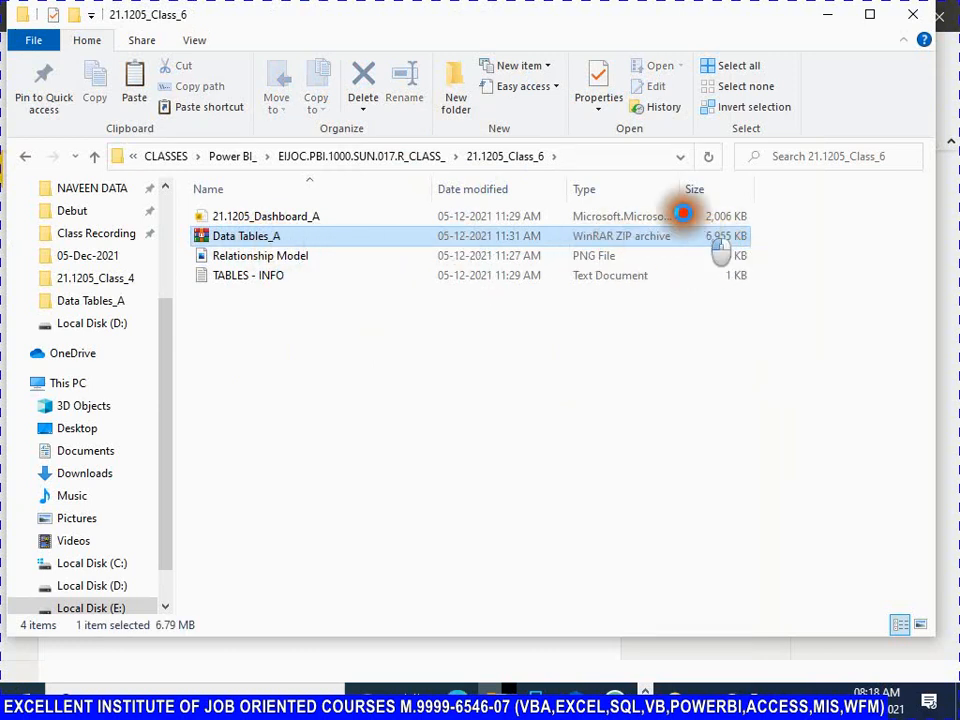
Look over the Data Tables_A archive and the 21.1205_Dashboard_A file in the 21.1205_Class_6 folder
left_click(560, 240)
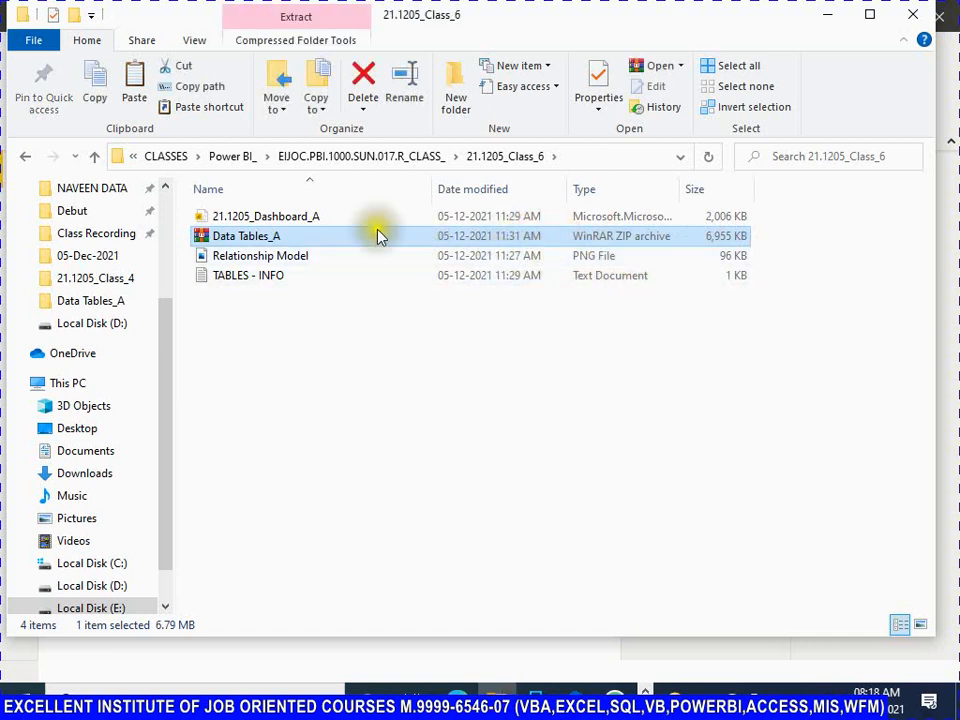
left_click(255, 217)
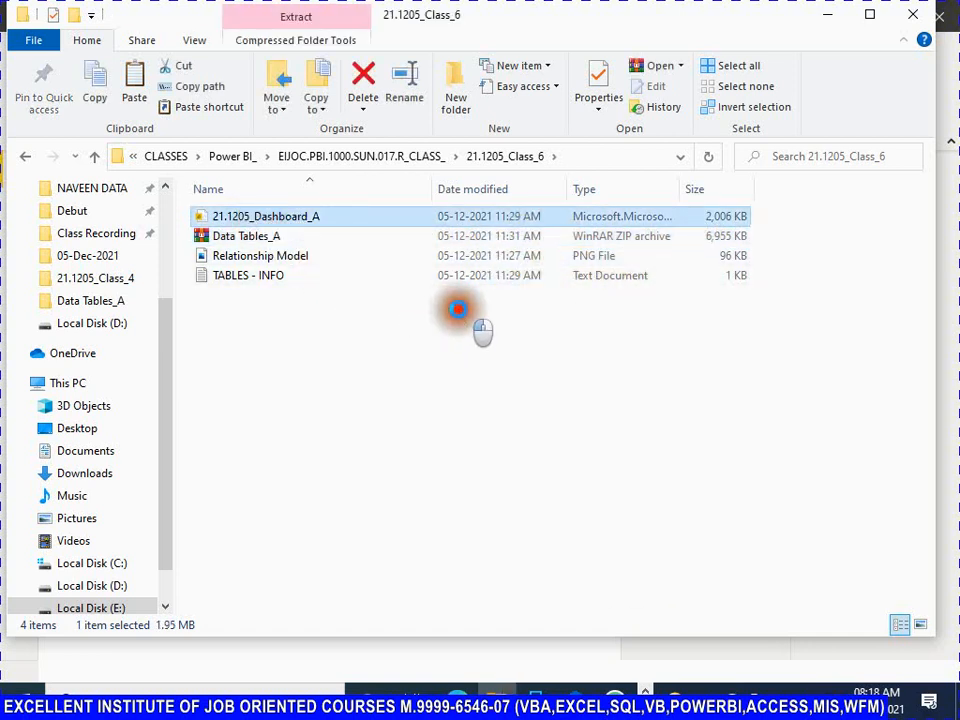
key("alt")
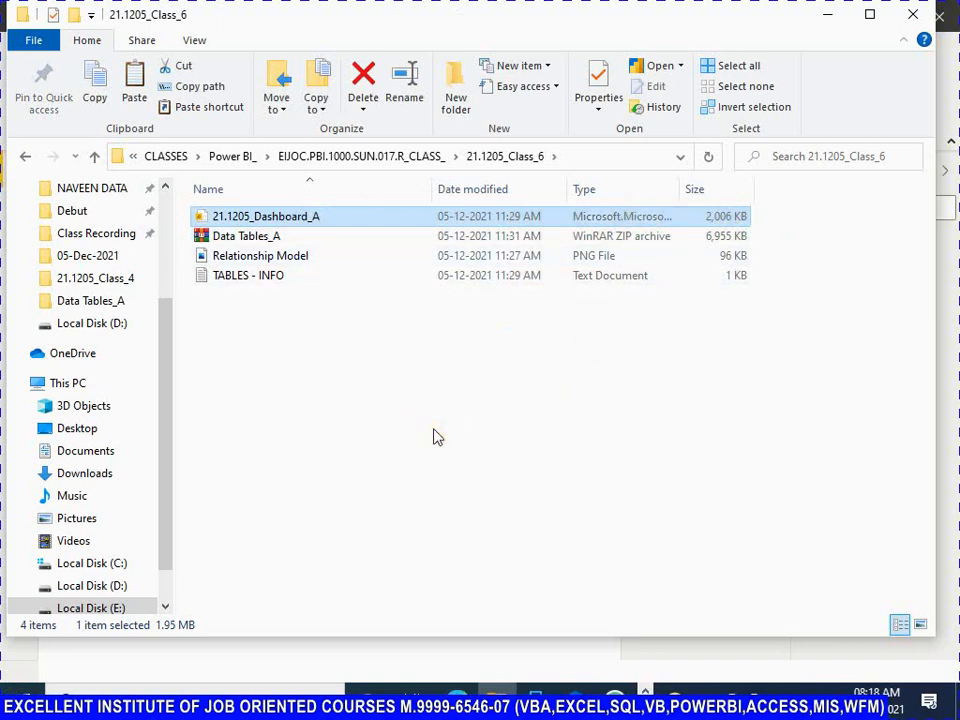
Switch from File Explorer to the 21.1212_Dashboard_A report in Power BI Desktop
key("alt+Tab")
key("alt+Tab")
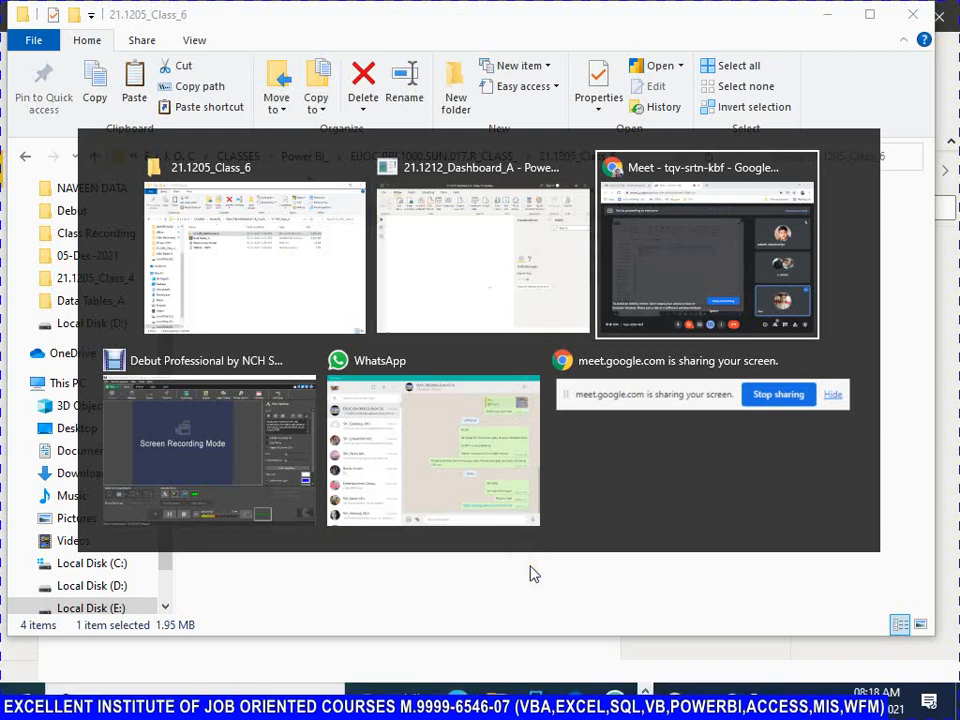
key("alt+Tab")
key("alt+Tab")
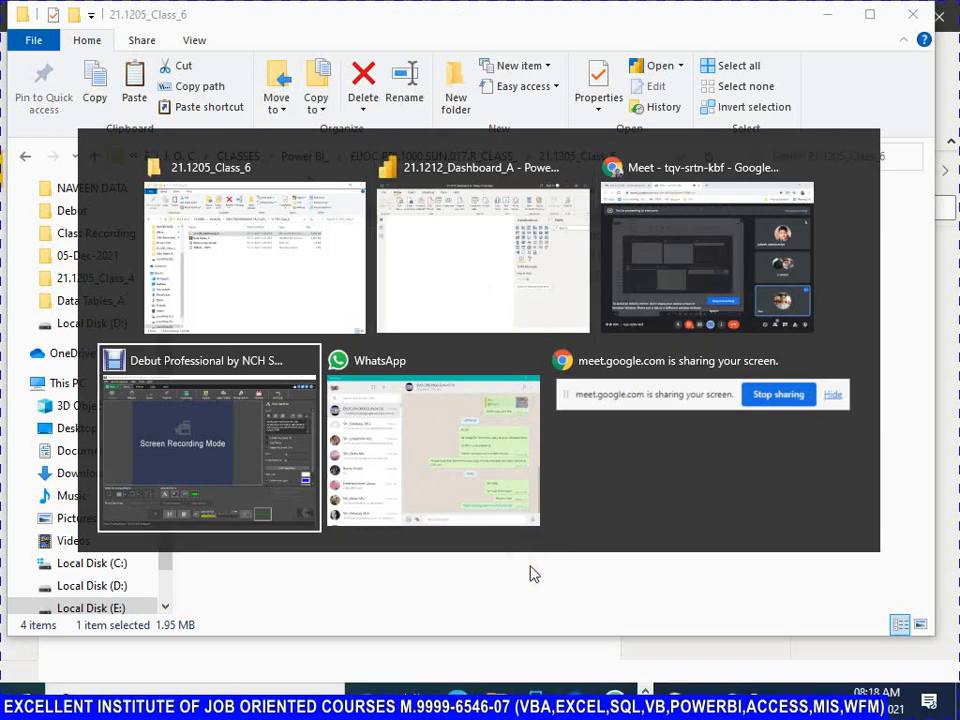
key("alt+Tab")
key("alt+Tab")
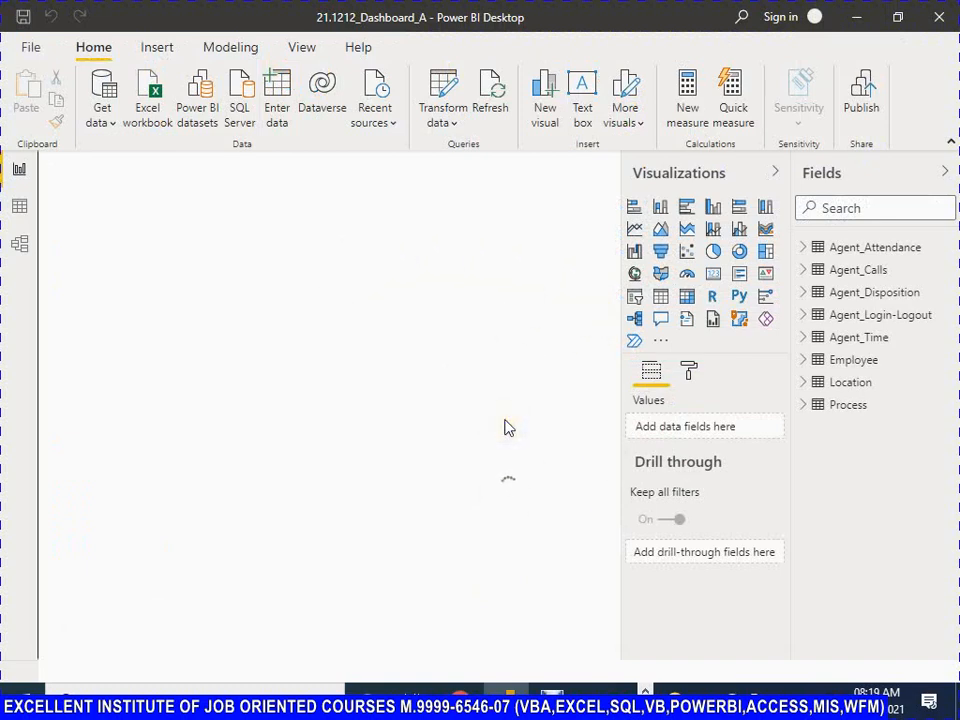
Go up to the EIJOC.PBI.1000.SUN.017.R_CLASS_ folder in File Explorer, and return to the 21.1212_Dashboard_A report in Power BI Desktop
key("alt+Tab")
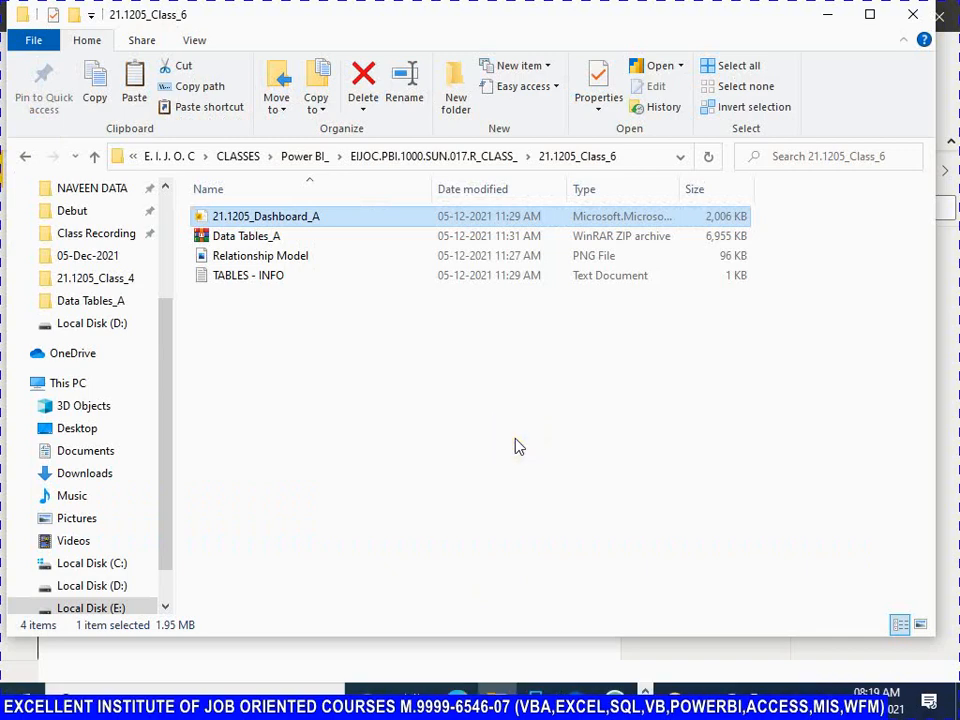
left_click(448, 158)
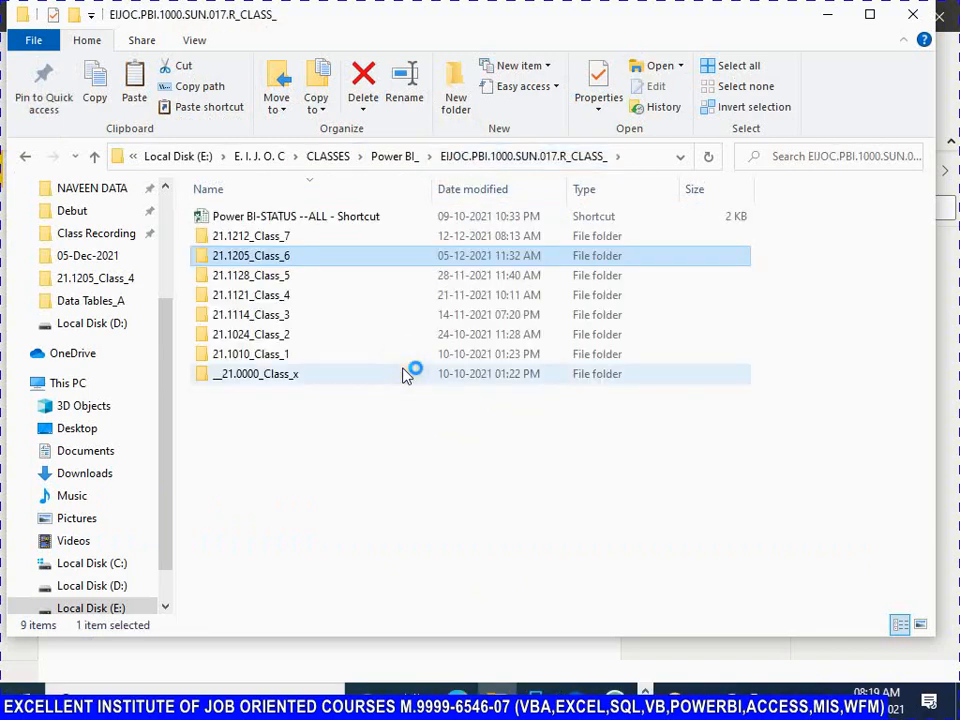
key("alt+Tab")
key("alt+Tab")
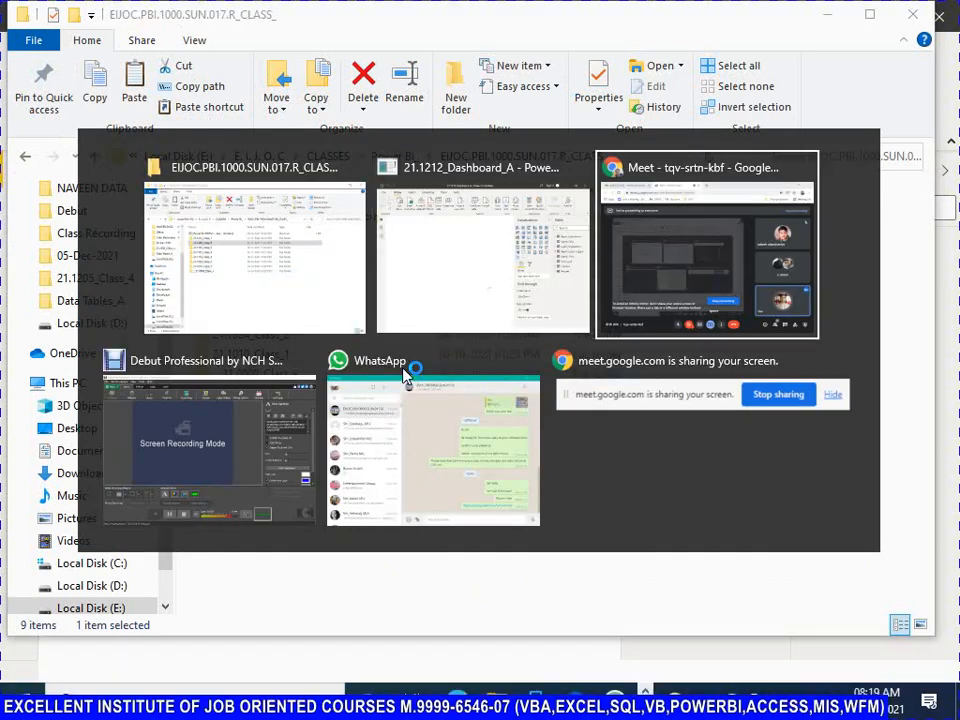
key("alt+Tab")
key("alt+Tab")
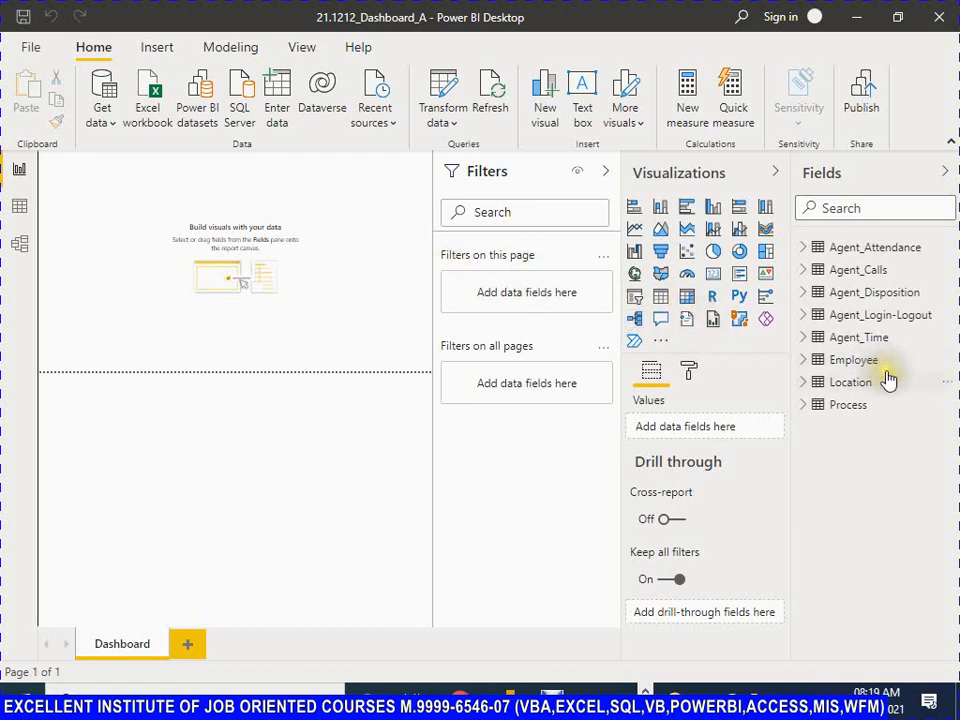
Collapse the Filters and Visualizations panes in the report view to enlarge the Dashboard canvas
left_click(495, 85)
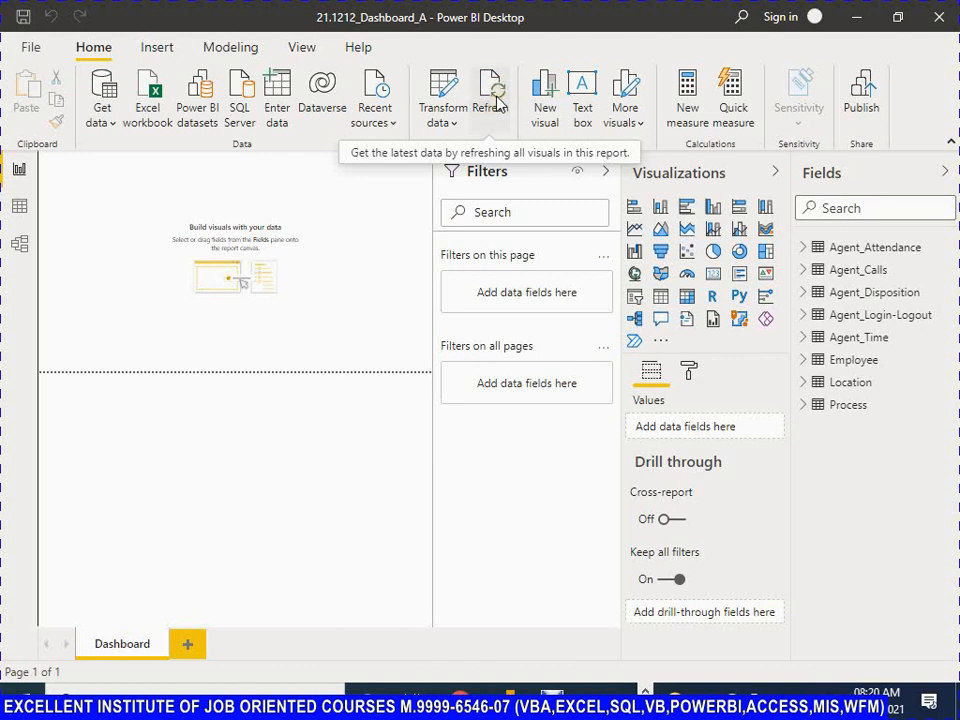
left_click(606, 172)
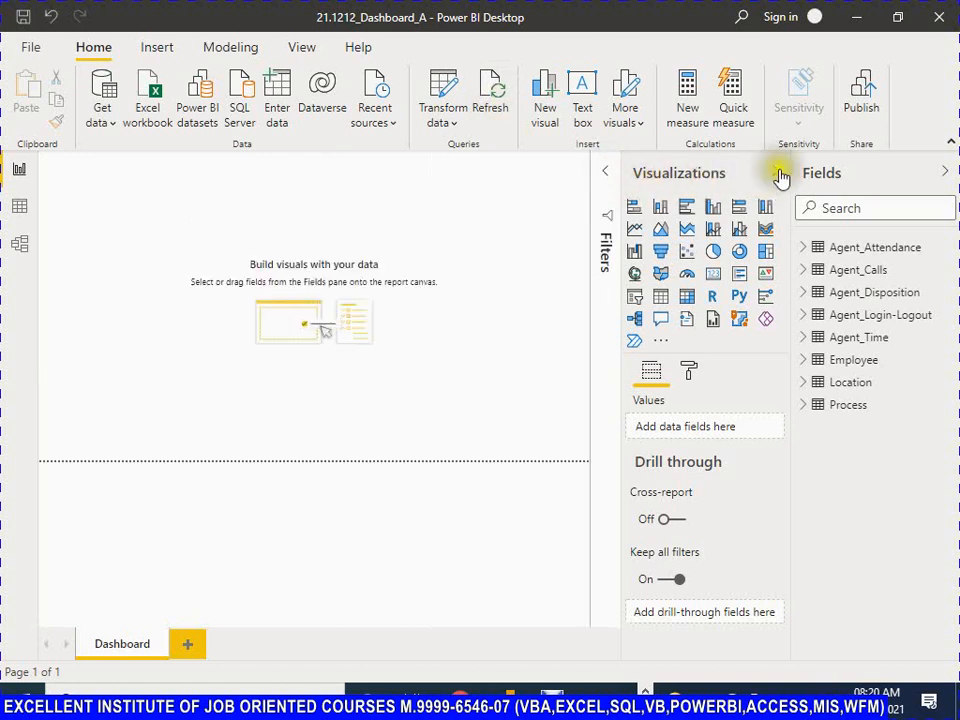
left_click(946, 175)
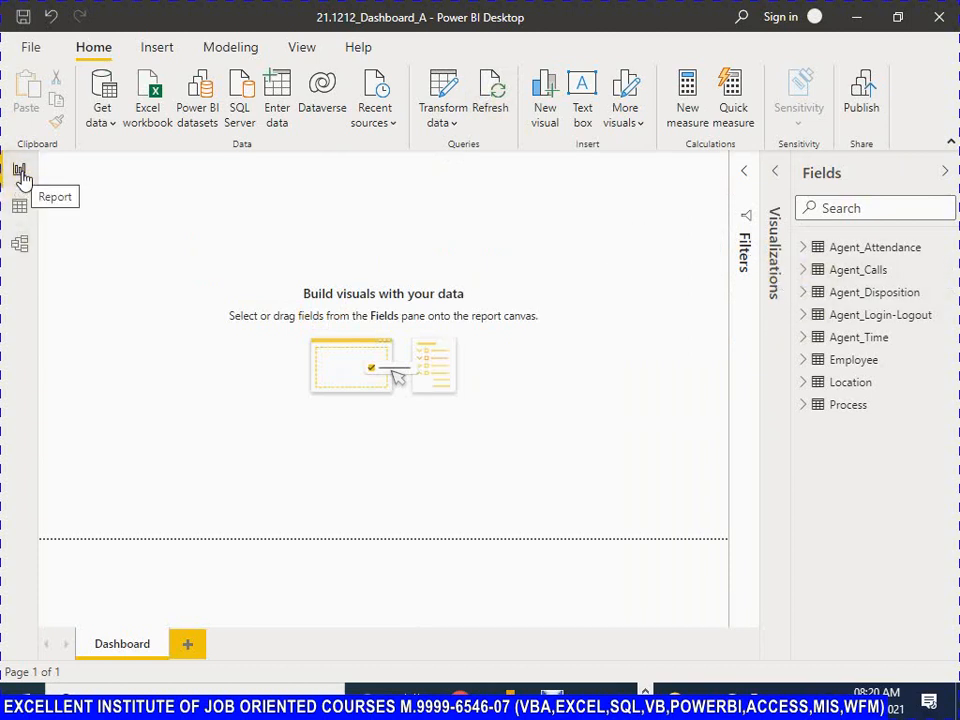
left_click(20, 174)
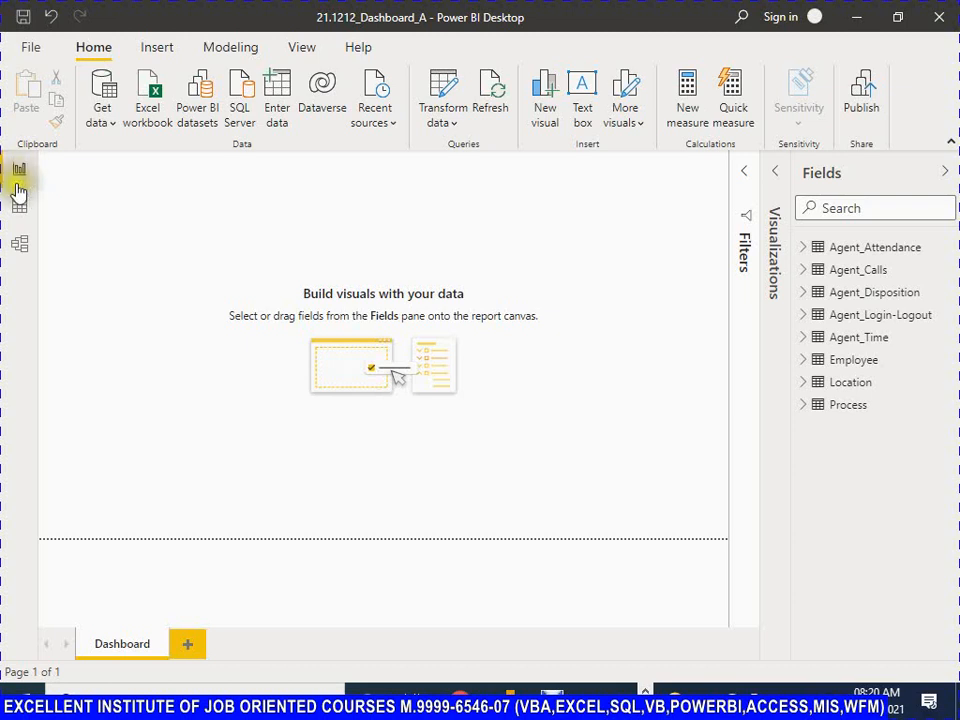
Examine the Agent_Attendance, Agent_Calls and Agent_Disposition tables in the data view
left_click(19, 206)
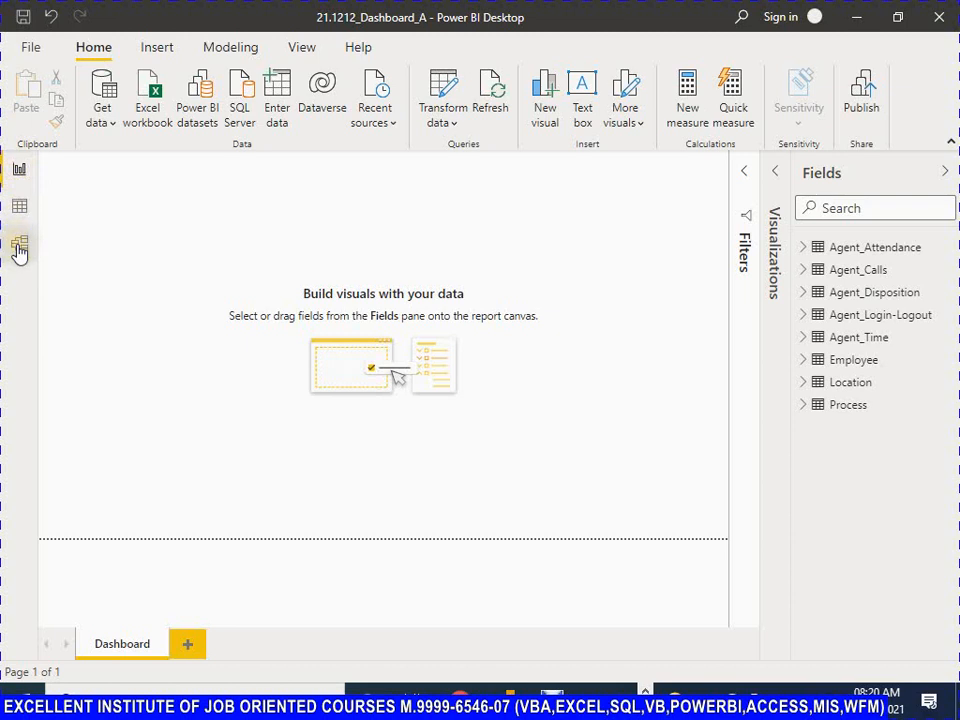
left_click(25, 210)
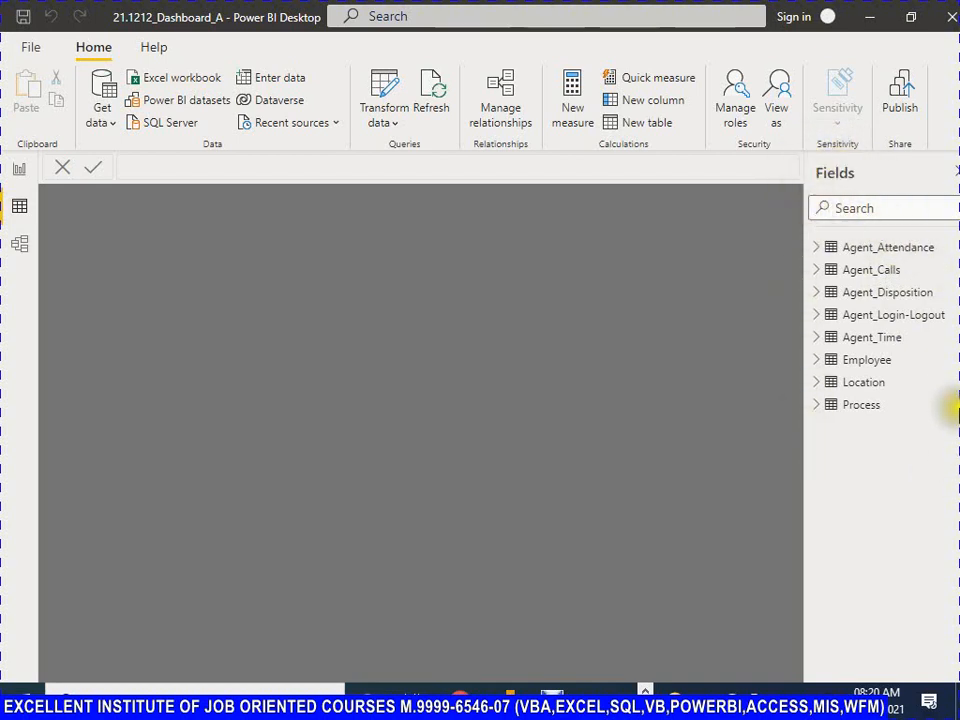
left_click(876, 248)
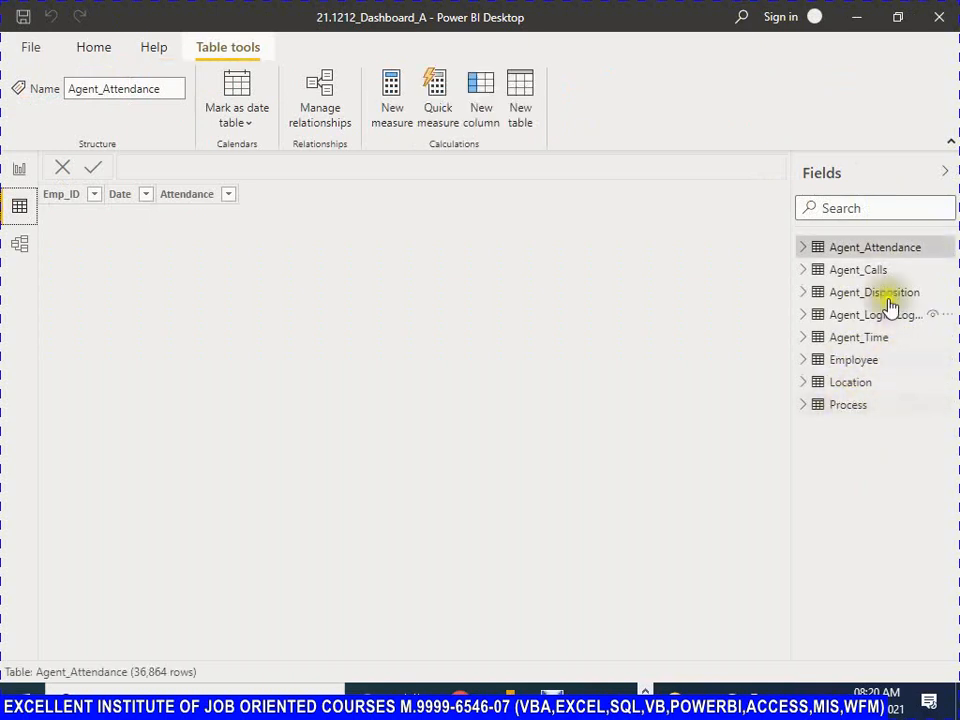
left_click(843, 250)
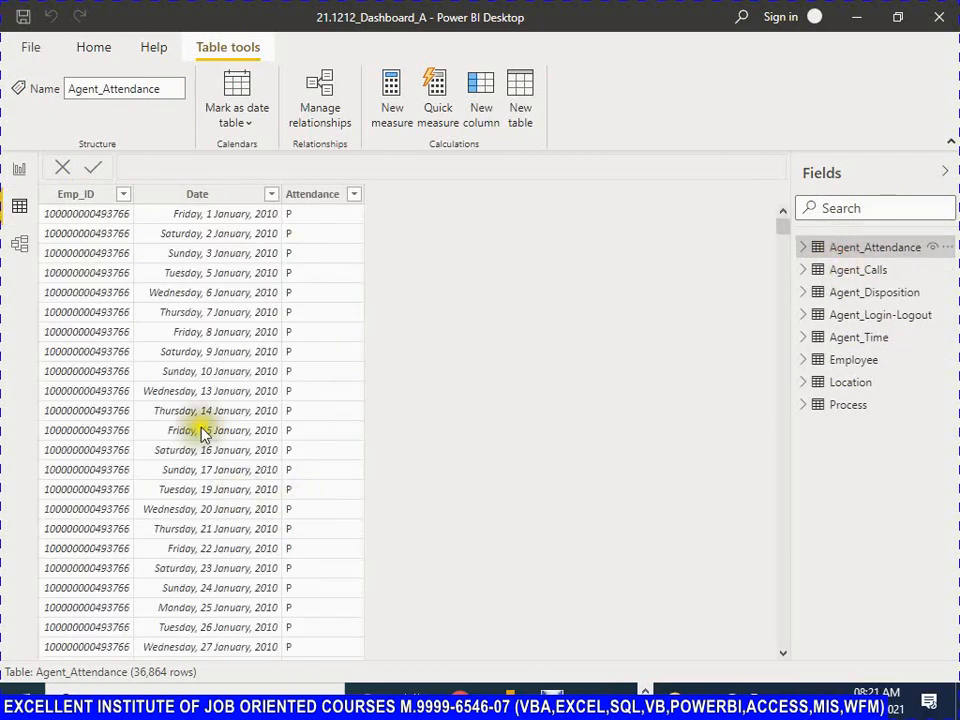
left_click(857, 271)
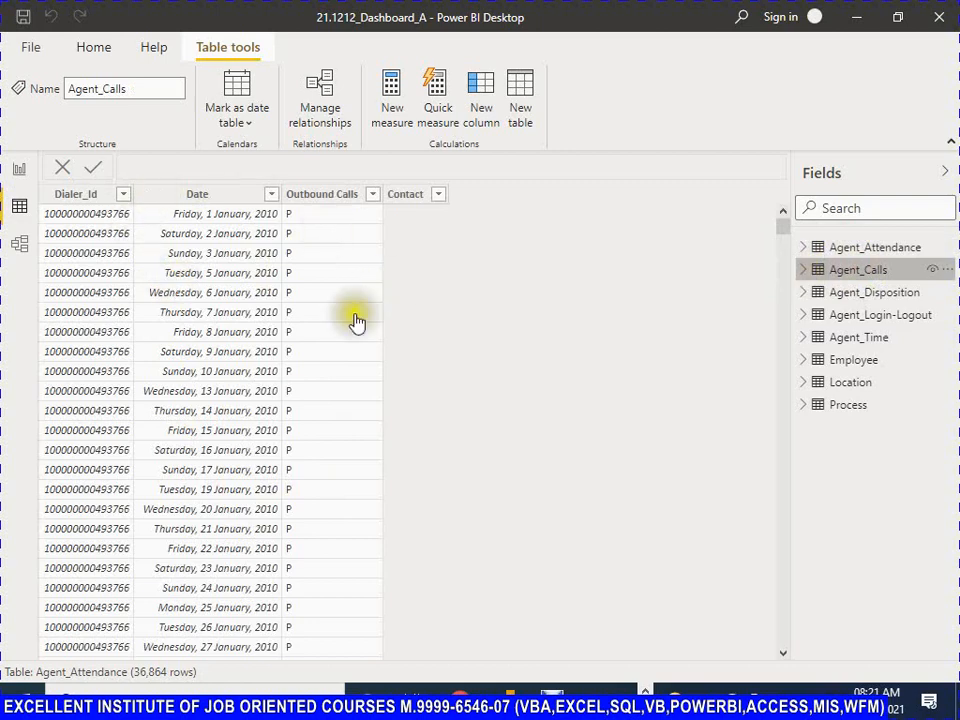
left_click(820, 292)
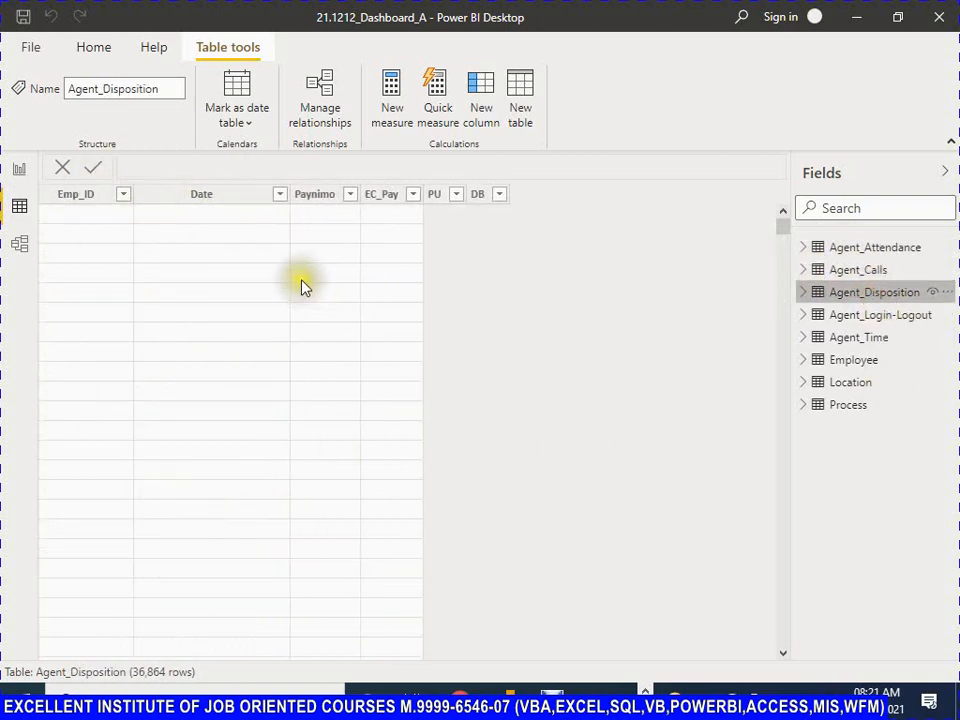
Show the model view and collapse its Properties and Fields panes to give the relationship diagram more room
left_click(16, 248)
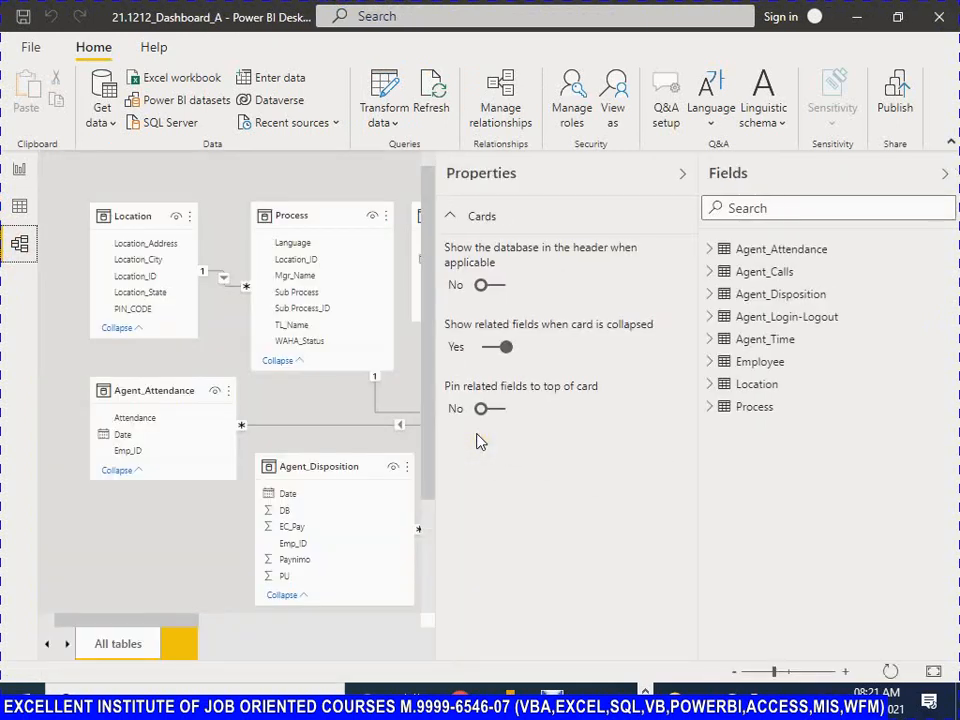
left_click(683, 174)
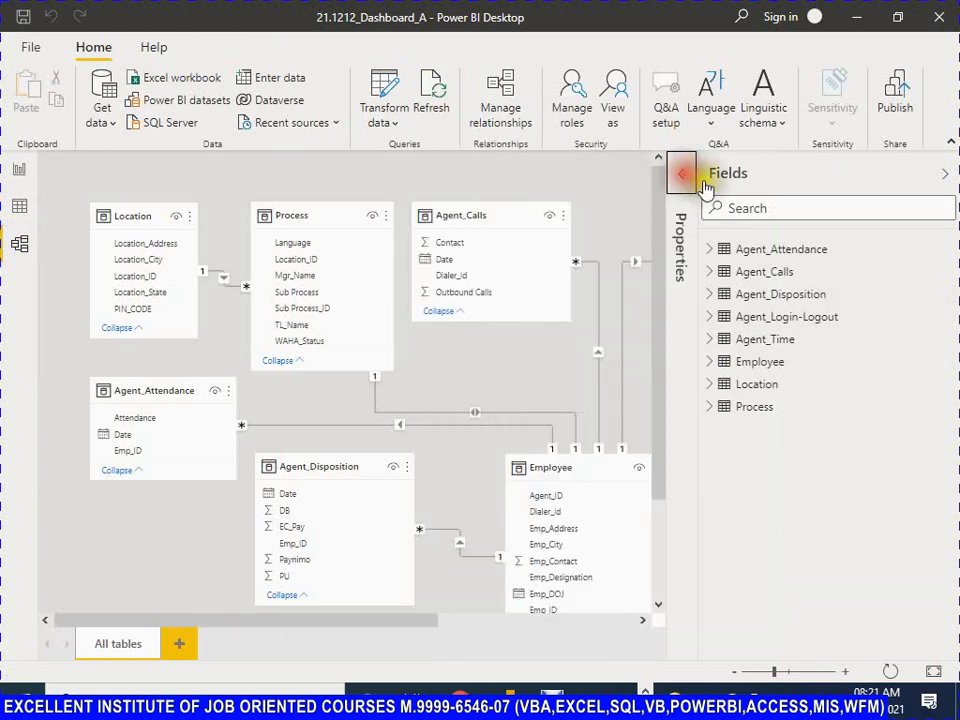
left_click(945, 174)
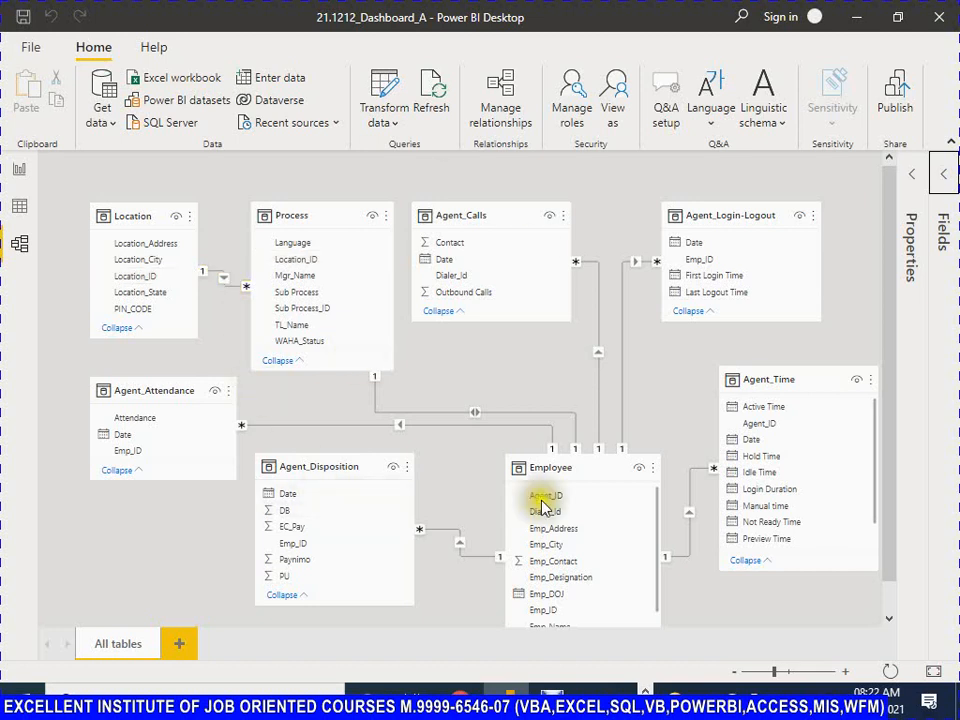
Switch to File Explorer and open the Relationship Model image in the 21.1205_Class_6 folder
key("alt")
key("alt+Tab")
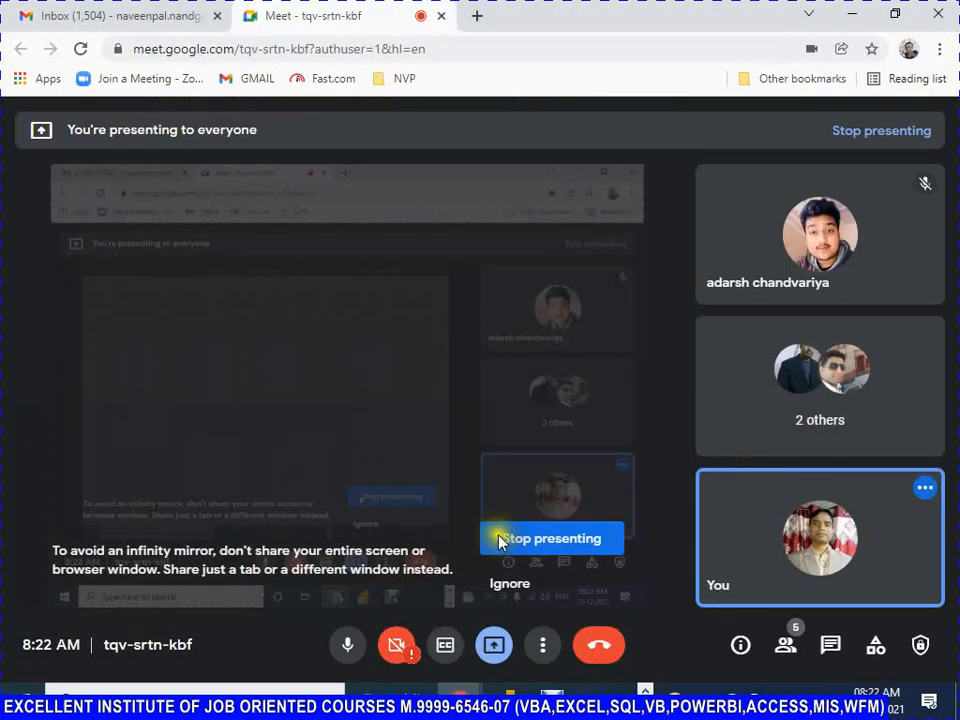
key("alt+Tab")
key("alt+Tab")
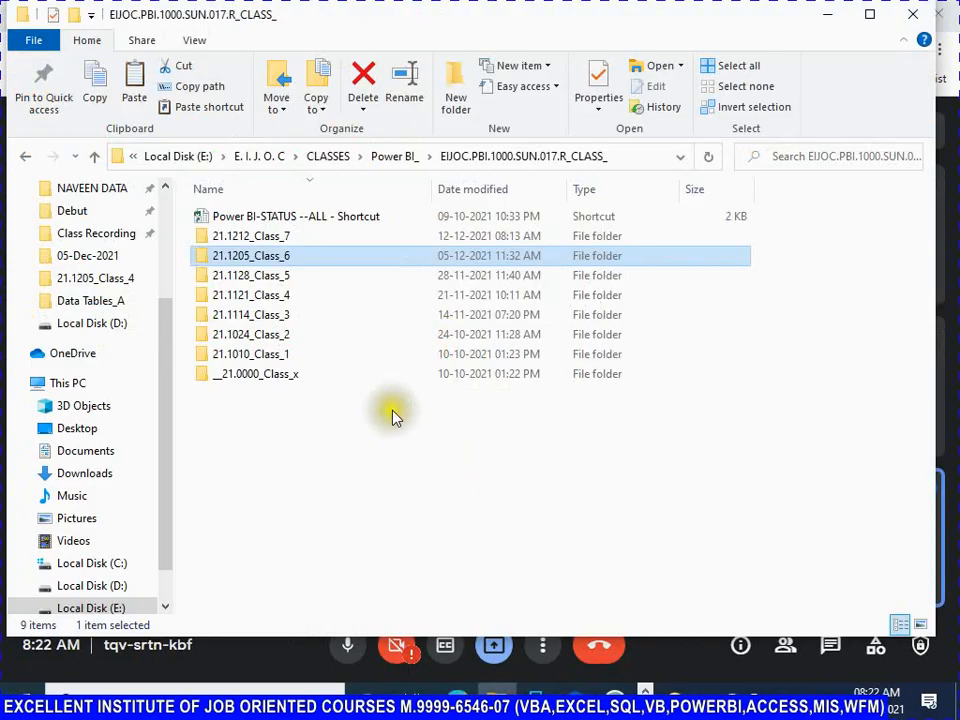
key("Return")
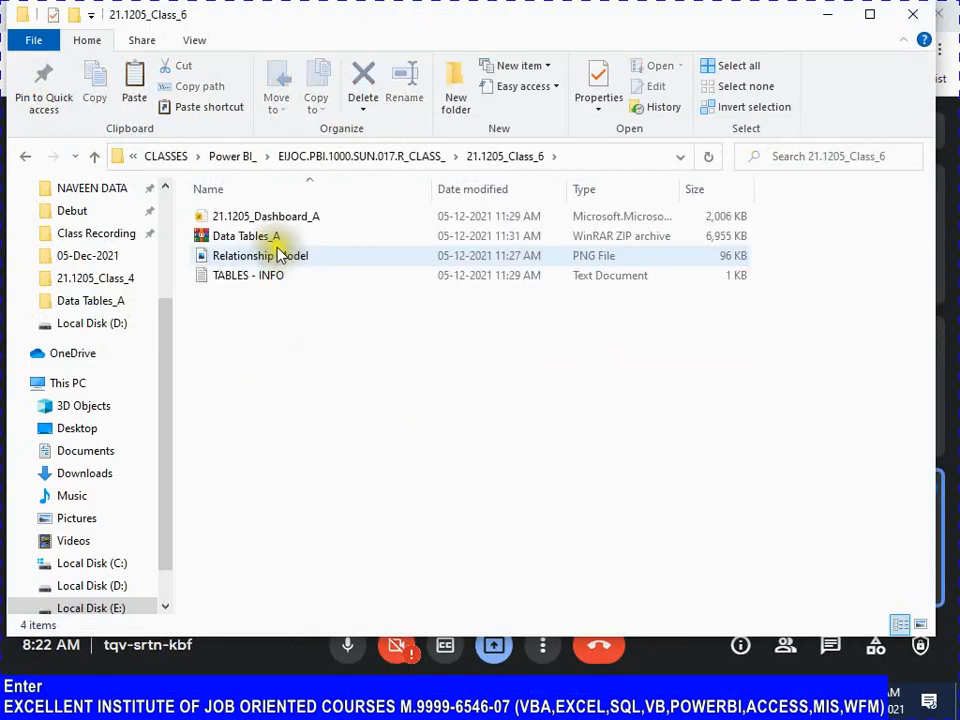
left_click(280, 257)
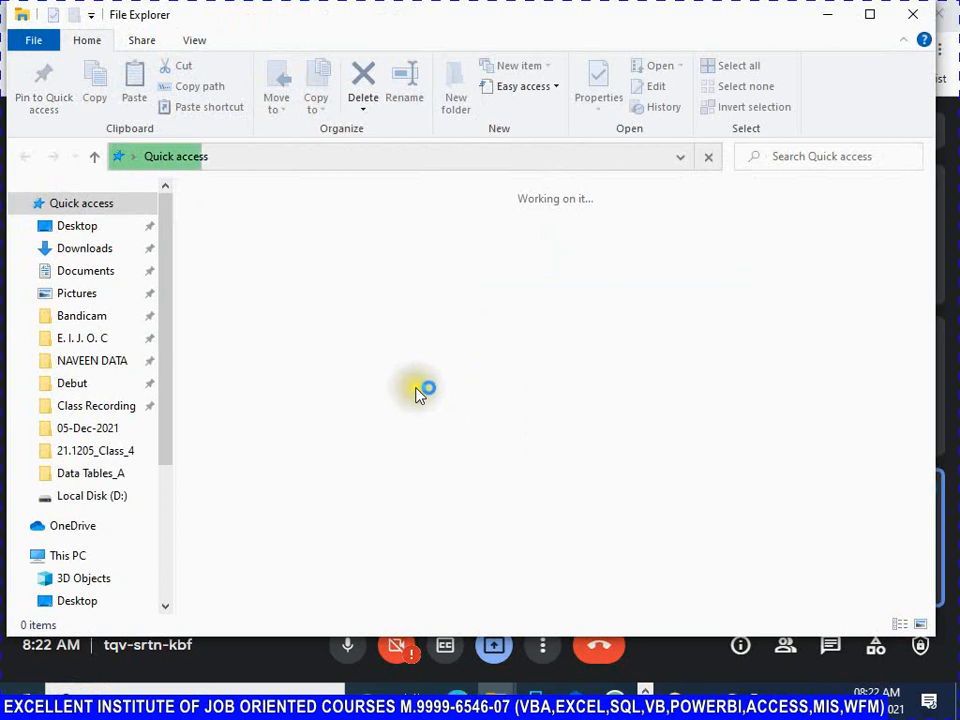
In the pinned data folder on Local Disk (D:), open the Data Tables_A folder under Call Center Data and DHFL--For Use
key("alt")
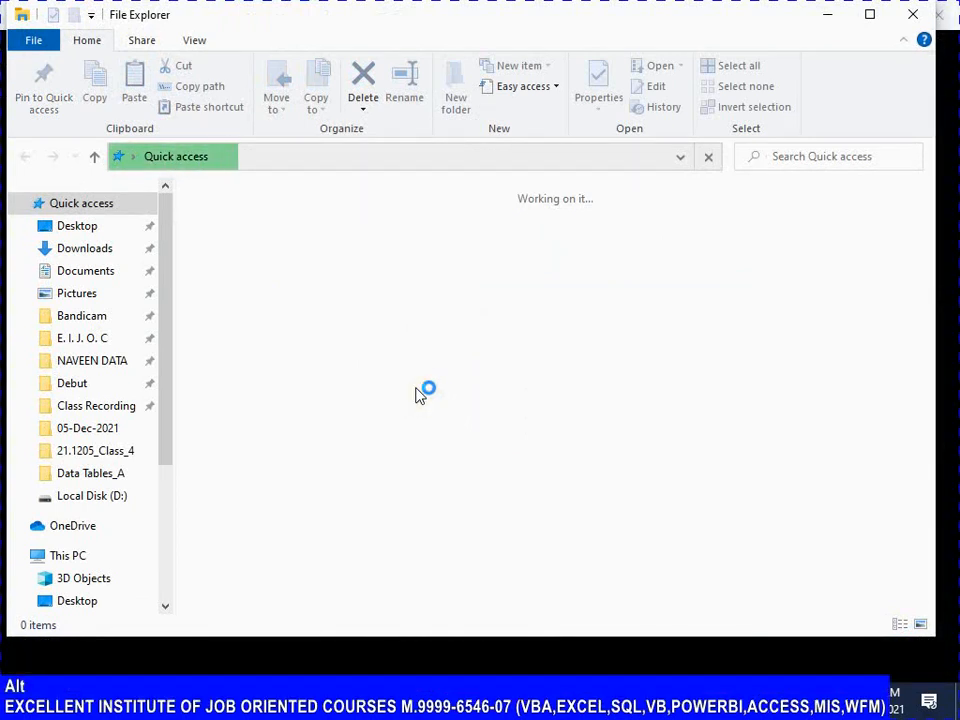
key("alt+F4")
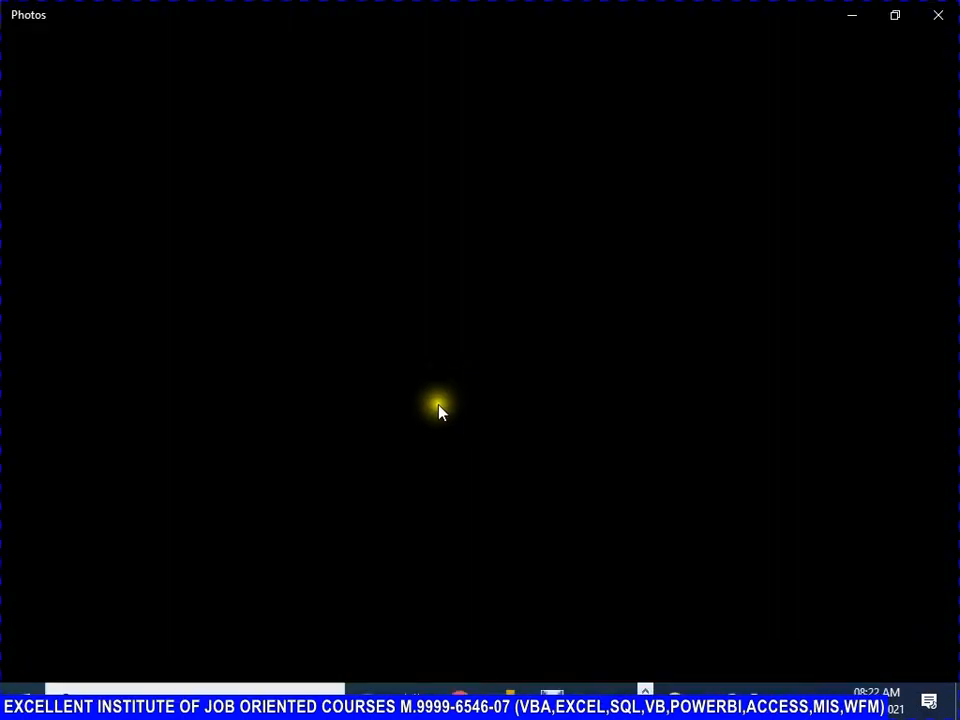
key("alt+Tab")
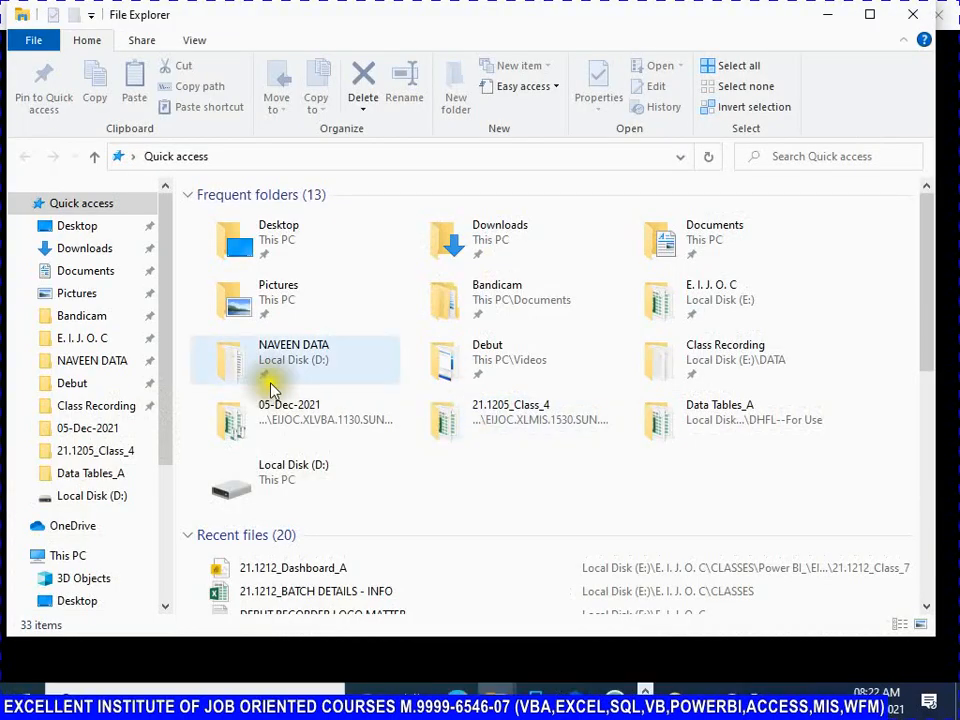
left_click(112, 364)
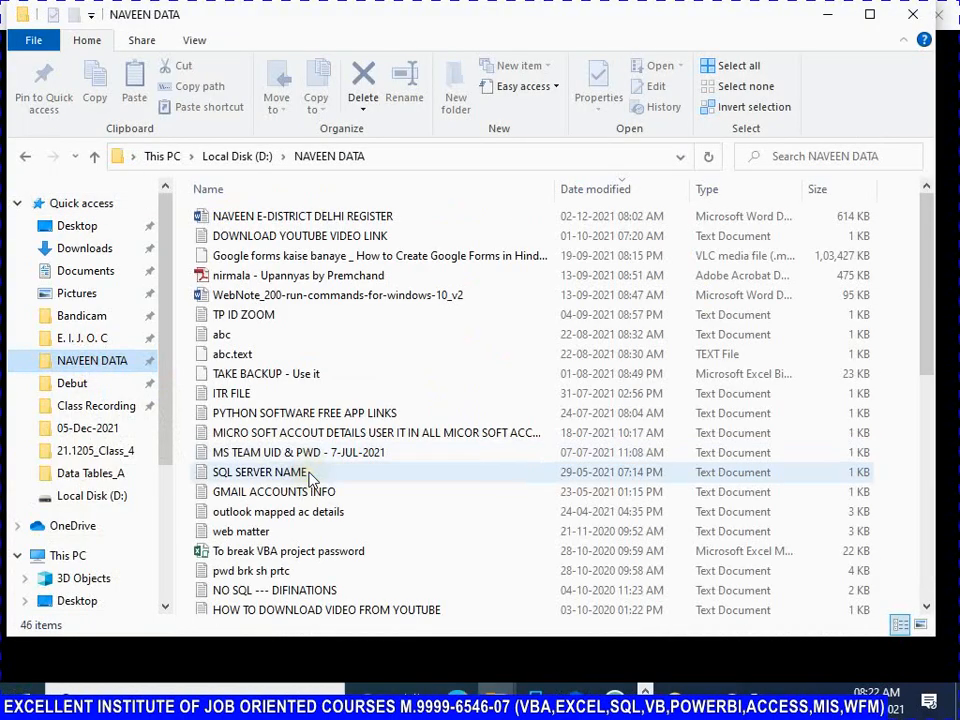
scroll(310, 488, "down", 3)
scroll(310, 489, "down", 1)
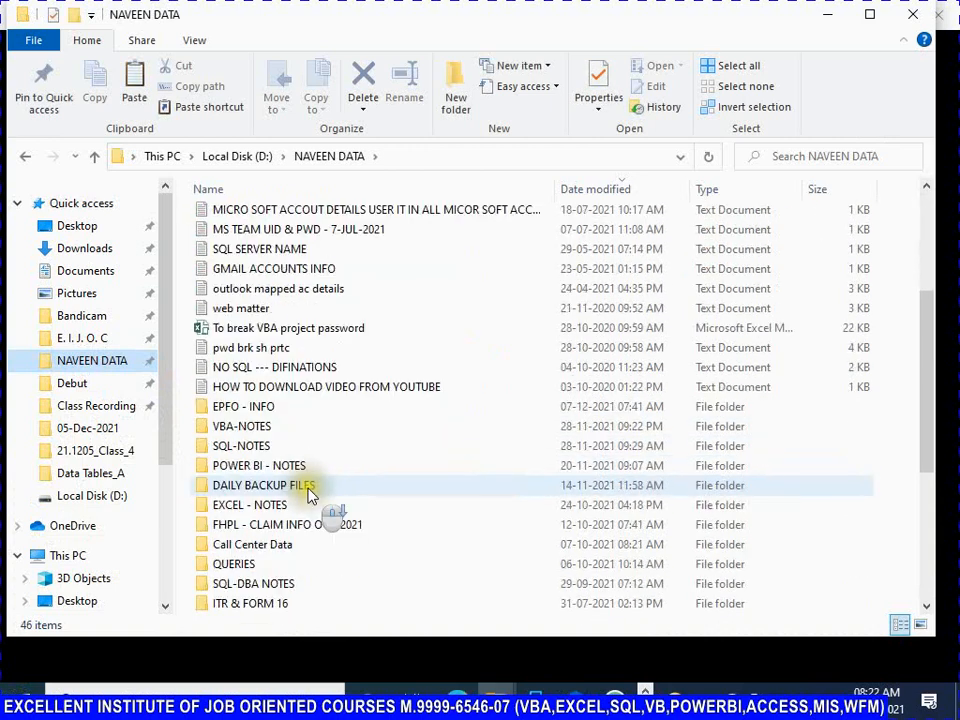
double_click(285, 550)
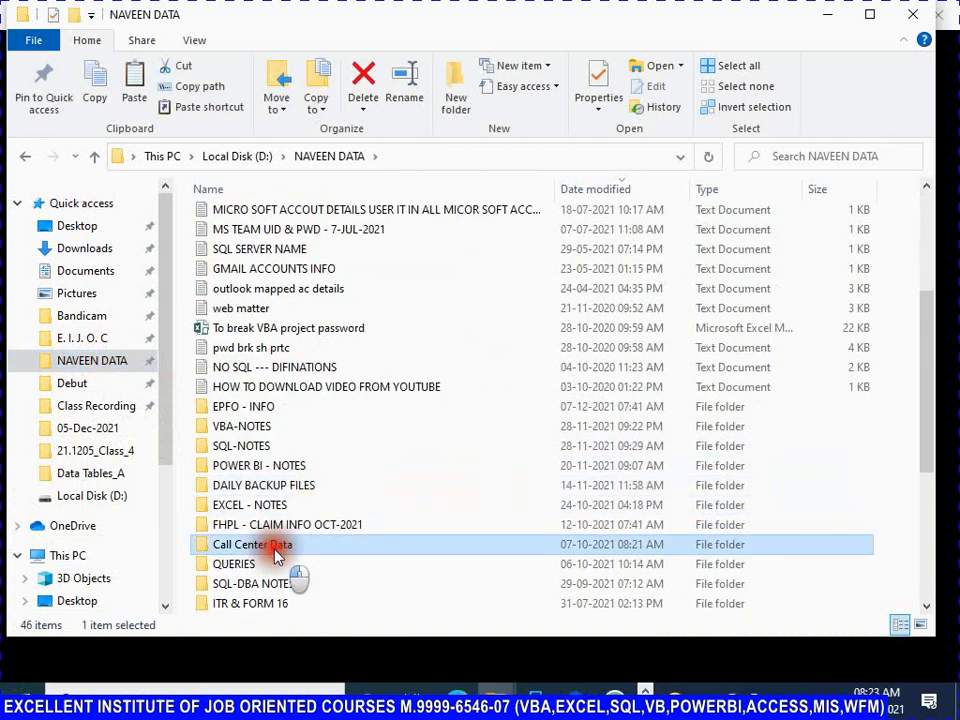
double_click(263, 245)
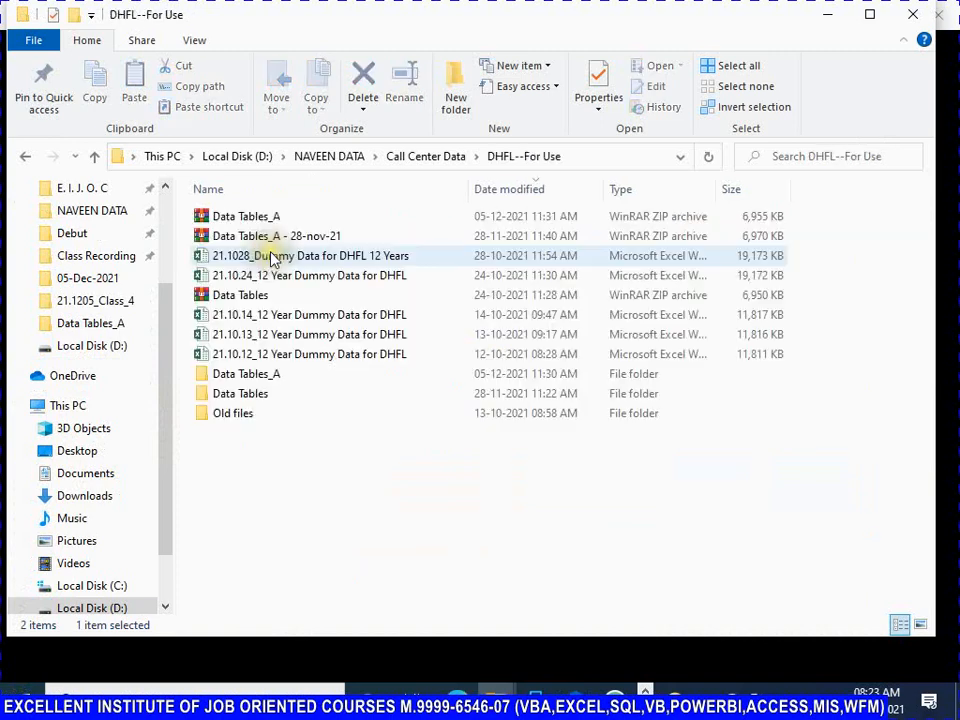
double_click(253, 378)
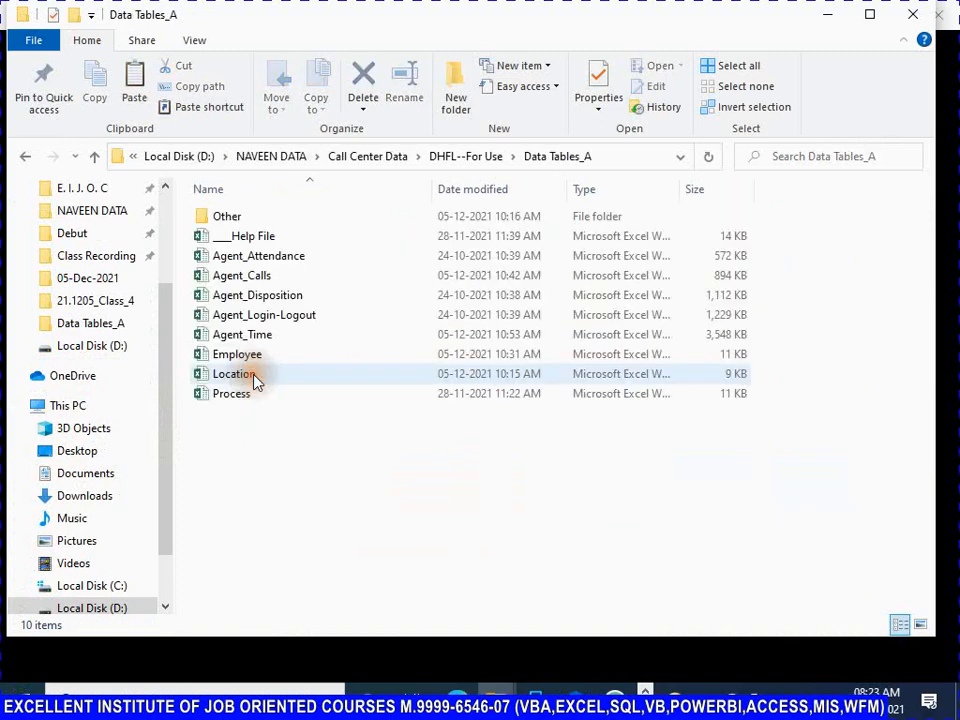
Open the ___Help File workbook from the Data Tables_A folder
left_click(258, 240)
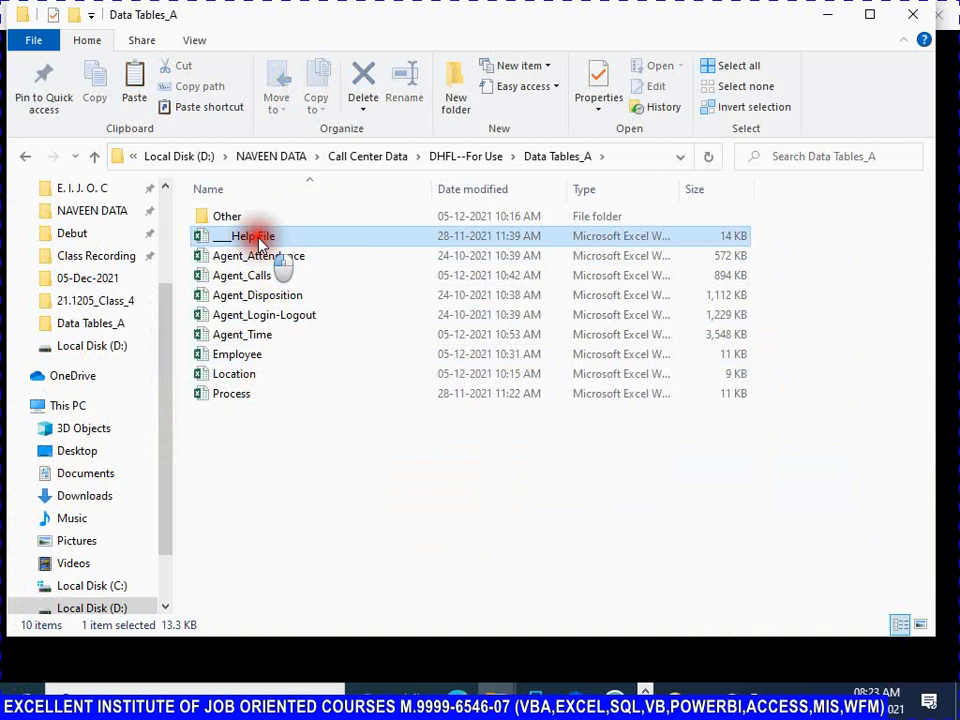
key("Return")
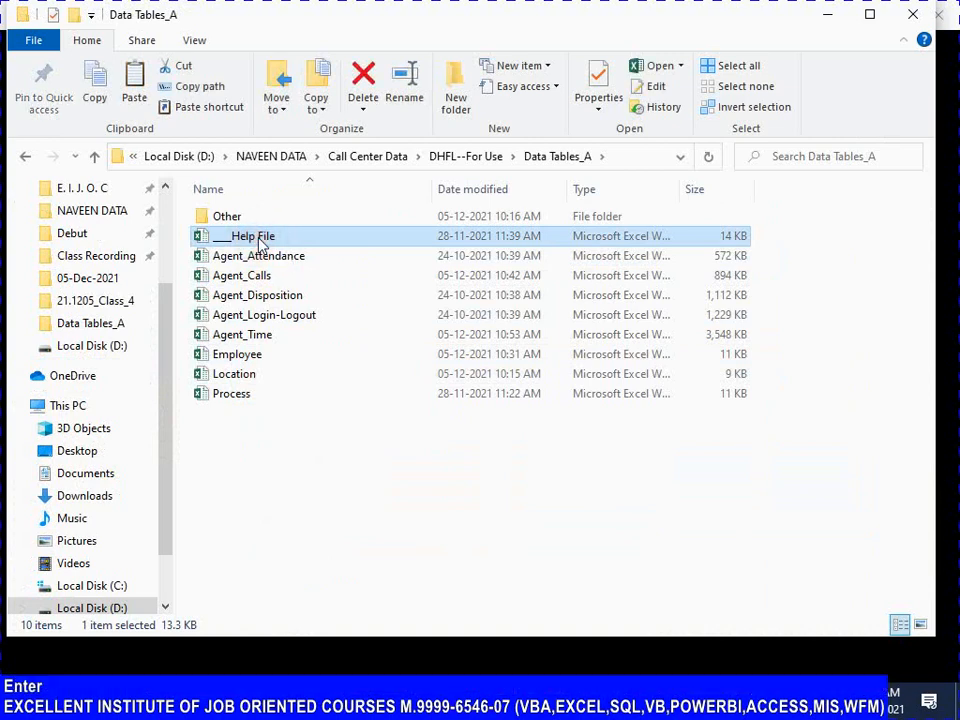
key("alt+Tab")
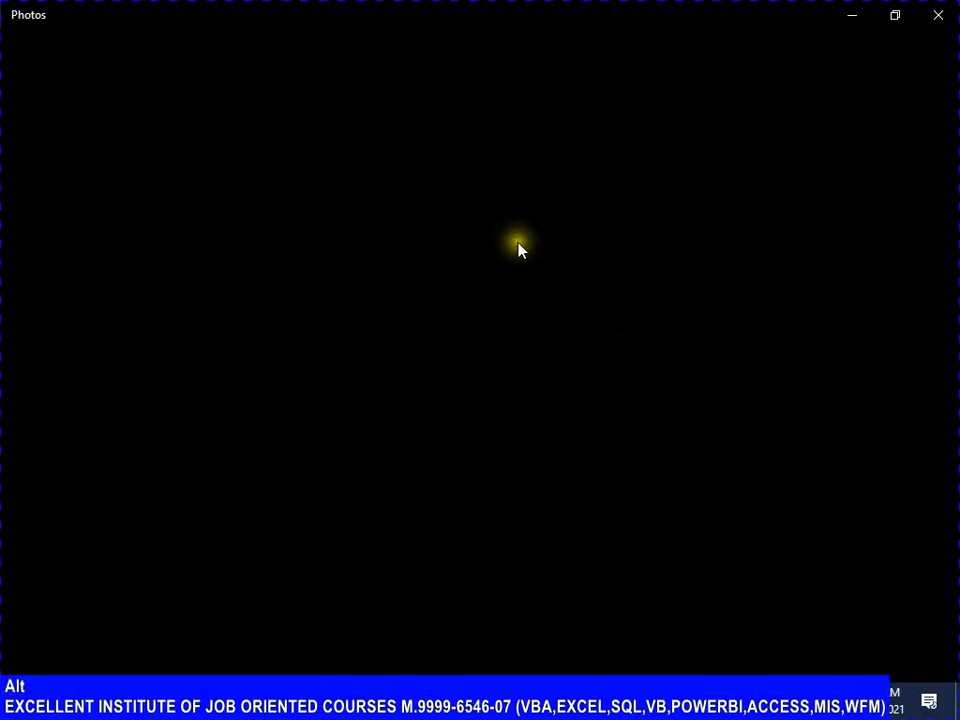
key("alt+Tab")
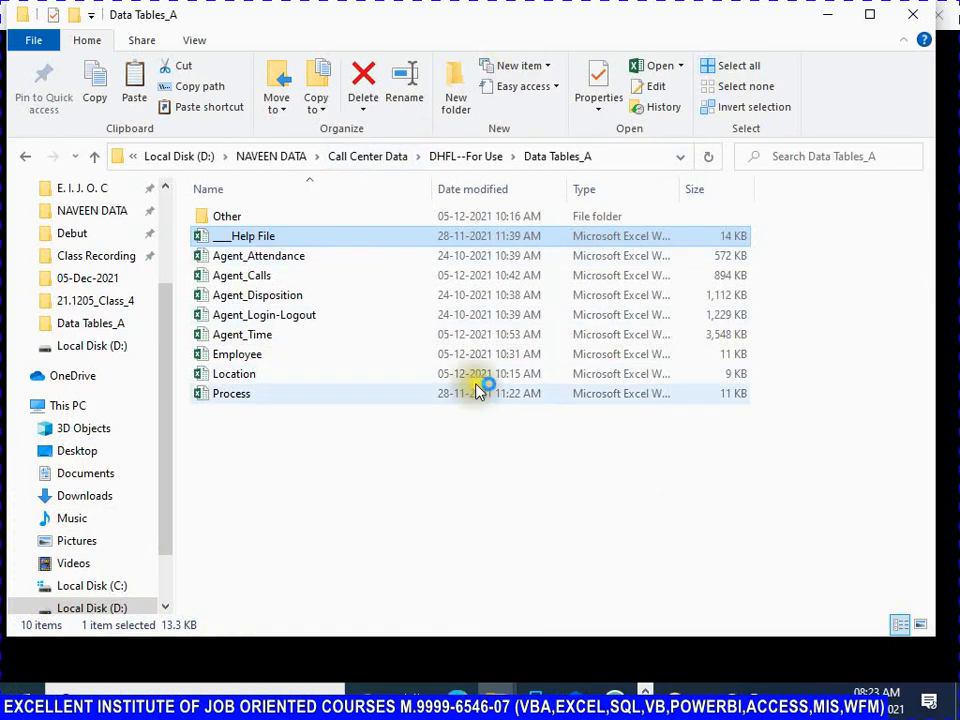
key("alt+Tab")
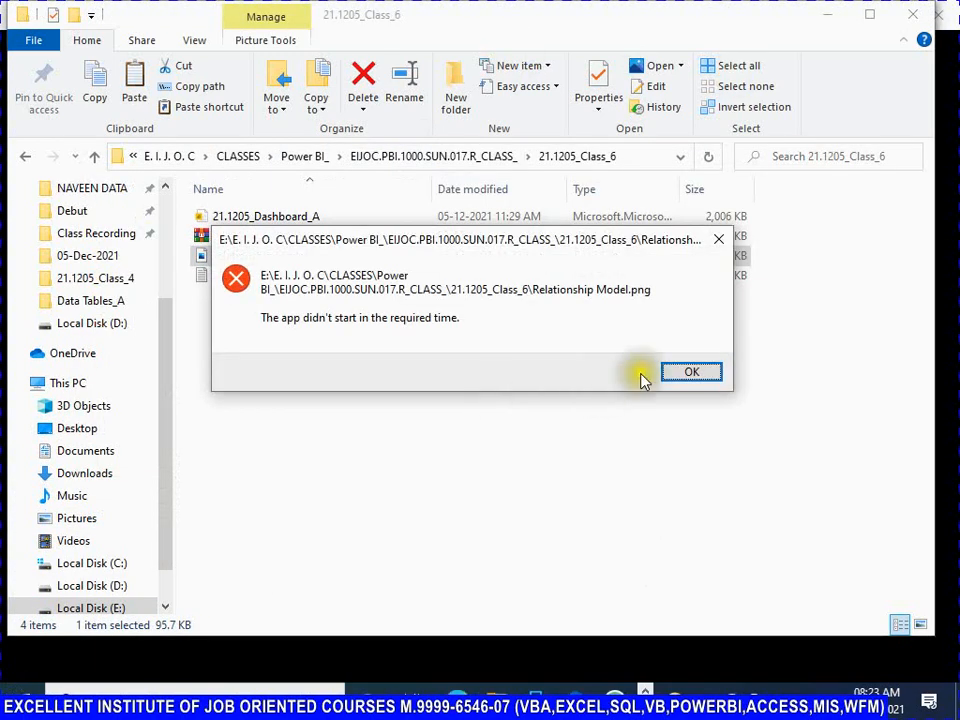
Dismiss the Relationship Model image error and close the blank Photos window
left_click(695, 372)
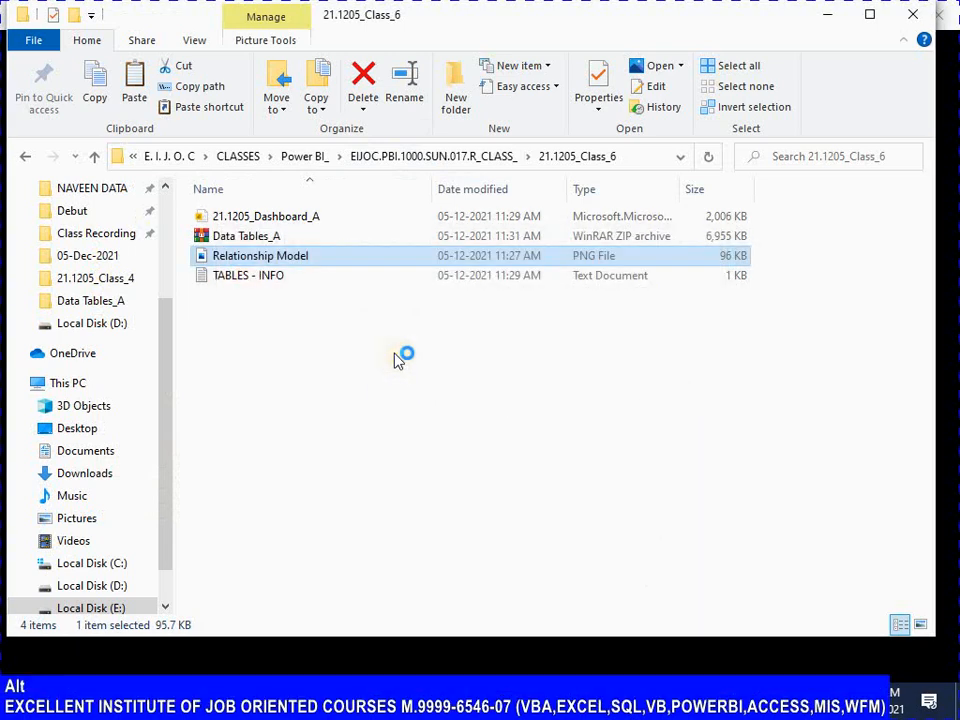
key("alt+Tab")
key("alt+Tab")
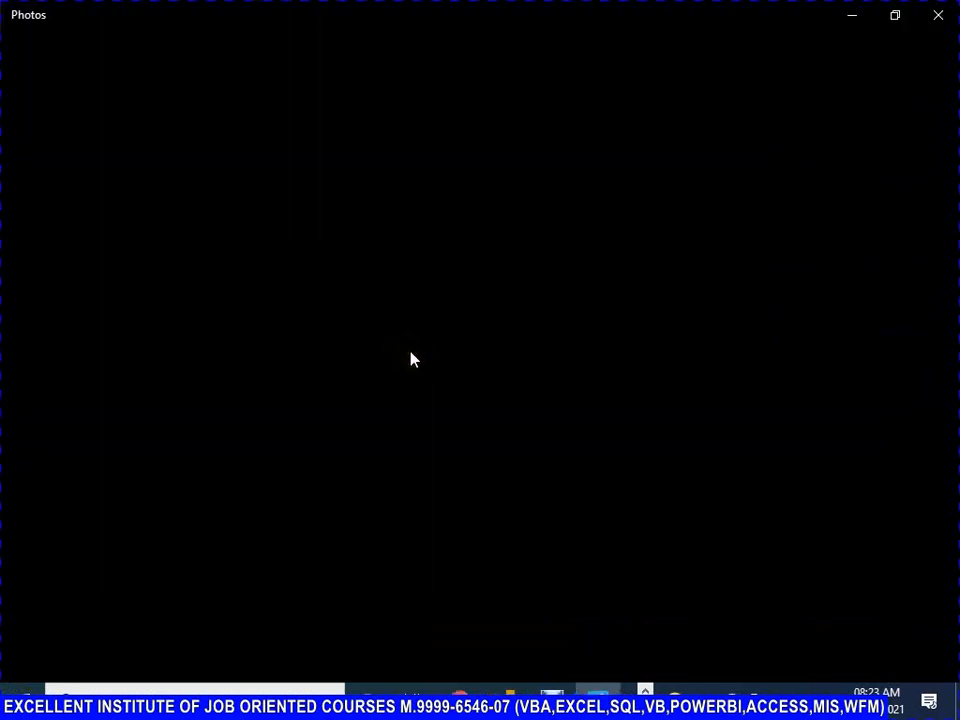
key("alt")
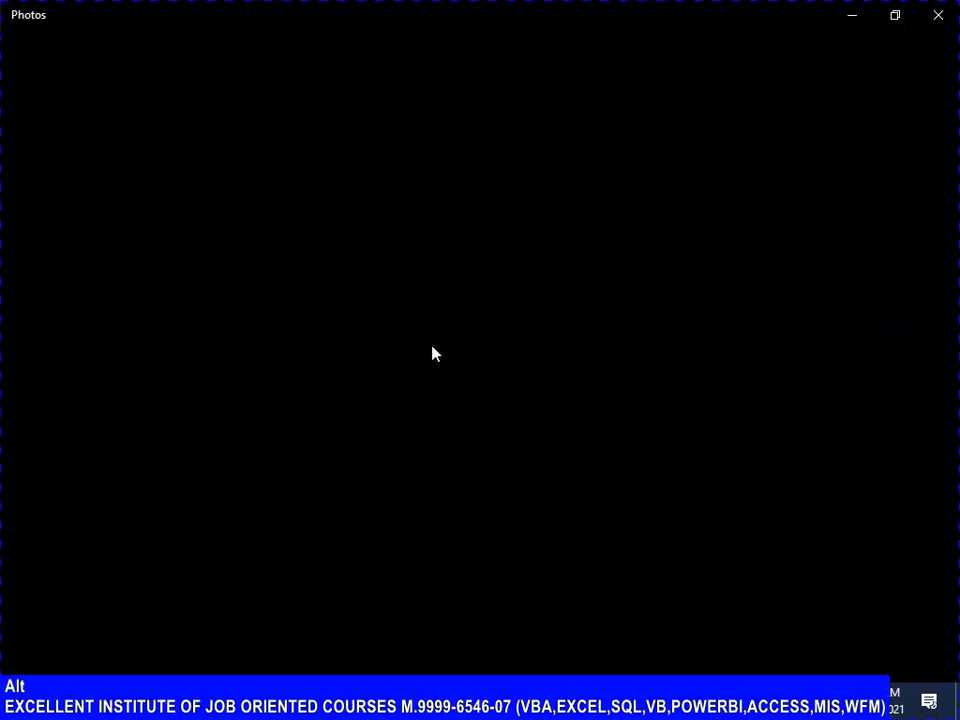
key("alt+F4")
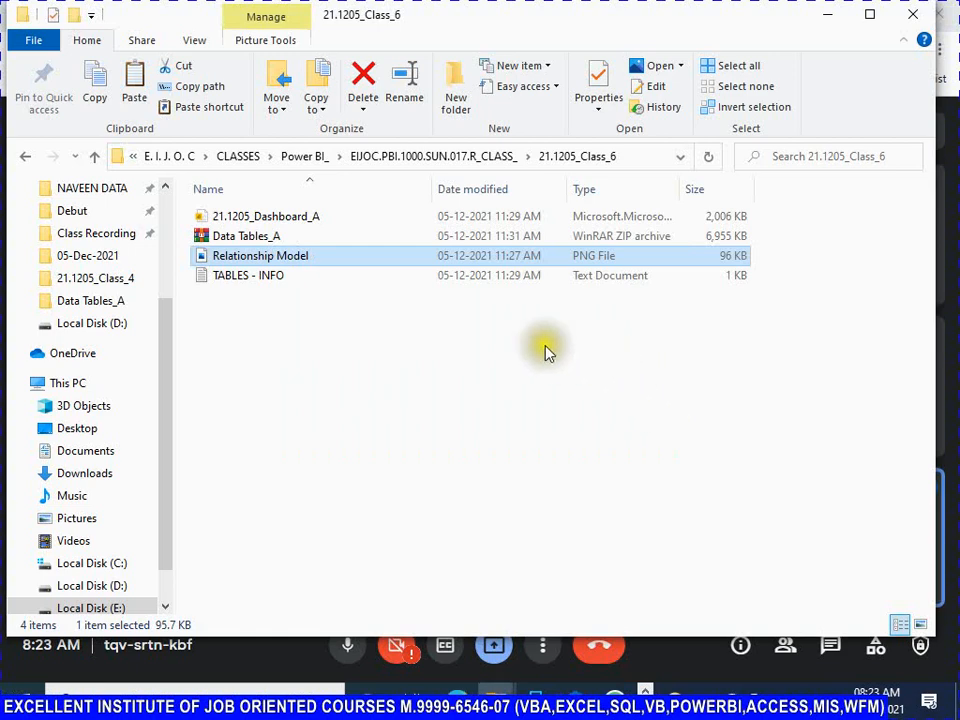
Switch to the Excel window that is loading the ___Help File workbook
key("alt+Tab")
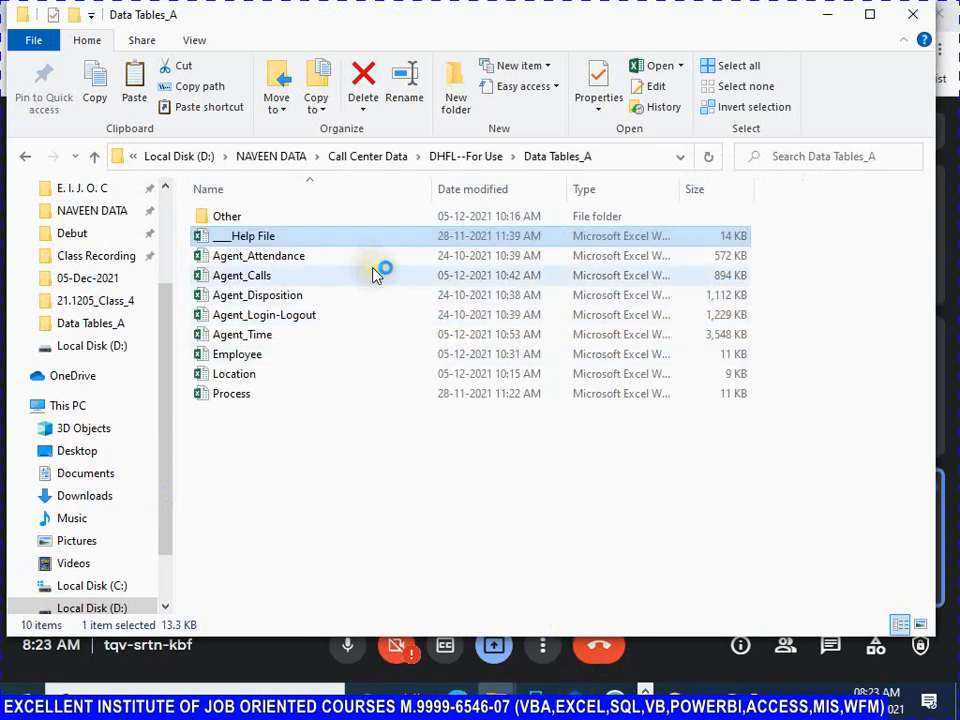
left_click(358, 242)
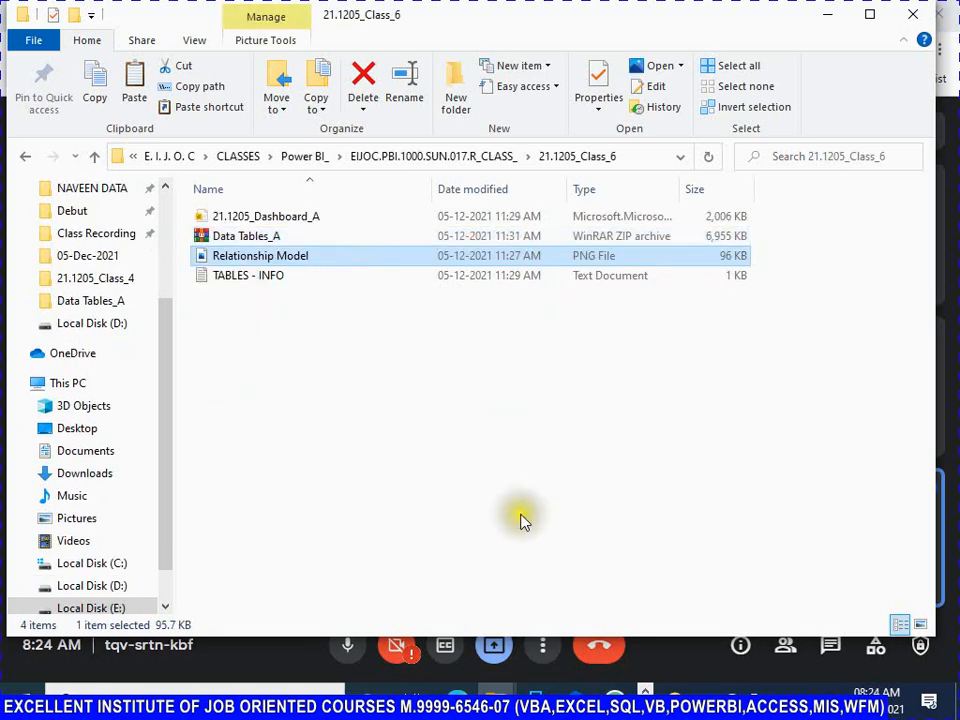
key("alt")
key("alt+Tab")
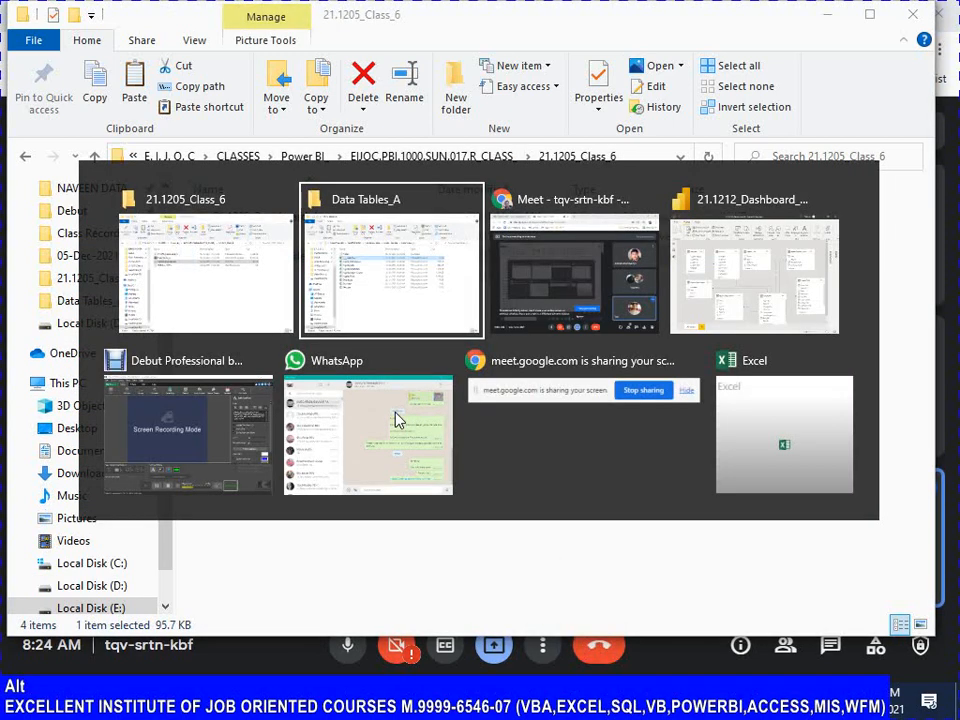
key("alt+Tab")
key("alt+Tab")
key("alt+Tab")
key("alt+Tab")
key("alt+Tab")
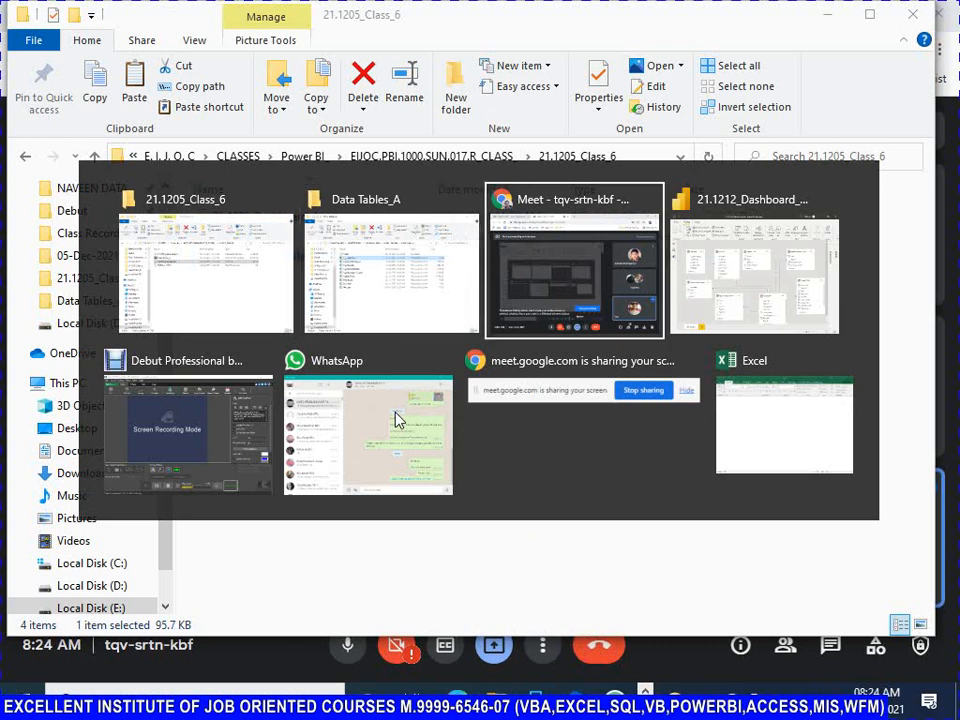
key("alt+Tab")
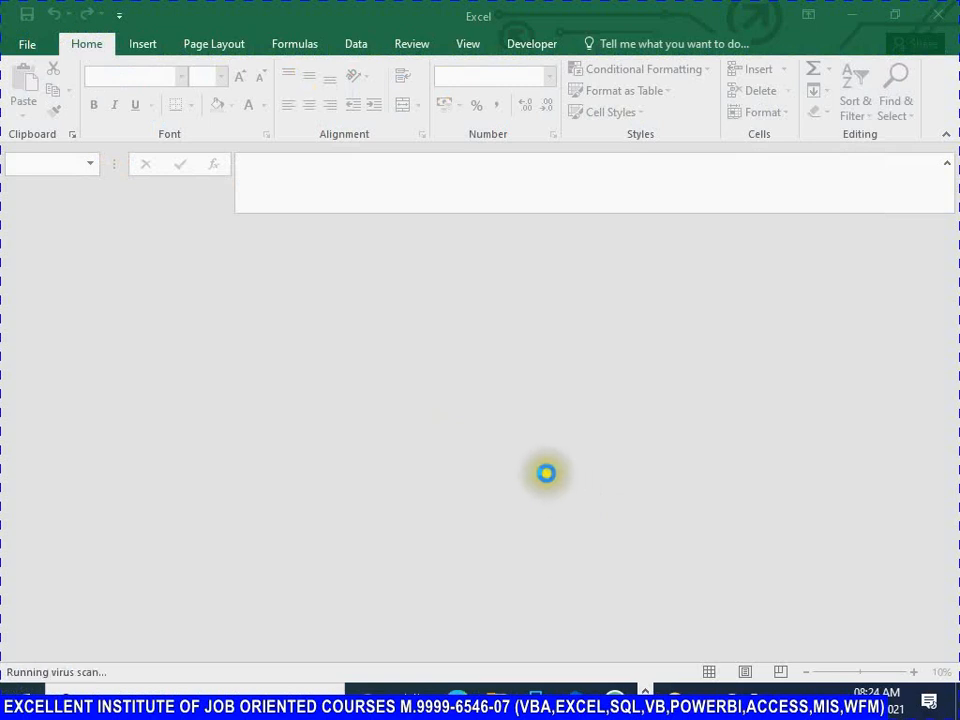
key("alt")
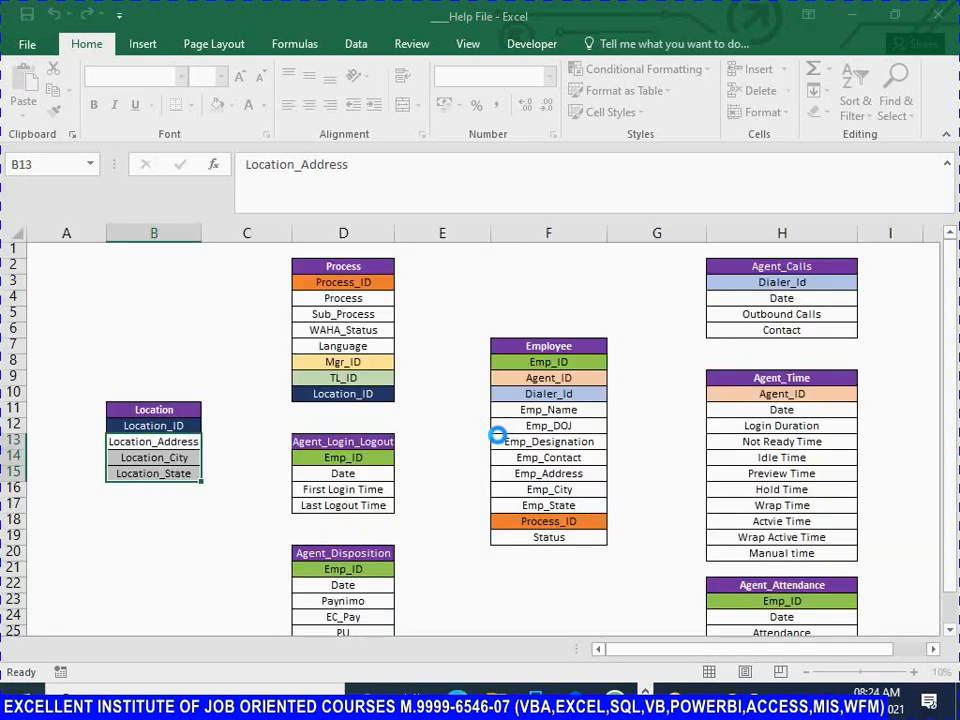
Collapse the expanded formula bar and look through the calculation definitions on the Help sheet
left_click(947, 167)
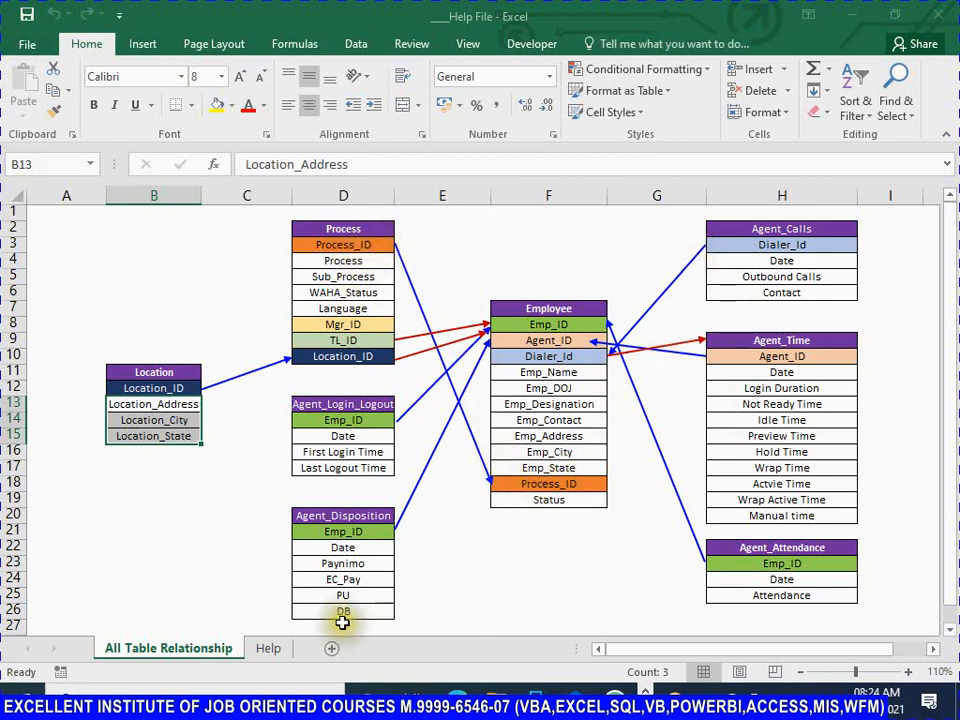
left_click(272, 648)
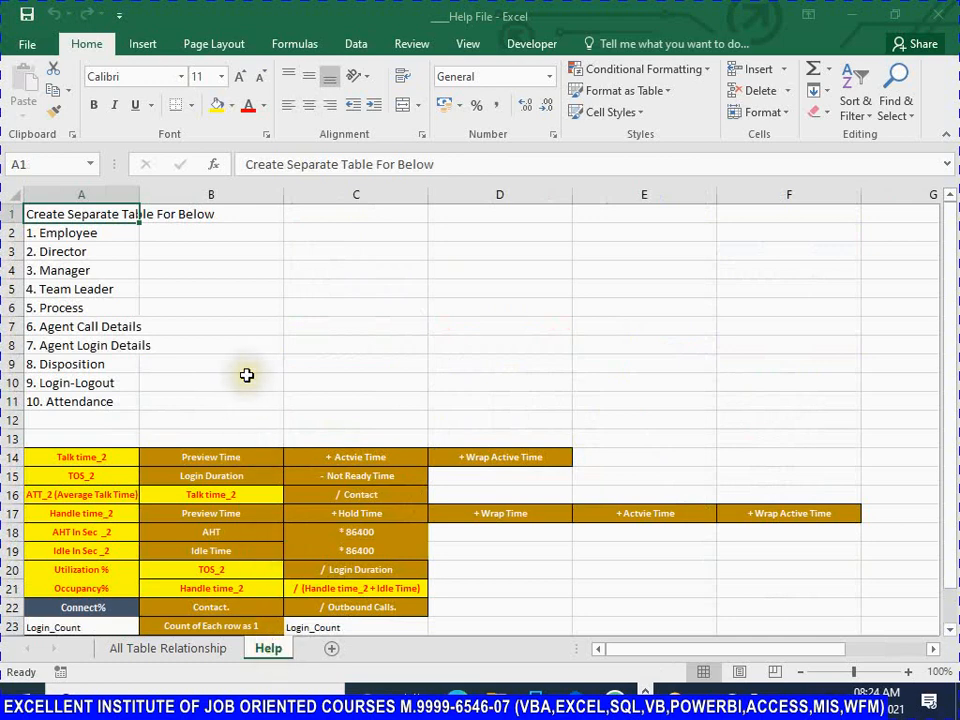
scroll(246, 375, "down", 2)
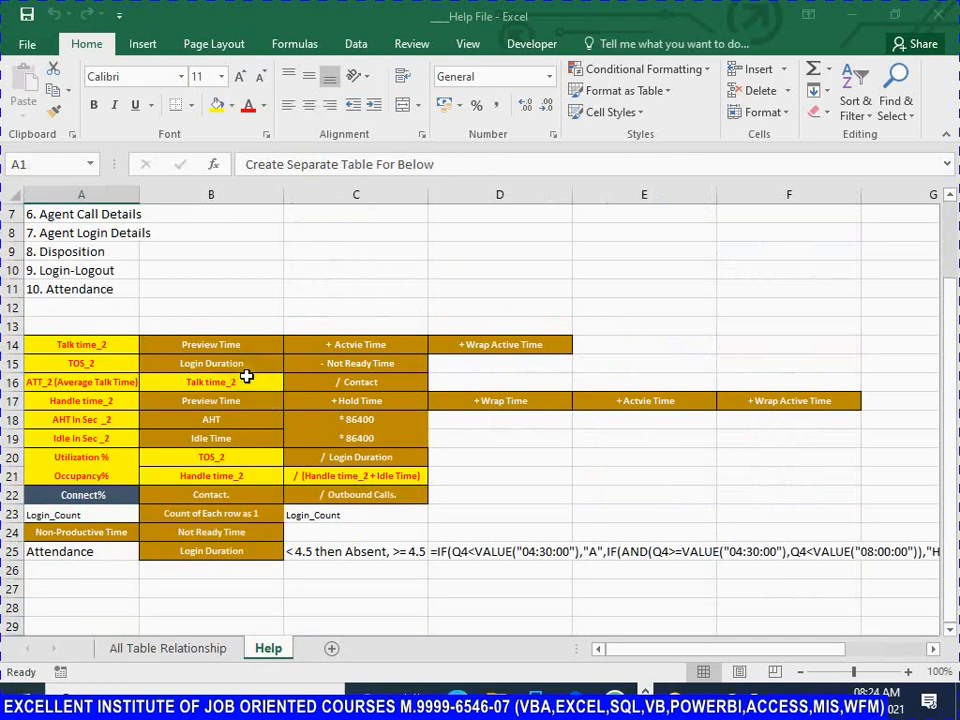
scroll(446, 422, "up", 2)
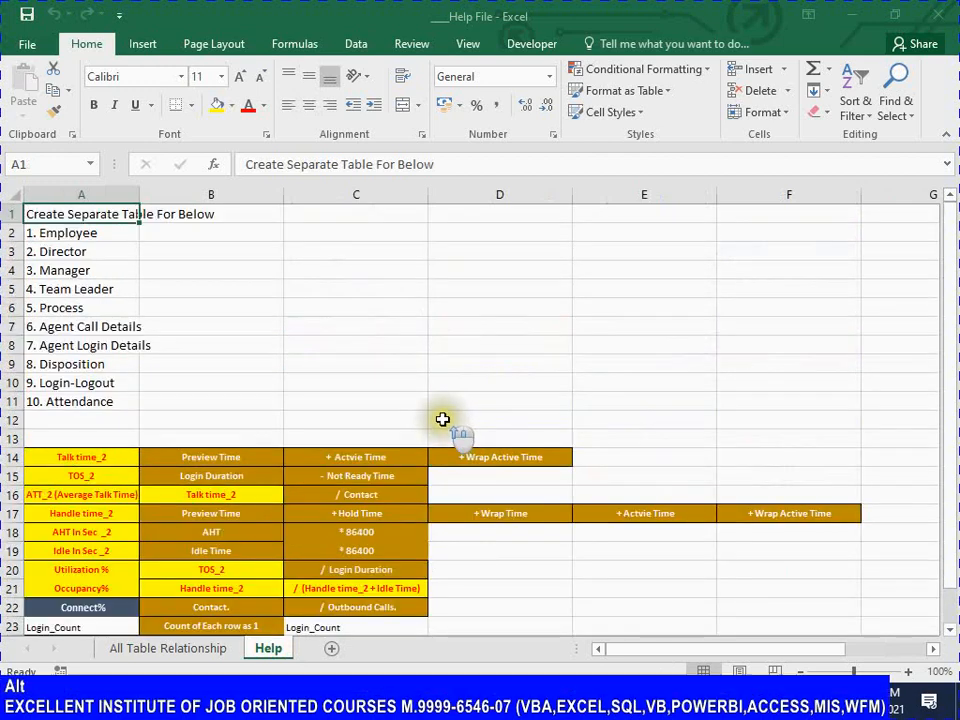
In File Explorer, duplicate ___Help File within the Data Tables_A folder and rename the copy ___Help File - ORG
key("alt+Tab")
key("alt+Tab")
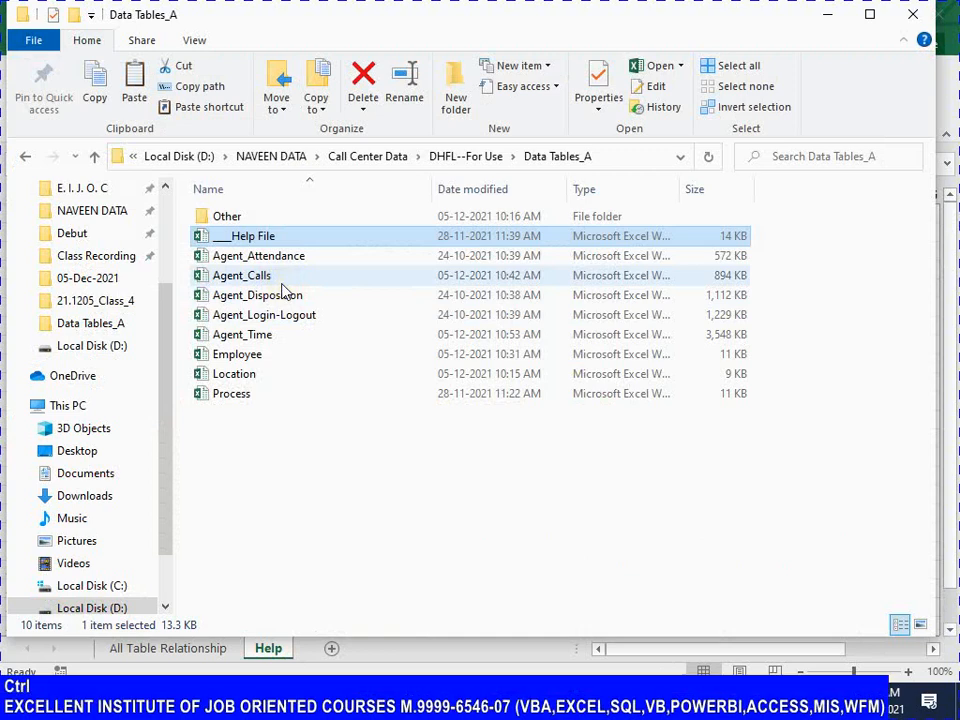
key("ctrl+c")
key("ctrl+v")
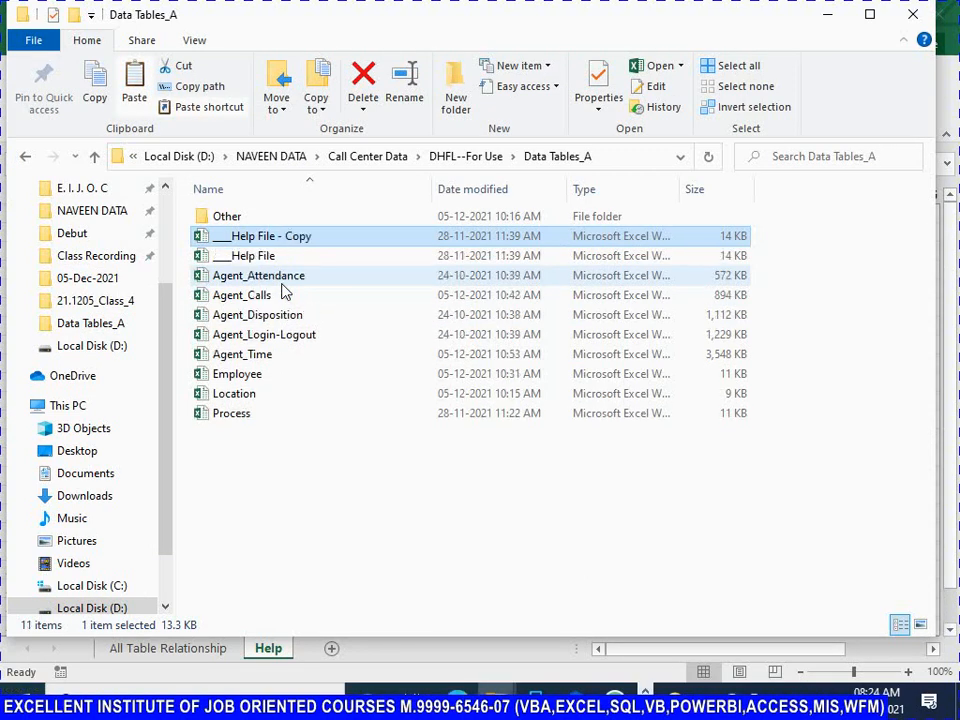
key("F2")
key("Right")
key("ctrl+shift+Left")
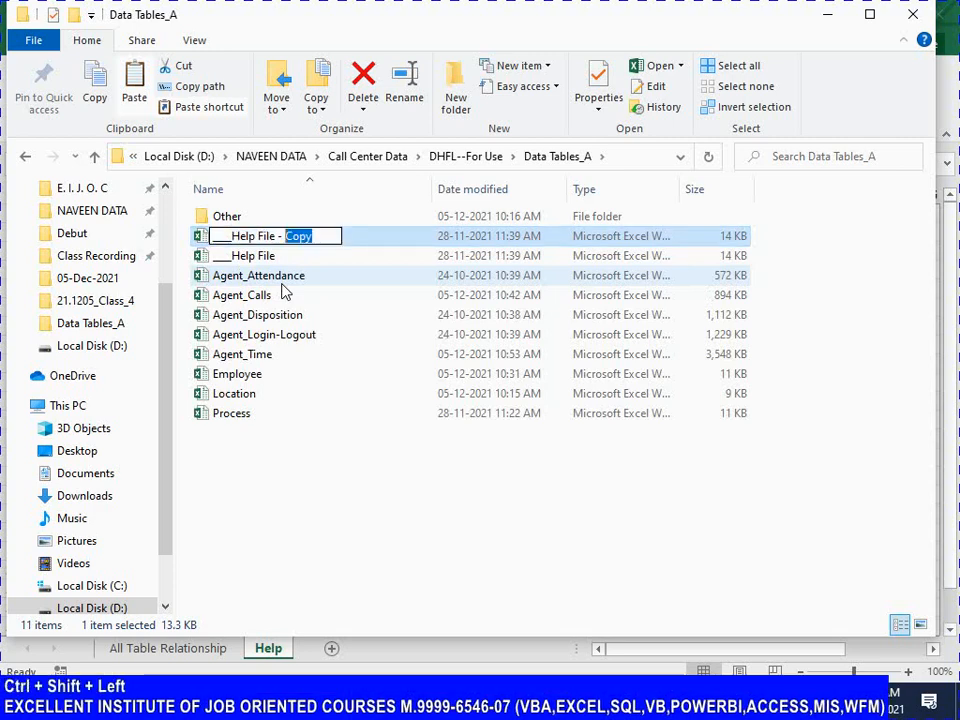
type("ORG")
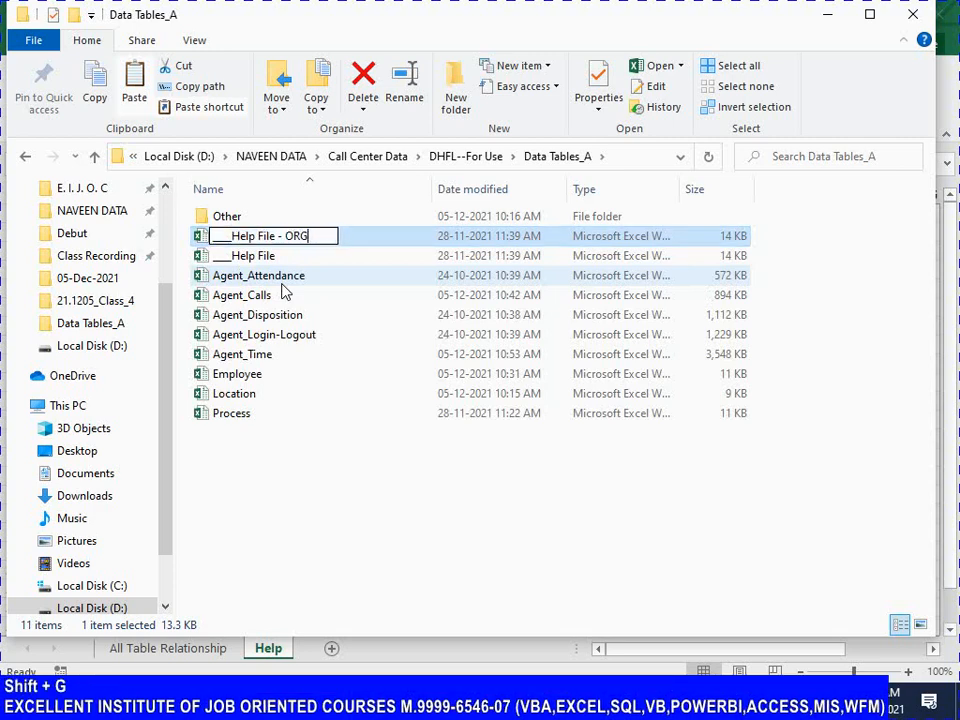
key("Return")
Back in Excel, remove the fill from the calculation definitions in A14:G25 of the Help sheet and make their font black
key("alt+Tab")
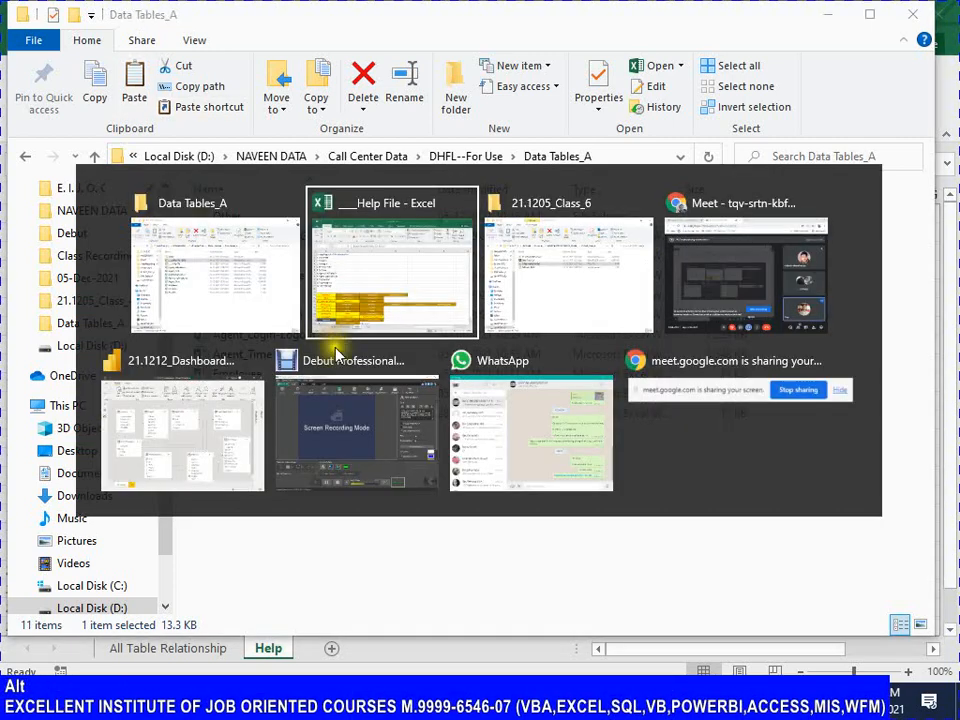
scroll(240, 452, "down", 2)
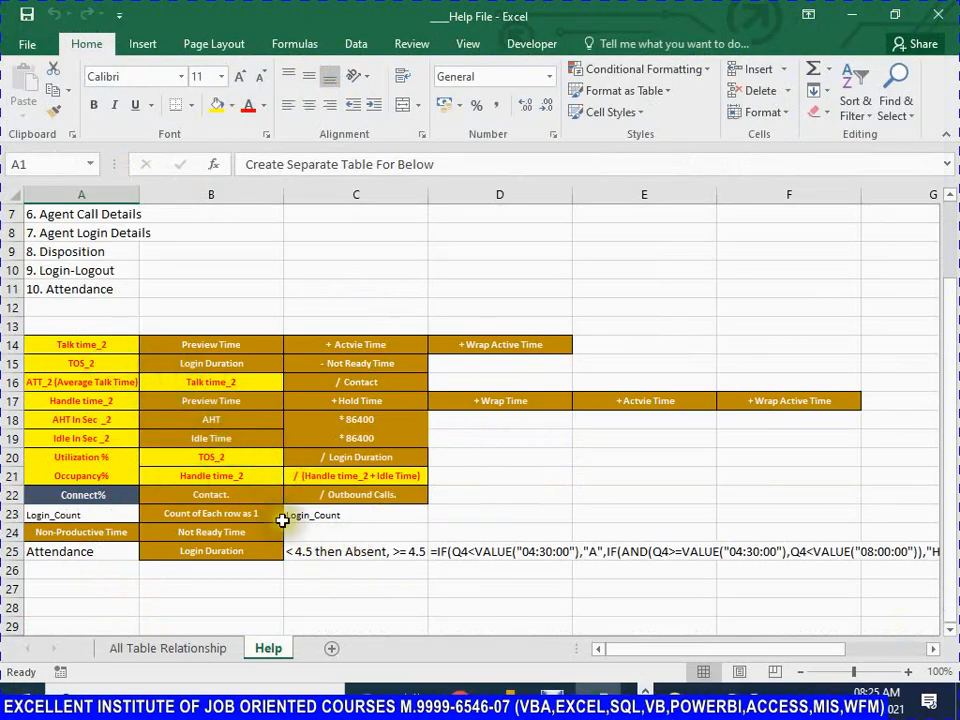
left_click(76, 348)
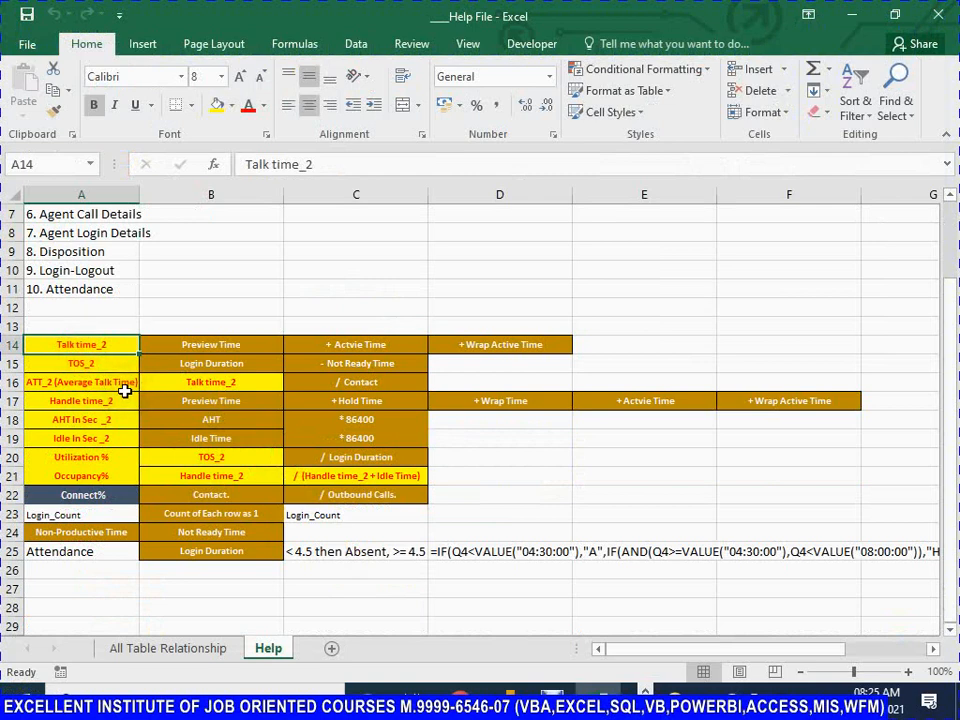
key("shift+Right")
key("shift+Right")
key("shift+Right")
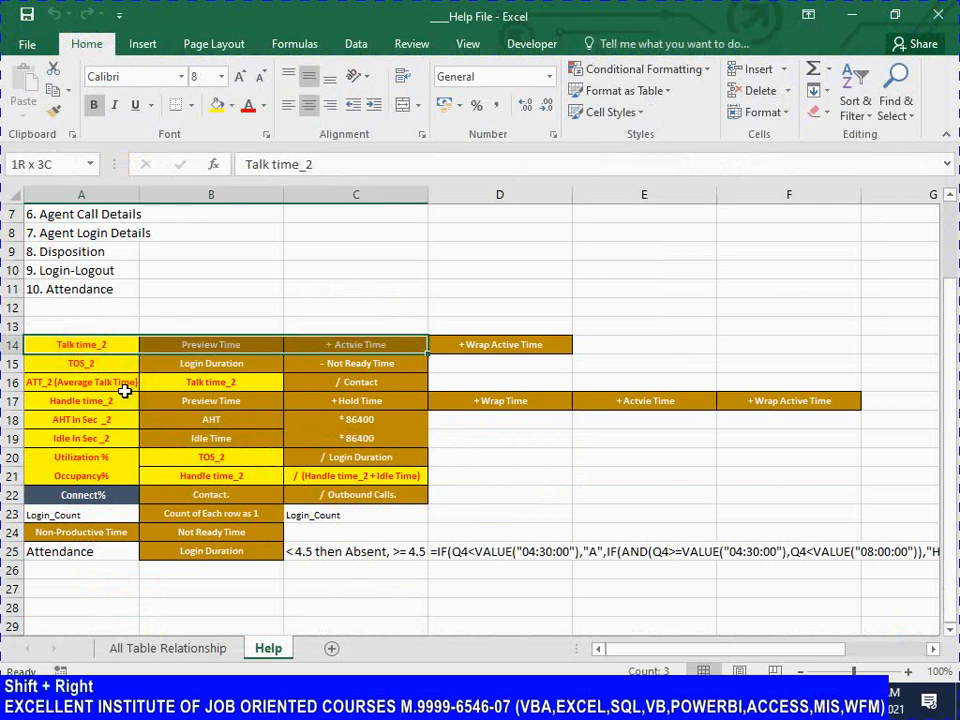
key("shift+Right")
key("shift+Right")
key("shift+Right")
key("shift+Down")
key("shift+Down")
key("shift+Down")
key("shift+Down")
key("shift+Down")
key("shift+Down")
key("shift+Down")
key("shift+Down")
key("shift+Down")
key("shift+Down")
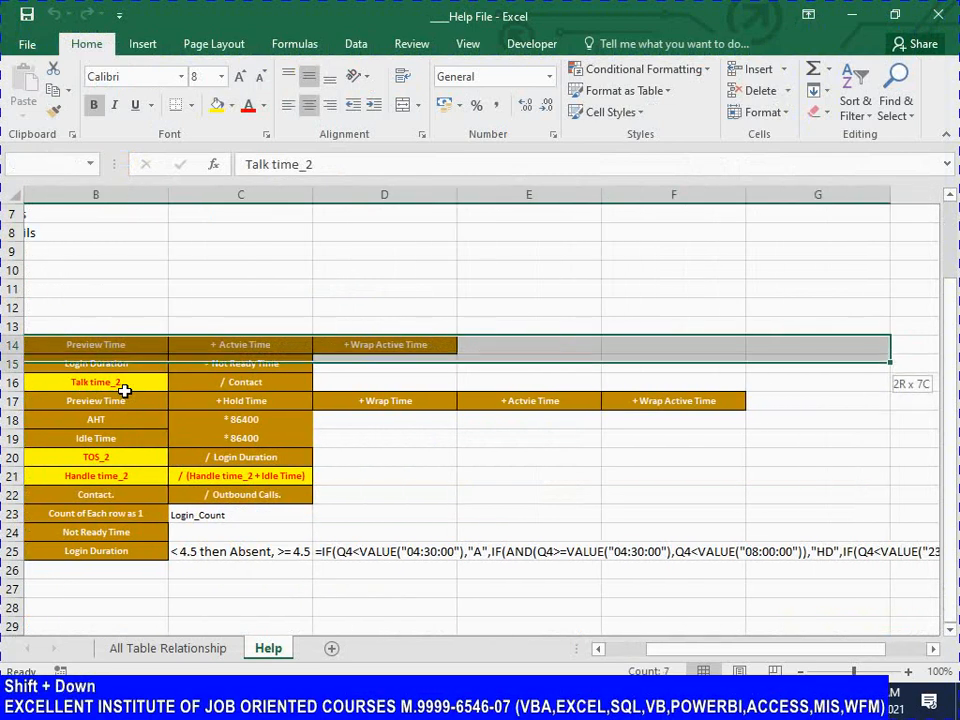
key("shift+Down")
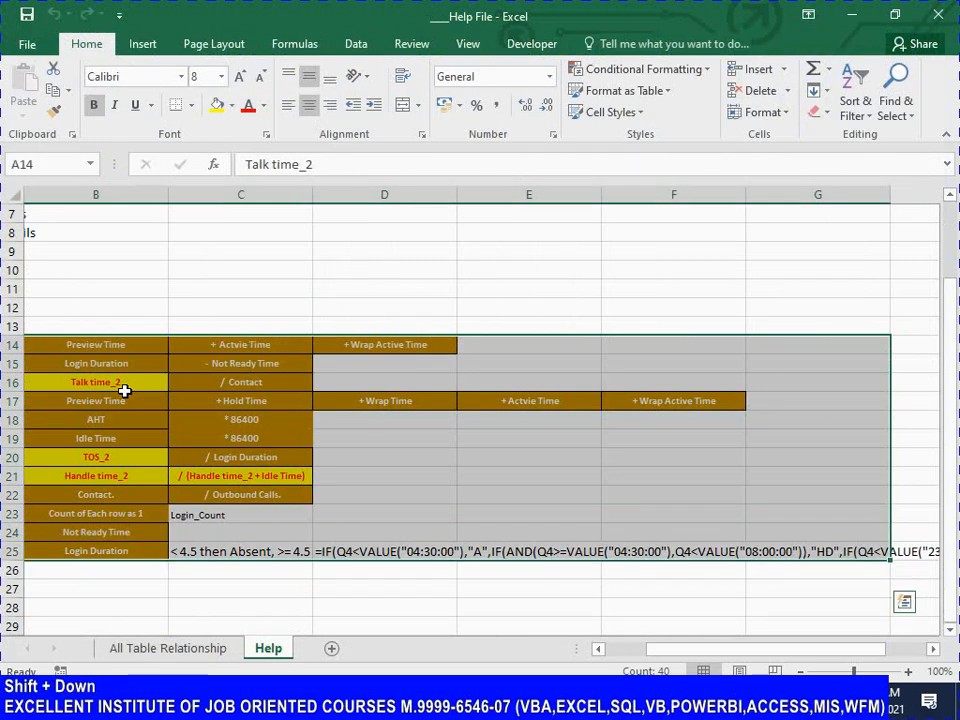
left_click(231, 105)
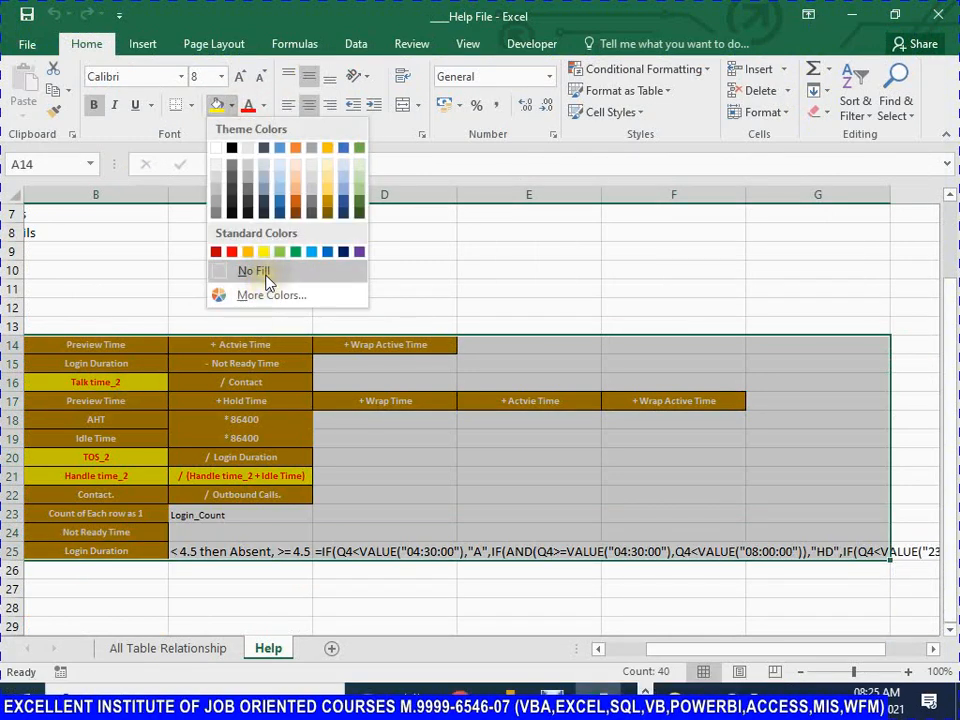
left_click(266, 276)
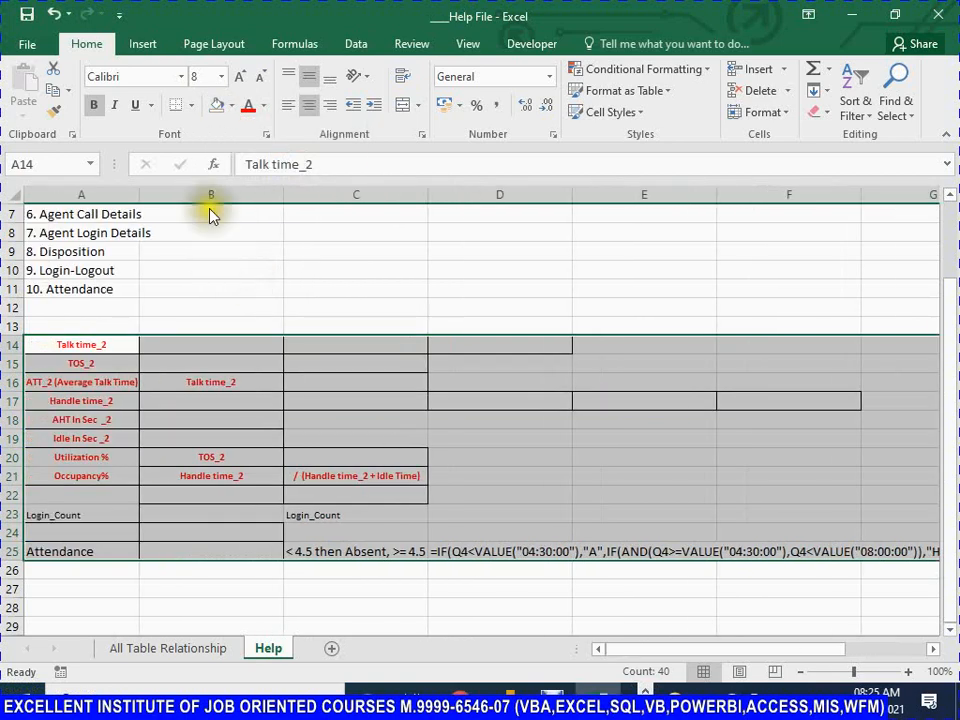
left_click(263, 105)
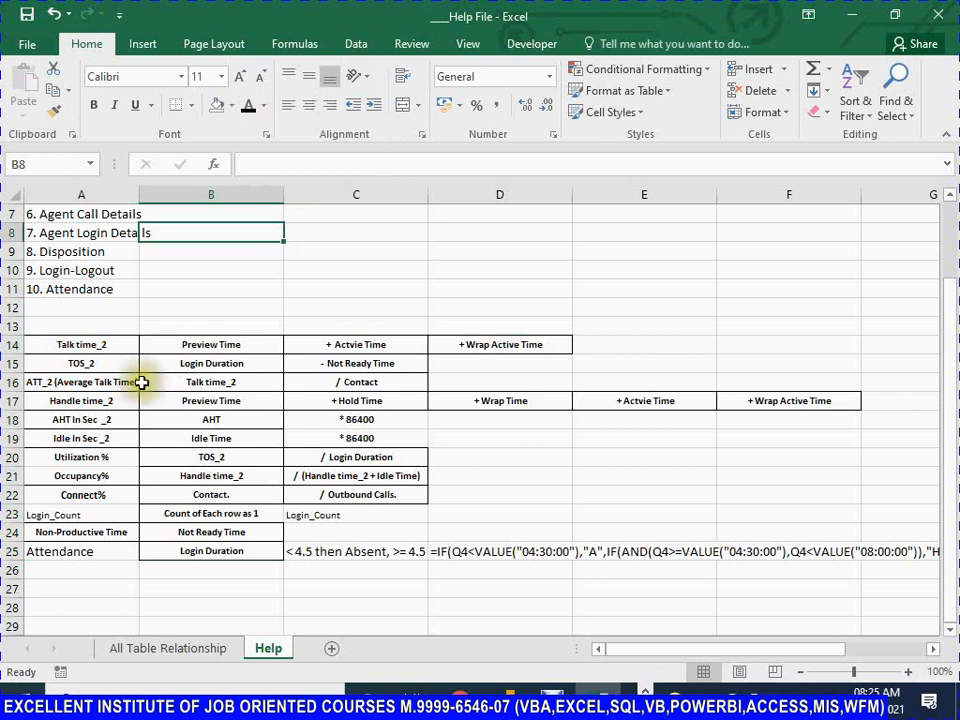
Remove the _2 suffix from the Talk time label in A14 of the Help sheet
left_click(88, 346)
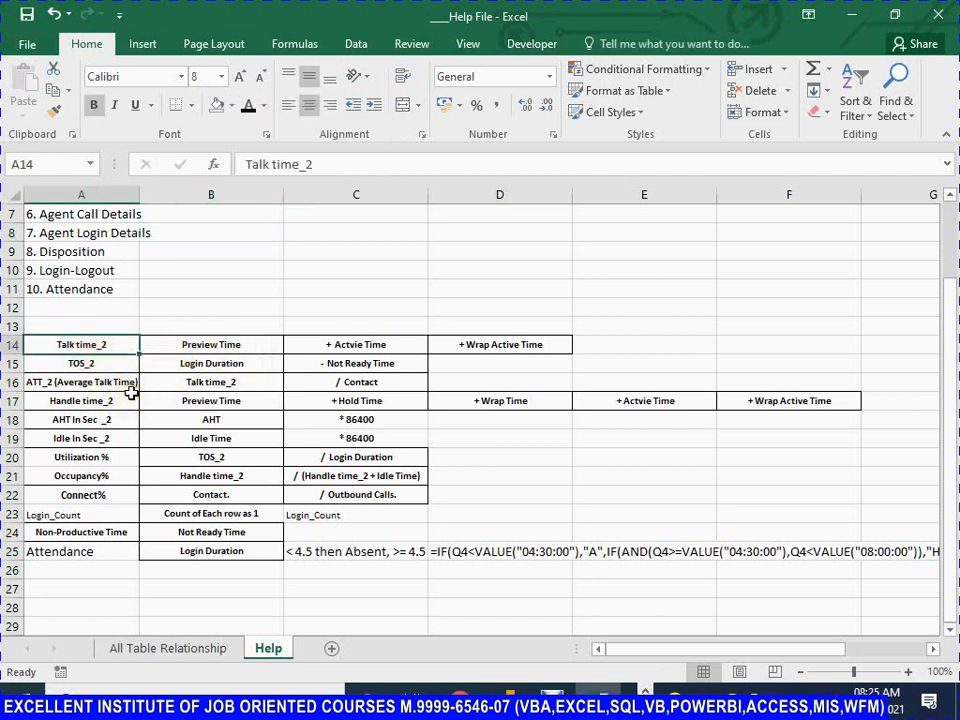
key("F2")
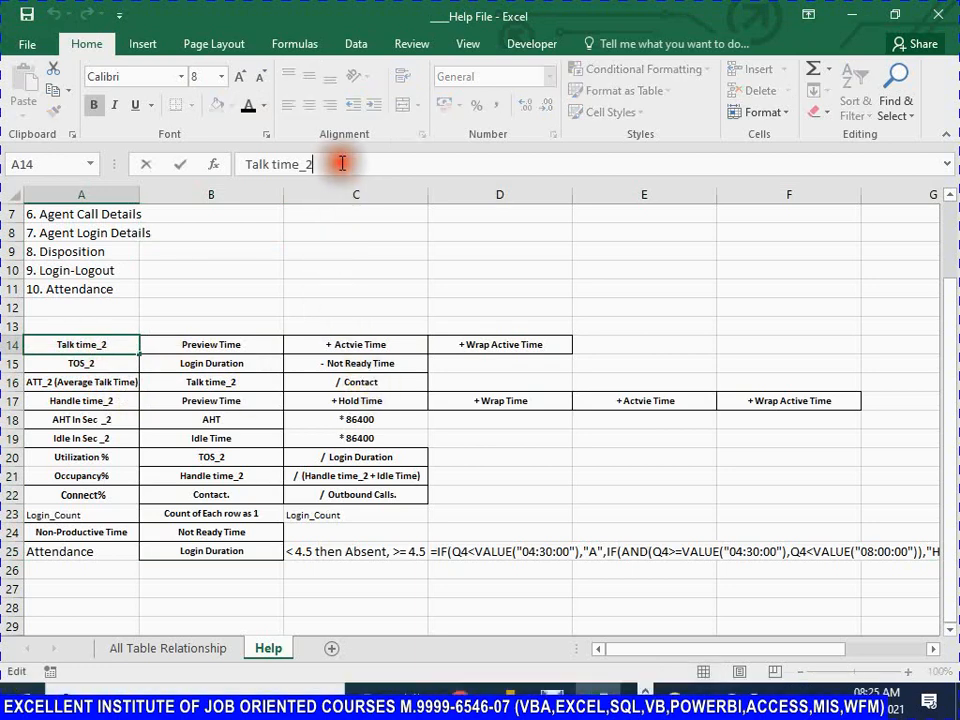
key("shift+Left")
key("shift+Left")
key("shift+Left")
key("shift+Right")
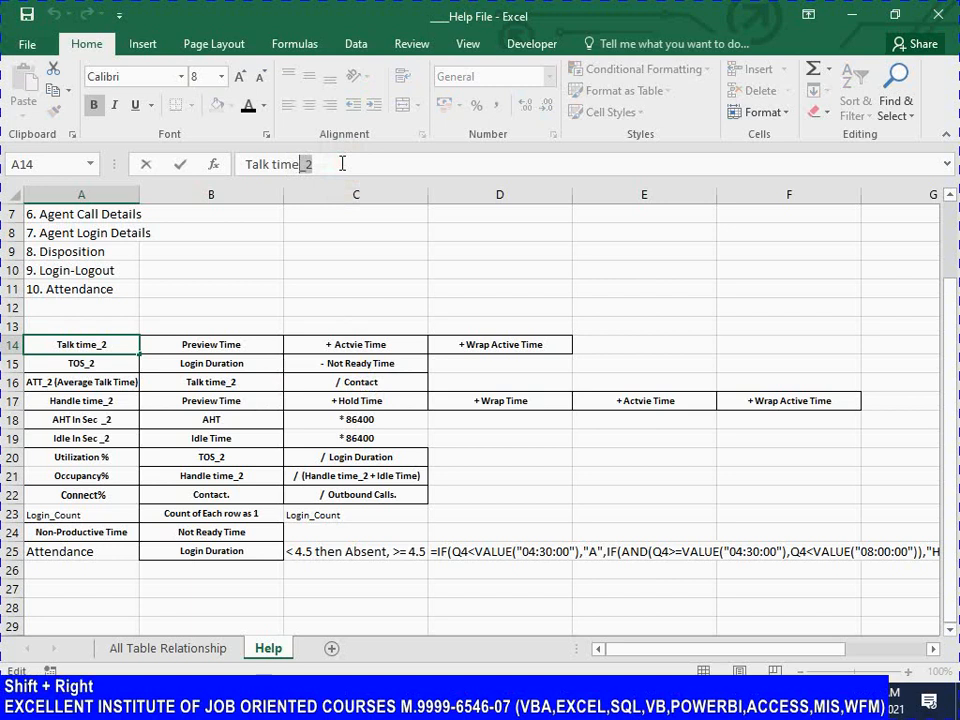
key("Delete")
key("Tab")
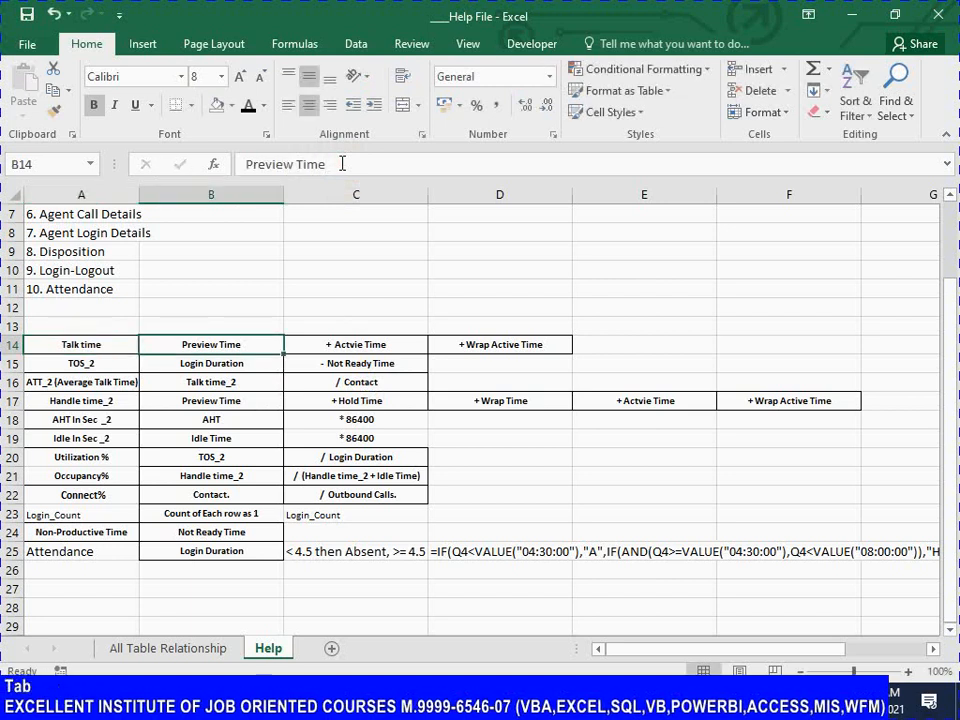
Capitalise the second word of the label in A14, making it Talk Time
key("Left")
key("F2")
key("Left")
key("Left")
key("Left")
key("Left")
key("Left")
key("Left")
key("Right")
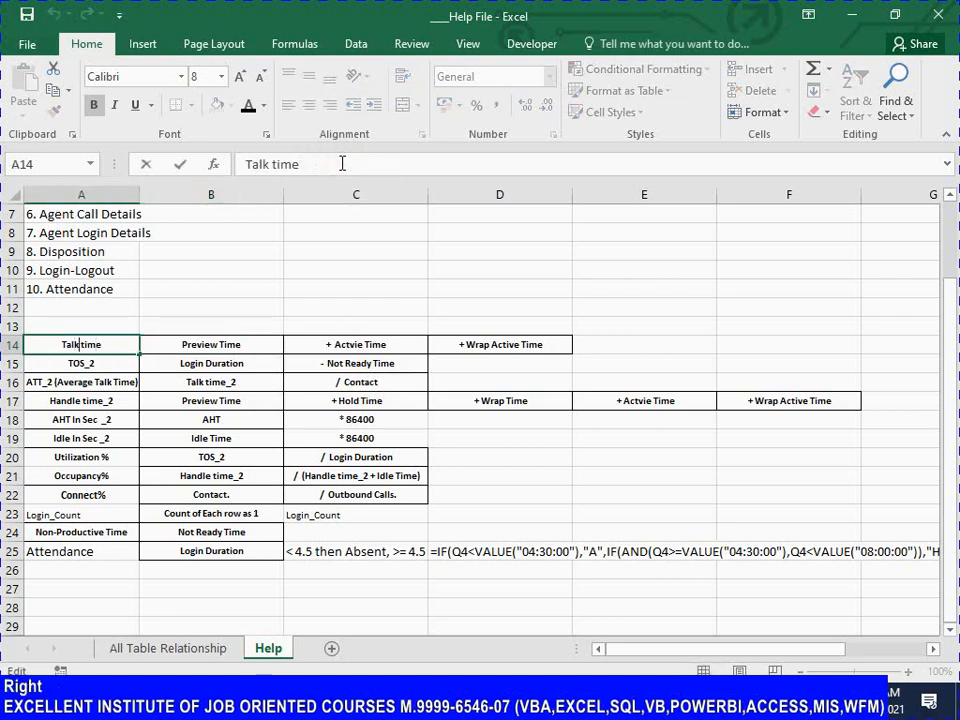
key("shift+Right")
type("T")
key("Tab")
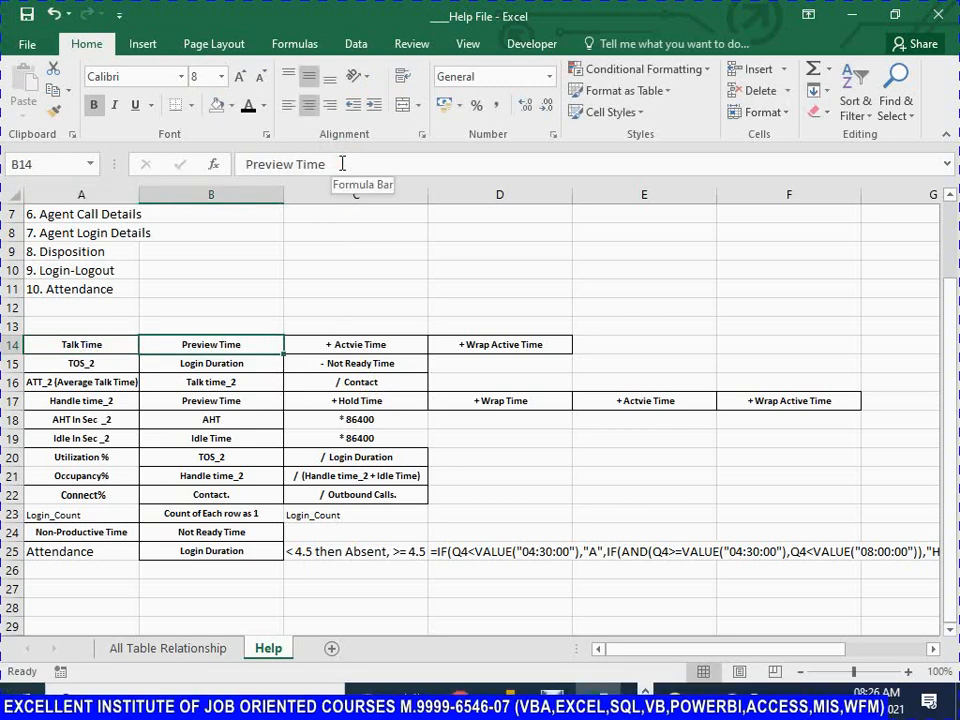
Examine the components of the Talk Time calculation in B14:D14
key("Right")
key("Right")
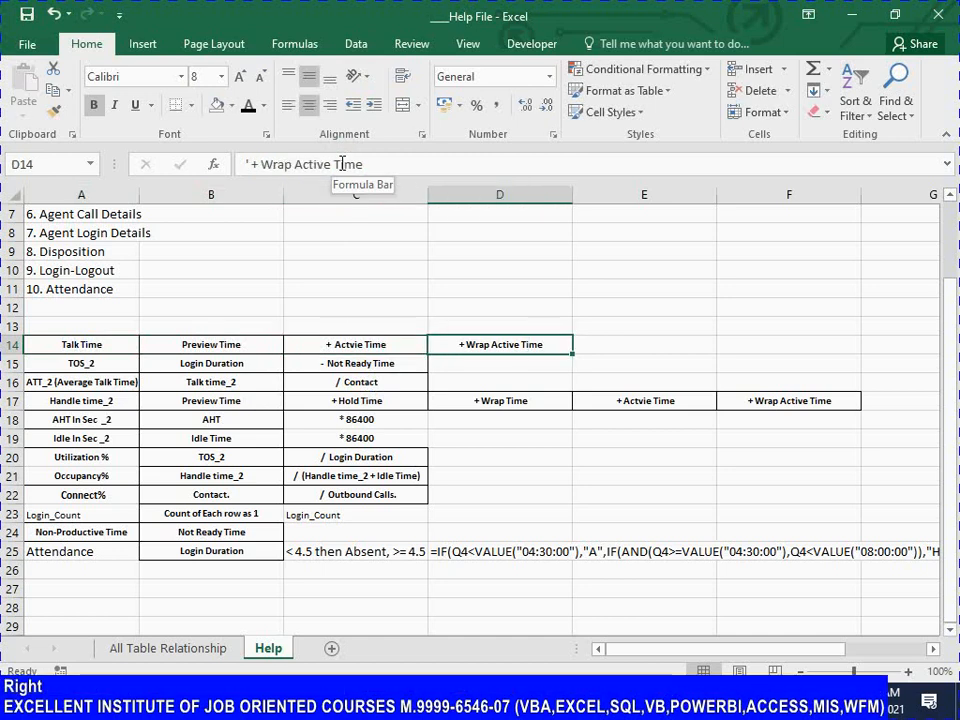
key("shift+Left")
key("shift+Left")
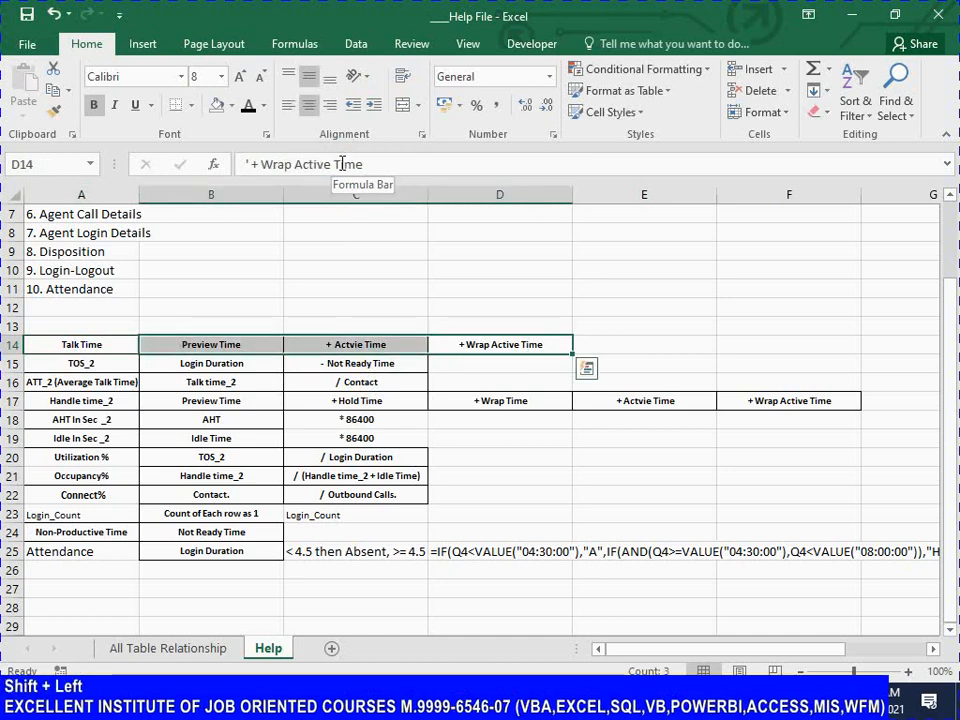
key("Left")
key("Left")
key("shift+Right")
key("shift+Right")
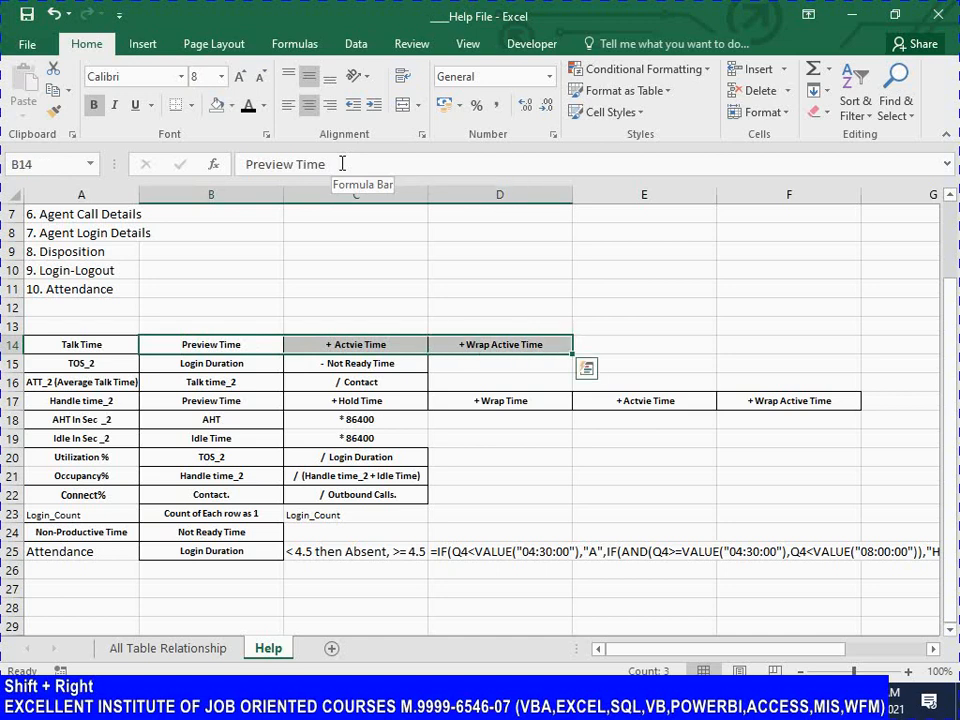
key("Left")
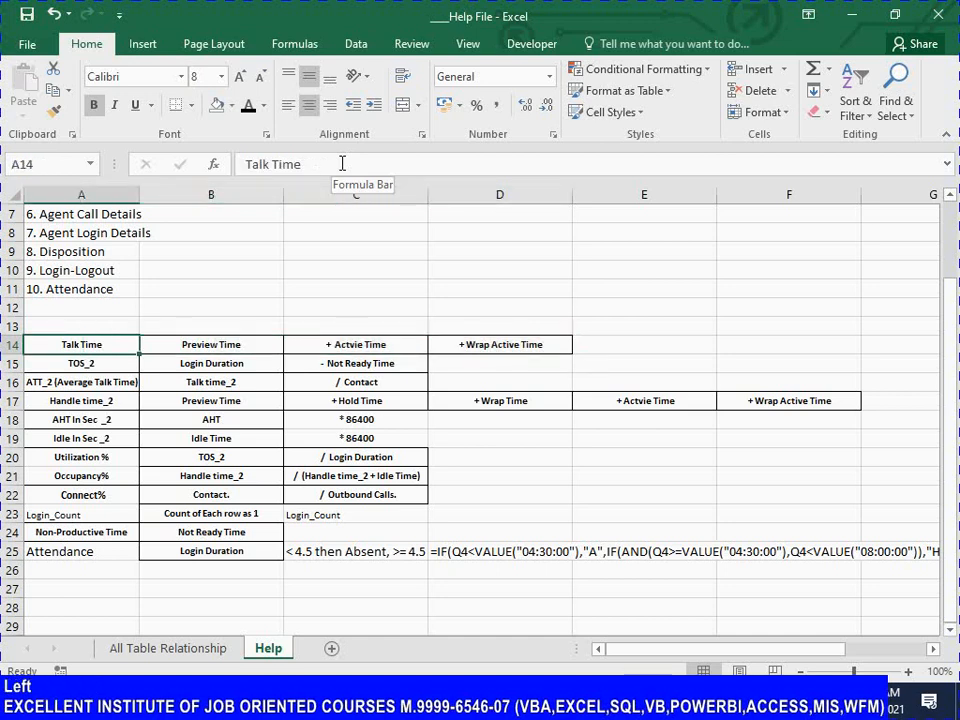
key("Right")
key("shift+Right")
key("shift+Right")
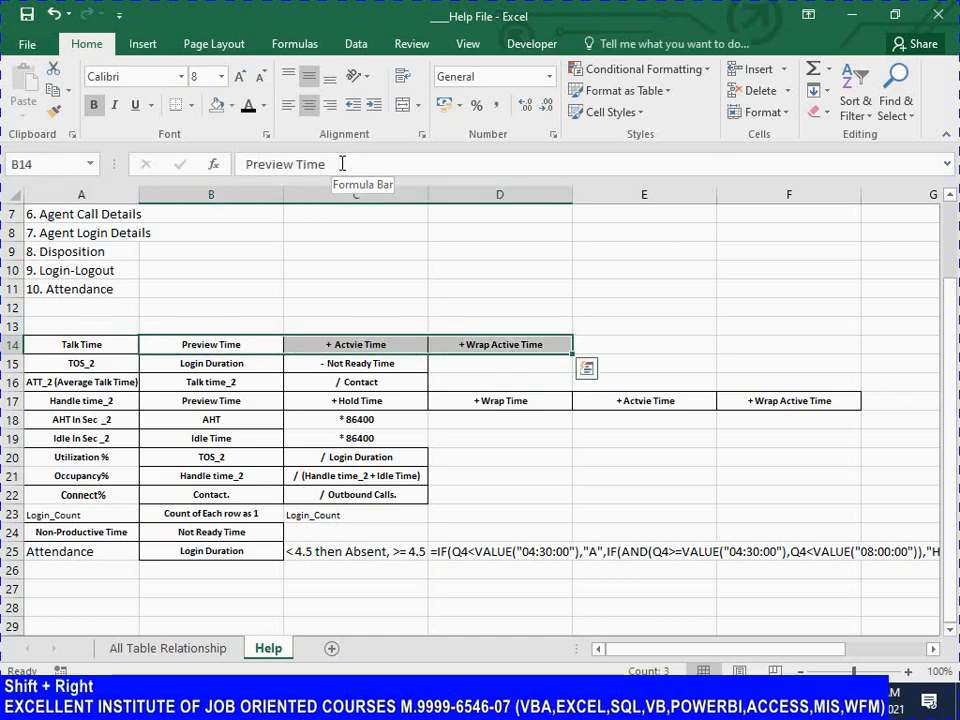
Put TOTAL in front of the A14 label so that it reads TOTAL Talk Time
key("Left")
key("F2")
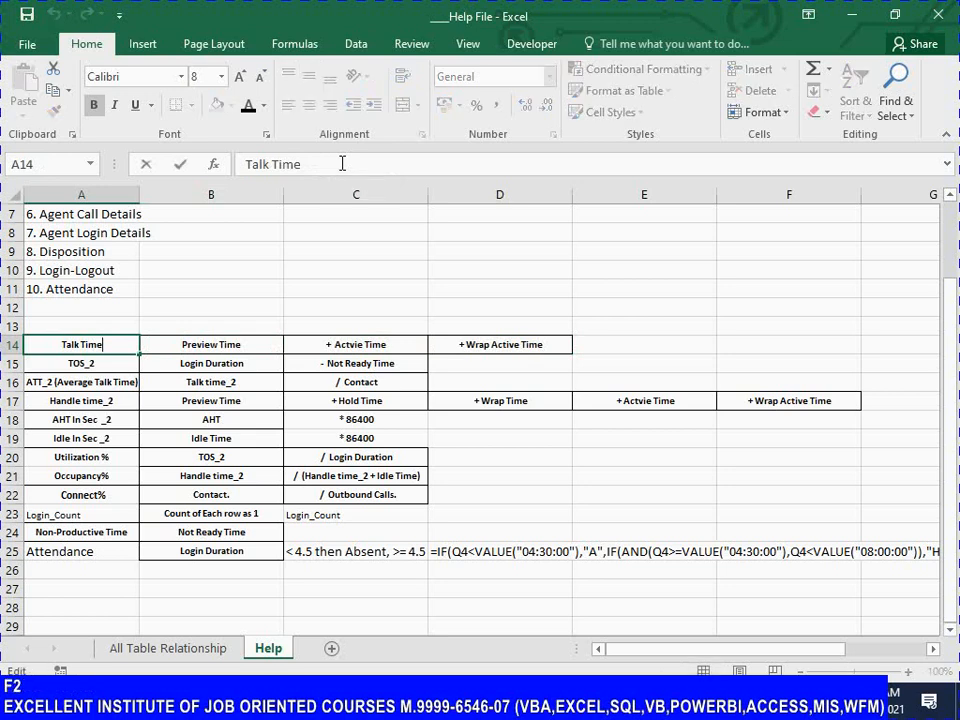
type("TOTAL")
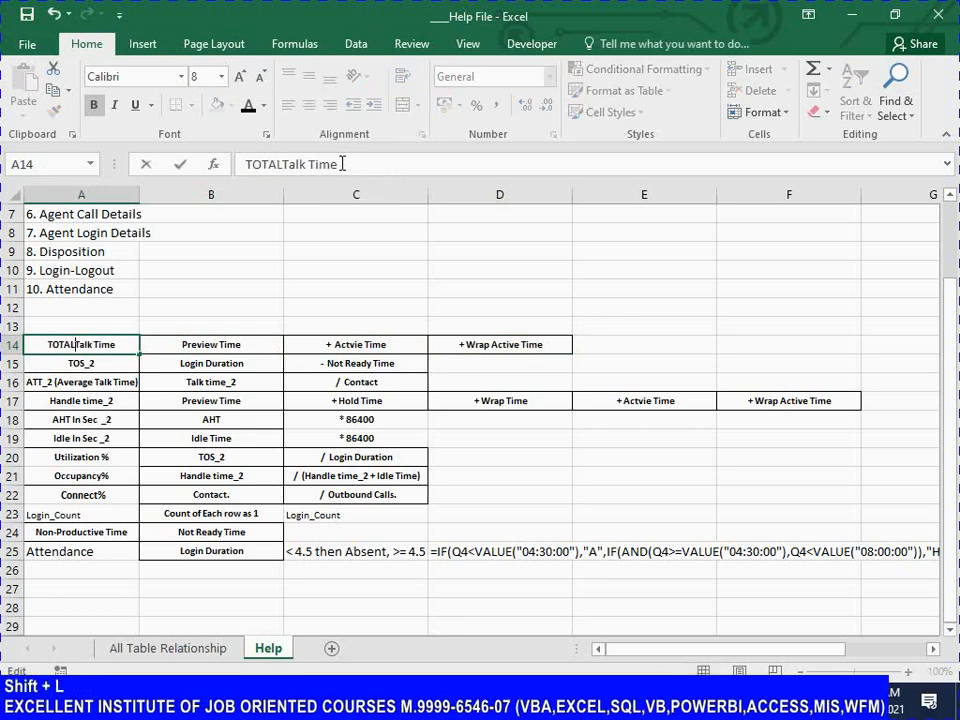
key("Return")
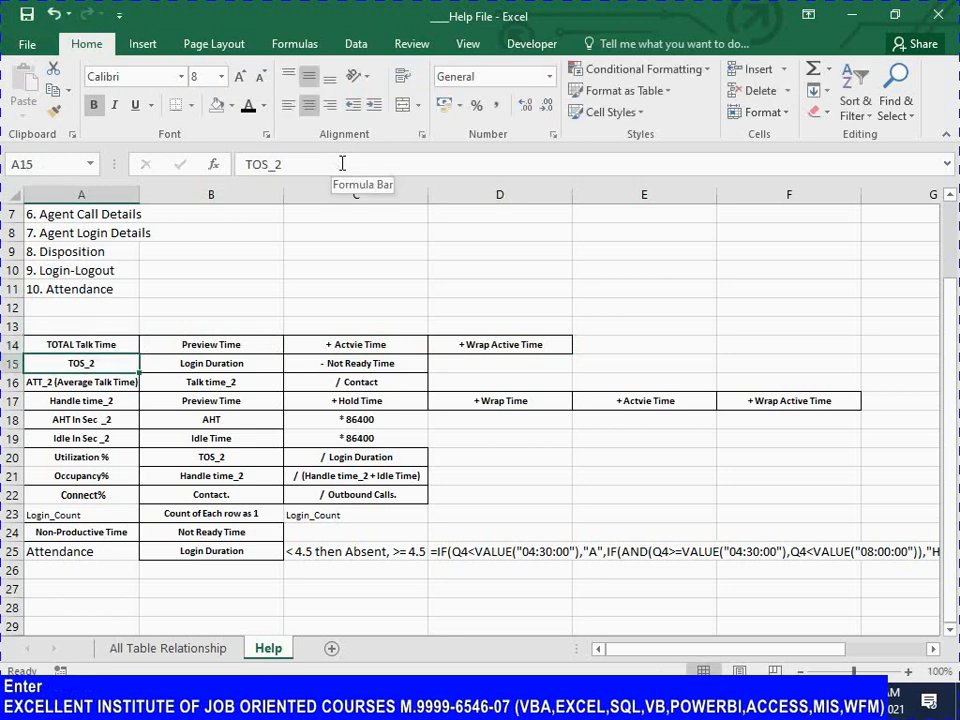
Fill the TOTAL Talk Time label in A14 with light blue and its components in B14:D14 with light orange
key("Up")
key("Right")
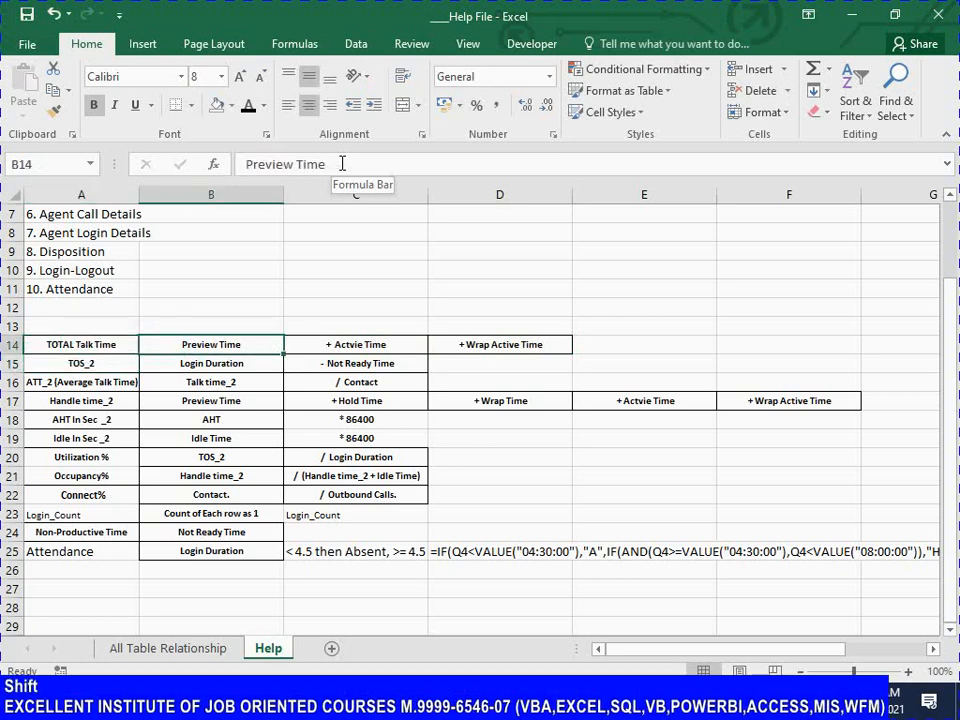
key("shift+Right")
key("shift+Right")
key("Left")
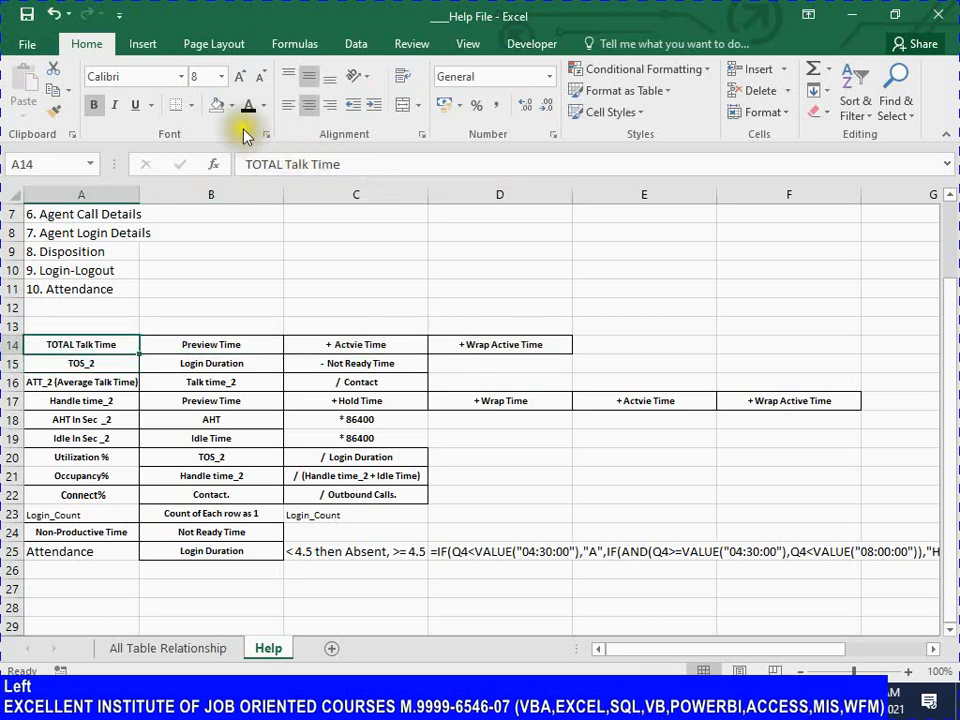
left_click(232, 105)
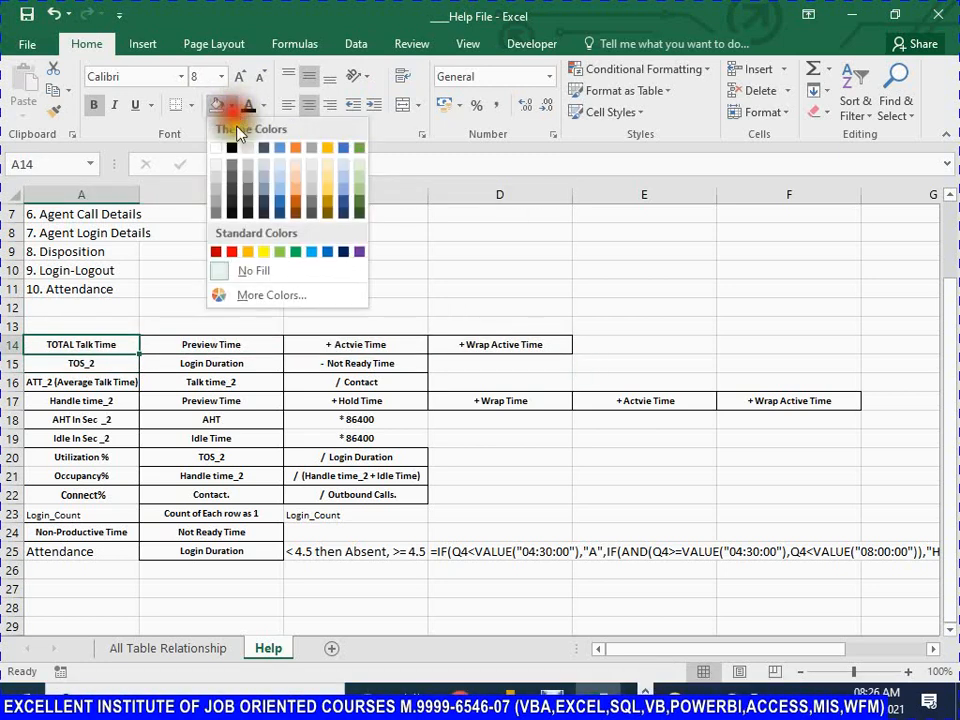
left_click(280, 182)
left_click(193, 340)
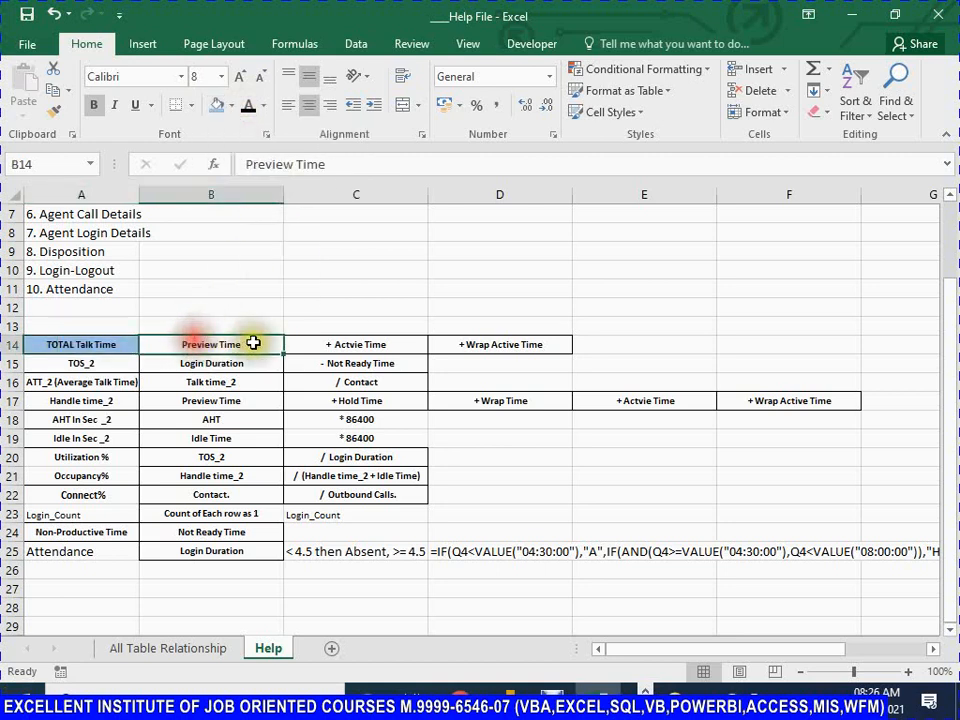
left_click(515, 340, "shift")
left_click(232, 106)
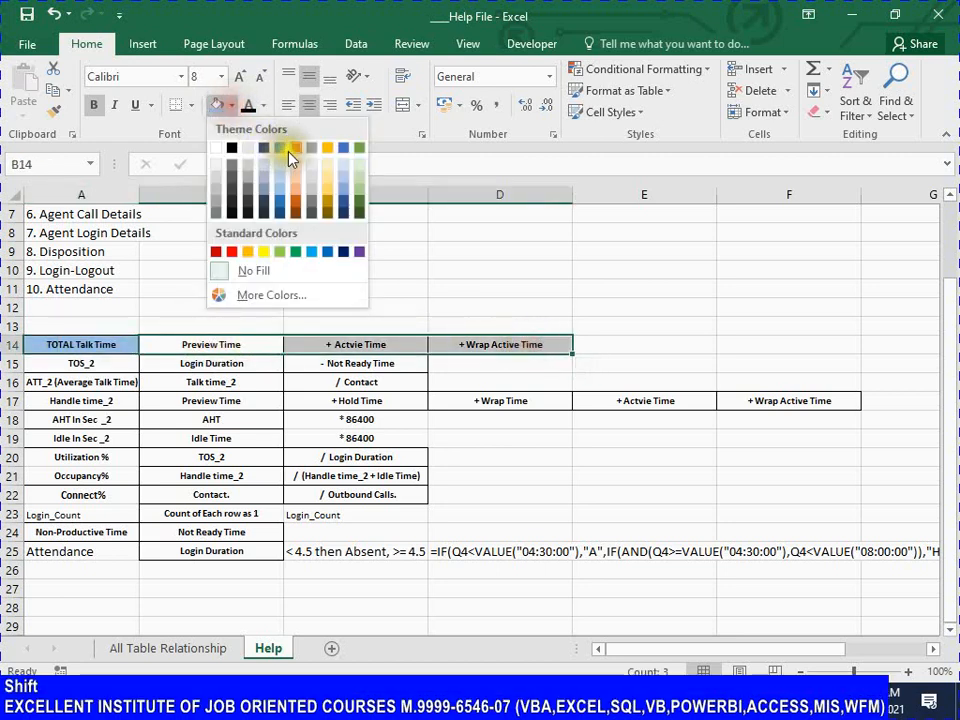
left_click(295, 166)
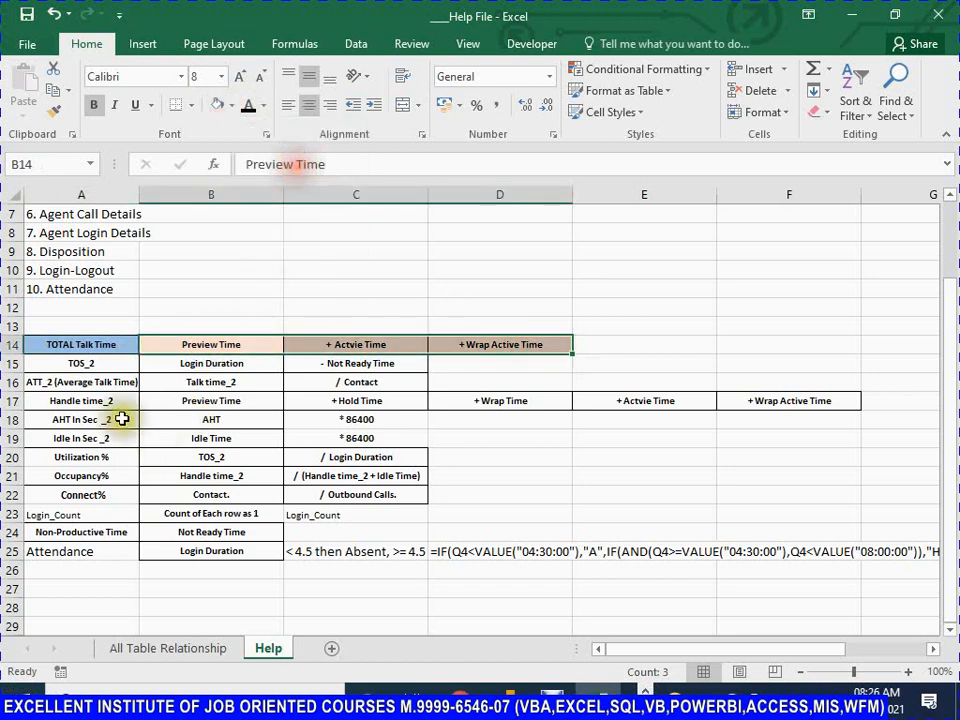
Change the label in A15 to TOS (Time on System)
left_click(64, 362)
key("F2")
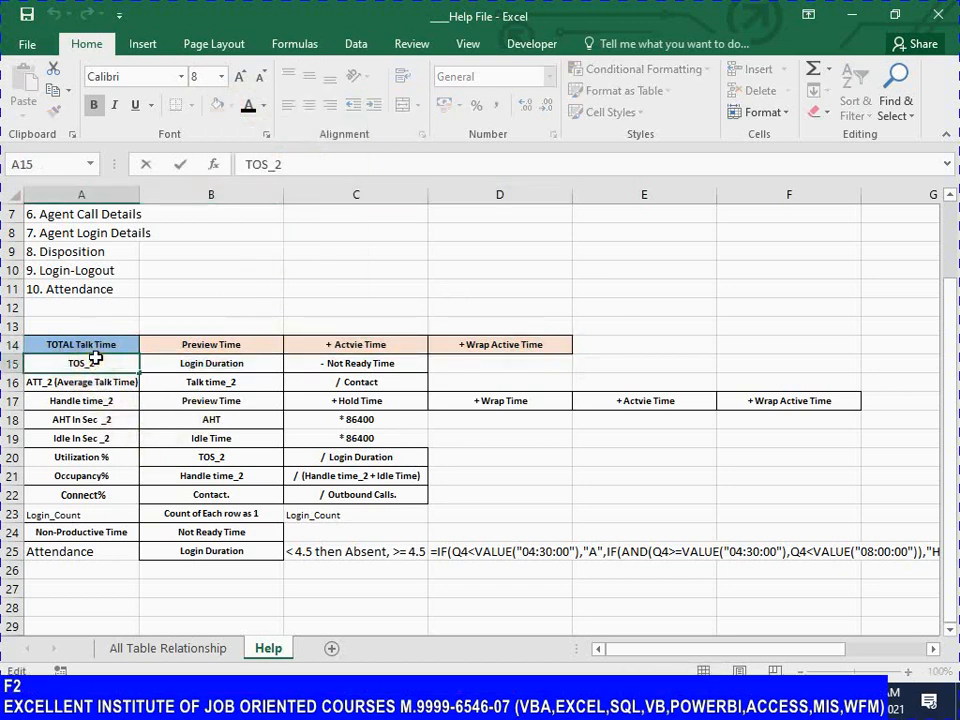
key("BackSpace")
key("BackSpace")
type("()")
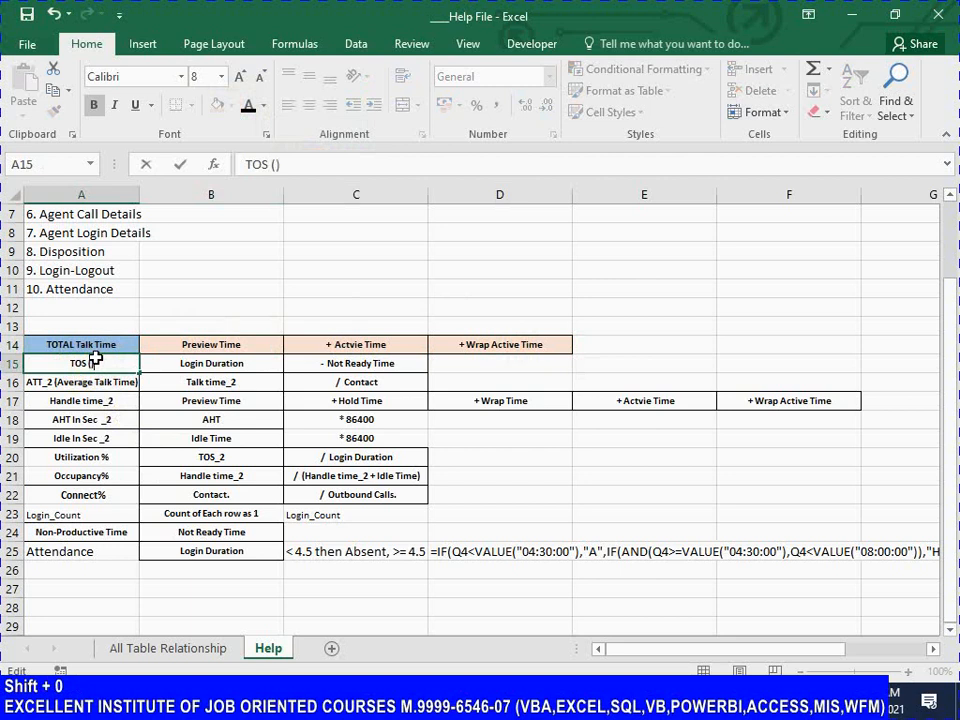
key("Left")
type("Time")
type(" on Sys")
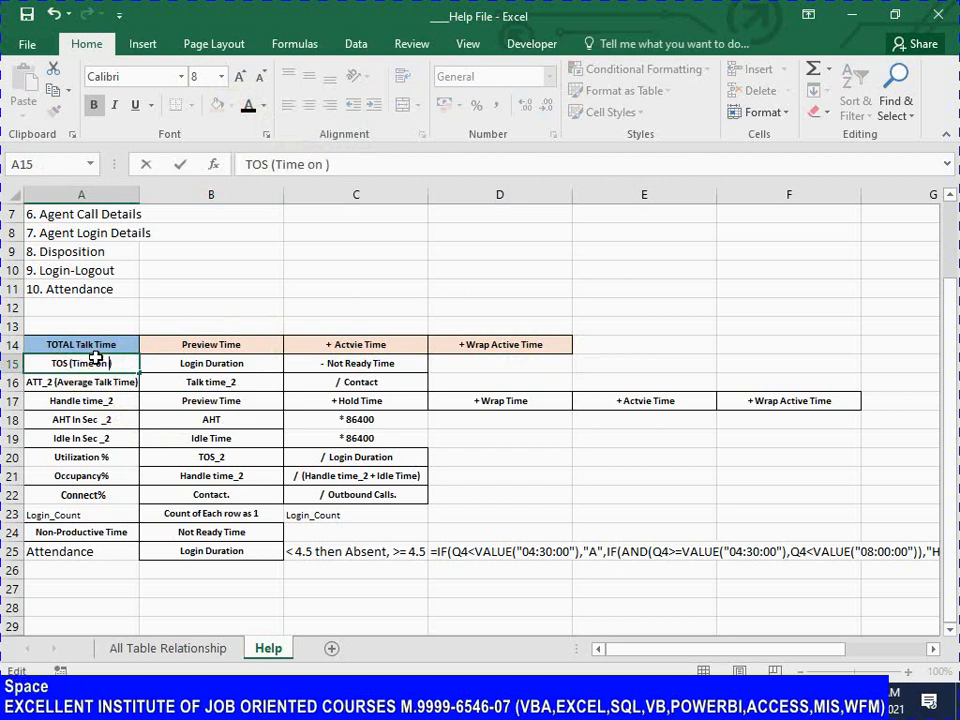
type("tem")
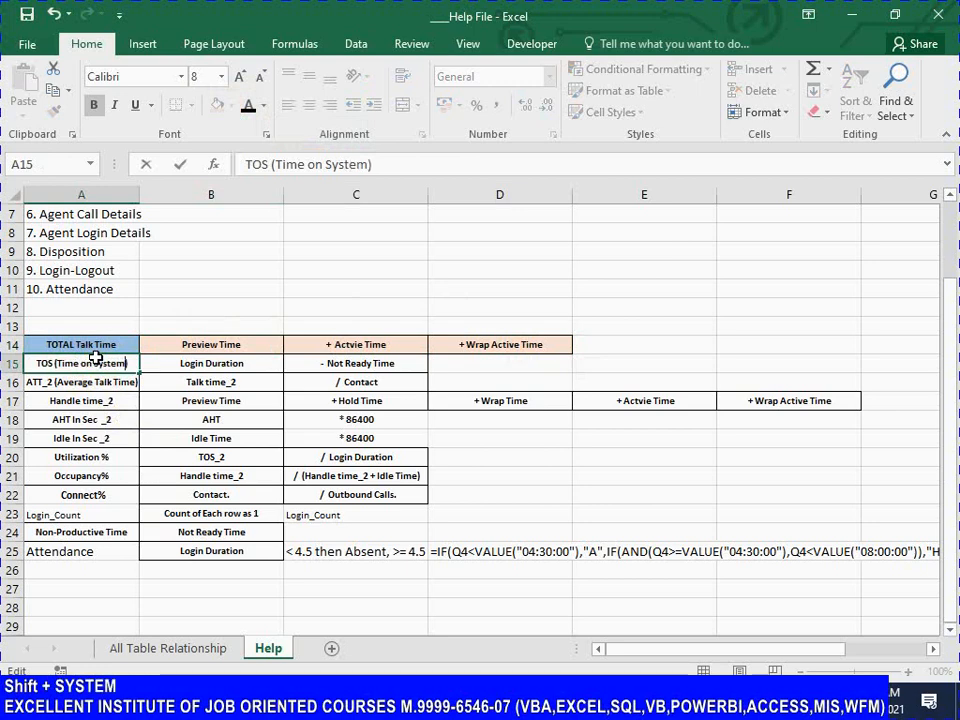
key("Return")
Fill the TOS label in A15 with light green and its components in B15:C15 with light gold
key("Up")
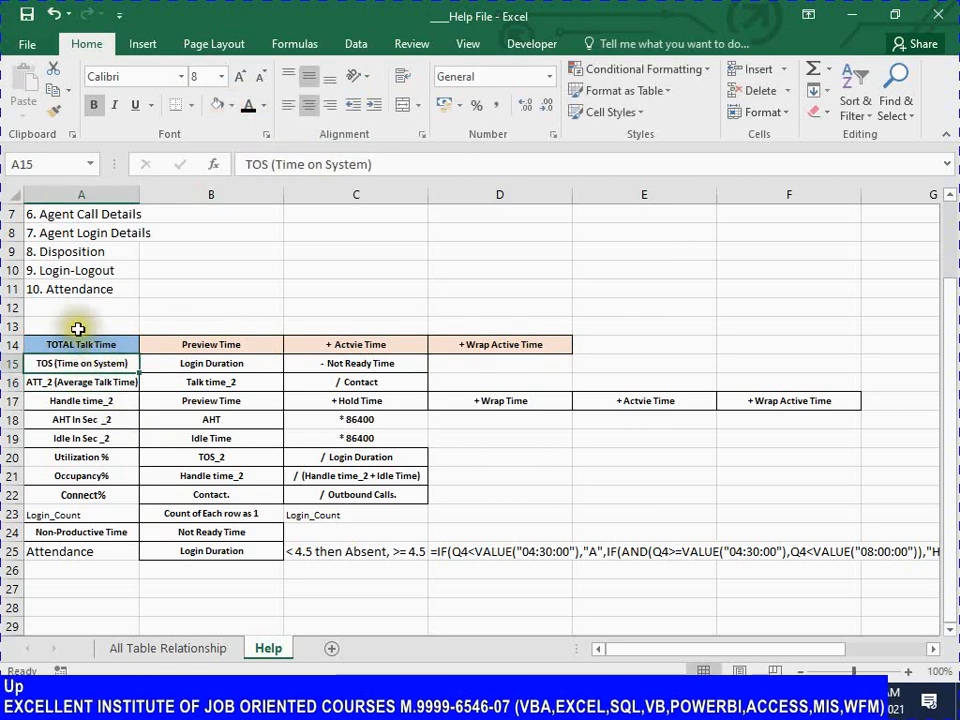
left_click(231, 105)
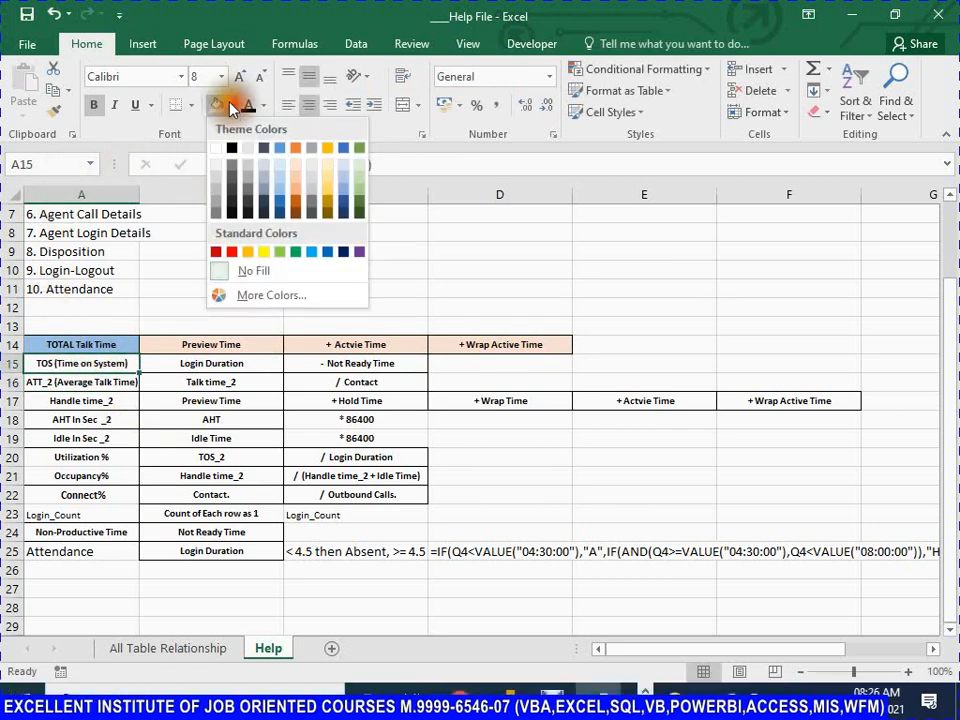
left_click(359, 186)
left_click(154, 362)
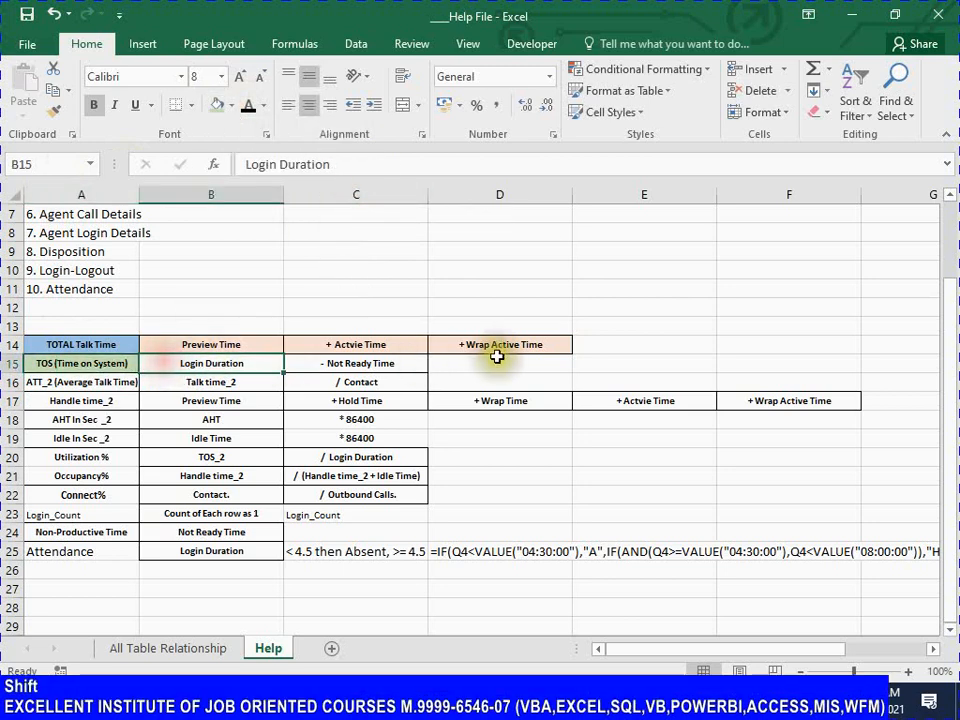
left_click_drag(518, 358, 390, 360)
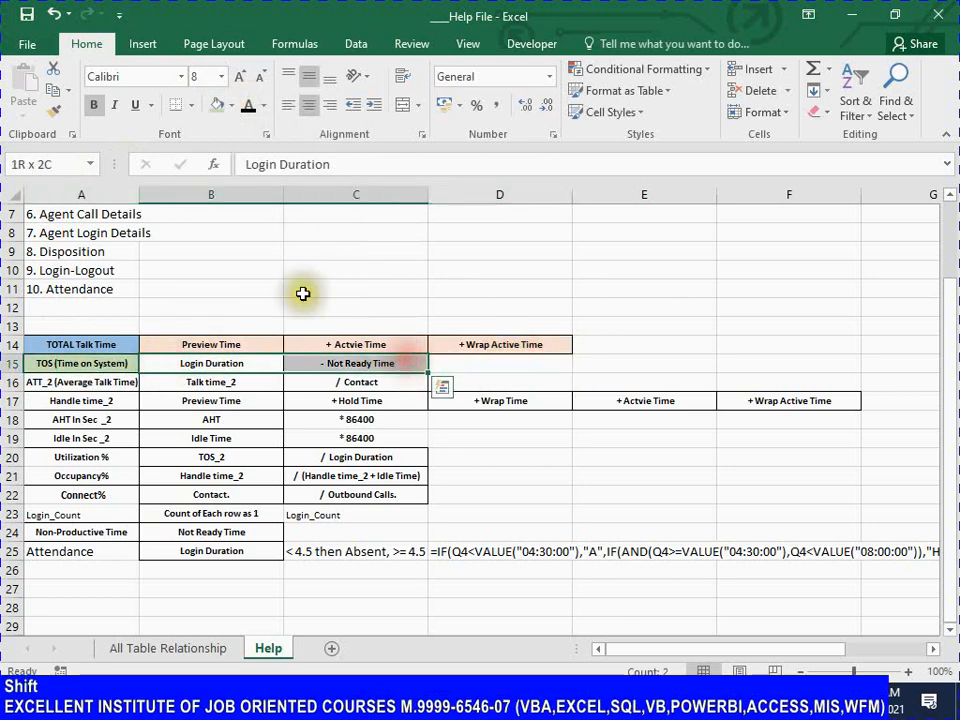
left_click(231, 105)
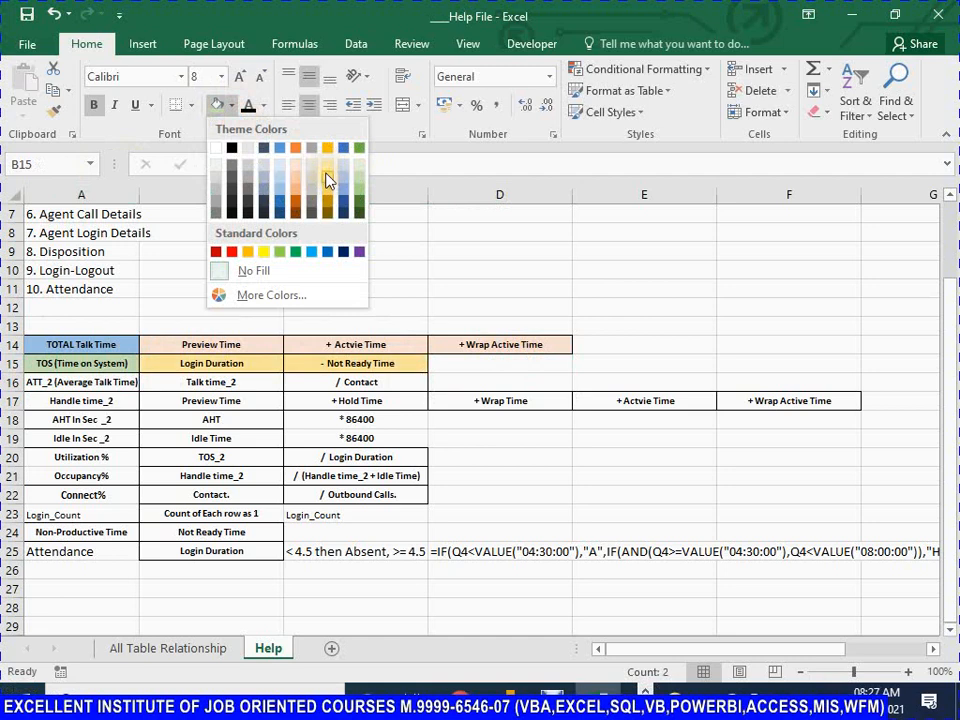
left_click(326, 175)
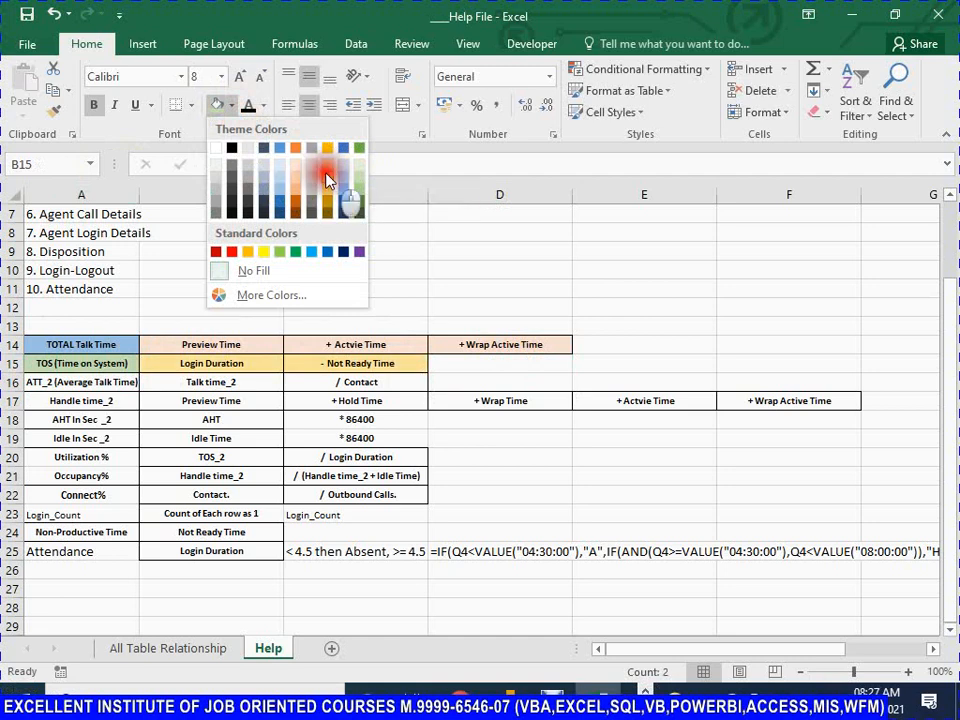
Examine the TOS definition across A15:C15, including the minus sign before Not Ready Time in C15
left_click(104, 365)
key("Right")
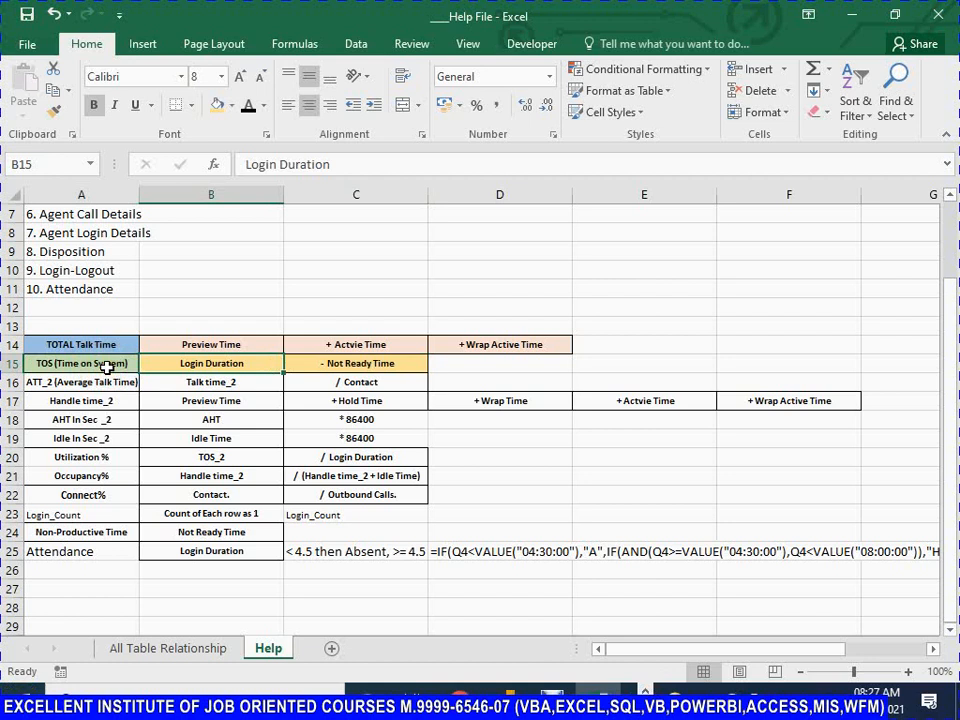
key("Right")
key("F2")
key("Left")
key("Left")
key("Left")
key("Left")
key("Left")
key("Left")
key("Left")
key("Left")
key("Left")
key("Left")
key("Left")
key("Left")
key("Left")
key("Left")
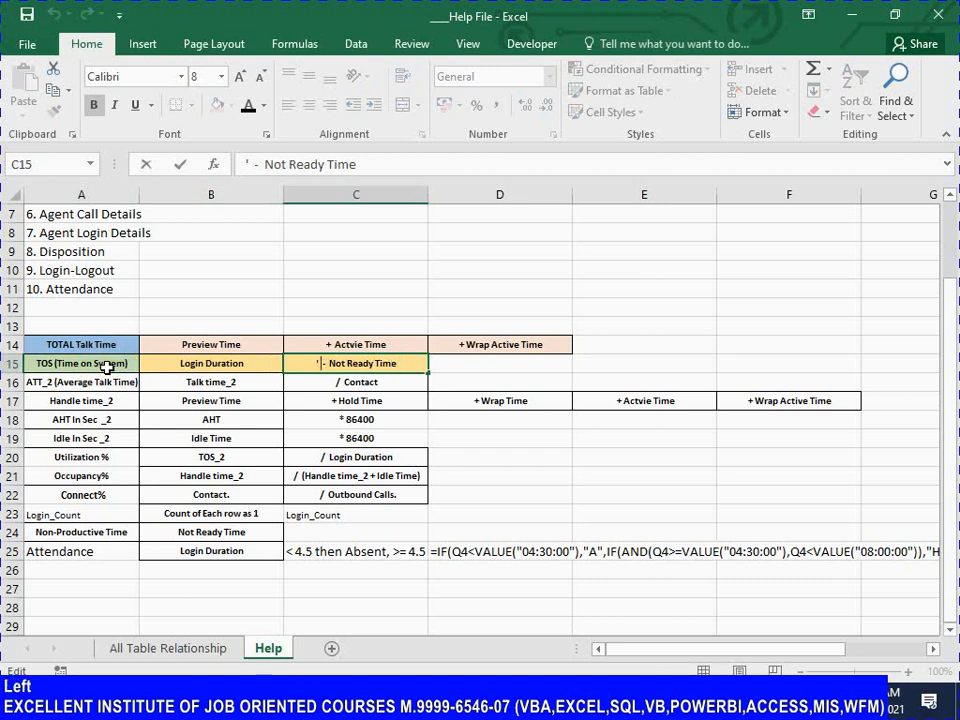
key("Tab")
key("Left")
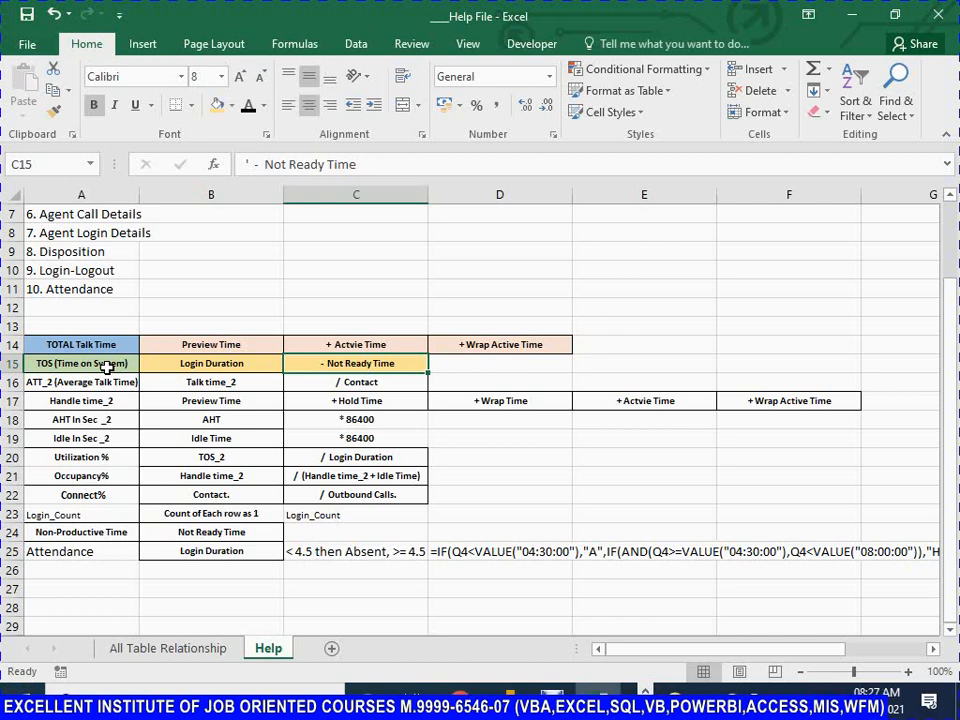
key("Left")
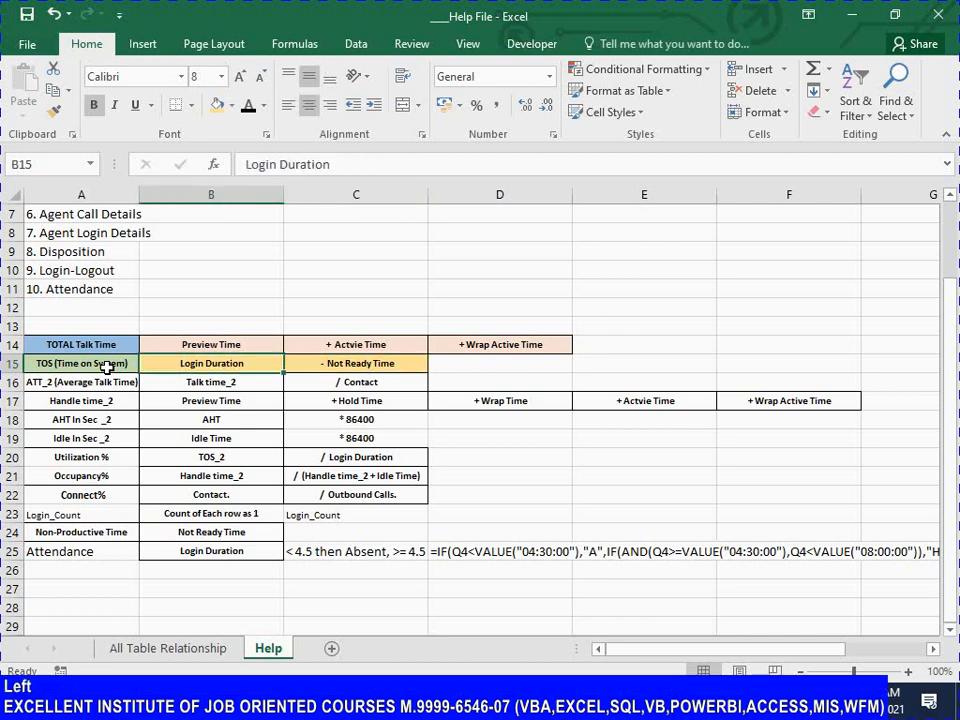
key("Right")
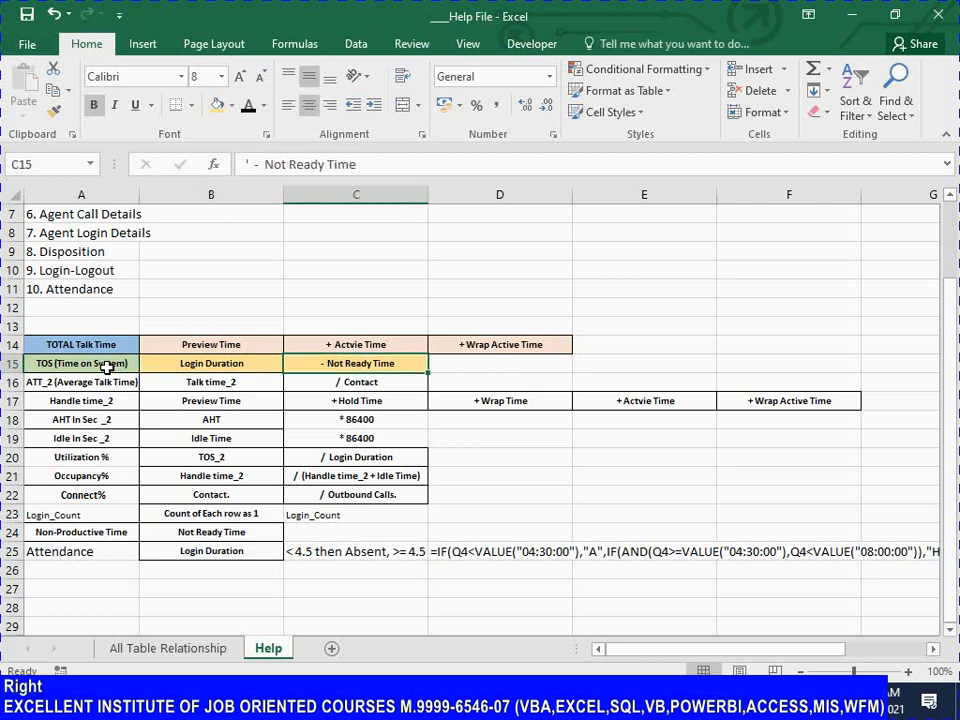
Return to the TOS label in A15 and save the workbook
key("Left")
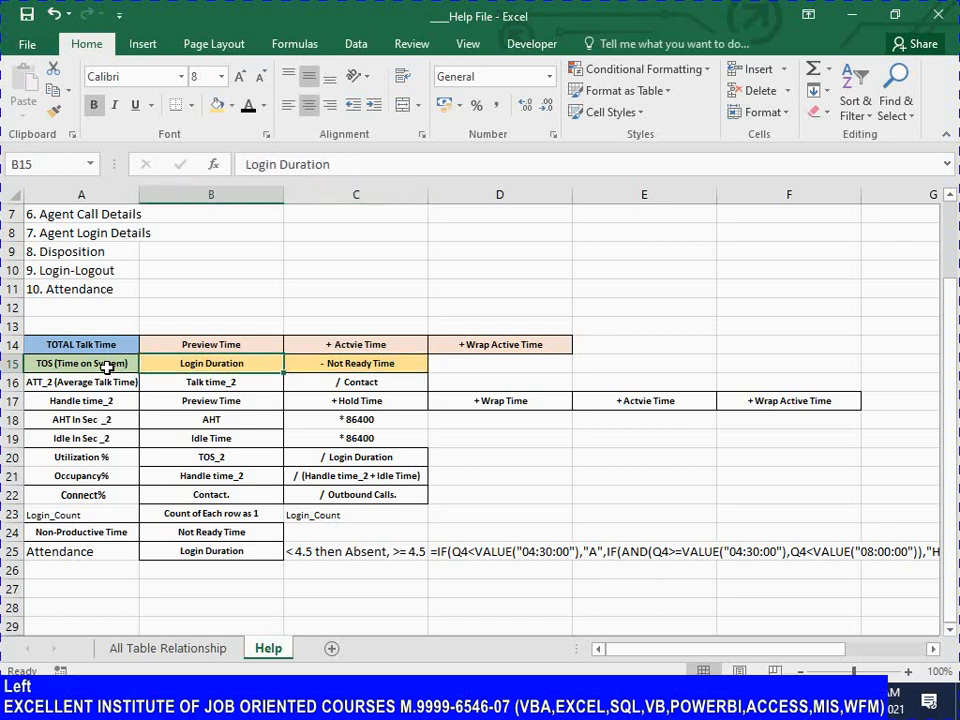
key("shift")
key("Left")
key("ctrl")
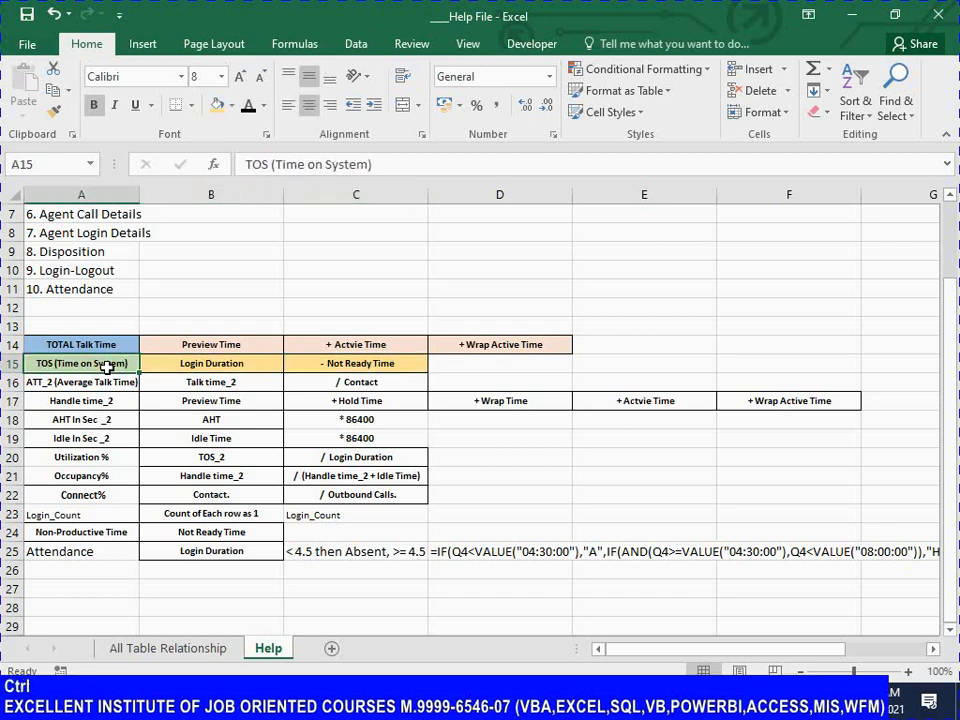
key("ctrl+s")
Change the label in A16 to ATT (Average Talk Time), removing the _2 suffix
key("Down")
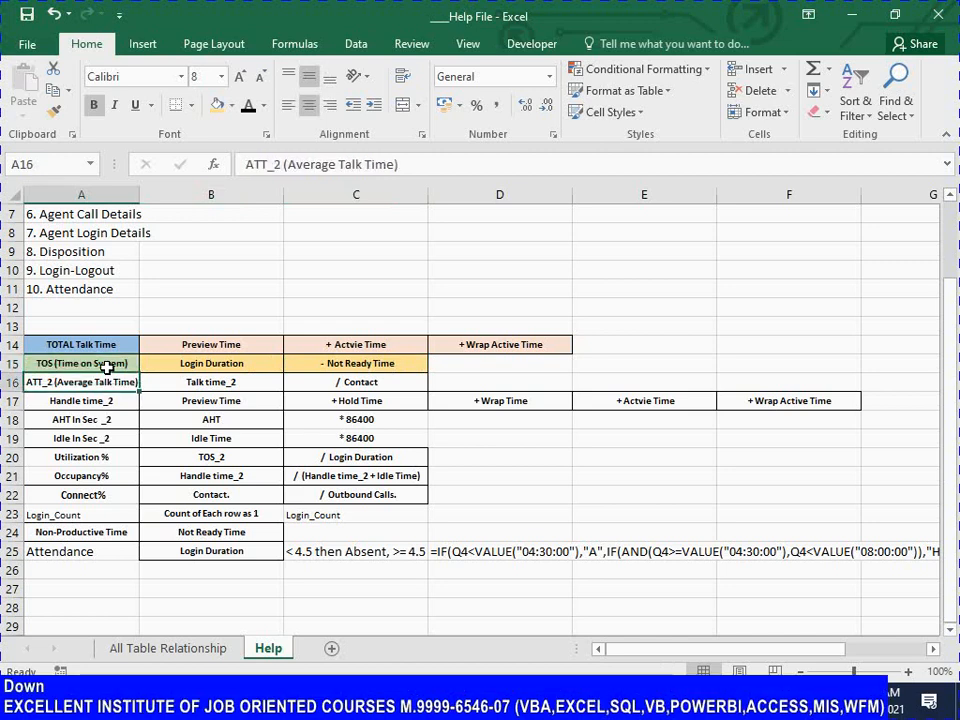
key("F2")
key("Home")
key("Right")
key("Right")
key("Right")
key("Delete")
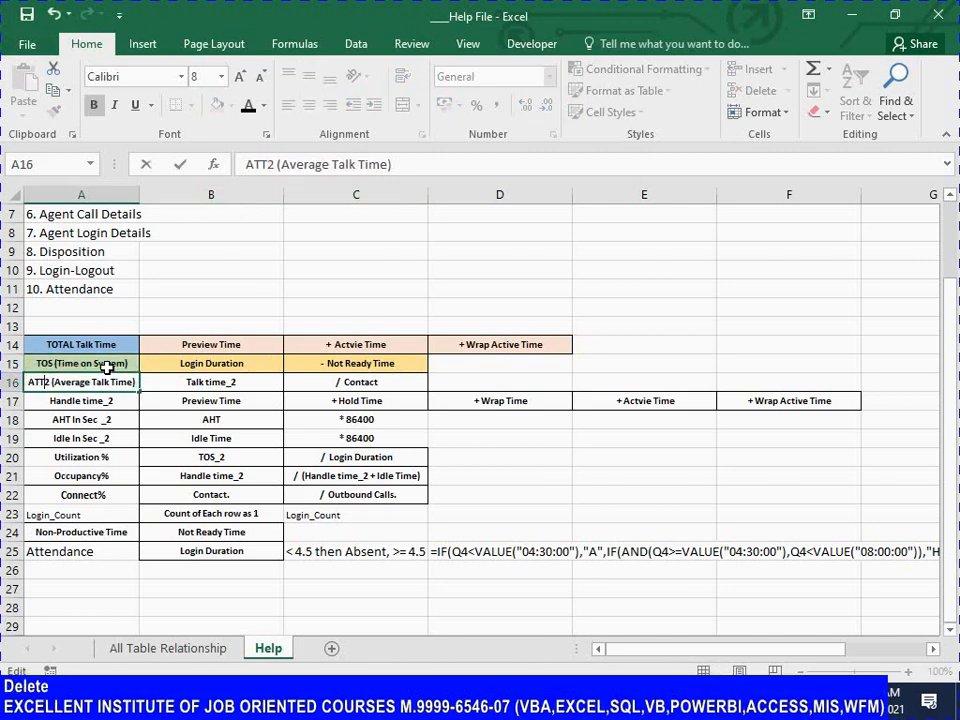
key("Delete")
key("Right")
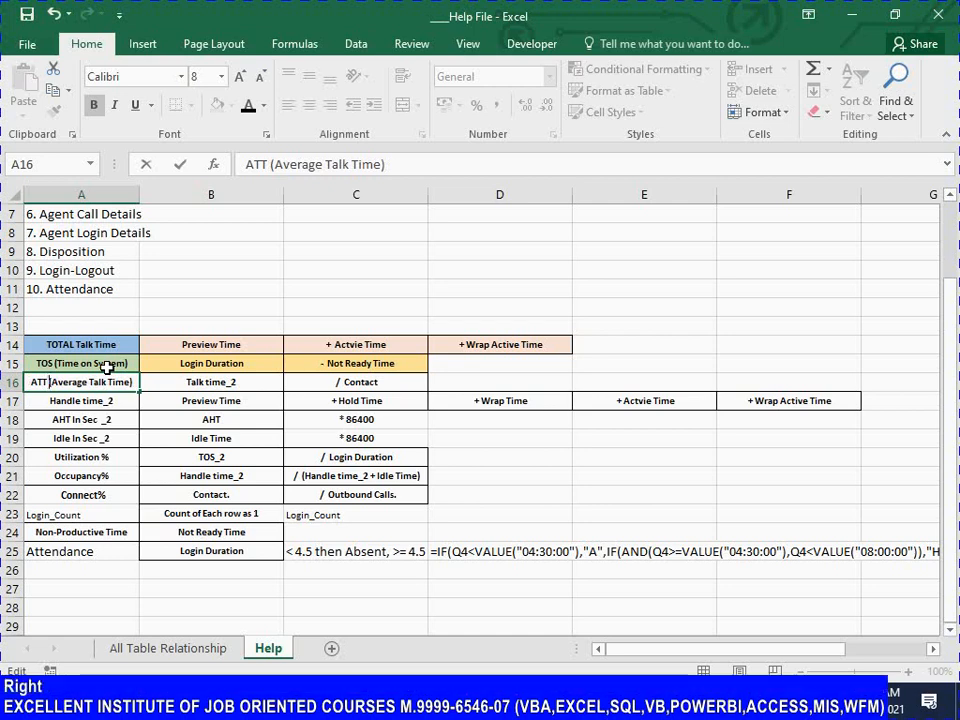
key("shift+Right")
key("shift+Right")
key("shift+Right")
key("shift+Right")
key("shift+Right")
key("shift+Right")
key("shift+Right")
key("shift+Right")
key("shift+Right")
key("shift+Right")
key("shift+Right")
key("shift+Right")
key("shift+Right")
key("shift+Right")
key("shift+Right")
key("shift+Right")
key("shift+Right")
key("shift+Right")
key("shift+Right")
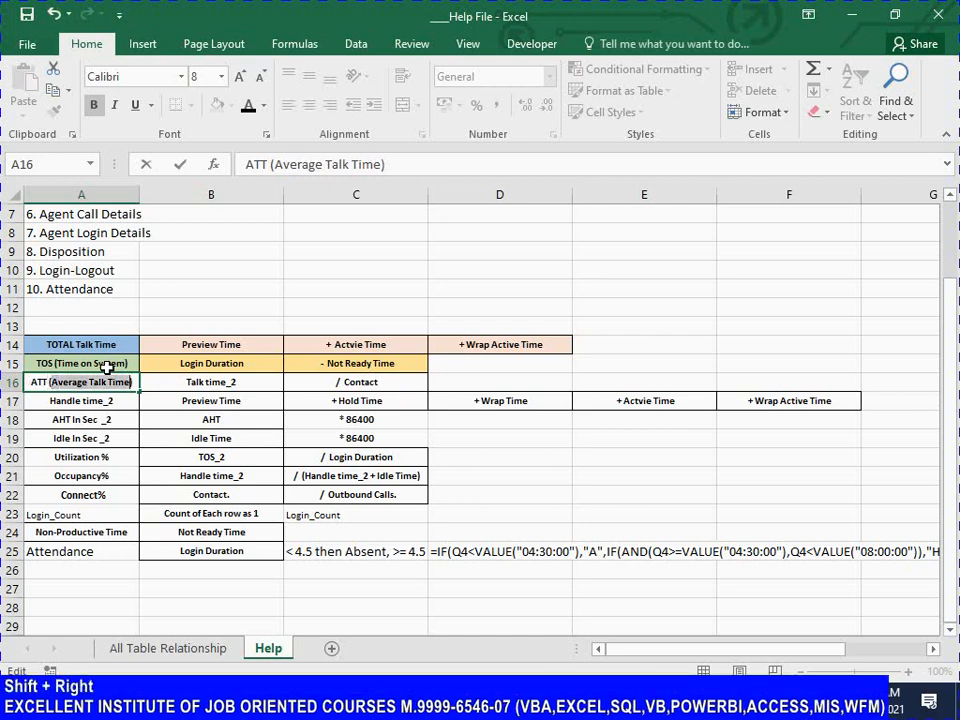
key("Tab")
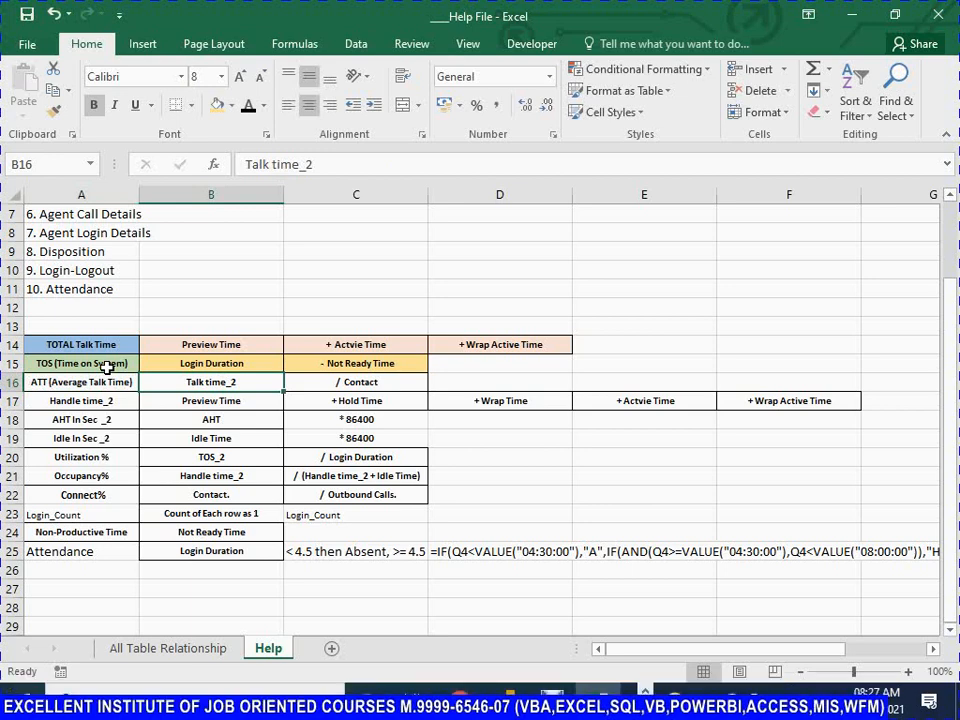
Change the ATT component in B16 to Talk time
key("F2")
key("BackSpace")
key("BackSpace")
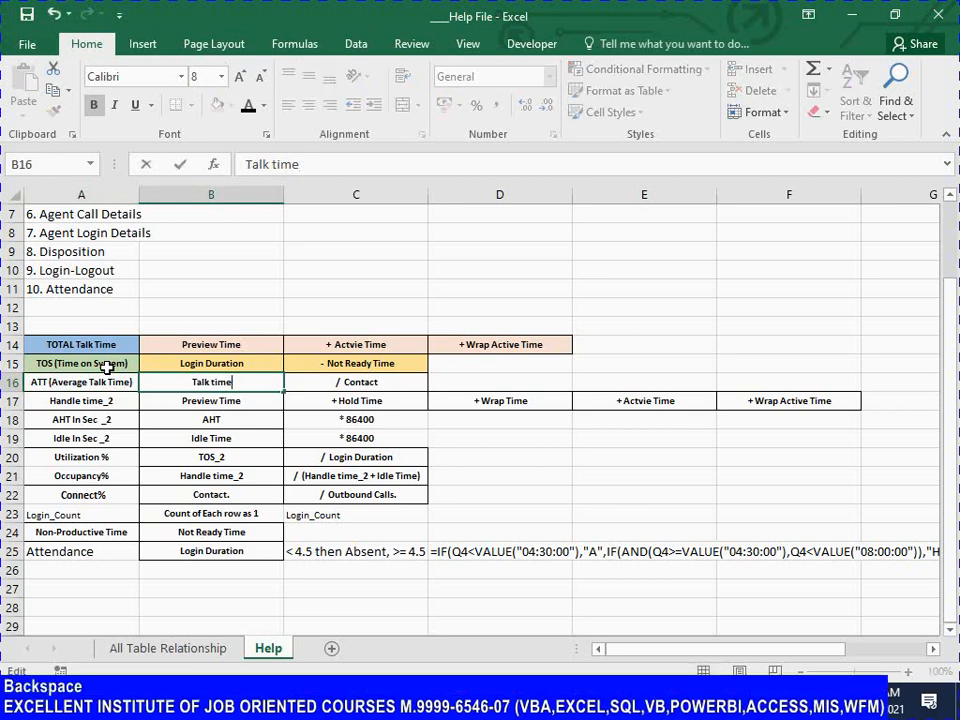
key("Tab")
Copy the blue TOTAL Talk Time label from A14 into B16 as the first ATT component
key("Left")
key("Left")
key("Up")
key("Up")
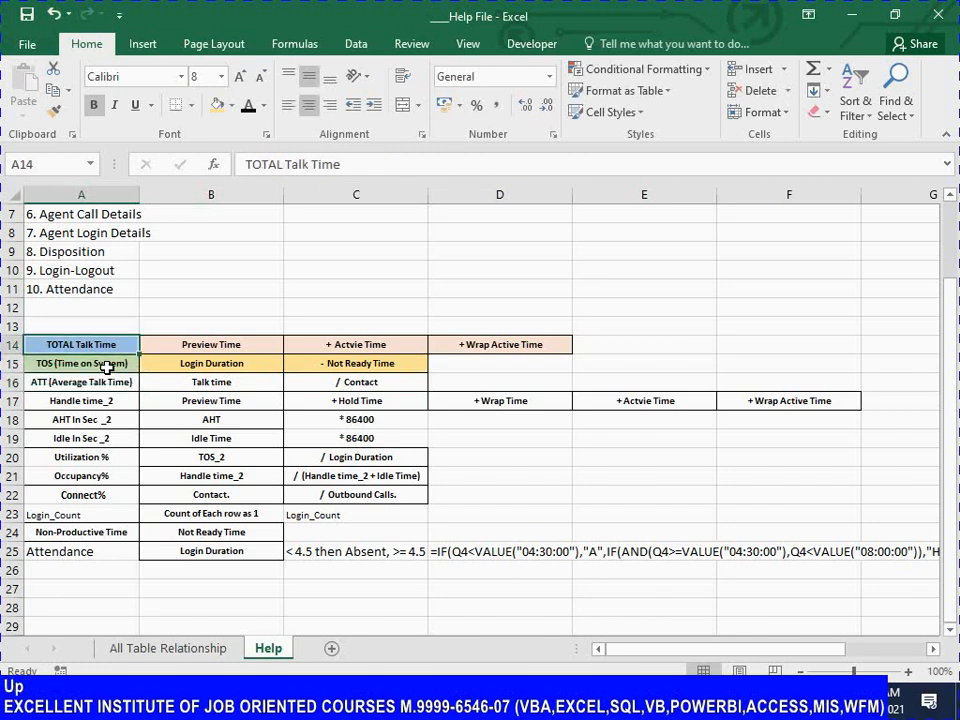
key("ctrl+c")
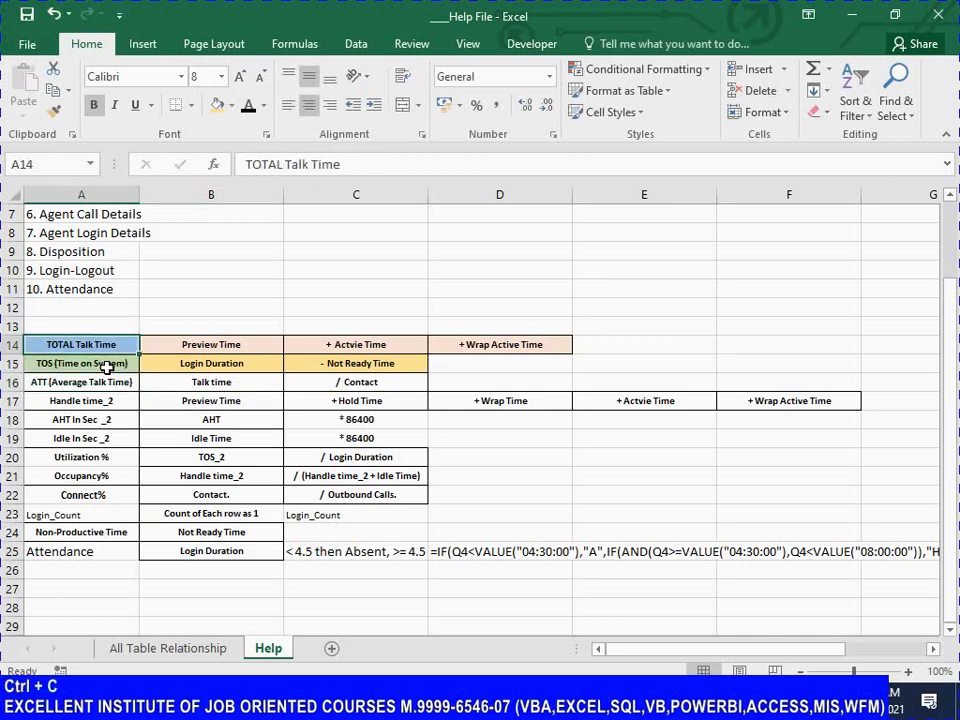
key("Down")
key("Down")
key("Down")
key("Up")
key("Right")
key("Right")
key("Left")
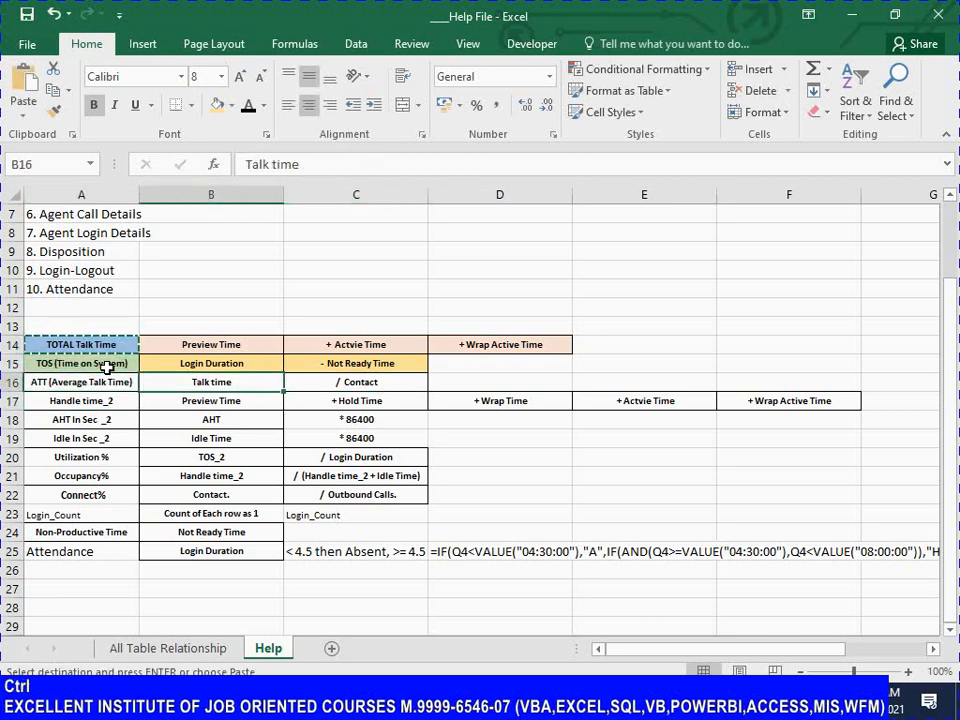
key("ctrl+v")
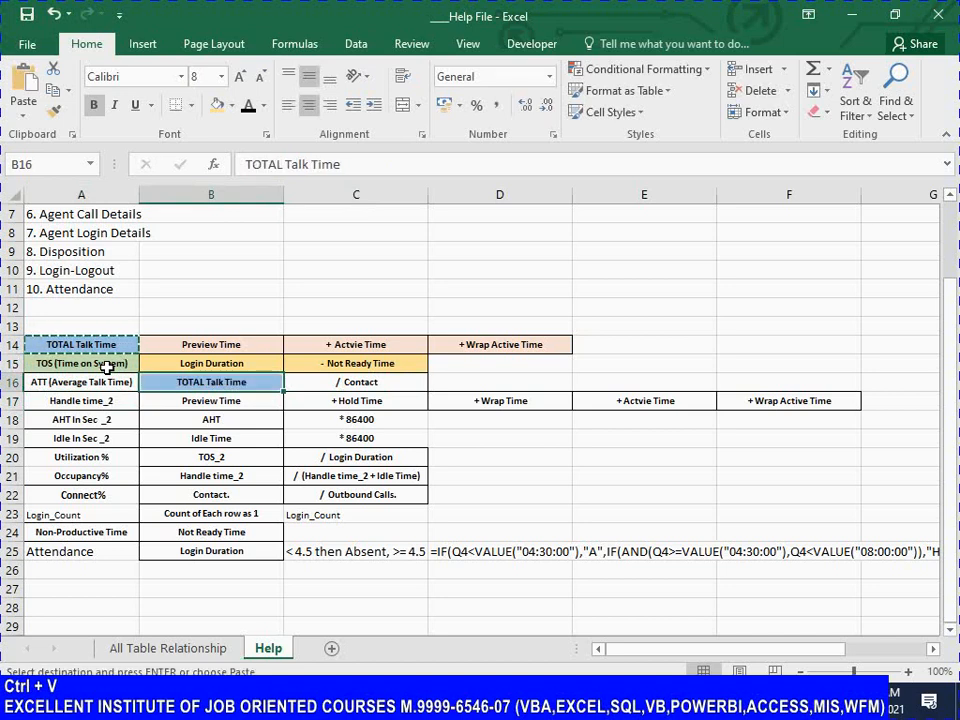
Review the ATT definition across A16:C16, including the division by Contact, and save the workbook
key("Right")
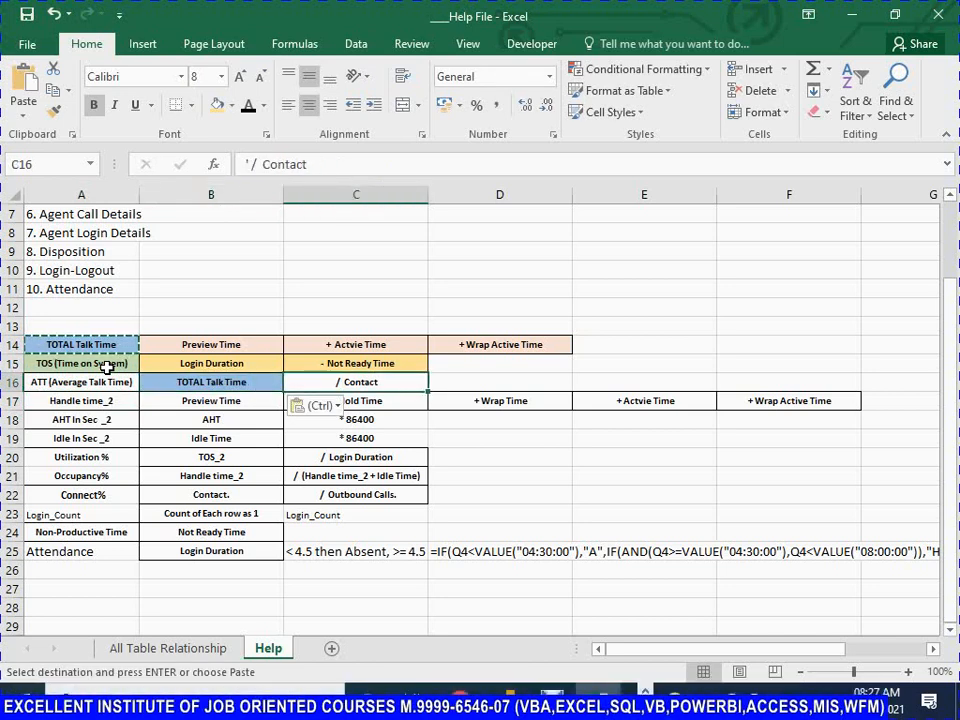
key("F2")
key("Escape")
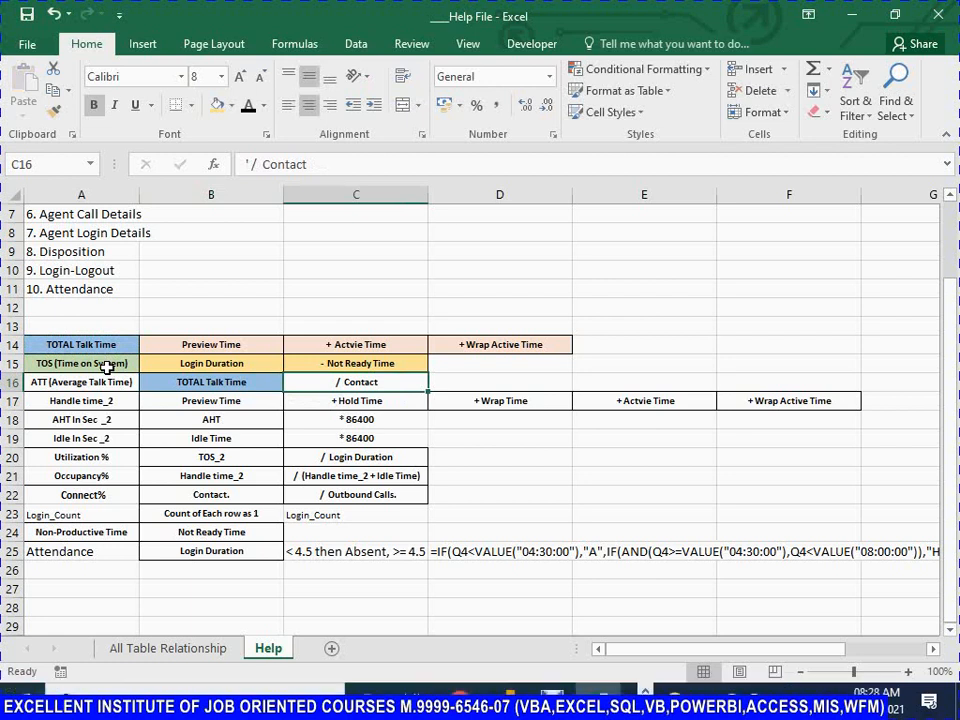
key("Left")
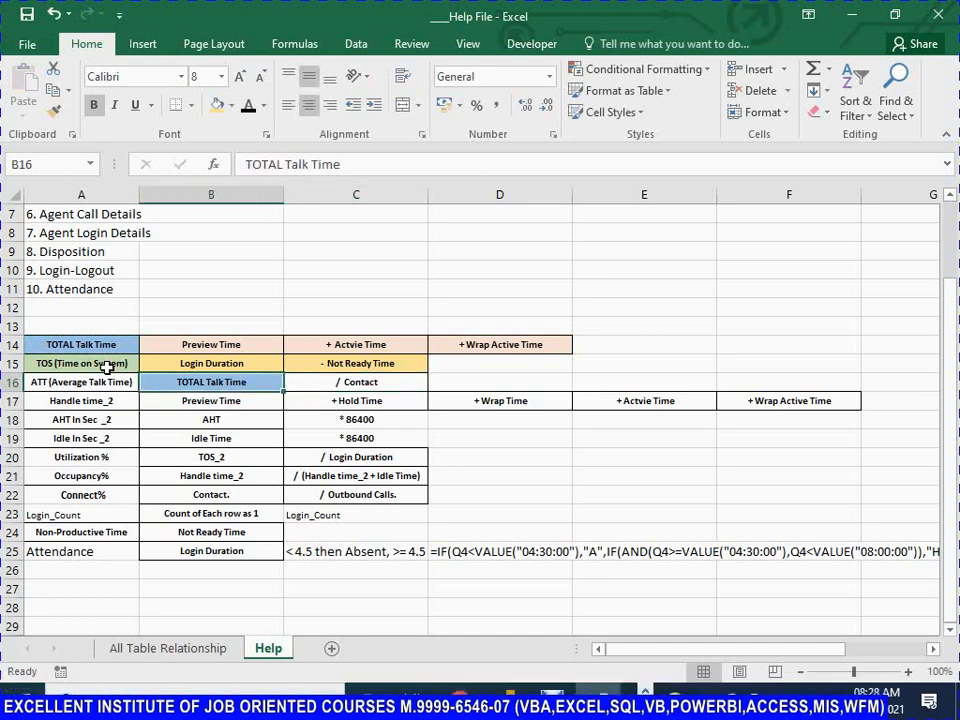
key("Tab")
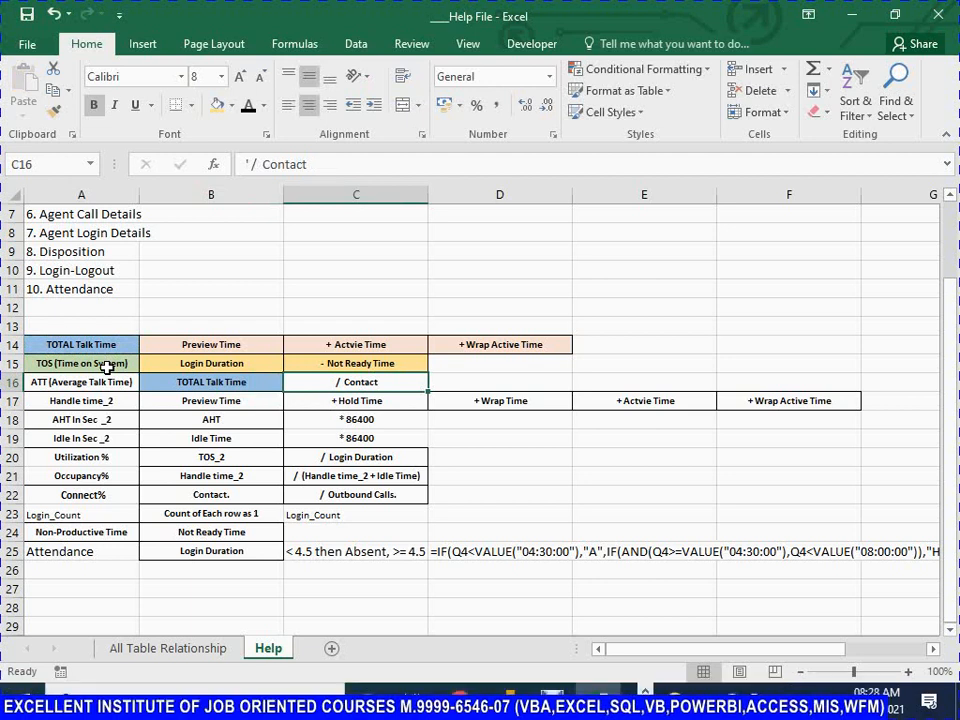
key("Left")
key("Left")
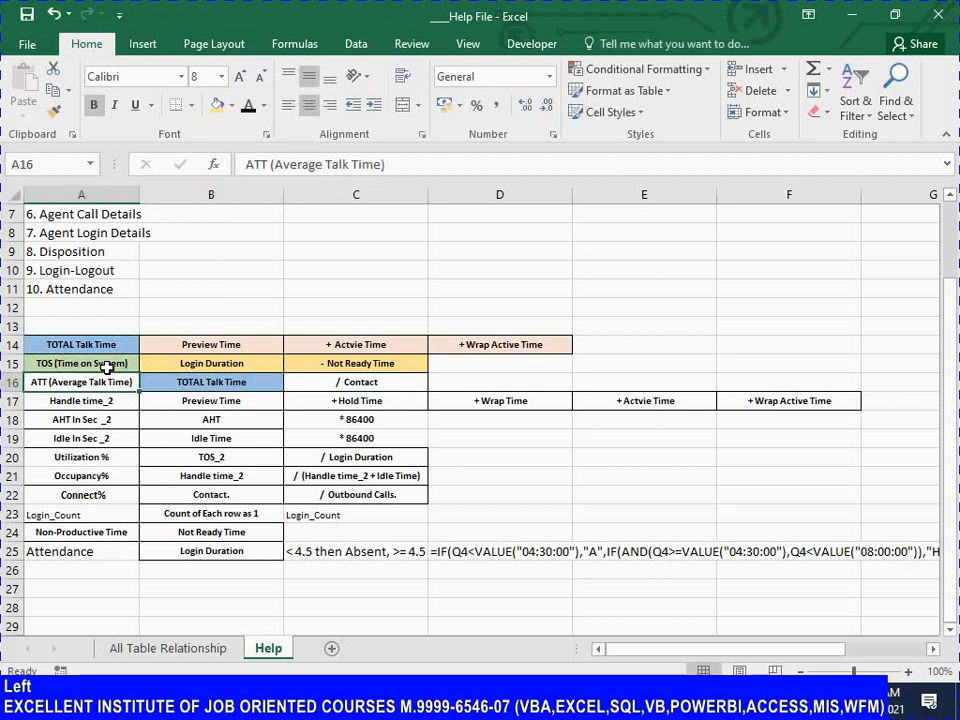
key("ctrl+s")
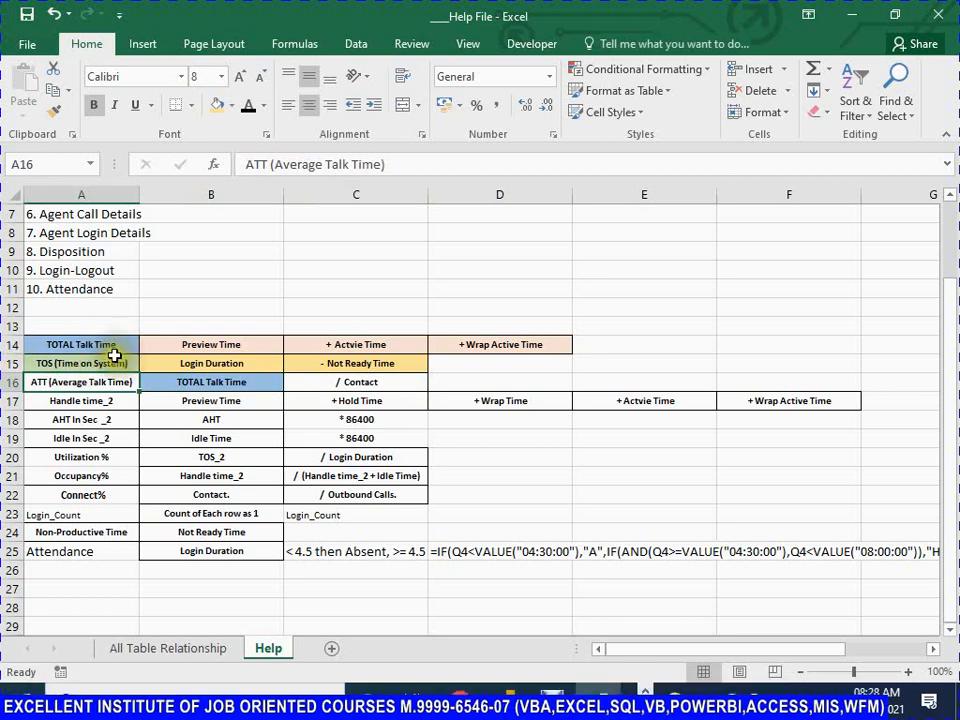
Fill the ATT label in A16 with orange and the Contact component in C16 with light gray
left_click(231, 105)
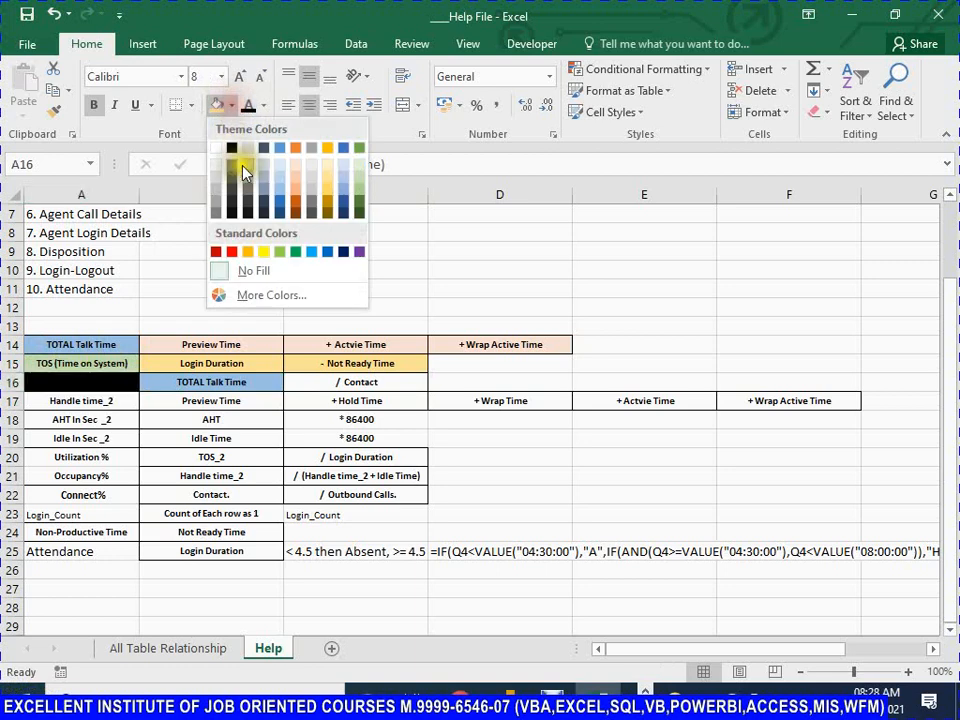
left_click(296, 193)
left_click(366, 381)
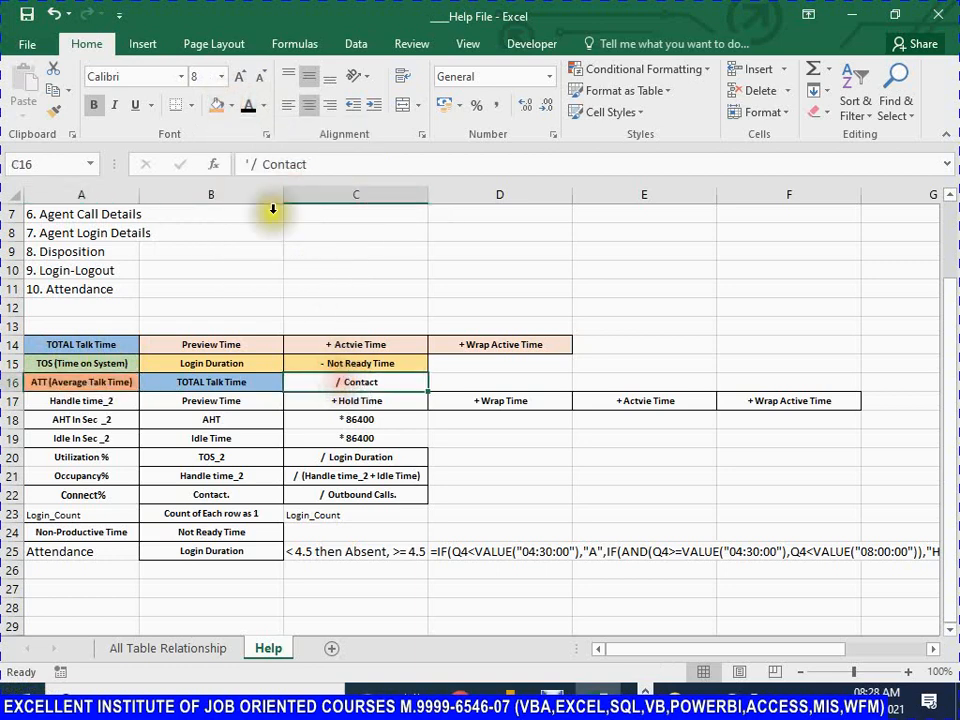
left_click(231, 105)
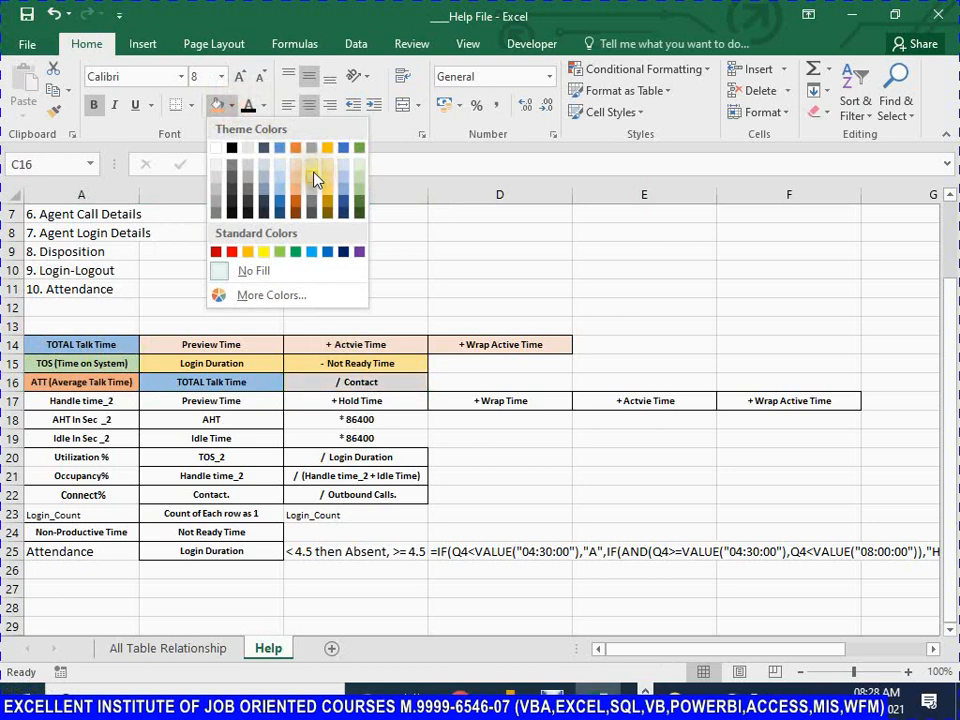
left_click(313, 178)
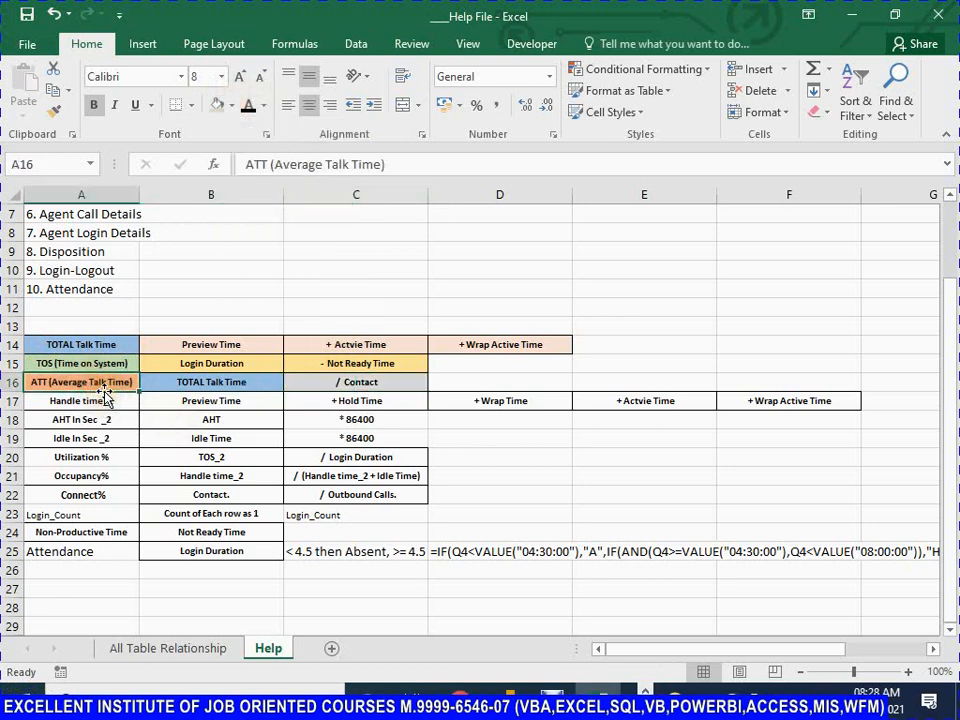
Check the colour-coded ATT row through C16 and save the workbook
key("Right")
key("Right")
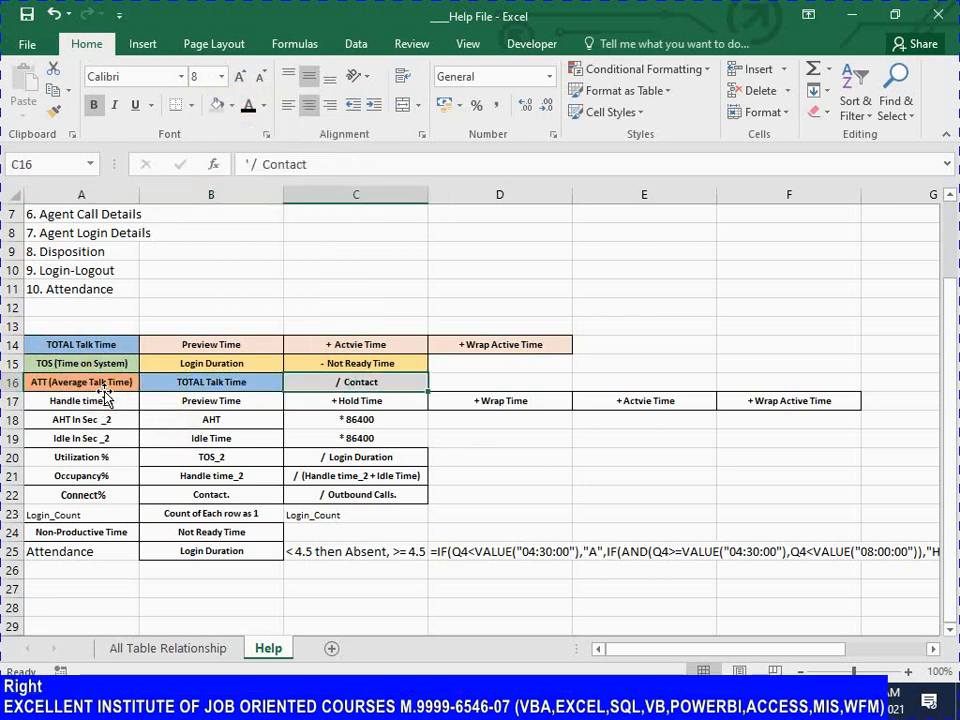
key("ctrl+Left")
key("ctrl+s")
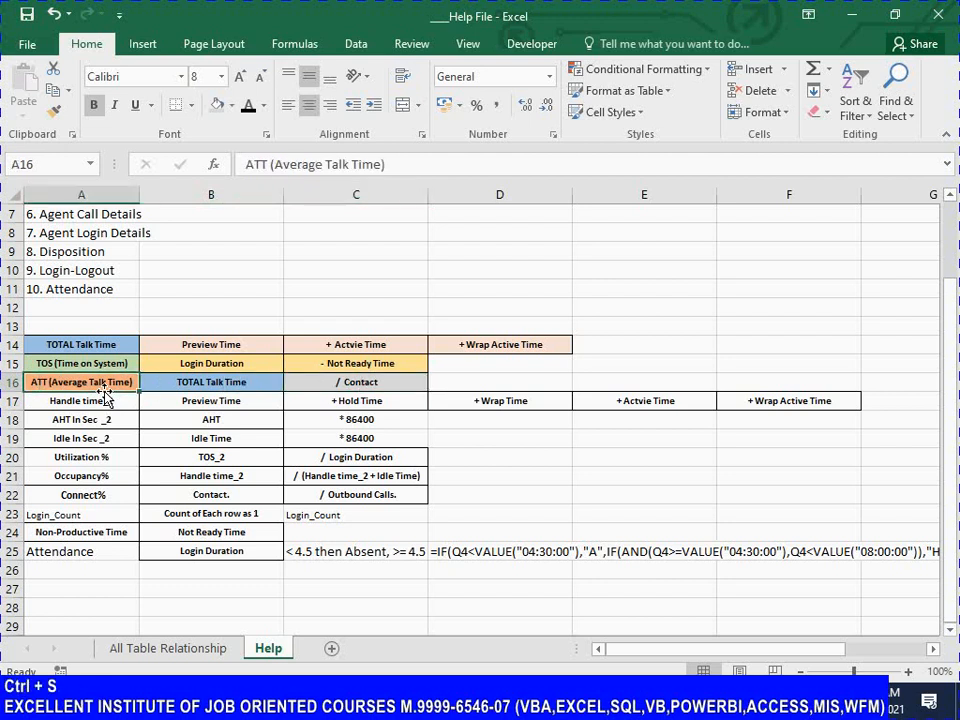
Change the label in A17 to Handle Time, capitalizing Time and removing the _2 suffix
key("Down")
key("F2")
key("Left")
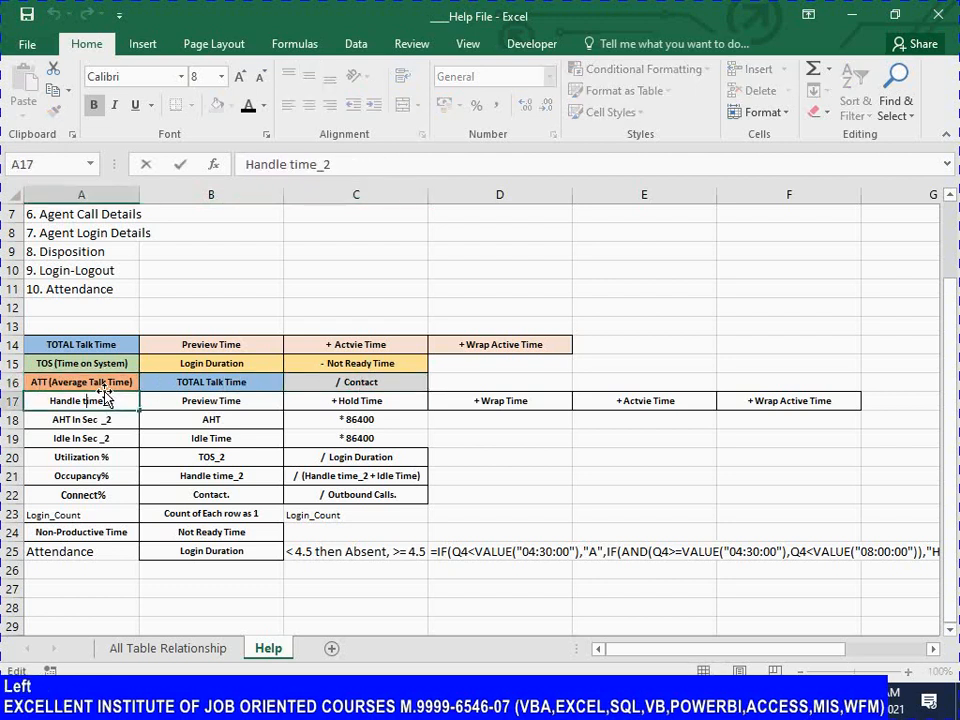
key("Right")
key("shift+Right")
type("T")
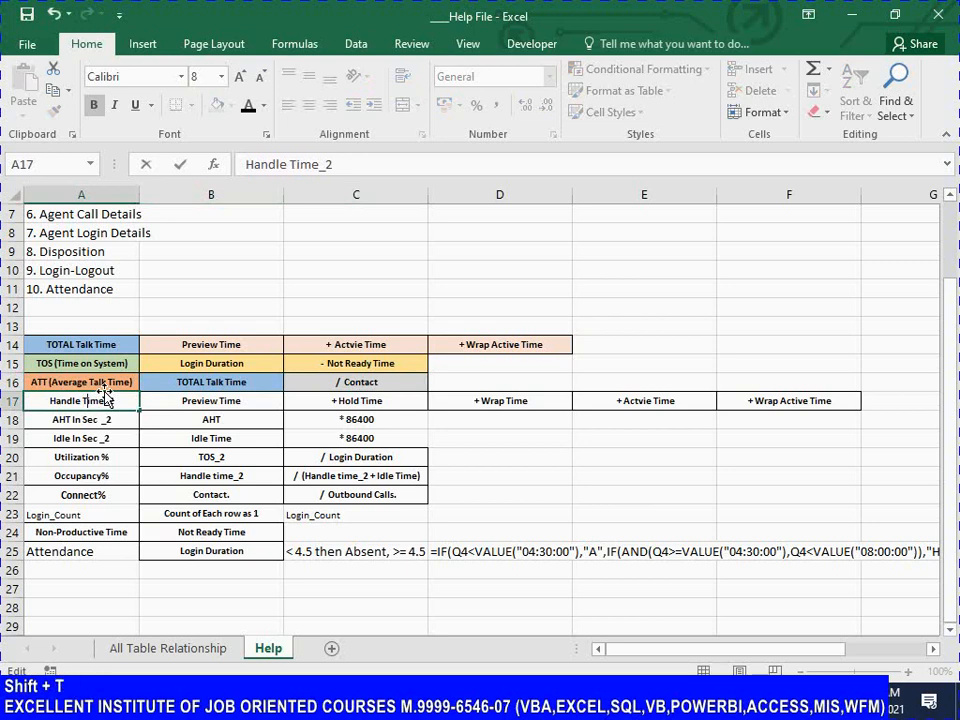
key("Tab")
key("Left")
key("F2")
key("BackSpace")
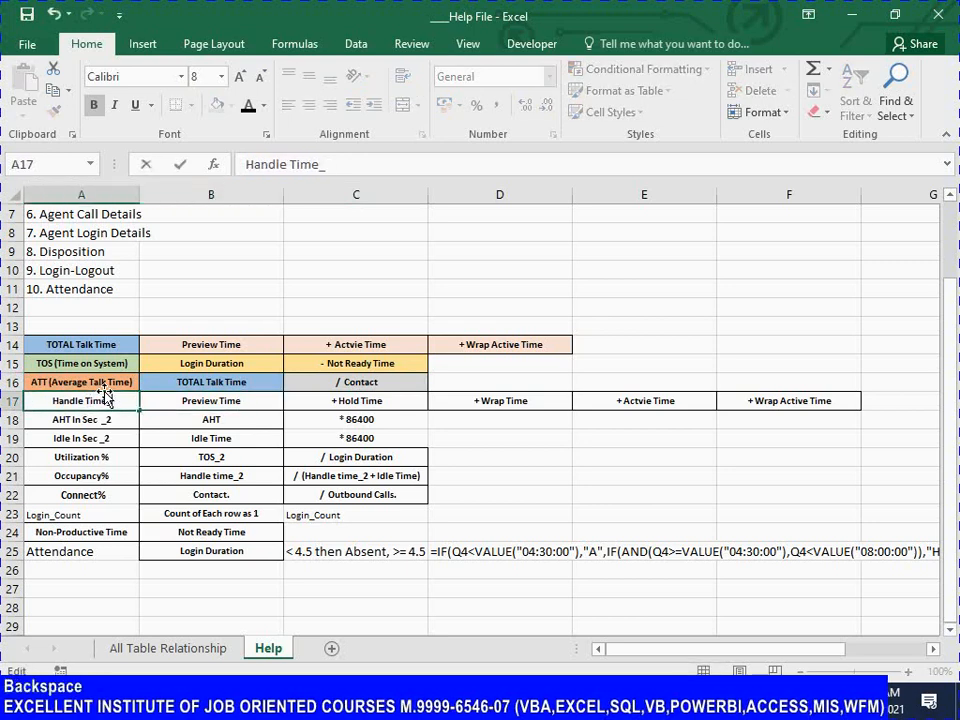
key("BackSpace")
key("Tab")
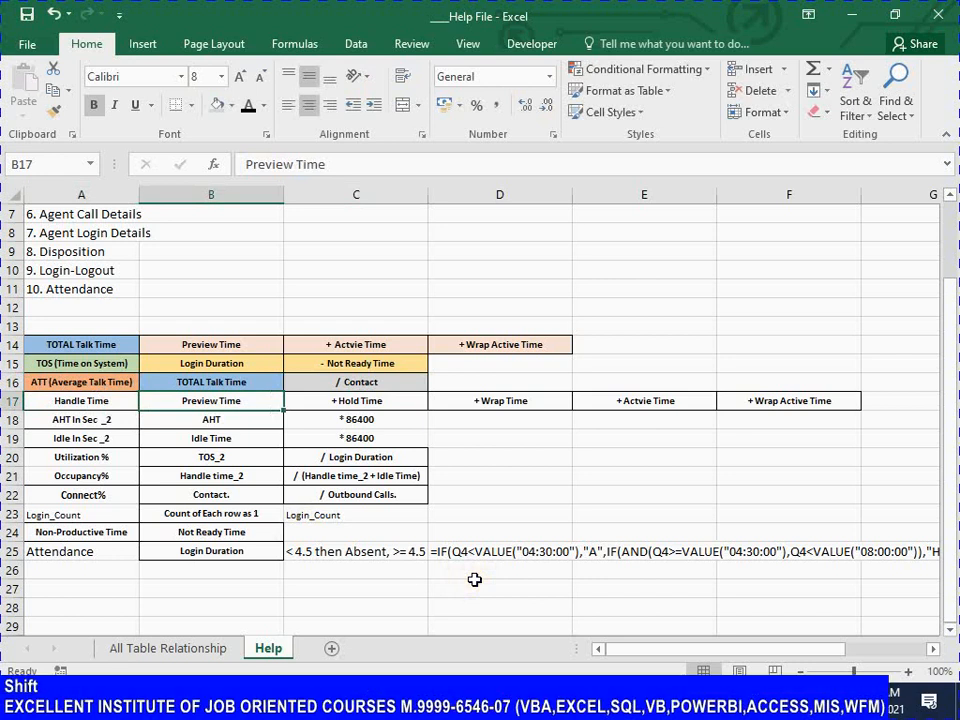
Fill the Handle Time components in B17:F17 with light blue and the label in A17 with blue-gray
key("shift+Right")
key("shift+Right")
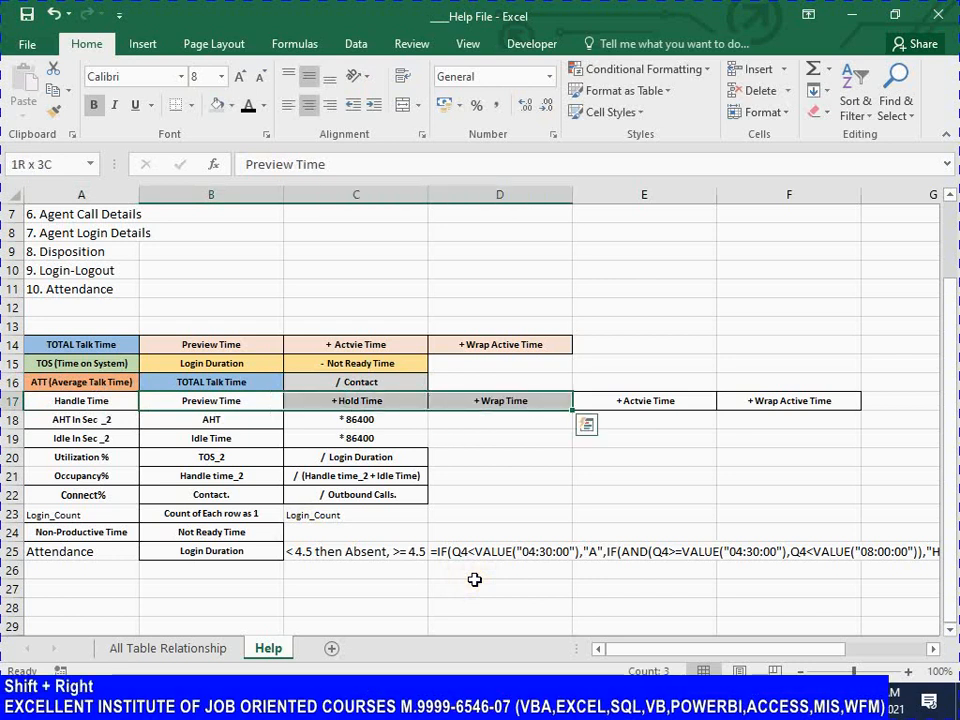
key("shift+Right")
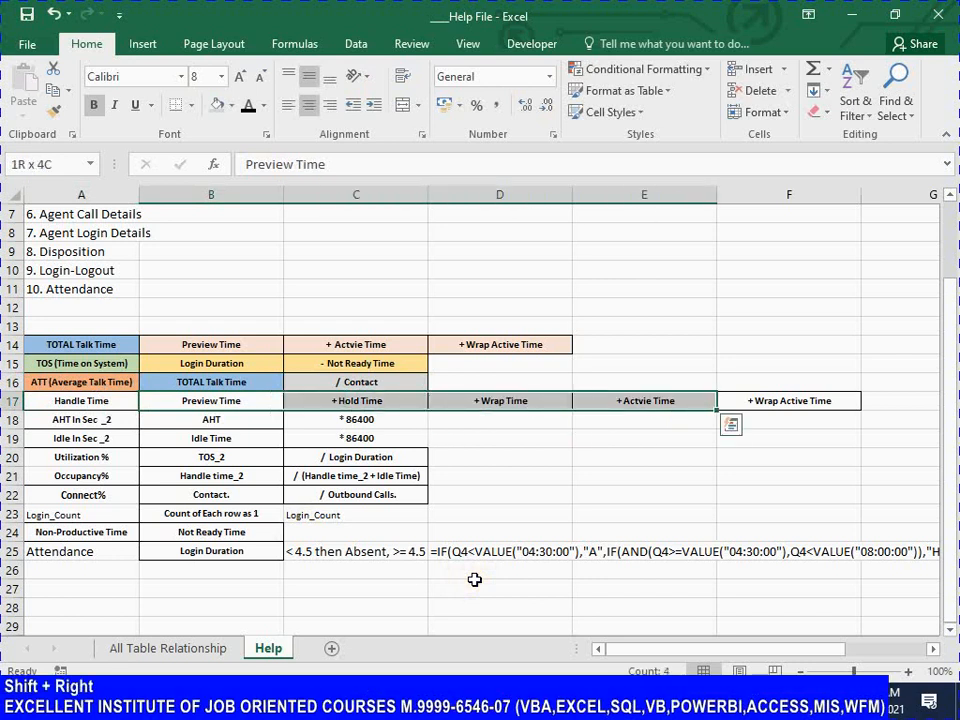
key("shift+Right")
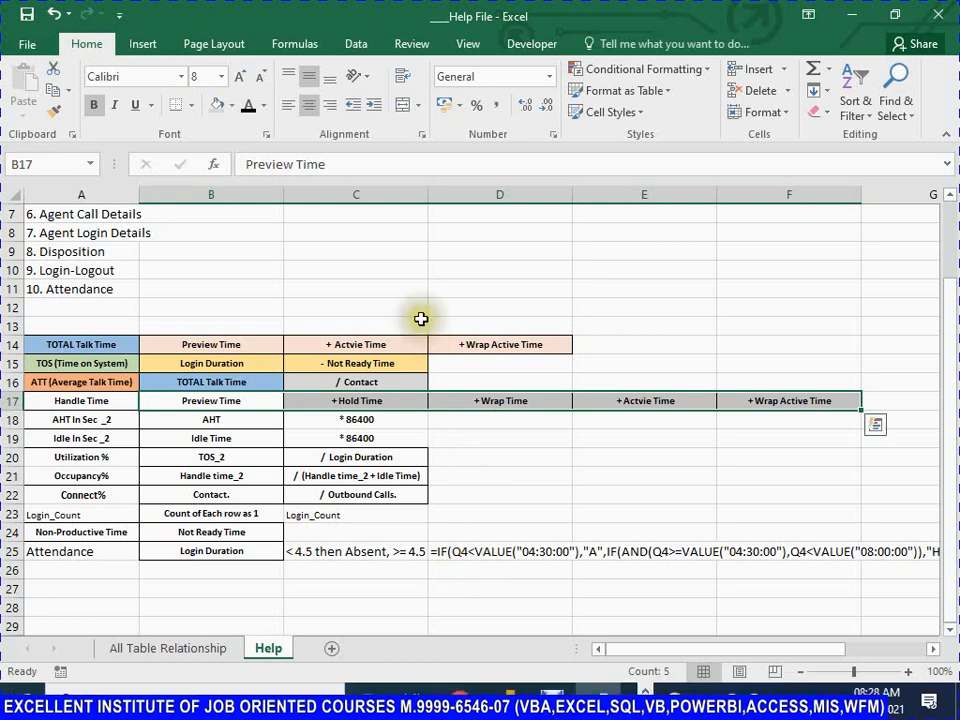
left_click(234, 106)
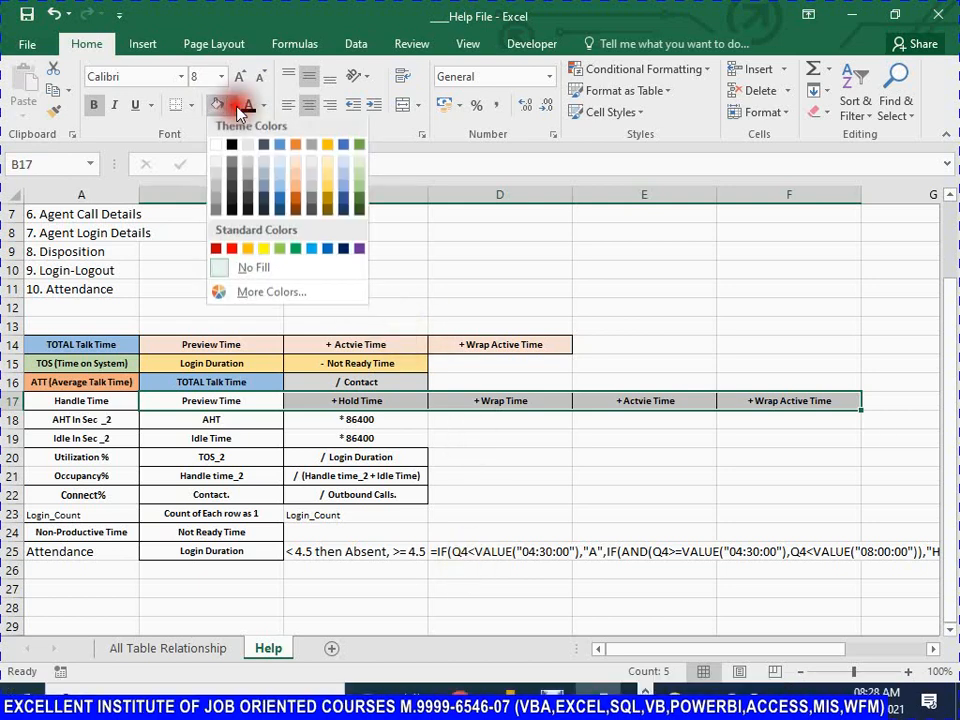
left_click(281, 183)
left_click(81, 401)
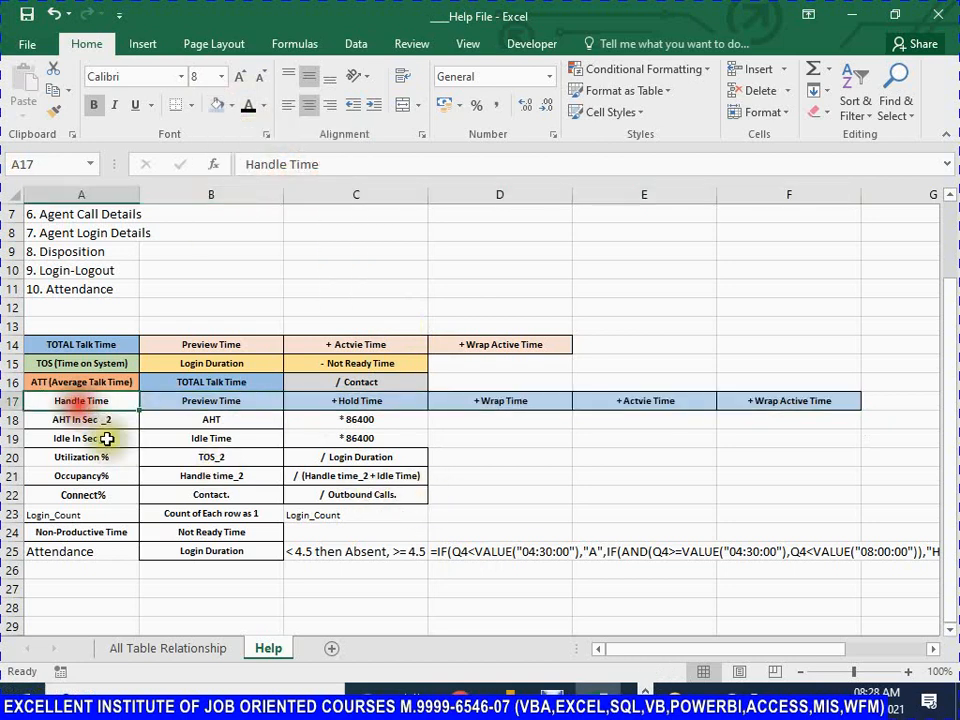
left_click(234, 107)
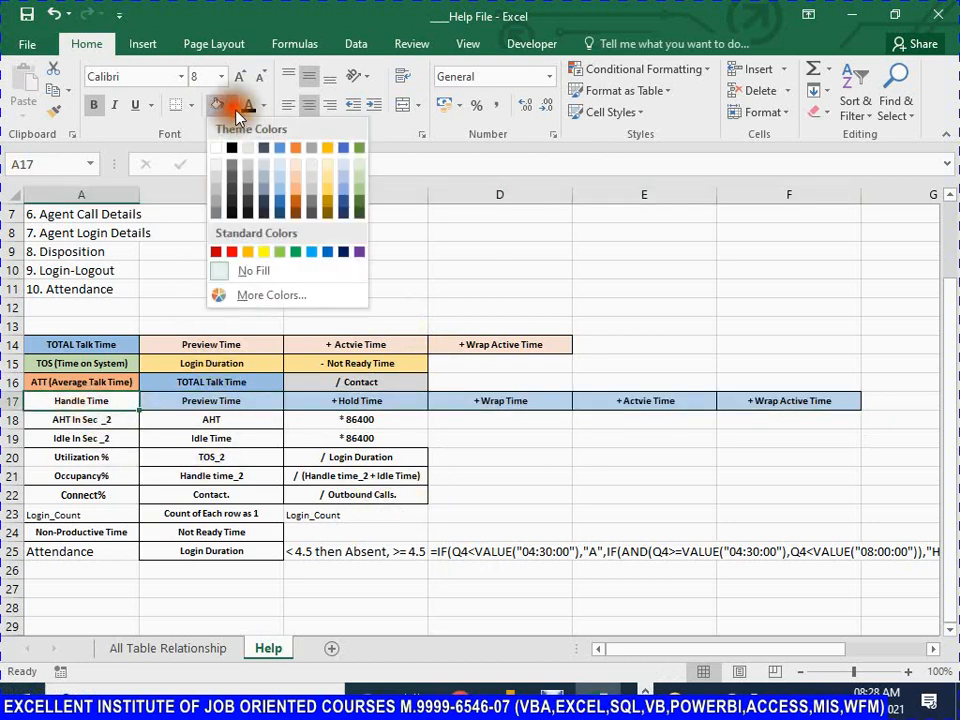
left_click(266, 180)
key("Right")
key("Right")
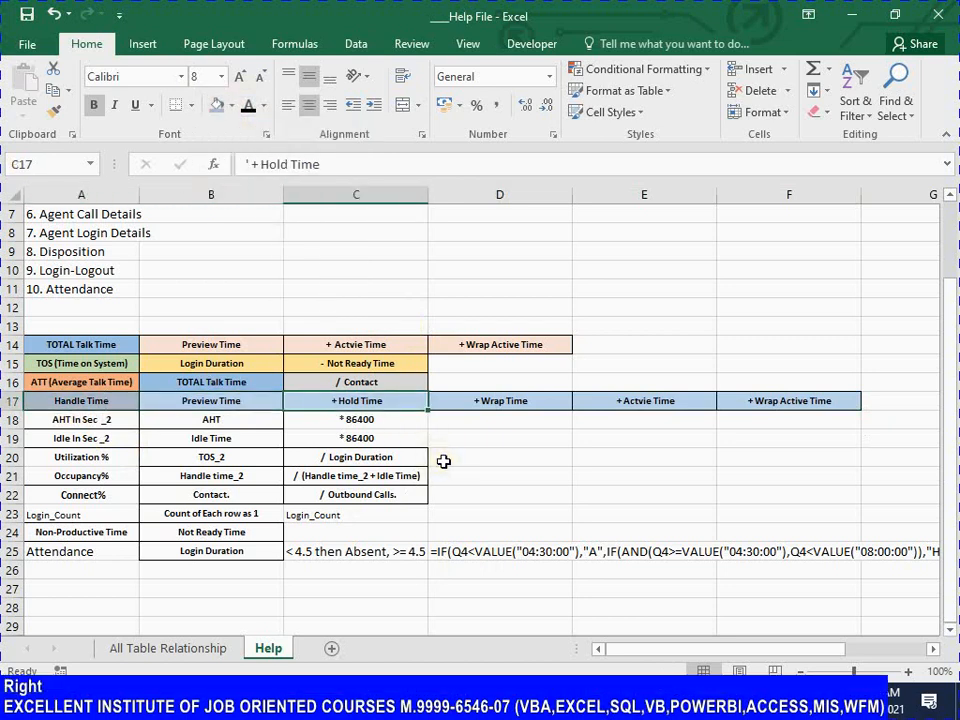
Save the workbook with the colour-coded Handle Time row
key("ctrl+Left")
key("ctrl+s")
key("Down")
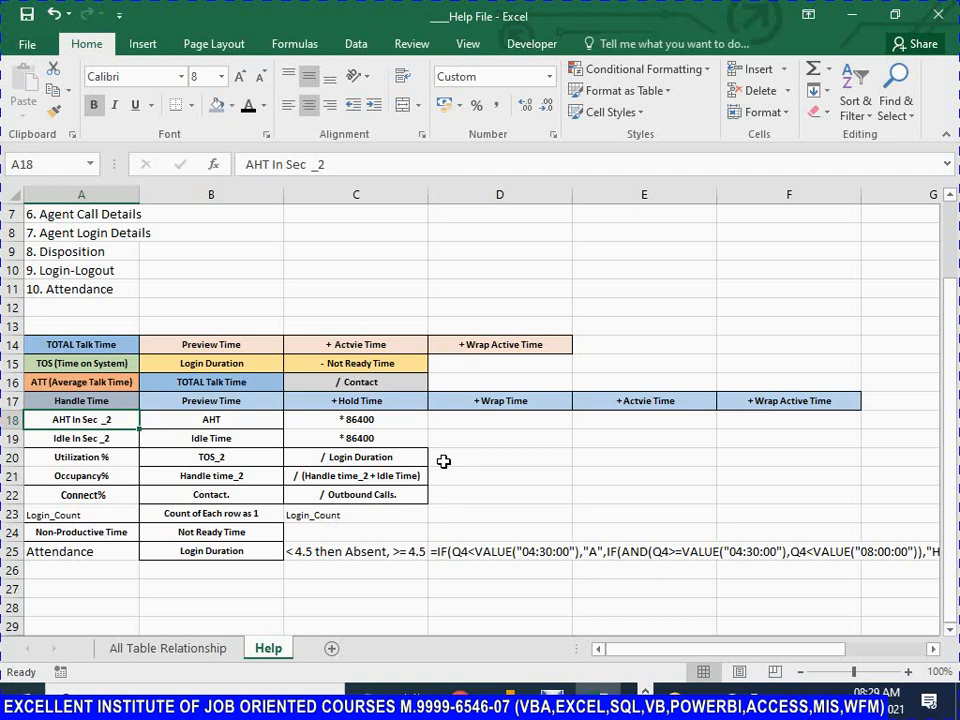
key("Escape")
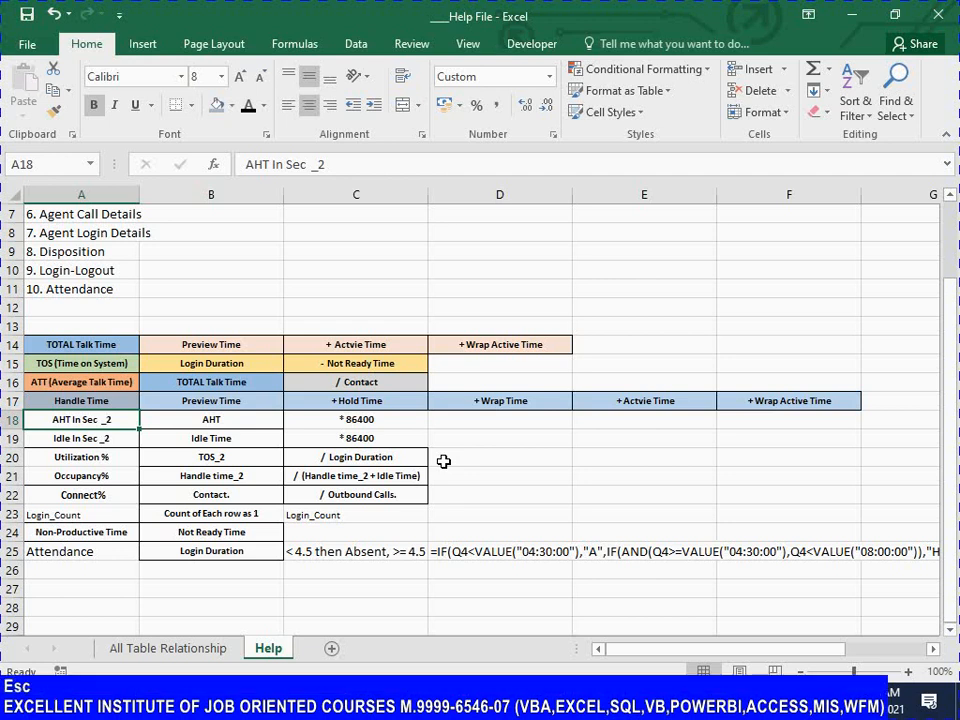
key("Up")
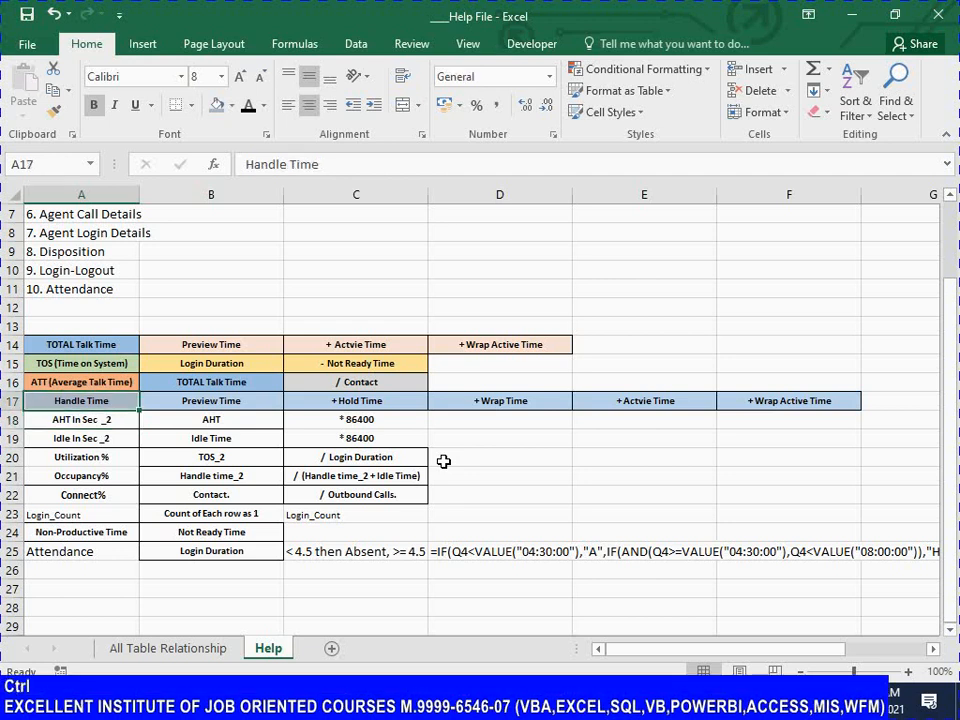
key("ctrl+s")
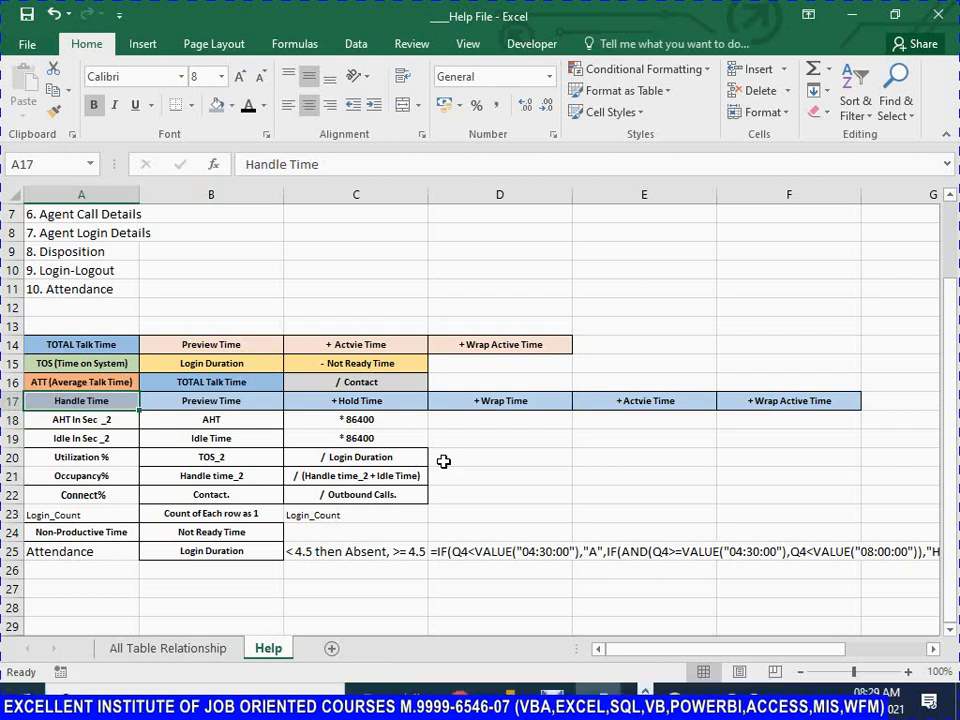
Review the AHT In Sec label and its AHT component in A18:B18, saving the workbook
key("Down")
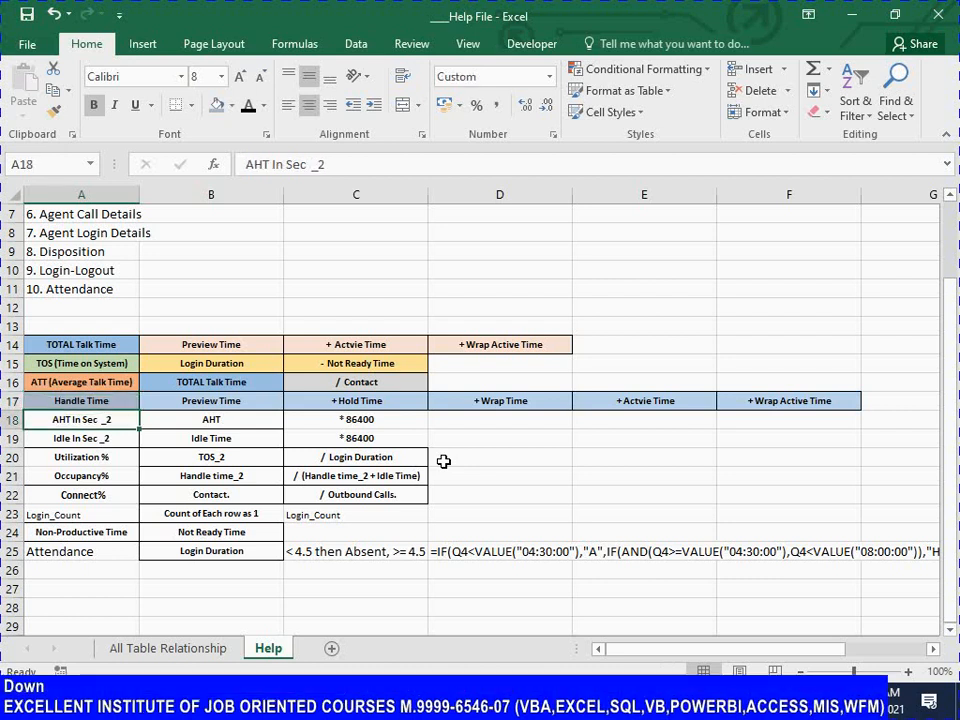
key("Right")
key("Left")
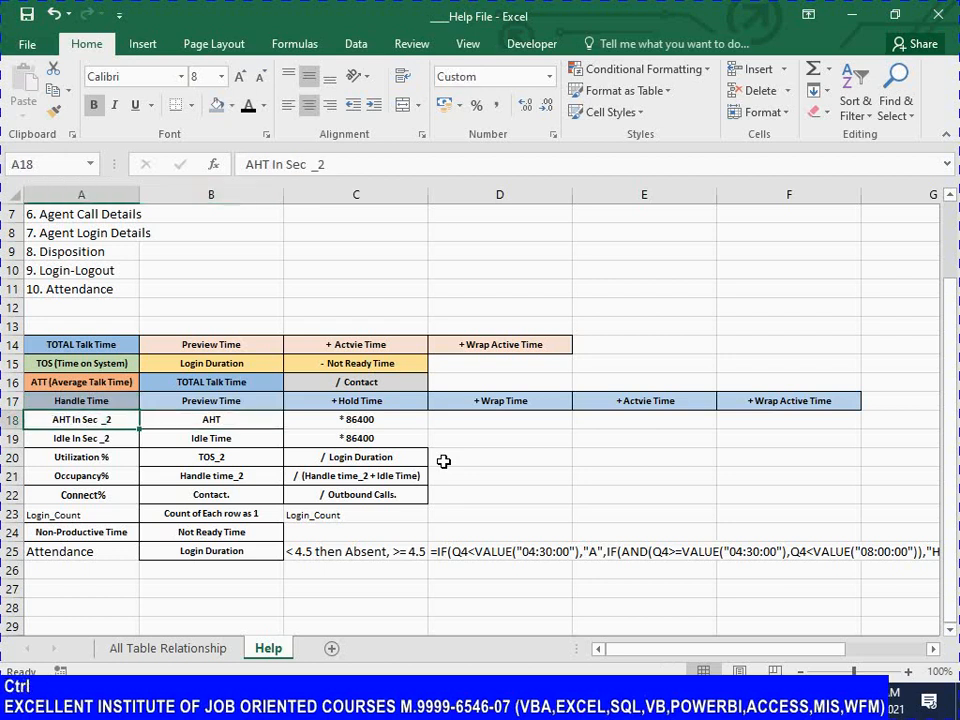
key("ctrl+s")
key("Right")
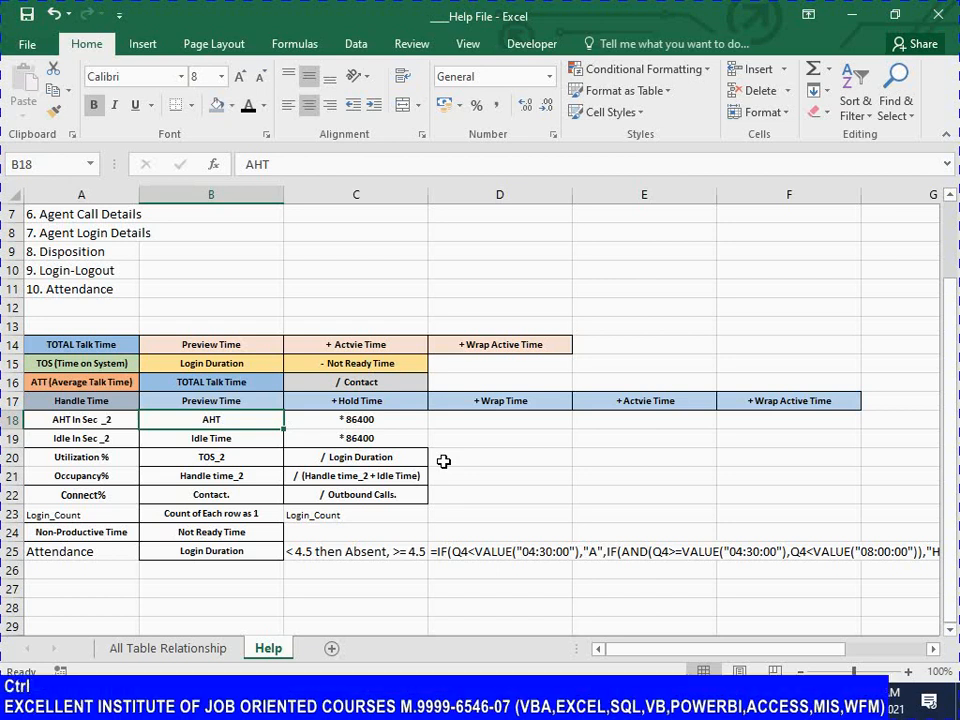
key("ctrl+Left")
key("ctrl+s")
key("Right")
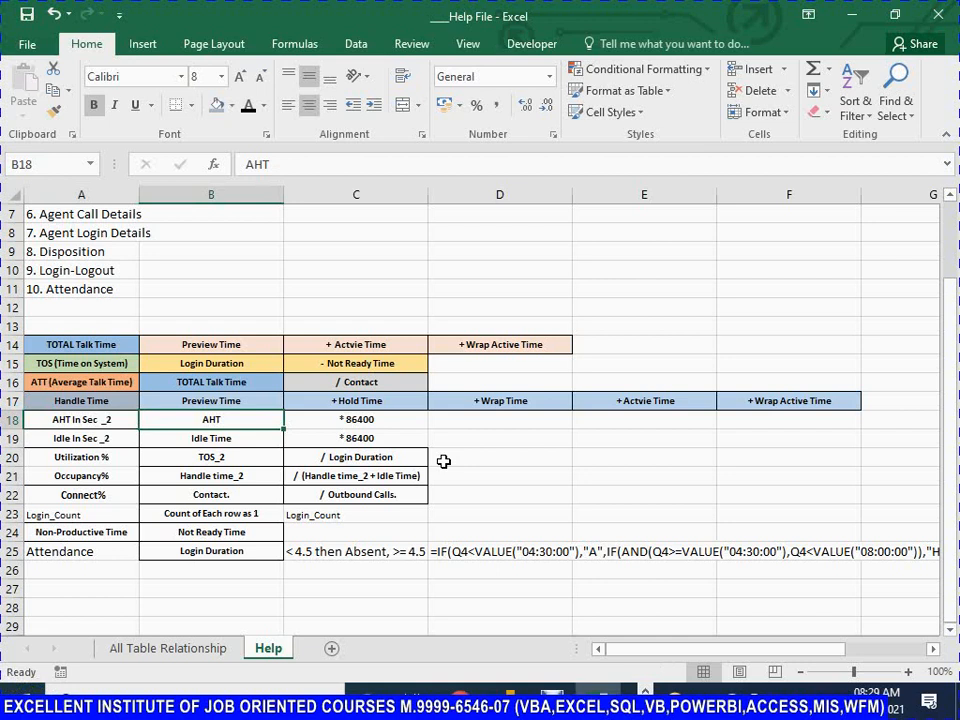
Enter the formula =60*60*24 in D18, beside the AHT multiplier, to show how the seconds-per-day factor is derived
key("Right")
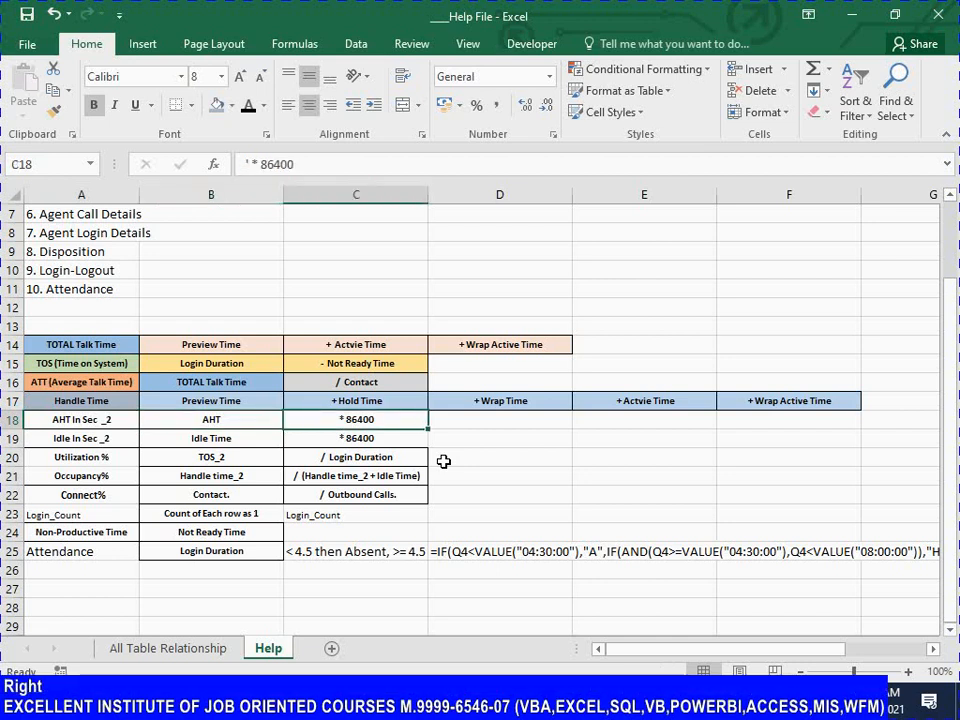
key("Right")
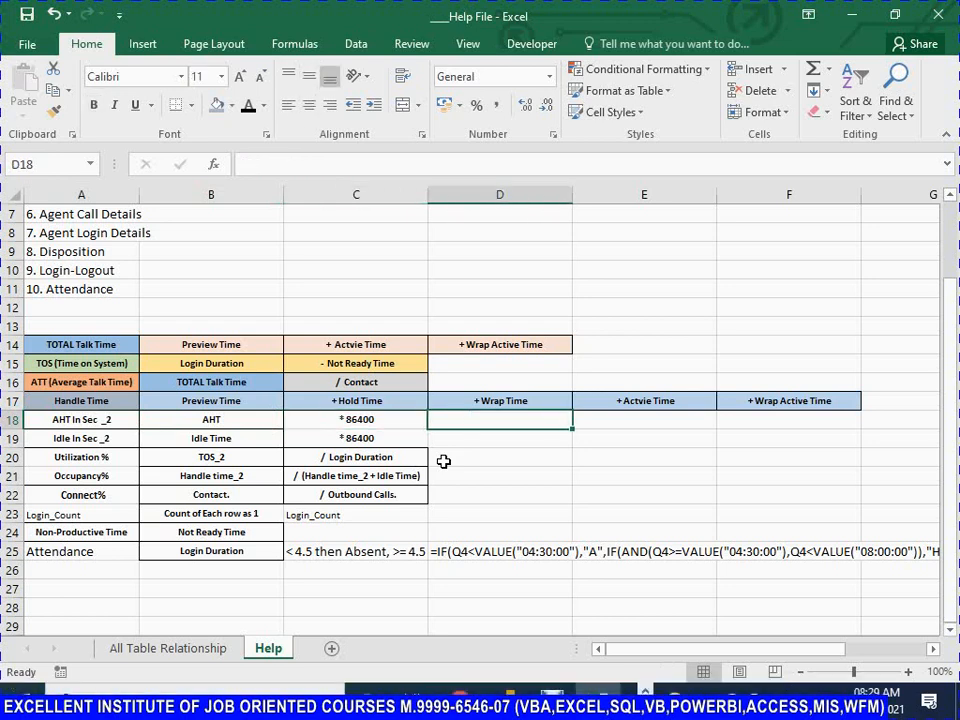
type("=60")
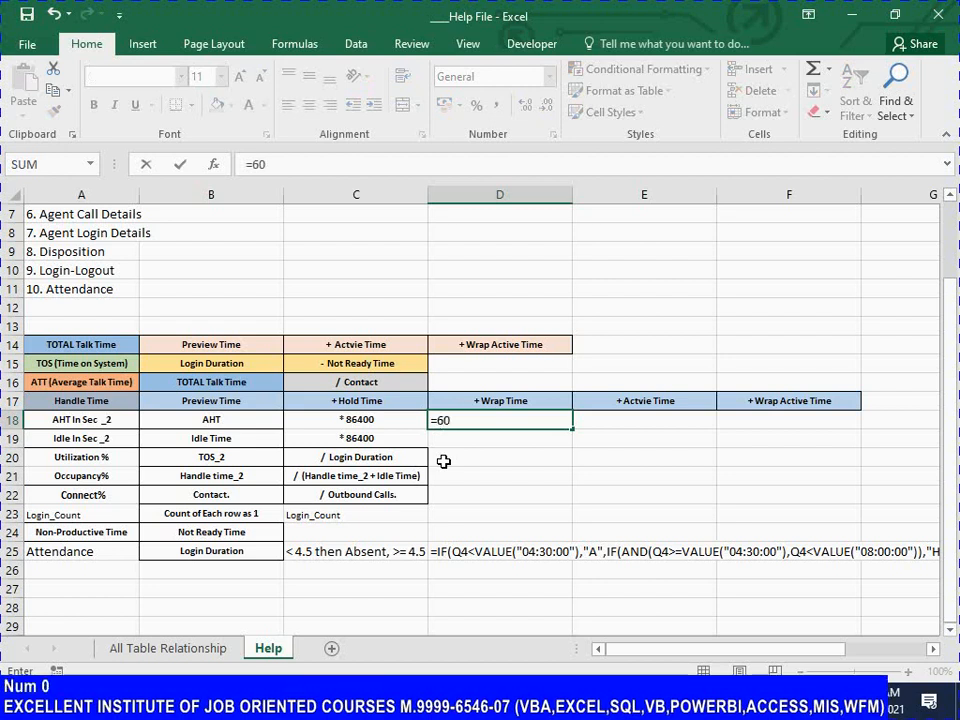
type("*60")
key("Return")
key("Up")
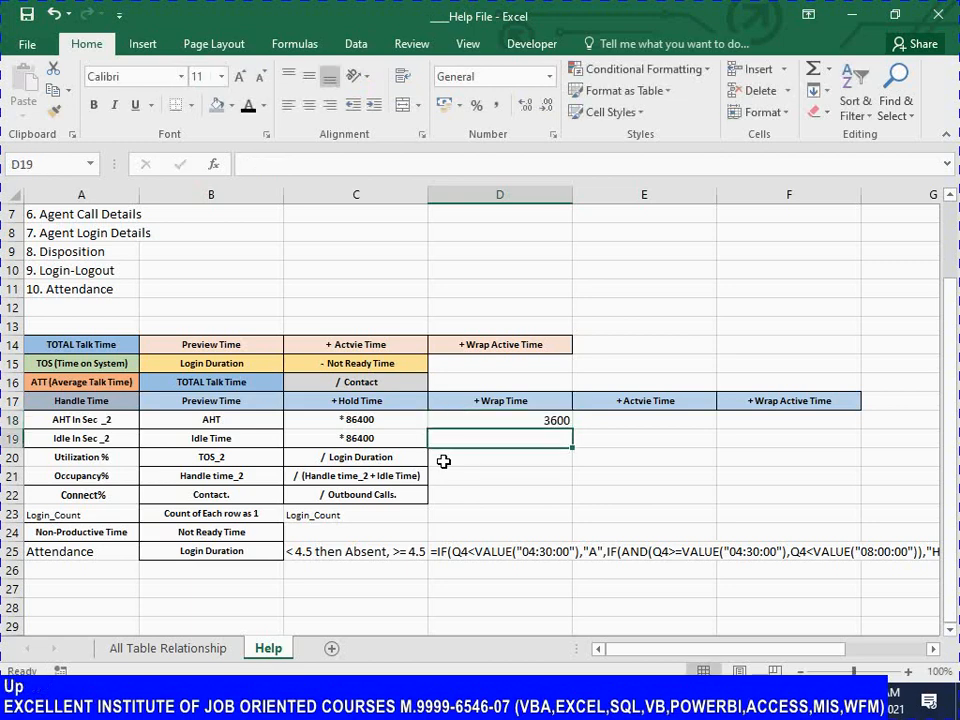
key("F2")
type("*24")
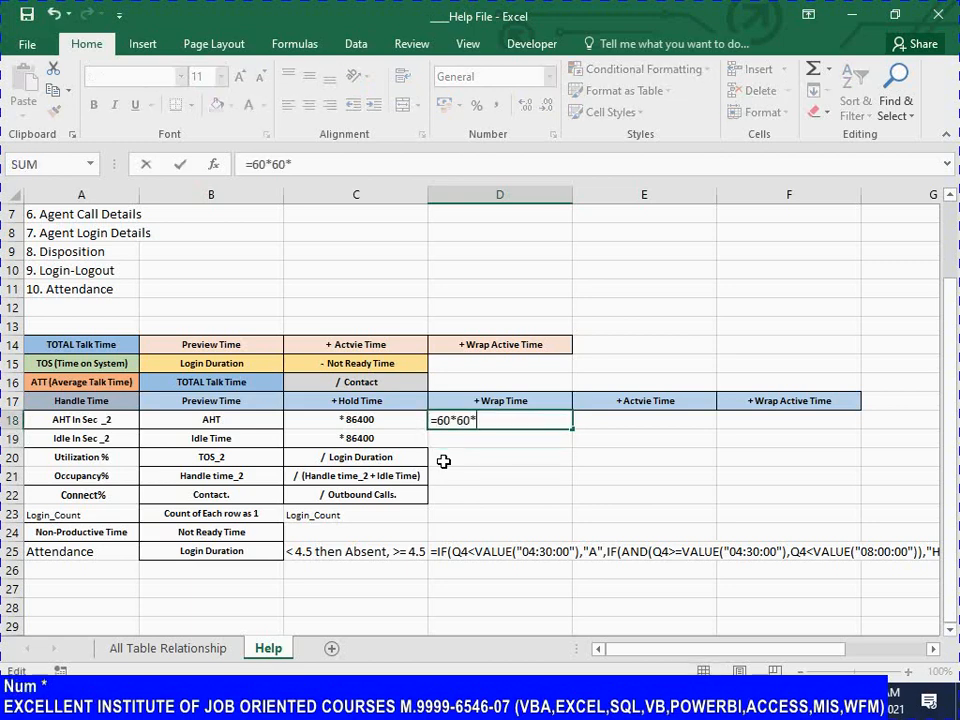
key("Return")
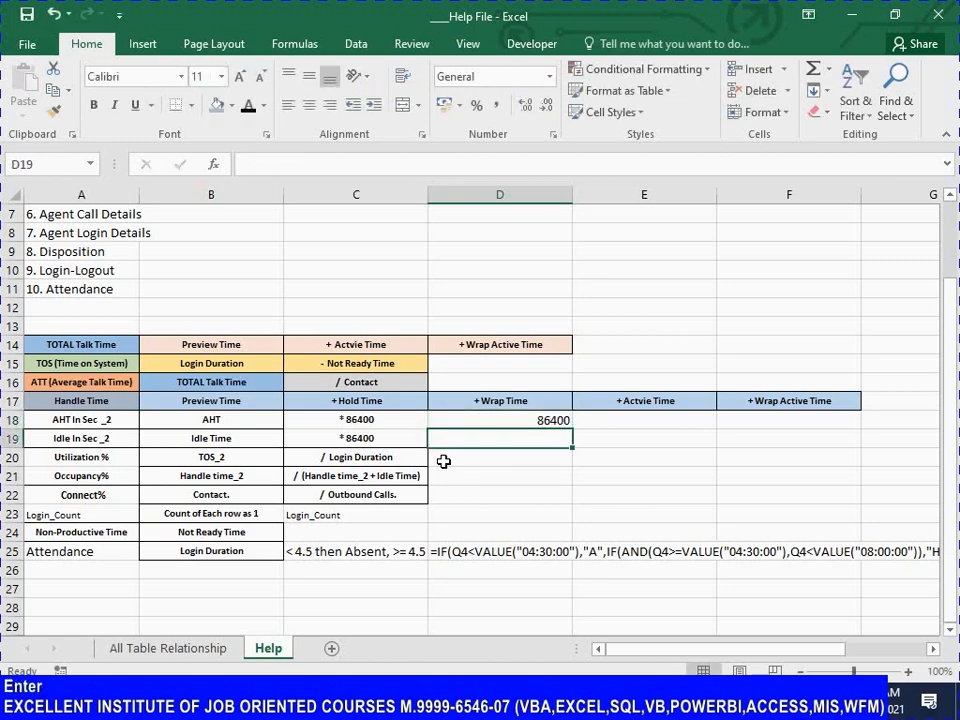
Check the seconds-per-day formula in D18 against the multiplier in C18 and save the workbook
key("Up")
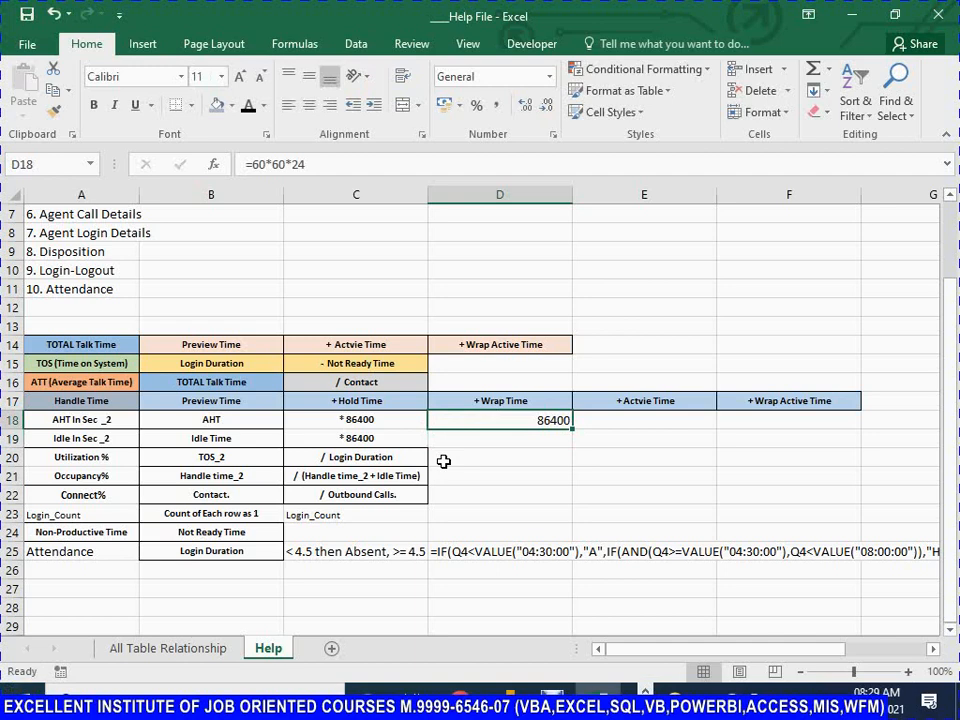
key("F2")
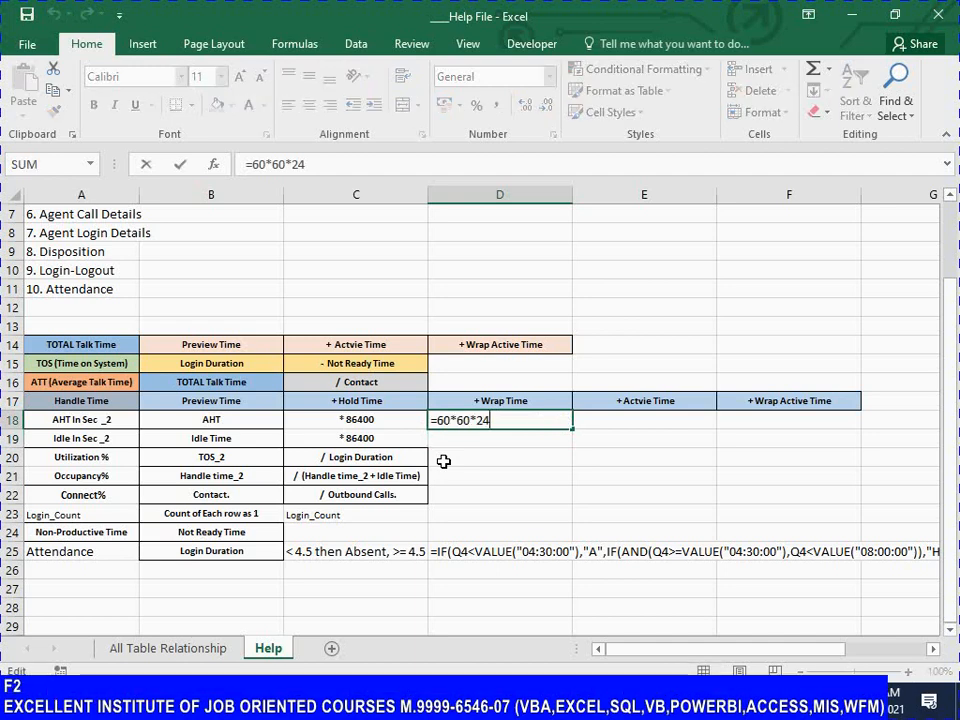
key("Escape")
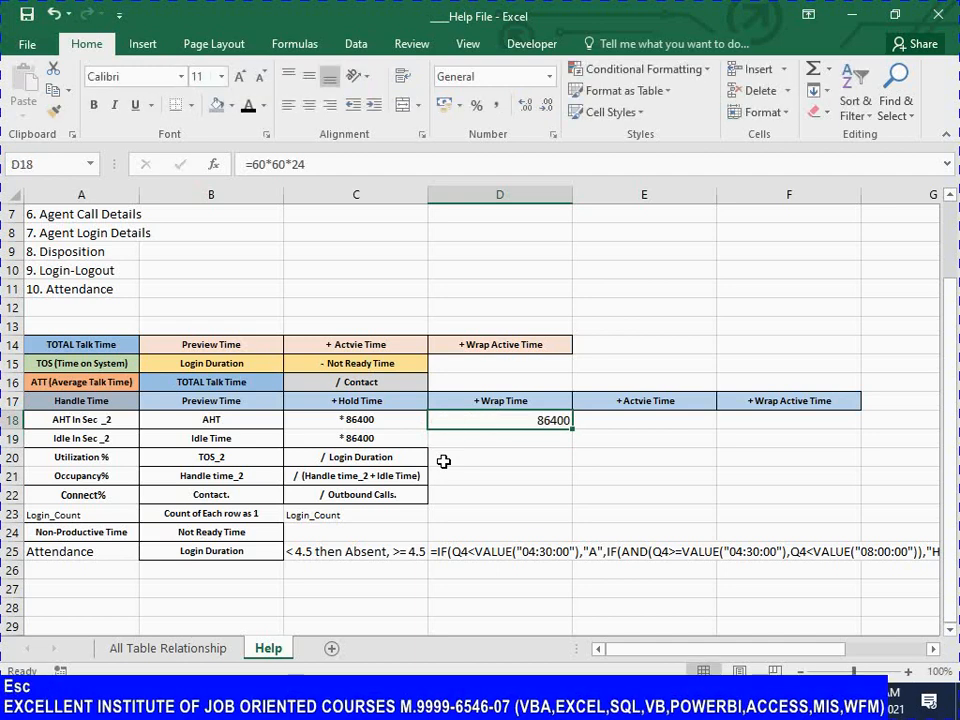
key("Left")
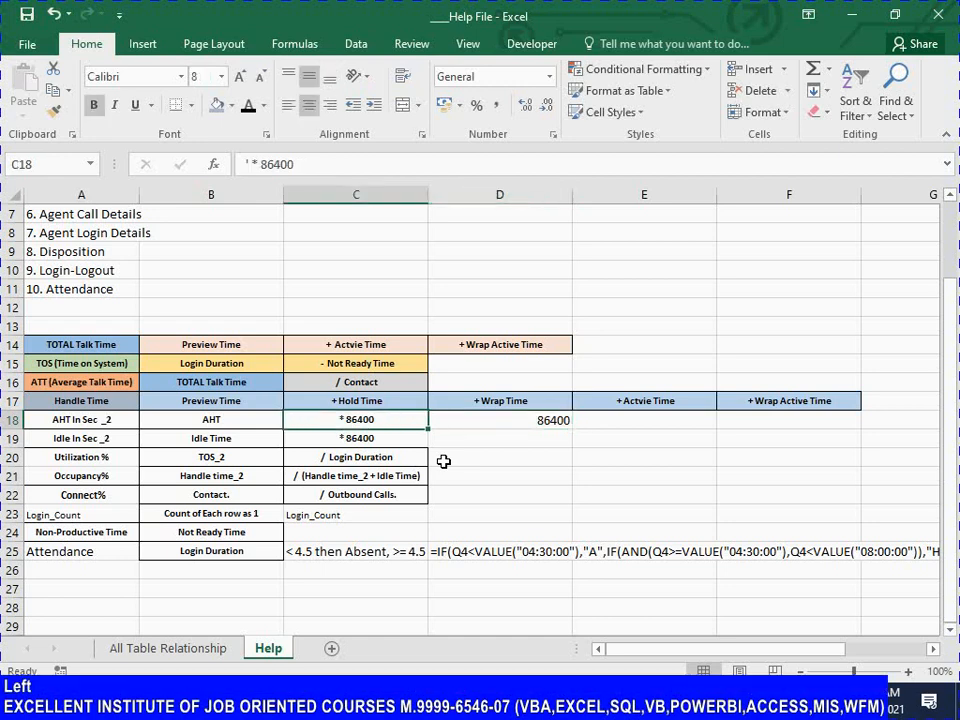
key("ctrl+Left")
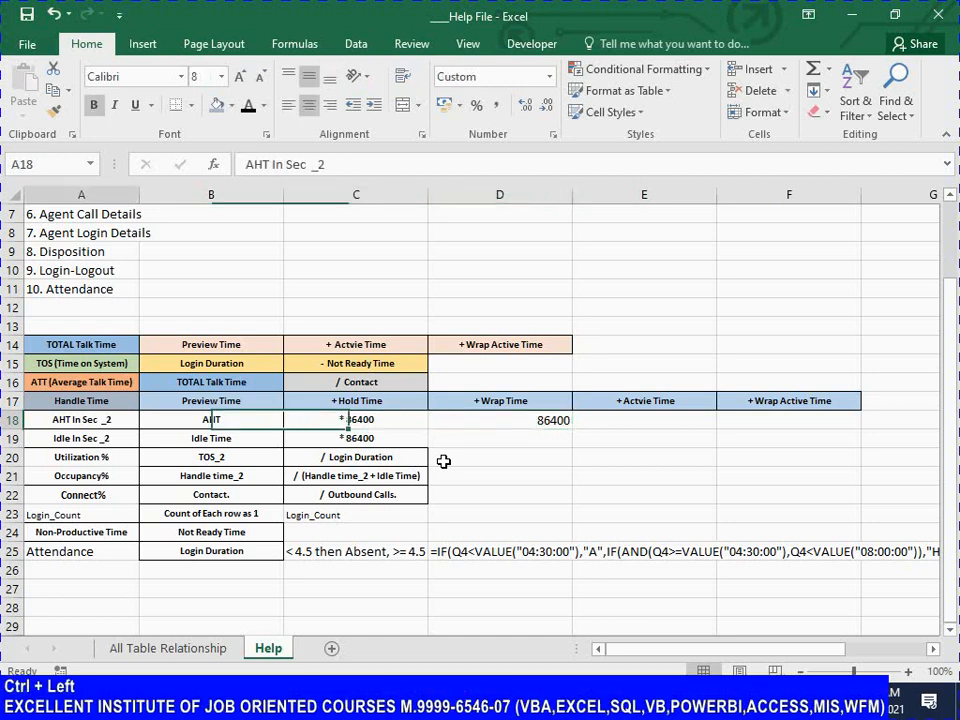
key("ctrl+s")
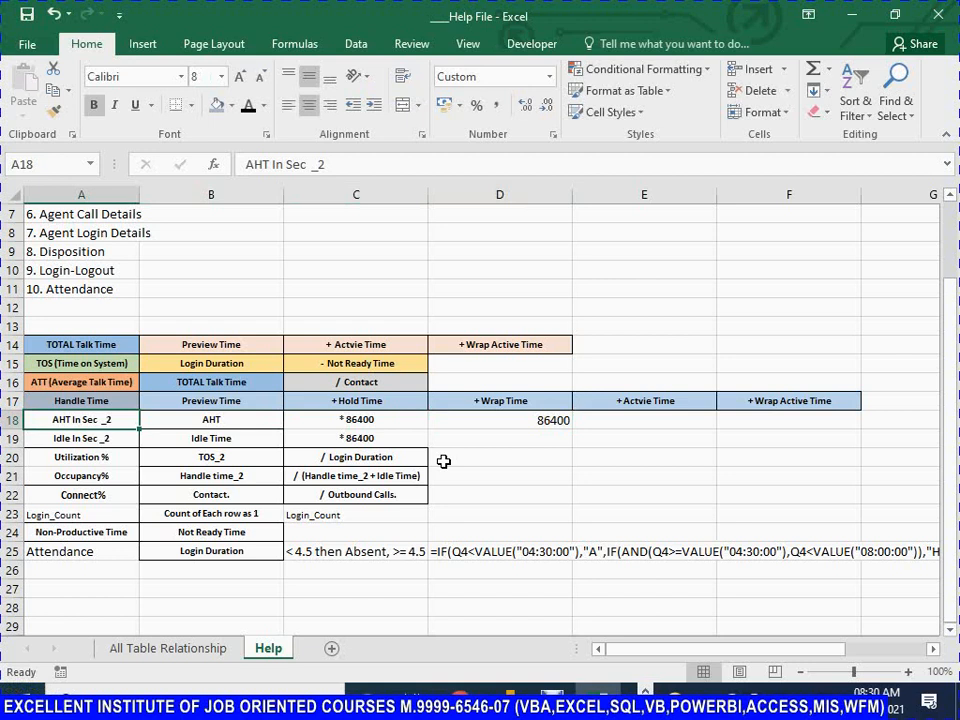
Change the label in A18 to AHT In Sec by removing the _2 suffix
key("Right")
key("Right")
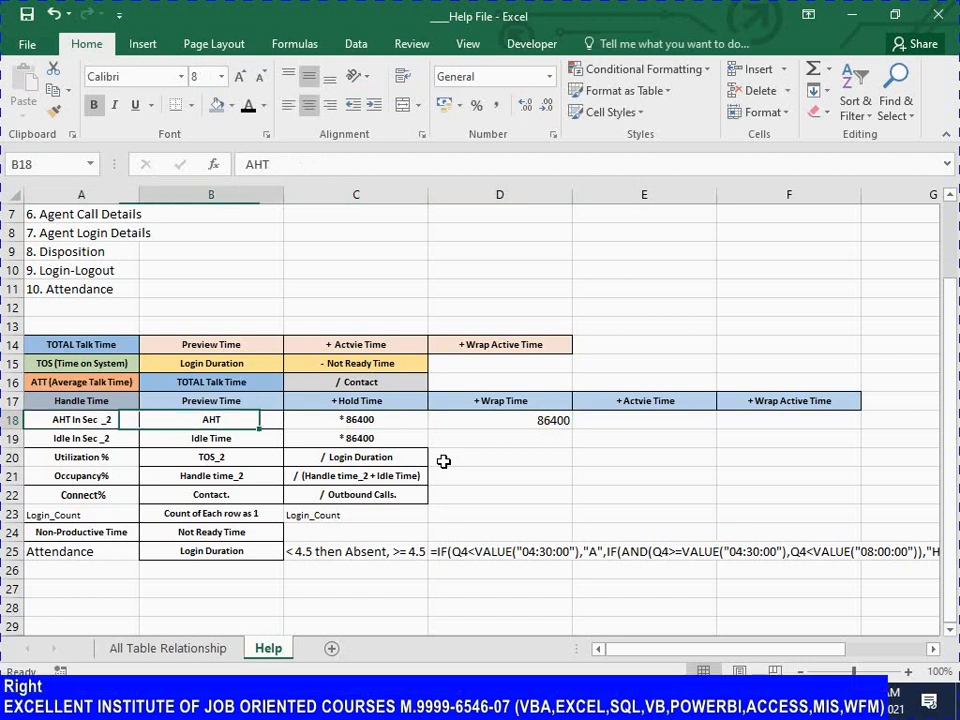
key("Left")
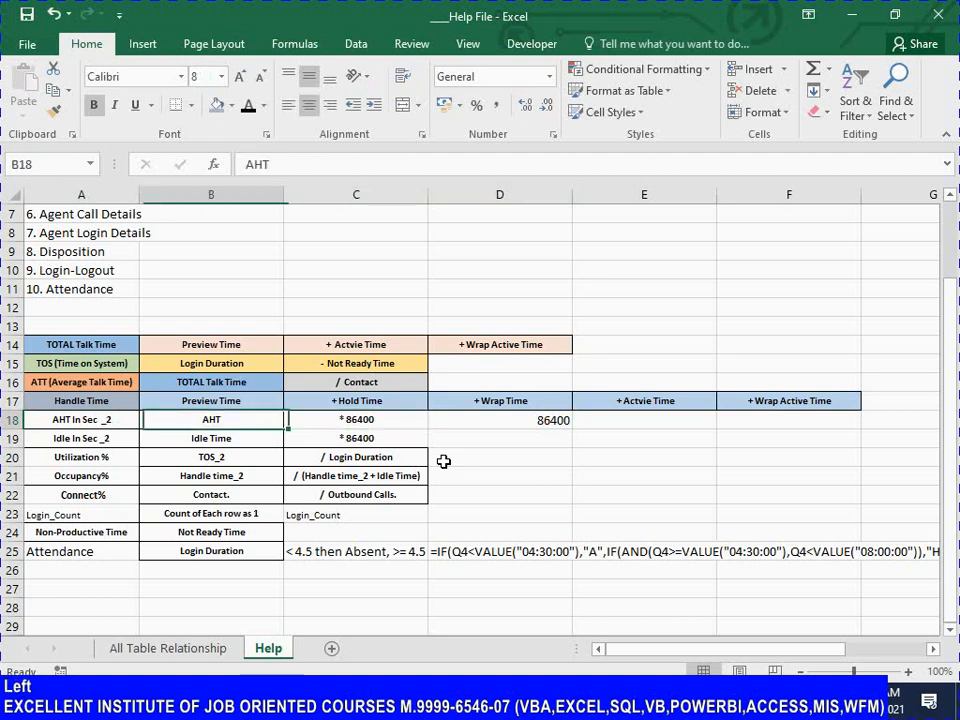
key("ctrl+Left")
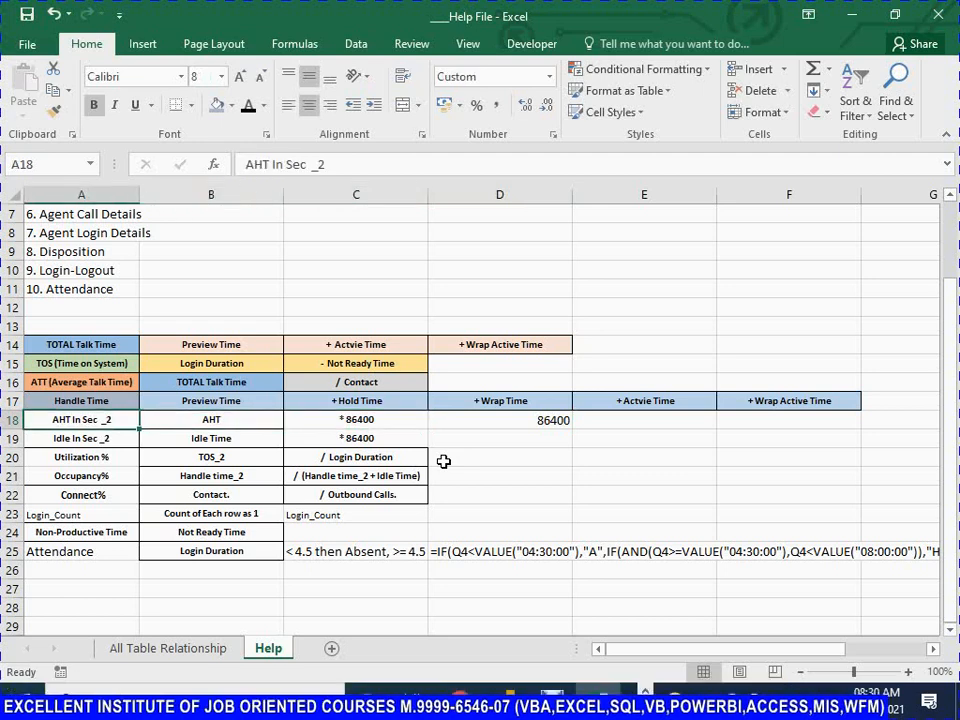
key("F2")
key("BackSpace")
key("BackSpace")
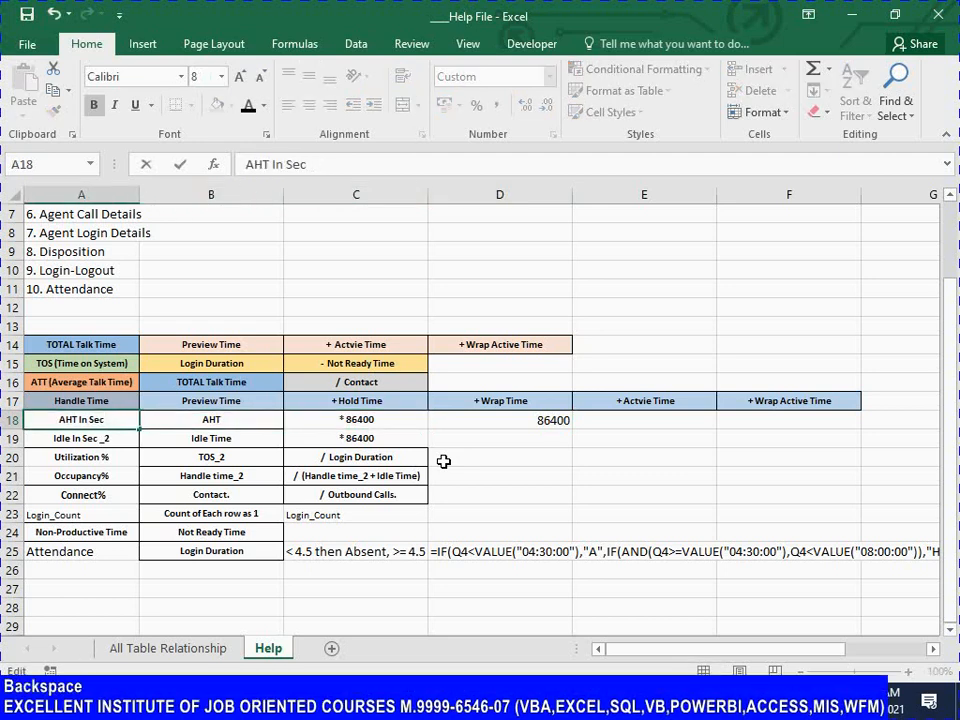
key("Return")
Copy only the formatting of the TOTAL Talk Time cells A14:C14 onto the AHT In Sec row A18:C18
key("Up")
key("Up")
key("Up")
key("Up")
key("Up")
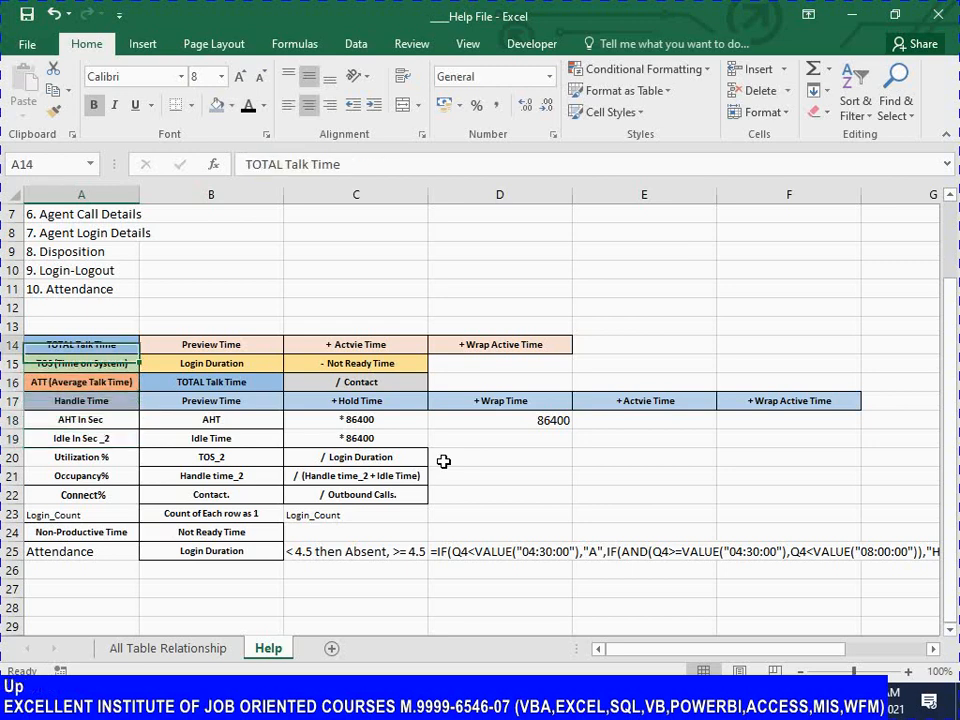
key("shift+Right")
key("shift+Right")
key("ctrl+c")
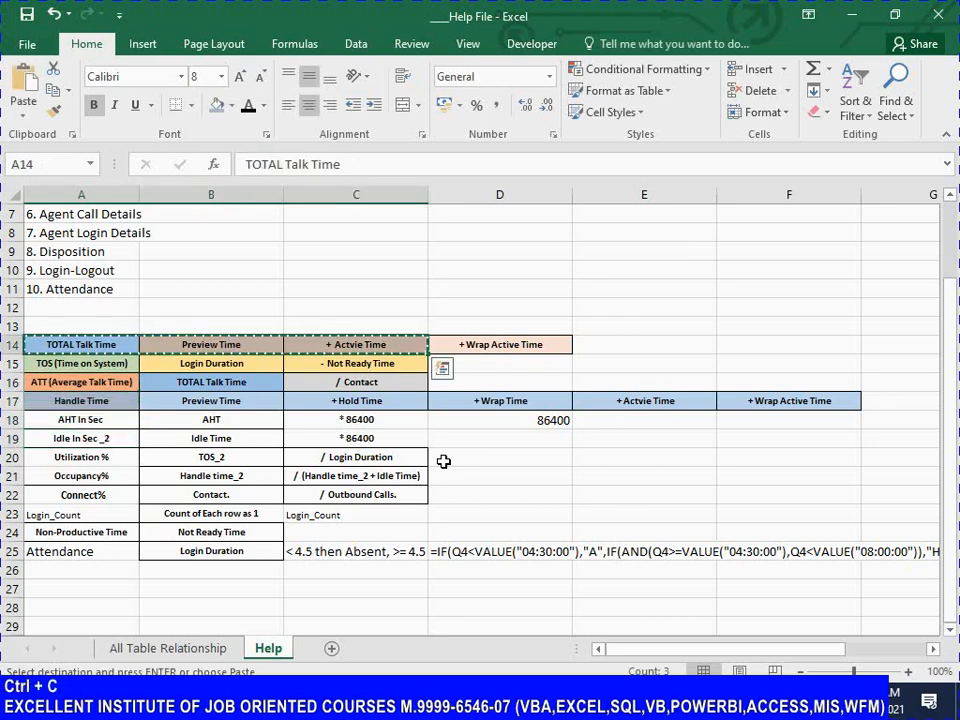
key("Down")
key("Down")
key("Down")
key("Down")
key("shift+Right")
key("shift+Right")
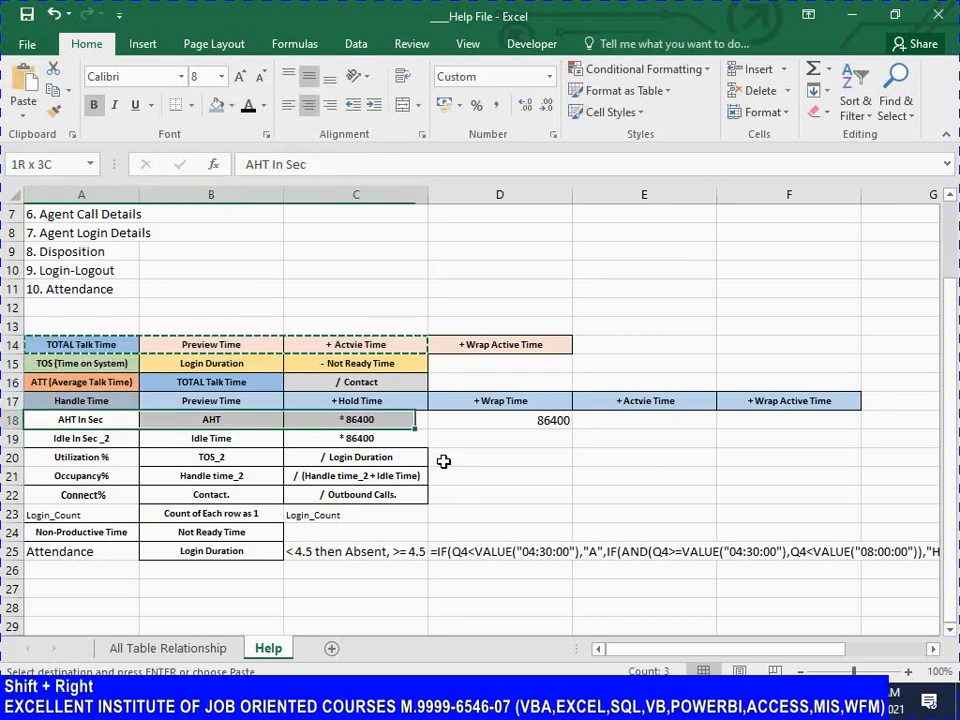
key("alt+e")
key("alt+s")
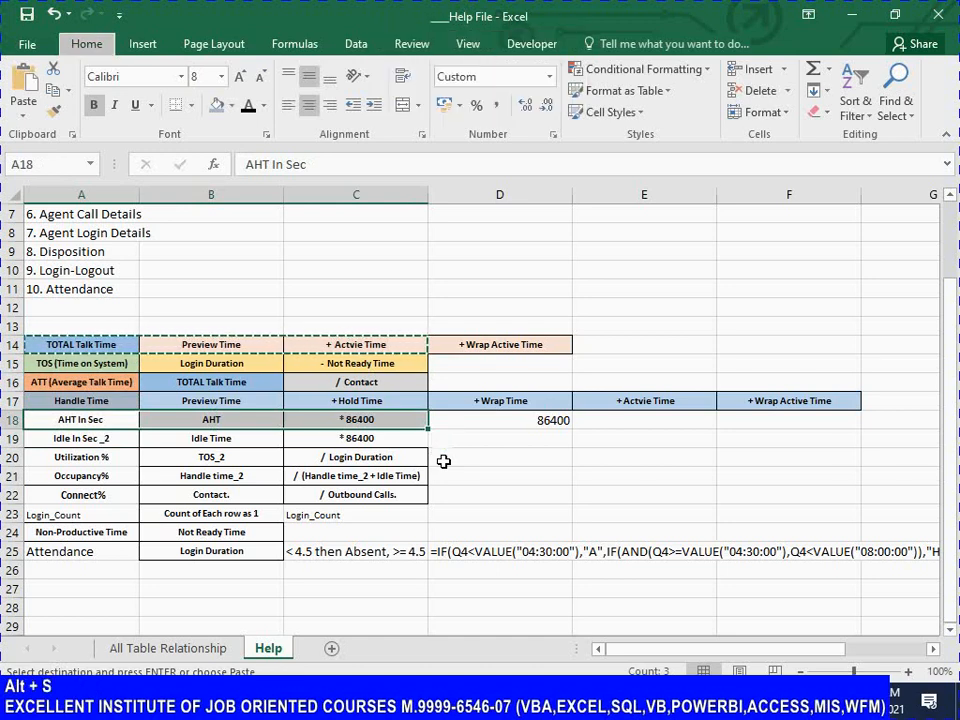
key("t")
key("Return")
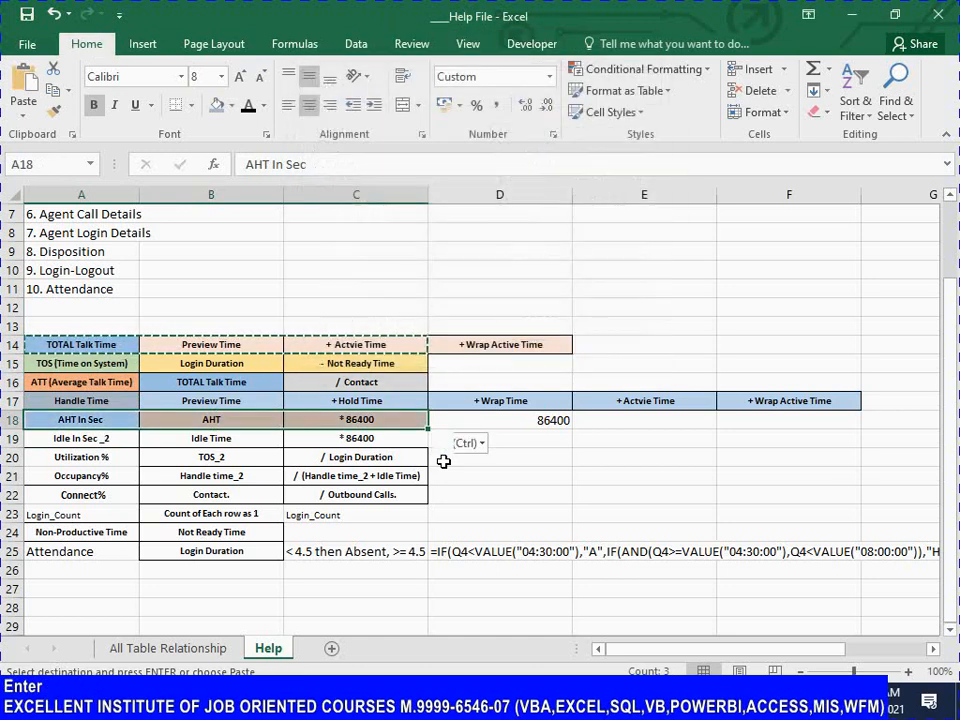
key("Down")
key("Escape")
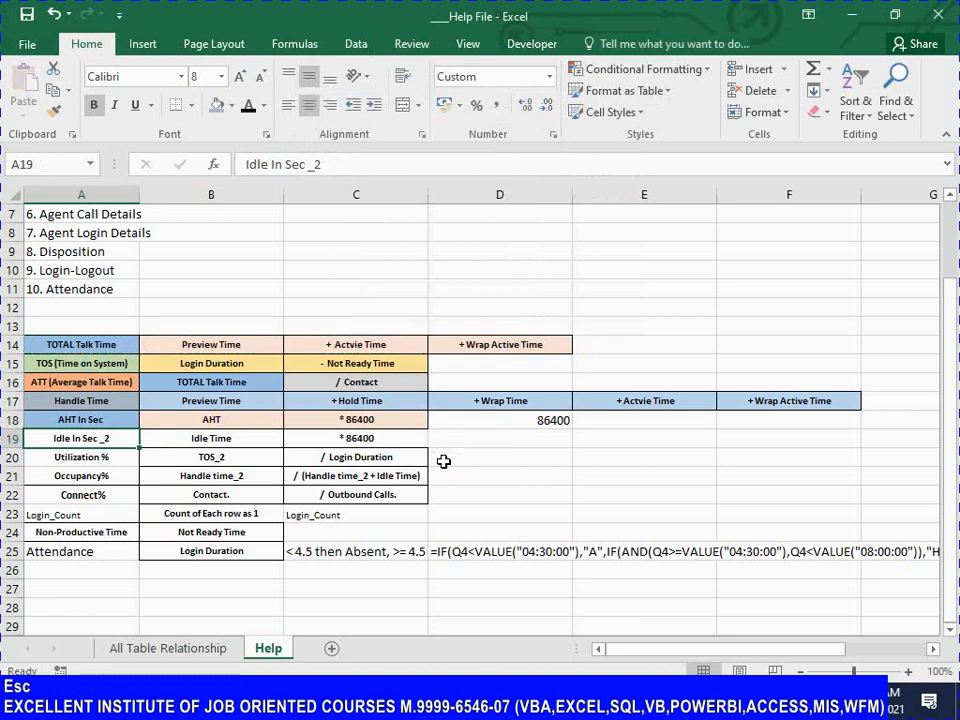
Change the label in A19 to Idle In Sec by removing the _2 suffix
key("F2")
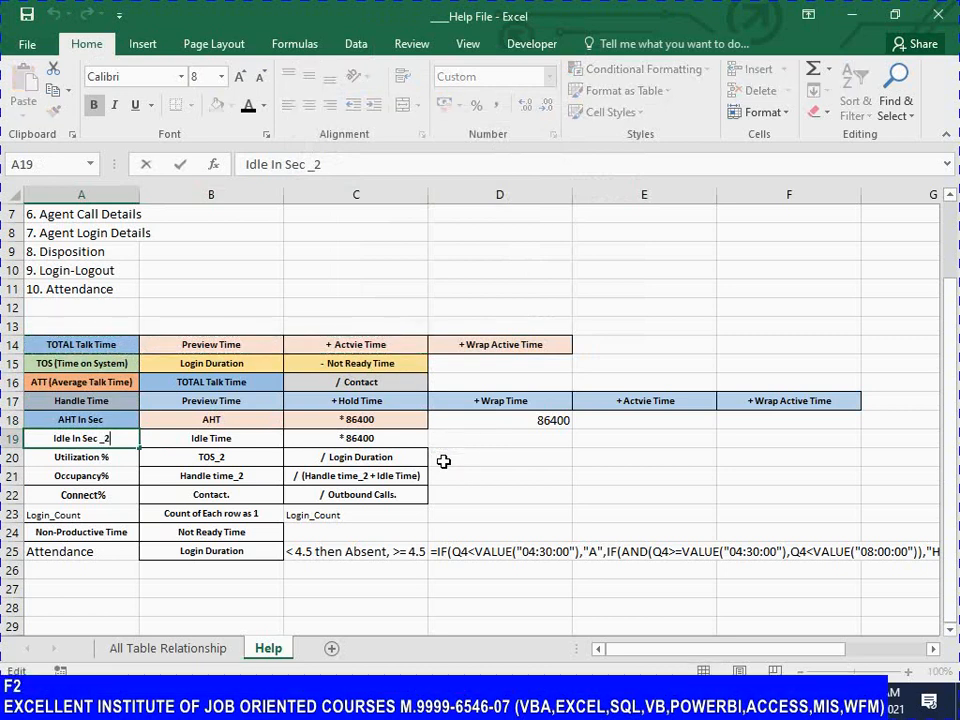
key("BackSpace")
key("BackSpace")
key("Return")
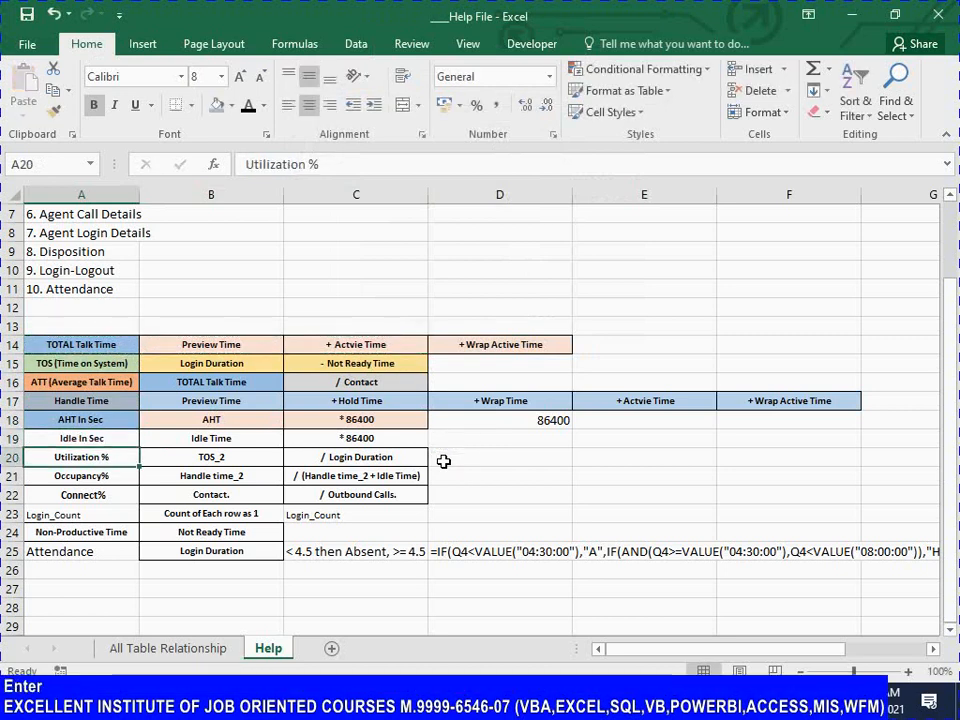
key("Up")
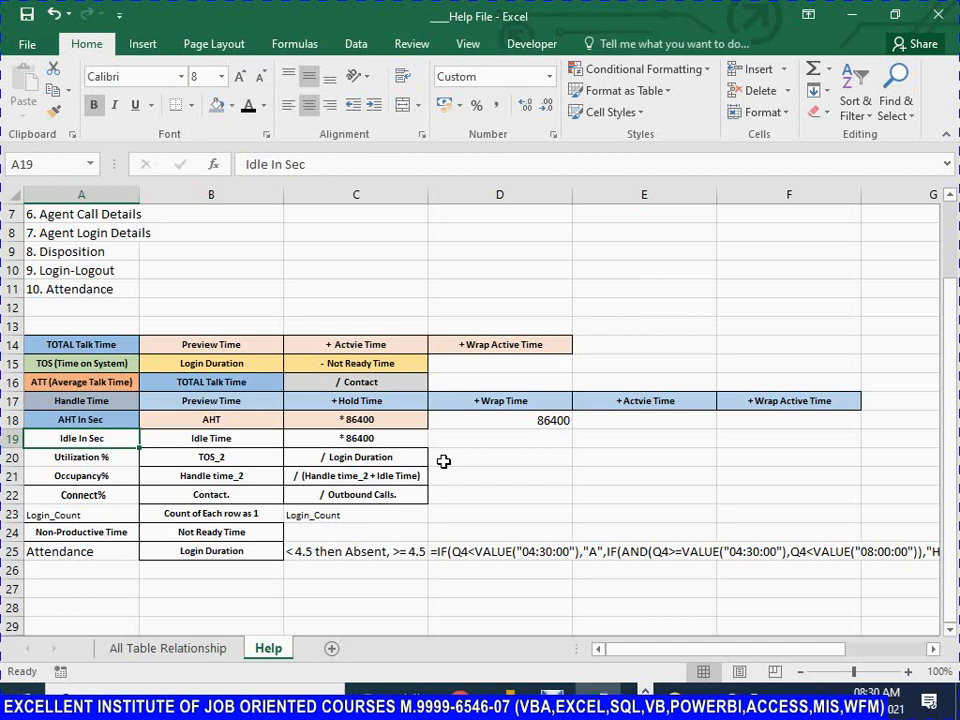
key("Right")
key("Right")
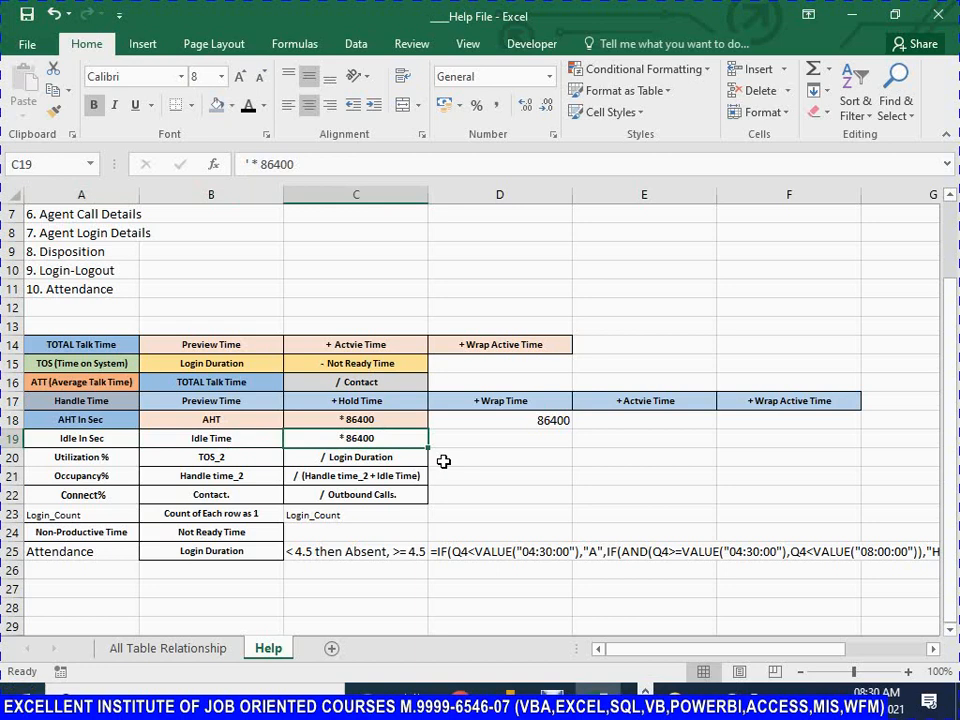
key("shift")
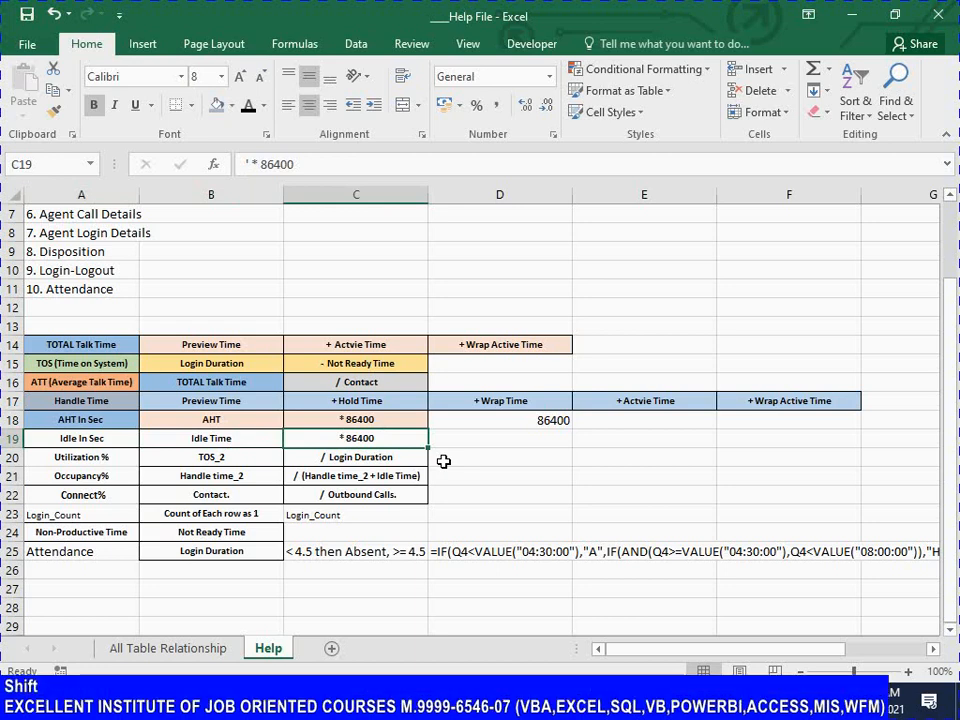
key("shift+Left")
key("shift+Left")
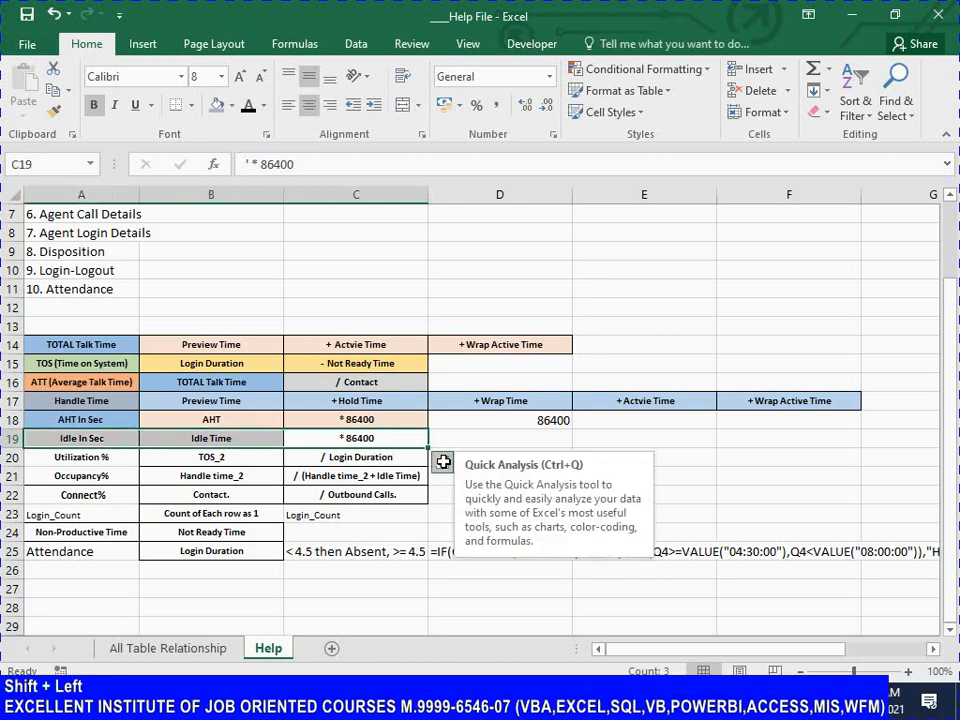
key("Escape")
key("Left")
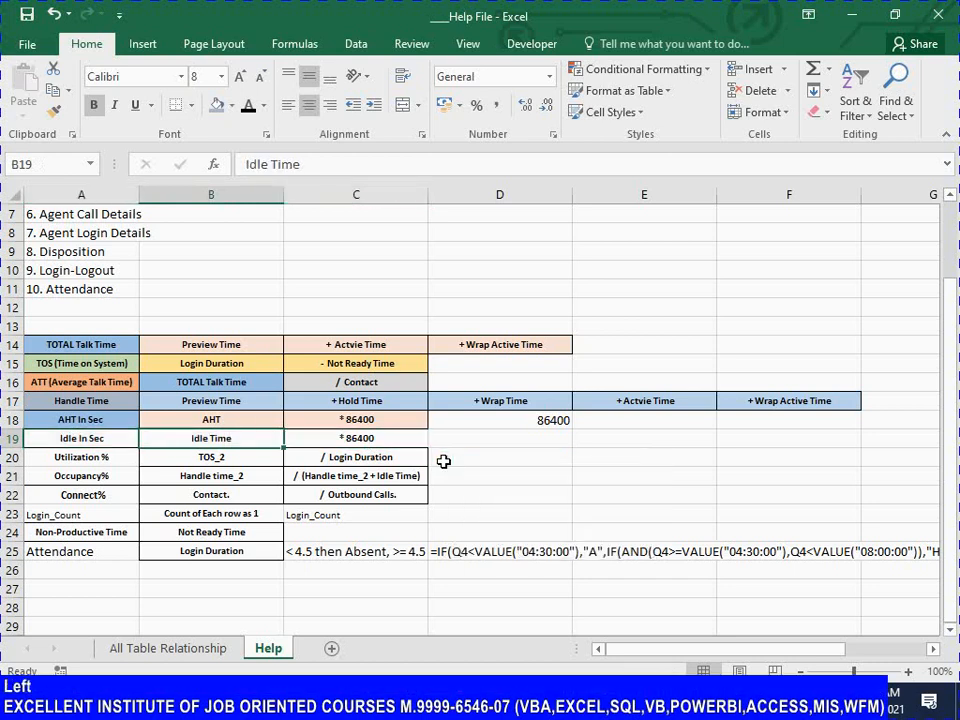
Copy only the formatting of the TOS (Time on System) cells A15:C15 onto the Idle In Sec row A19:C19
key("Up")
key("Left")
key("Up")
key("Up")
key("Up")
key("Up")
key("Down")
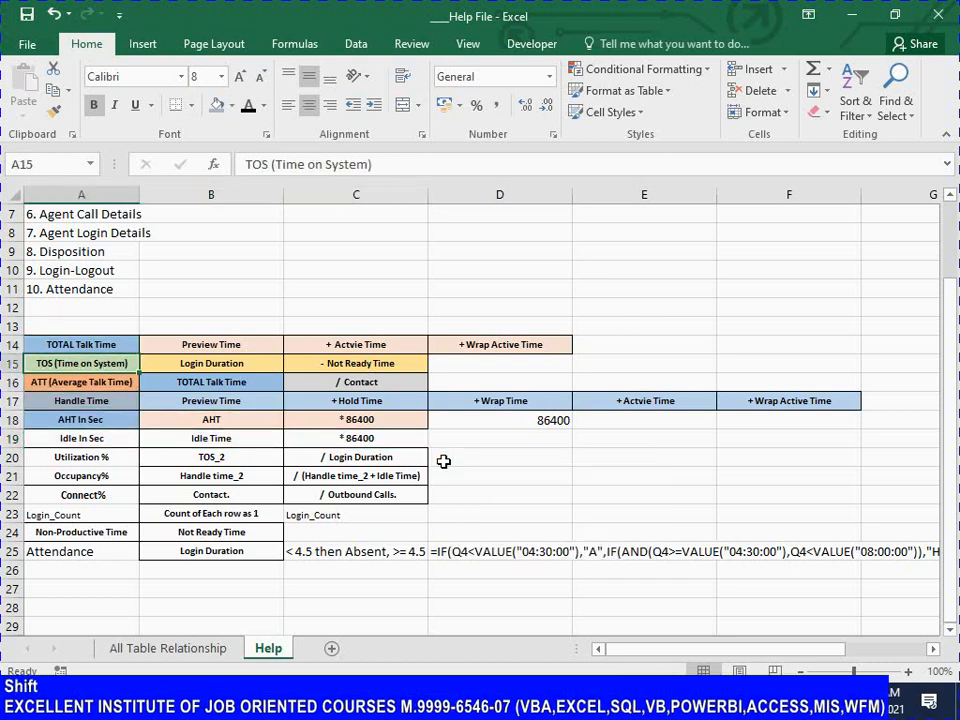
key("shift+Right")
key("shift+Right")
key("ctrl+c")
key("Down")
key("Down")
key("Down")
key("Down")
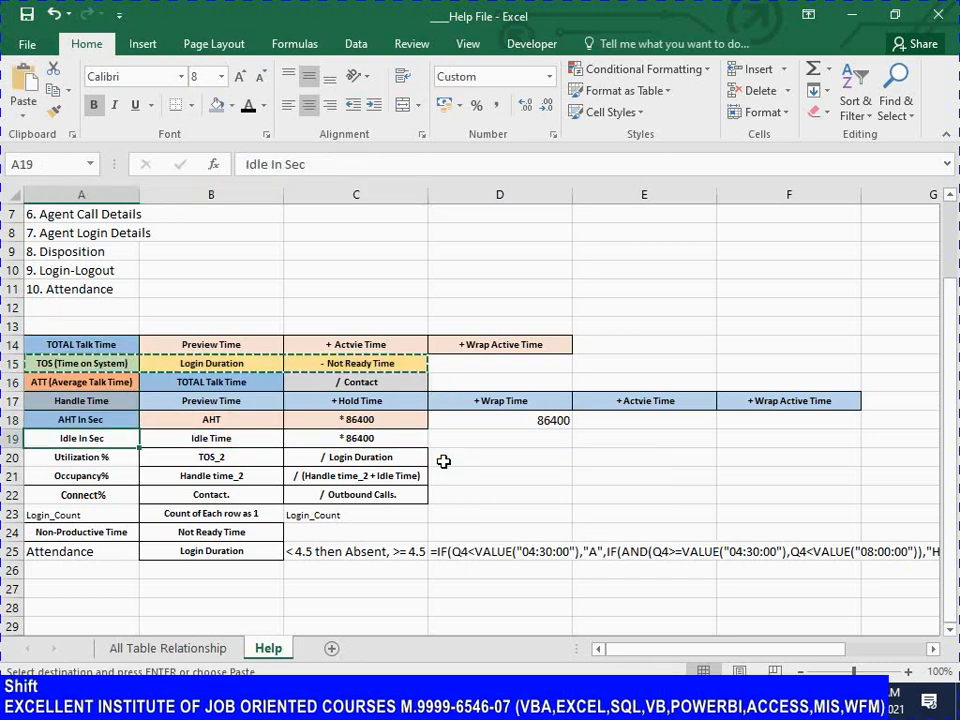
key("shift+Right")
key("shift+Right")
key("shift+Right")
key("shift+Left")
key("alt+e")
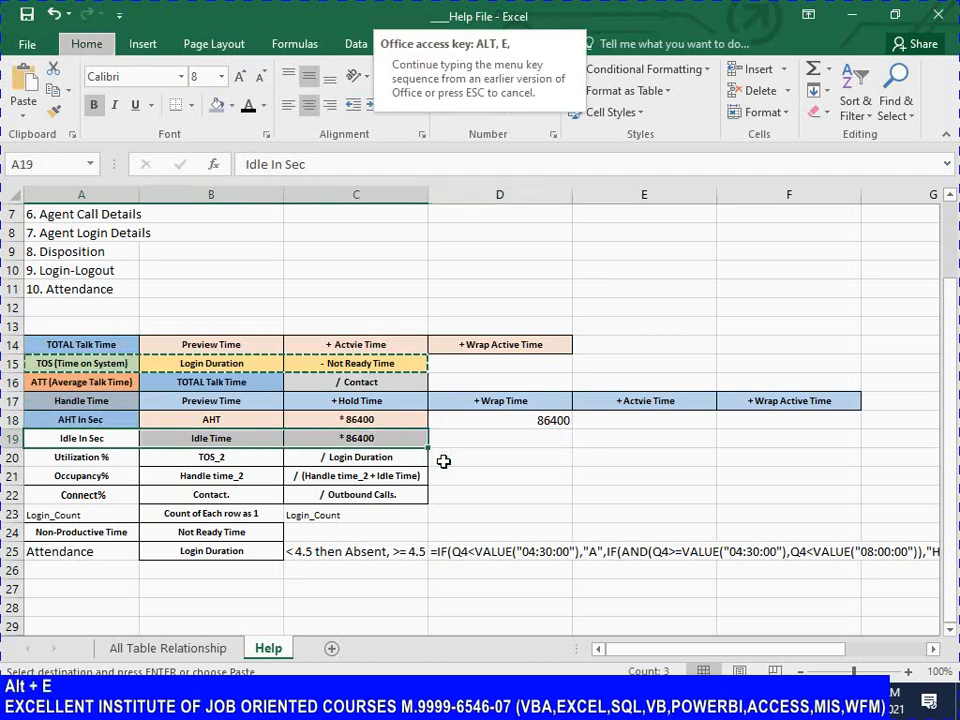
key("alt+s")
key("t")
key("Return")
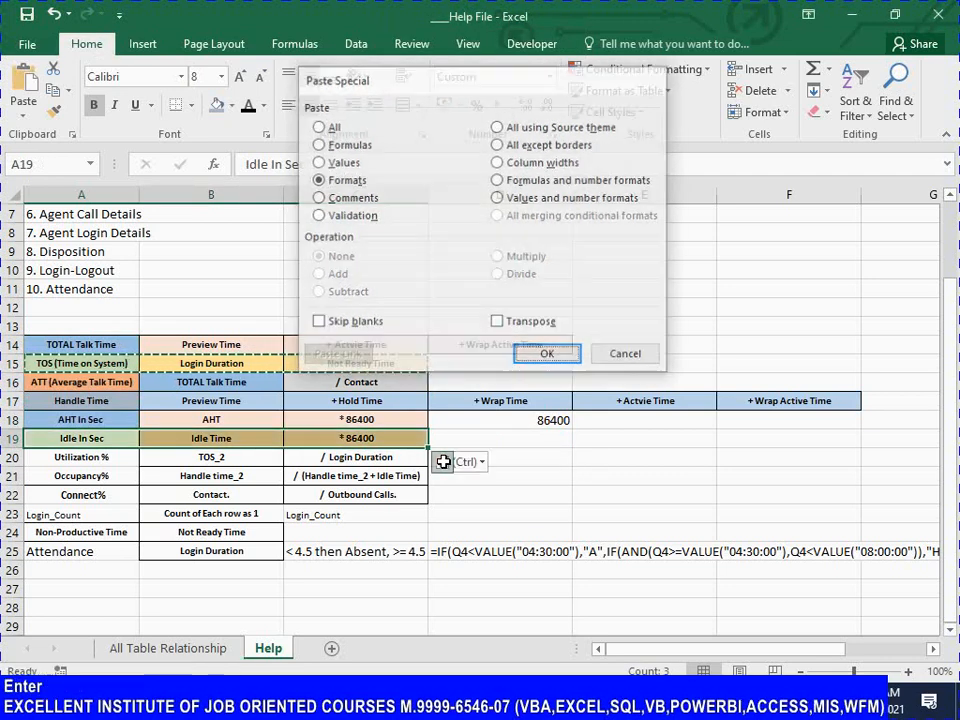
key("Escape")
Review the factors of the seconds-per-day formula in D18 without changing it
key("Right")
key("Right")
key("Right")
key("Up")
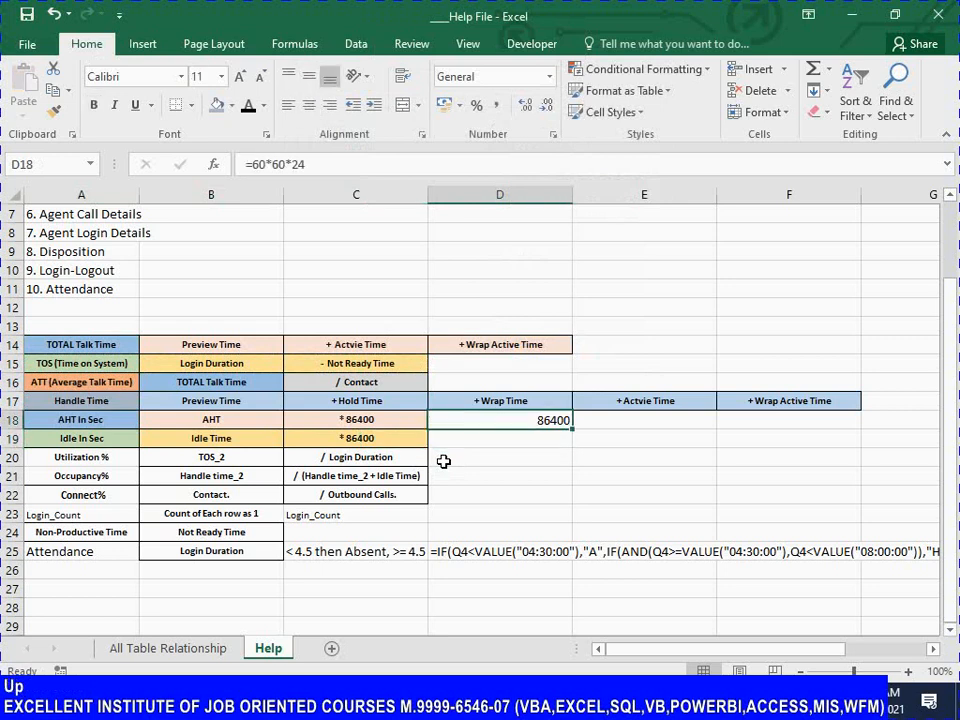
key("F2")
key("Left")
key("Left")
key("Left")
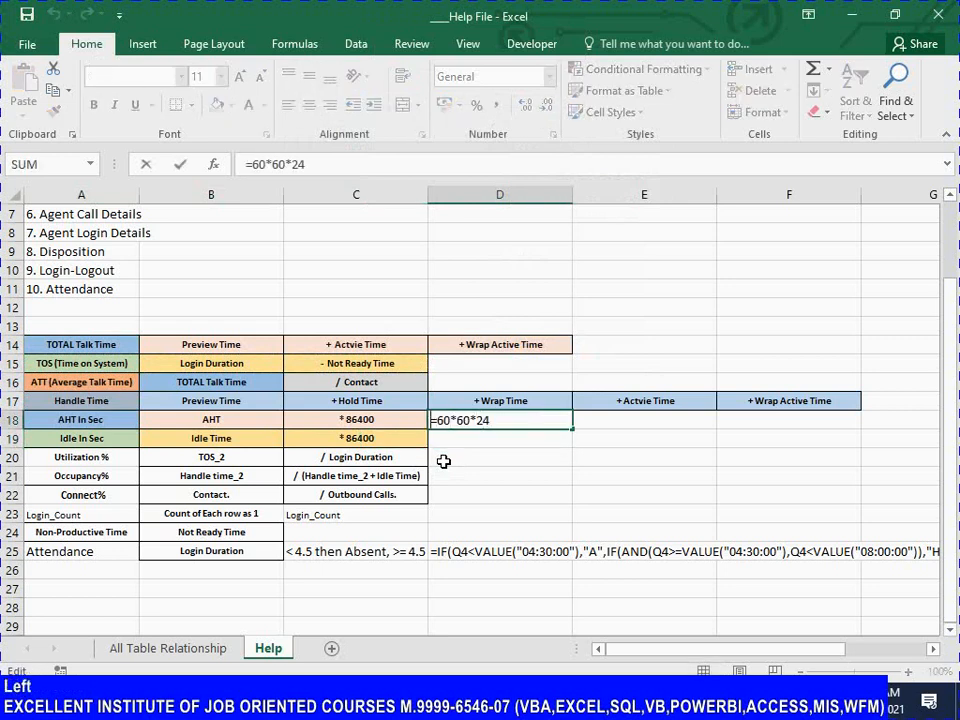
key("Escape")
key("Left")
key("Right")
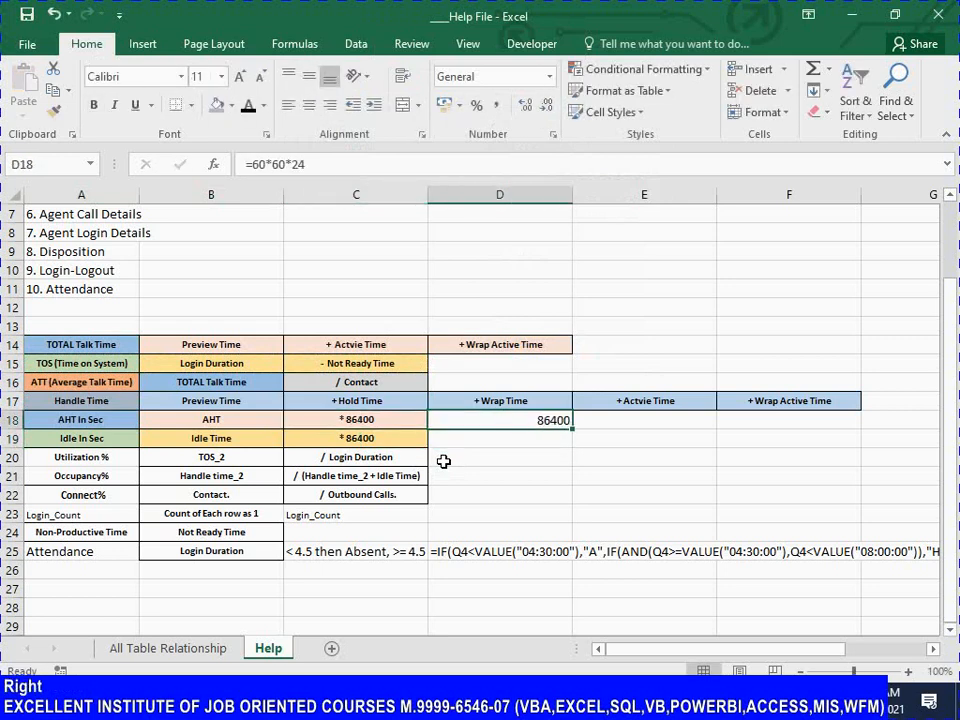
Turn the seconds-per-day formula in D18 into literal text by putting an apostrophe in front of it
key("F2")
key("Left")
key("Left")
key("Left")
key("Left")
key("Left")
key("Left")
key("Left")
key("Left")
key("Left")
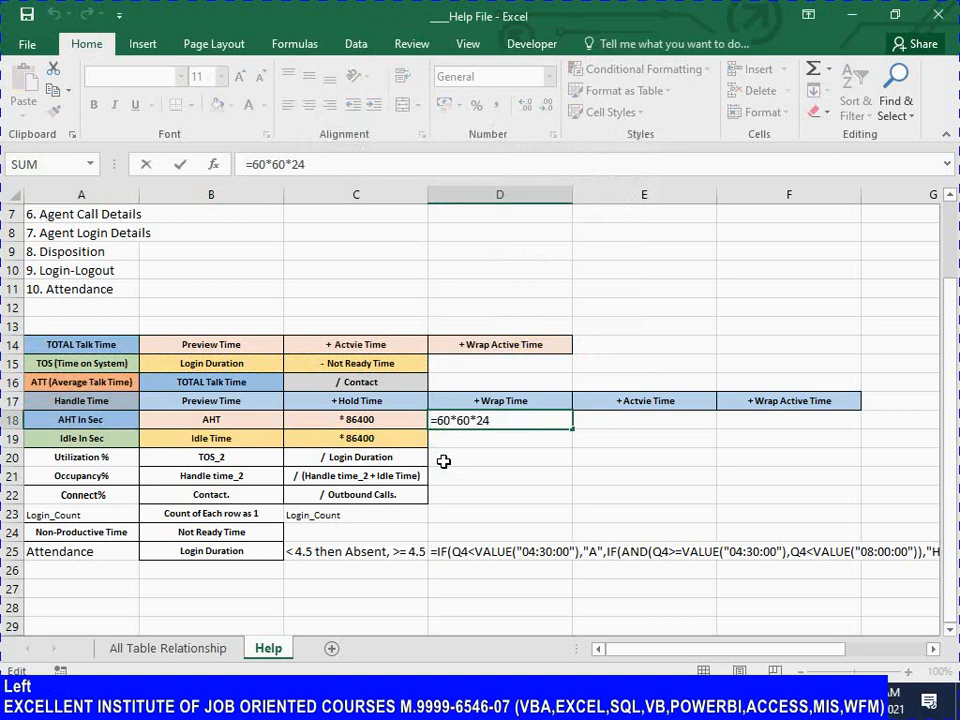
type("'")
Label the first 60 in D18 as (Minutes) and add spaces around the multiplication sign and after the second 60
key("Right")
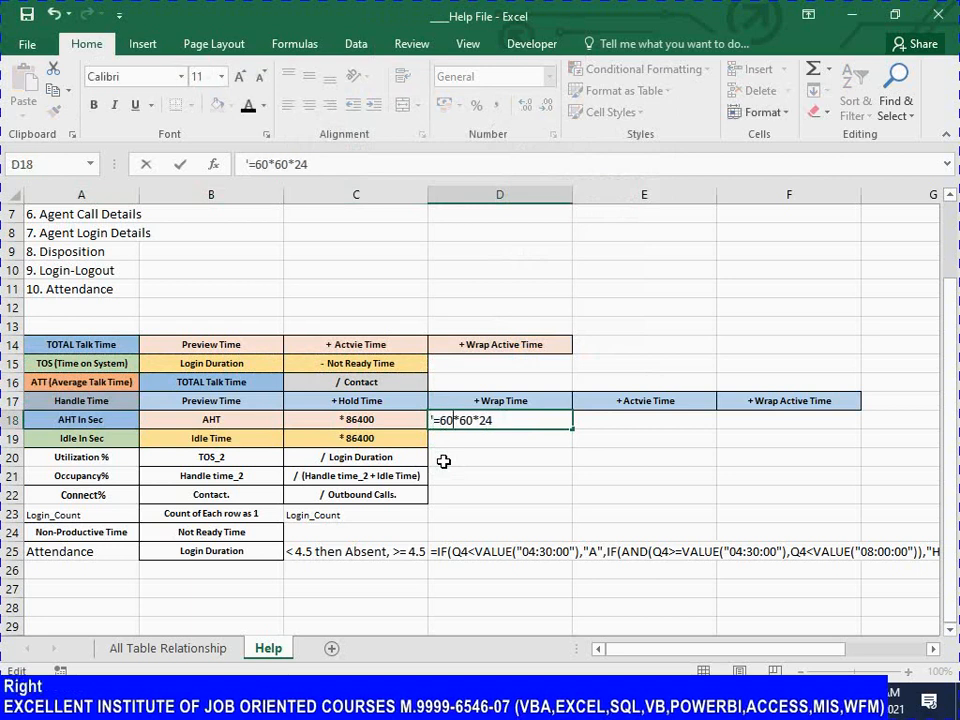
type("()")
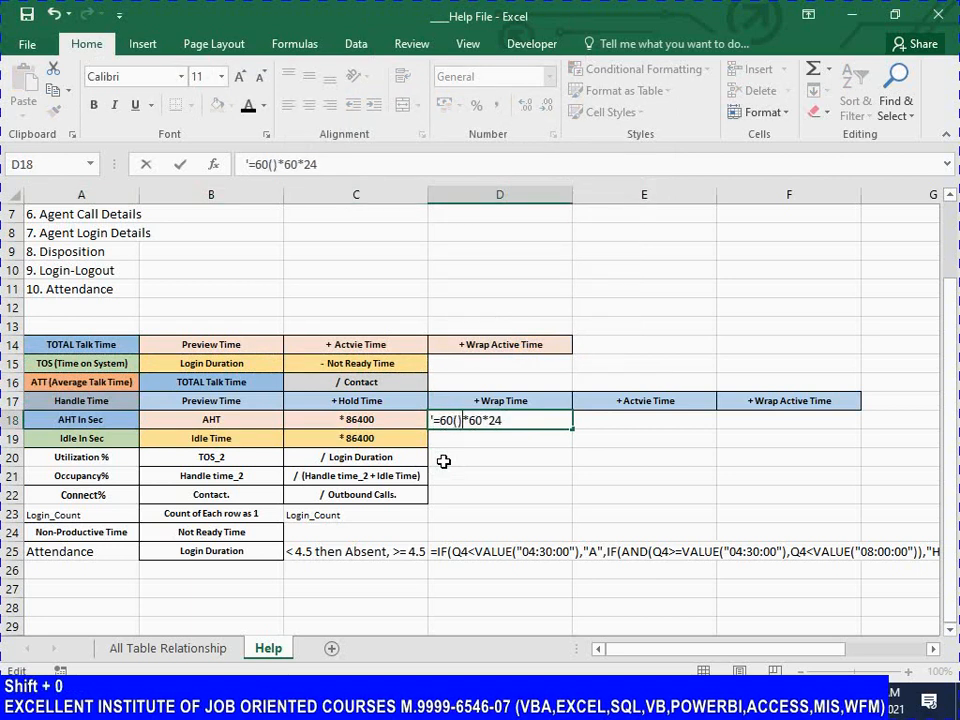
key("Left")
type("Min")
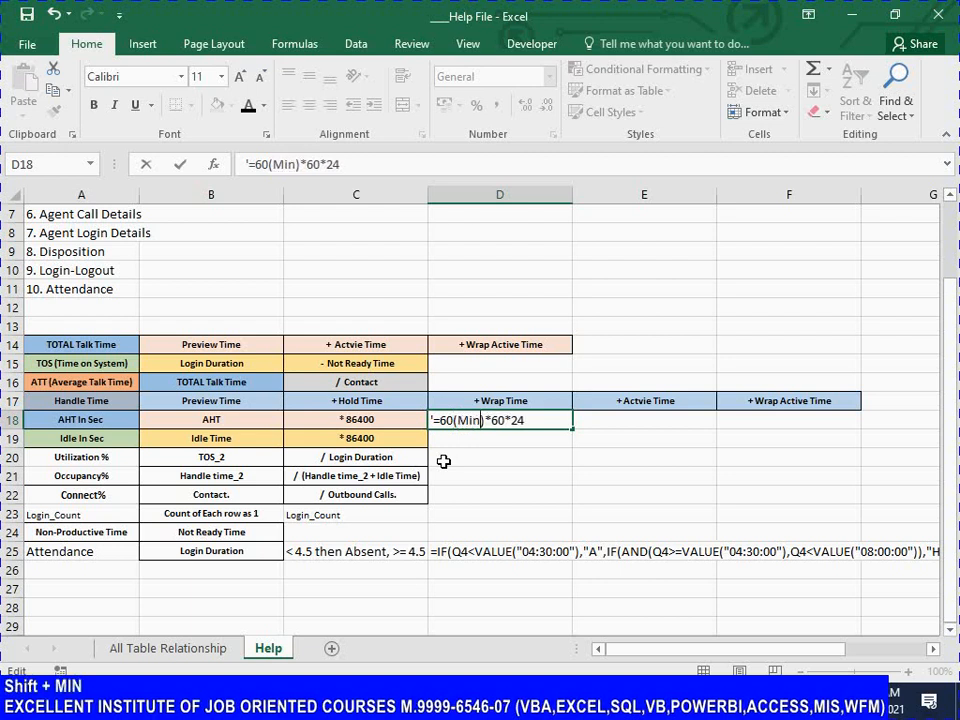
type("utes")
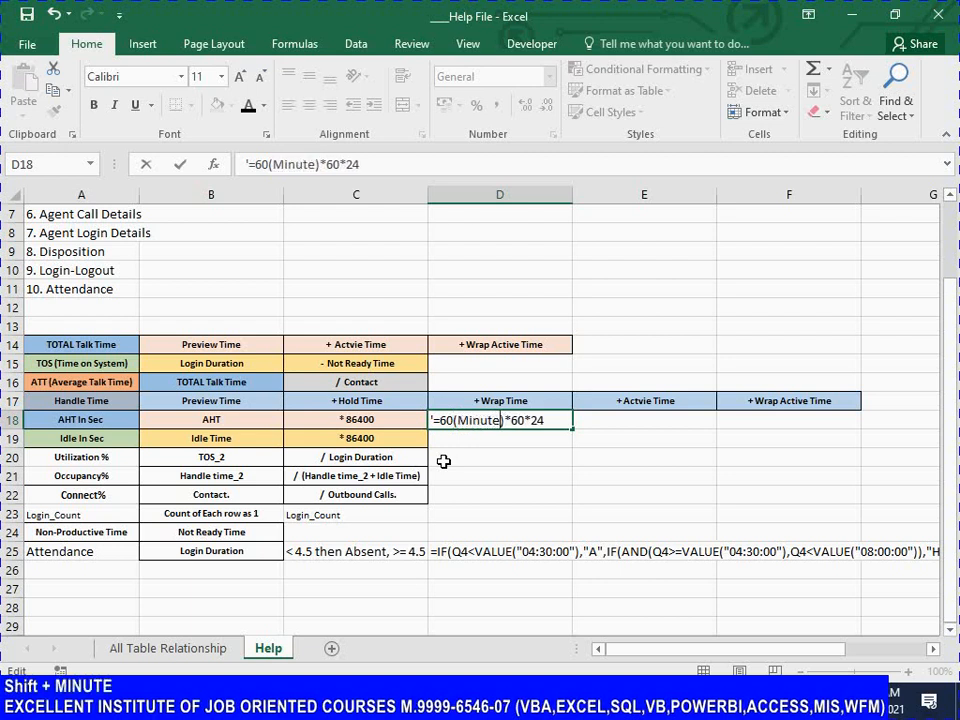
key("Right")
key("Left")
key("Left")
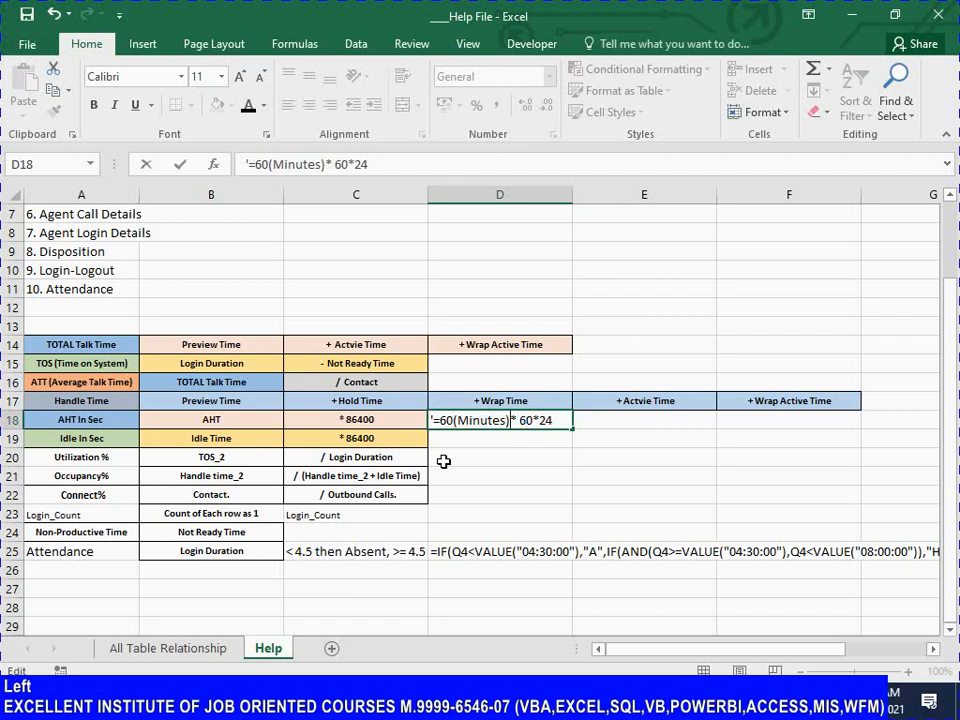
key("Right")
key("Right")
key("Right")
key("Right")
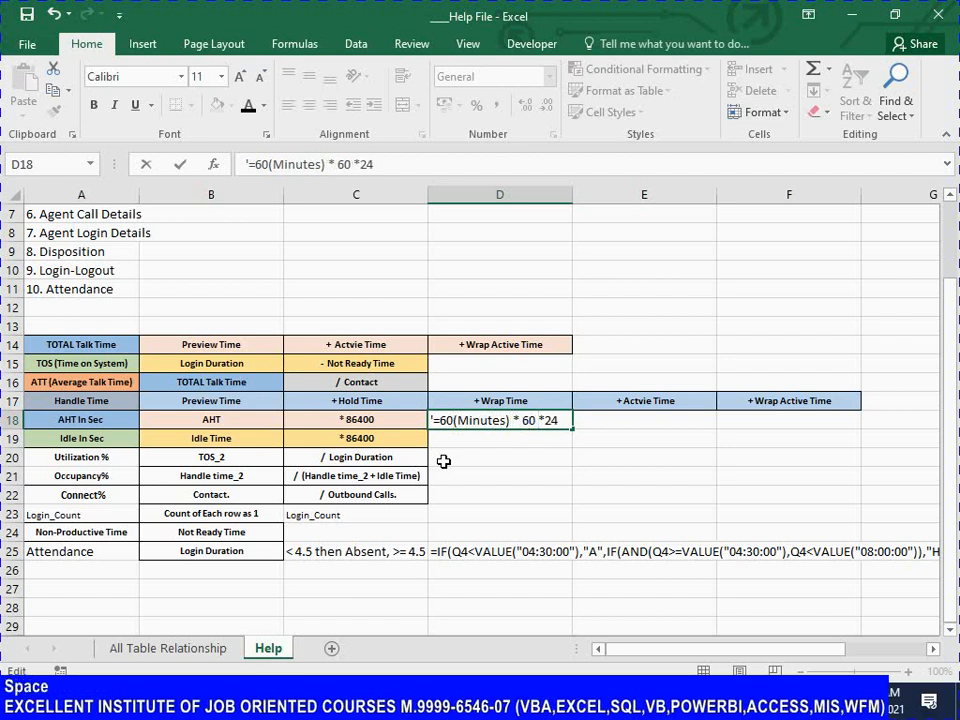
Rewrite the second 60 in D18's text as ( 60 Seconds)
key("shift")
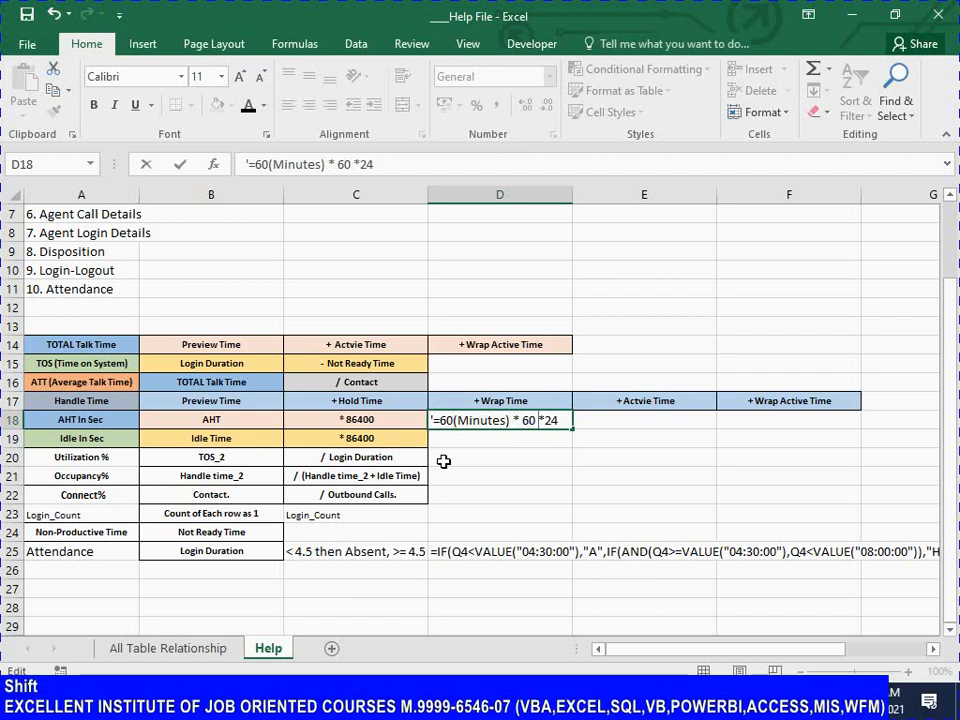
type("*")
key("BackSpace")
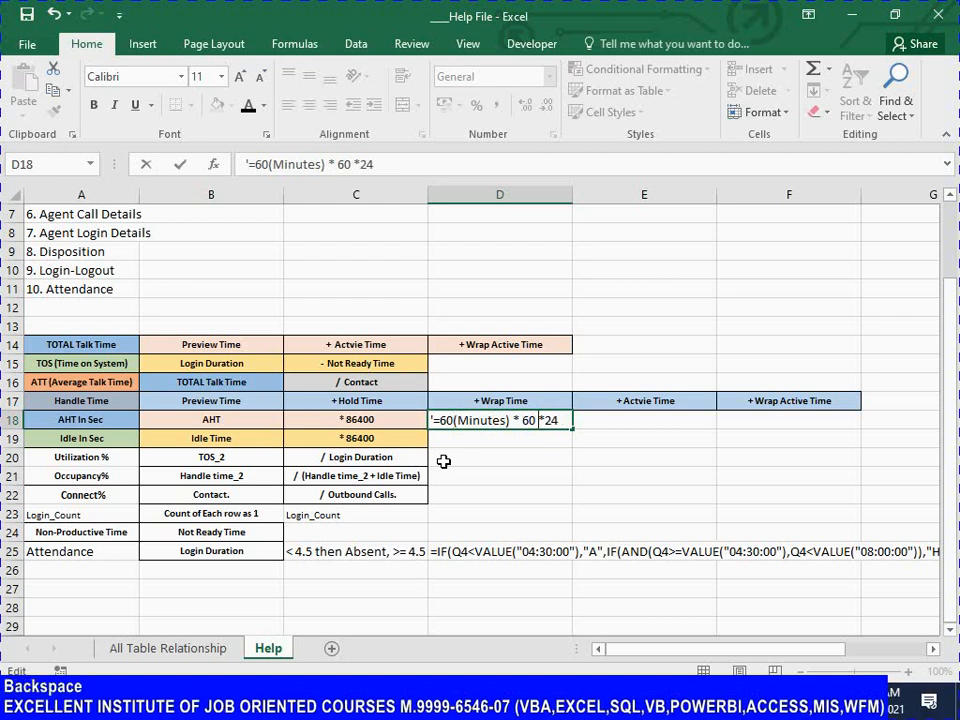
key("shift")
key("Left")
key("Left")
key("Left")
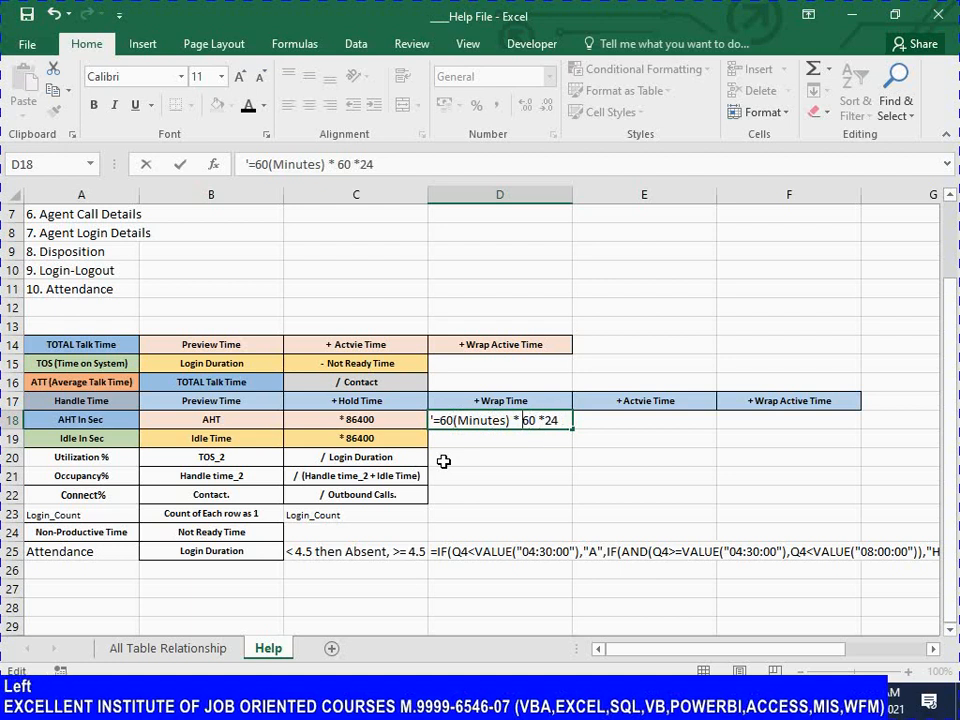
type("(")
key("Right")
key("Right")
key("Right")
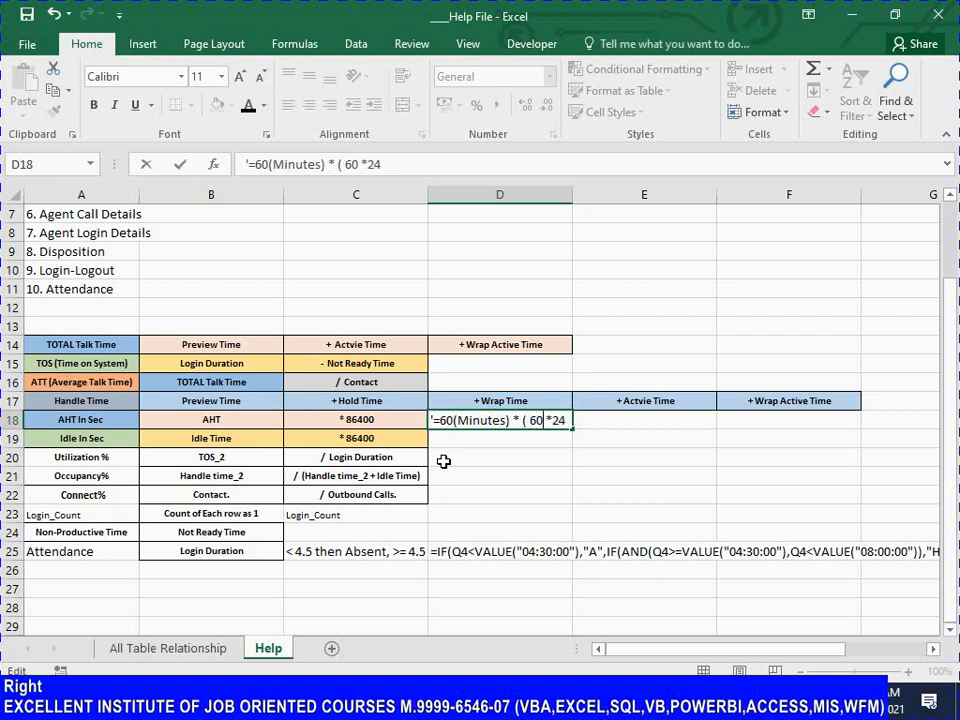
type("Secor ")
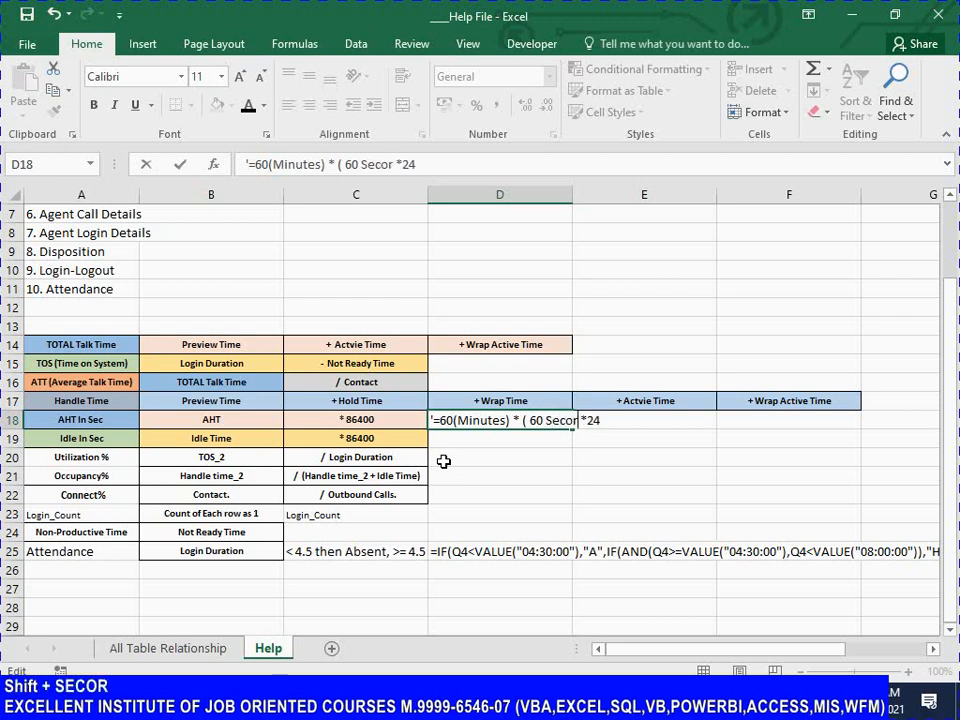
type("n")
key("BackSpace")
key("BackSpace")
type("nmds")
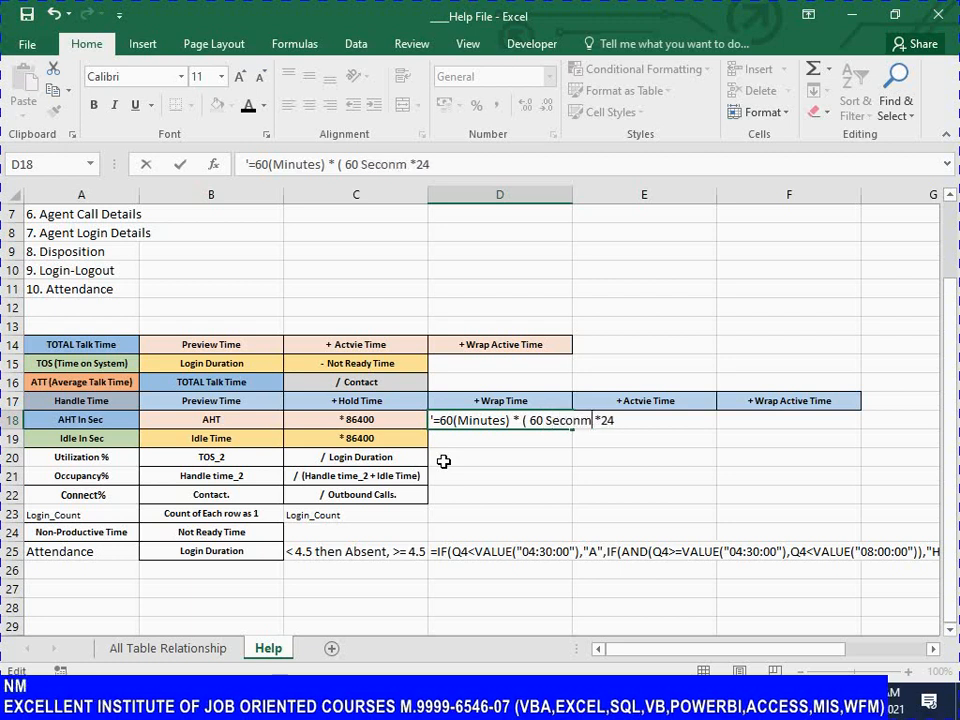
key("BackSpace")
key("BackSpace")
key("BackSpace")
type("ds")
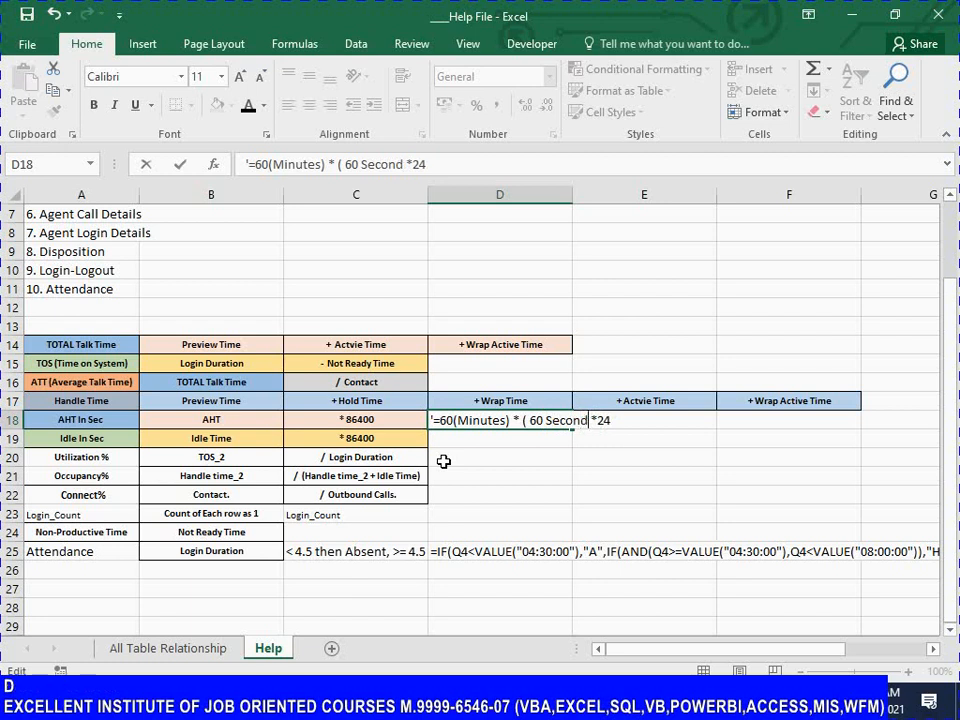
type(")")
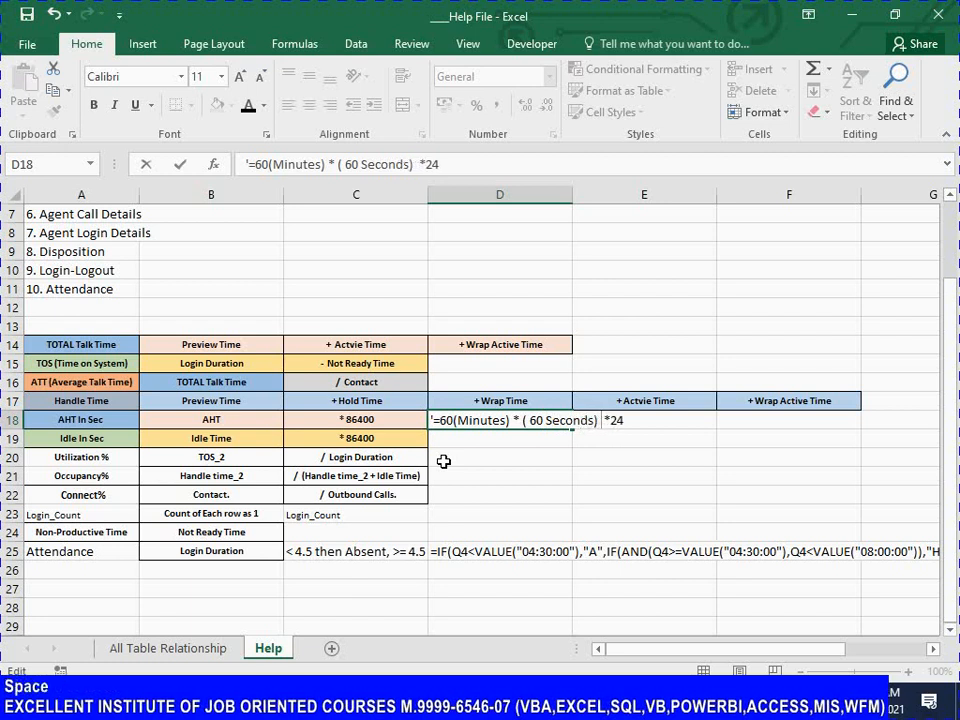
Rewrite the 24 in D18's text as (24 Hours in 1 day), with a space before it
key("Right")
type("(24")
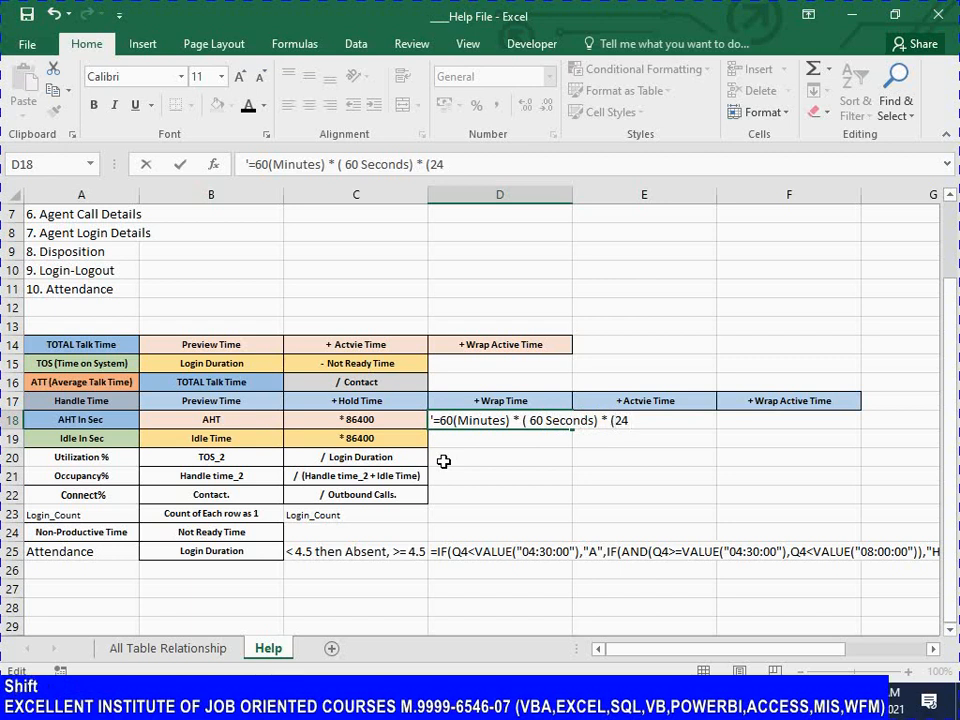
type(" Hours in ")
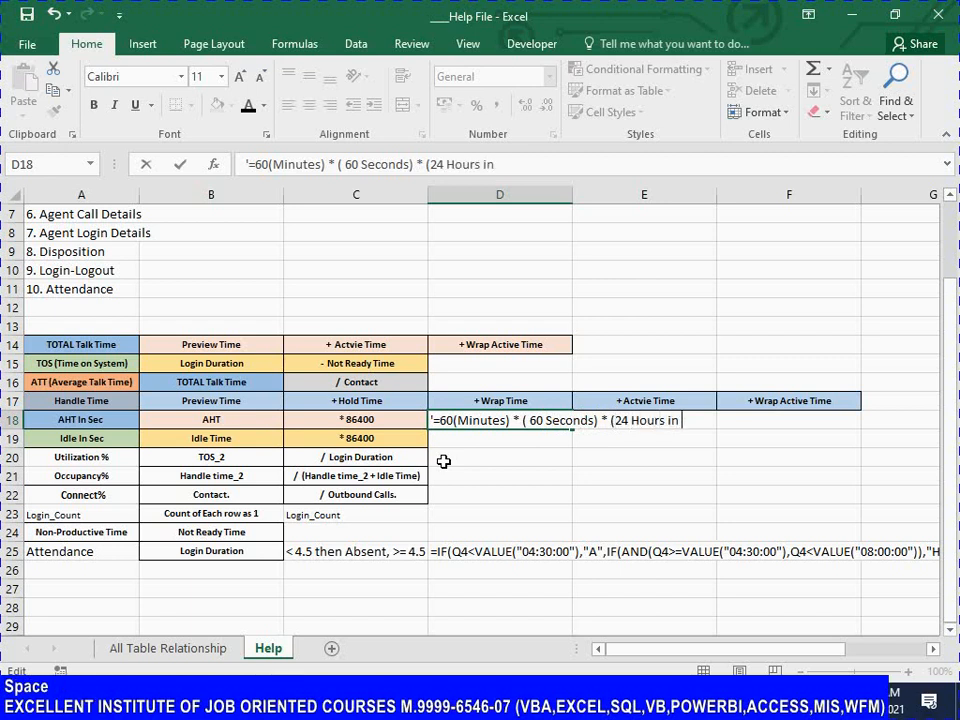
type("1 day")
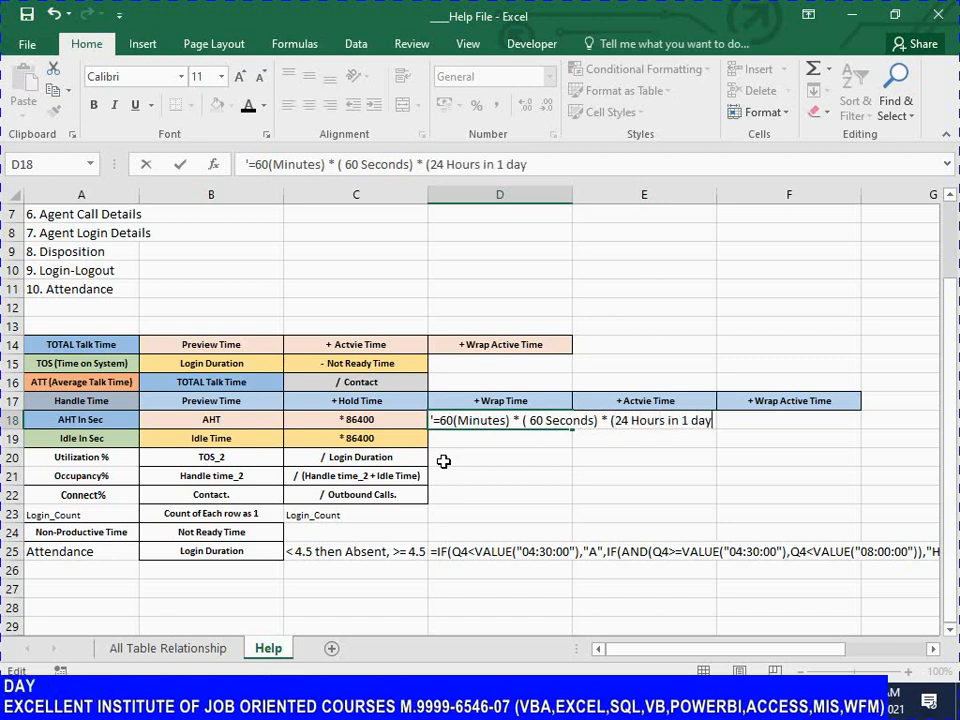
type(")")
Change the start of D18's text to read "= 60 Minutes)" and commit the entry
key("Left")
key("Left")
key("Left")
key("Left")
key("Left")
key("Left")
key("Left")
key("Left")
key("Left")
key("Left")
key("Left")
key("Left")
key("Left")
key("Left")
key("Left")
key("Left")
key("Left")
key("Left")
key("Left")
key("Left")
key("Left")
key("Right")
key("Right")
key("Right")
key("Left")
key("Left")
key("Left")
key("Left")
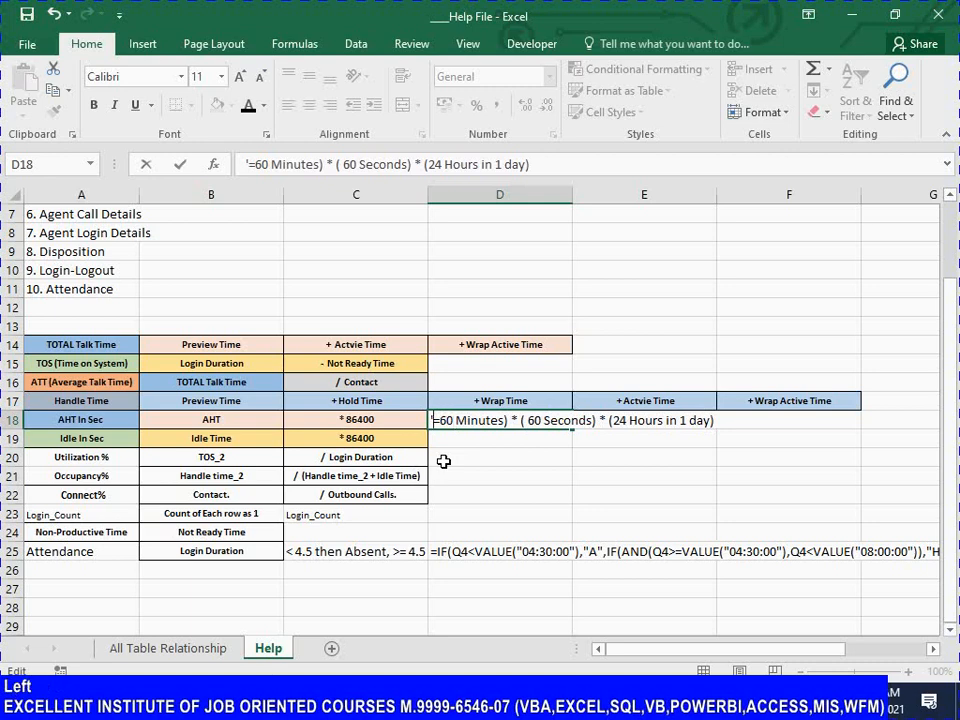
key("Right")
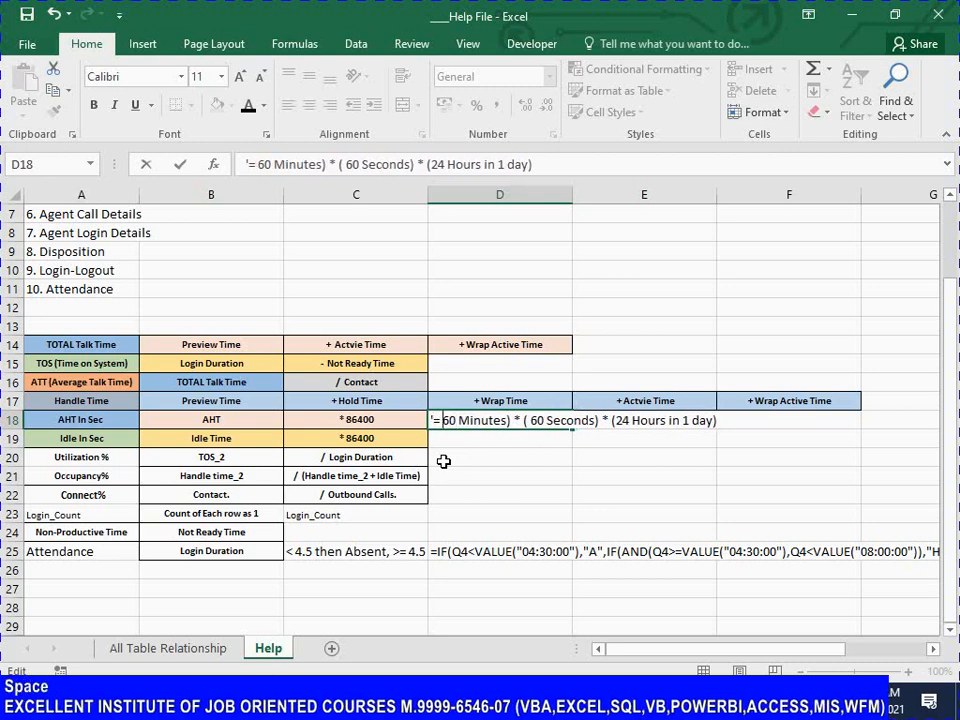
key("Return")
key("Up")
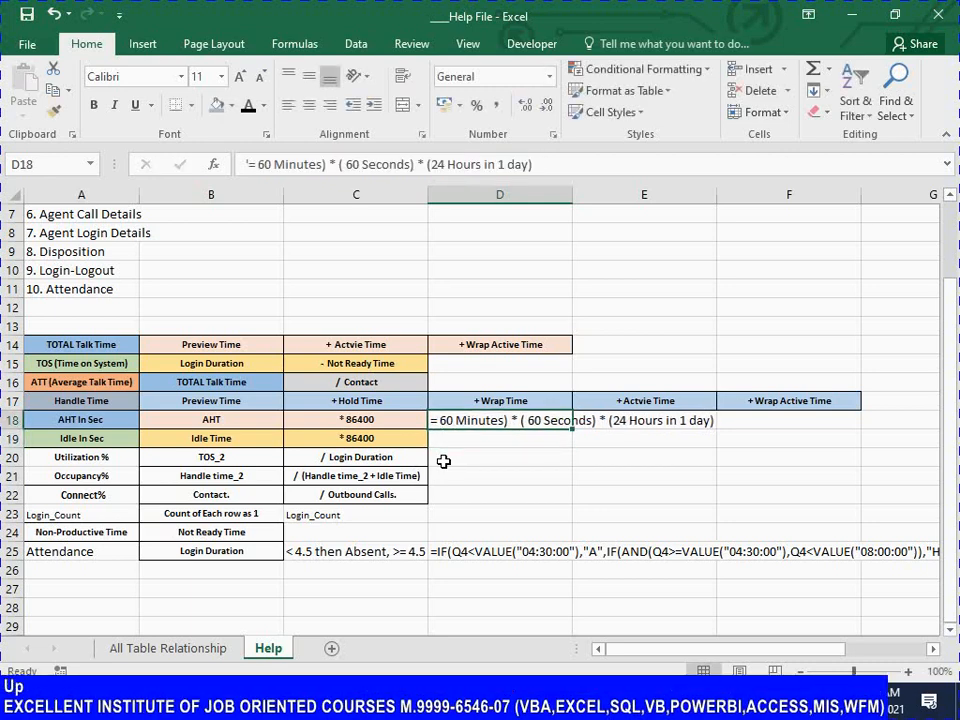
Append "= Total Seconds in 1 Days" to the end of D18's explanation text
key("F2")
key("End")
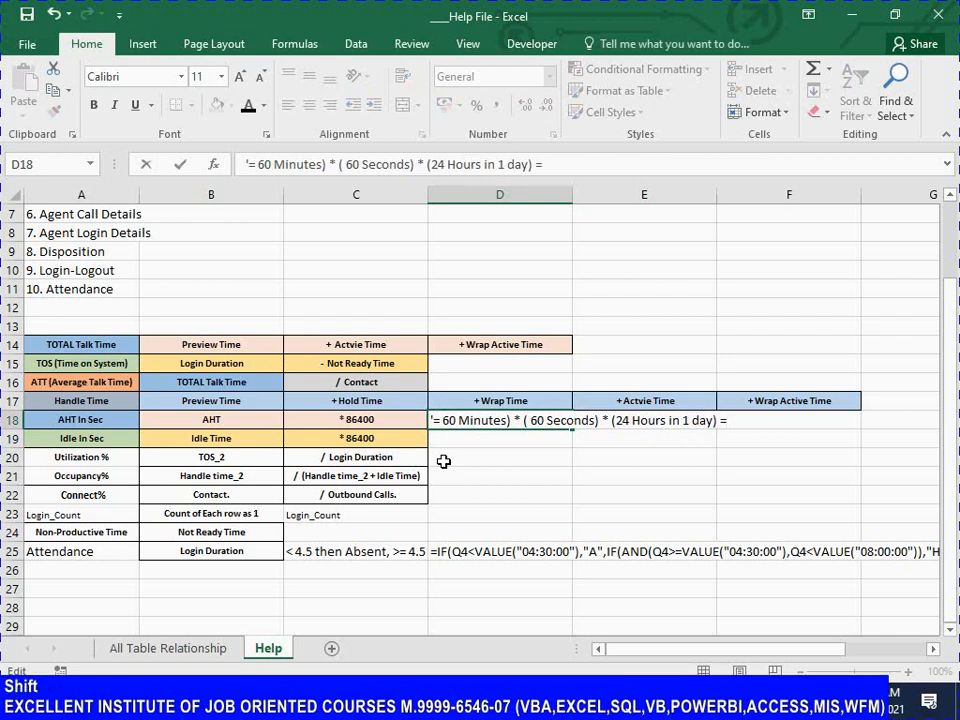
type("Total Second")
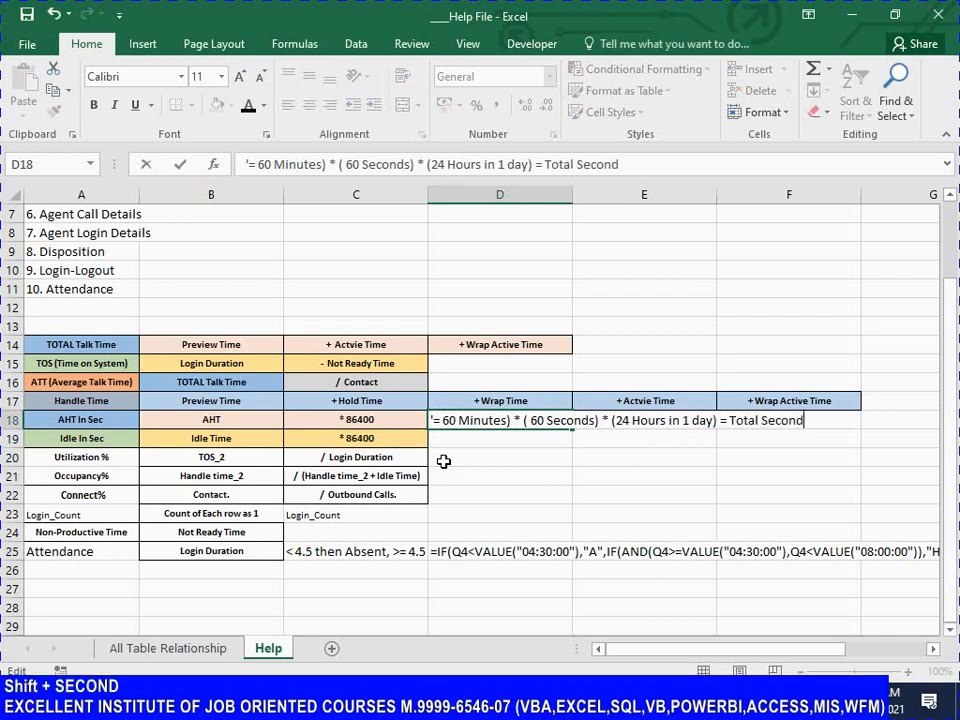
type("s in 1 Days")
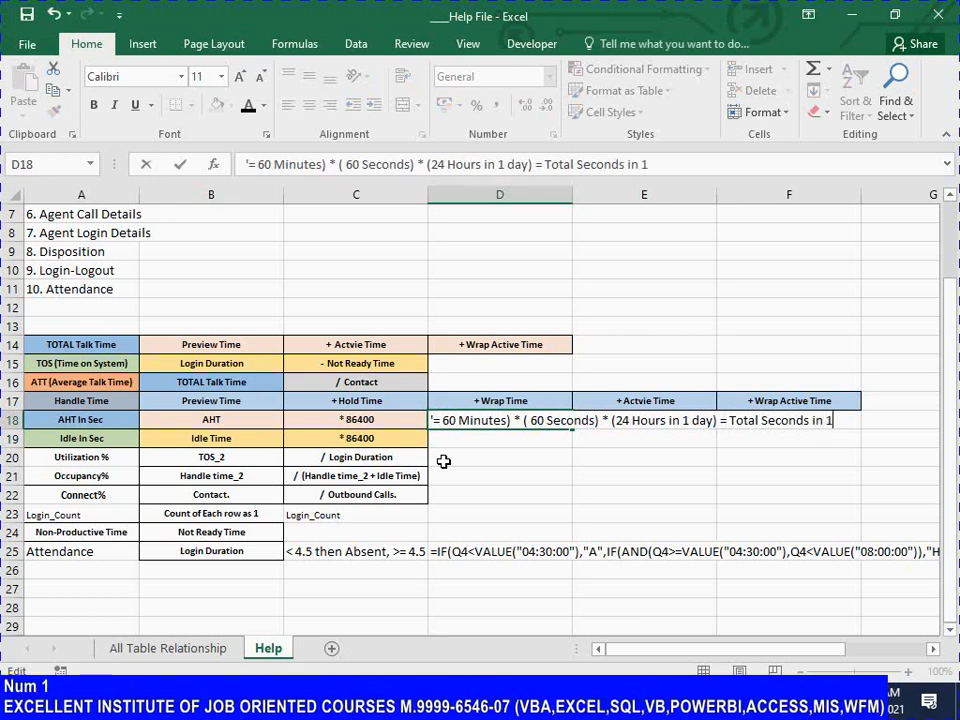
key("Return")
key("Up")
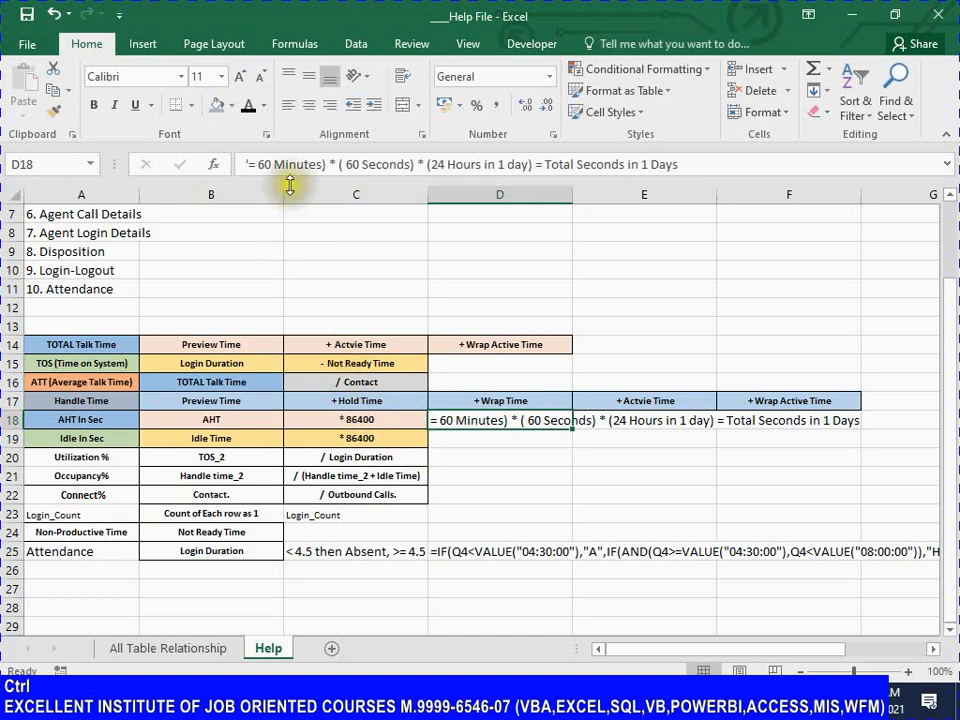
Colour D18's explanation text red and save the workbook
left_click(263, 105)
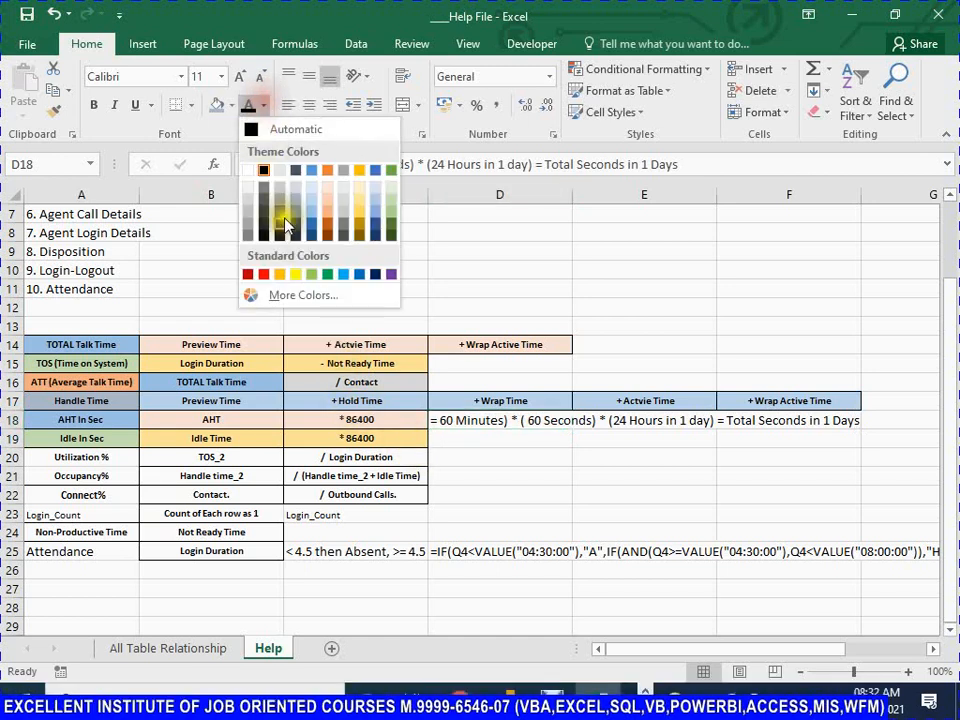
left_click(262, 274)
key("ctrl+Left")
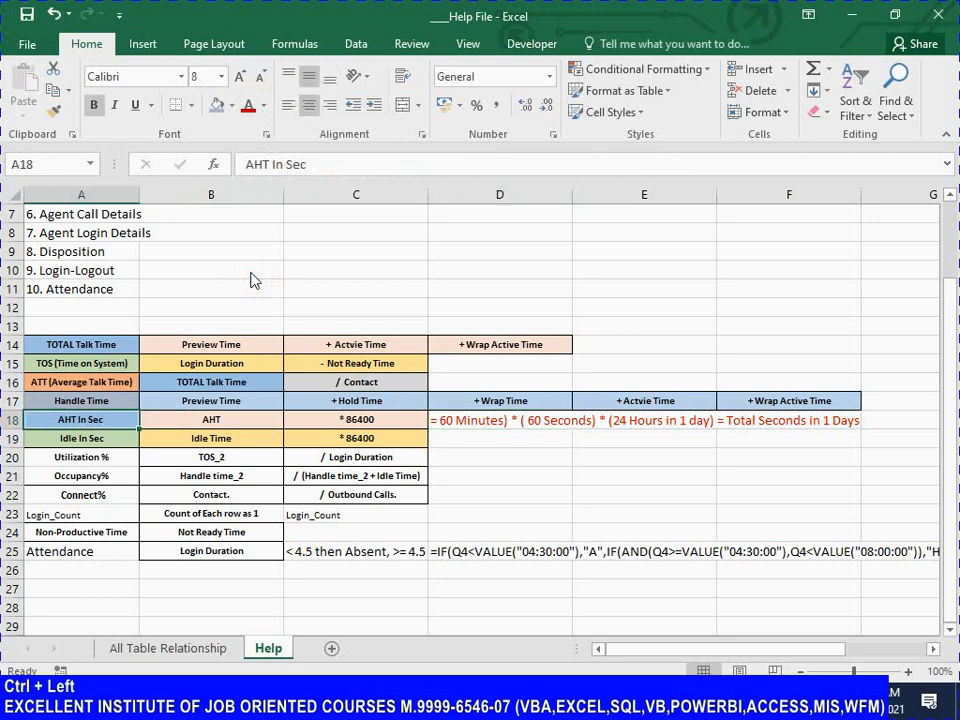
key("ctrl+s")
key("Down")
key("Right")
key("Right")
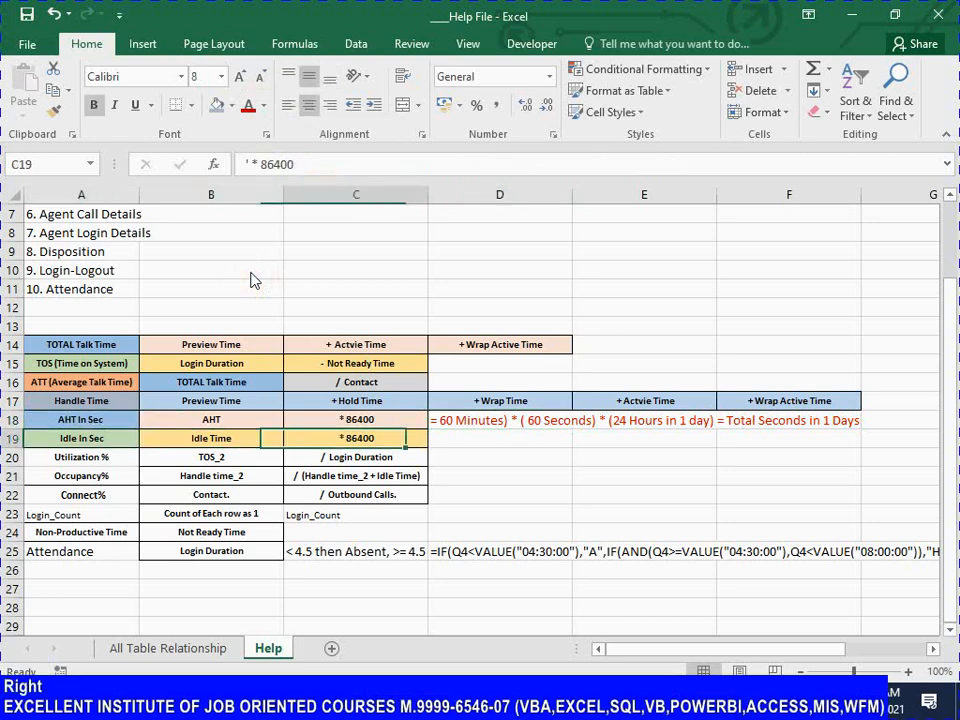
key("Down")
key("Left")
key("Left")
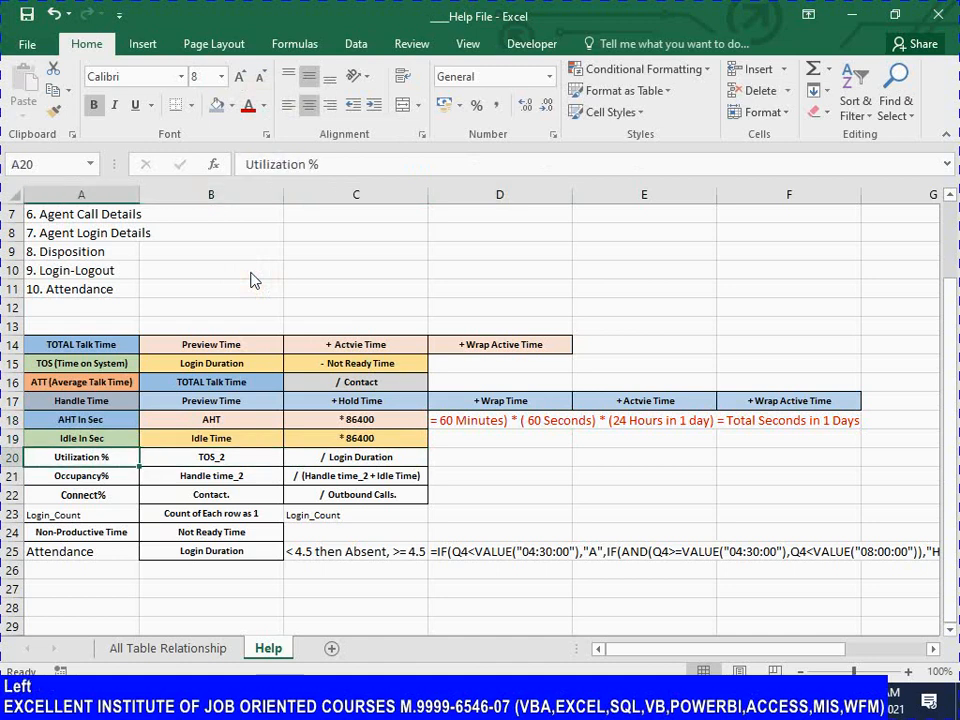
key("ctrl+s")
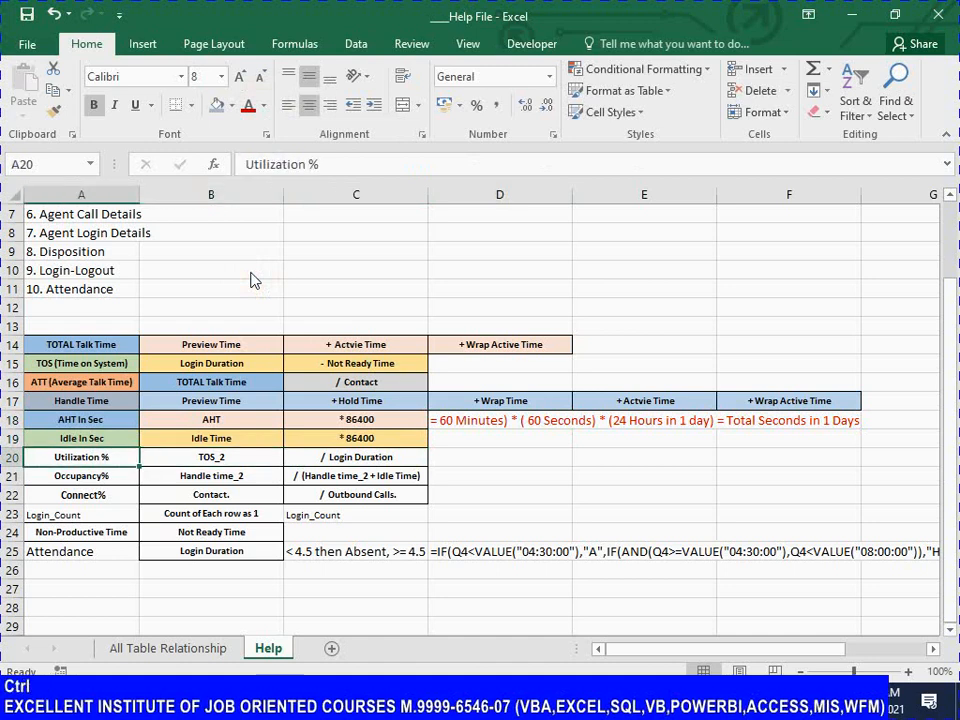
key("ctrl+s")
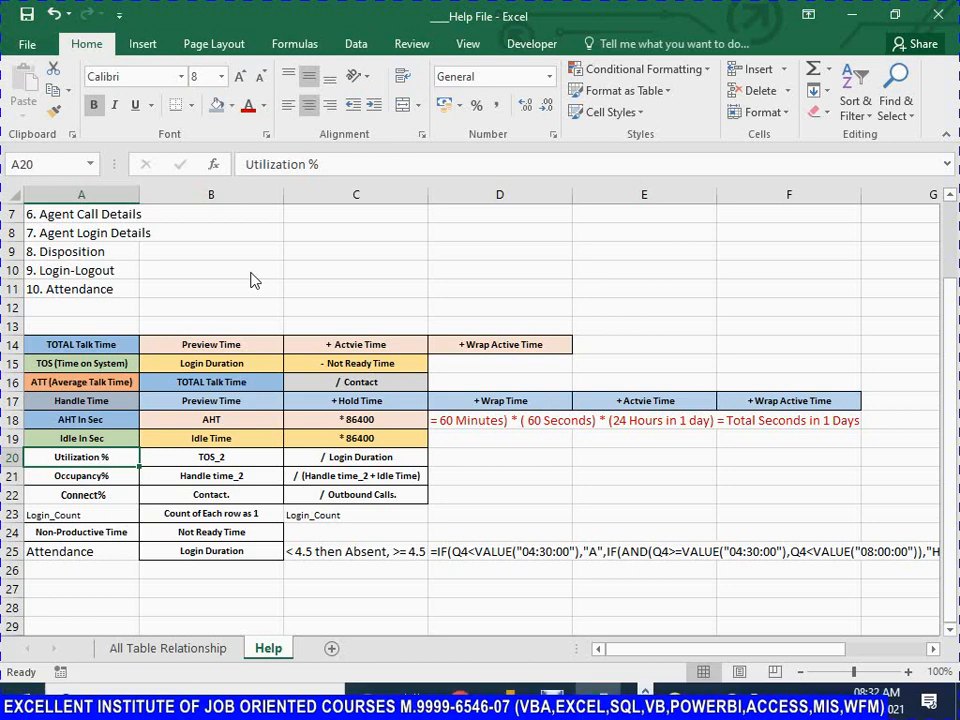
Copy only the formatting of the AHT In Sec row, A18:C18, onto the Utilization % row, A20:C20
key("Up")
key("Up")
key("shift+Right")
key("shift+Right")
key("ctrl+c")
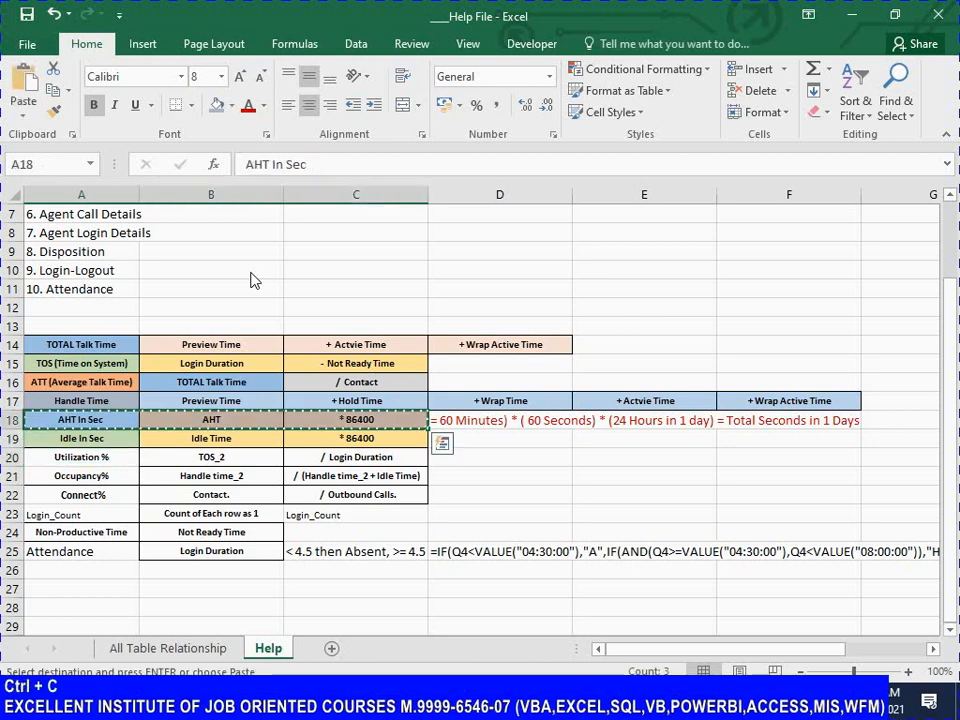
key("Down")
key("Down")
key("shift+Right")
key("shift+Right")
key("shift+Right")
key("shift+Left")
key("alt")
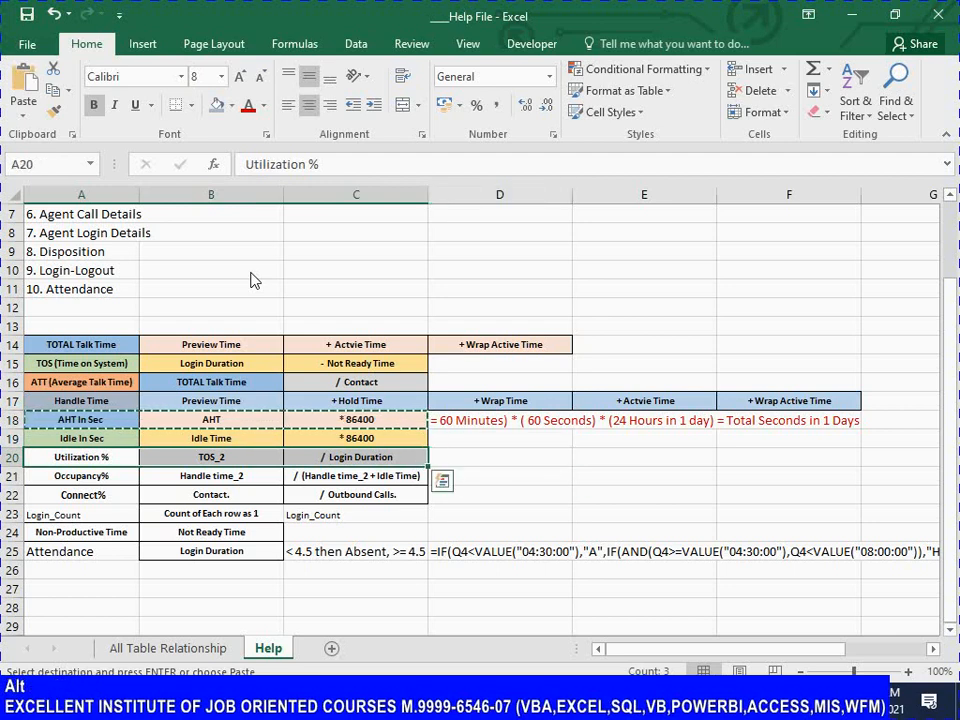
key("e")
key("s")
key("t")
key("Return")
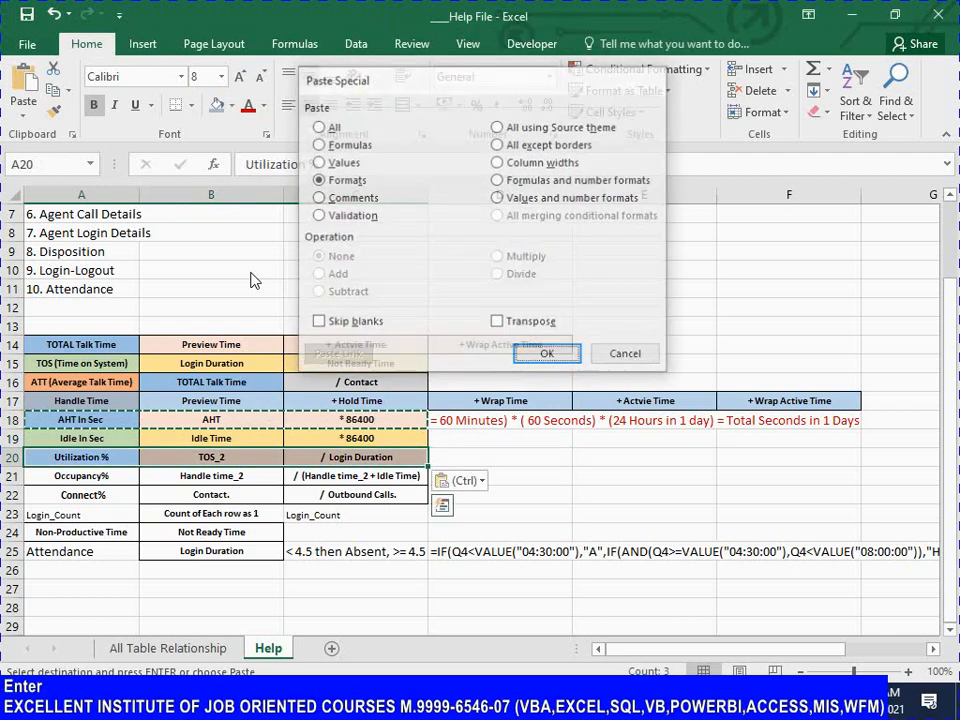
key("Escape")
Shorten the text in B20 to TOS
key("Left")
key("Right")
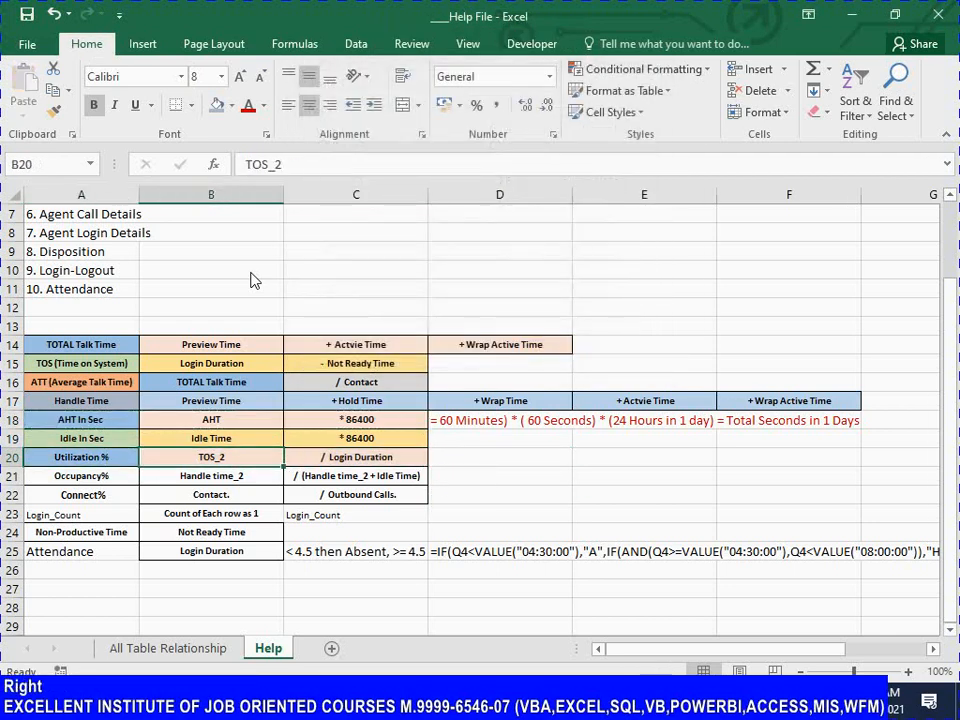
key("F2")
key("BackSpace")
key("BackSpace")
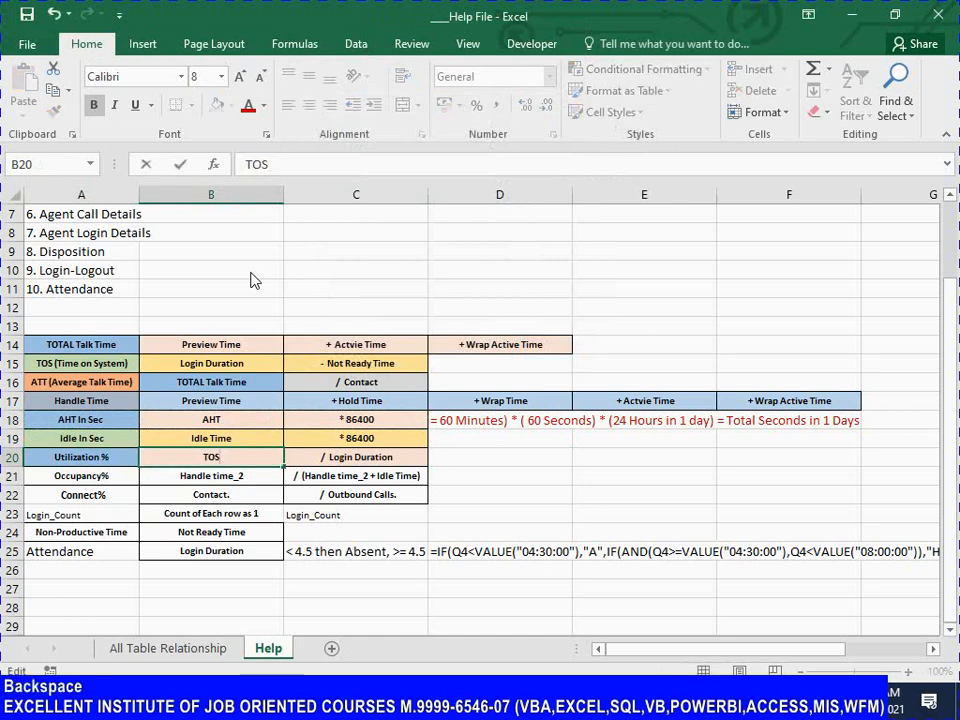
key("Tab")
Copy the TOS (Time on System) cell A15 with its formatting into B20 and save the workbook
key("Left")
key("Left")
key("Up")
key("Up")
key("Up")
key("Up")
key("Up")
key("Up")
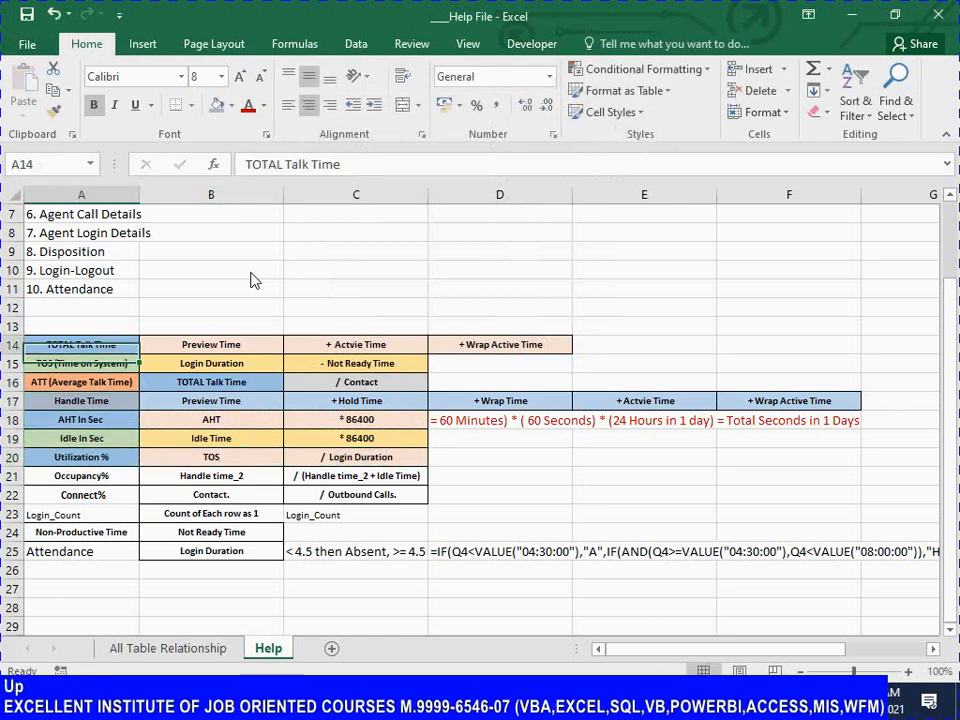
key("Down")
key("ctrl+c")
key("Down")
key("Down")
key("Down")
key("Down")
key("Down")
key("Down")
key("Right")
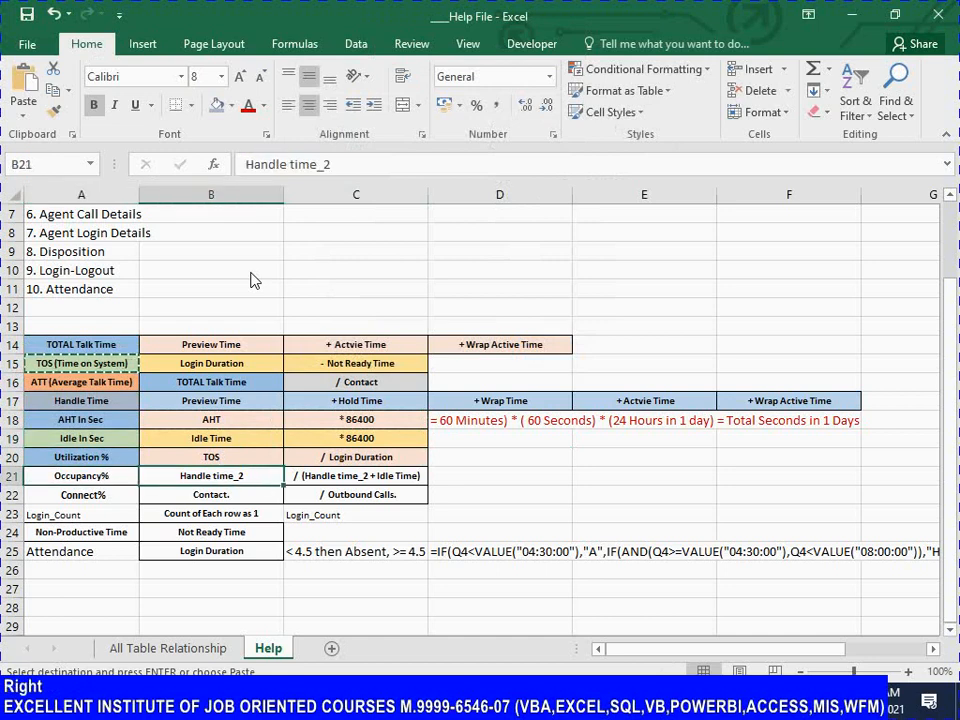
key("Up")
key("ctrl+v")
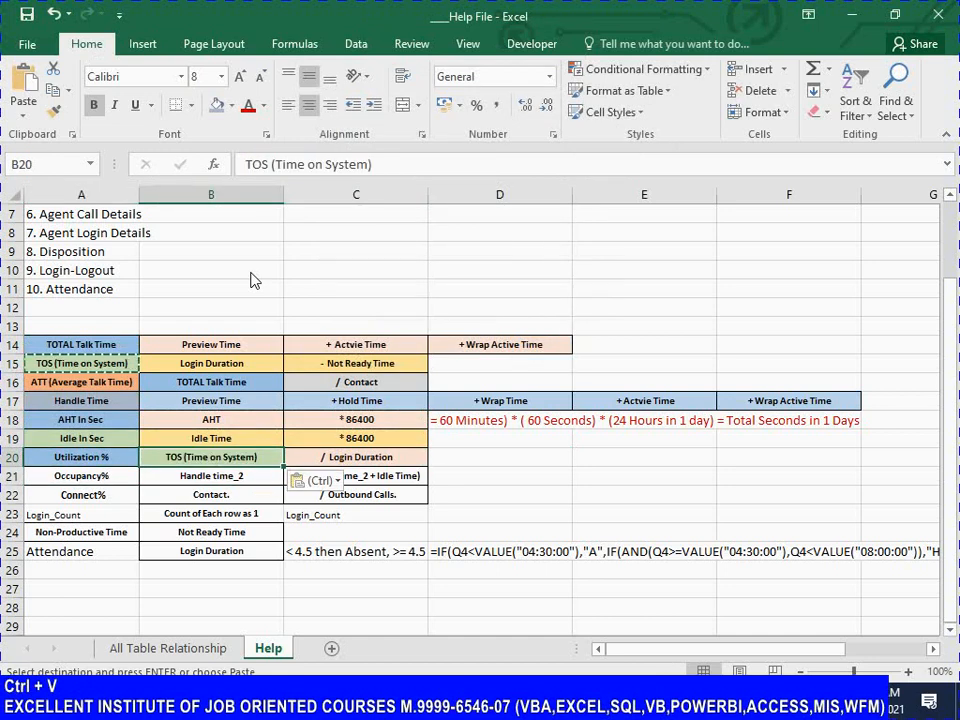
key("Right")
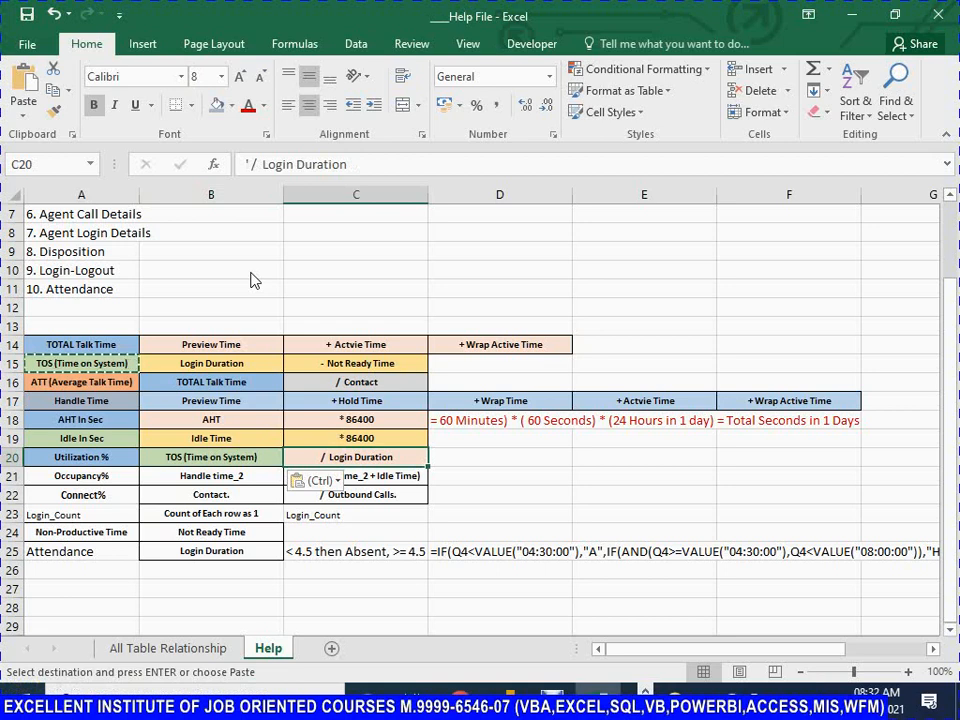
key("Escape")
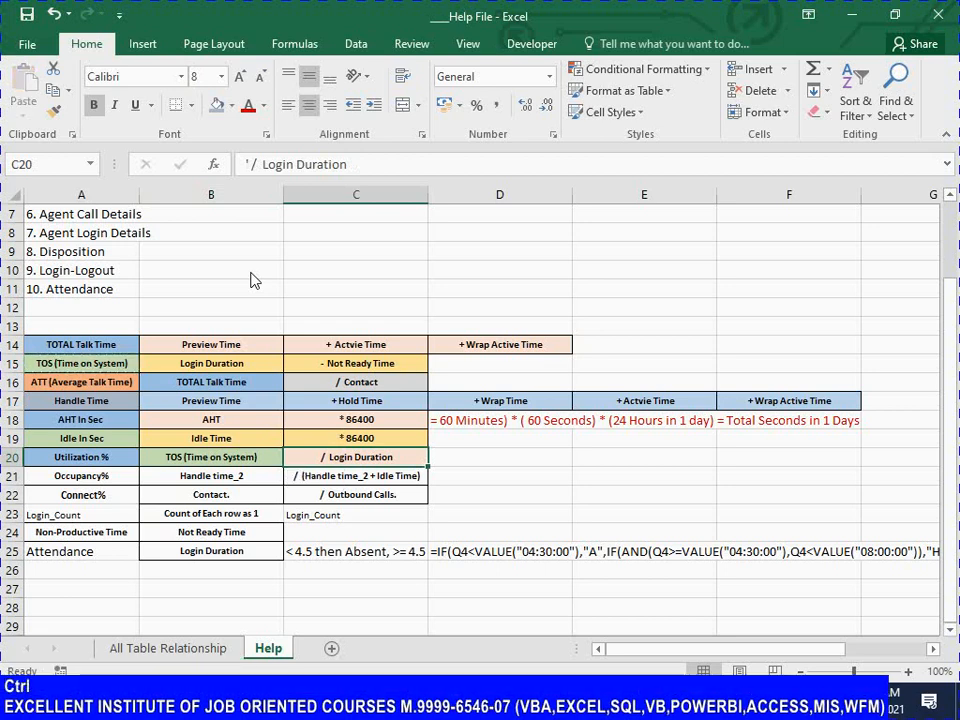
key("ctrl+s")
Enter "* 100" in D20 to complete the Utilization % calculation
key("Left")
key("shift+Right")
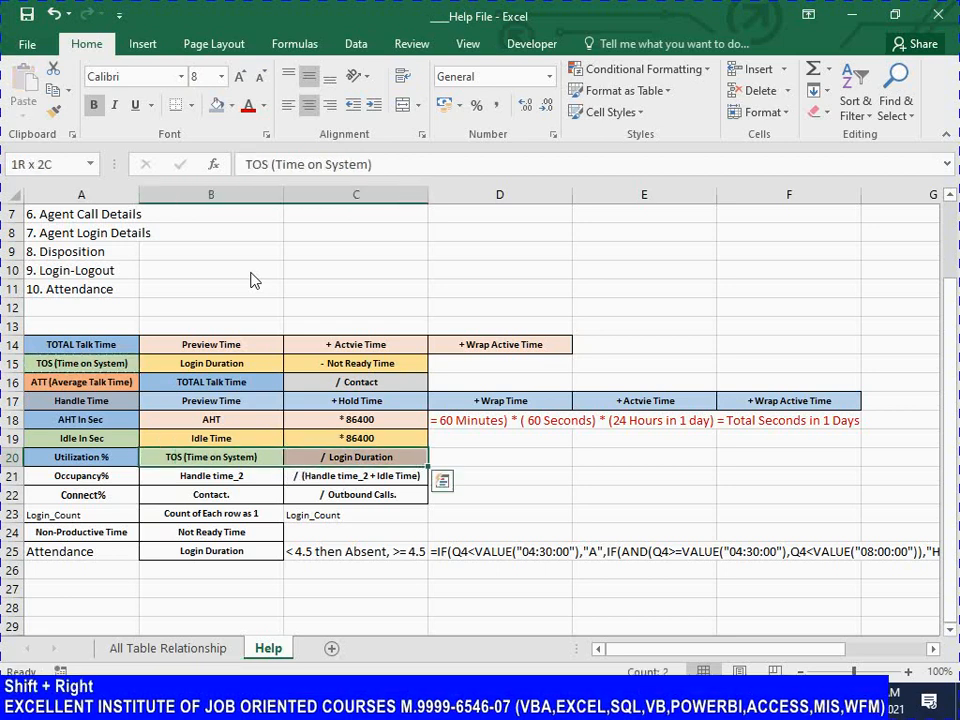
key("Right")
key("Right")
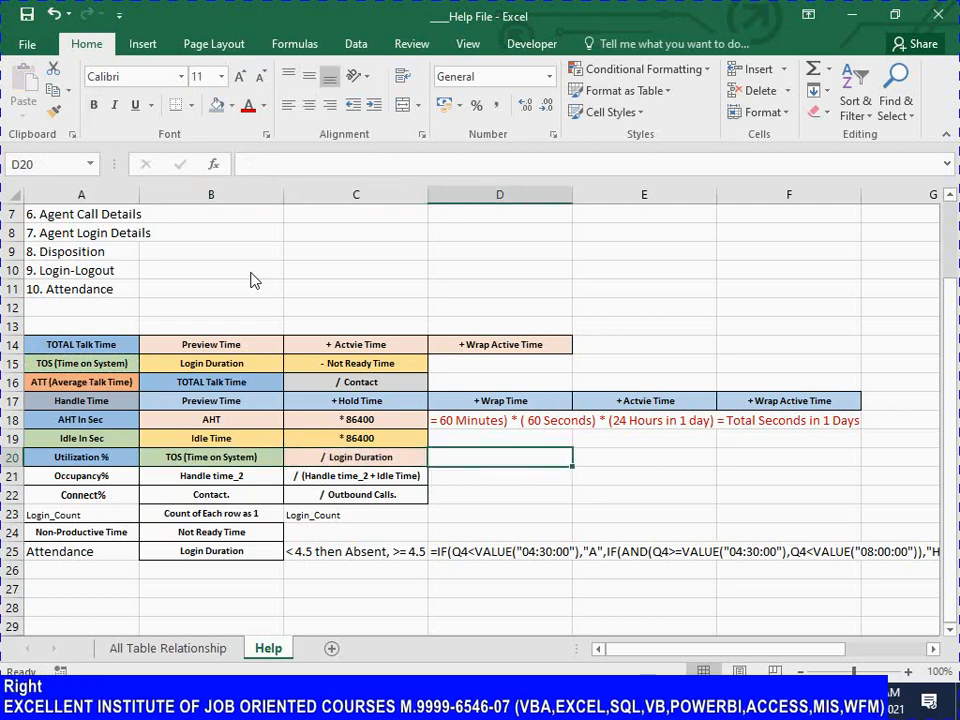
type("* 10")
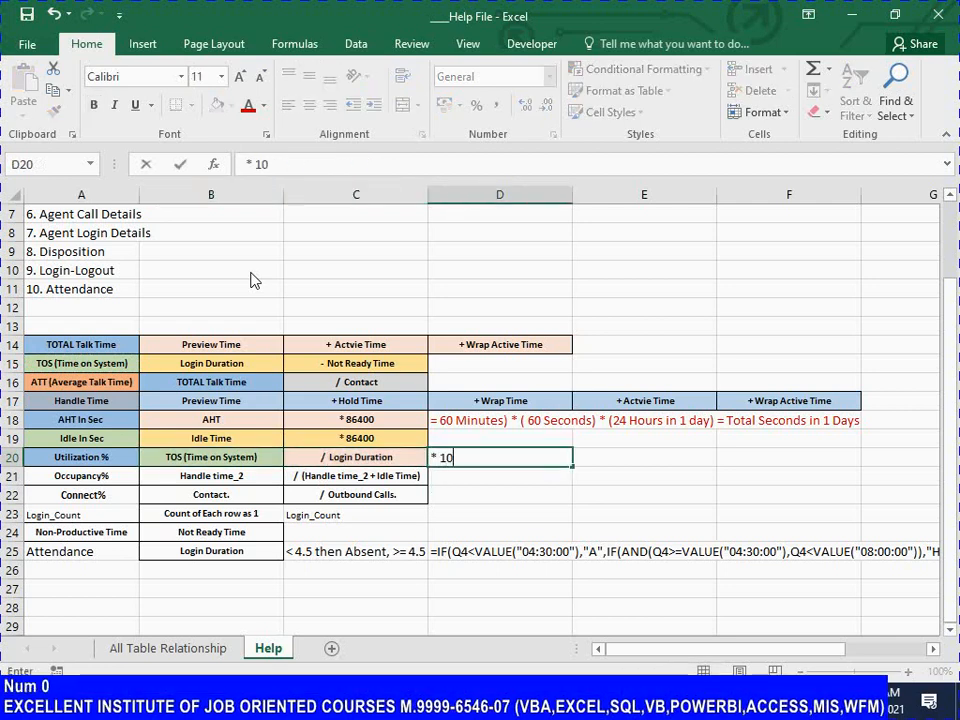
type("0")
key("Tab")
key("Left")
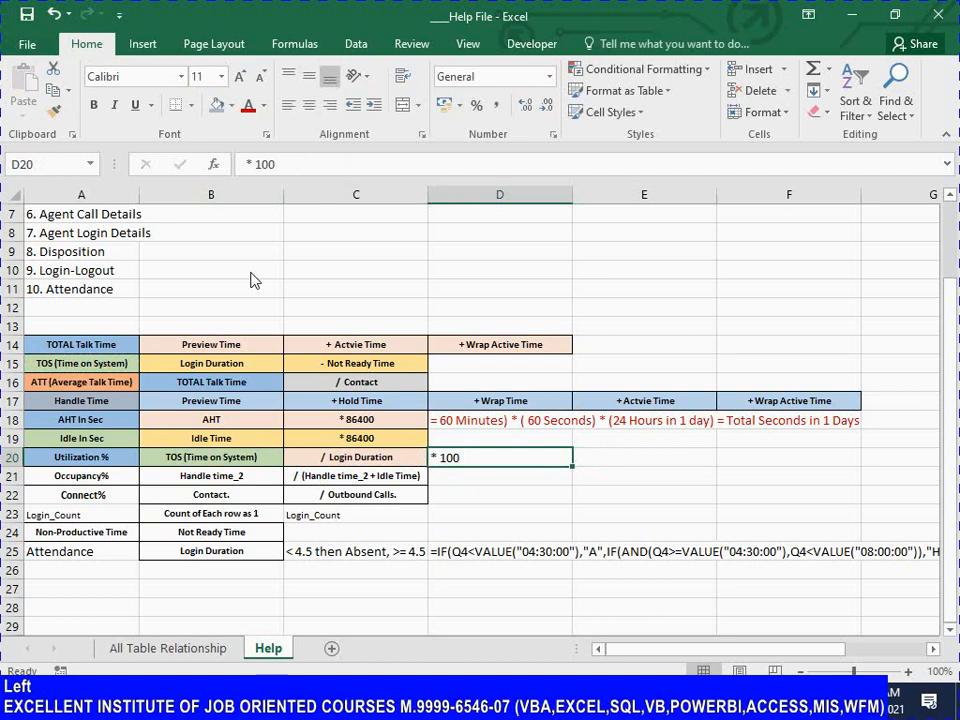
Copy only the formatting of the Login Duration cell C20 onto D20
key("Left")
key("Left")
key("shift+Right")
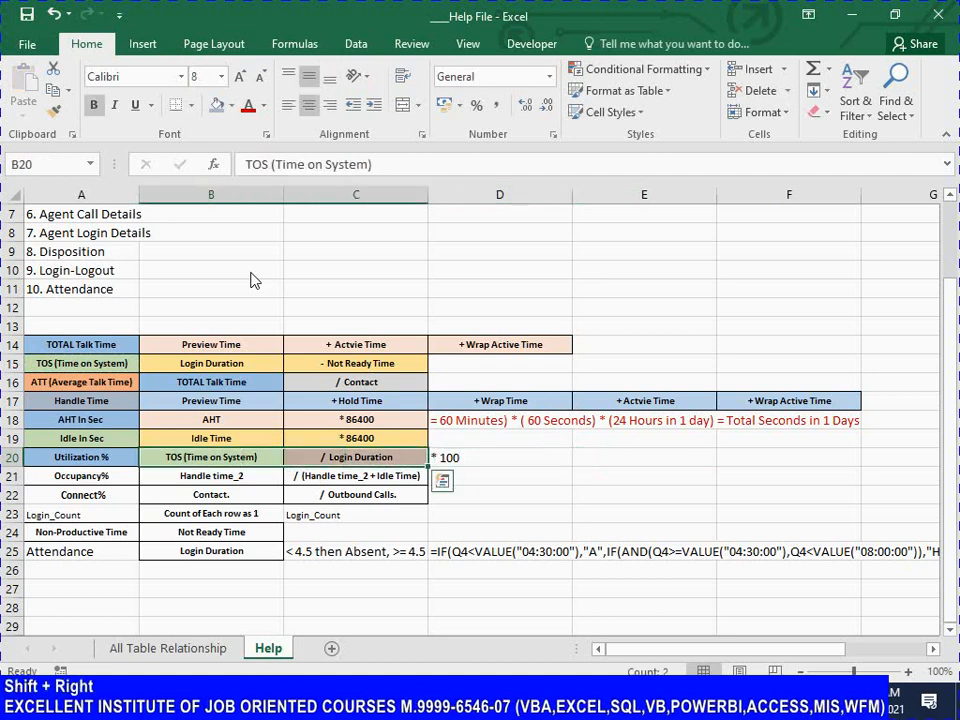
key("Right")
key("Right")
key("Left")
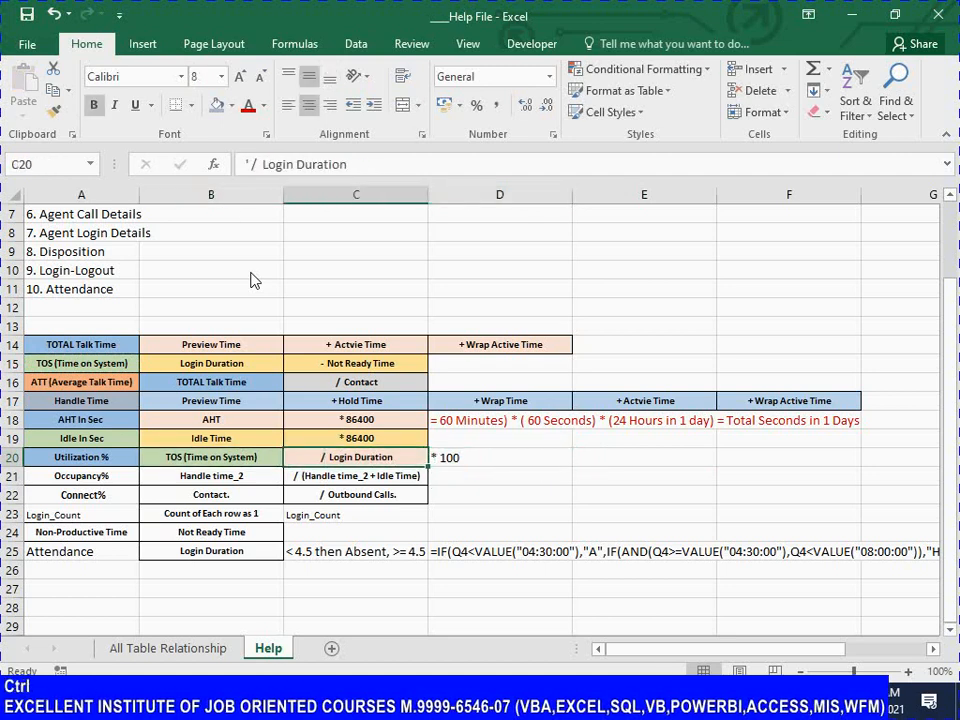
key("ctrl+c")
key("Right")
key("alt")
key("e")
key("s")
key("t")
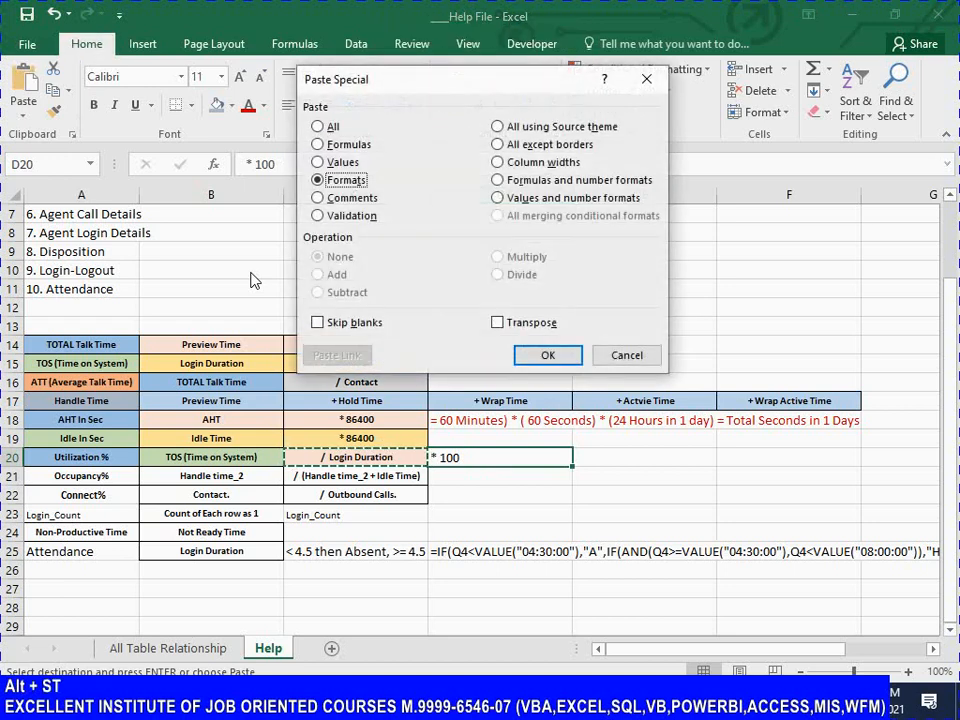
key("Return")
key("Escape")
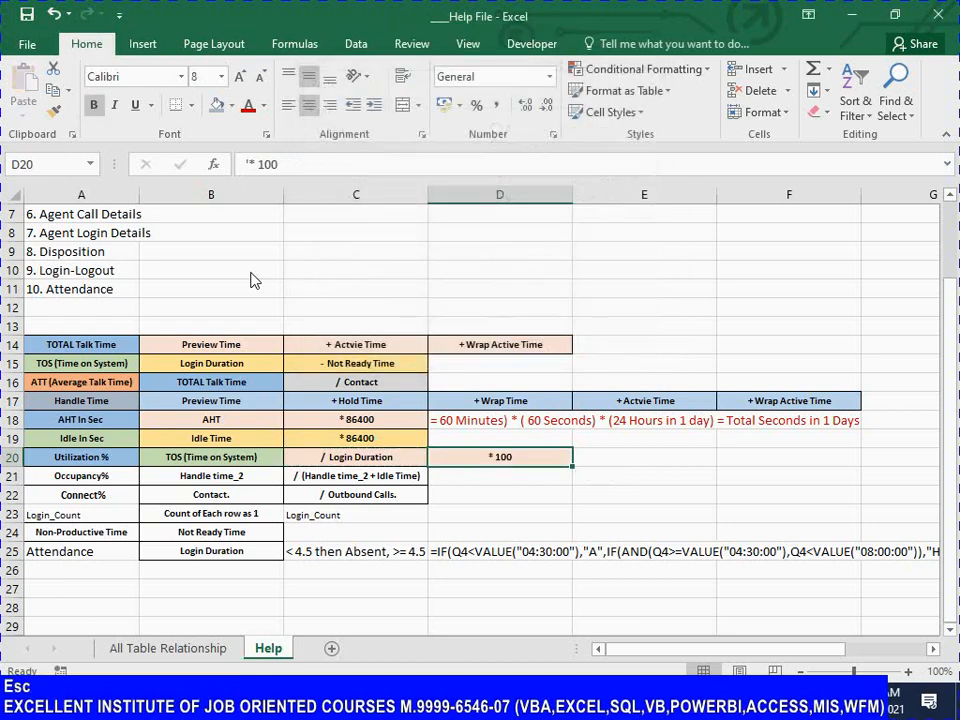
Check the Utilization % calculation across B20:D20 and save the workbook
key("Left")
key("Left")
key("Left")
key("Right")
key("shift+Right")
key("shift+Right")
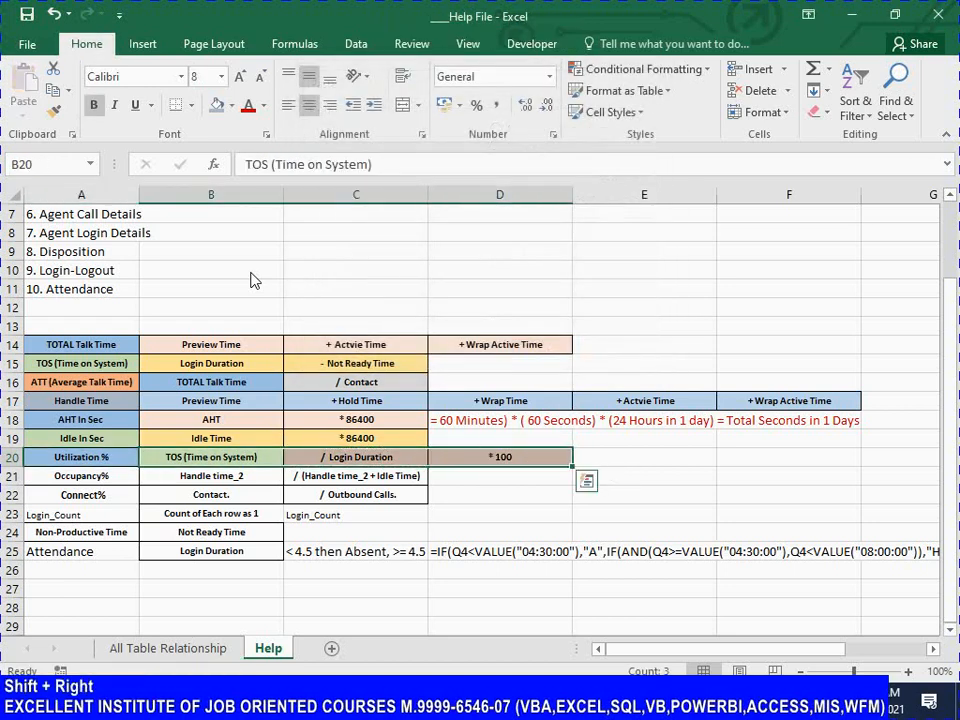
key("ctrl+Left")
key("ctrl+s")
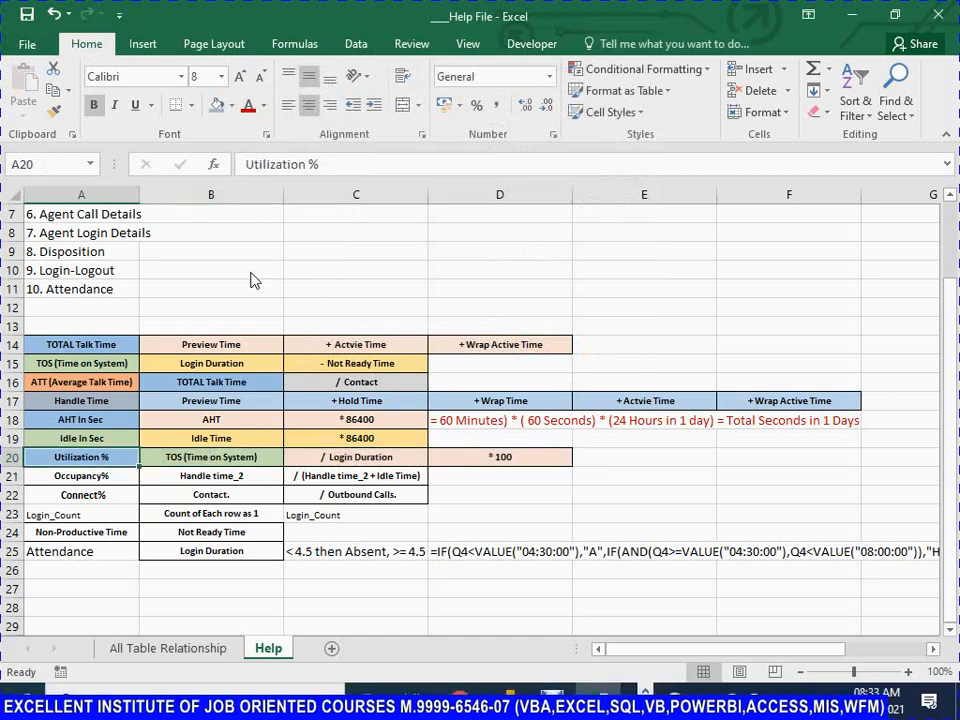
Add a space before the percent sign in A21 so it reads "Occupancy %", and save the workbook
key("Down")
key("F2")
key("Left")
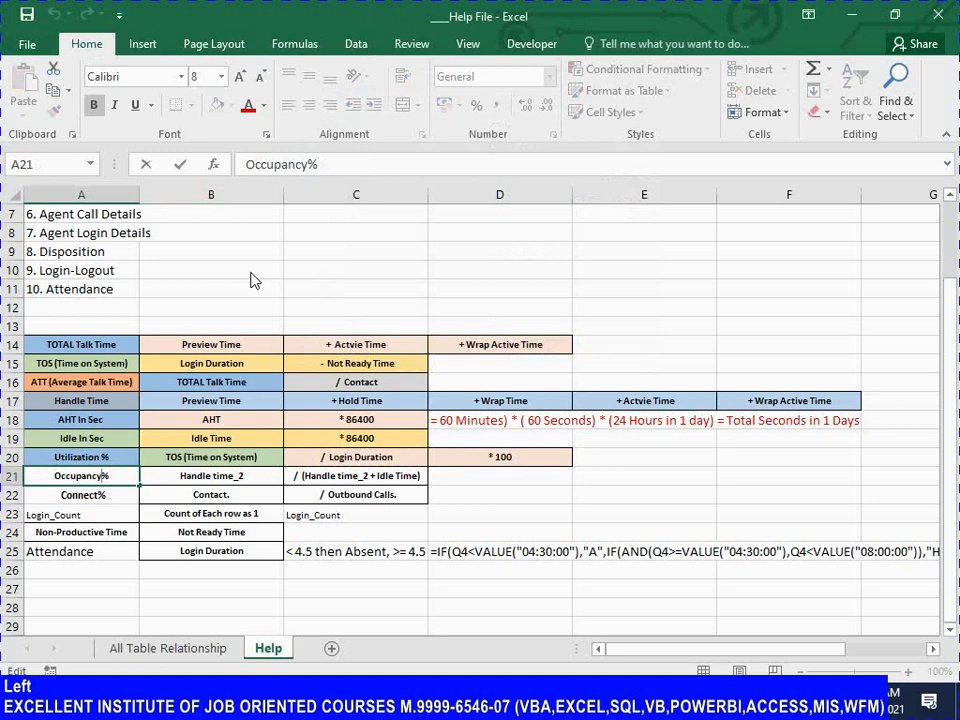
key("Return")
key("Up")
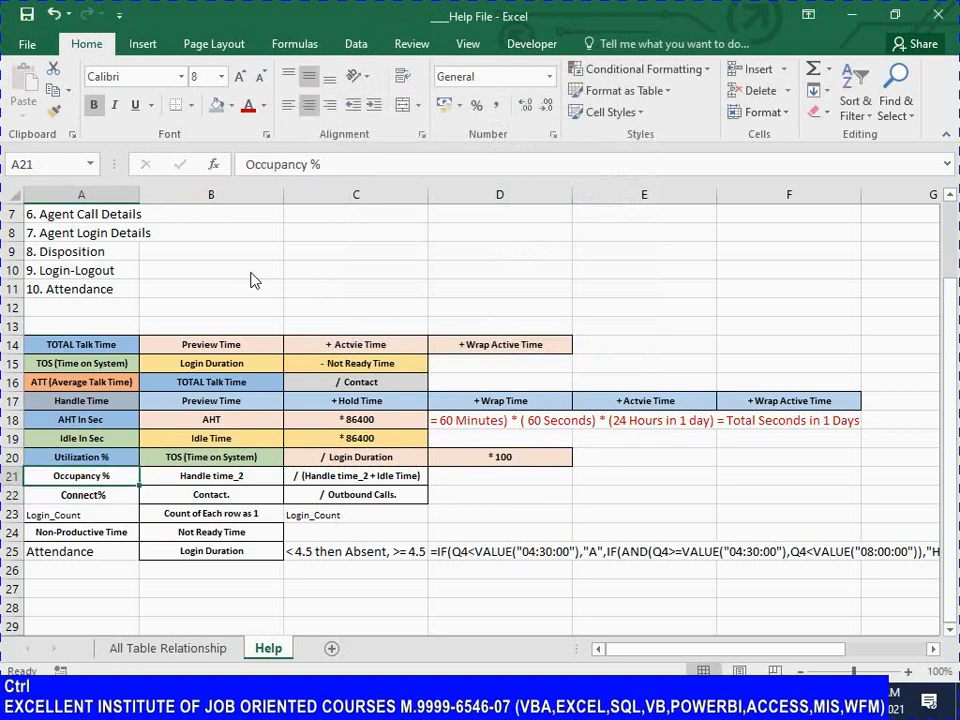
key("ctrl+s")
Copy the Handle Time label cell A17, including its formatting, into B21 of the Occupancy % row
key("Right")
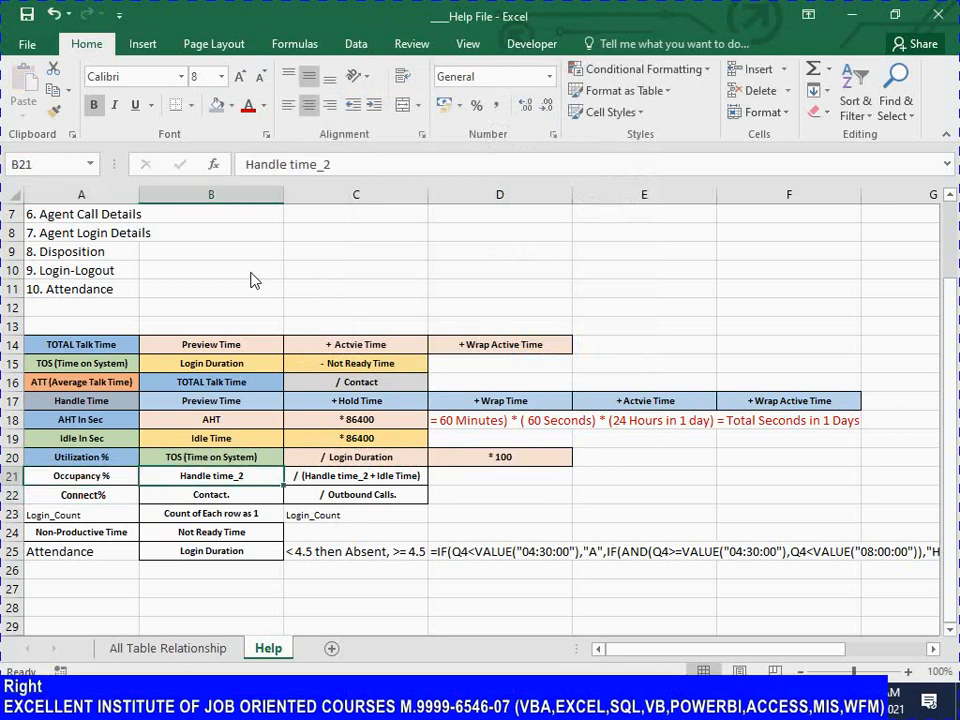
key("Left")
key("Up")
key("Up")
key("Up")
key("Up")
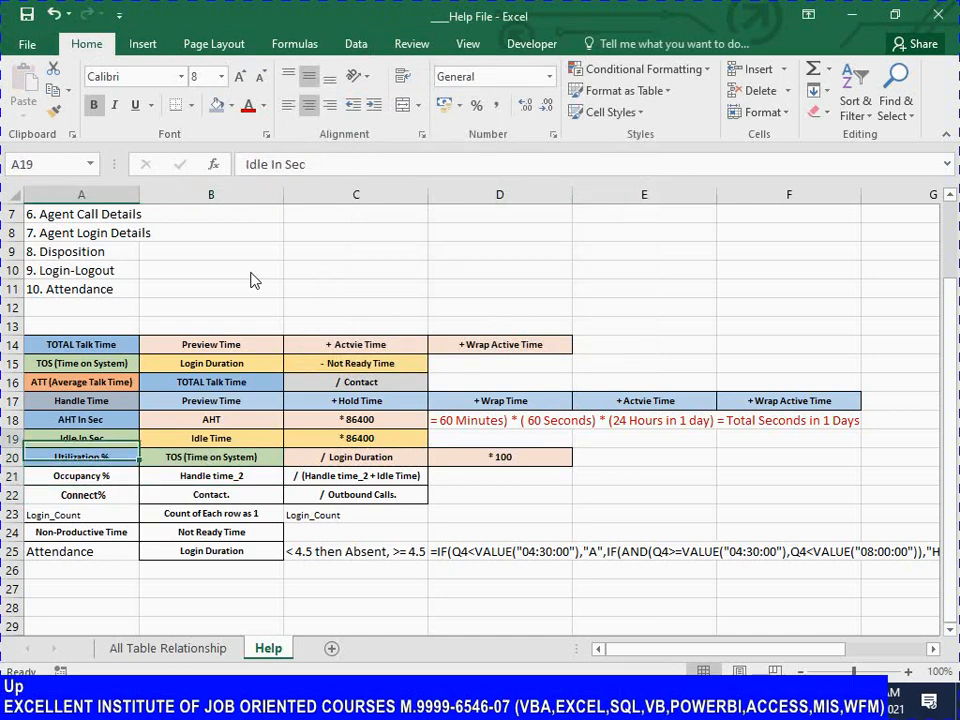
key("ctrl+c")
key("Down")
key("Down")
key("Down")
key("Down")
key("Right")
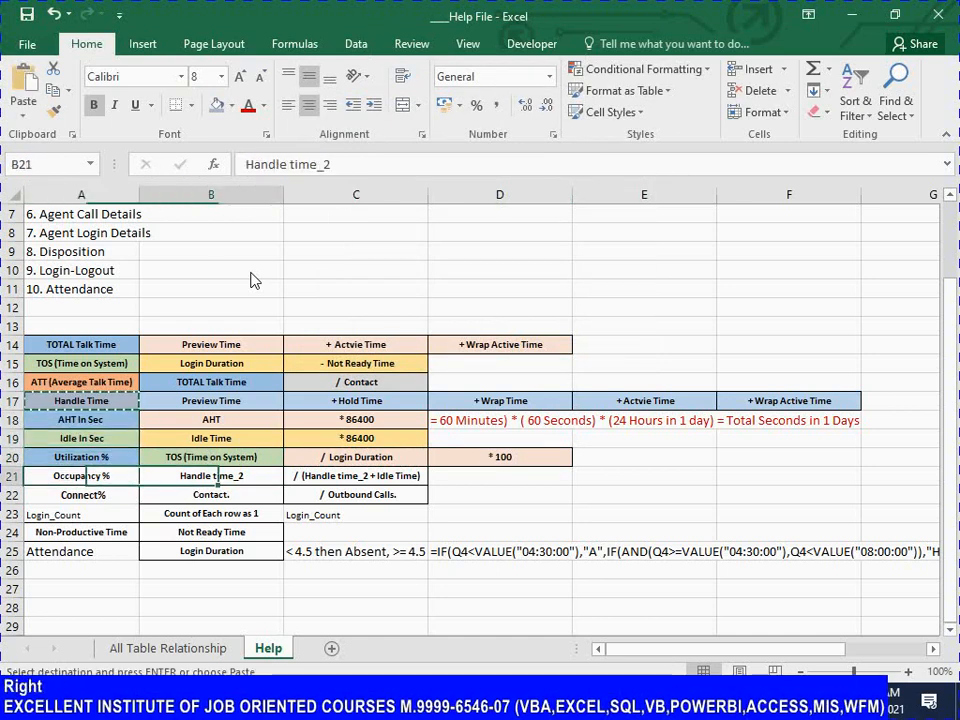
key("ctrl+v")
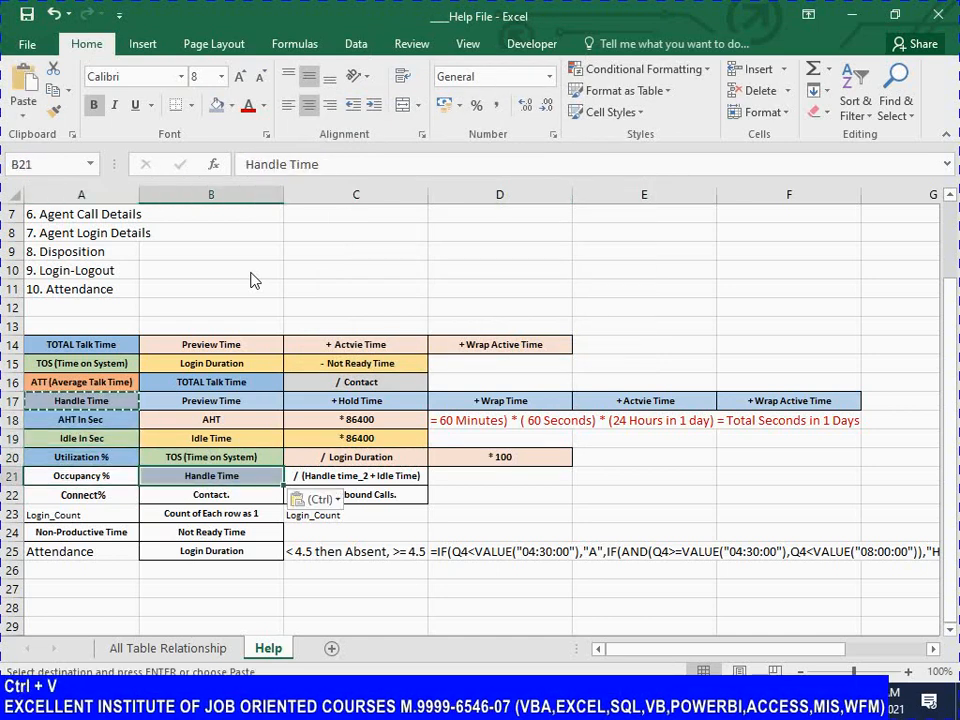
Remove "_2" from C21 so it reads "/ (Handle time + Idle Time)"
key("Right")
key("F2")
key("Left")
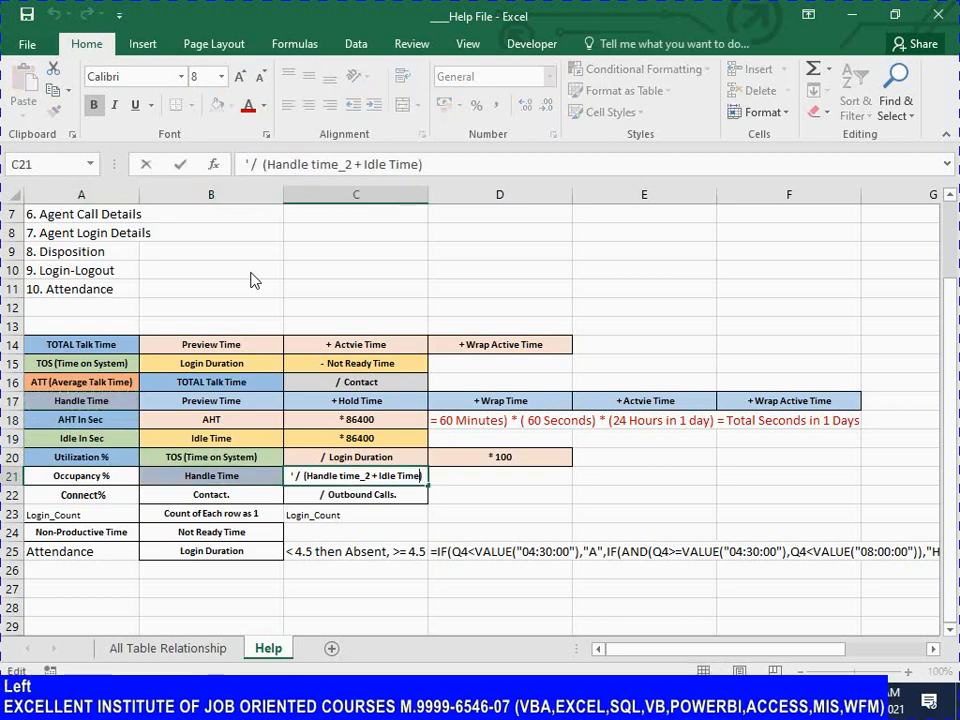
key("Delete")
key("Delete")
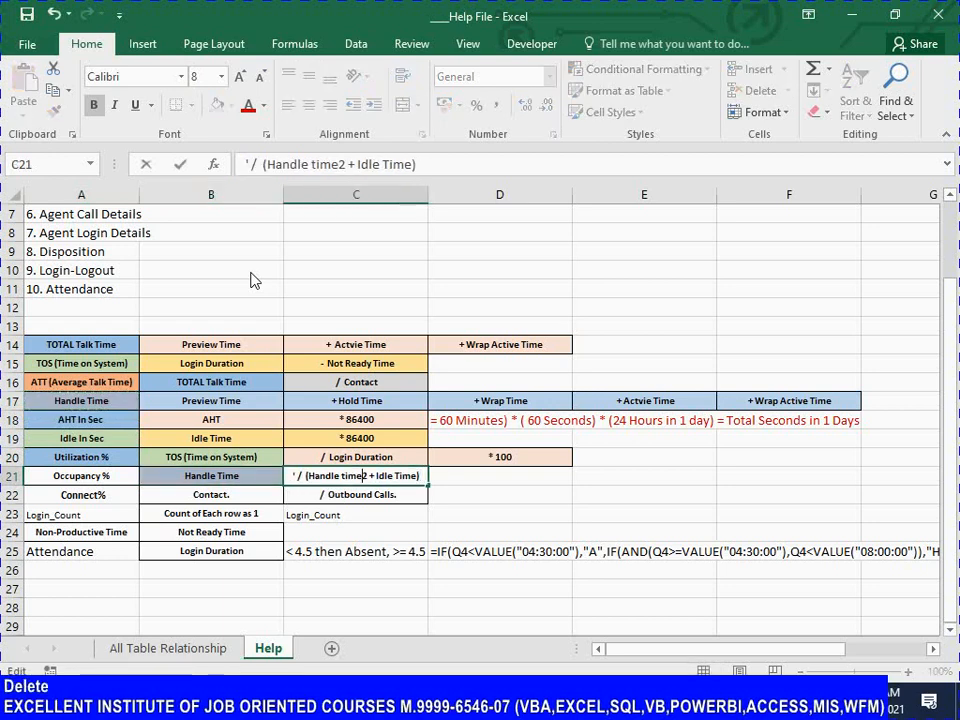
key("ctrl+Return")
Fill the "* 100" cell from D20 down into D21 to complete the Occupancy % calculation
key("Left")
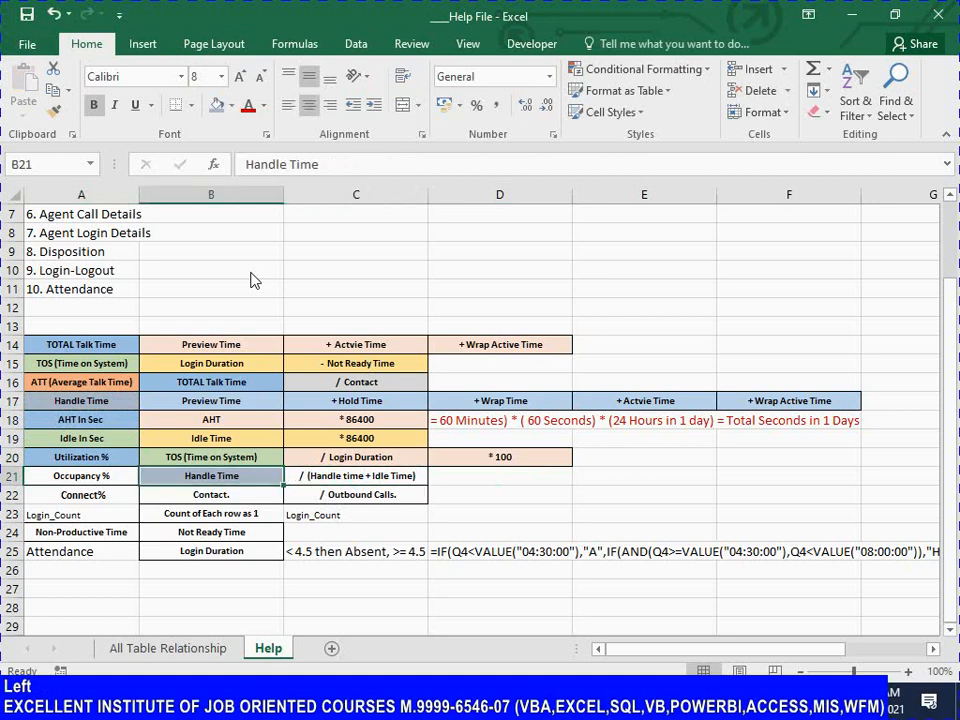
key("Right")
key("Right")
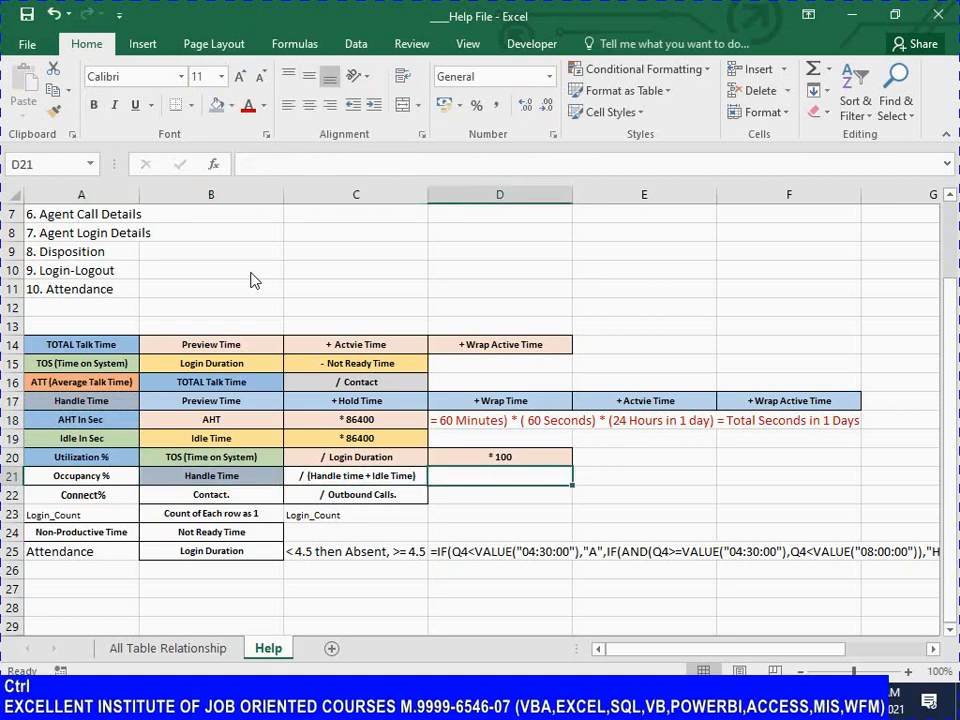
key("ctrl+d")
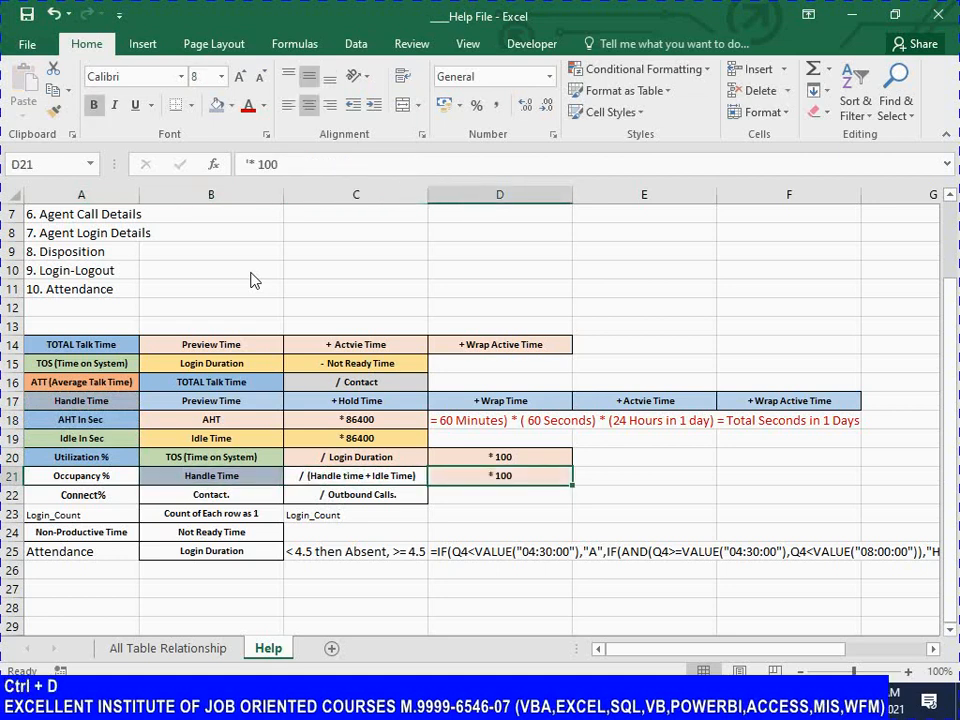
key("Left")
key("Left")
key("Left")
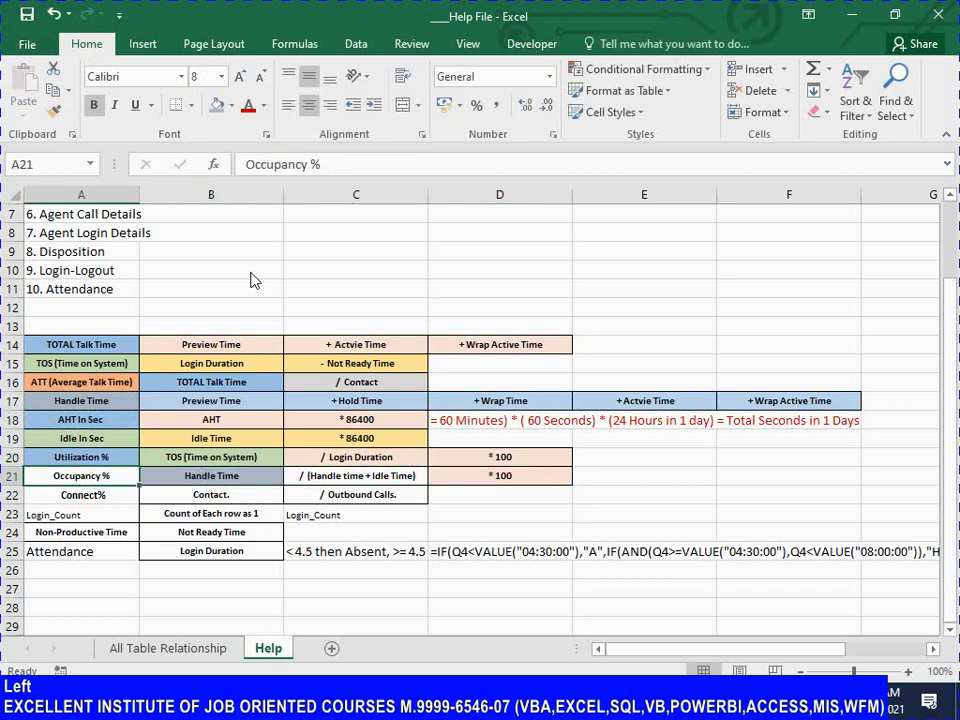
key("Up")
key("Up")
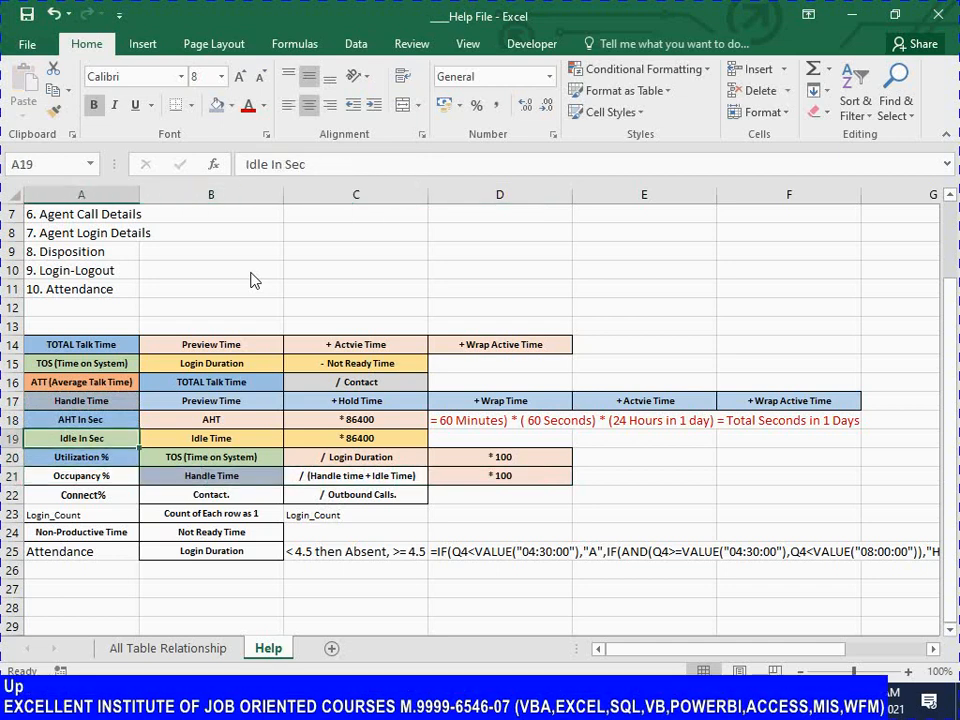
key("shift+Right")
key("shift+Right")
key("ctrl+c")
key("Down")
key("Down")
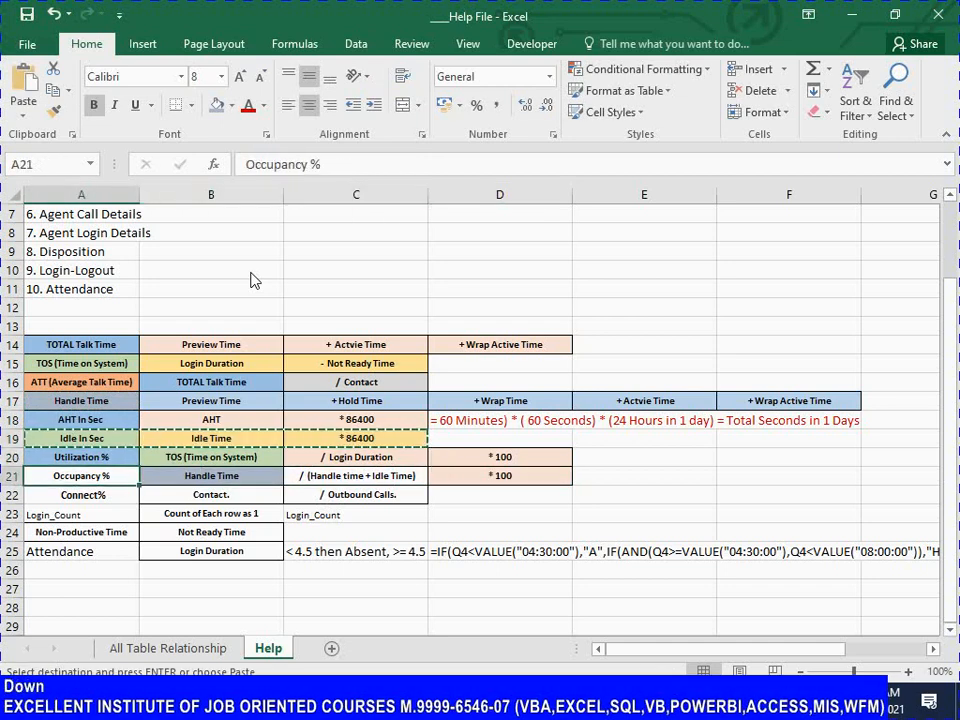
key("Up")
key("Up")
key("Up")
key("Down")
key("Escape")
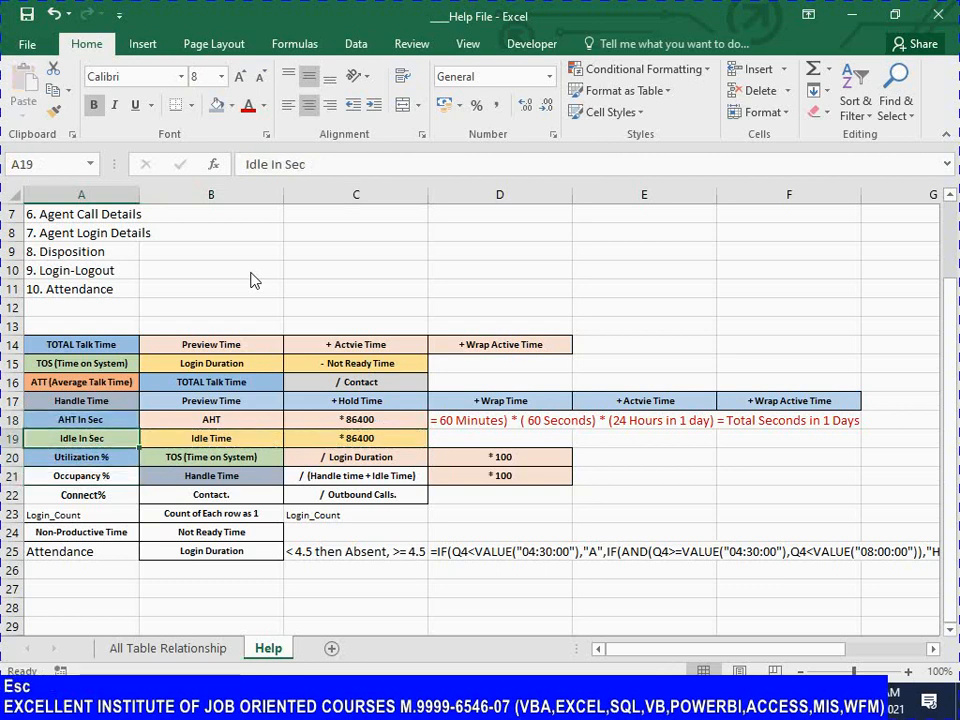
Copy only the formatting of the Idle In Sec cell A19 onto the Occupancy % cell A21
key("ctrl+c")
key("Down")
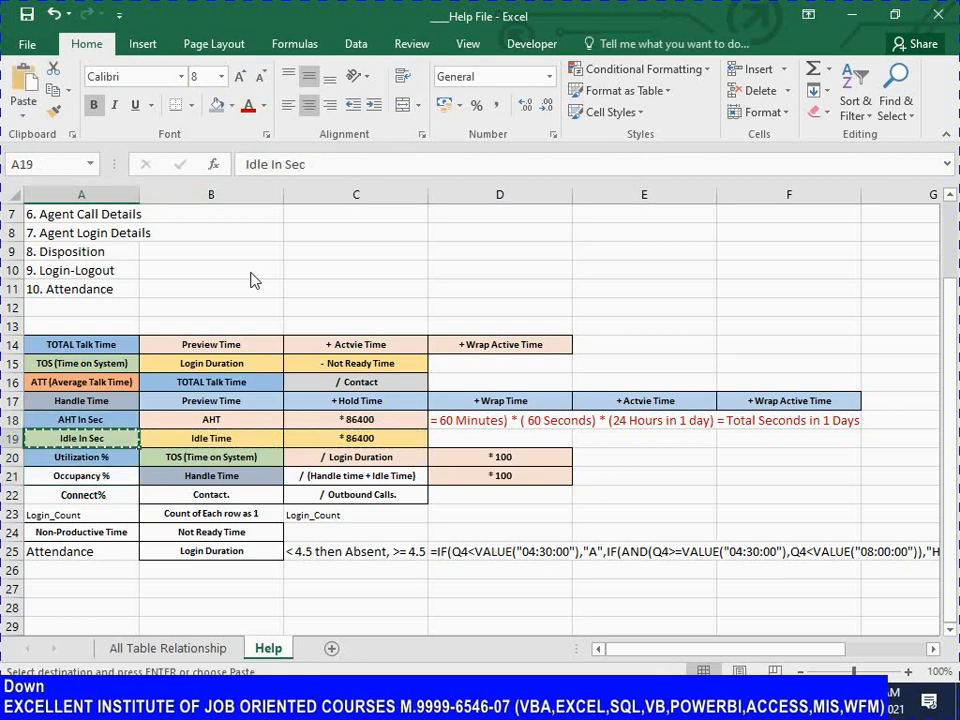
key("Down")
key("Down")
key("Up")
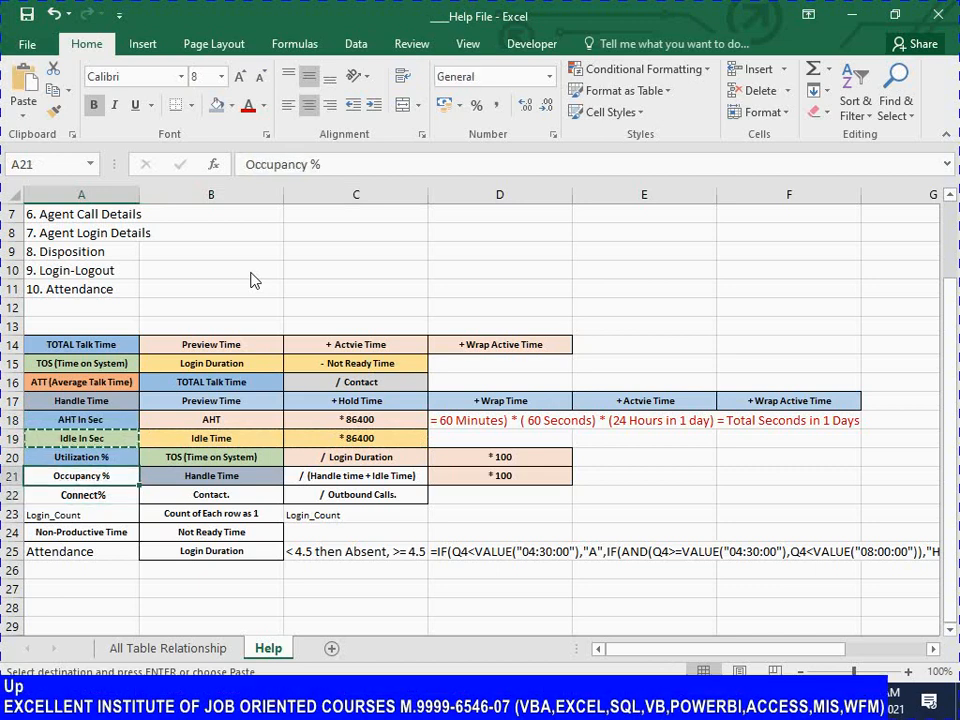
key("alt")
key("e")
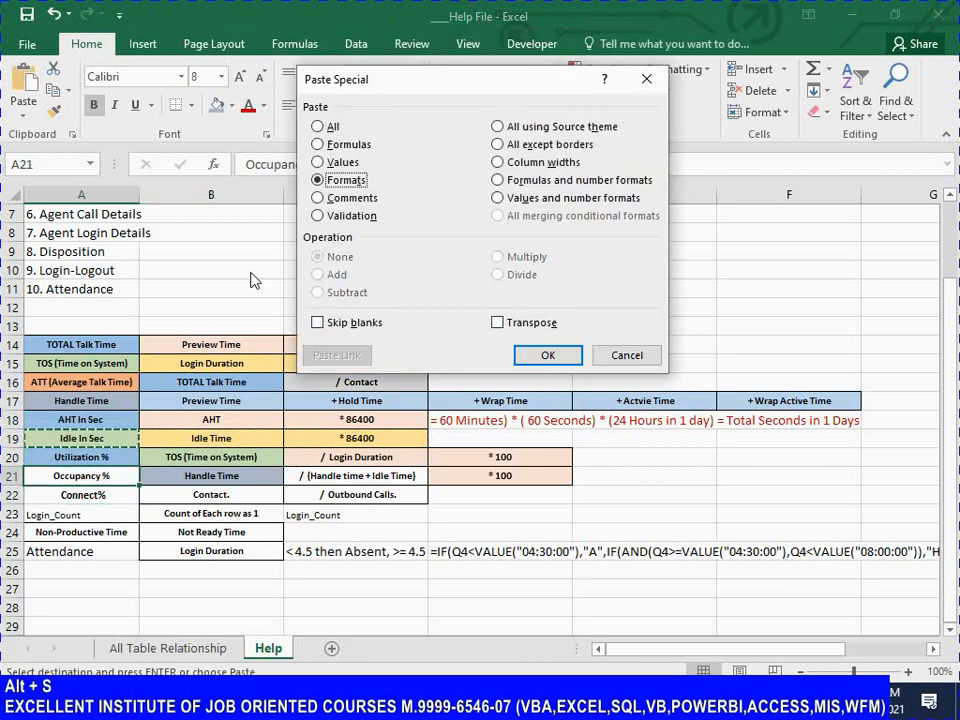
key("Return")
Copy only the formatting of C19 onto C21:D21 and save the workbook
key("Right")
key("Right")
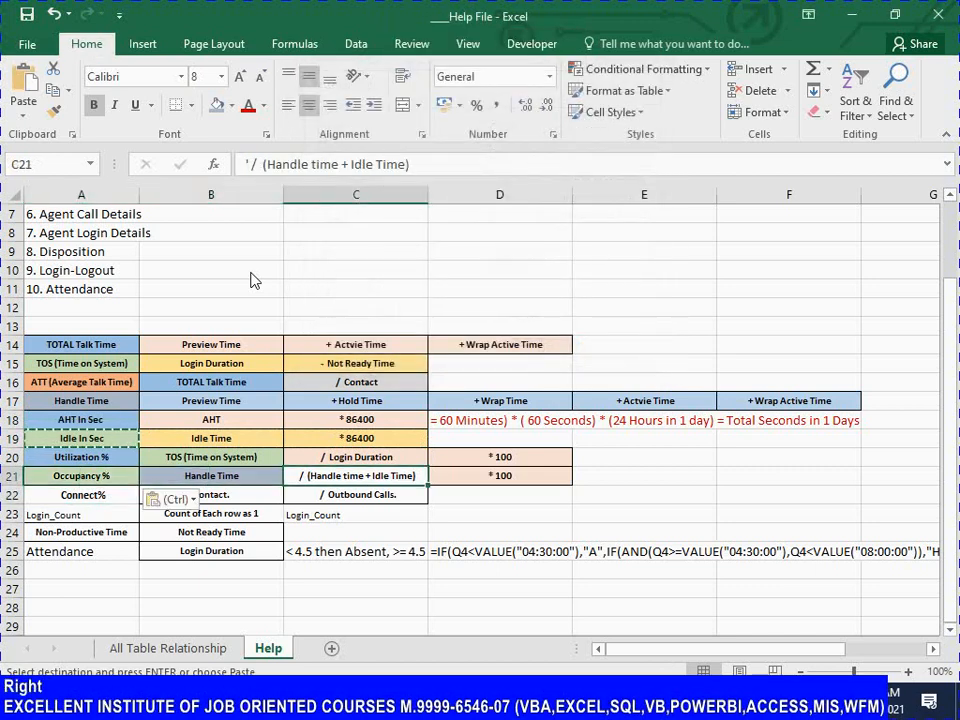
key("Up")
key("Up")
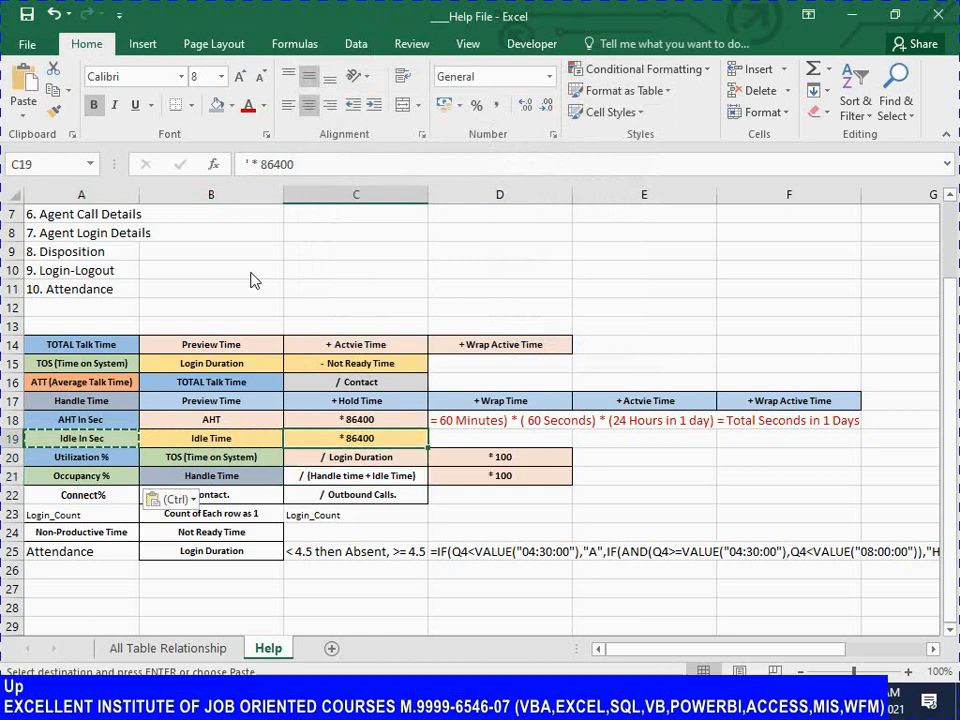
key("ctrl+c")
key("Down")
key("Down")
key("shift+Right")
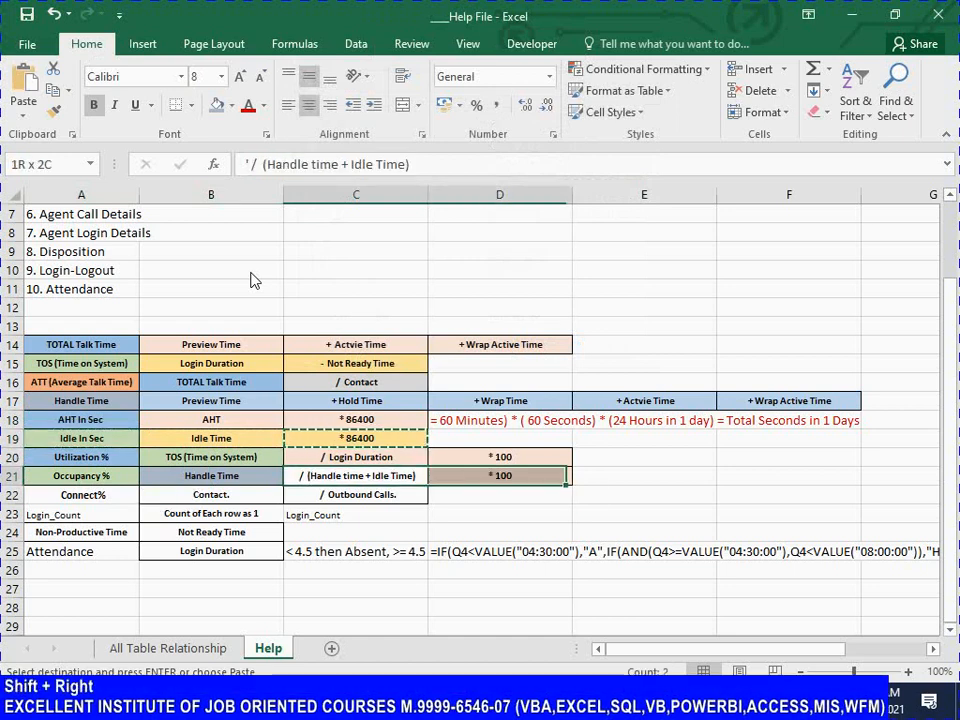
key("alt+e")
key("alt+s")
key("t")
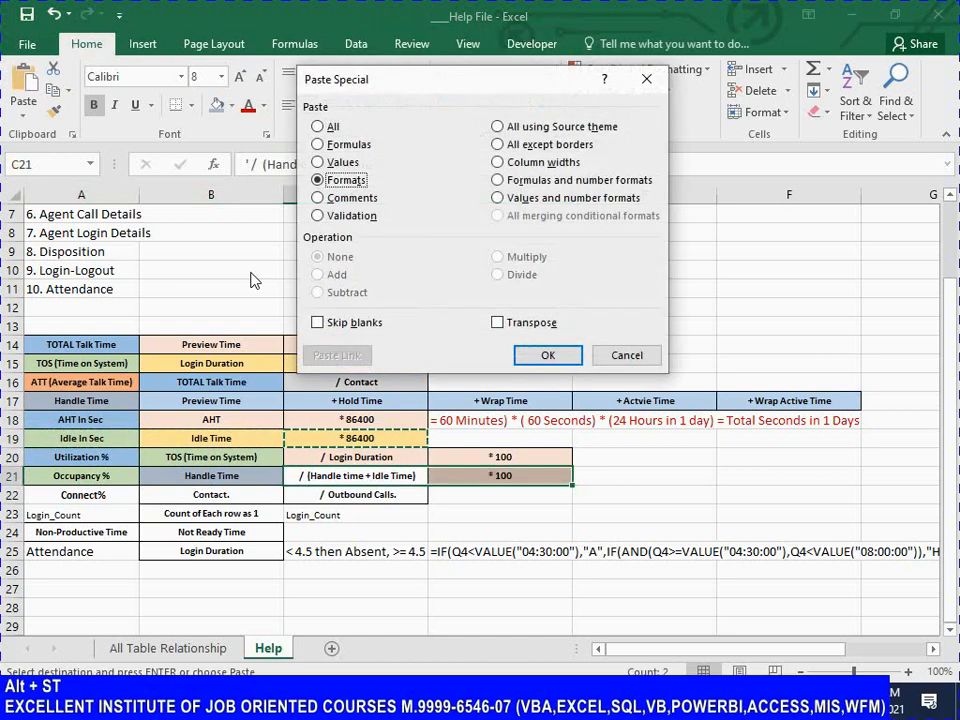
key("Return")
key("Escape")
key("ctrl+Left")
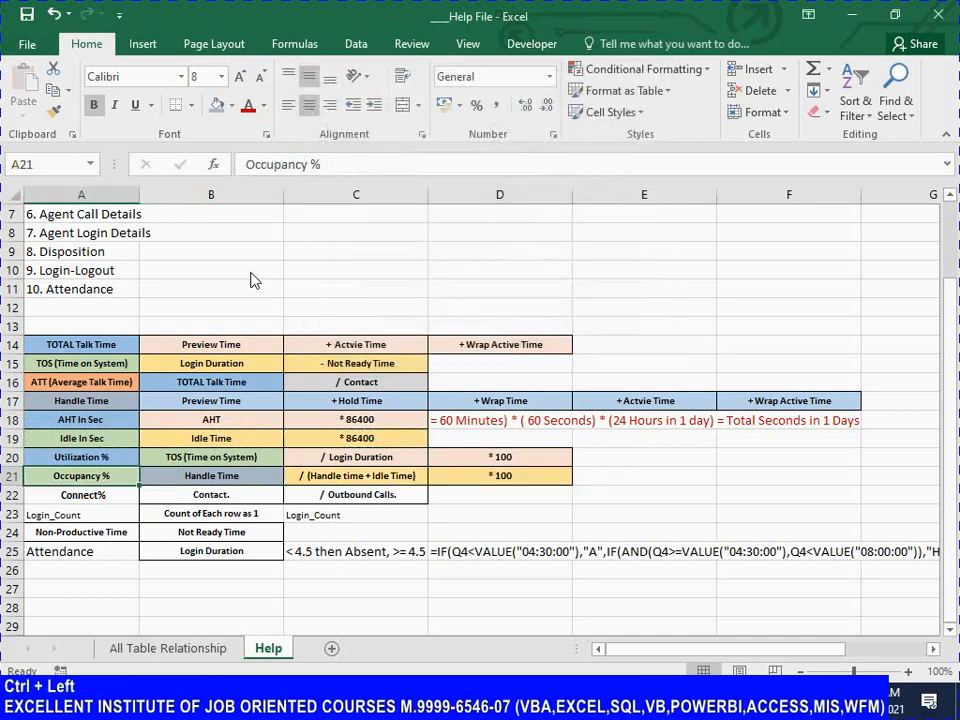
key("ctrl+s")
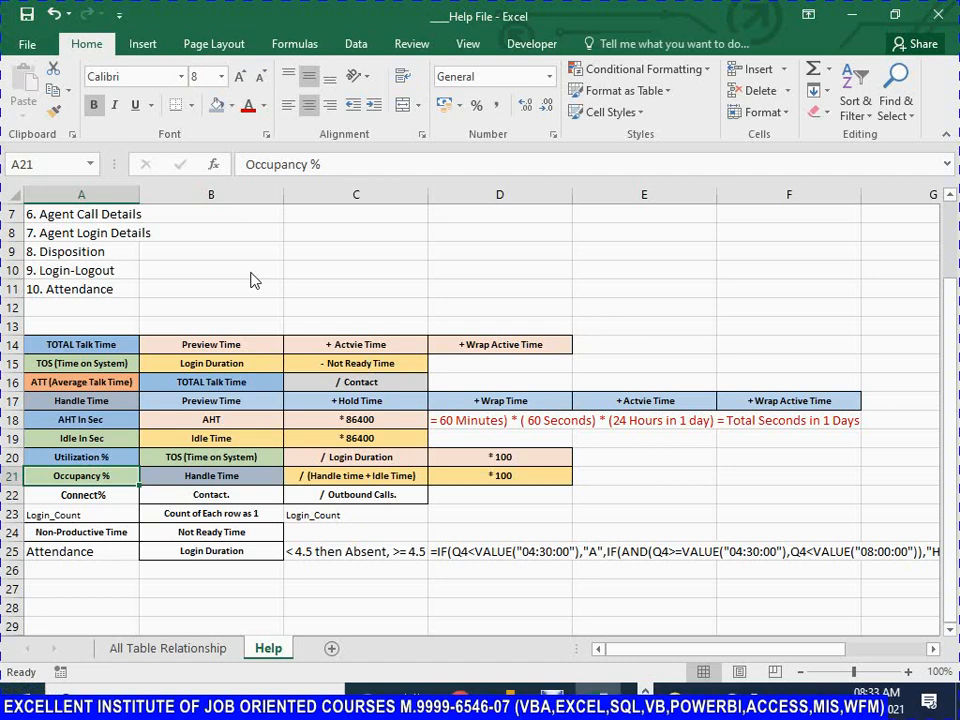
Add a space before the percent sign in A22 so it reads "Connect %"
key("Down")
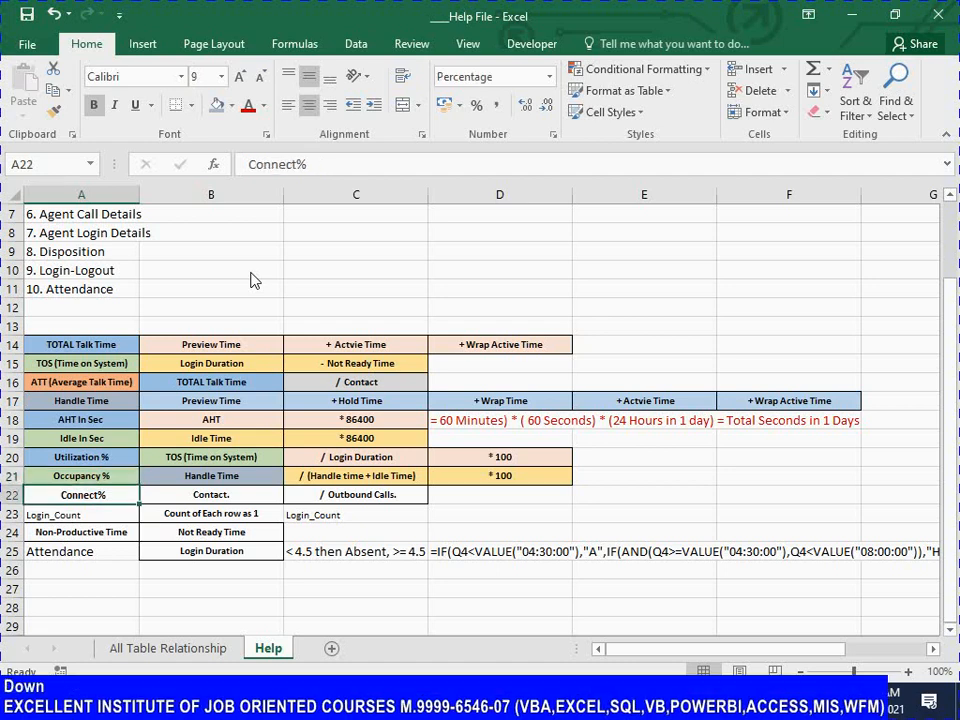
key("F2")
key("Left")
key("Tab")
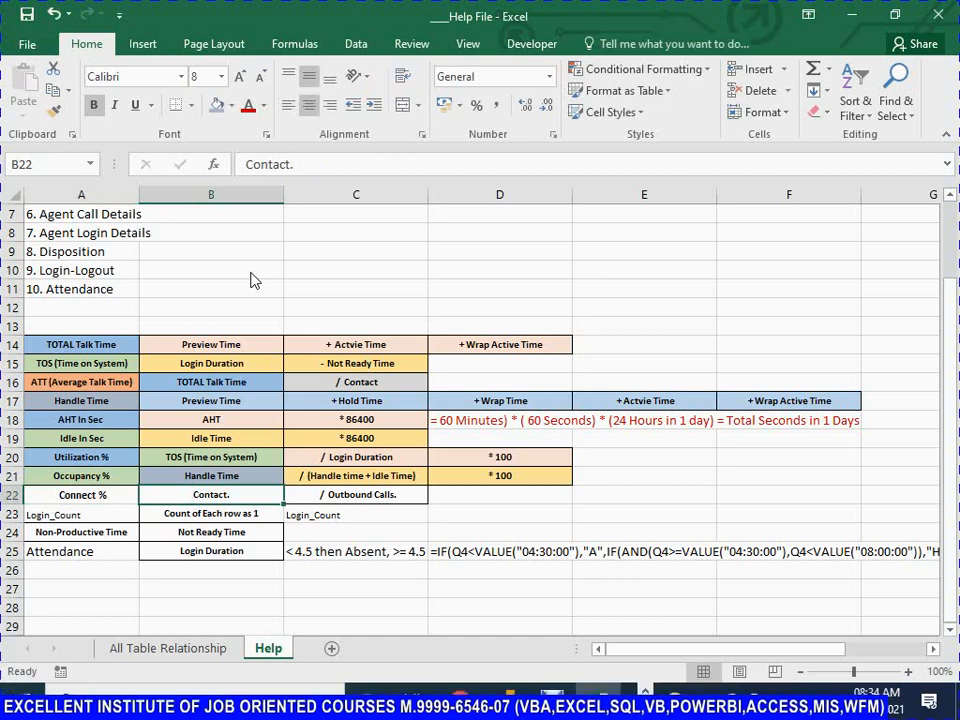
Illustrate the Connect % calculation with =400/500 in F22 formatted as a percentage, and clear the example
key("Right")
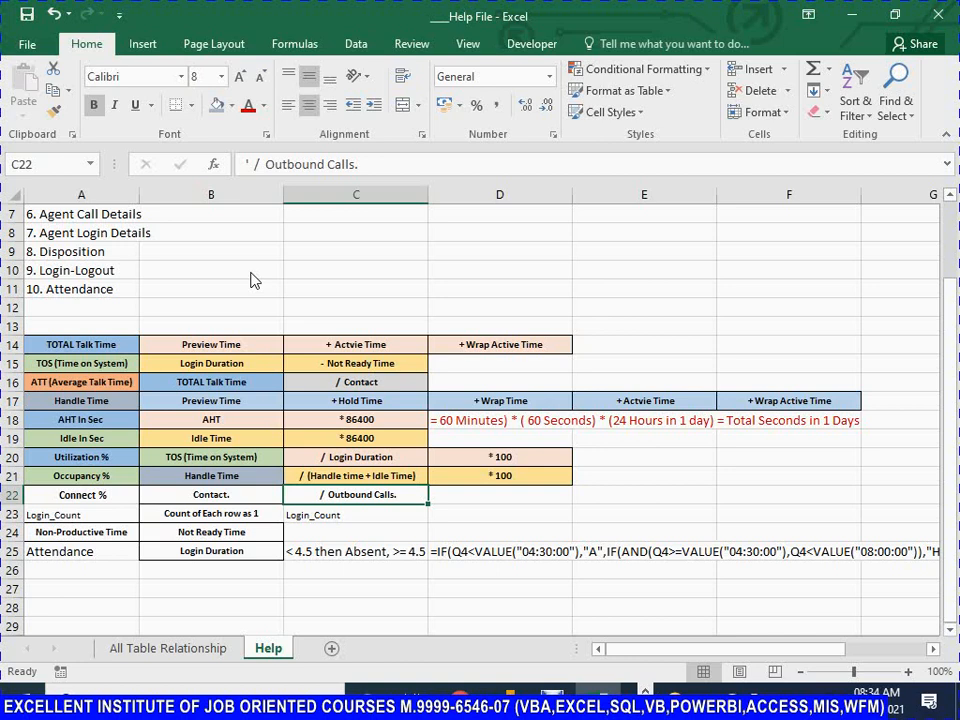
key("Right")
key("Right")
key("Right")
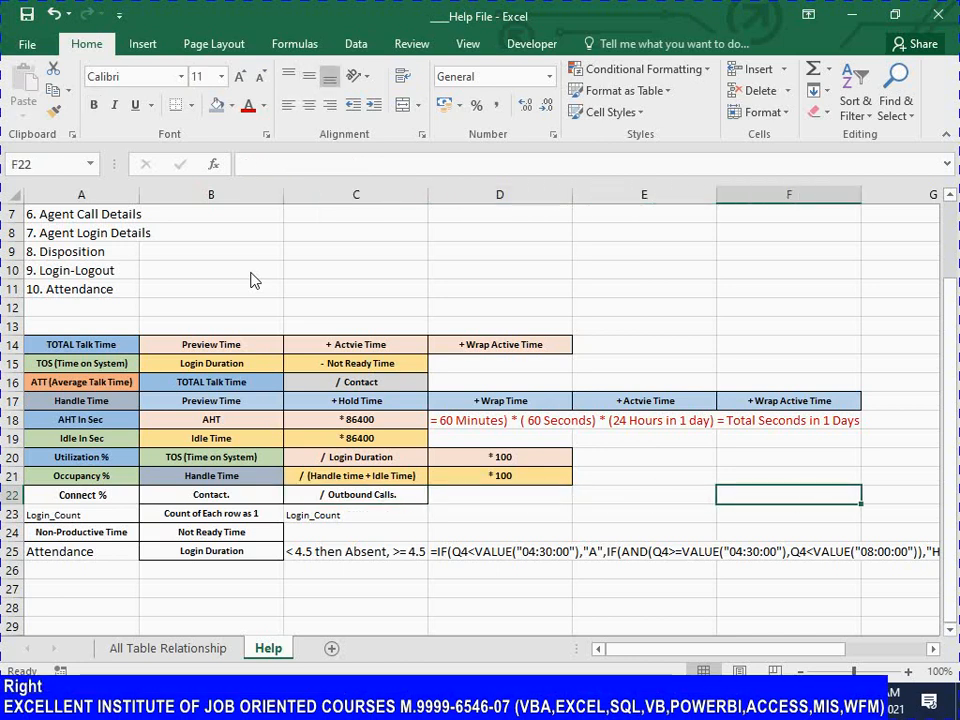
type("=400/")
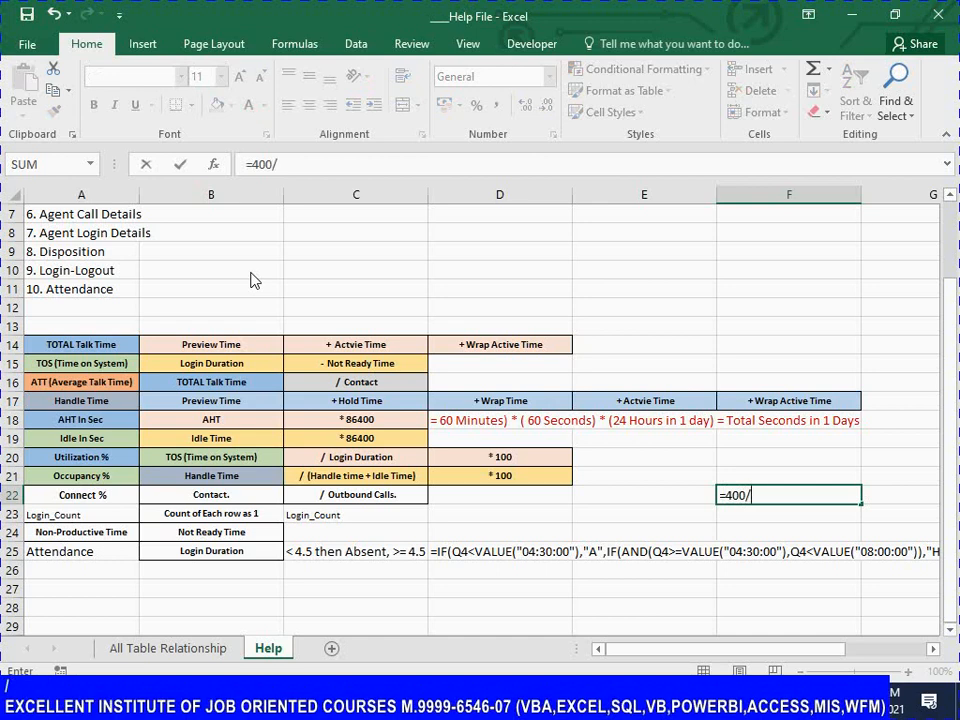
type("500")
key("Return")
key("Up")
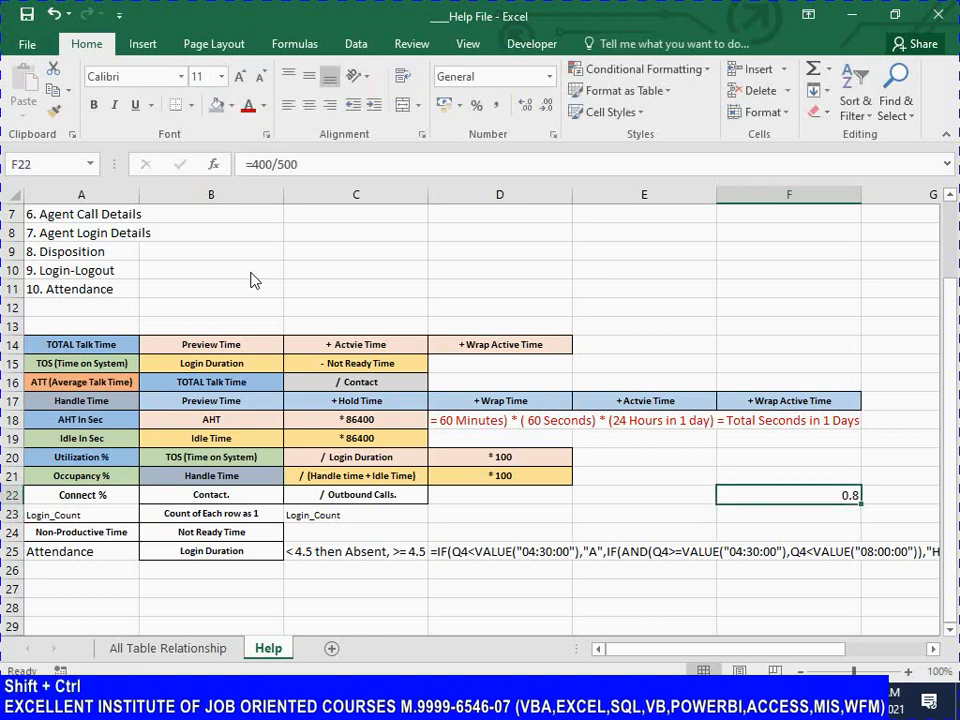
key("ctrl+shift+5")
key("Delete")
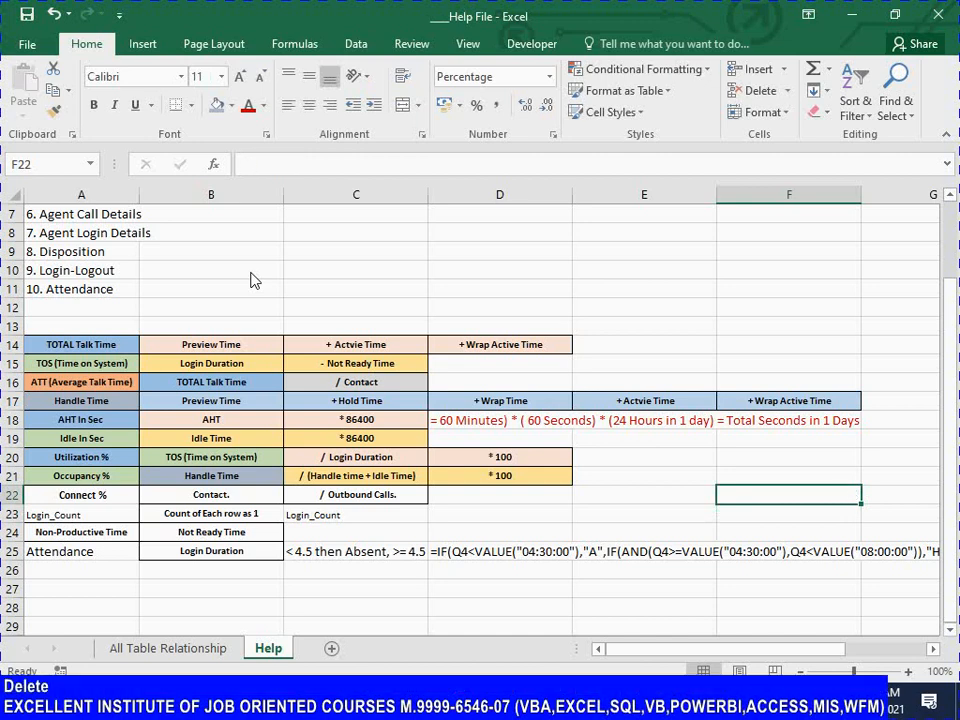
key("ctrl+Left")
key("ctrl+Left")
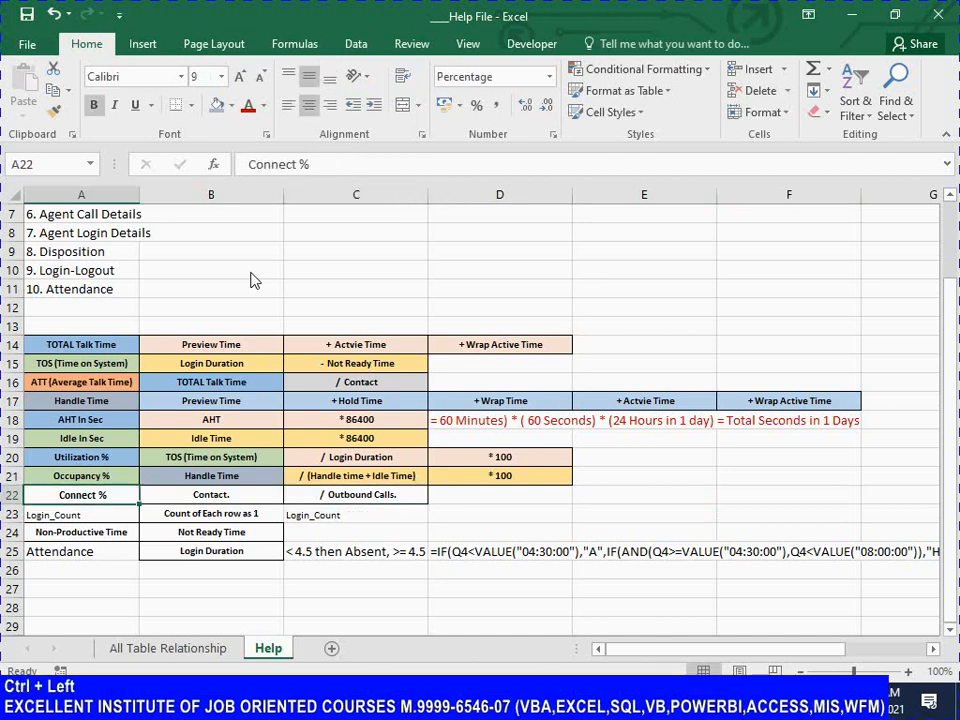
Copy only the formatting of the AHT In Sec row A18:C18 onto the Connect % row A22:C22
key("Up")
key("Up")
key("Up")
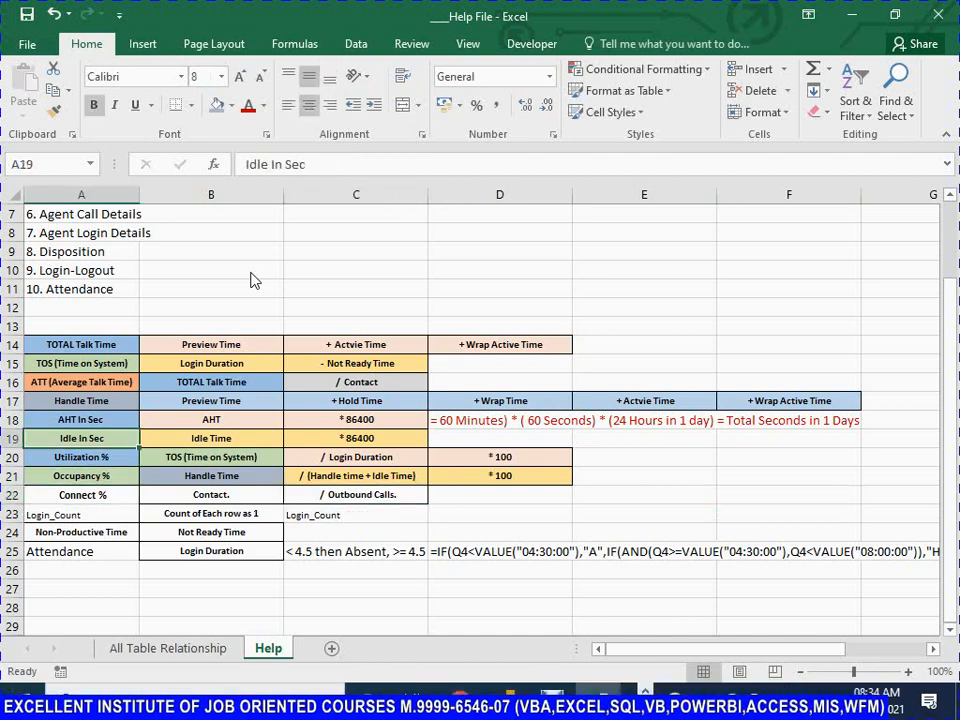
key("Up")
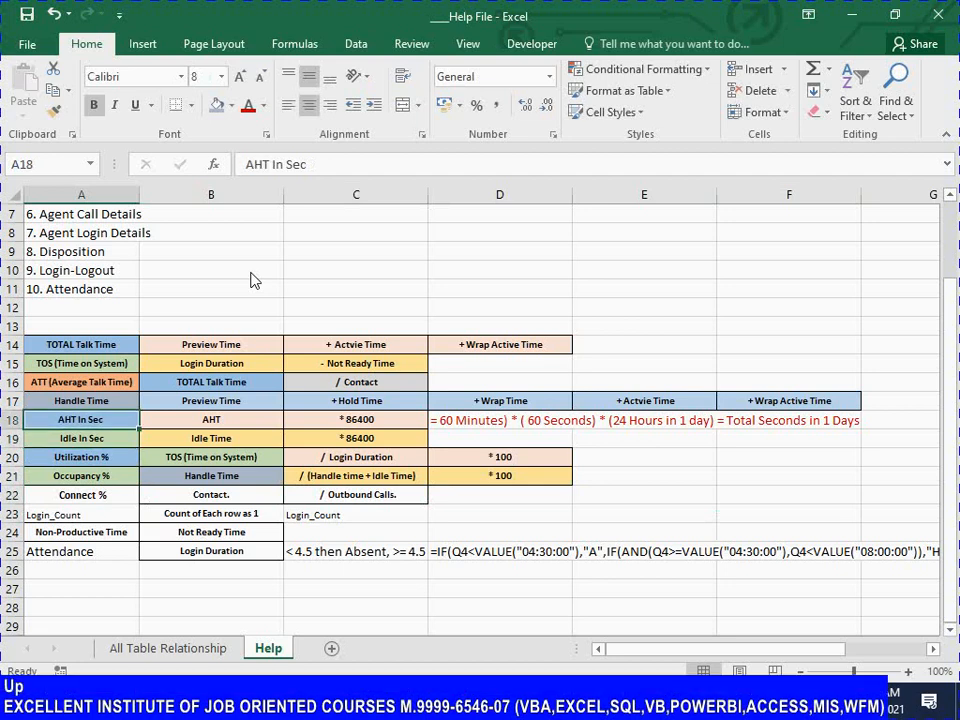
key("shift+Right")
key("shift+Right")
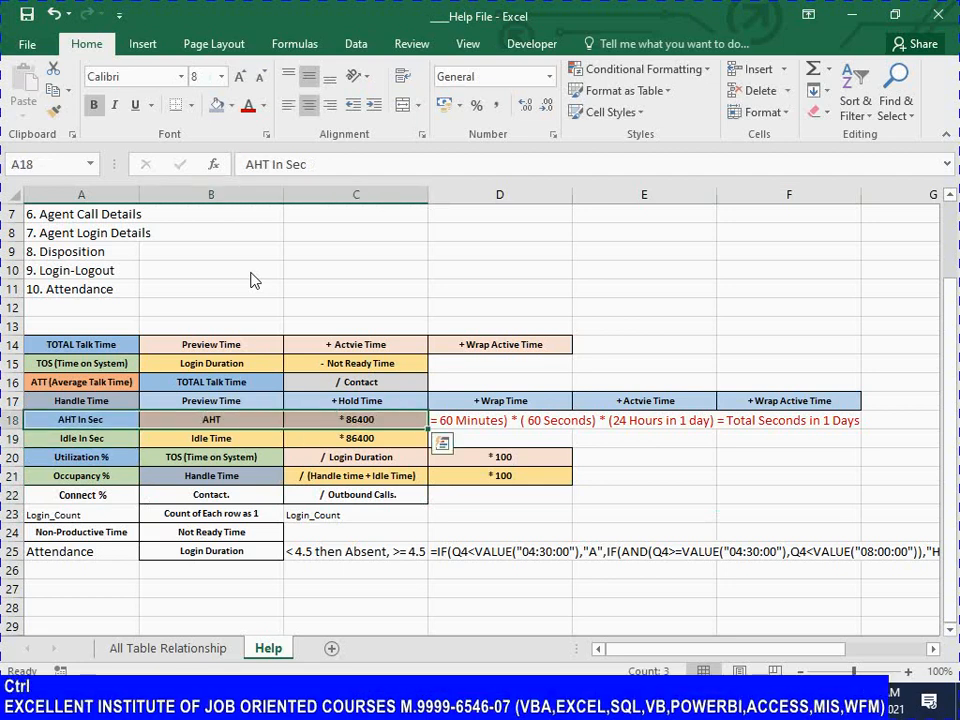
key("ctrl+c")
key("Down")
key("Down")
key("Down")
key("Down")
key("shift+Right")
key("shift+Right")
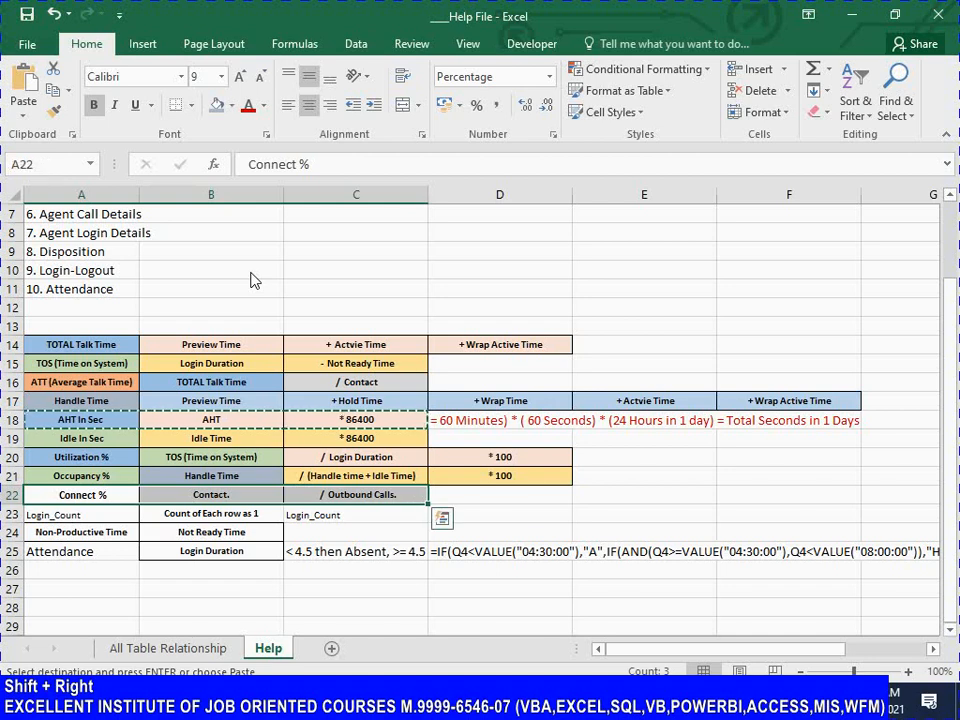
key("alt+e")
key("alt+s")
key("t")
key("Return")
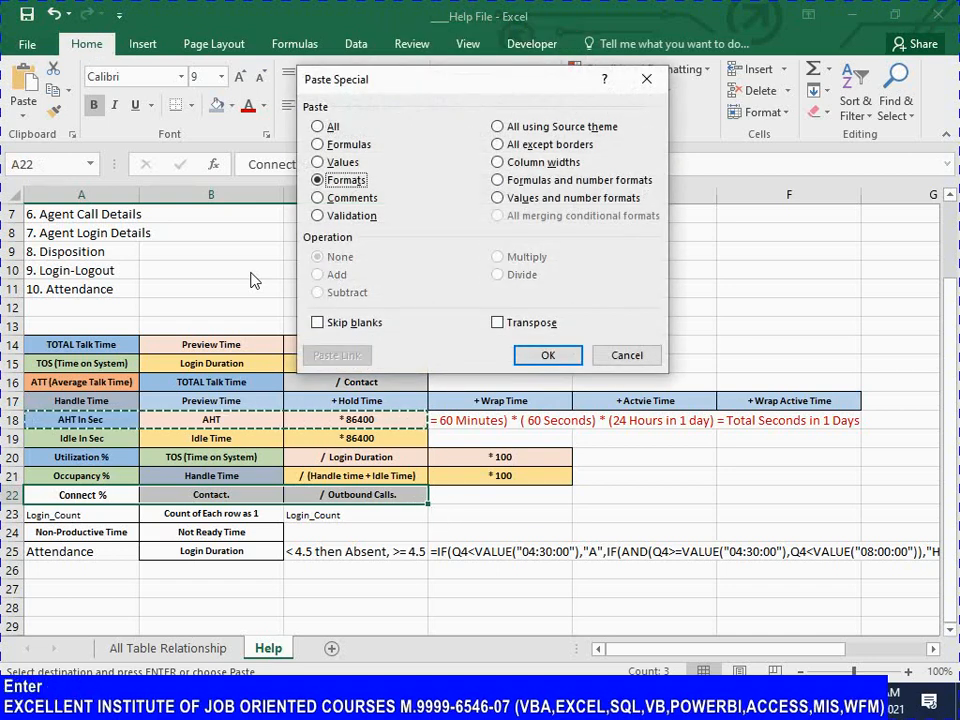
End the copy mode after formatting the Connect % row and save the workbook
key("Escape")
key("Down")
key("ctrl+s")
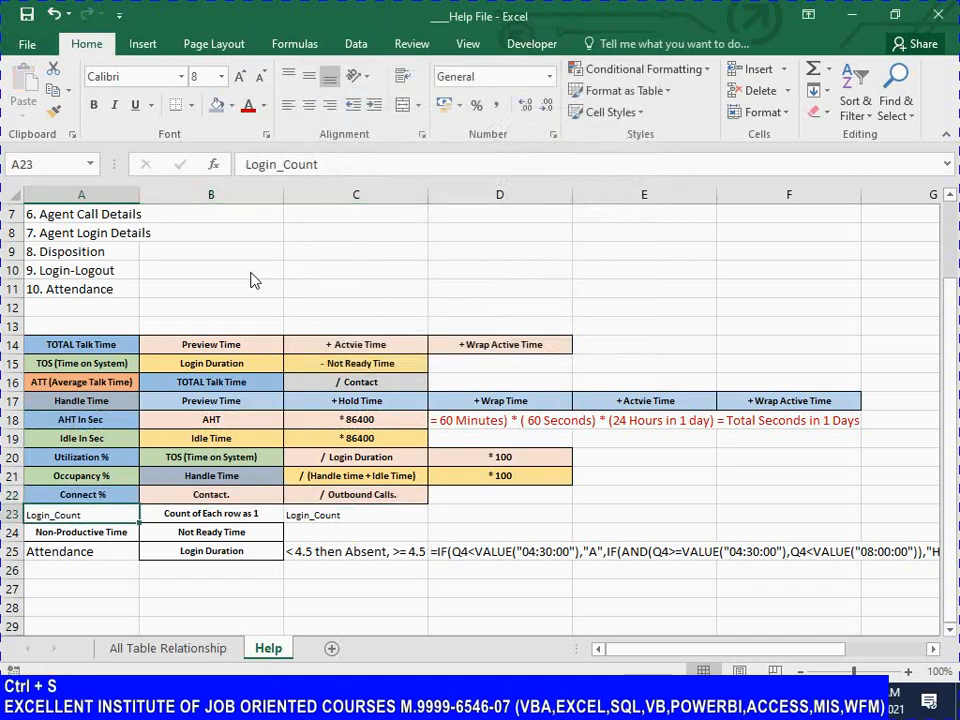
key("Right")
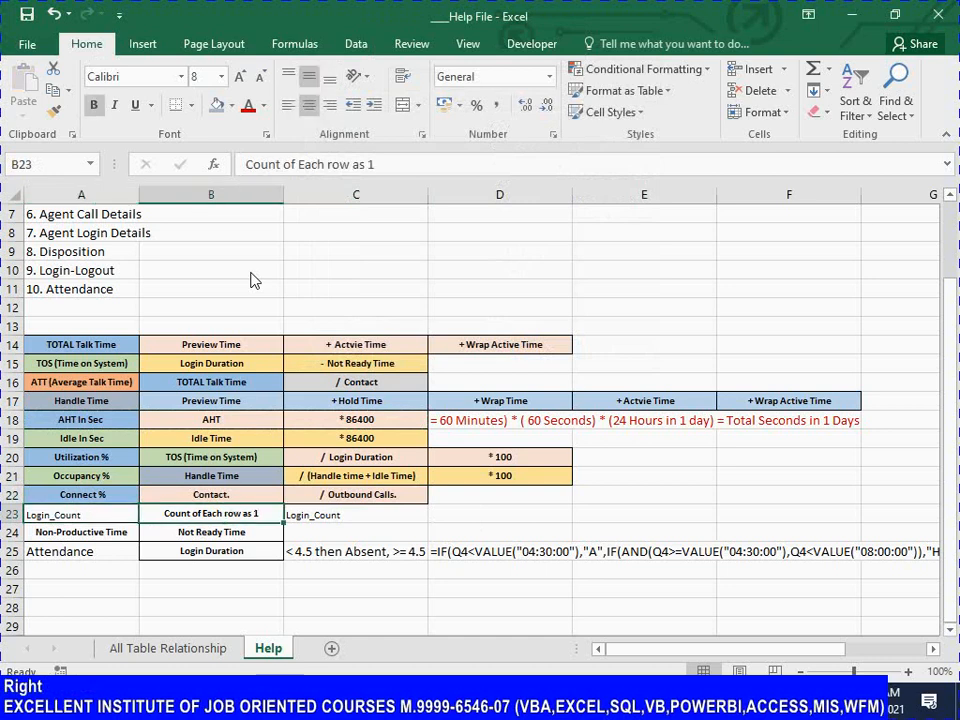
key("Left")
key("ctrl+s")
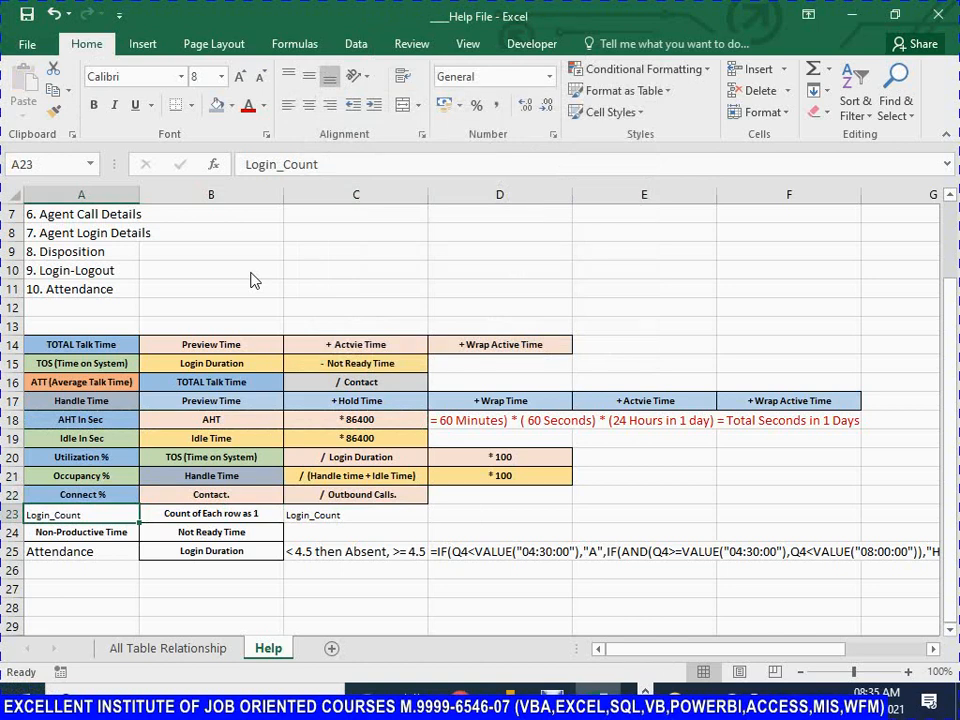
Copy only the formatting of the AHT In Sec row A18:C18 onto the Login_Count row A23:C23
key("Up")
key("Up")
key("Up")
key("Up")
key("Up")
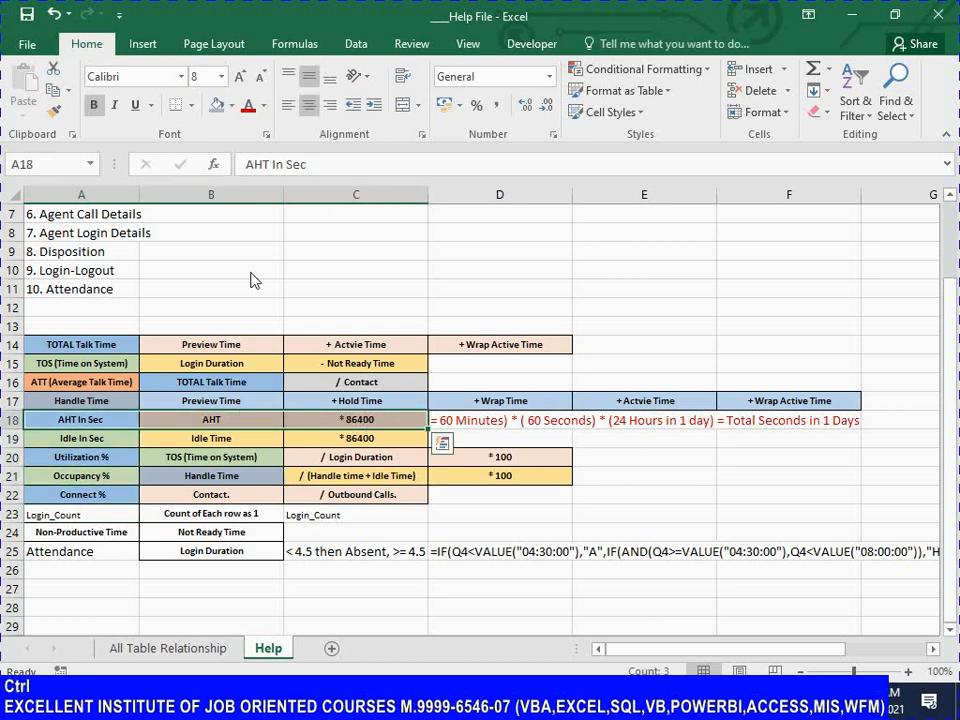
key("ctrl+c")
key("Down")
key("Down")
key("Down")
key("Down")
key("Down")
key("shift+Right")
key("shift+Right")
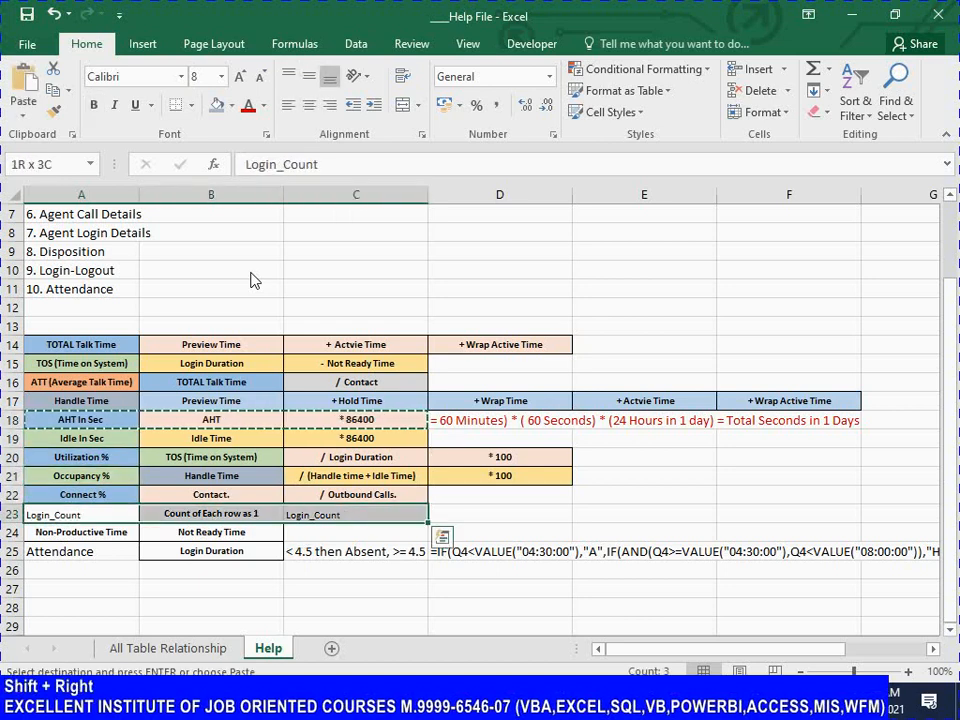
key("alt")
key("e")
key("s")
key("t")
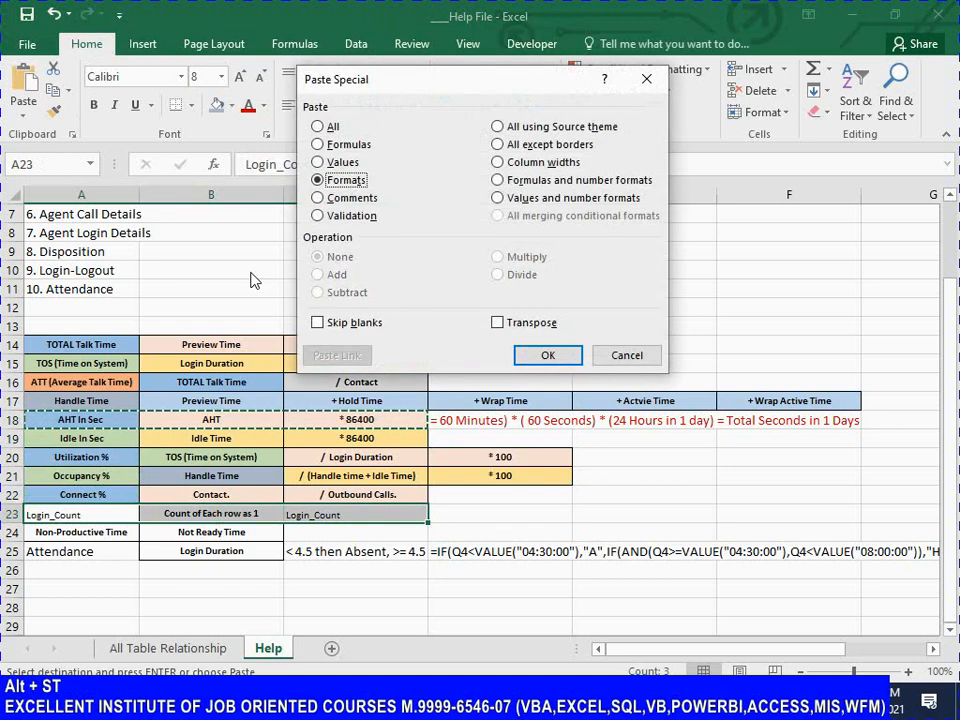
key("Return")
key("Escape")
key("Down")
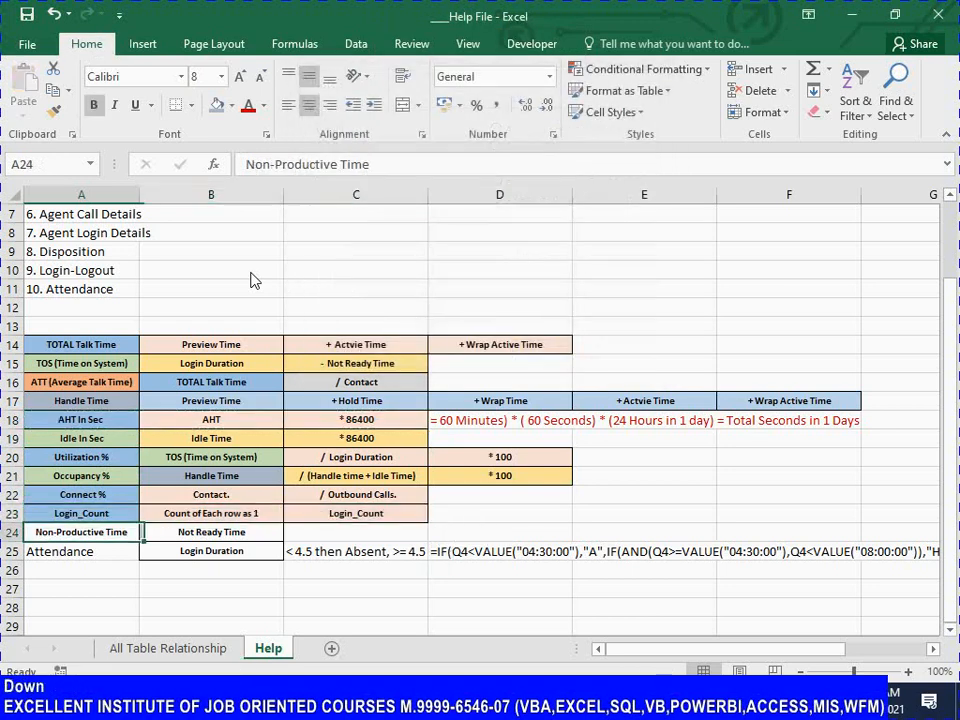
Copy only the formatting of the TOS (Time on System) row A15:C15 onto the Login_Count row A23:C23 and save the workbook
key("ctrl")
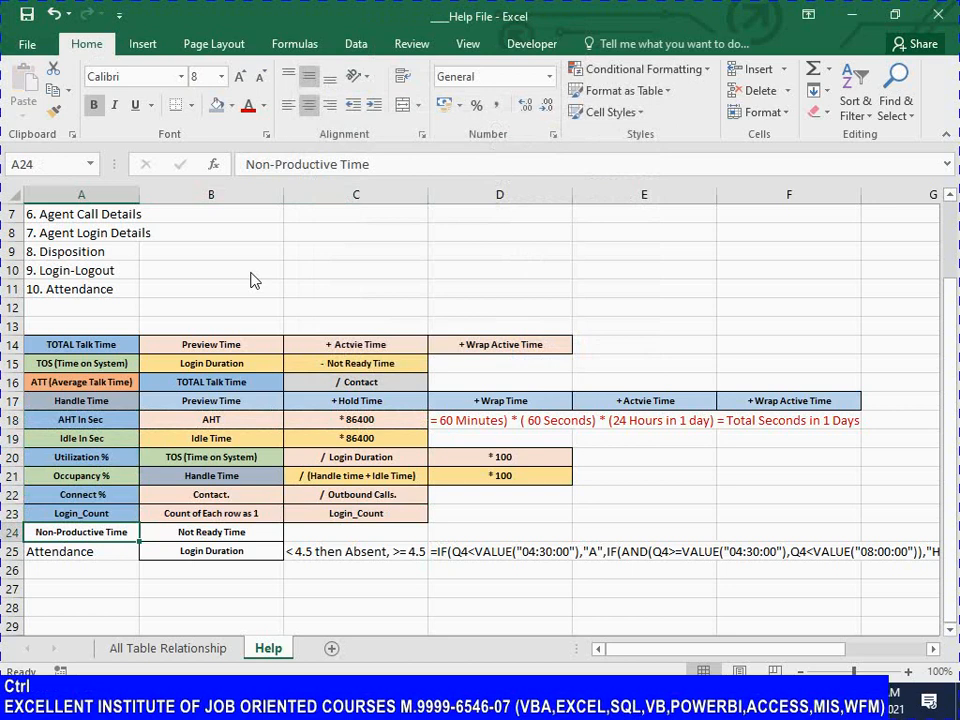
key("Up")
key("Up")
key("Up")
key("Up")
key("Up")
key("Up")
key("Up")
key("Up")
key("Up")
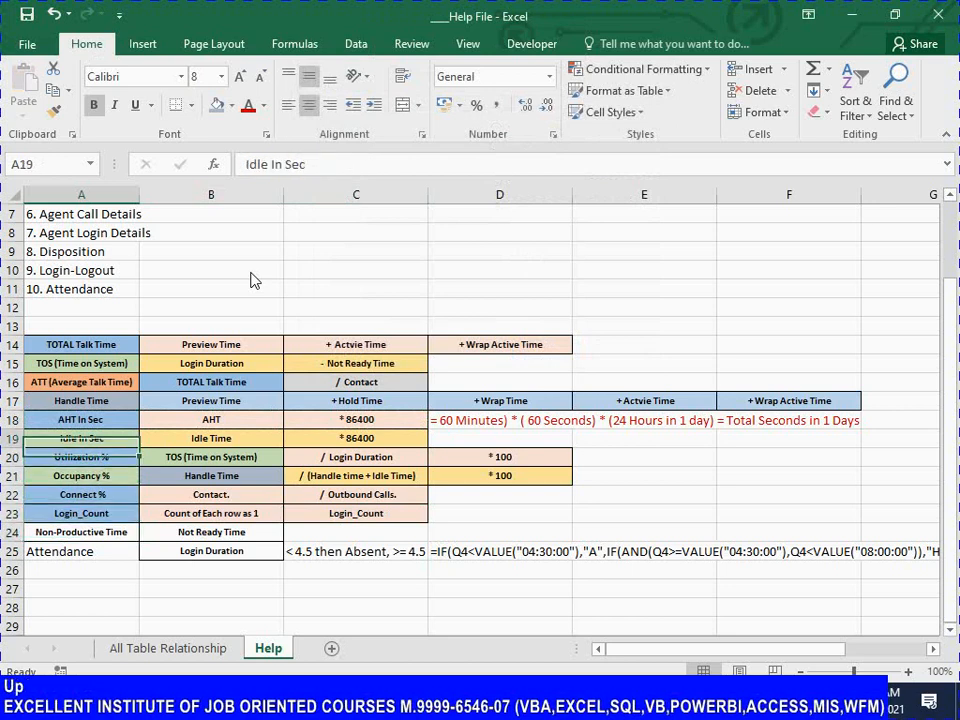
key("shift")
key("shift+Right")
key("shift+Right")
key("ctrl+c")
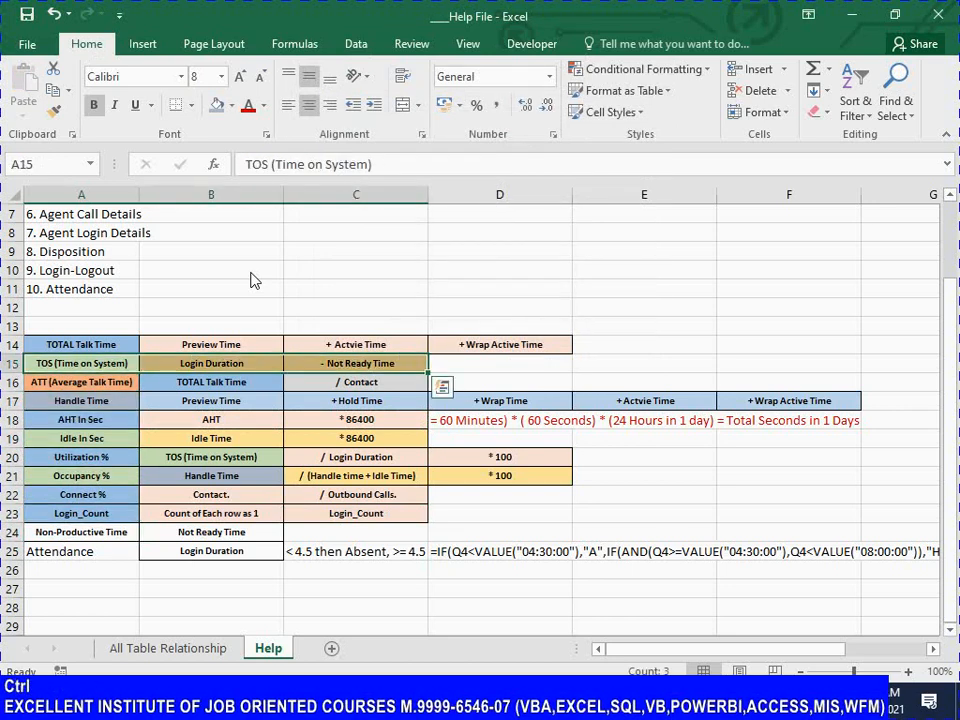
key("Down")
key("Down")
key("Down")
key("Down")
key("Down")
key("Down")
key("Down")
key("Down")
key("Down")
key("Up")
key("shift+Right")
key("shift+Right")
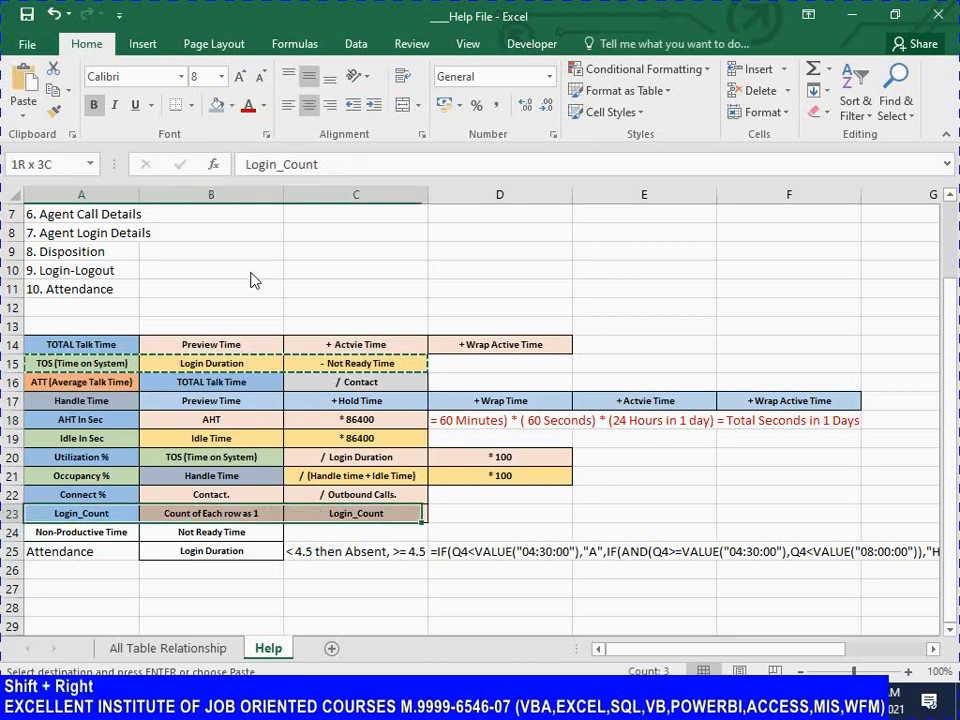
key("alt")
key("e")
key("s")
key("t")
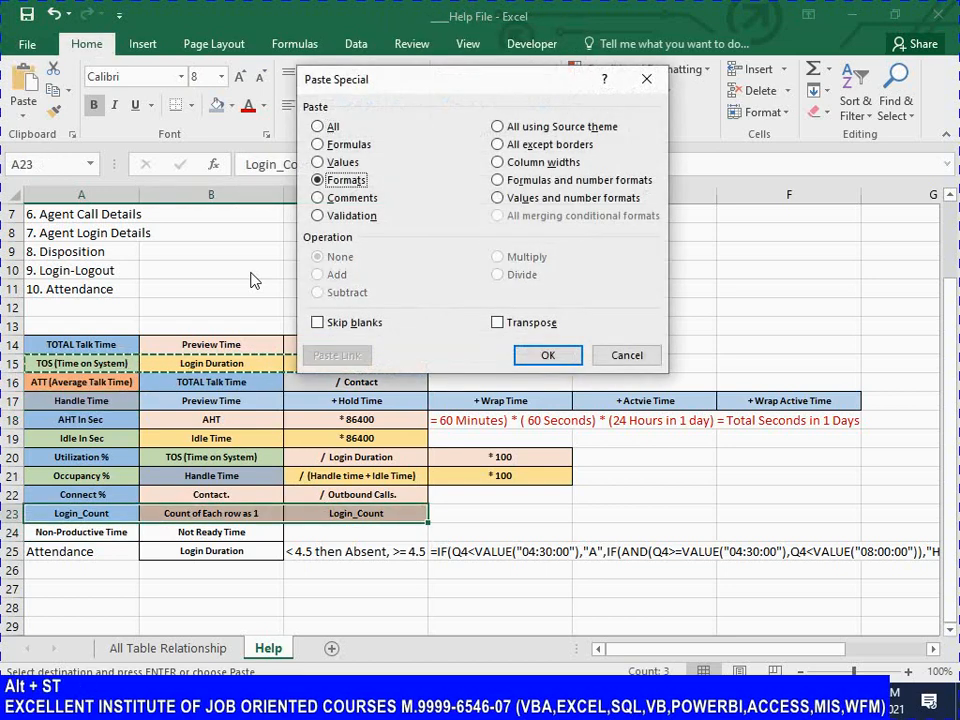
key("Return")
key("Escape")
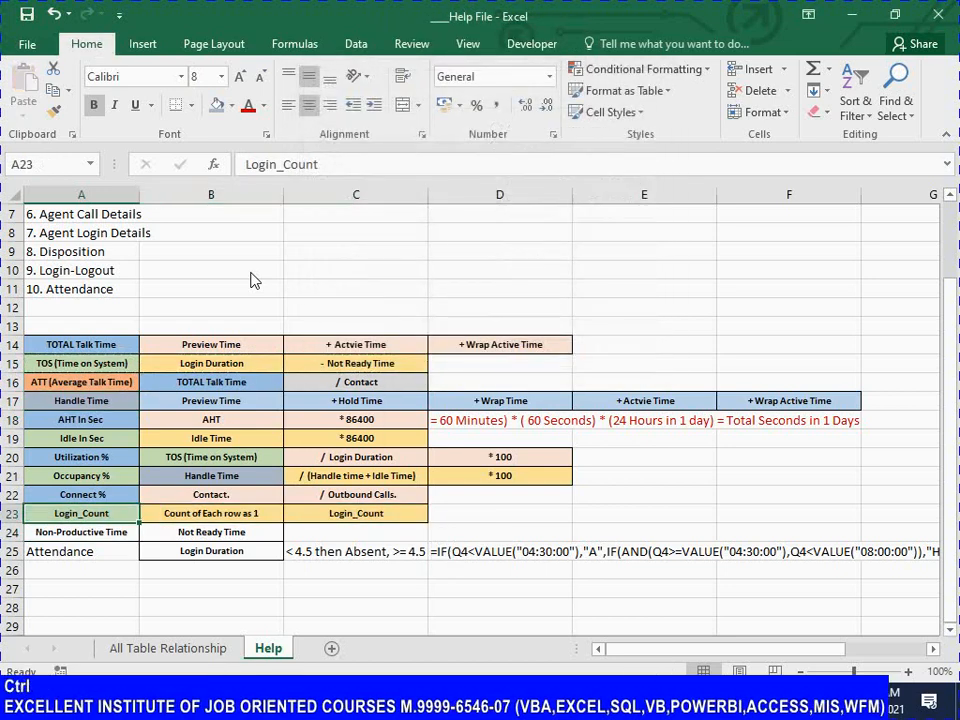
key("ctrl+s")
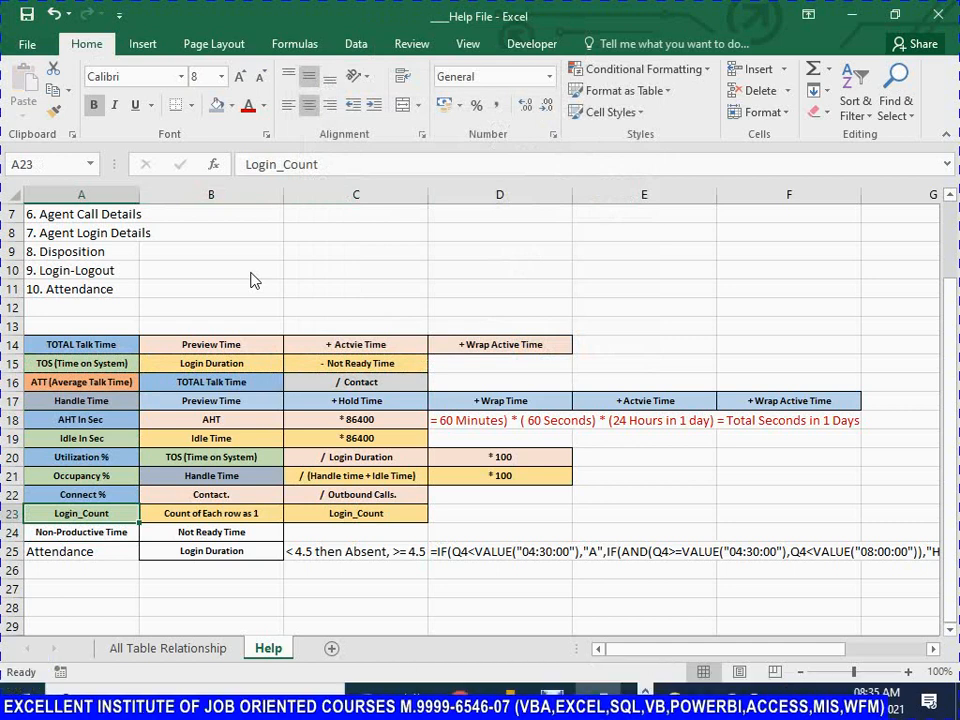
Review the Non-Productive Time definition in A24:B24 and save the workbook
key("Right")
key("Down")
key("Left")
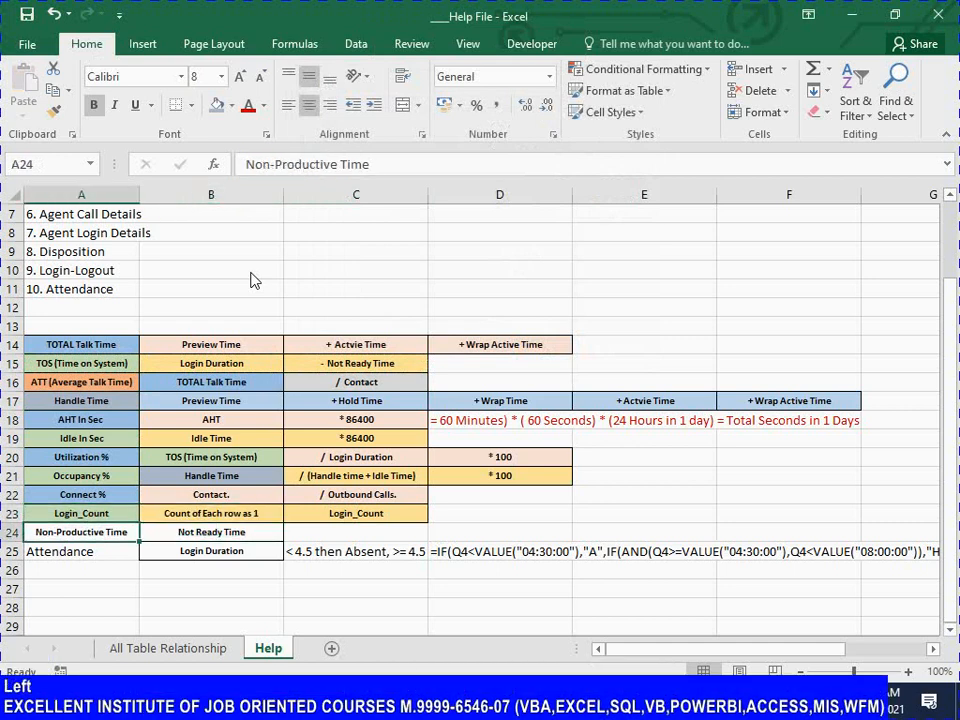
key("Right")
key("ctrl+s")
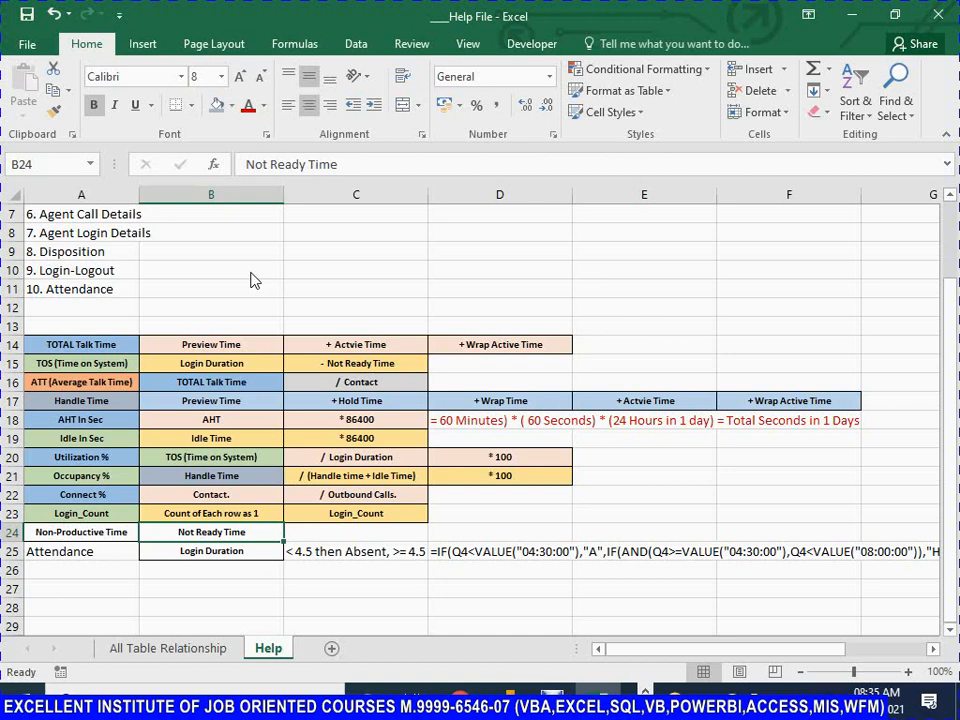
key("ctrl+s")
key("Left")
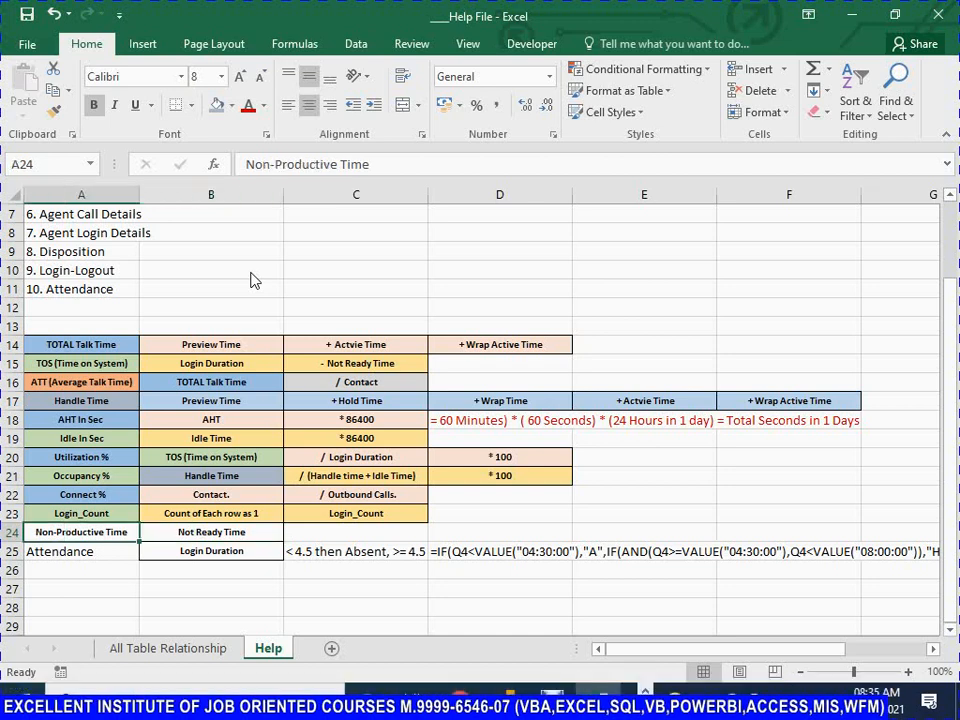
key("Right")
key("Left")
Review the Handle Time definition across A17:F17 and save the workbook
key("Up")
key("Up")
key("Up")
key("Up")
key("Up")
key("Up")
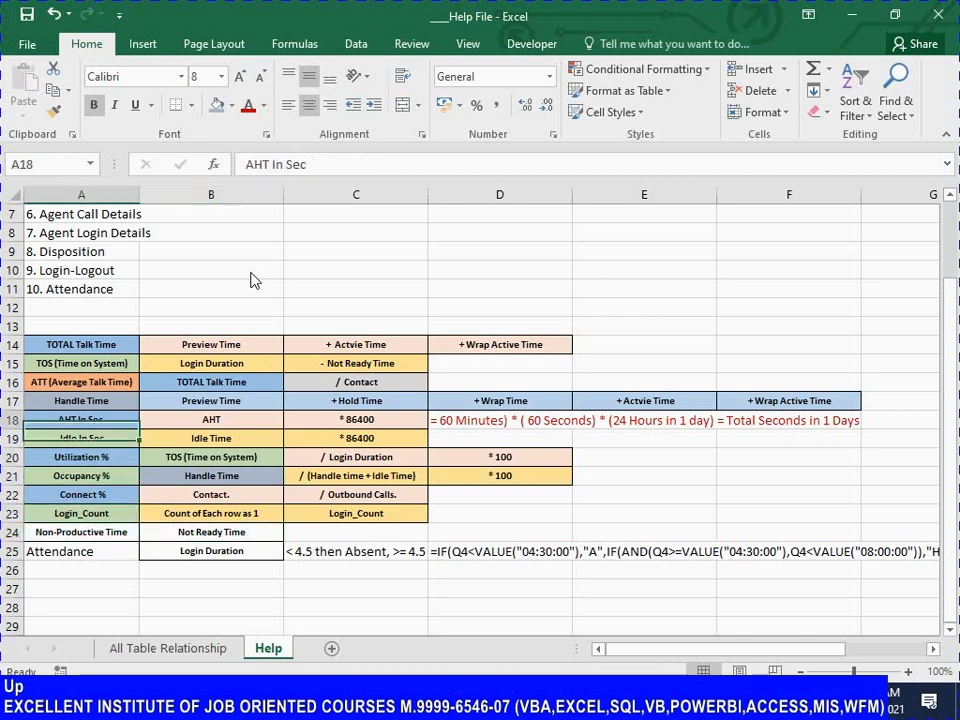
key("Up")
key("Up")
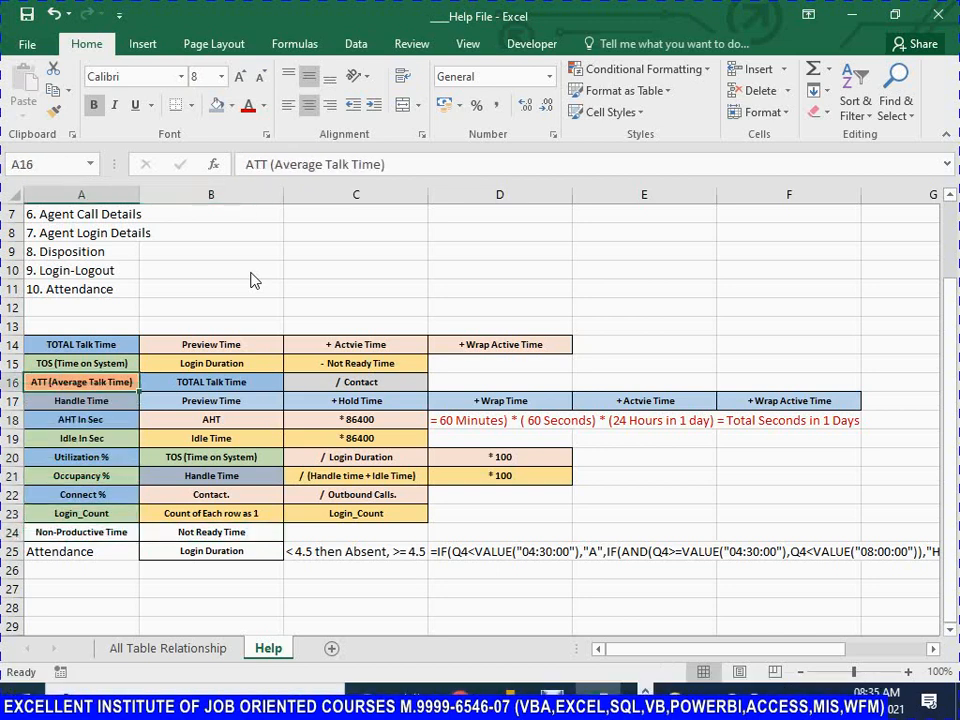
key("Down")
key("Down")
key("Up")
key("shift+Right")
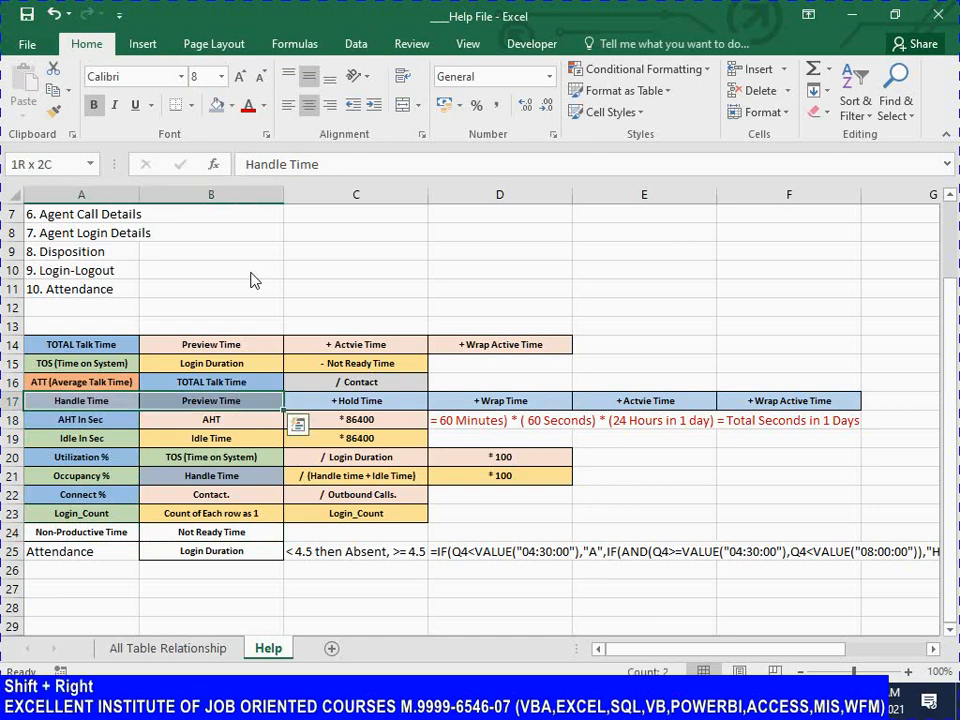
key("shift+Right")
key("shift+Right")
key("shift+Right")
key("shift+Right")
key("ctrl+Left")
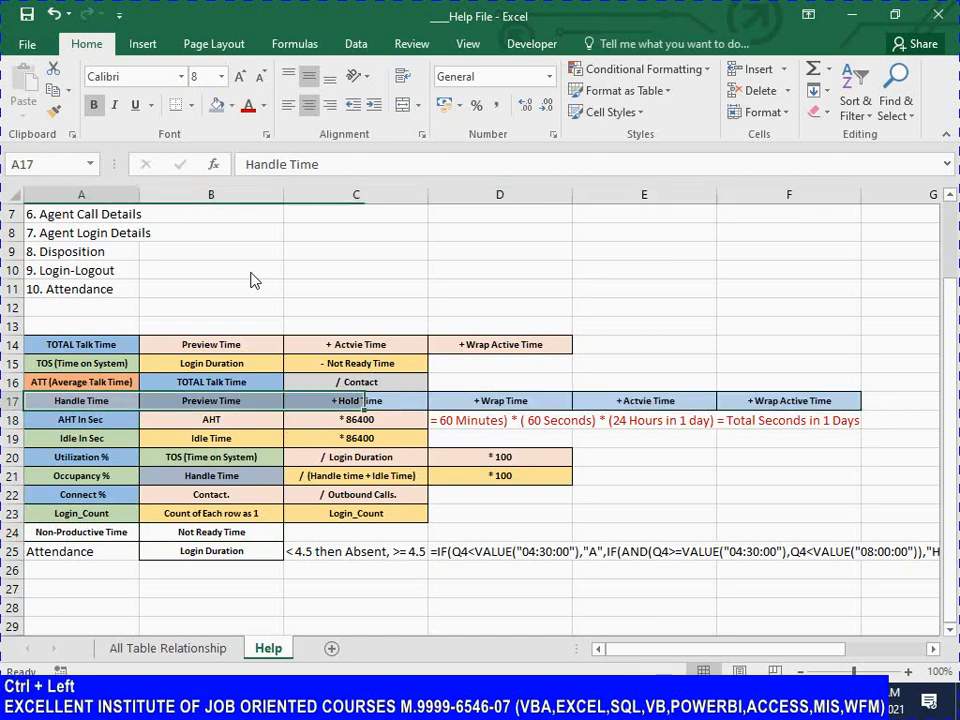
key("ctrl+s")
key("Down")
key("Down")
key("Down")
key("Down")
key("Down")
key("Down")
key("Down")
key("Down")
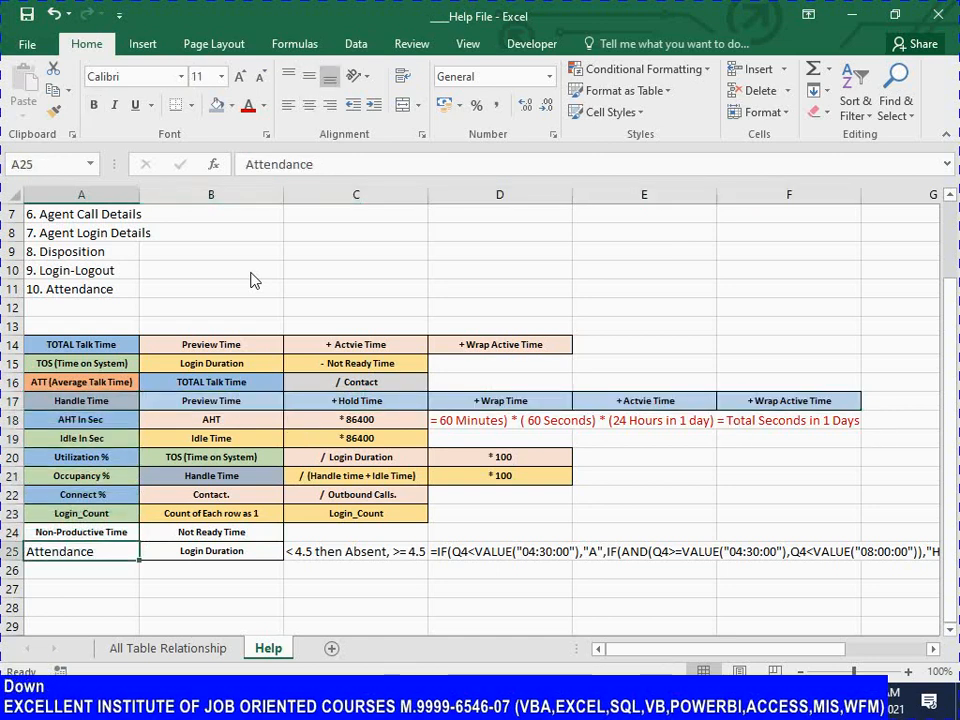
key("ctrl+s")
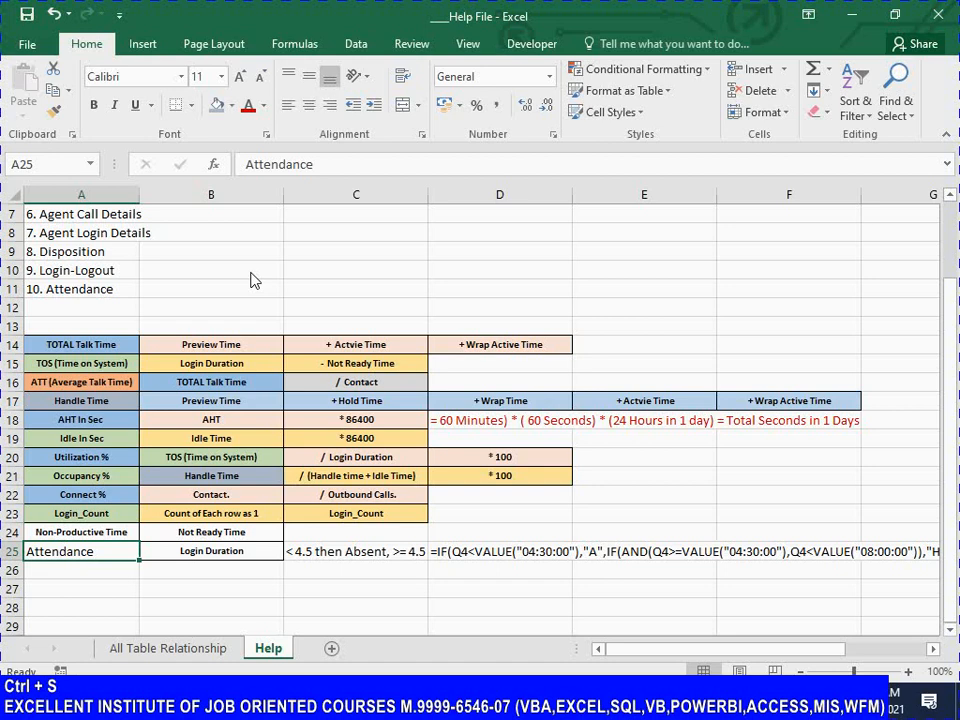
Copy only the formatting of the Connect % cells A22:B22 onto the Non-Productive Time cells A24:B24
key("Up")
key("Up")
key("Up")
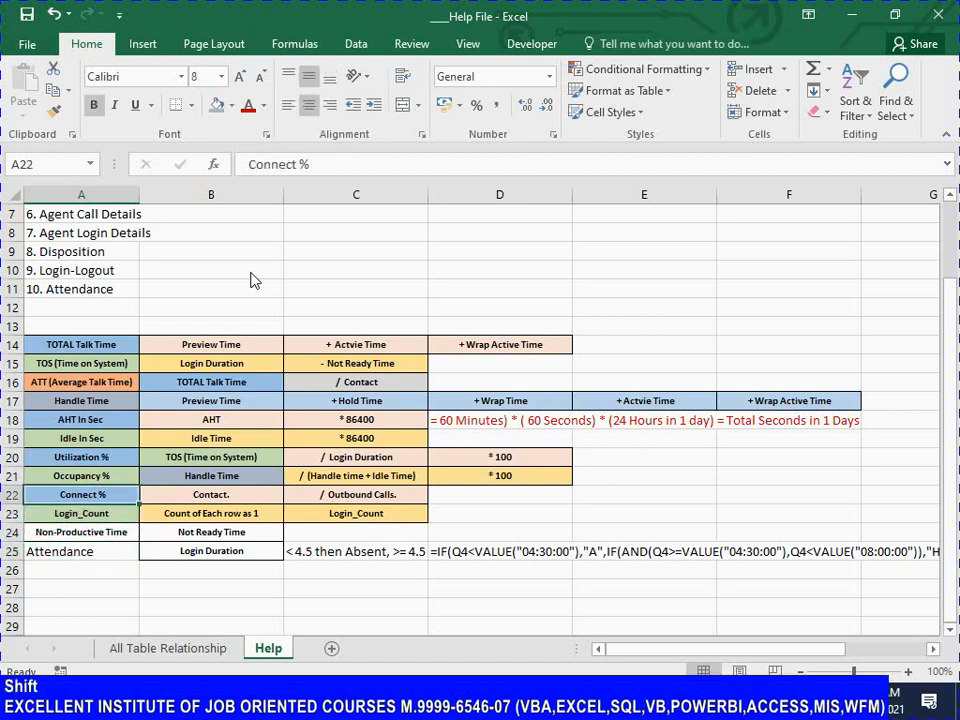
key("shift+Right")
key("ctrl+c")
key("Down")
key("Down")
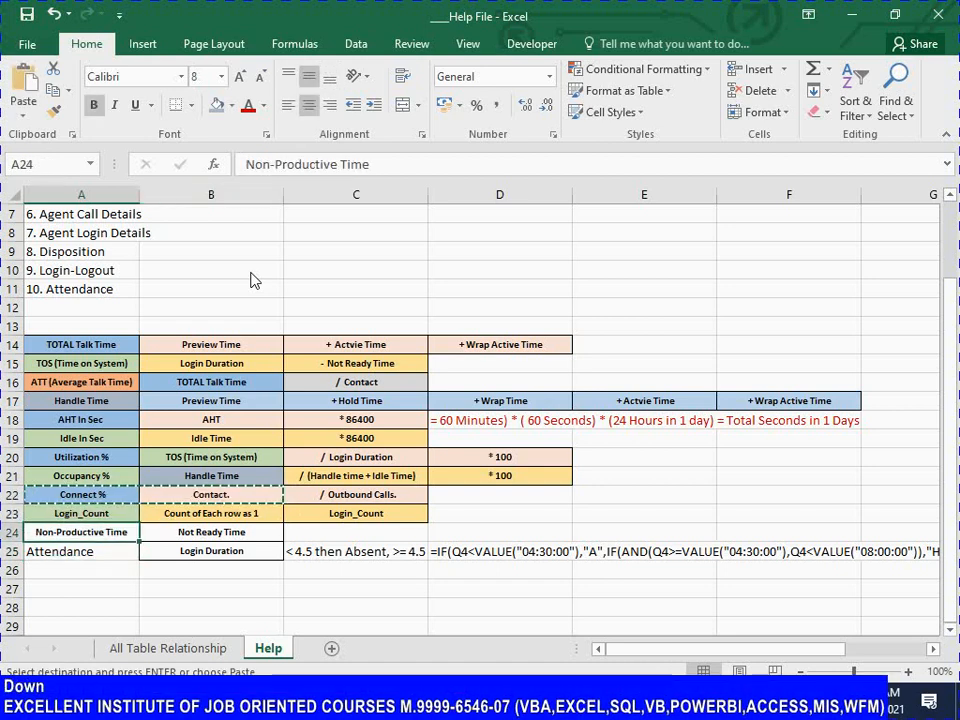
key("shift+Right")
key("alt+s")
key("t")
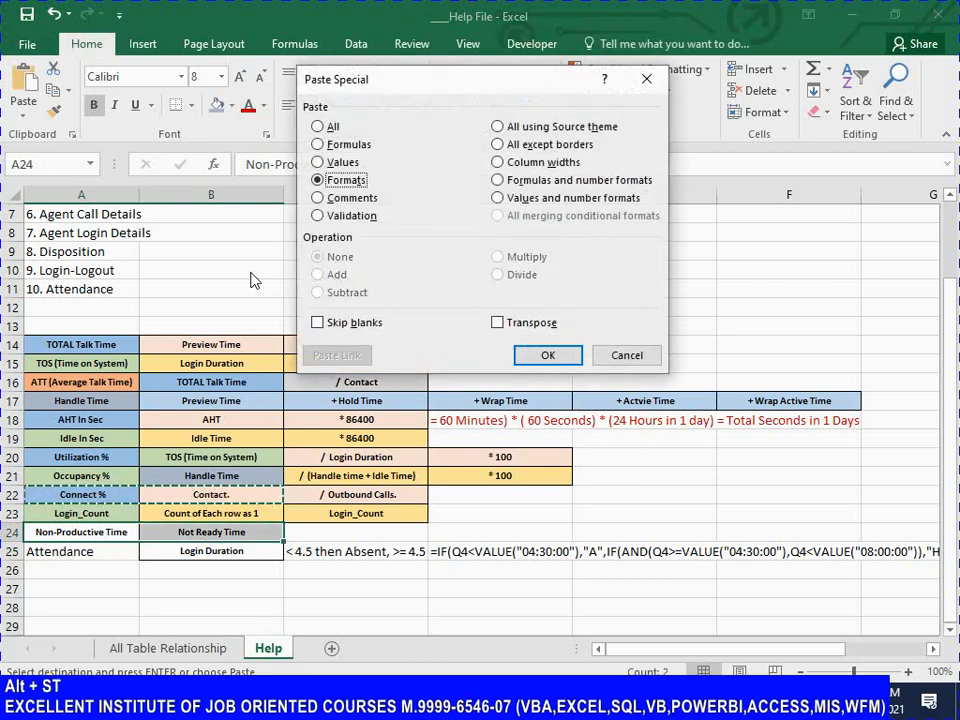
key("Return")
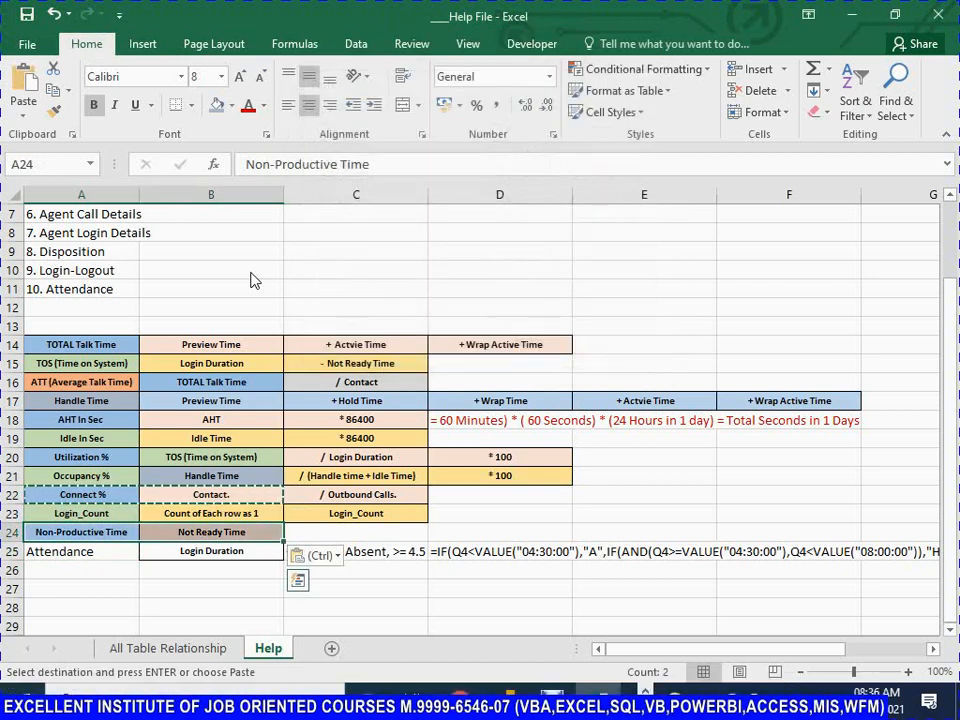
key("Escape")
key("Up")
key("Up")
key("Up")
key("Up")
key("Up")
key("Up")
key("Up")
key("Up")
key("Up")
key("Up")
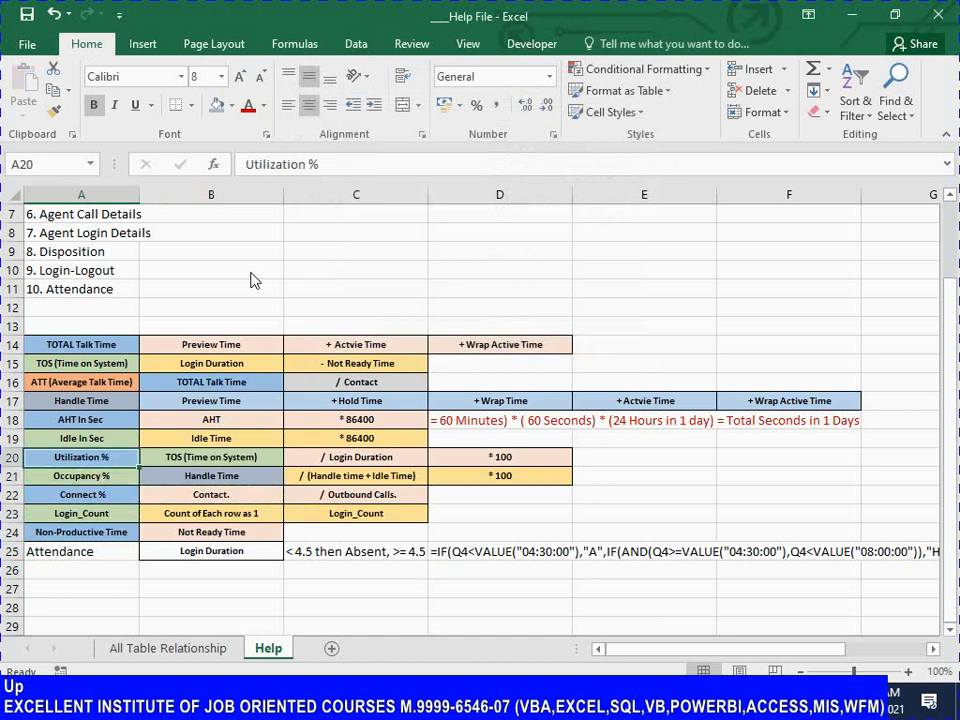
key("Down")
key("Down")
key("Down")
key("Down")
key("Down")
key("Down")
key("Down")
key("Down")
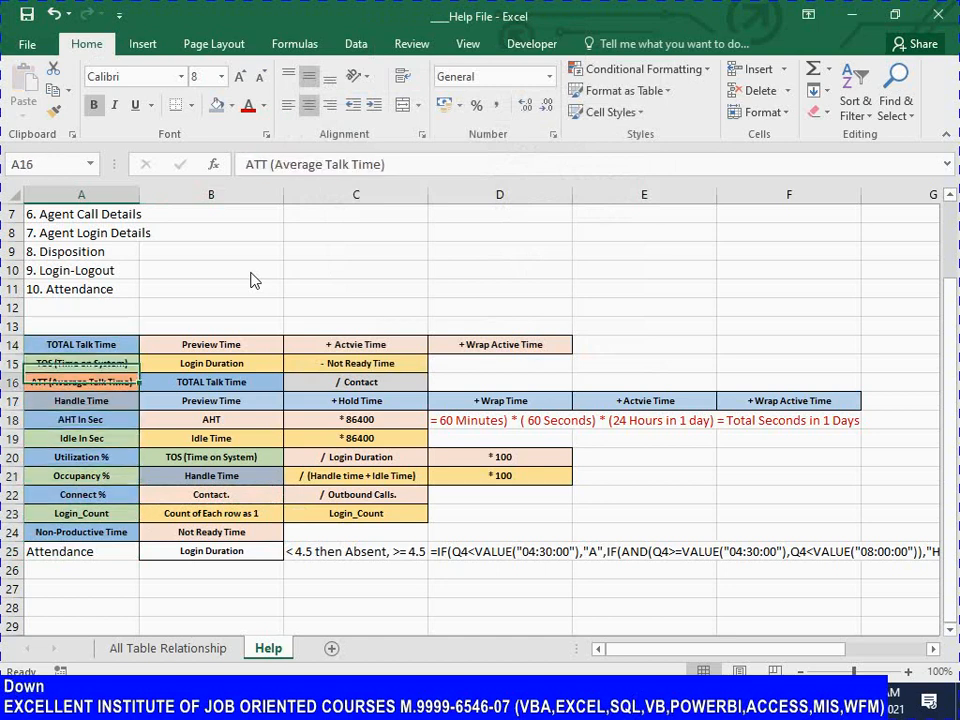
key("Down")
key("Down")
Insert a blank row above the Attendance definition at row 25
key("Down")
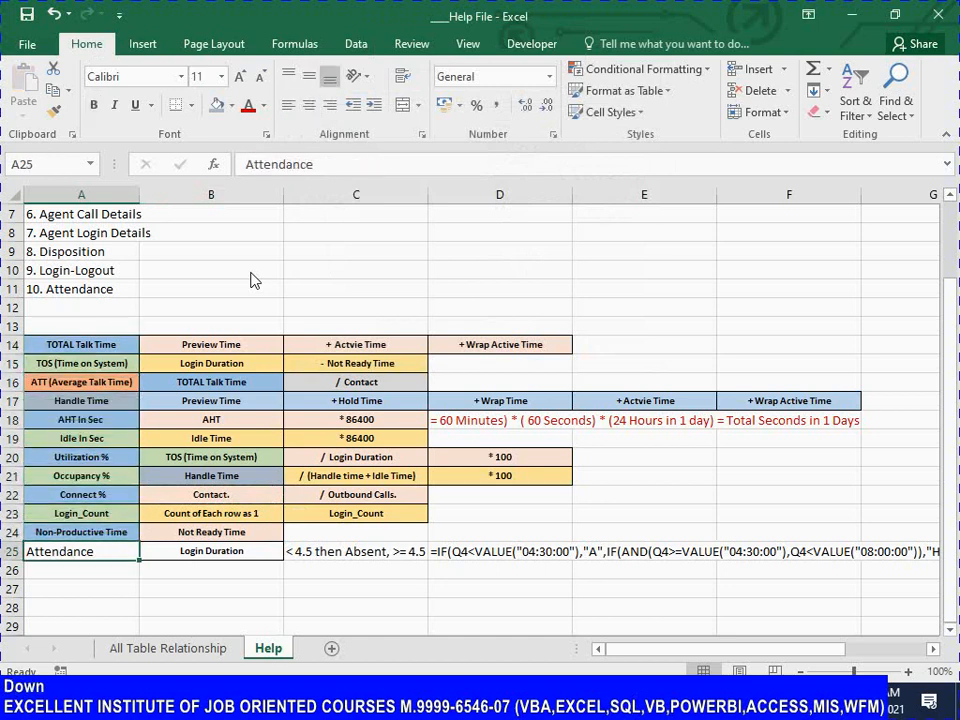
key("shift+space")
key("ctrl+KP_Add")
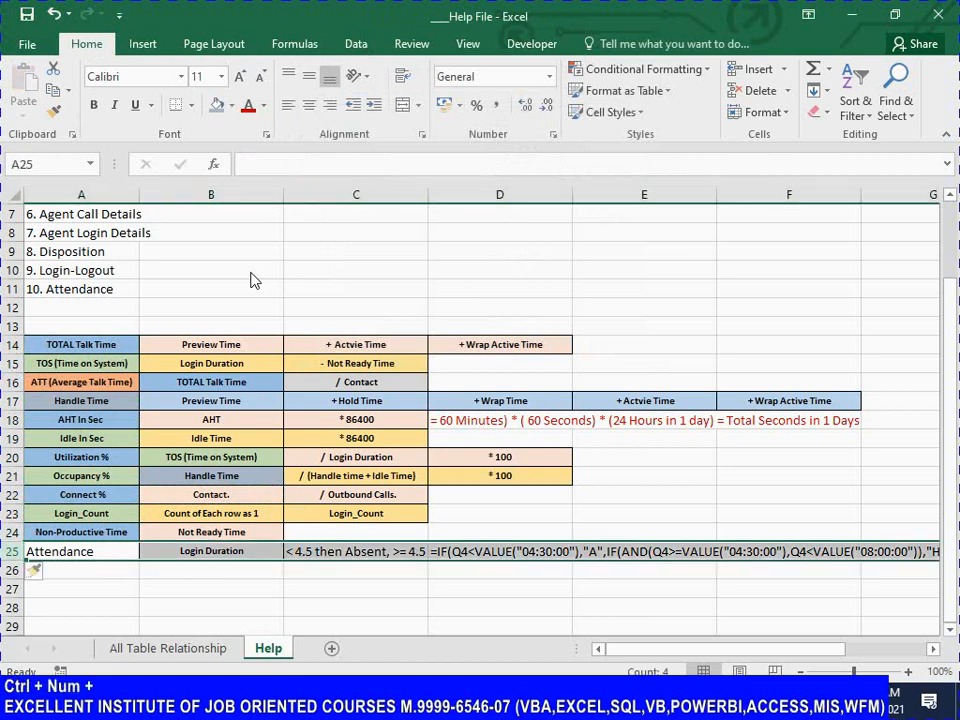
Copy only the formatting of the Login_Count cells A23:B23 onto the blank cells A25:B25
key("Up")
key("Up")
key("Down")
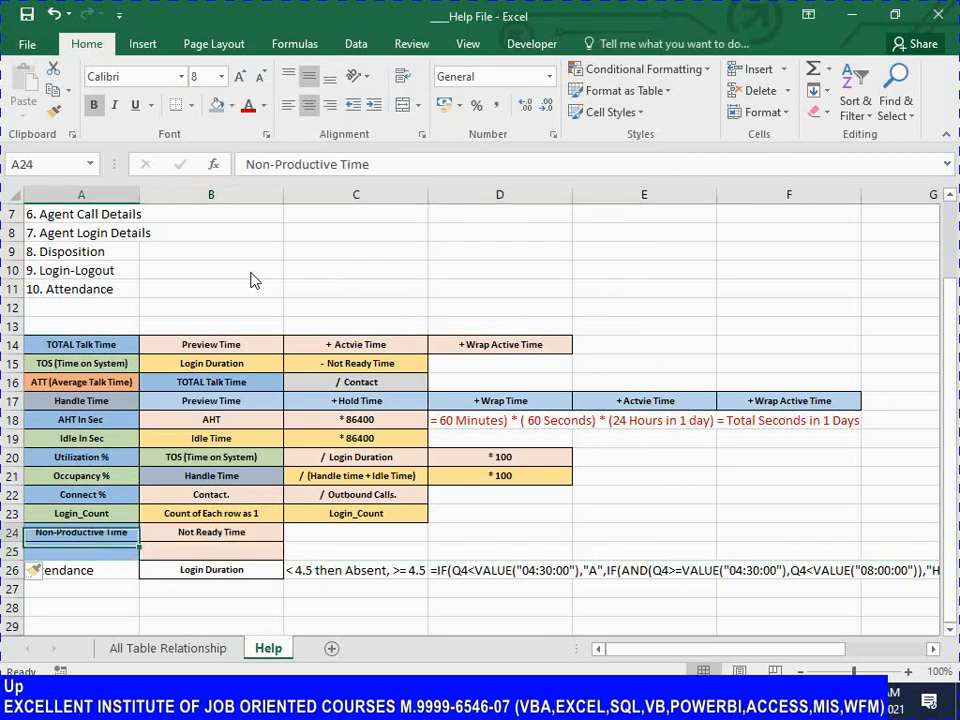
key("Up")
key("shift+Right")
key("ctrl+c")
key("Down")
key("Down")
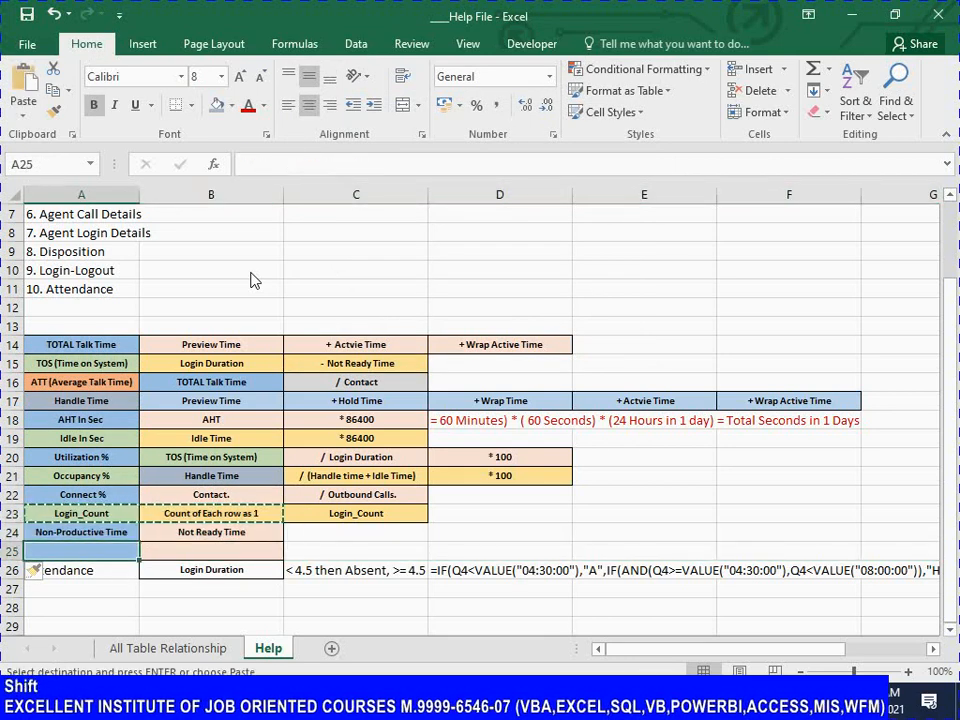
key("shift+Right")
key("alt+e")
key("s")
key("t")
key("Return")
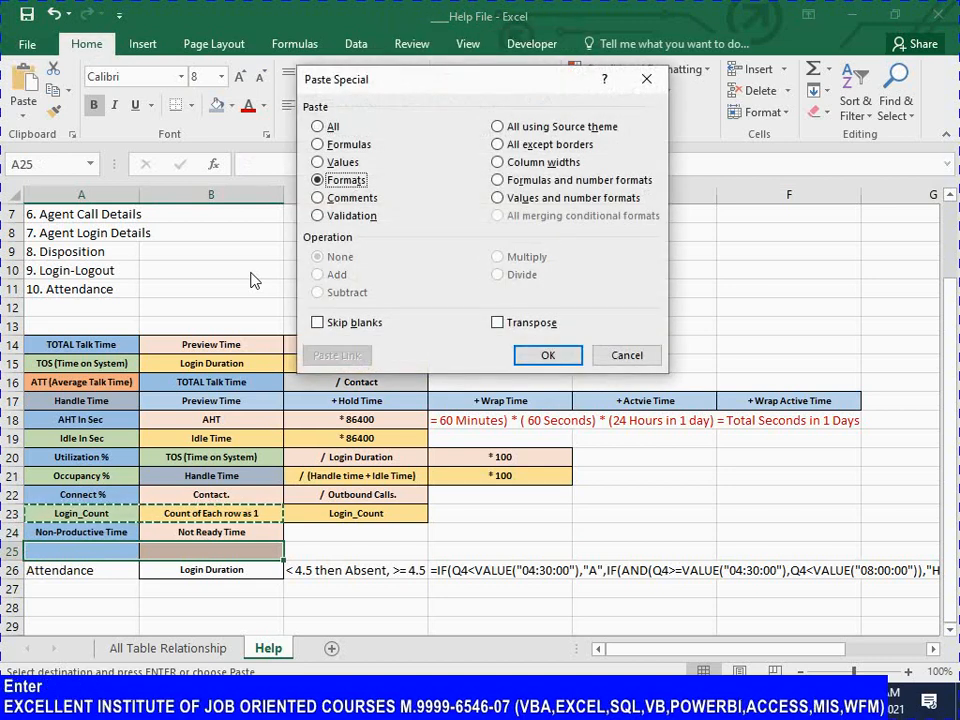
key("Escape")
key("Up")
key("Up")
key("Up")
key("Up")
key("Up")
key("Up")
key("Up")
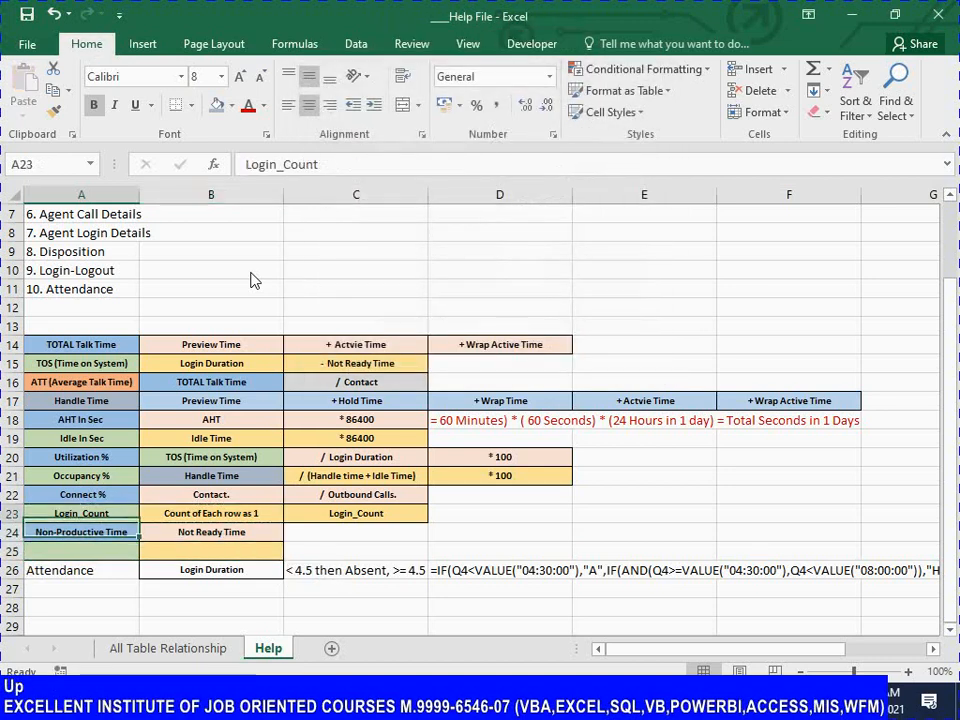
Copy only the value of the Non-Productive Time label in A24 into the blank cell A25
key("Down")
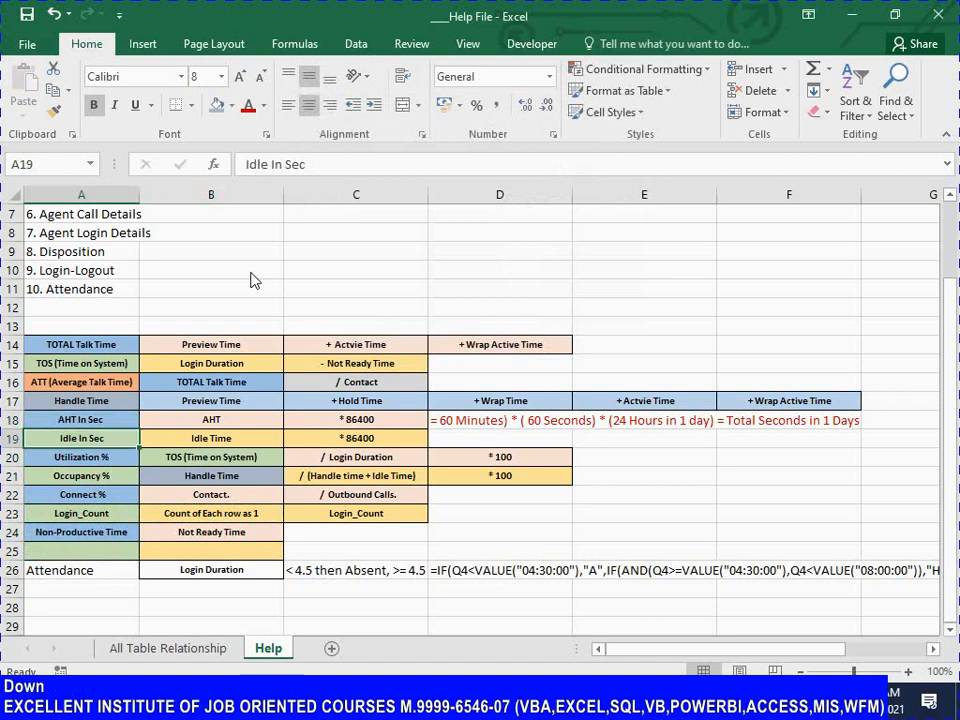
key("Down")
key("Down")
key("Down")
key("Down")
key("Down")
key("Down")
key("Up")
key("Up")
key("Down")
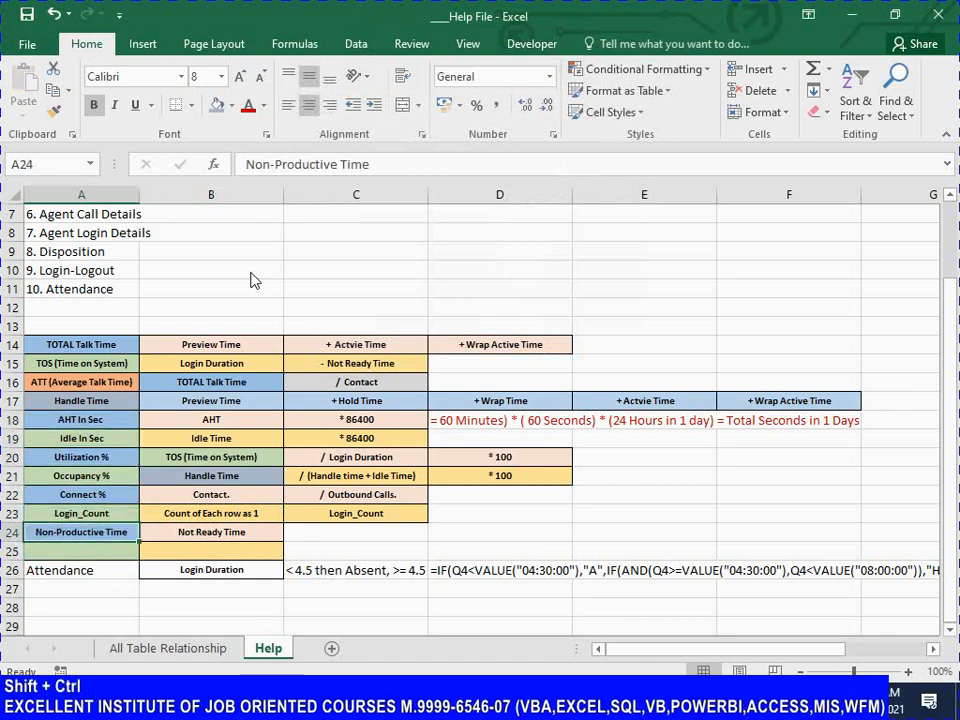
key("ctrl+c")
key("Down")
key("alt+e")
key("s")
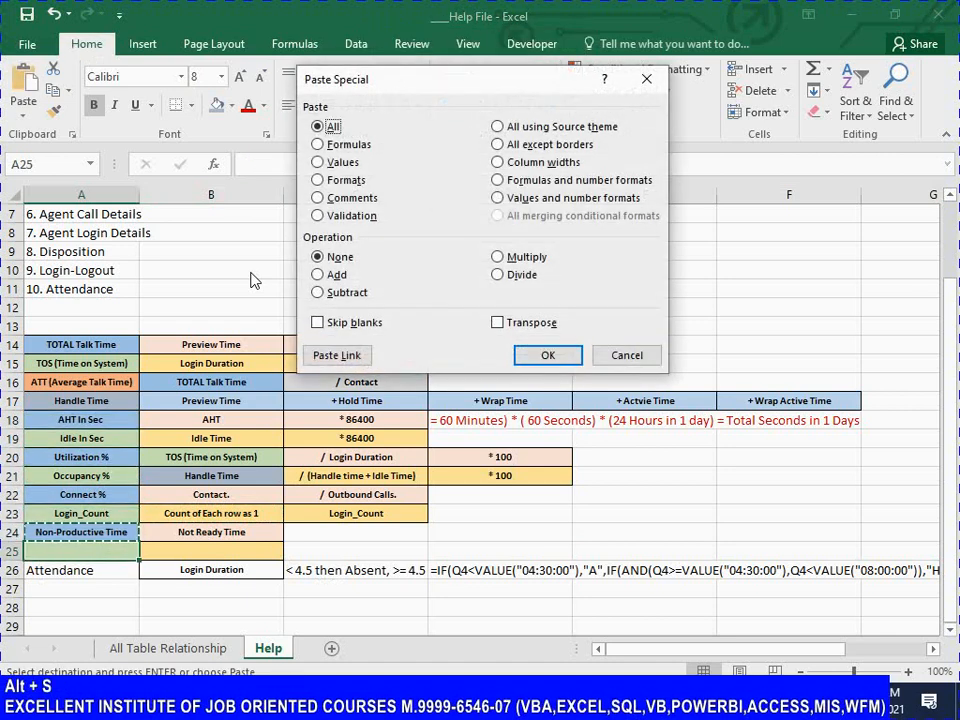
key("v")
key("Return")
Edit the label in A25 to read "Productive Time"
key("F2")
key("Home")
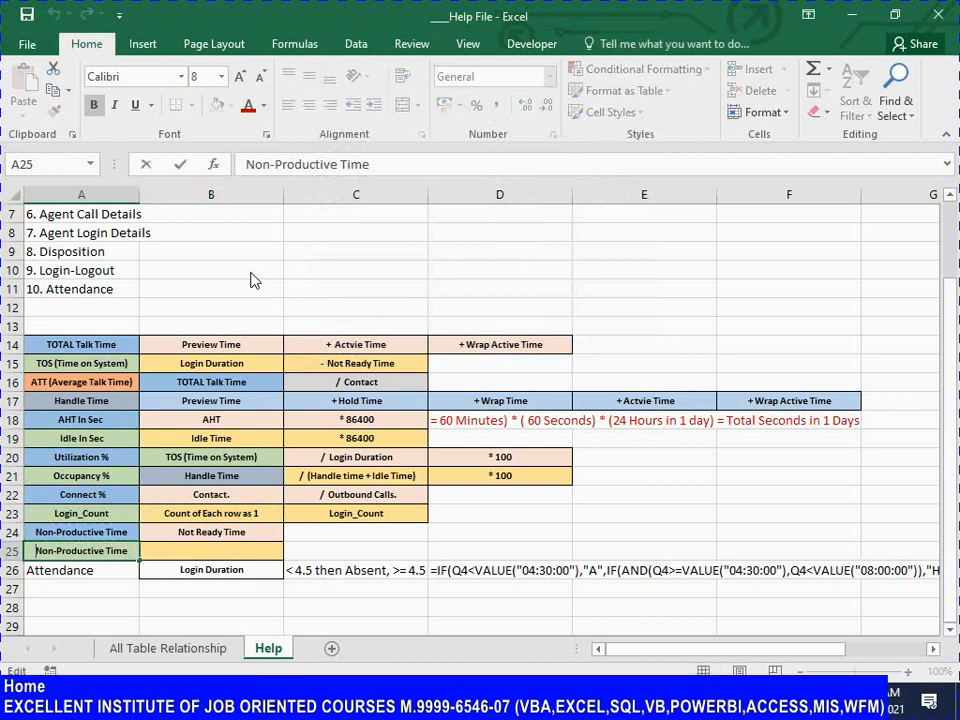
key("Delete")
key("Delete")
key("Delete")
key("Delete")
key("Tab")
Copy only the value of the TOS (Time on System) label in A15 into B25 as the Productive Time definition
key("Left")
key("Up")
key("Up")
key("Up")
key("Up")
key("Up")
key("Up")
key("Up")
key("Up")
key("Up")
key("Up")
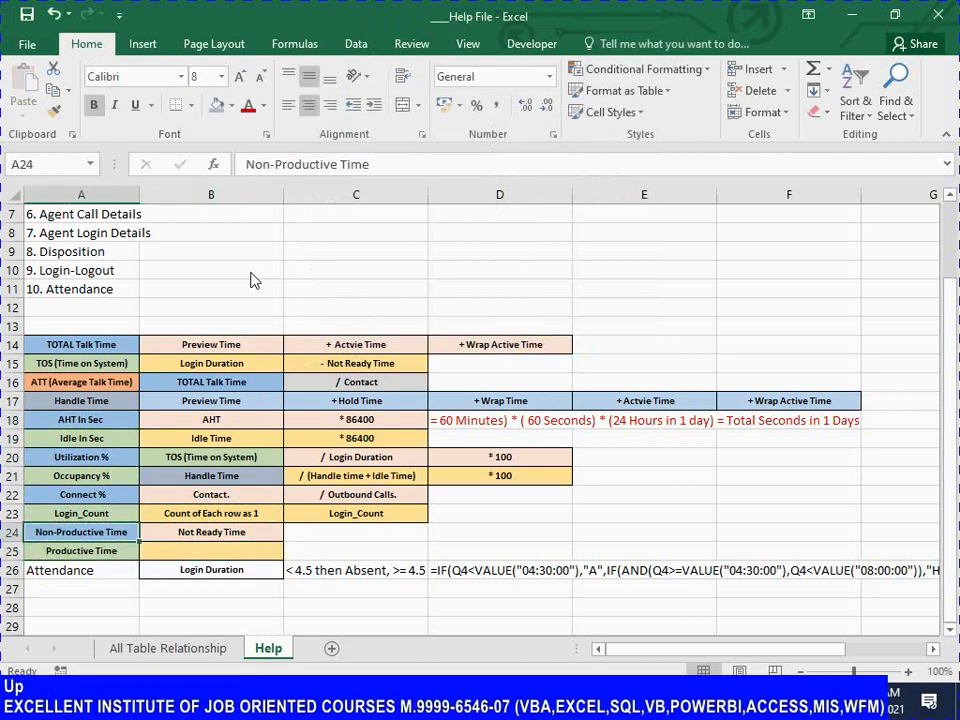
key("ctrl+c")
key("Down")
key("Down")
key("Down")
key("Down")
key("Down")
key("Down")
key("Down")
key("Down")
key("Down")
key("Down")
key("Down")
key("Down")
key("Down")
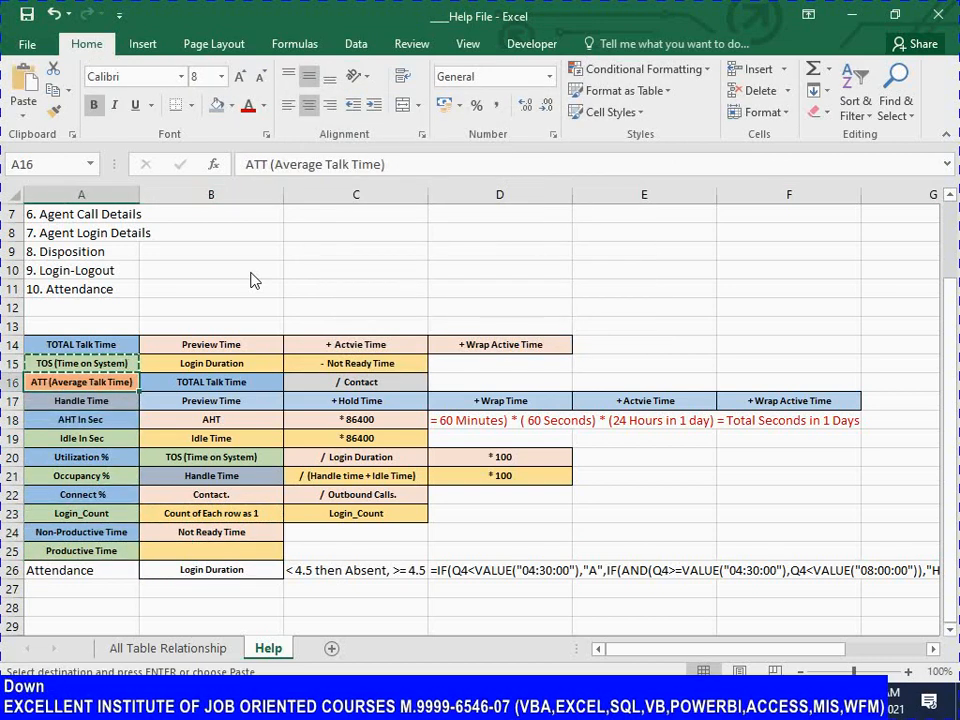
key("Up")
key("Up")
key("Up")
key("Right")
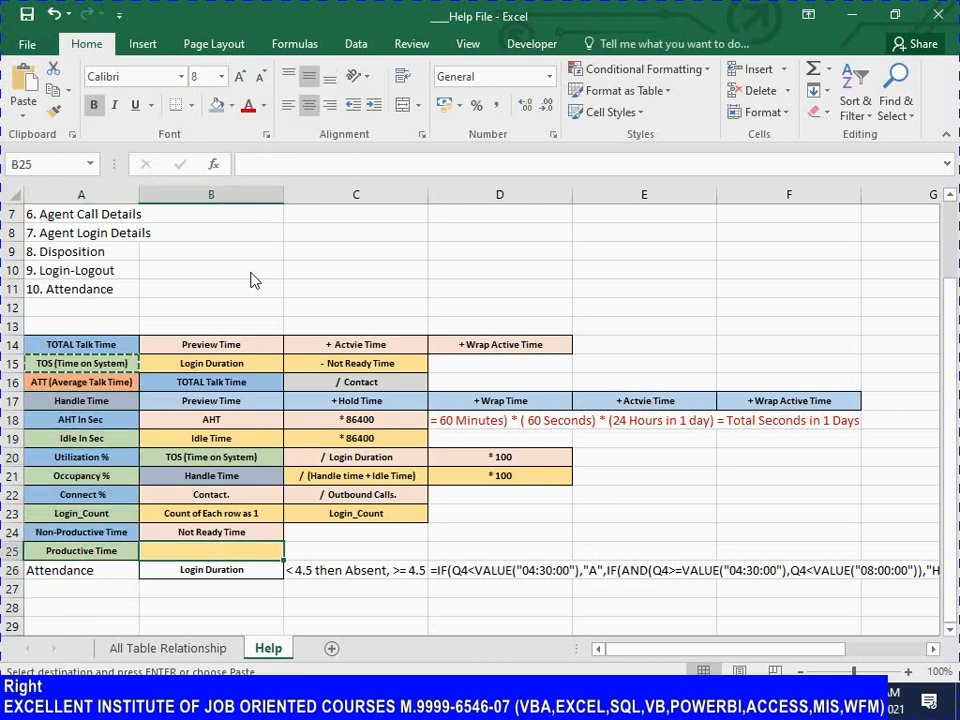
key("alt")
key("e")
key("s")
key("v")
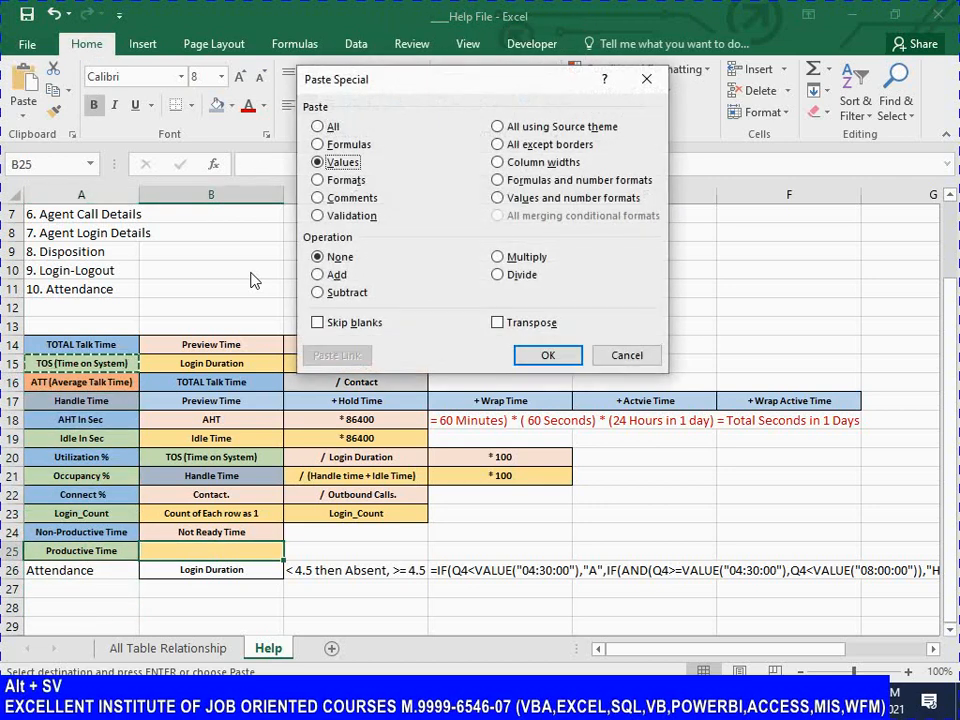
key("Return")
key("Escape")
Review the Non-Productive Time and Productive Time definitions in A24:B25 and save the workbook
key("Left")
key("Up")
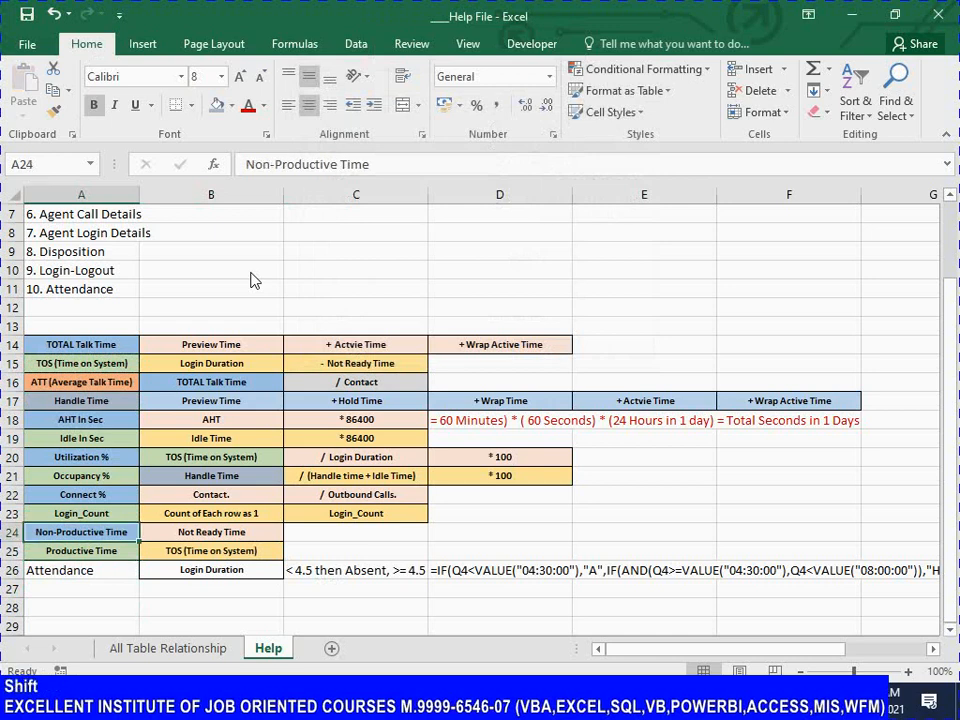
key("shift+Down")
key("shift+Right")
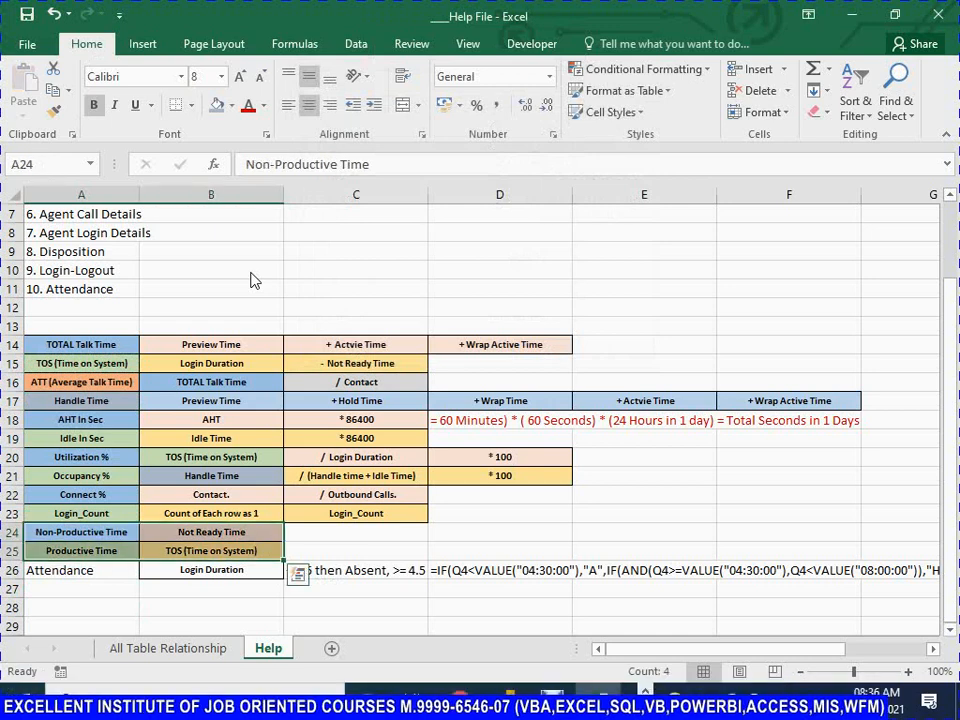
key("Down")
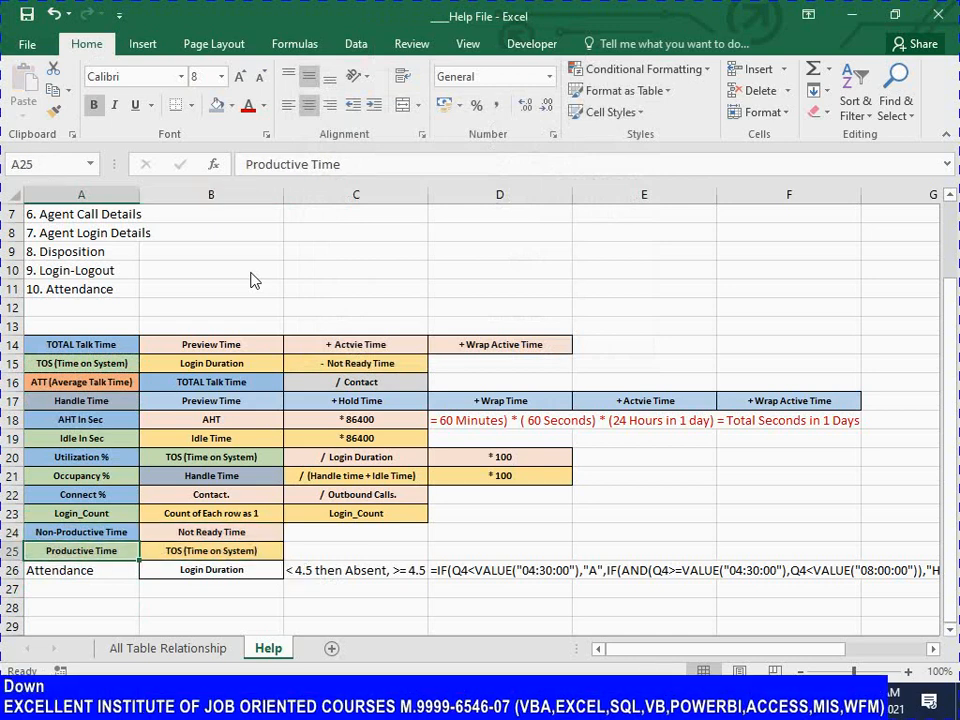
key("ctrl+s")
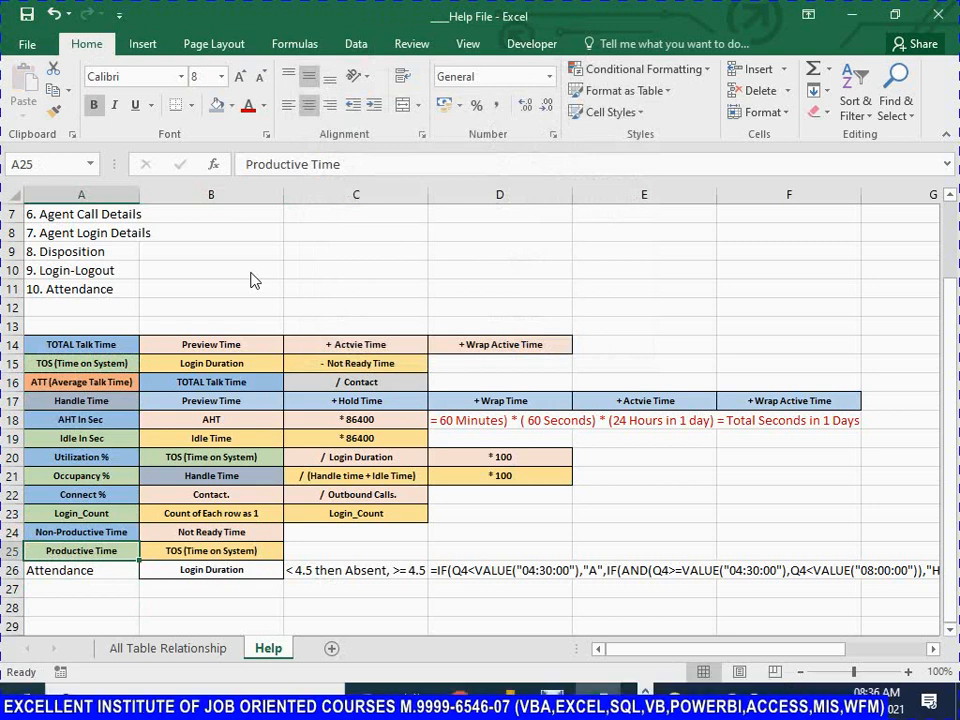
key("ctrl+s")
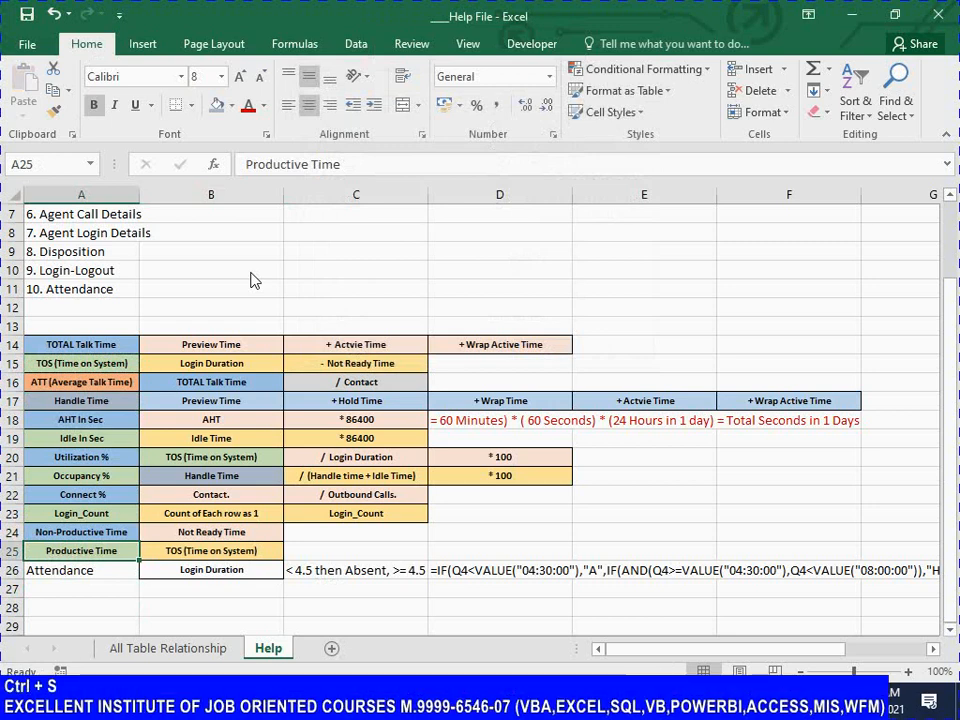
Review the Attendance definition and its login-duration thresholds across A26:C26, saving the workbook
key("Down")
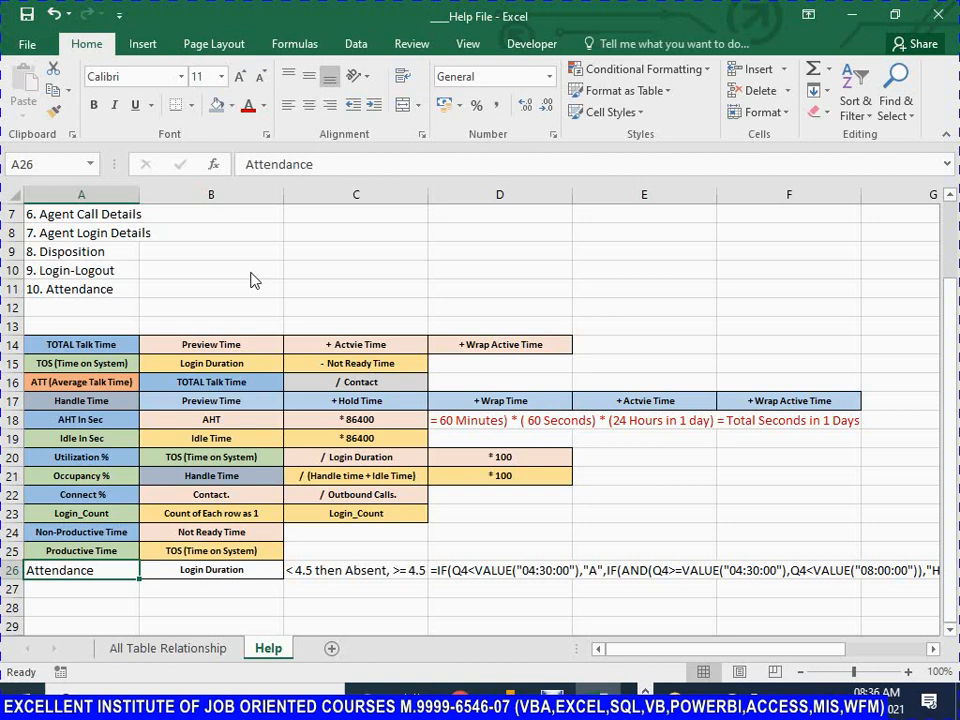
key("ctrl+s")
key("Right")
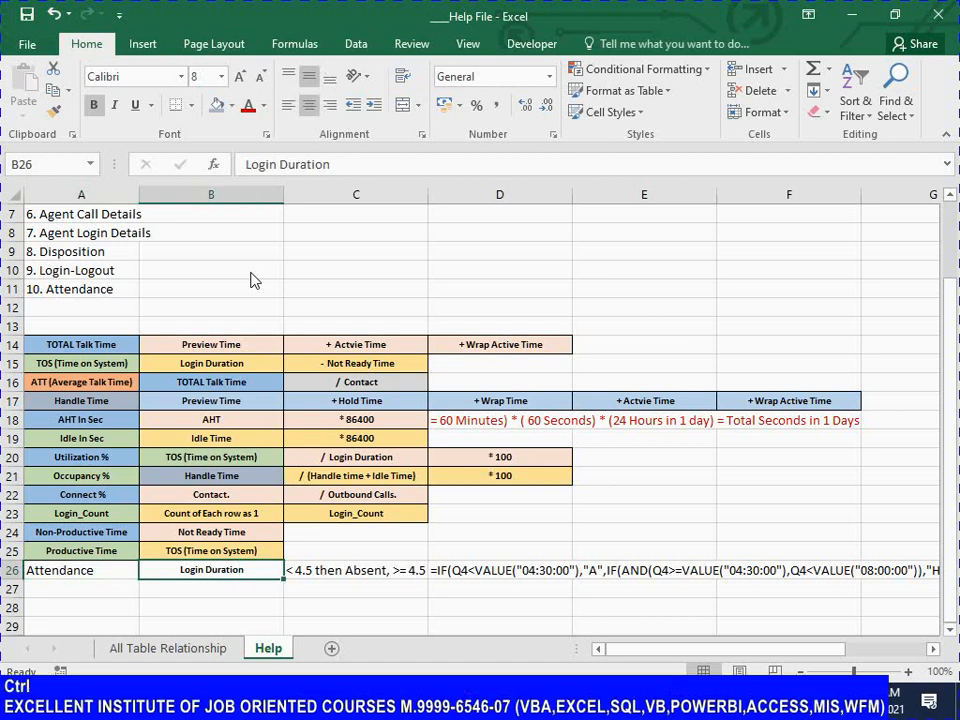
key("ctrl+s")
key("Right")
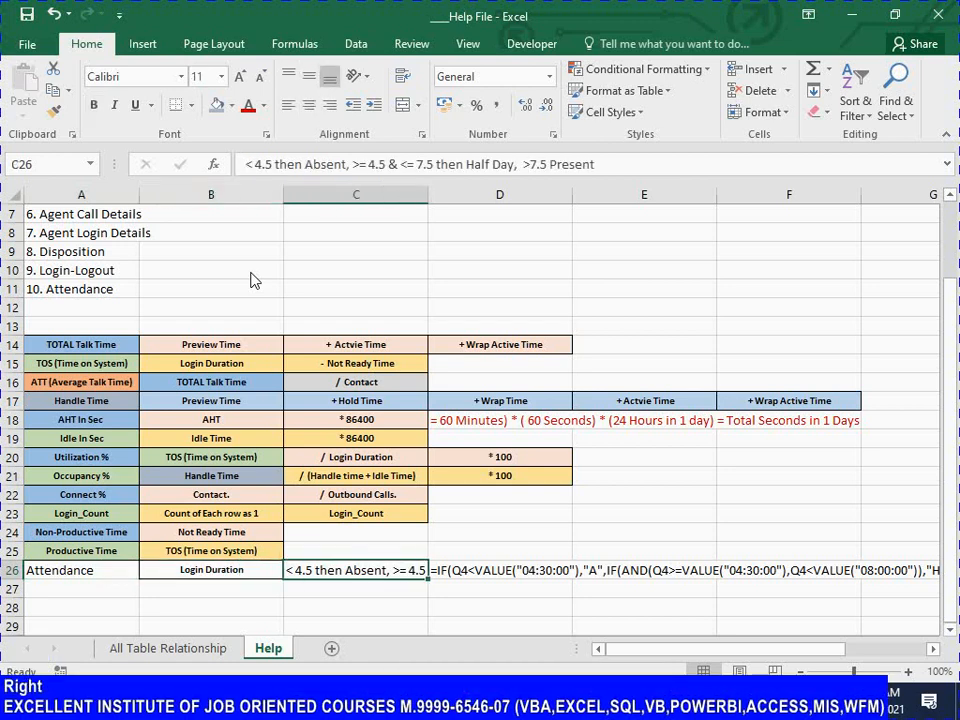
key("Left")
key("Right")
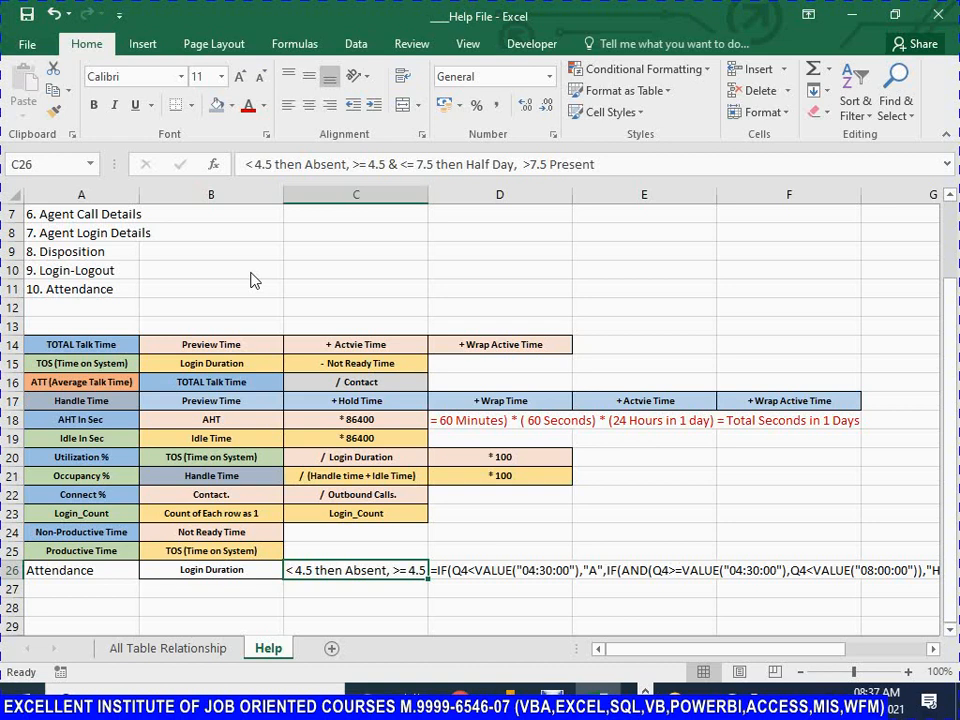
key("ctrl+s")
type("s")
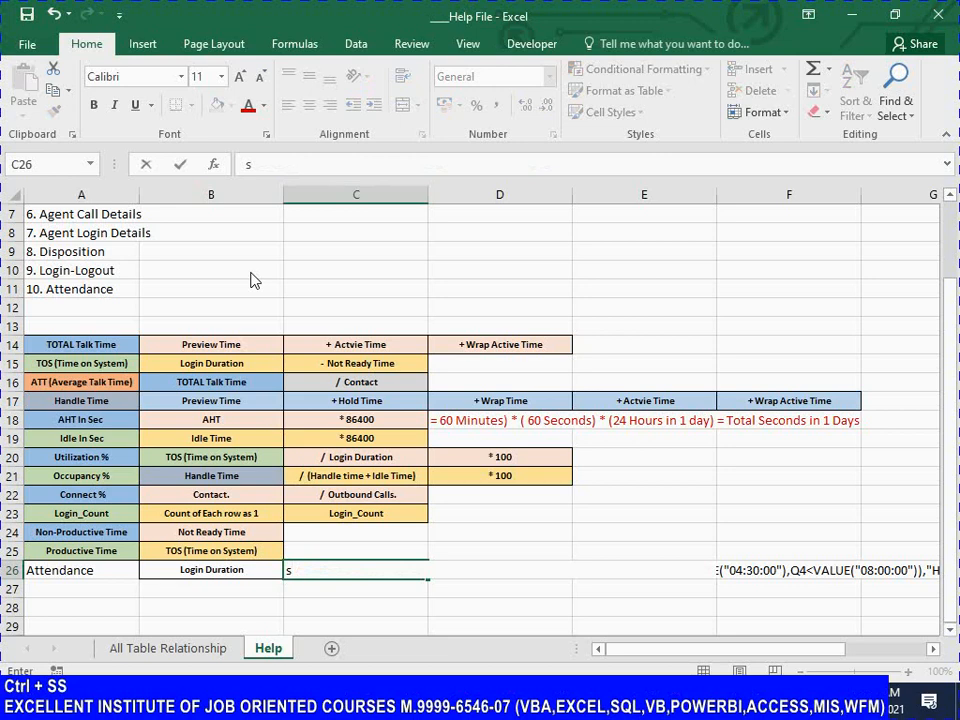
Start a list beside the table names by entering "Aspect" in C2 and "Diler" in C3
key("ctrl+Home")
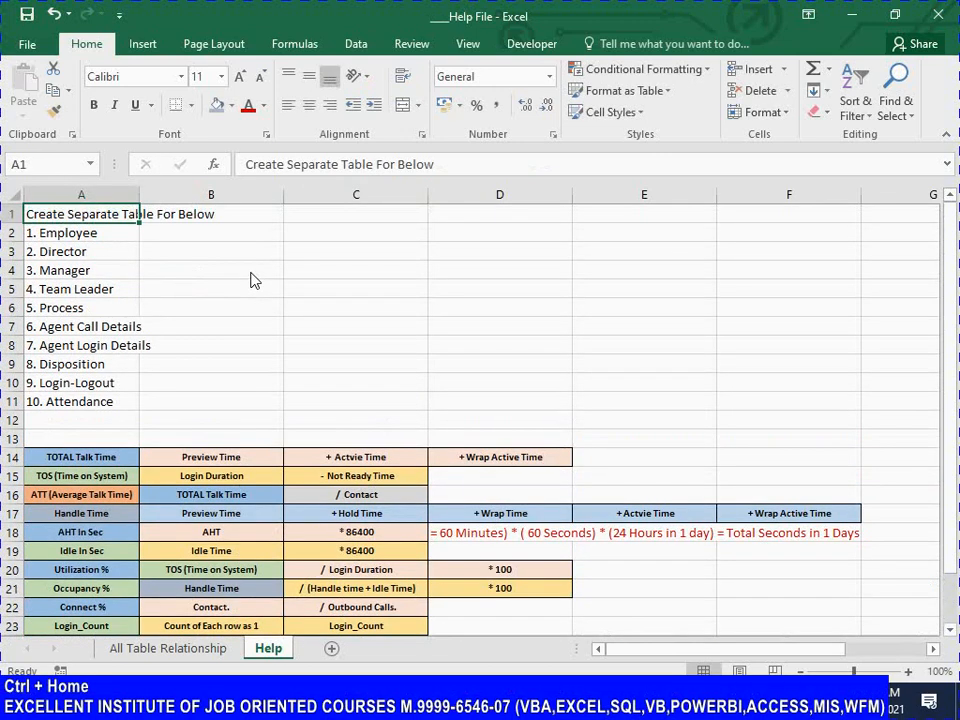
key("Right")
key("Right")
key("Right")
key("Left")
key("Down")
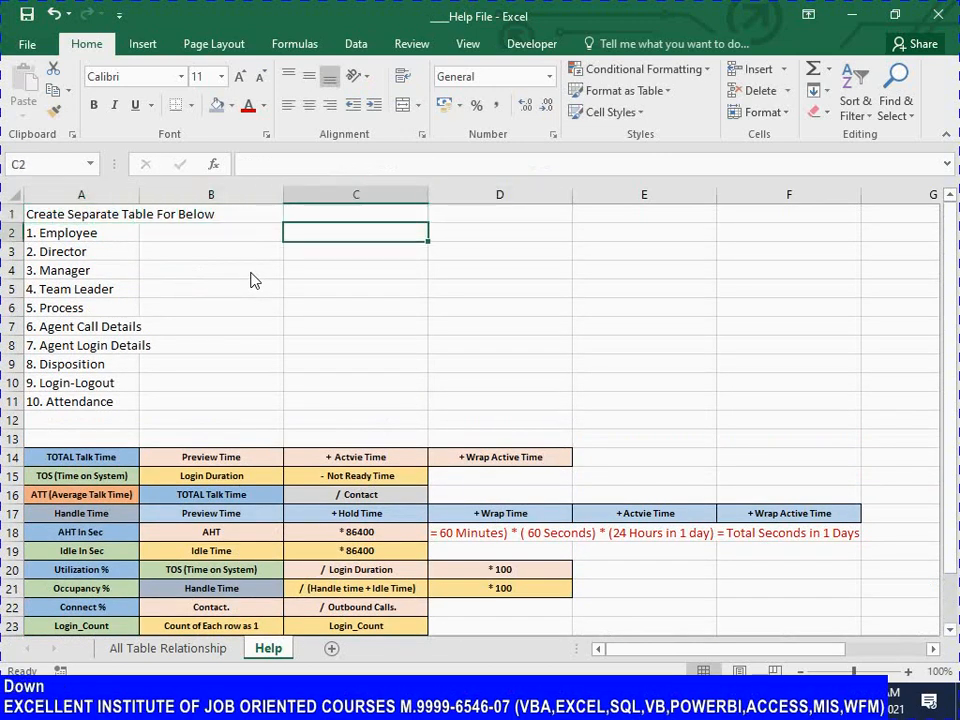
type("Aspect")
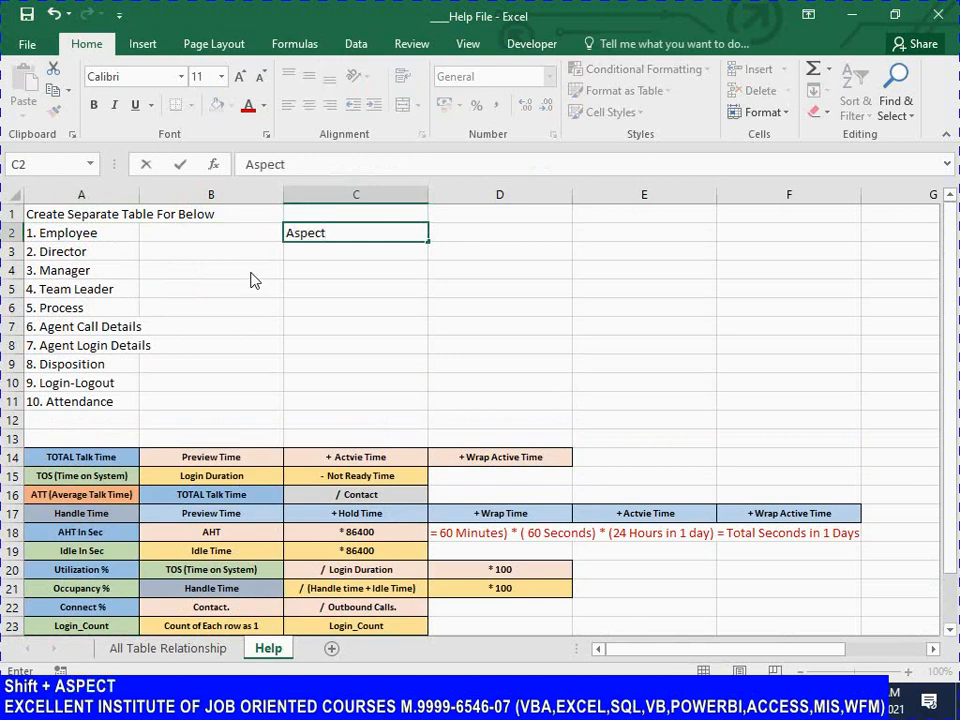
key("Return")
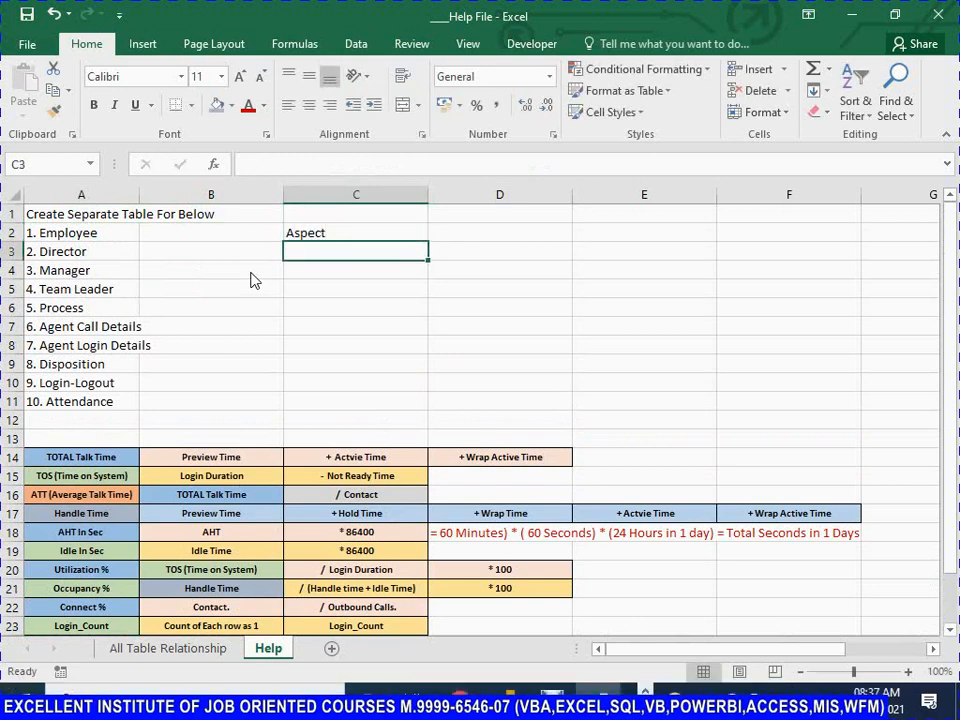
type("Dilar")
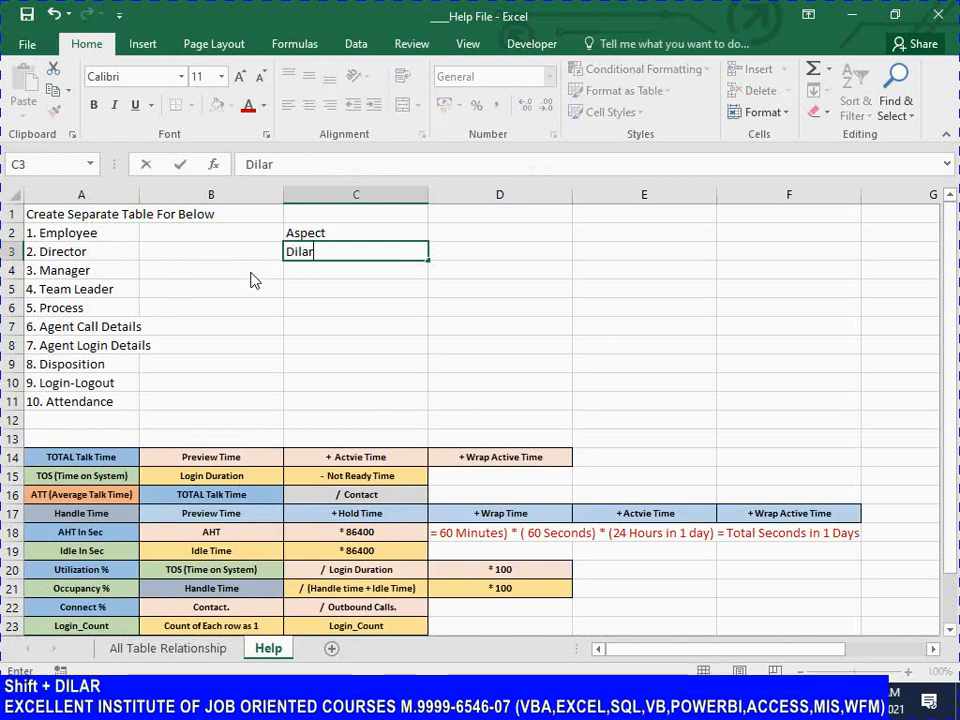
key("BackSpace")
key("BackSpace")
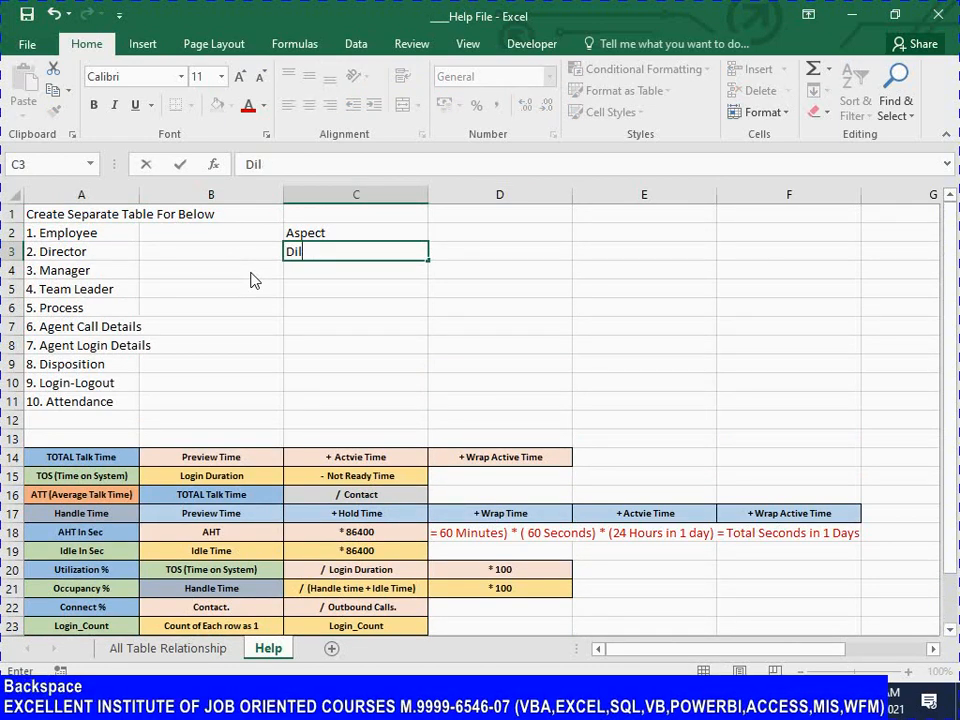
type("er")
key("Return")
Extend the list with "Avaya" in C4 and "Talisma" in C5
type("A")
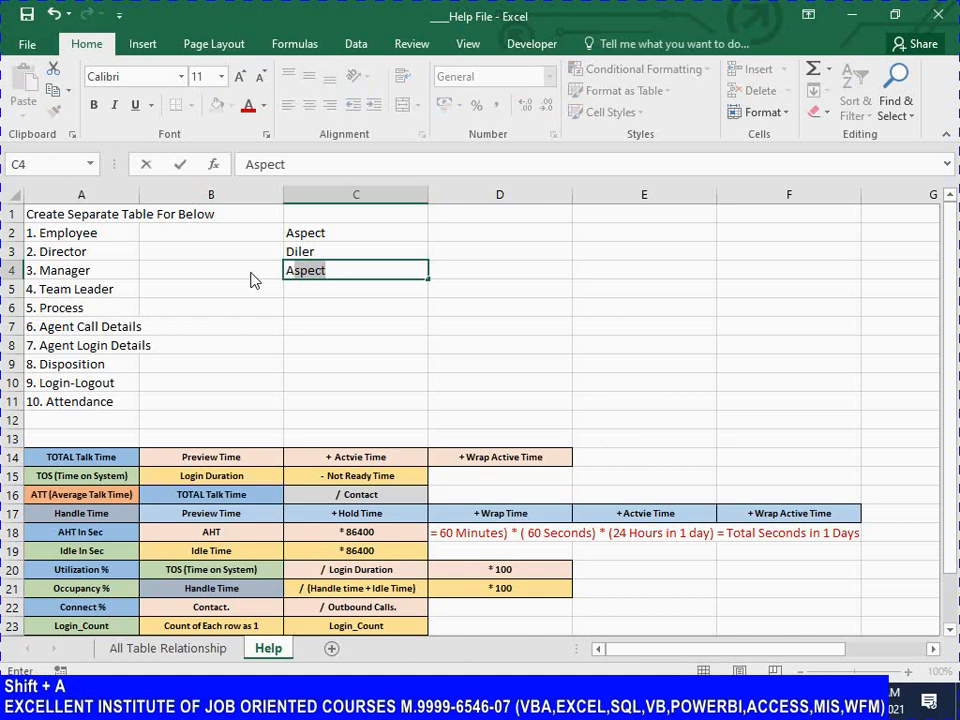
type("vaua")
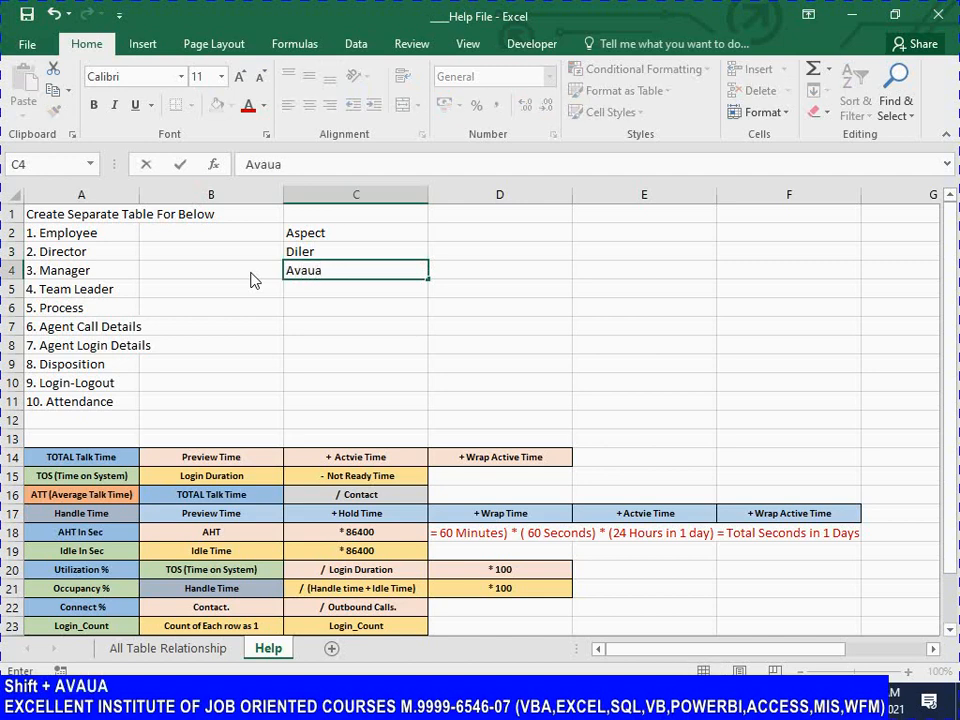
key("BackSpace")
key("BackSpace")
type("aya")
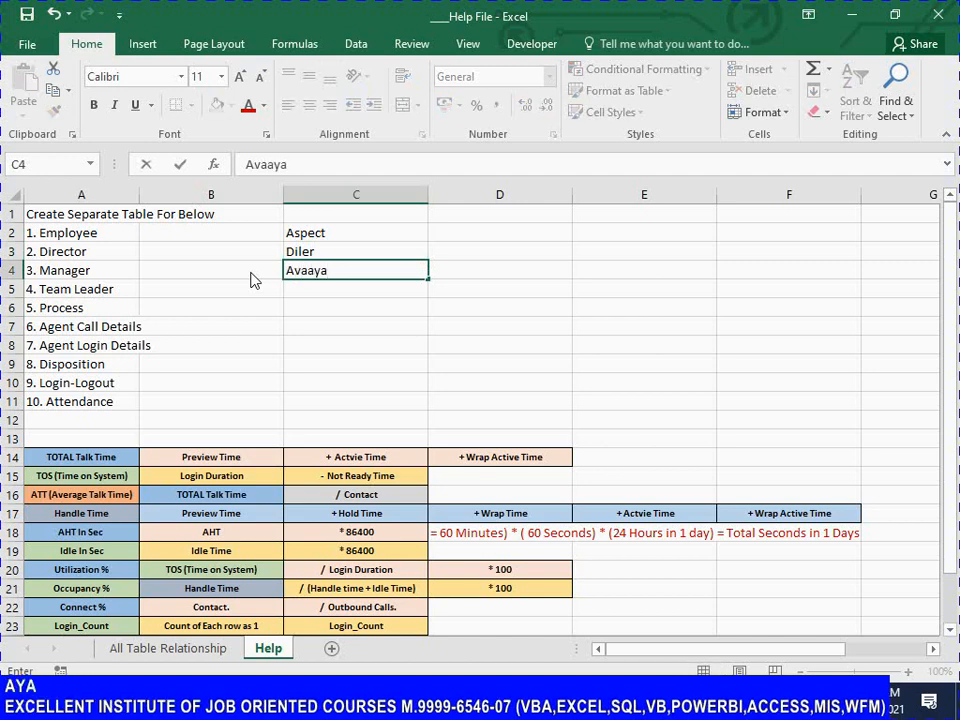
key("BackSpace")
key("BackSpace")
key("BackSpace")
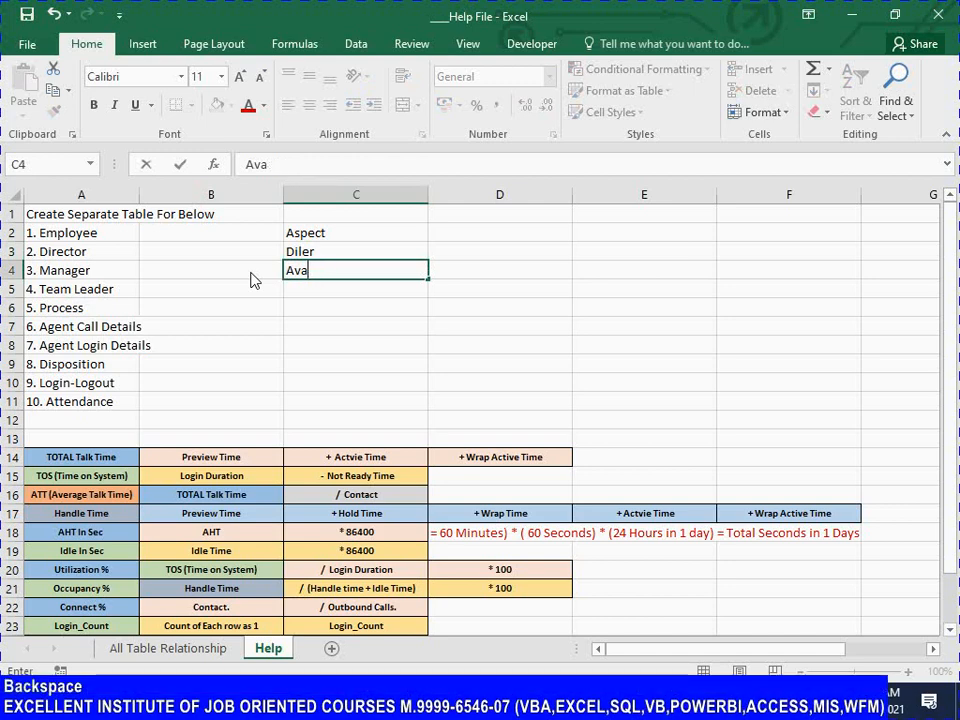
type("aya")
key("BackSpace")
key("BackSpace")
key("BackSpace")
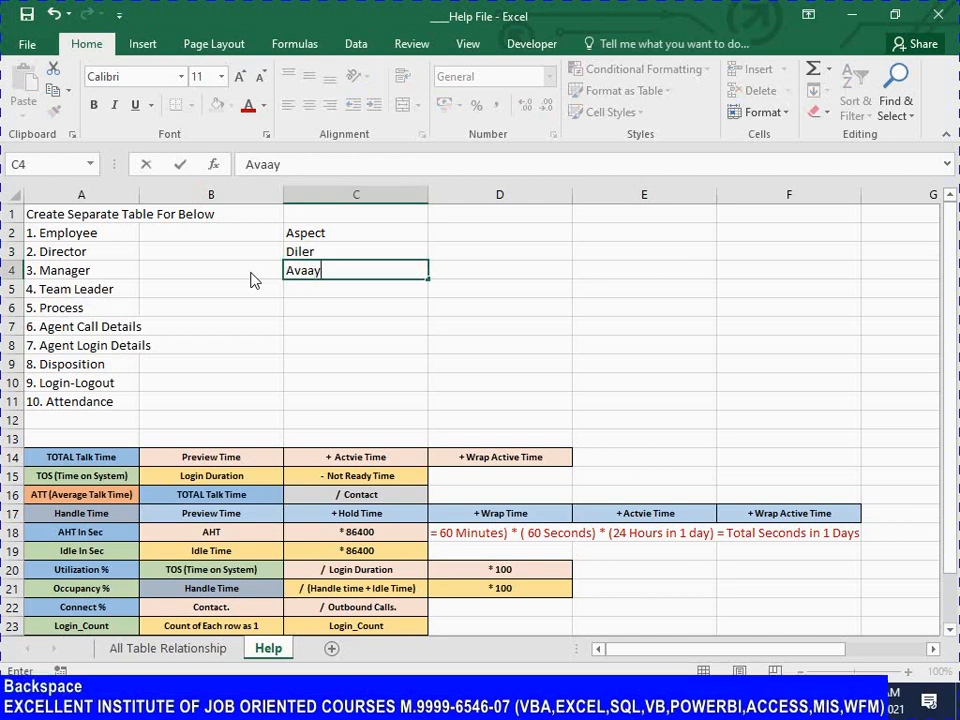
type("ya")
key("Return")
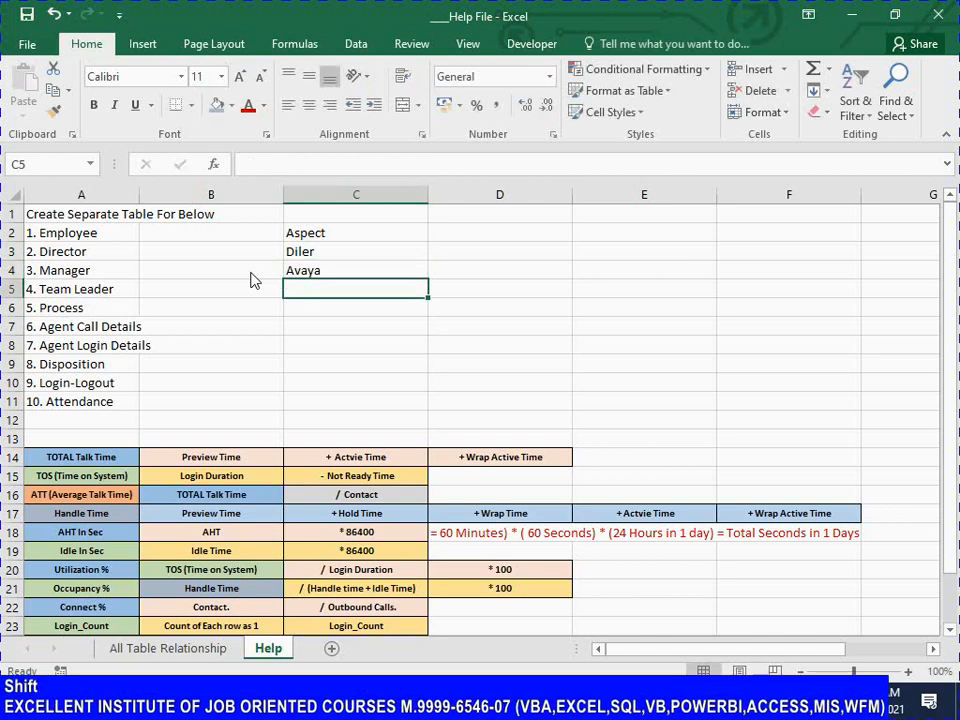
type("Talisma")
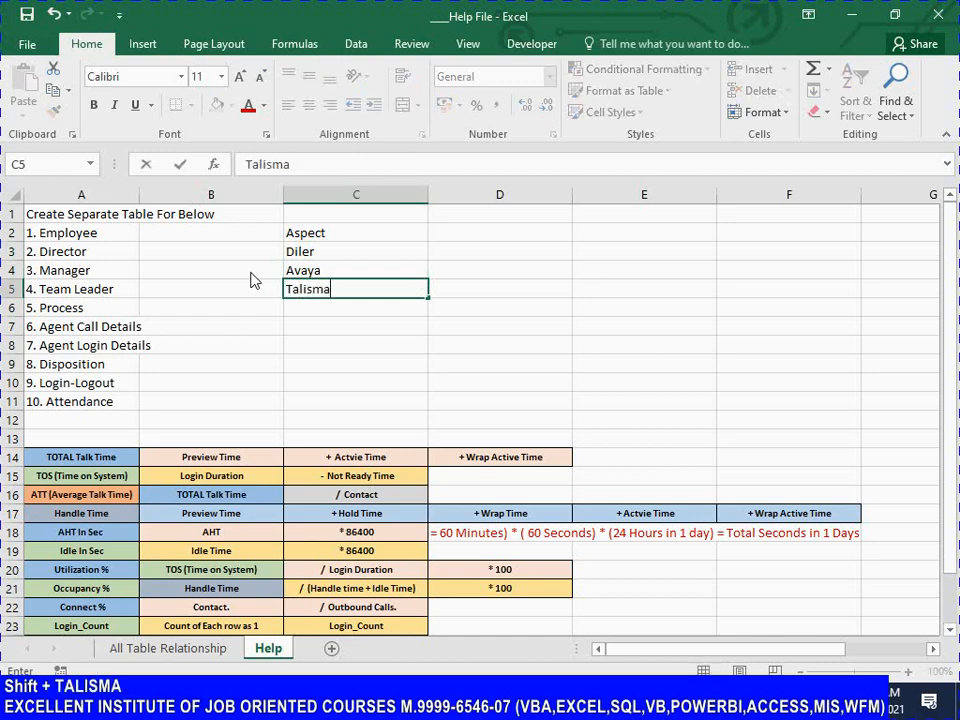
key("Return")
Head the tool list with "Call Center BPO Tools" in C1 and make the heading bold
key("Up")
key("Up")
key("Up")
key("Up")
key("Up")
type("C")
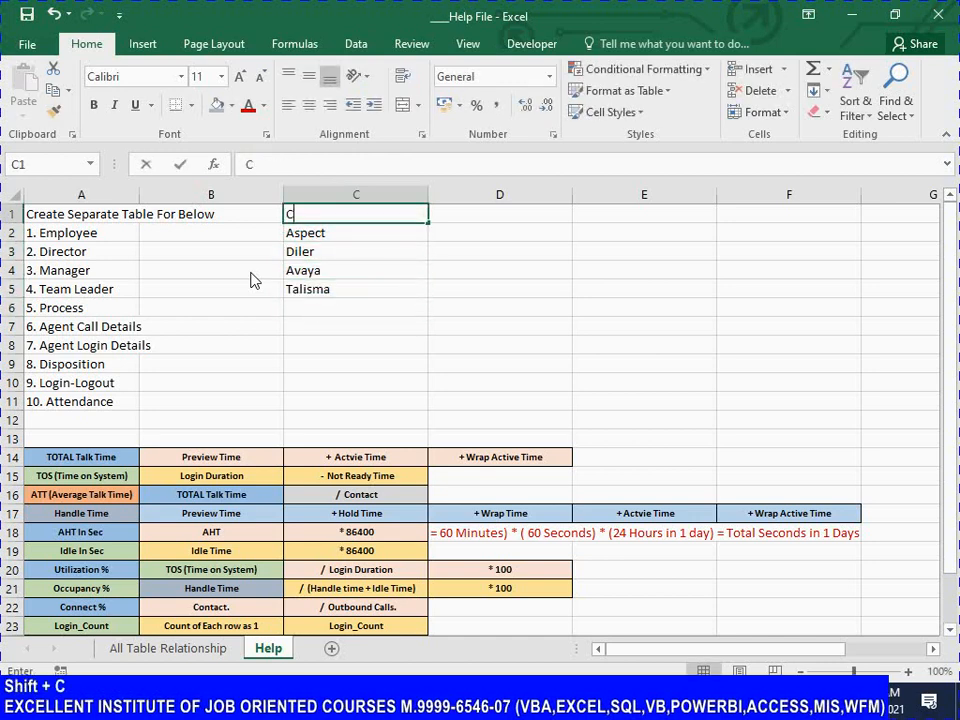
type("all Ce")
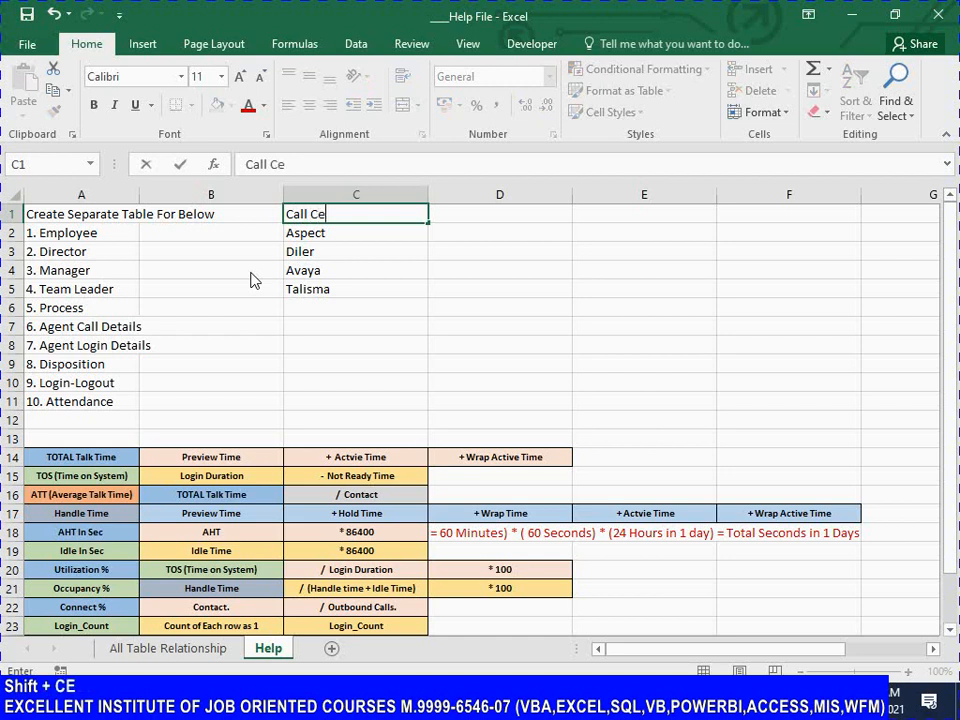
type("nter BPO")
key("BackSpace")
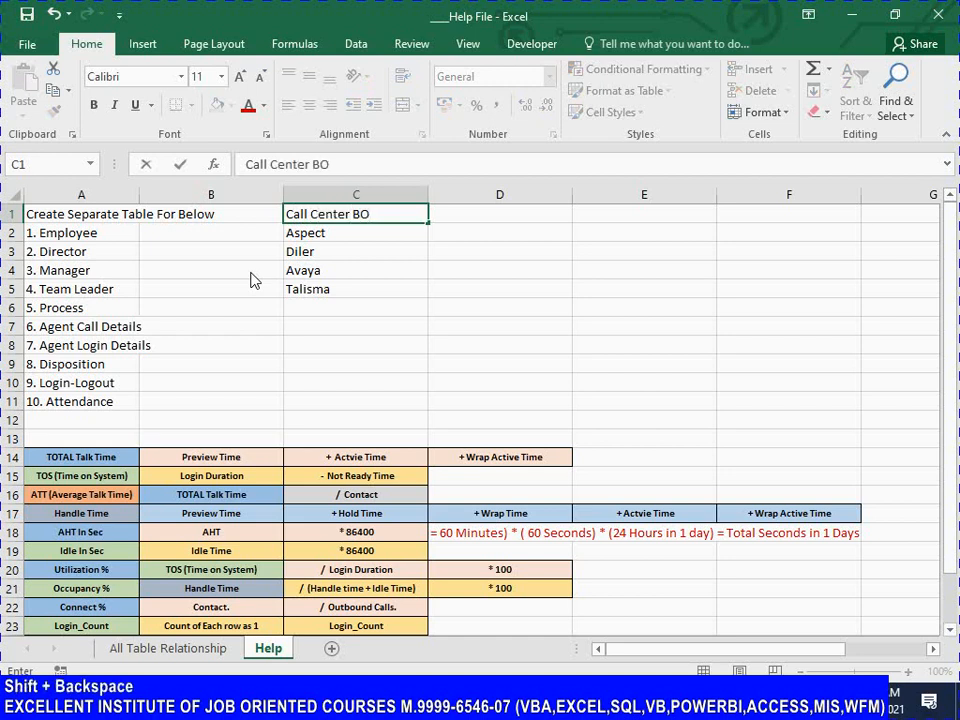
type("PO Tools")
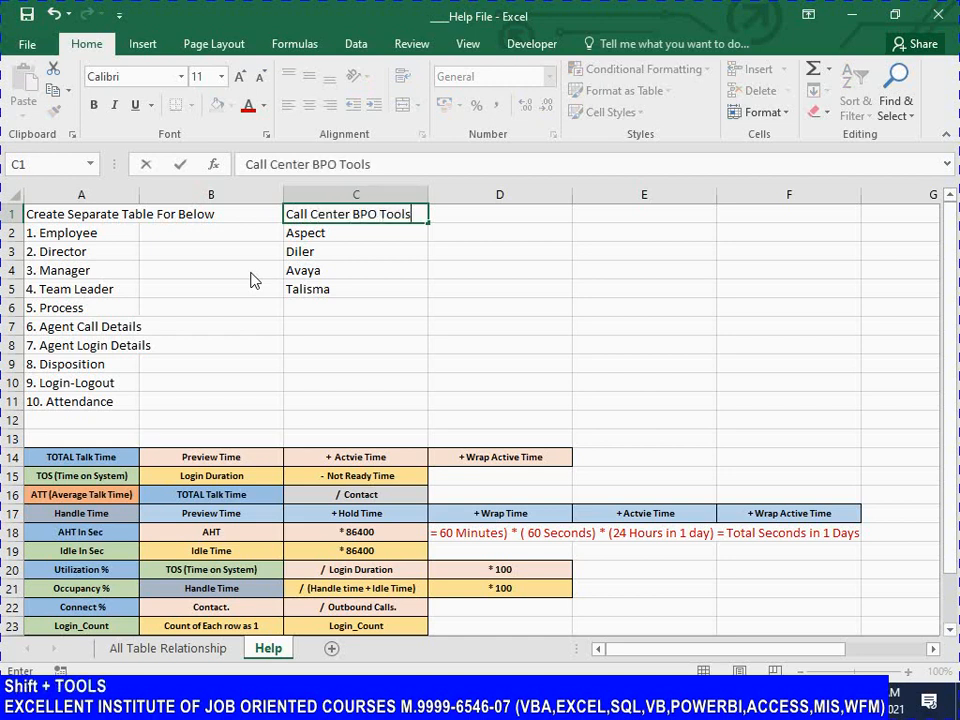
key("Return")
key("Up")
key("ctrl+b")
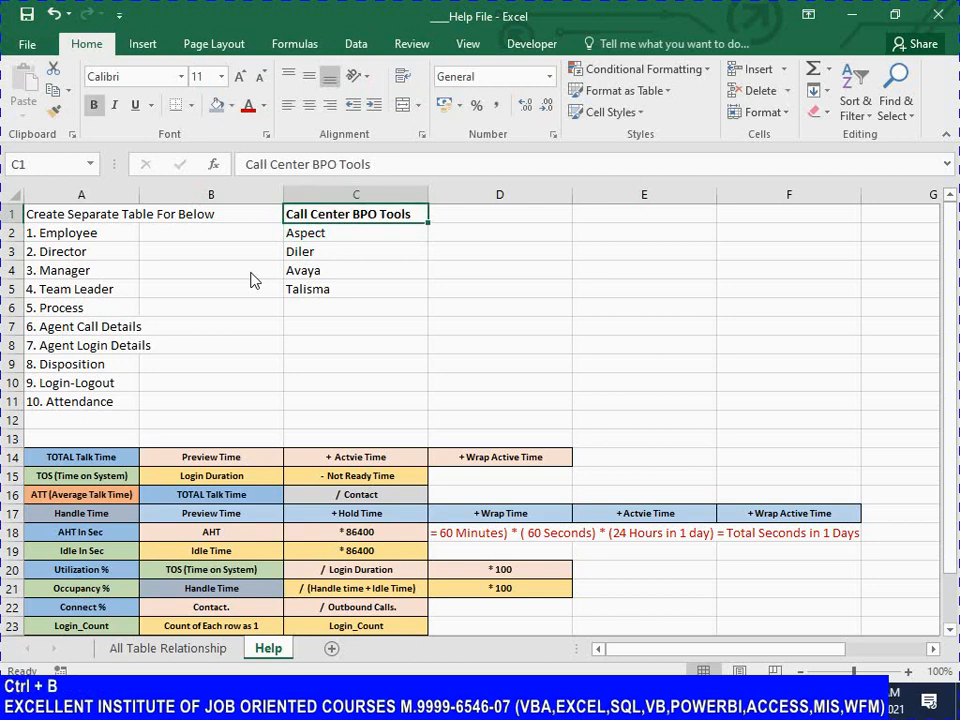
Apply all borders to the Call Center BPO Tools list in C1:C5
key("Down")
key("ctrl+shift+Down")
key("Up")
key("ctrl+shift+Down")
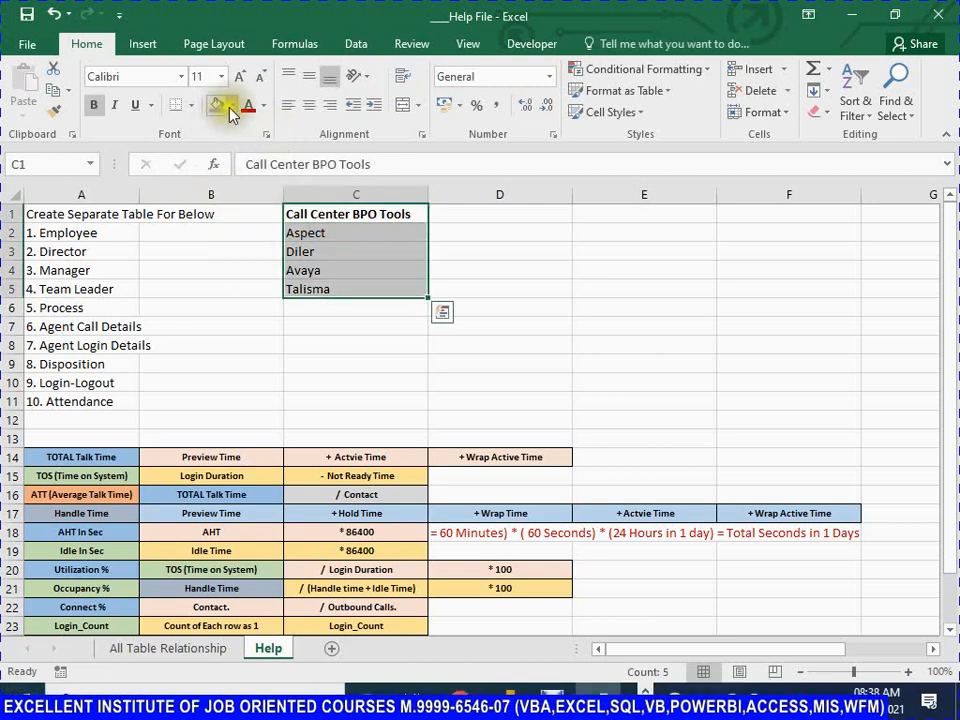
left_click(191, 110)
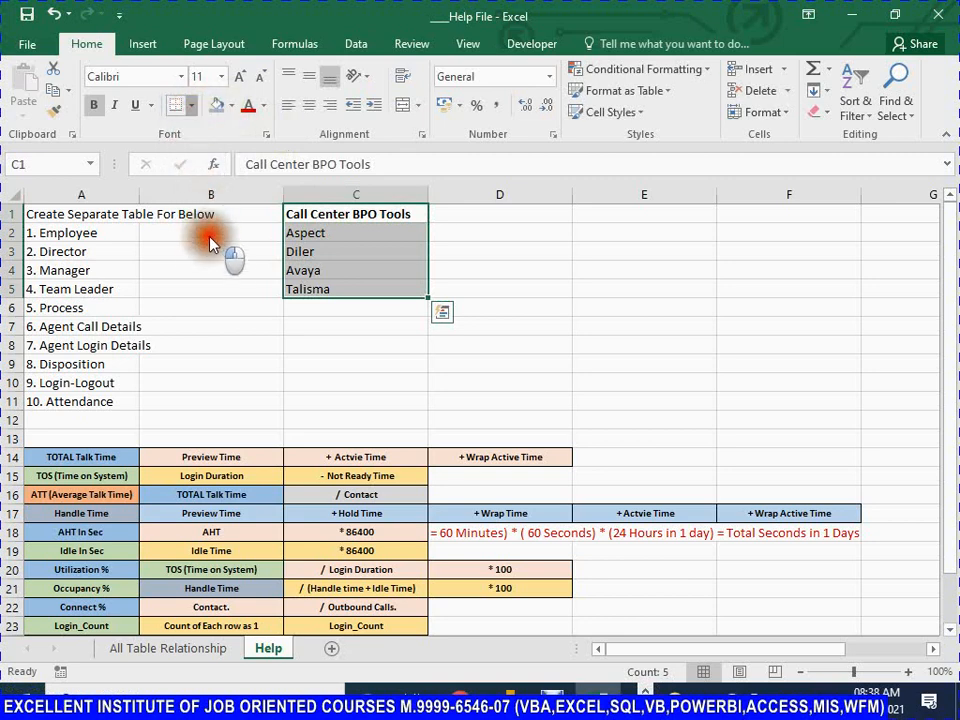
left_click(191, 105)
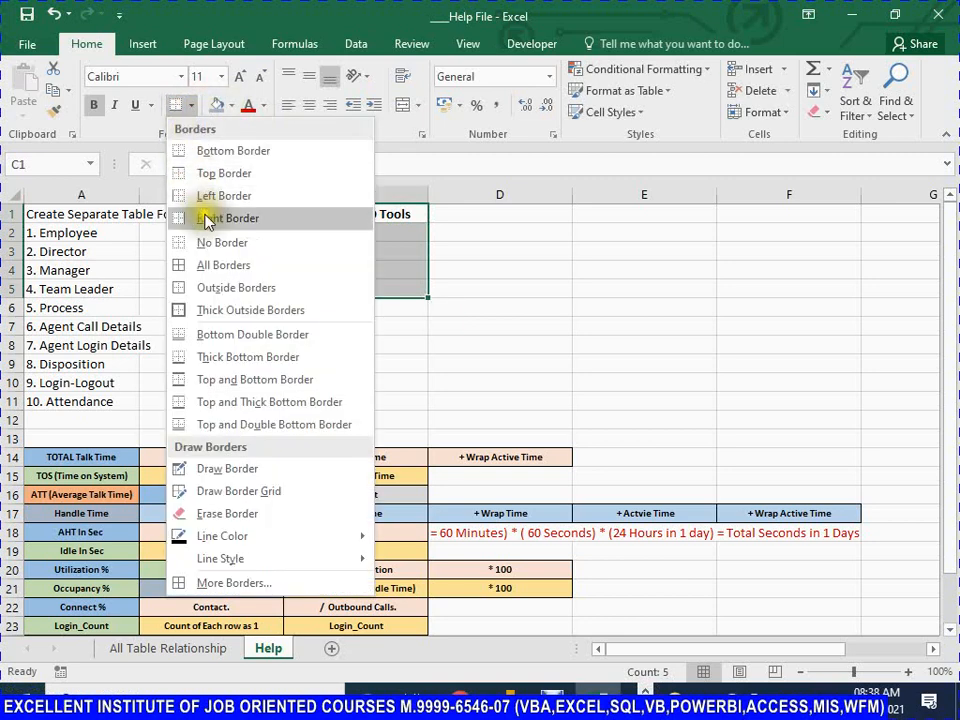
left_click(186, 267)
Review the tool names in C2:C5, return to A1 and save the workbook
left_click(336, 234)
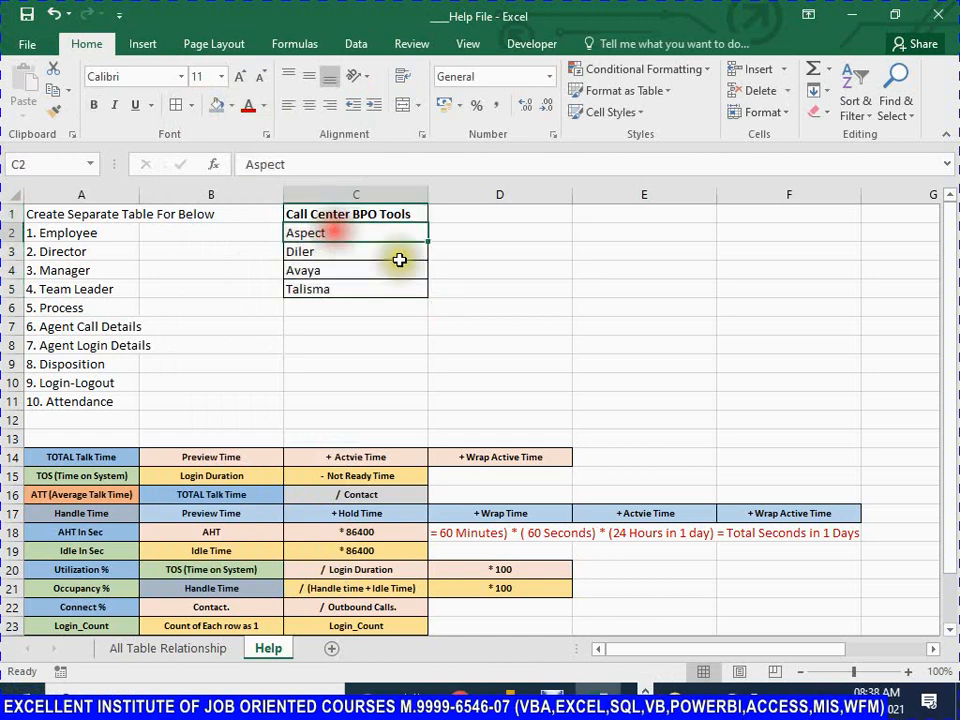
left_click(353, 251)
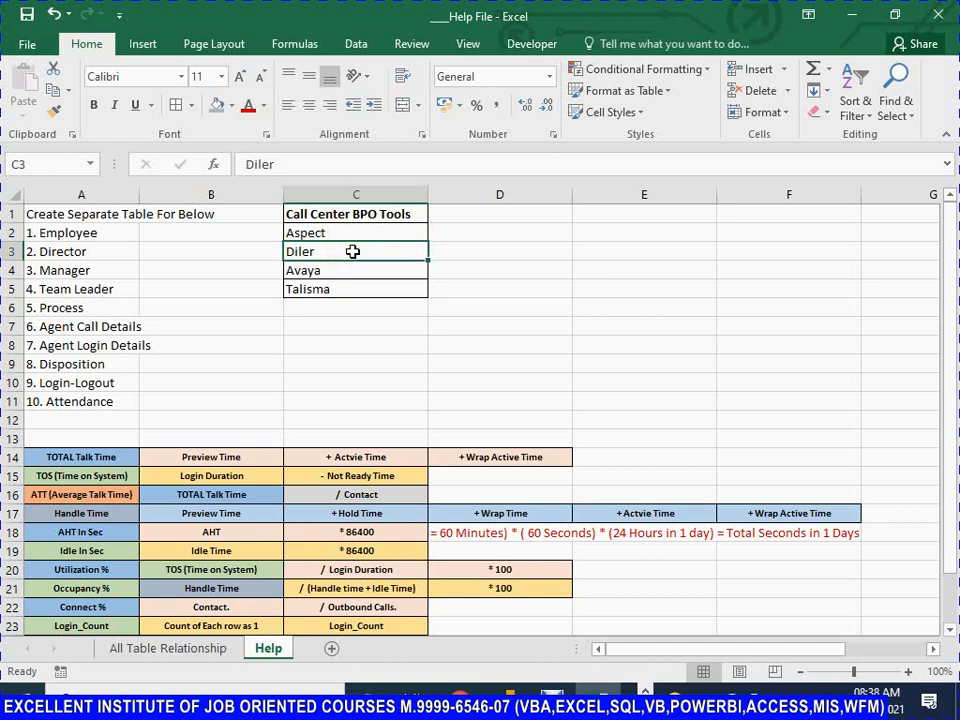
key("Up")
key("ctrl+shift+Down")
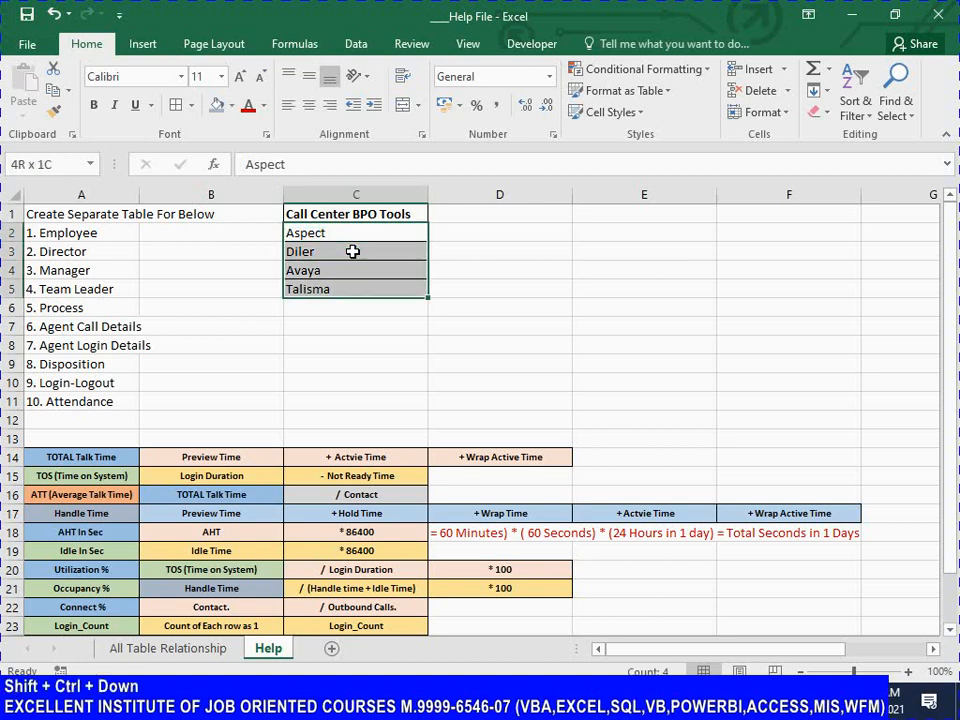
key("ctrl+Down")
key("ctrl+Left")
key("ctrl+Up")
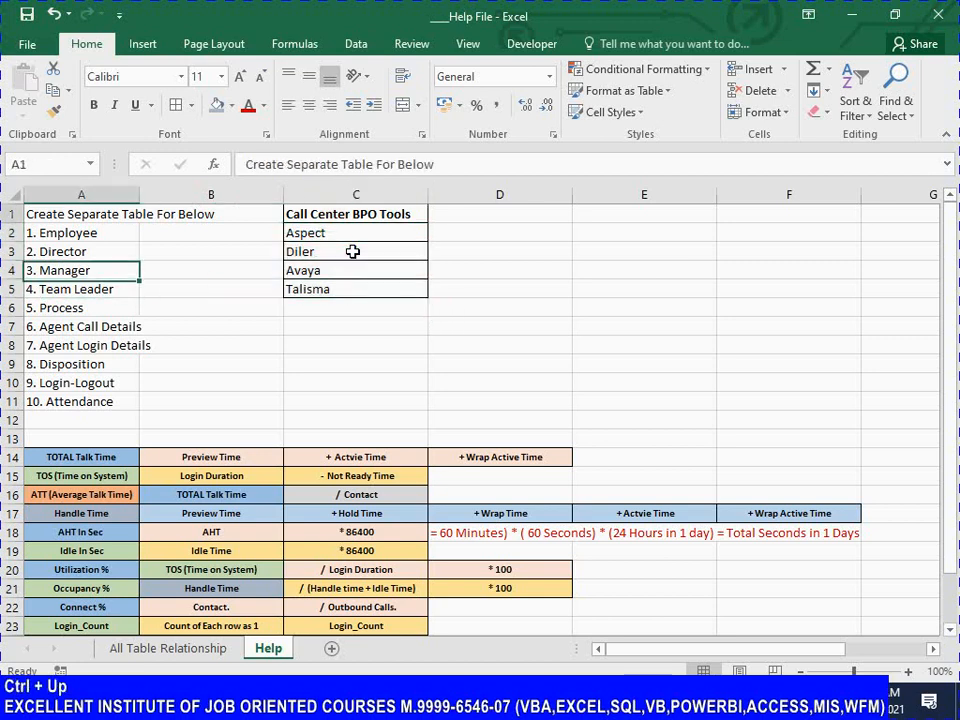
key("ctrl+s")
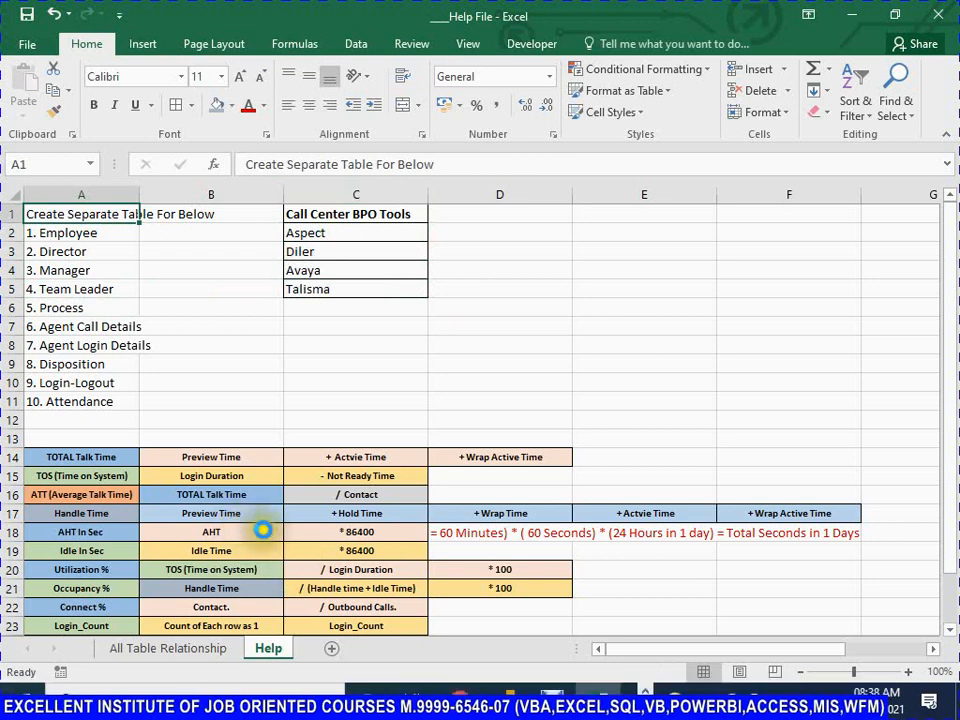
key("ctrl+s")
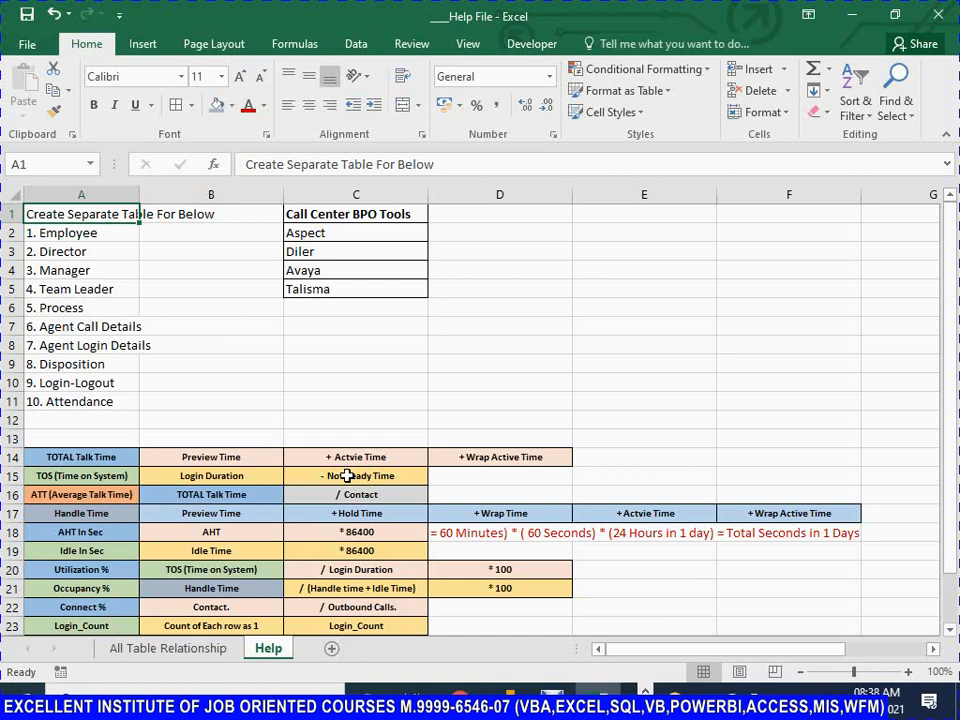
Save the workbook again and select the Attendance label in A26
scroll(242, 456, "down", 2)
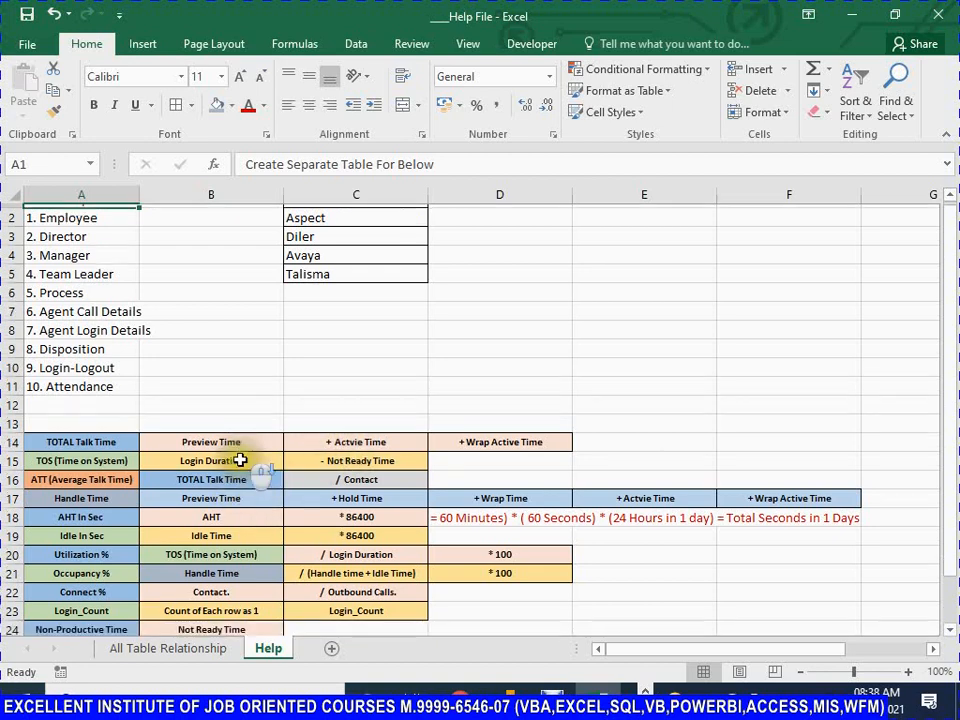
key("ctrl+s")
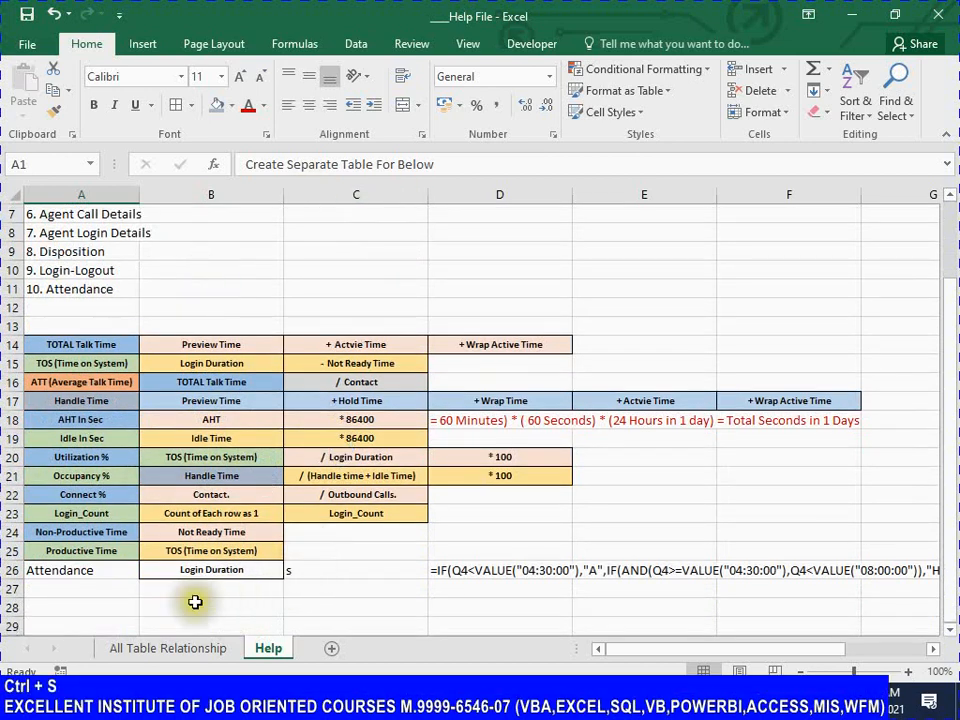
left_click(76, 571)
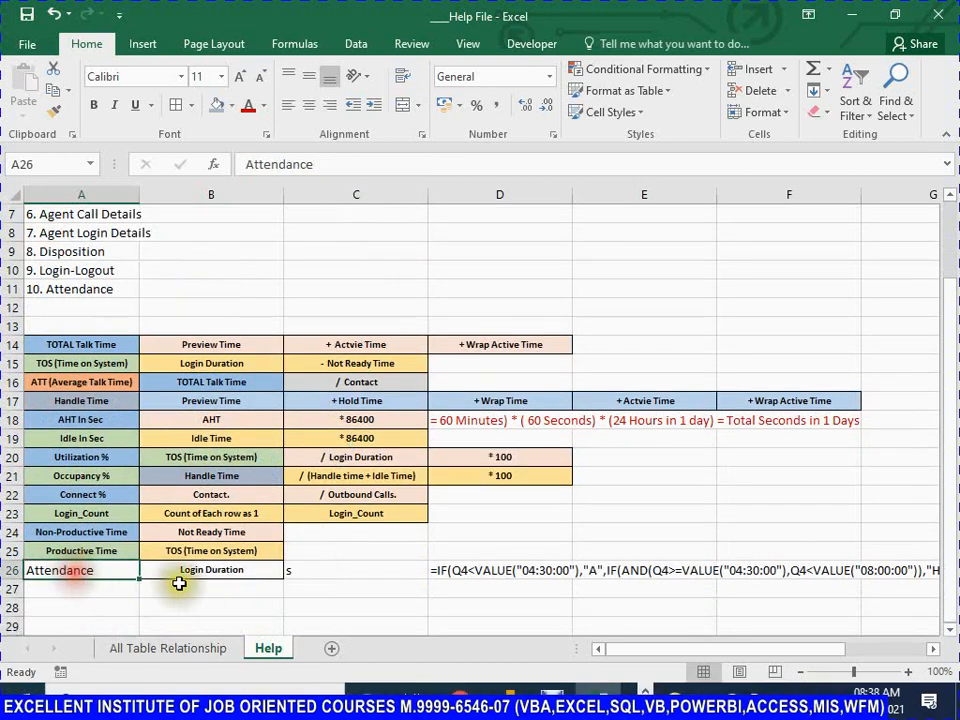
Apply the formatting of the Non-Productive Time row (A24:B24) to the Attendance row in A26:B26, formats only, and save the workbook
left_click(92, 530)
key("shift+Right")
key("ctrl+c")
key("Down")
key("Down")
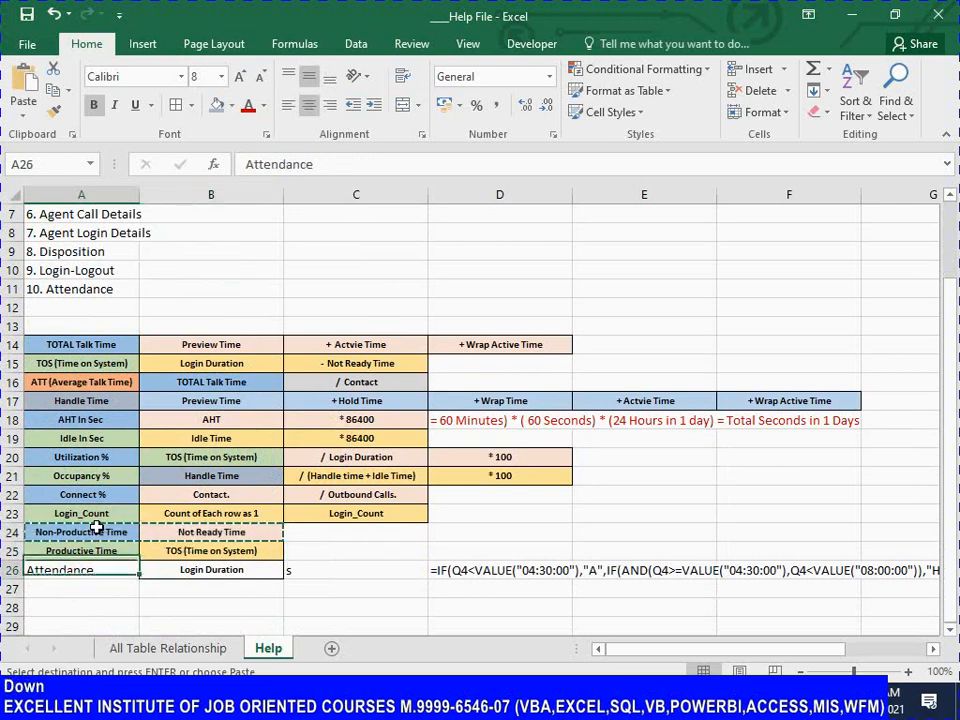
key("e")
key("s")
key("t")
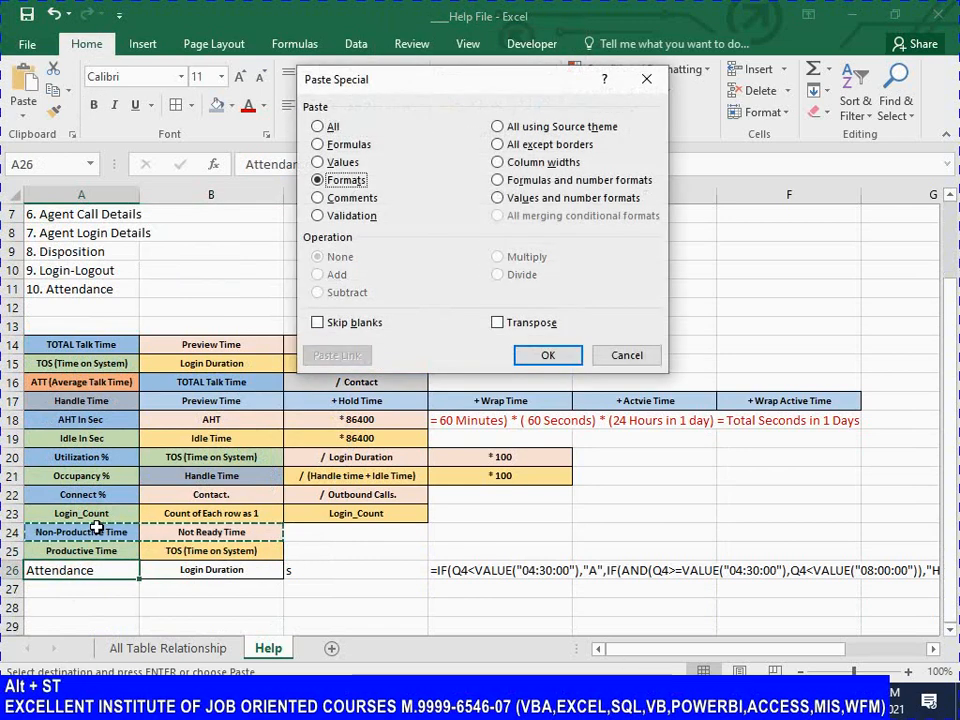
key("Return")
key("Escape")
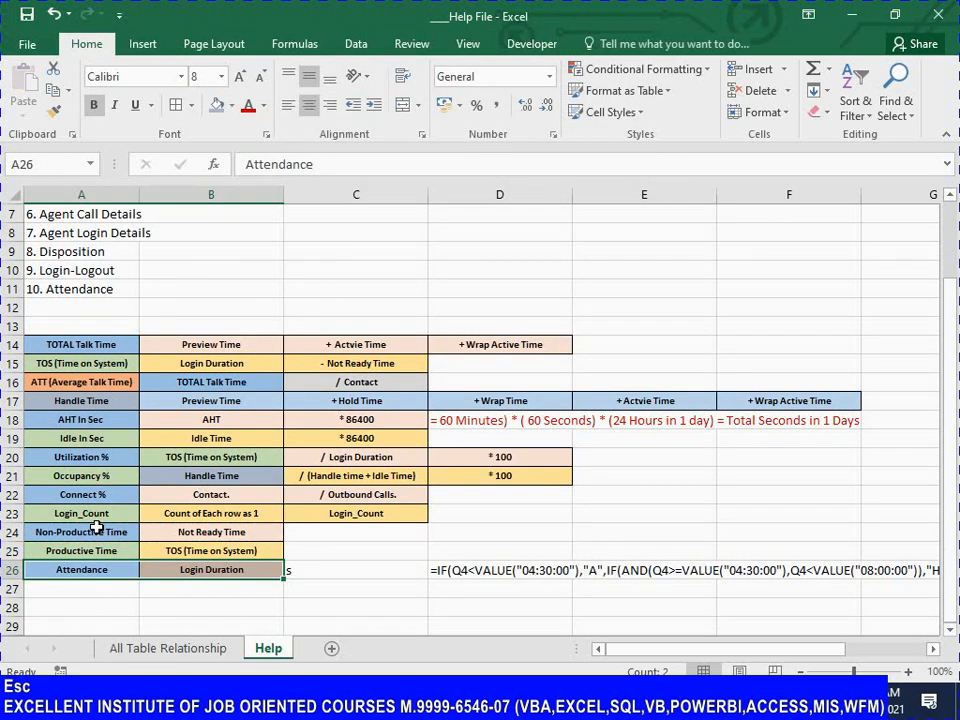
key("Right")
key("Right")
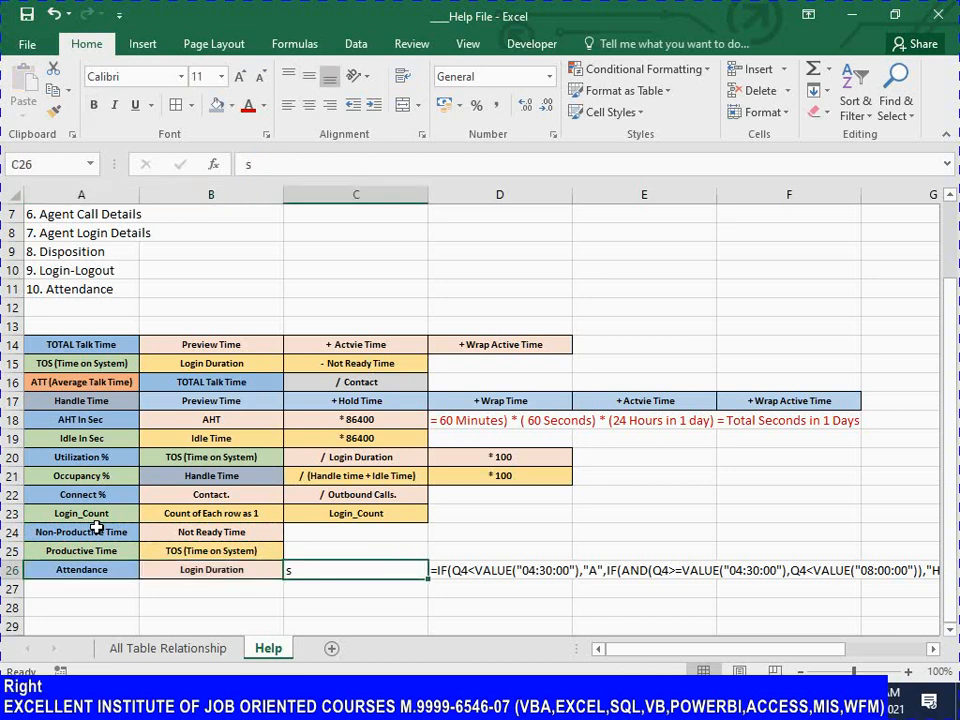
key("Left")
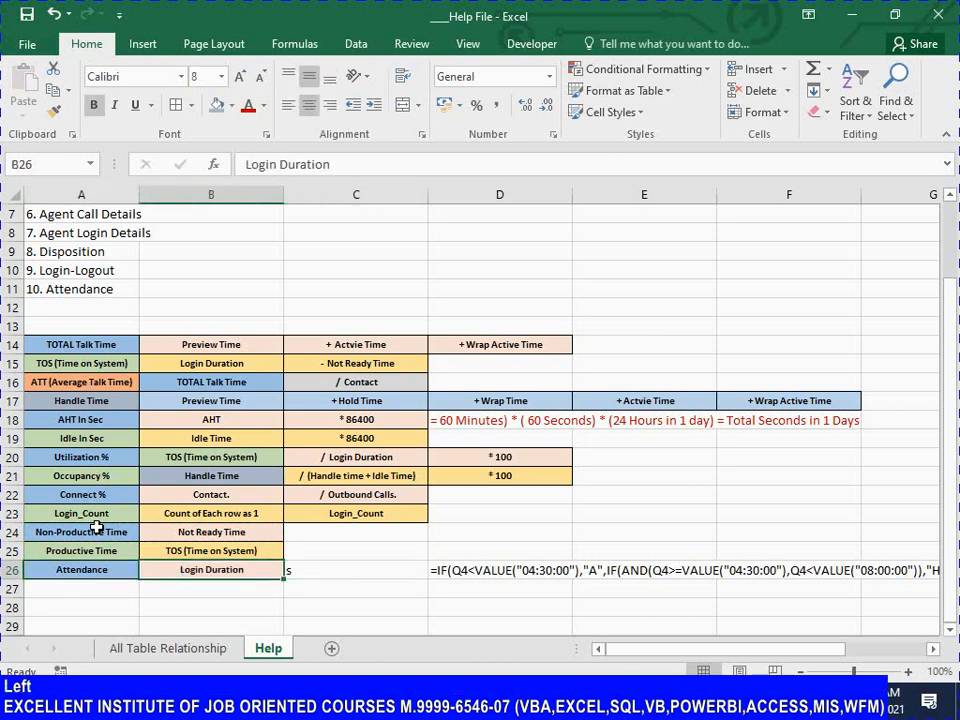
key("ctrl+s")
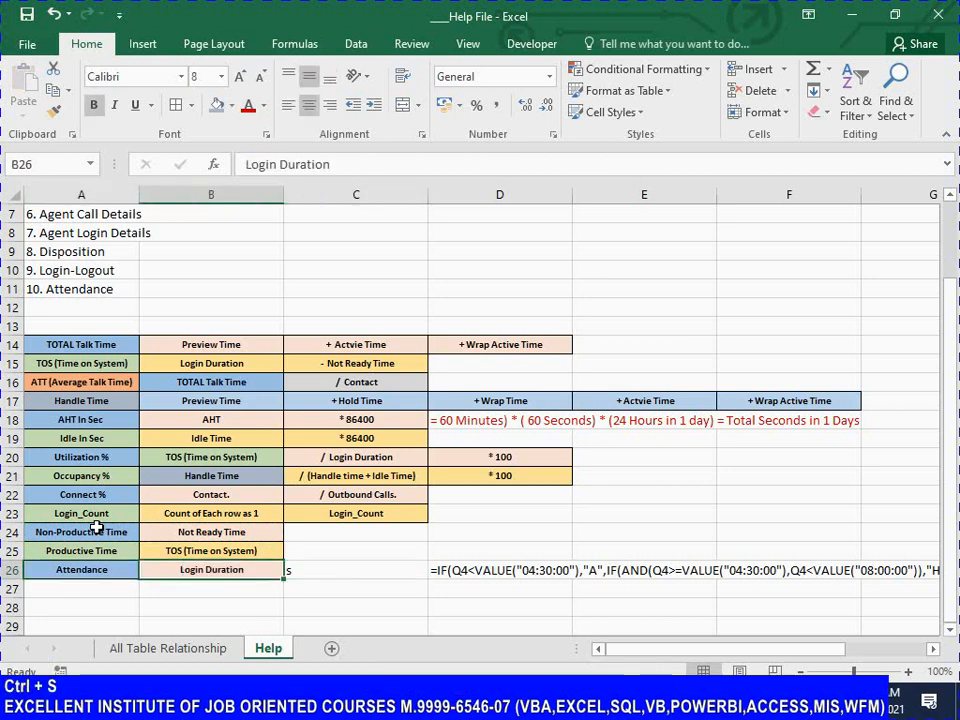
key("ctrl+z")
key("ctrl+z")
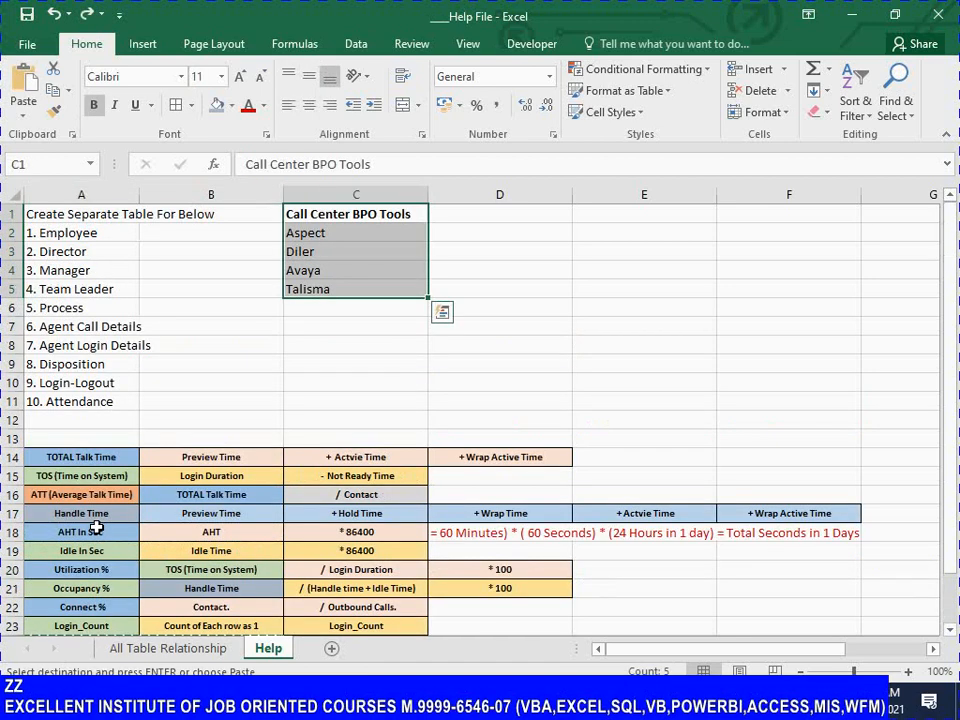
key("ctrl+y")
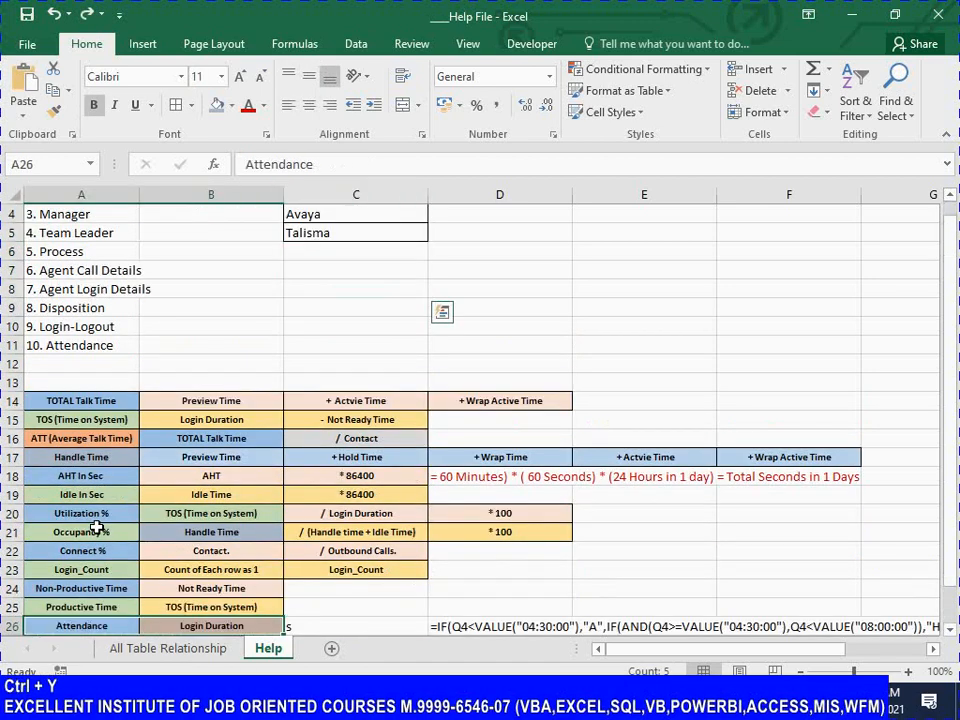
key("ctrl+y")
Clear the stray "s" from cell C26 in the Attendance row and save the workbook
scroll(97, 527, "down", 6)
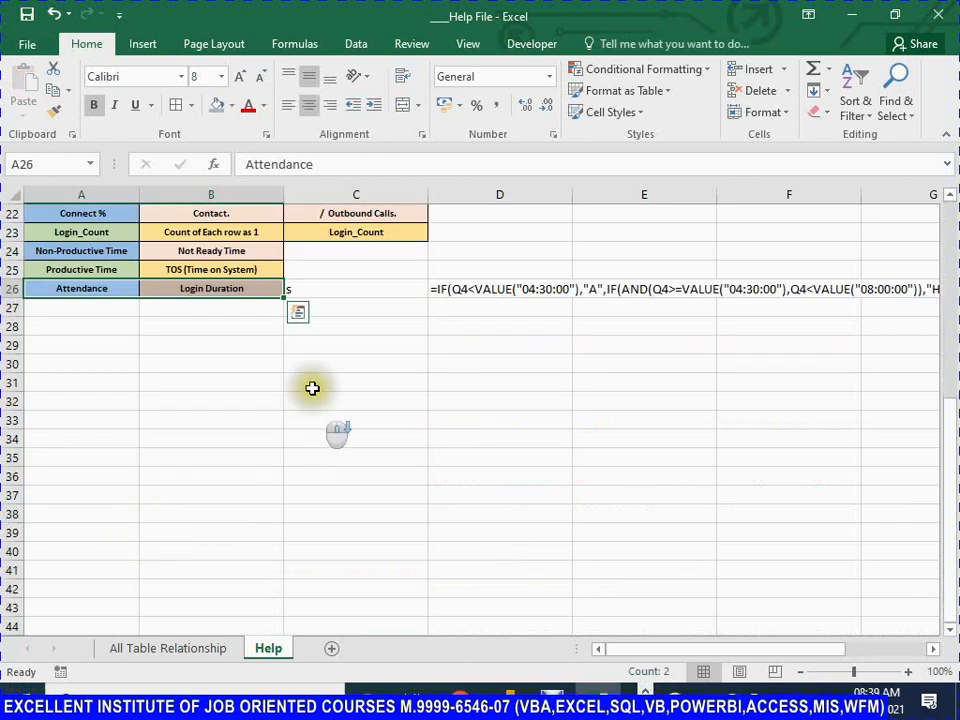
key("Escape")
left_click(336, 292)
key("Delete")
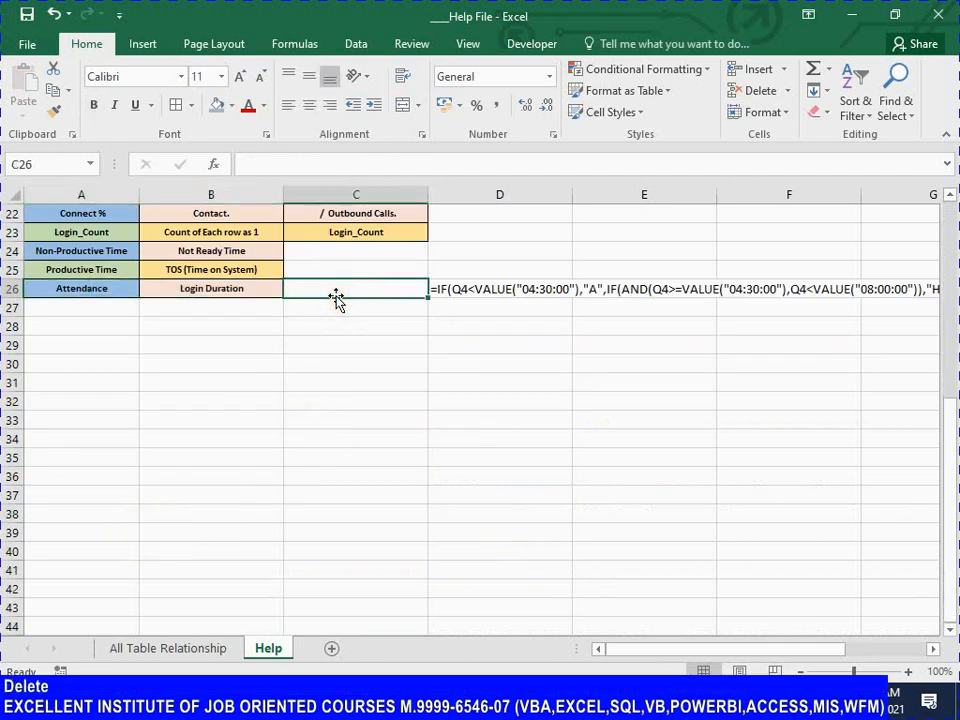
key("ctrl+s")
key("Left")
key("Left")
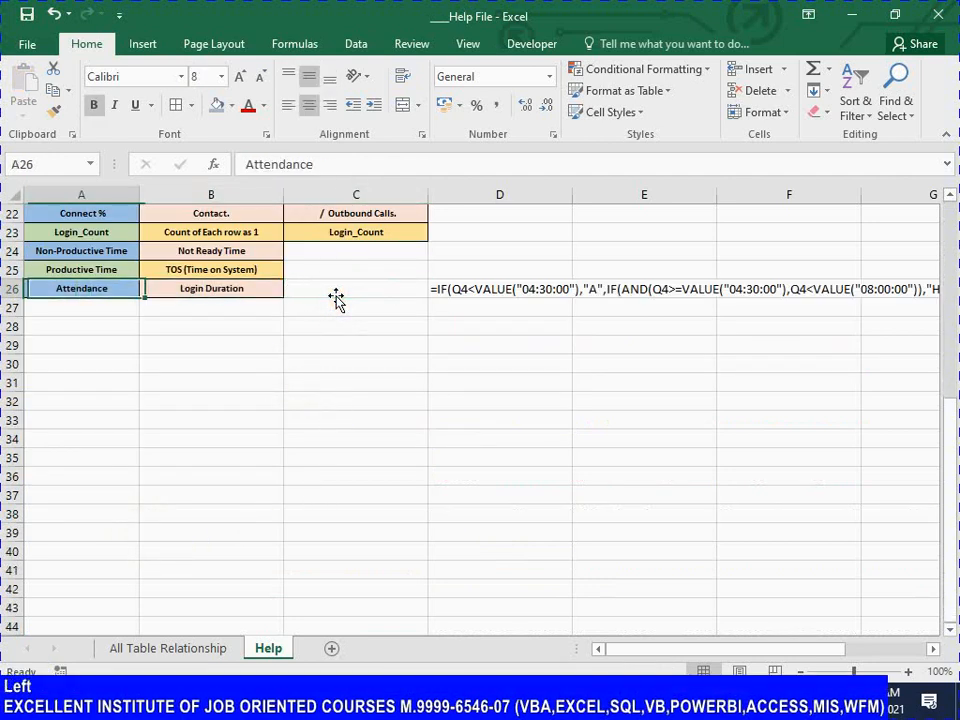
key("shift+Right")
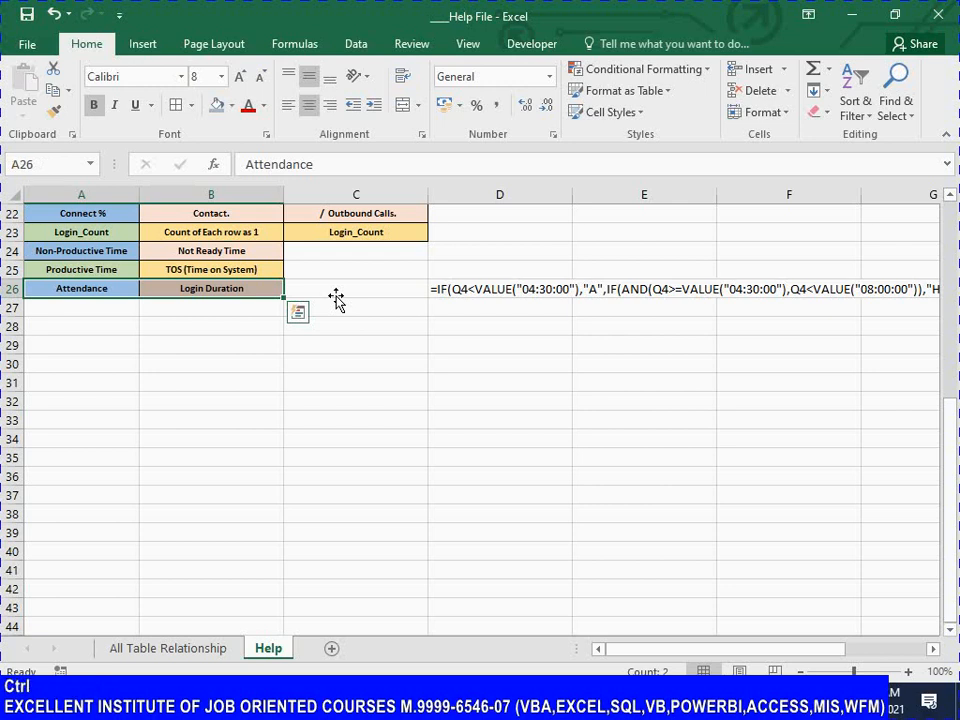
key("ctrl+c")
key("Down")
key("Escape")
type("\\")
key("Escape")
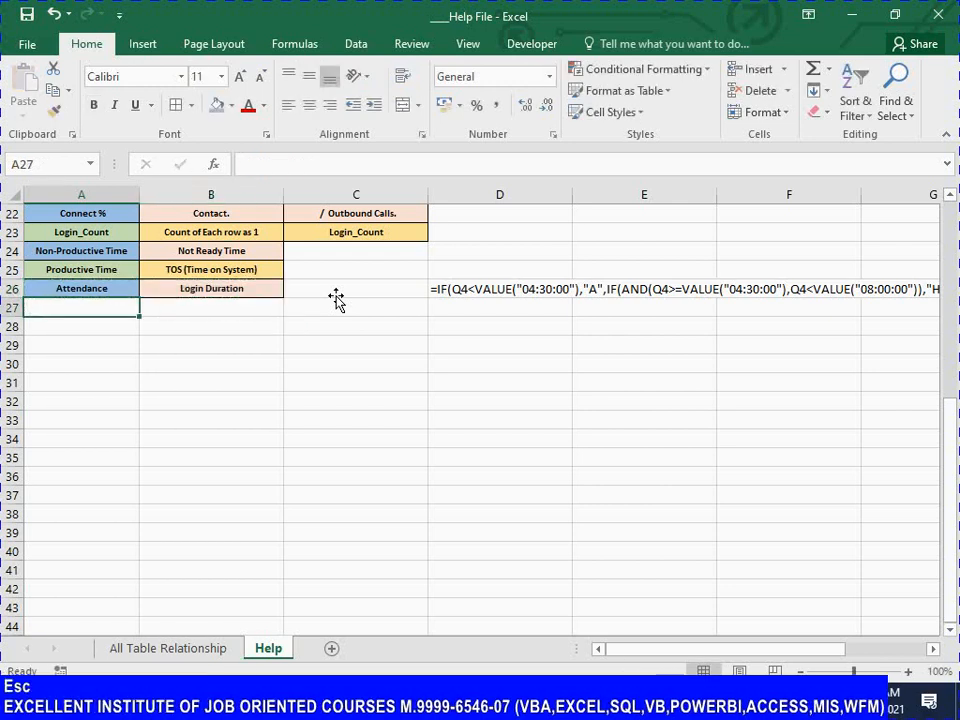
Copy the Productive Time row (A25:B25) with its formatting to A27:B27
key("Up")
key("Up")
key("shift+Right")
key("ctrl+c")
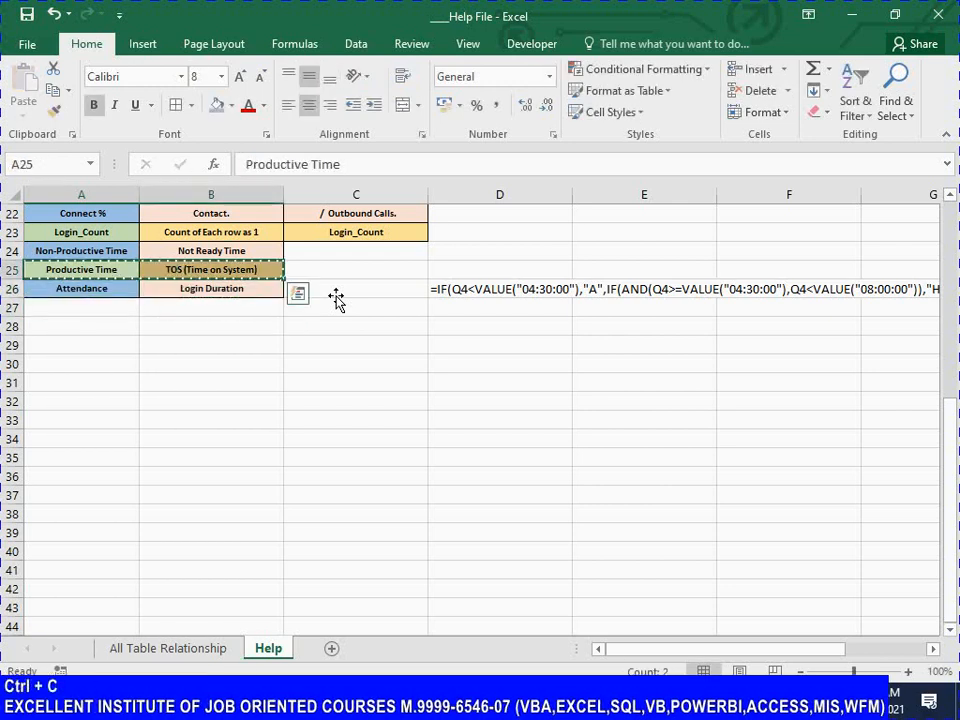
key("Down")
key("Down")
key("Return")
Copy the Attendance row's contents from A26:B26 into A27:B27 as values only
key("Up")
key("shift+Right")
key("shift+Right")
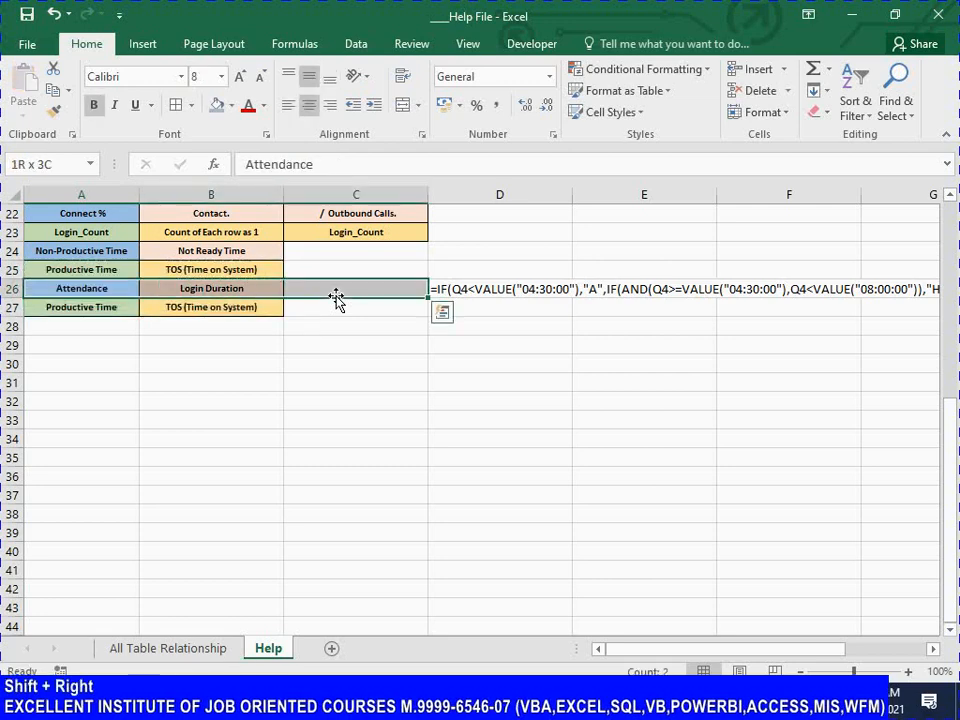
key("shift+Left")
key("ctrl+c")
key("Down")
key("alt")
key("e")
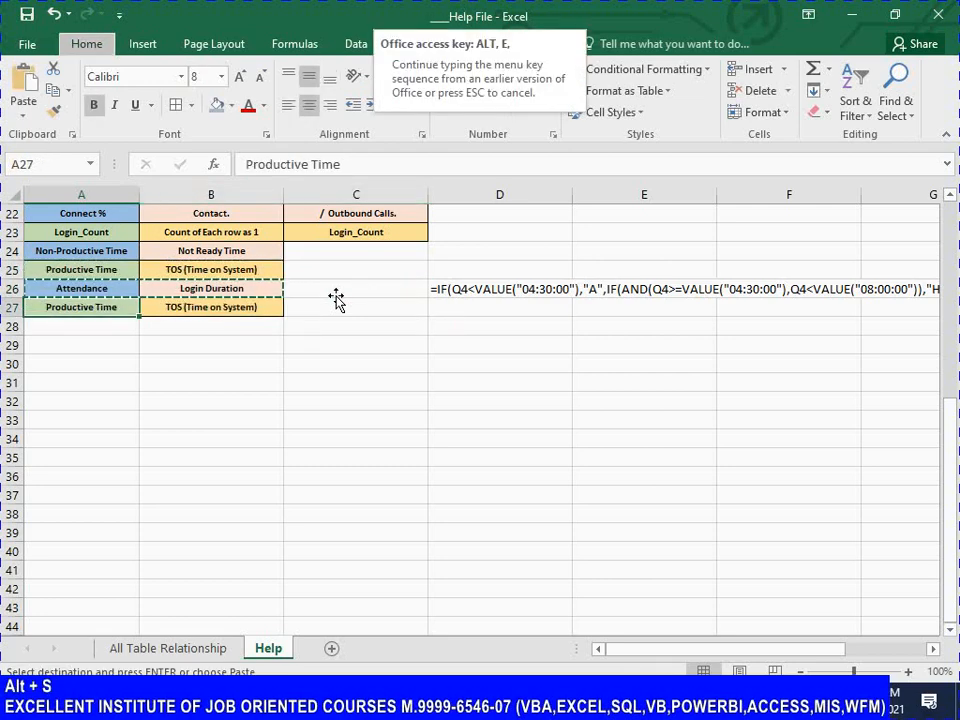
key("s")
key("v")
key("Return")
Replace the label in cell A26 with "AUX Time"
key("Up")
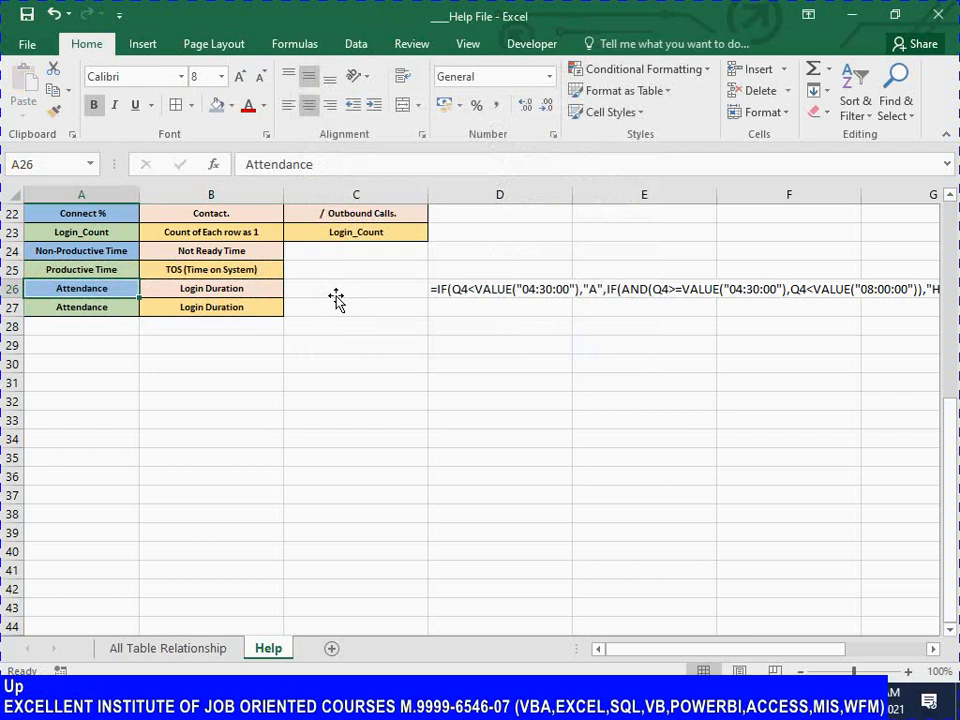
type("AU")
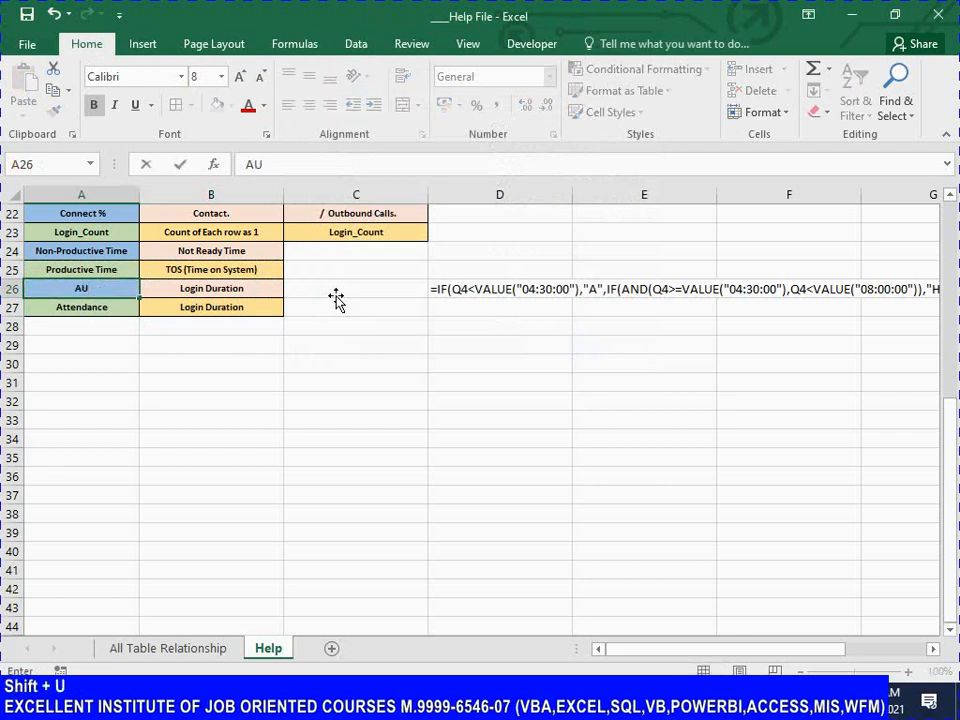
type("X Time")
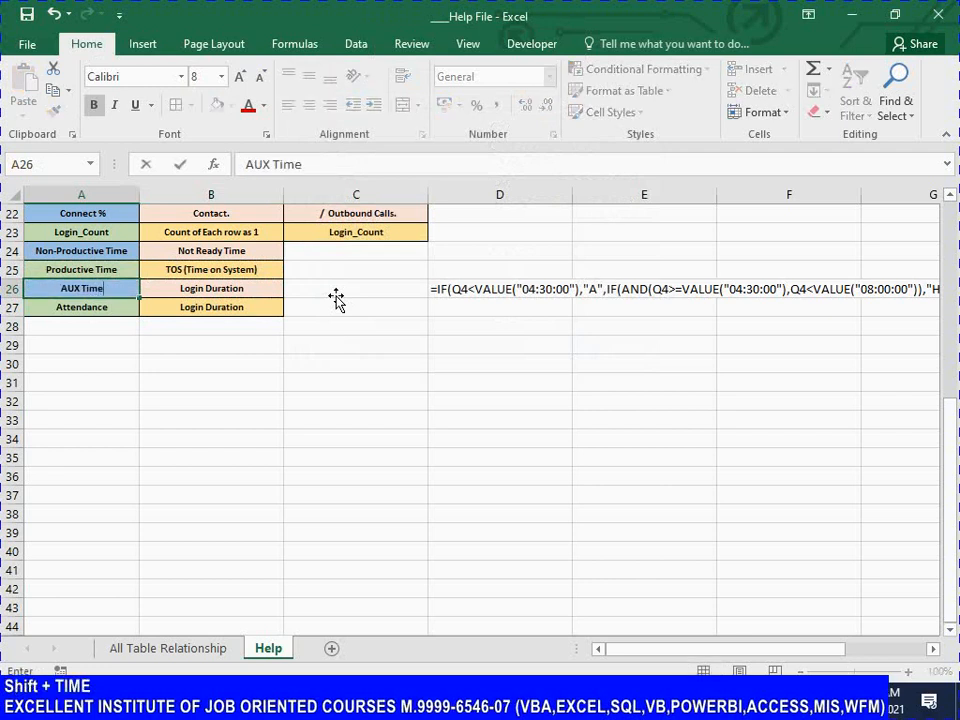
key("Tab")
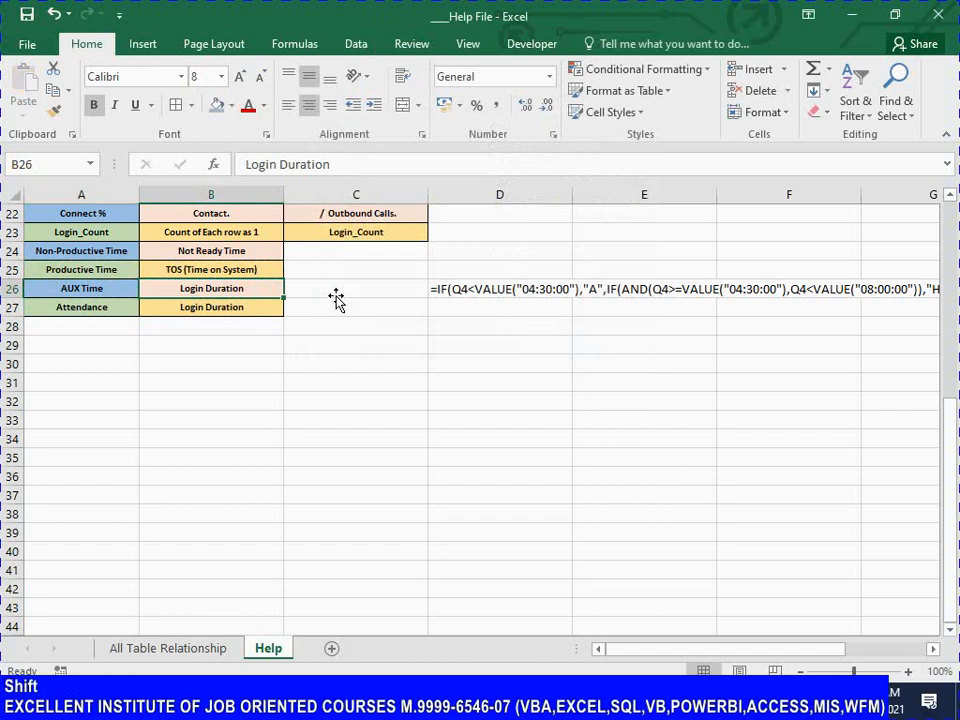
Enter "All type of Breaks Tea Break, Lunch Break etc." in cell B26 as the AUX Time description
type("All type os")
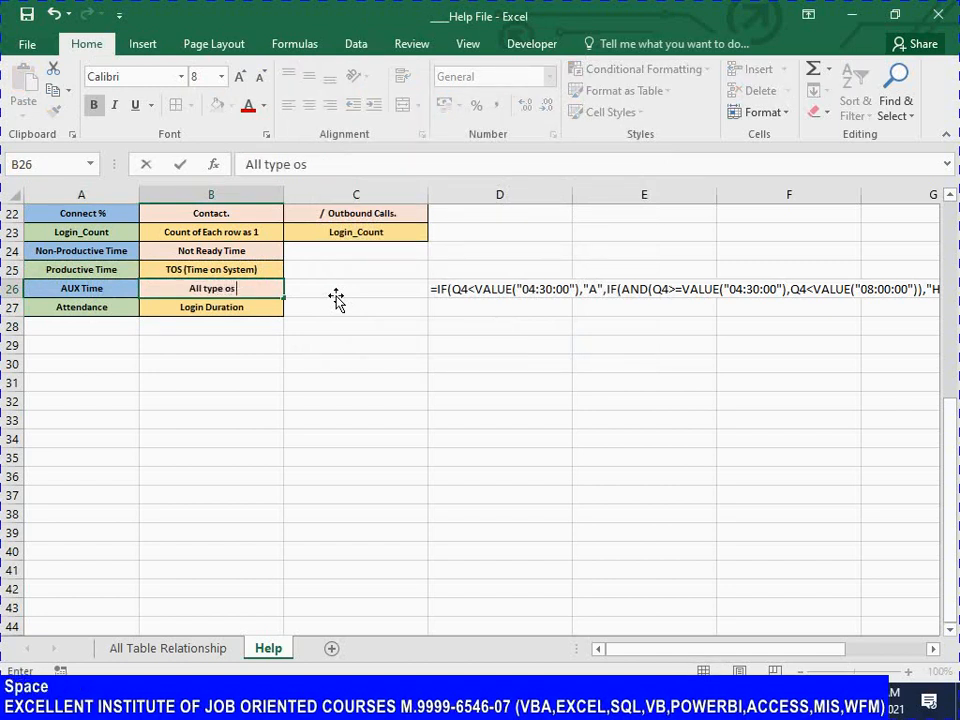
key("BackSpace")
key("BackSpace")
type("f")
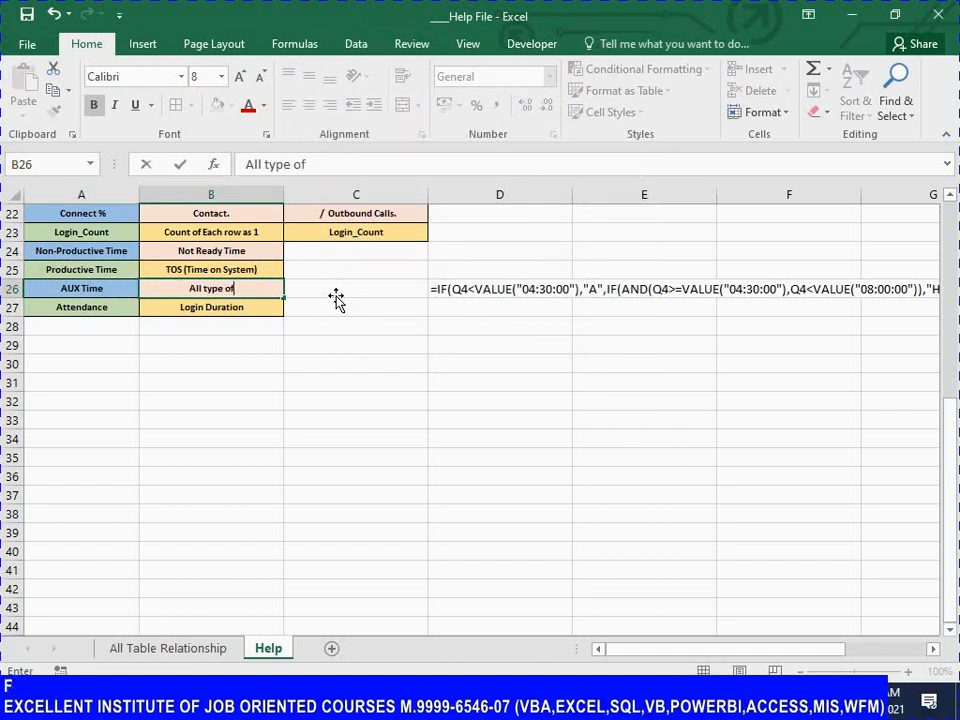
type(" R")
key("BackSpace")
key("BackSpace")
type("Breaks")
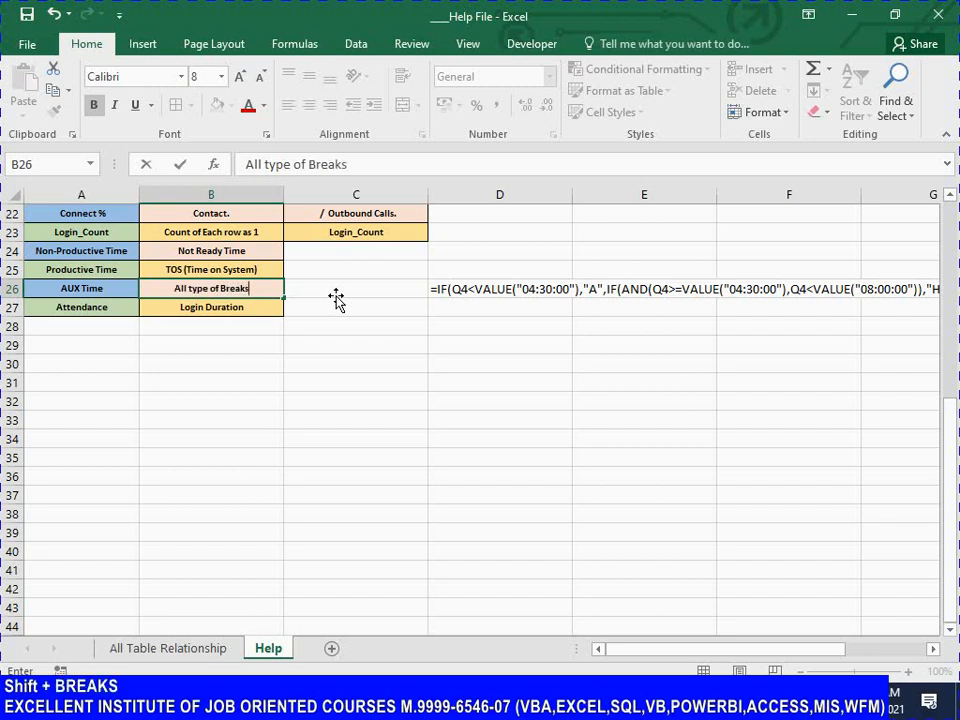
type(" Tea")
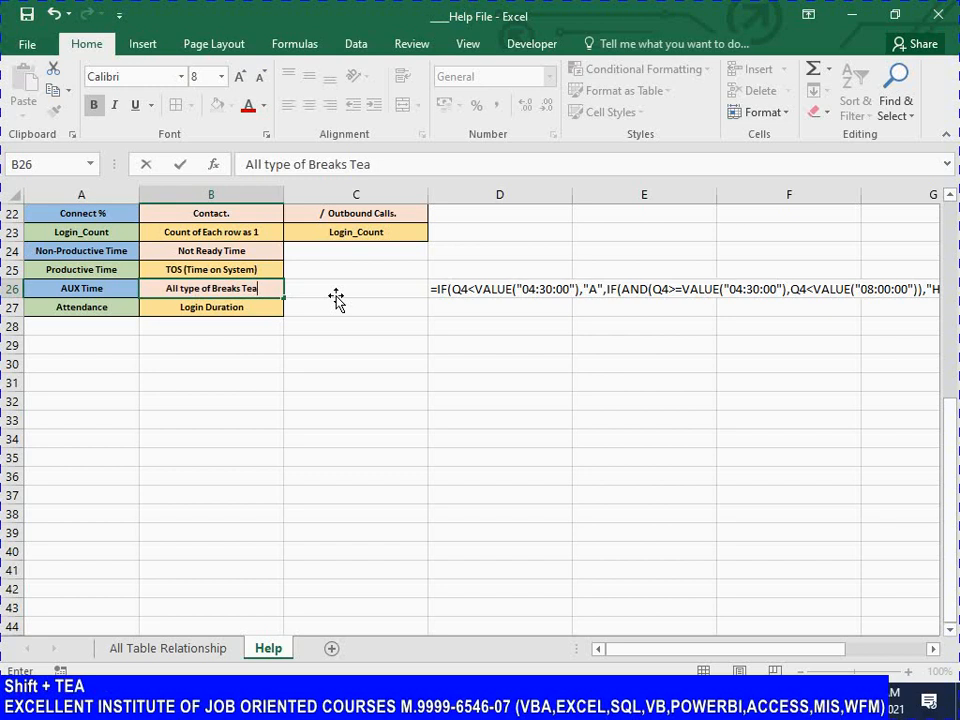
type(" Bre")
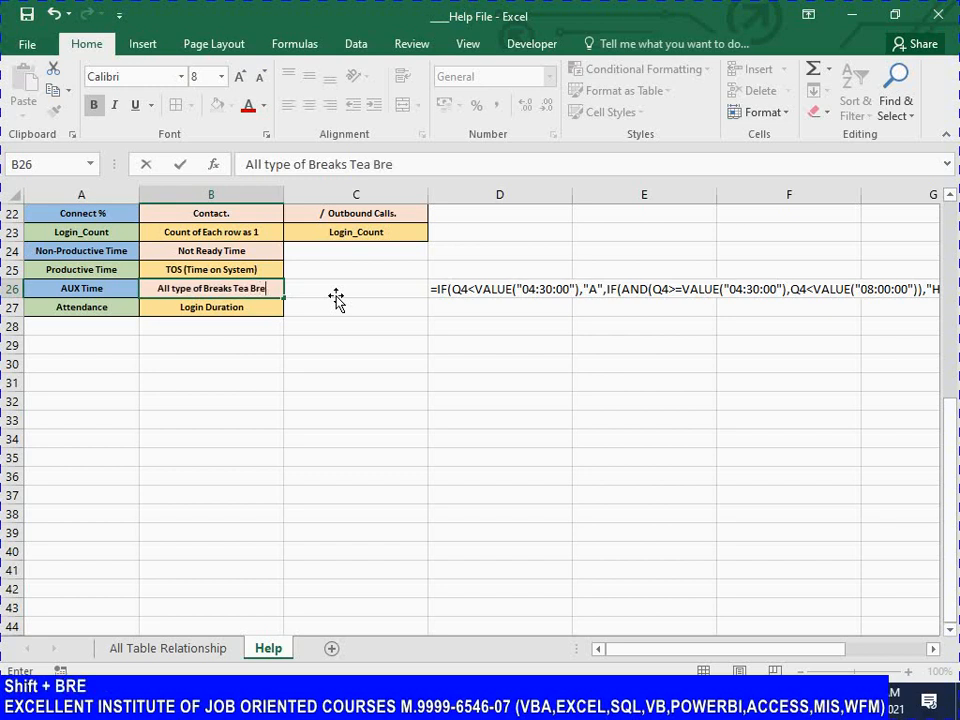
type("ak, Lu")
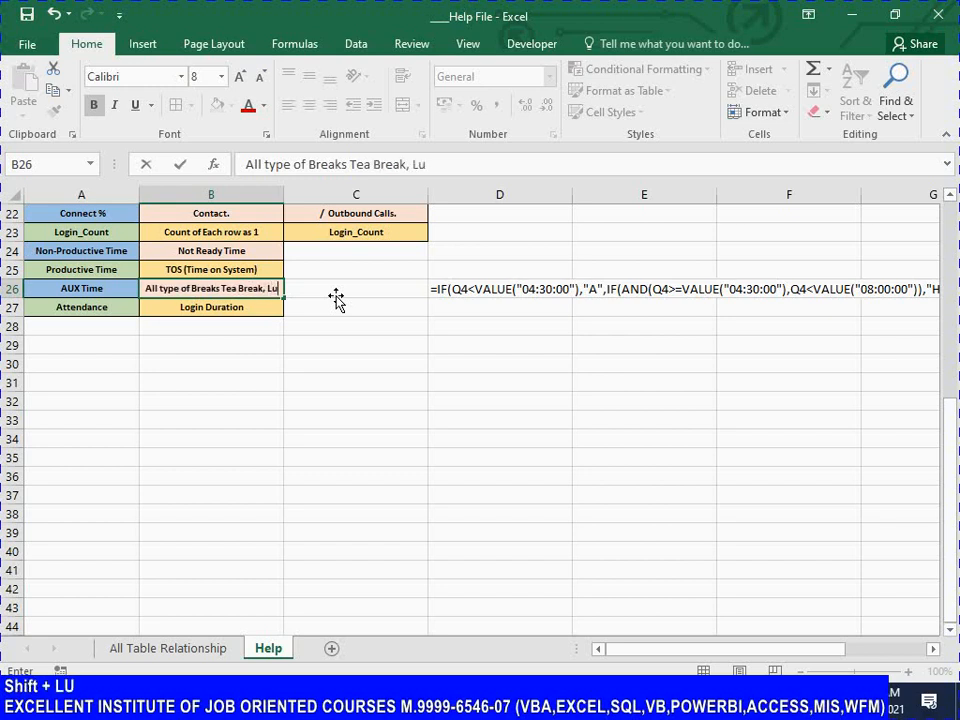
type("nch Break")
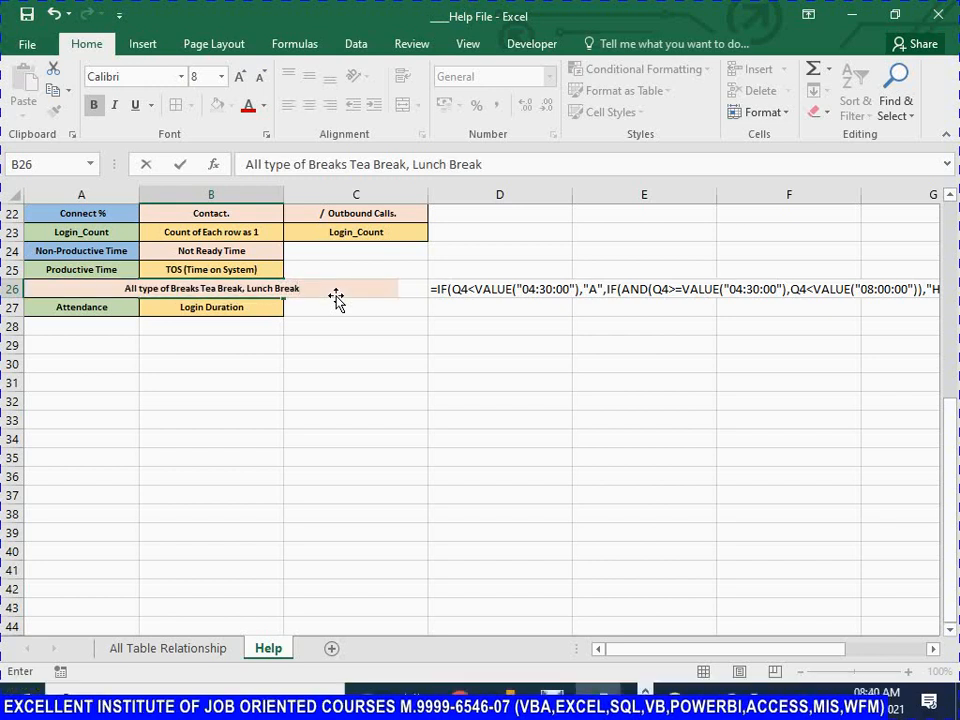
type("etc.")
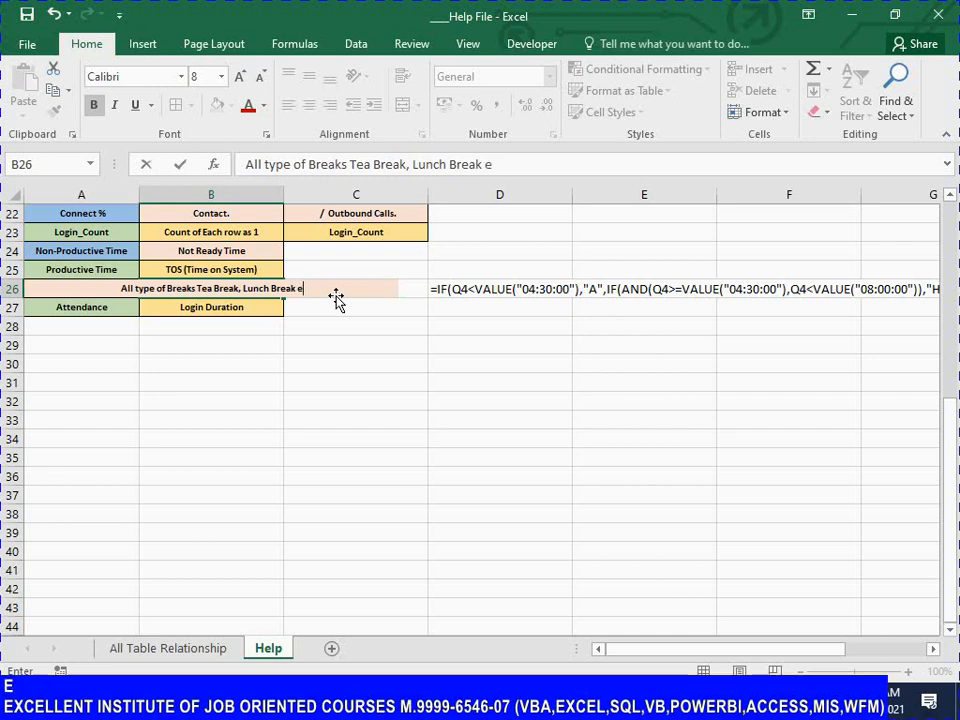
key("Return")
Left-align the AUX Time description in cell B26 and save the workbook
key("Up")
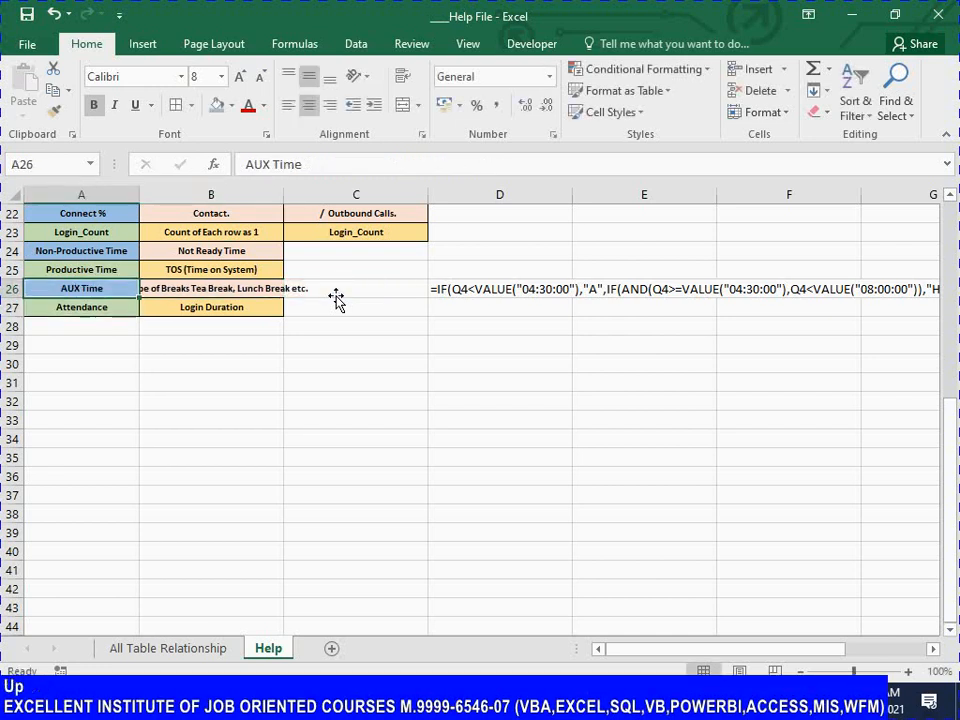
key("Tab")
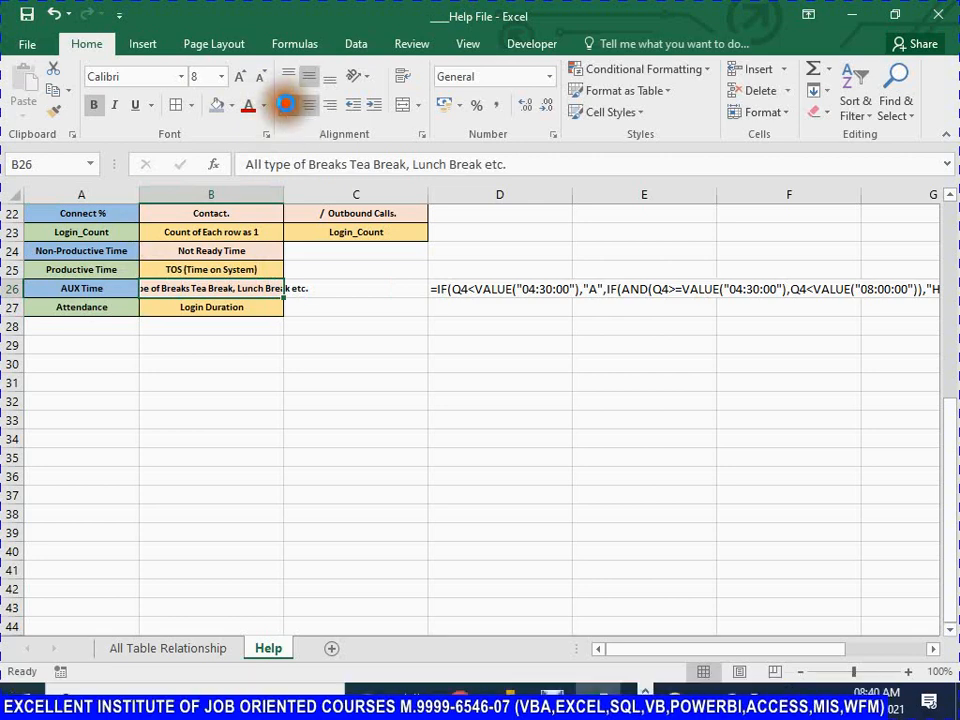
left_click(287, 104)
key("Left")
key("ctrl+s")
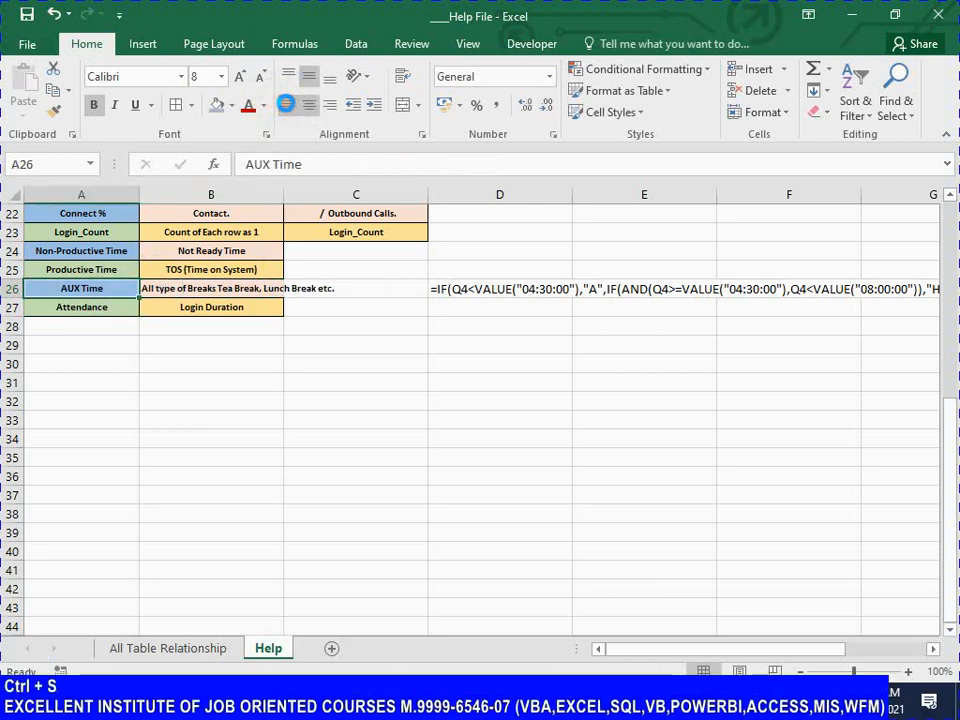
key("ctrl+s")
Review the metric names in column A of the formula table, from TOTAL Talk Time to Attendance
key("Up")
key("Up")
key("Up")
key("Up")
key("Up")
key("Up")
key("Up")
key("Up")
key("Up")
key("Up")
key("Up")
key("Up")
key("Up")
key("Up")
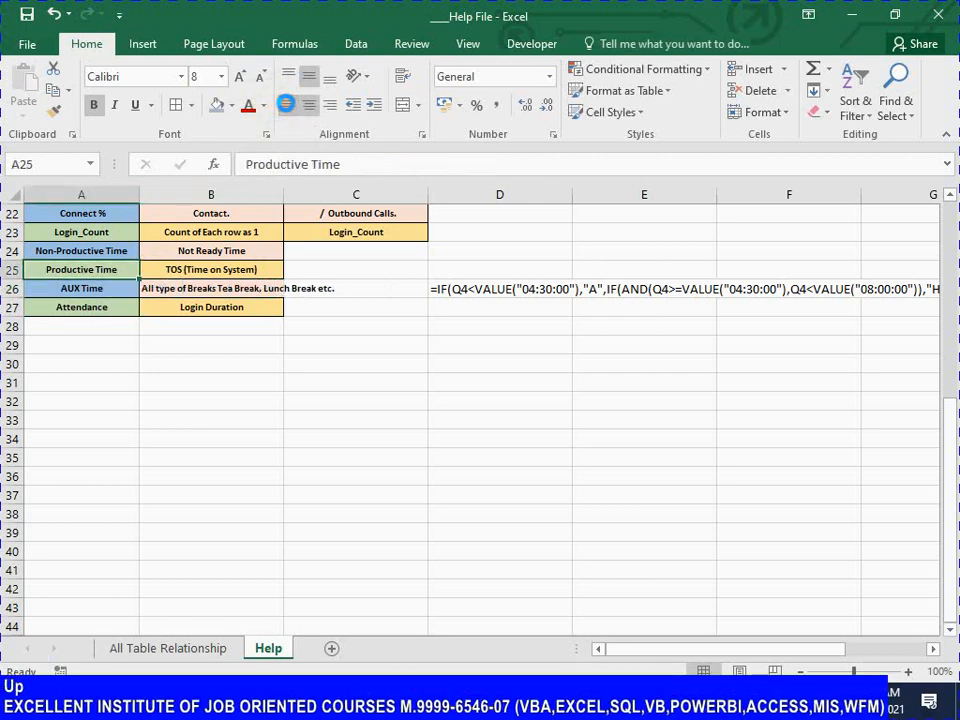
key("Up")
key("Up")
key("Up")
key("Up")
key("Down")
key("Down")
key("Down")
key("Down")
key("Down")
key("Down")
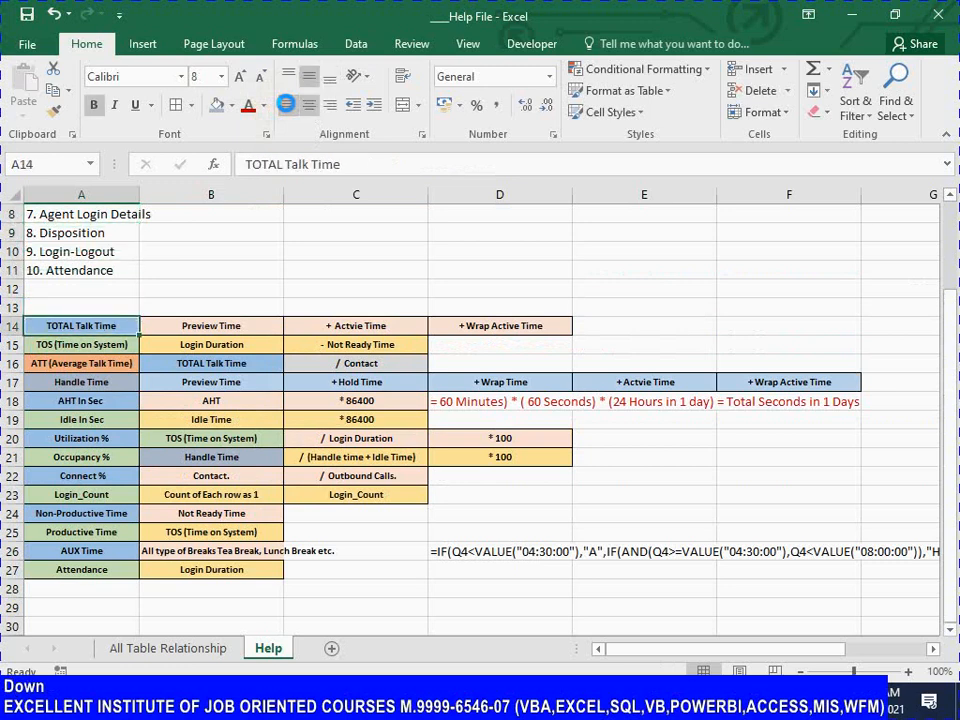
key("ctrl+shift+Down")
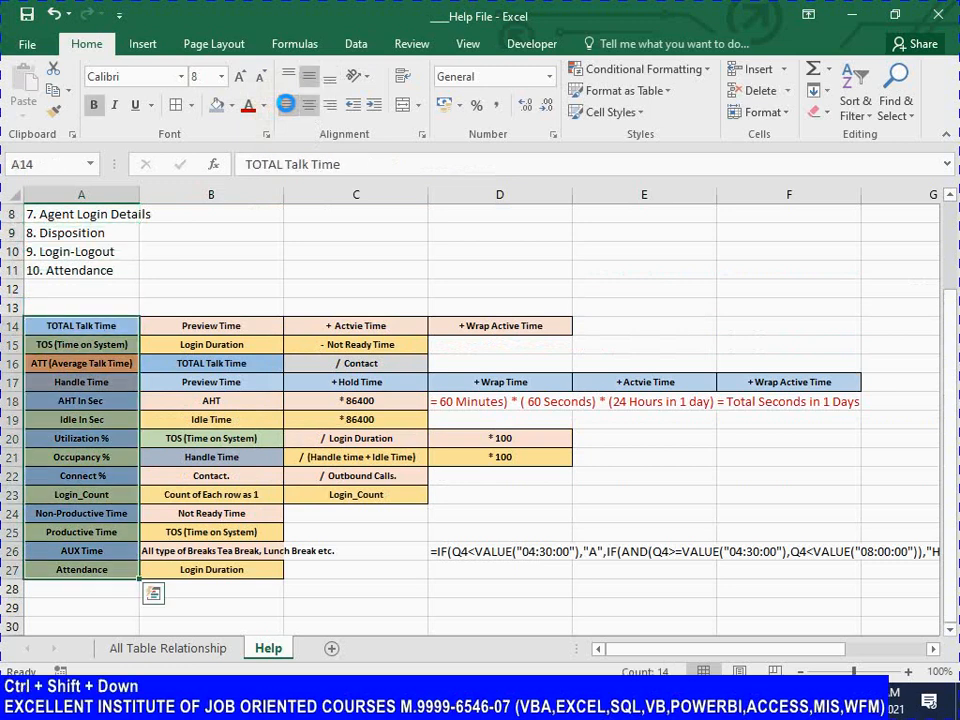
key("Down")
key("ctrl+Up")
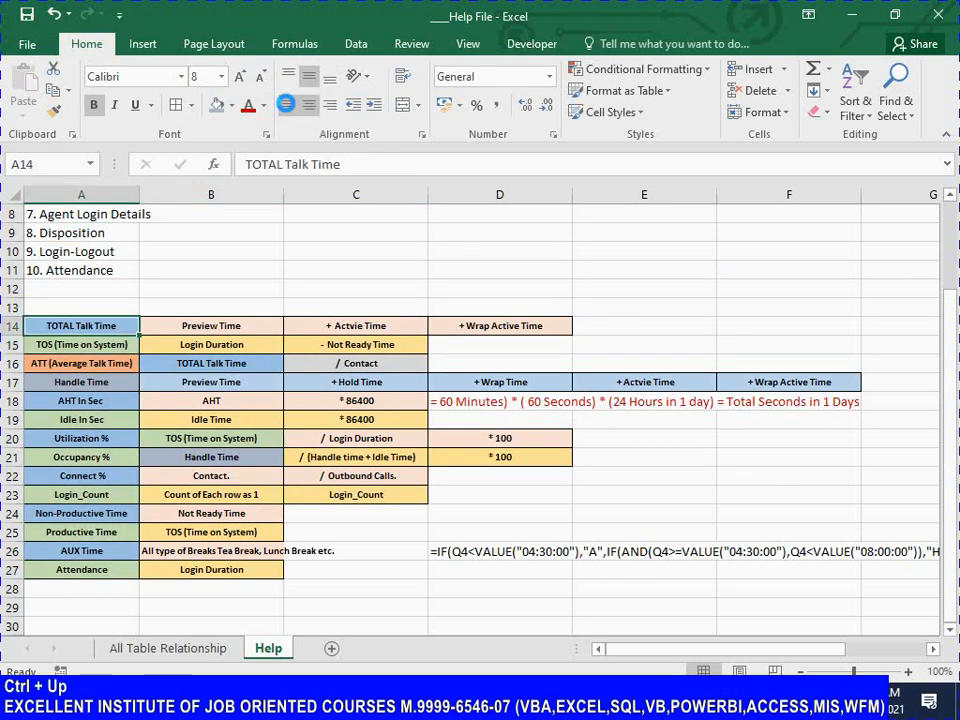
Save the workbook and review the metric names and first formula components in rows 14 to 27 of columns A and B
key("ctrl+s")
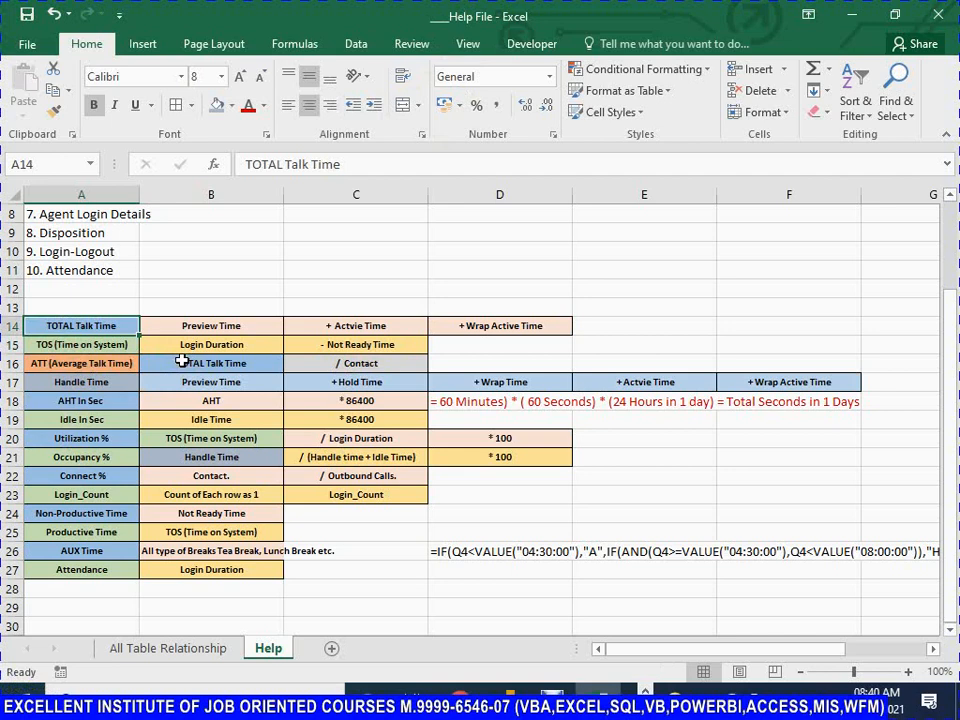
key("ctrl+s")
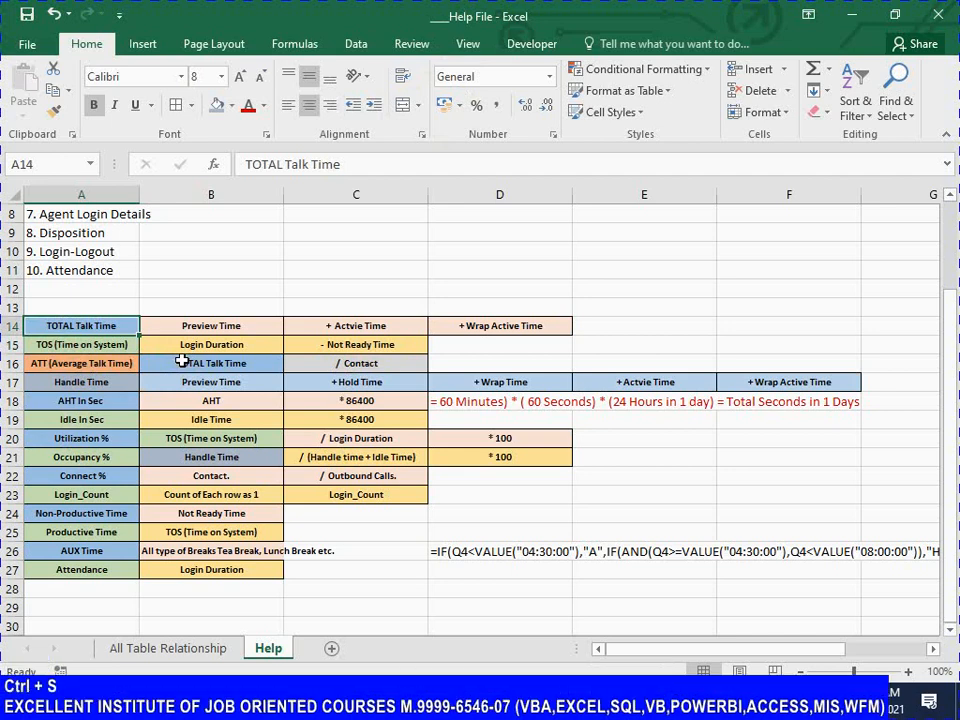
key("ctrl+shift+Down")
key("Right")
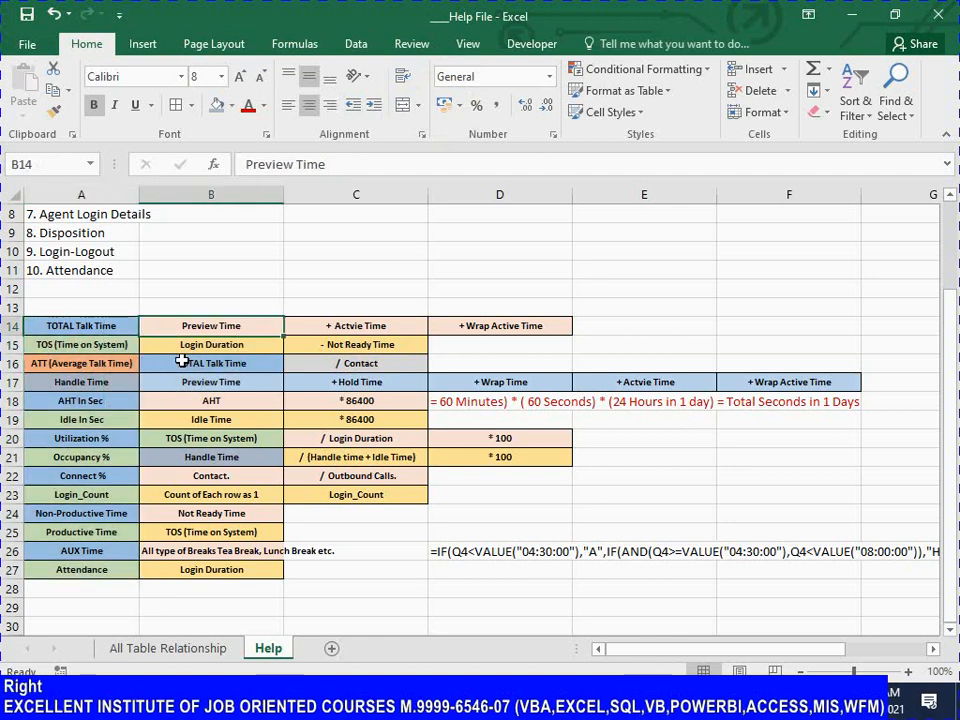
key("Left")
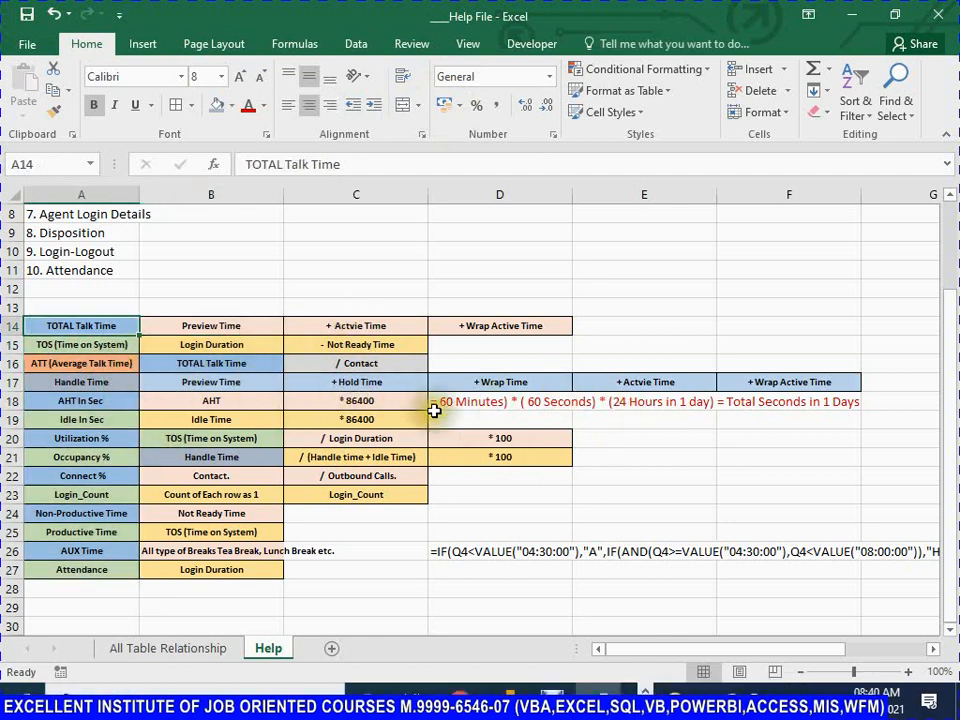
key("ctrl+s")
key("Right")
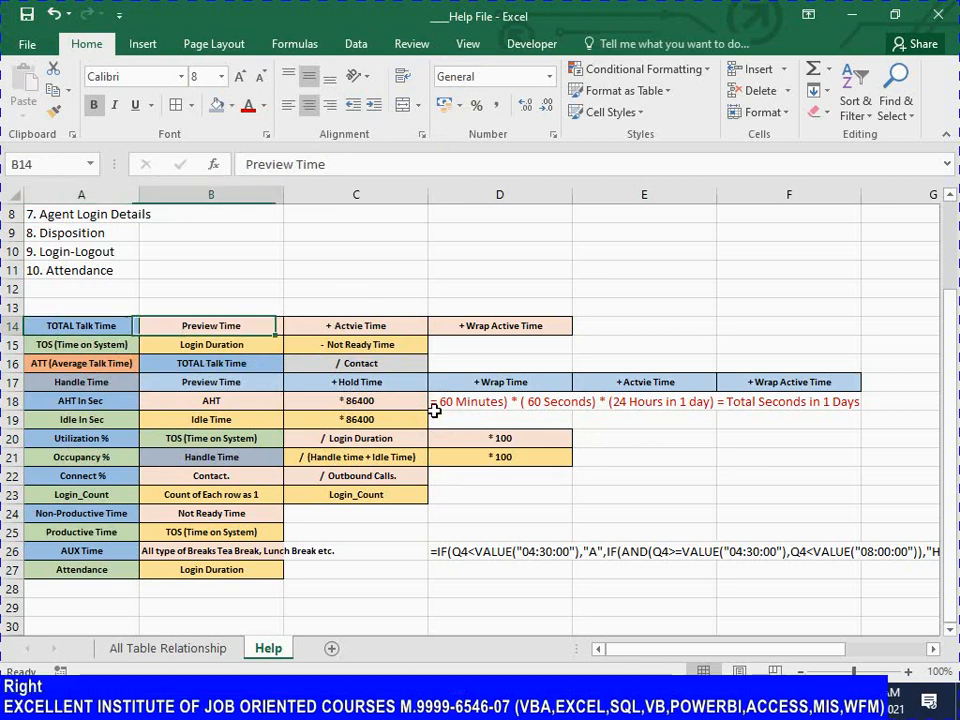
key("Up")
key("Down")
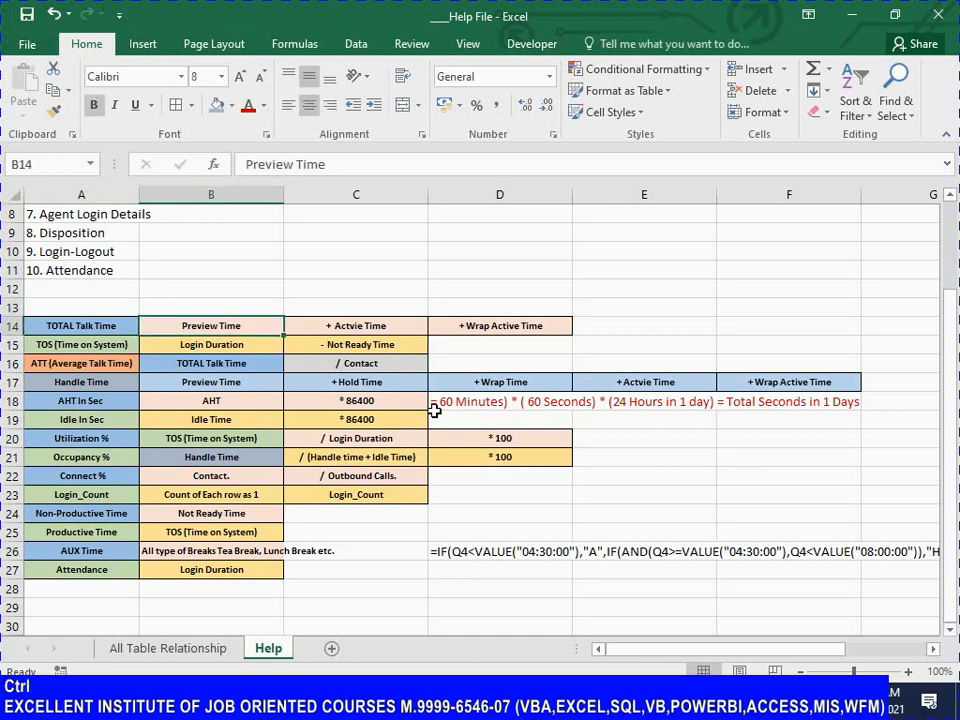
key("ctrl+shift+Down")
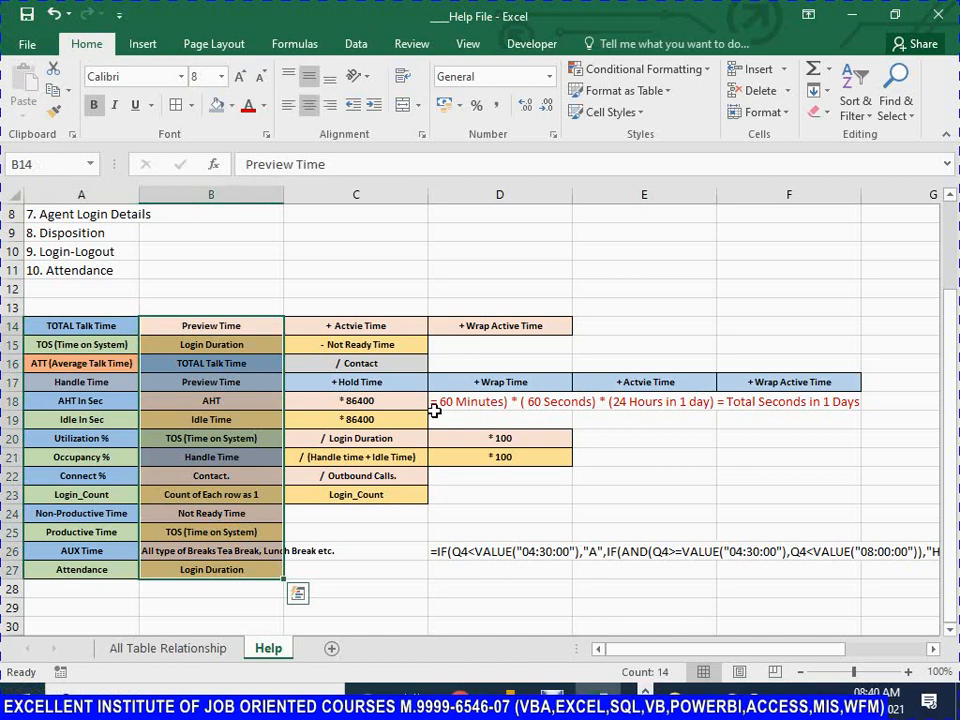
key("Left")
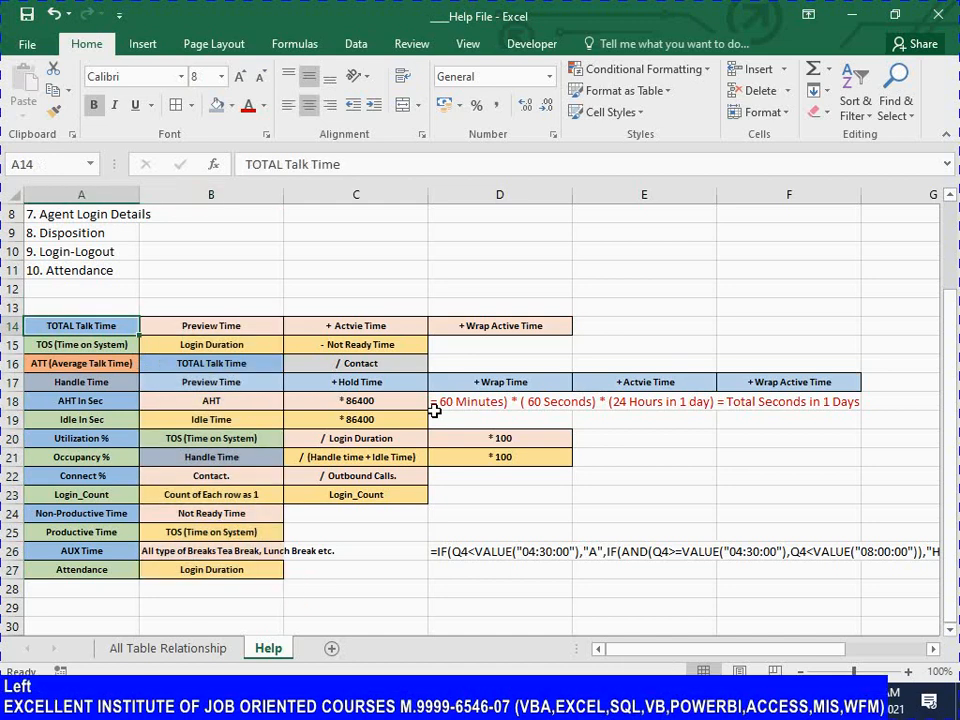
Enter the heading "KPI (Key Performance Indicator)" in cell A13 above the metrics table
key("Up")
key("ctrl+s")
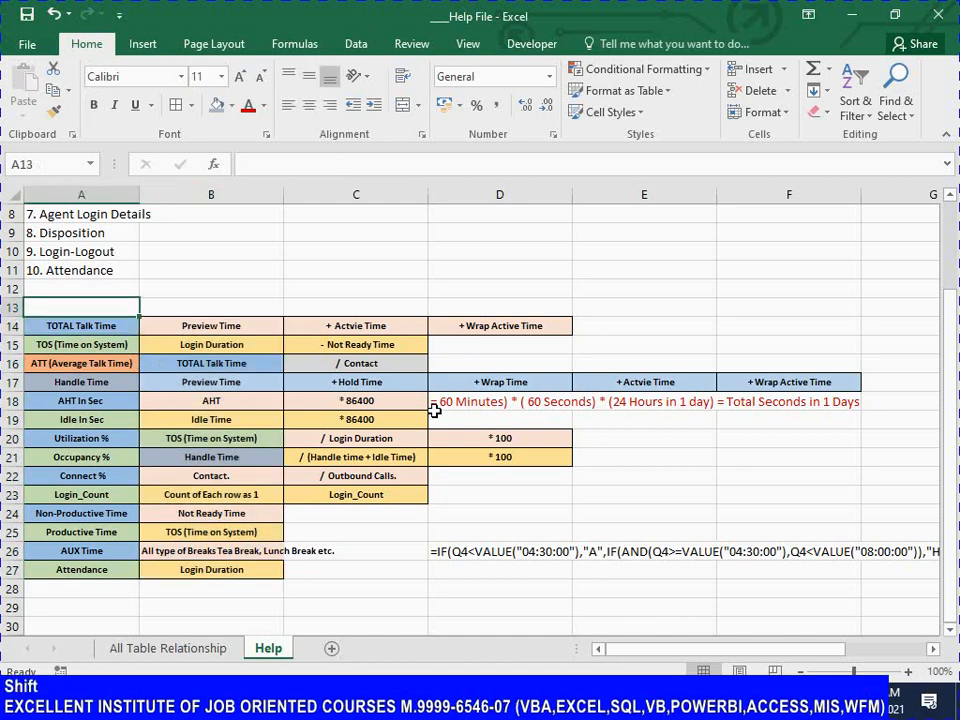
type("KPI ()")
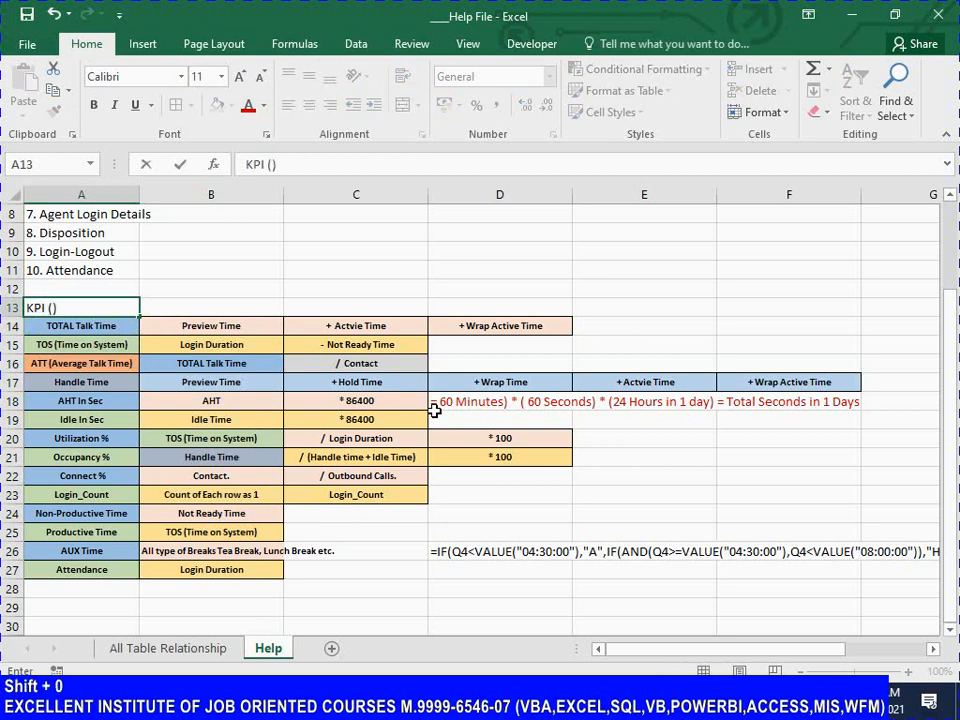
key("Left")
key("F2")
key("Left")
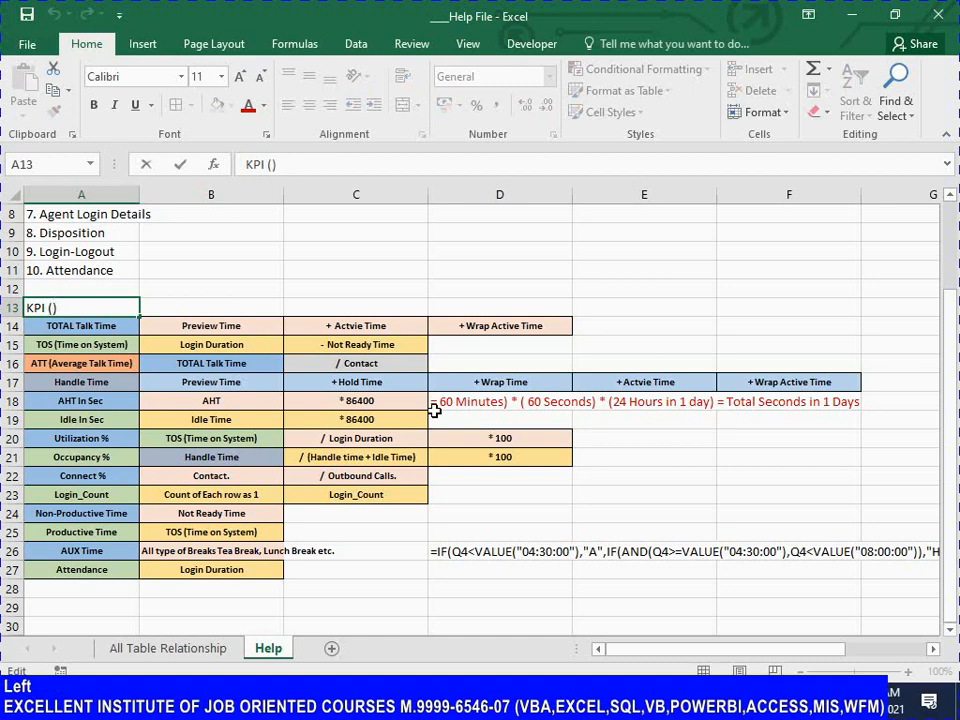
type("Key Perf")
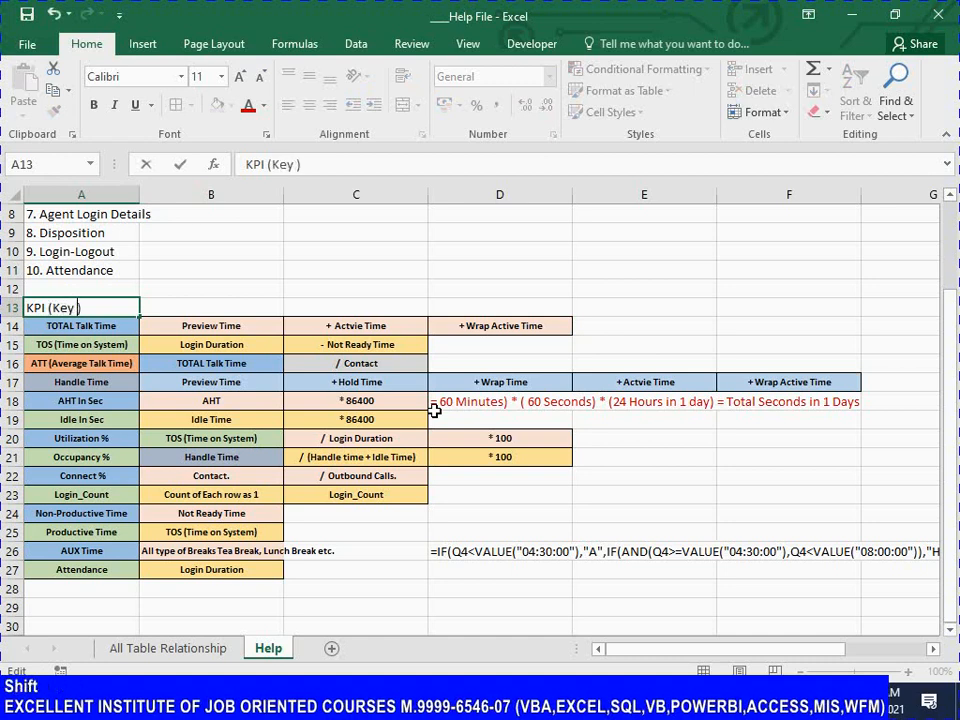
type("ormance I")
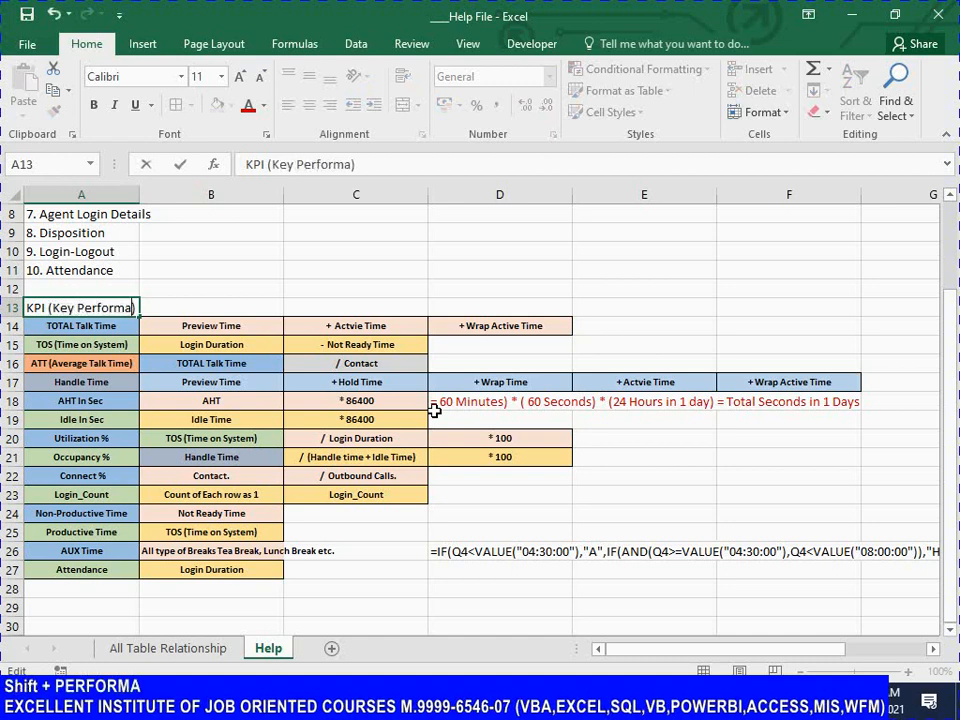
type("Ndi")
key("BackSpace")
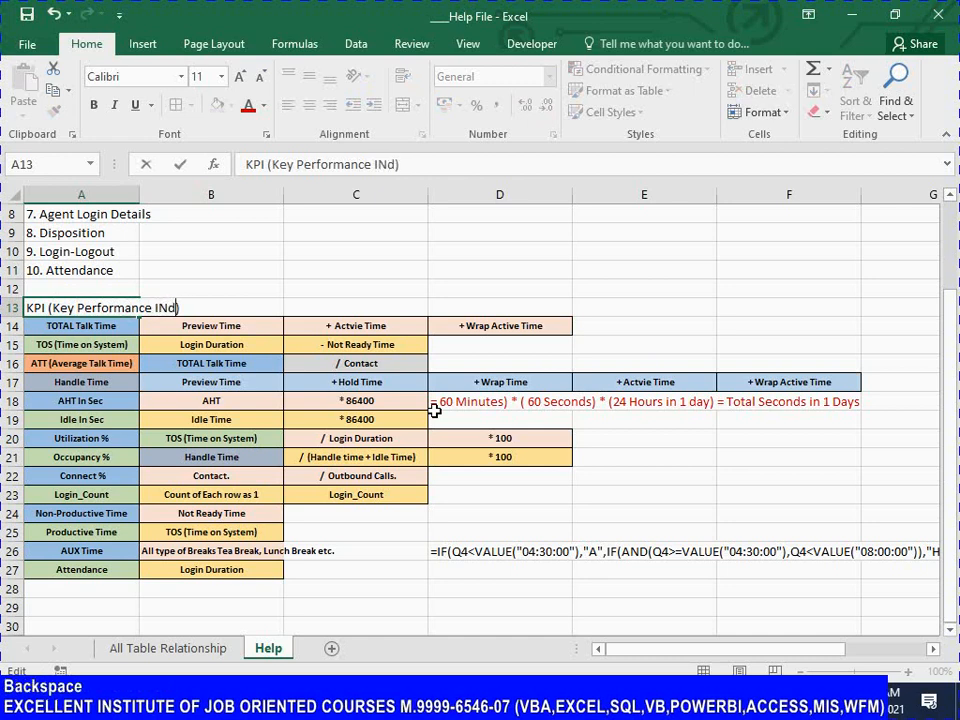
key("BackSpace")
key("BackSpace")
type("ndicator")
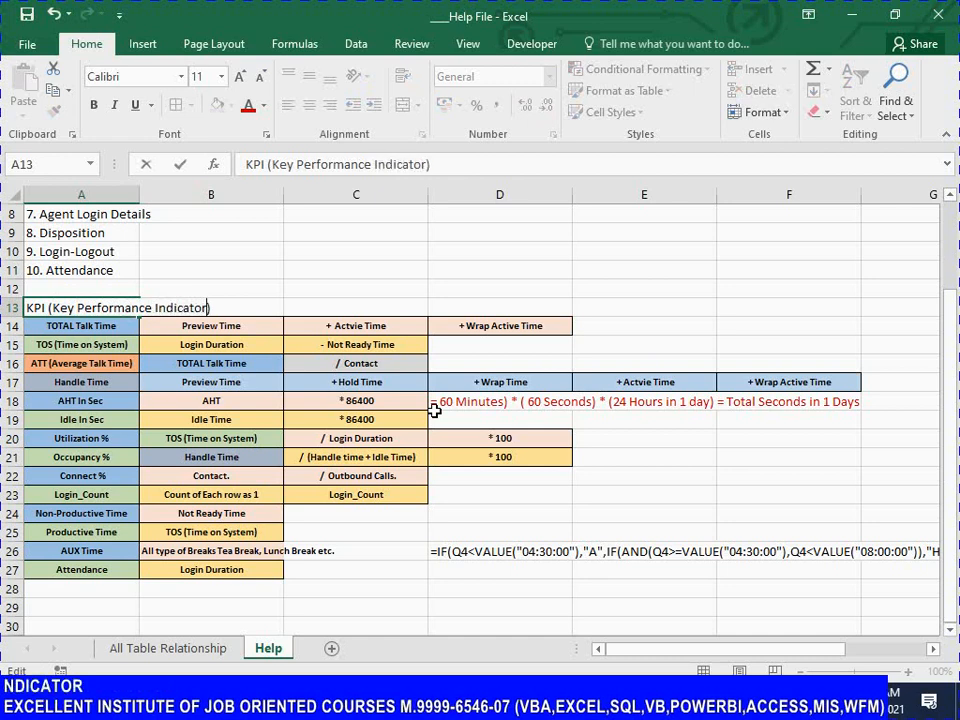
key("Return")
key("Up")
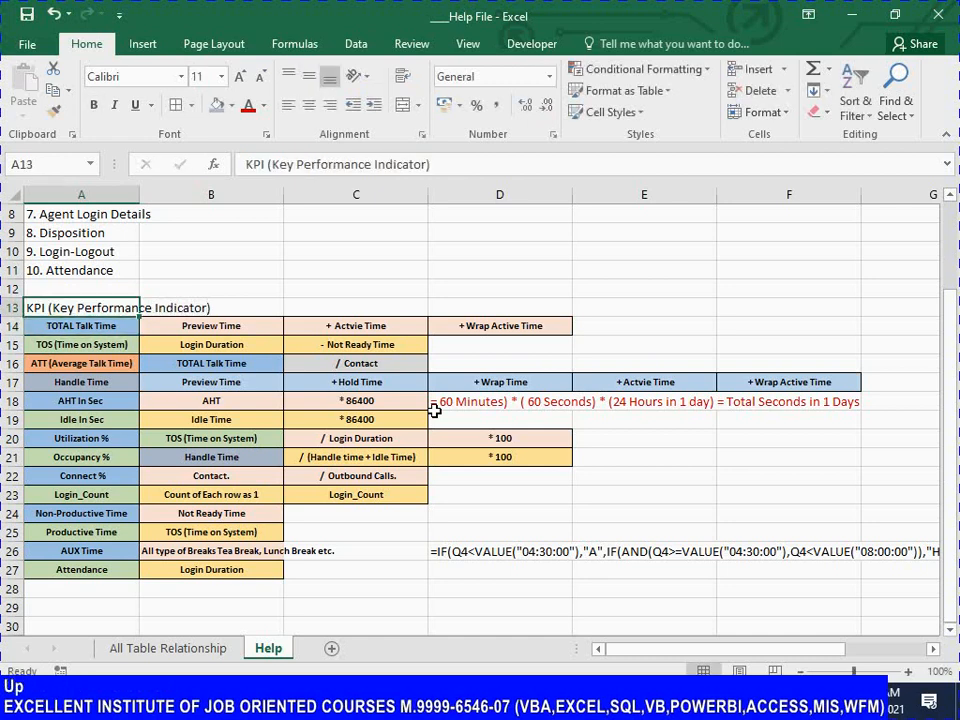
Format the KPI heading in cell A13 as bold red text and save the workbook
left_click(248, 106)
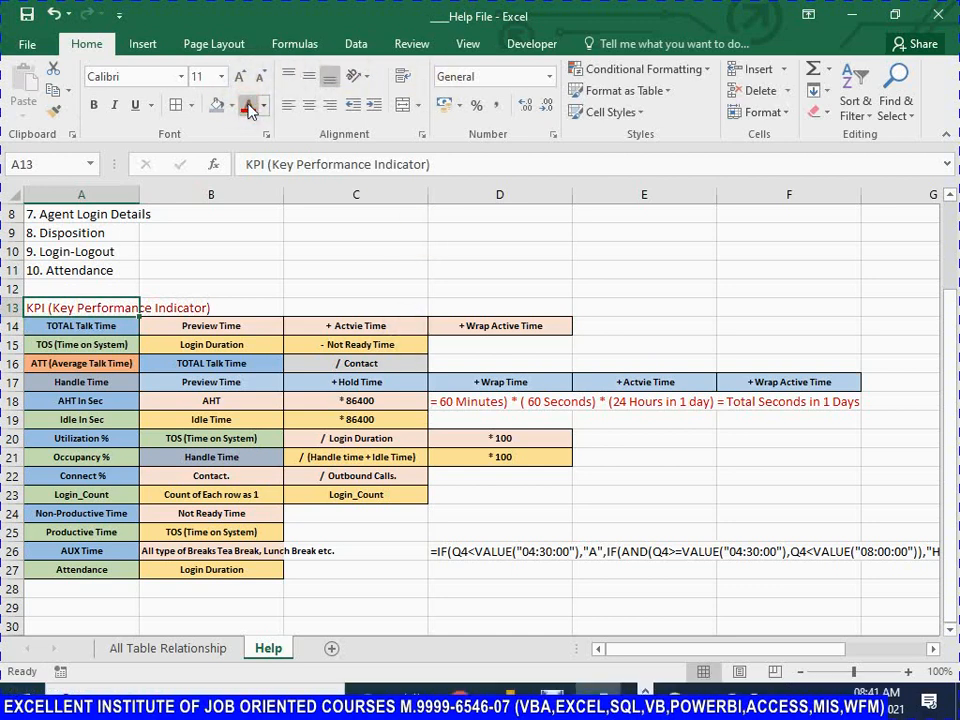
key("ctrl+b")
key("ctrl+s")
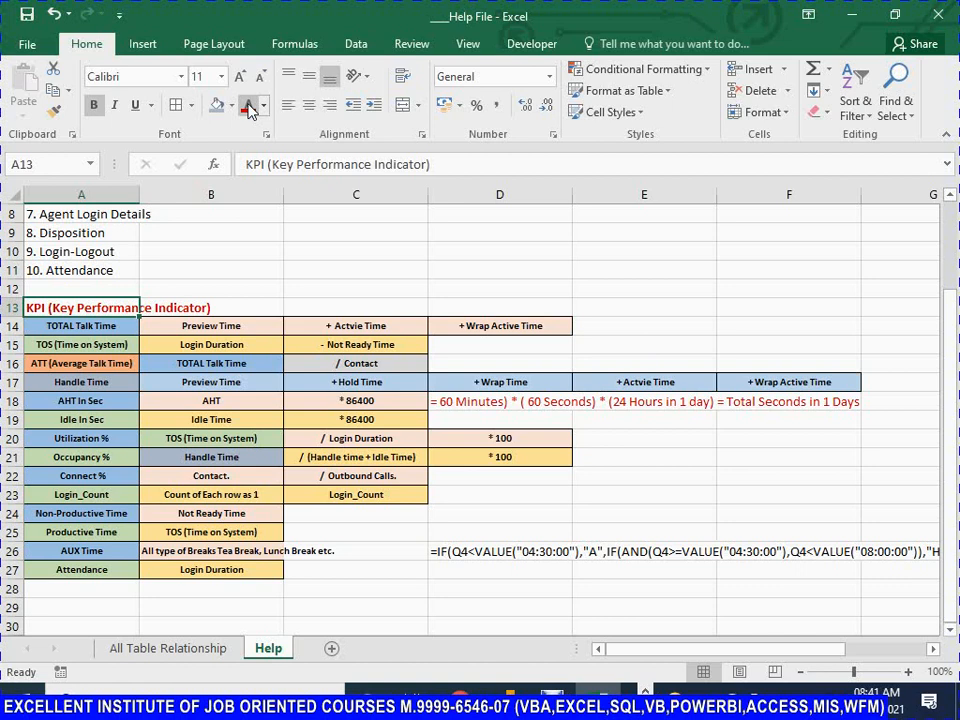
key("ctrl+s")
Review the list of tables above the KPI heading and the formula components in column B, from Preview Time to Login Duration
key("ctrl+Up")
key("Escape")
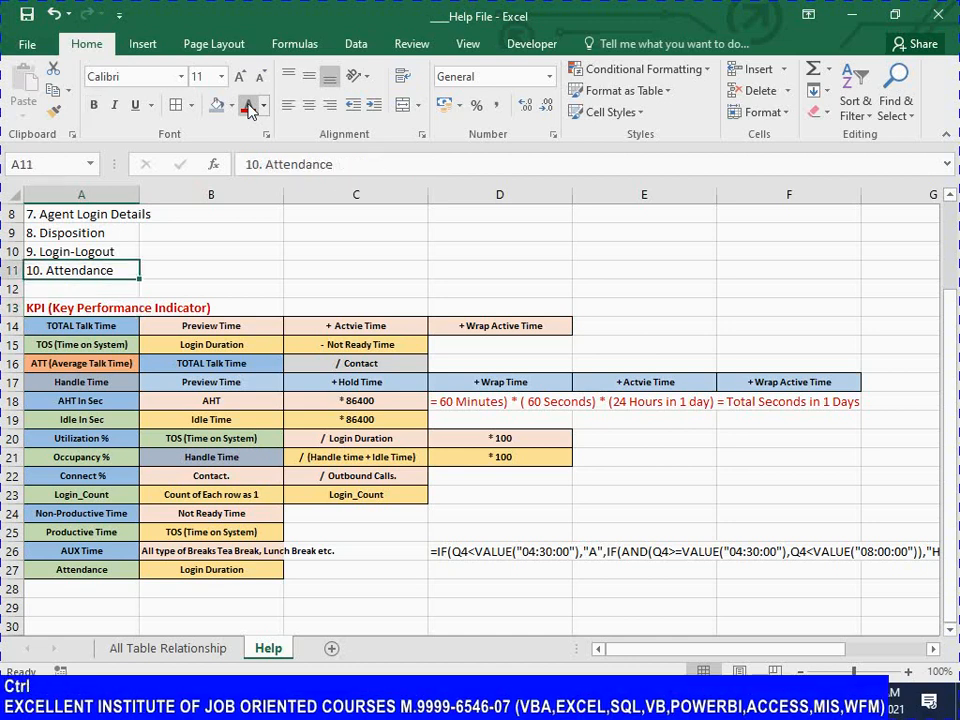
key("ctrl+Up")
key("ctrl+Down")
key("ctrl+Down")
key("Down")
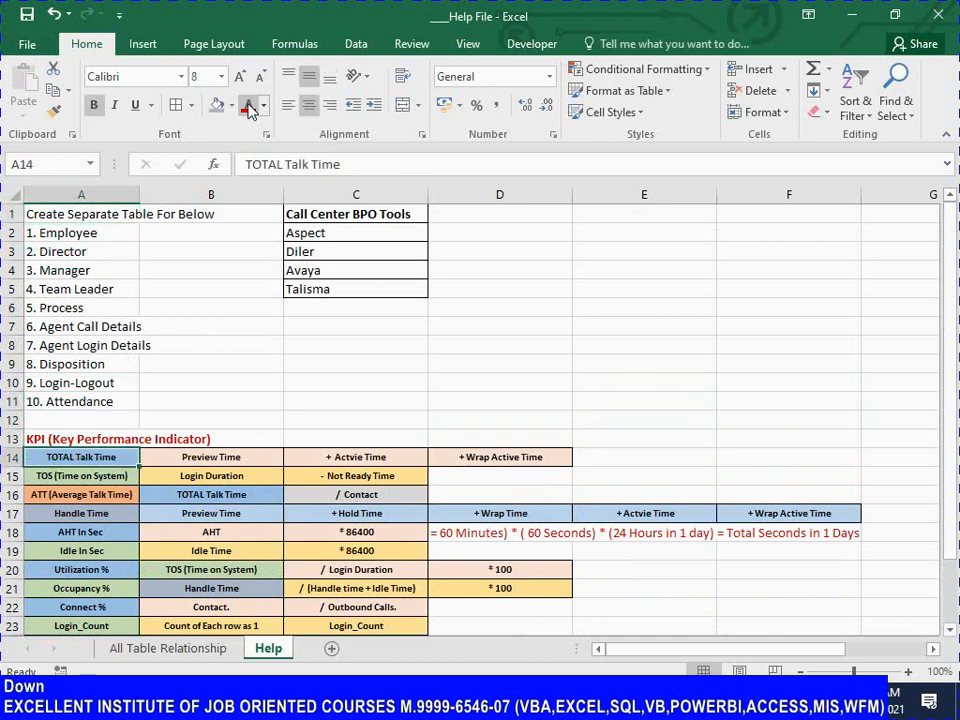
key("Right")
key("shift+Right")
key("shift+Right")
key("Left")
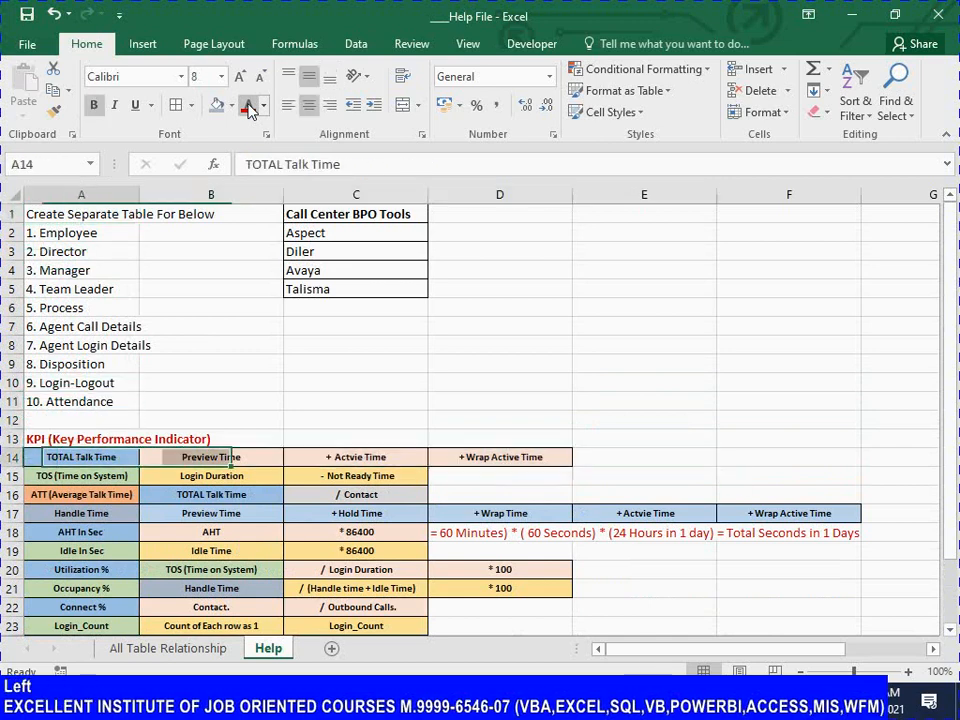
key("Right")
key("shift+Down")
key("shift+Down")
key("shift+Down")
key("shift+Down")
key("shift+Down")
key("shift+Down")
key("shift+Down")
key("shift+Down")
key("shift+Down")
key("shift+Down")
key("shift+Down")
key("shift+Down")
key("shift+Down")
key("shift+Down")
key("shift+Down")
key("shift+Down")
key("shift+Down")
key("shift+Down")
key("shift+Down")
key("shift+Down")
key("shift+Down")
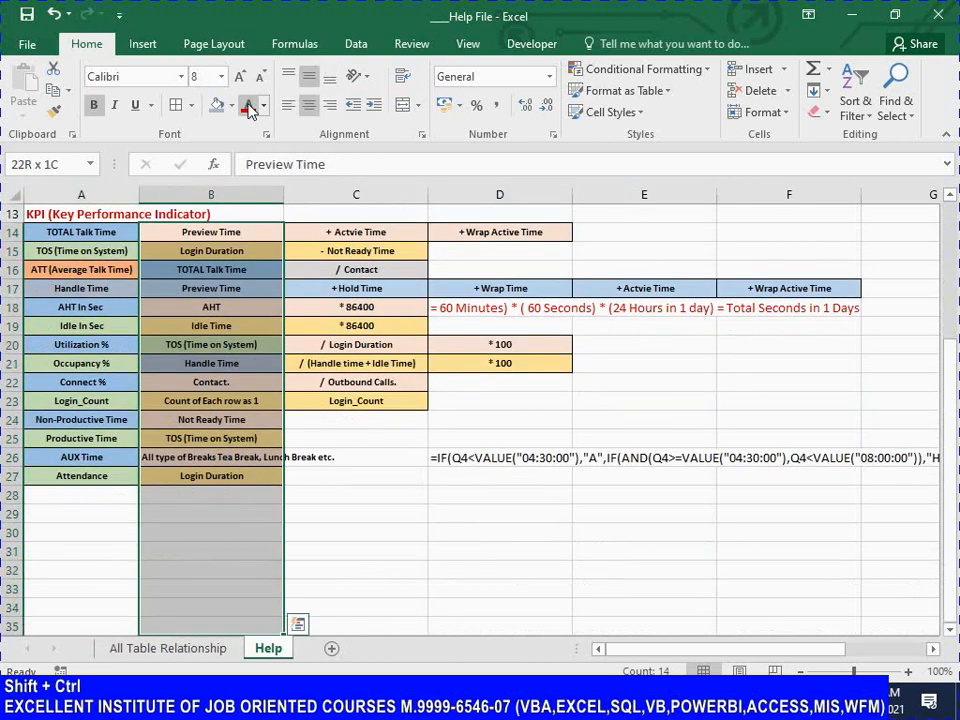
key("ctrl+shift+Up")
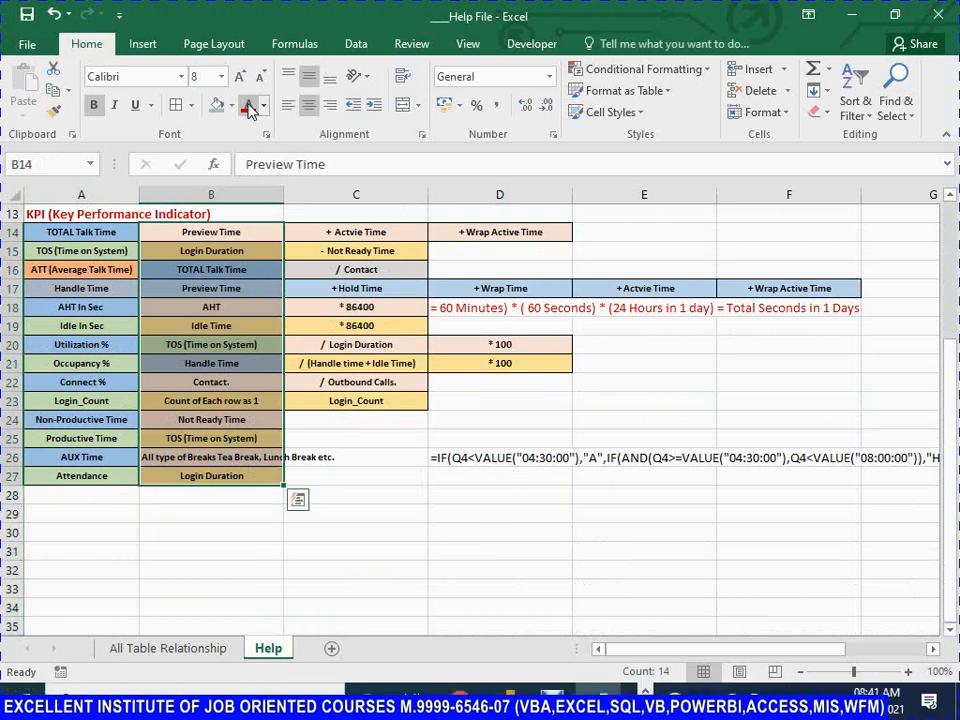
Insert blank cells at A13:A27, shifting the KPI heading and metrics table one column to the right
key("Left")
key("Up")
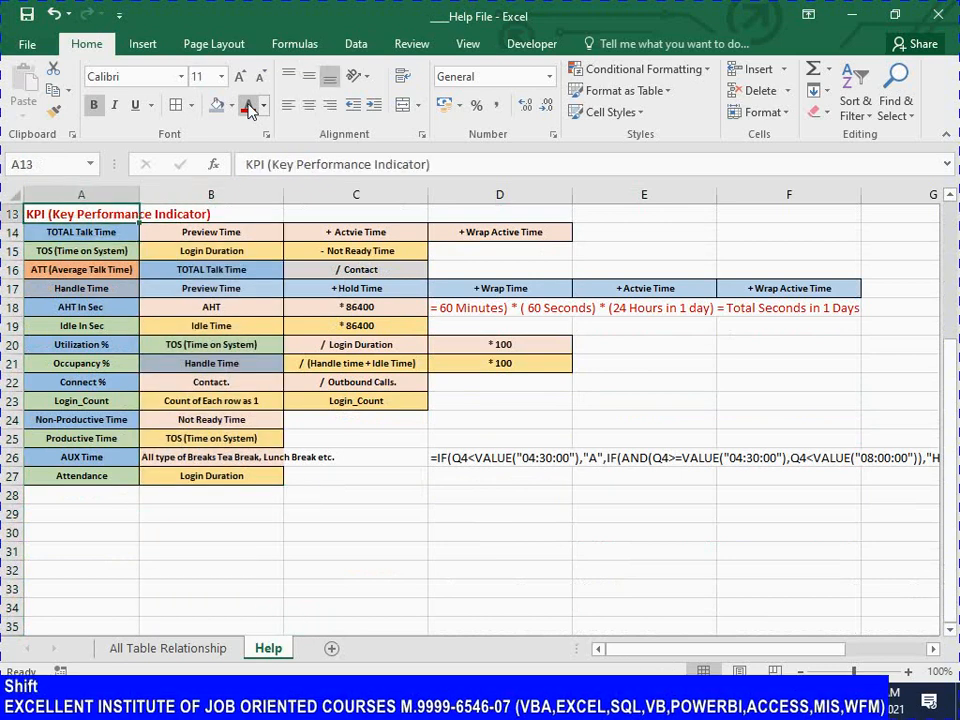
key("shift+Down")
key("shift+Down")
key("shift+Down")
key("shift+Down")
key("shift+Down")
key("shift+Down")
key("shift+Down")
key("shift+Down")
key("shift+Down")
key("shift+Down")
key("shift+Down")
key("shift+Down")
key("shift+Down")
key("shift+Down")
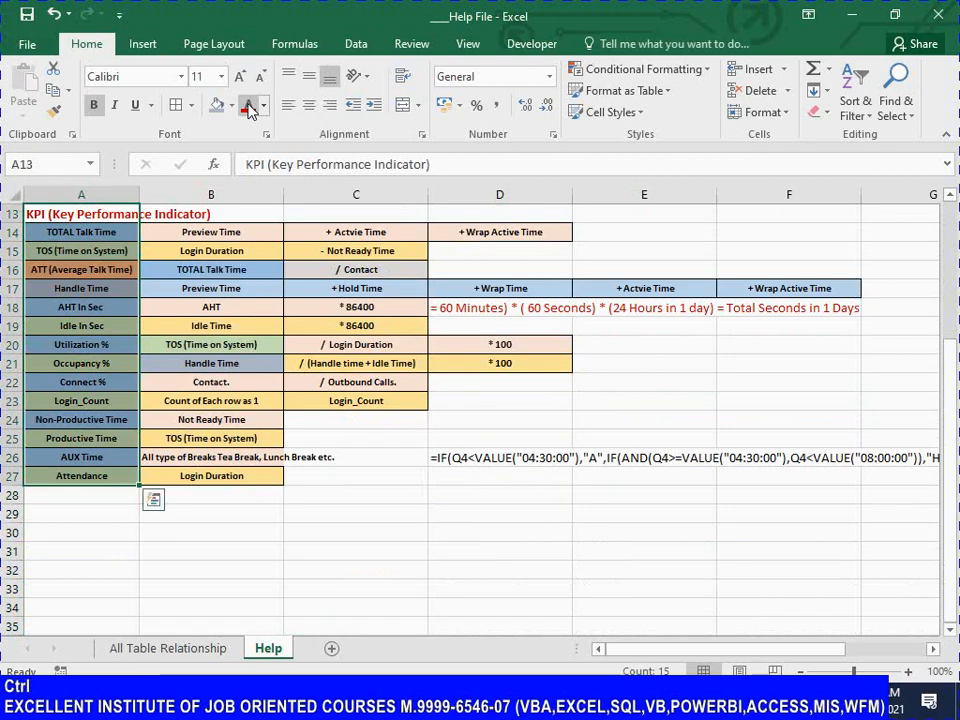
key("ctrl+KP_Add")
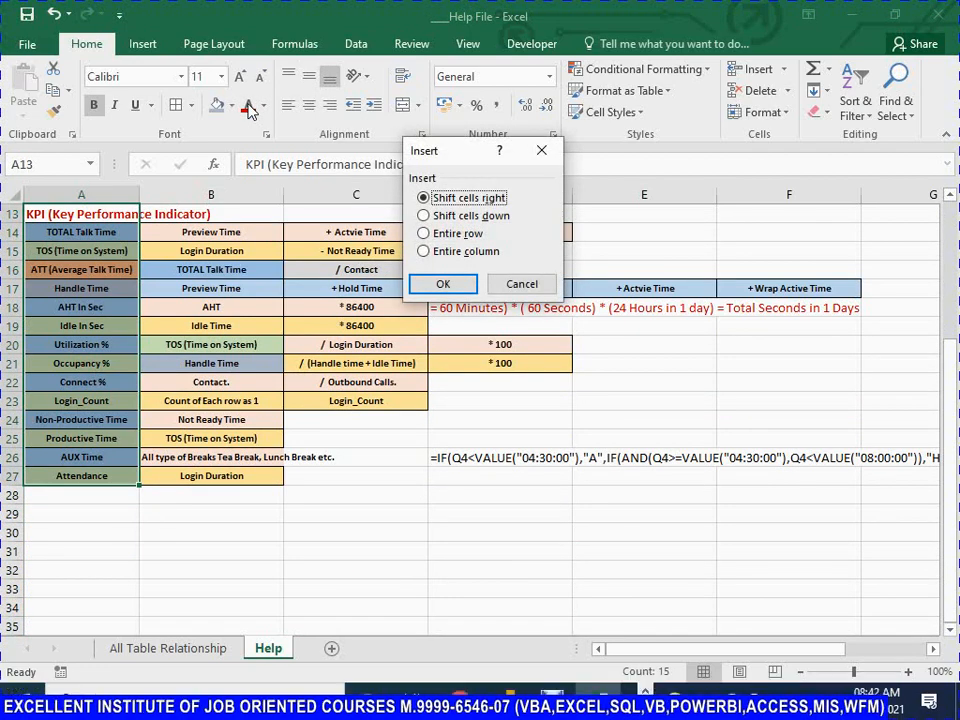
left_click(443, 284)
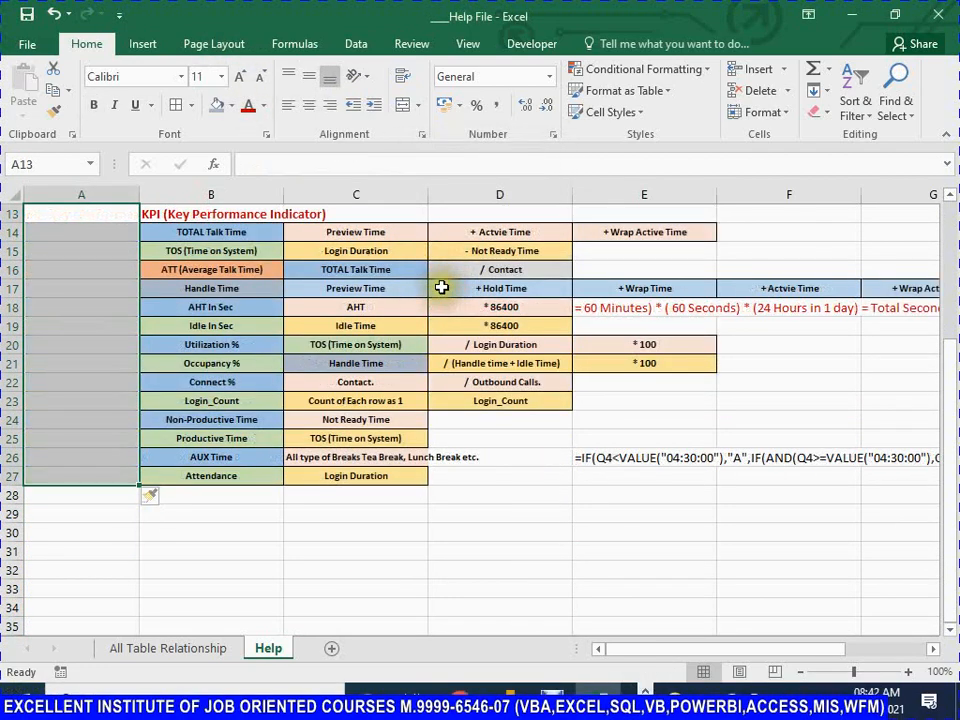
Copy only the formatting of the metric names in B14:B27 onto the blank cells A14:A27
scroll(261, 315, "up", 3)
left_click(213, 382)
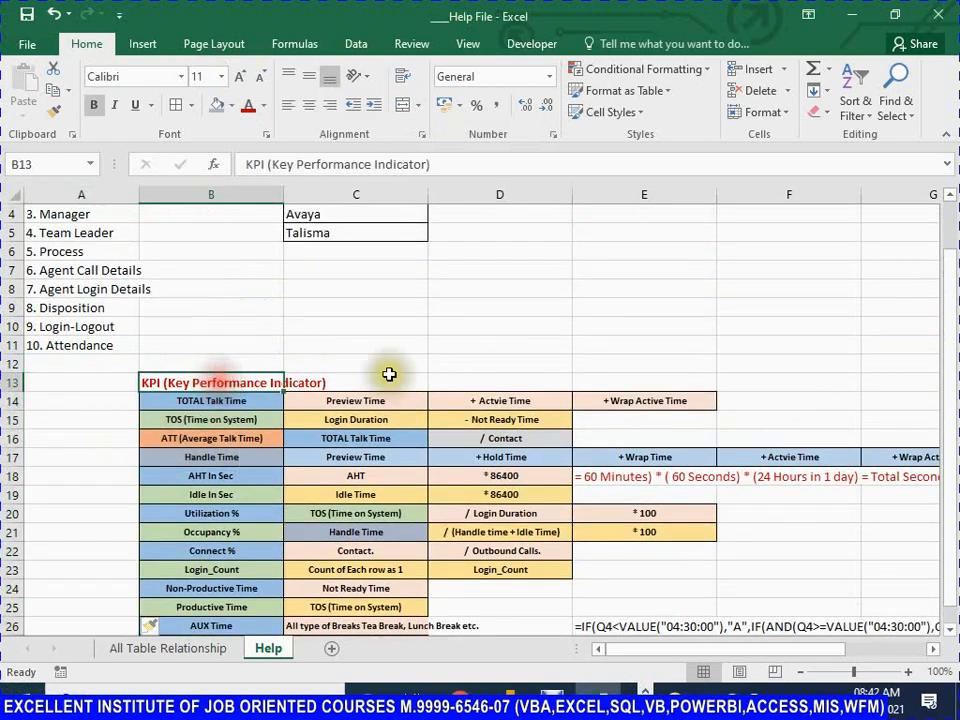
left_click(364, 382)
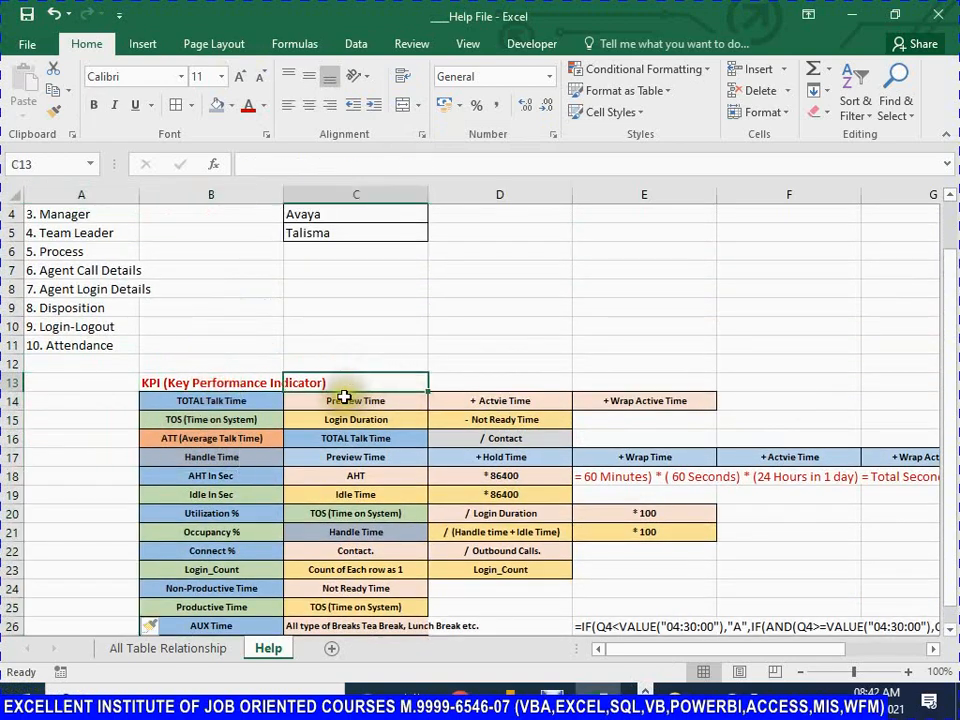
scroll(326, 392, "down", 2)
left_click(178, 285)
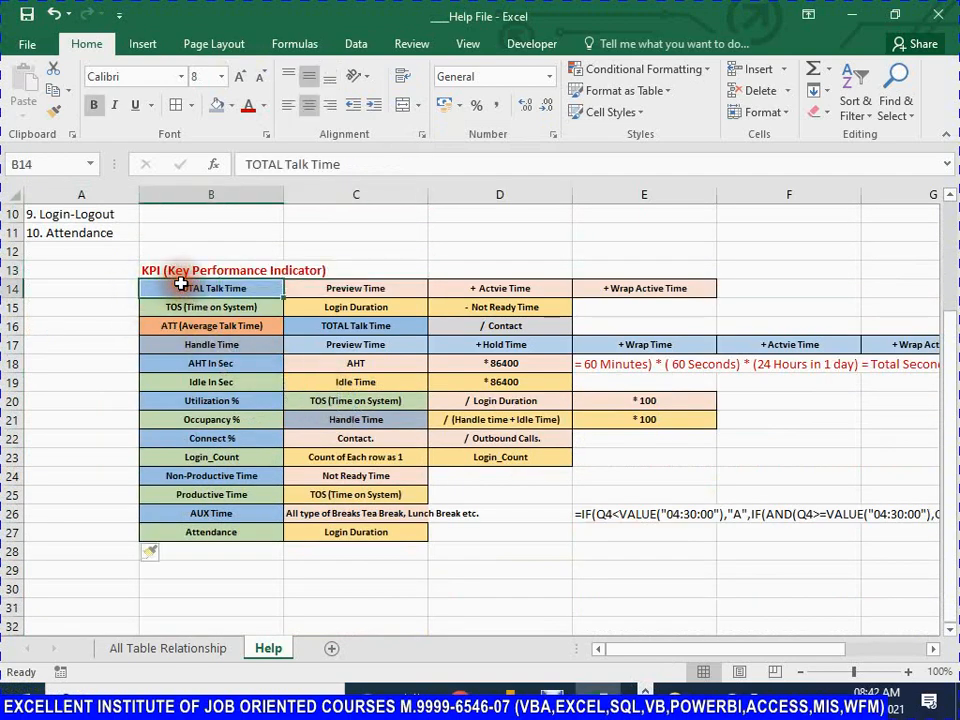
key("ctrl+shift+Down")
key("ctrl+c")
key("Left")
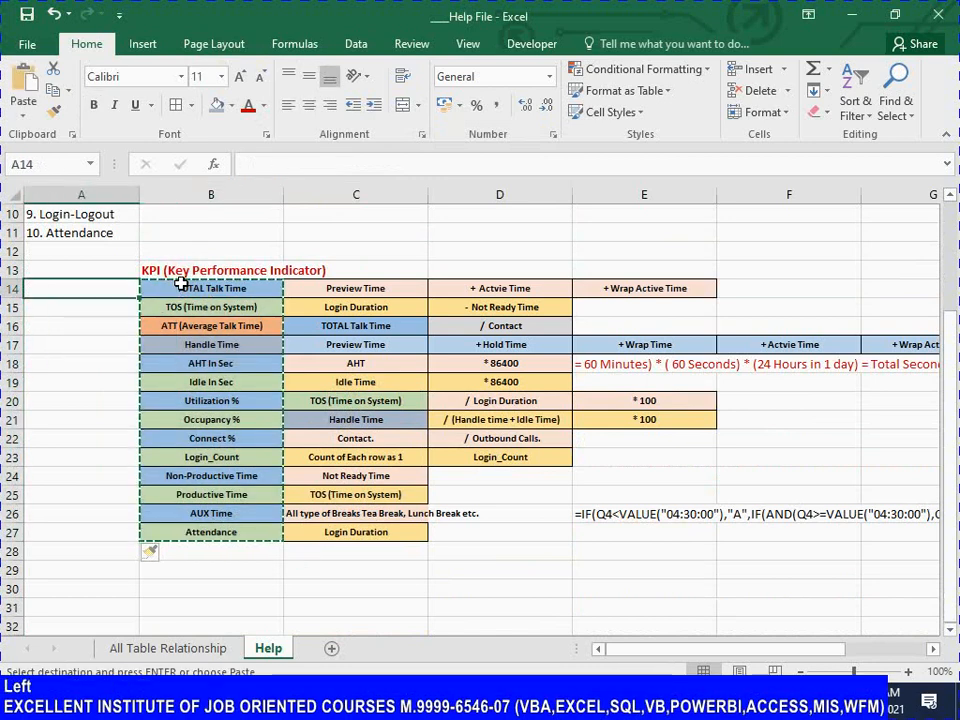
key("alt")
key("e")
key("s")
key("v")
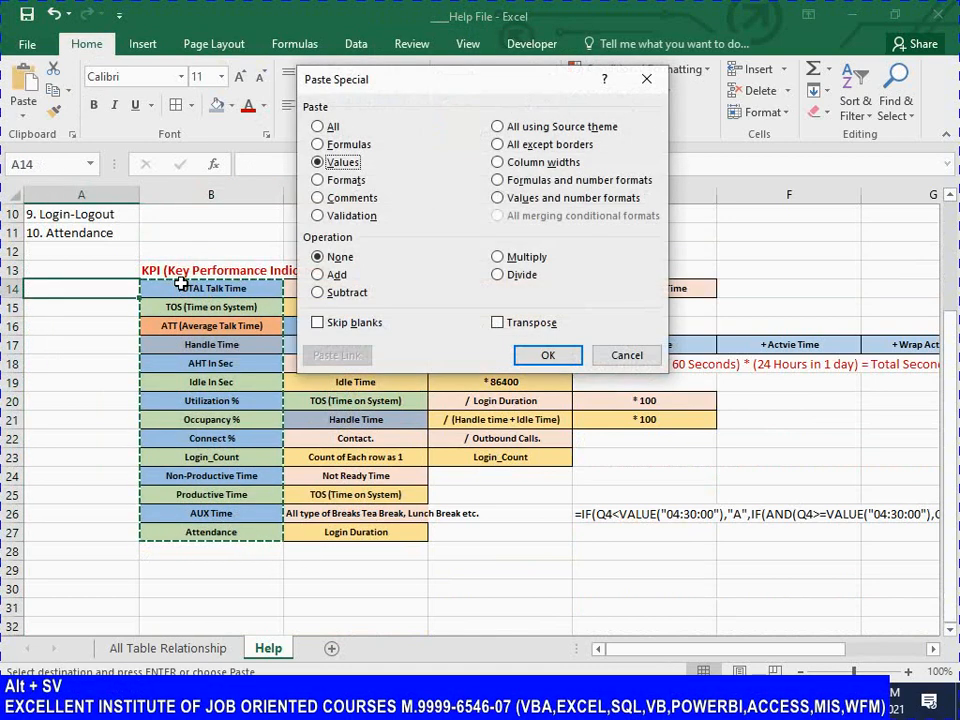
key("t")
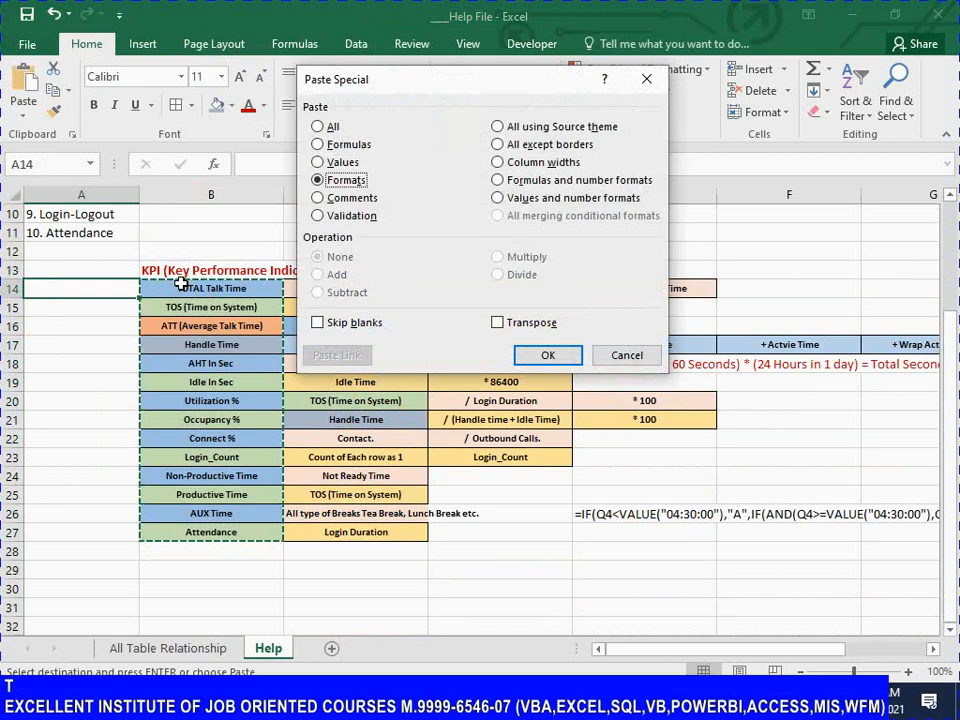
key("Return")
Enter the heading TARGETS in cell A13, make it bold, and save the workbook
key("Up")
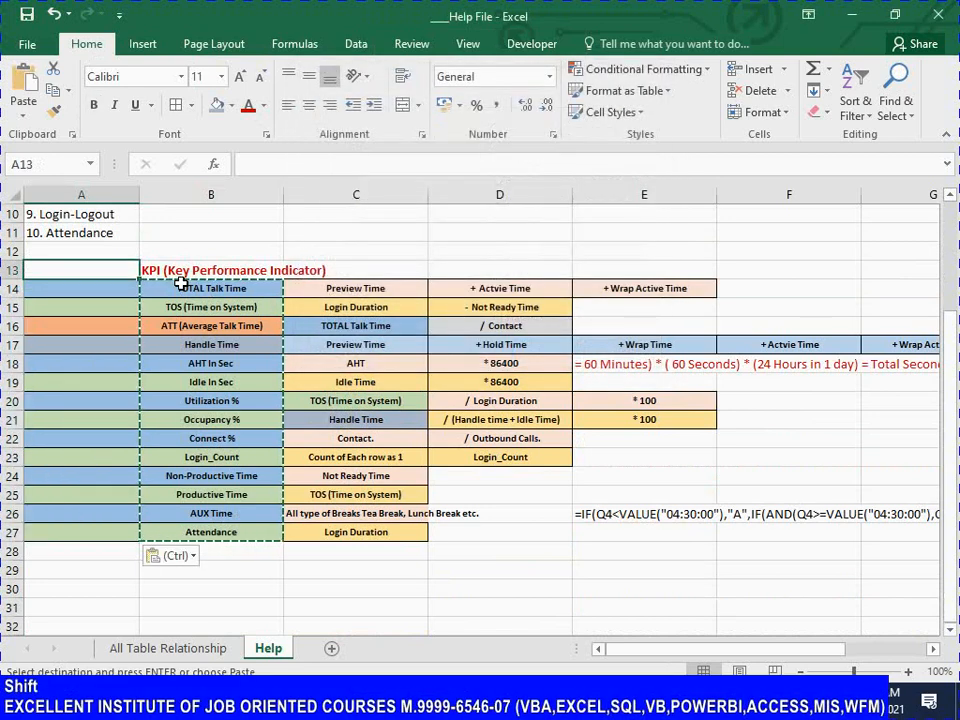
type("TAR")
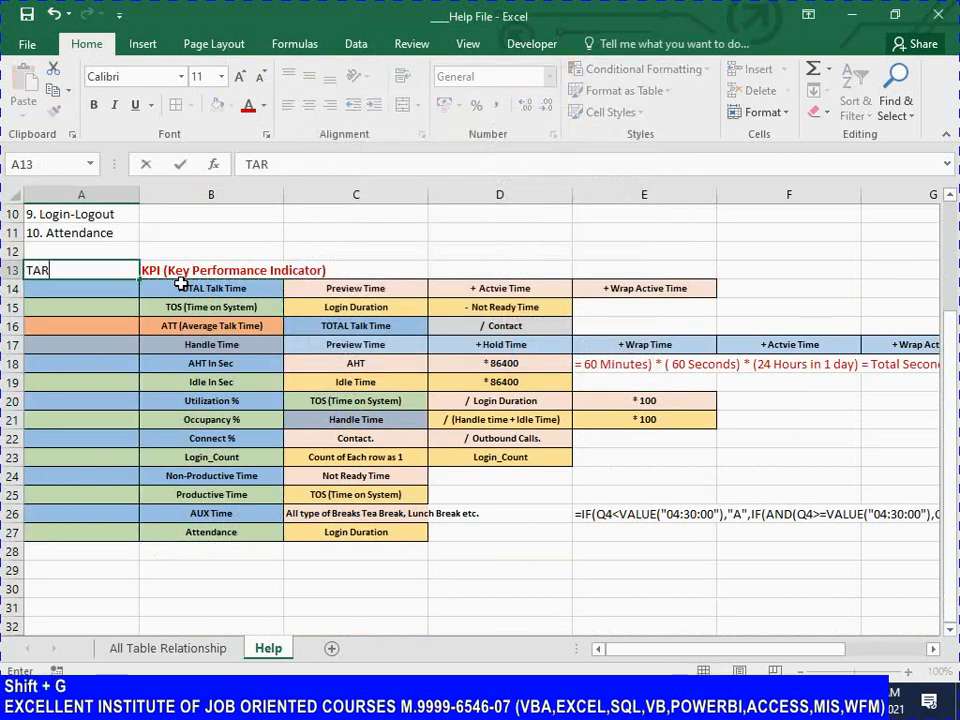
type("GETS")
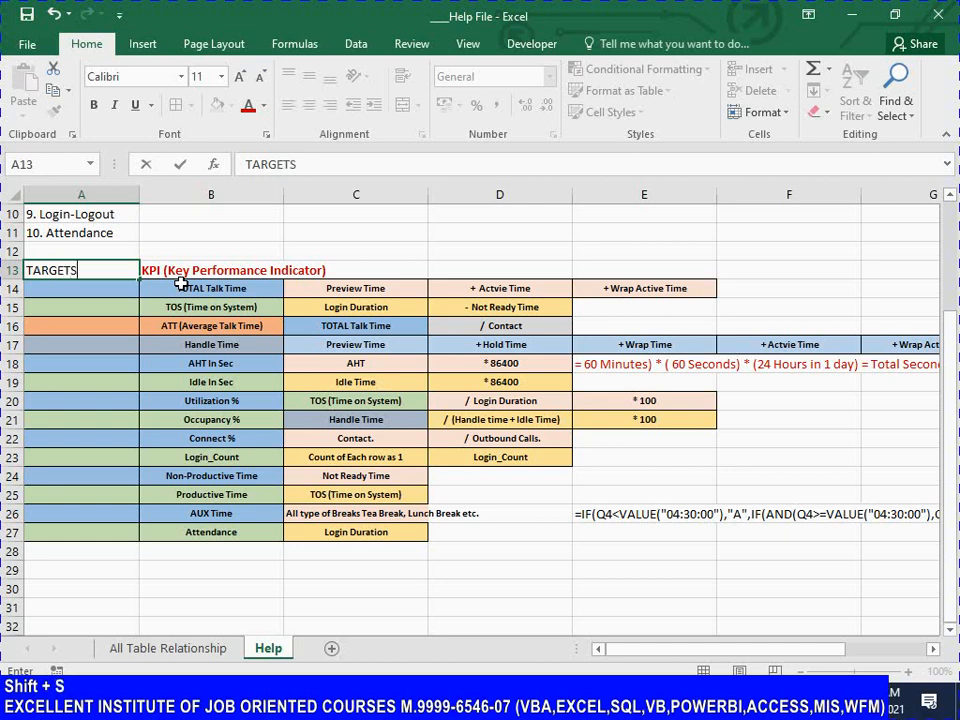
key("Return")
key("Up")
key("ctrl+b")
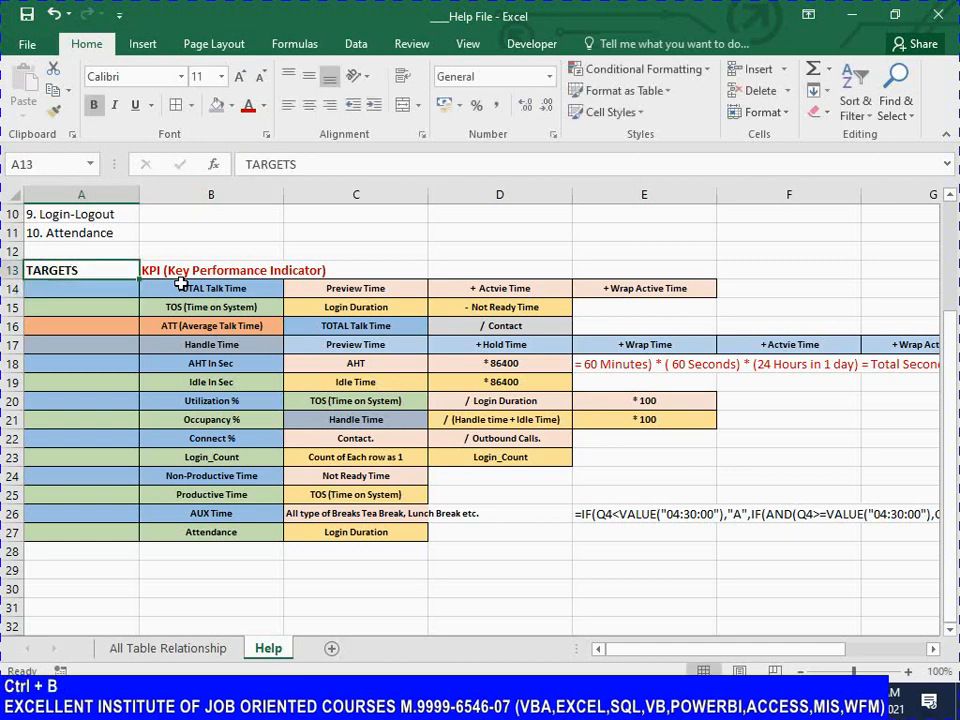
left_click(250, 290)
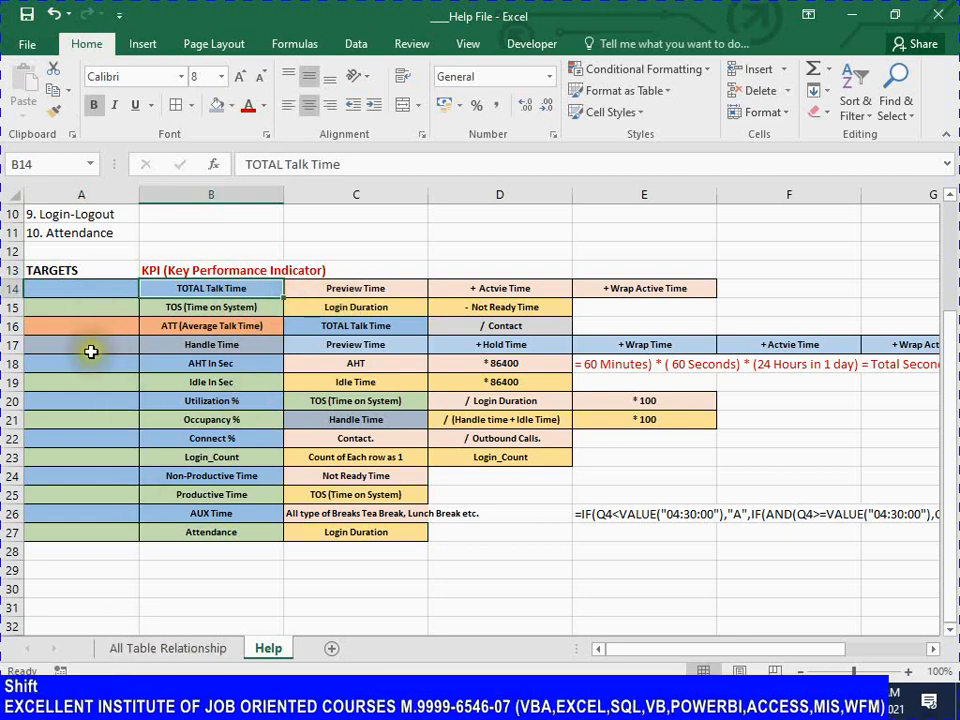
key("ctrl+s")
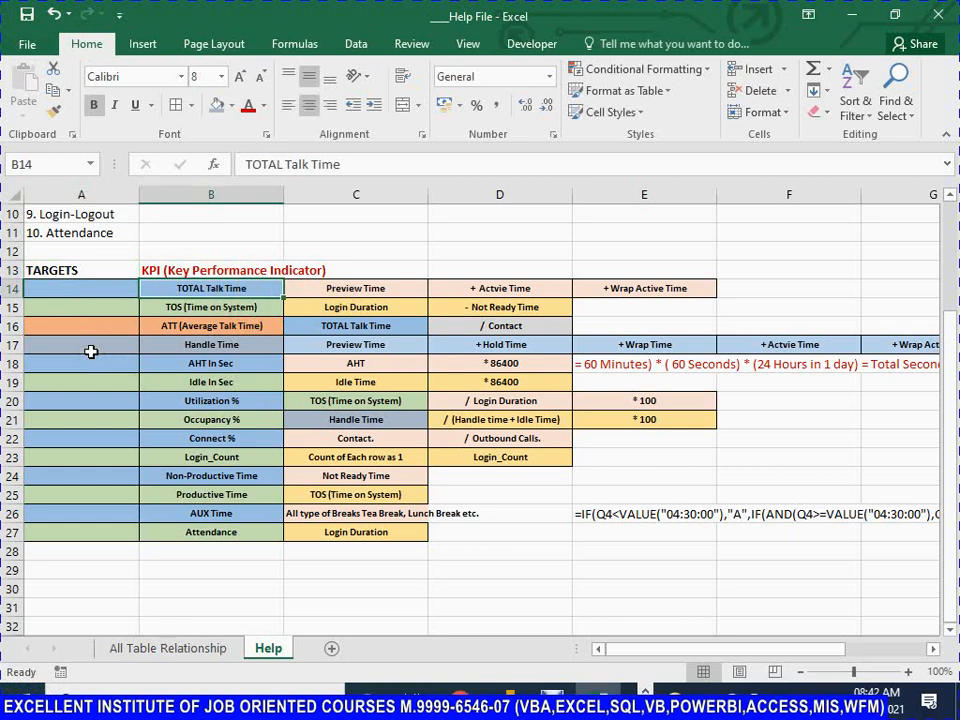
key("ctrl+s")
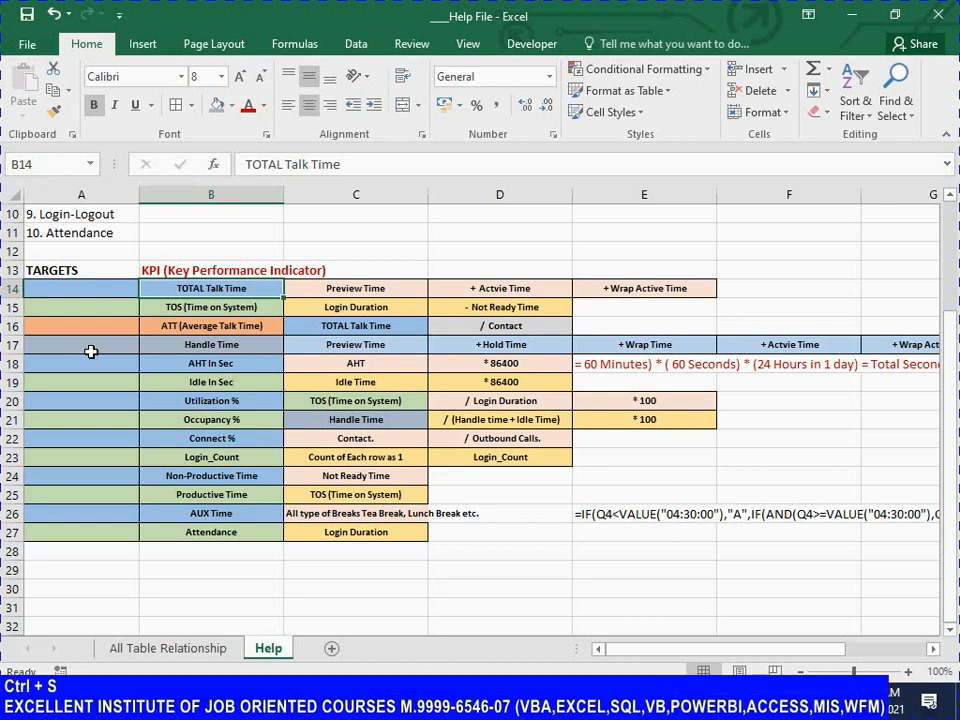
Enter 08:00:00 as the target for TOS (Time on System) in cell A15 and save the workbook
key("Down")
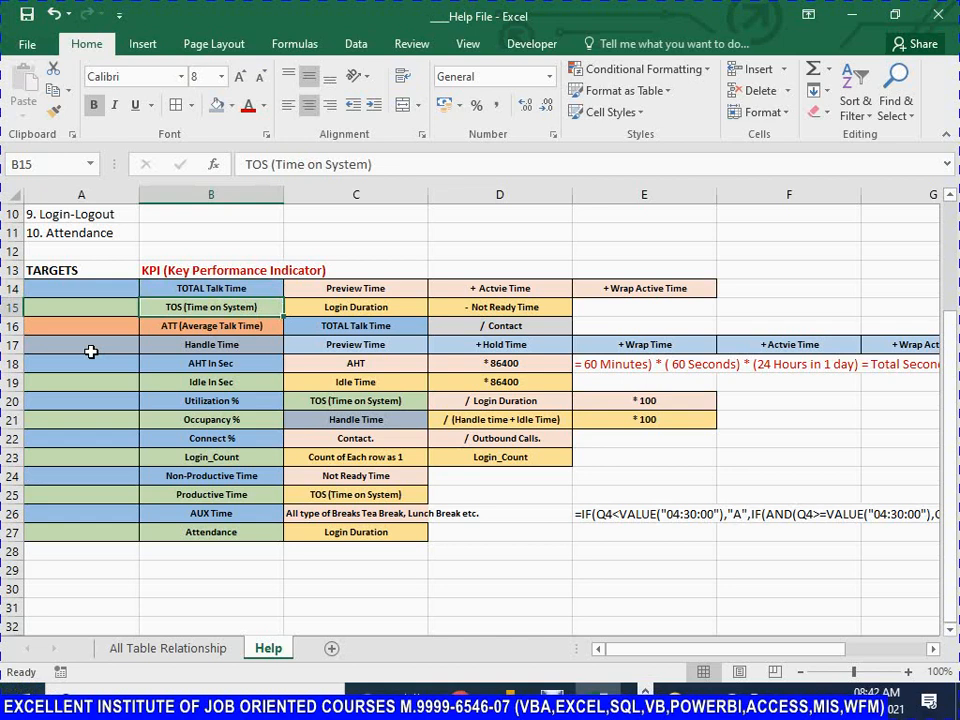
key("Down")
key("Left")
key("Up")
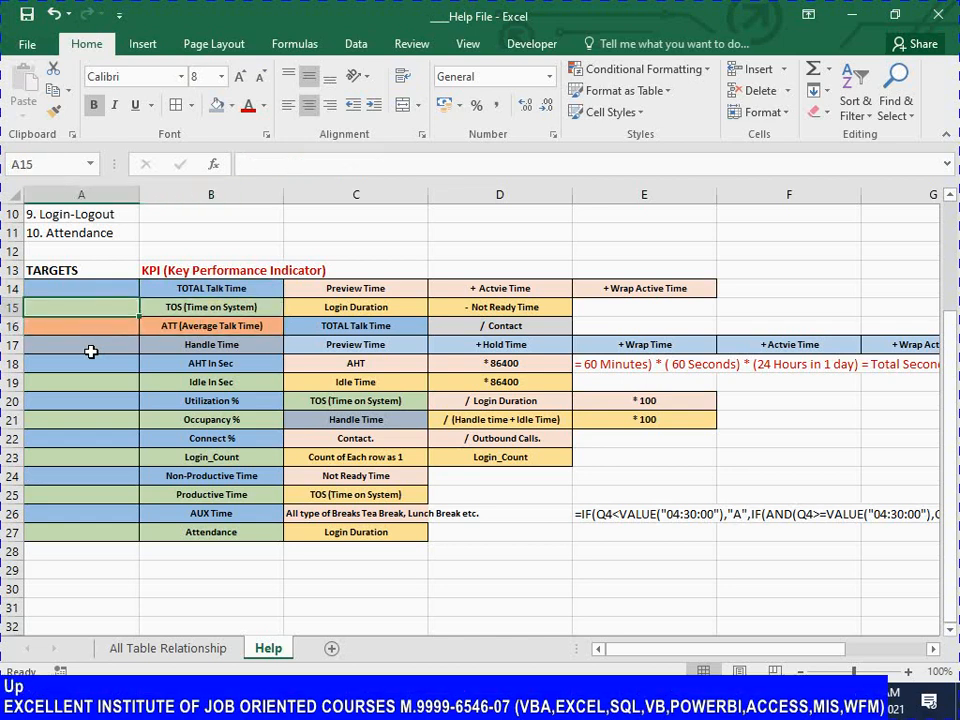
type("08")
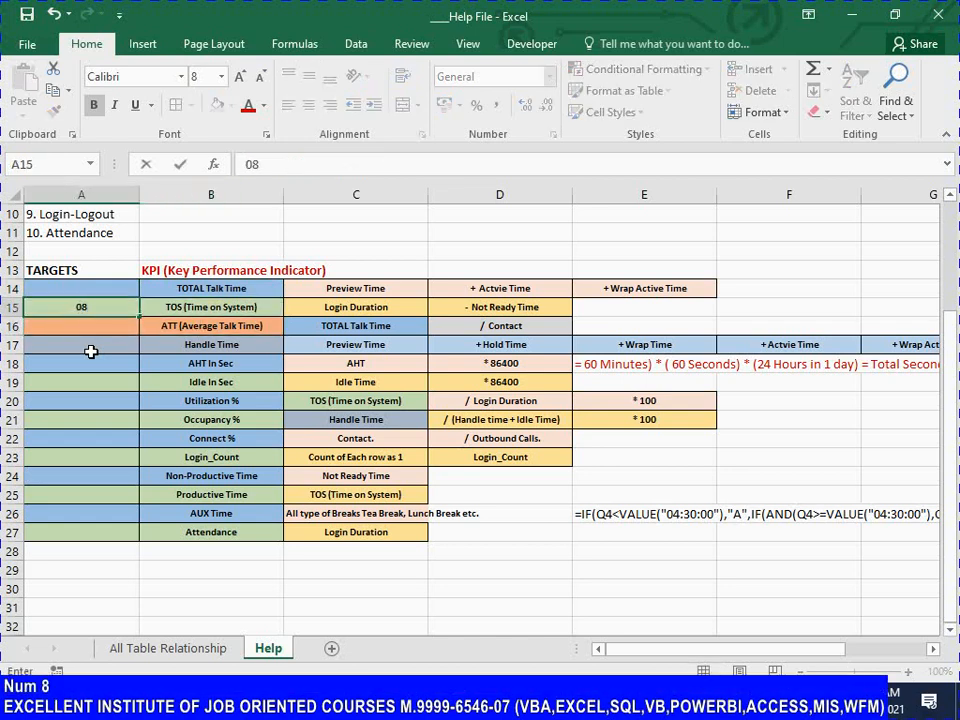
type(":00:00")
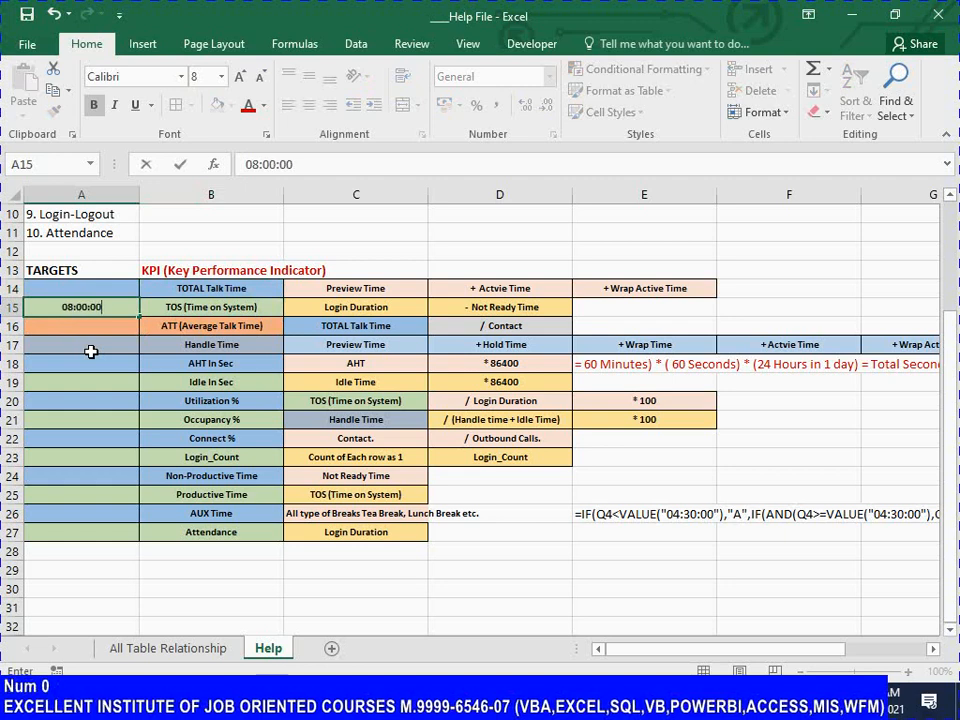
key("Return")
key("Return")
key("Return")
key("Return")
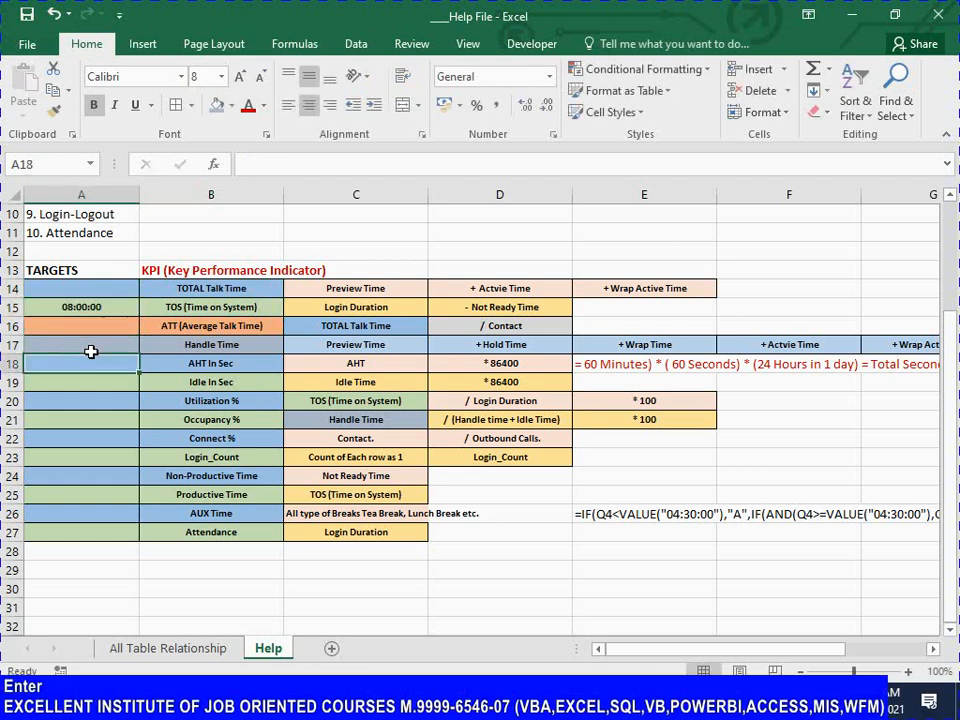
key("Up")
key("Up")
key("Up")
key("ctrl+s")
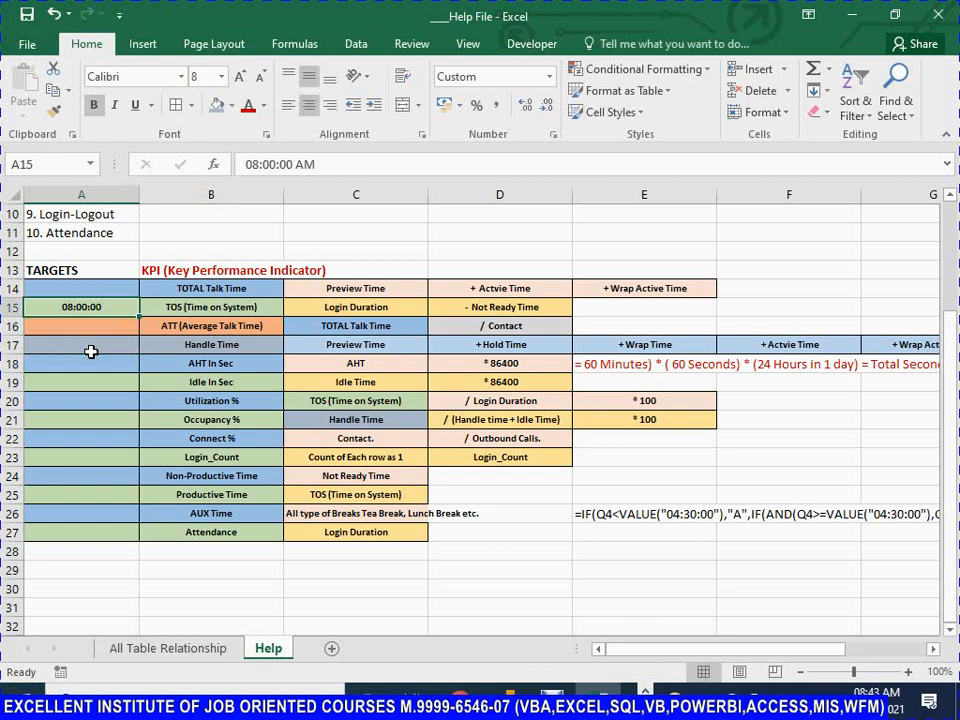
Enter 140 Seconds as the target for ATT (Average Talk Time) in cell A16 and save the workbook
key("Down")
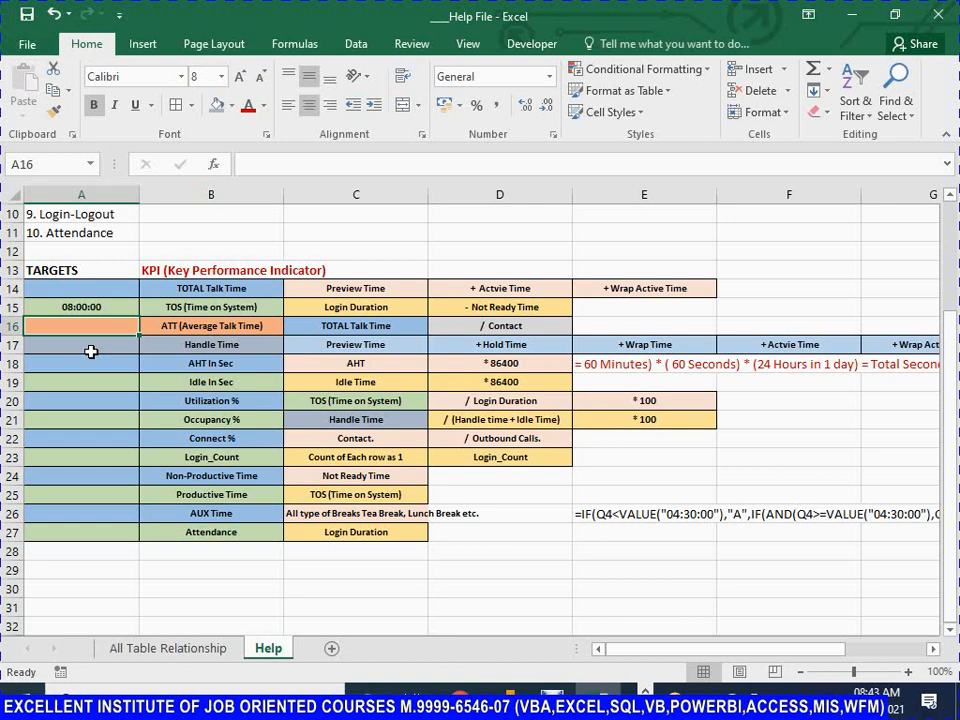
type("140")
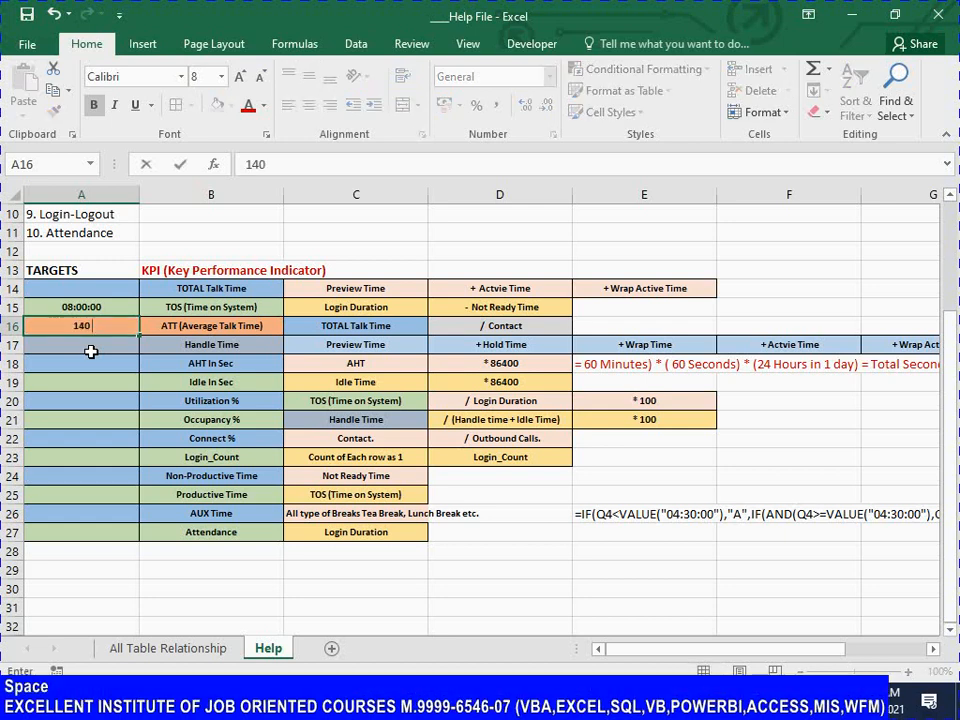
type(" Seconds")
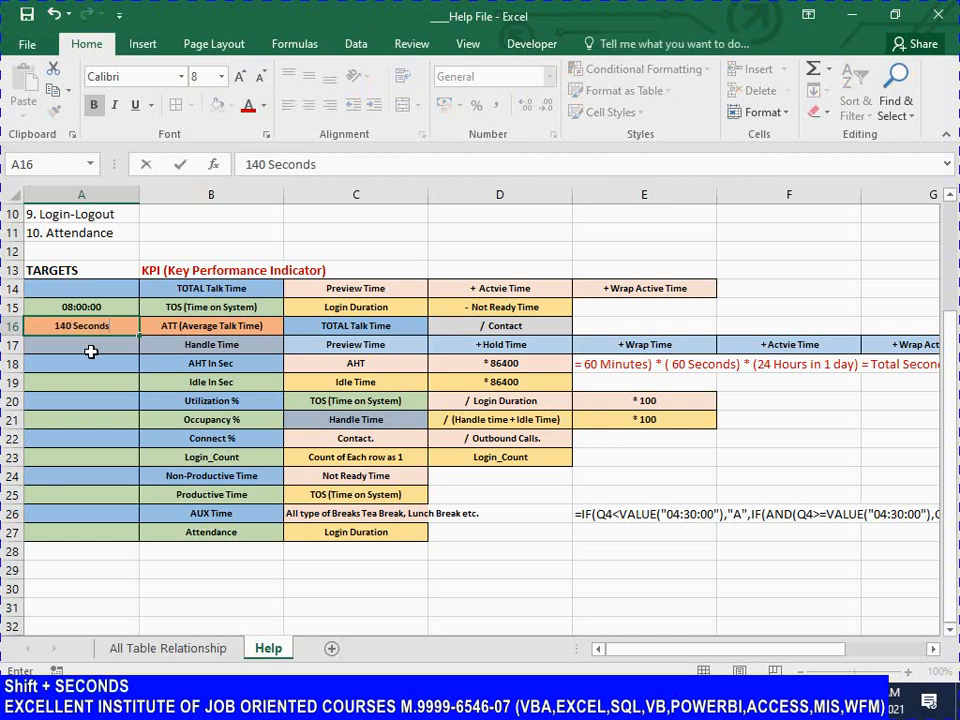
key("Return")
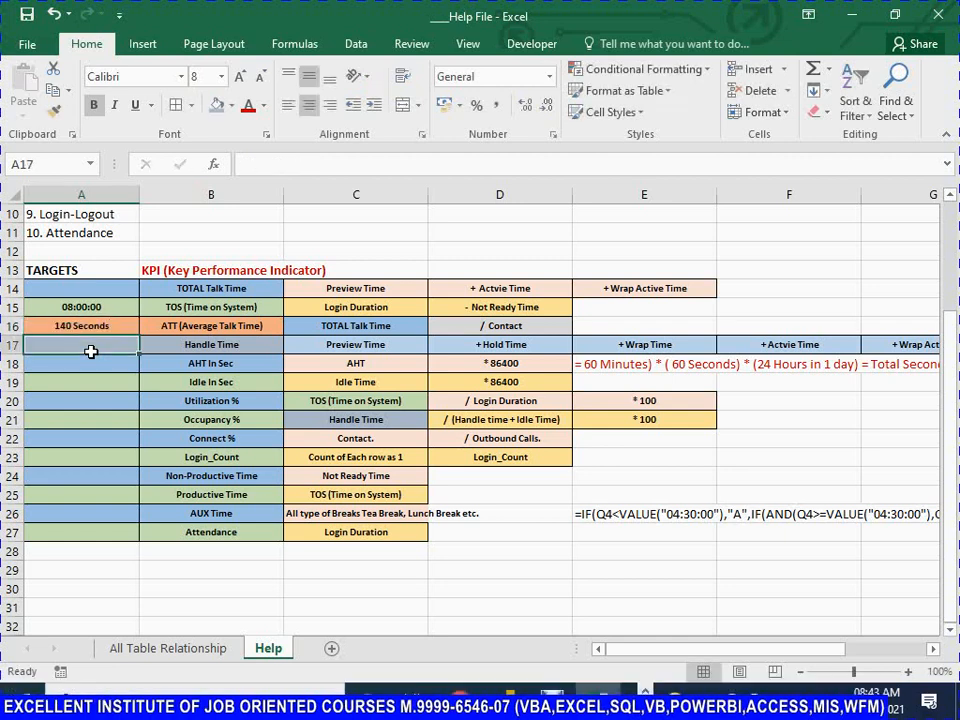
key("Up")
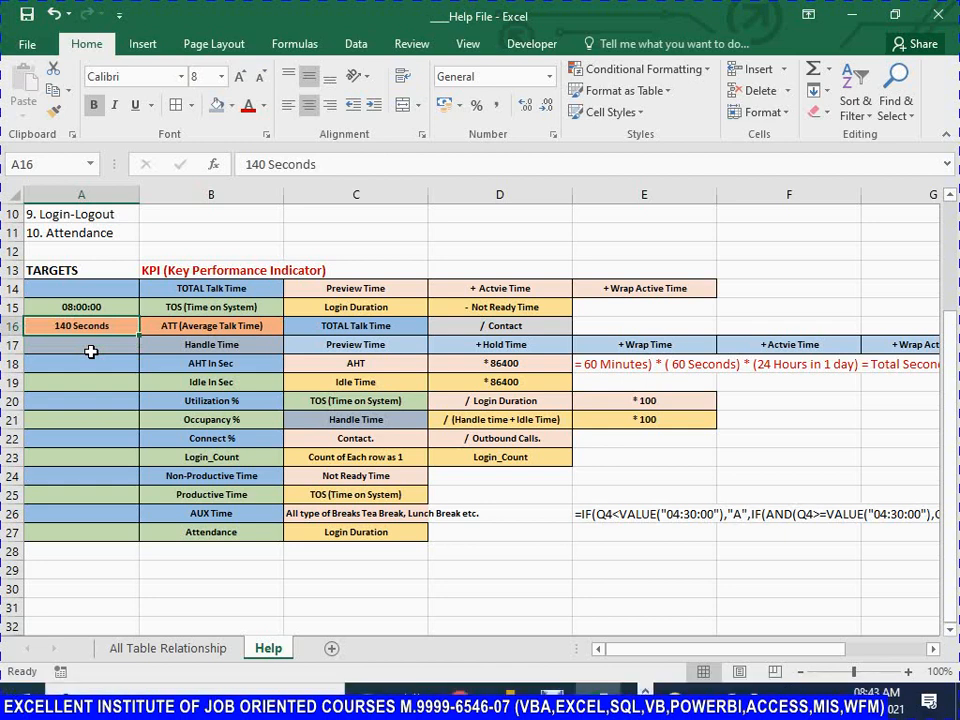
key("ctrl+s")
Review the Handle Time formula components in row 17, from Preview Time to Wrap Active Time
key("Down")
key("Right")
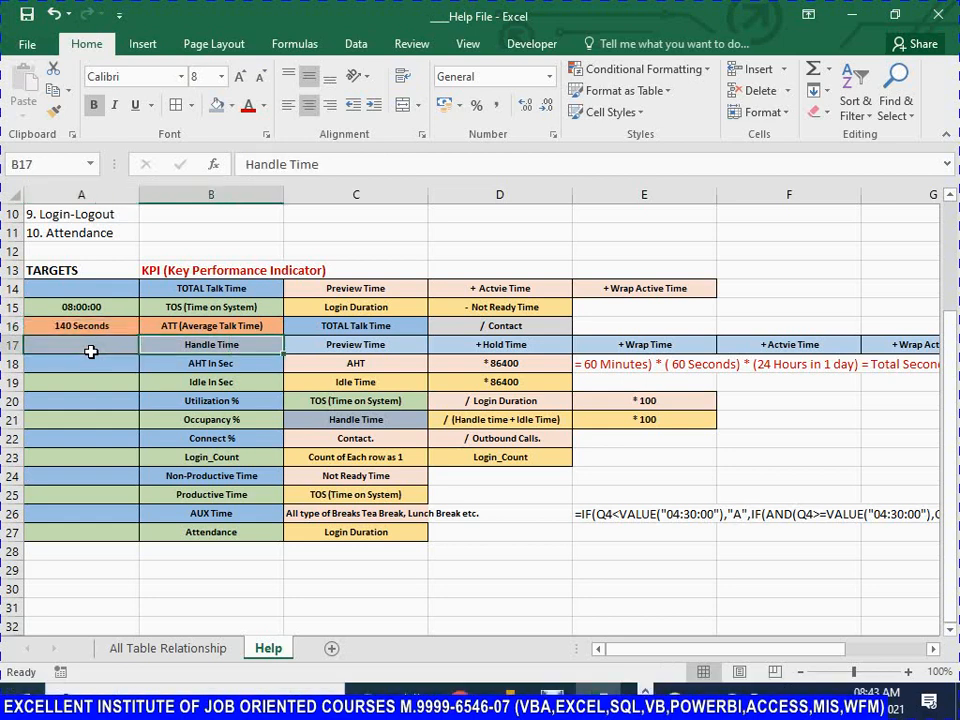
key("Right")
key("shift+Right")
key("shift+Right")
key("shift+Right")
key("shift+Right")
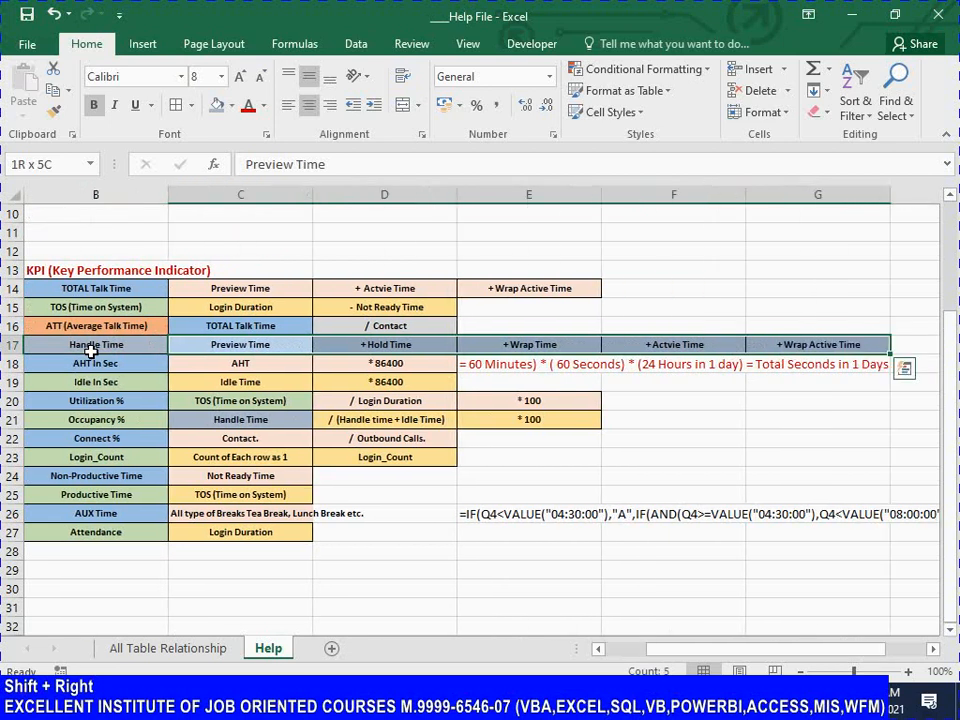
key("ctrl")
key("ctrl+Left")
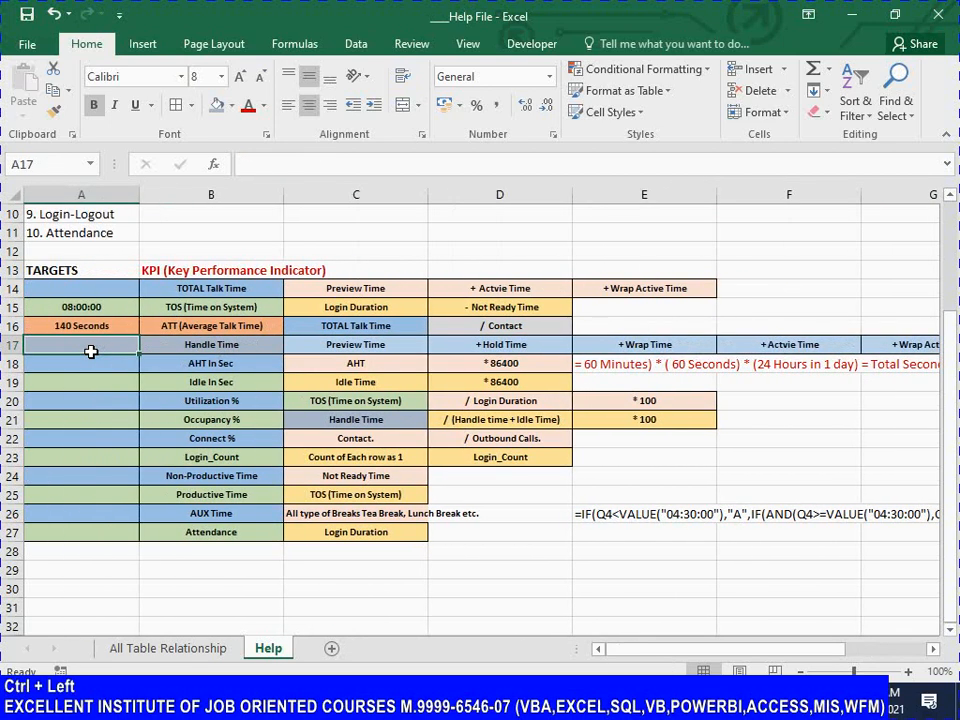
key("ctrl+s")
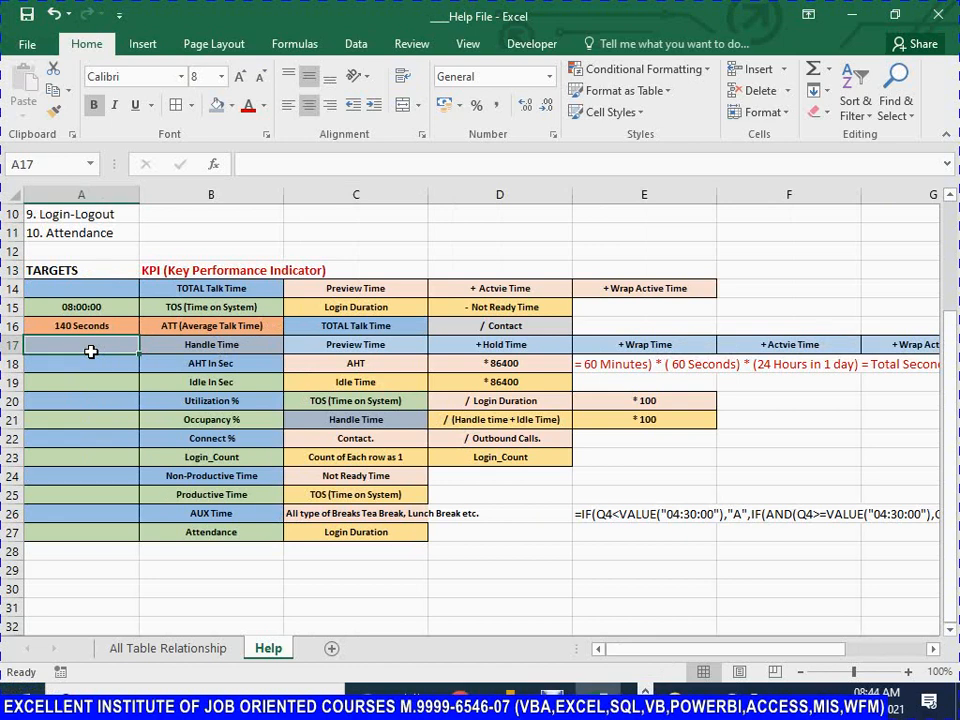
Switch to Power BI Desktop to examine the table relationships in 21.1212_Dashboard_A, and return to the Help File workbook in Excel
key("alt")
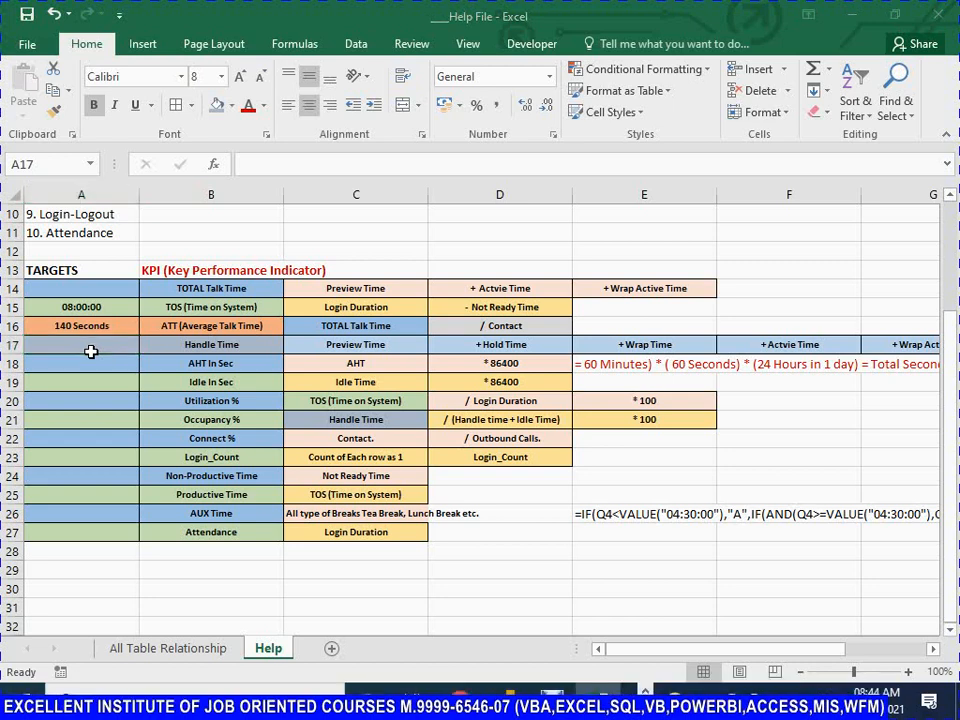
key("alt+Tab")
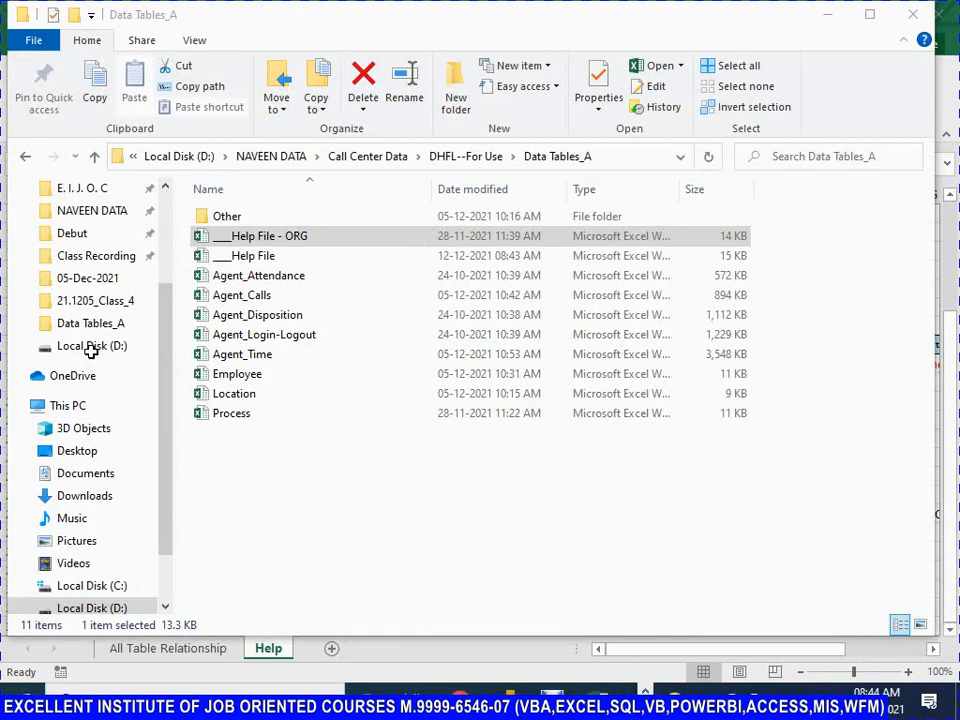
key("alt")
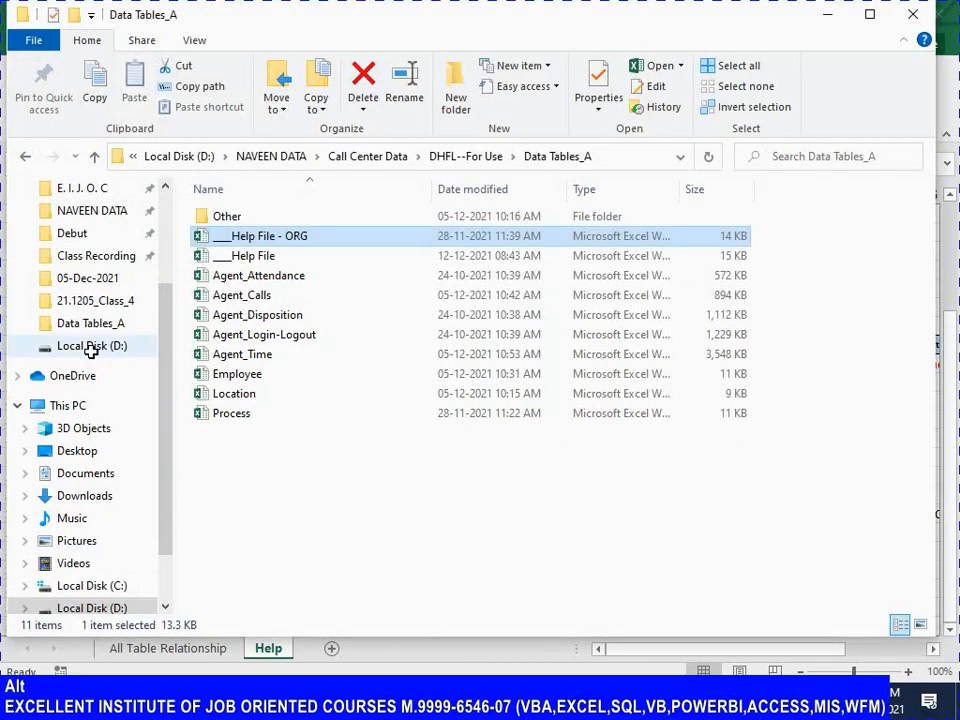
key("alt+Tab")
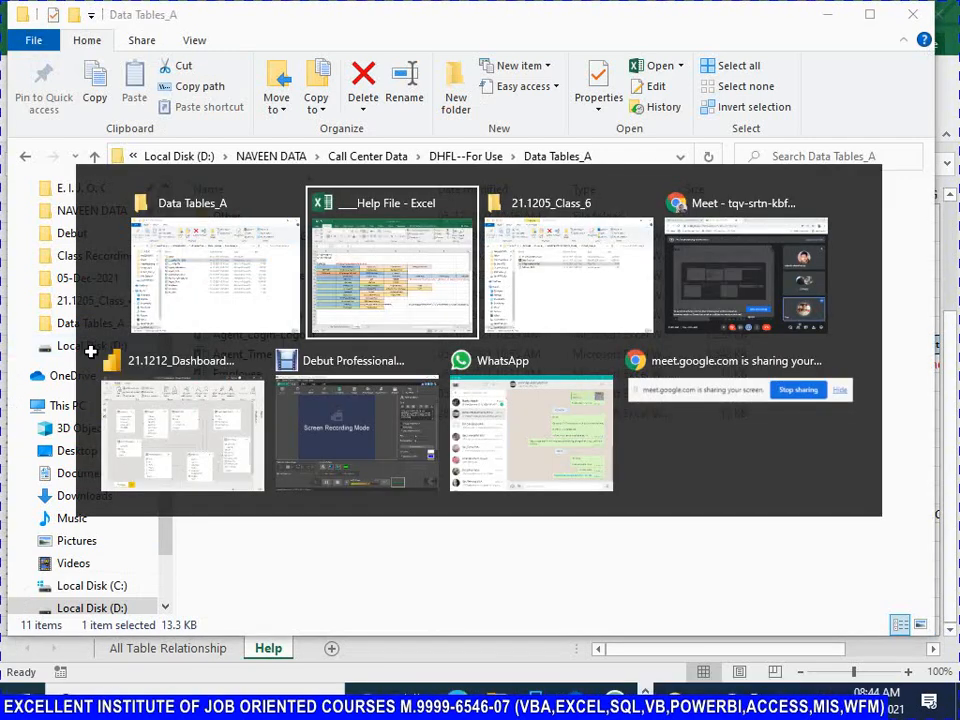
key("alt+Tab")
key("alt+Tab")
key("alt+Tab")
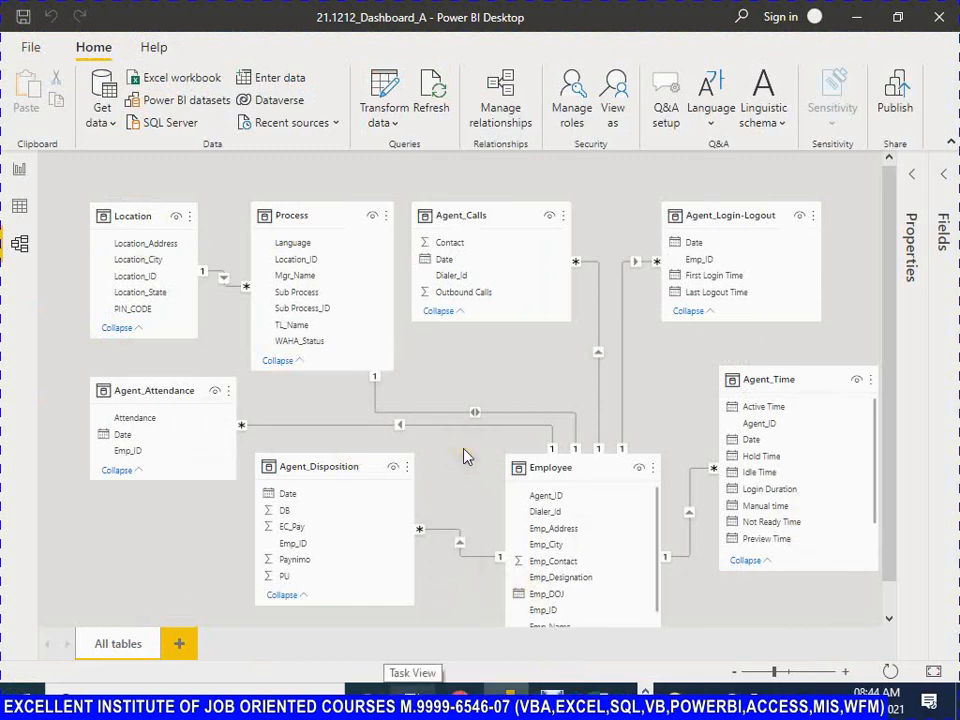
key("alt+Tab")
key("alt+Tab")
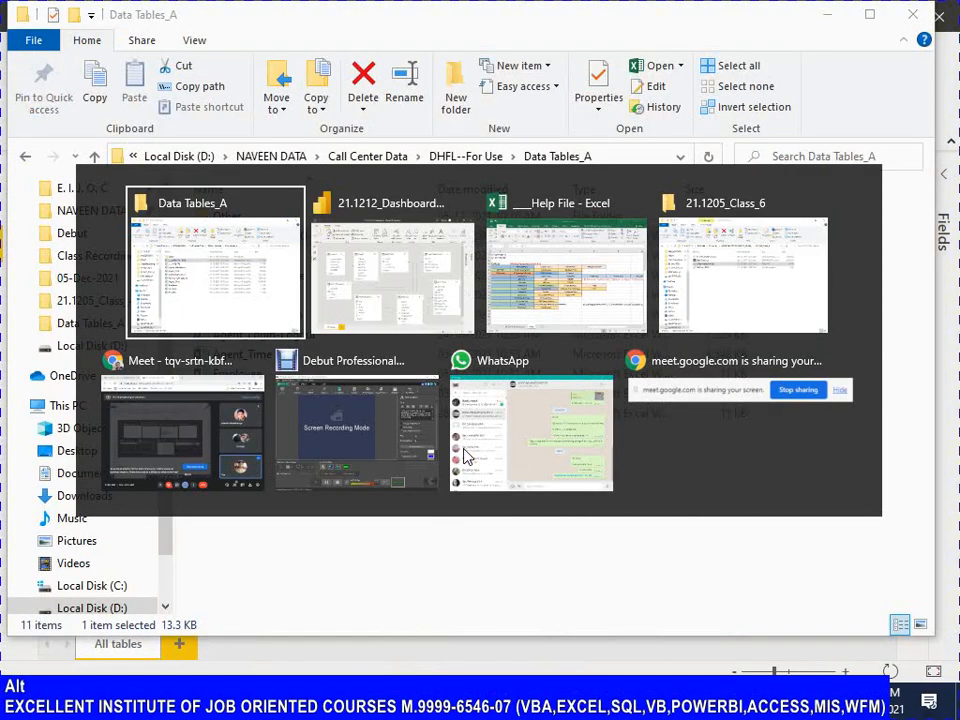
key("alt+Tab")
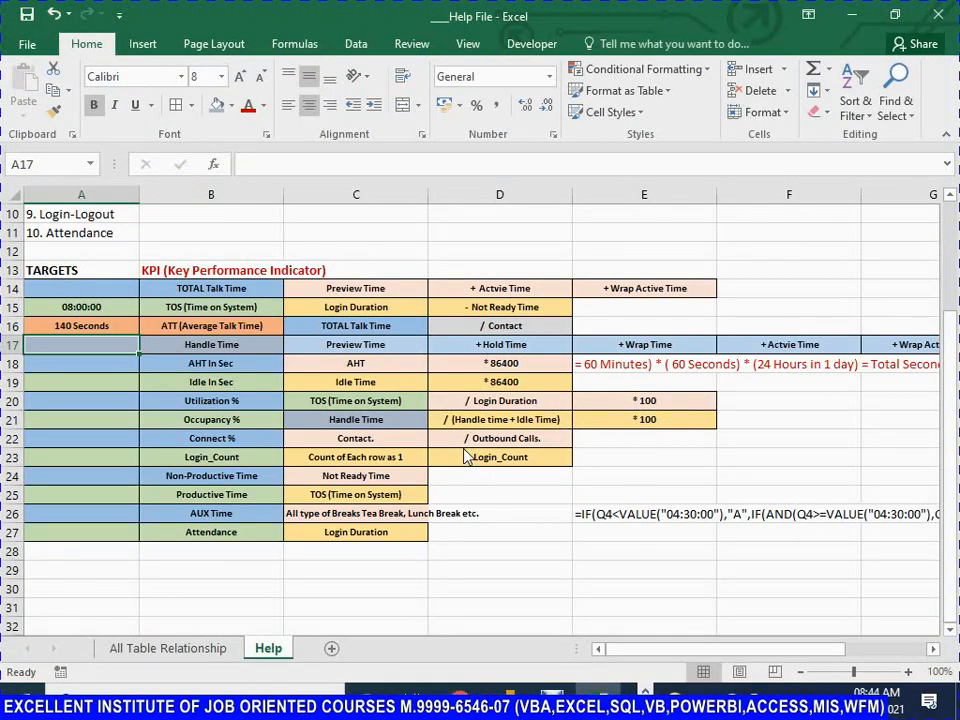
key("alt")
Examine the components added to Preview Time in the Handle Time row, from Hold Time to Wrap Active Time
key("ctrl+s")
key("Right")
key("Right")
key("Right")
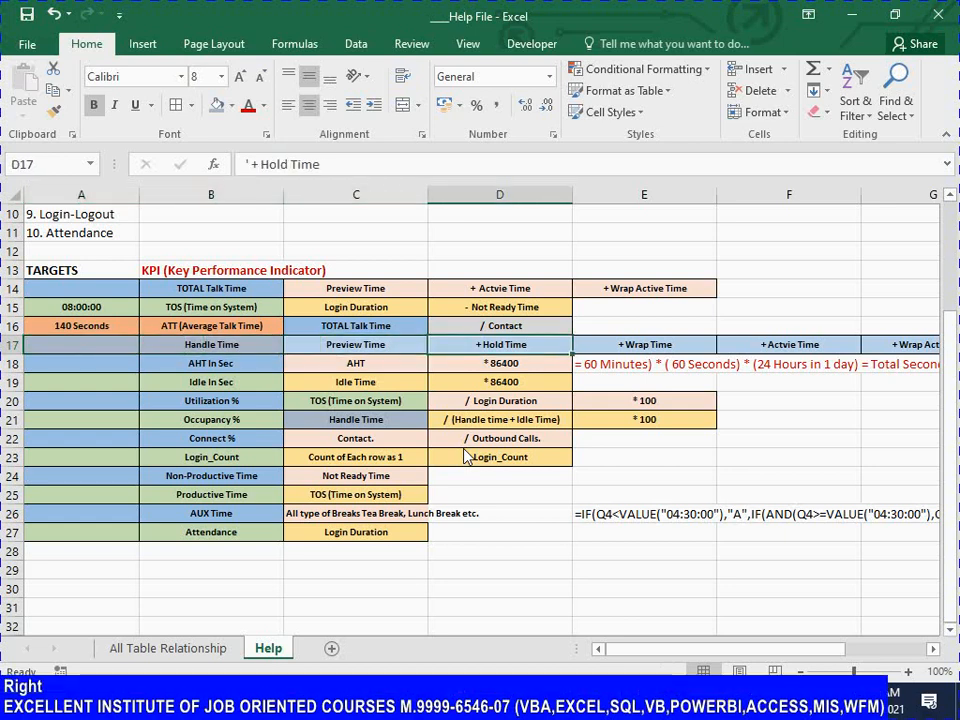
key("shift+Right")
key("shift+Right")
key("shift+Right")
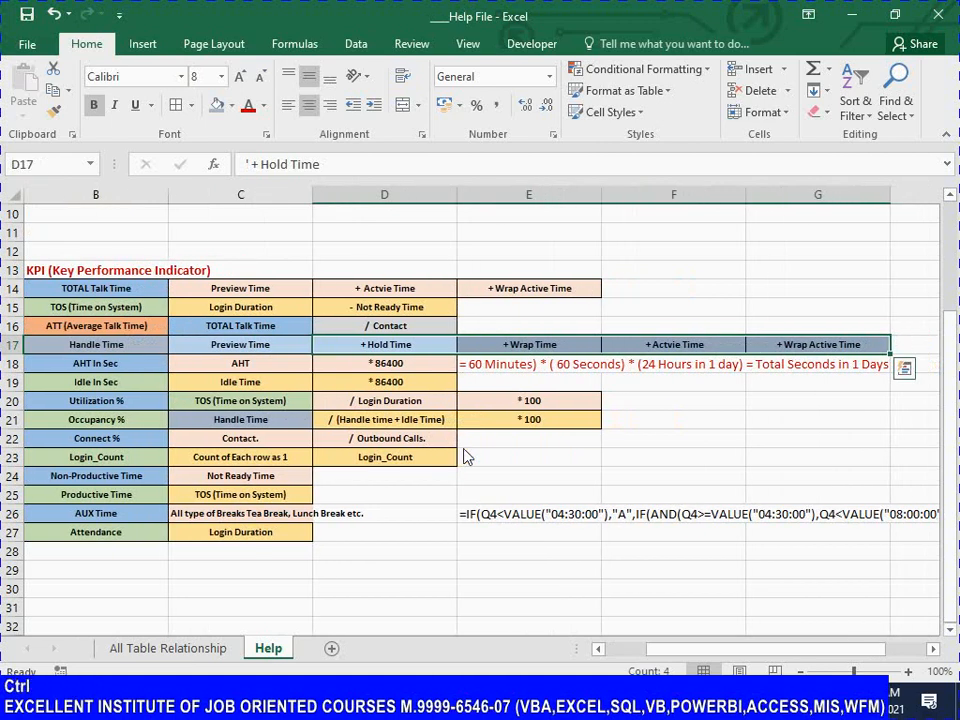
key("ctrl+Left")
key("ctrl+Left")
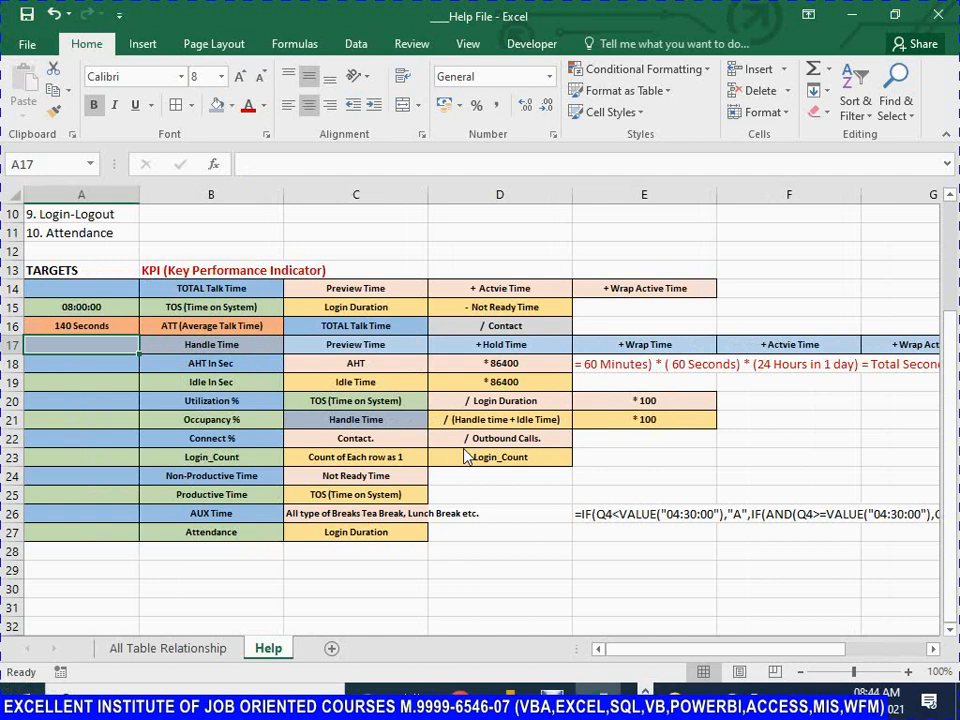
key("ctrl+s")
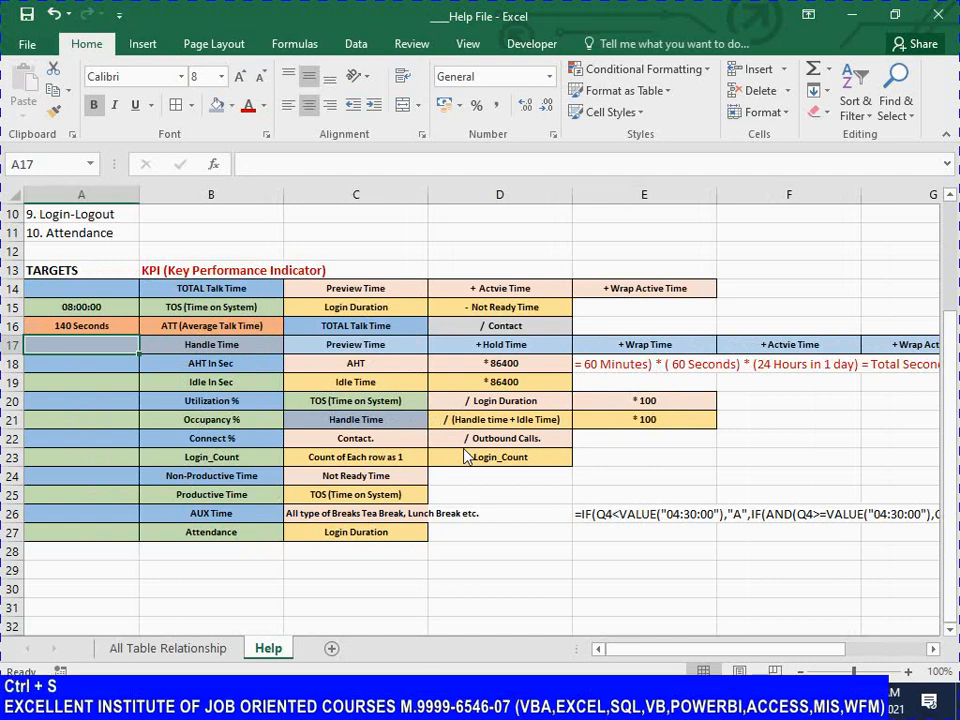
Review the AHT In Sec formula in row 18, enter 240 Seconds as its target in cell A18, and save the workbook
key("Down")
key("Right")
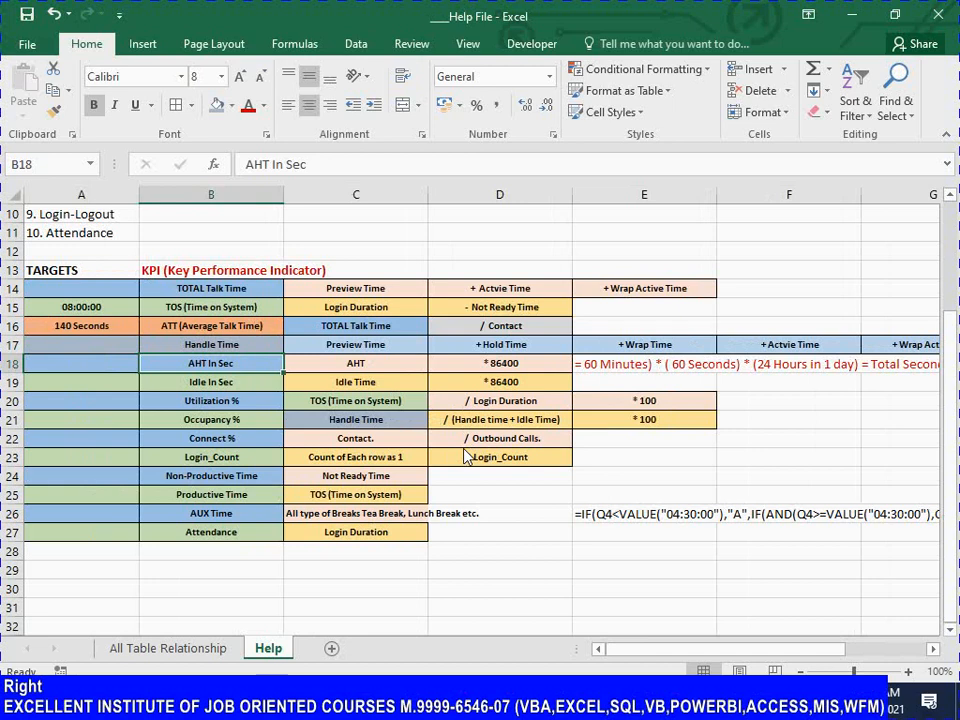
key("Right")
key("Left")
key("shift+Right")
key("shift+Right")
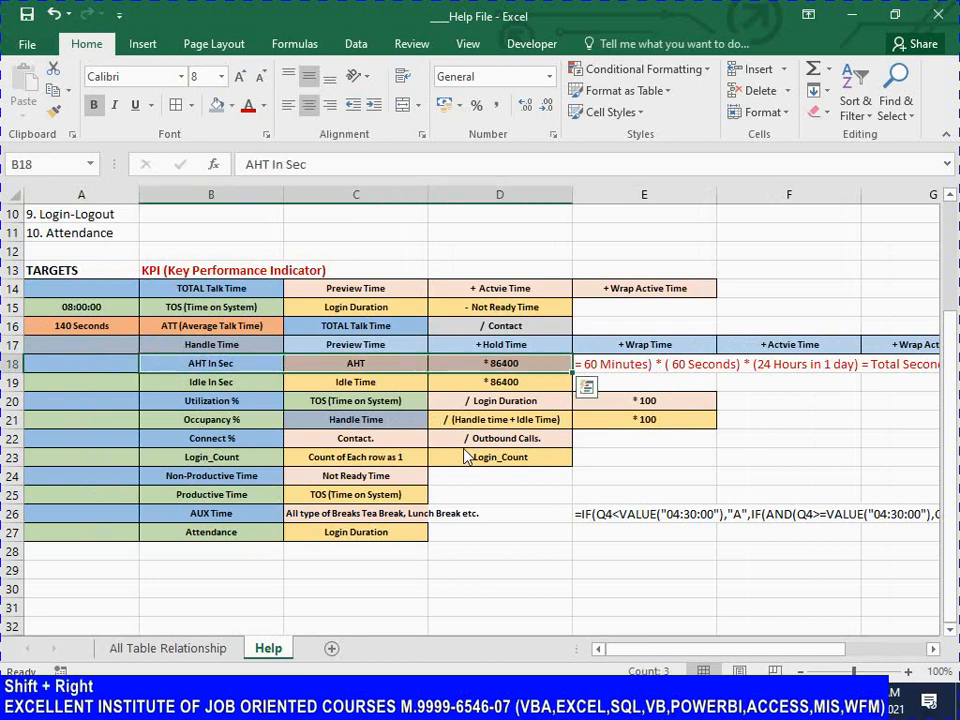
key("Left")
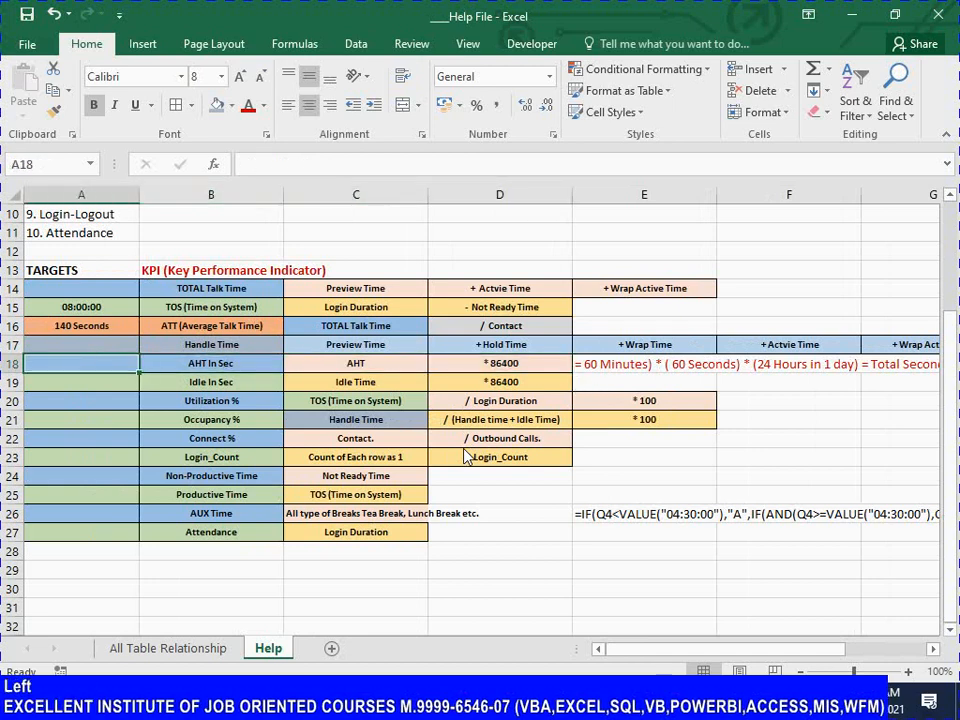
type("240")
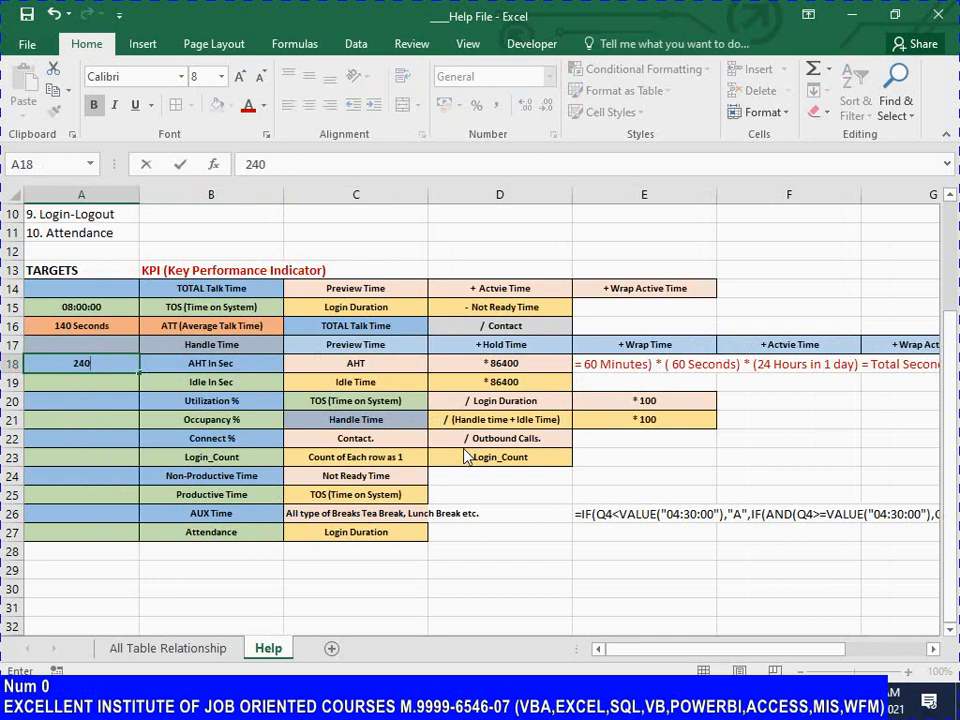
type(" Secon")
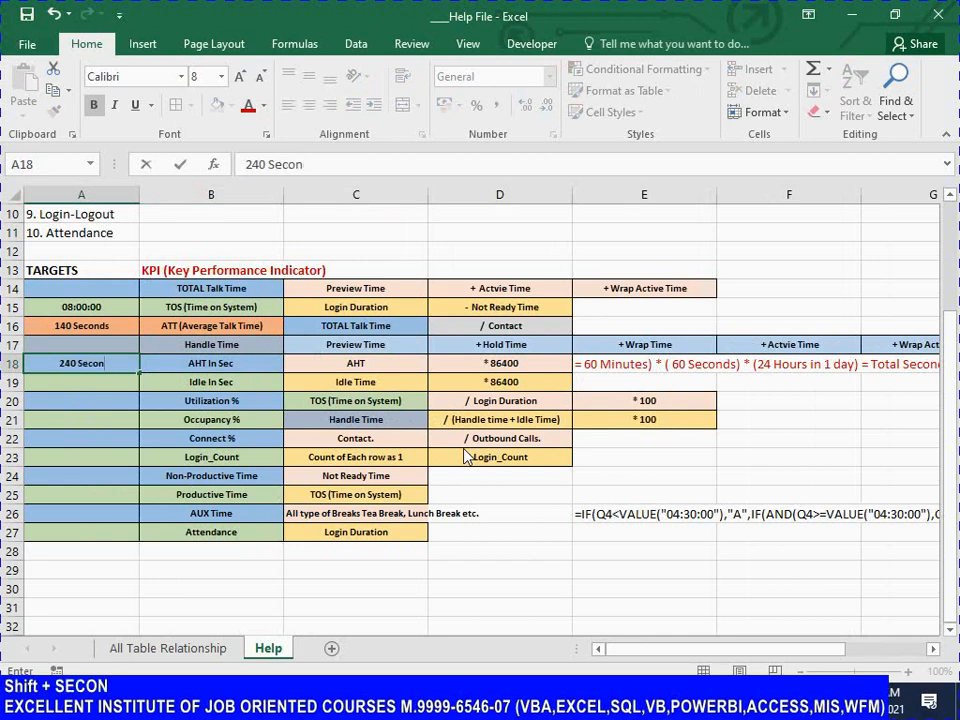
type("ds")
key("Return")
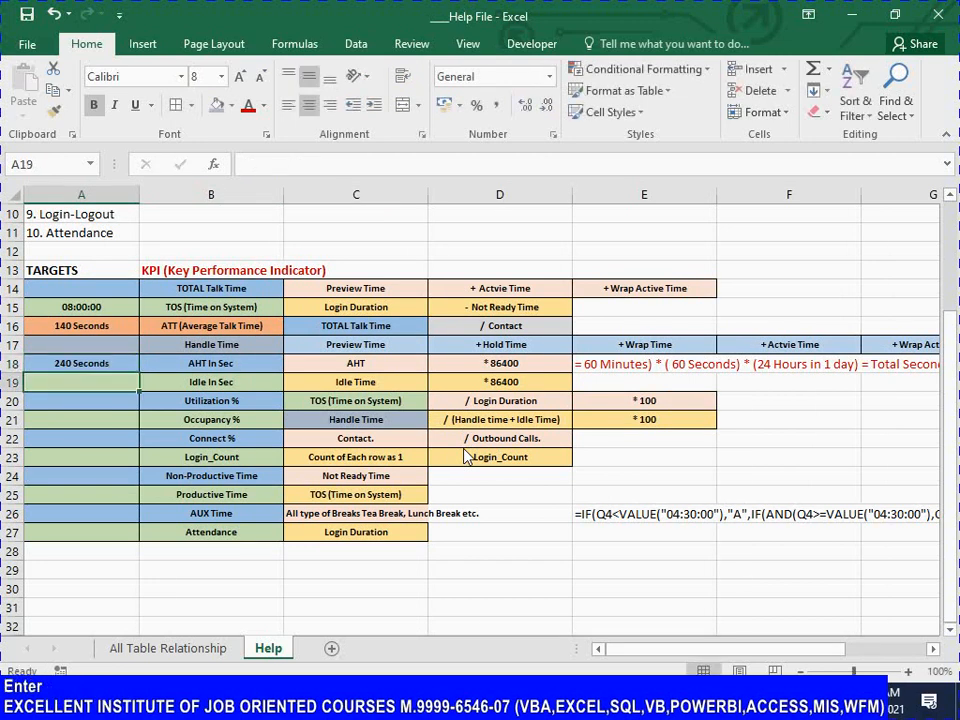
key("ctrl+s")
Review the Idle In Sec formula in row 19, covering Idle Time and its * 86400 multiplier
key("Right")
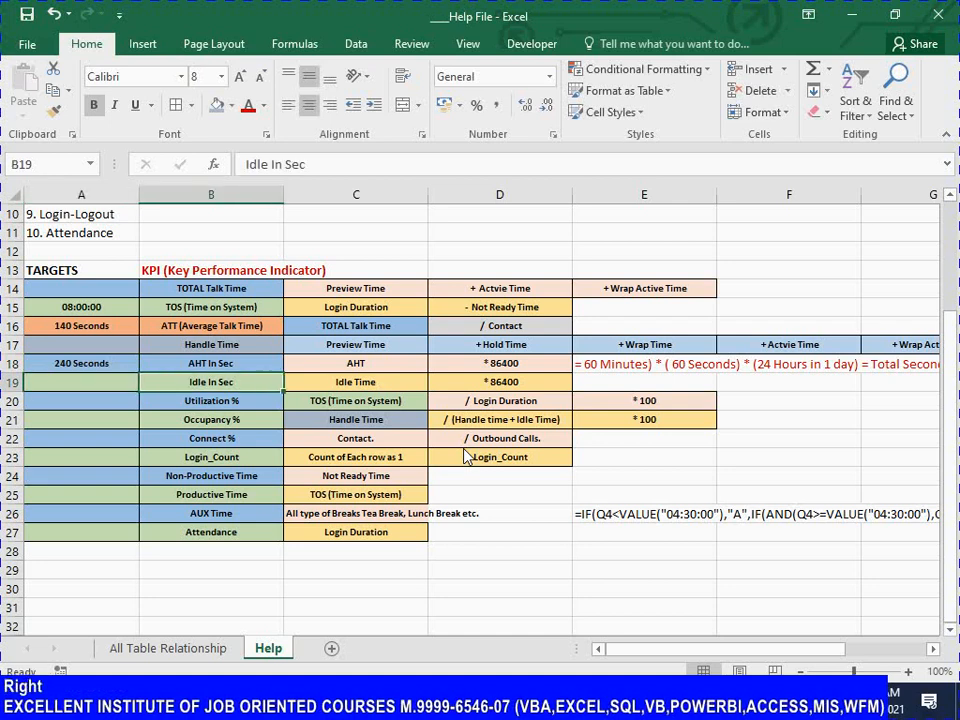
key("shift+Right")
key("shift+Right")
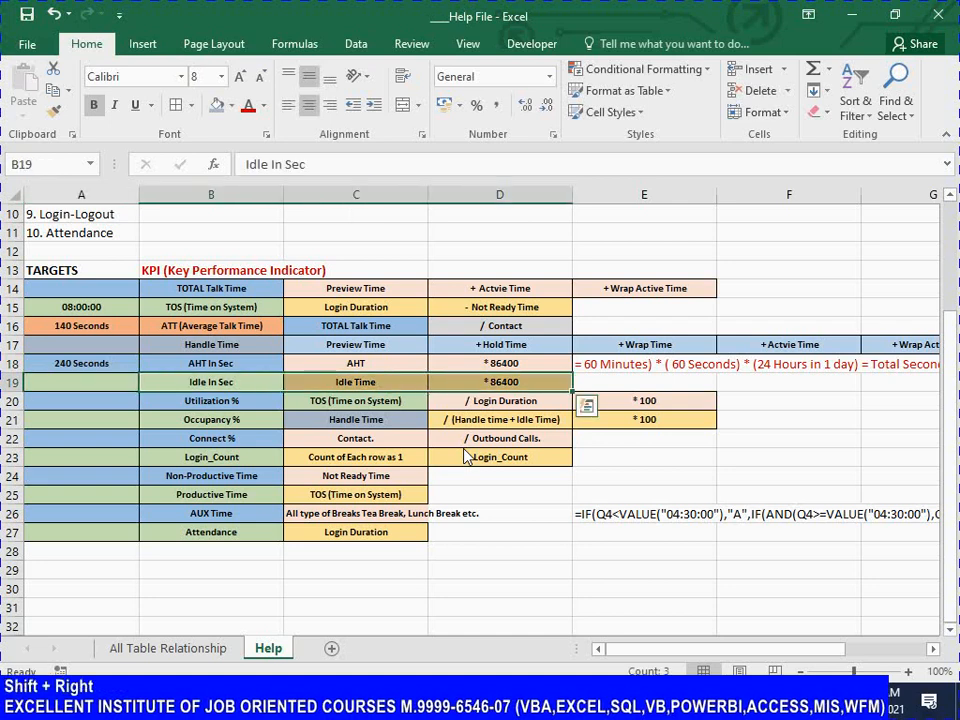
key("Left")
key("shift+Right")
key("shift+Right")
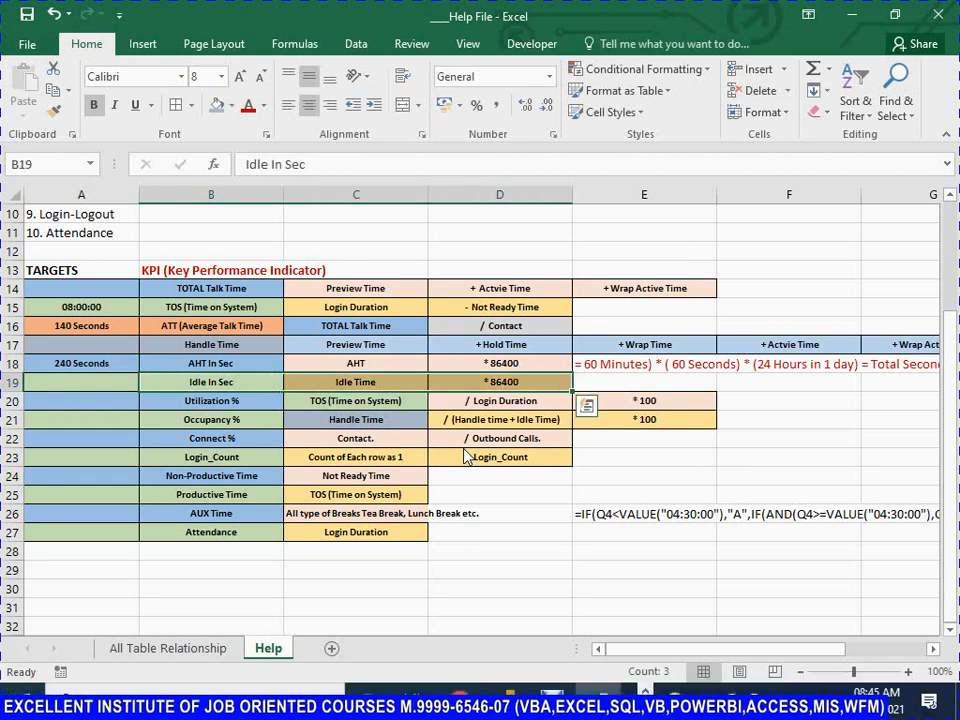
Enter 360 Seconds as the target for Idle In Sec in cell A19 and save the workbook
key("Home")
key("ctrl+s")
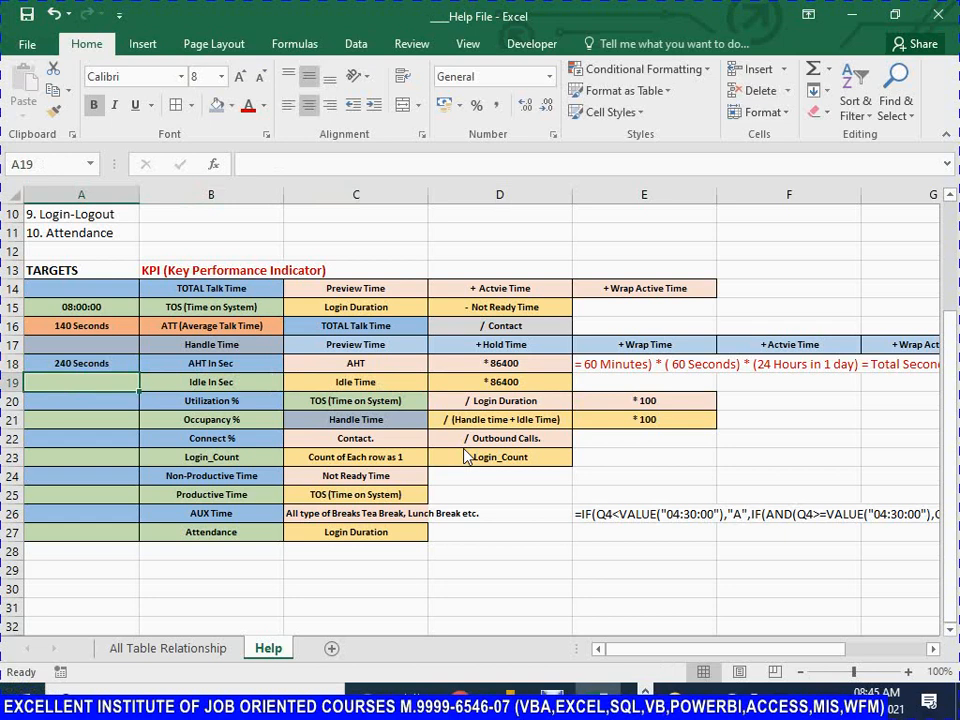
type("360 ")
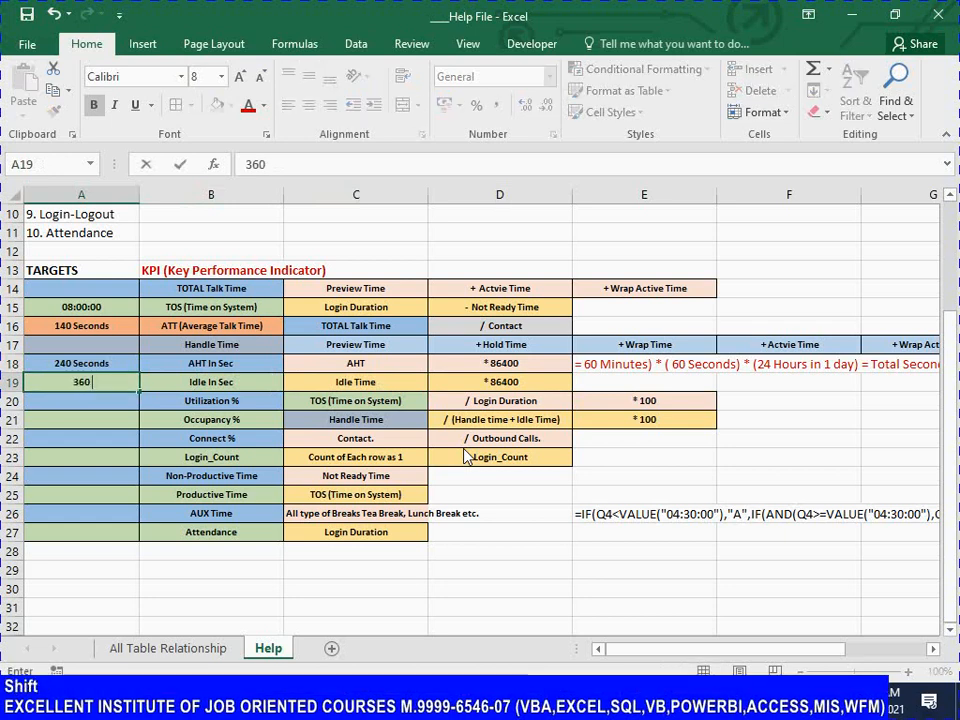
type("Seocn")
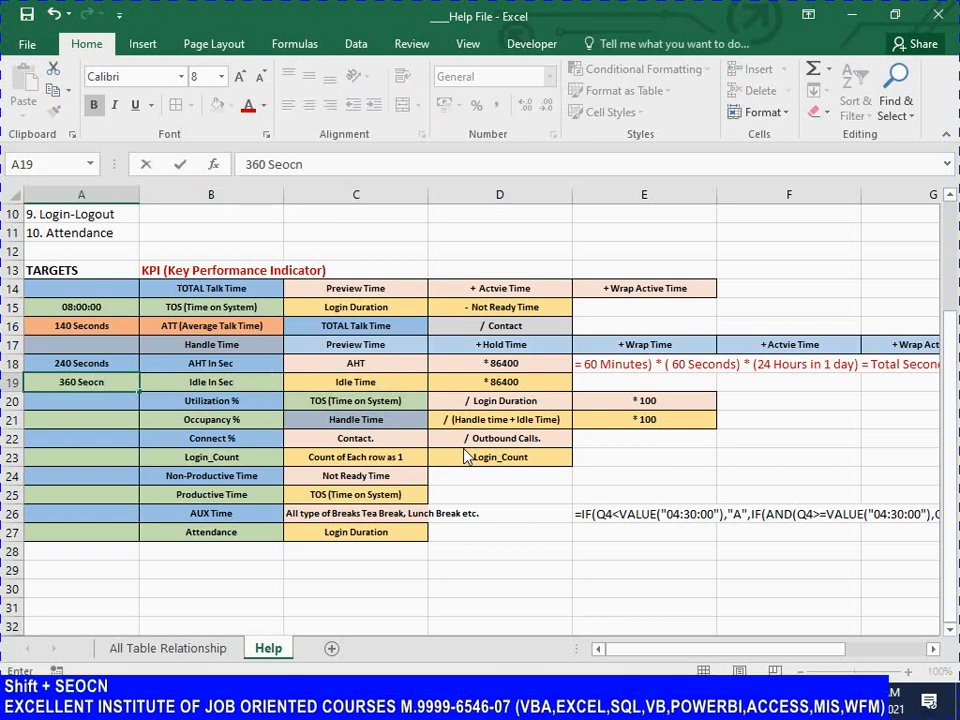
key("BackSpace")
key("BackSpace")
key("BackSpace")
type("c")
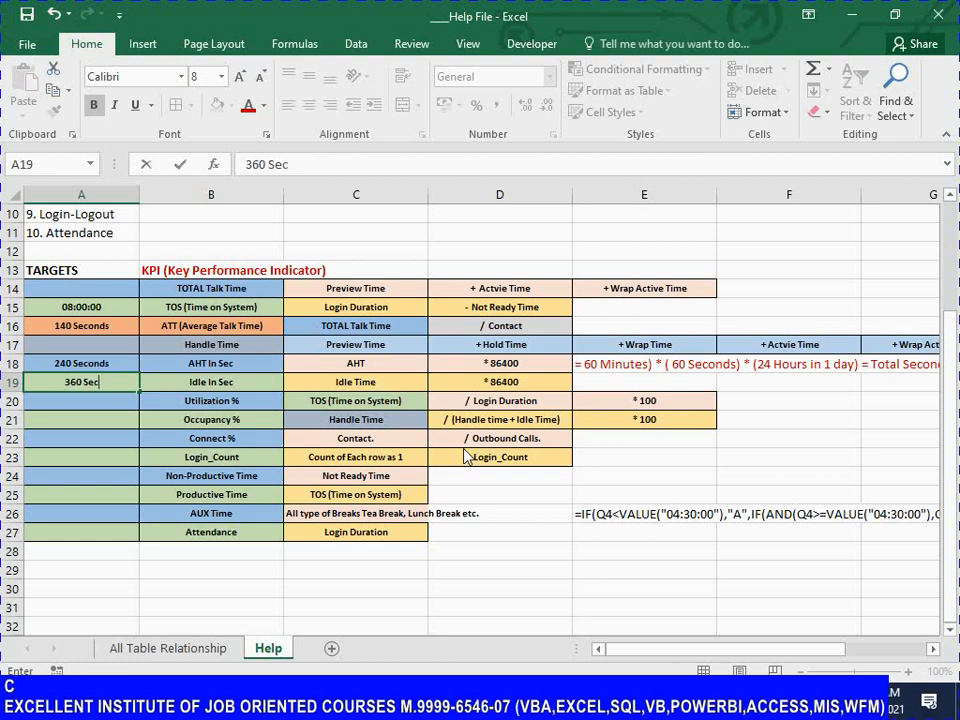
type("onds")
key("Return")
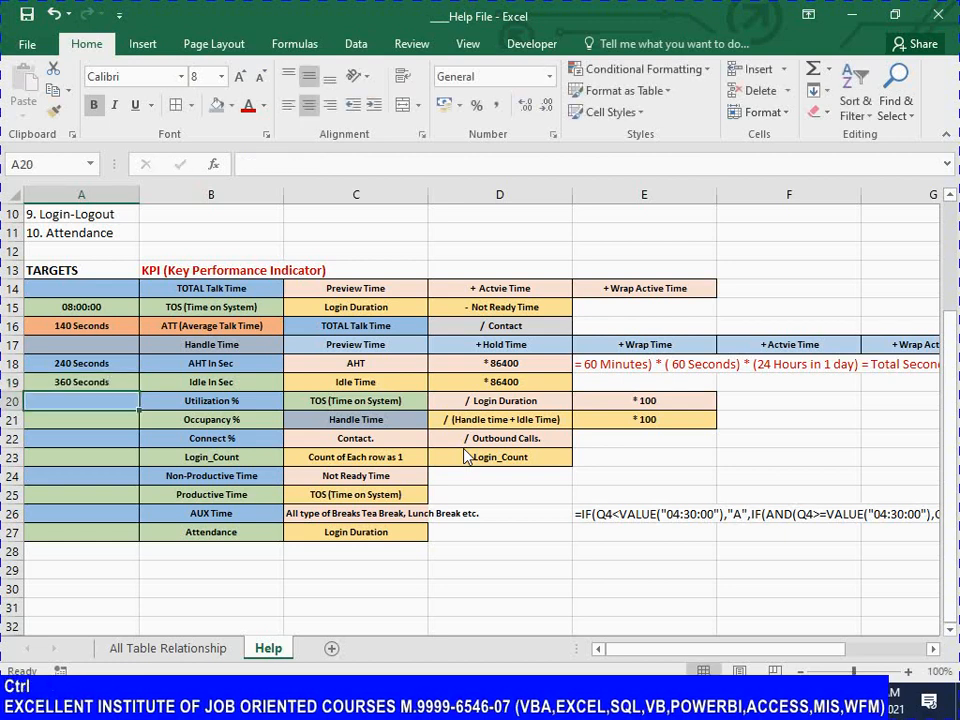
key("ctrl+s")
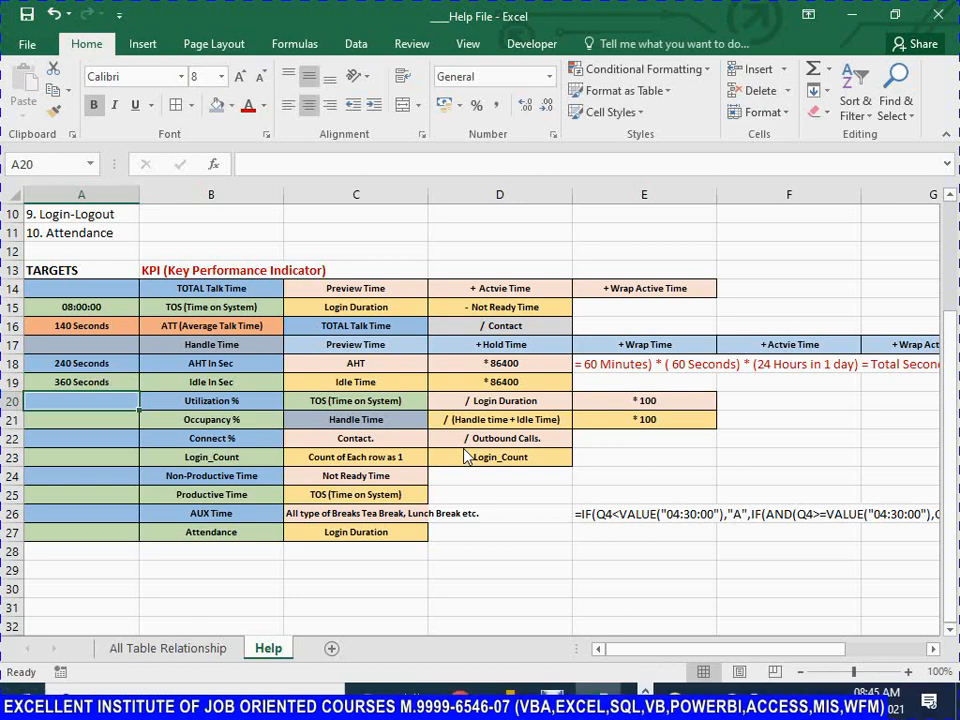
Enter 80% as the target for Utilization % in cell A20 and save the workbook
type("8")
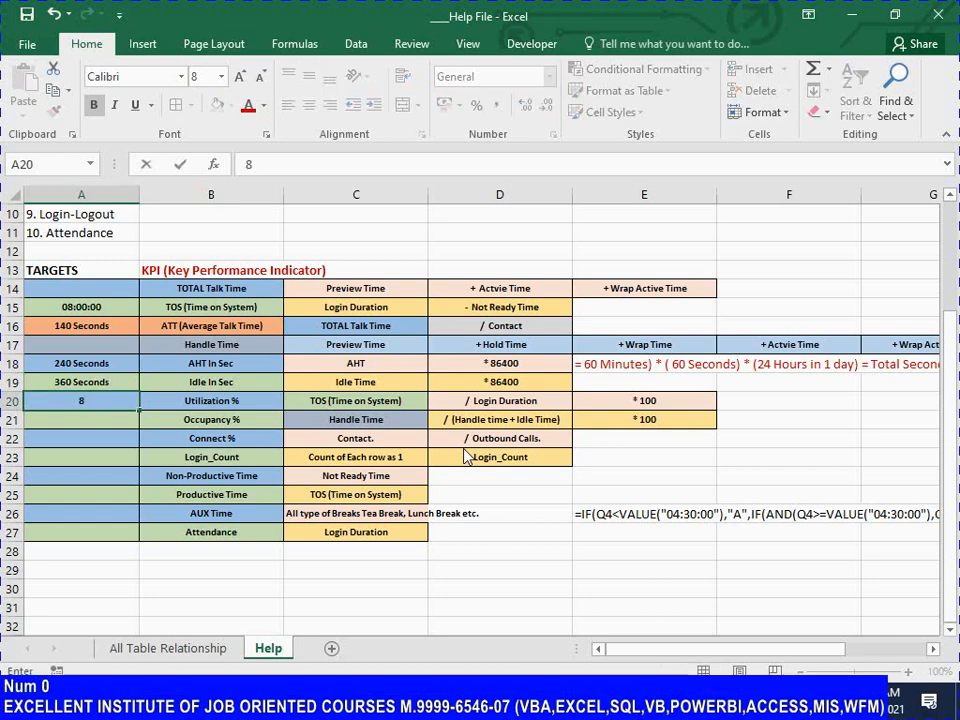
type("0%")
key("Return")
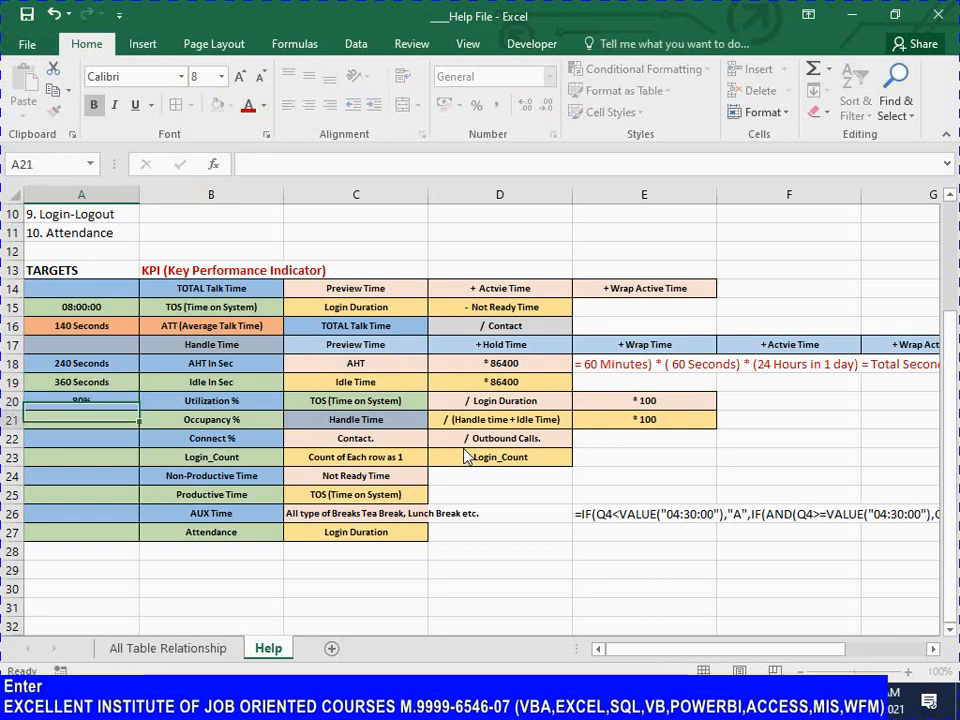
key("ctrl+s")
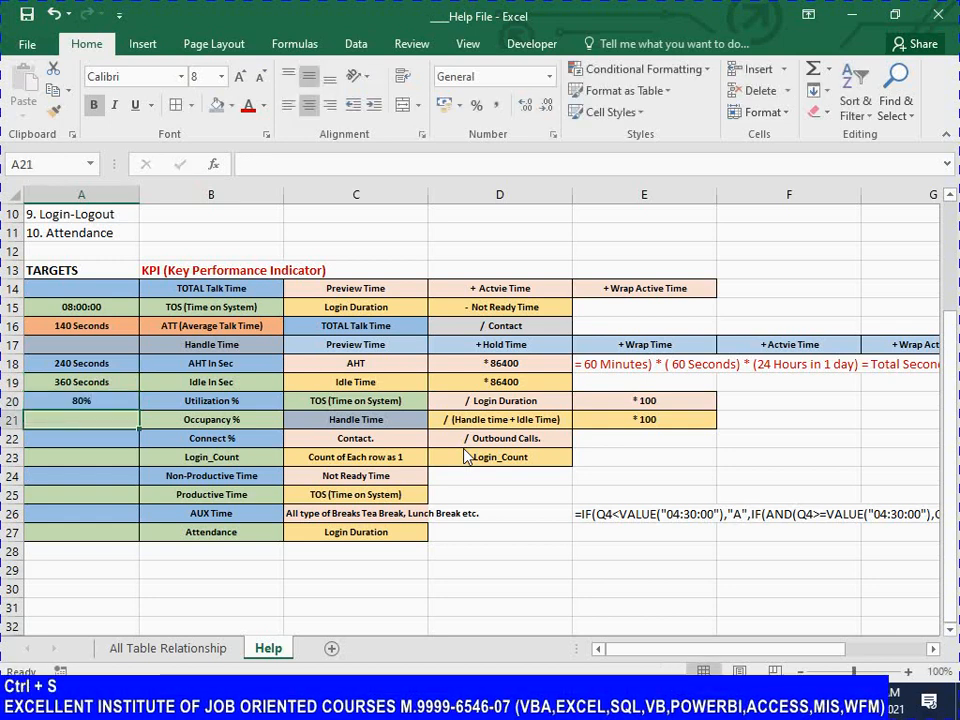
key("ctrl+s")
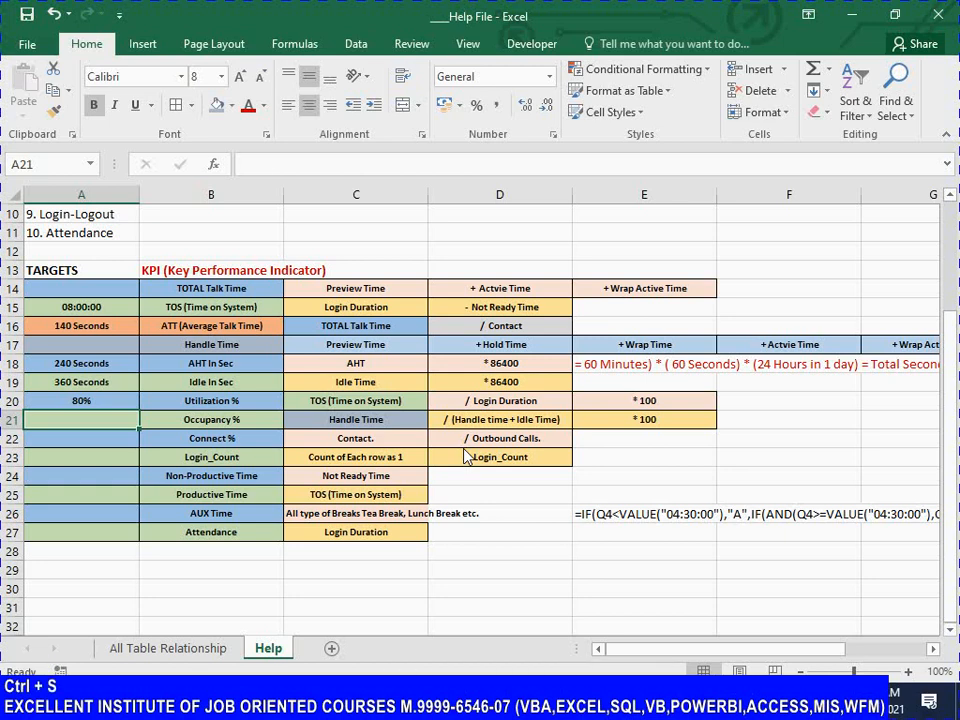
key("Up")
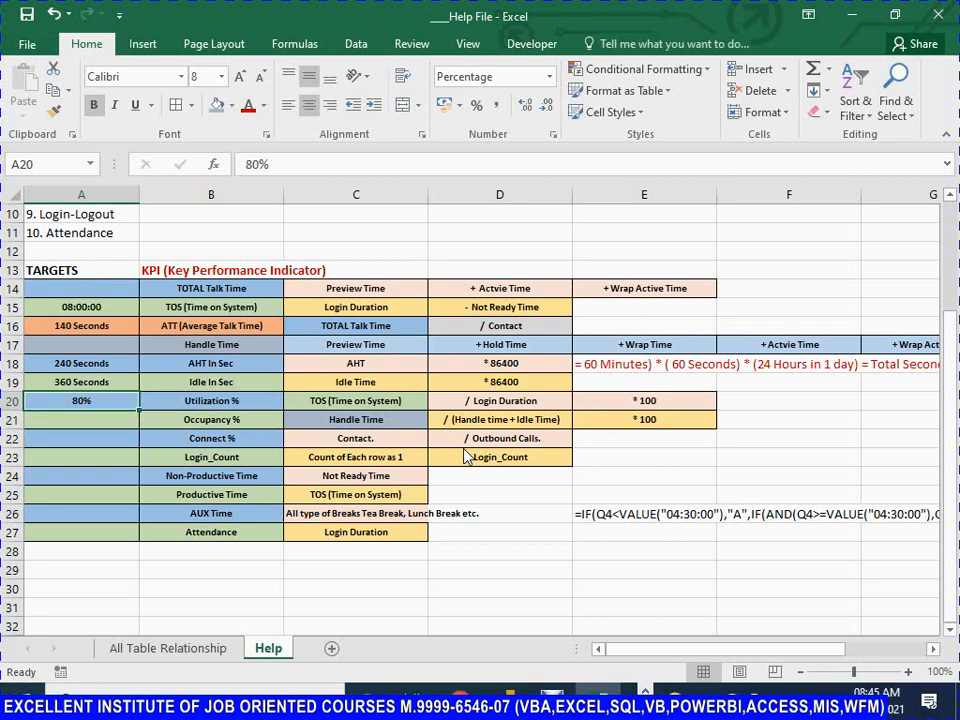
Enter 95% as the target for Occupancy % in cell A21 and save the workbook
key("Down")
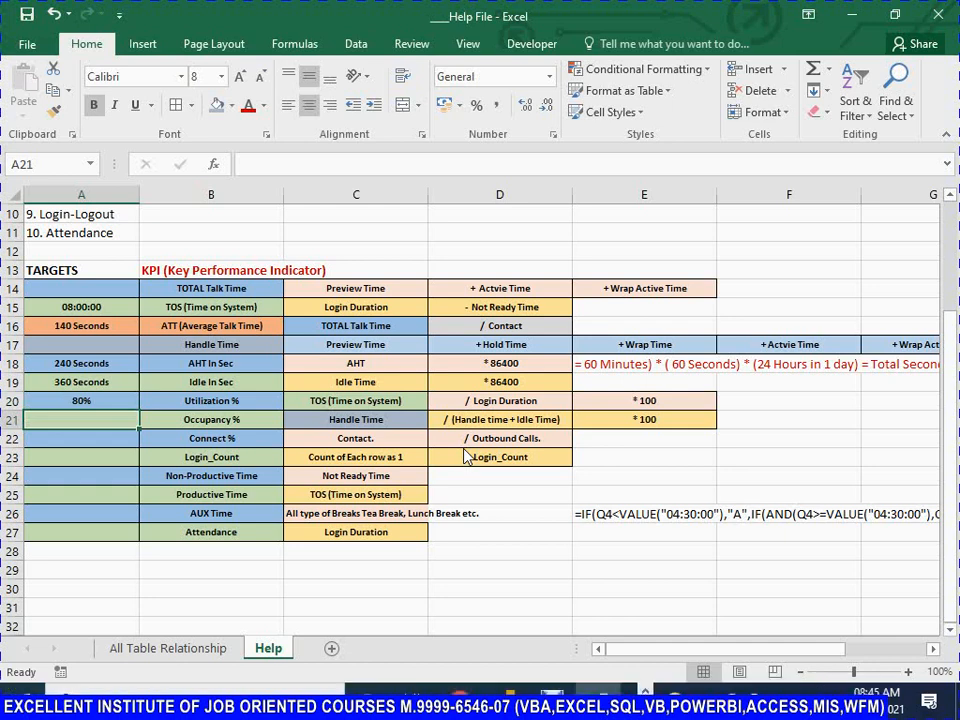
key("ctrl+s")
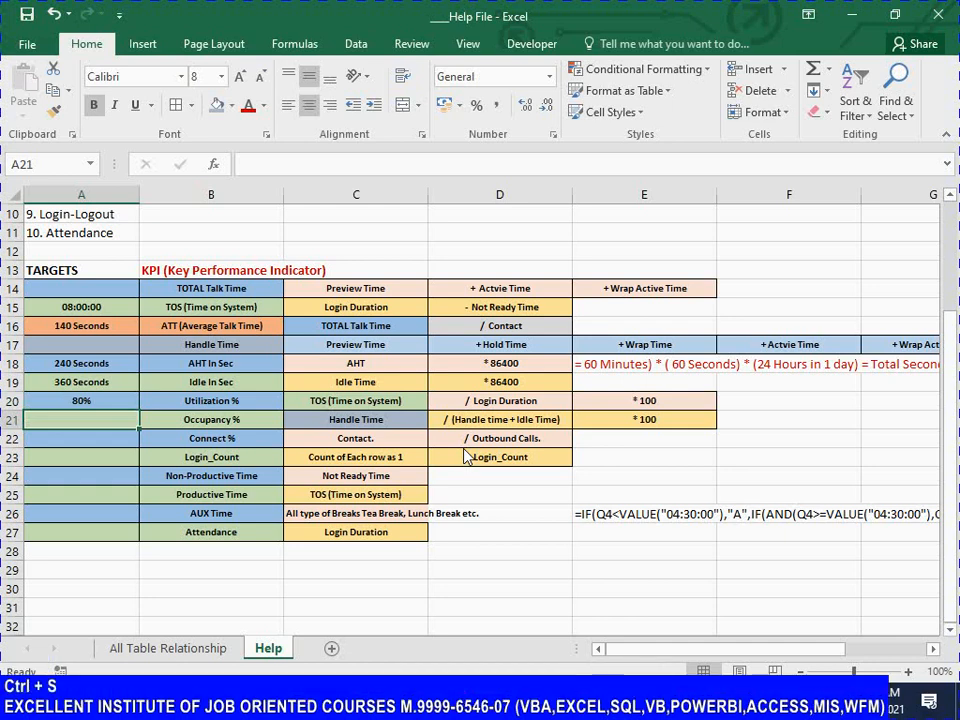
type("9")
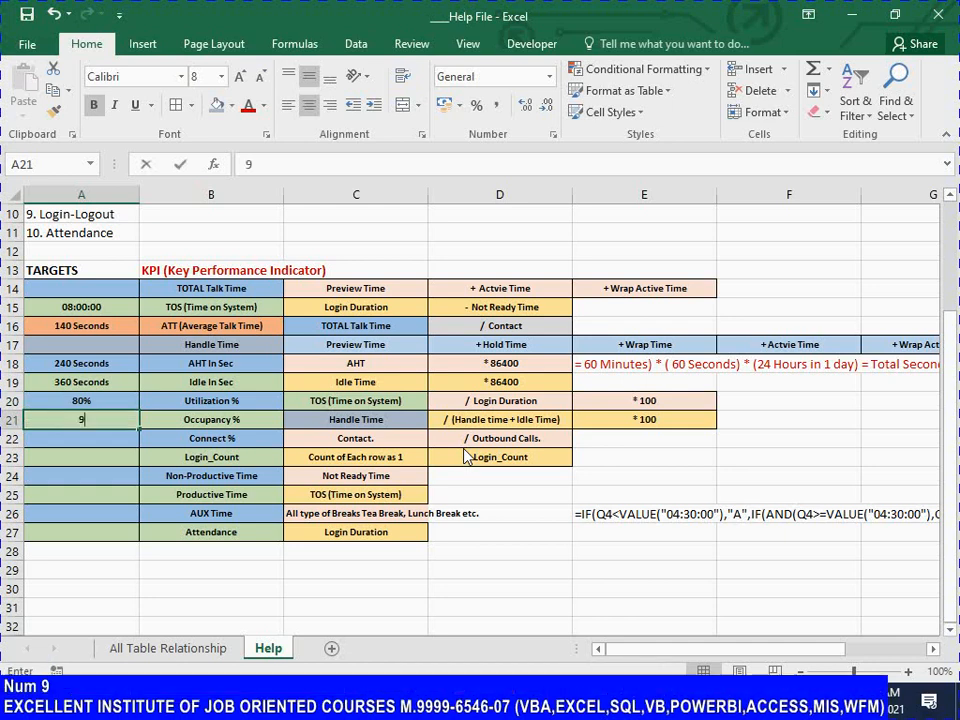
type("5%")
key("Return")
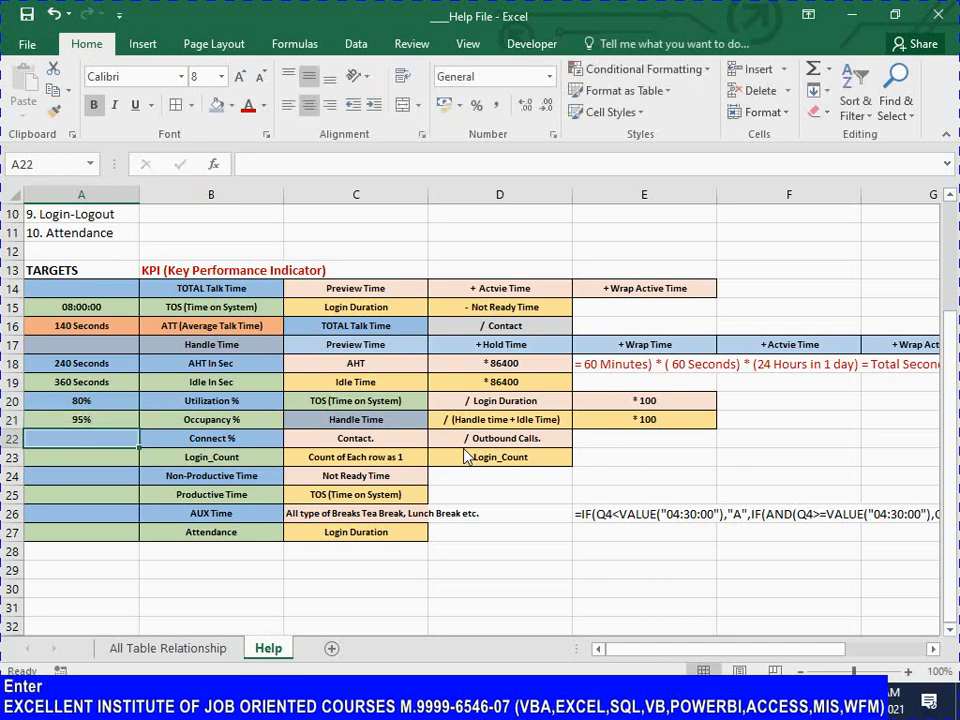
key("Up")
key("ctrl+s")
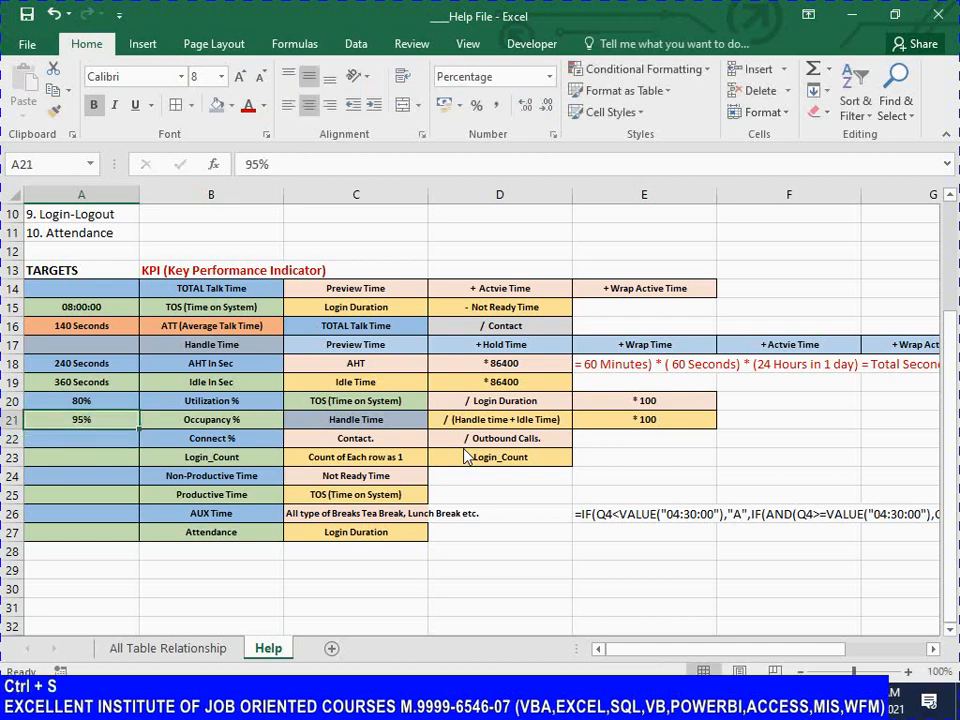
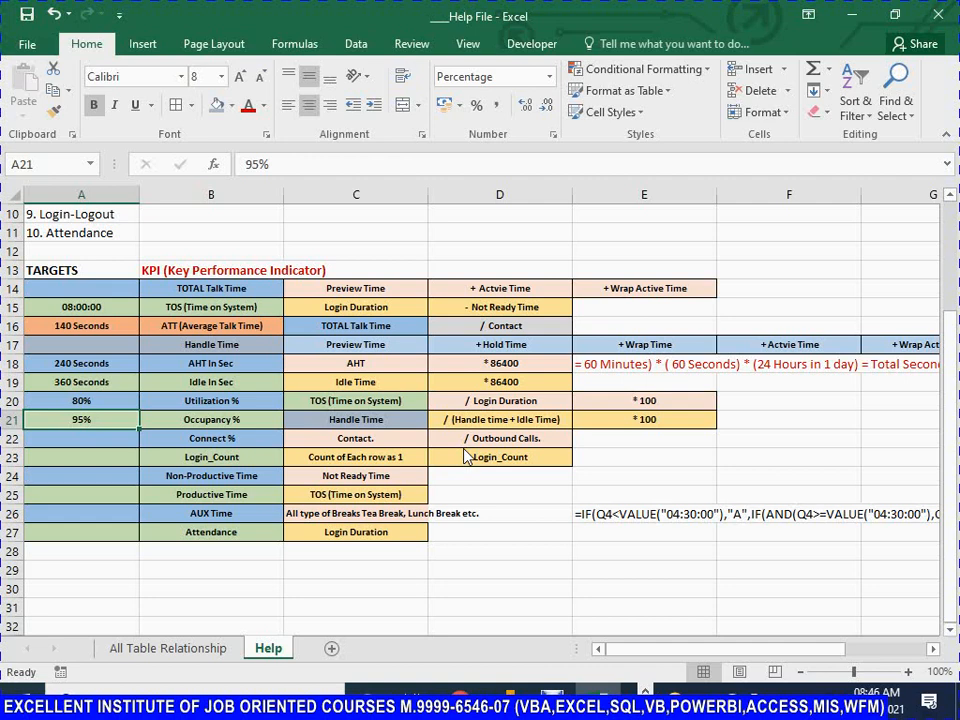
key("ctrl+s")
Review the Connect % formula in row 22, enter 60% as its target in cell A22, and save the workbook
key("Down")
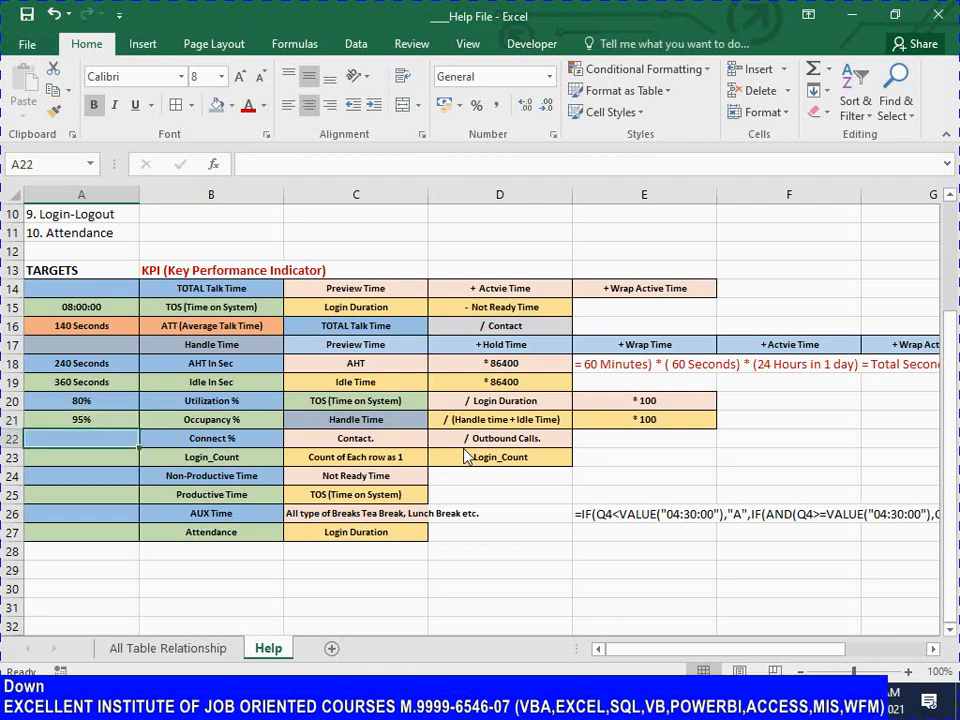
key("Right")
key("shift+Right")
key("shift+Right")
key("Left")
key("ctrl+s")
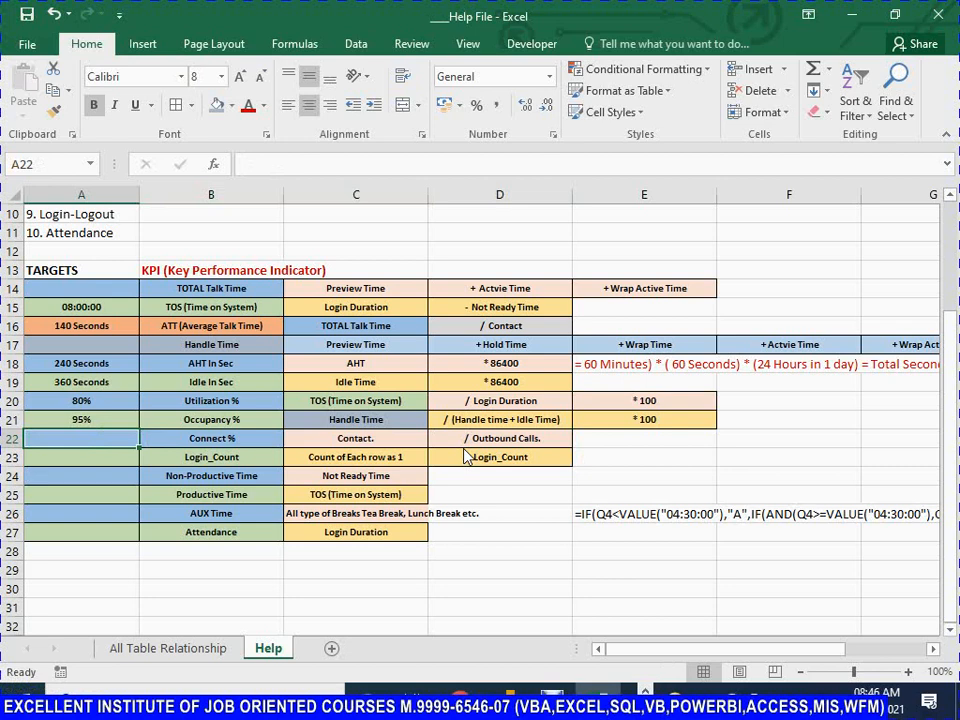
type("60%")
key("Return")
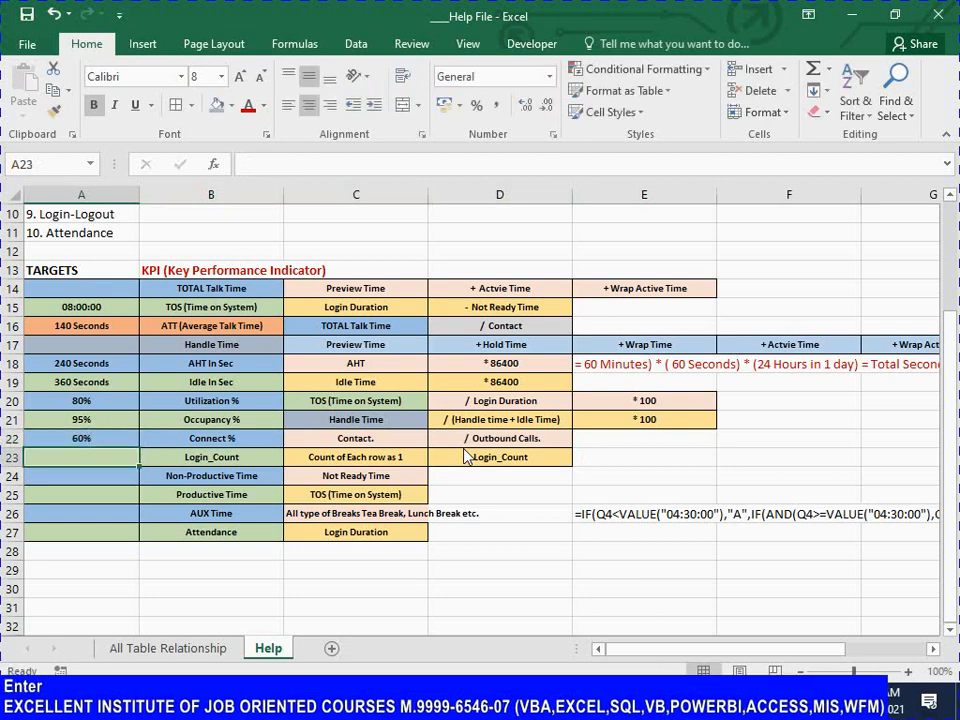
key("ctrl+s")
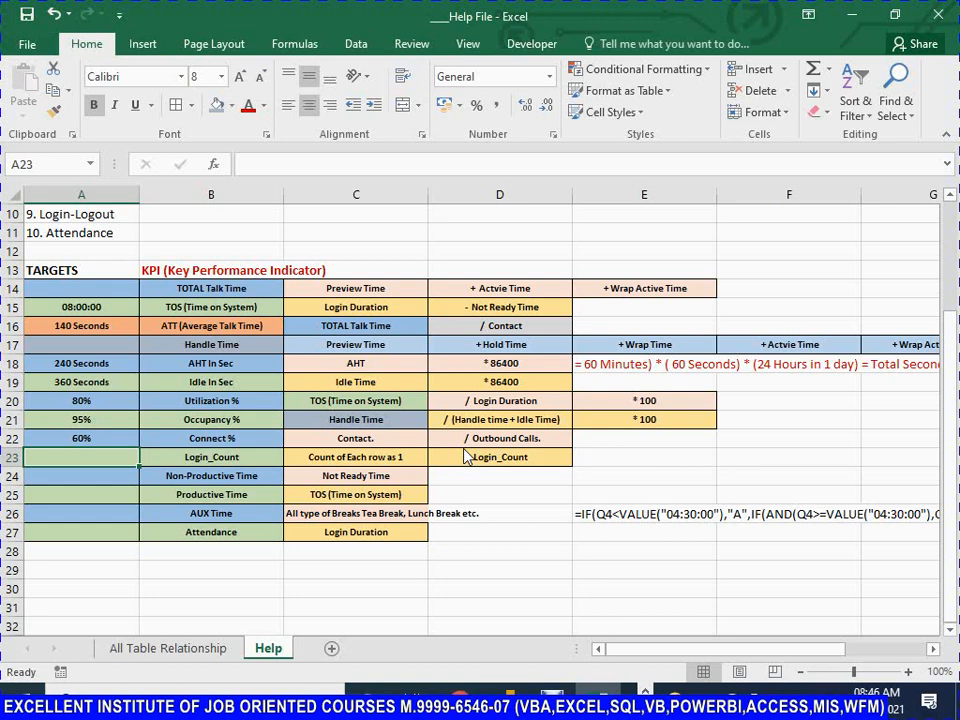
key("ctrl")
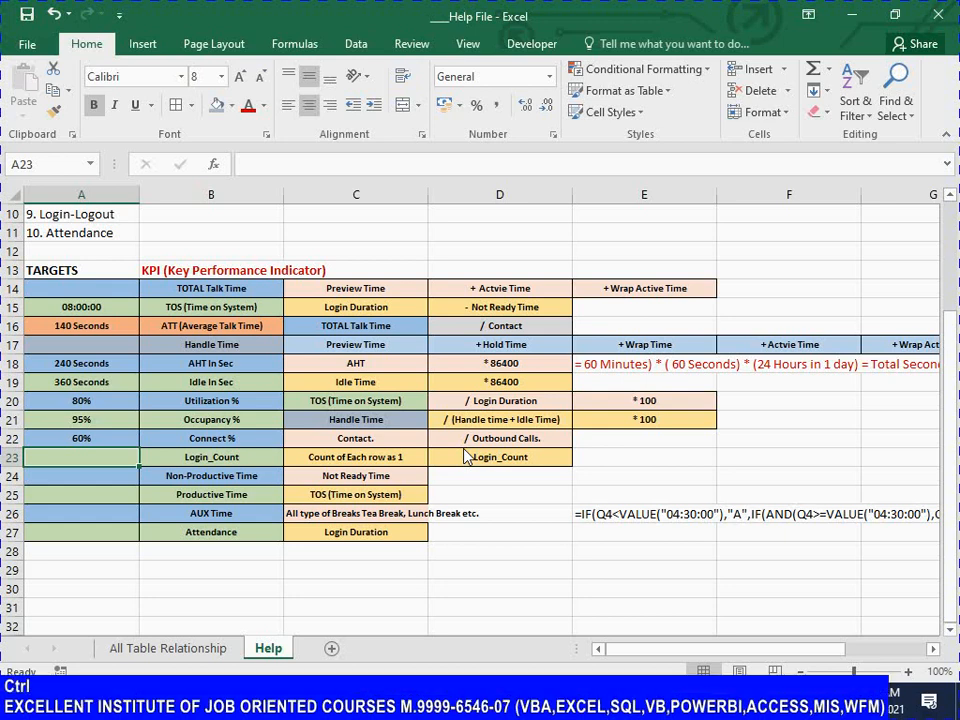
key("ctrl+s")
key("ctrl+s")
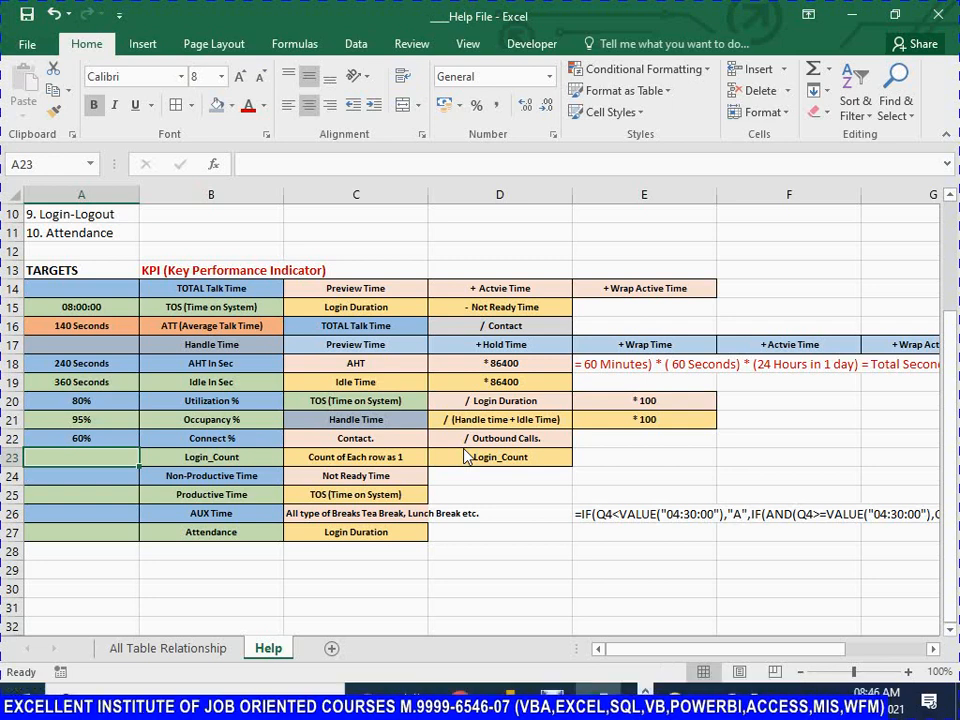
key("ctrl+s")
key("ctrl+s")
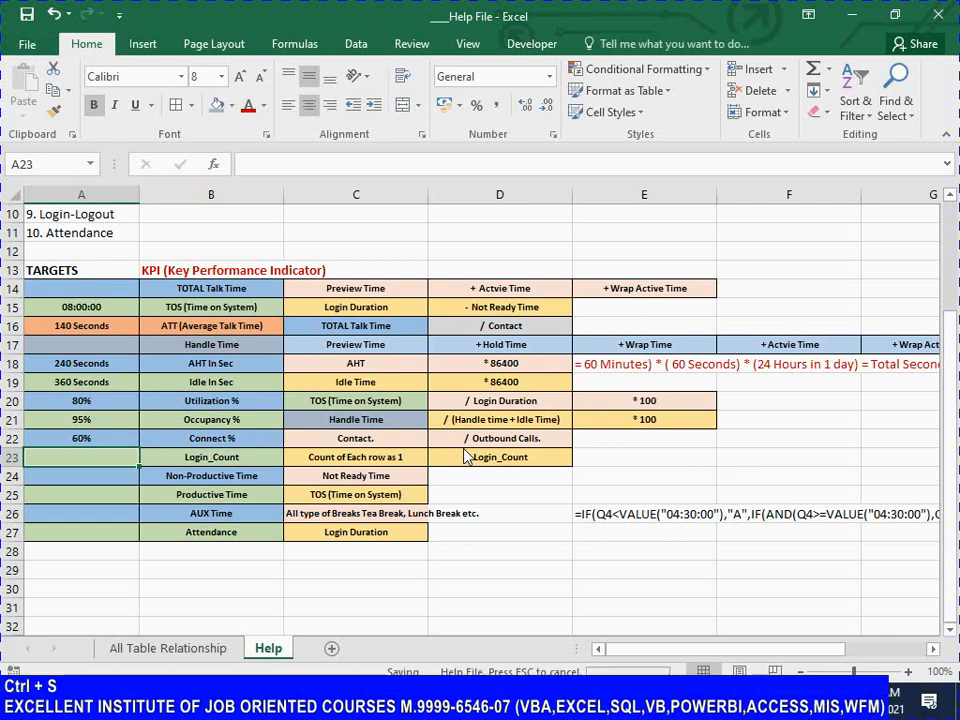
Review the Non-Productive Time row, save the workbook, and enter 7:00:00 as its target in cell A24
key("Right")
key("Down")
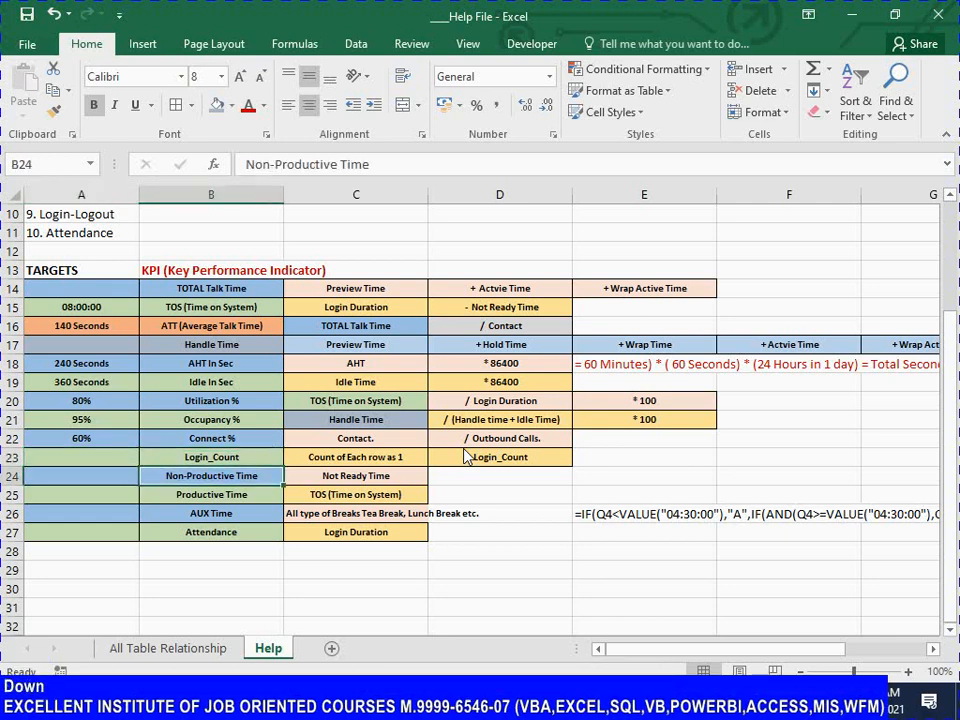
key("shift+Right")
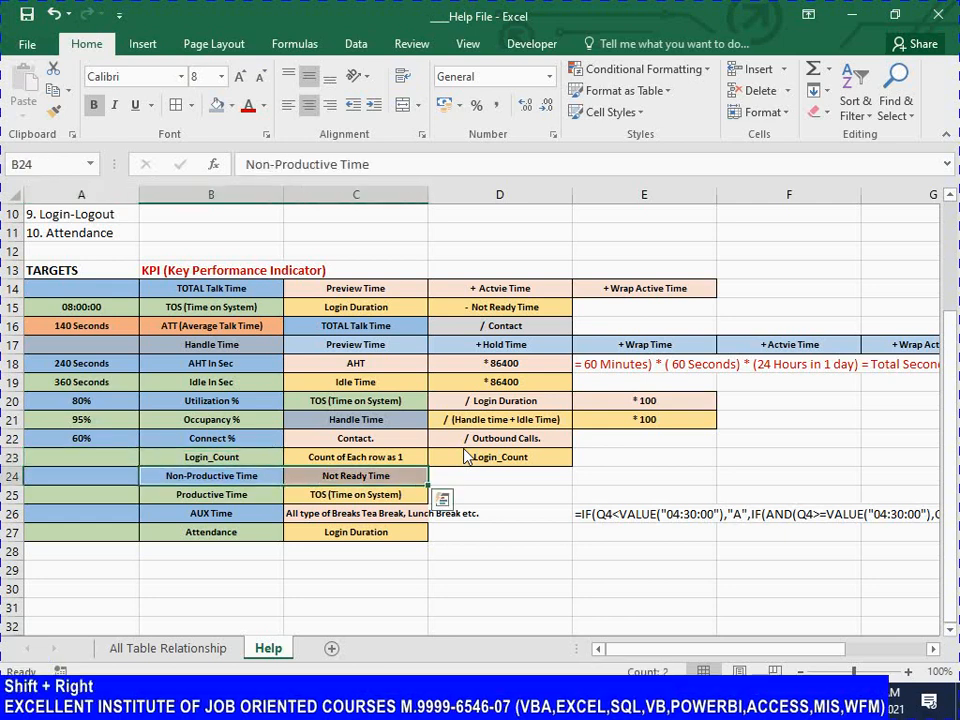
key("Left")
key("Right")
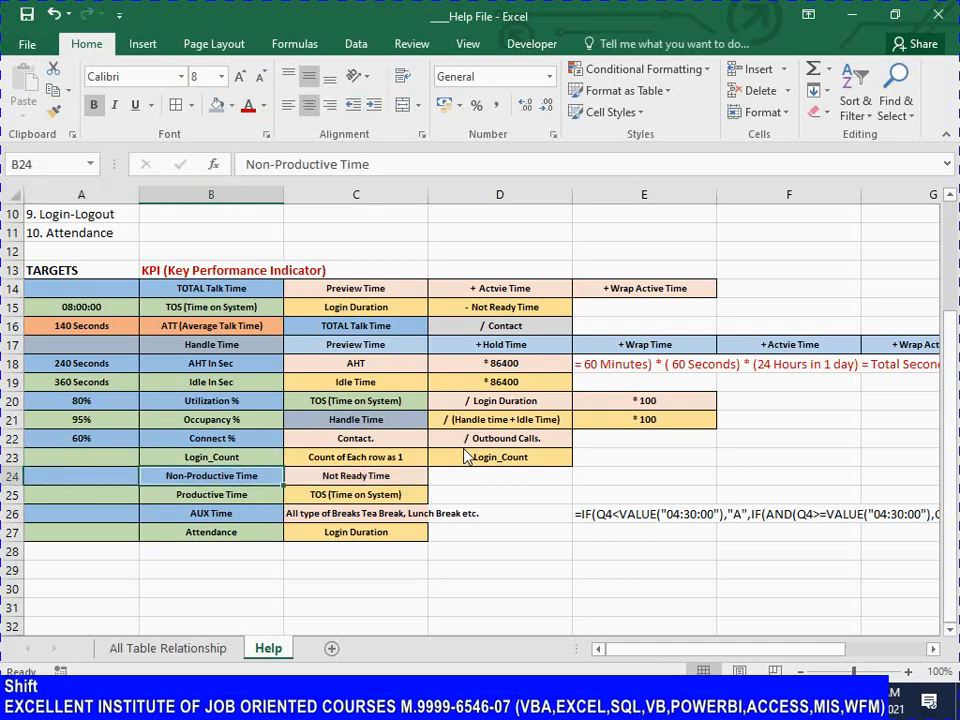
key("shift+Right")
key("Left")
key("ctrl+s")
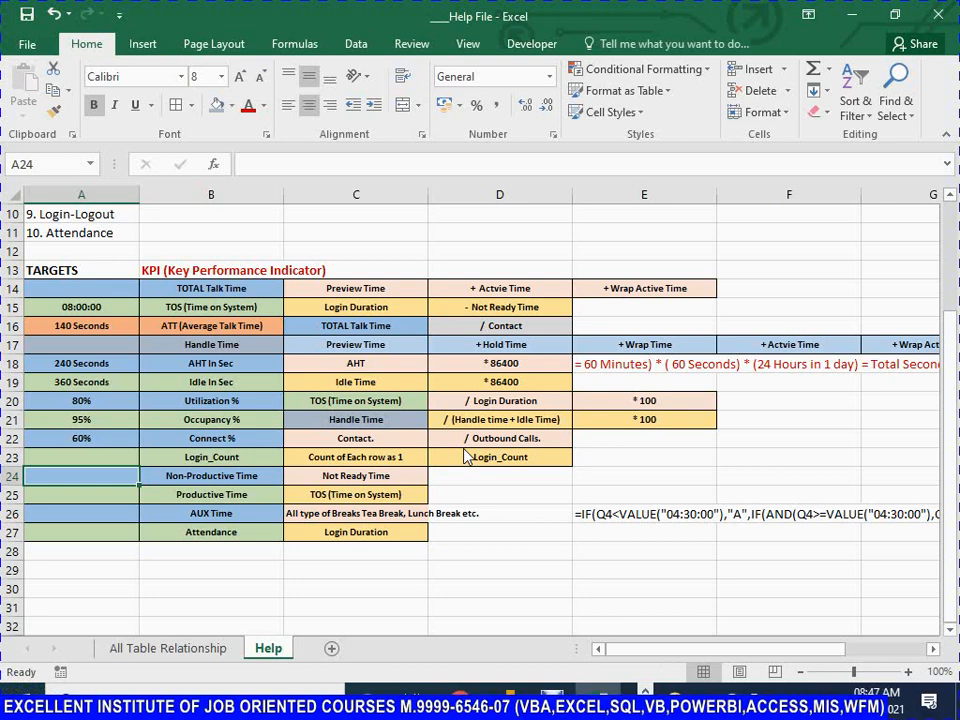
type("7:00")
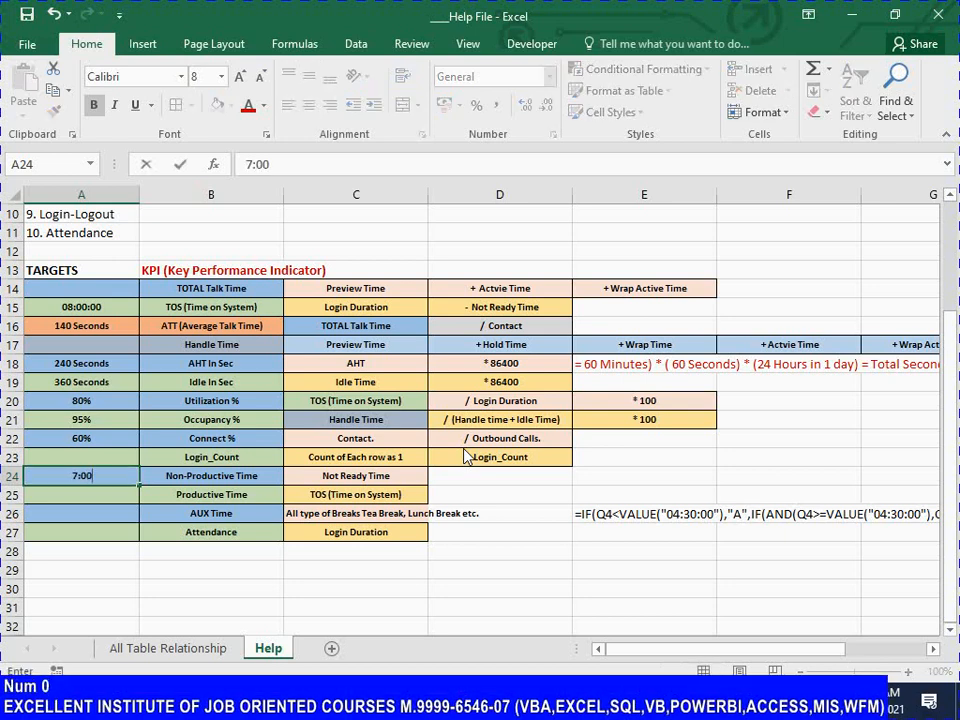
type(":00")
key("Return")
key("Up")
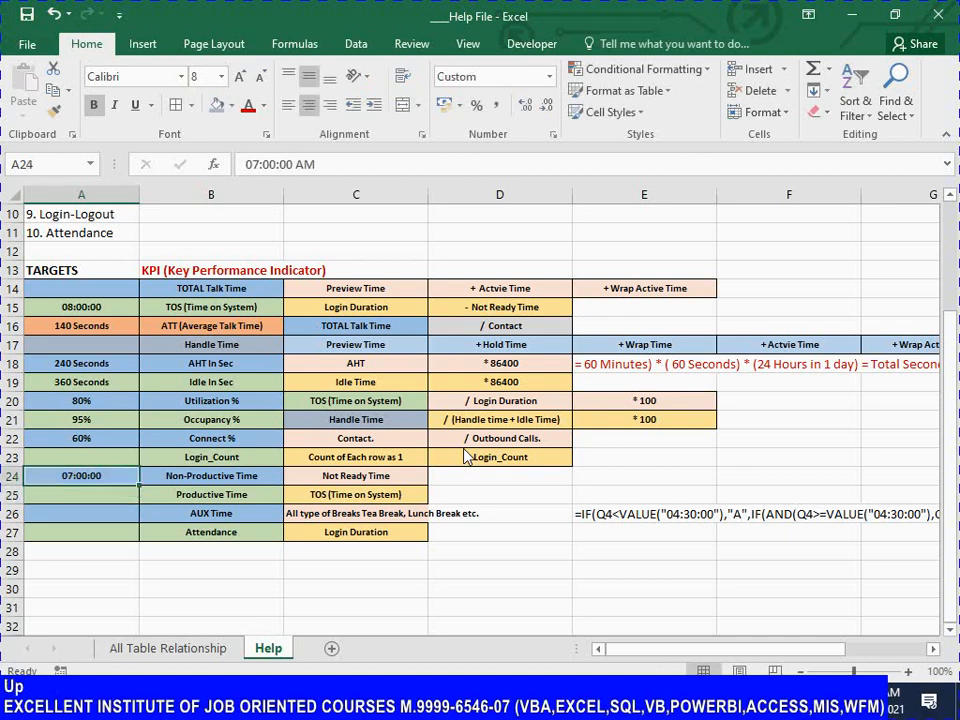
Copy the Non-Productive Time target from A24 and paste only its value into A25 for Productive Time
key("ctrl+c")
key("Down")
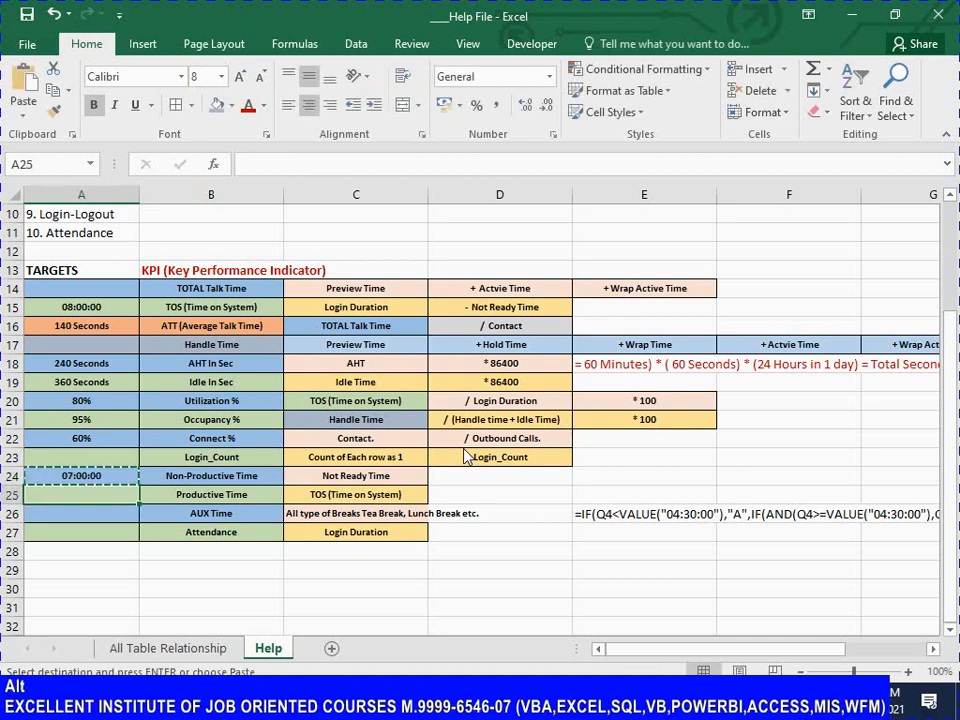
key("alt+e")
key("s")
key("v")
key("Return")
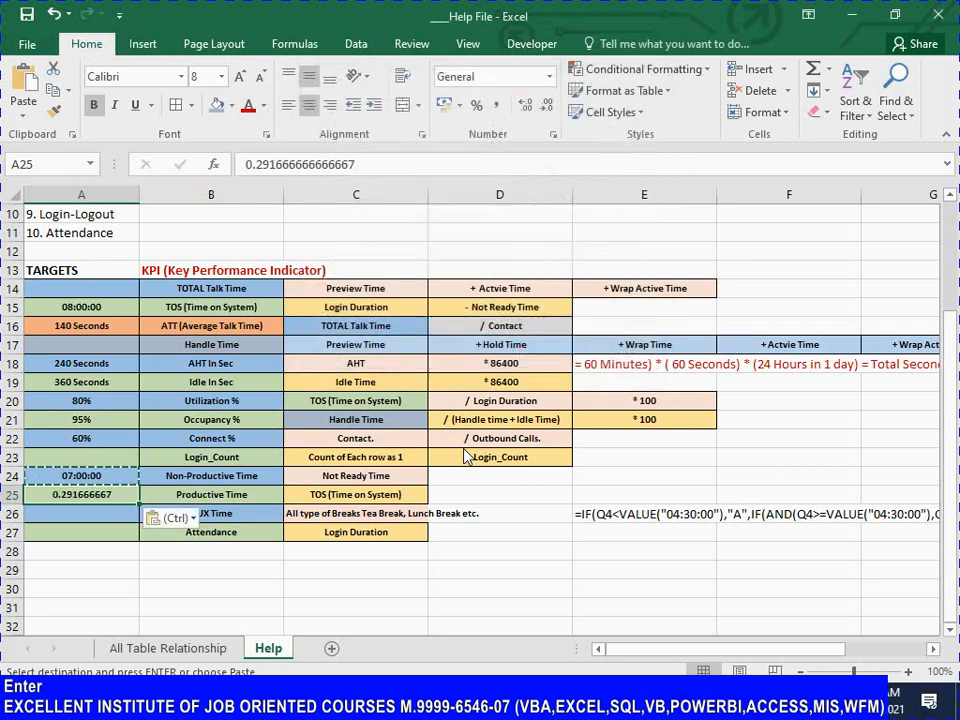
key("Up")
key("ctrl+c")
key("Down")
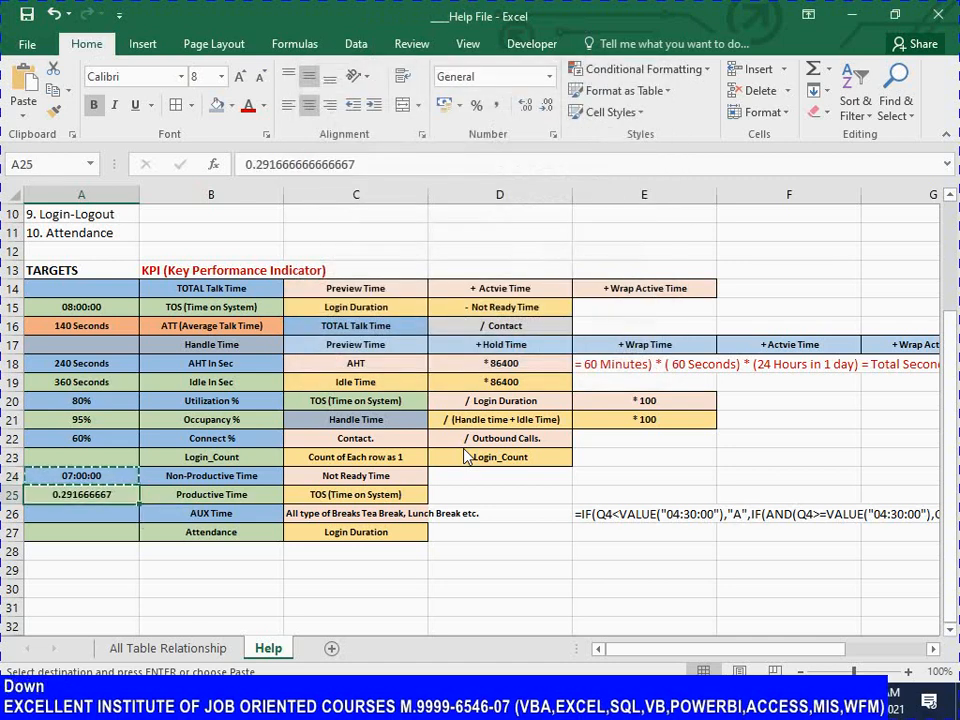
key("alt+e")
key("s")
key("Return")
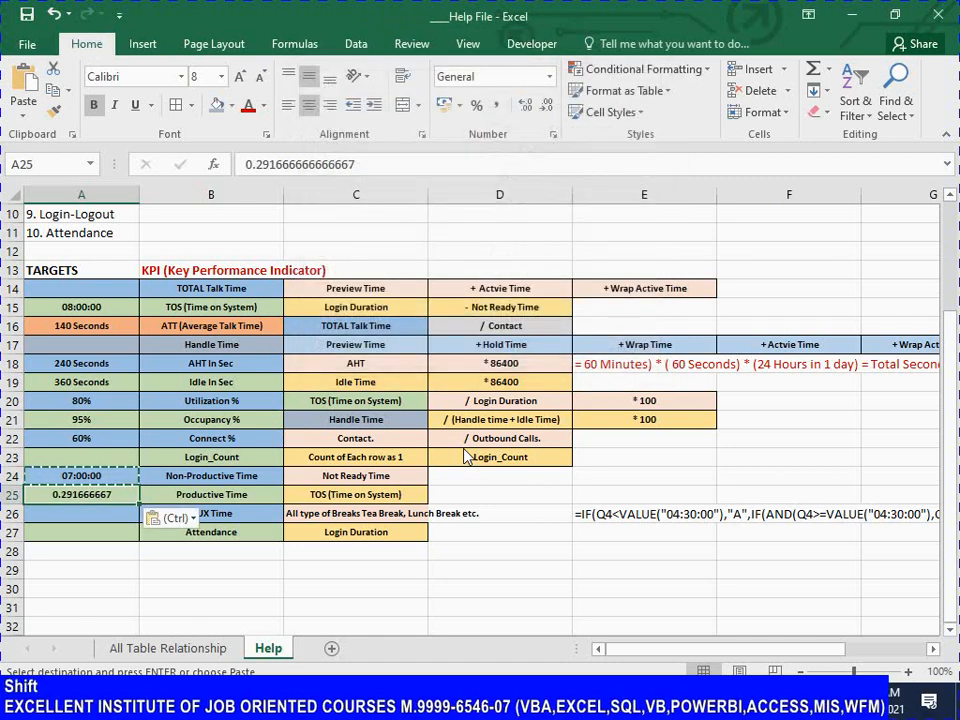
Apply the custom number format hh:mm:ss to the Productive Time target in cell A25
key("ctrl")
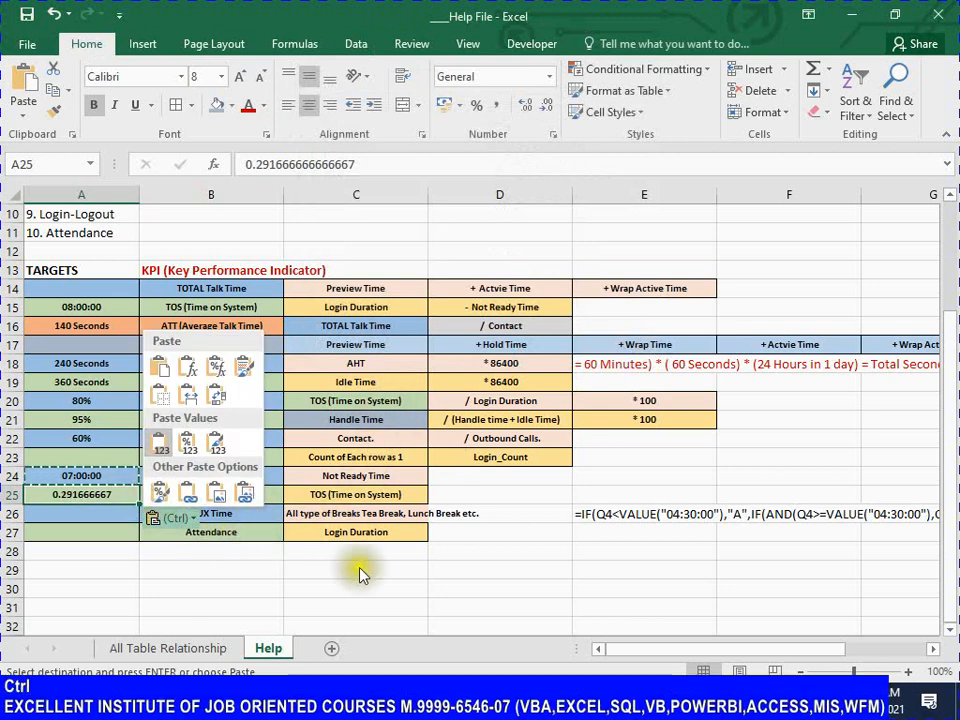
key("ctrl+1")
key("Escape")
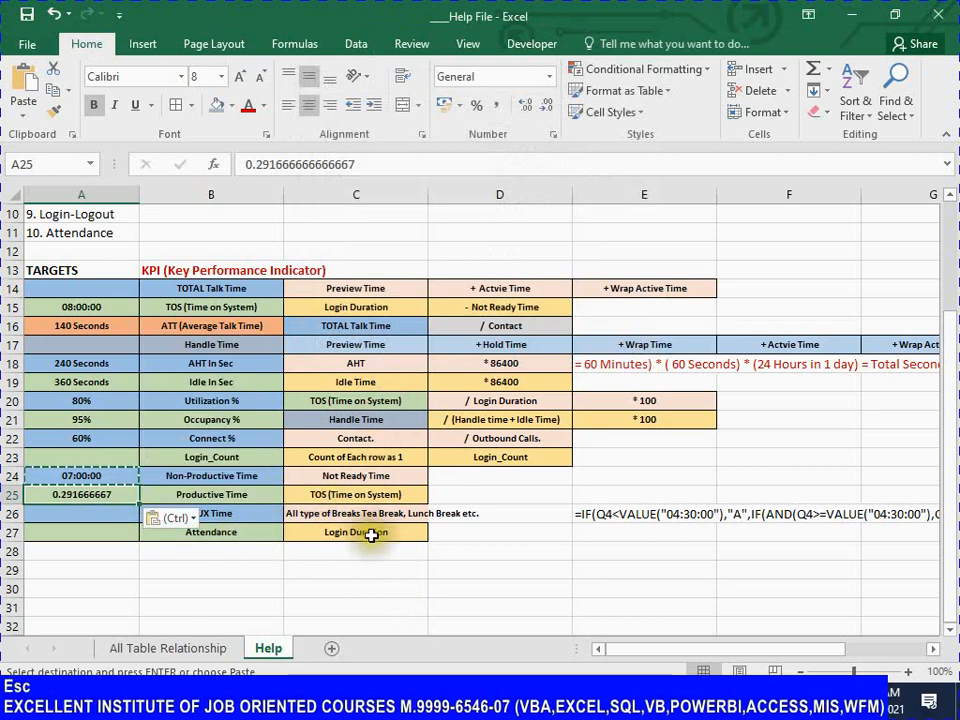
key("ctrl+1")
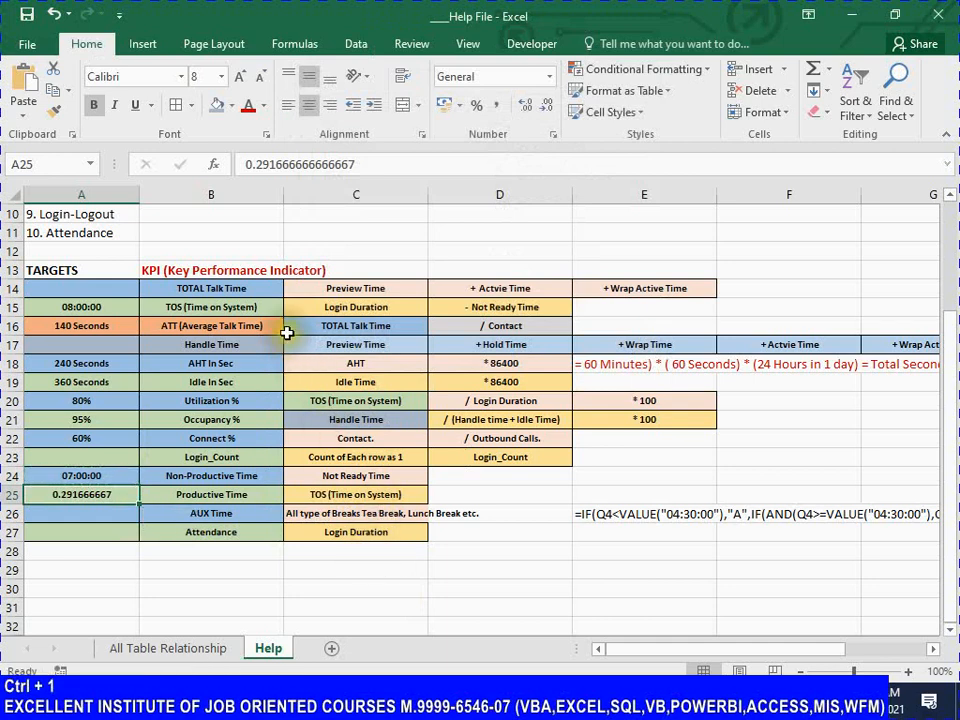
key("ctrl+1")
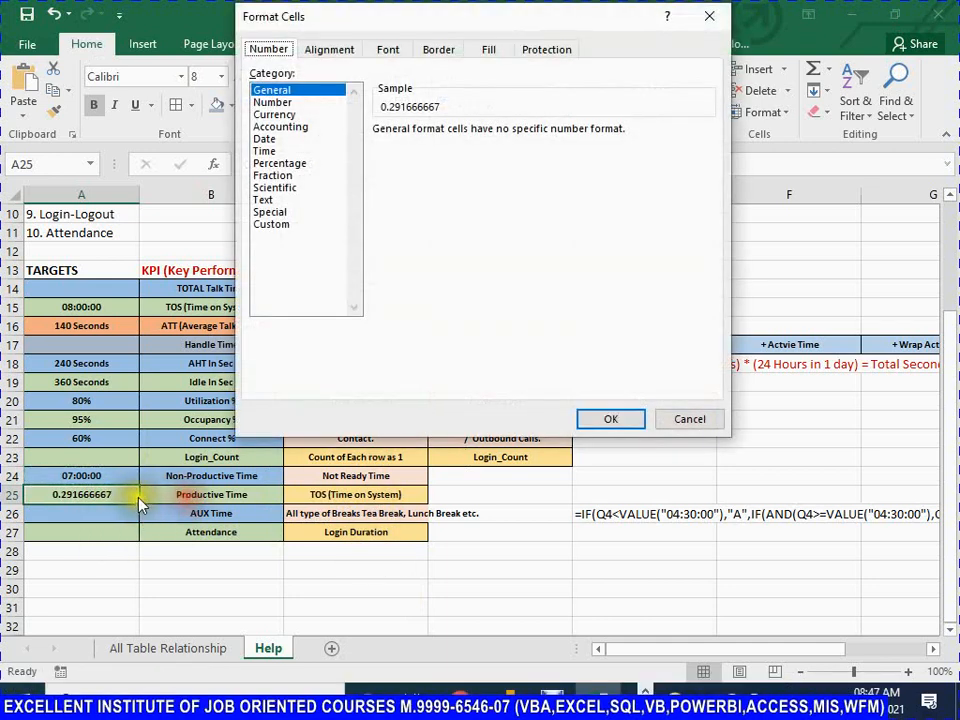
left_click(272, 226)
left_click_drag(418, 155, 247, 158)
type("hh")
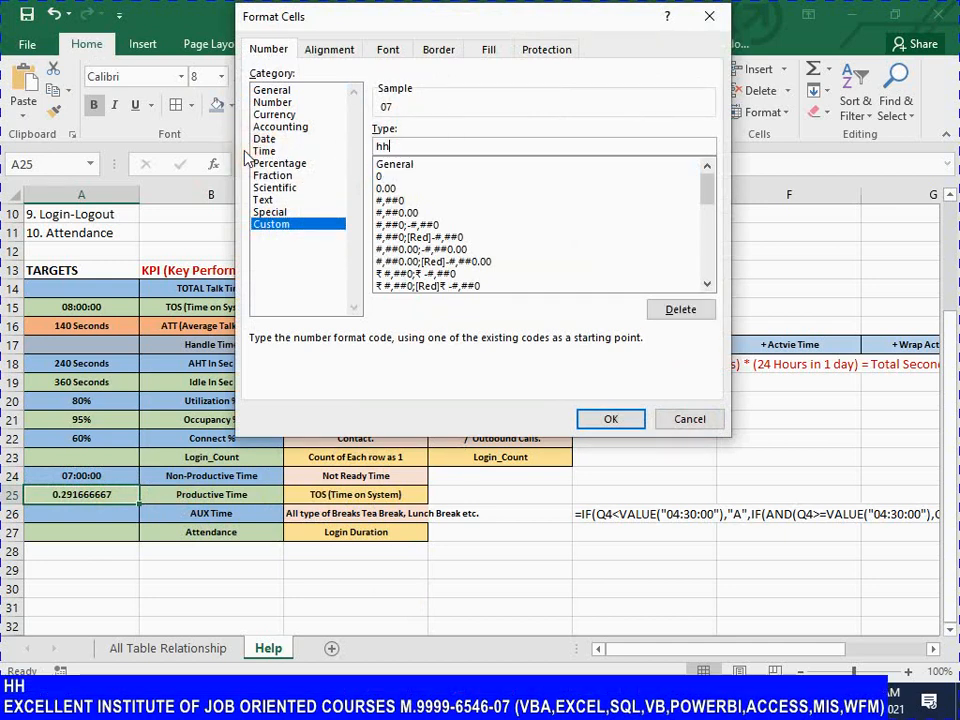
type(":mm:ss")
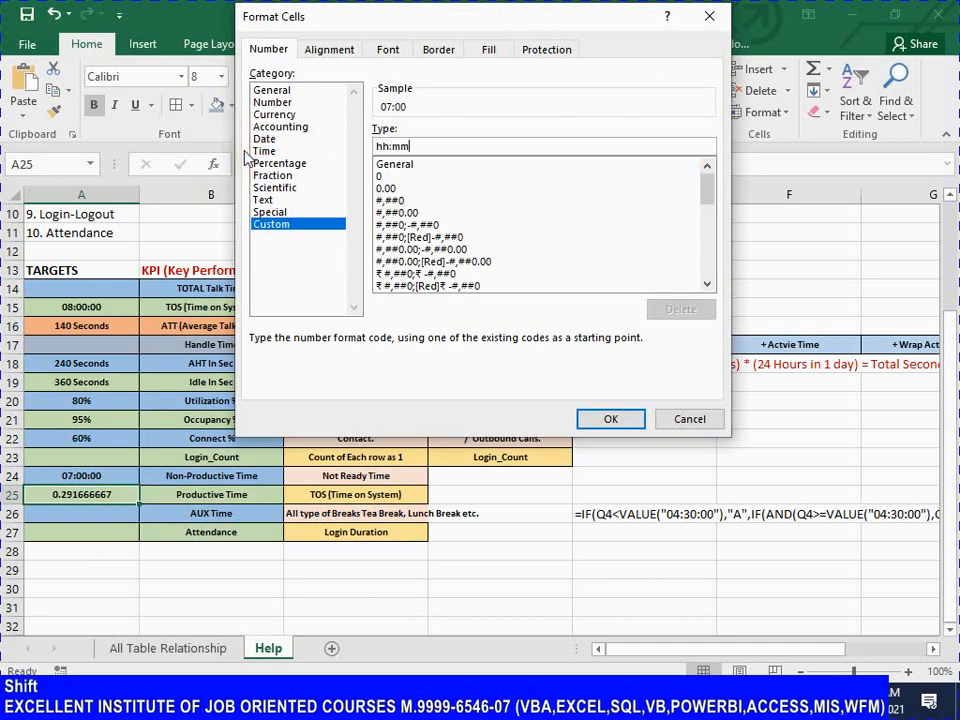
left_click(604, 419)
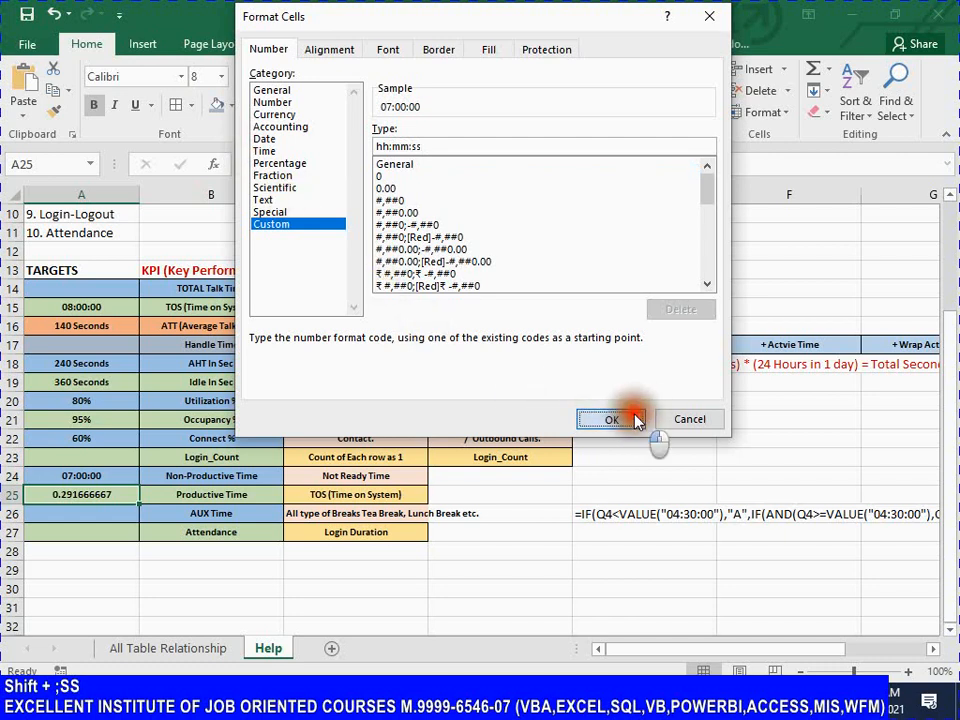
Set the Productive Time target in cell A25 to 07:30:00 and save the workbook
left_click(258, 163)
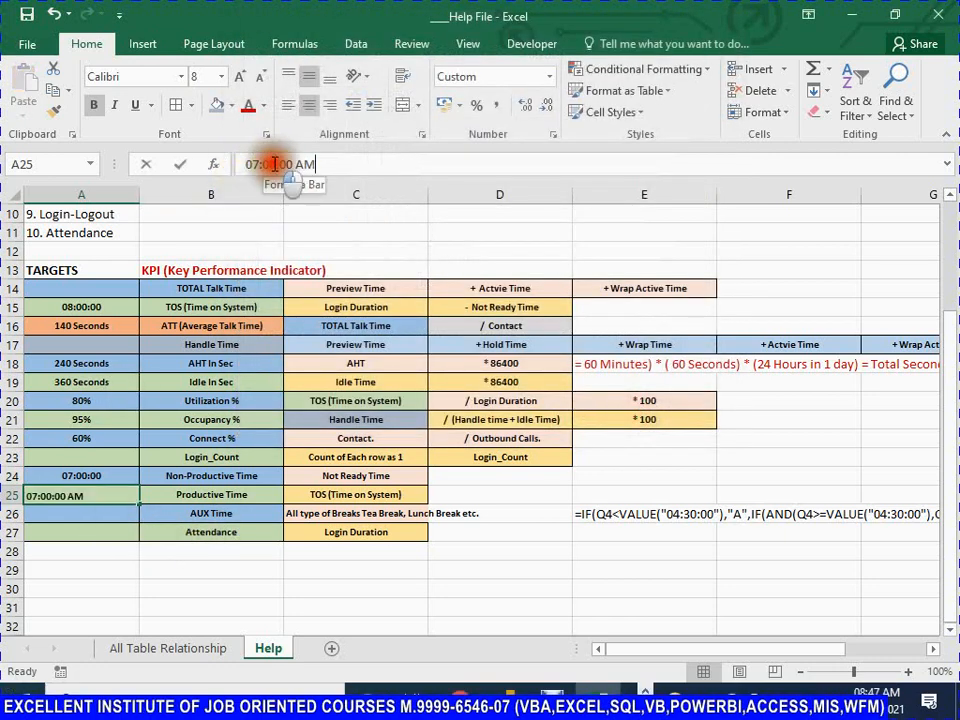
key("Left")
key("shift+Left")
type("3")
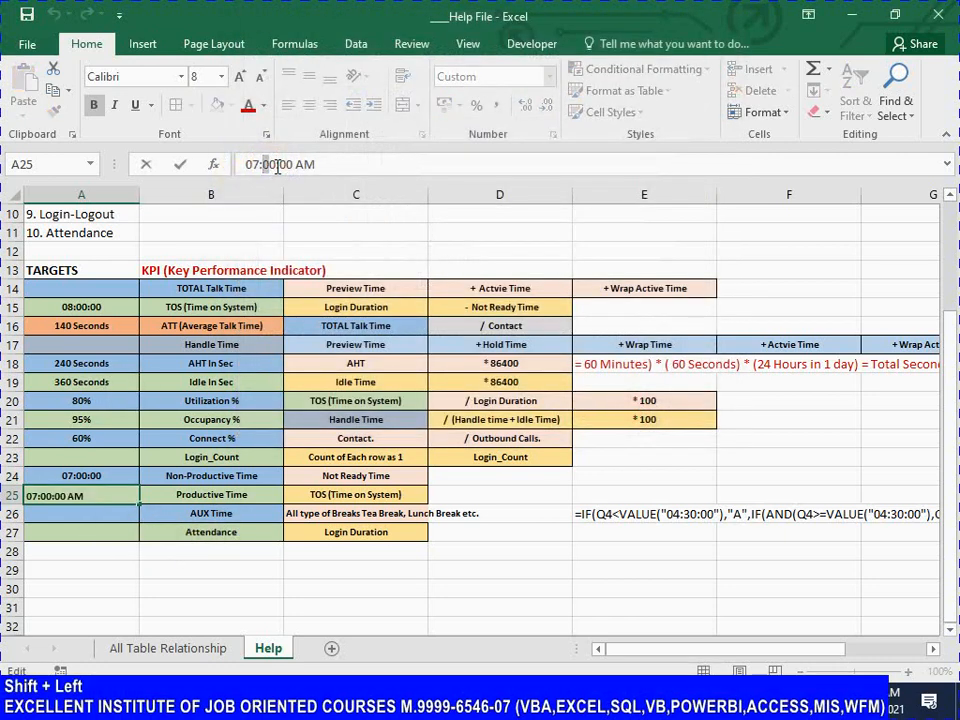
key("Return")
key("Up")
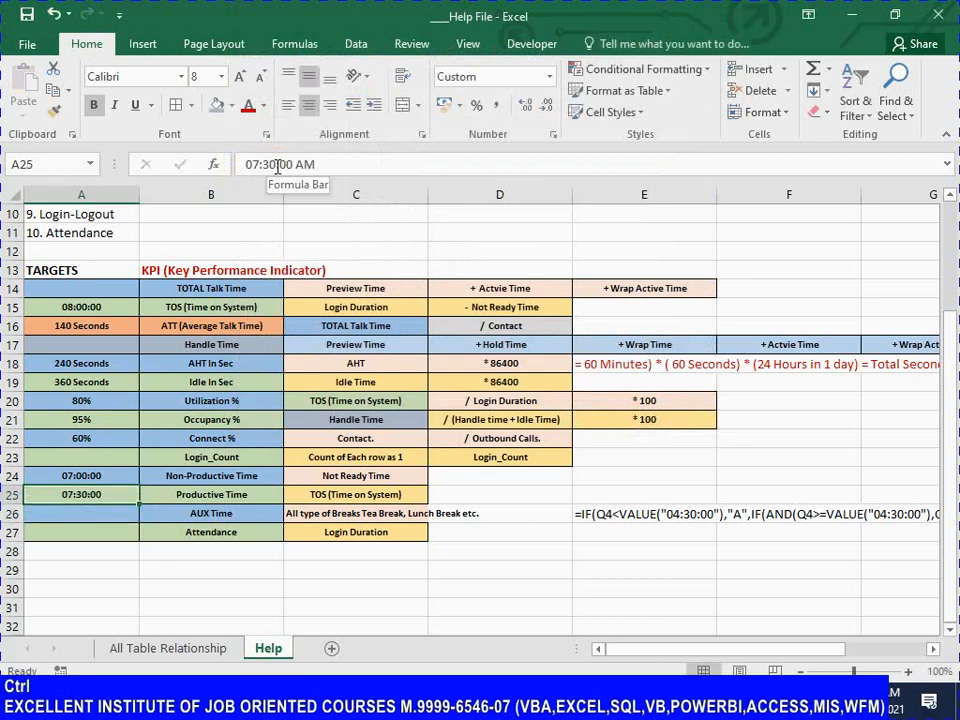
key("ctrl+s")
key("shift+Right")
key("shift+Right")
Set the Non-Productive Time target in cell A24 to 01:30:00 and save the workbook
key("Up")
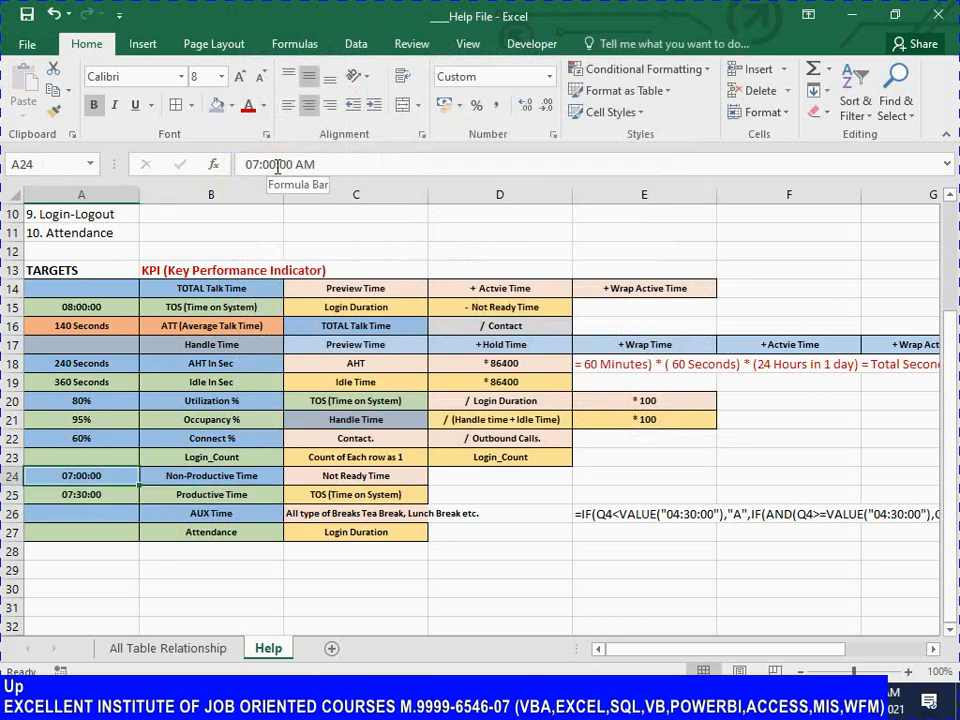
key("F2")
key("Left")
key("Left")
key("Left")
key("Left")
key("Left")
key("Left")
key("Left")
key("Left")
key("Left")
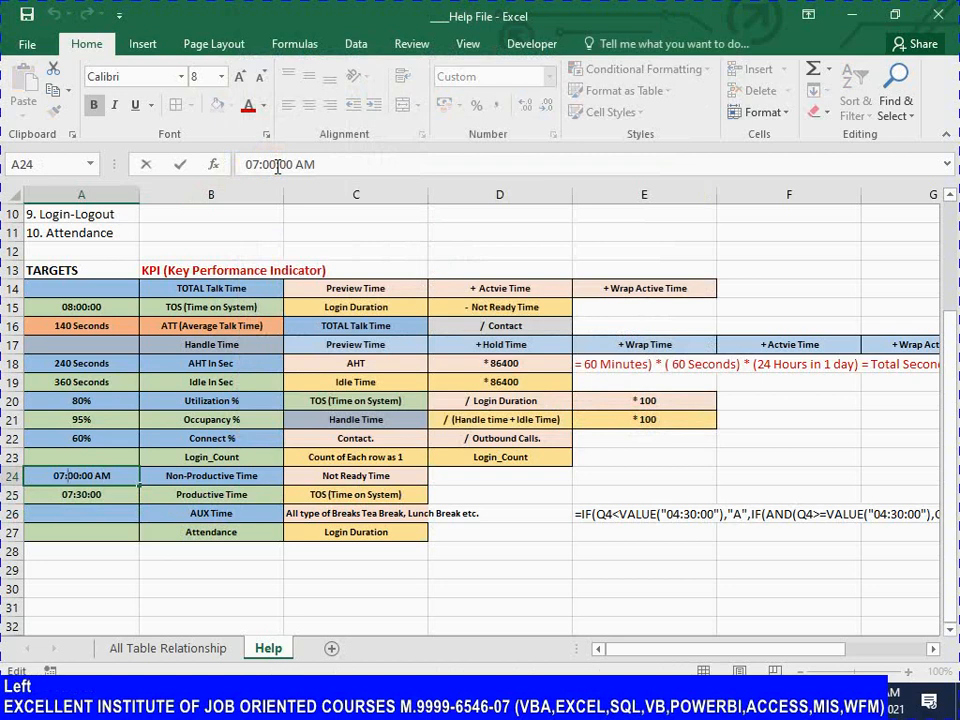
key("shift+Left")
type("1")
key("shift+Right")
type("30")
key("Return")
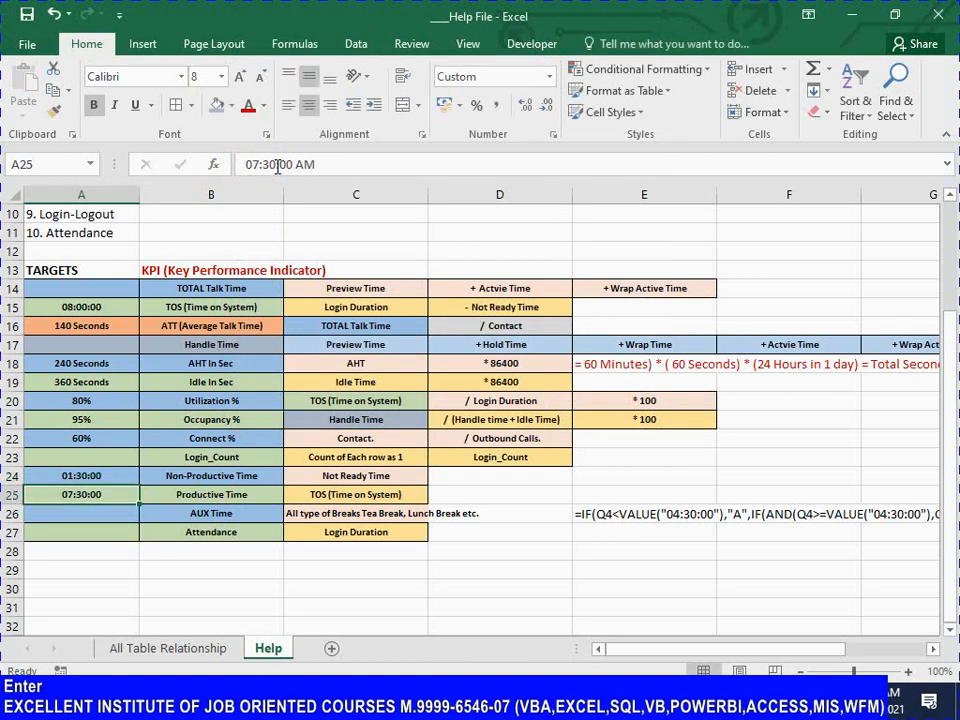
key("Up")
key("ctrl+s")
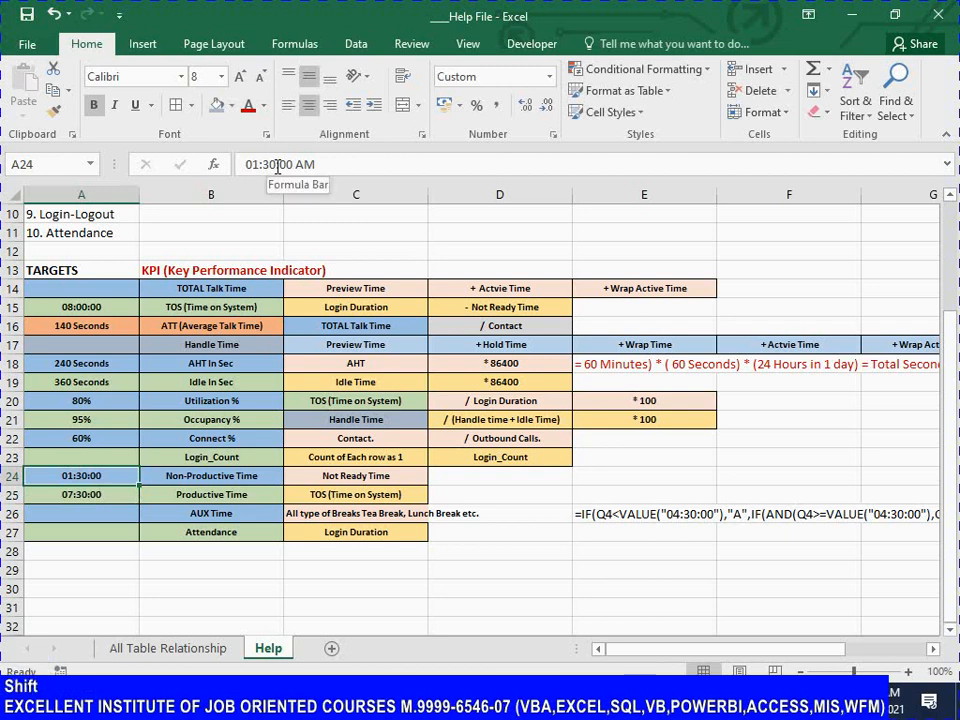
Copy the Non-Productive Time target from A24 into cell A26 as the AUX Time target
key("shift+Down")
key("Down")
key("Down")
key("Right")
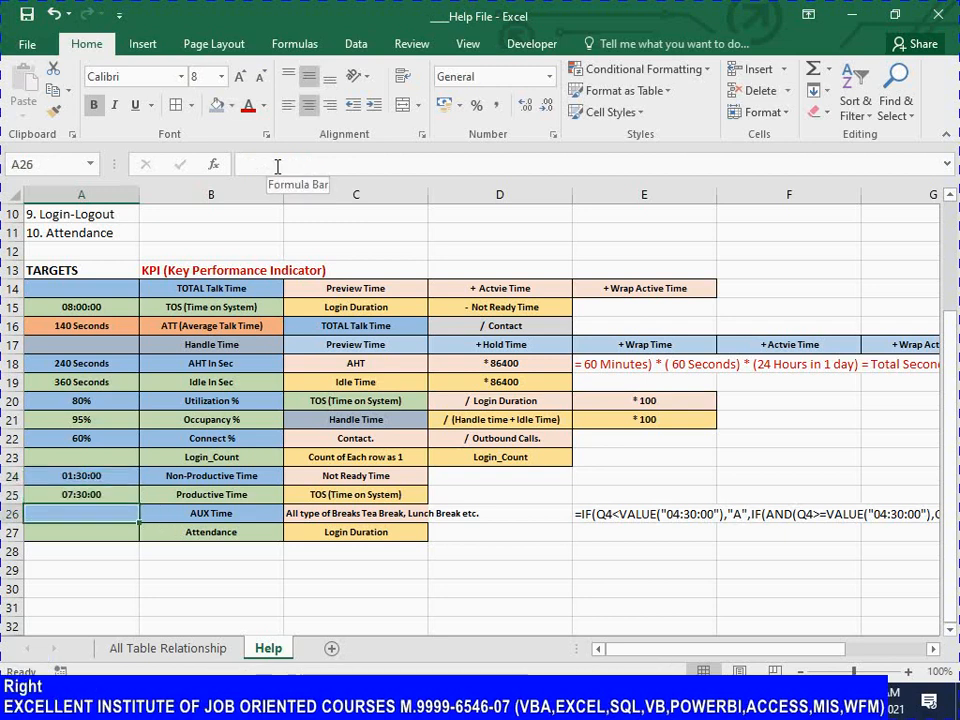
key("ctrl+s")
key("Left")
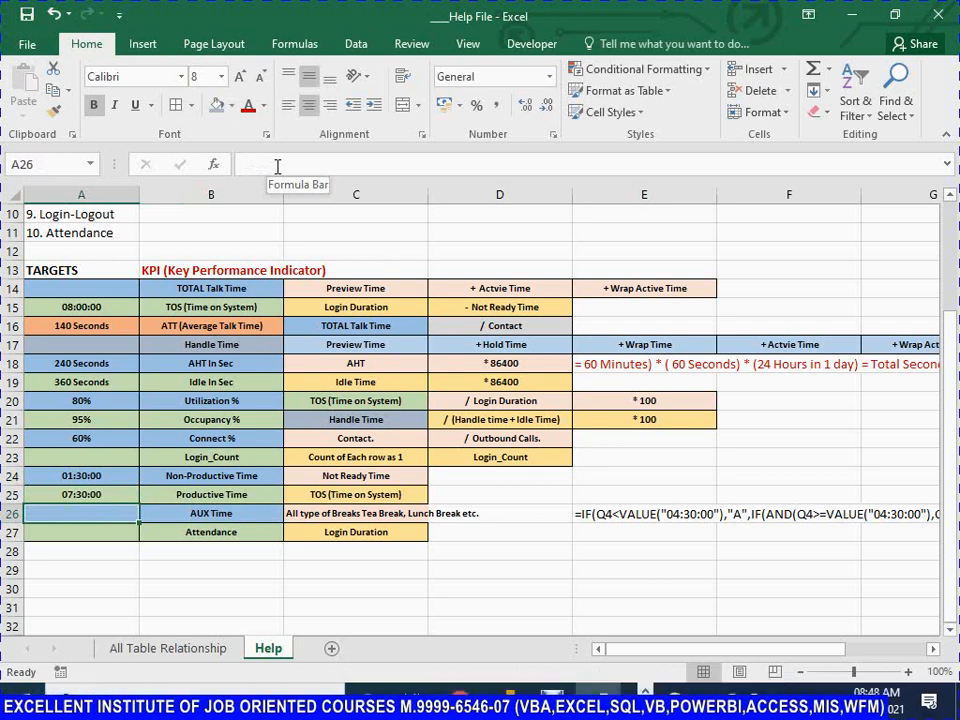
key("Up")
key("Up")
key("ctrl+c")
key("Down")
key("Down")
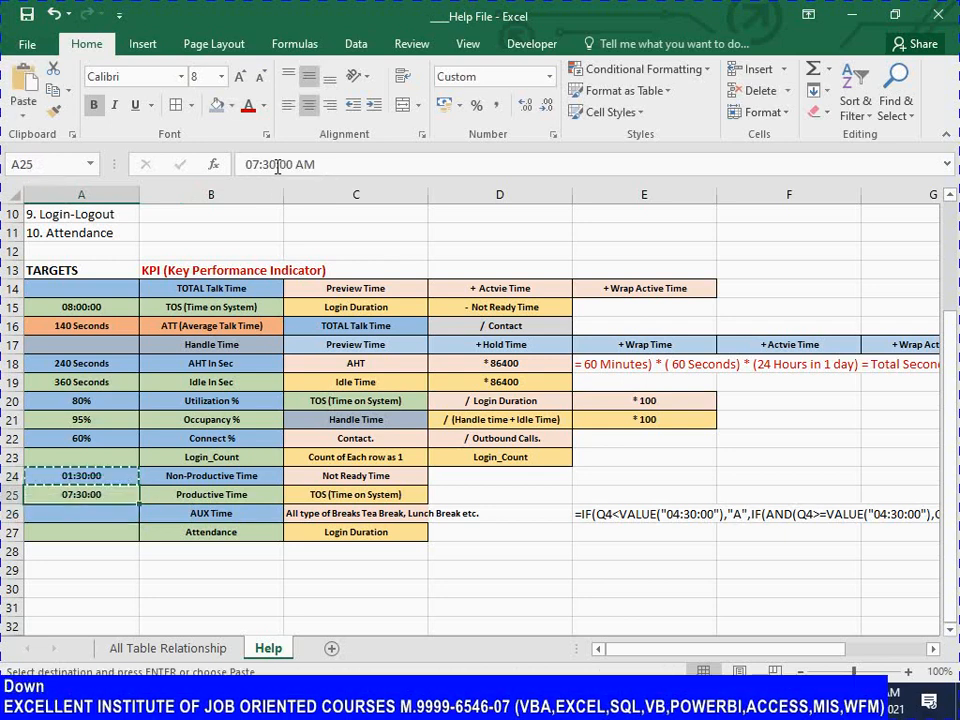
key("Return")
Set the AUX Time target in cell A26 to 01:00:00 and save the workbook
key("F2")
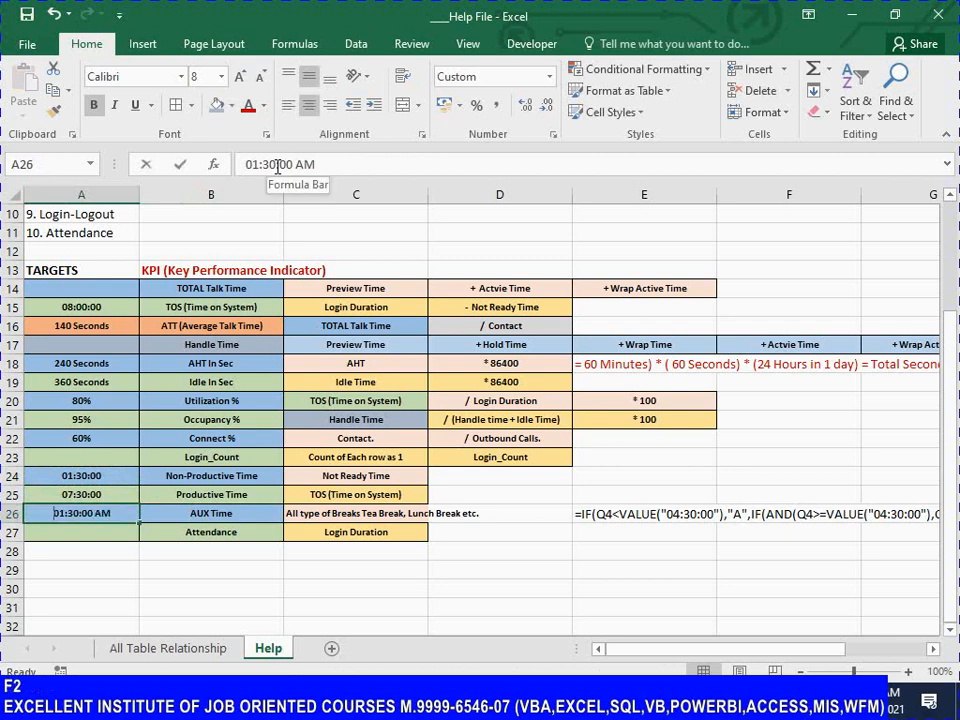
key("Left")
key("Left")
key("Left")
key("Left")
key("Left")
key("Left")
key("Left")
key("shift+Left")
type("0")
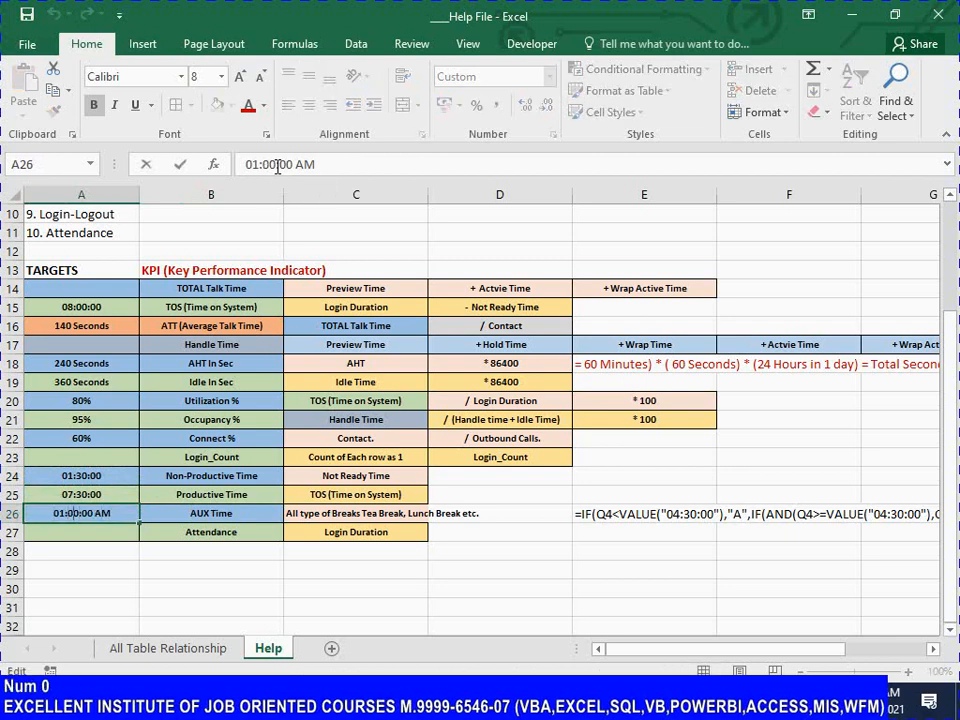
key("Tab")
key("Left")
key("ctrl+s")
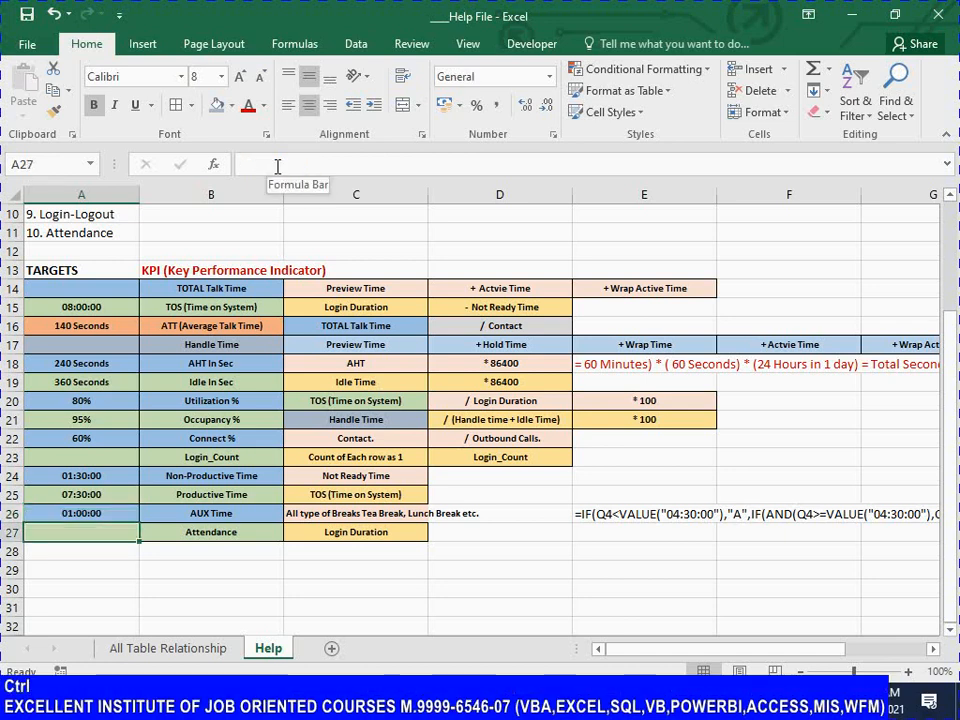
key("ctrl+s")
Move the IF formula text from E26 to E27 in the Attendance row and return to target cell A27
key("Right")
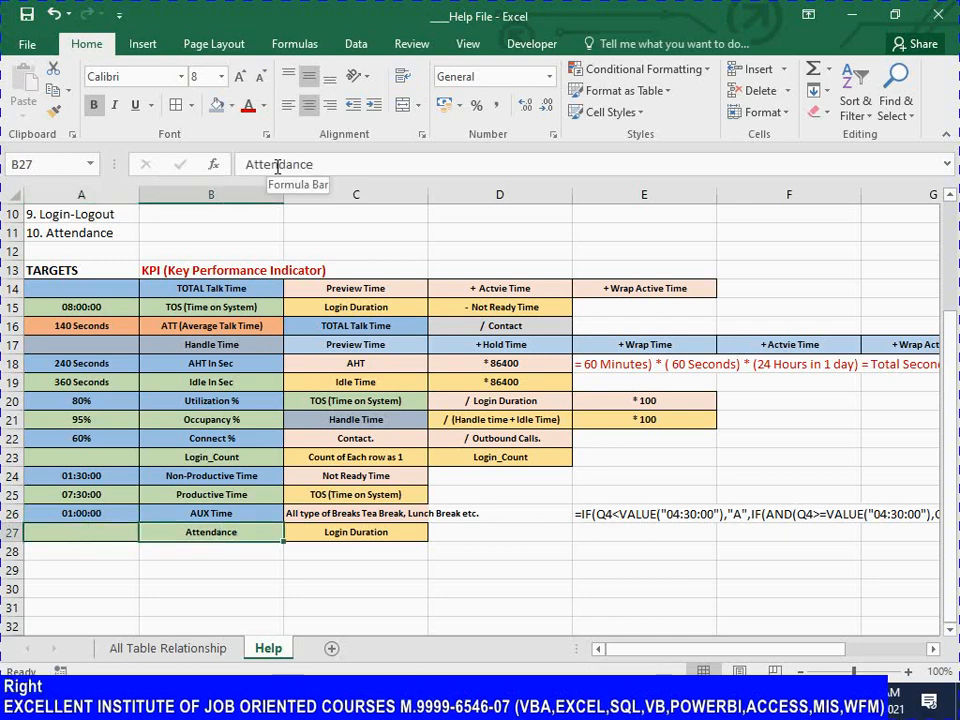
key("shift+Right")
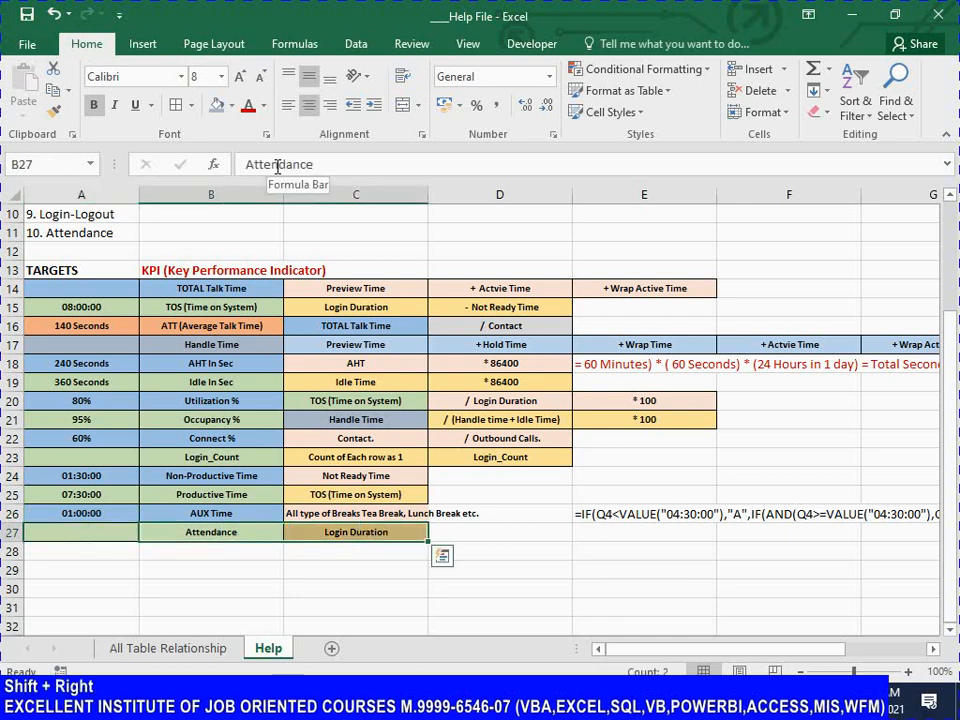
key("Right")
key("Up")
key("Right")
key("Right")
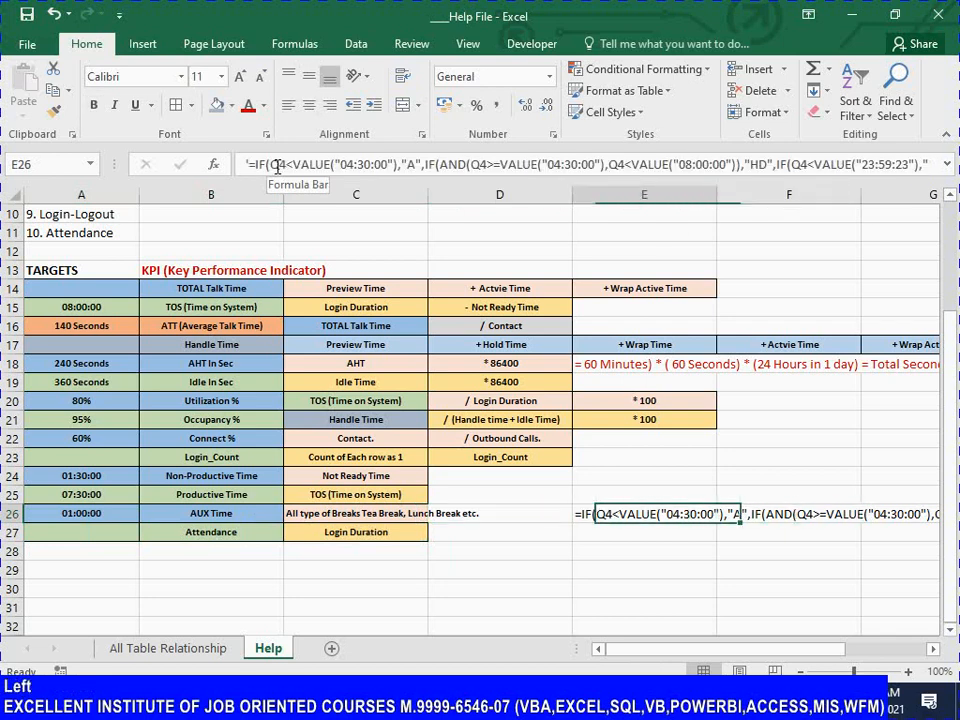
key("ctrl+x")
key("Down")
key("Return")
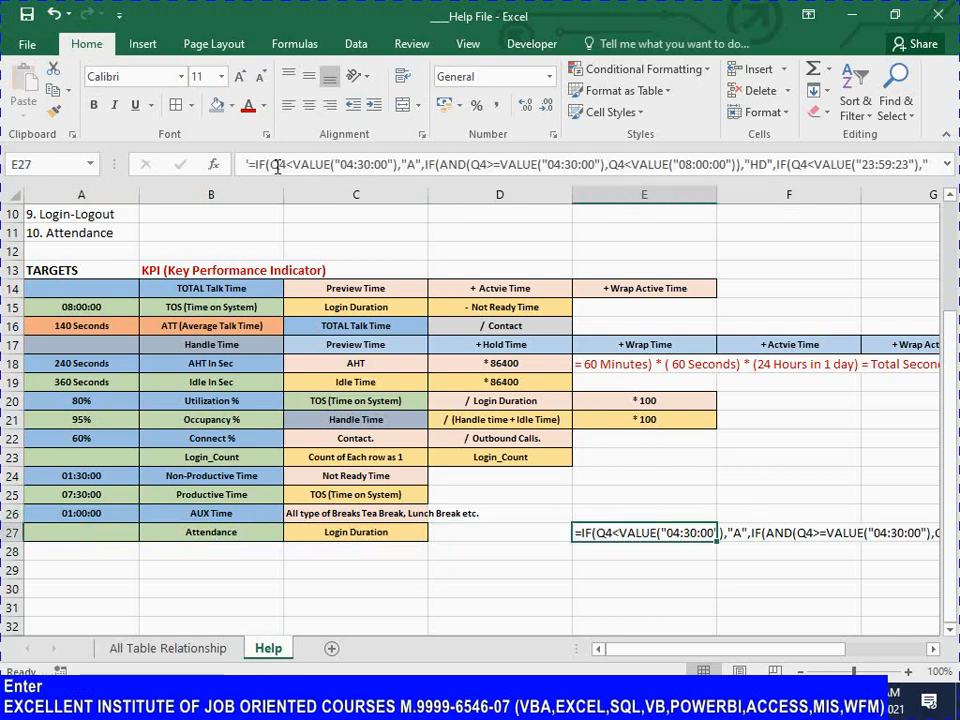
key("Up")
key("Down")
key("Left")
key("ctrl+Left")
key("ctrl+Left")
key("ctrl+Left")
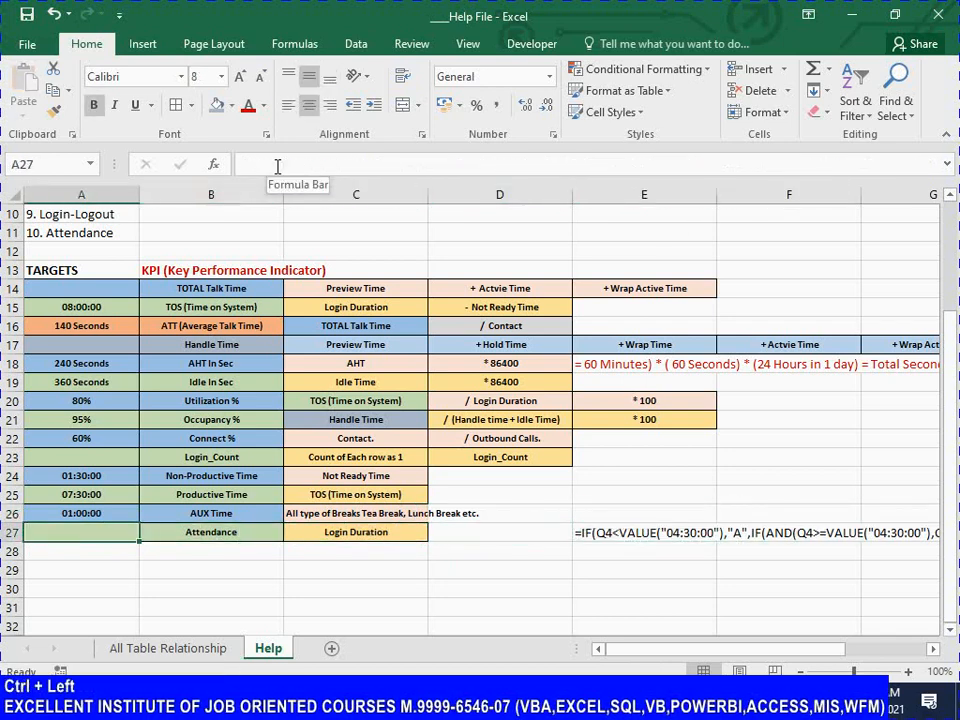
Save the workbook and copy the Attendance label from B27 into cells B28 and A28
key("ctrl+s")
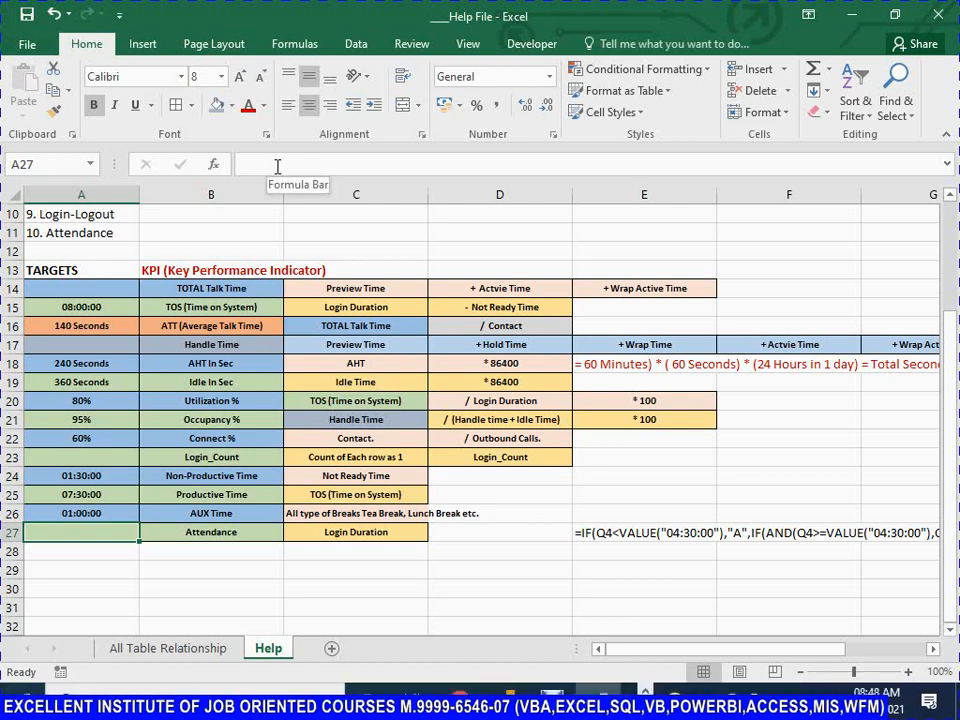
key("Right")
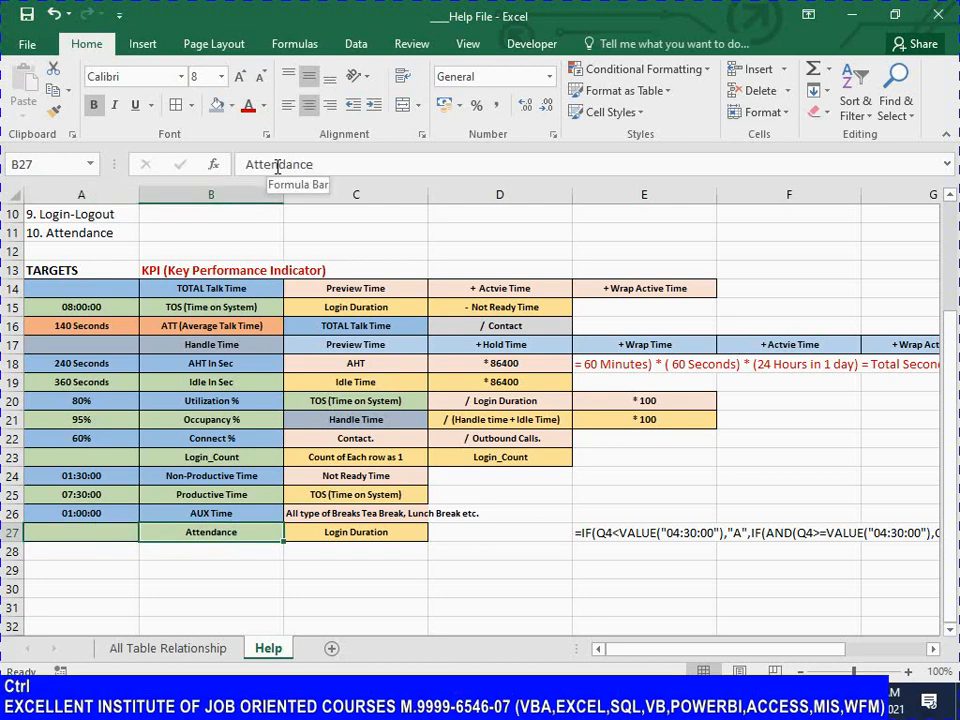
key("ctrl+c")
key("Down")
key("ctrl+v")
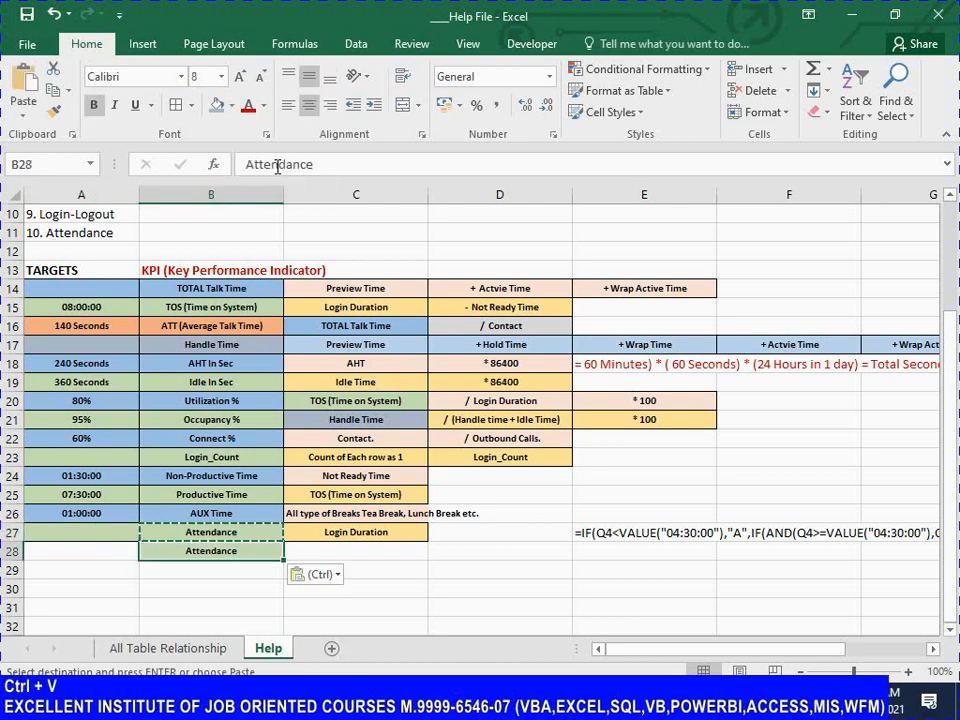
key("Left")
key("ctrl+v")
Apply only the formats of the AUX Time cells A26:C26 to cells A28:C28
key("Up")
key("Up")
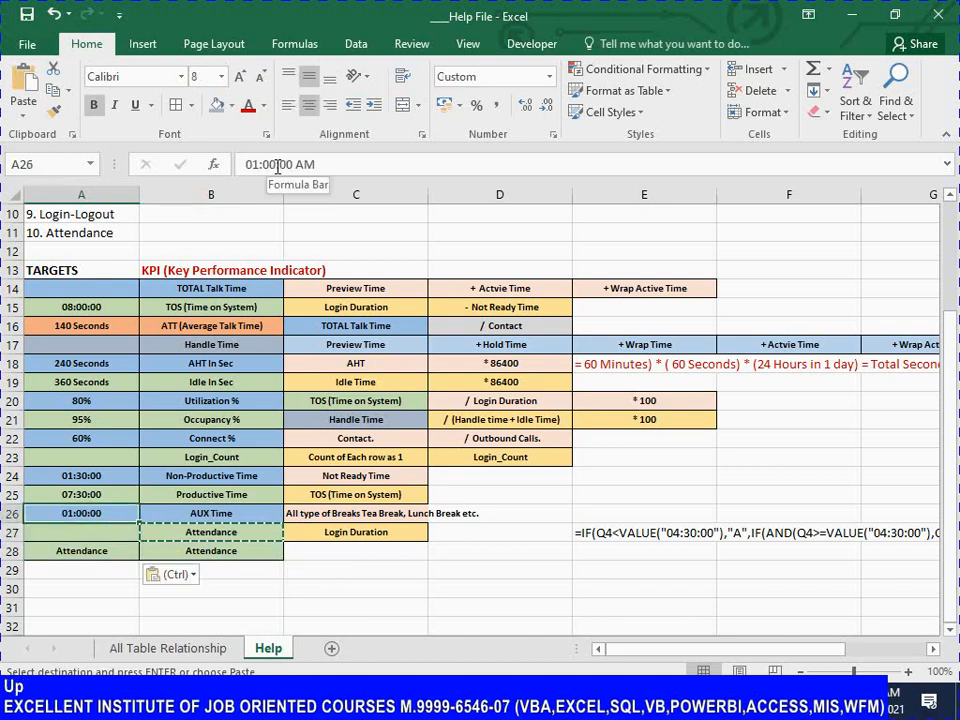
key("shift+Right")
key("shift+Right")
key("ctrl+c")
key("Down")
key("Down")
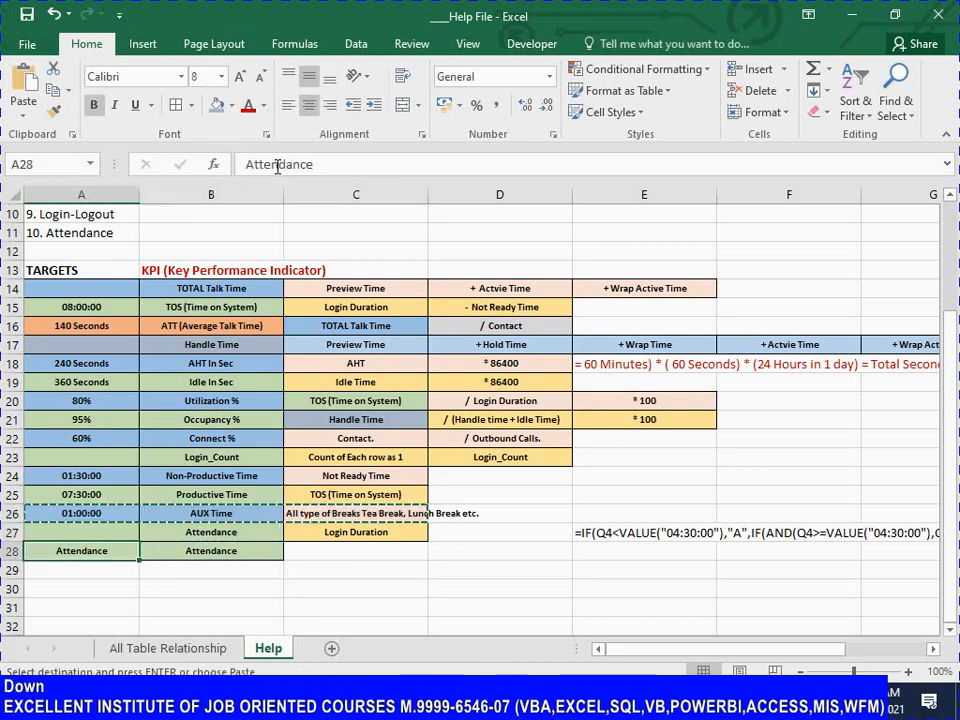
key("shift+Right")
key("shift+Right")
key("shift+Right")
key("shift+Left")
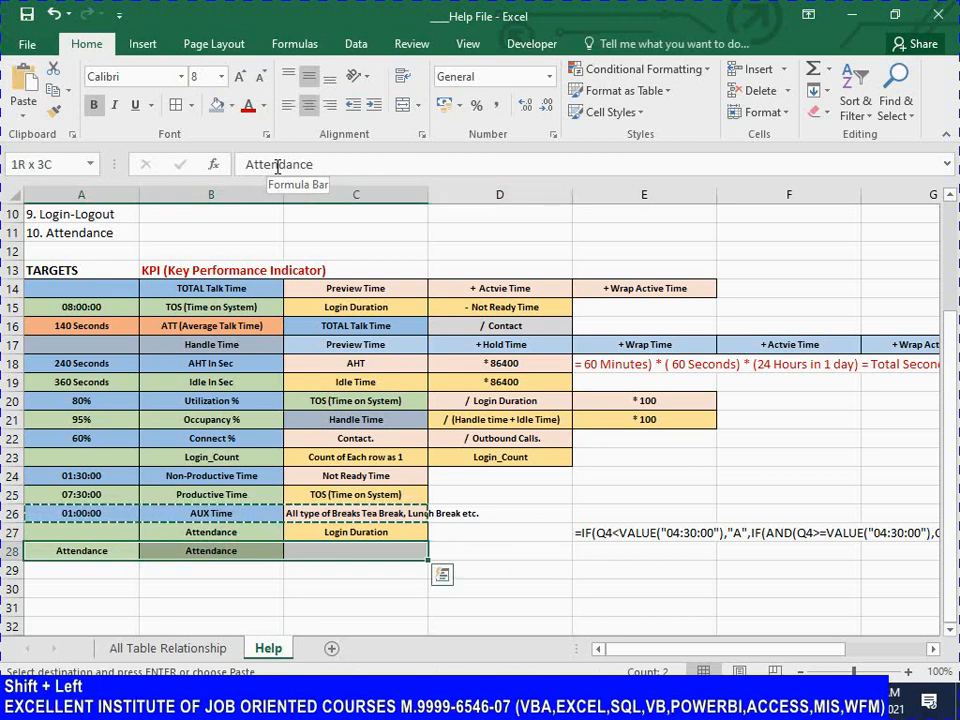
key("alt+e")
key("s")
key("t")
key("Return")
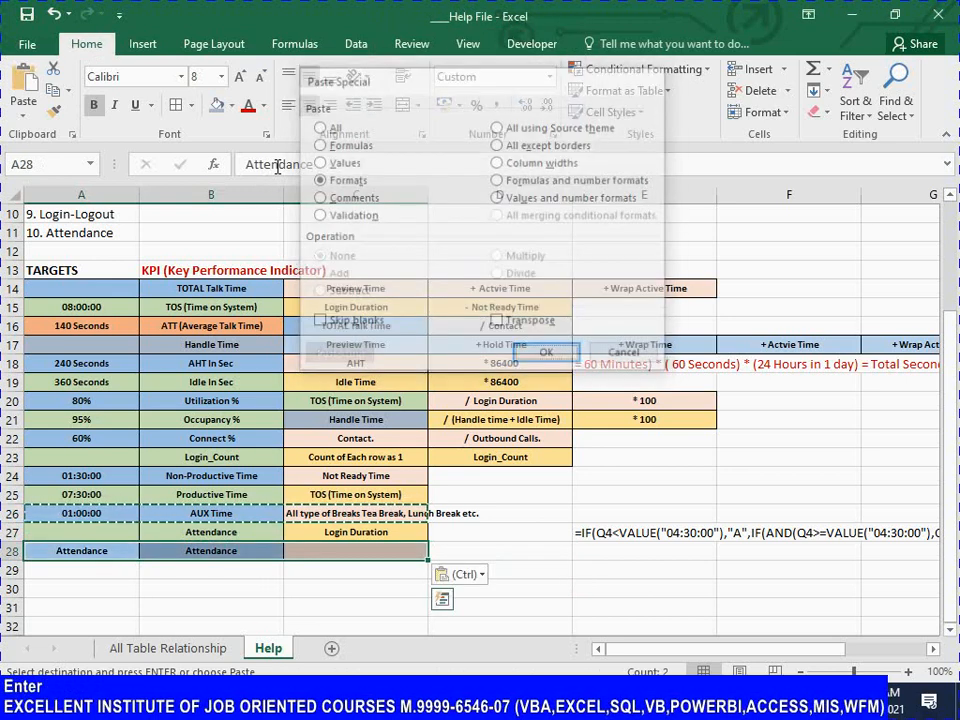
Change the label in cell A28 to "Attendance %"
key("Left")
key("F2")
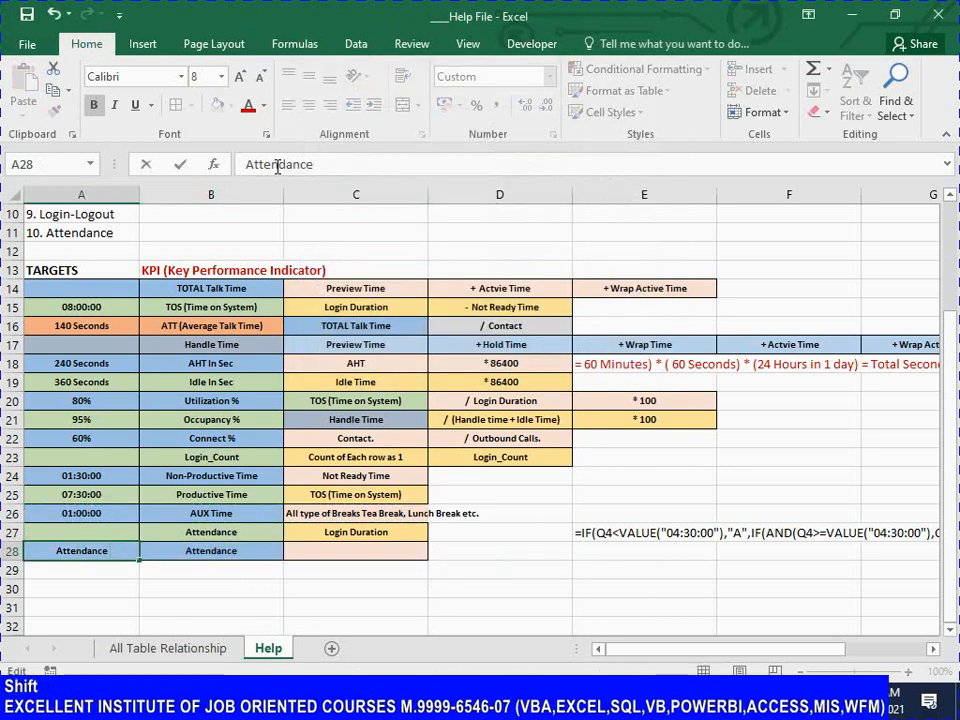
type("%")
key("Return")
key("Up")
Replace the label in cell B28 with "No. of Present Count"
key("Right")
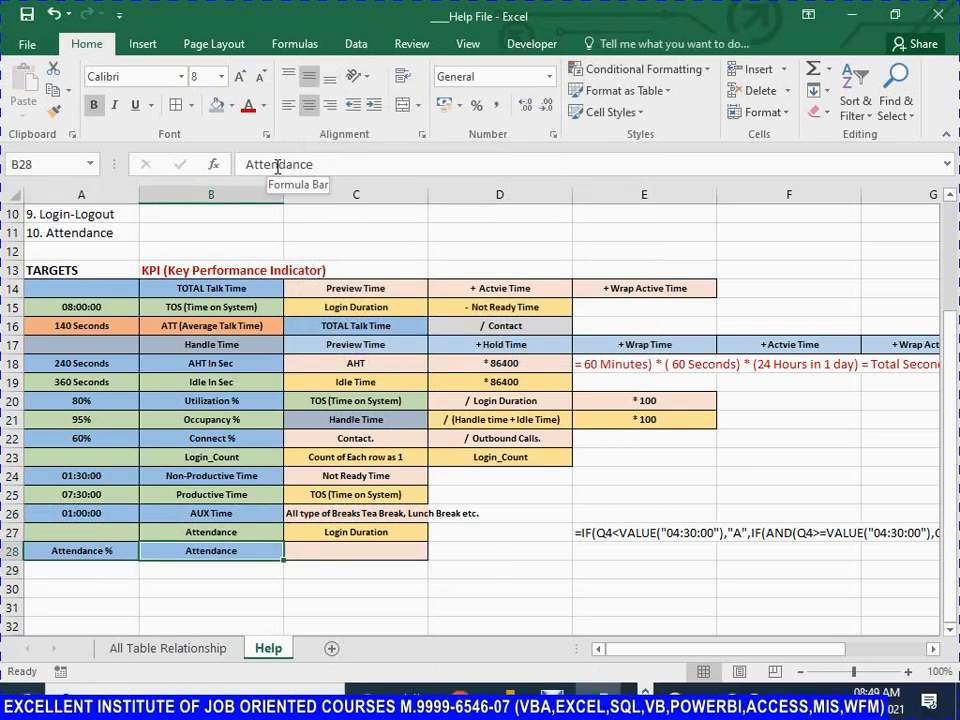
key("F2")
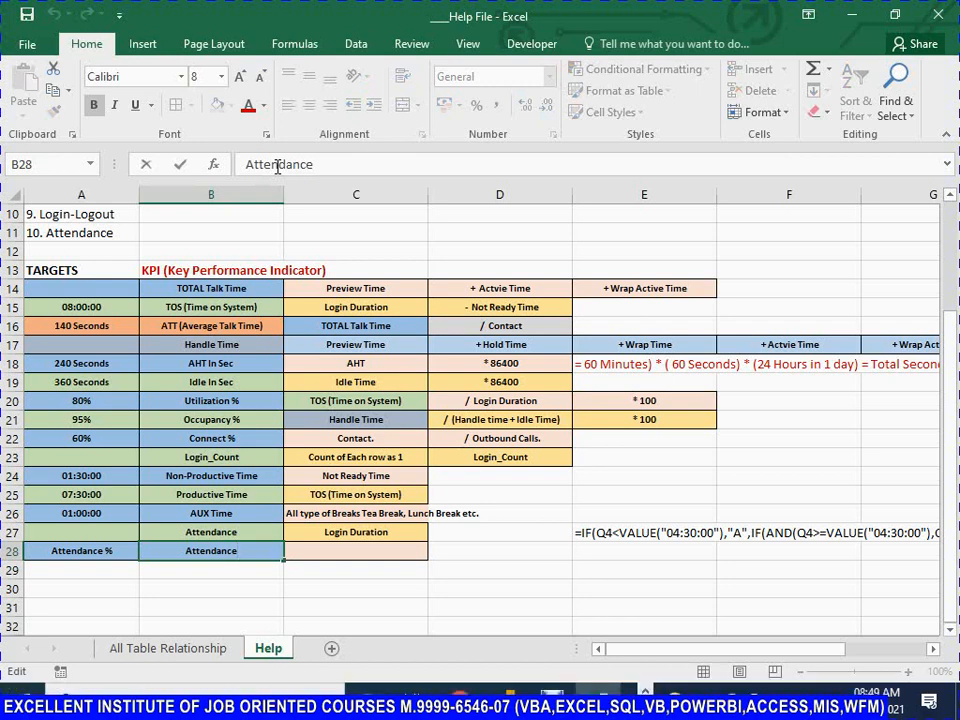
key("shift+Home")
type("No")
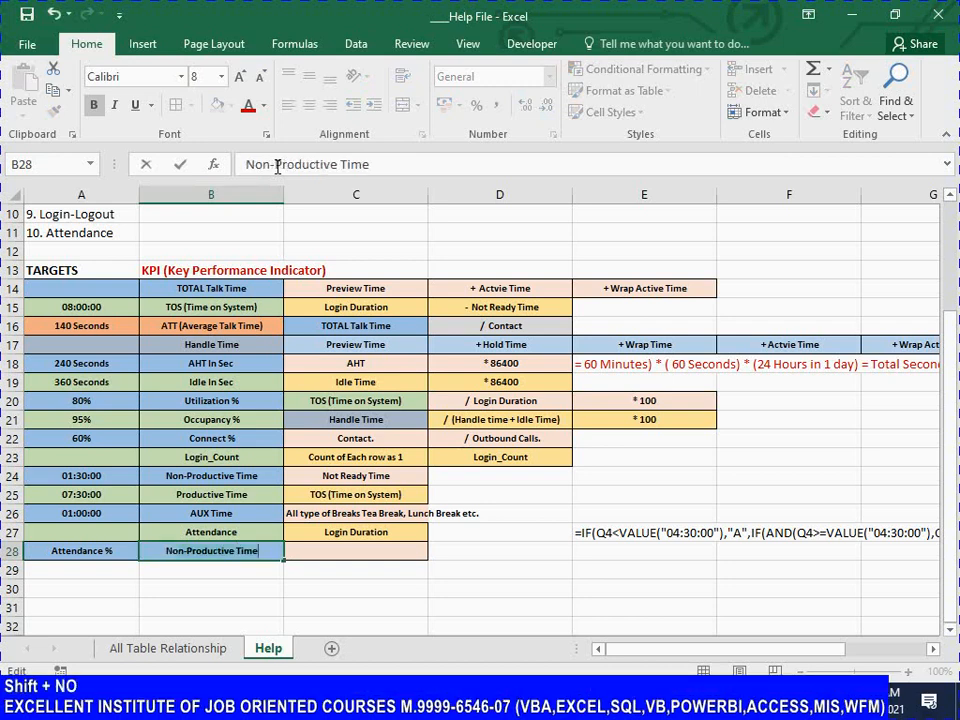
type(". of P")
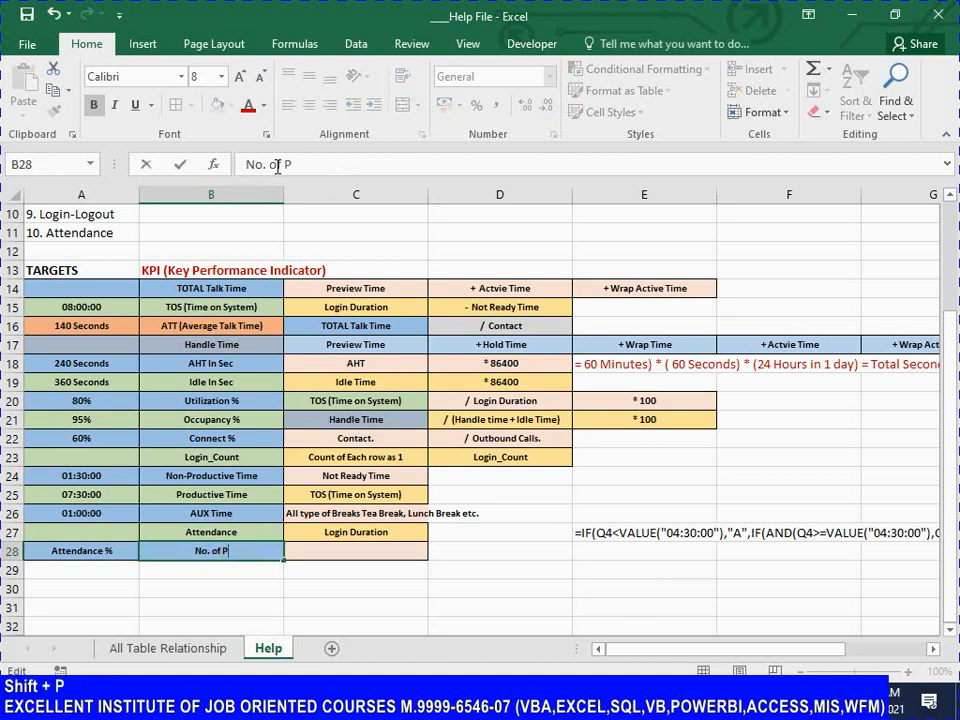
type("resent Cou")
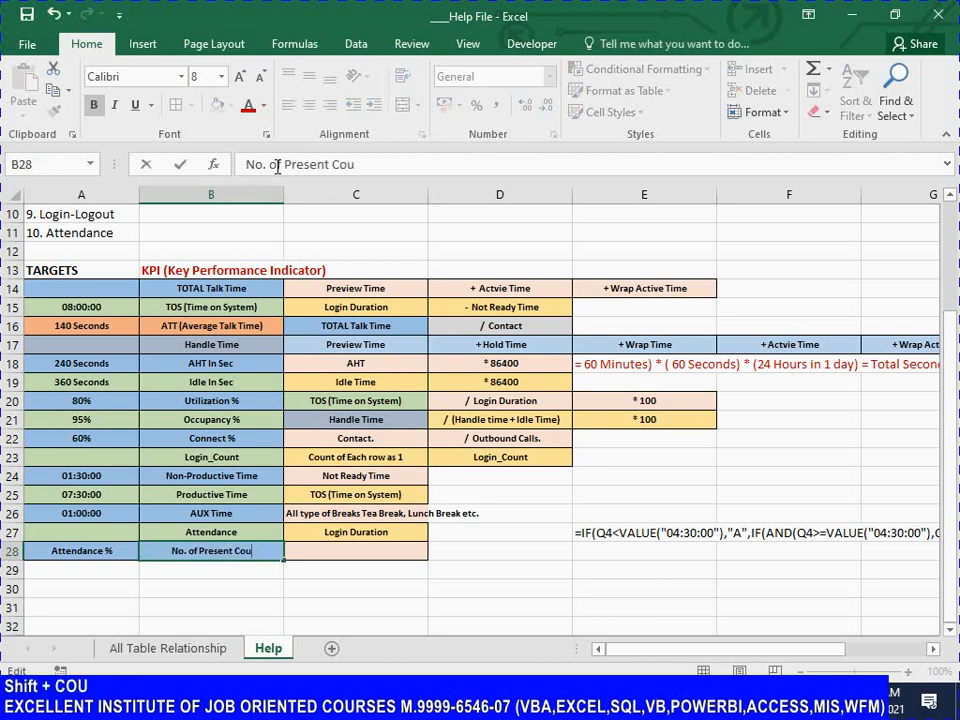
type("nt")
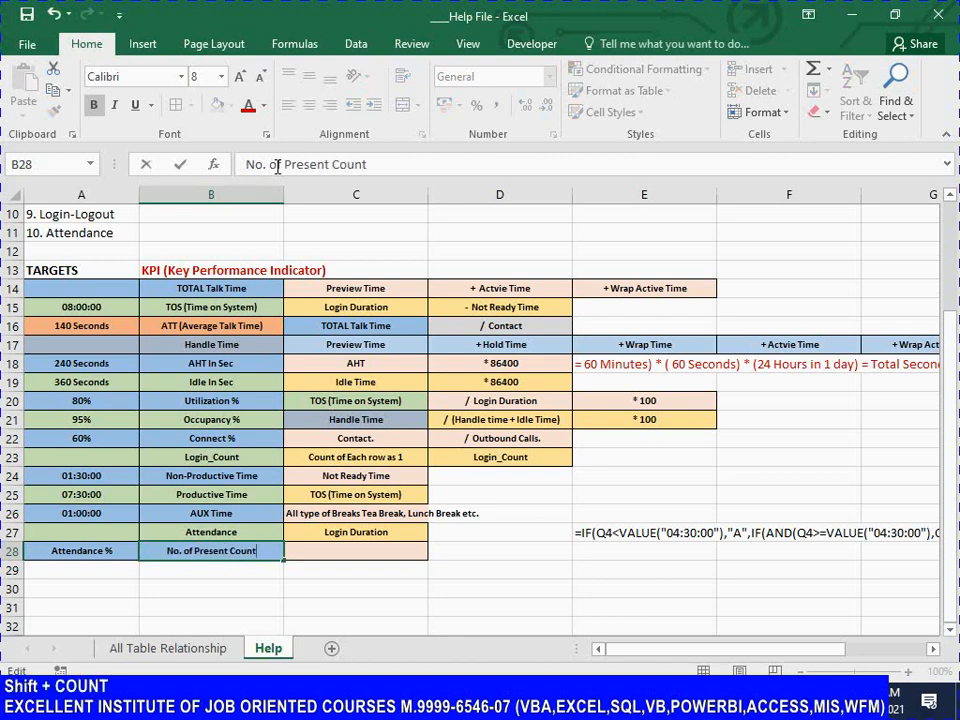
key("Tab")
Enter "Total Schedule Counts" in cell C28 and save the workbook
type("To")
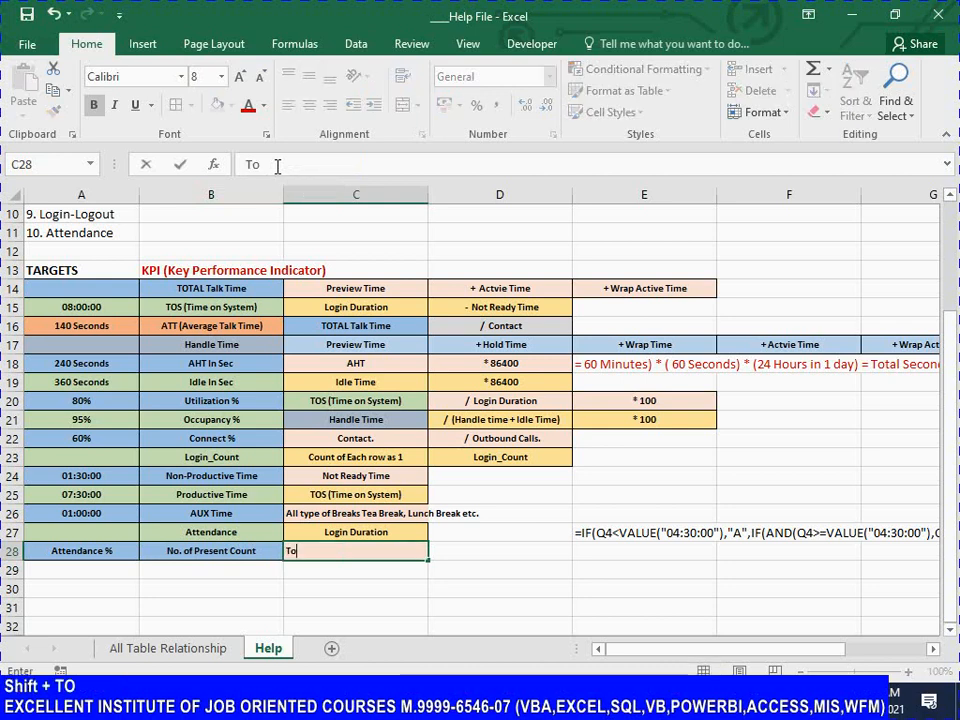
type("tal Se")
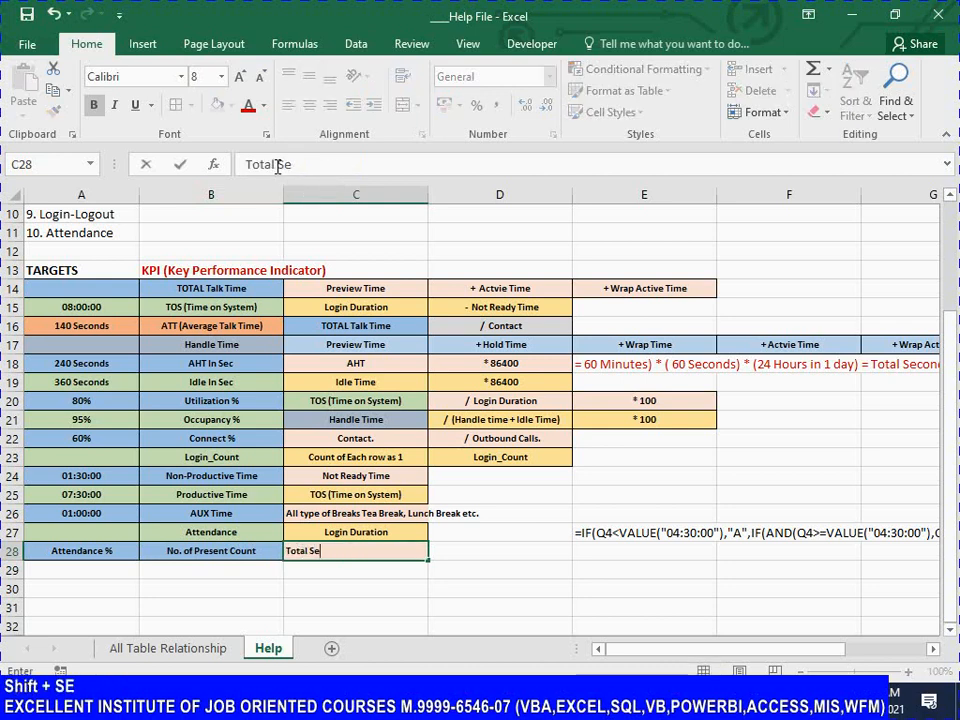
key("BackSpace")
type("chedule Counts")
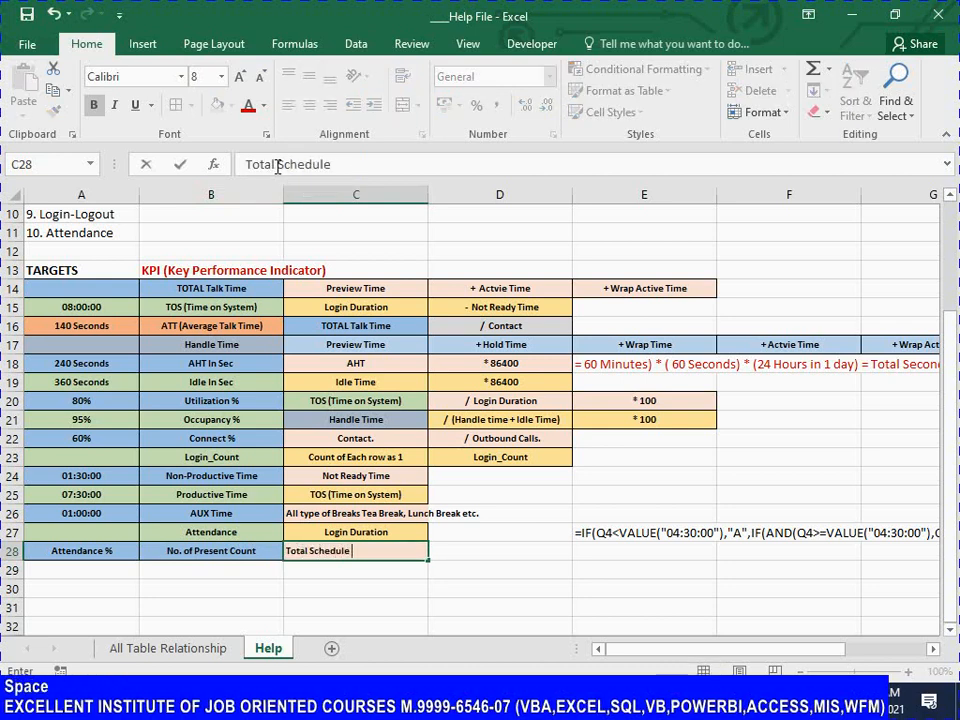
key("Return")
key("Up")
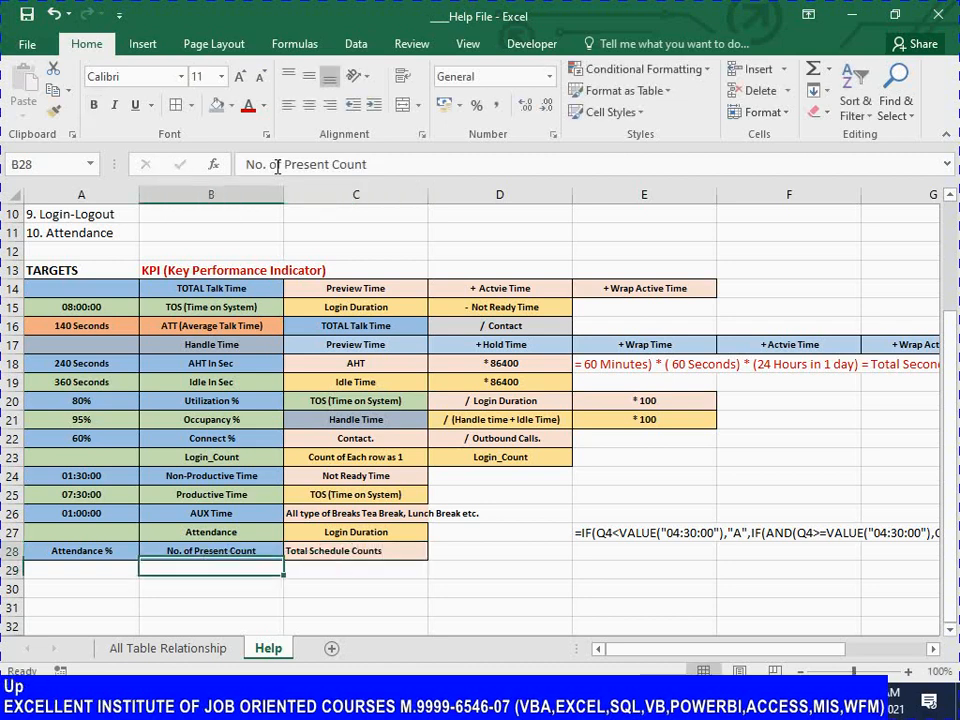
key("ctrl+Right")
key("ctrl+s")
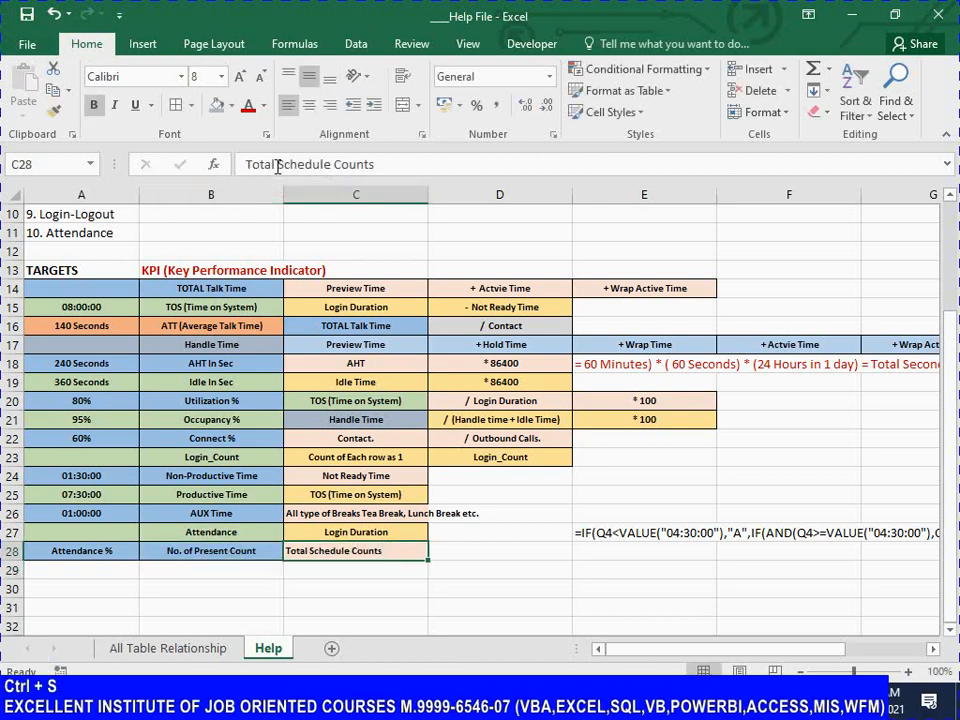
key("Left")
key("ctrl+Left")
key("ctrl+s")
key("Right")
key("Right")
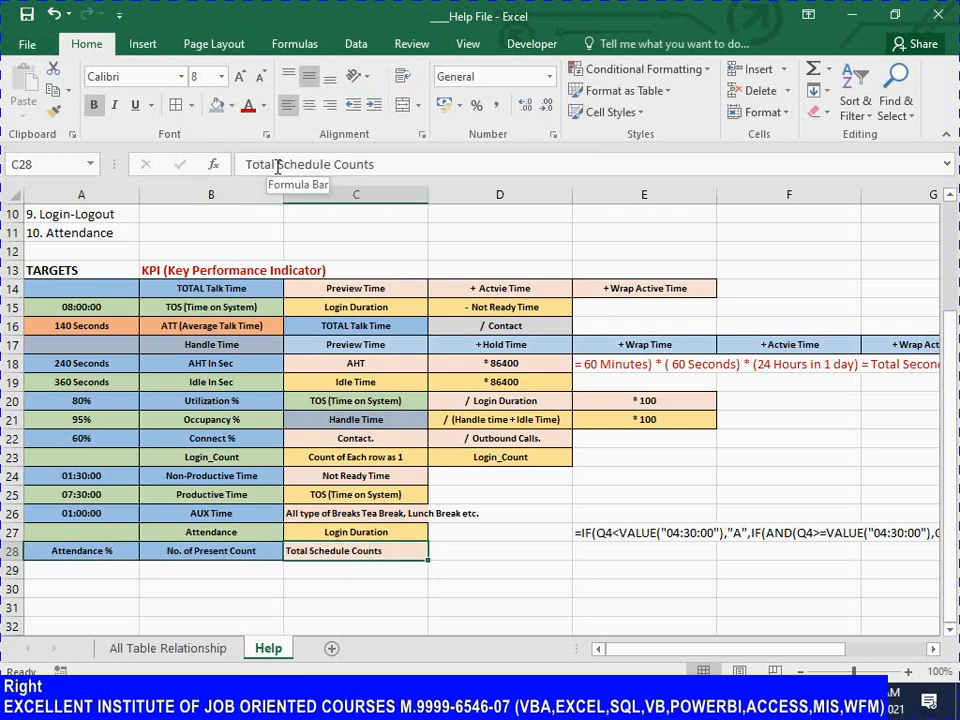
key("Left")
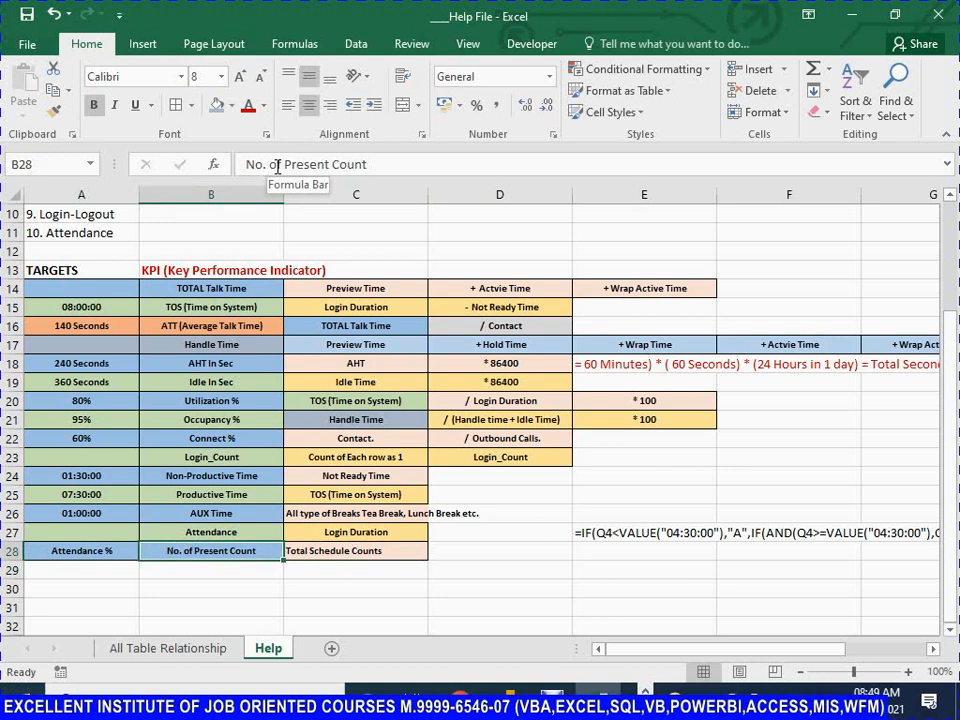
Calculate a sample attendance rate in cell C29 with =25/30 and format it as a percentage
key("Down")
key("Right")
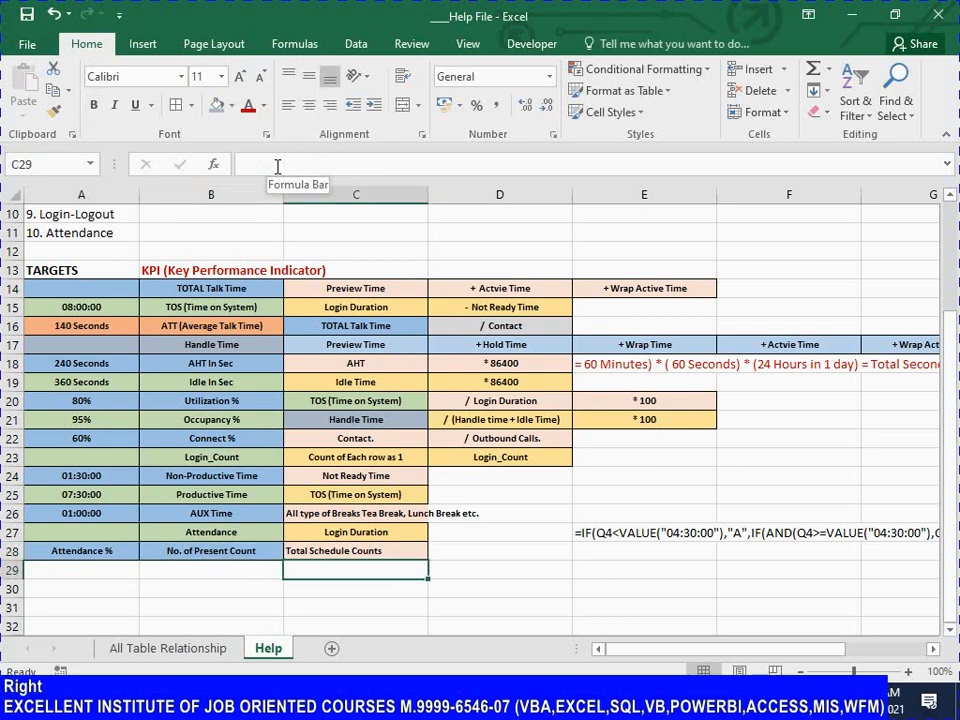
type("=30")
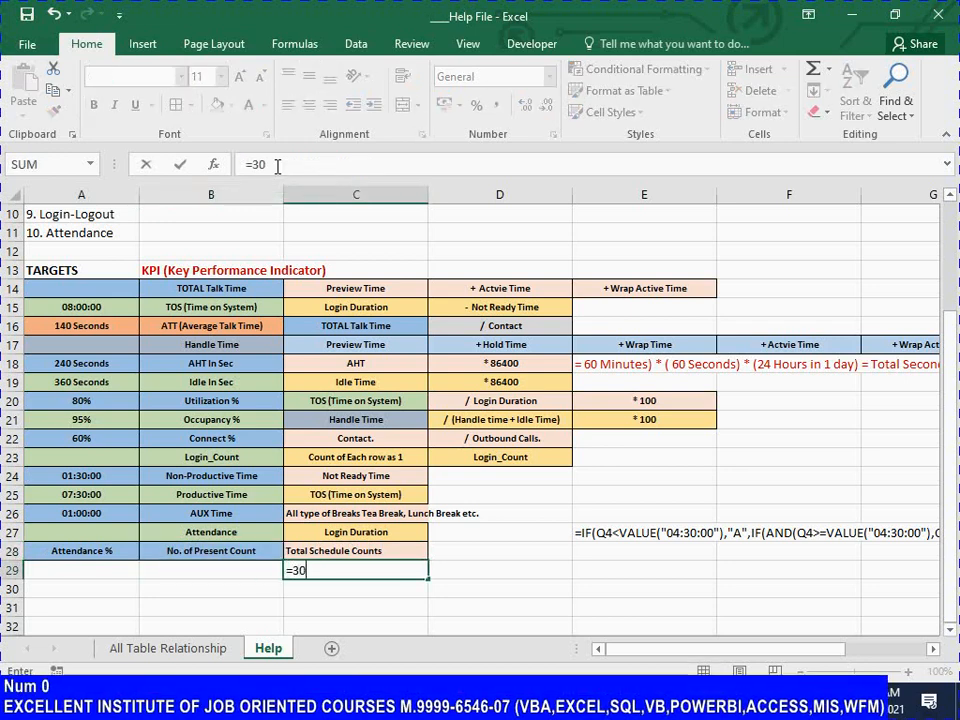
left_click(255, 164)
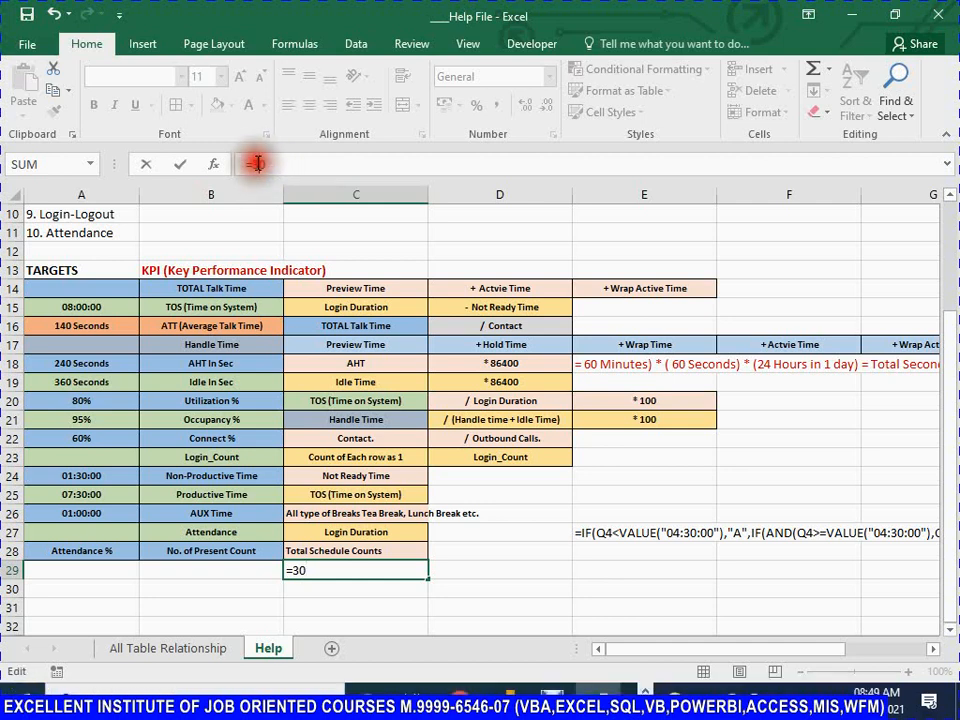
type("25")
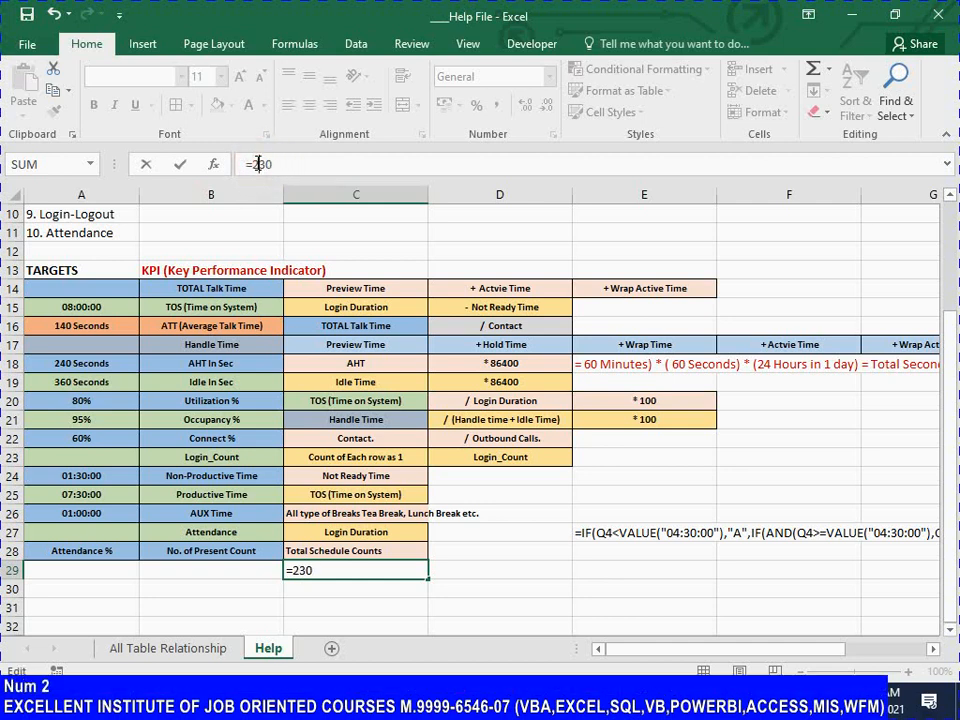
type("/")
key("Return")
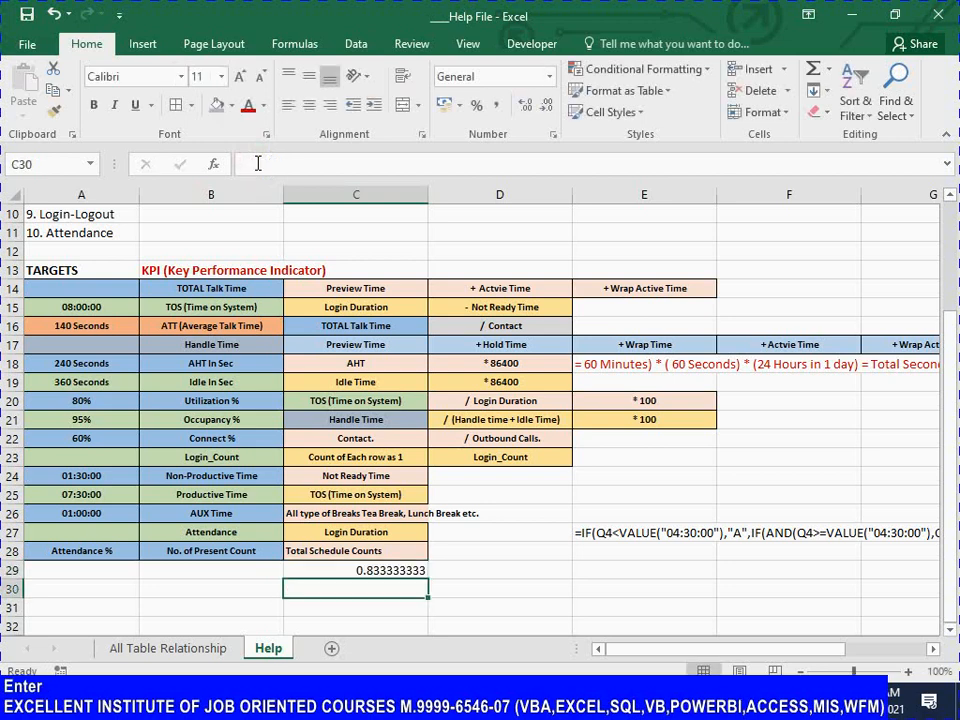
key("Up")
key("ctrl+shift+5")
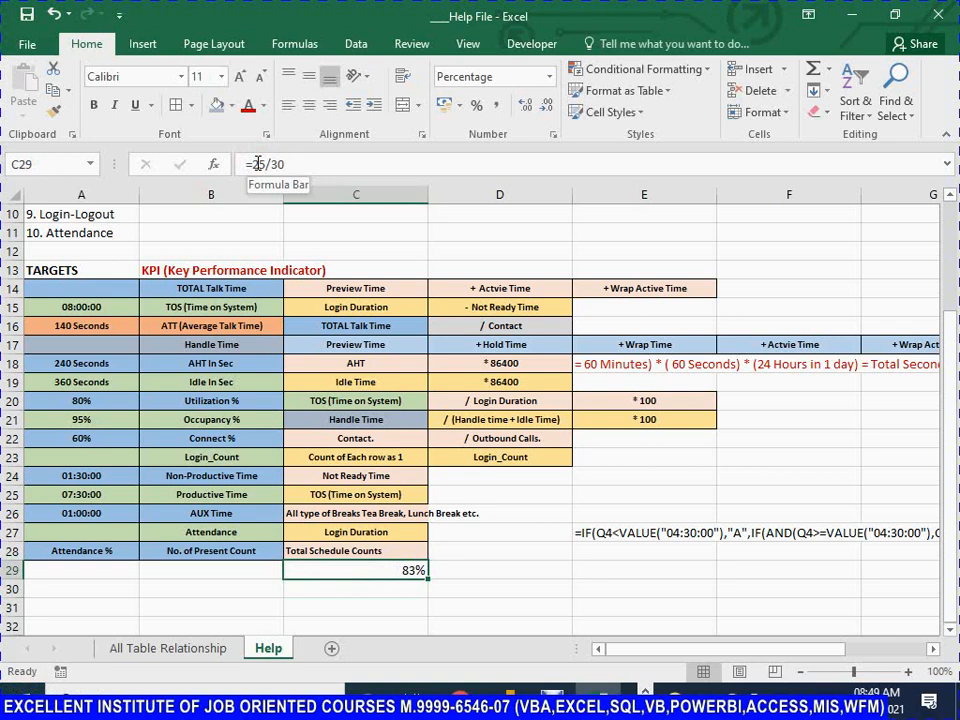
Delete the sample attendance calculation from cell C29
key("Up")
key("Down")
key("Delete")
key("Left")
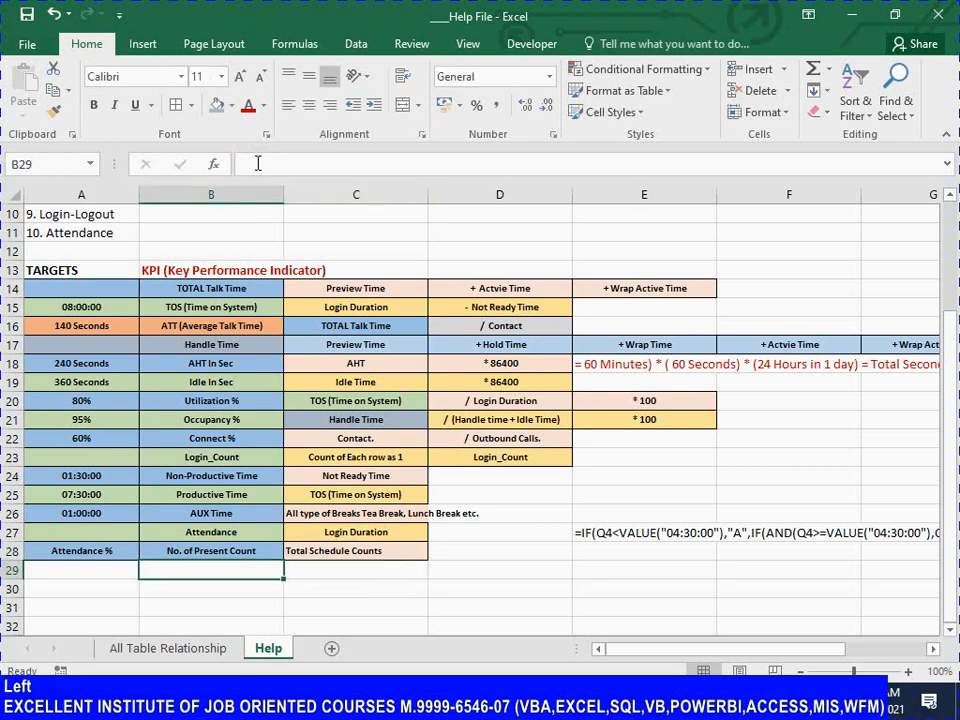
Copy the Attendance % row entries A28:C28 one column over into B28:D28
key("Up")
key("Left")
key("shift+Right")
key("shift+Right")
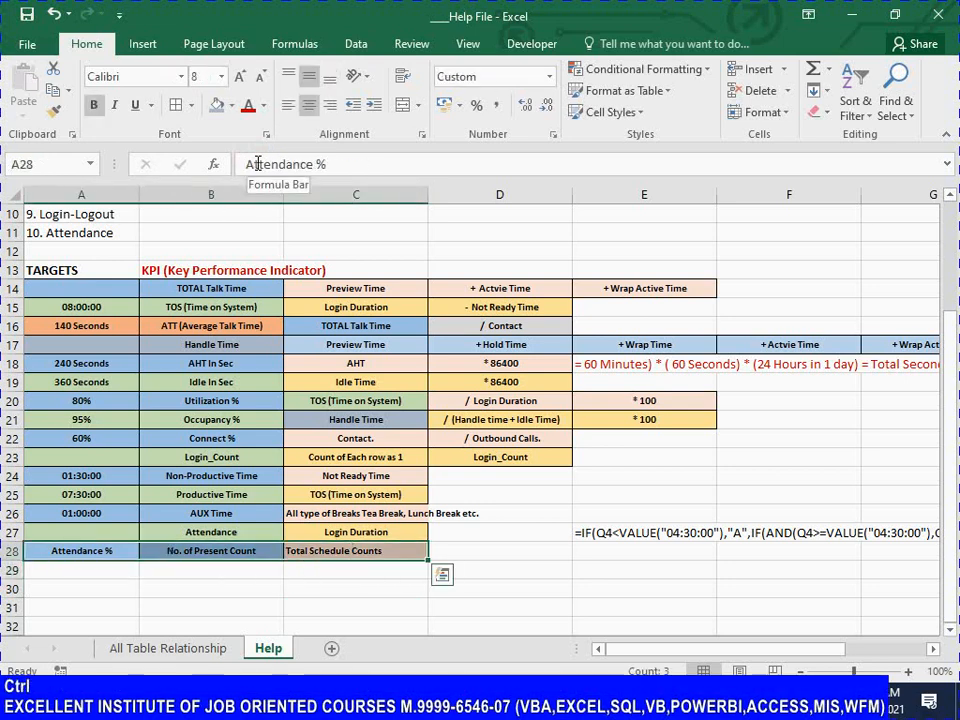
key("ctrl+c")
key("Right")
key("Return")
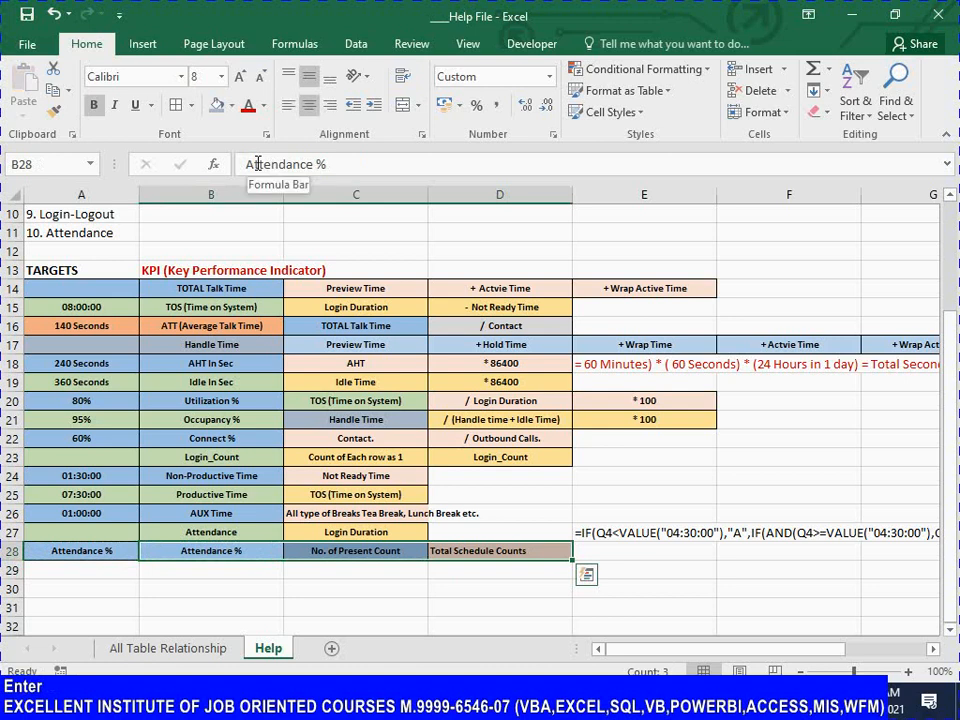
Set the Attendance % target in cell A28 to 90% and save the workbook
key("Left")
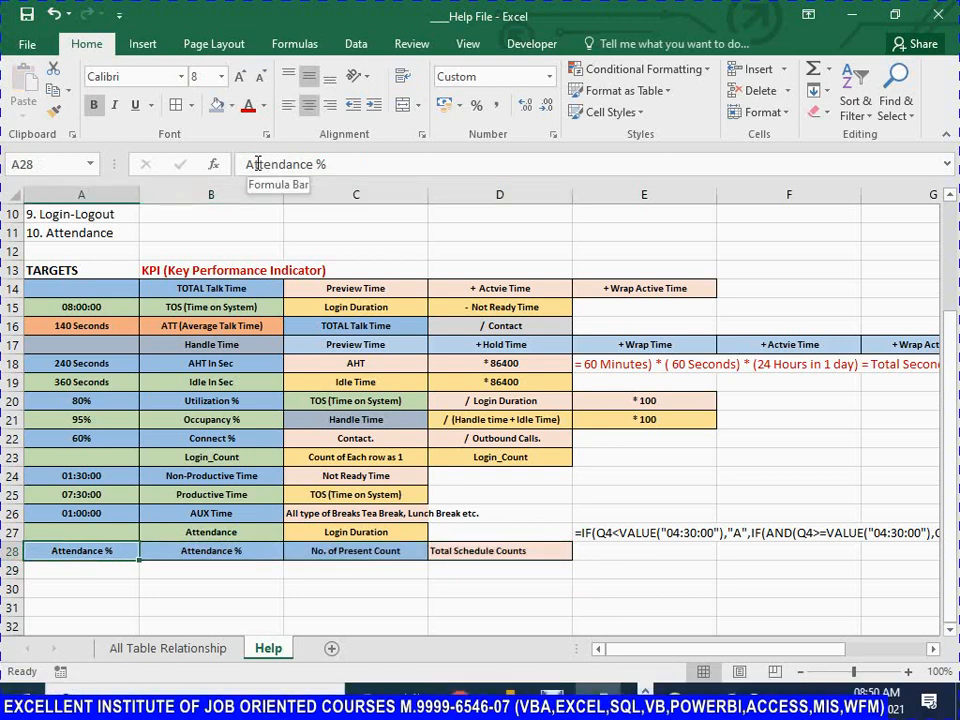
type("90")
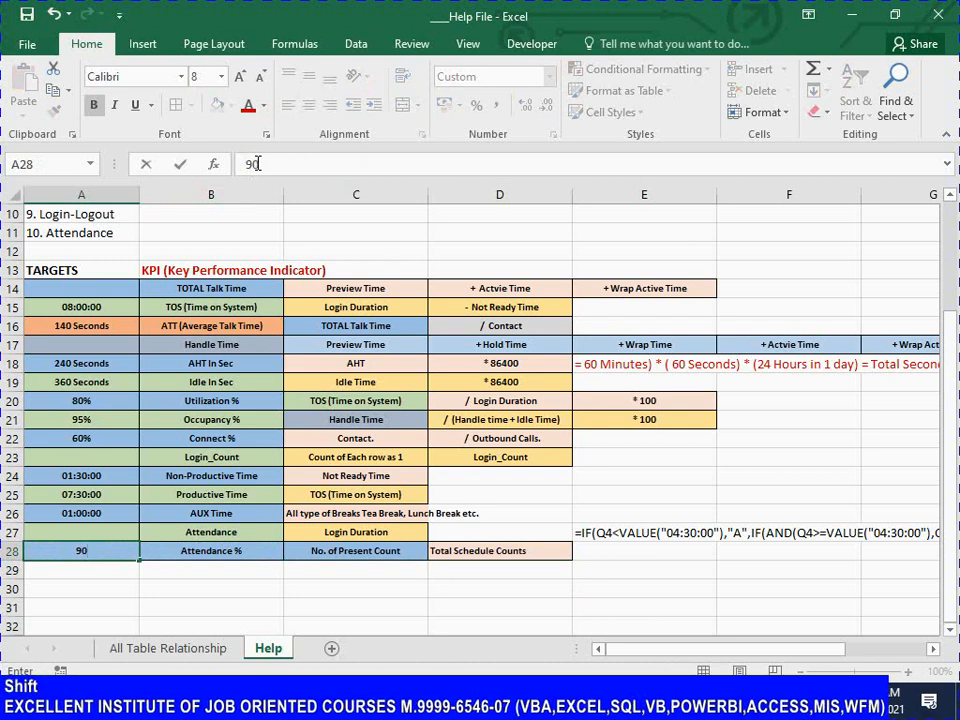
key("Return")
key("Up")
key("ctrl+s")
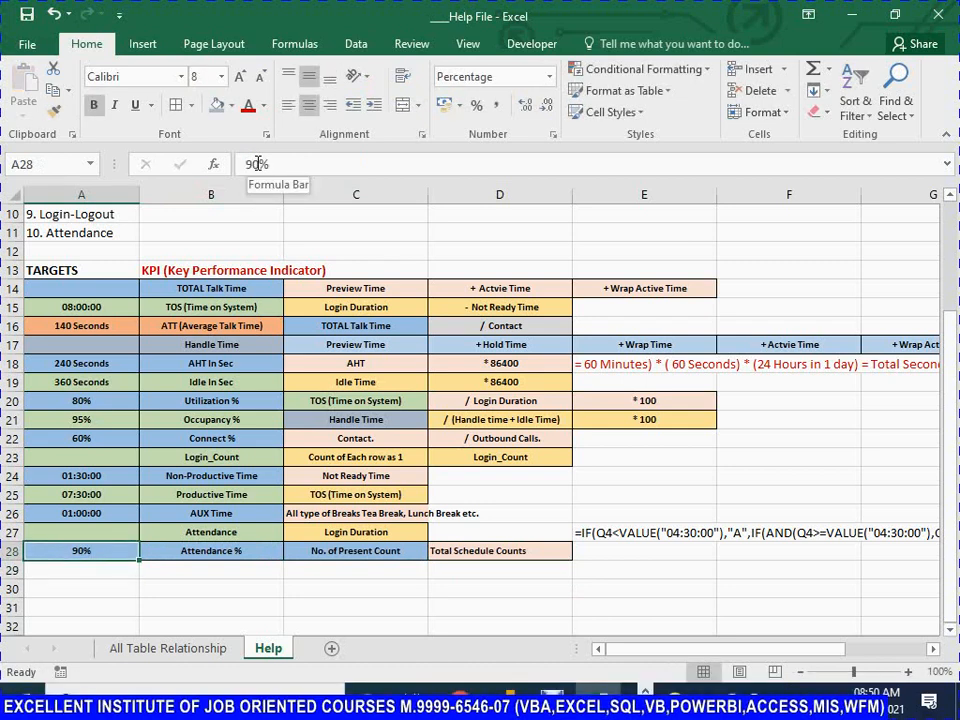
Save the workbook again and return to the TARGETS heading in cell A13
key("ctrl+Up")
key("ctrl+Up")
key("ctrl+Up")
key("ctrl+Up")
key("ctrl+s")
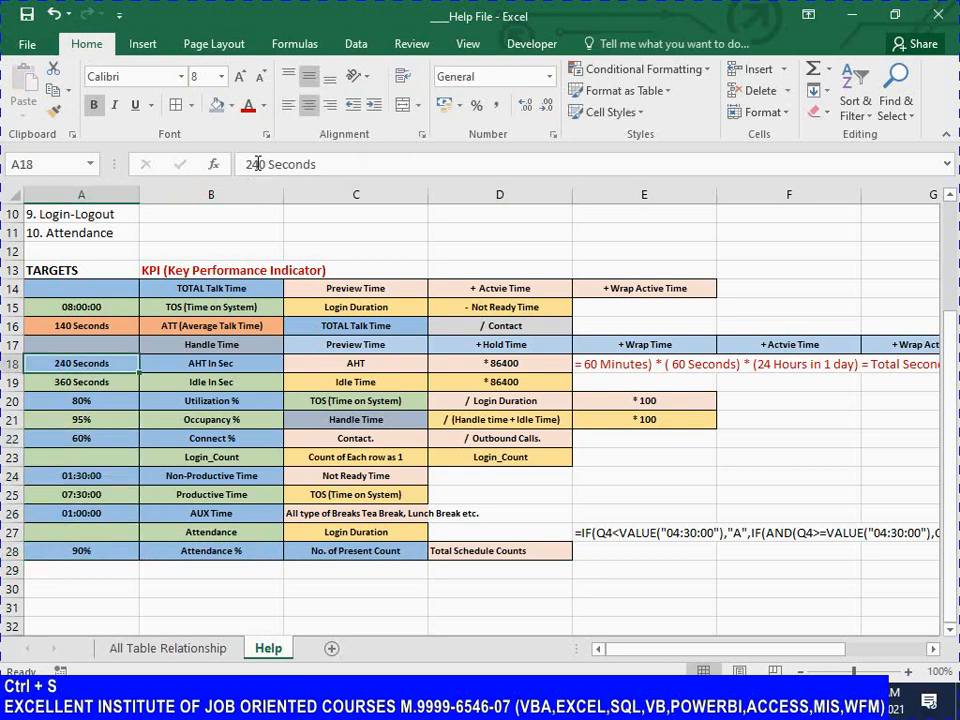
key("Up")
key("Up")
key("Up")
key("Up")
key("Up")
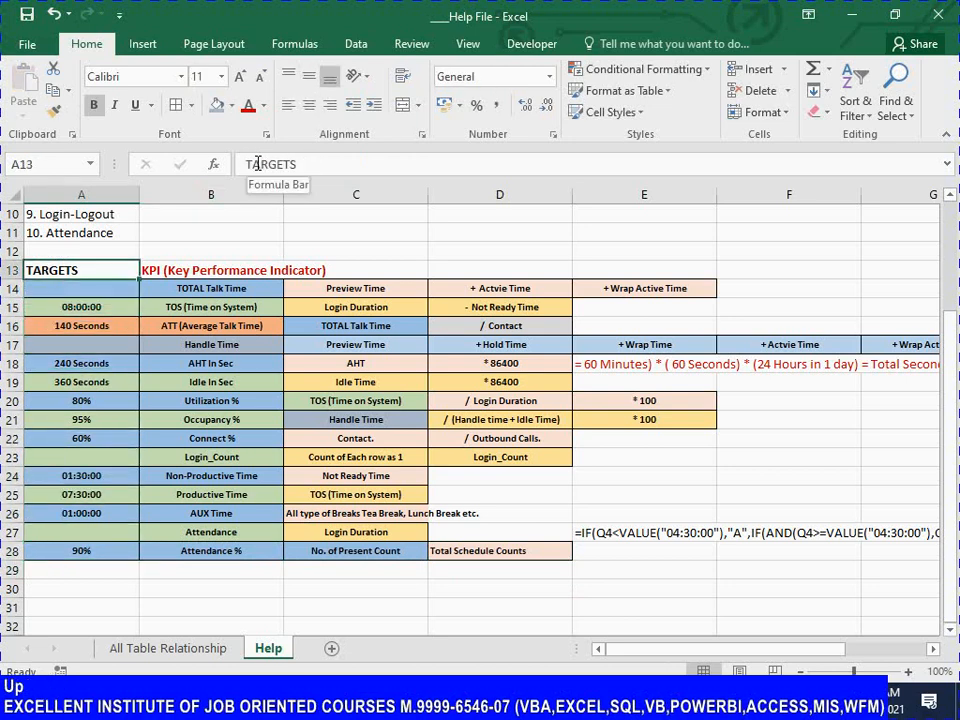
Save the workbook with the TARGETS heading in cell A13 selected
key("Right")
key("Right")
key("ctrl+Left")
key("ctrl+Left")
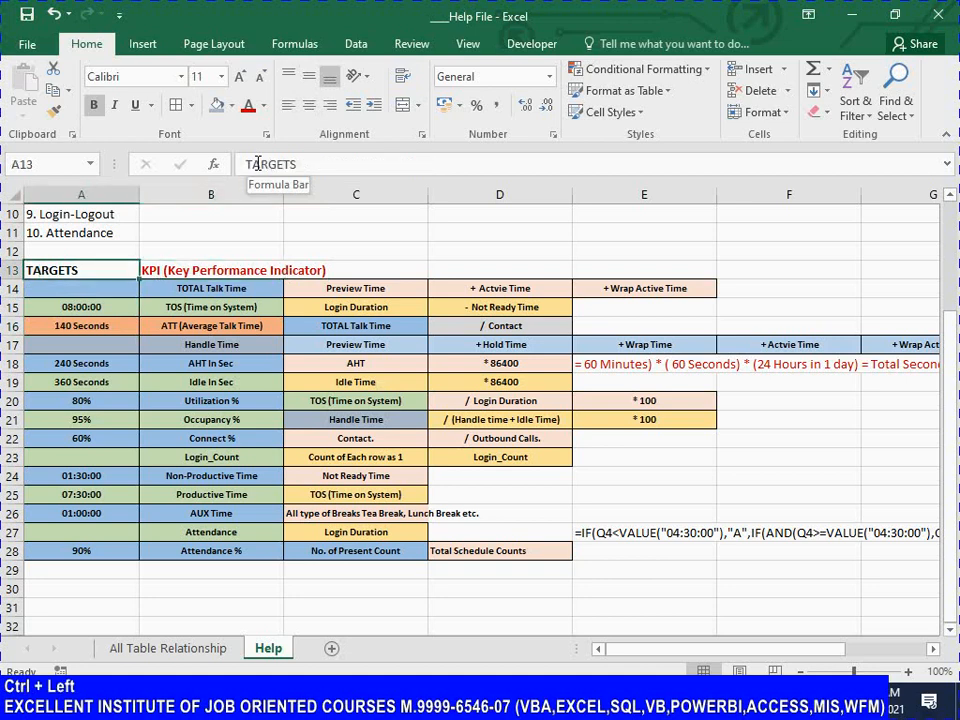
key("ctrl+s")
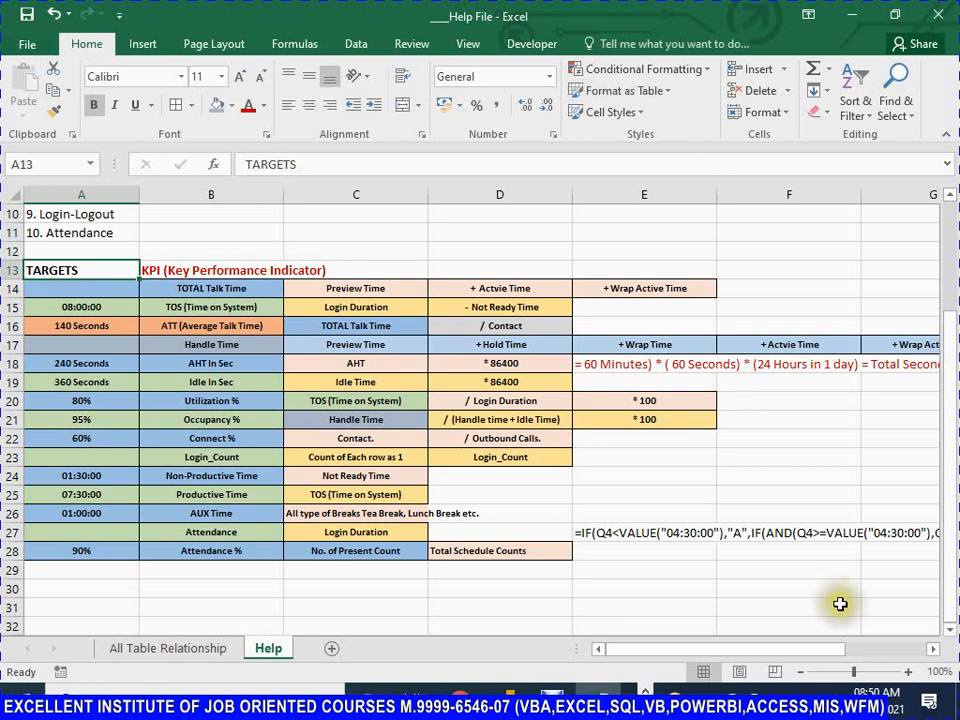
Look over the dashboard's table relationships in Power BI Desktop, then select TOTAL Talk Time in the Excel Help sheet and save the workbook
left_click(508, 693)
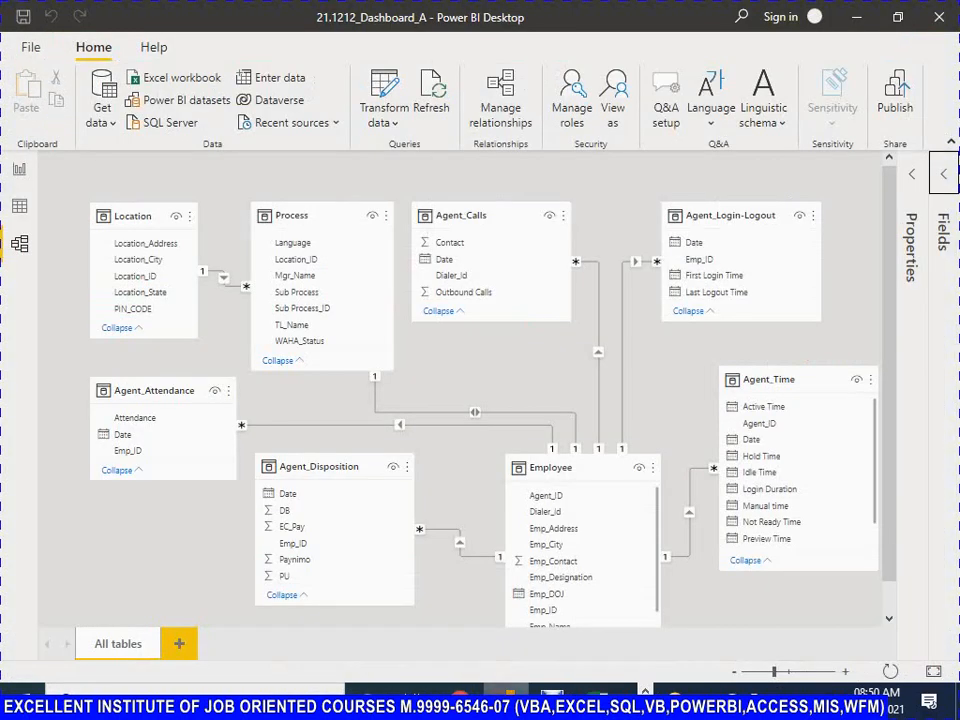
key("alt")
key("alt+Tab")
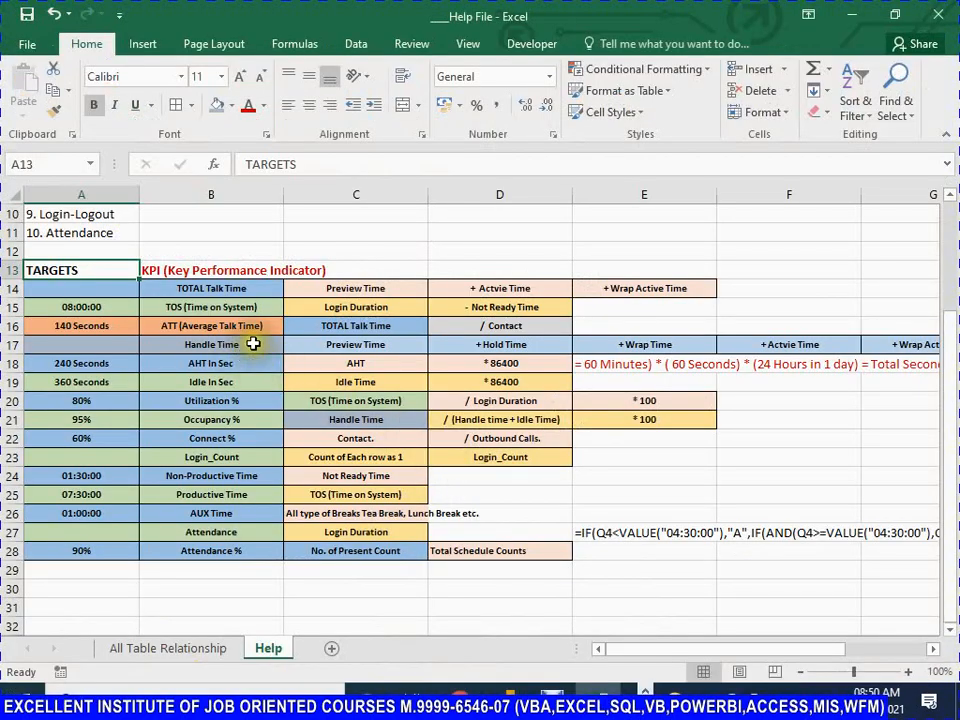
left_click(211, 294)
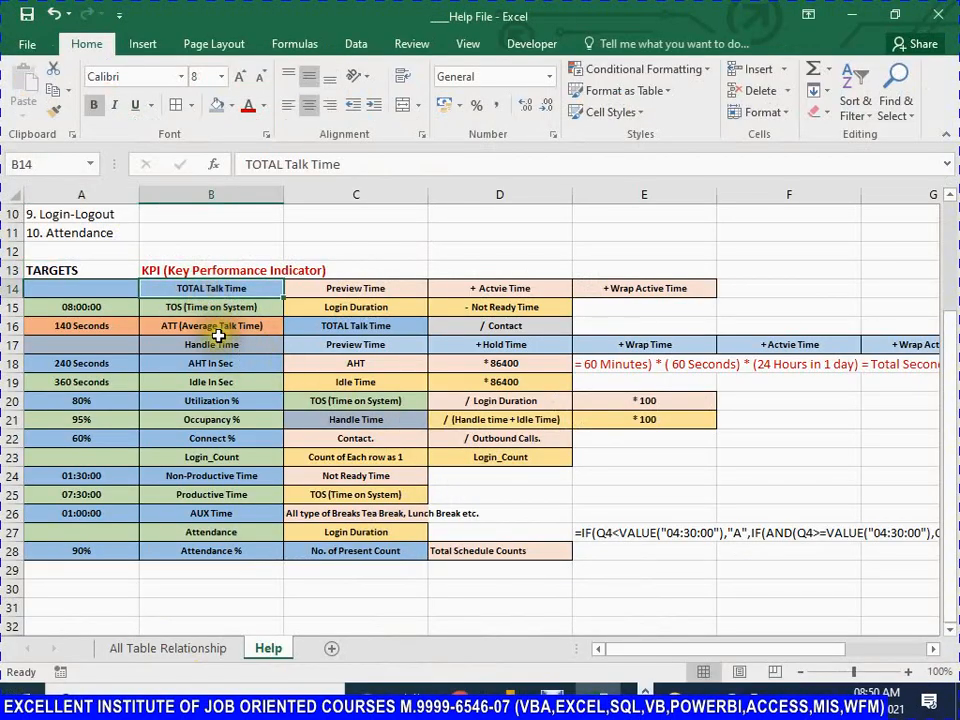
key("ctrl")
key("ctrl+s")
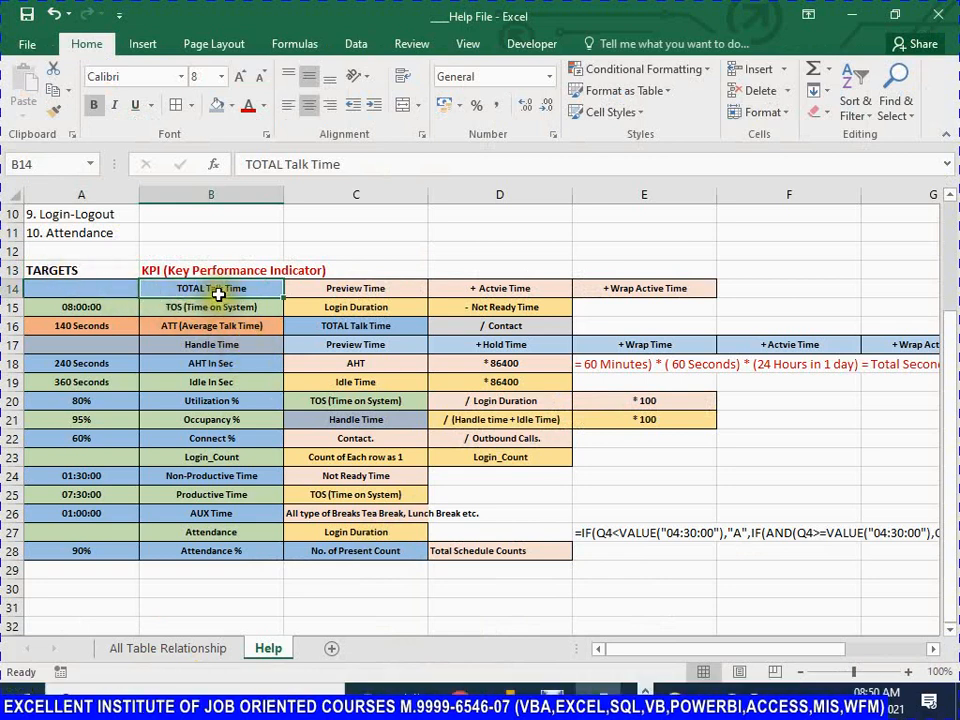
Switch to Power BI Desktop and review the Agent_Time table's time columns in the data view
key("alt+Tab")
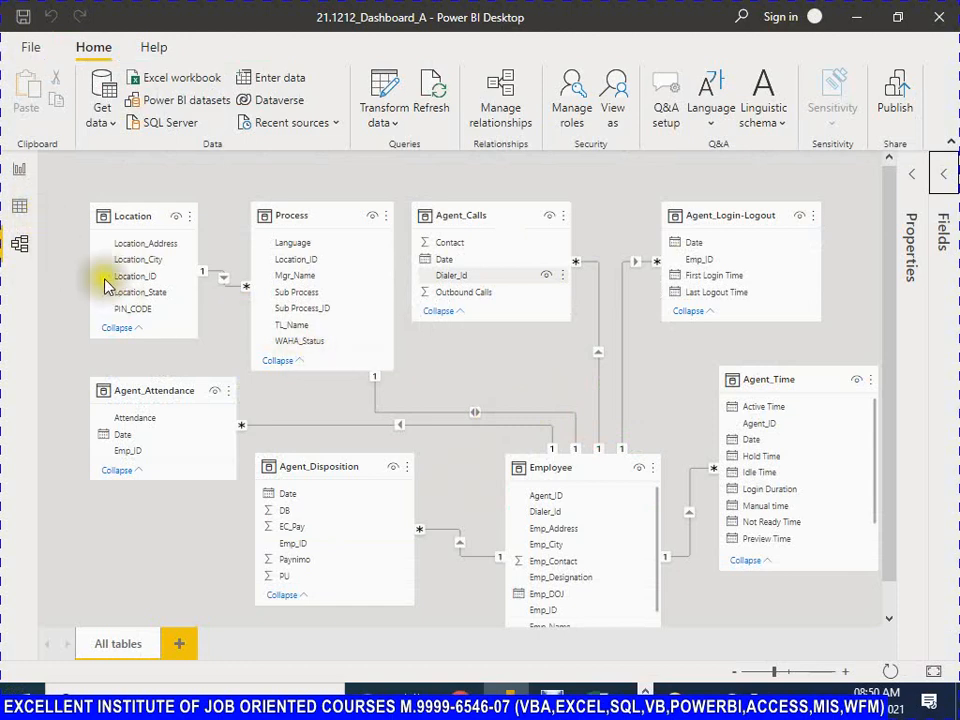
left_click(33, 208)
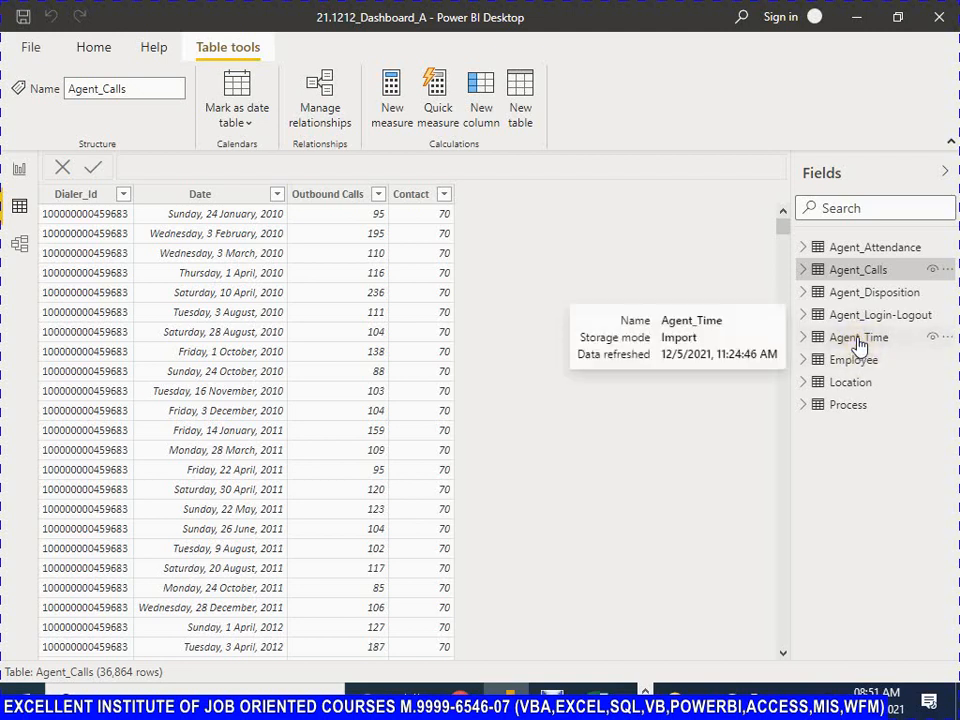
left_click(858, 340)
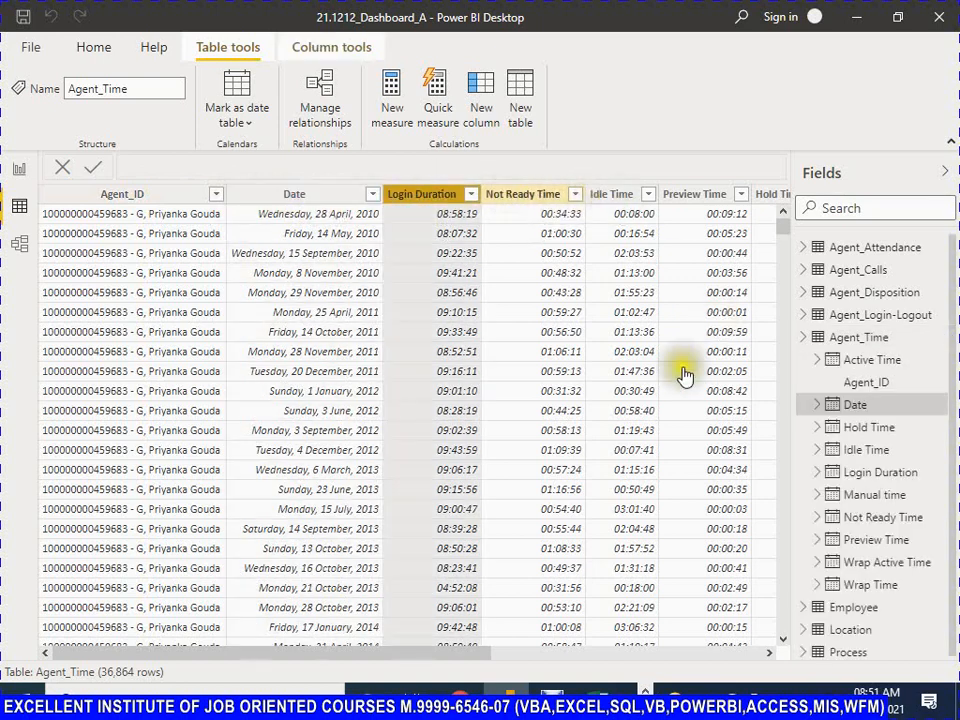
left_click_drag(450, 658, 688, 660)
left_click_drag(715, 655, 737, 655)
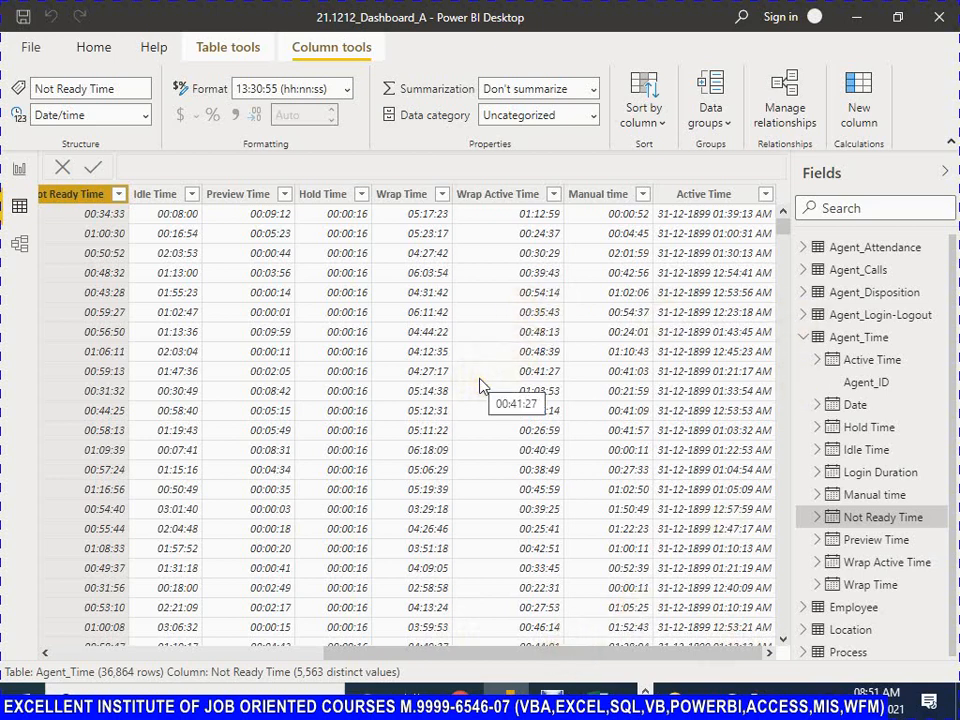
Format the Active Time column of the Agent_Time table as 13:30:55 (hh:nn:ss)
left_click(693, 196)
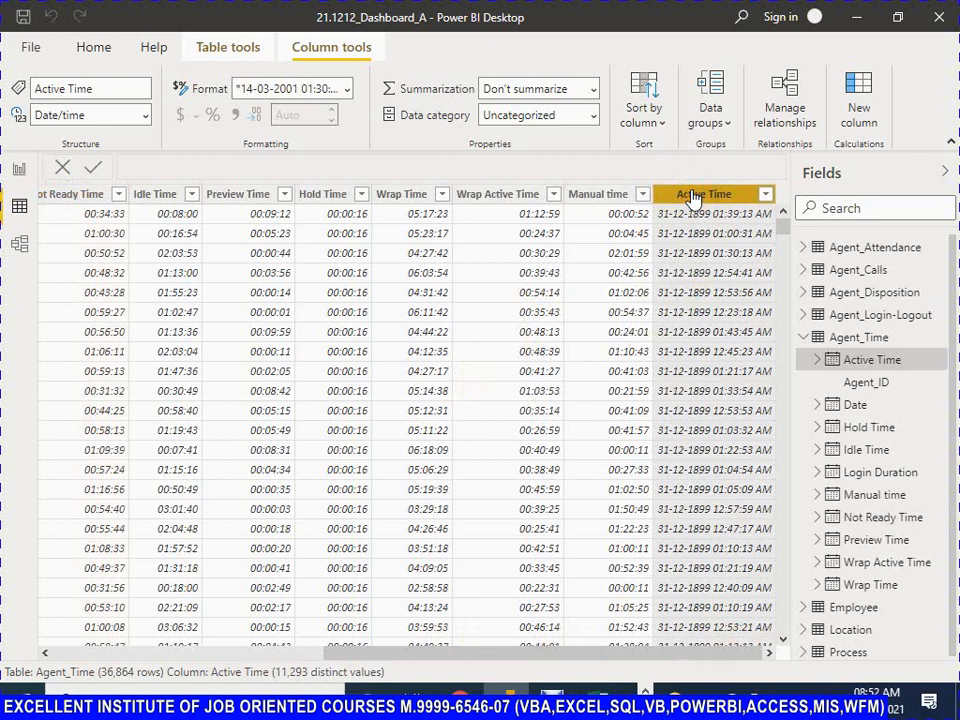
left_click(345, 90)
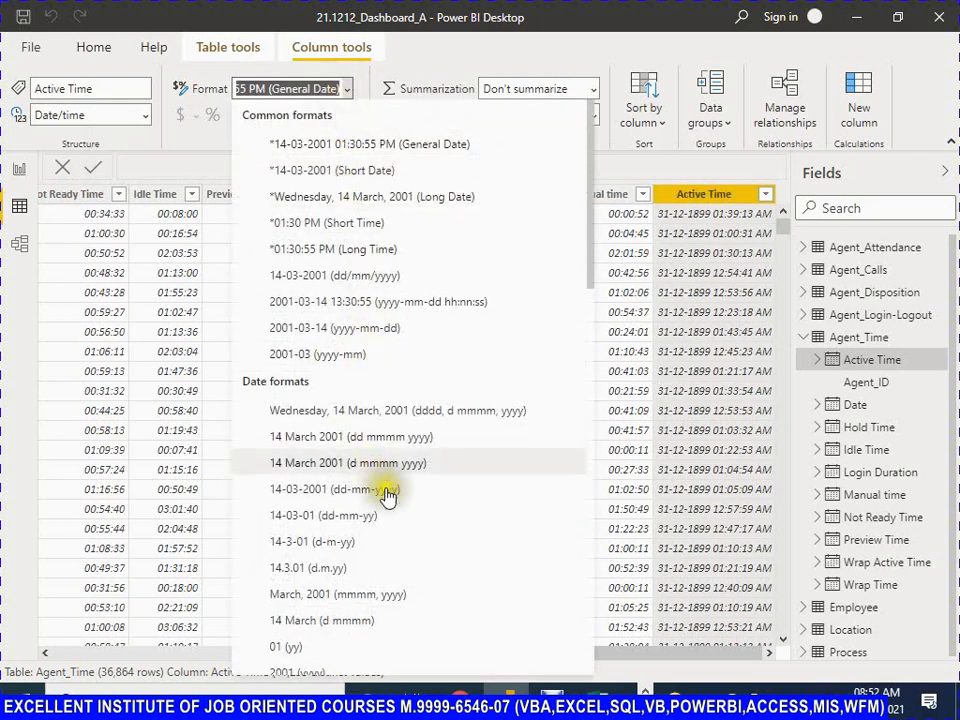
left_click_drag(589, 170, 594, 553)
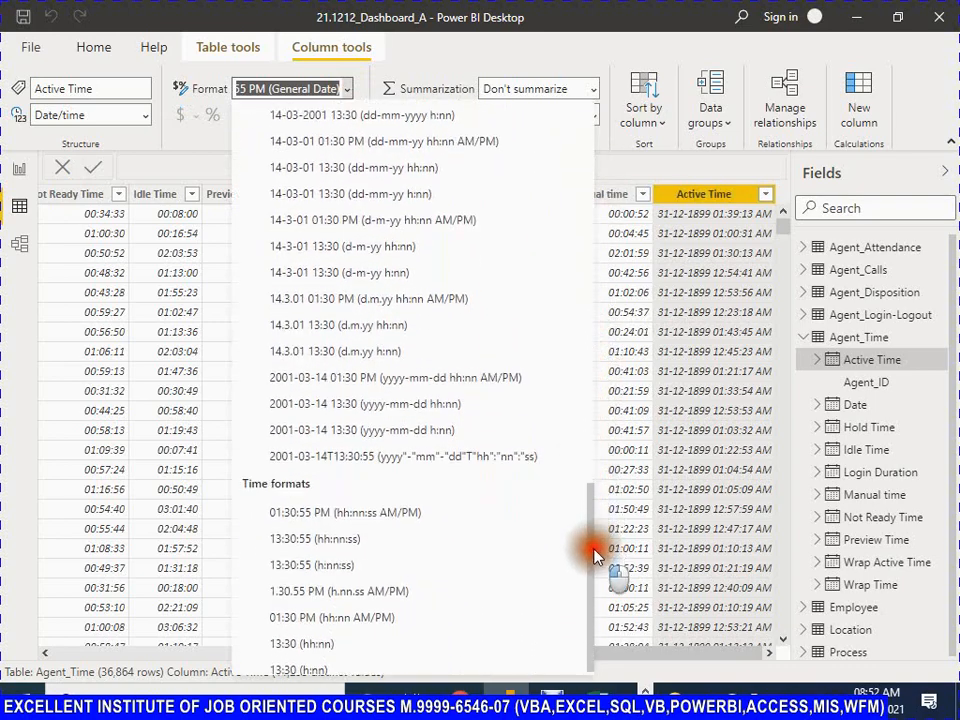
left_click(327, 540)
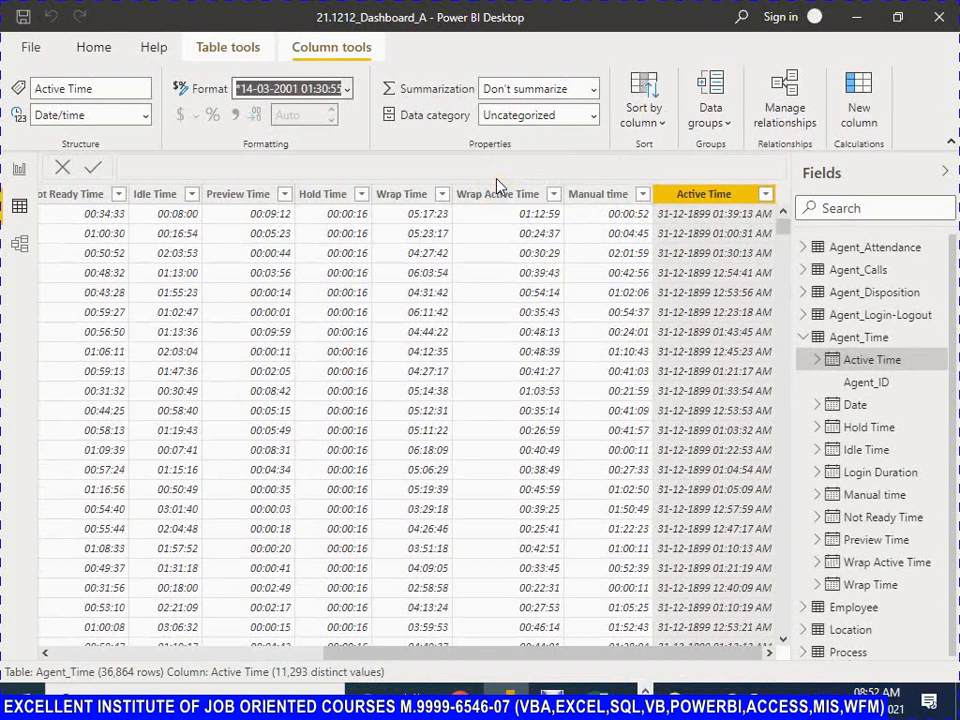
left_click(553, 298)
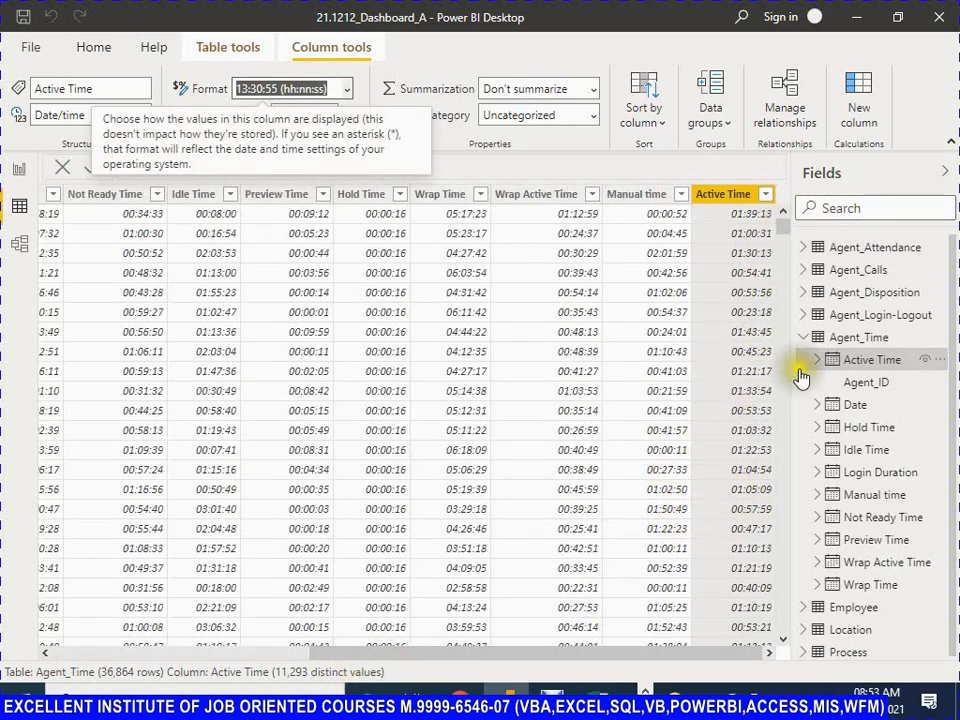
Switch back to the Help sheet in Excel, select the ATT target in cell A16 and save the workbook
key("alt")
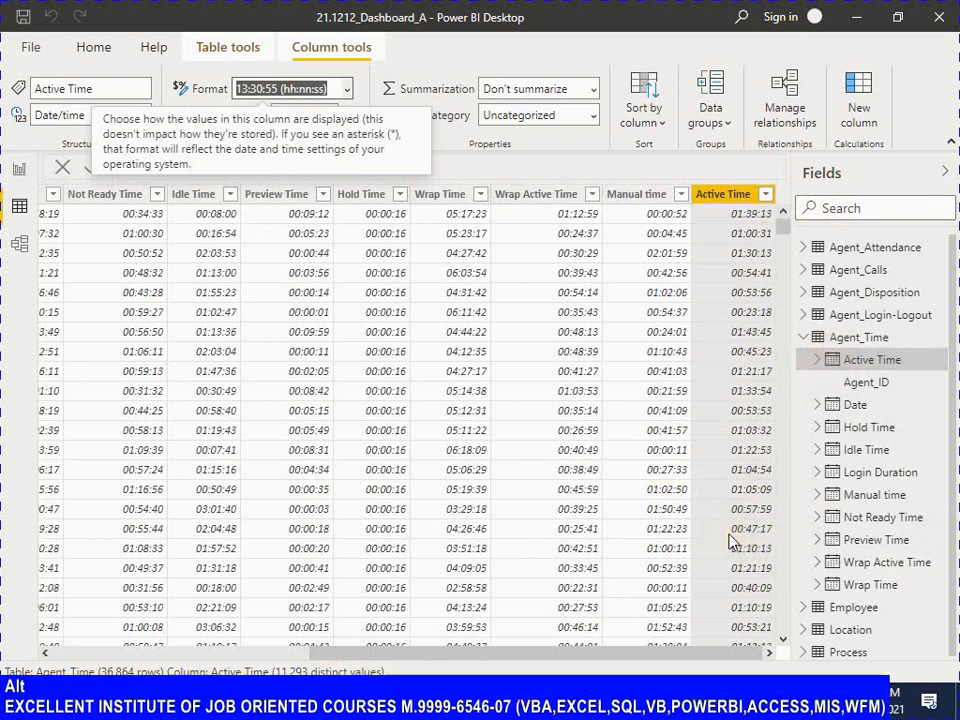
key("alt+Tab")
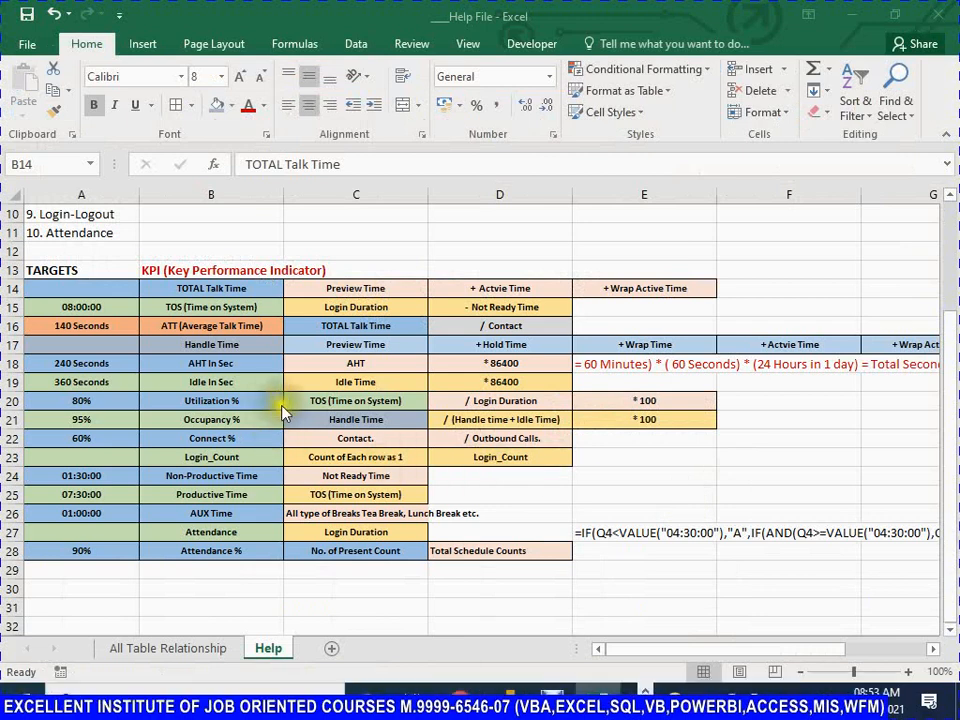
left_click(95, 326)
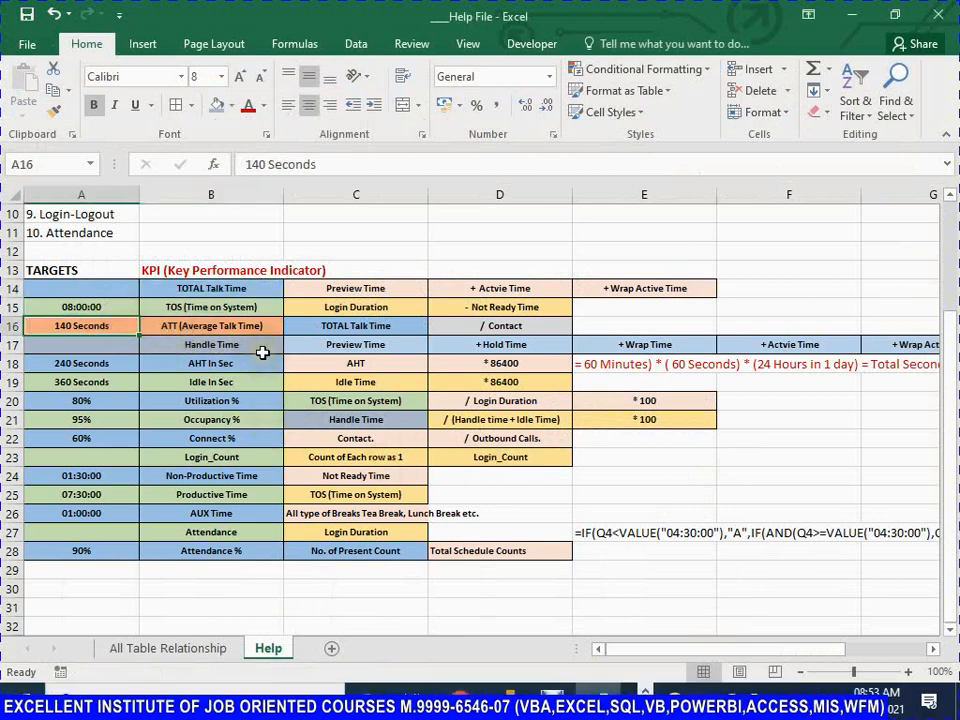
key("ctrl")
key("ctrl+s")
Insert blank cells at A13:A29, shifting the KPI table one column to the right
key("Up")
key("Up")
key("Up")
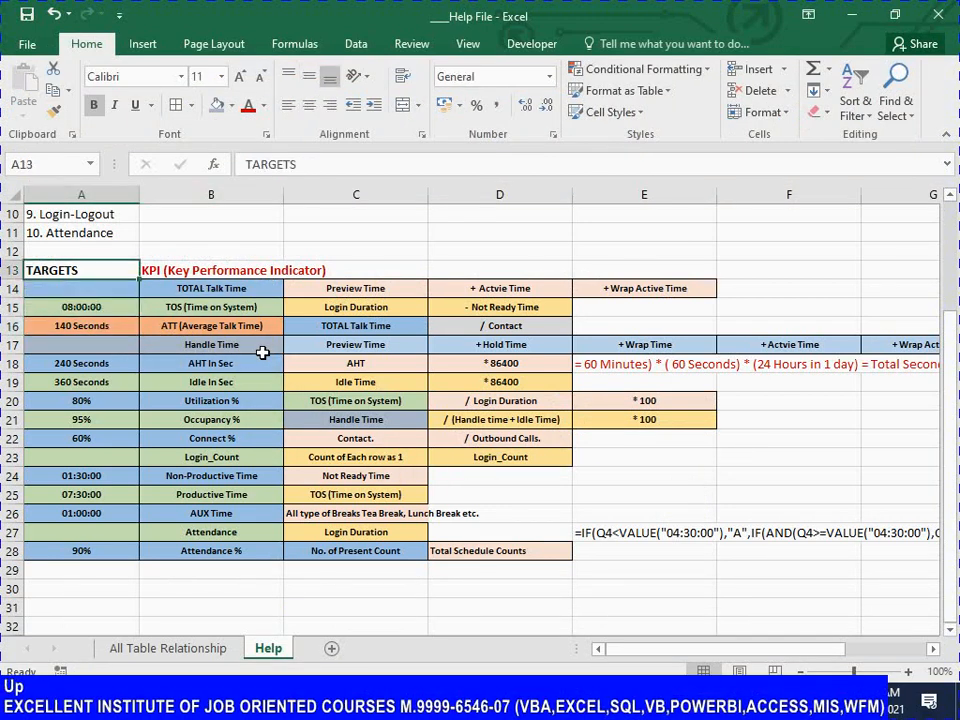
key("Left")
key("shift+Down")
key("shift+Down")
key("shift+Down")
key("shift+Down")
key("shift+Down")
key("shift+Down")
key("shift+Down")
key("shift+Down")
key("shift+Down")
key("shift+Down")
key("shift+Down")
key("shift+Down")
key("shift+Down")
key("shift+Down")
key("shift+Down")
key("shift+Down")
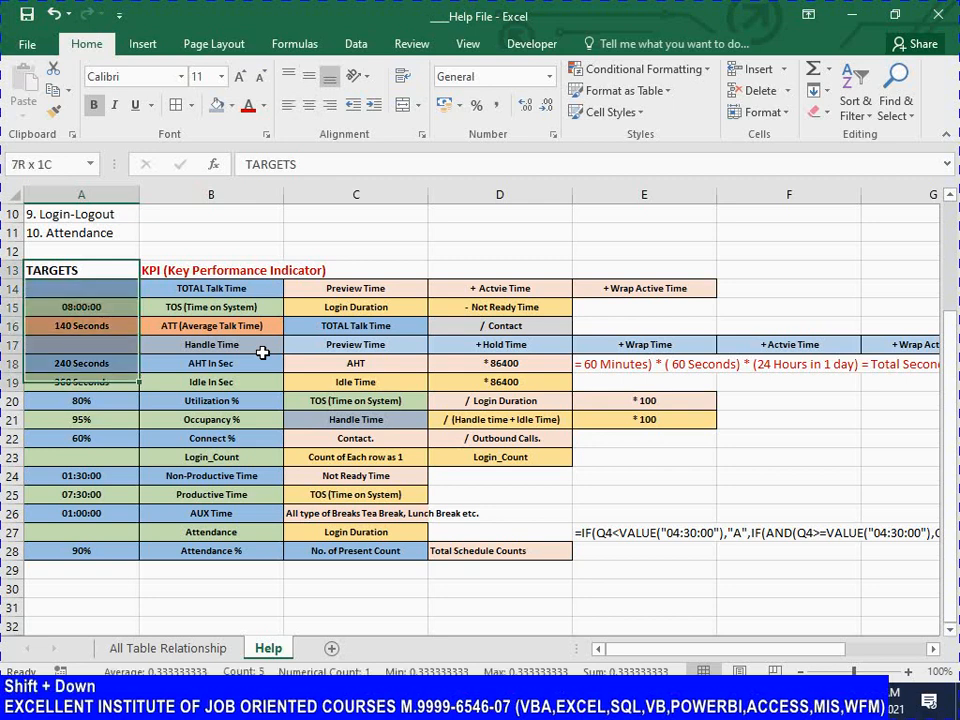
key("ctrl")
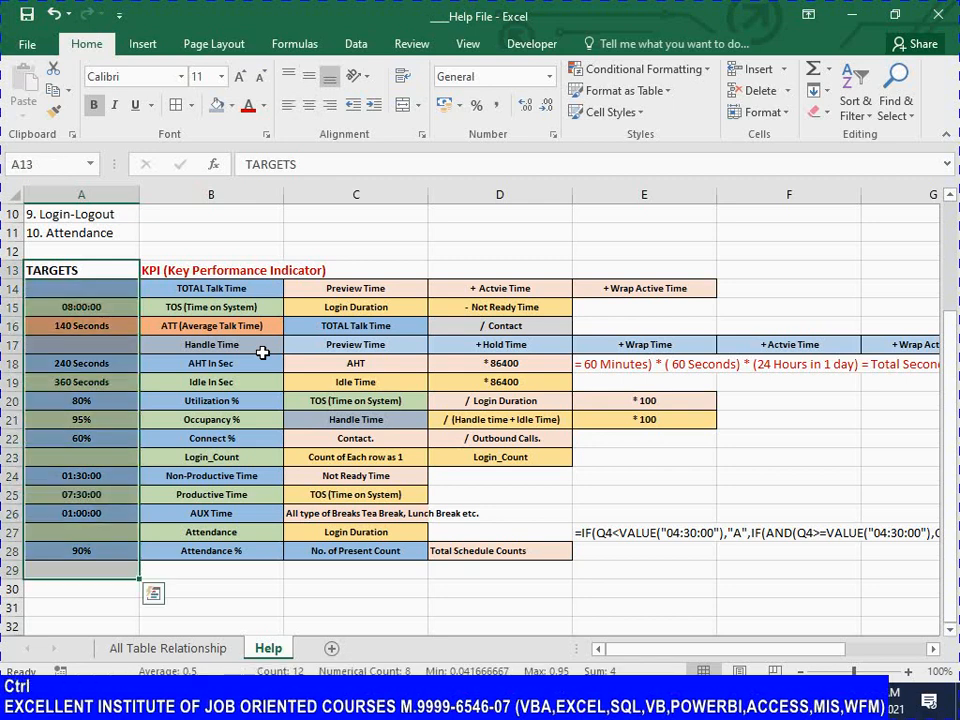
key("ctrl+KP_Add")
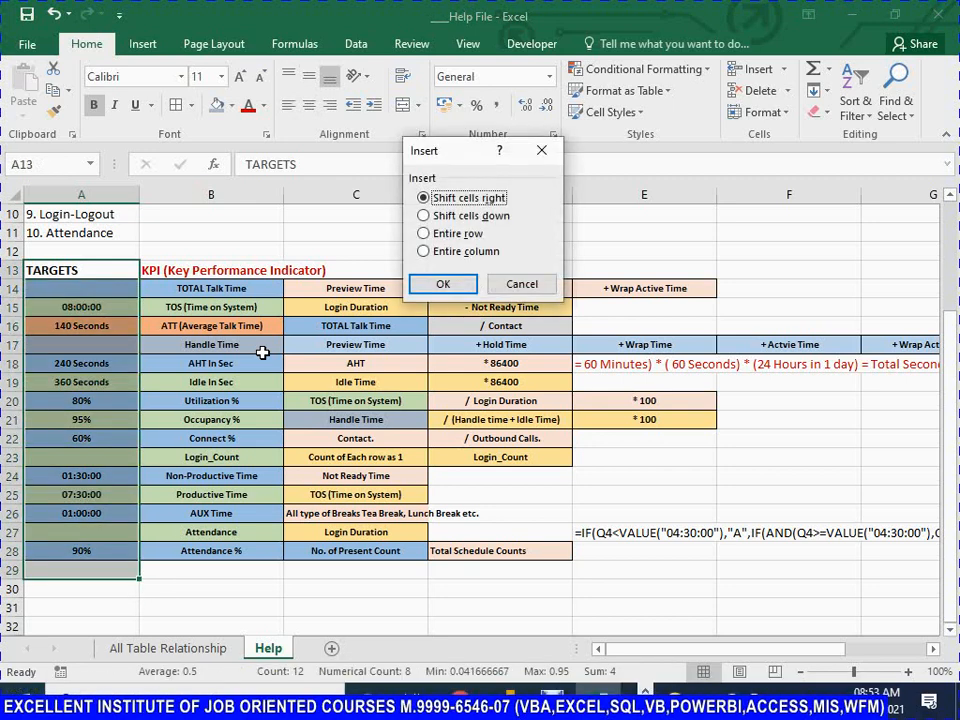
left_click(441, 285)
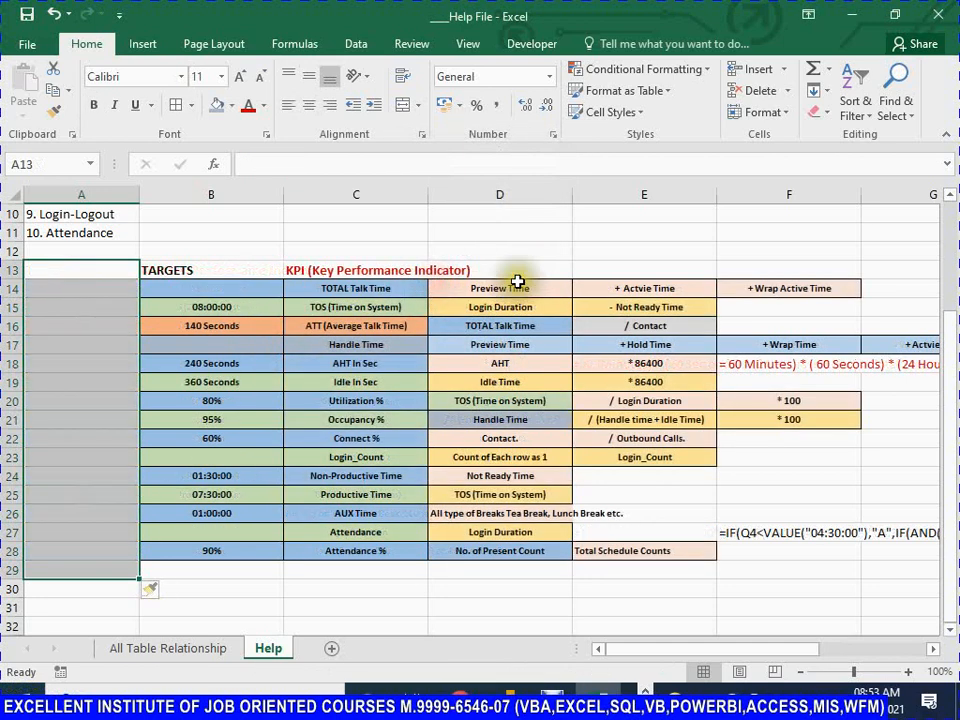
Enter the heading STATUS in cell A13, beside the TARGETS heading
left_click(100, 275)
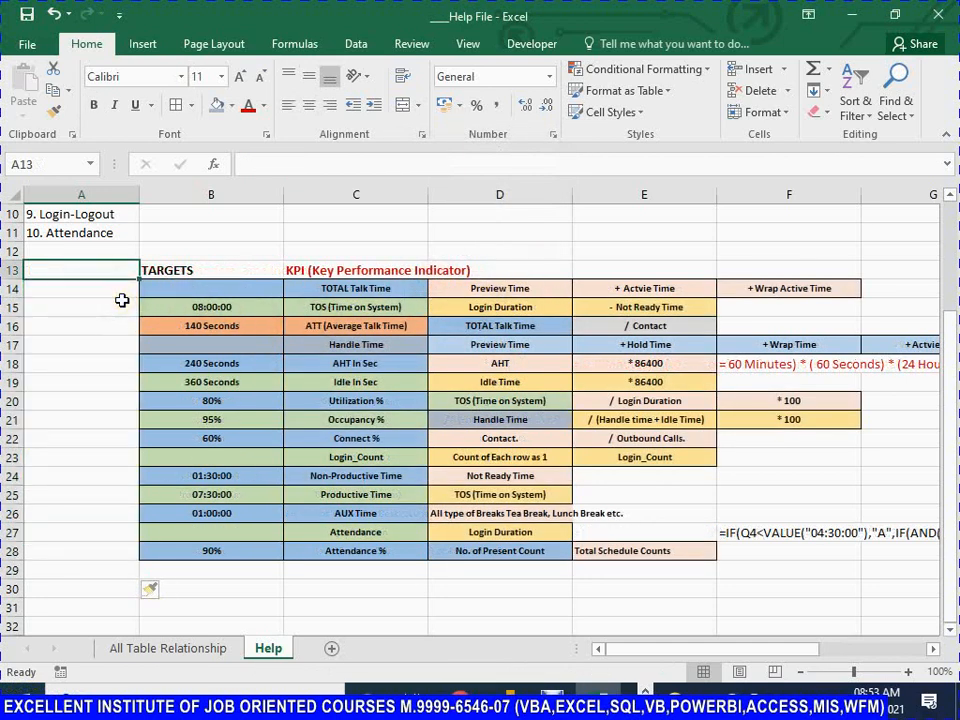
type("STT")
key("BackSpace")
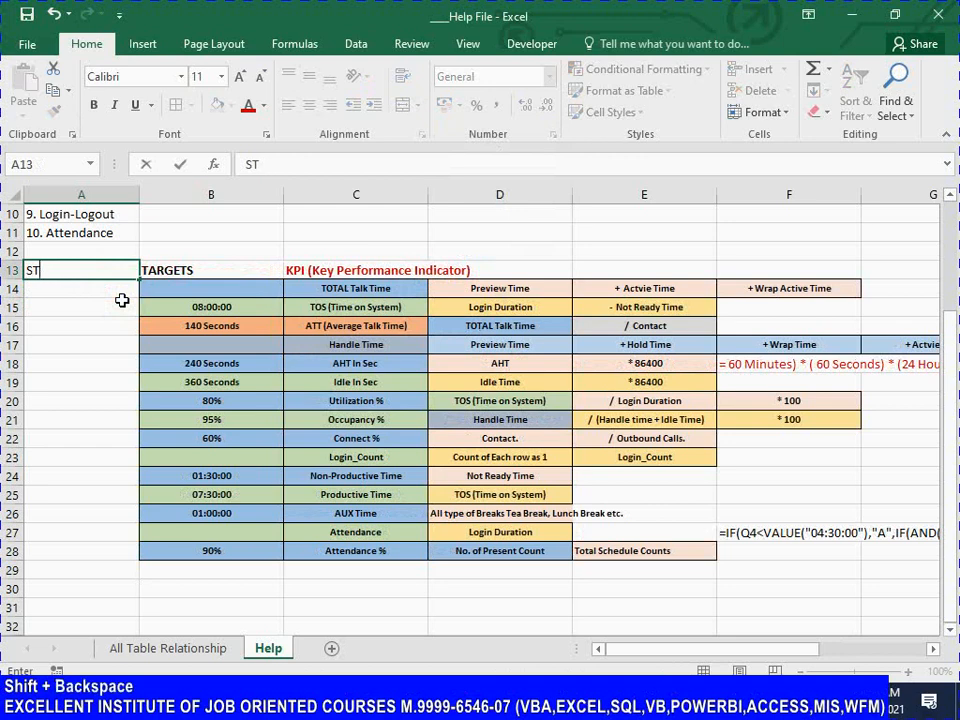
type("ATS")
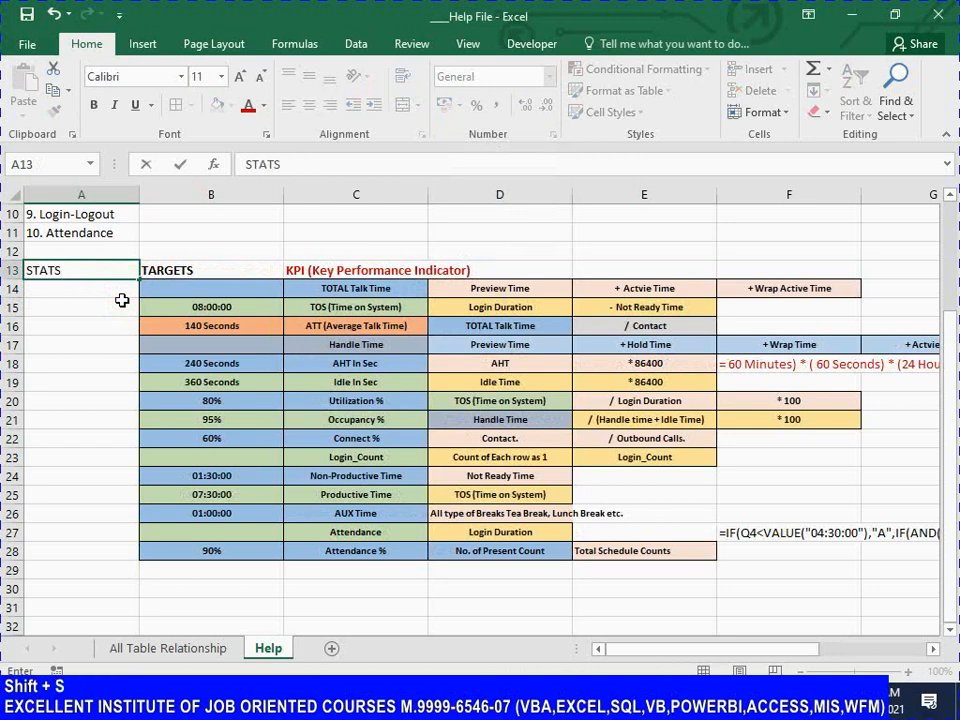
key("BackSpace")
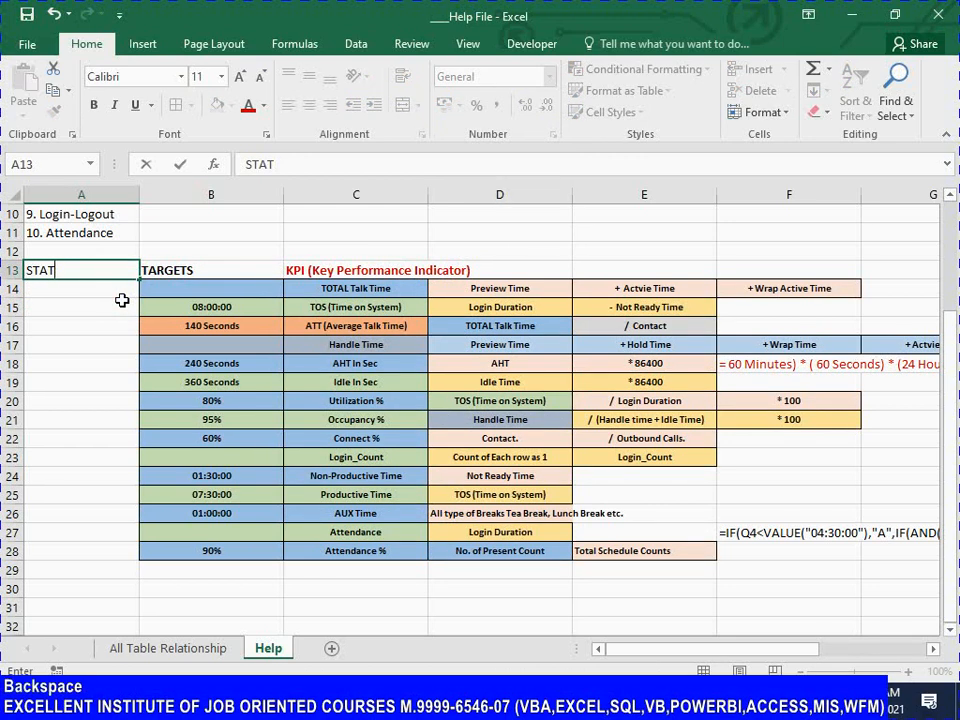
type("US")
key("Return")
key("Up")
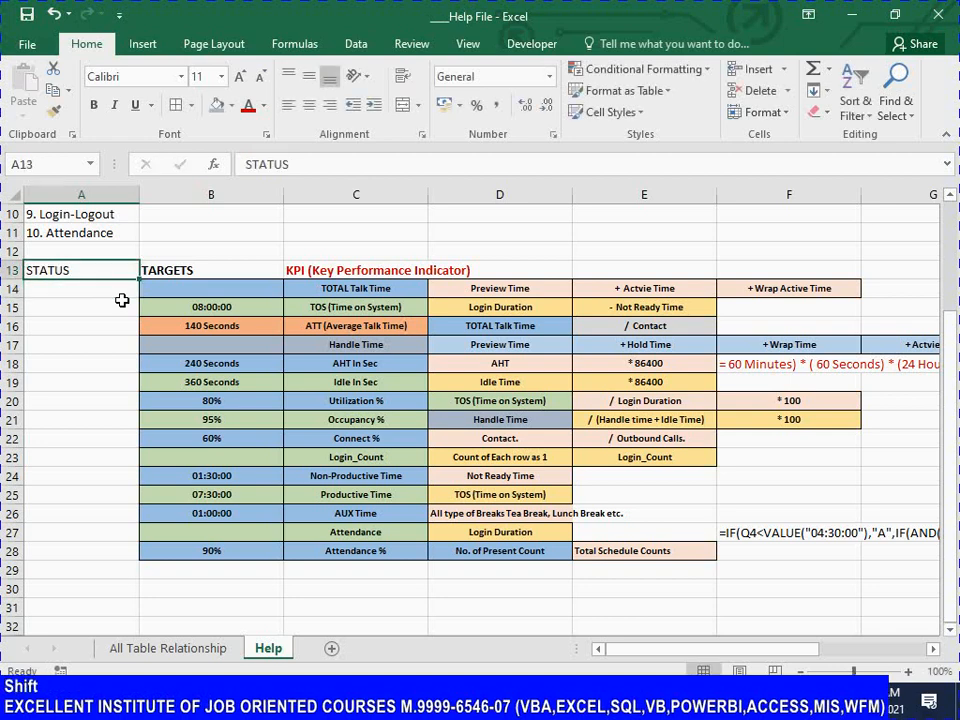
Apply all borders to the STATUS column cells A13:A28 and save the workbook
key("shift+Down")
key("shift+Down")
key("shift+Down")
key("shift+Down")
key("shift+Down")
key("shift+Down")
key("shift+Down")
key("shift+Down")
key("shift+Down")
key("shift+Down")
key("shift+Down")
key("shift+Down")
key("shift+Down")
key("shift+Down")
key("shift+Down")
key("shift+Down")
key("shift+Up")
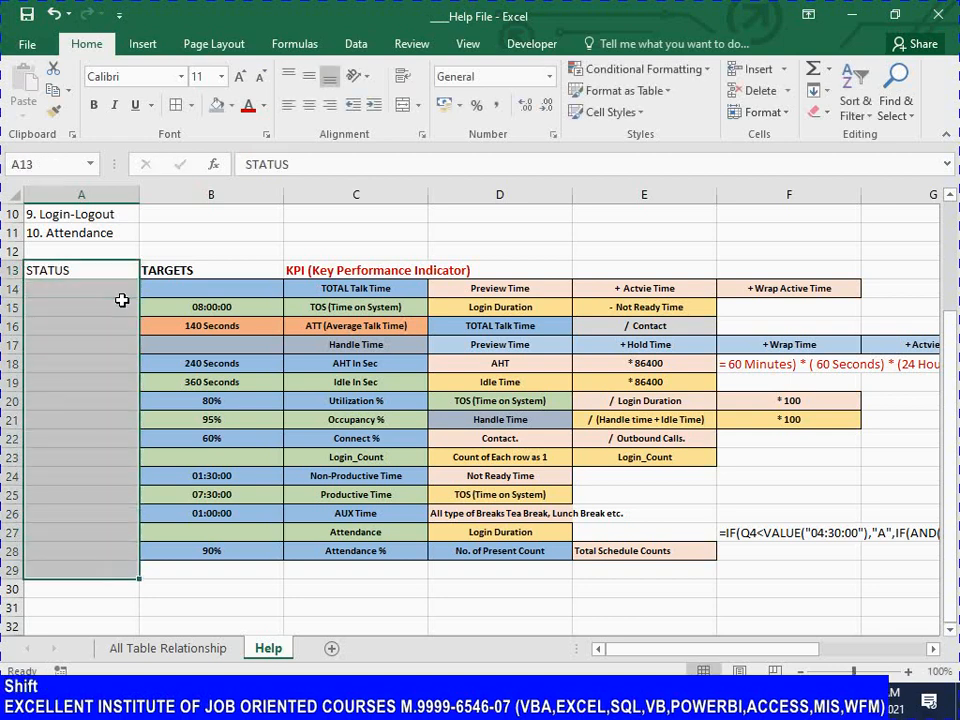
key("alt")
key("h")
key("b")
key("a")
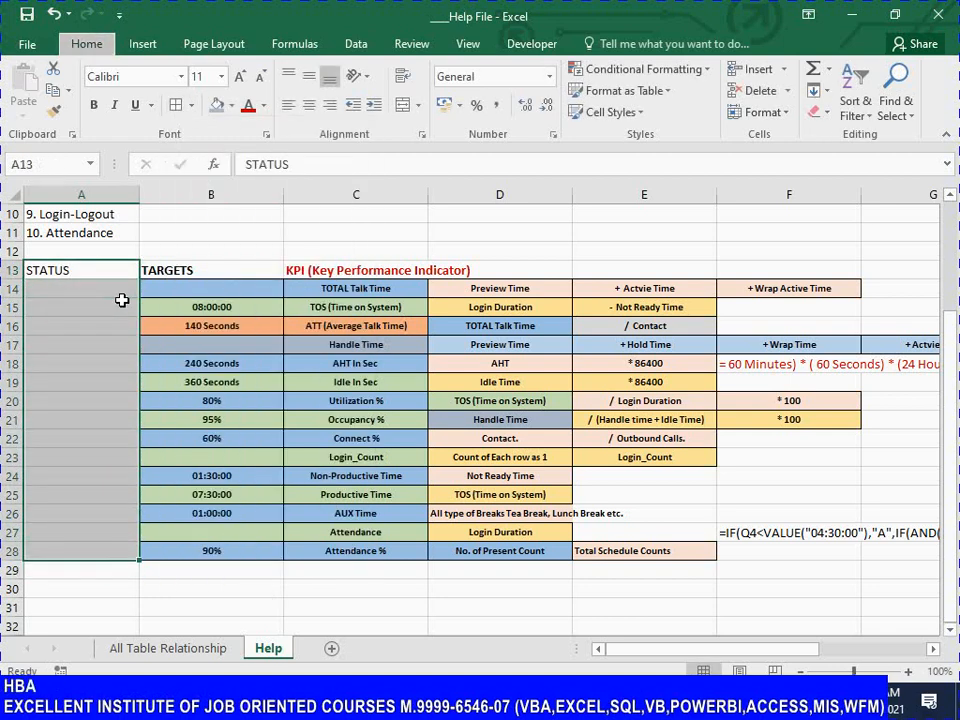
key("Escape")
key("Left")
key("ctrl+s")
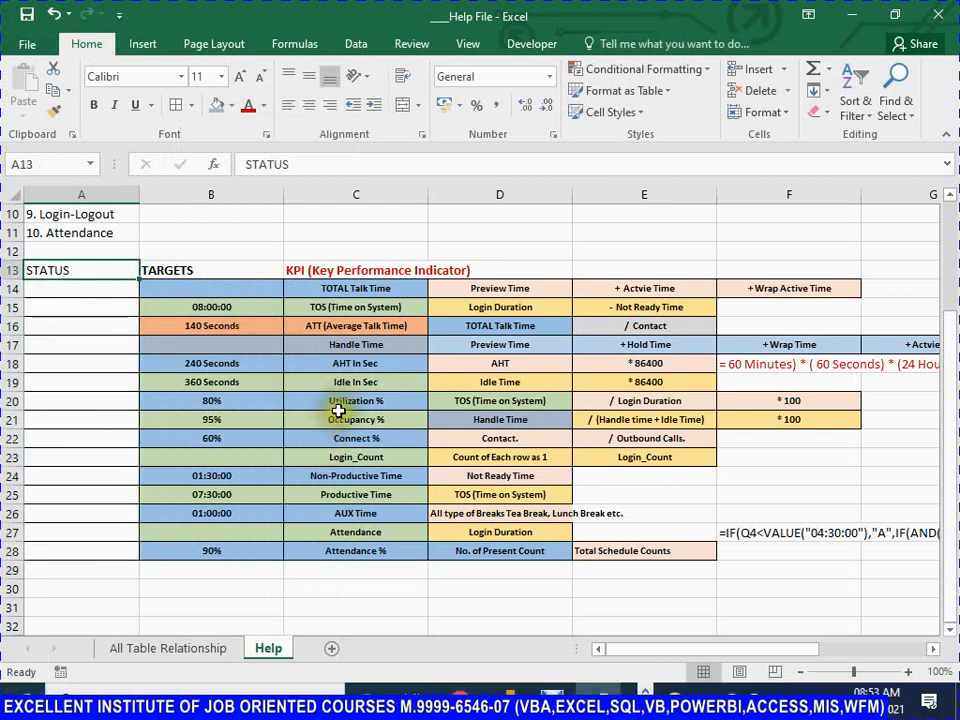
Review the TOTAL Talk Time row's formula and select its components in D14:F14
left_click(332, 327)
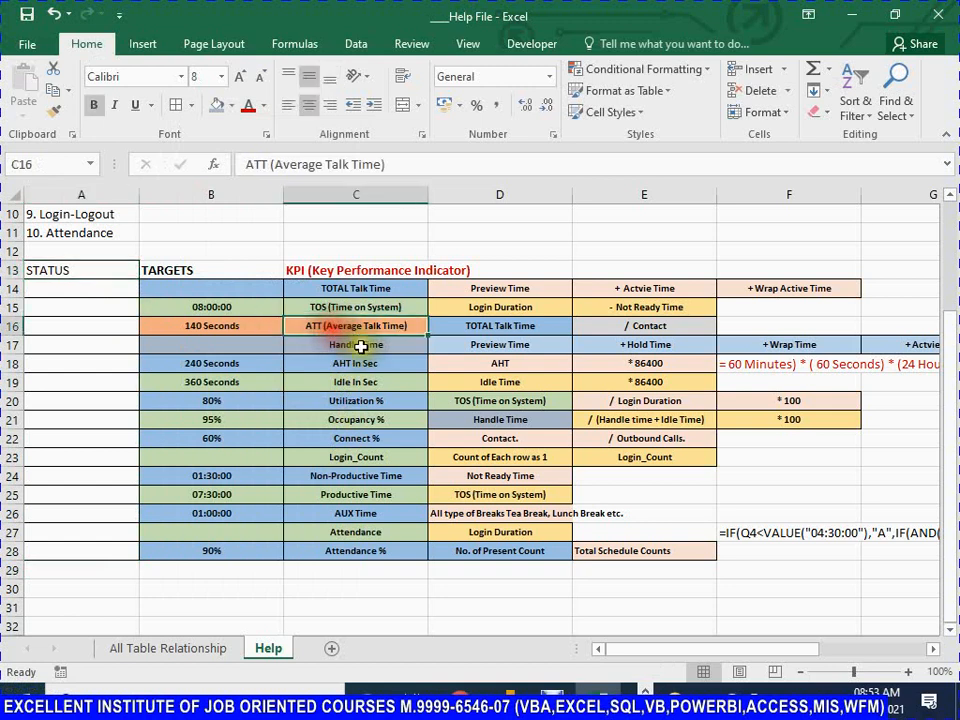
left_click(356, 290)
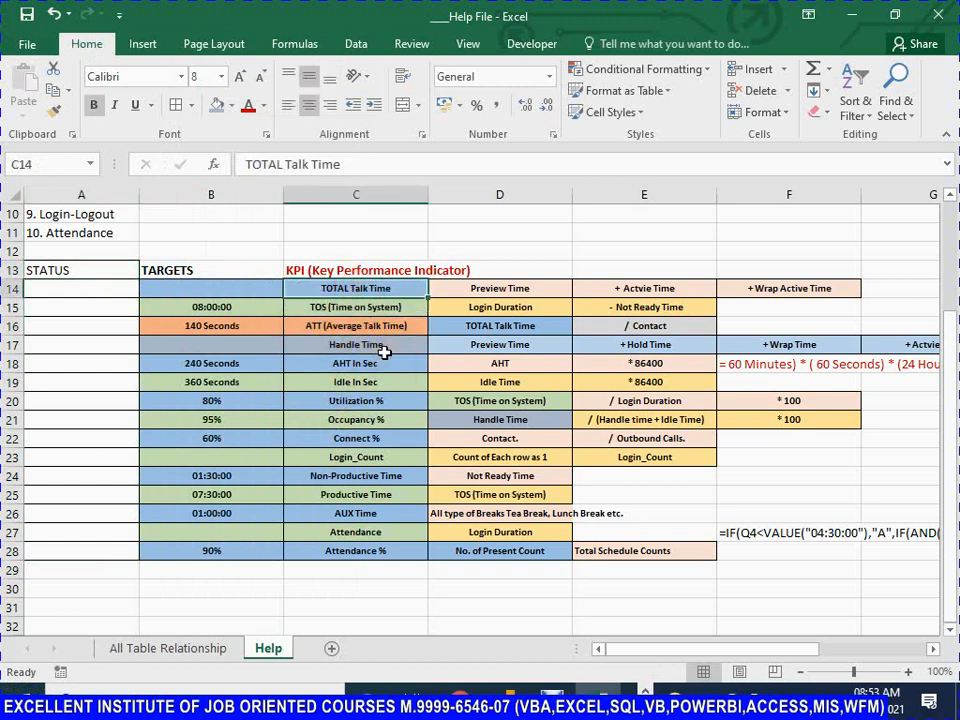
key("Right")
key("Right")
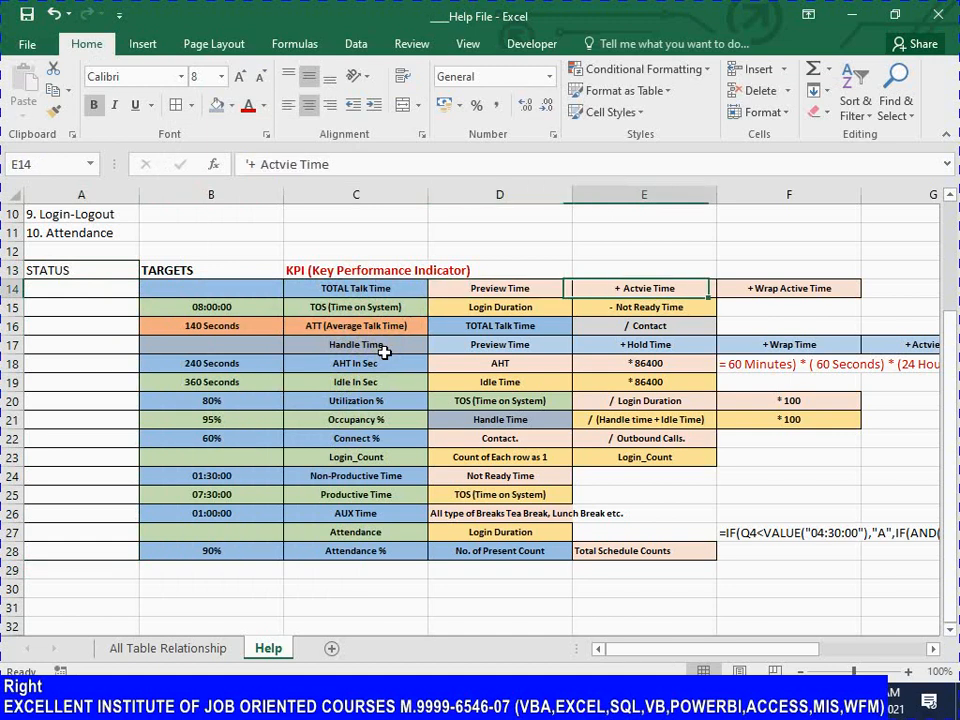
key("Right")
key("shift+Left")
key("shift+Left")
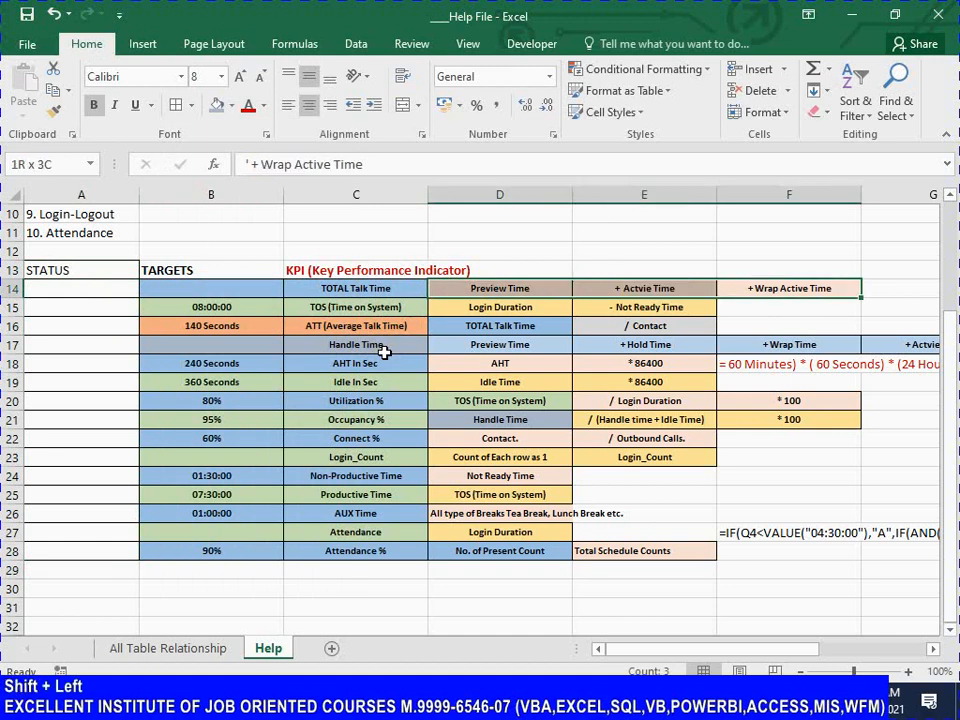
key("Left")
key("Left")
key("Left")
key("Left")
key("Left")
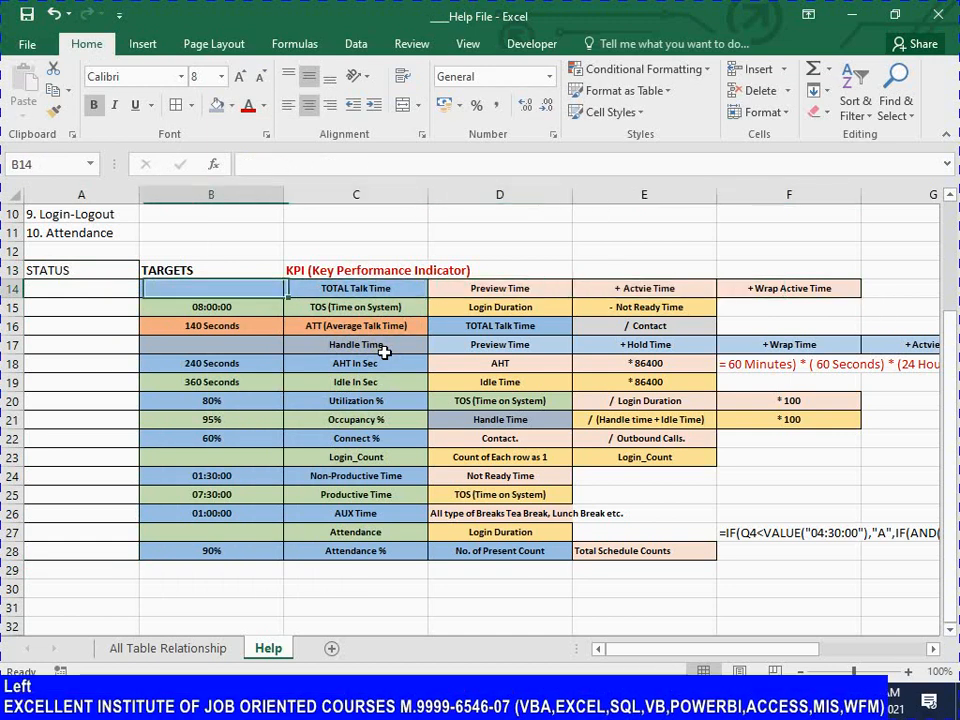
Switch to Power BI and add a new calculated column to the Agent_Time table
key("alt+Tab")
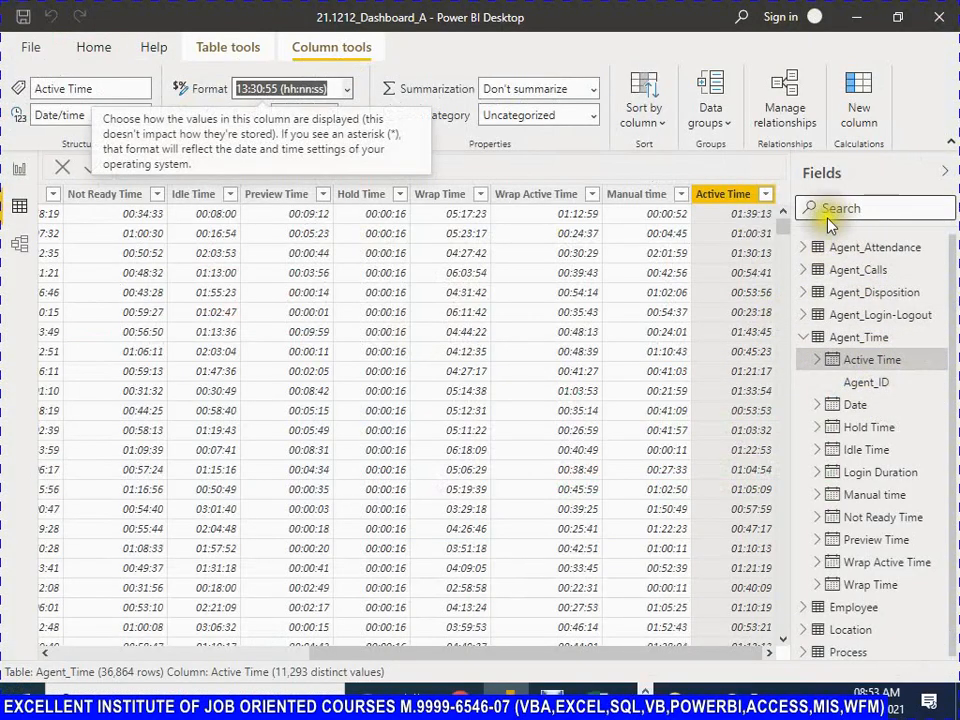
right_click(851, 363)
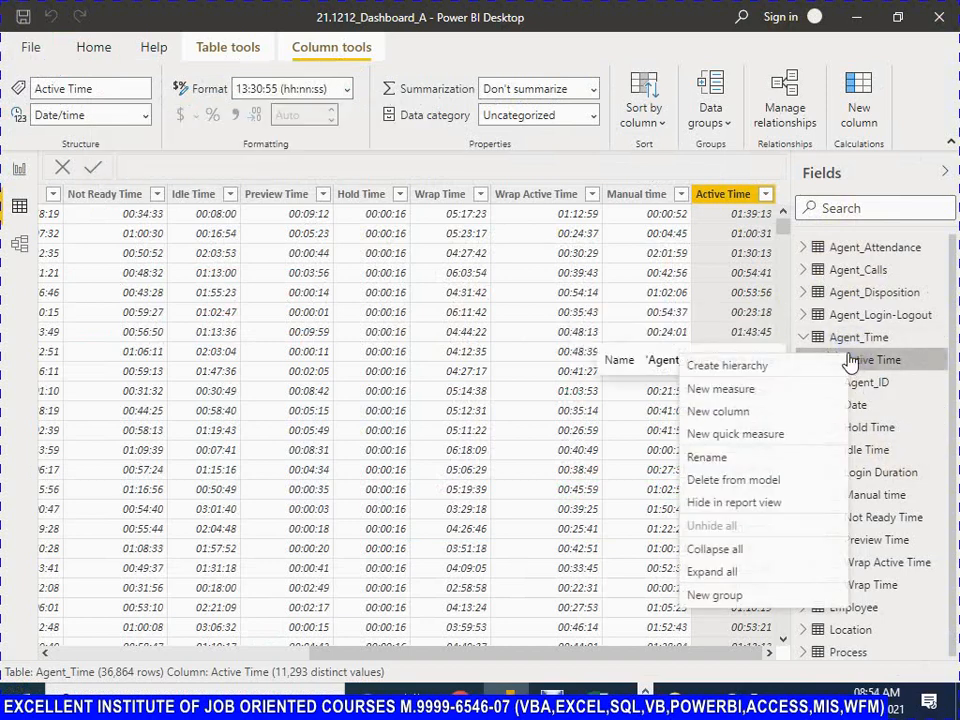
left_click(726, 420)
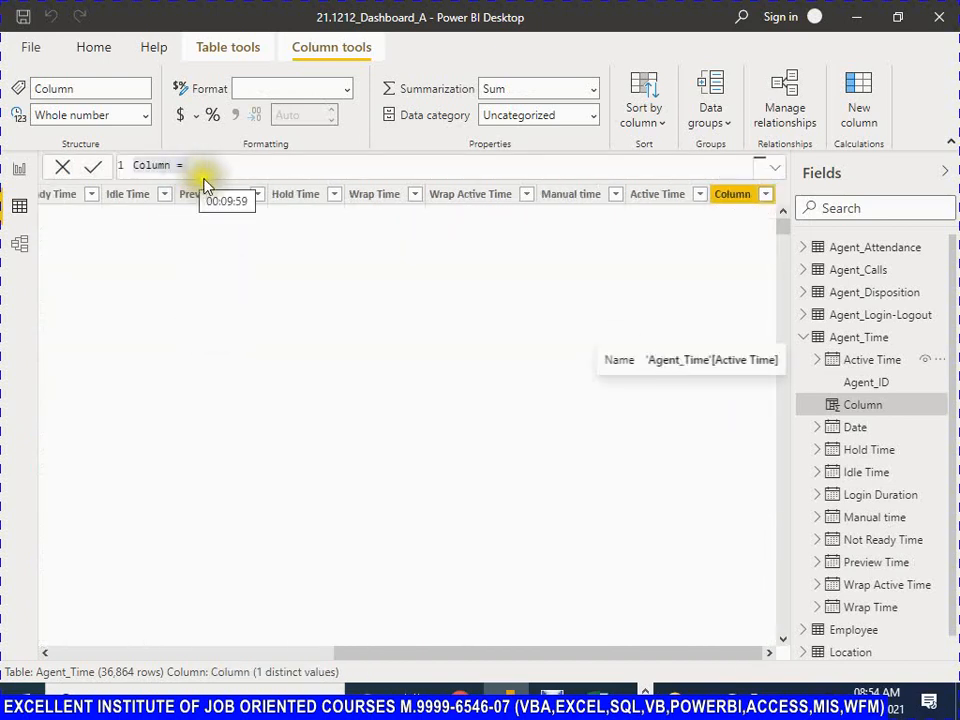
Switch to Excel and copy the text TOTAL Talk Time from cell C14 of the Help sheet
key("alt+Tab")
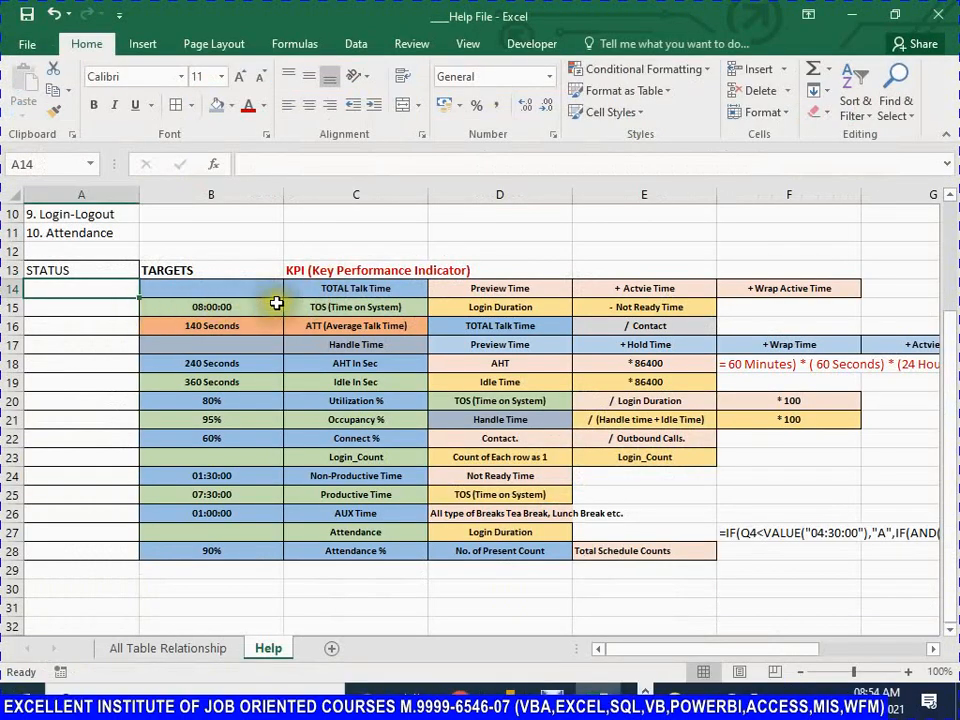
left_click(340, 290)
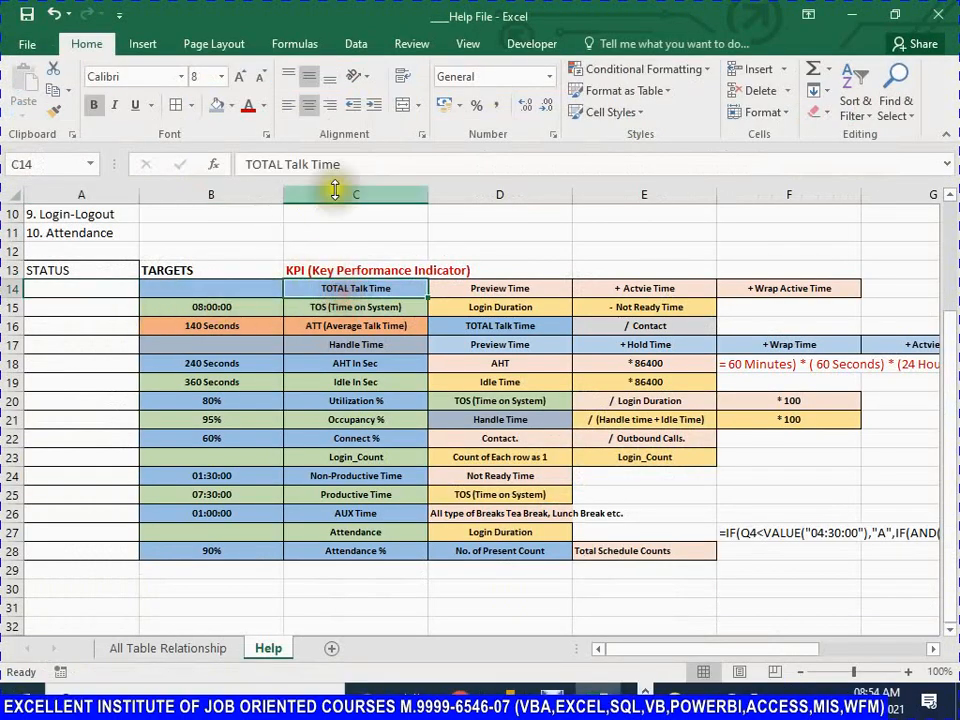
left_click(260, 164)
key("ctrl")
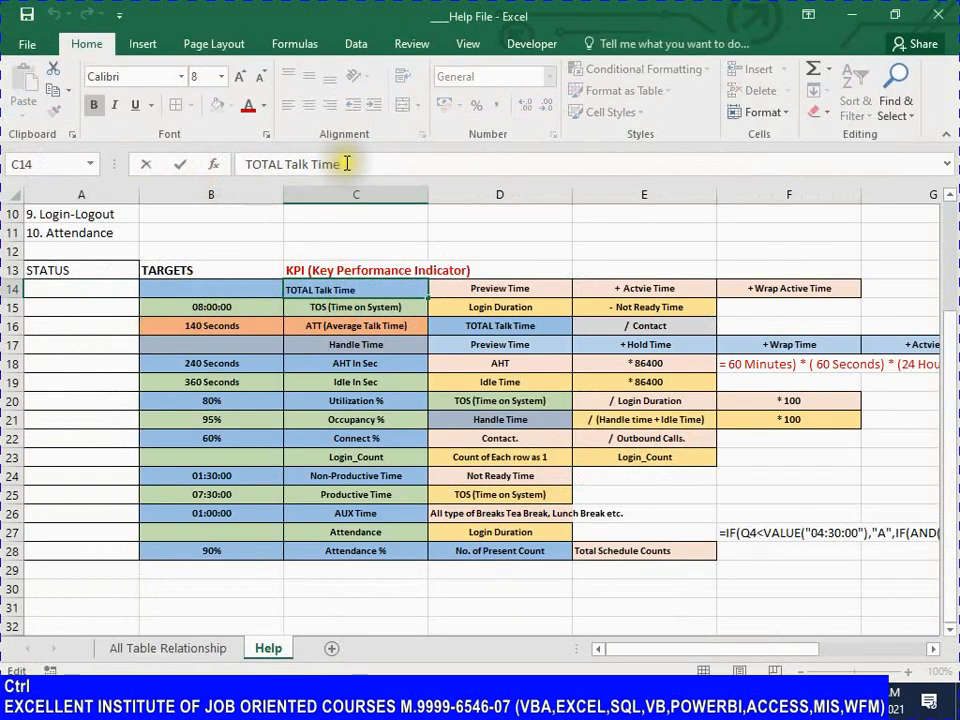
key("shift+Home")
key("ctrl+c")
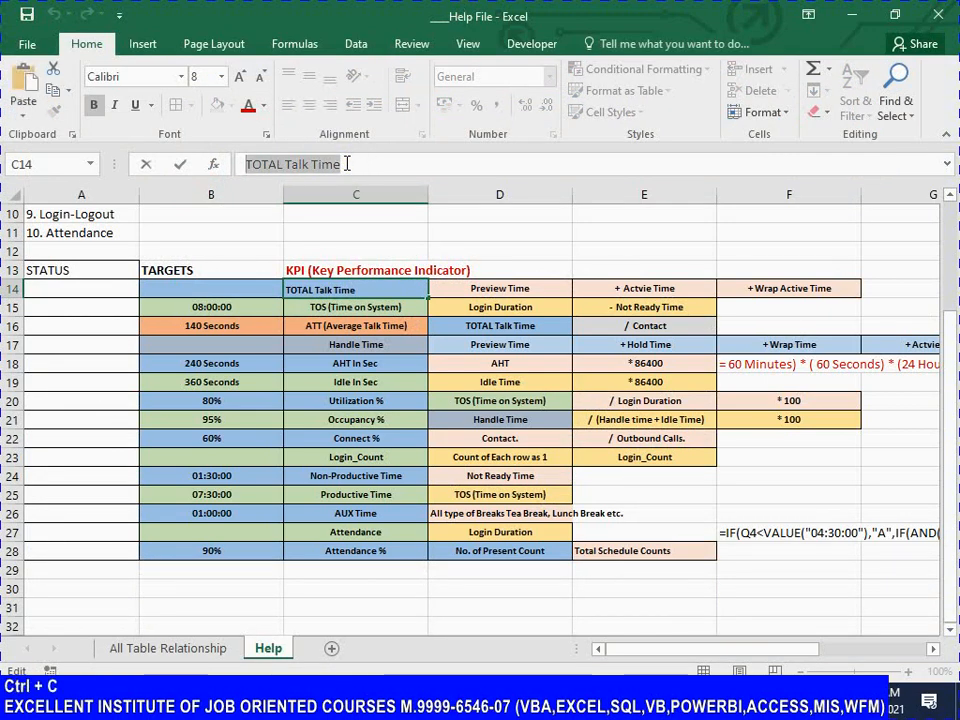
key("Tab")
Switch back to Power BI and replace the default name in the new column's formula with TOTAL Talk Time
key("alt+Tab")
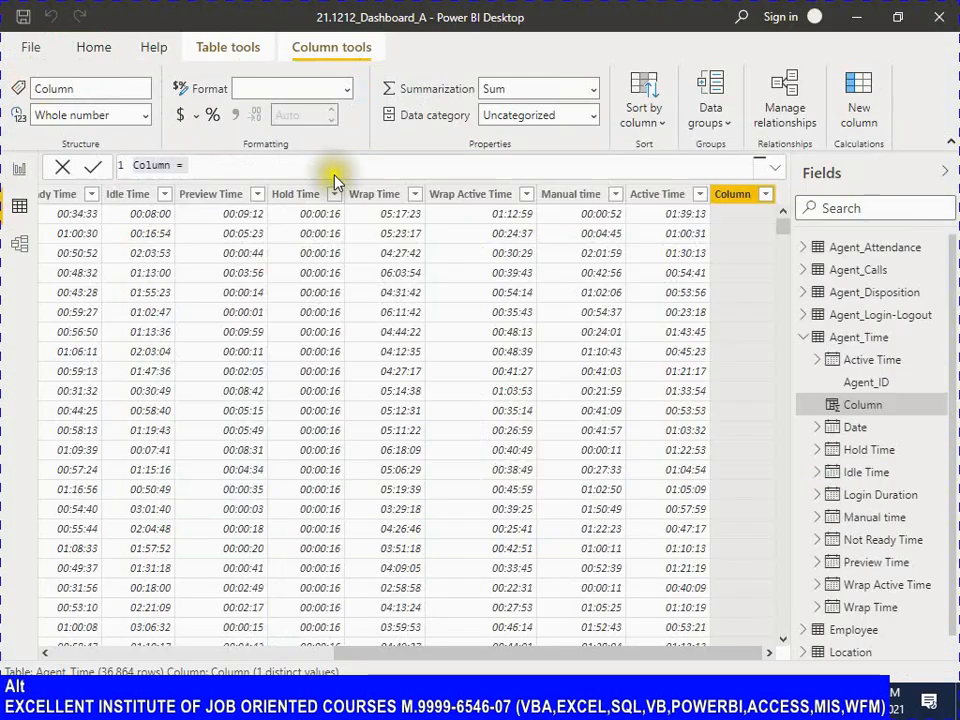
double_click(160, 165)
left_click(172, 167)
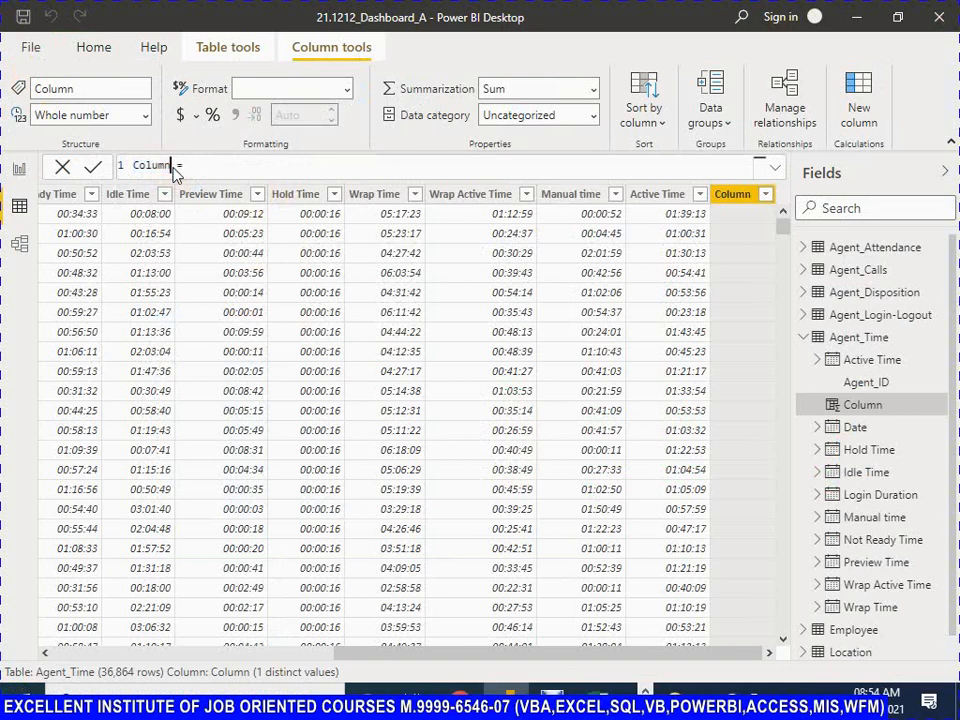
key("ctrl+shift+Left")
key("ctrl+v")
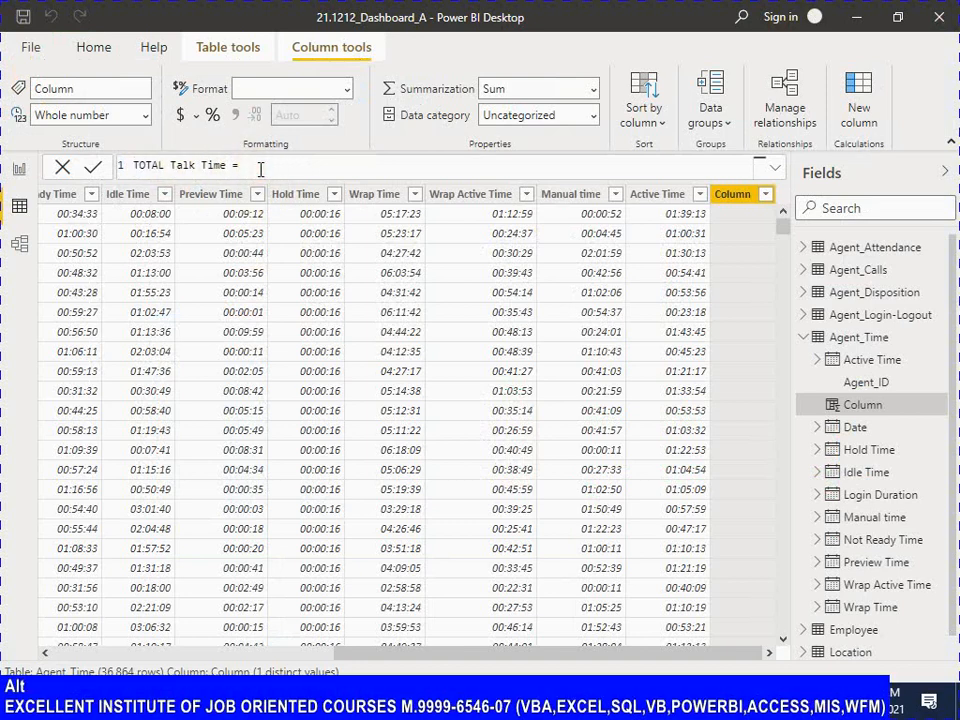
Check the KPI's components in Excel and begin the TOTAL Talk Time formula with Agent_Time[Preview Time]
key("alt+Tab")
key("alt+Tab")
type("pre")
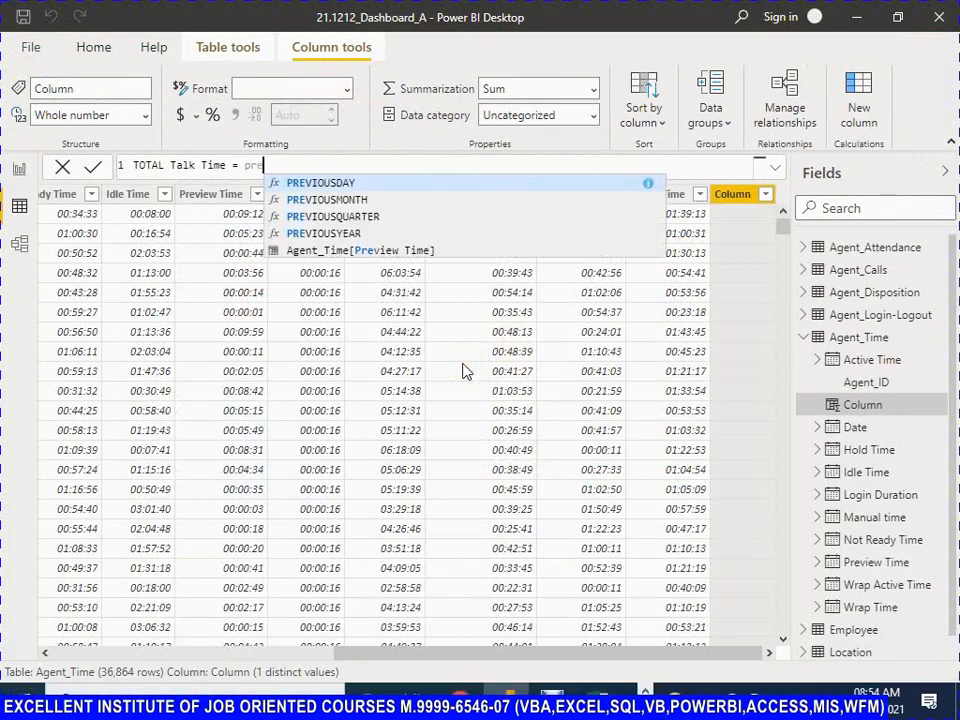
key("Down")
key("Down")
key("Down")
key("Down")
key("Tab")
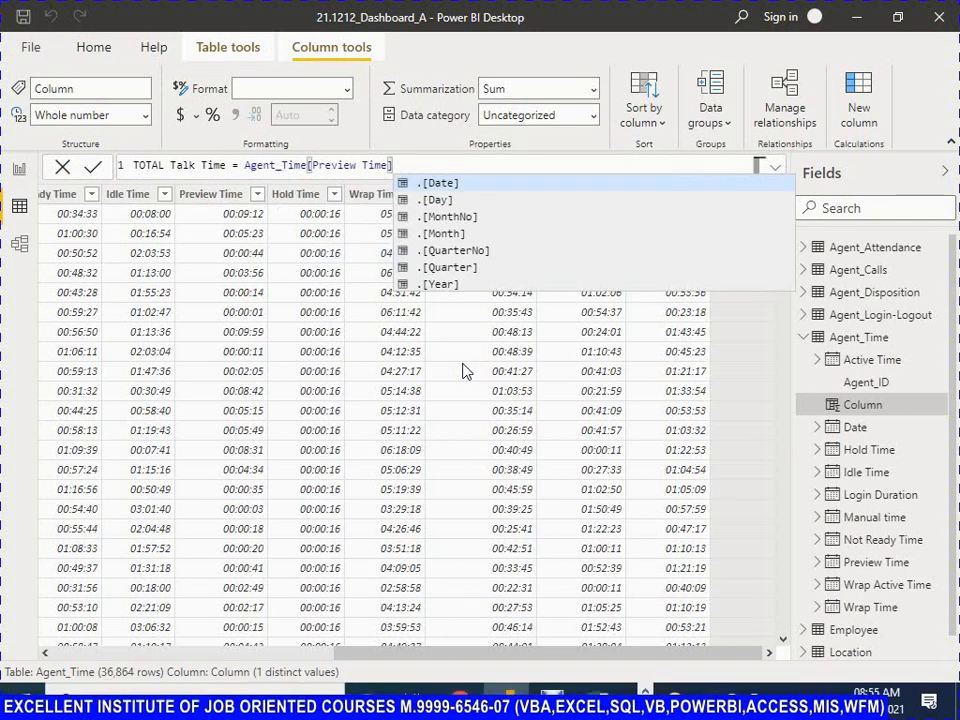
Check the second component in Excel's Help sheet and add +Agent_Time[Active Time] to the TOTAL Talk Time formula
type("+")
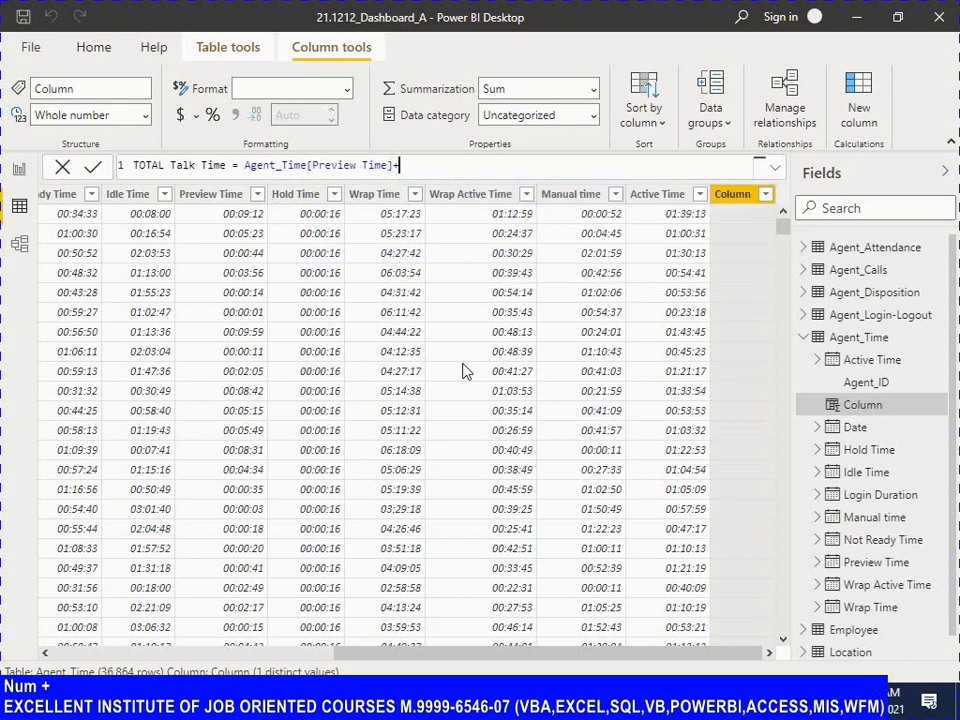
key("alt+Tab")
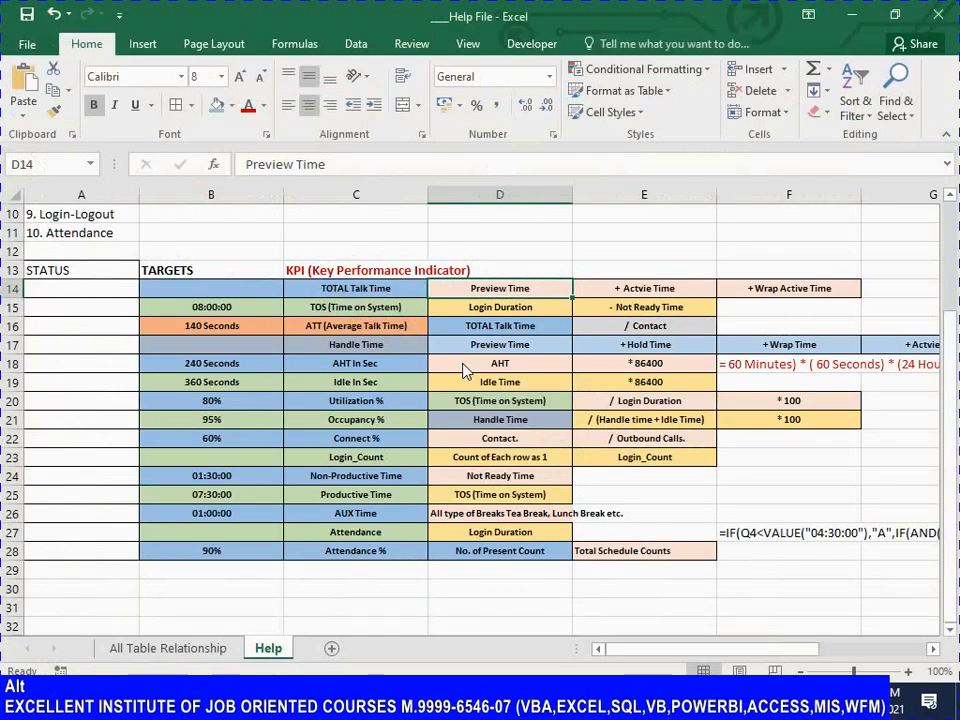
key("Right")
key("alt+Tab")
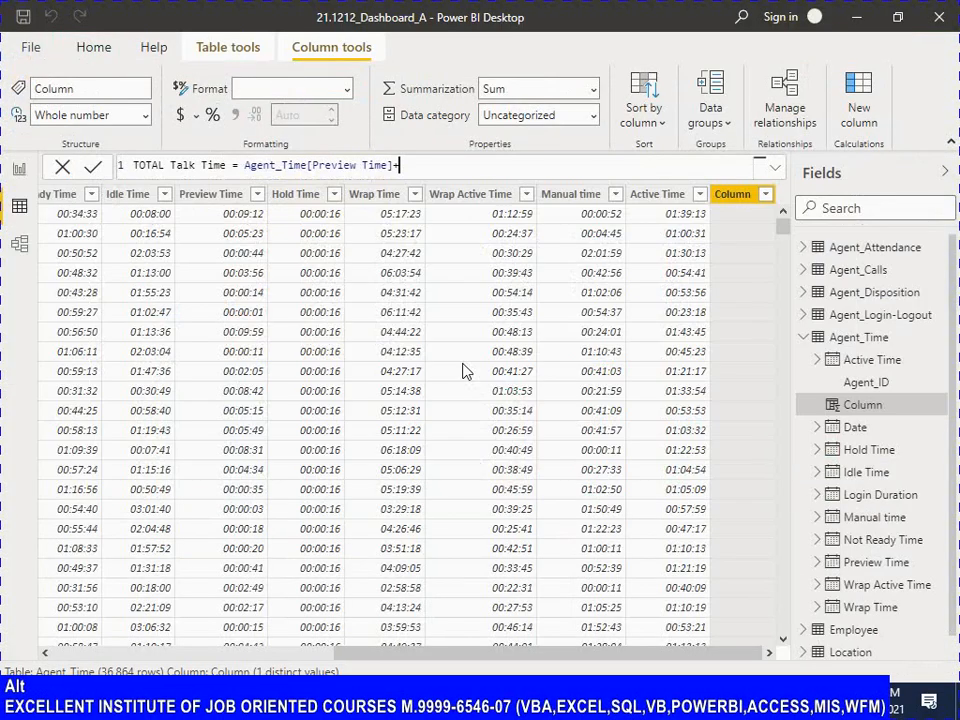
type("acti")
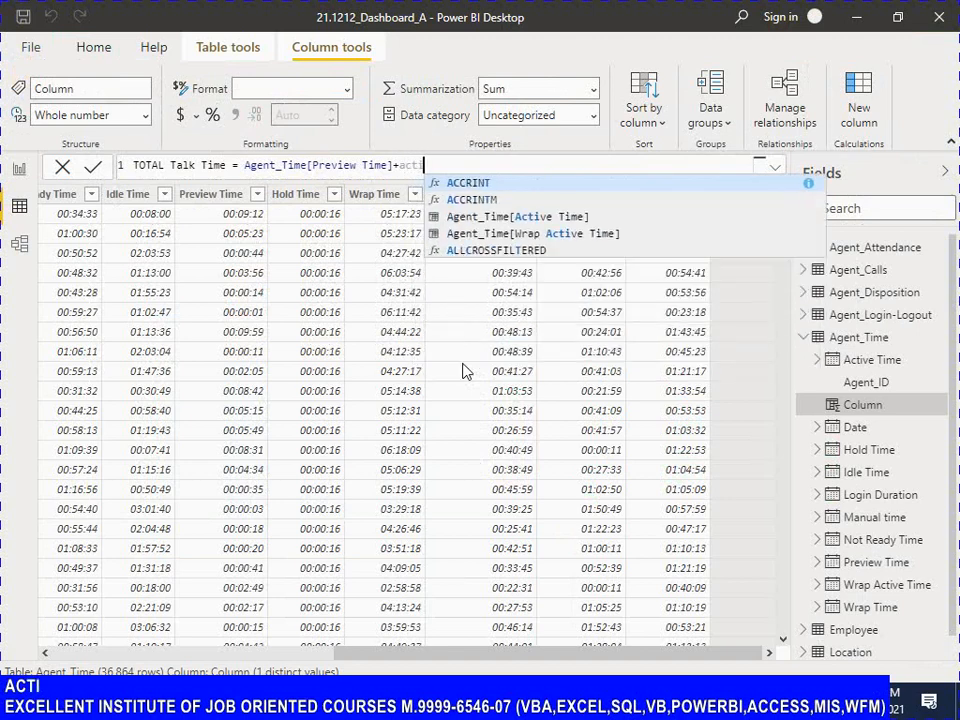
key("Down")
key("Down")
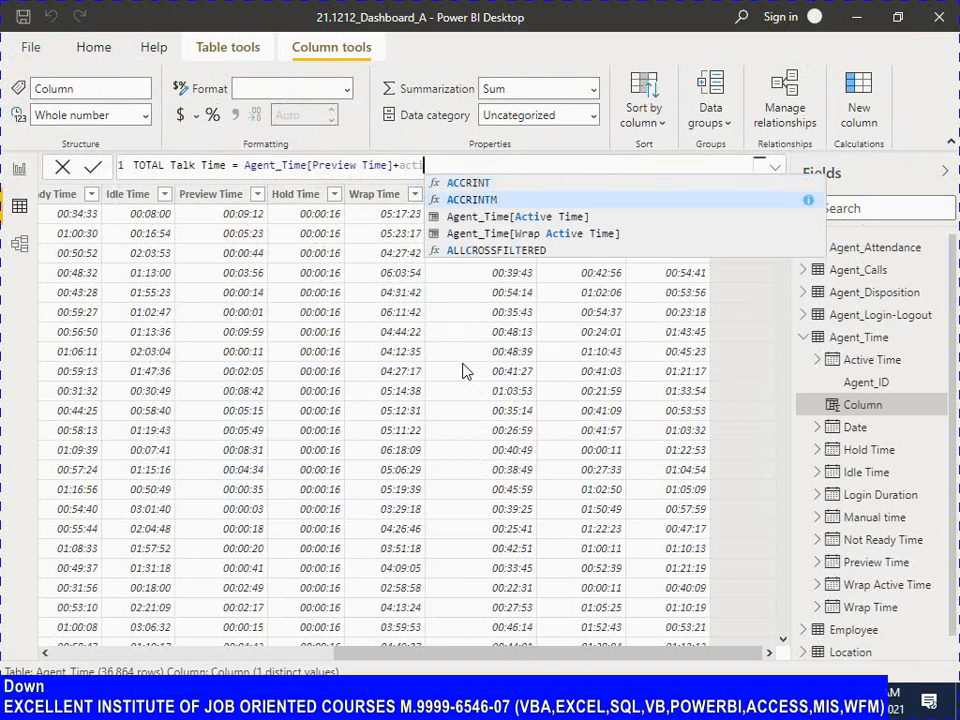
key("Tab")
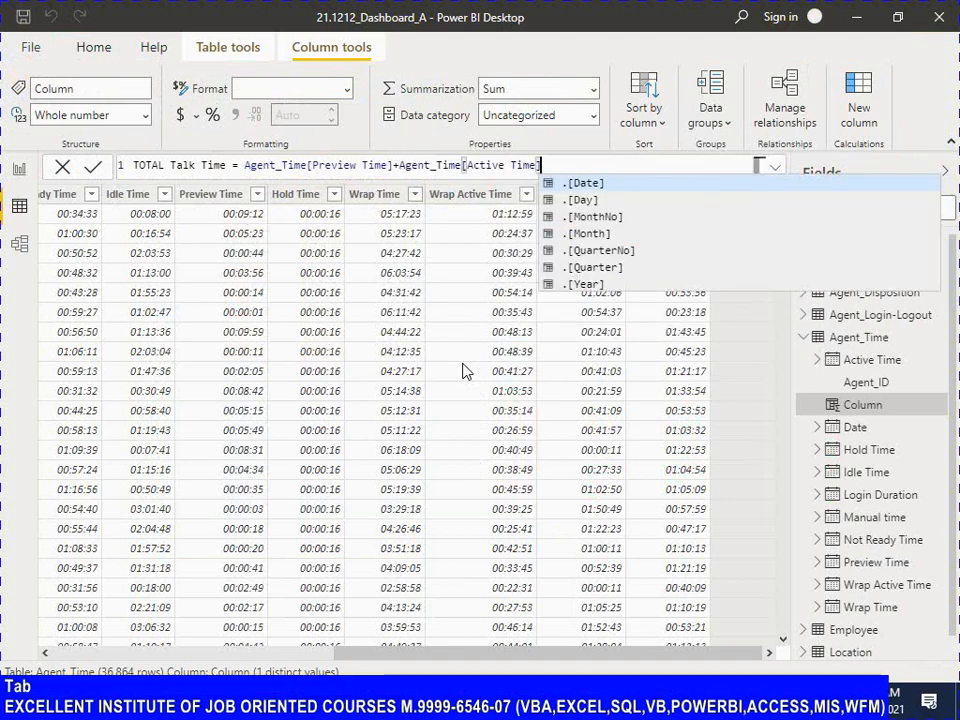
Add +Agent_Time[Wrap Active Time] to the TOTAL Talk Time formula and commit the column
type("+ac")
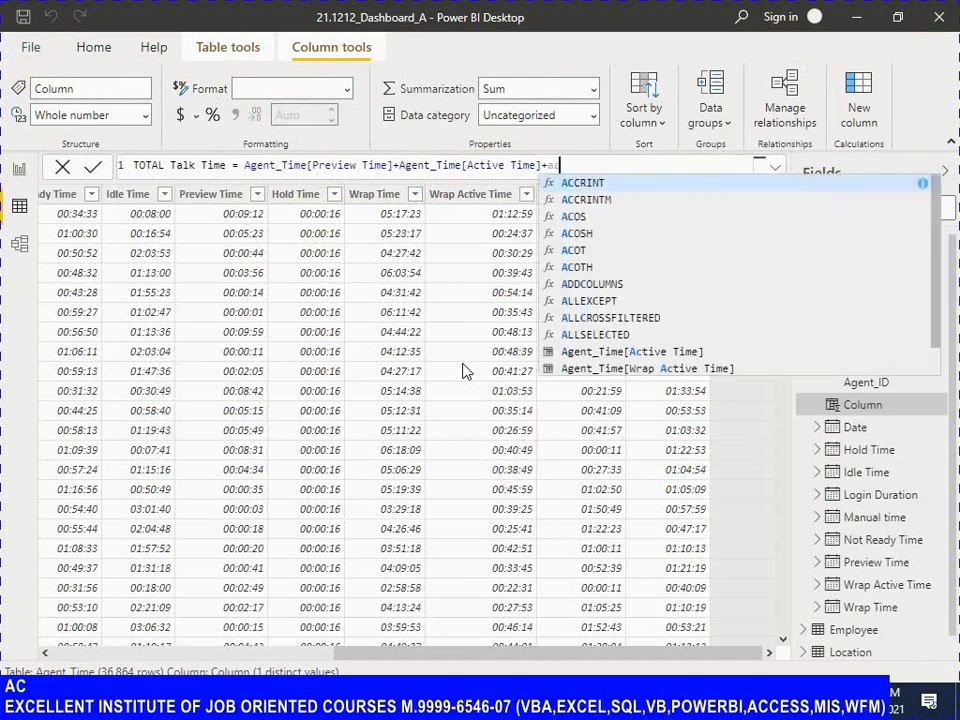
key("Down")
key("Down")
key("Down")
key("Down")
key("Down")
key("Down")
key("Down")
key("Down")
key("Down")
key("Down")
key("Down")
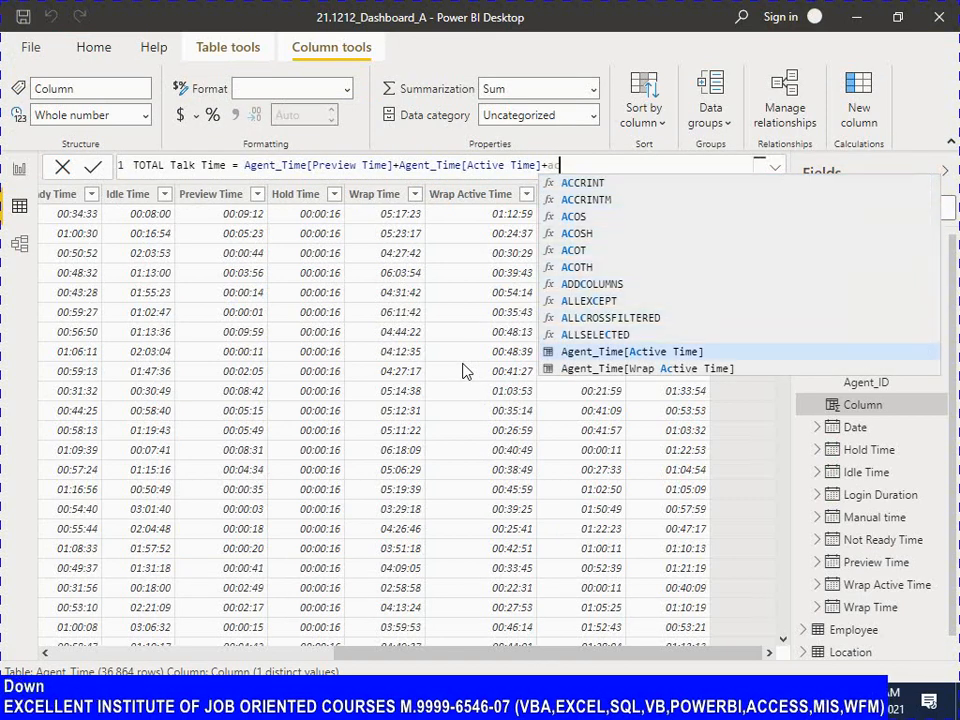
key("Tab")
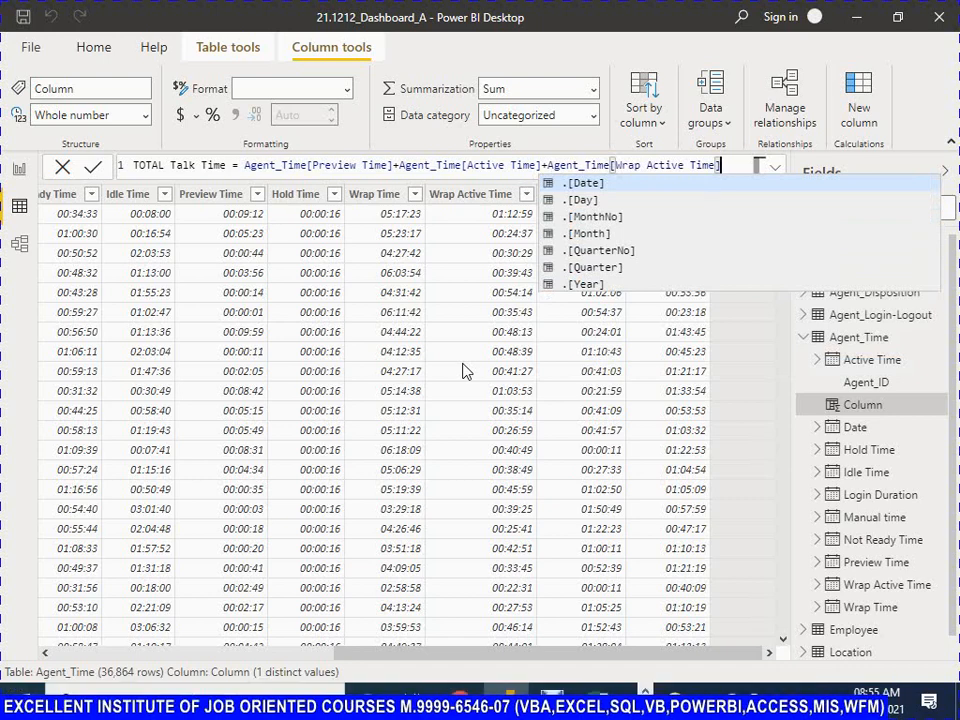
left_click(93, 168)
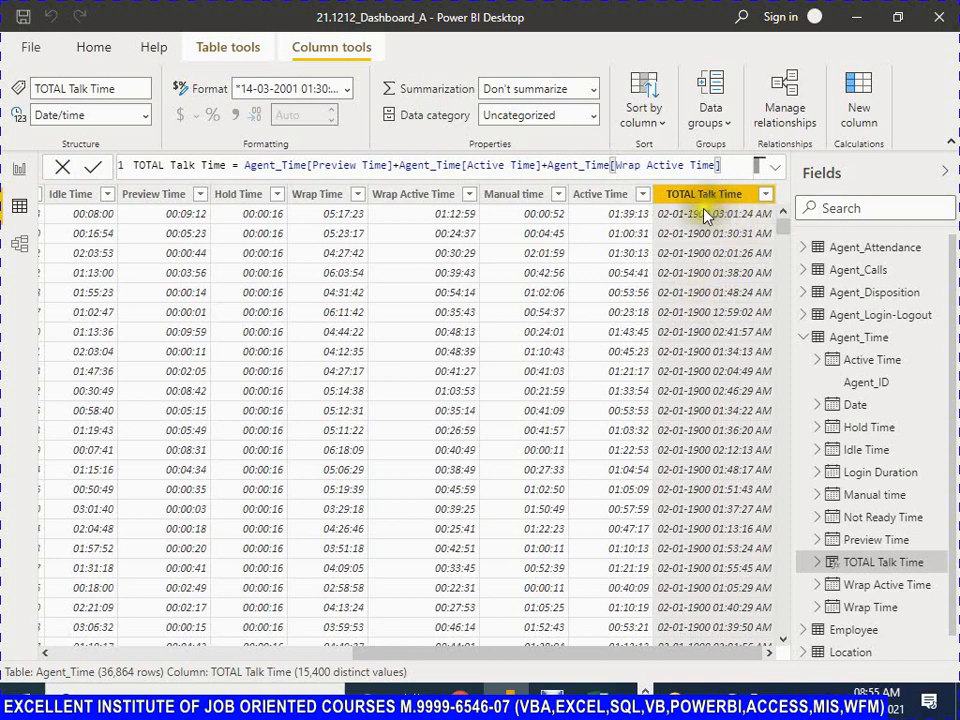
Set the TOTAL Talk Time column's display format to 13:30:55 (hh:nn:ss)
left_click(347, 89)
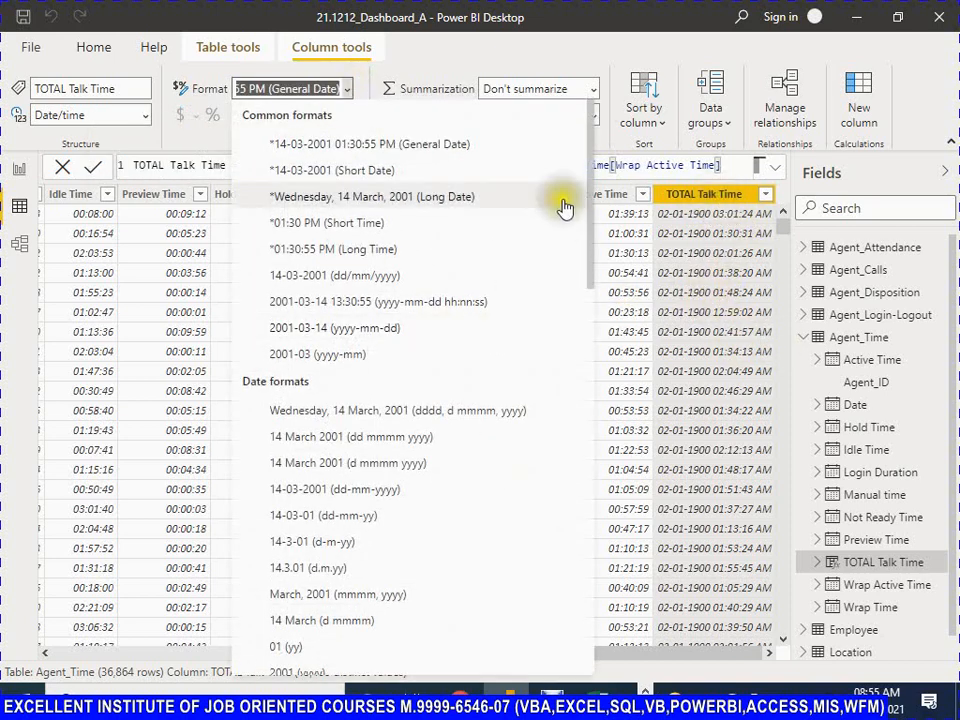
left_click_drag(592, 138, 579, 529)
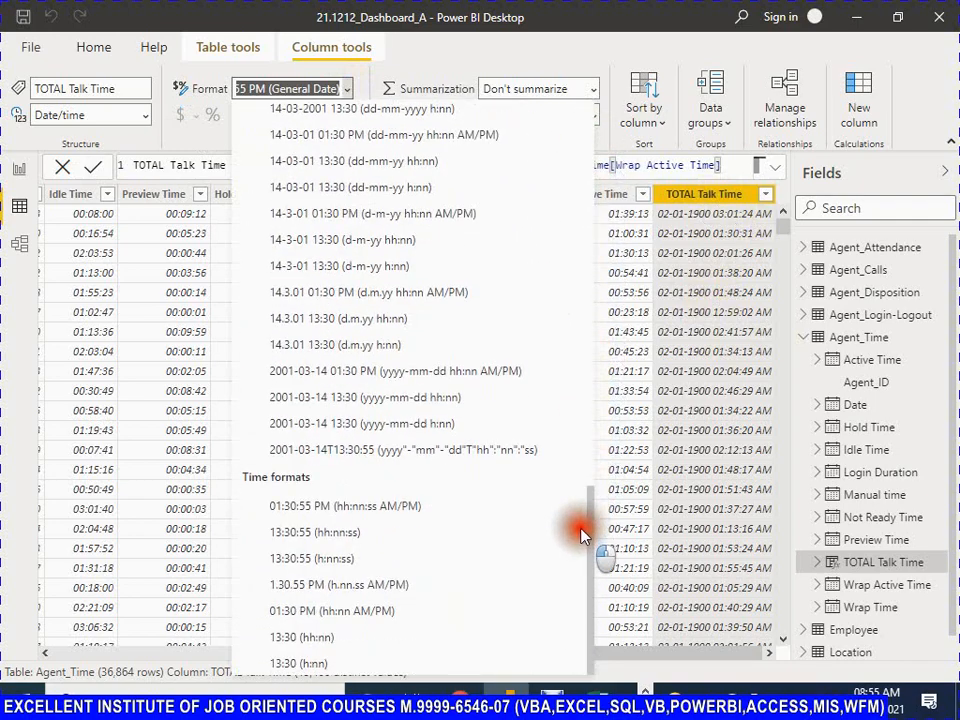
left_click(310, 541)
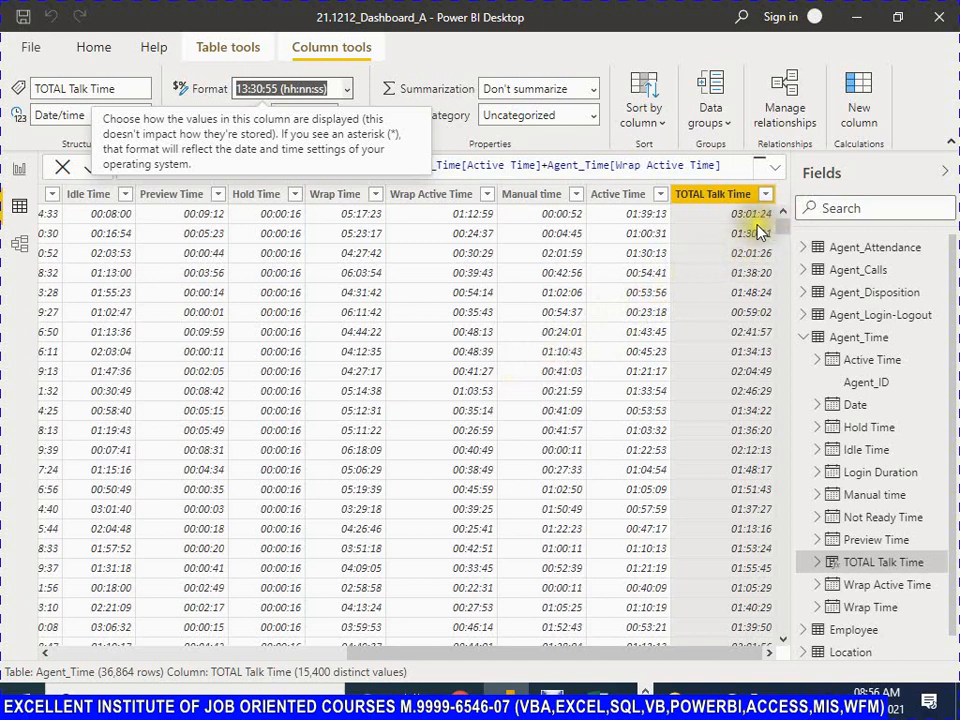
Check the Preview Time component of TOTAL Talk Time in Excel's Help sheet and return to Power BI
key("alt+Tab")
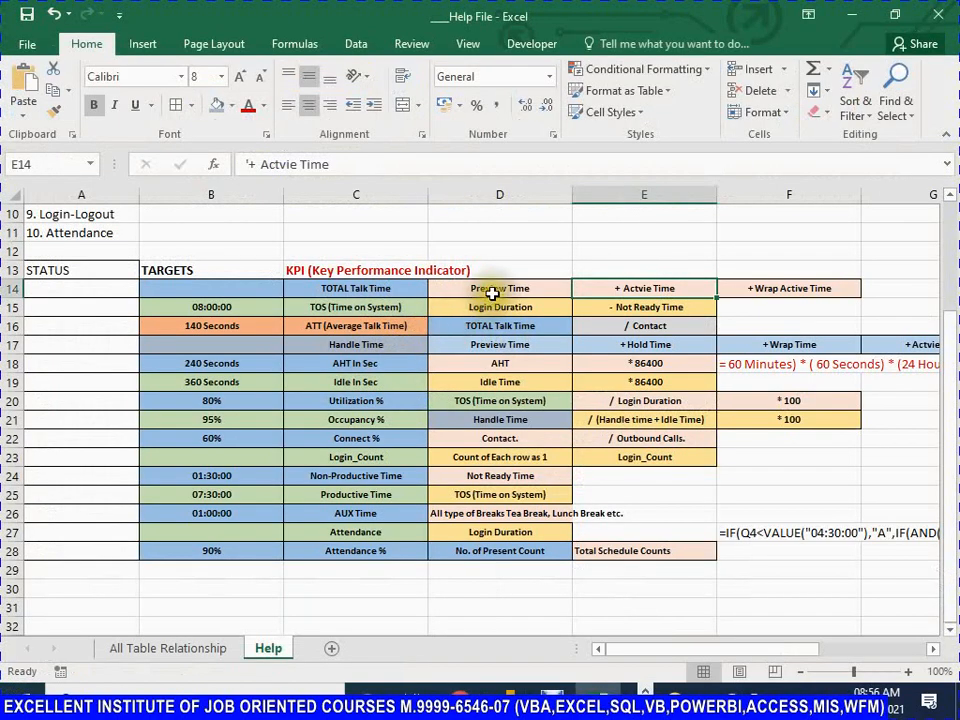
left_click(491, 289)
key("alt+Tab")
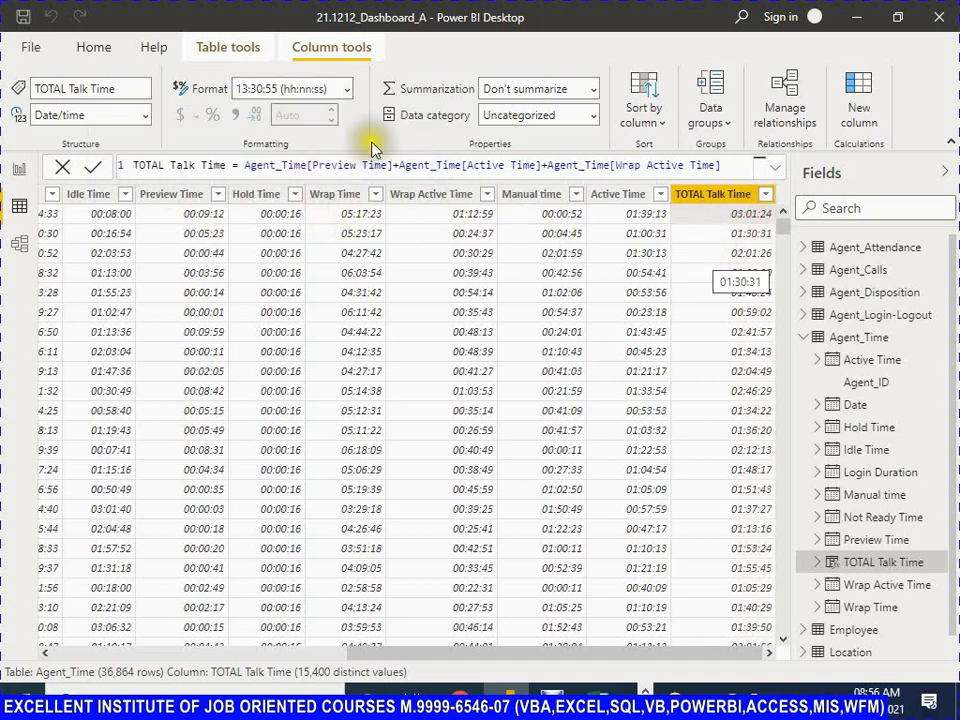
Browse the display formats available for the TOTAL Talk Time column without changing the current one
left_click(350, 90)
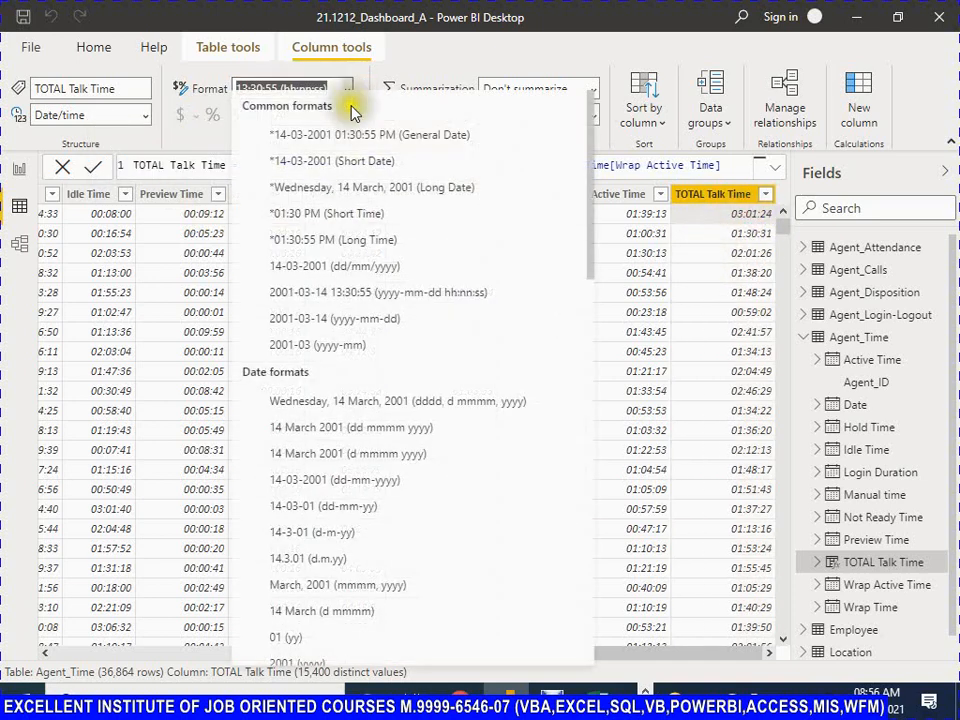
scroll(563, 215, "down", 10)
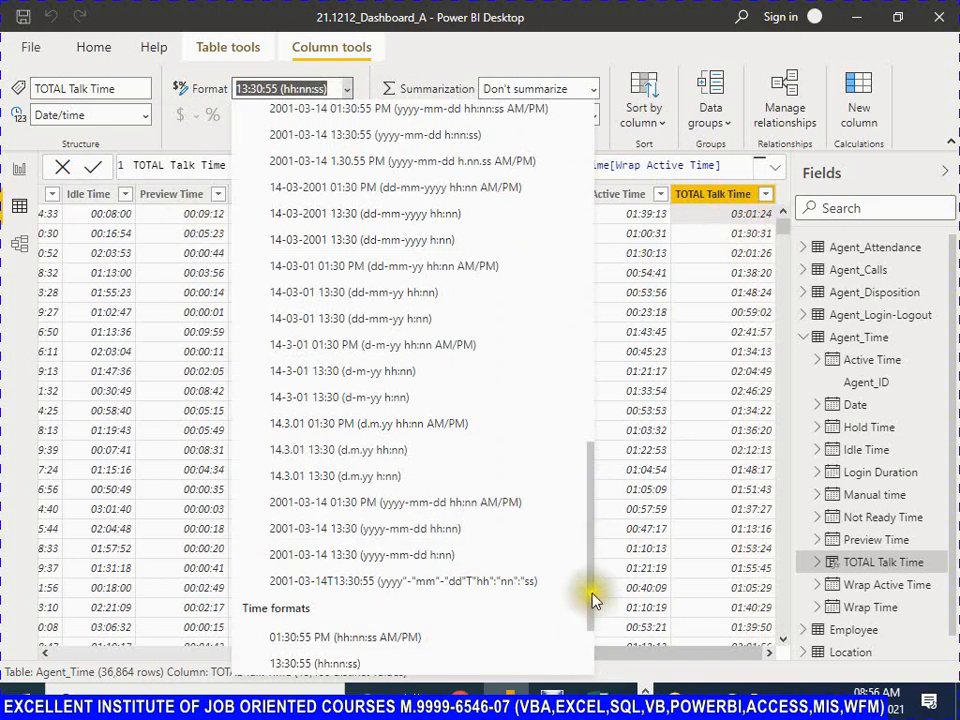
left_click_drag(591, 566, 588, 652)
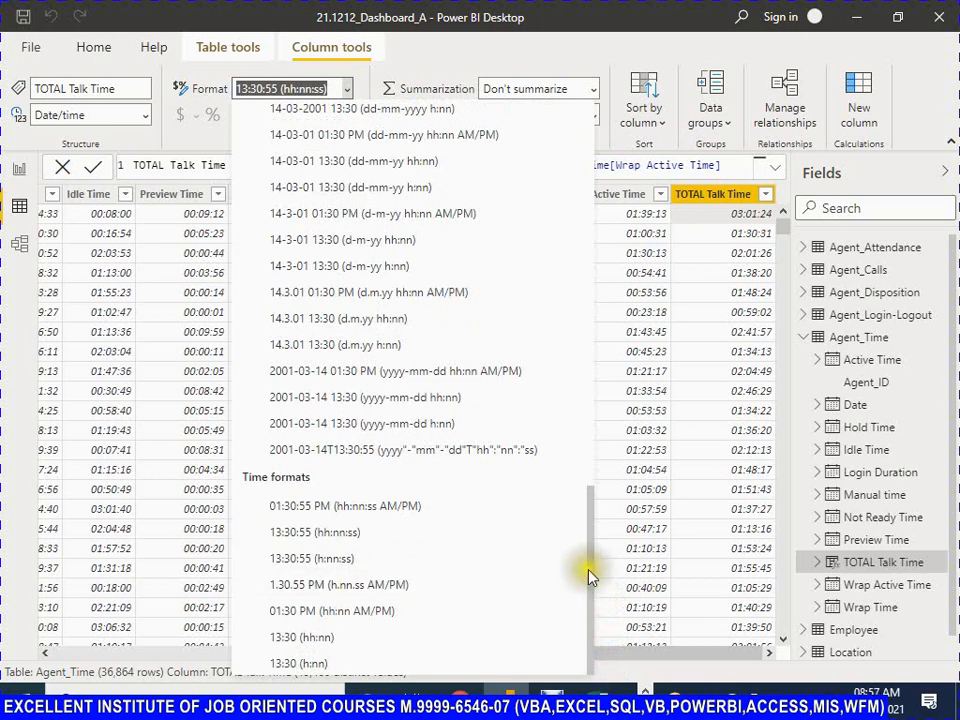
left_click_drag(589, 578, 597, 638)
left_click_drag(594, 637, 597, 620)
left_click_drag(593, 586, 607, 184)
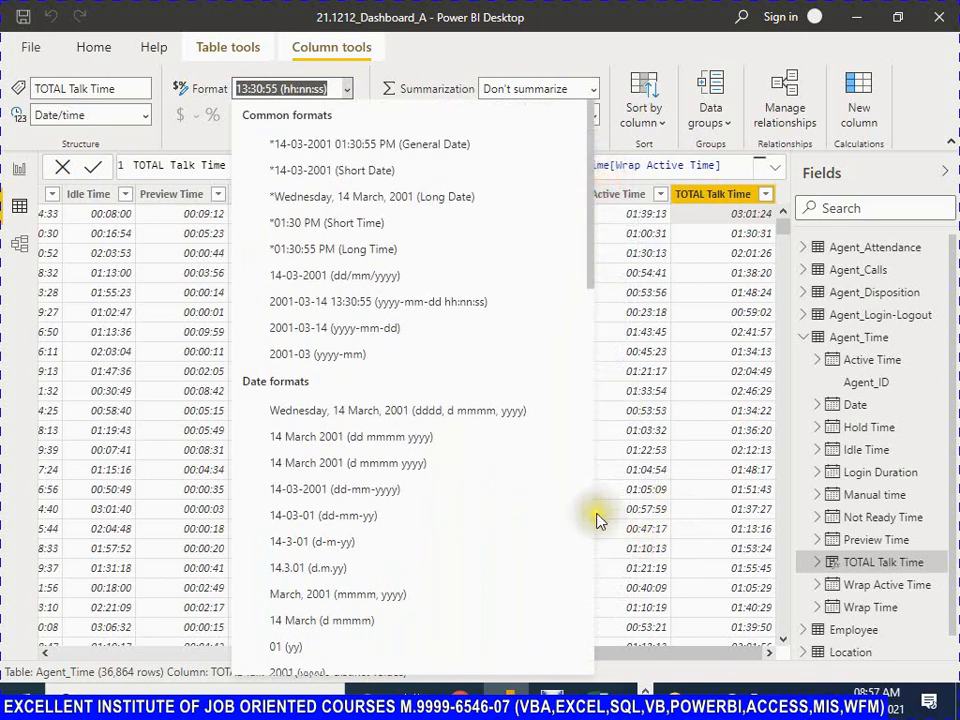
key("Escape")
Try wrapping the TOTAL Talk Time formula in SUM, replacing the plus after Agent_Time[Preview Time] with a comma
left_click(243, 165)
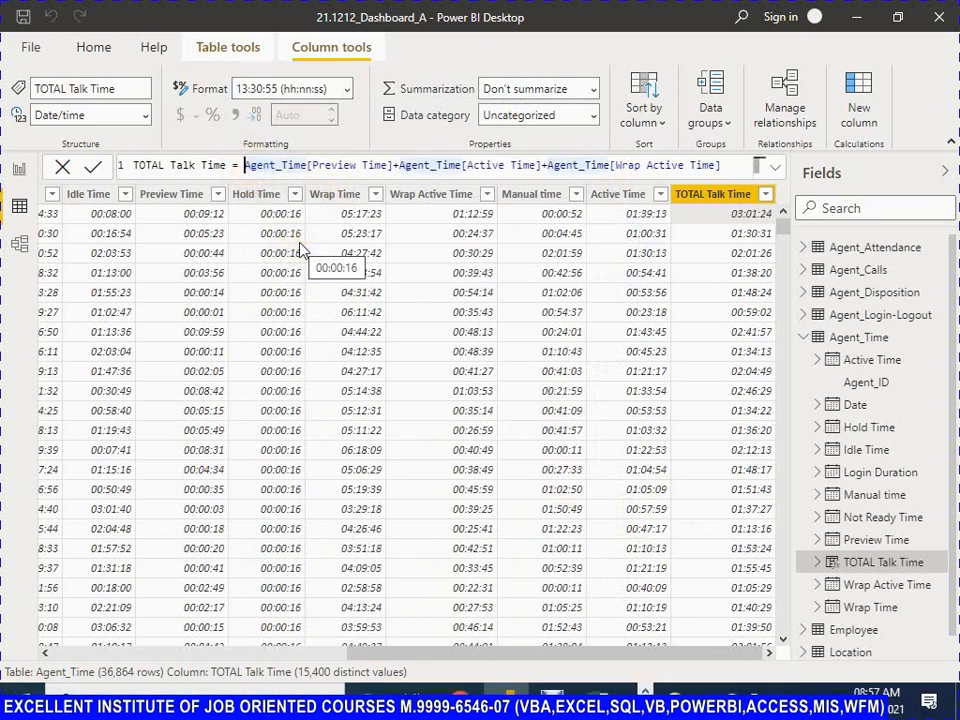
type("sum")
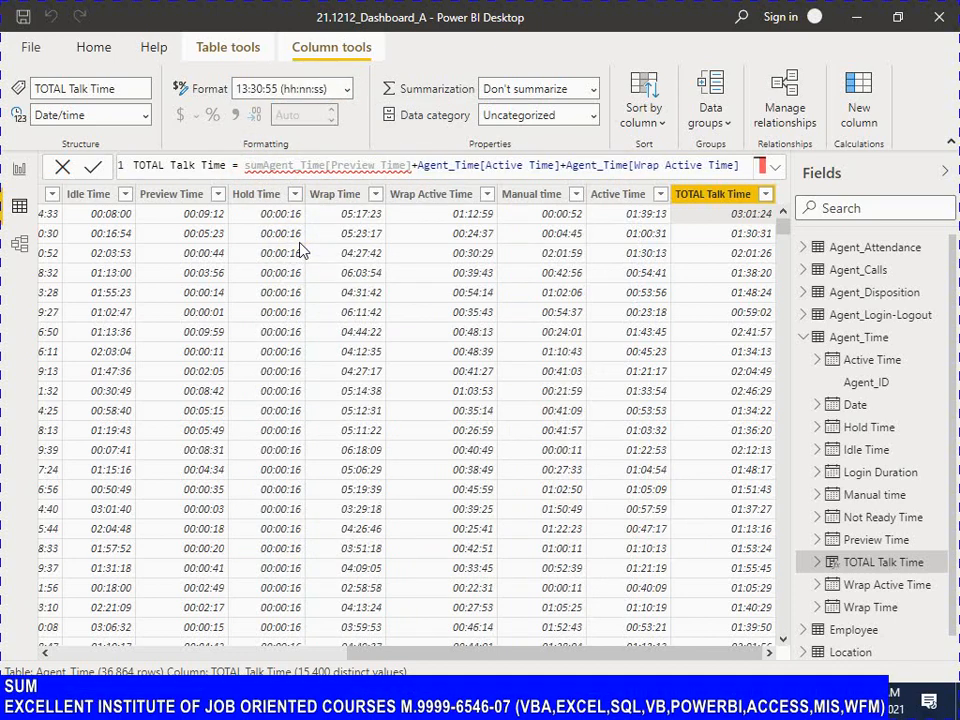
type("(")
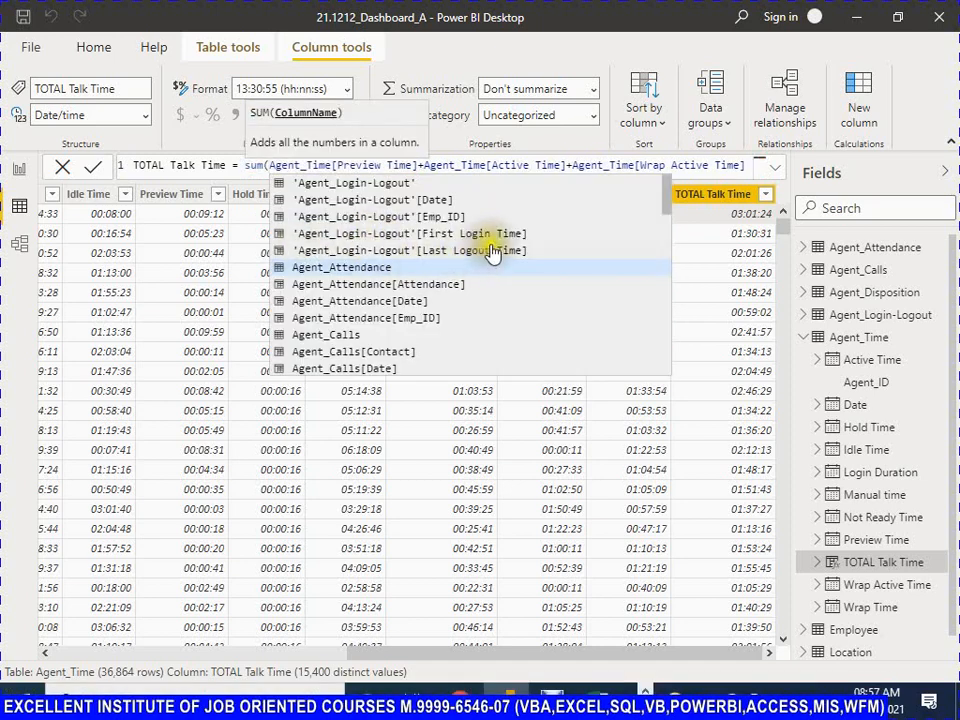
left_click(427, 168)
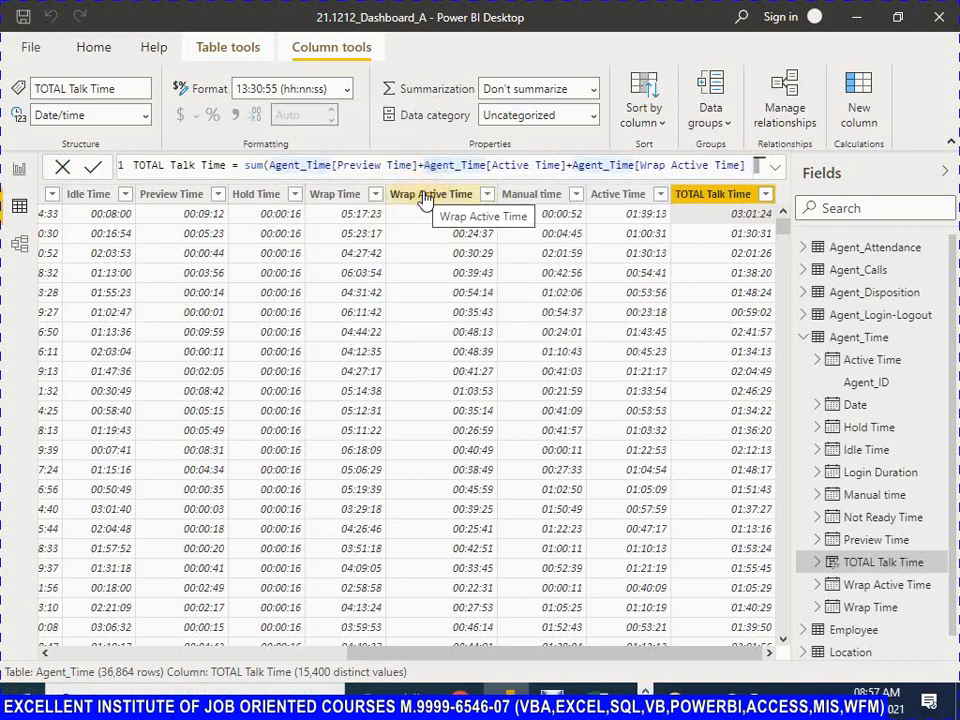
key("BackSpace")
type(",")
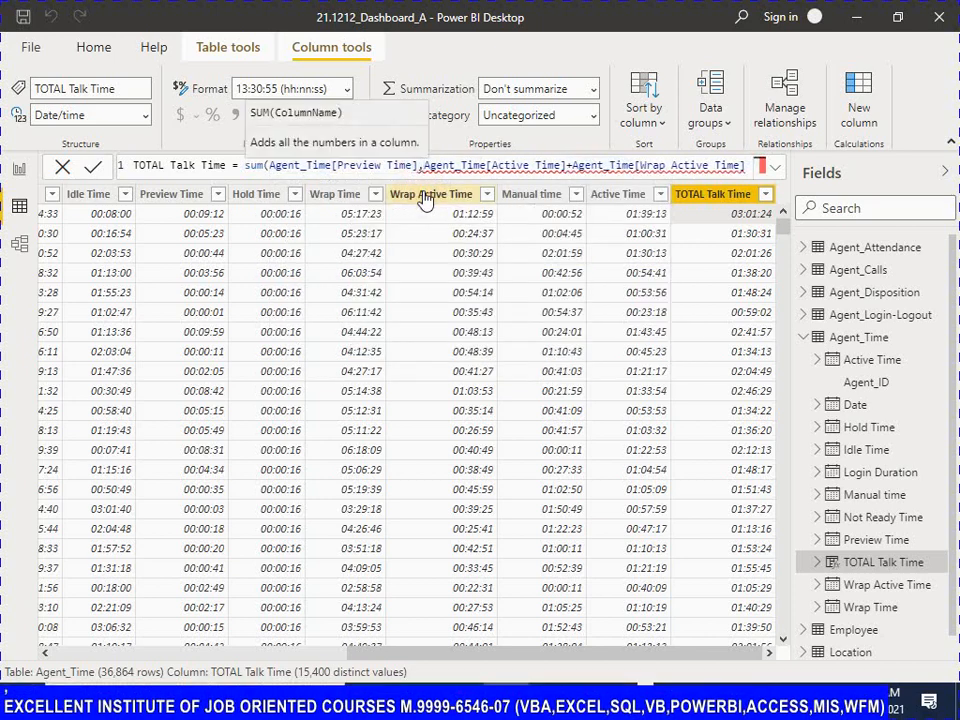
Replace the plus before Agent_Time[Wrap Active Time] with a comma, close the SUM parenthesis and try committing the formula
key("Right")
key("Right")
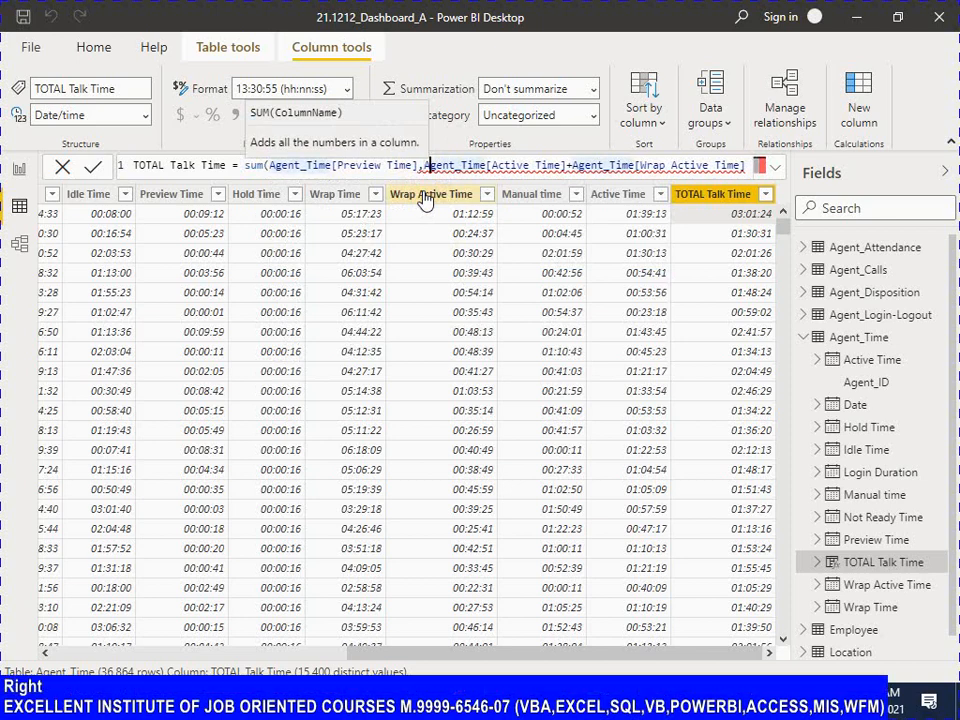
key("Right")
key("Right")
key("Right")
key("Right")
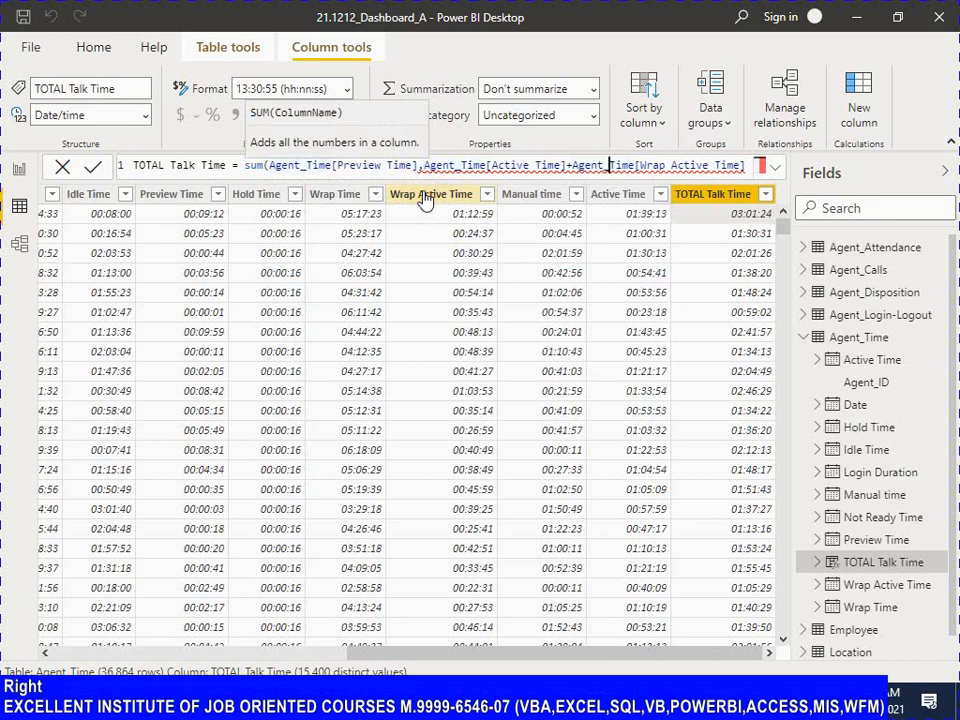
key("Left")
key("Left")
key("Left")
key("Left")
key("Left")
key("Left")
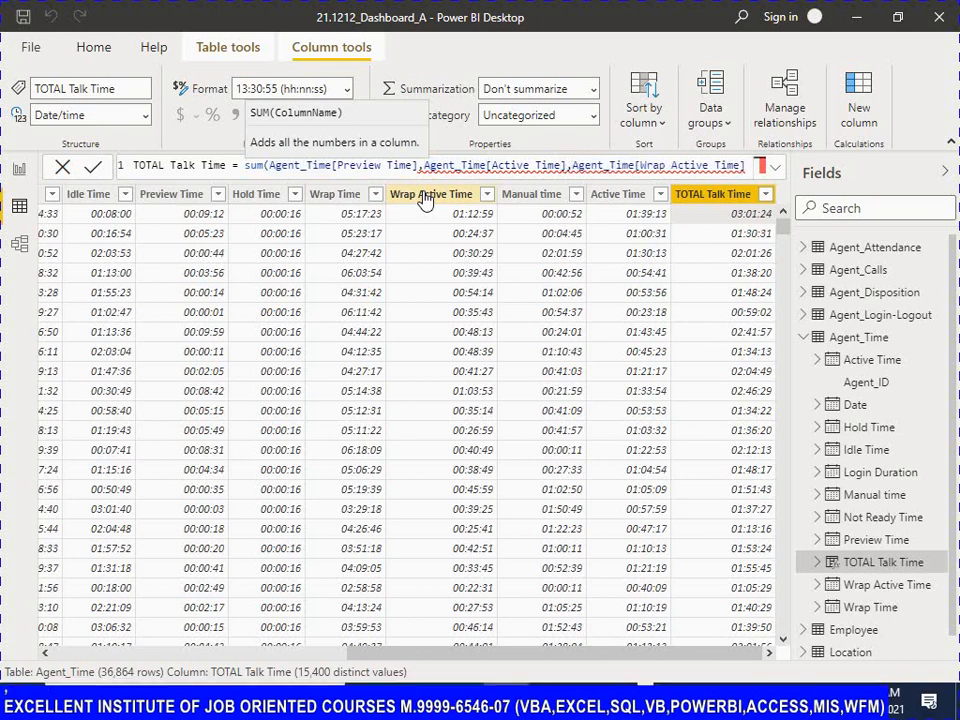
key("End")
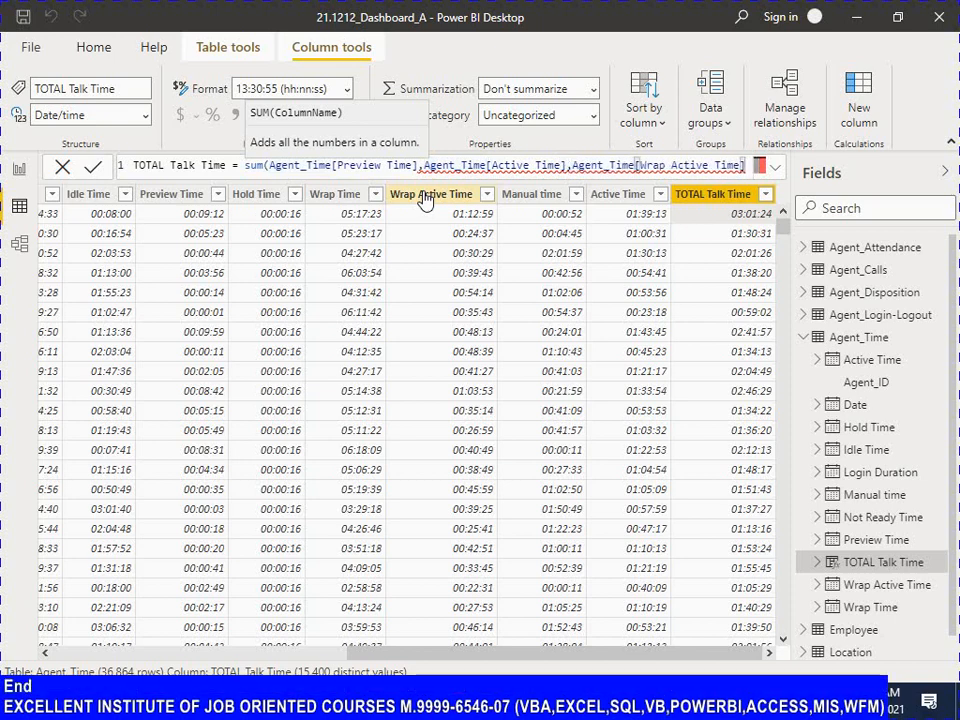
type(")")
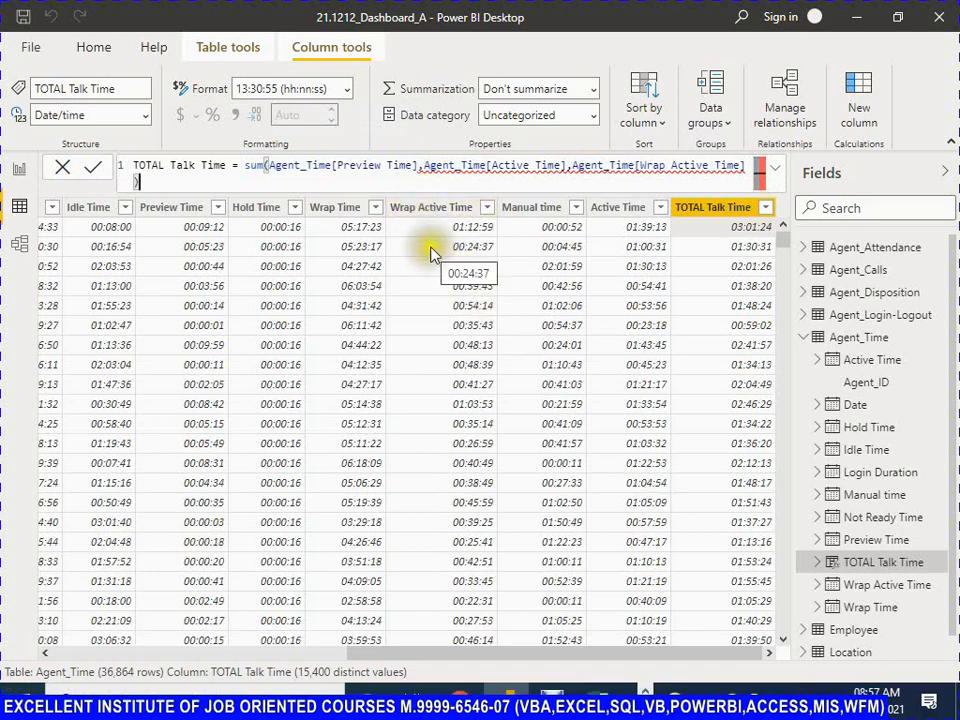
left_click(92, 170)
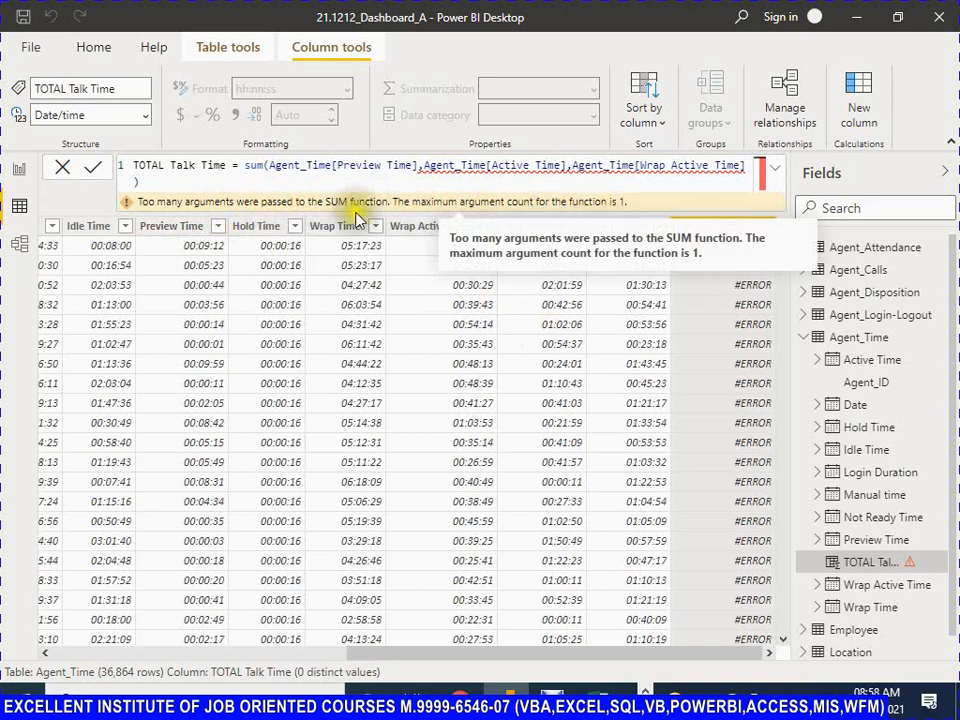
Remove the SUM function and its closing parenthesis from the TOTAL Talk Time formula
left_click(268, 165)
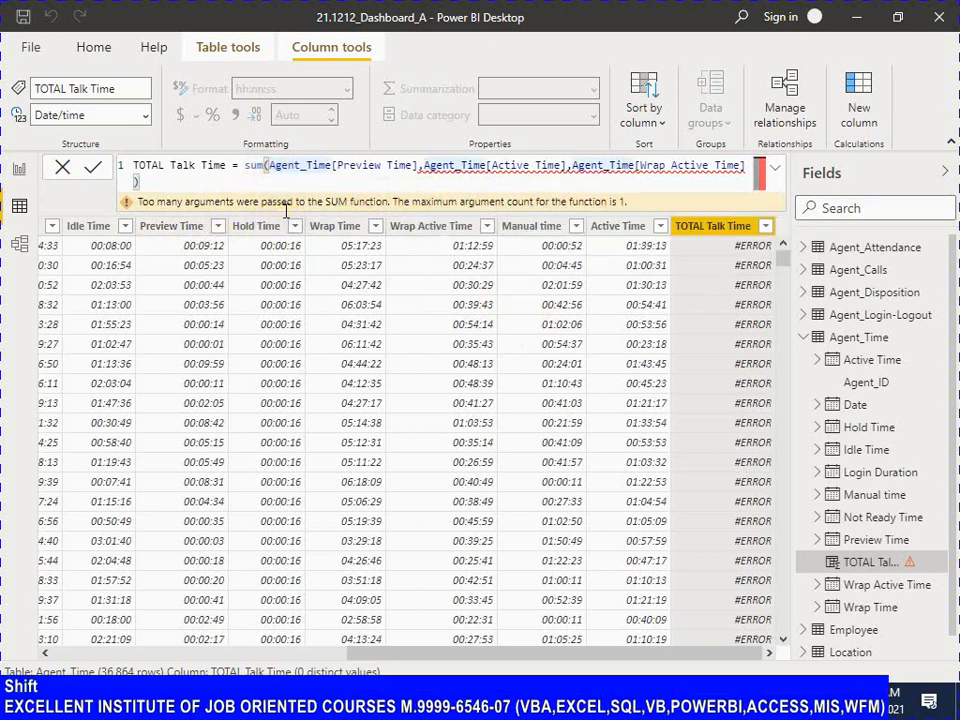
key("shift+Left")
key("shift+Left")
key("shift+Left")
key("shift+Left")
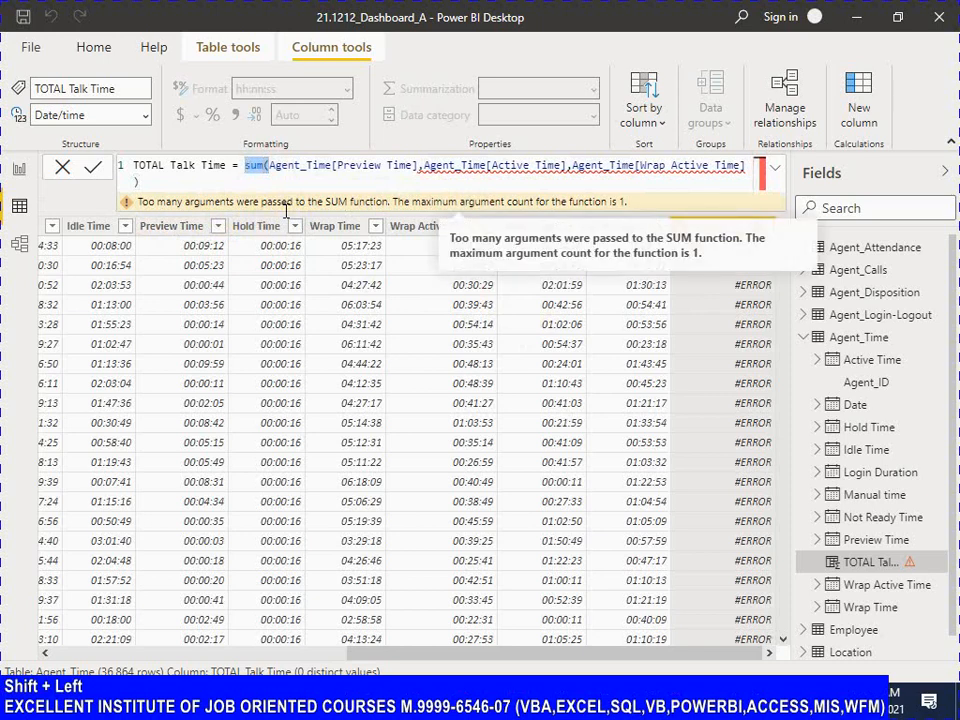
key("Delete")
key("End")
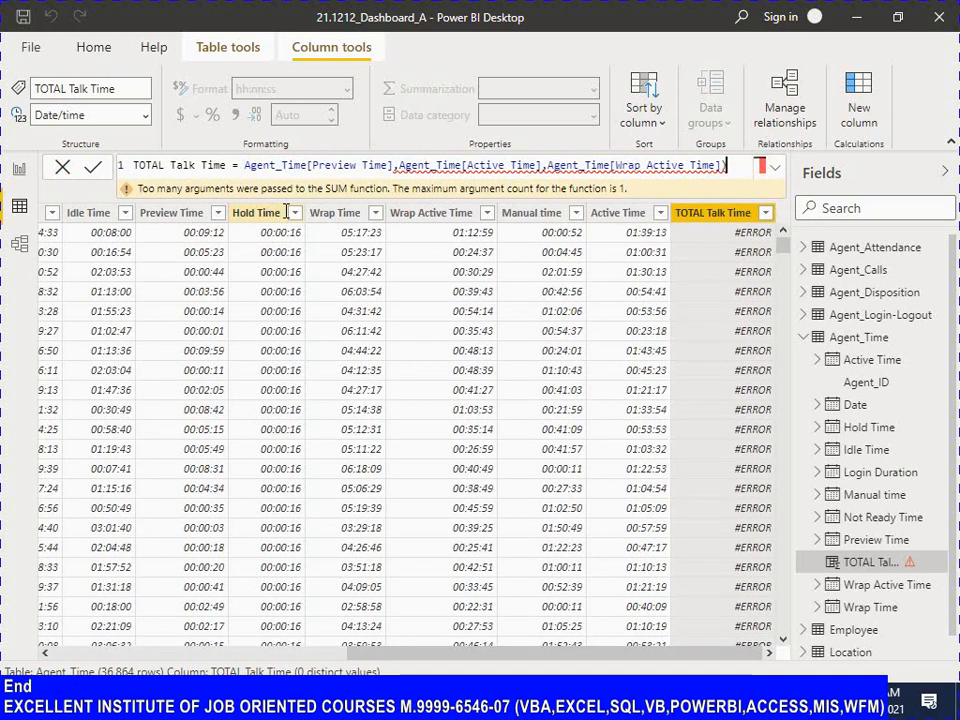
key("shift+Left")
key("Delete")
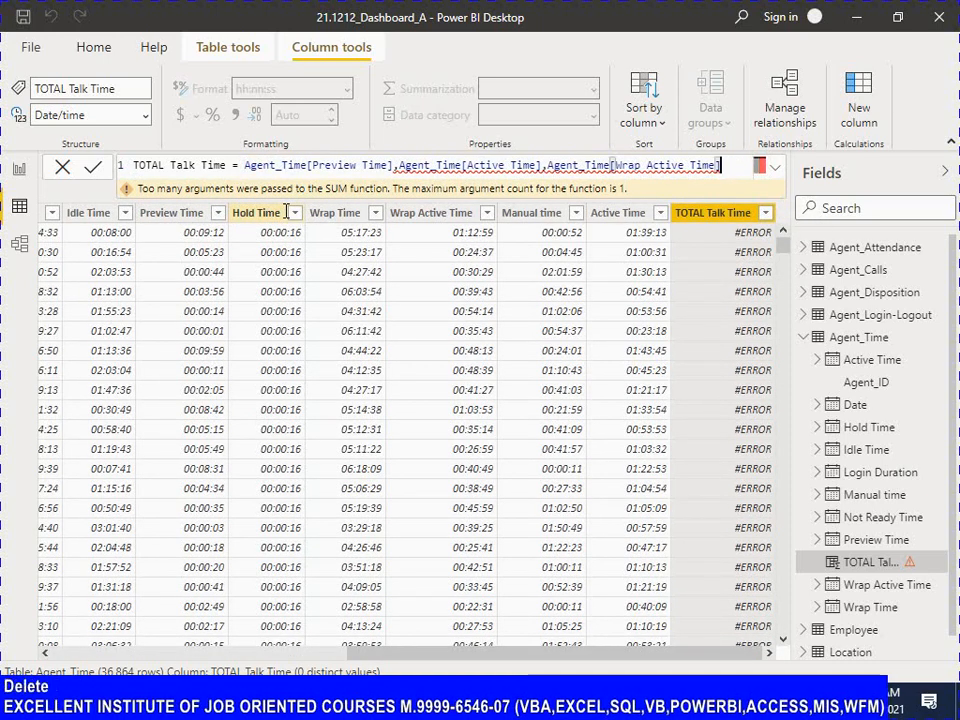
Replace the comma between Agent_Time[Active Time] and Agent_Time[Wrap Active Time] with a plus sign
key("Left")
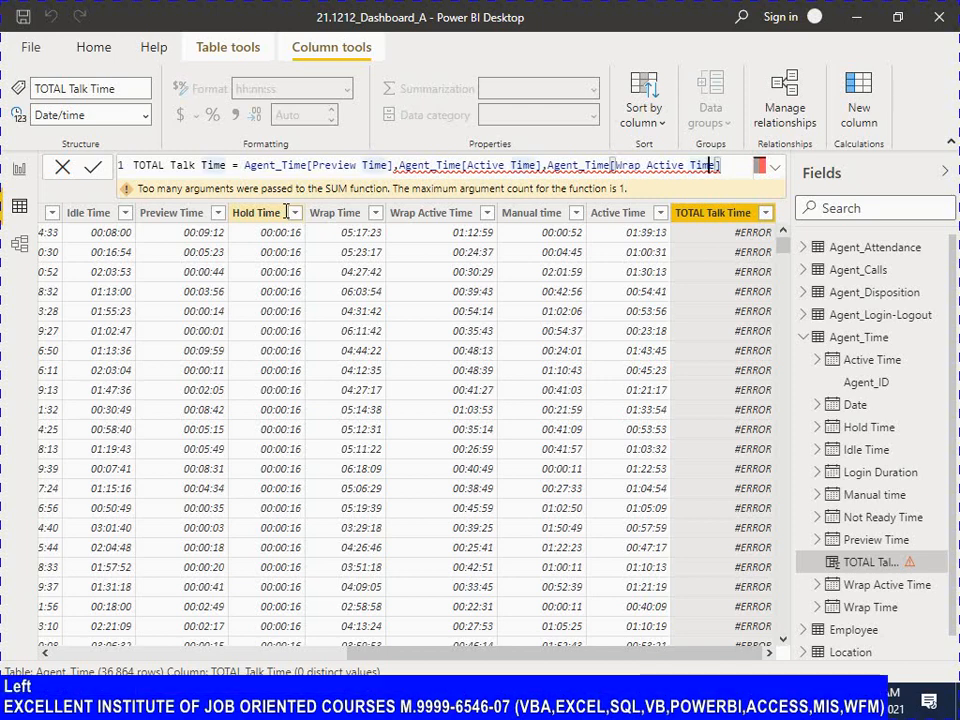
key("Left")
key("Left")
key("Left")
key("Left")
key("Left")
key("Left")
key("Left")
key("Left")
key("Left")
key("Left")
key("Left")
key("Left")
key("Left")
key("Left")
key("Left")
key("Left")
key("Left")
key("Left")
key("Left")
key("Left")
key("Right")
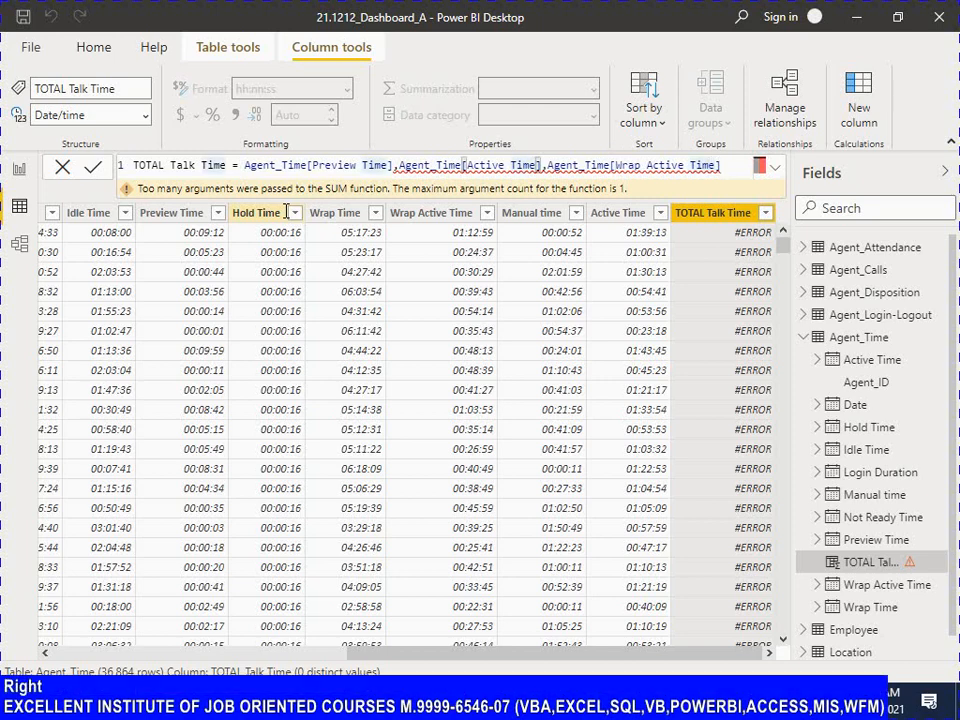
key("Delete")
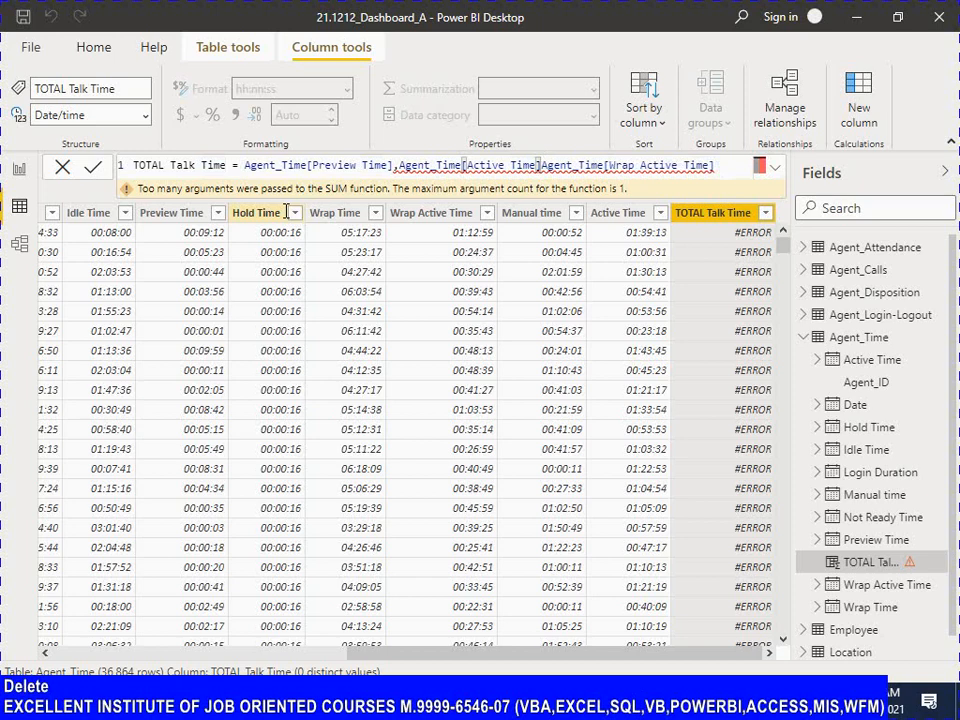
type("+")
Replace the comma after Agent_Time[Preview Time] with a plus sign and commit the TOTAL Talk Time formula
key("Left")
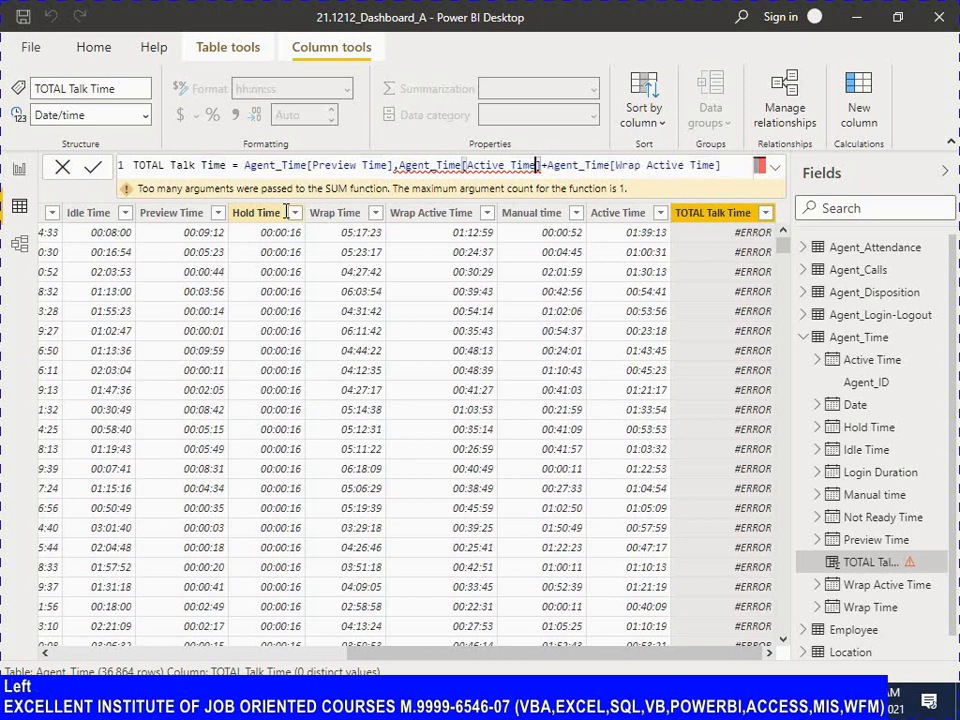
key("Left")
key("Left")
key("Left")
key("Left")
key("Left")
key("Left")
key("Left")
key("Left")
key("Left")
key("Left")
key("Left")
key("Left")
key("Left")
key("Left")
key("Left")
key("Left")
key("Left")
key("Left")
key("Left")
key("Left")
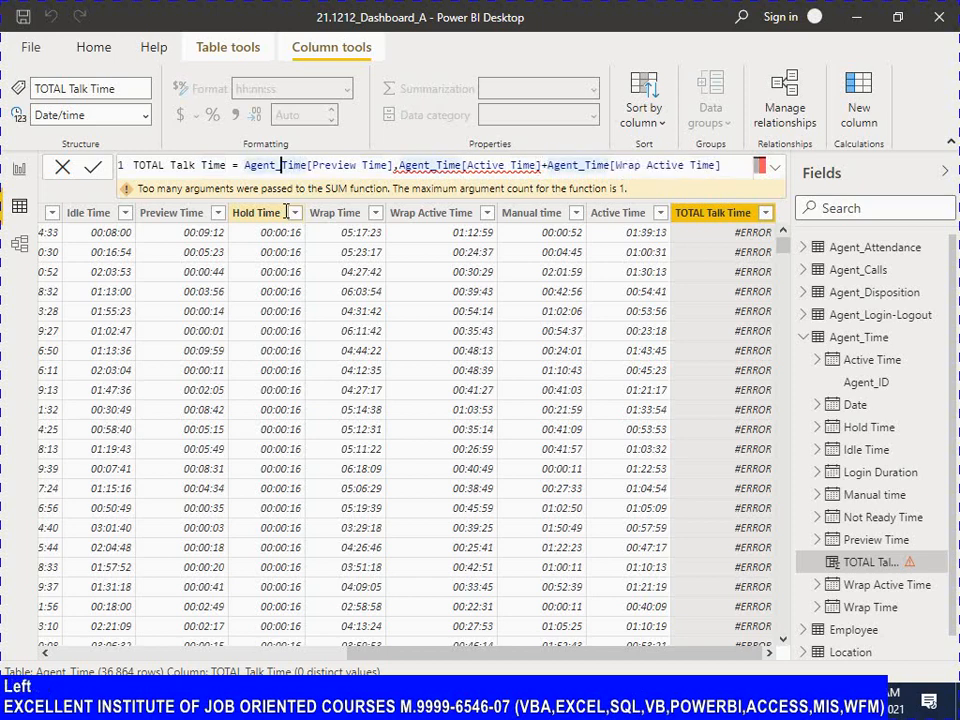
key("Right")
key("Right")
key("Right")
key("Right")
key("Right")
key("Right")
key("Right")
key("Right")
key("Right")
key("Right")
key("Right")
key("Right")
key("Right")
key("Right")
key("Right")
key("Right")
key("Right")
key("Right")
key("Right")
key("Right")
key("Right")
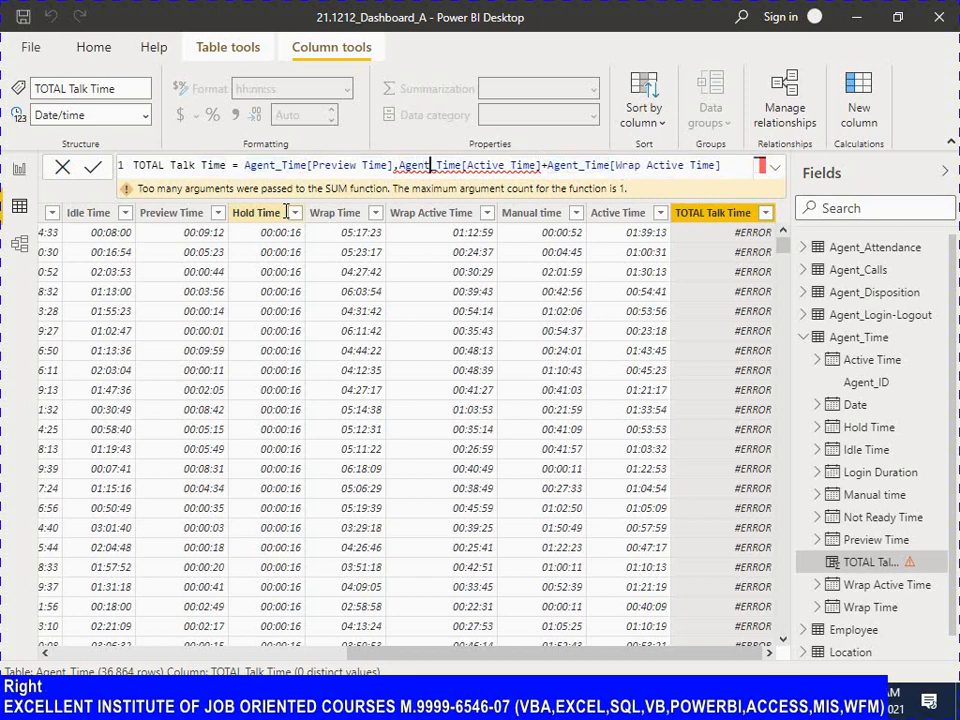
key("Left")
key("Left")
key("shift+Left")
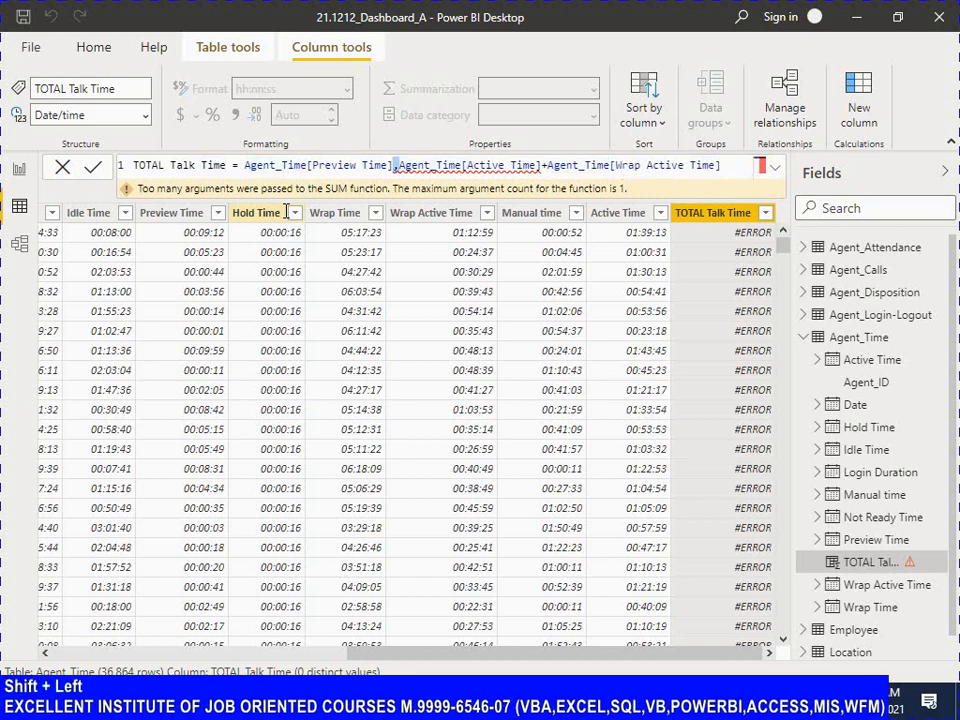
type("+")
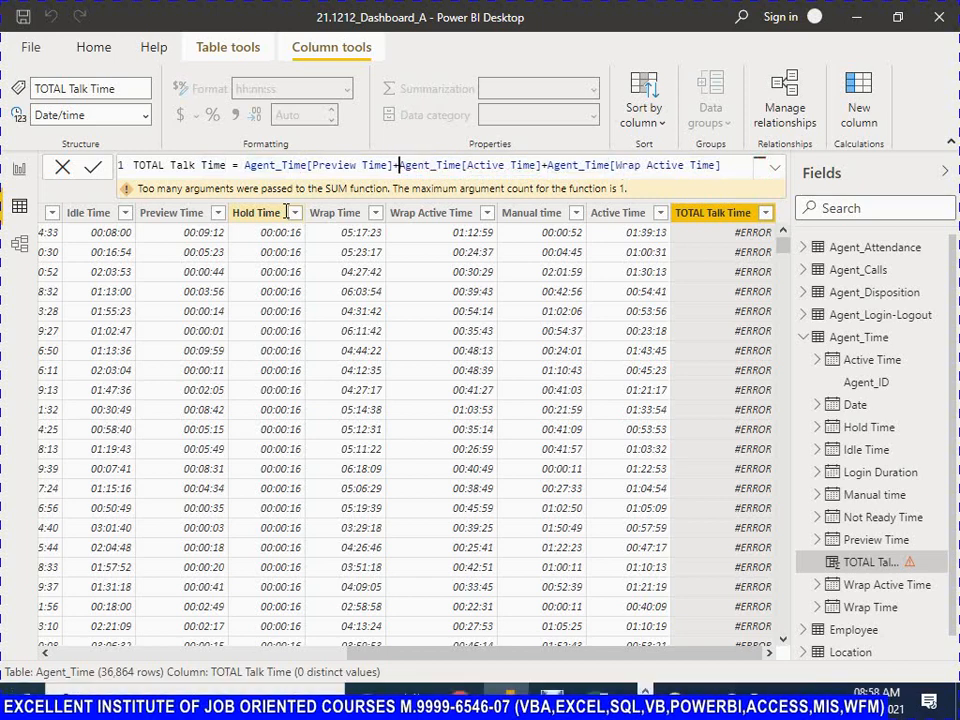
left_click(92, 171)
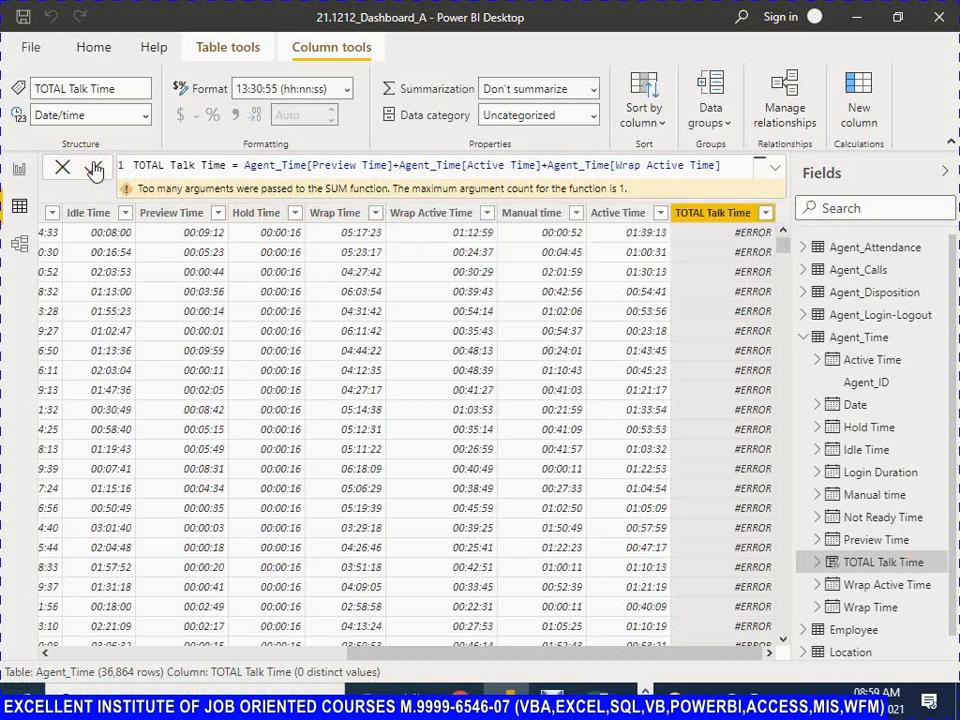
left_click(95, 170)
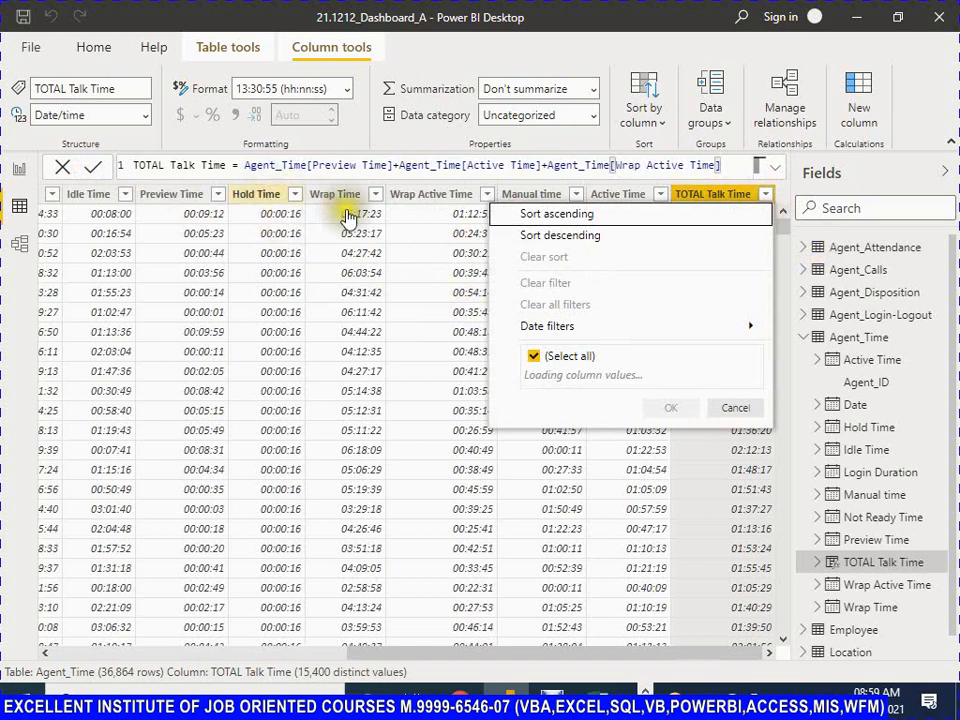
key("Escape")
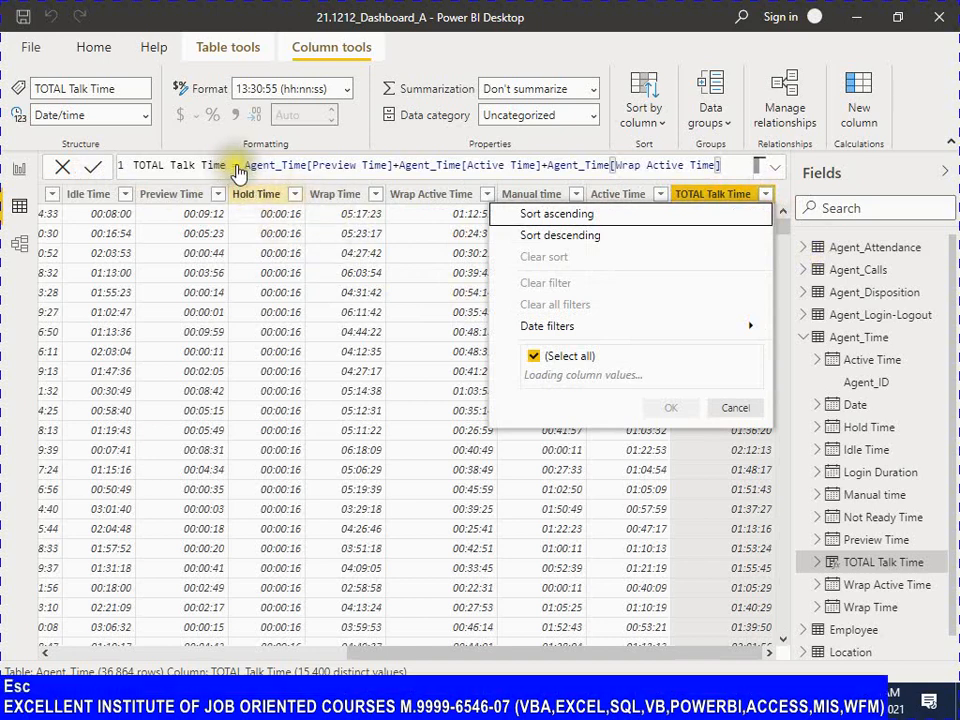
left_click(738, 408)
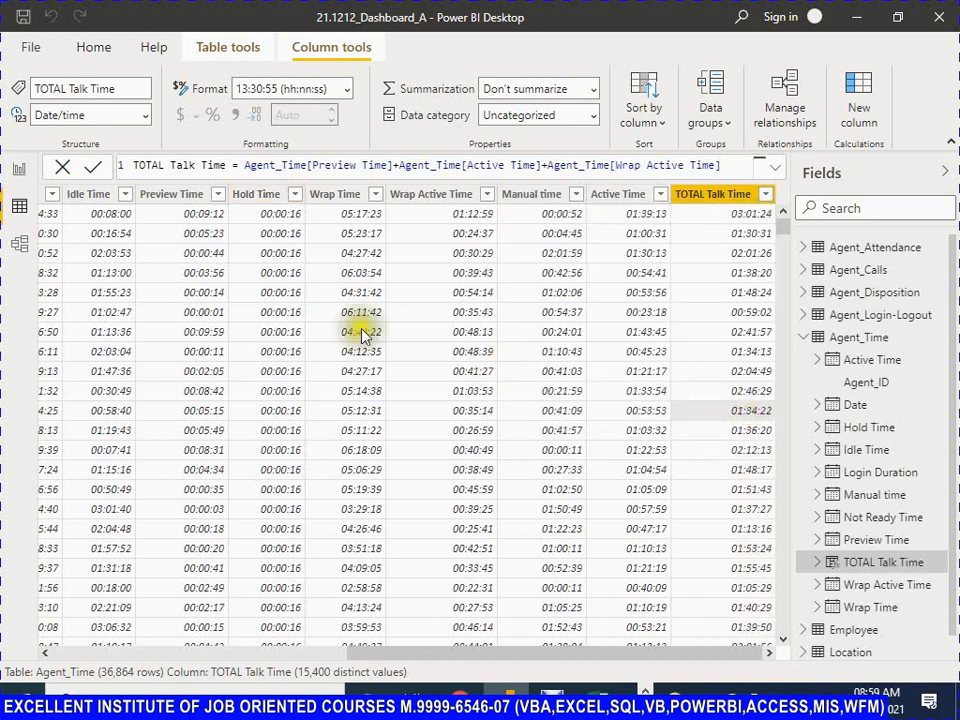
Wrap the TOTAL Talk Time expression in the FORMAT function, starting before Agent_Time[Preview Time]
left_click(245, 166)
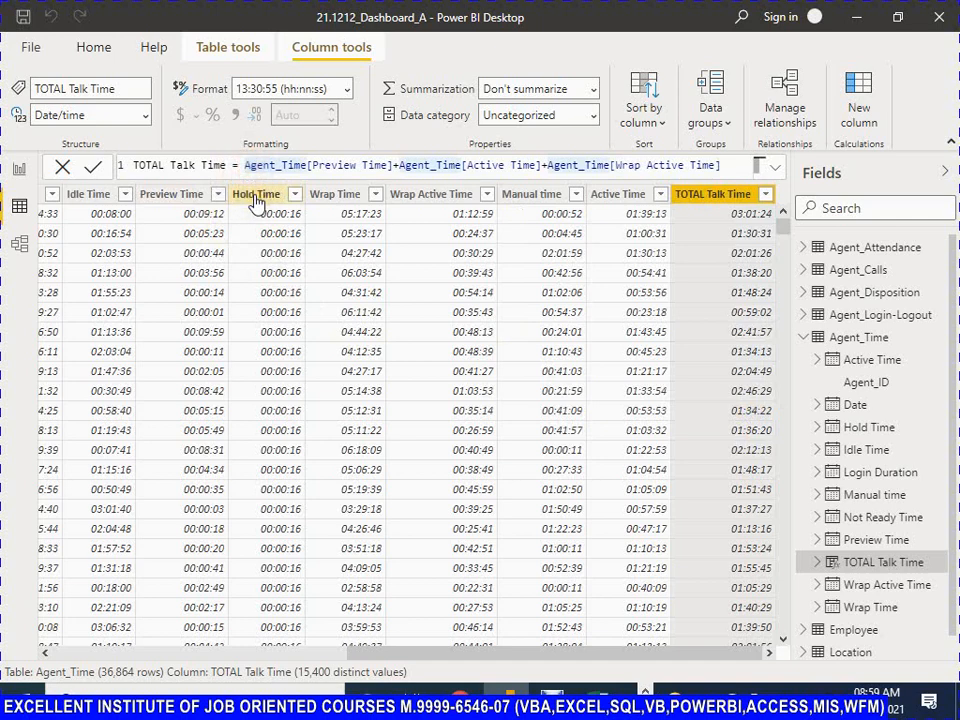
key("Left")
type("for")
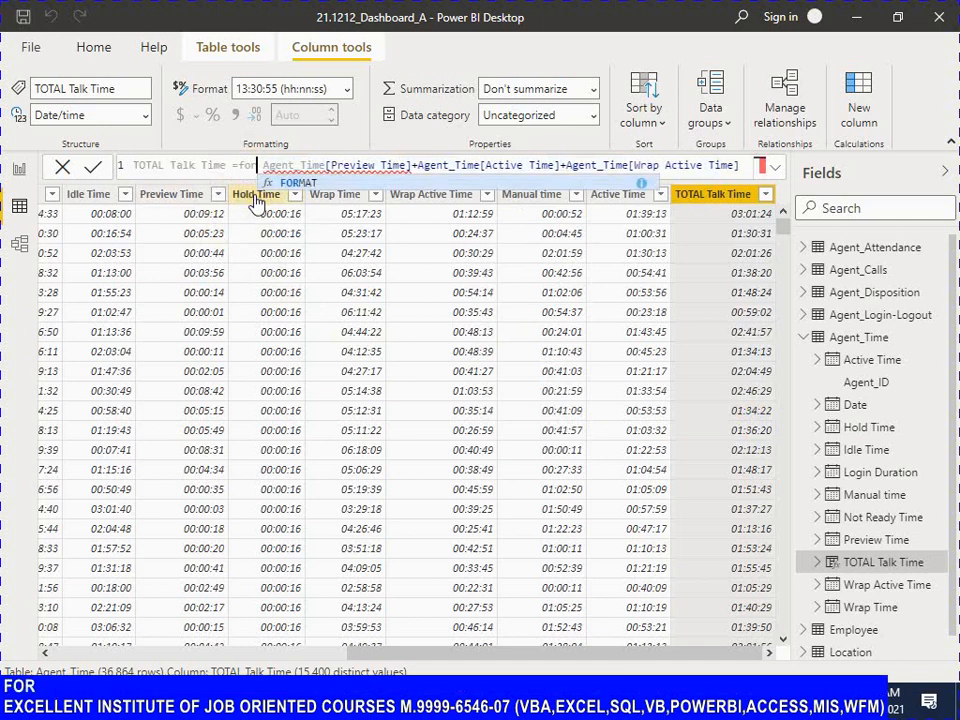
key("Tab")
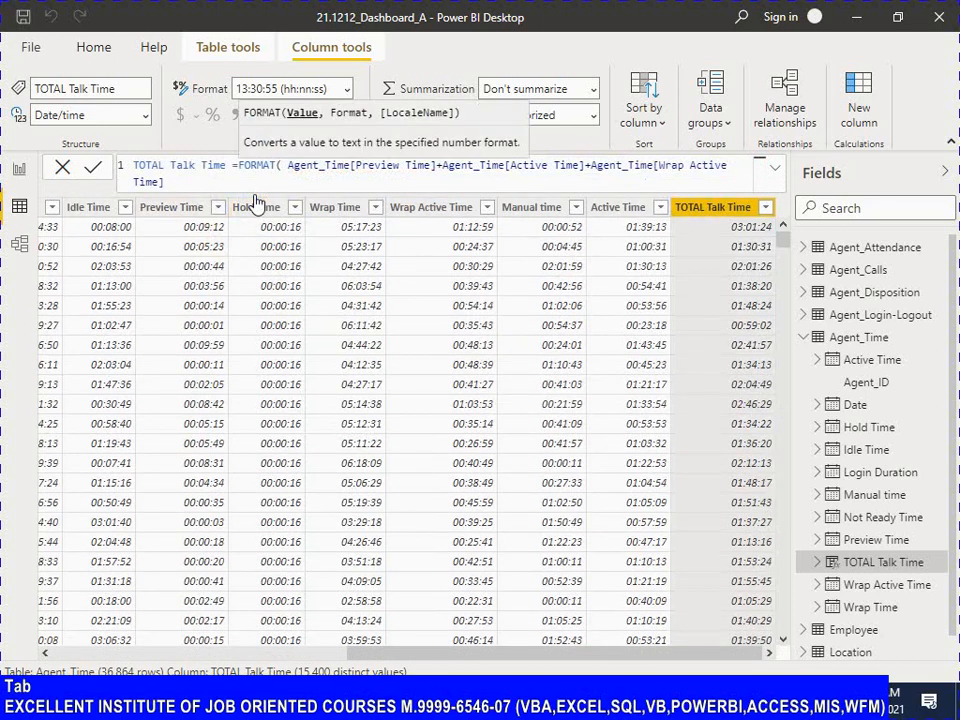
key("Delete")
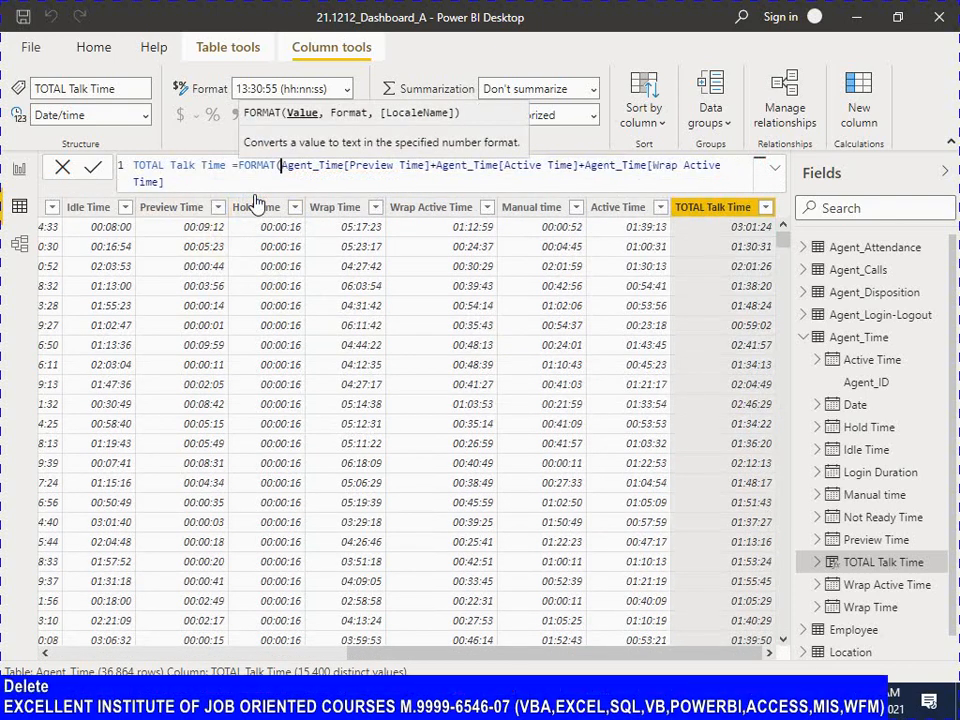
Add "[h]:mm:ss" as the format argument after Agent_Time[Wrap Active Time] and close the FORMAT parenthesis
key("Down")
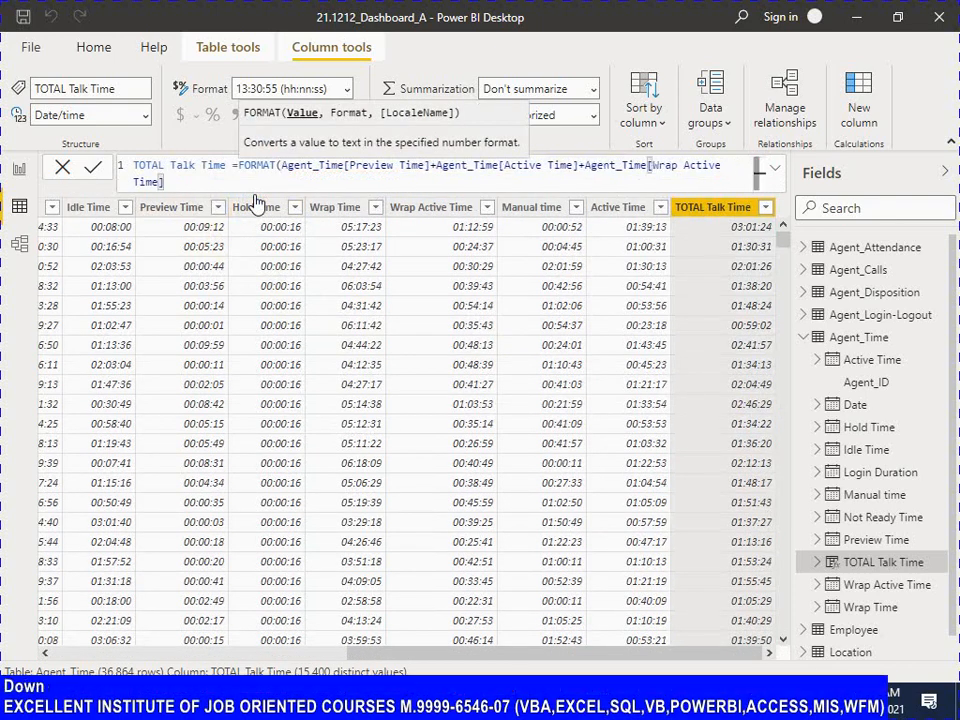
type(",")
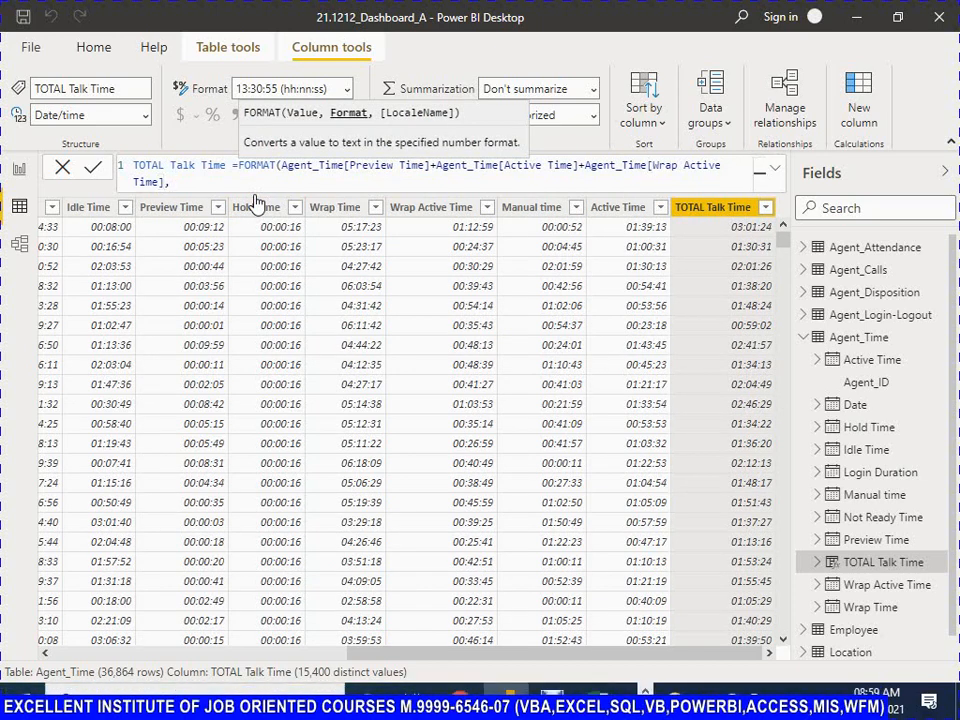
type("\"[h]")
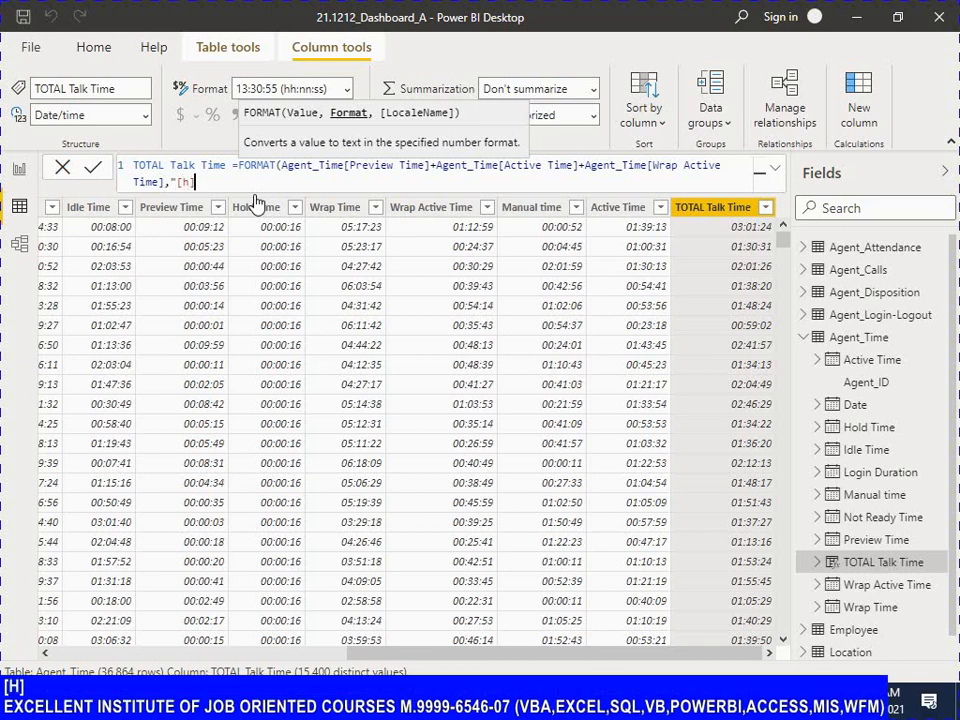
type(":mm")
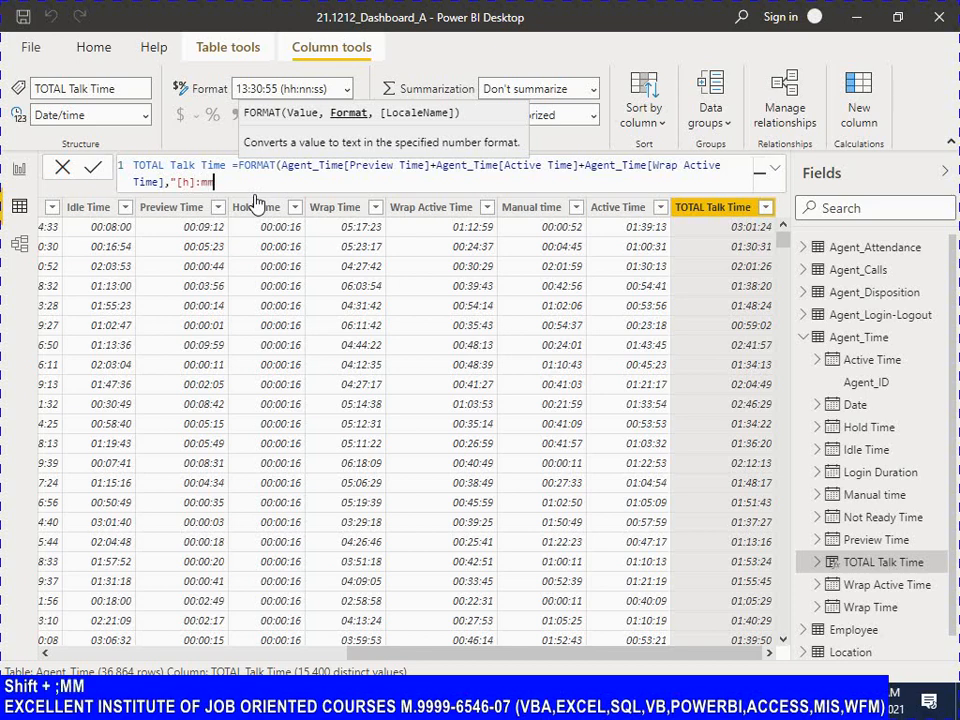
type(":ss")
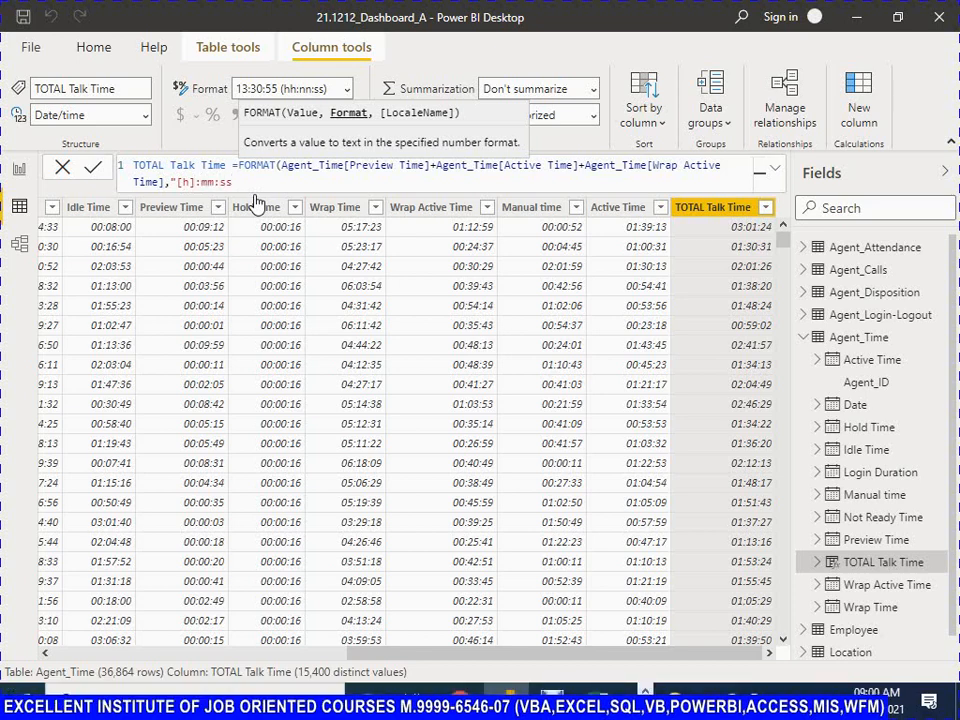
type("\")")
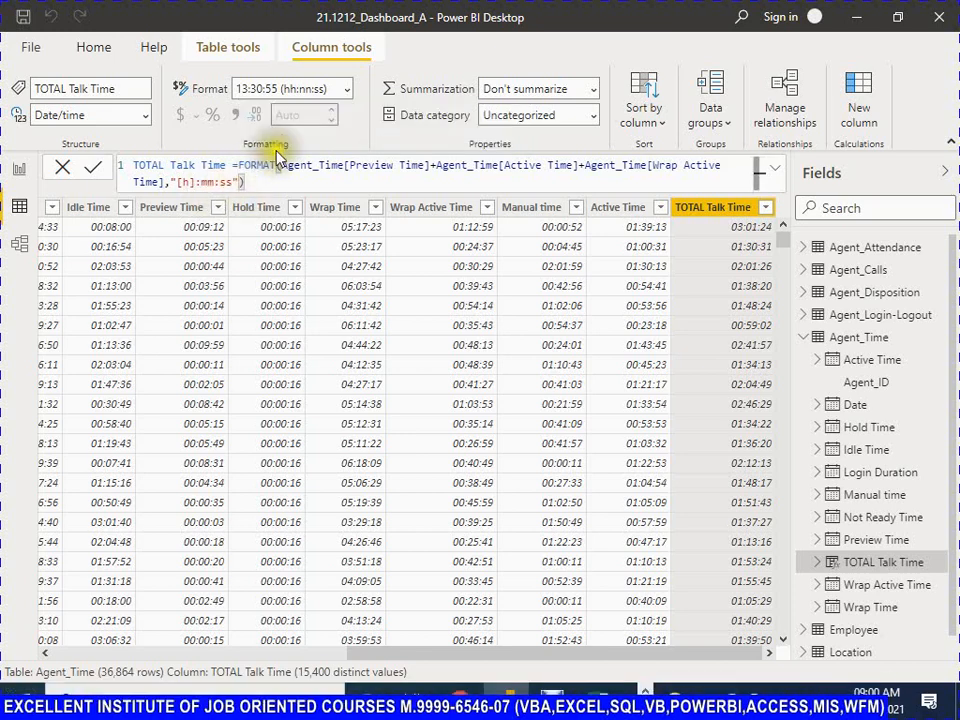
Replace mm with nn in the format string so it reads "[h]:nn:ss", and commit the TOTAL Talk Time formula
double_click(209, 182)
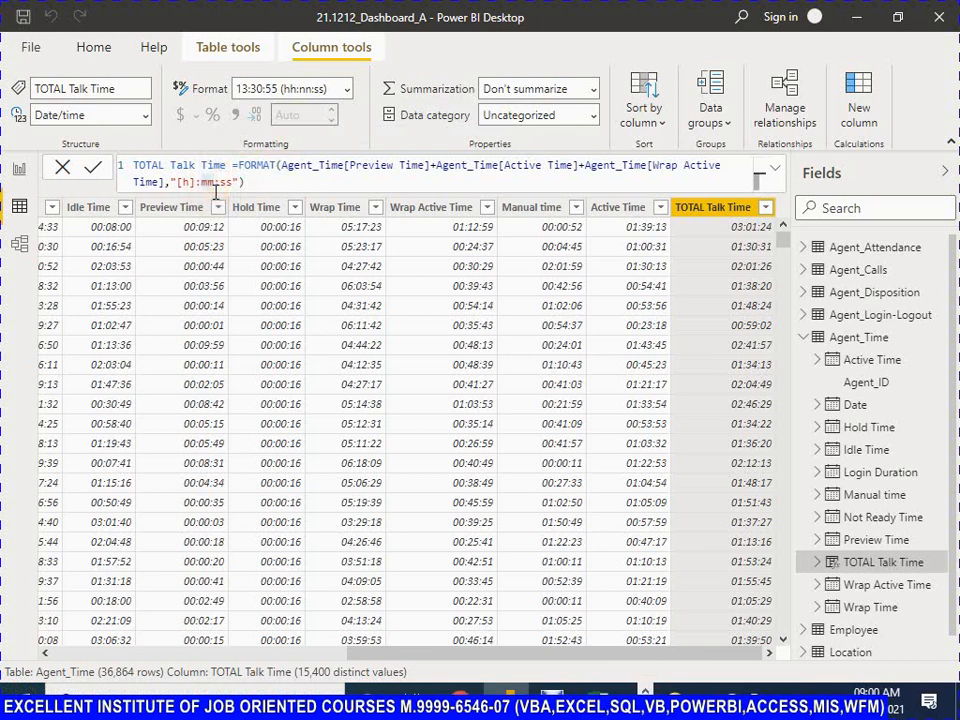
key("BackSpace")
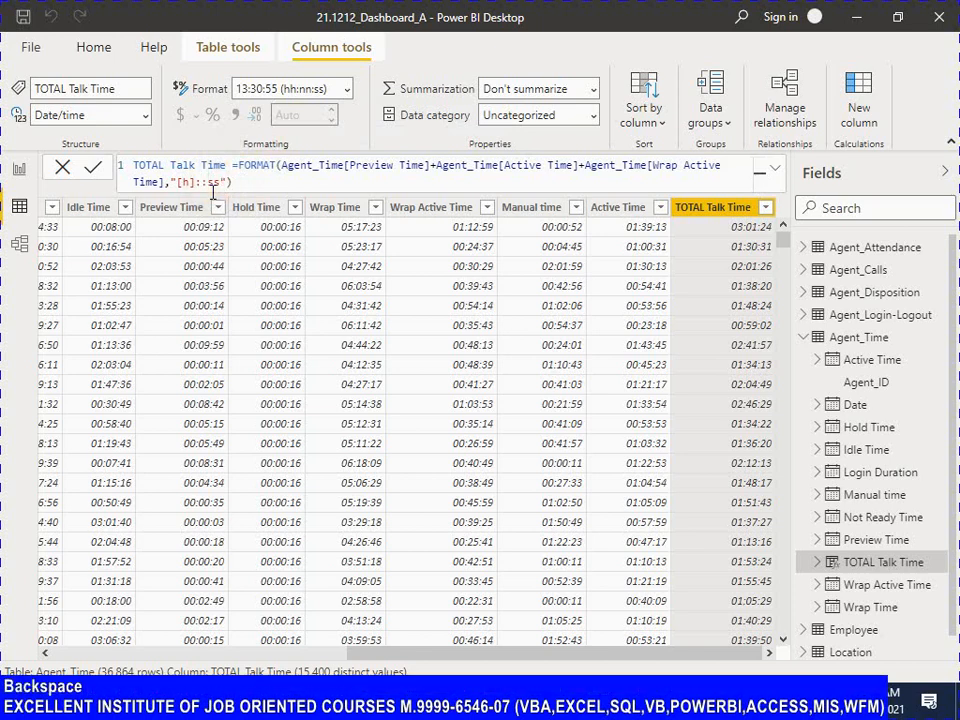
type("nn")
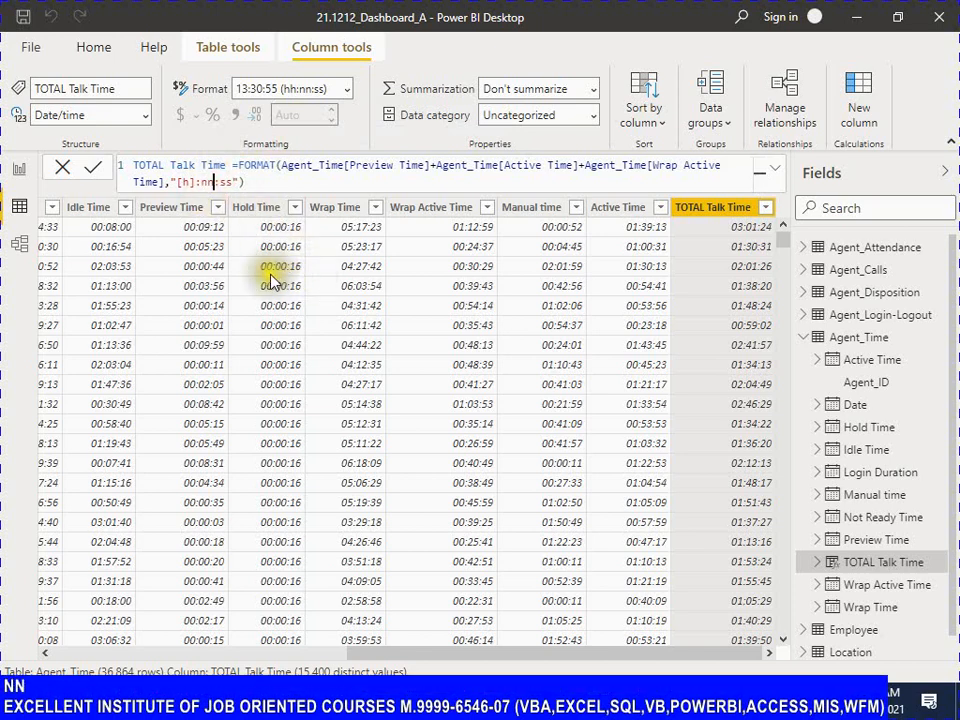
left_click(92, 167)
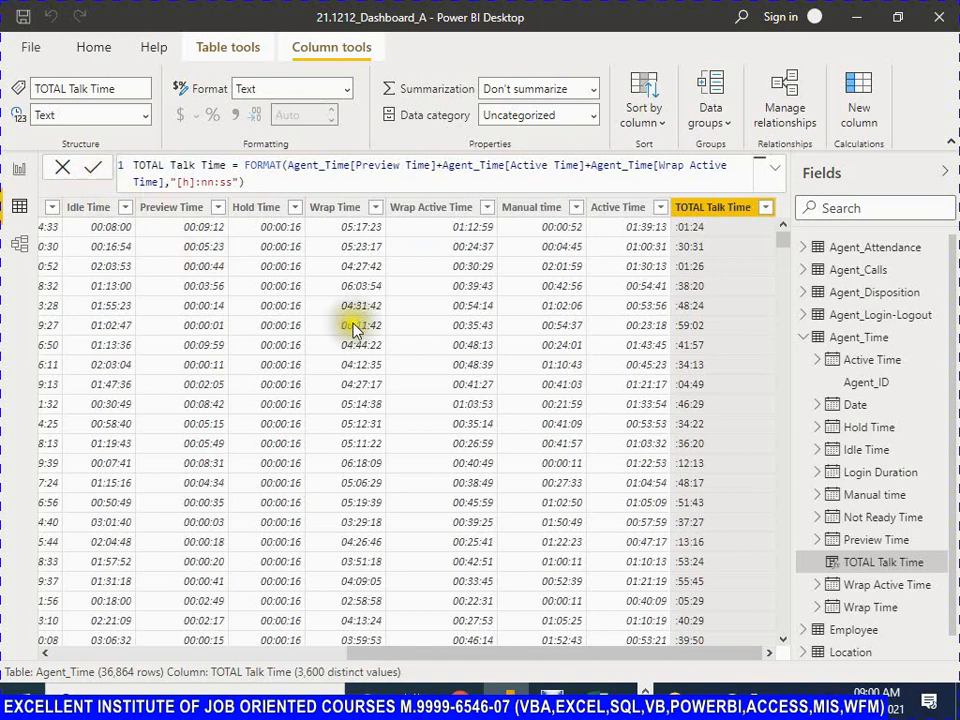
Change the hour part of the TOTAL Talk Time format string to [hh] and commit the formula
left_click_drag(700, 660, 665, 664)
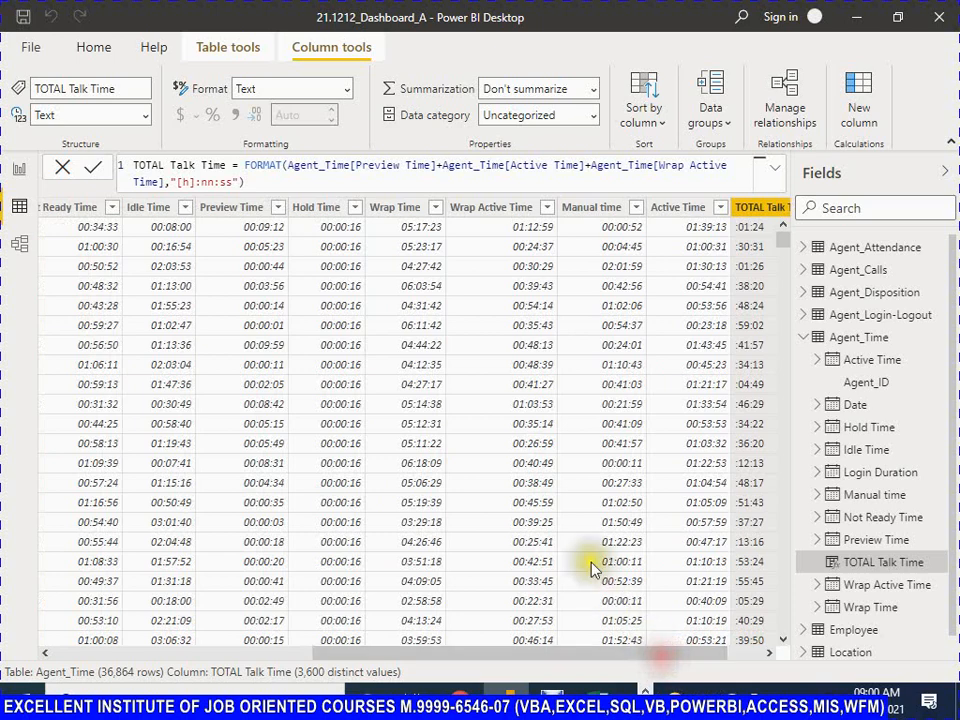
left_click(181, 183)
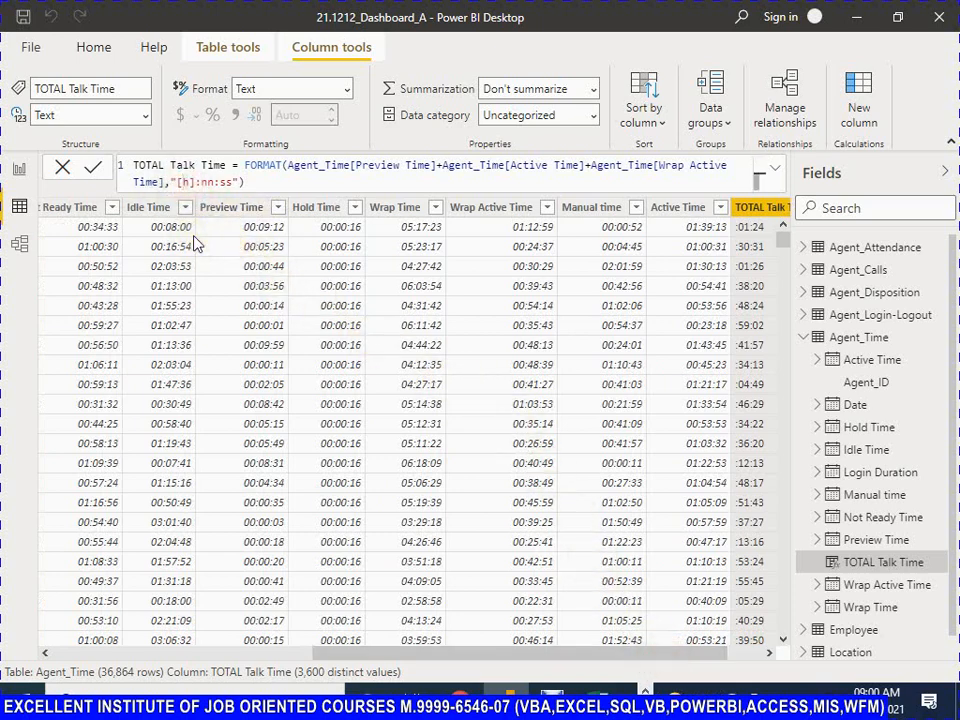
type("h")
left_click(92, 167)
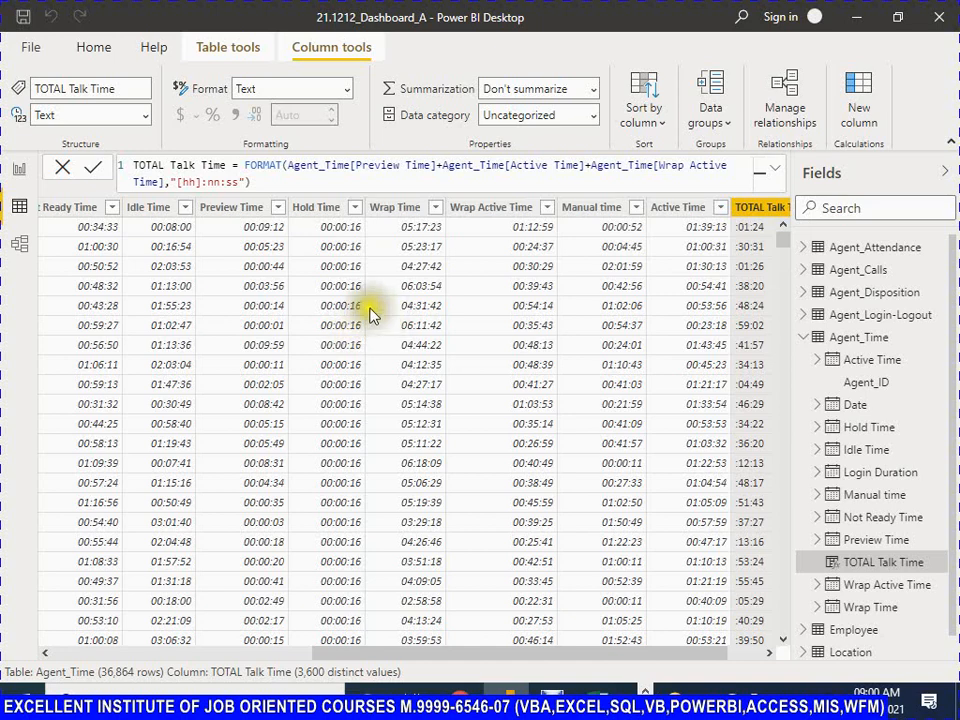
Remove the square brackets around hh so the format string is "hh:nn:ss", and commit the formula
left_click(182, 185)
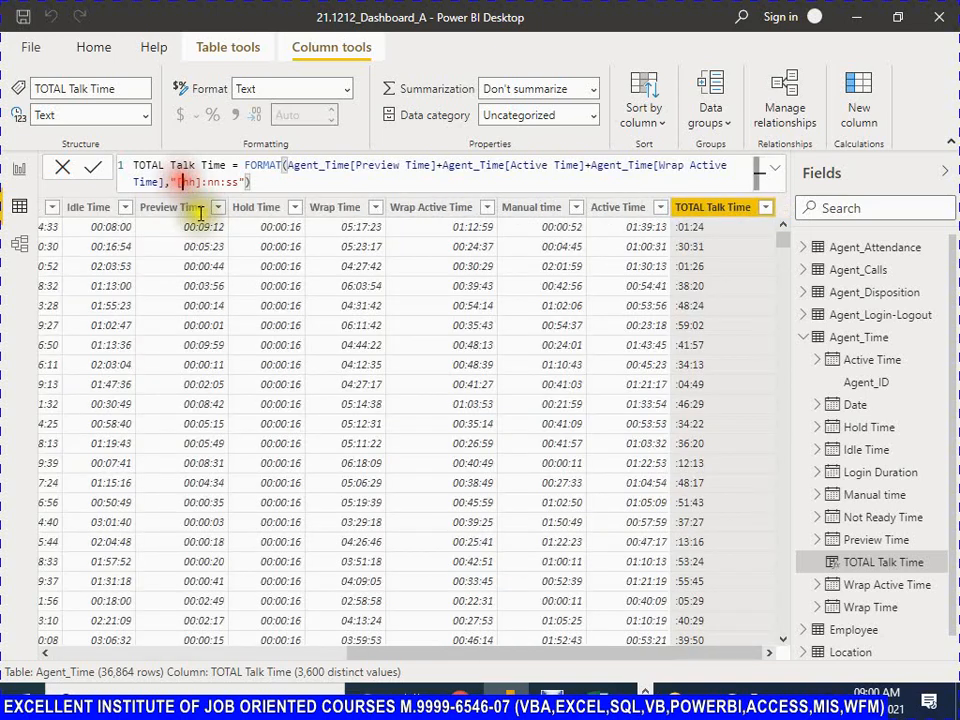
key("BackSpace")
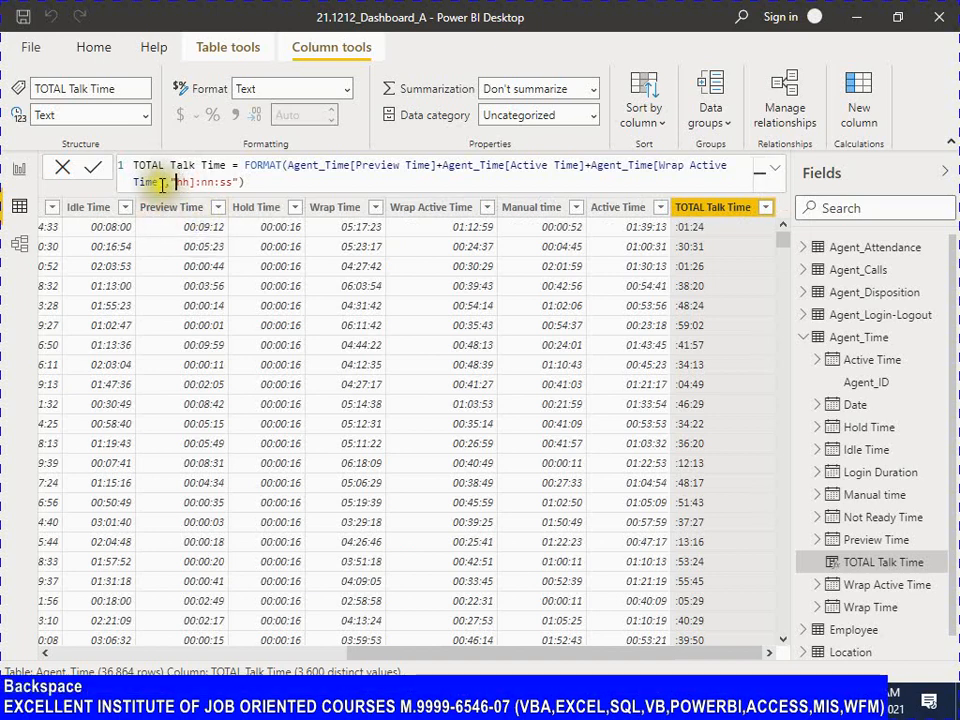
key("BackSpace")
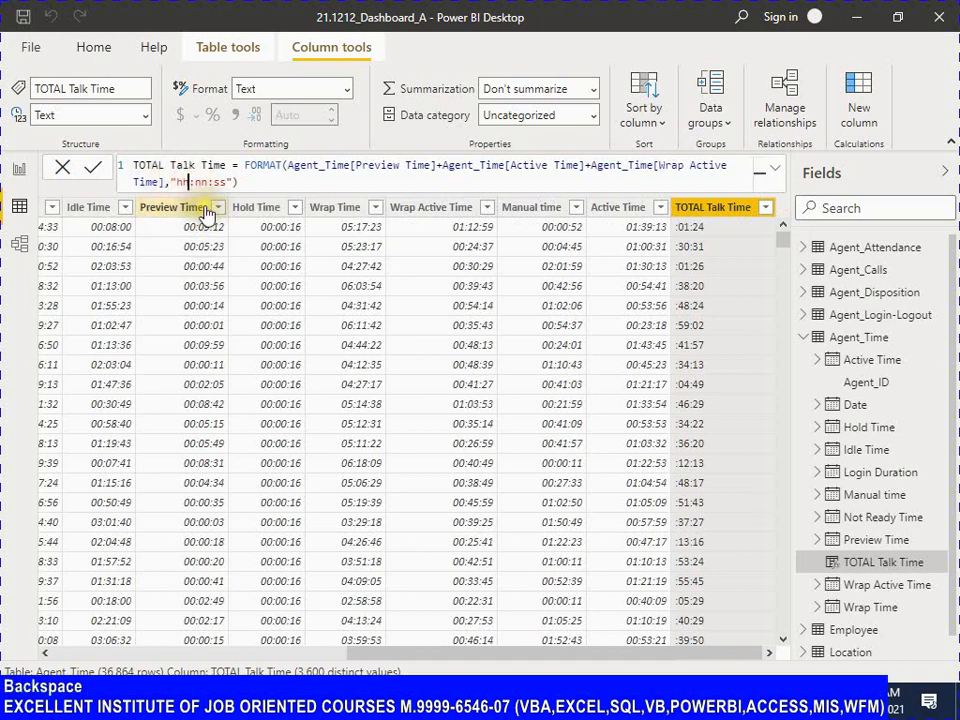
left_click(97, 172)
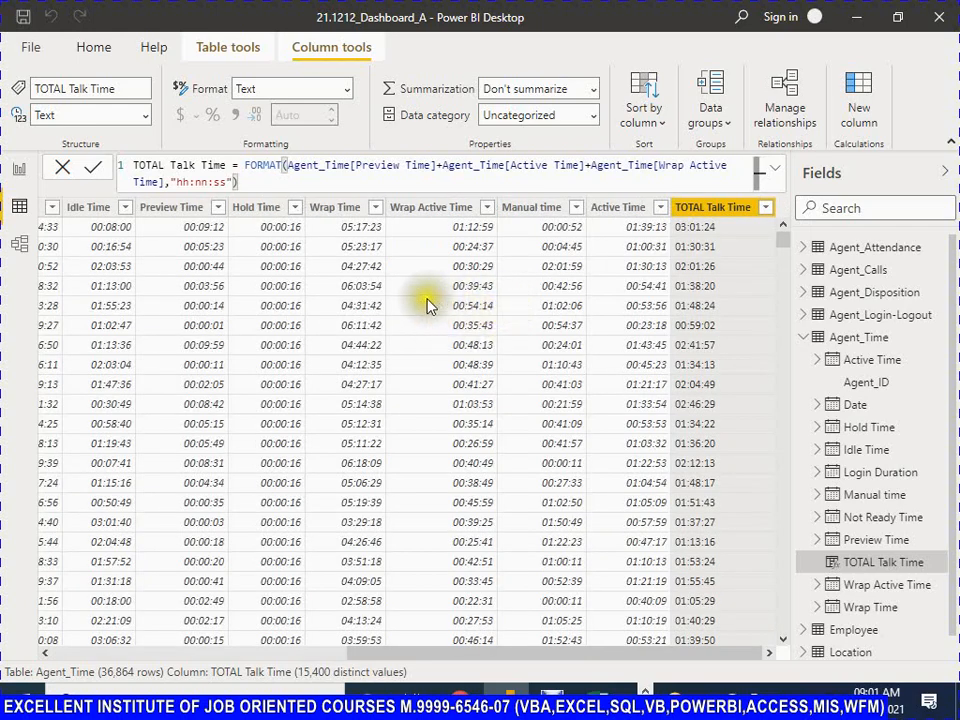
Check the TOTAL Talk Time definition on the Help sheet in Excel and return to Power BI Desktop
key("alt")
key("alt+Tab")
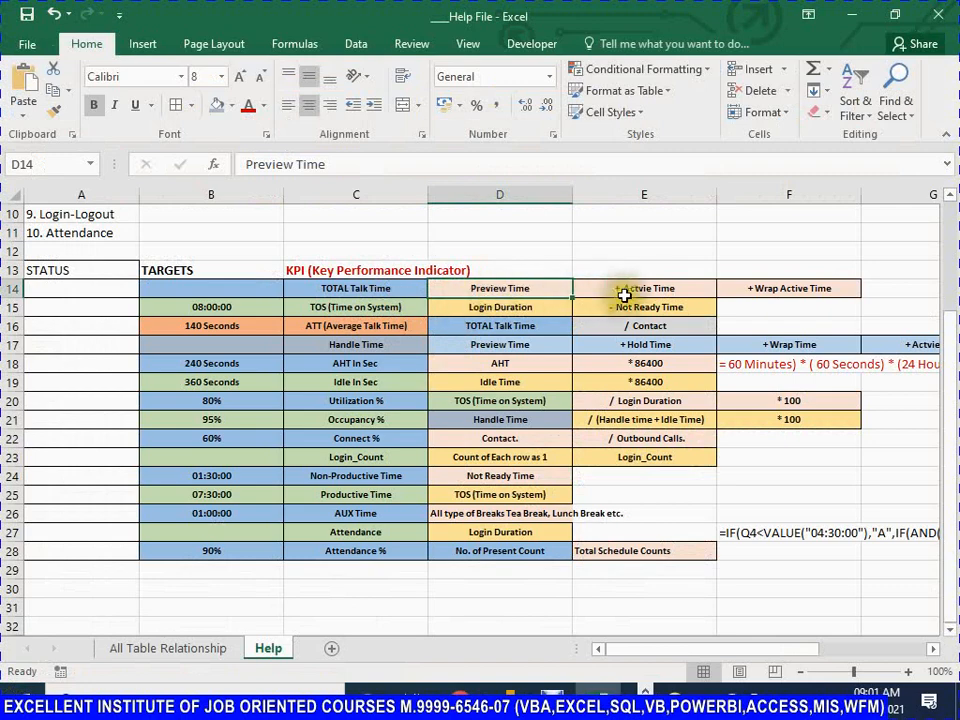
key("alt+Tab")
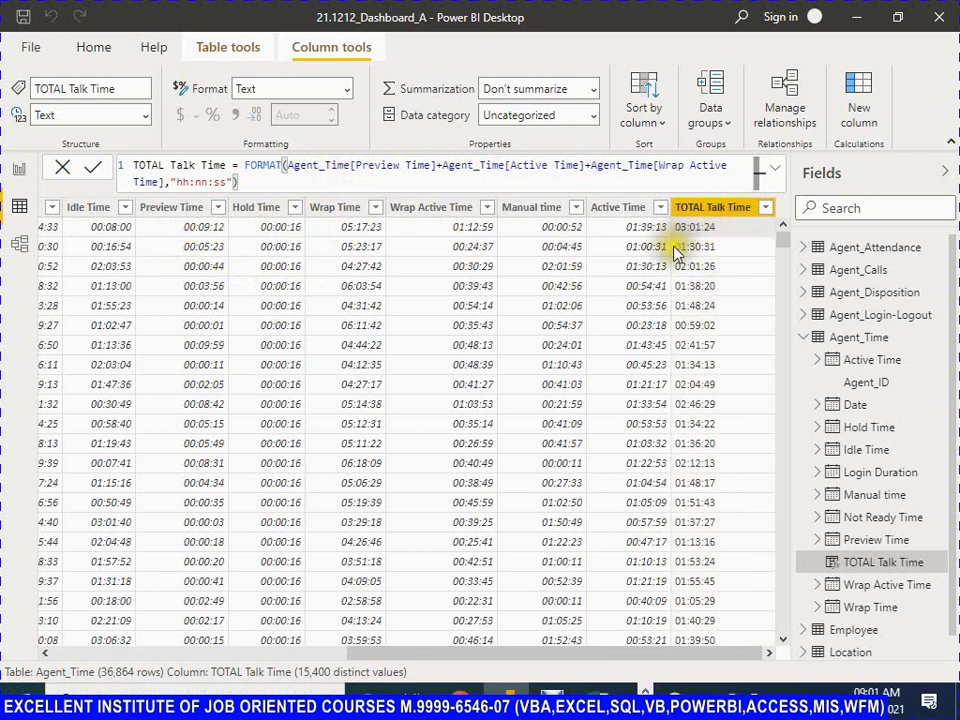
Switch to File Explorer and duplicate the Data Tables_A folder inside DHFL--For Use
key("alt+Tab")
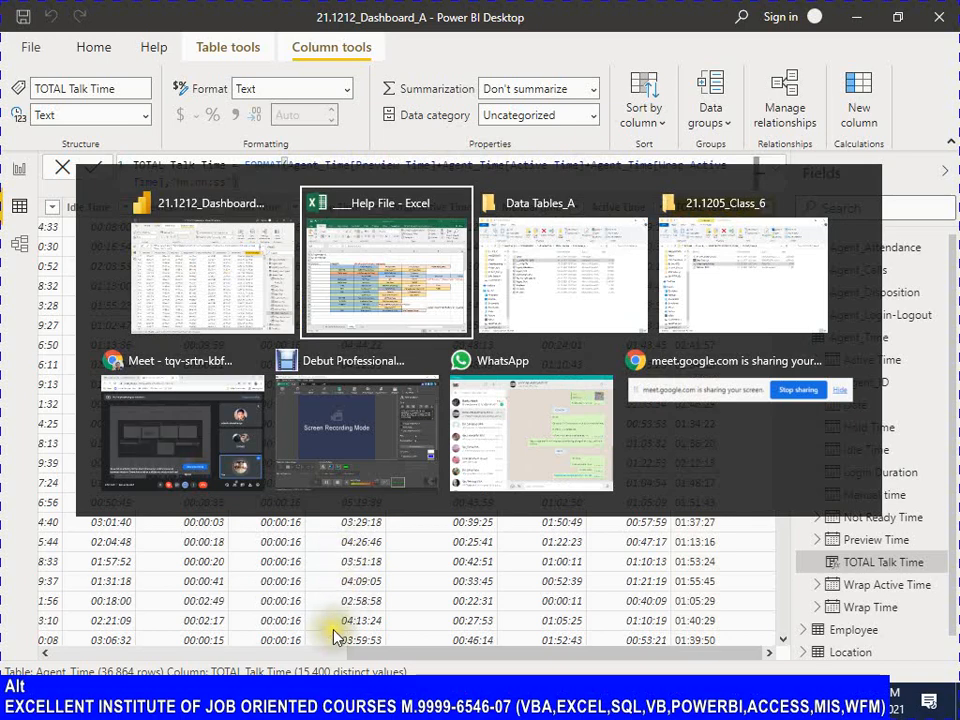
key("alt+Tab")
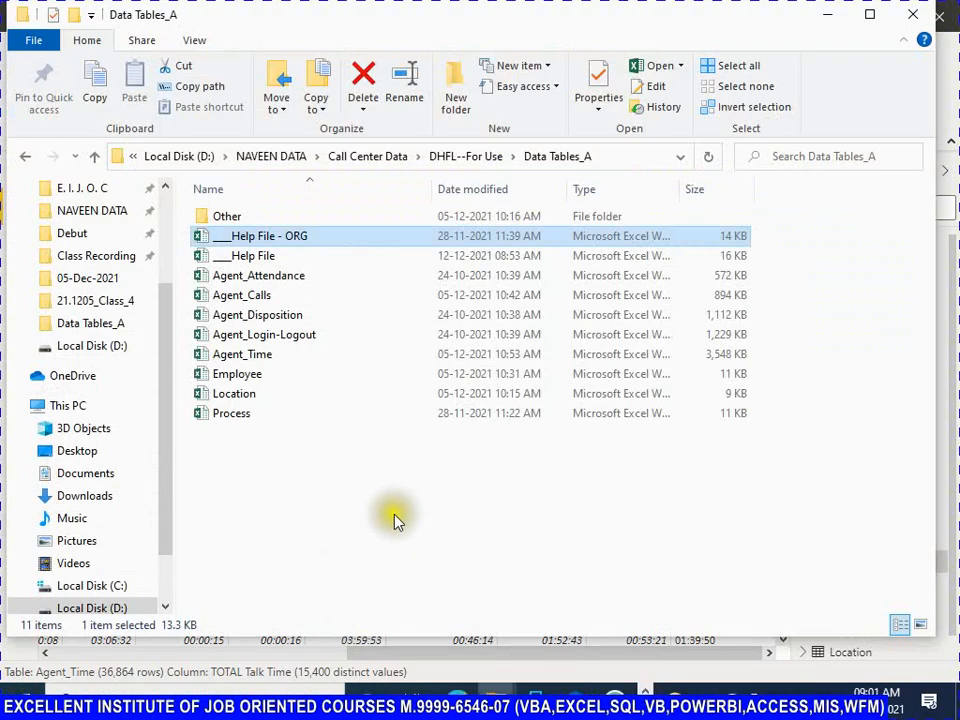
left_click(261, 297)
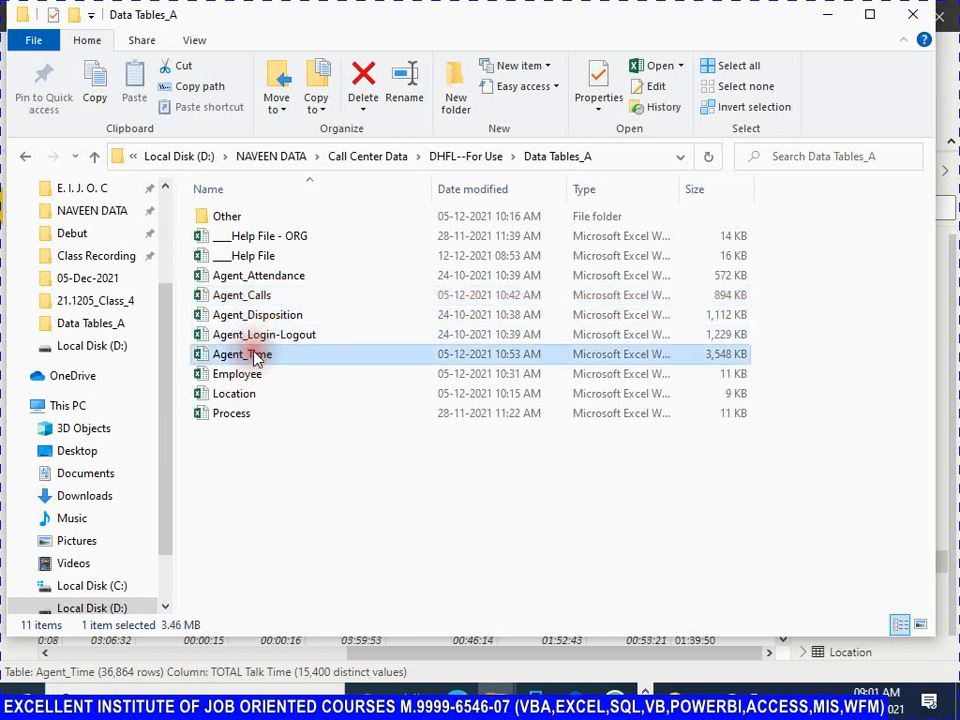
left_click(466, 160)
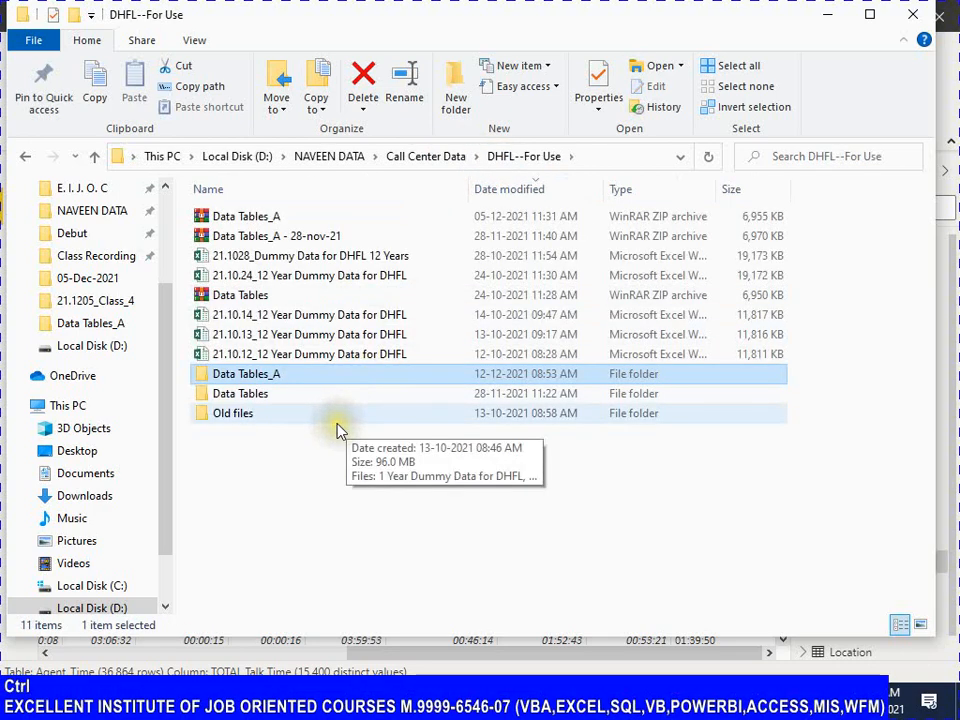
key("ctrl+c")
key("ctrl+v")
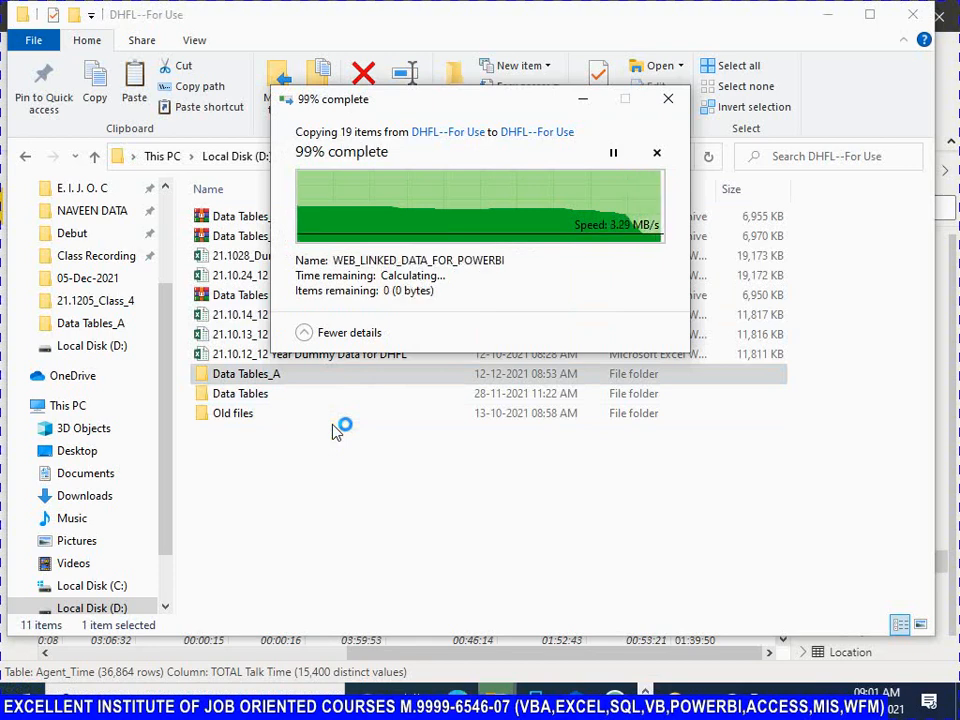
Rename the copied folder as Data Tables_B --WORKING
key("F2")
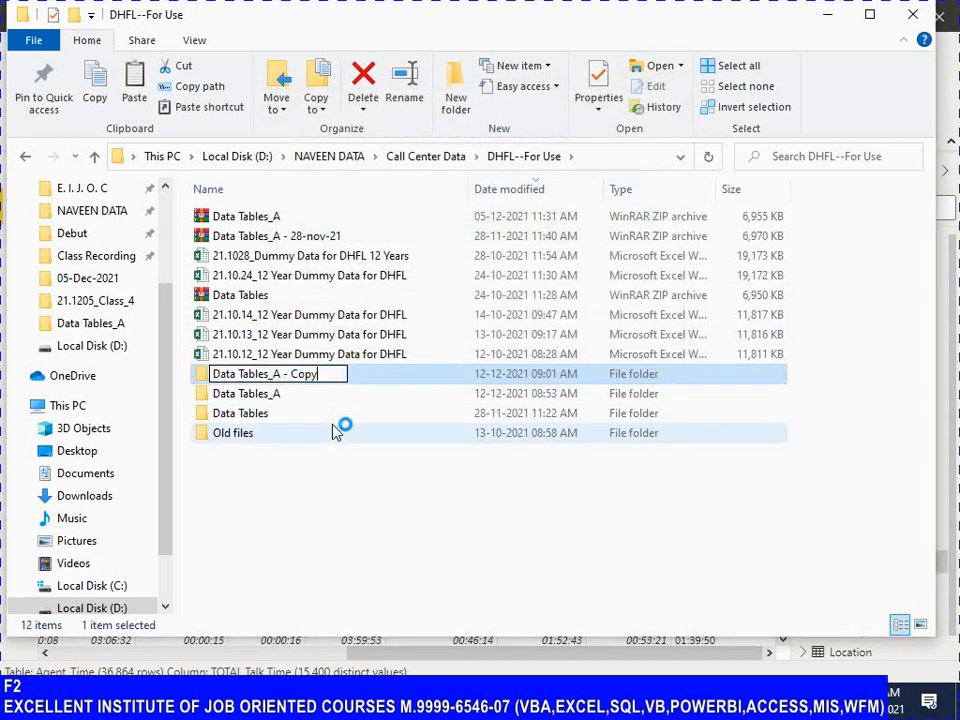
key("shift")
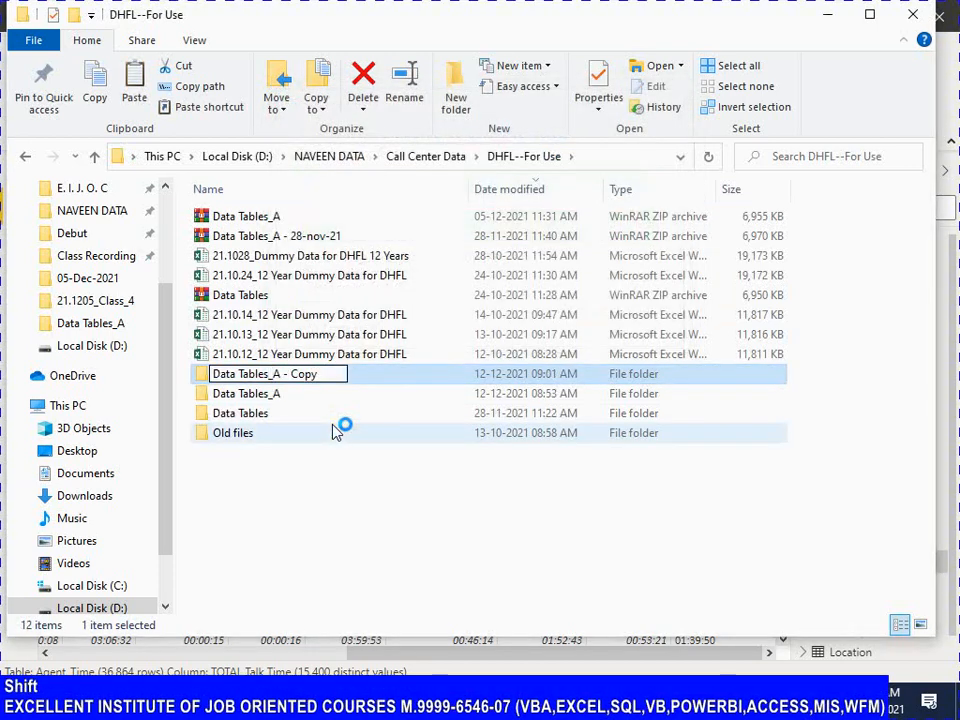
key("Caps_Lock")
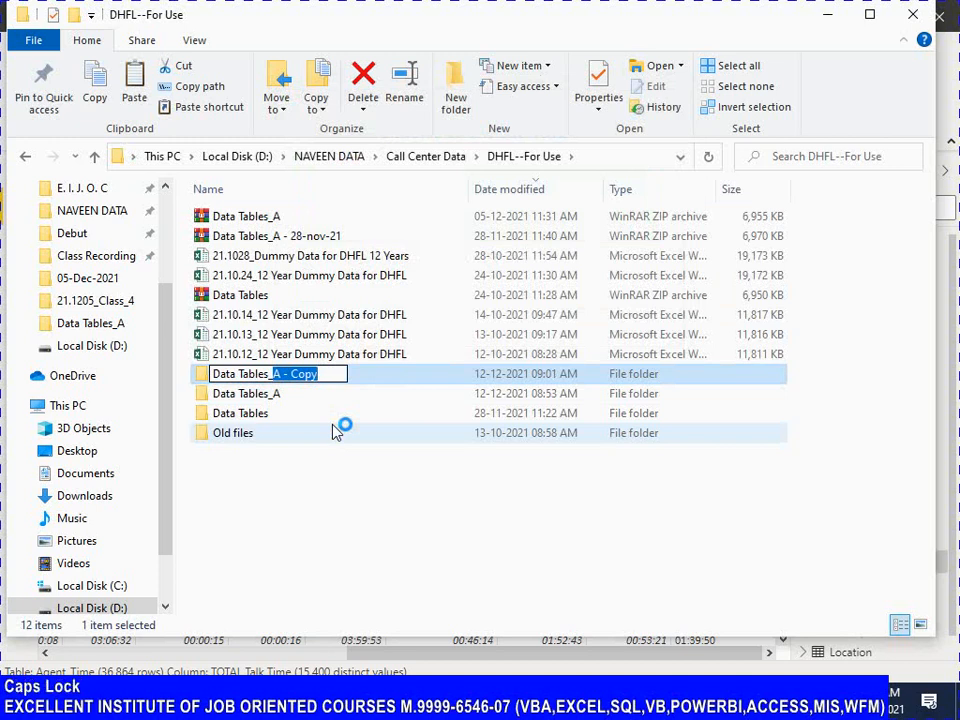
type("B --")
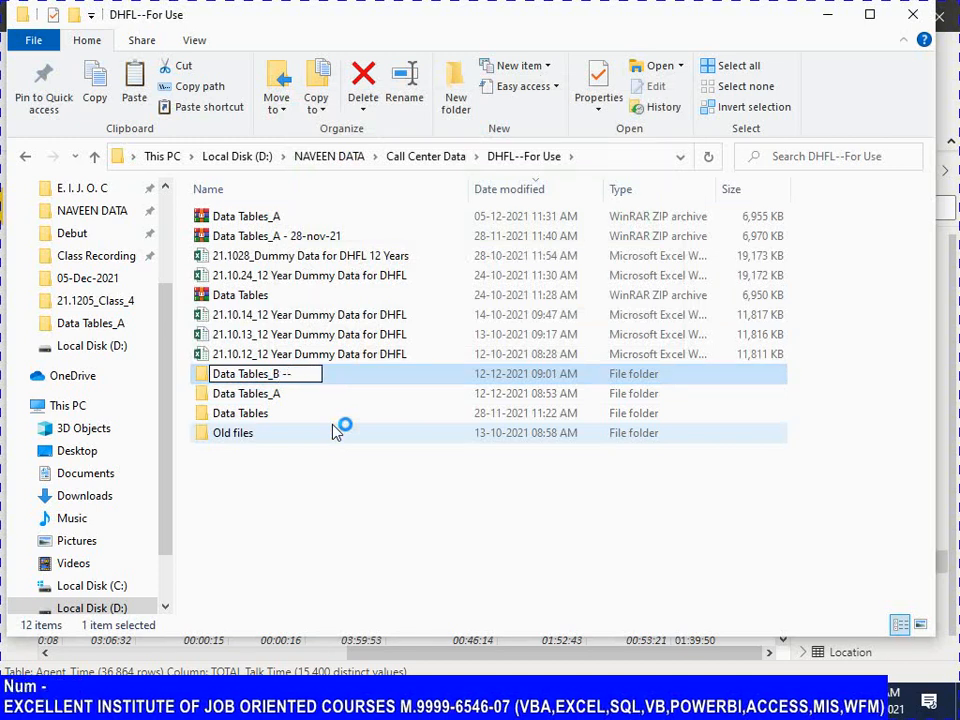
type("WORKING")
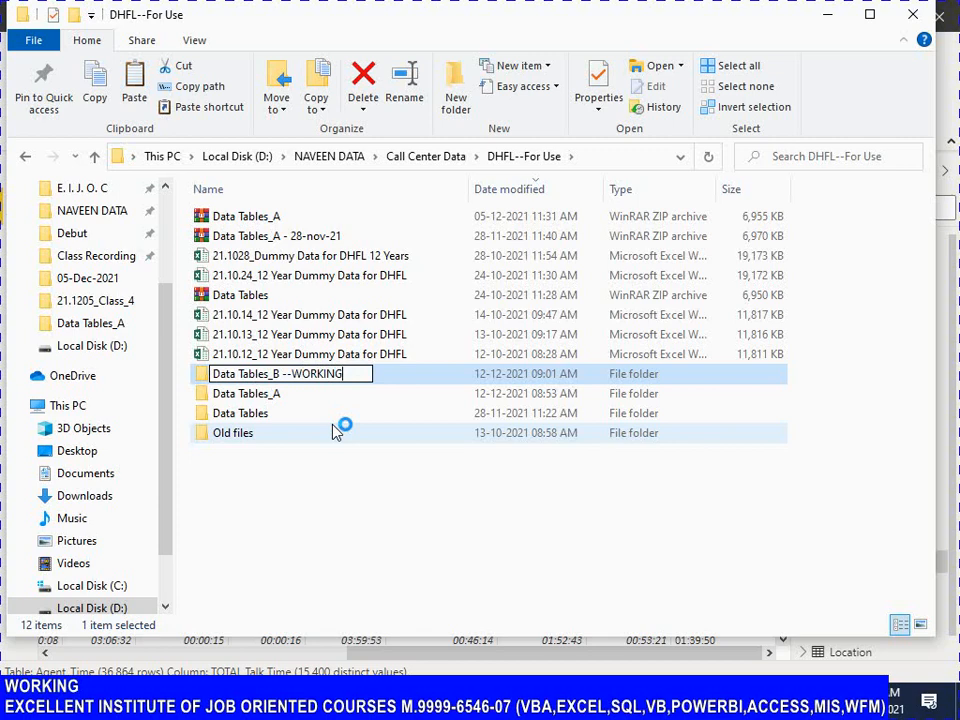
key("Return")
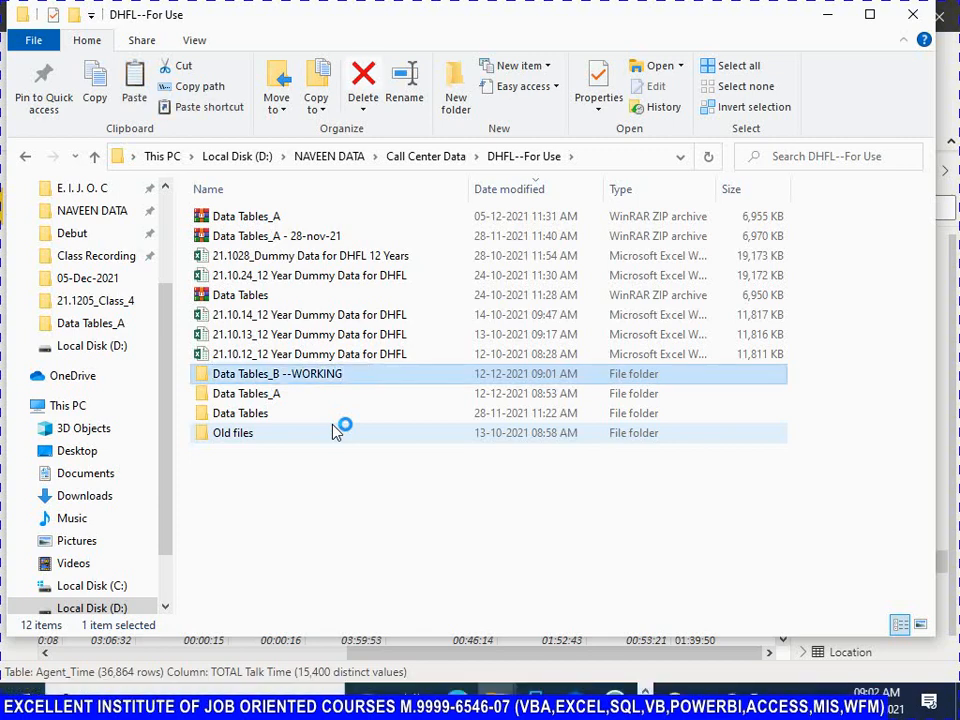
Open the Agent_Time workbook from the Data Tables_B --WORKING folder
key("Return")
key("Down")
key("Down")
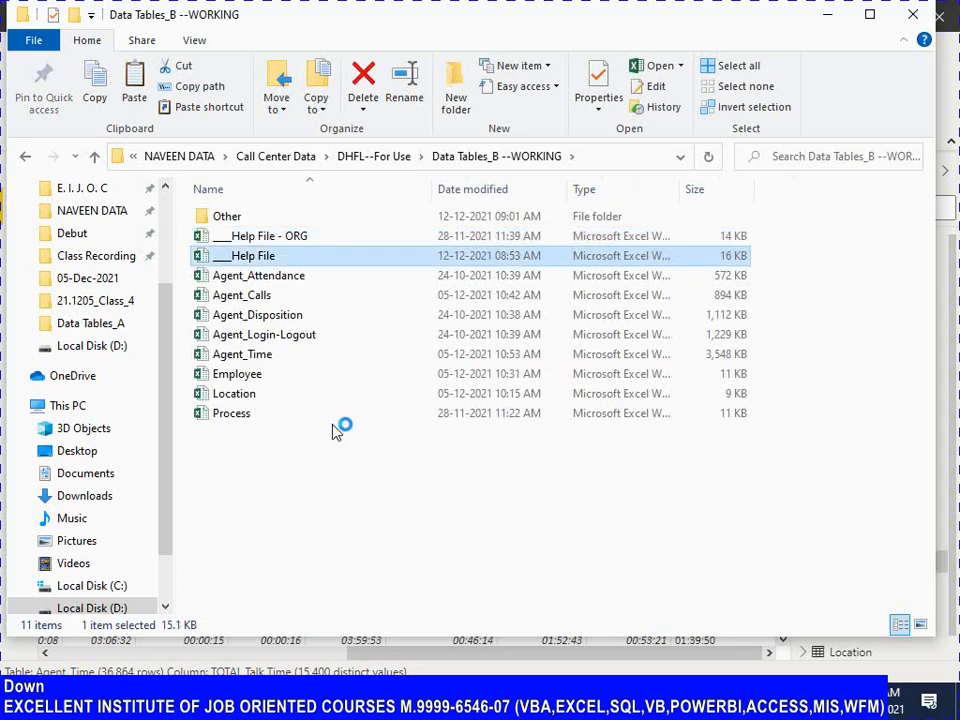
key("Down")
key("Down")
key("Down")
key("Down")
key("Down")
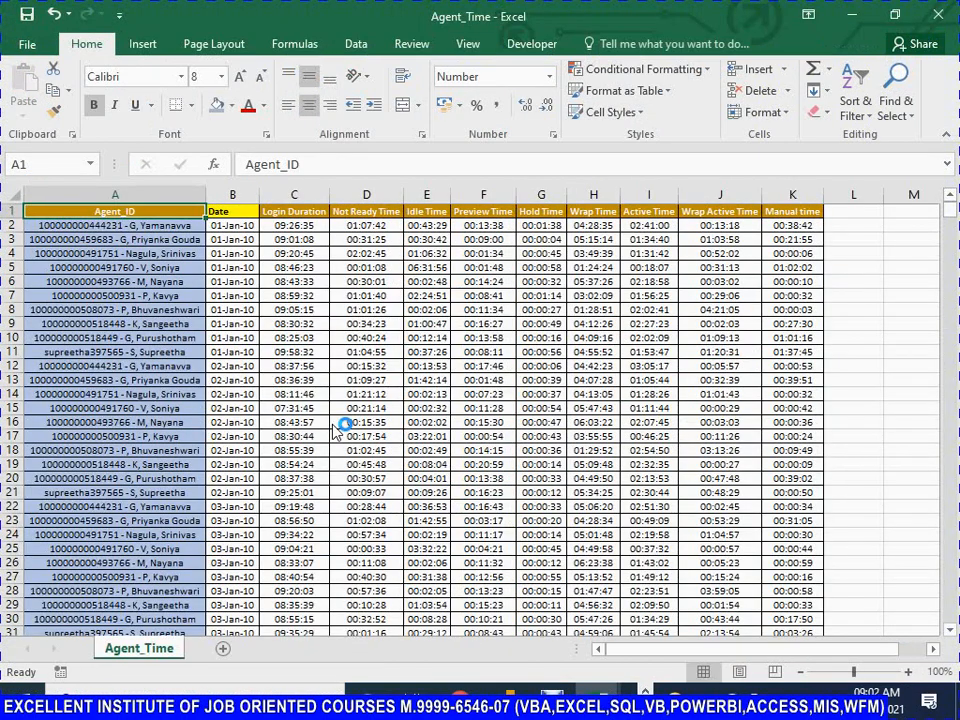
Enter the formula =F2+H2+J2 in cell L2, adding Preview Time, Wrap Time and Wrap Active Time
key("Right")
key("Right")
key("Right")
key("Right")
key("Right")
key("Right")
key("Right")
key("Right")
key("Right")
key("Right")
key("Right")
key("Right")
key("Right")
key("Right")
key("Right")
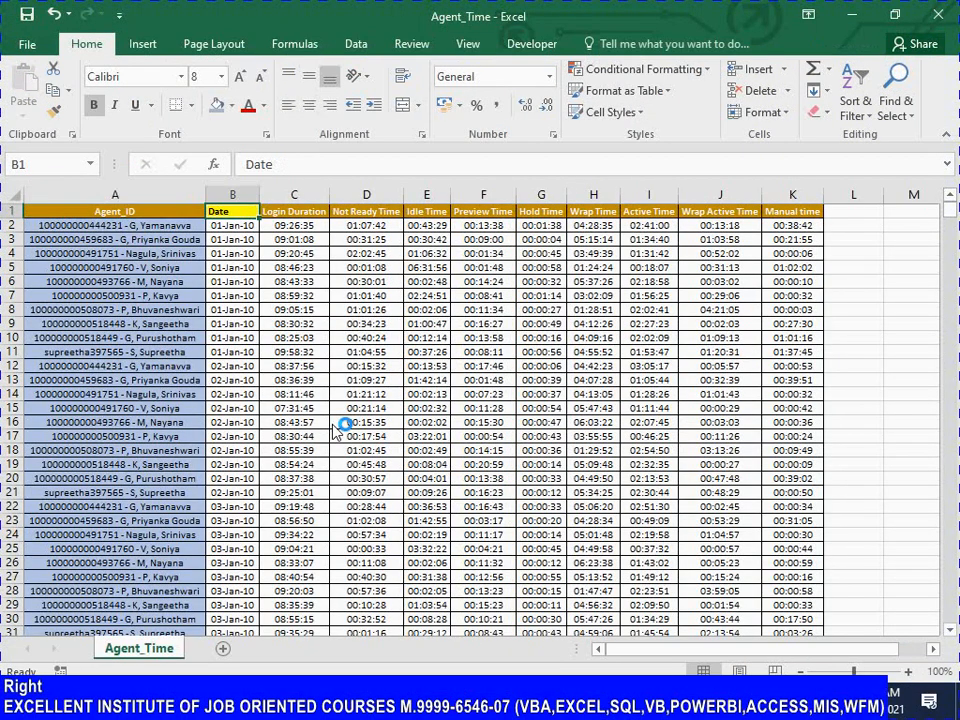
key("Left")
key("Left")
key("Left")
key("Left")
key("Down")
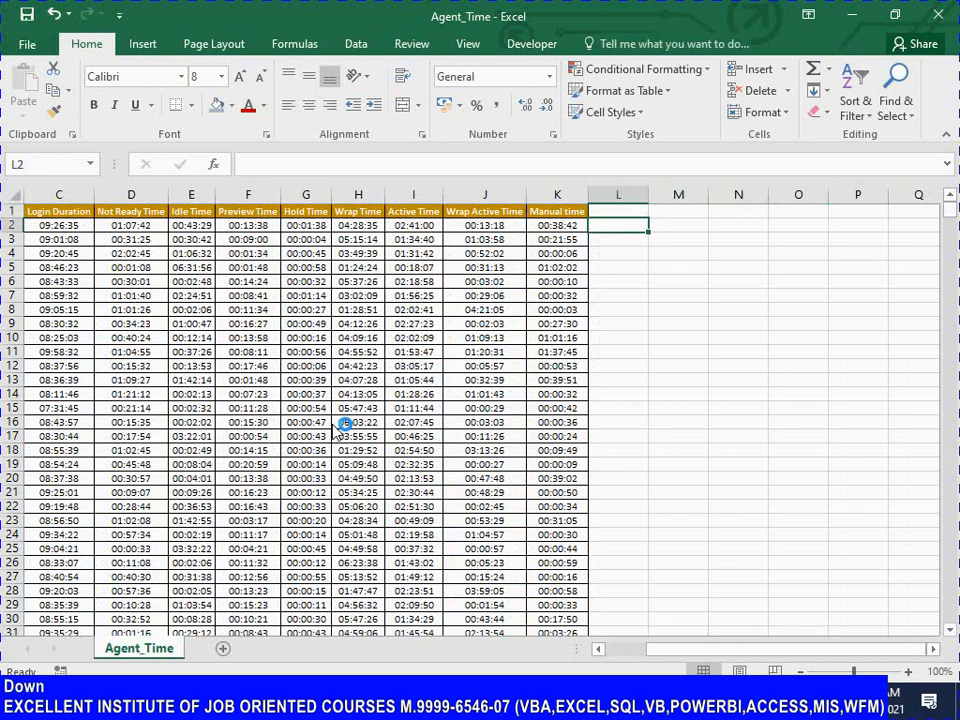
type("=")
key("Left")
key("Left")
key("Left")
key("Left")
key("Left")
key("Left")
key("Left")
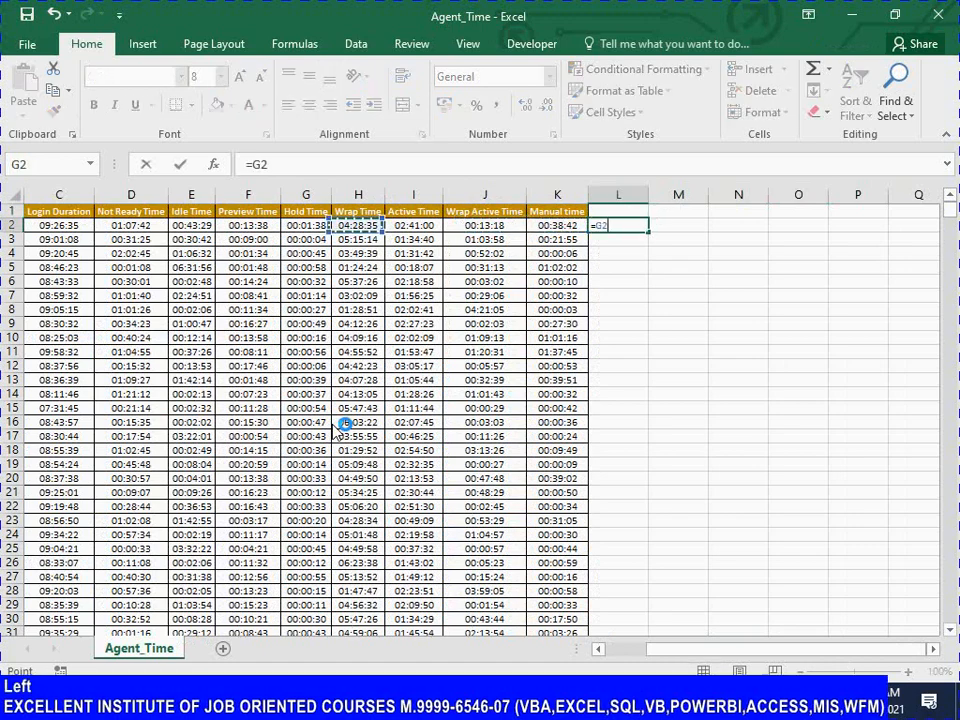
key("Right")
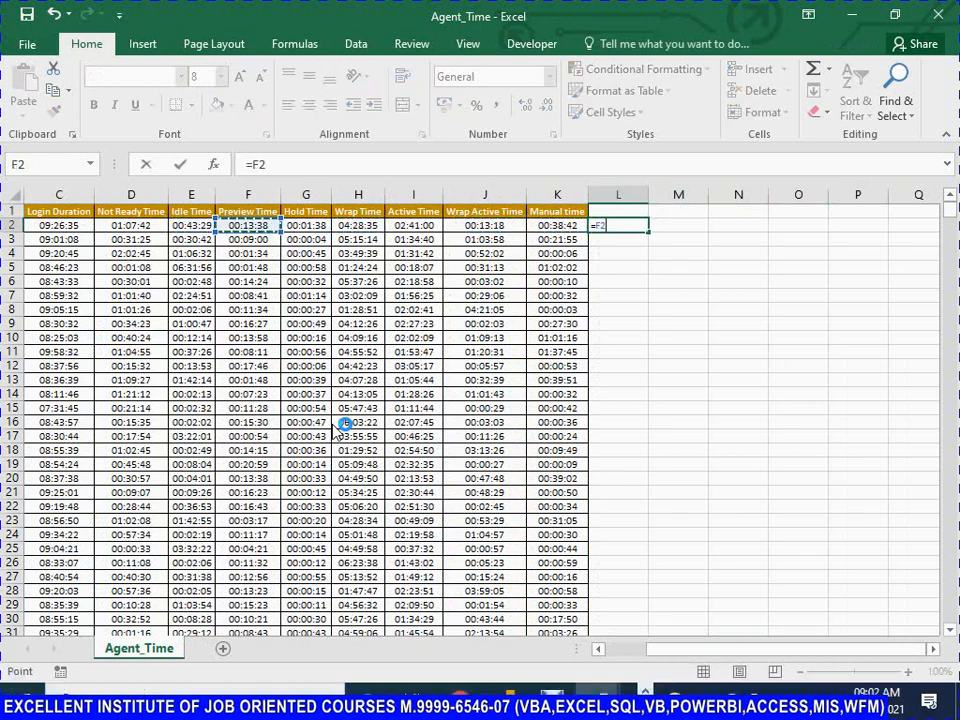
type("+")
key("Left")
key("Left")
key("Left")
key("Left")
key("Left")
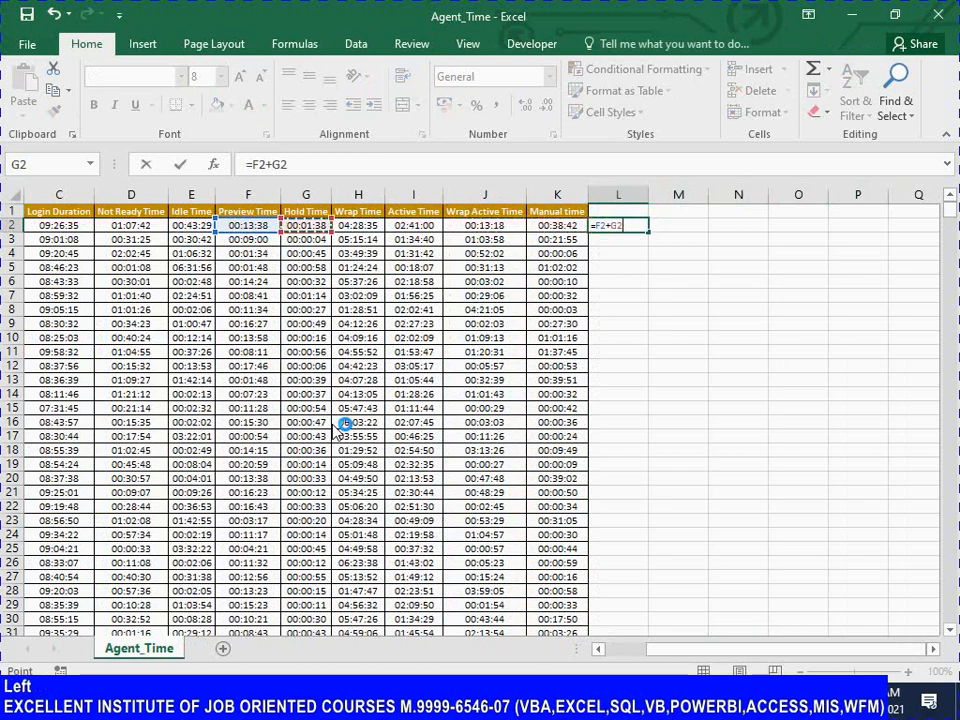
key("Right")
type("+")
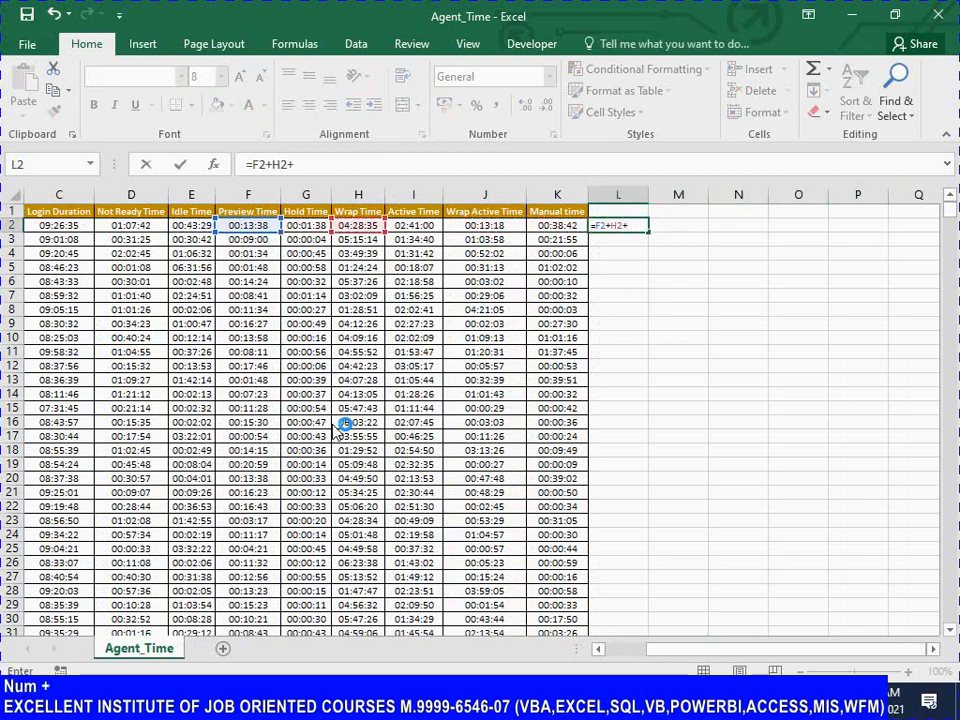
key("Left")
key("Left")
key("Return")
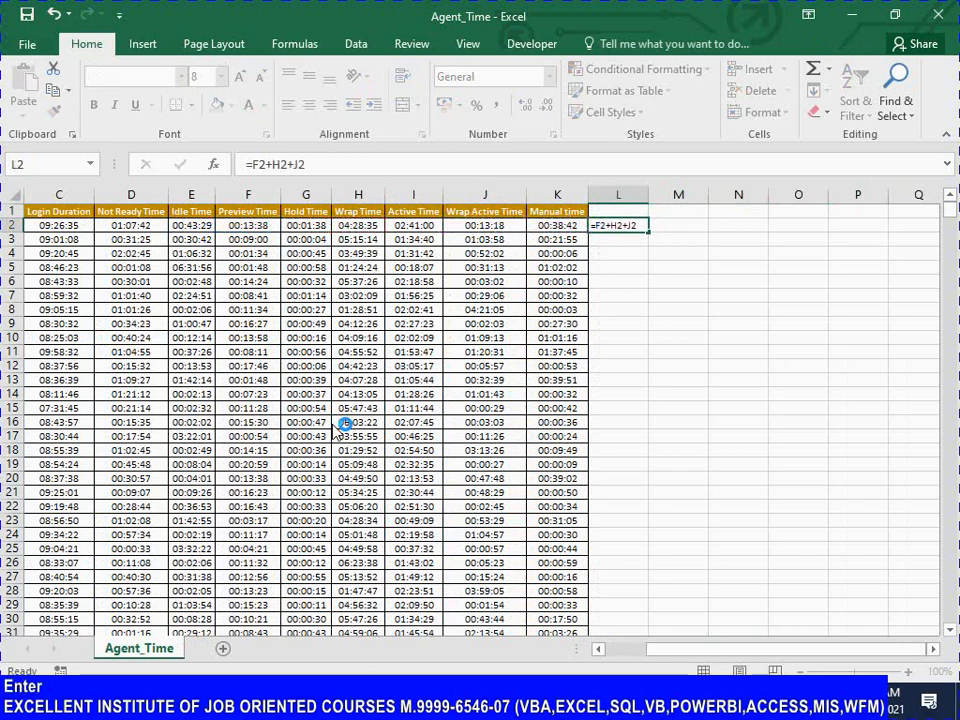
key("Up")
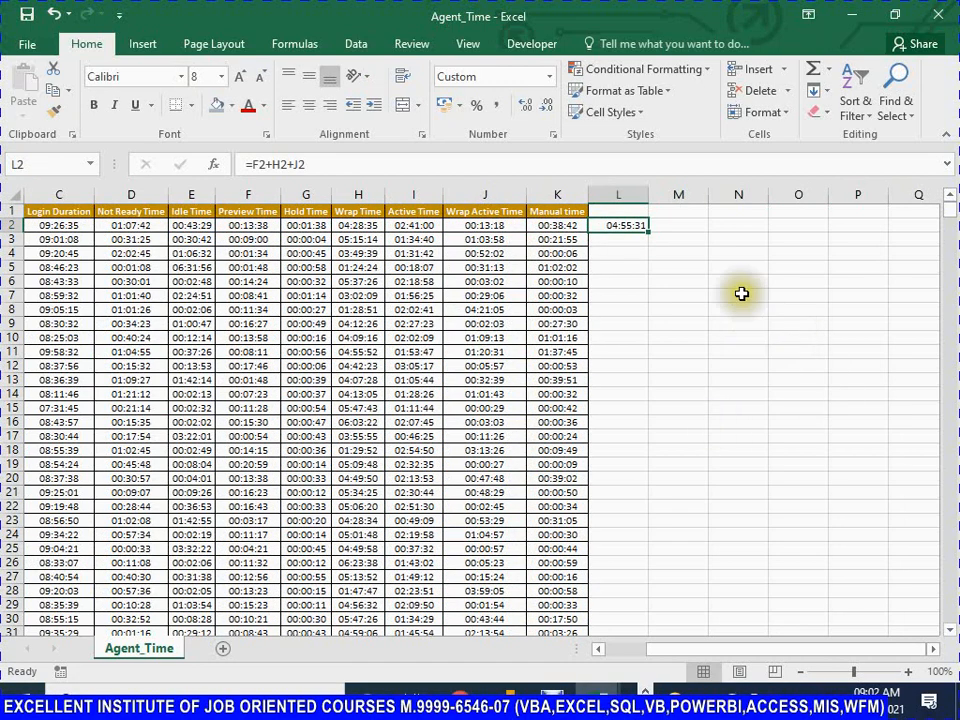
Select F2, H2 and J2 together to check their sum against the formula result in L2
left_click(249, 228)
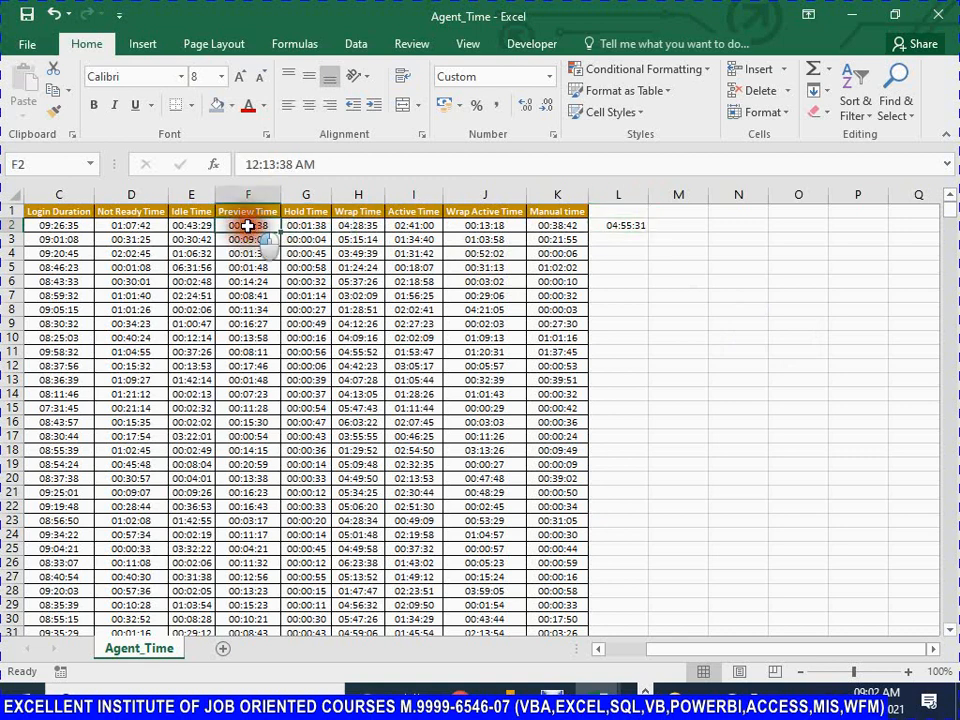
left_click(358, 226, "ctrl")
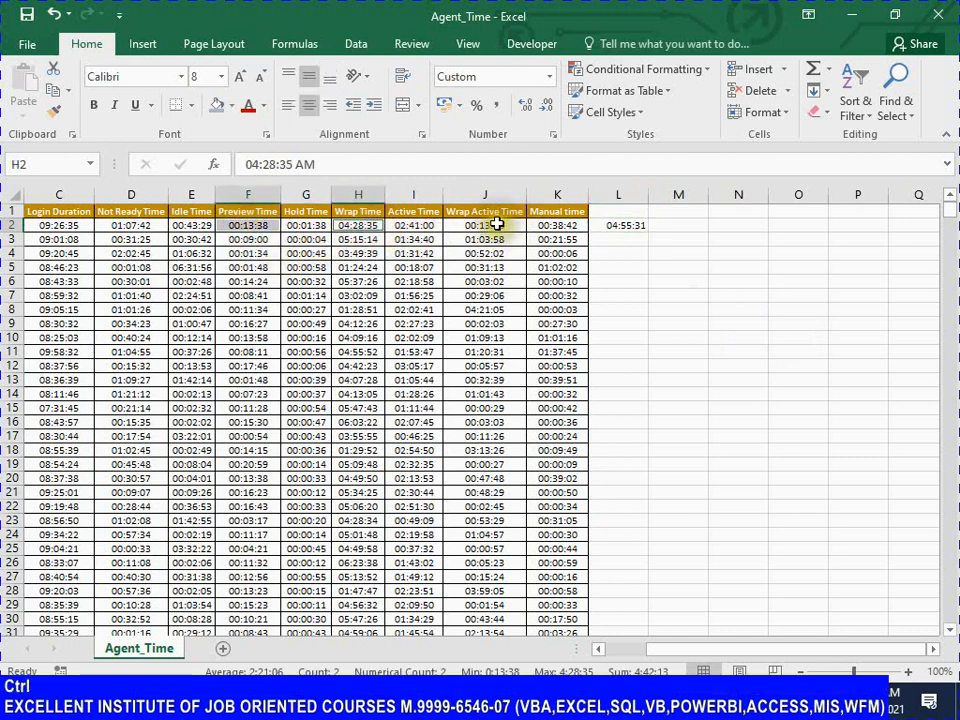
left_click(493, 225, "ctrl")
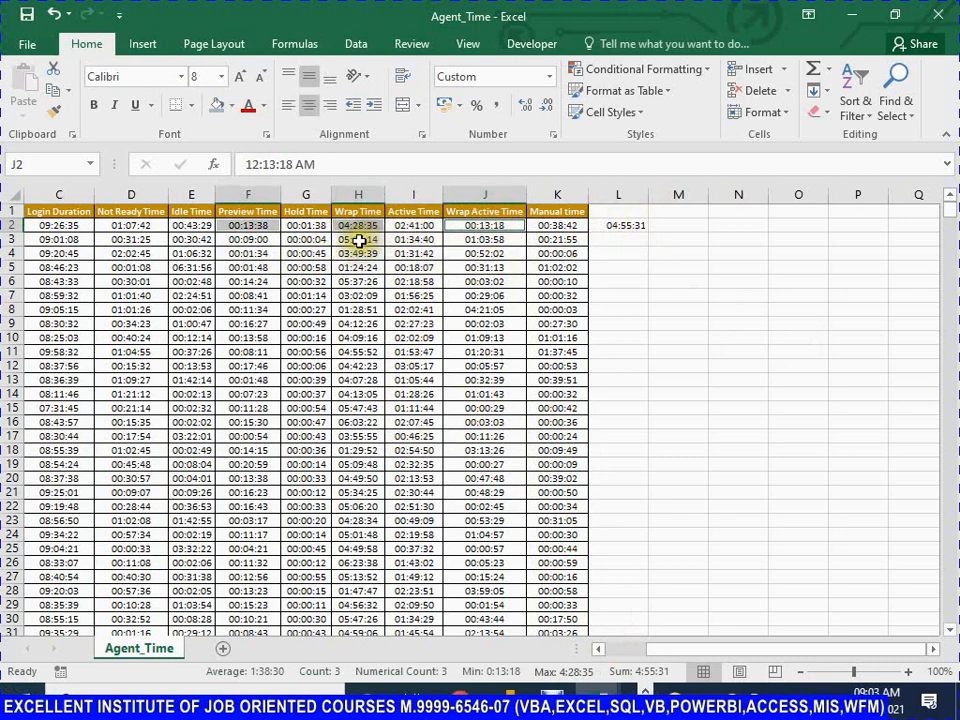
left_click(622, 226)
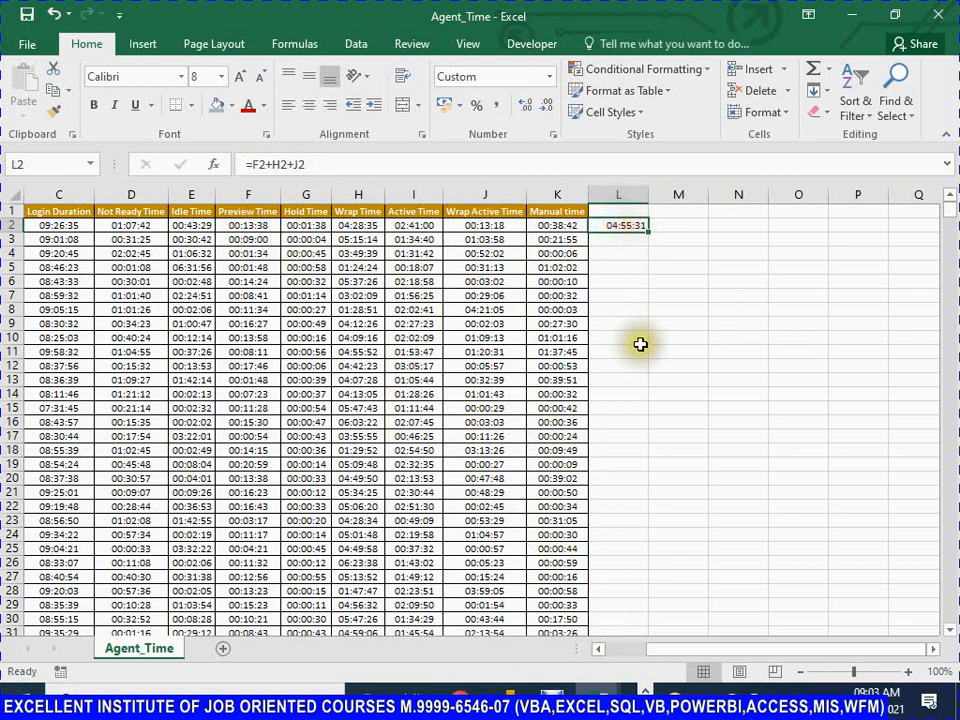
Switch to Power BI Desktop and check the Agent_Time rows from TOTAL Talk Time back to the Agent_ID and Date columns
key("alt")
key("alt+Tab")
key("alt+Tab")
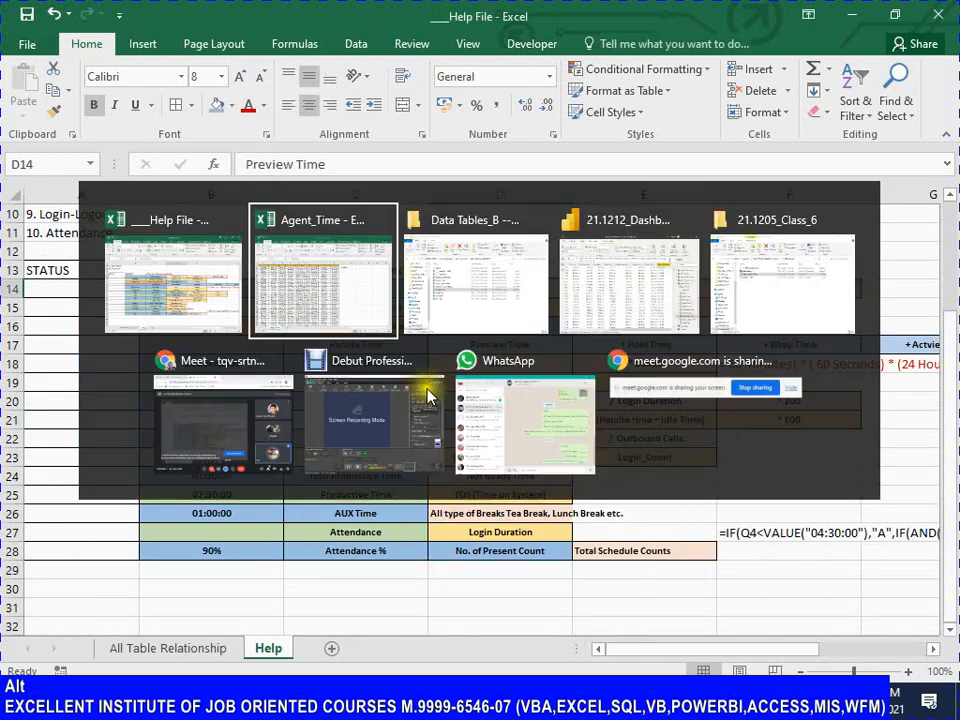
key("alt+Tab")
key("alt+Tab")
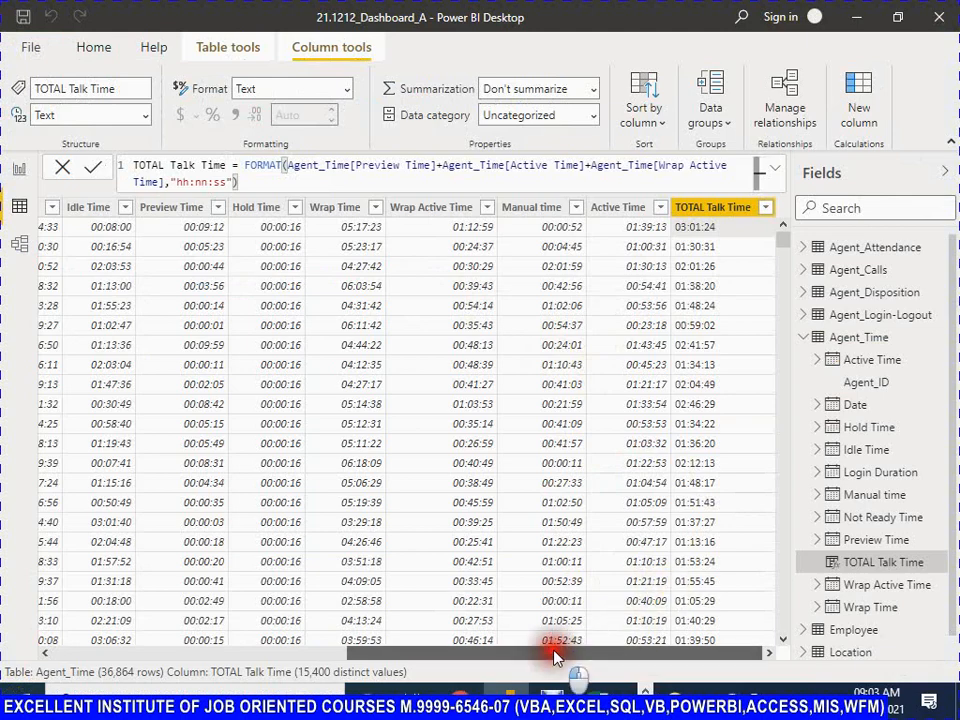
left_click_drag(555, 657, 208, 671)
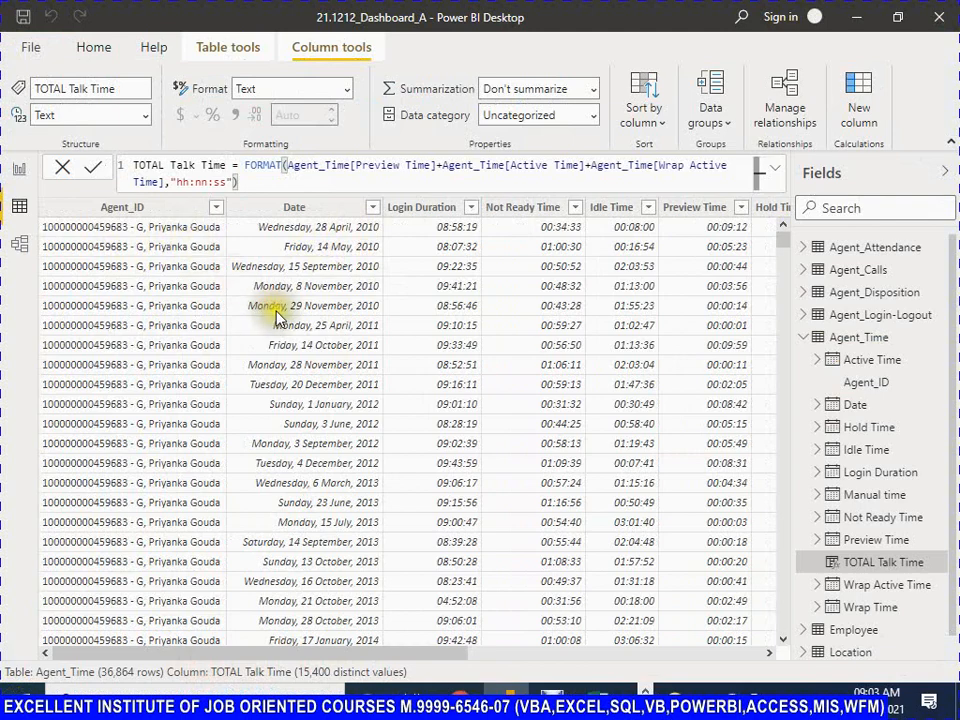
Return to the Agent_Time workbook in Excel and copy the L2 formula down column L to row 36865
key("alt")
key("alt+Tab")
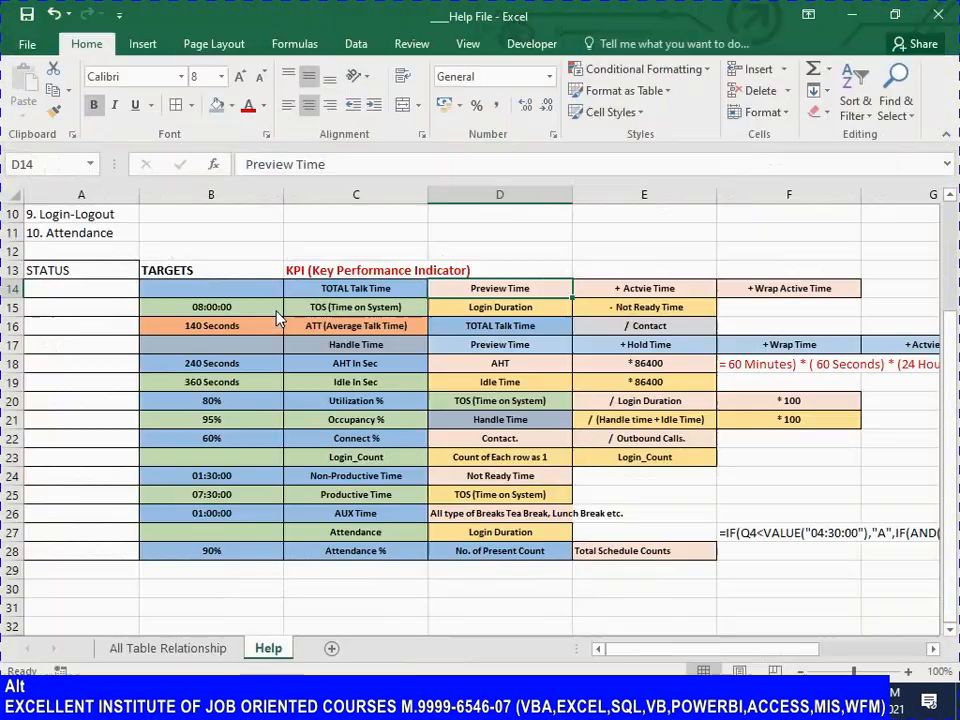
key("alt+Tab")
key("Tab")
key("ctrl+c")
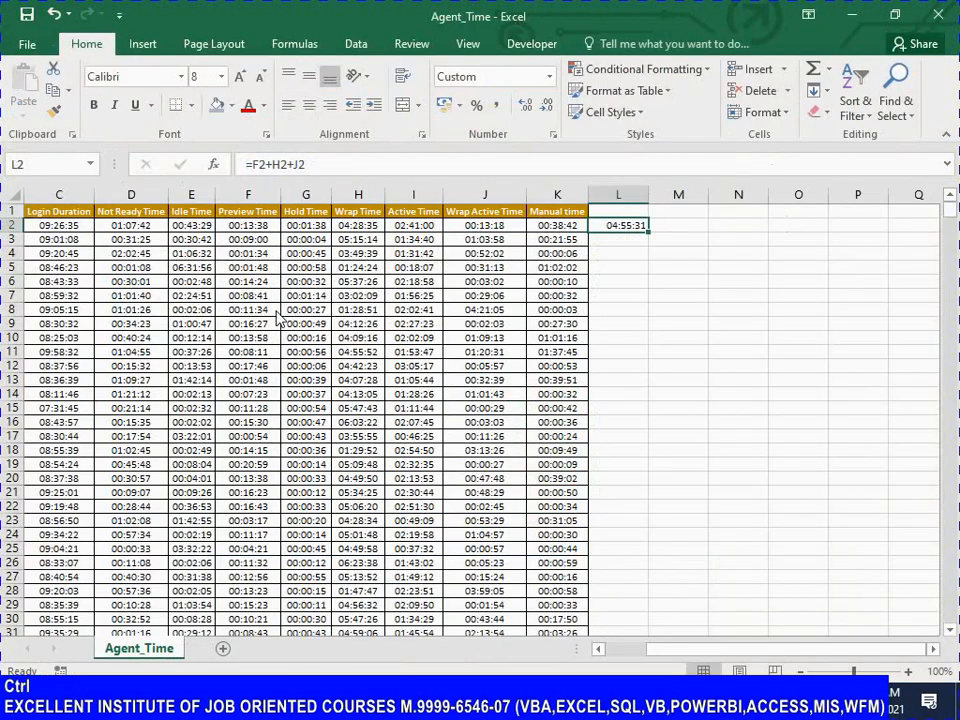
key("Left")
key("ctrl+Down")
key("Right")
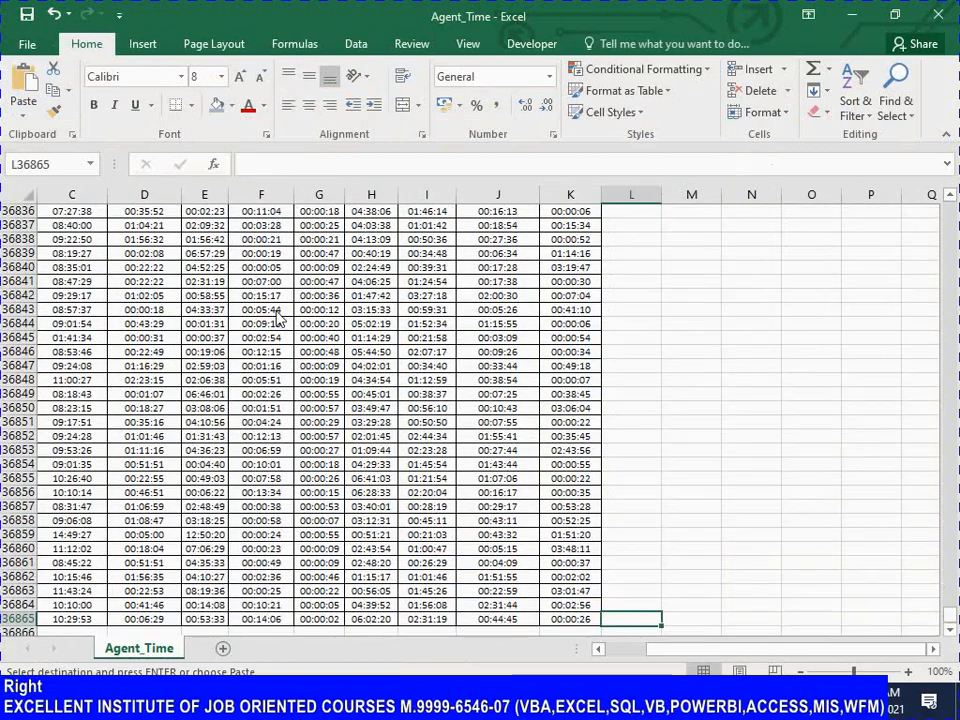
key("ctrl+shift+Up")
key("Return")
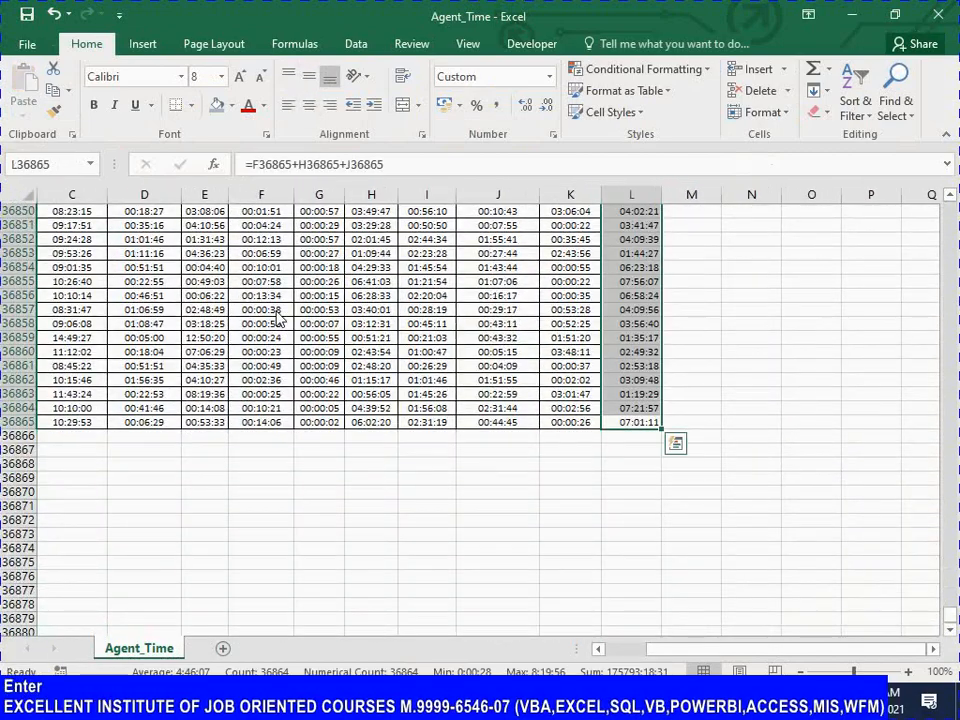
Label the calculated time column L with the header XX in cell L1
key("ctrl+Up")
key("ctrl+Up")
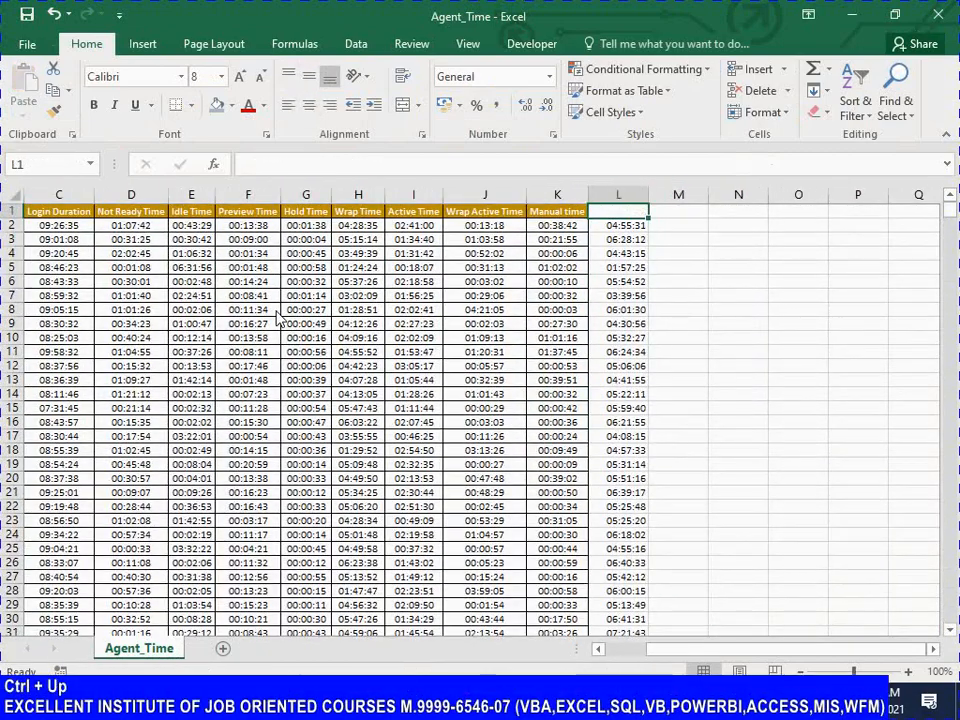
type("XX")
key("Left")
Turn on filters for the whole Agent_Time data range, columns A through L
key("ctrl+Left")
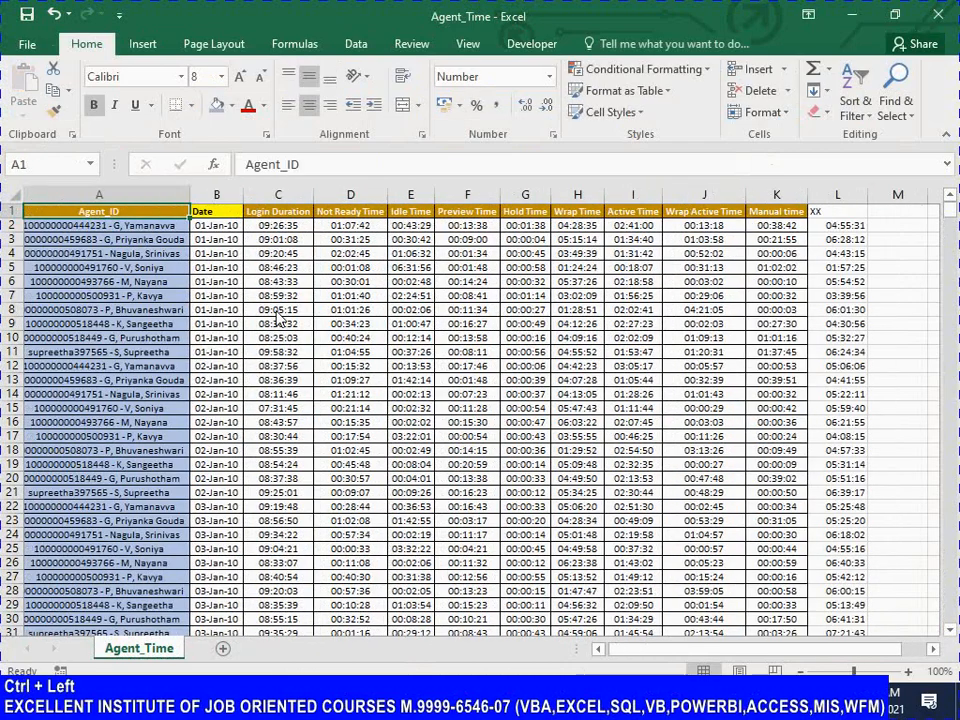
key("ctrl+shift+Right")
key("ctrl+shift+space")
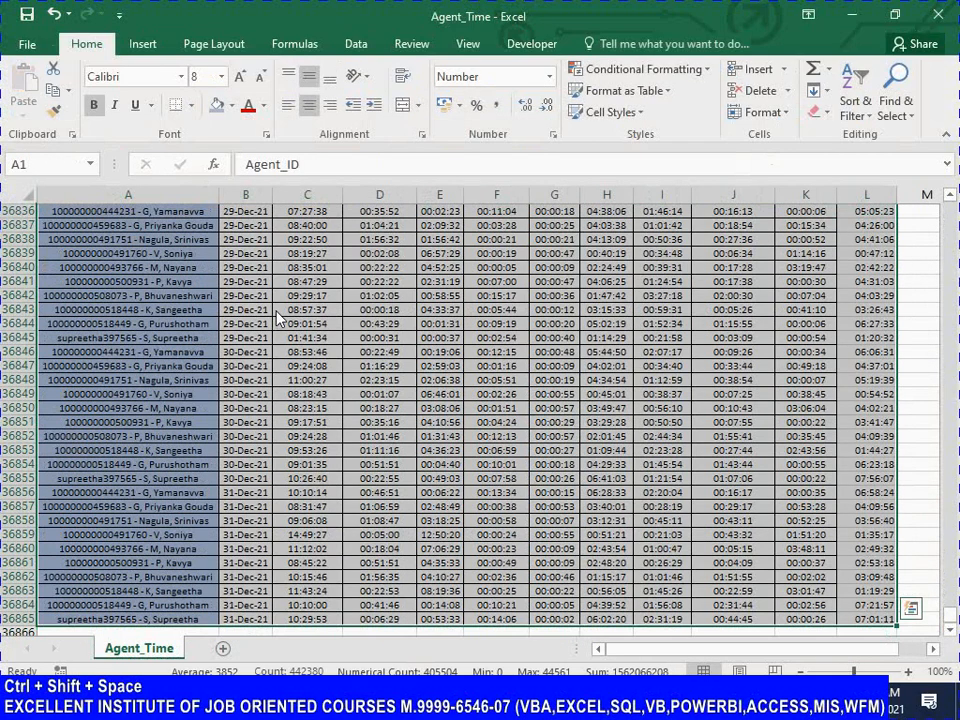
key("ctrl+shift+l")
key("Right")
key("Right")
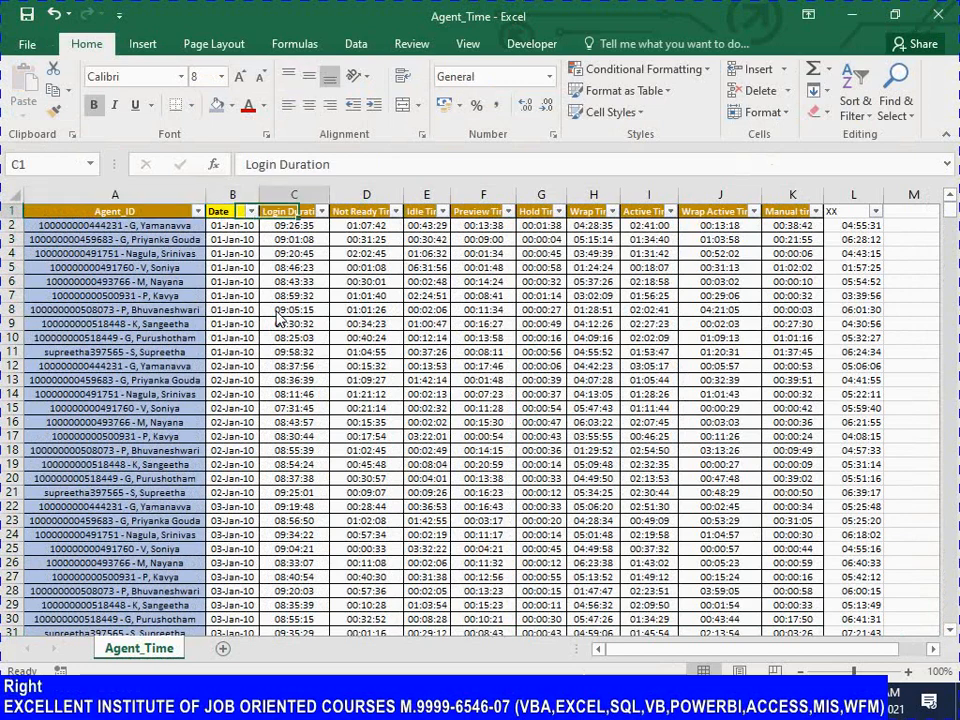
Open the Date column's filter and deselect all dates
key("Left")
key("alt")
key("alt+Down")
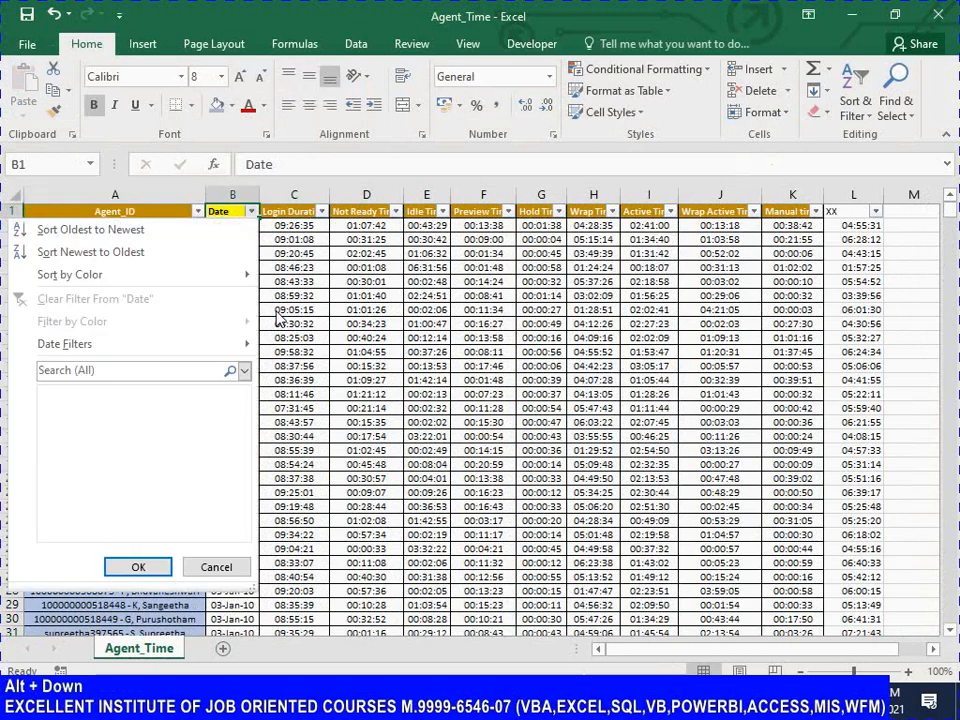
key("Down")
key("Tab")
key("Down")
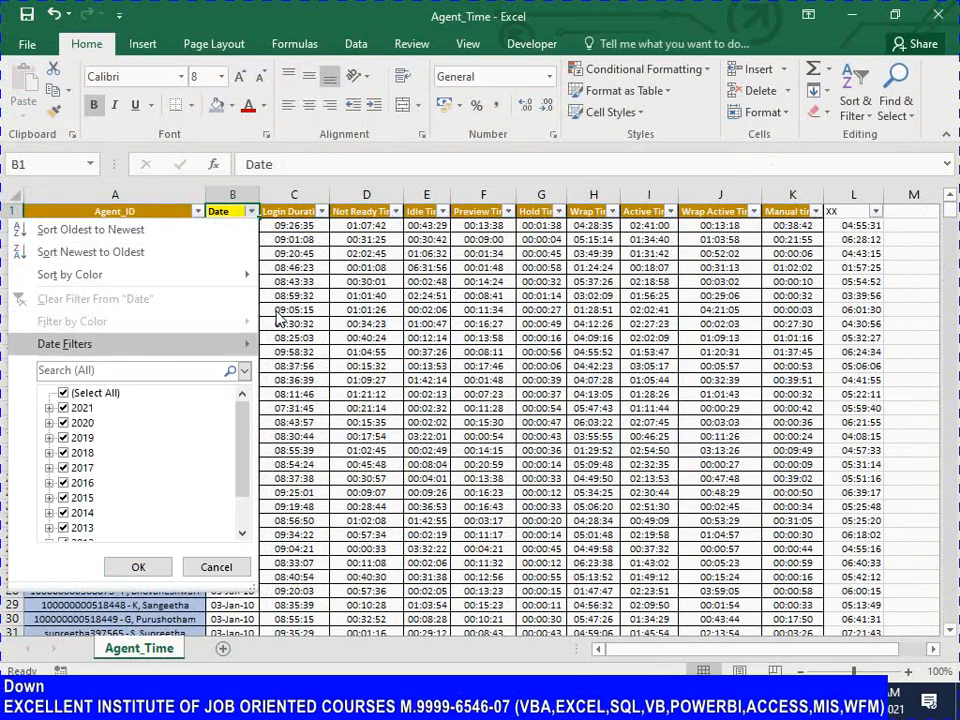
key("Down")
key("Down")
key("Tab")
key("space")
Expand 2010 and its April entry in the Date filter list, leaving both the year and the month unselected
key("Down")
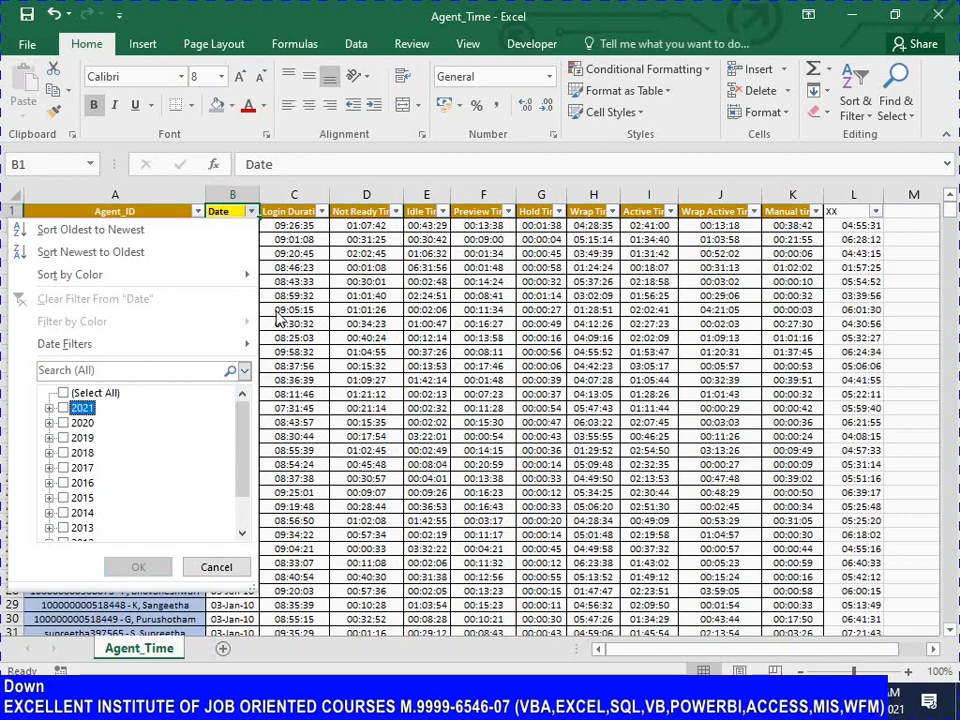
key("Down")
key("Down")
key("Down")
key("space")
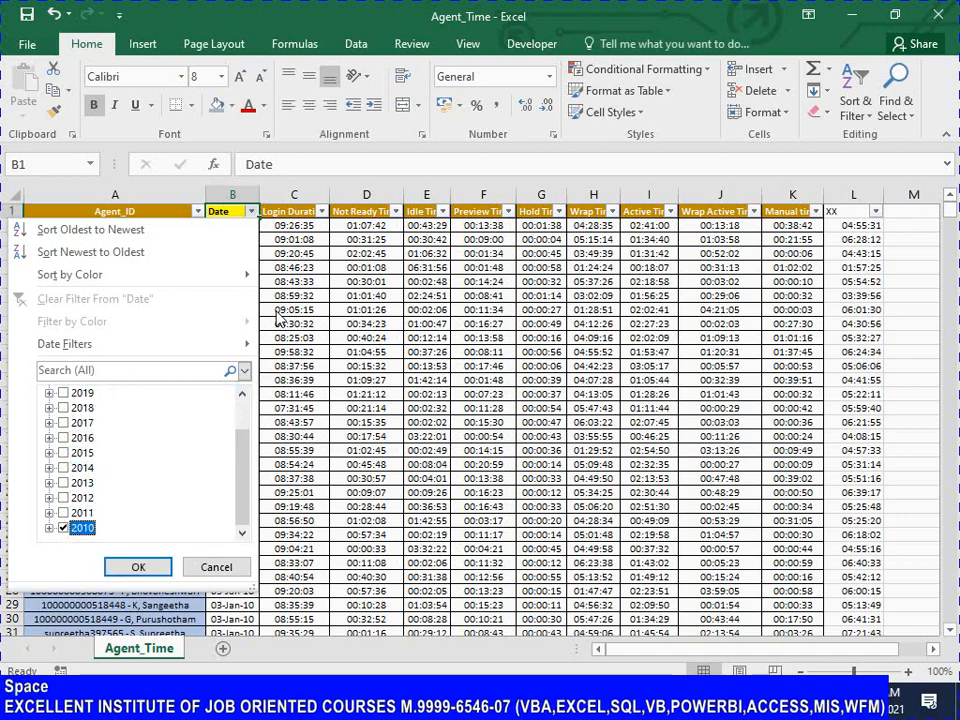
key("Right")
key("space")
key("Down")
key("Down")
key("Down")
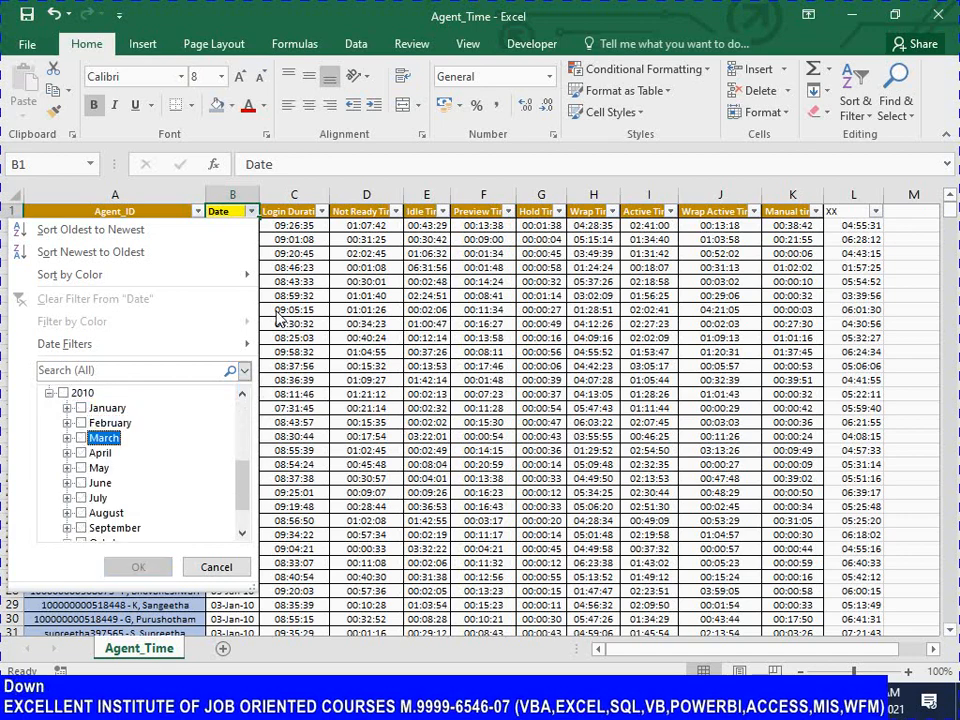
key("space")
key("space")
key("Down")
key("space")
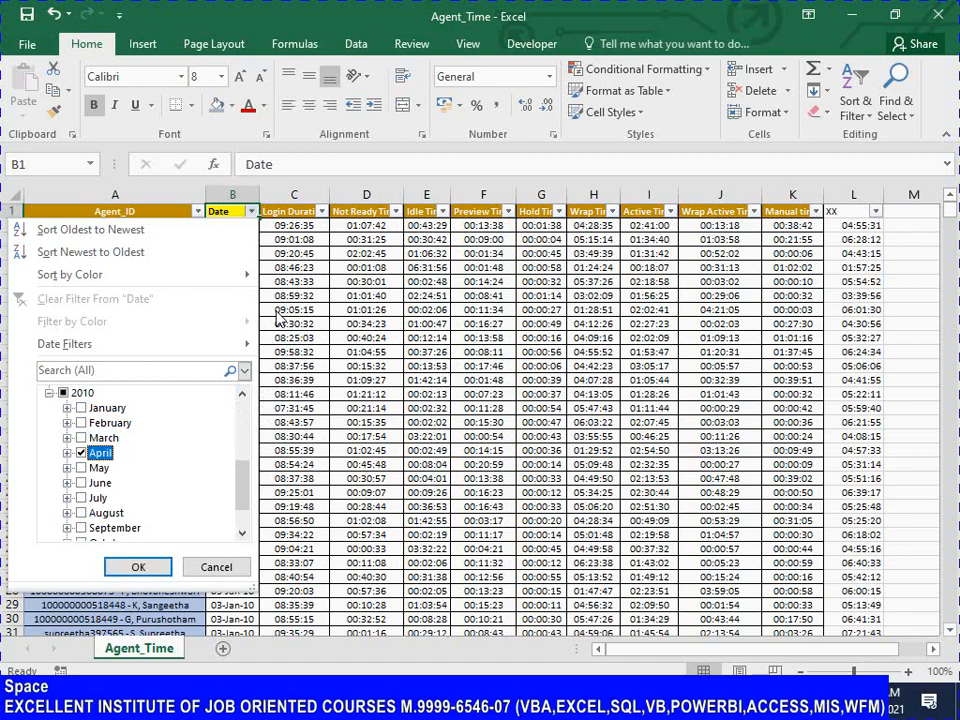
key("Right")
key("space")
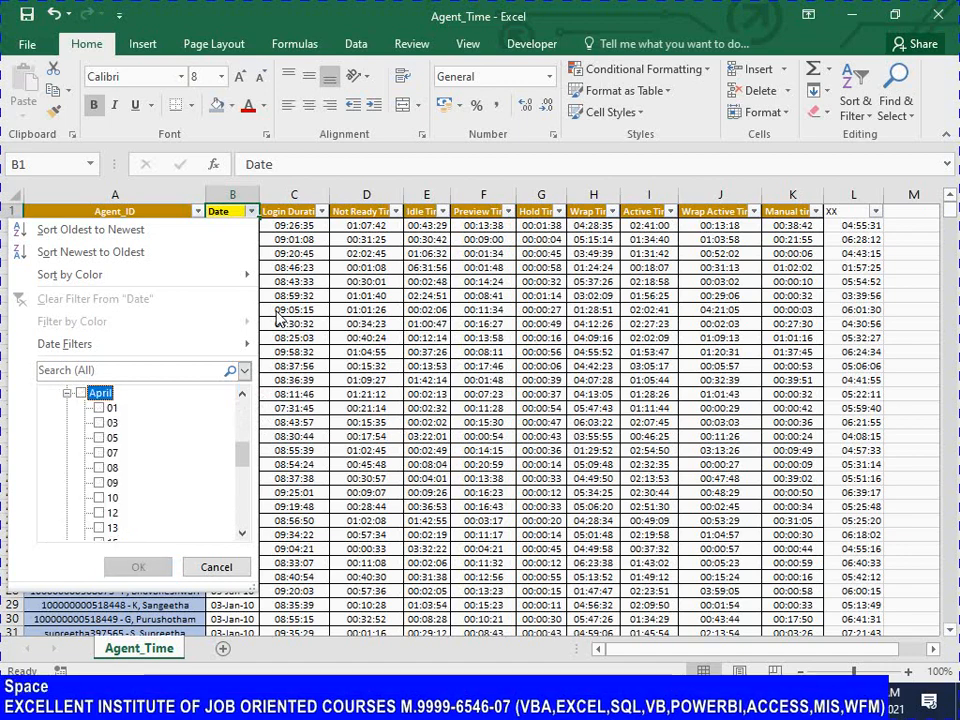
Select only day 28 of April 2010 in the Date filter and apply it
key("Down")
key("Down")
key("Down")
key("Down")
key("Down")
key("Down")
key("Down")
key("Down")
key("Down")
key("Down")
key("Down")
key("Down")
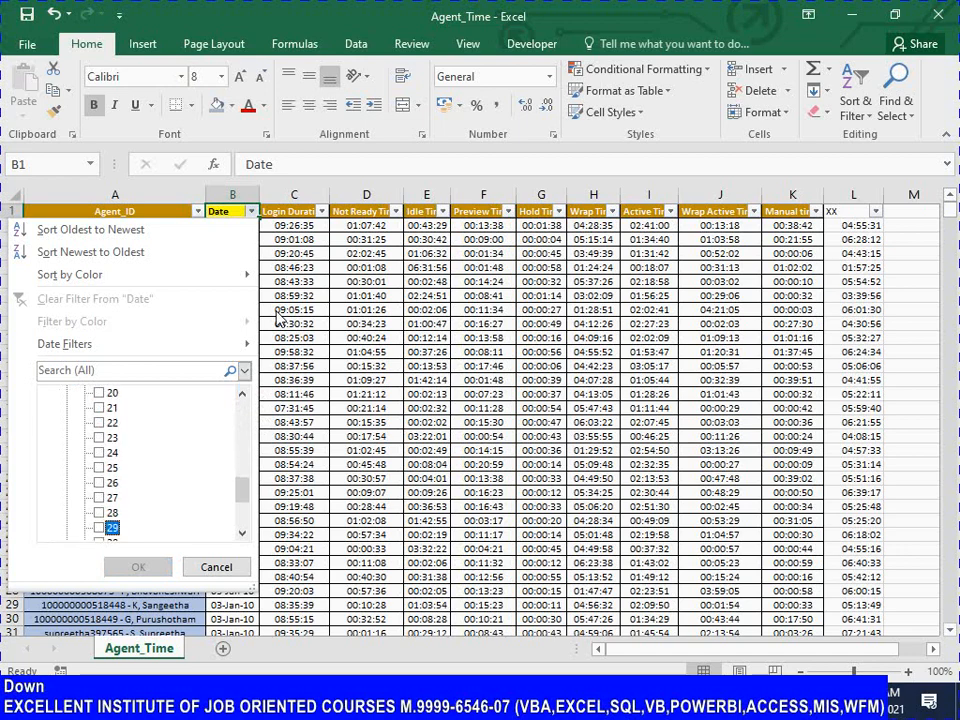
key("Up")
key("space")
key("Return")
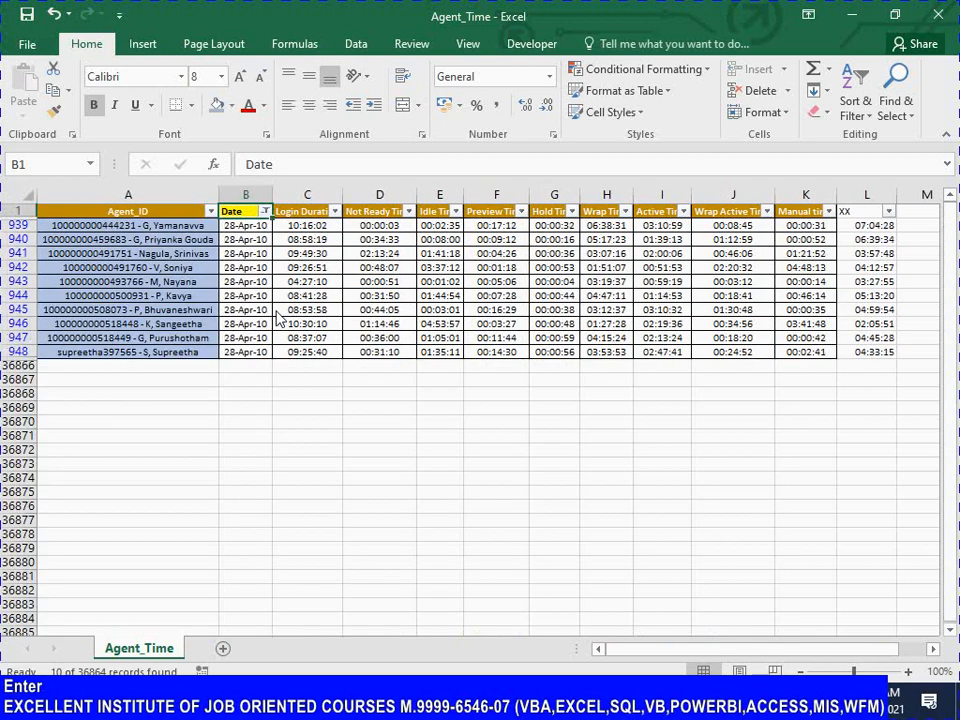
Review the time values across row 940 up to the XX column's formula
key("Left")
key("Down")
key("Down")
key("Right")
key("Right")
key("Right")
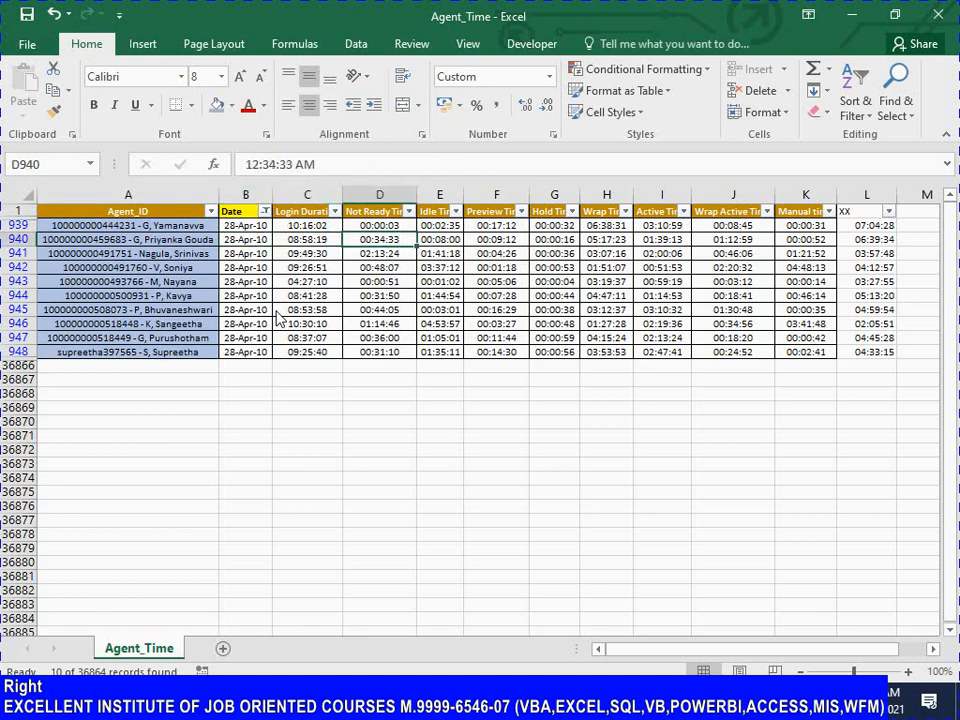
key("Right")
key("Right")
key("Right")
key("Right")
key("Right")
key("Right")
key("Right")
key("Right")
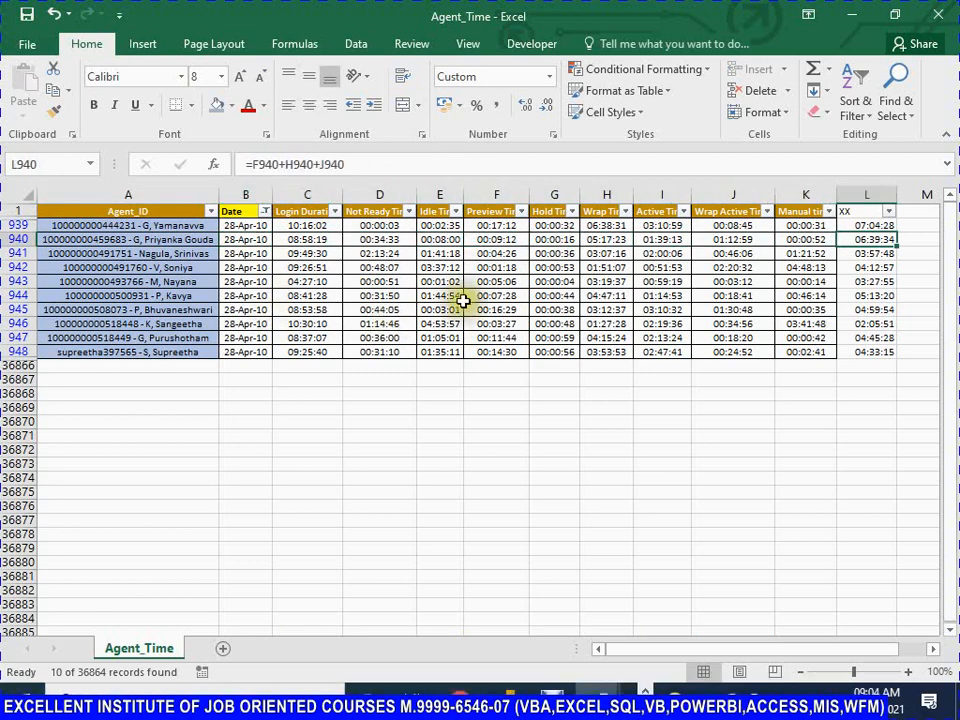
Check the combined sum of Preview Time, Wrap Time and Wrap Active Time in row 940
left_click(487, 242)
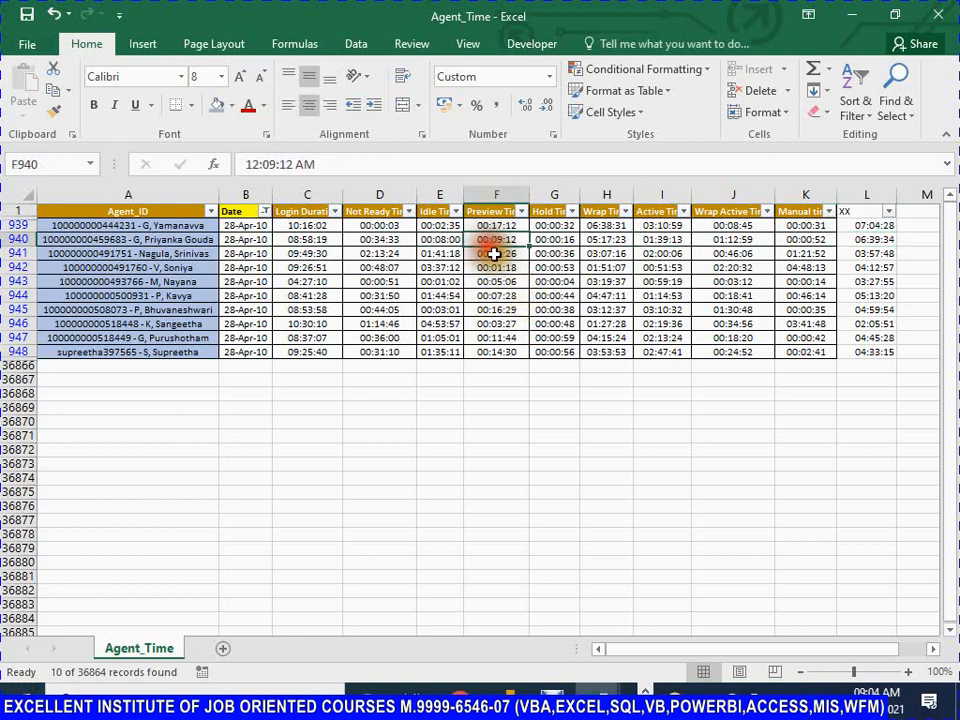
left_click(609, 242, "ctrl")
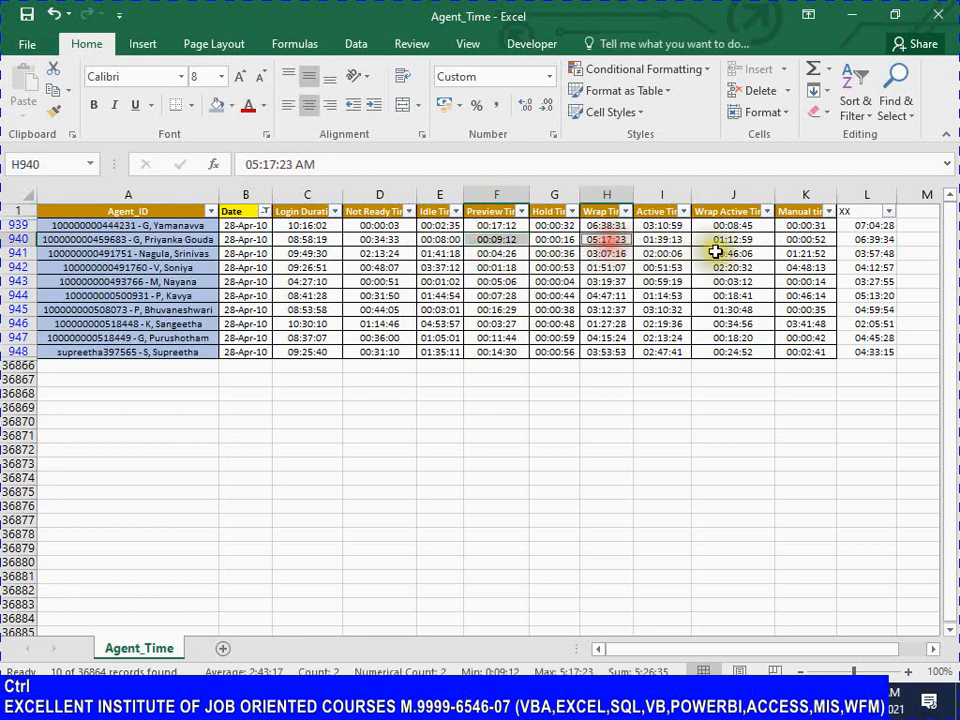
left_click(737, 241, "ctrl")
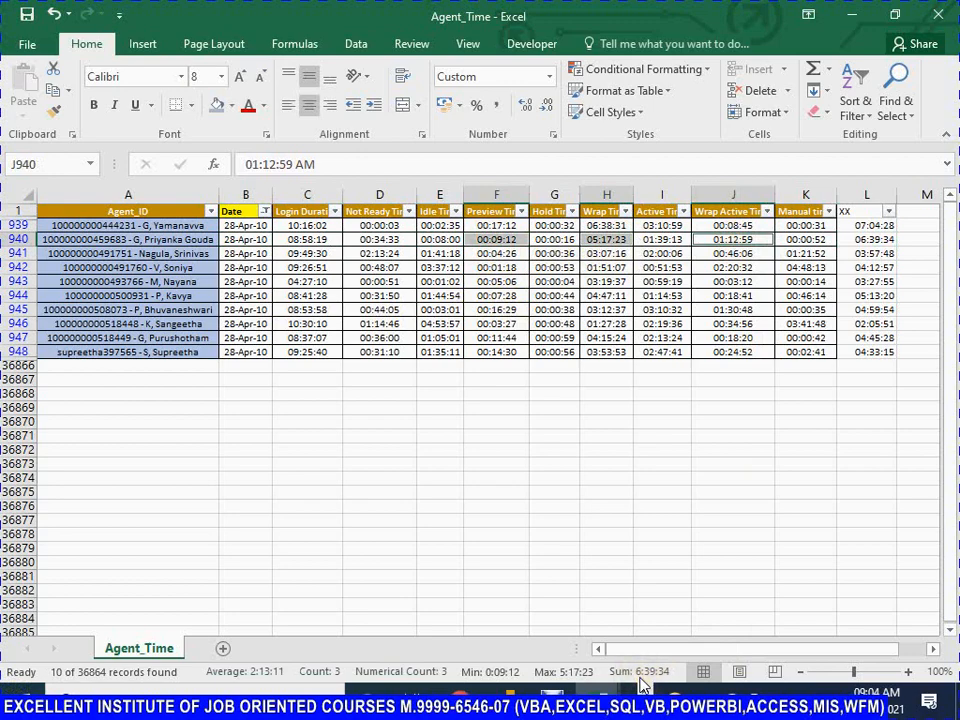
Switch to Power BI Desktop and examine the TOTAL Talk Time column and its formula in the Agent_Time table
key("alt+Tab")
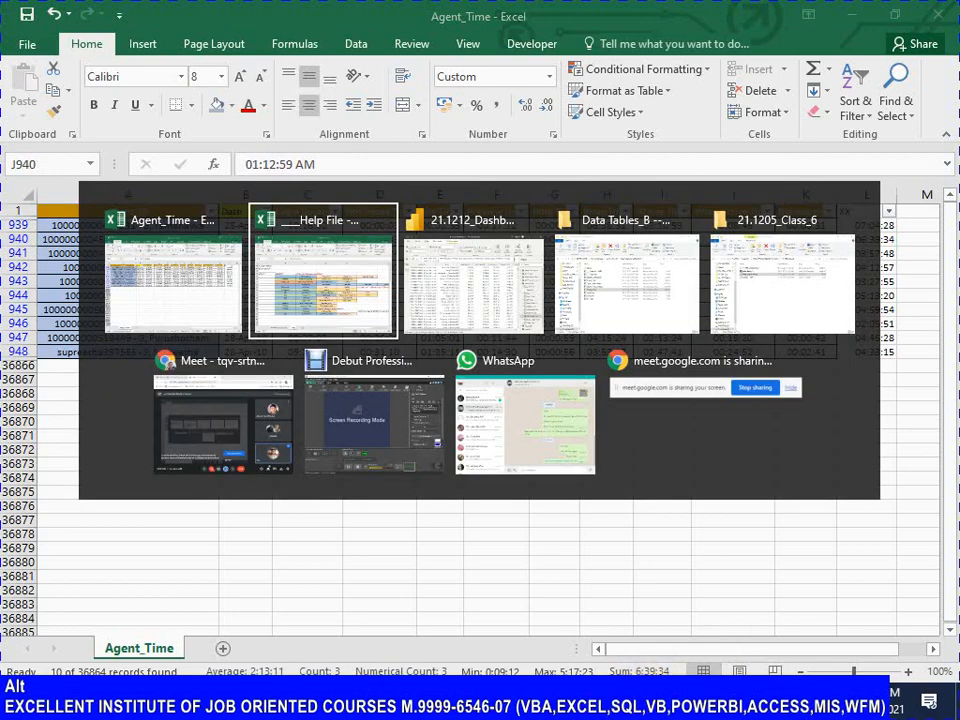
key("alt+Tab")
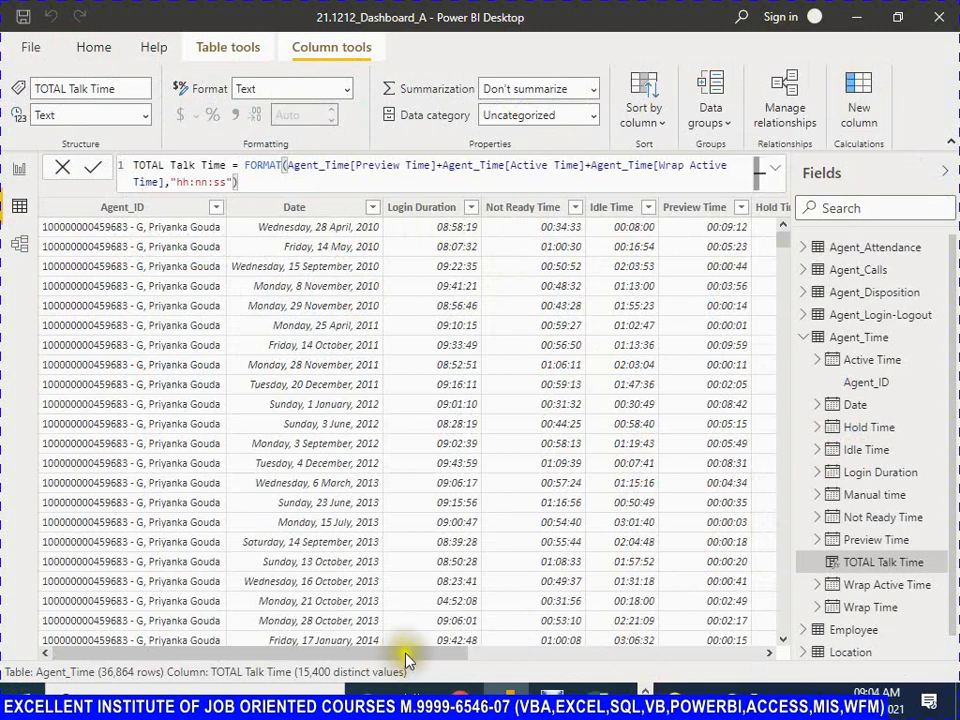
left_click_drag(461, 656, 722, 657)
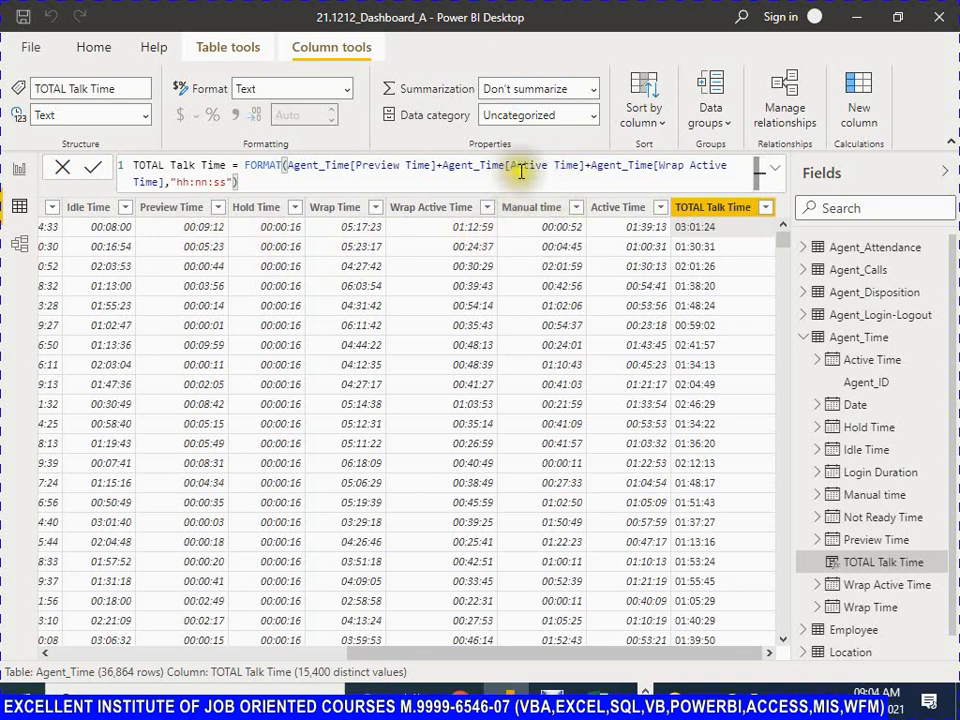
Switch to Excel and consult the TOTAL Talk Time definition in the Help File workbook, ending back in the Agent_Time workbook
key("alt+Tab")
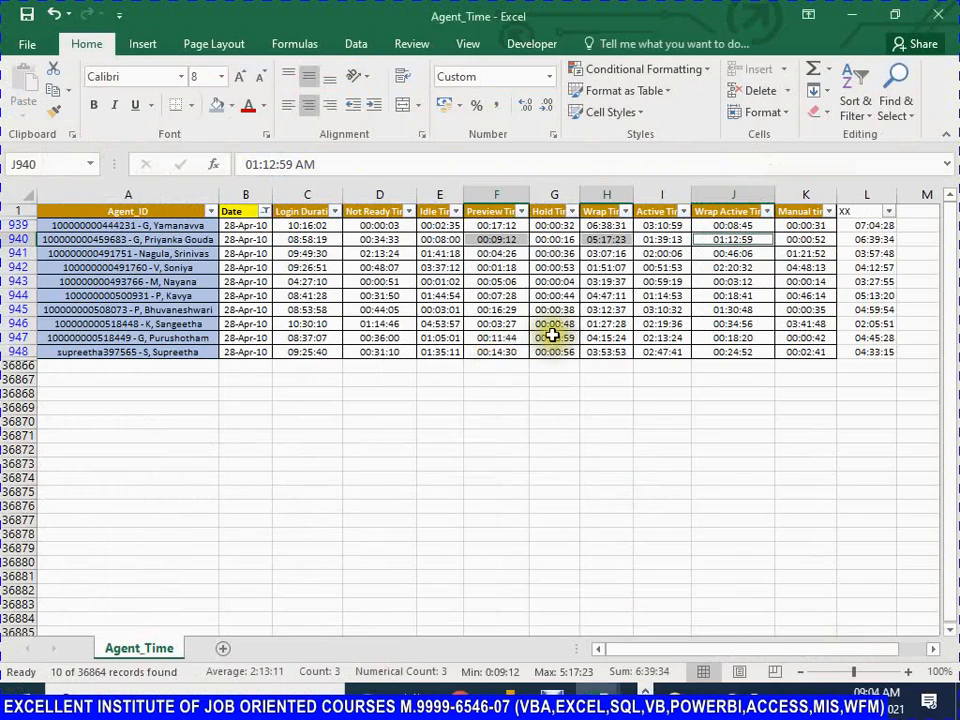
key("ctrl+Tab")
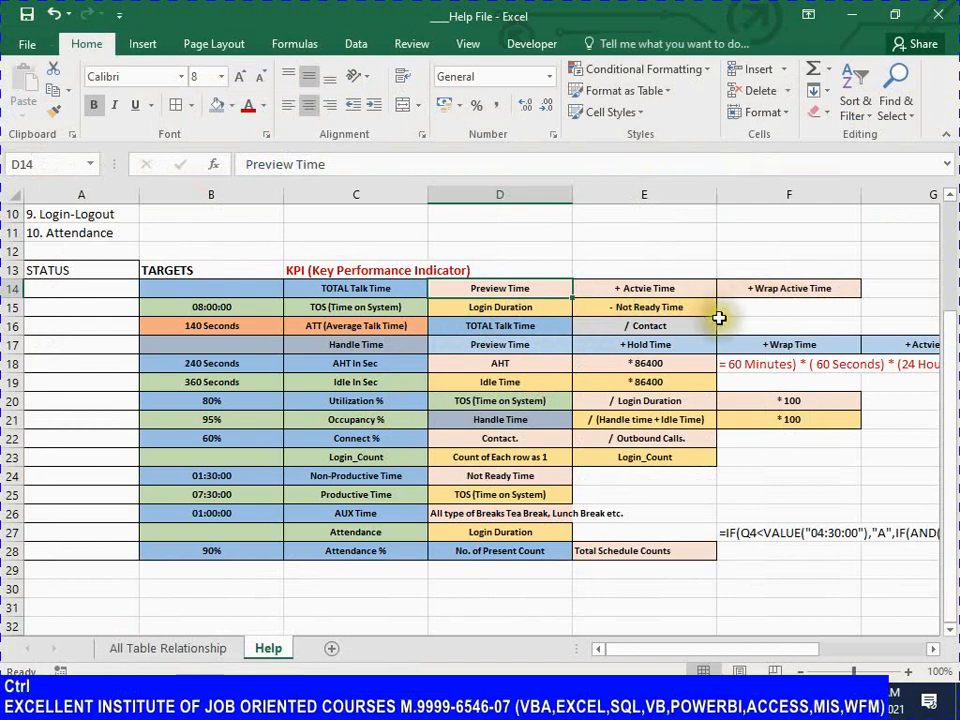
key("ctrl+Tab")
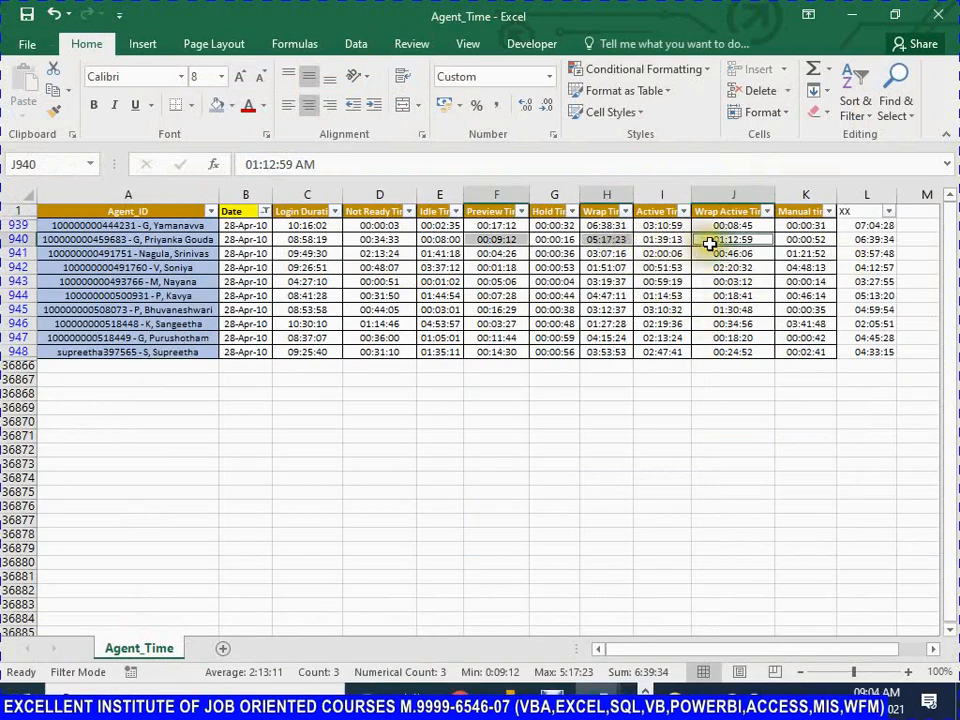
Correct the XX formula in L940 to =F940+I940+J940 so it adds Active Time instead of Wrap Time
left_click(859, 228)
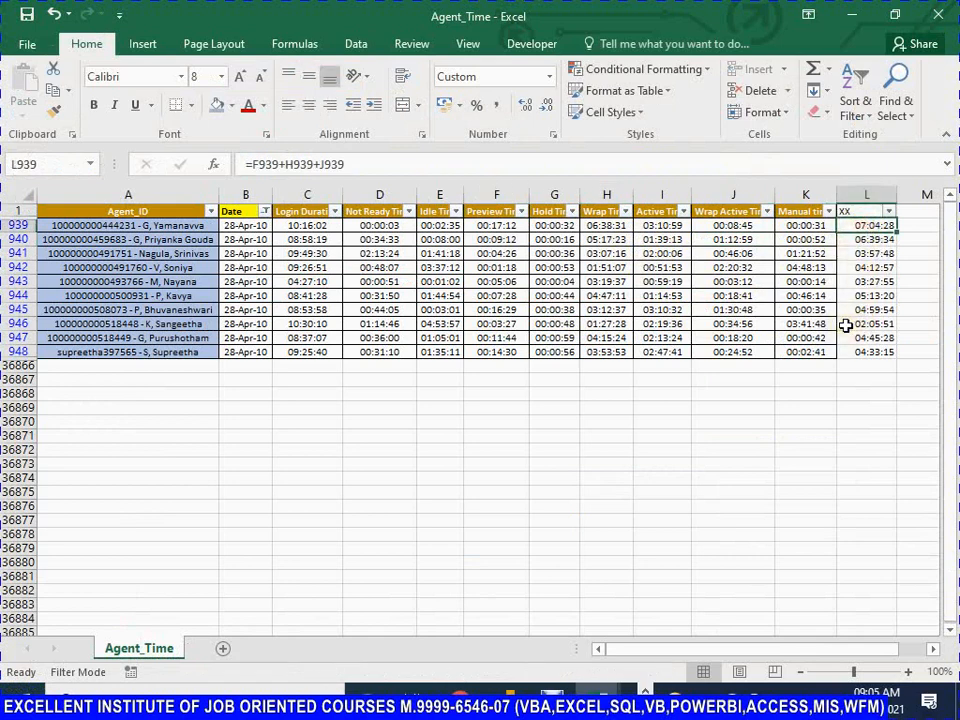
key("Down")
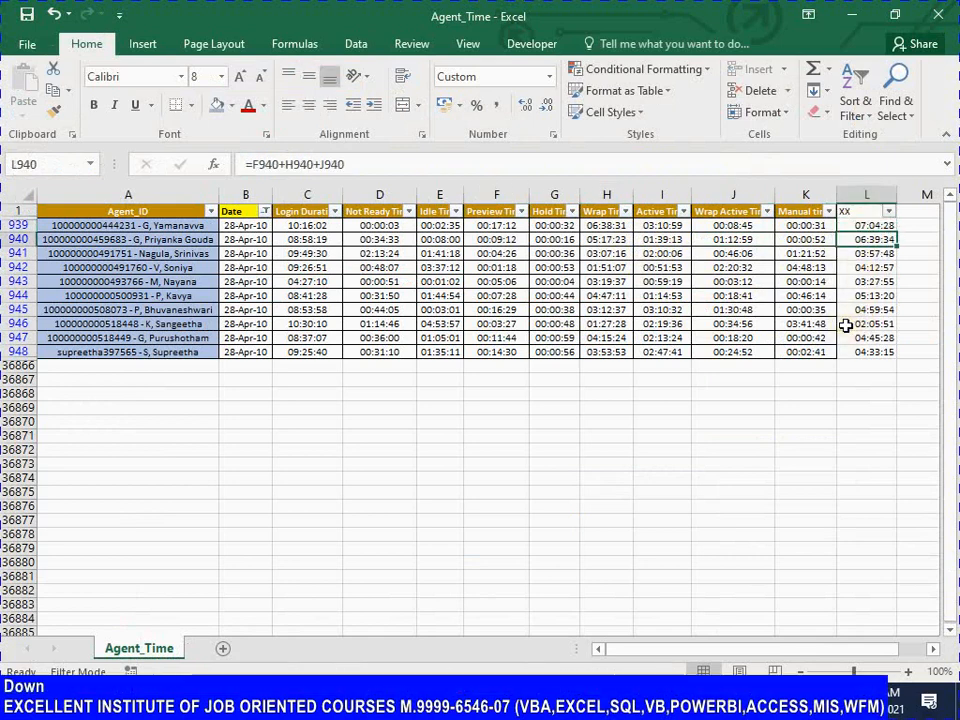
left_click(366, 163)
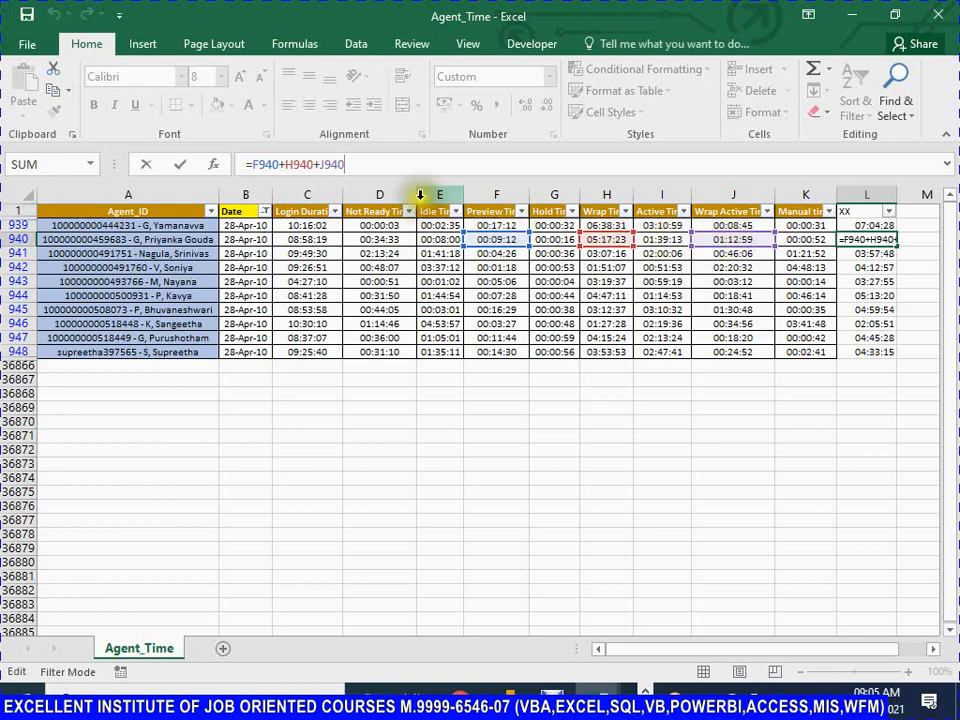
left_click(292, 165)
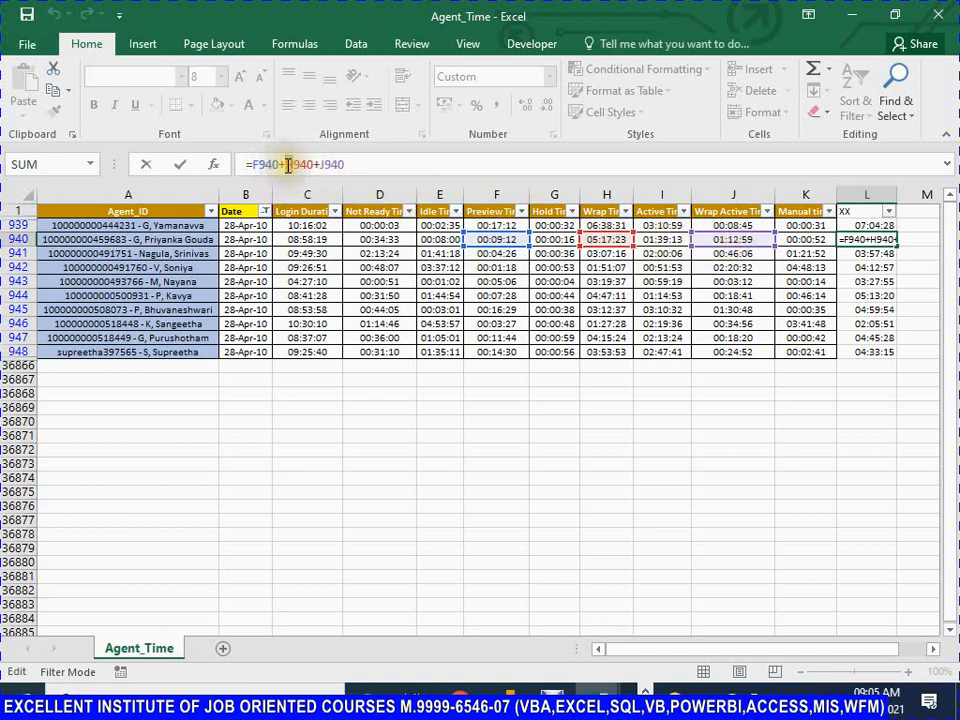
key("Return")
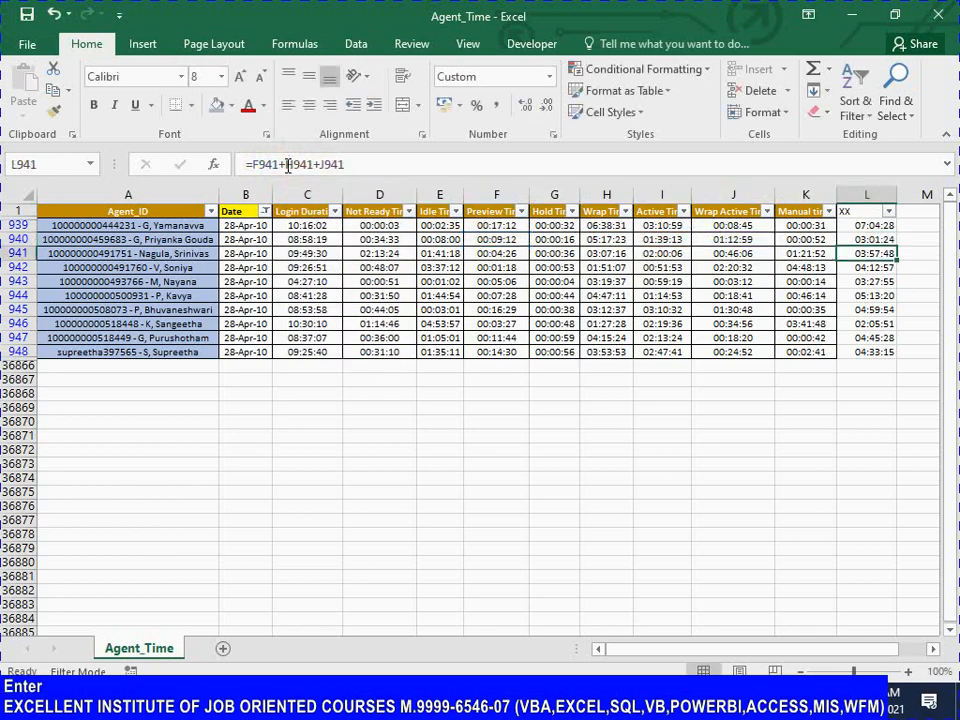
left_click(885, 240)
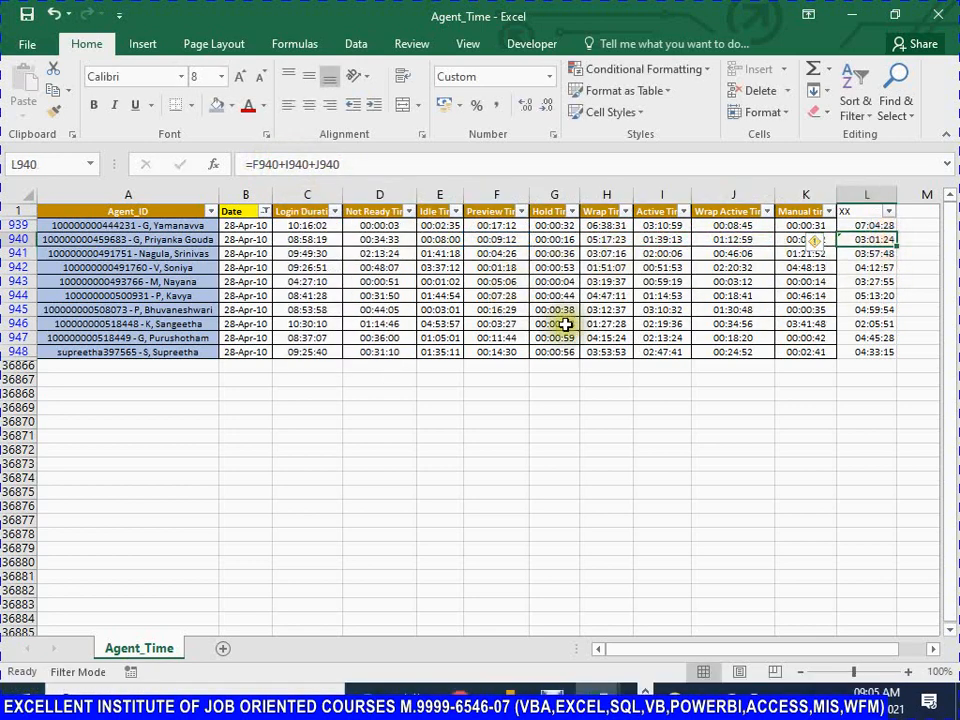
Switch to Power BI Desktop and compare the first row's Preview Time, Active Time and Wrap Active Time with its TOTAL Talk Time
key("alt")
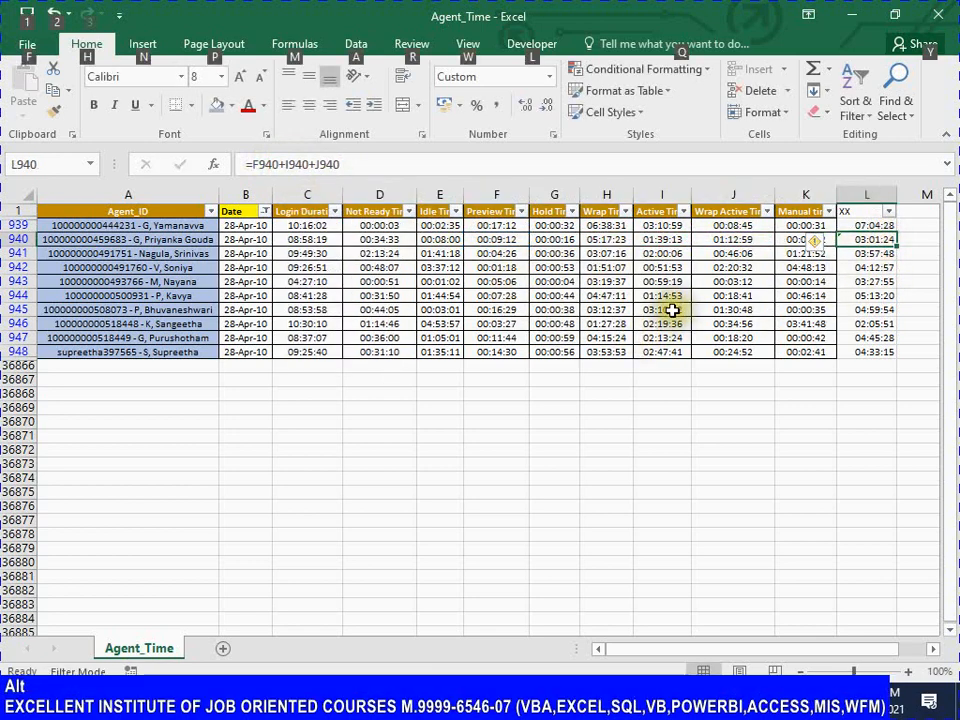
key("alt+Tab")
key("alt+Tab")
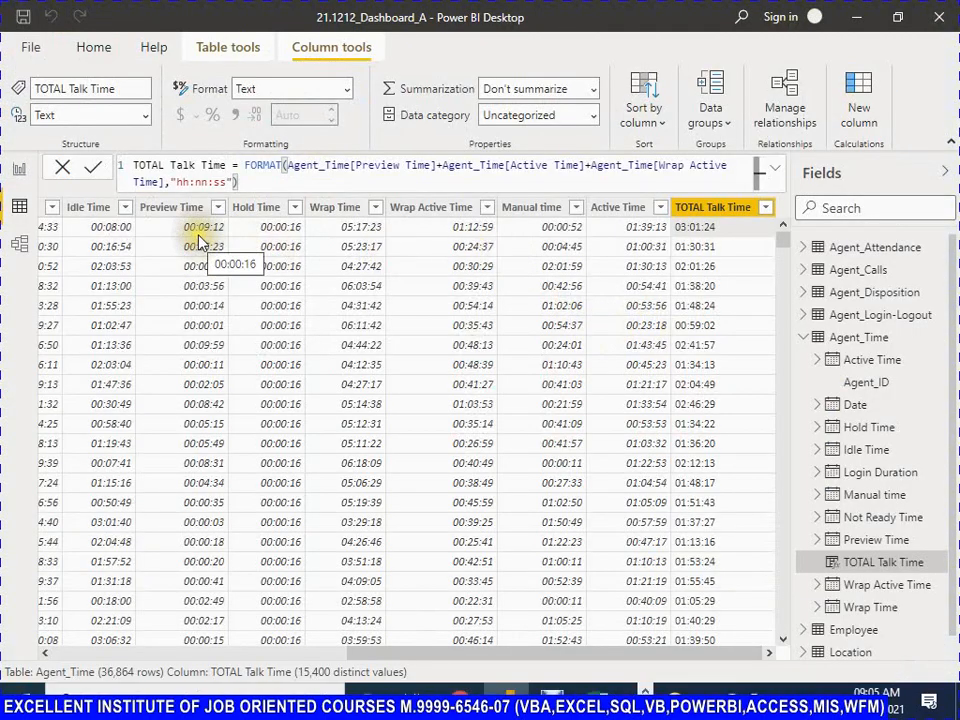
left_click(195, 232)
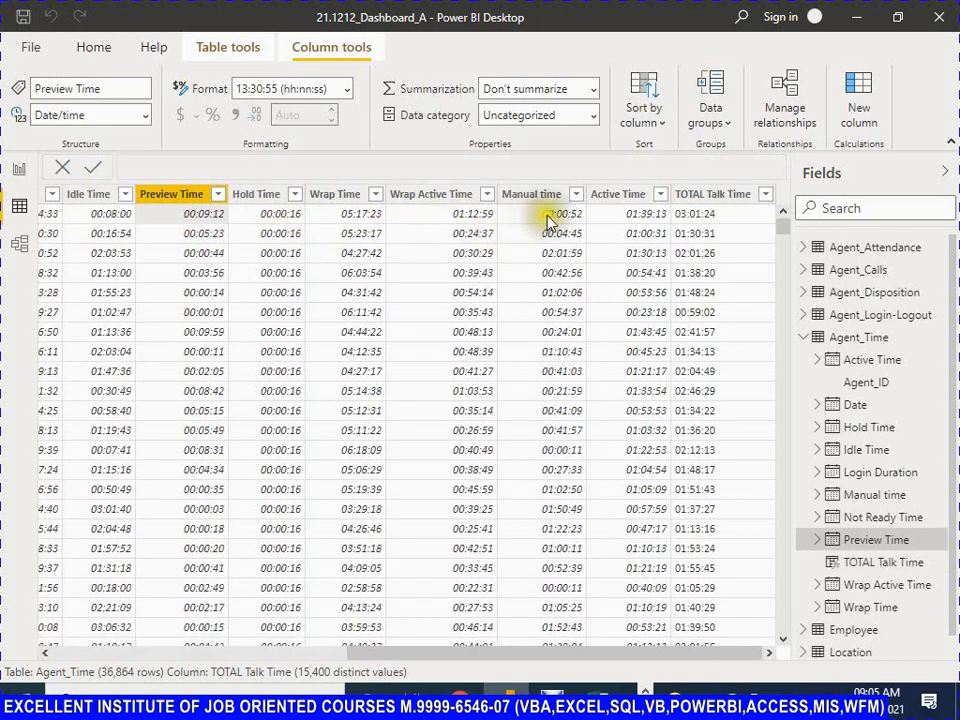
left_click(641, 212, "ctrl")
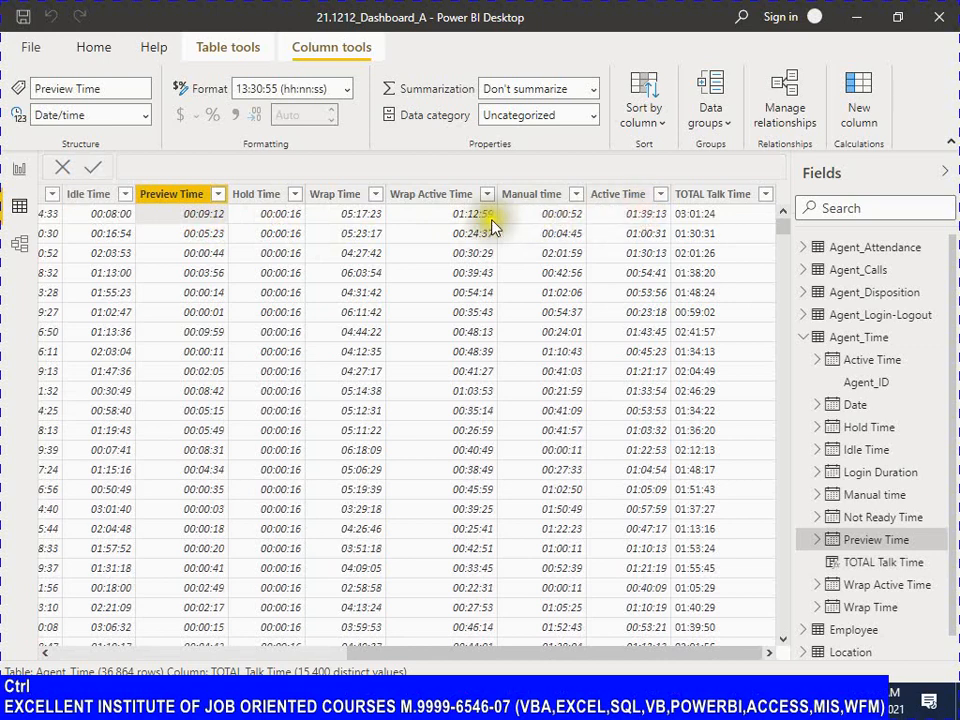
left_click(466, 215)
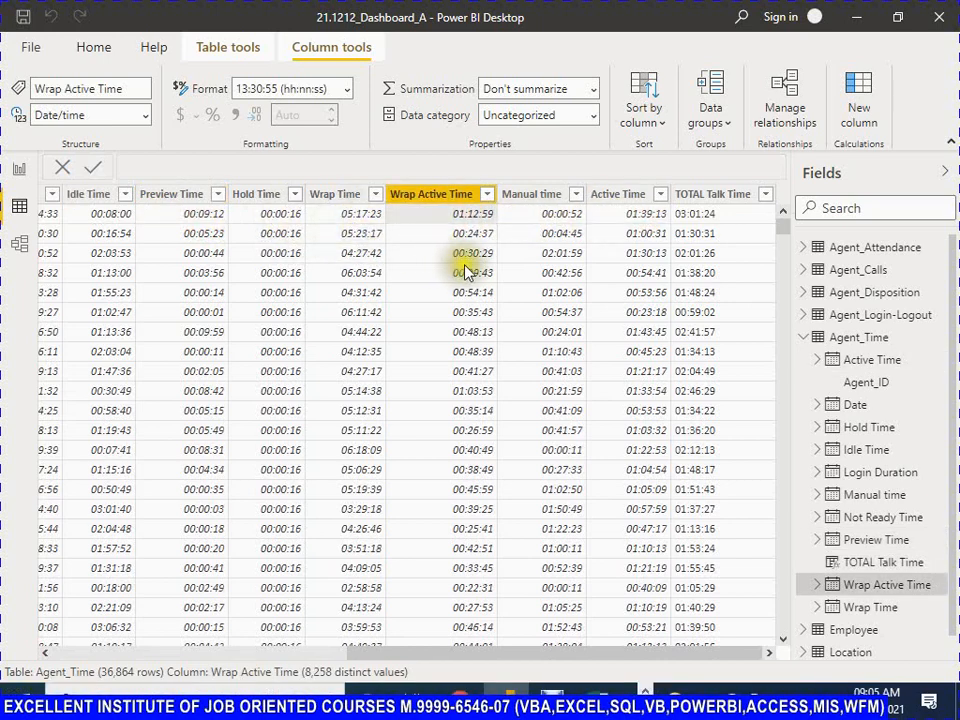
Recheck the first row's Preview Time, Wrap Active Time and Active Time against its TOTAL Talk Time
left_click(205, 215)
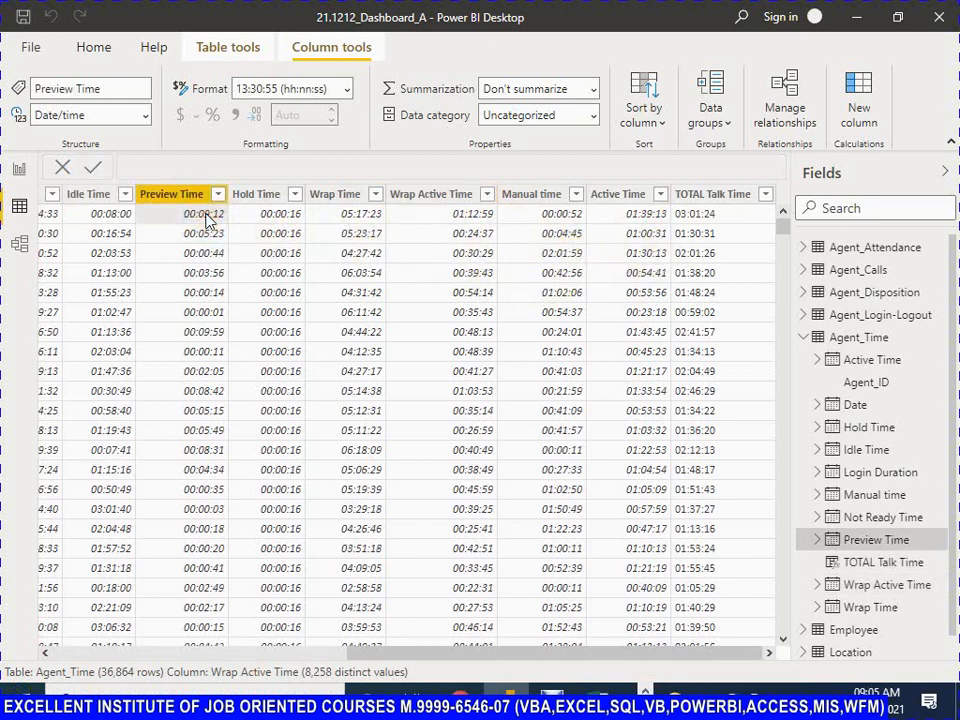
left_click(476, 215)
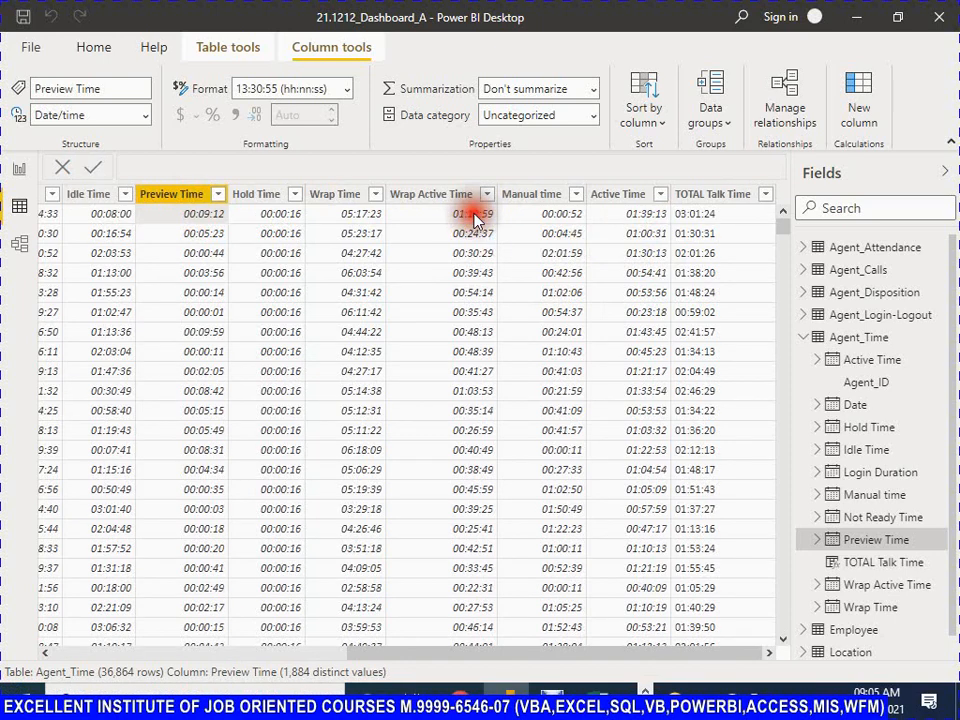
left_click(643, 214)
left_click(705, 222)
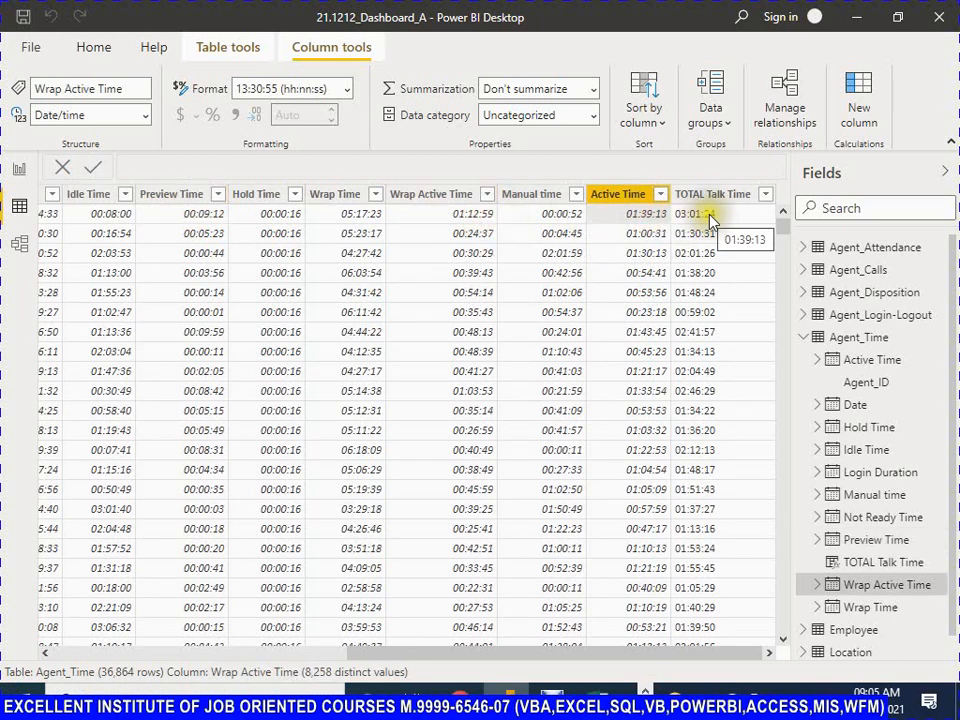
Switch to Excel and close the Agent_Time workbook
key("alt")
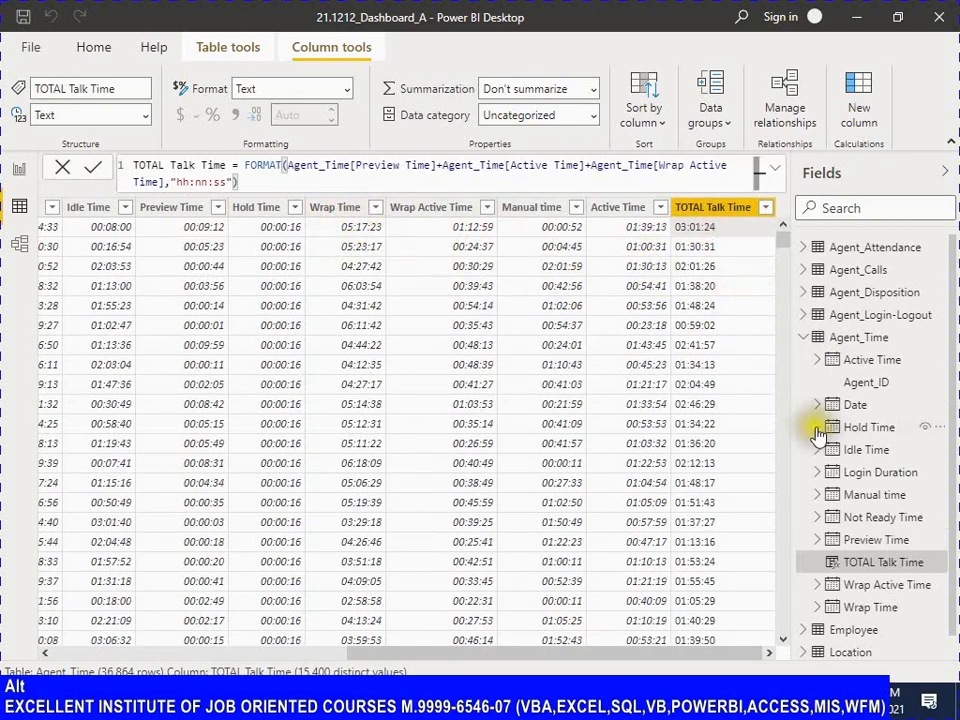
key("alt+Tab")
key("alt+Tab")
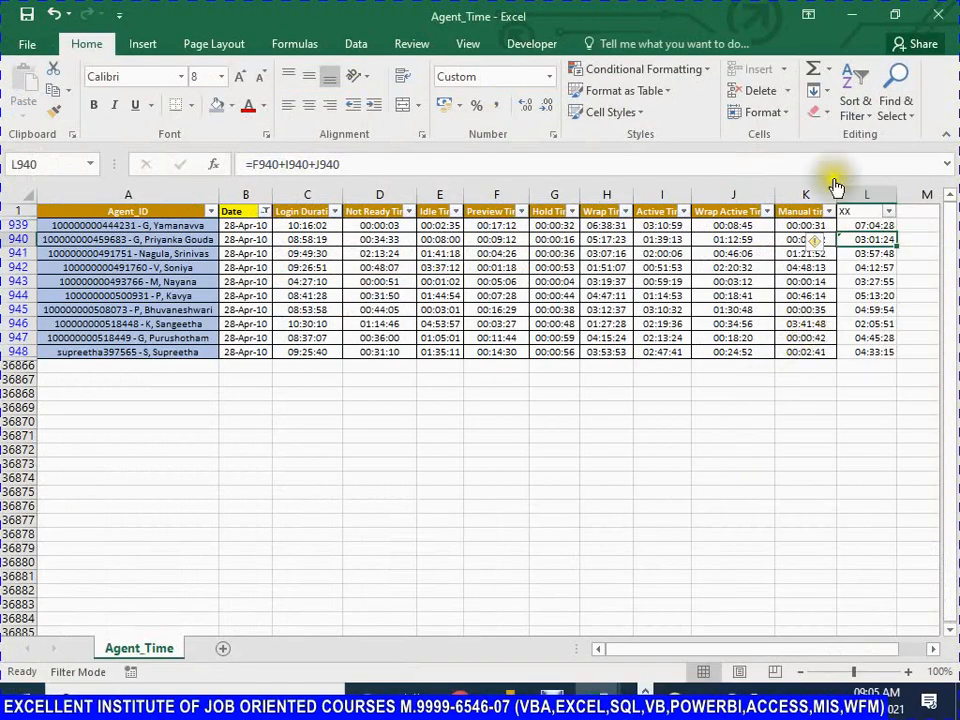
left_click(939, 15)
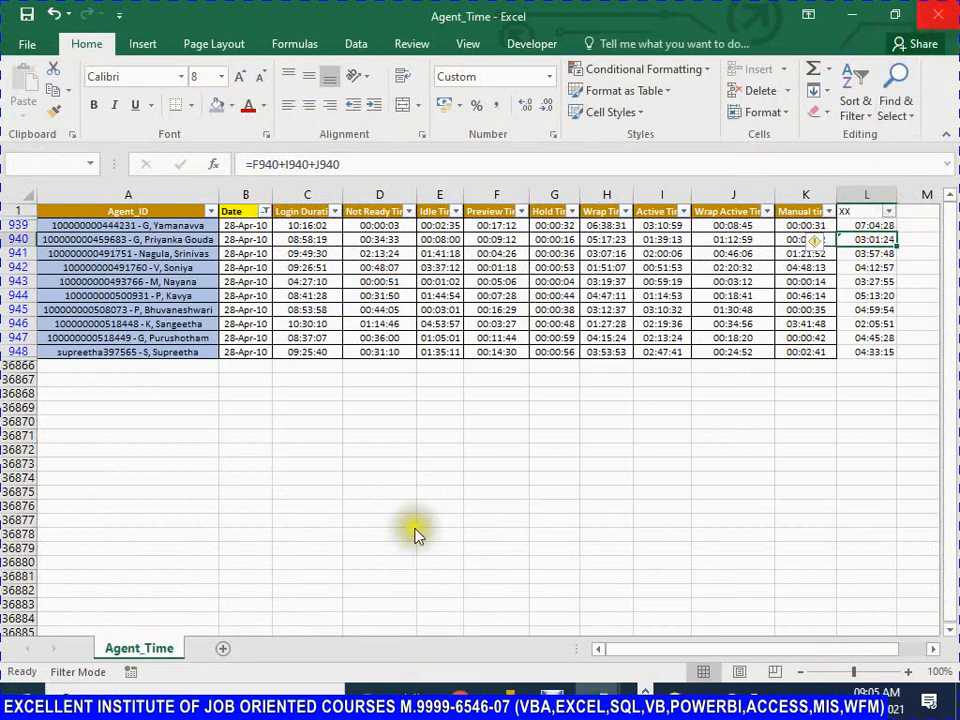
left_click(493, 390)
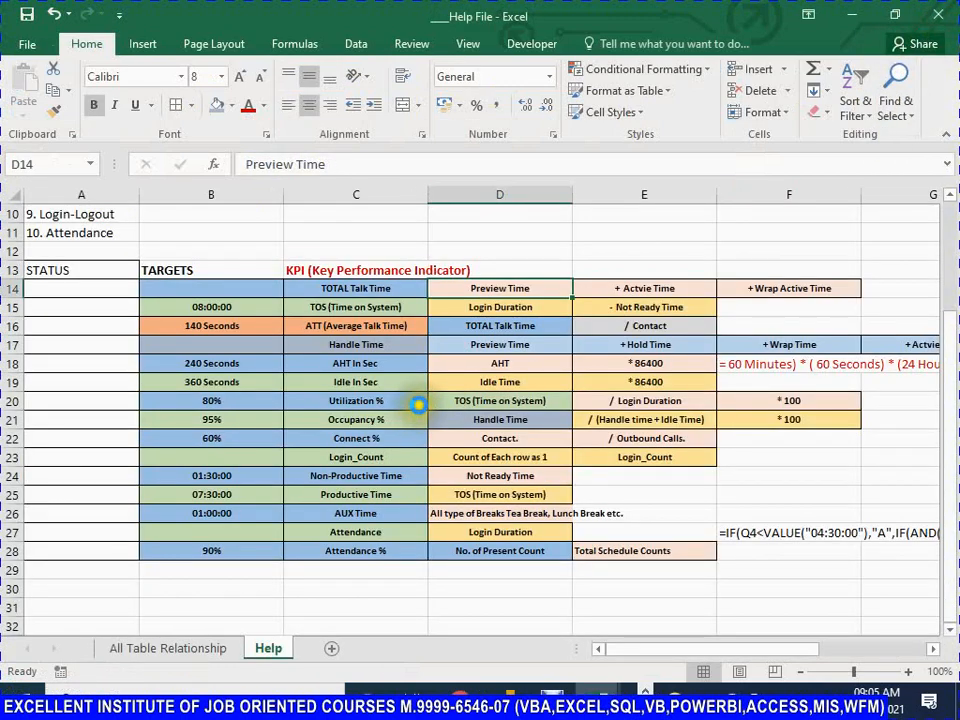
Enter DONE as the status of TOTAL Talk Time in A14, ending on the TOS row's Login Duration cell
left_click(80, 287)
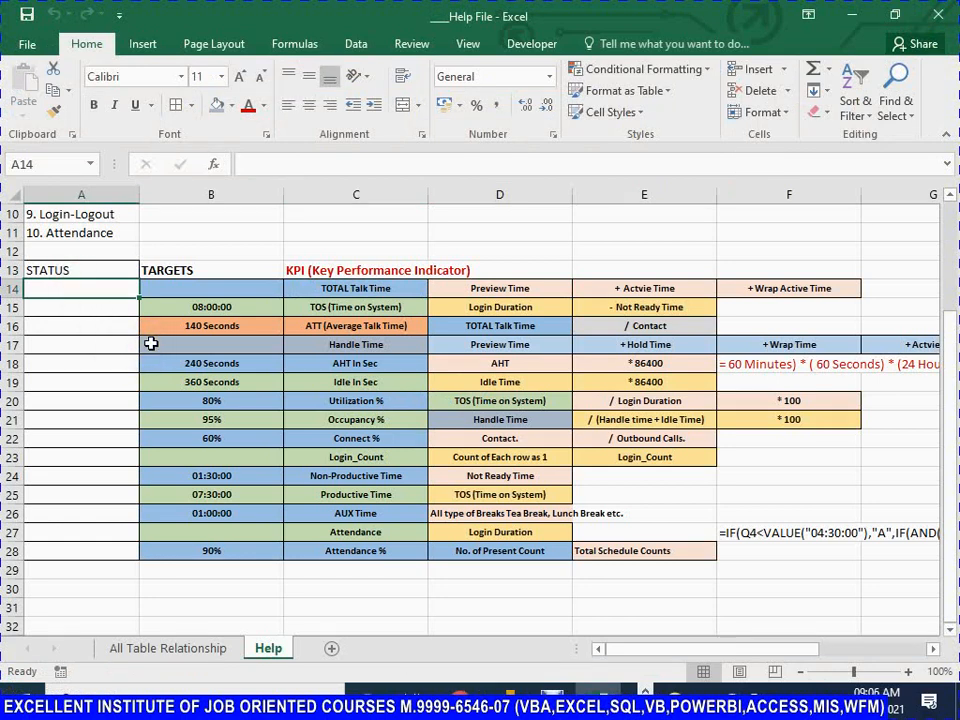
type("DONE")
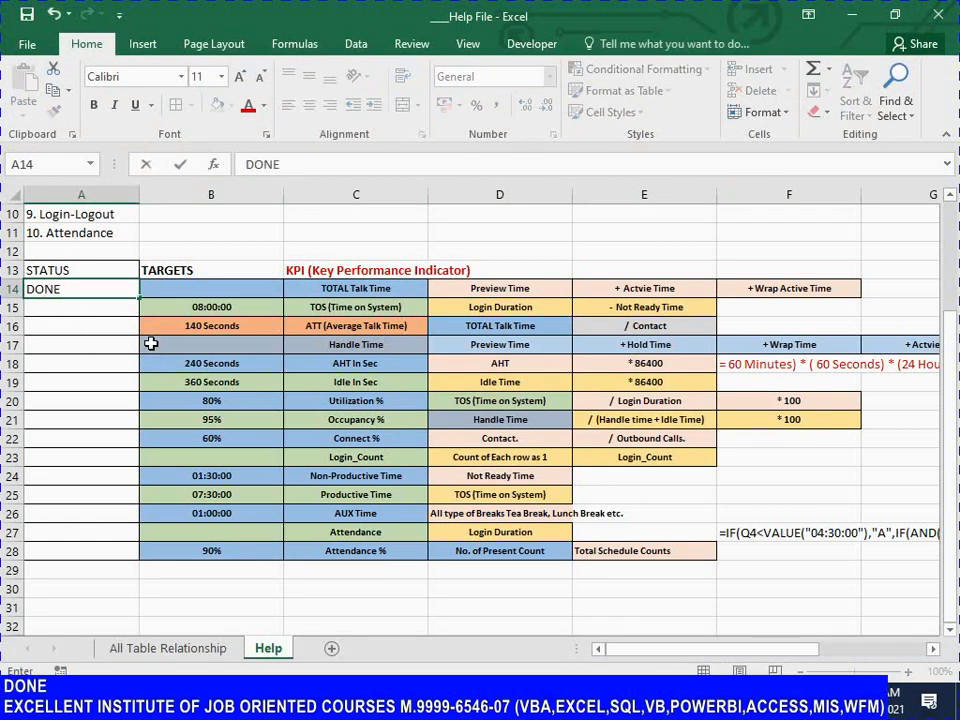
key("Return")
key("Right")
key("Right")
key("Right")
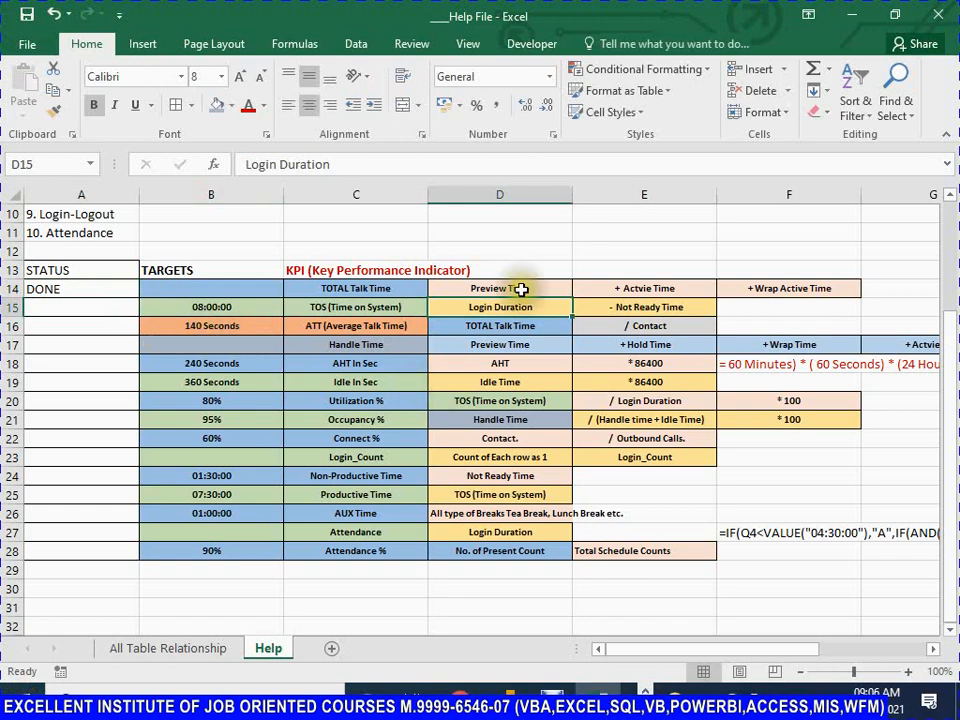
Switch to Power BI Desktop and add a new calculated column to the Agent_Time table
key("alt+Tab")
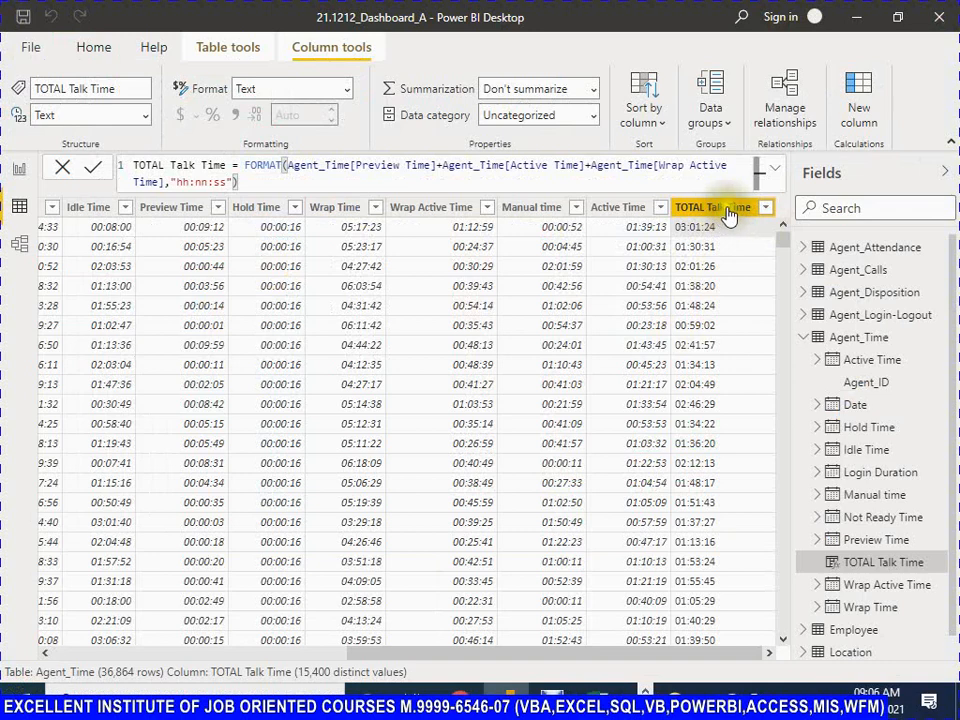
left_click(862, 384)
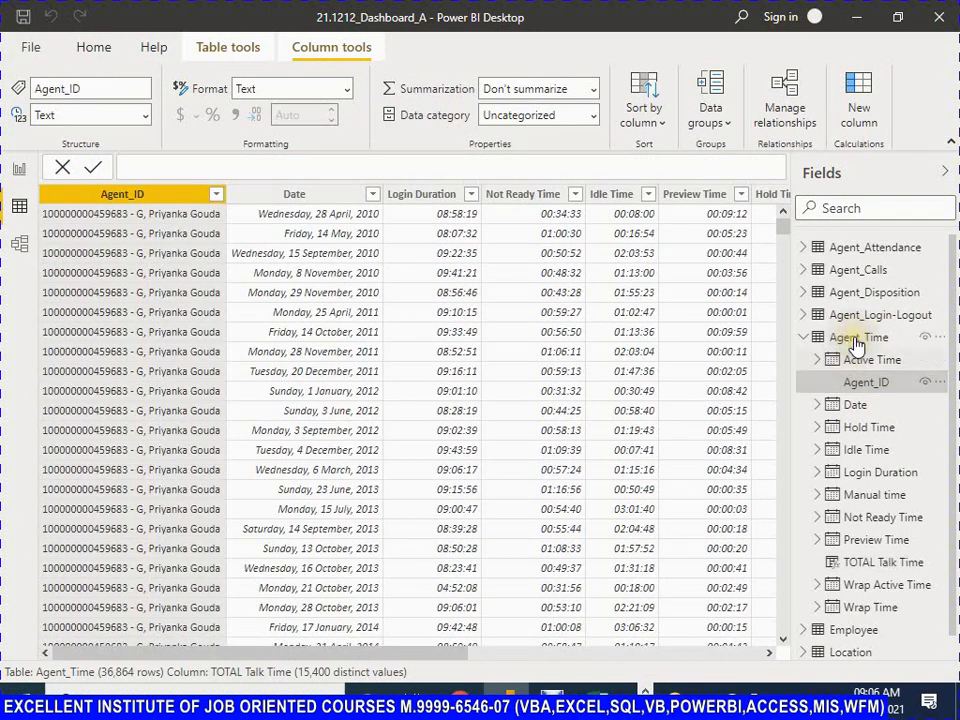
left_click(855, 341)
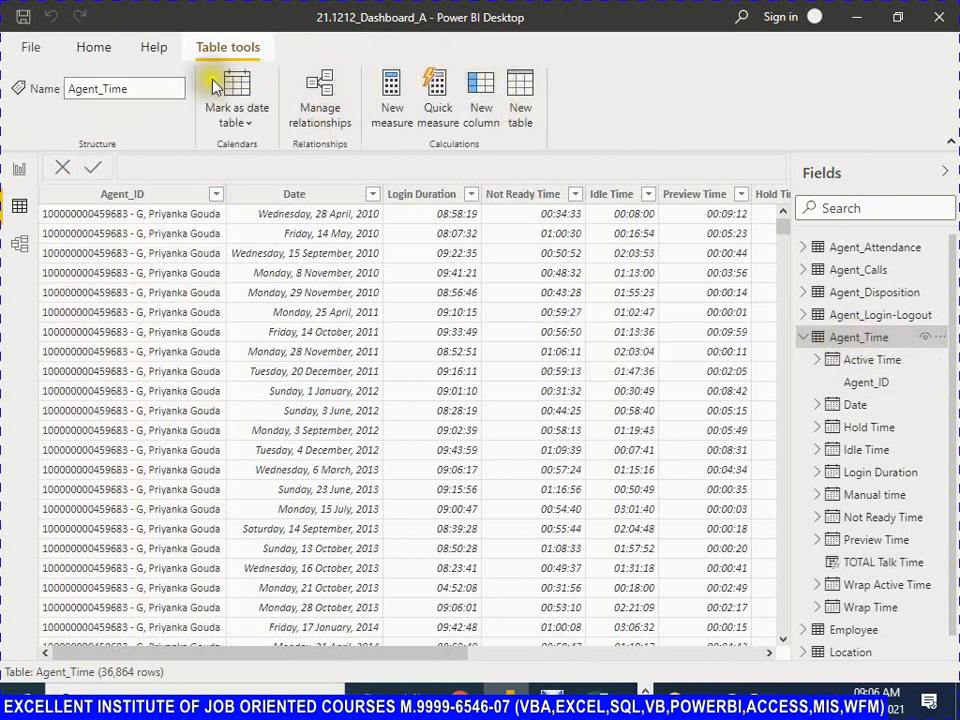
left_click(483, 108)
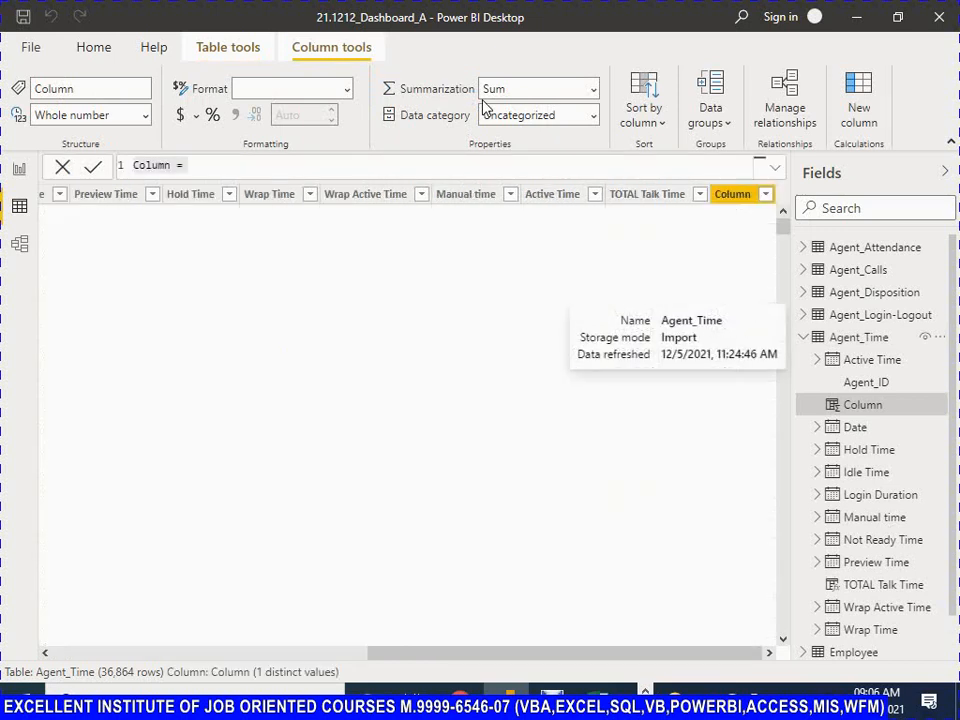
Replace the default name in the new column's formula with TOS
key("Left")
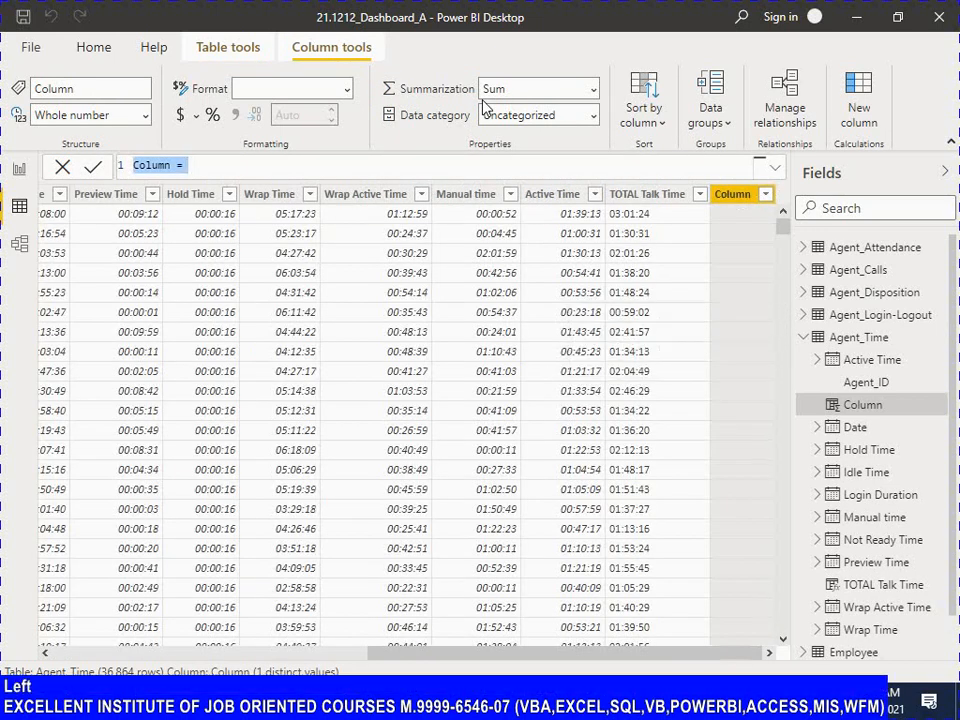
key("shift+Right")
key("shift+Right")
key("shift+Right")
key("shift+Right")
key("shift+Right")
key("shift+Right")
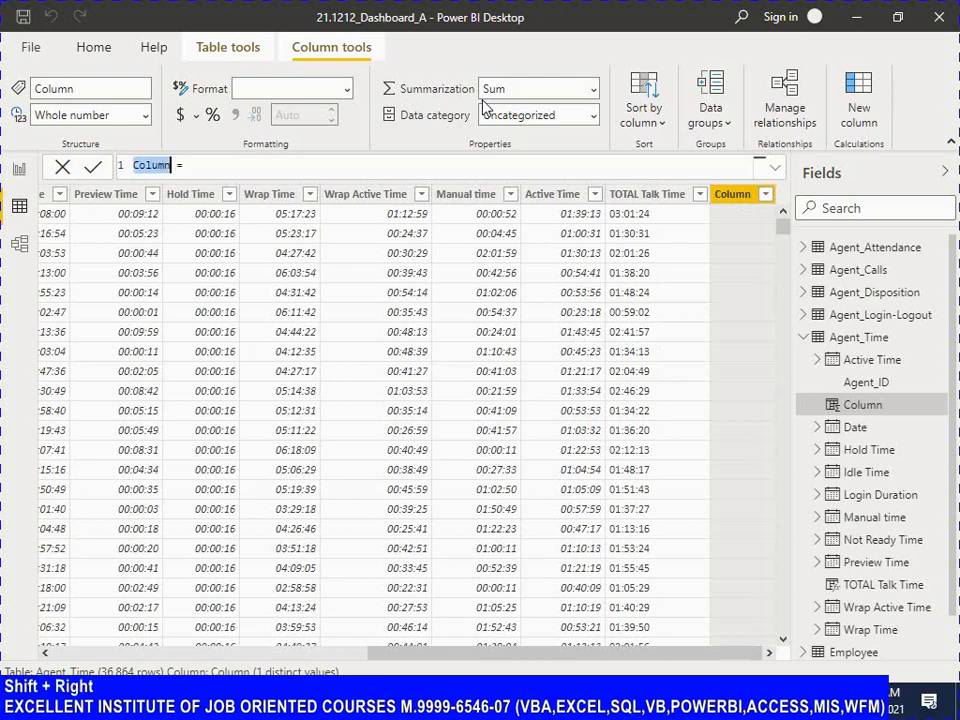
type("TOS")
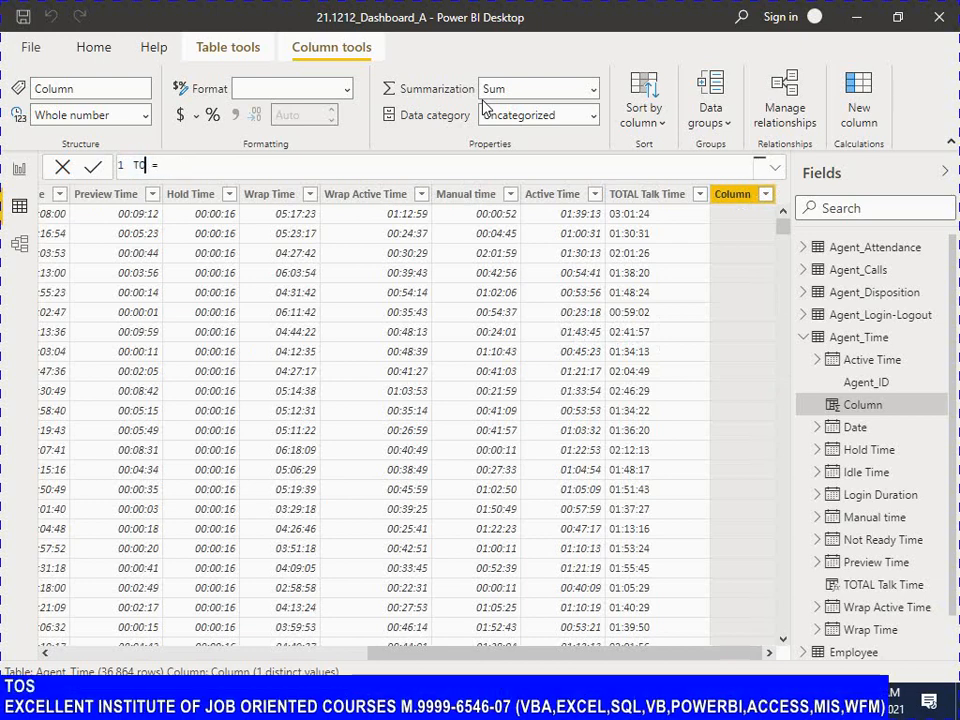
key("Right")
key("Right")
key("Right")
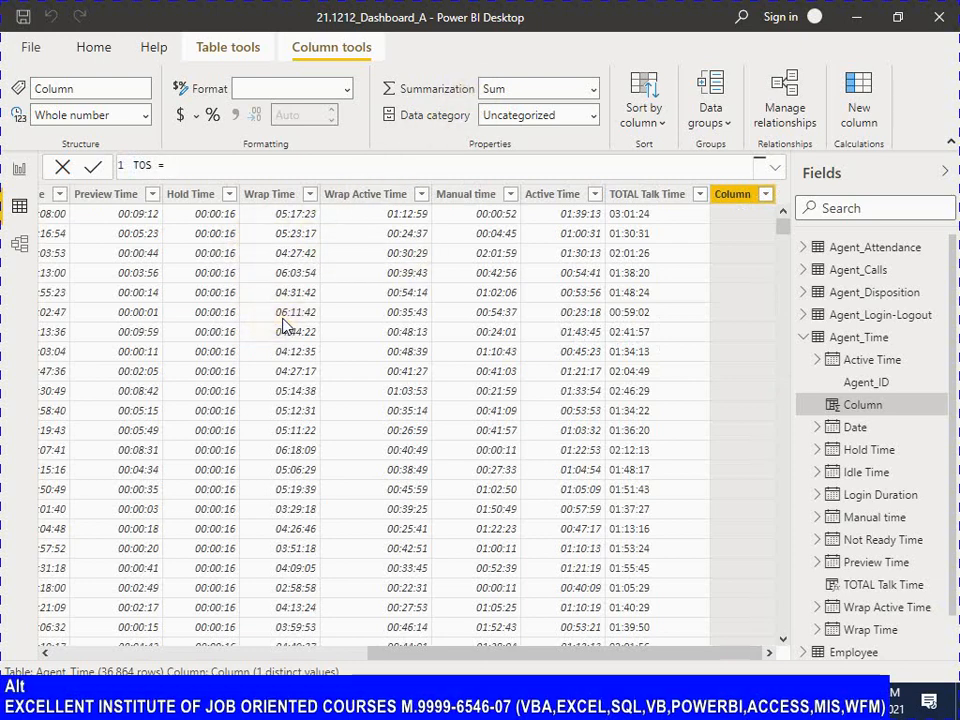
Switch to Excel to consult the TOS (Time on System) definition in the Help File workbook, and return to Power BI Desktop
key("alt+Tab")
key("Tab")
key("Tab")
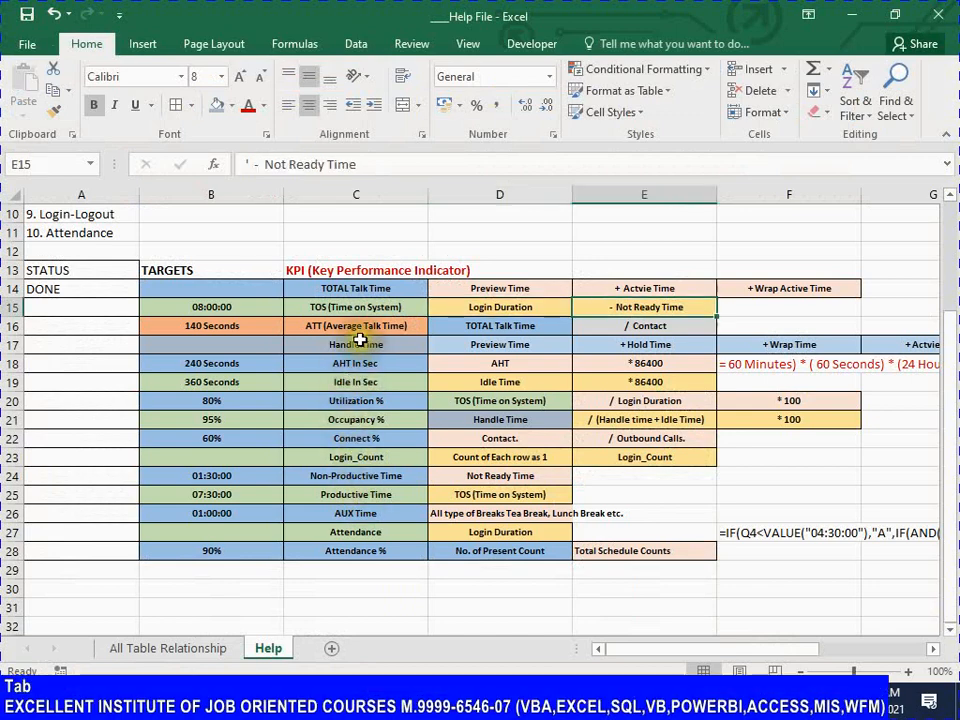
left_click(481, 309)
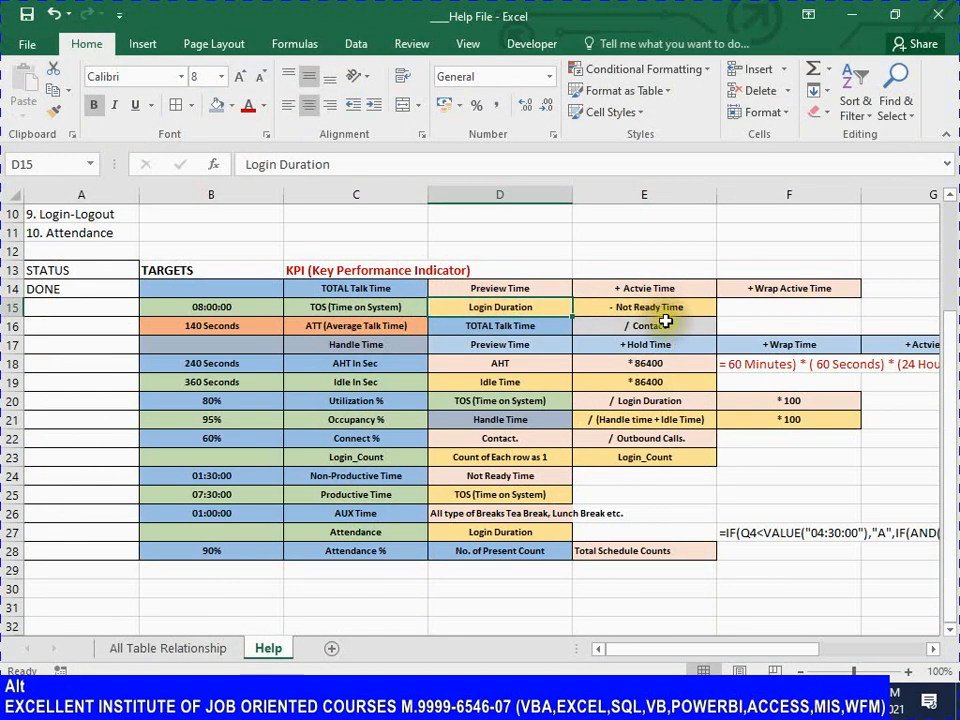
key("alt+Tab")
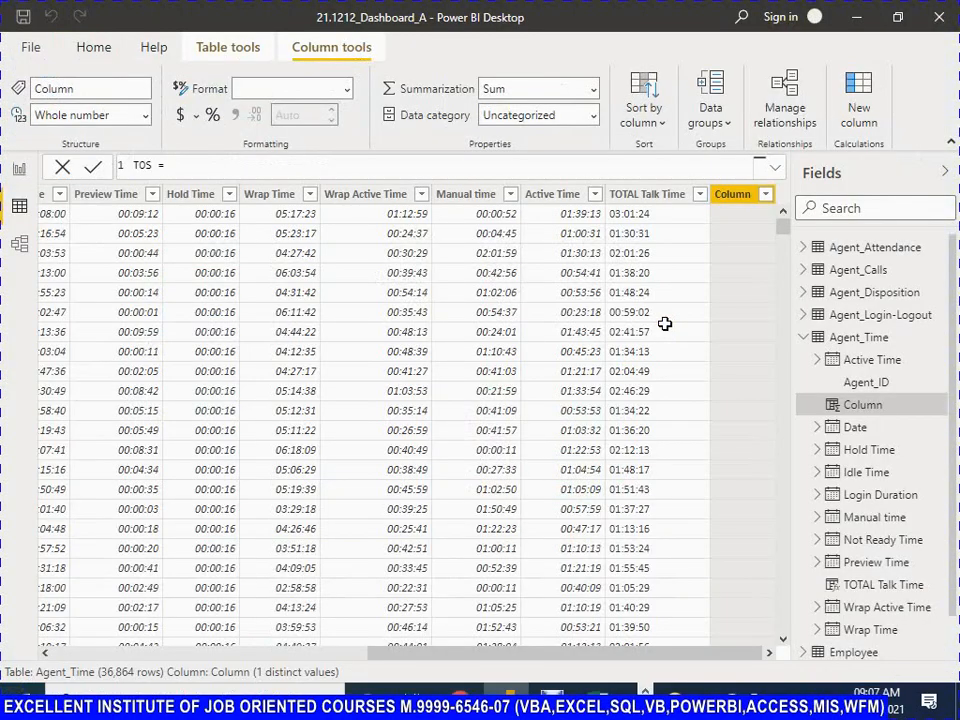
Define TOS as Agent_Time[Login Duration]-Agent_Time[Not Ready Time] and commit the formula
type("LOG")
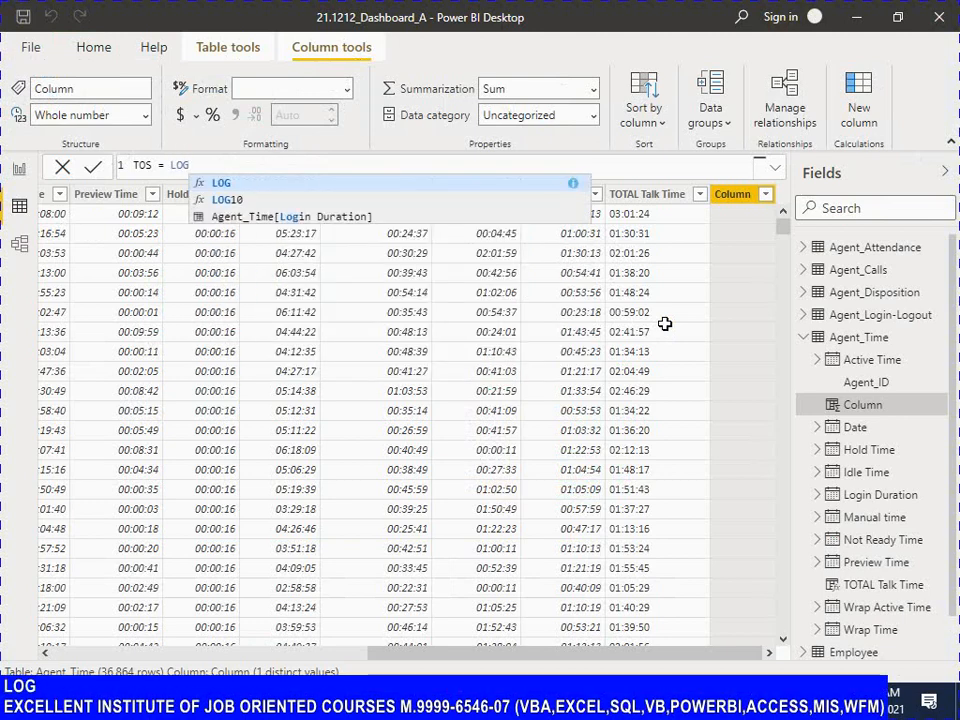
key("Down")
key("Down")
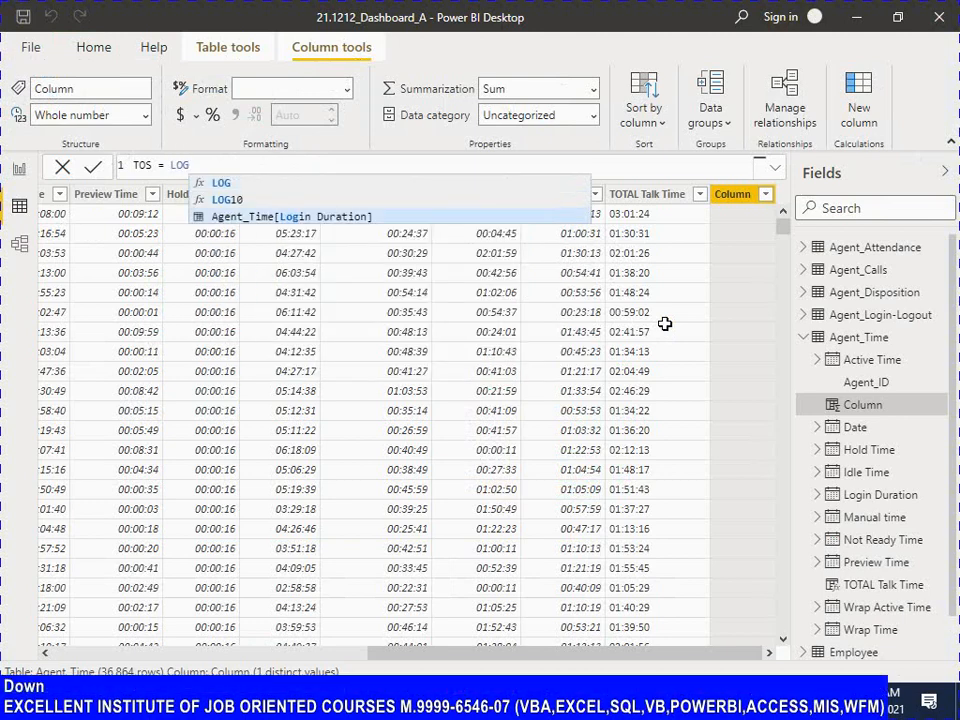
key("Tab")
type("-")
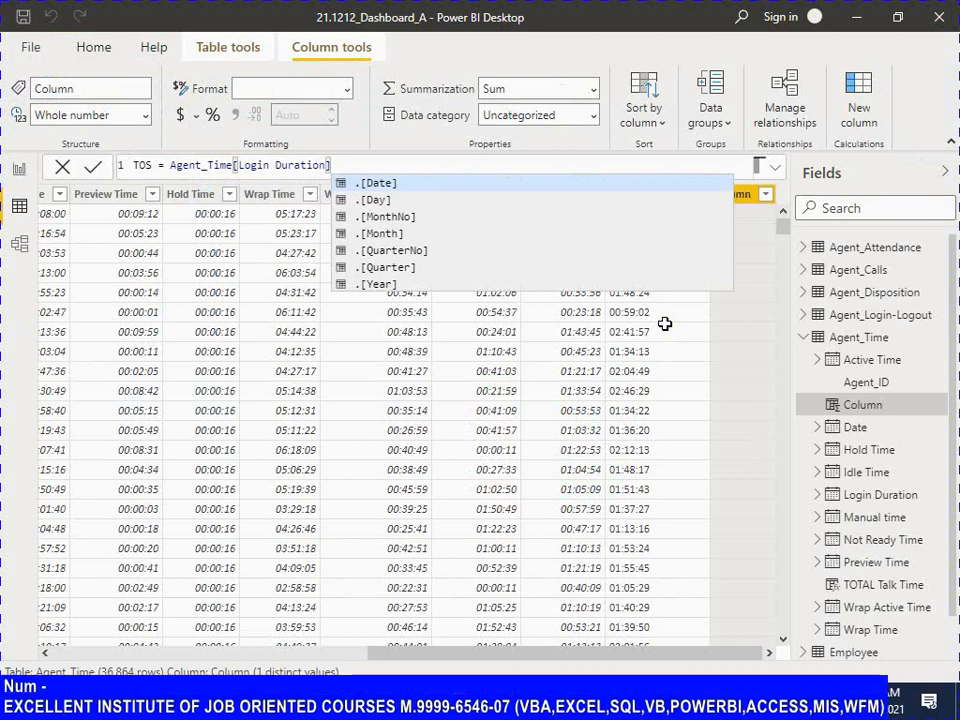
type("NOTR")
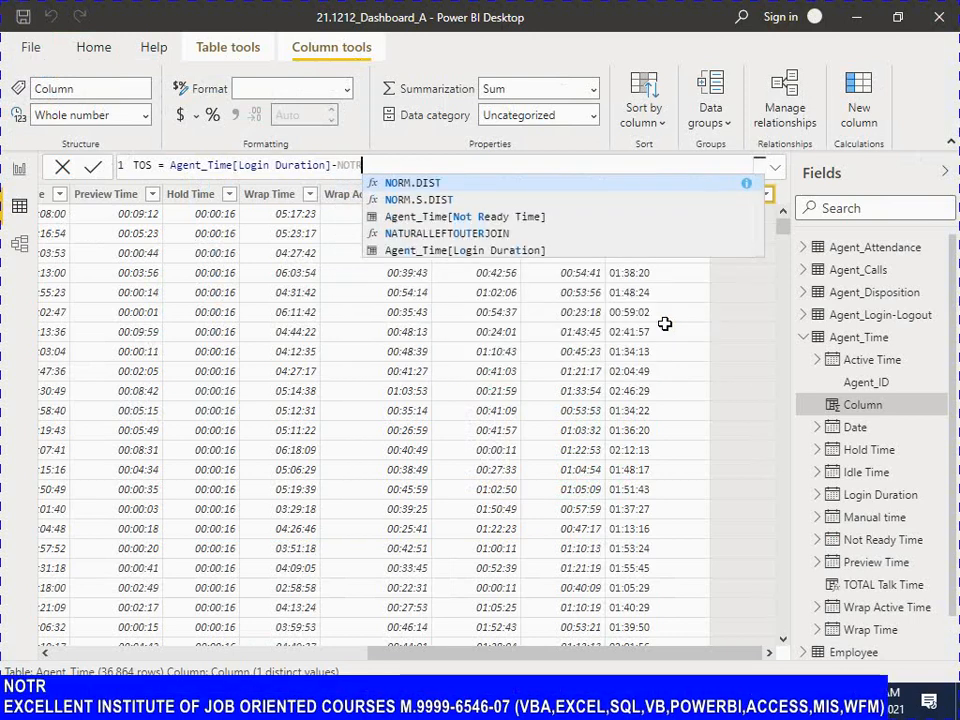
key("Down")
key("Down")
key("Down")
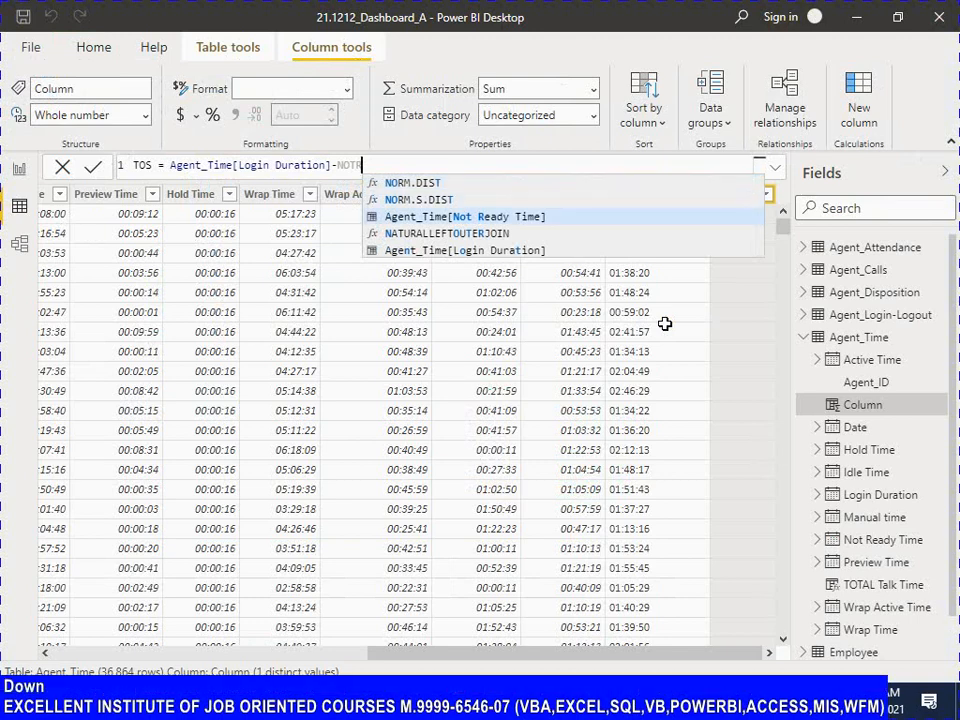
key("Tab")
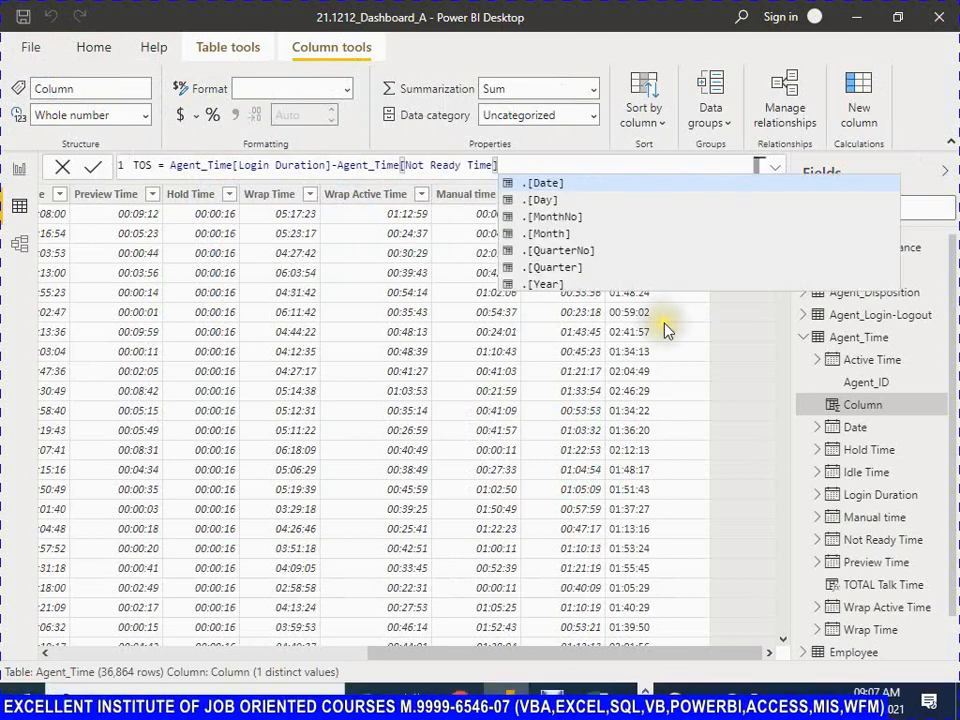
left_click(93, 172)
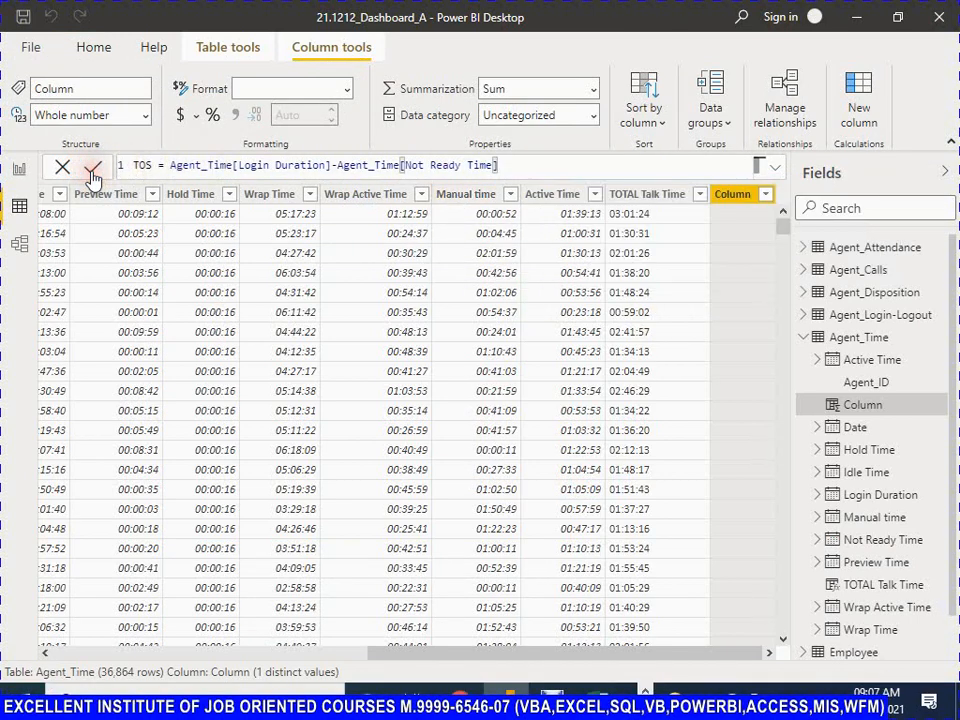
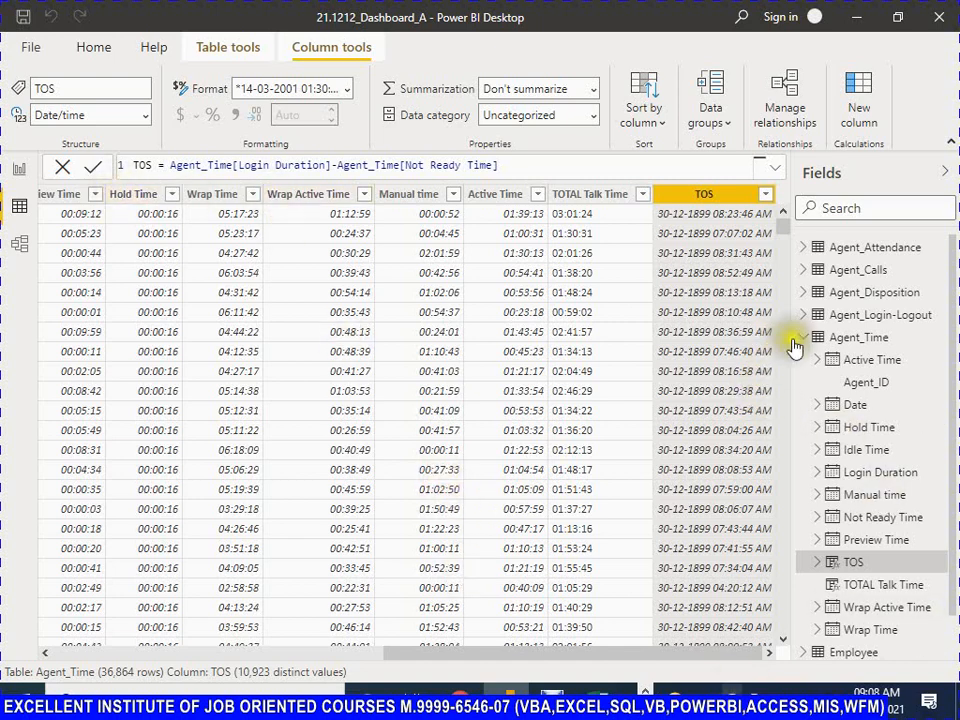
Set the display format of the TOS column to 13:30:55 (hh:nn:ss)
left_click(710, 197)
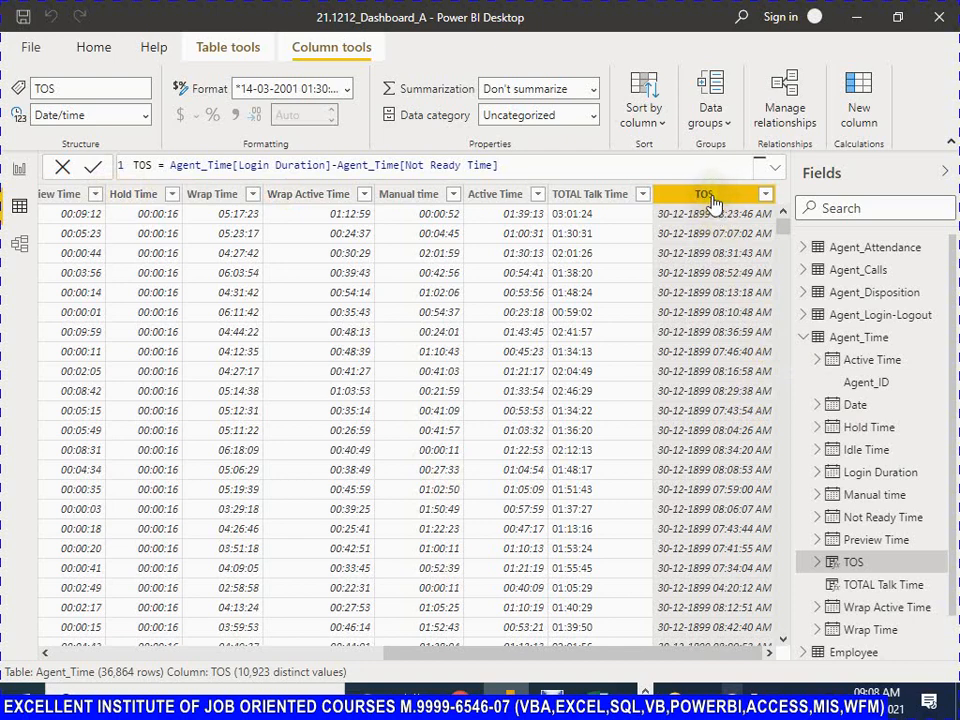
left_click(349, 90)
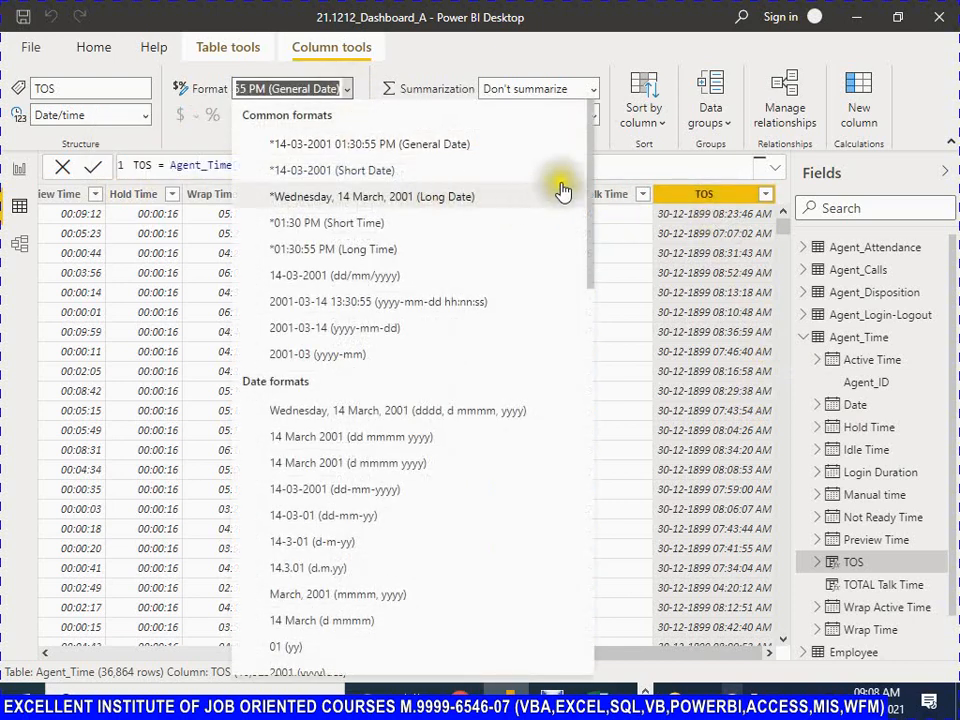
left_click_drag(591, 144, 561, 596)
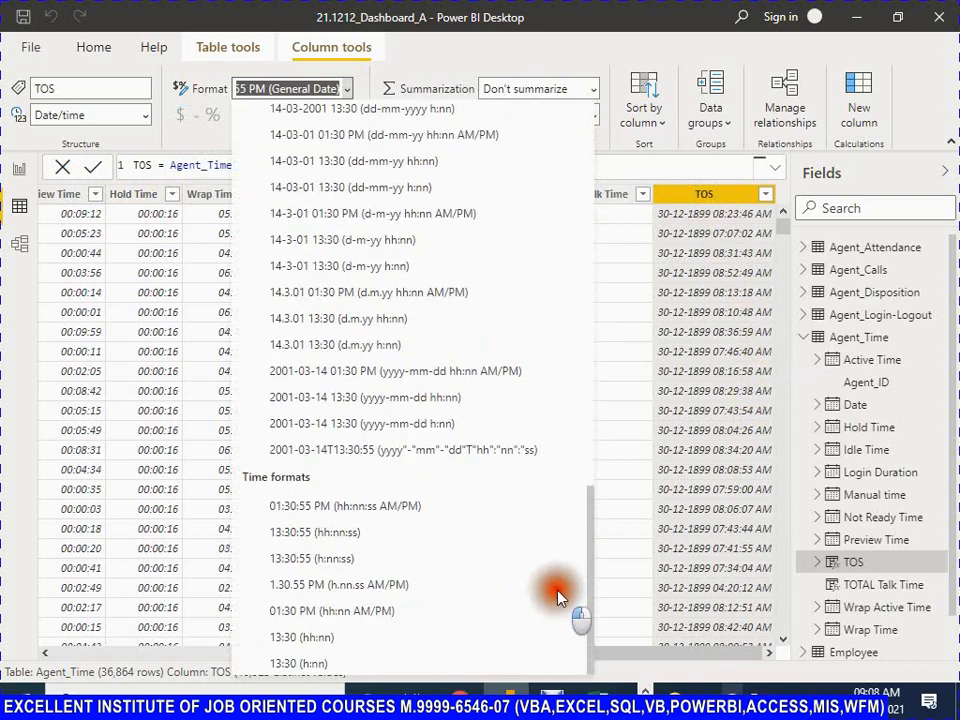
left_click(330, 533)
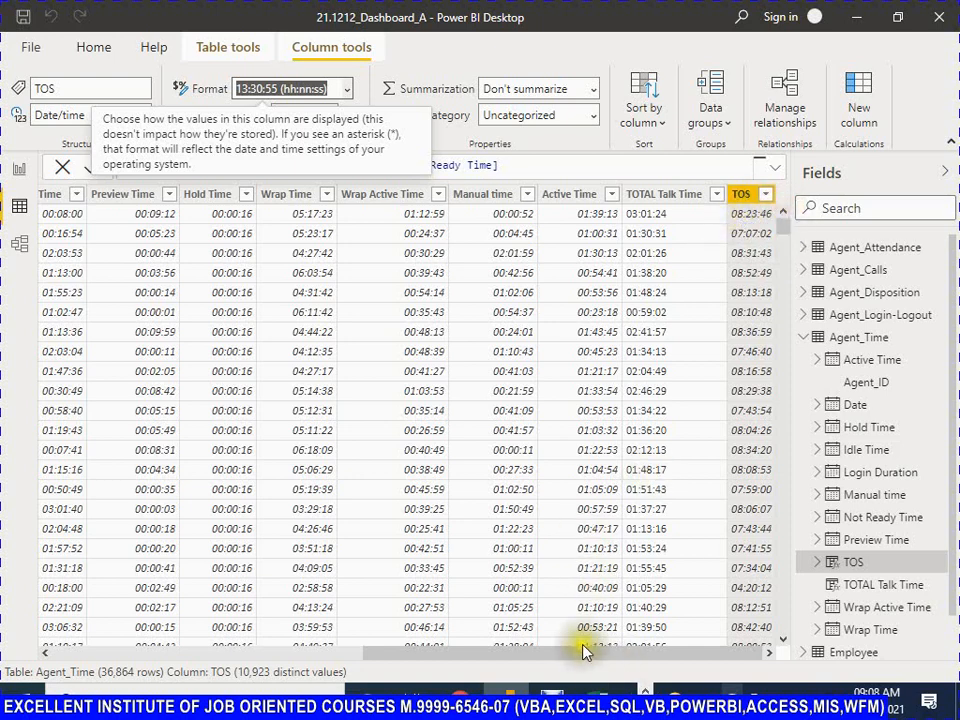
Switch to the Help File workbook in Excel and mark the TOS (Time on System) row's status as DONE
left_click_drag(583, 651, 285, 650)
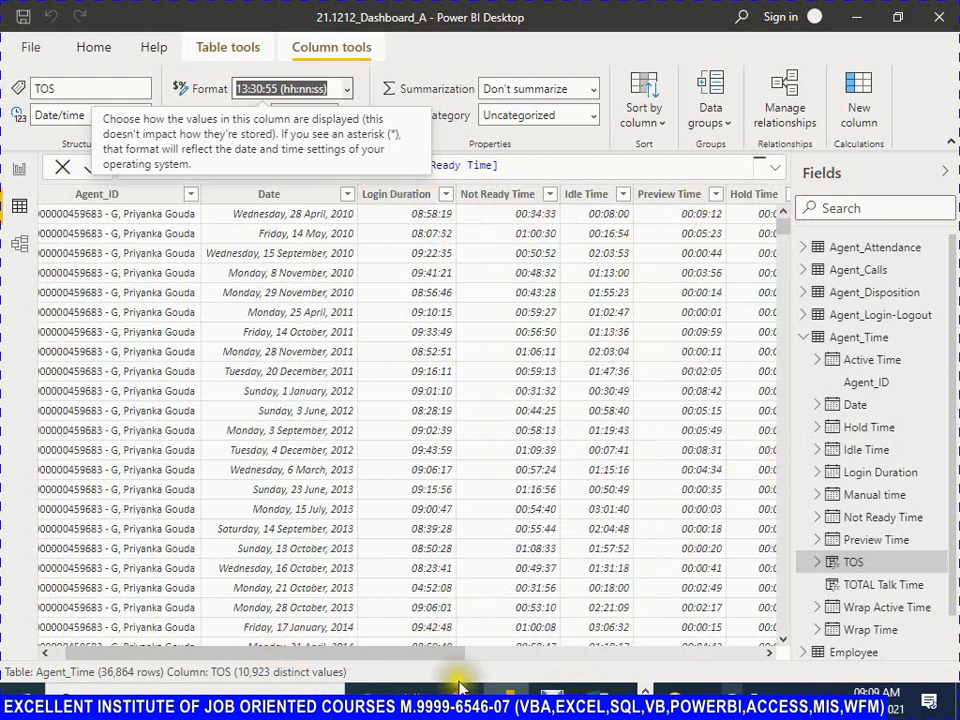
left_click_drag(421, 653, 735, 660)
key("alt+Tab")
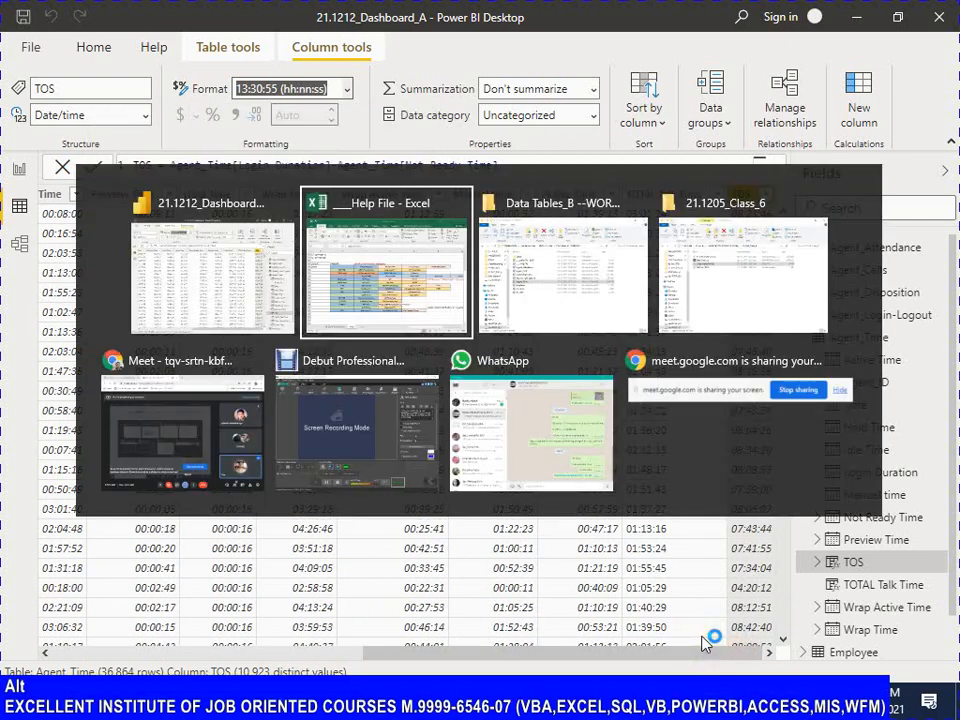
key("Left")
key("Left")
key("Left")
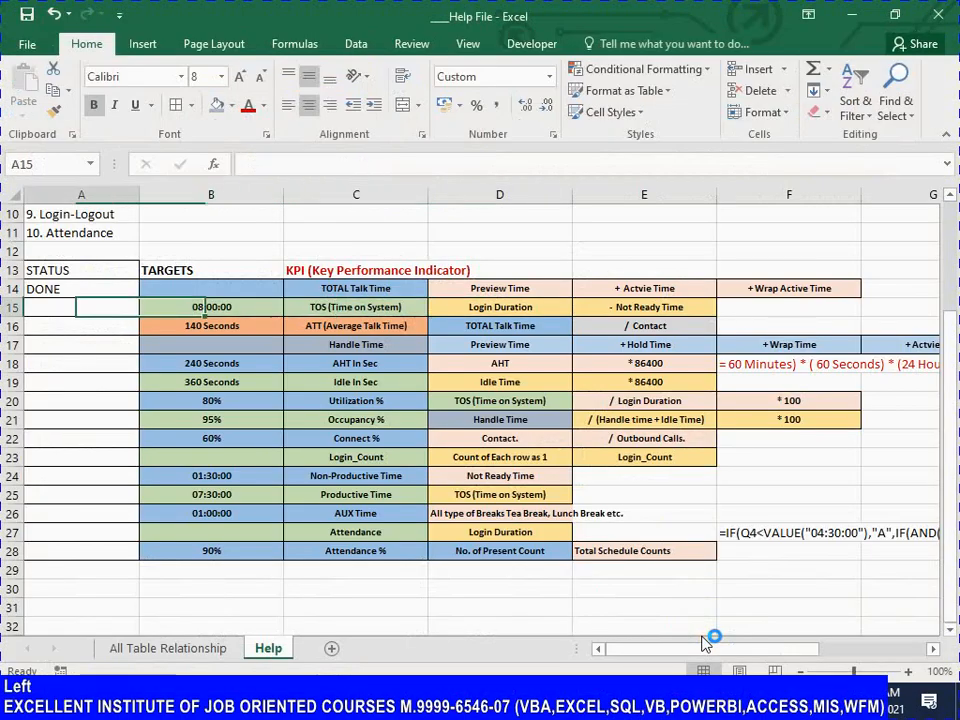
key("ctrl+d")
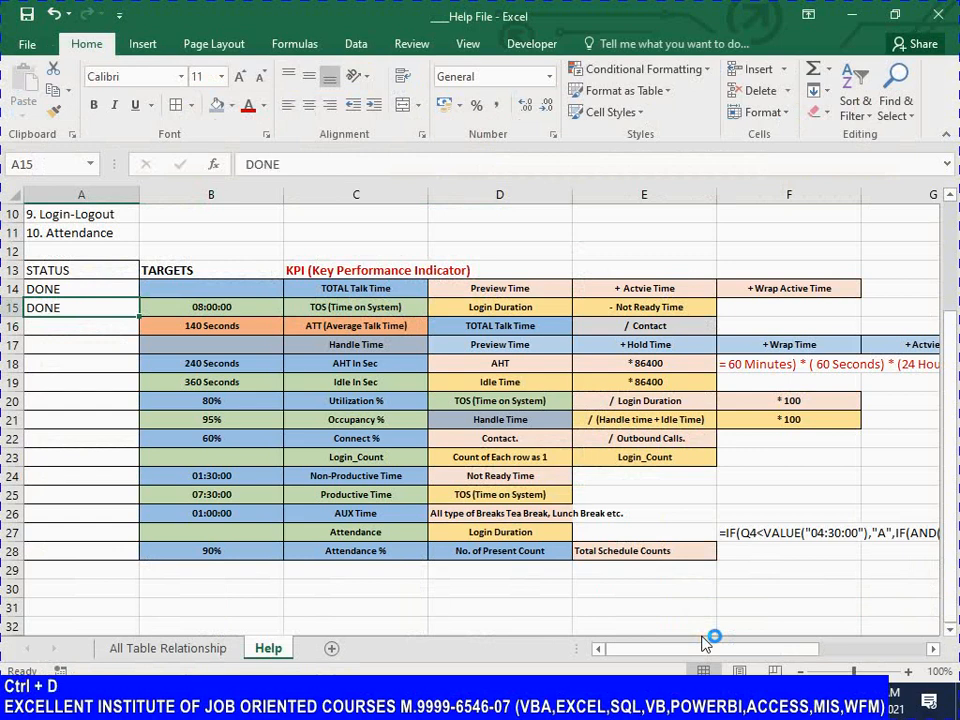
Check the ATT (Average Talk Time) definition on the Help sheet and save the workbook
key("Right")
key("Right")
key("Down")
key("Right")
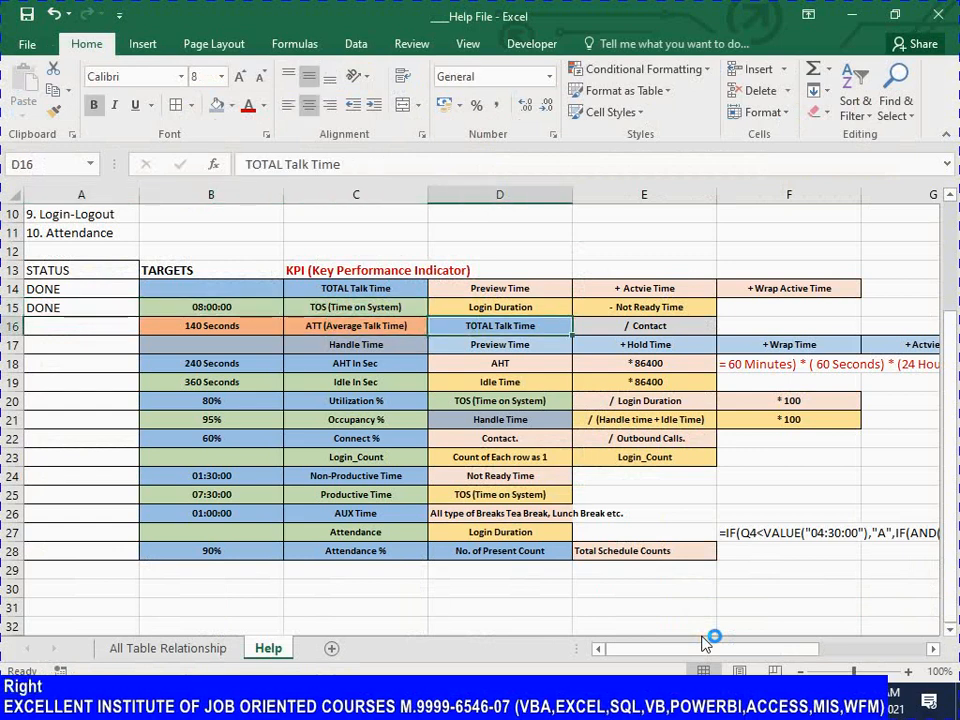
key("Right")
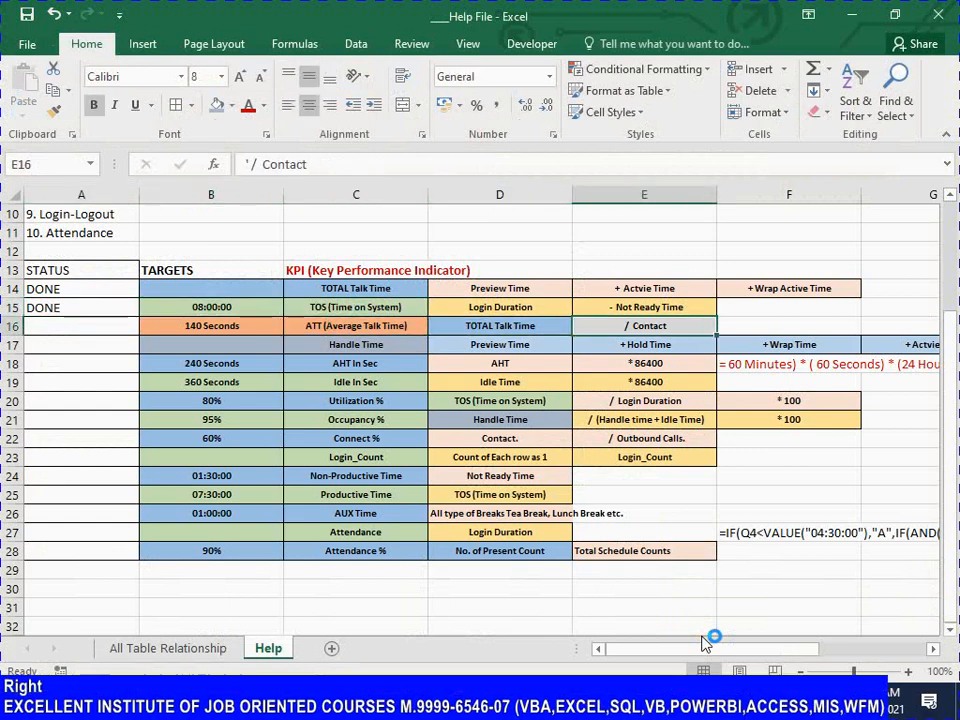
key("Left")
key("Left")
key("ctrl+Left")
key("ctrl+Left")
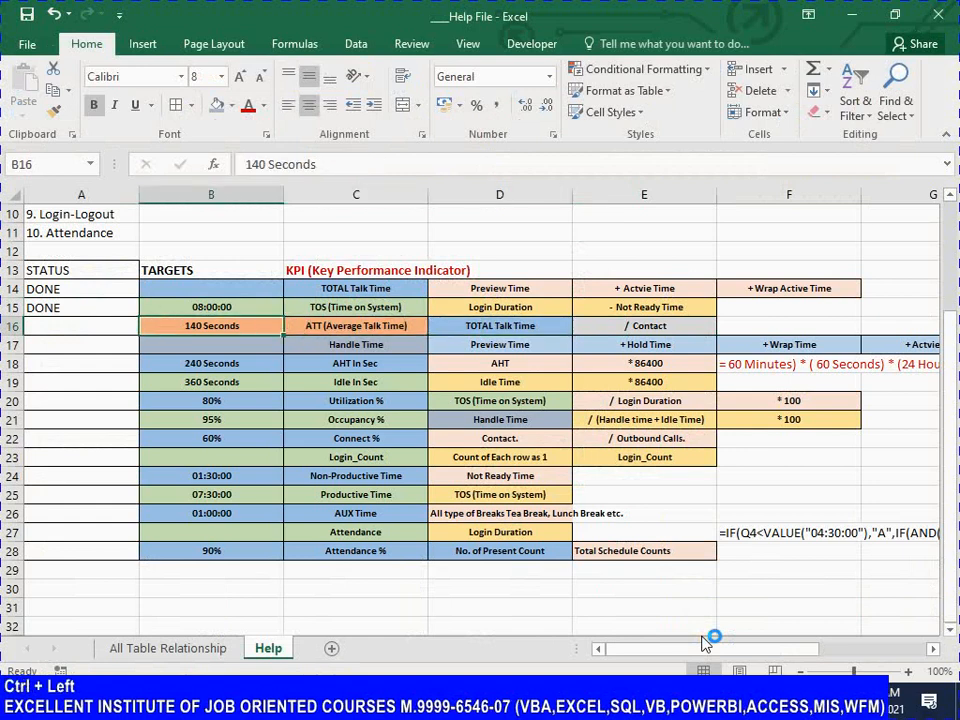
key("ctrl+s")
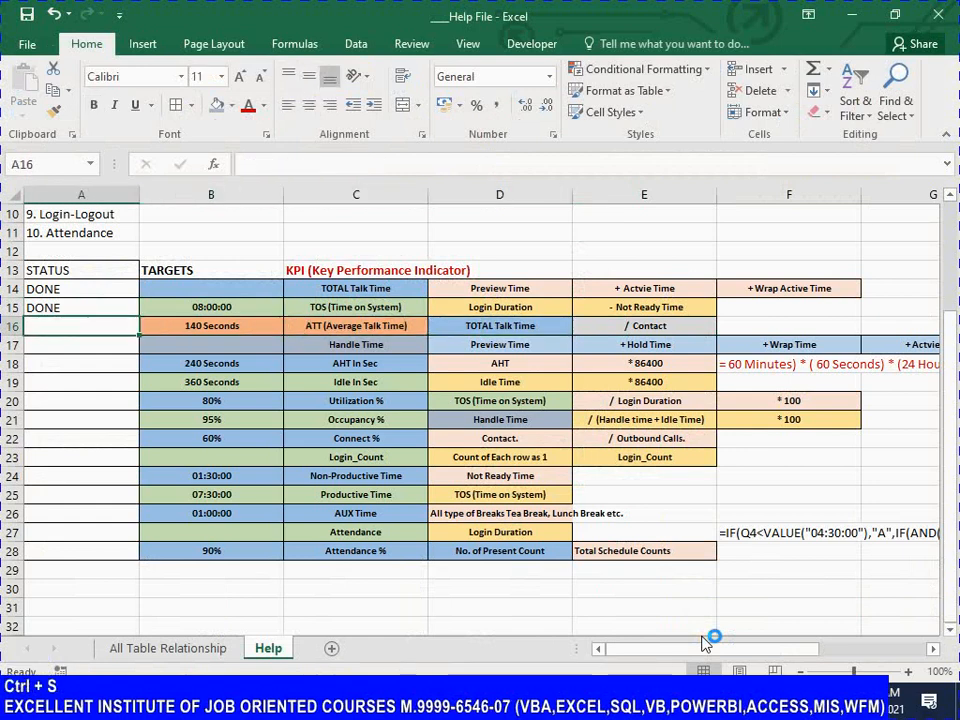
Compare the ATT definition in the Excel Help File with the Agent_Time columns in Power BI Desktop
key("alt+Tab")
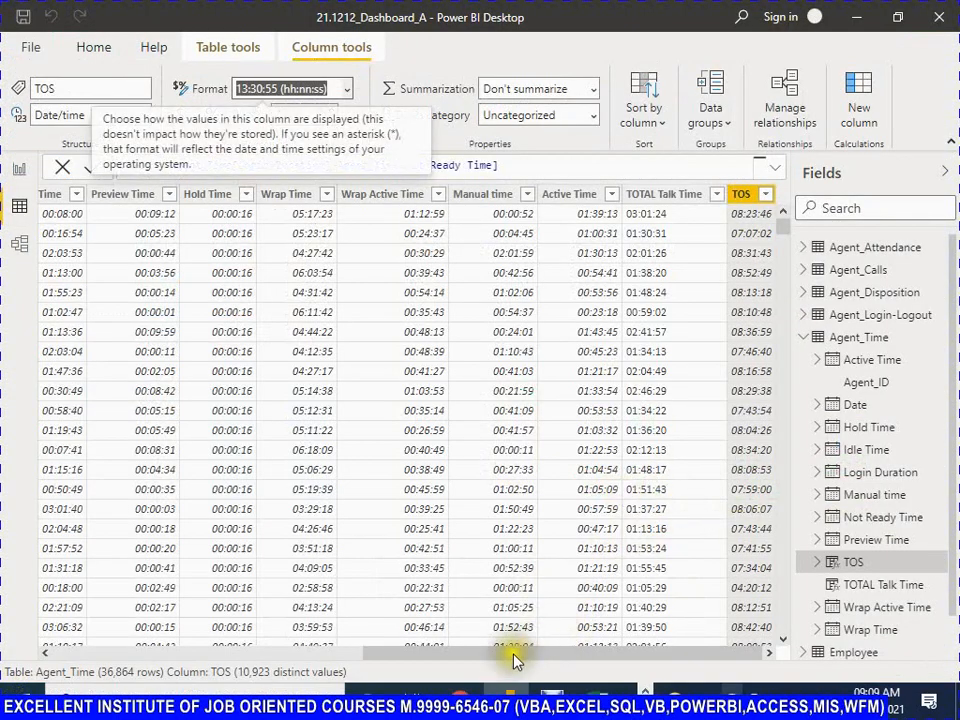
left_click_drag(507, 657, 581, 657)
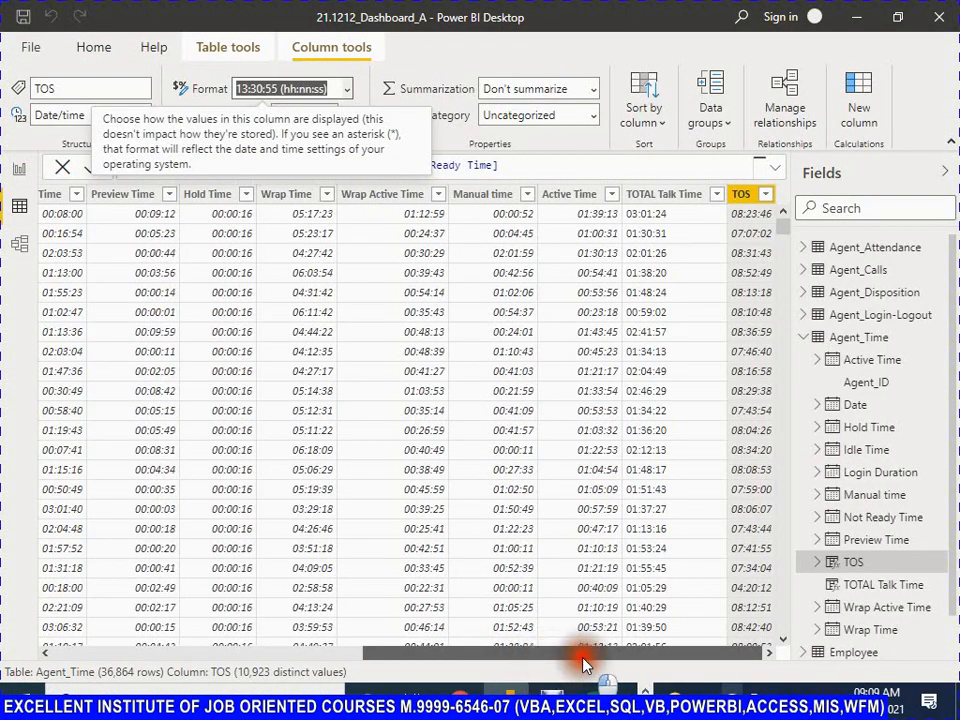
key("alt+Tab")
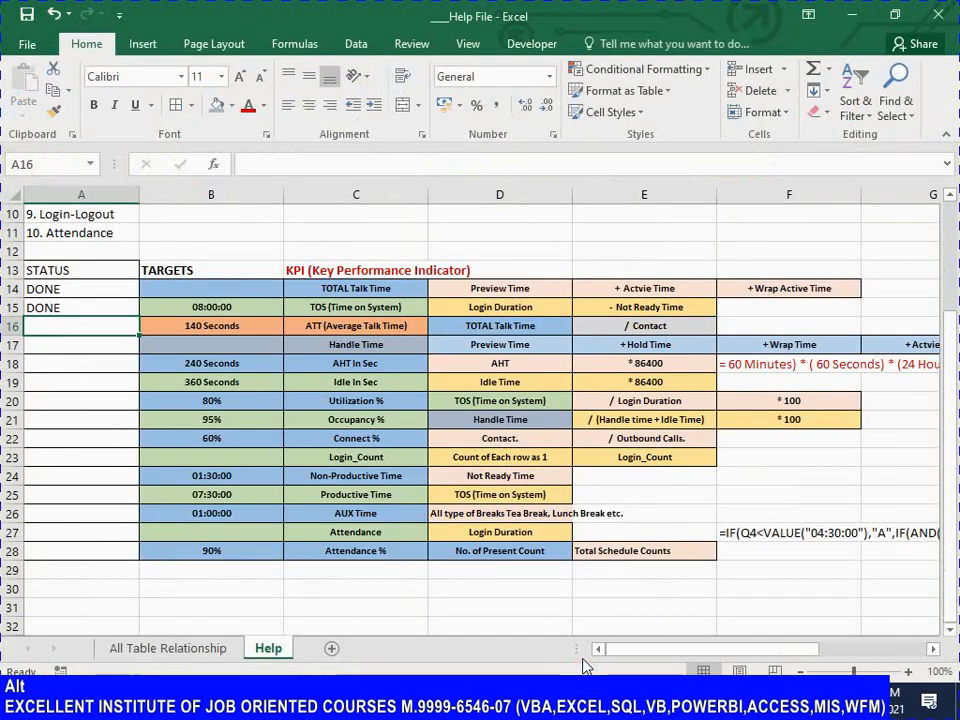
key("Tab")
key("Tab")
key("Tab")
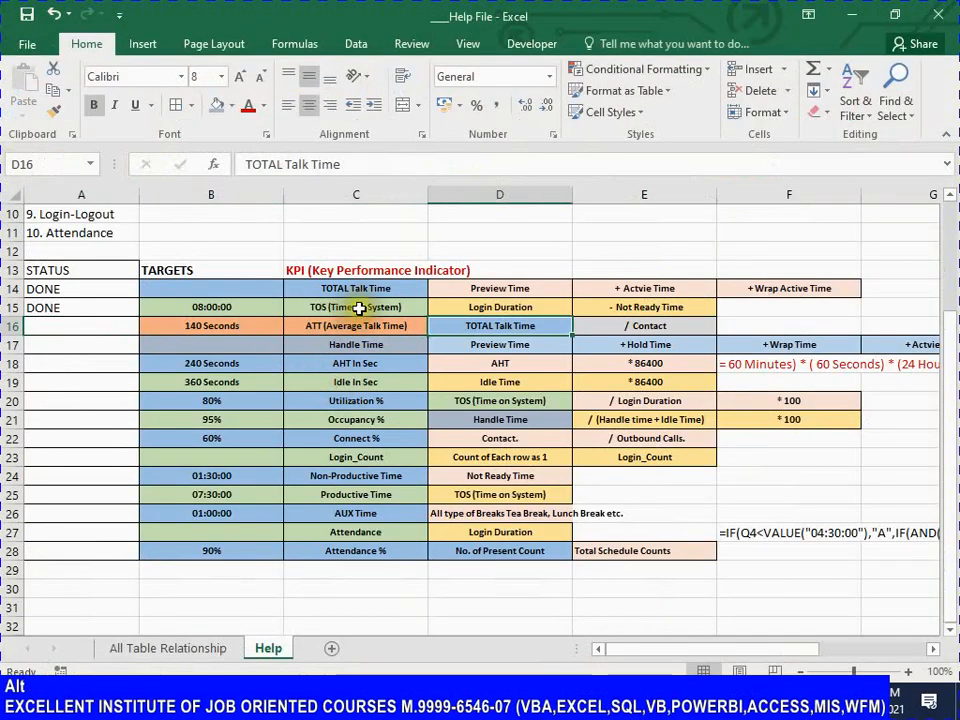
key("alt+Tab")
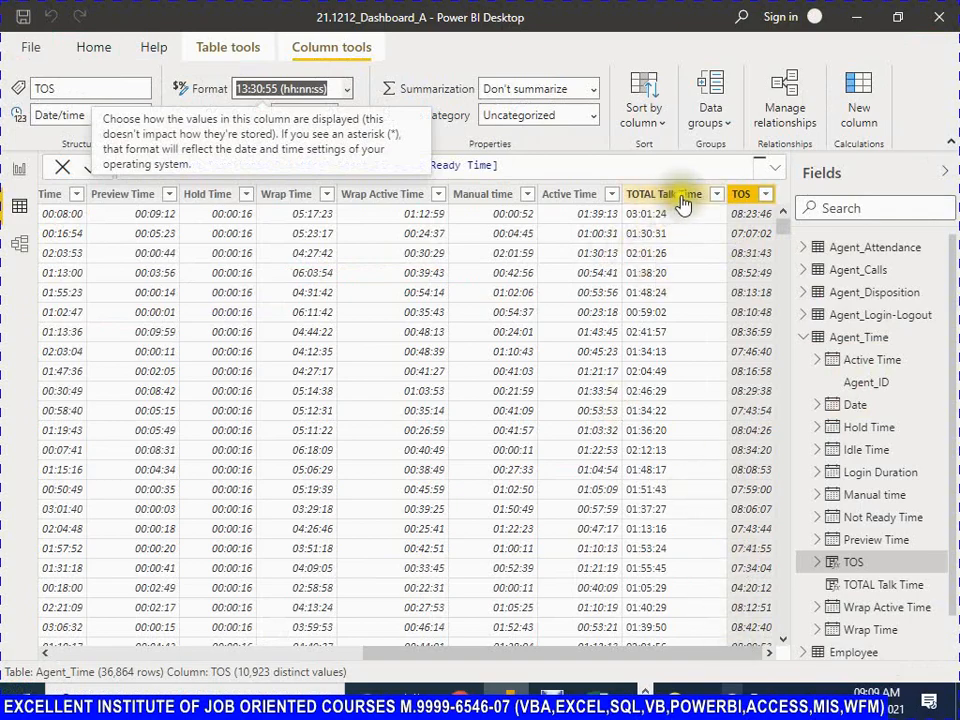
key("alt+Tab")
key("alt+Tab")
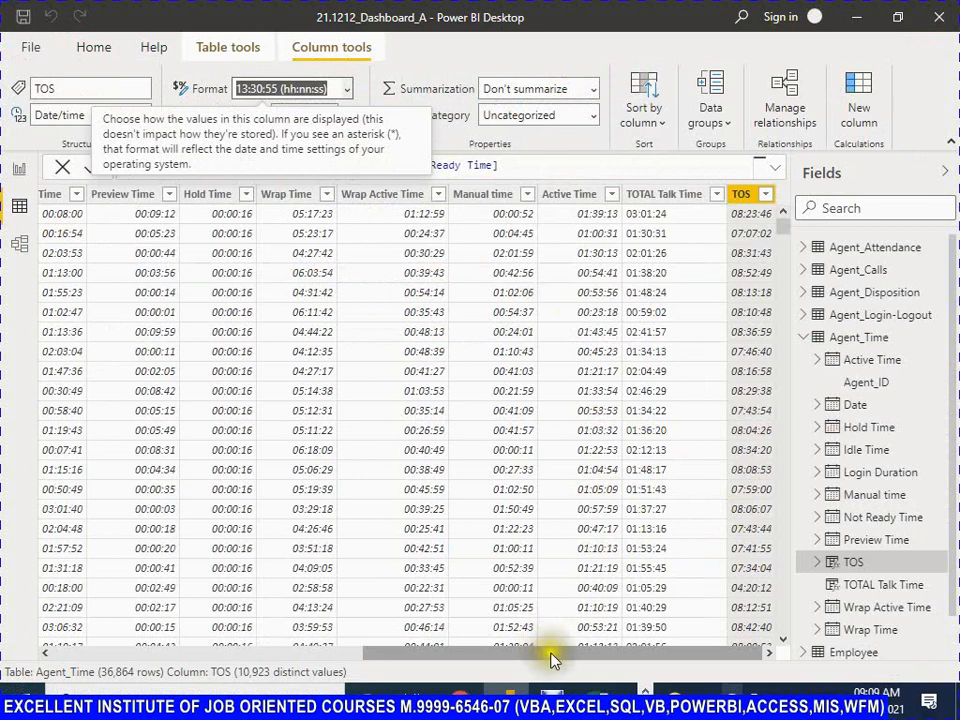
Add a new calculated column to the Agent_Time table and start editing its default name in the formula
right_click(741, 201)
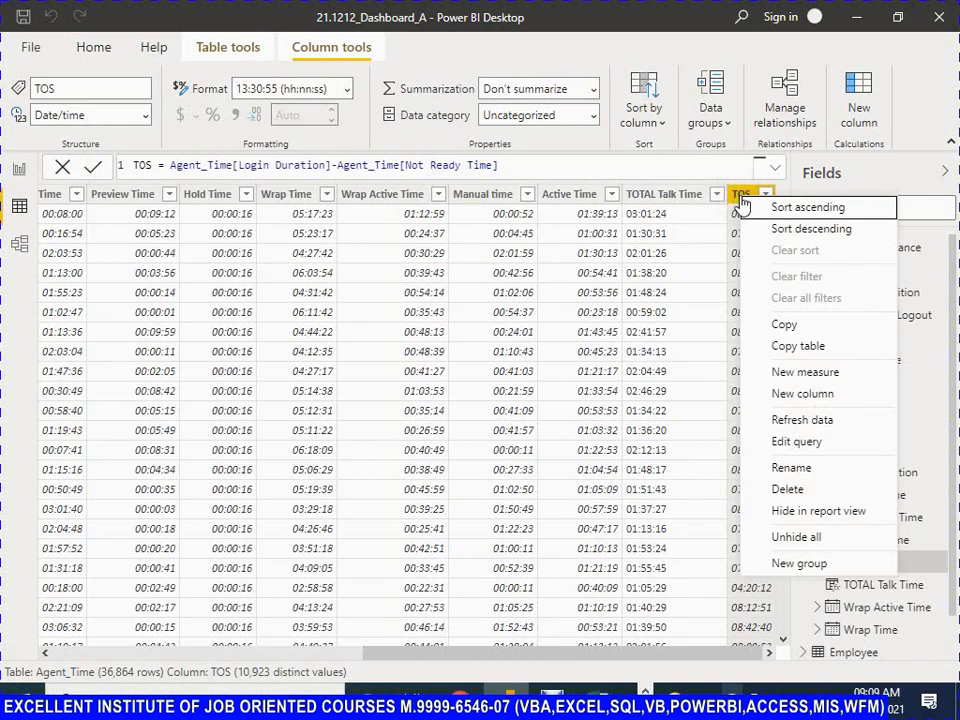
left_click(794, 399)
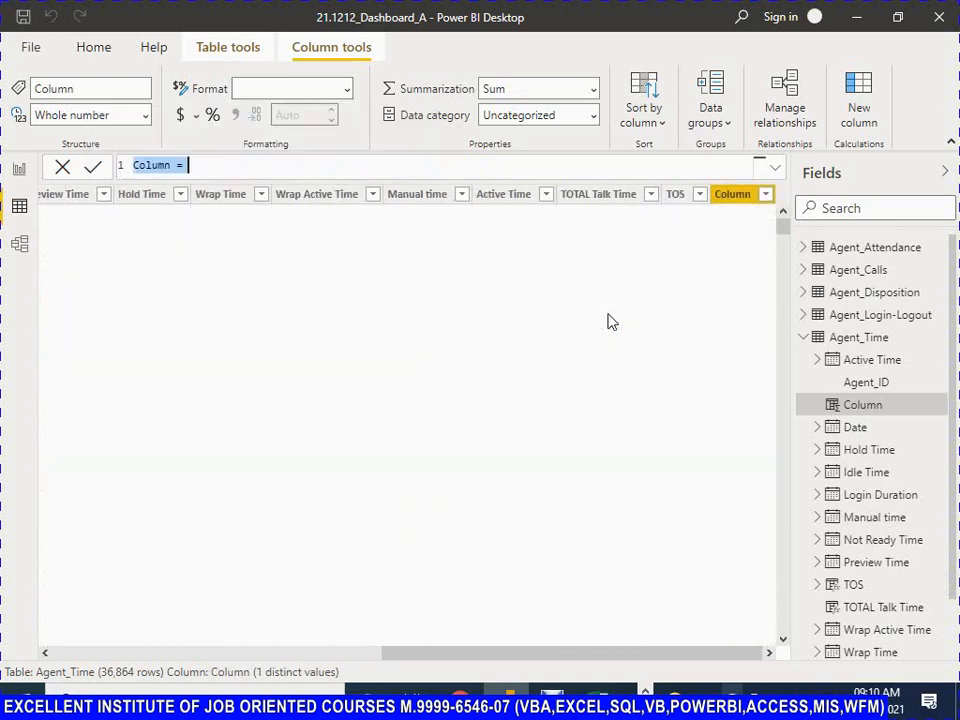
left_click(171, 168)
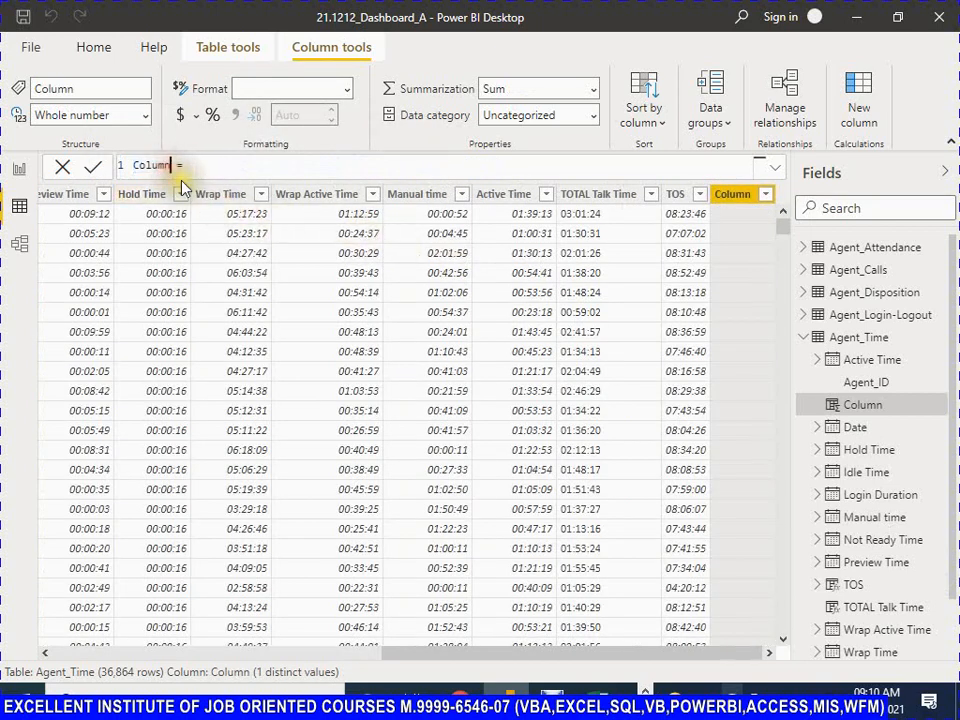
Switch to Excel to consult the name and components of the ATT (Average Talk Time) KPI, and return to Power BI Desktop
key("alt+Tab")
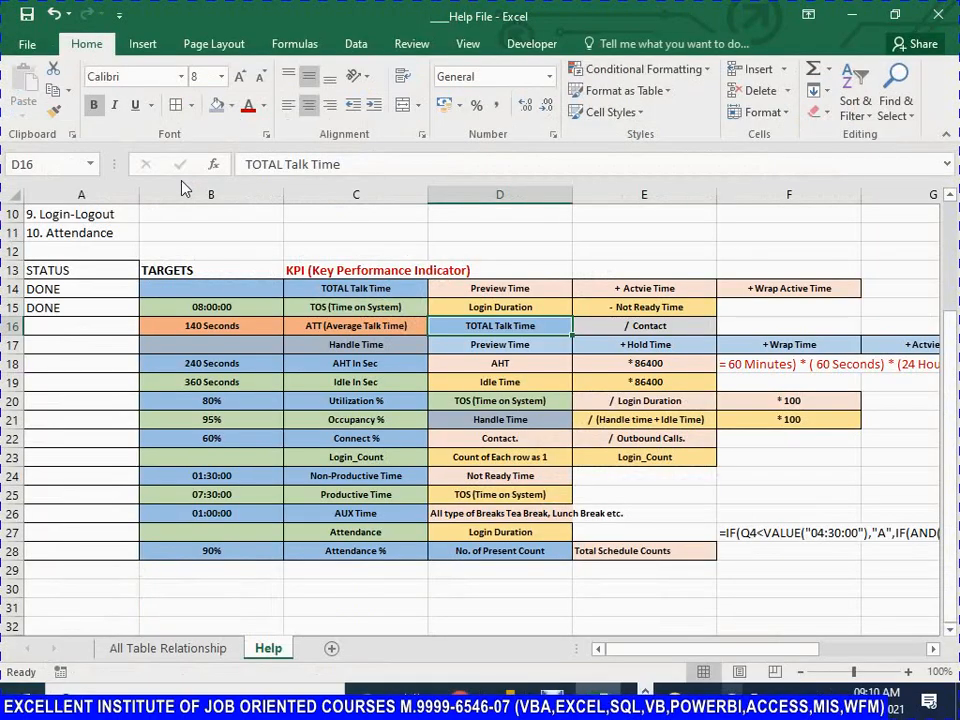
key("Right")
key("Right")
key("Left")
key("Left")
key("Left")
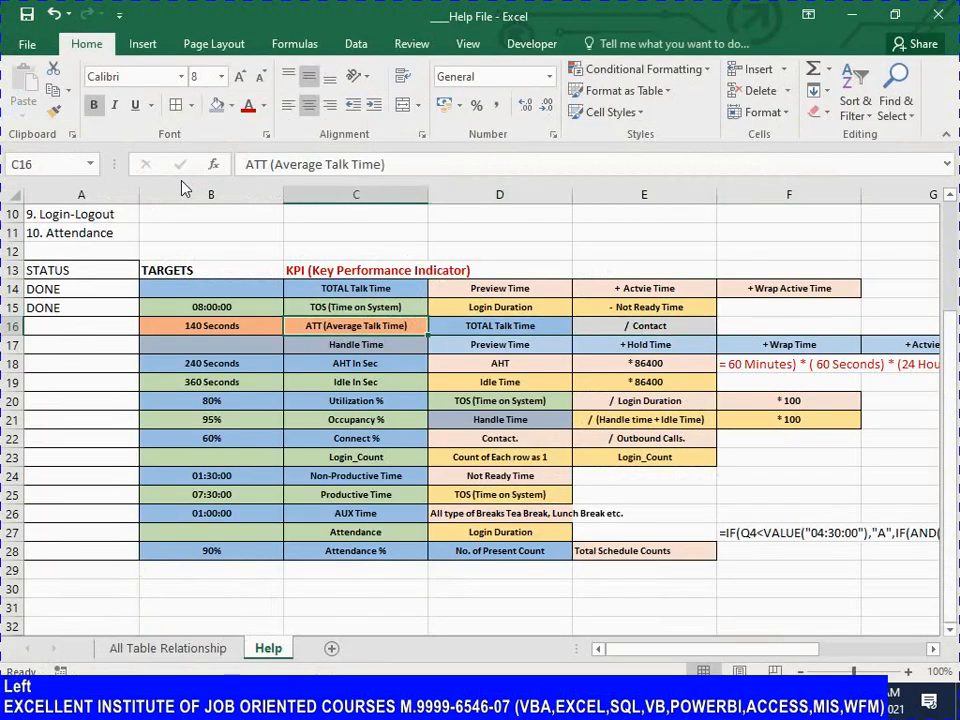
key("alt+Tab")
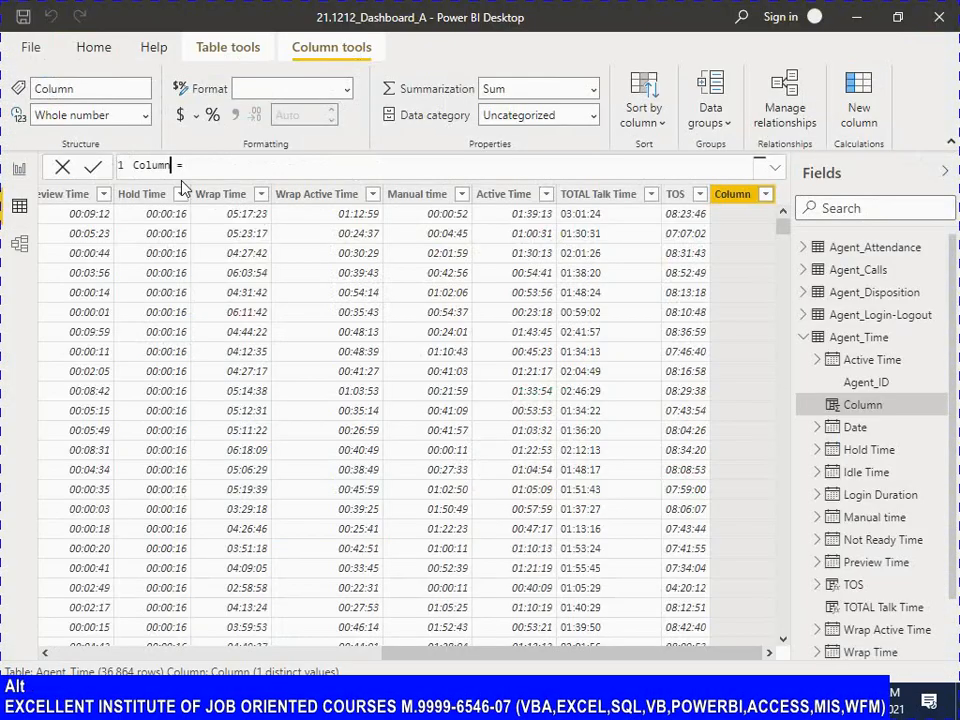
Replace the default name in the new column's formula with ATT
key("ctrl+shift+Left")
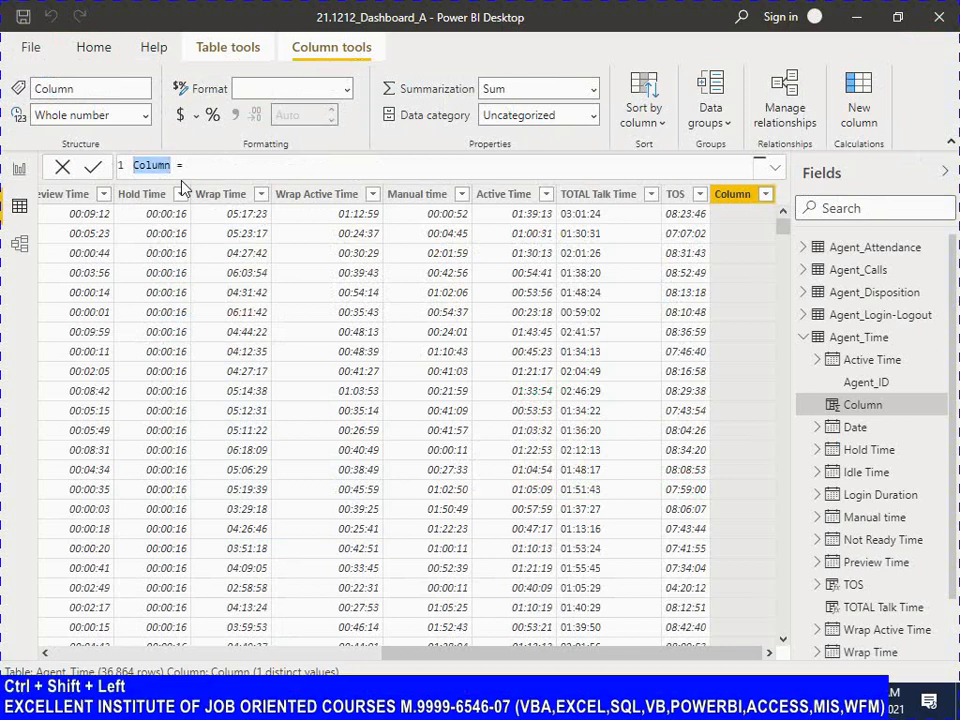
type("ATT")
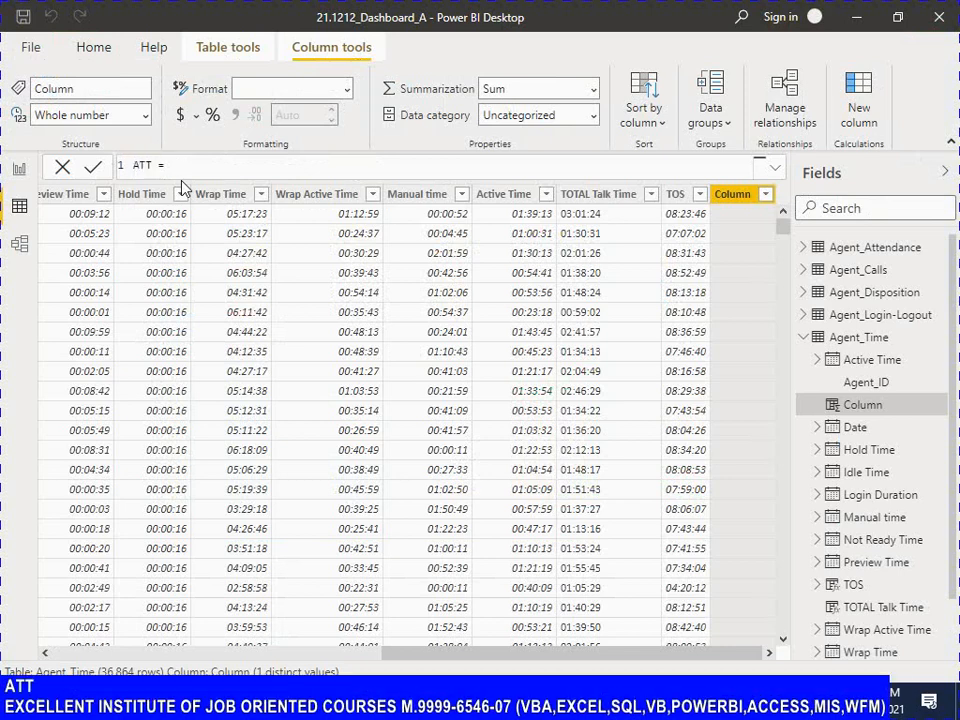
key("End")
Check ATT's first component in Excel, and enter Agent_Time[TOTAL Talk Time]/ in the ATT formula in Power BI Desktop
key("alt+Tab")
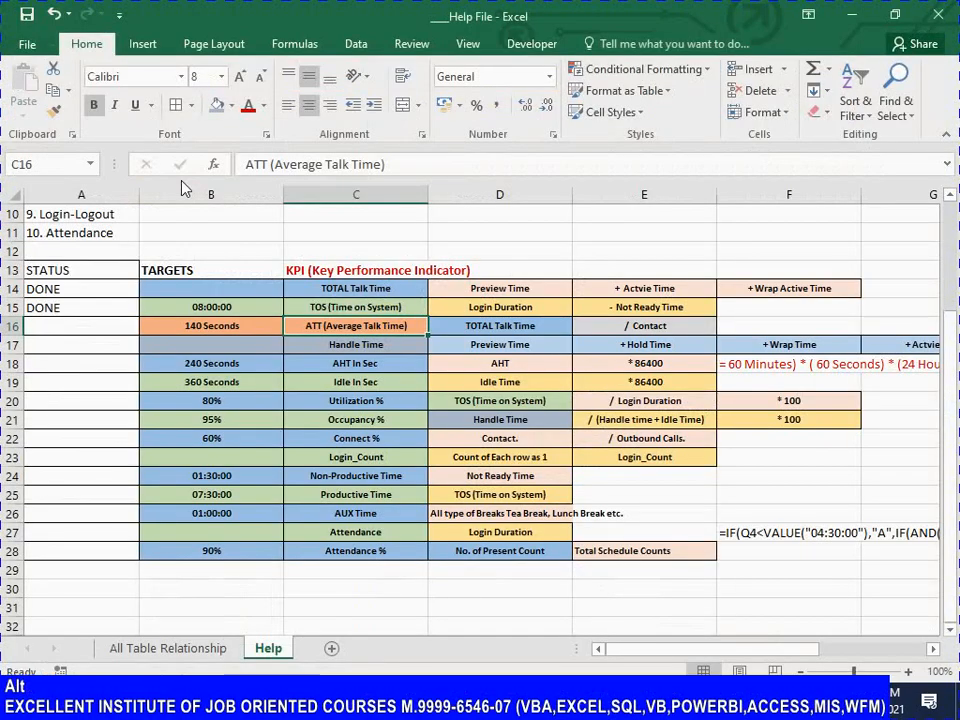
key("Right")
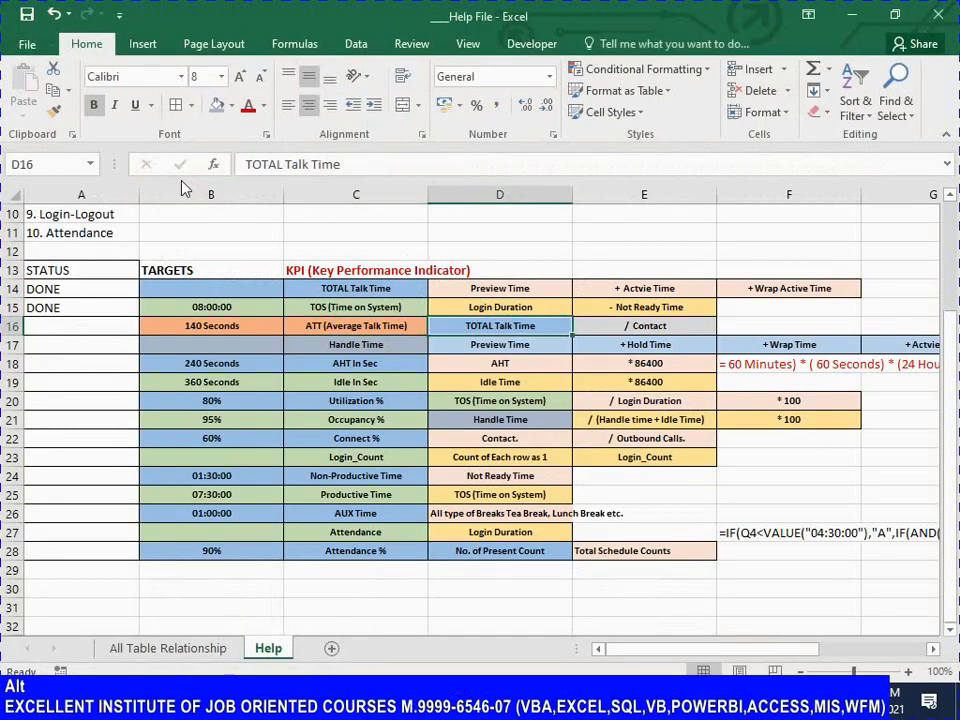
key("alt+Tab")
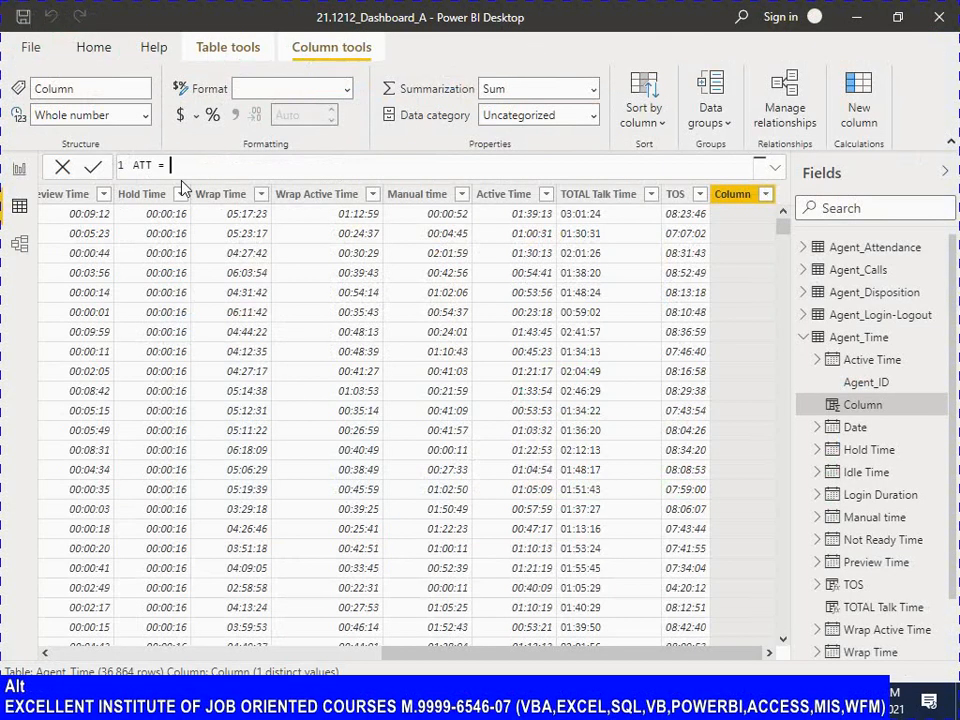
type("TOTAL")
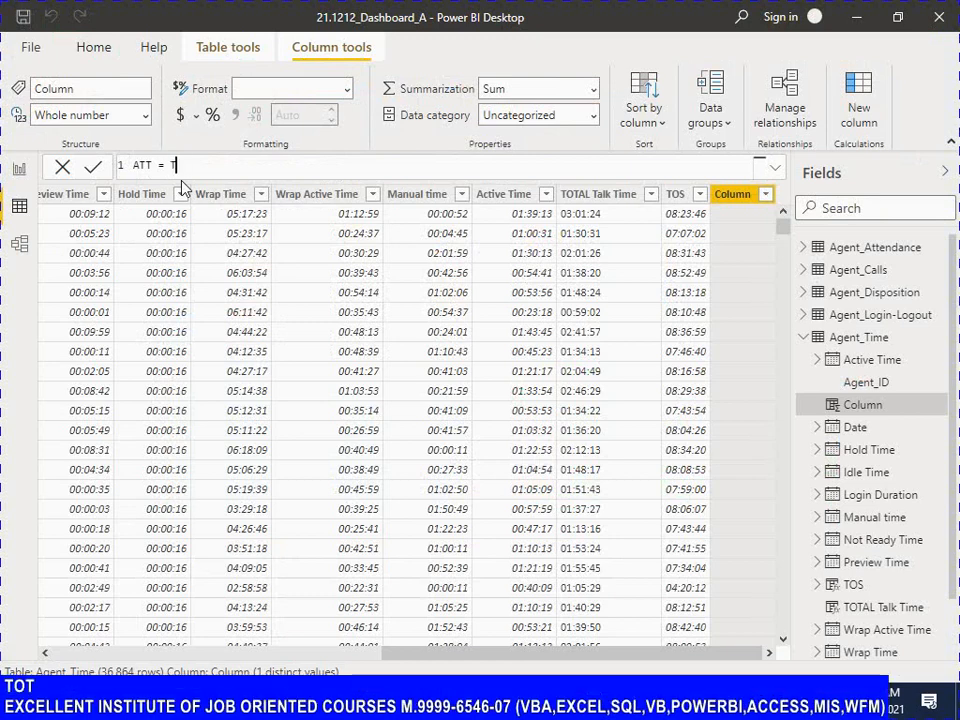
key("Down")
key("Down")
key("Down")
key("Down")
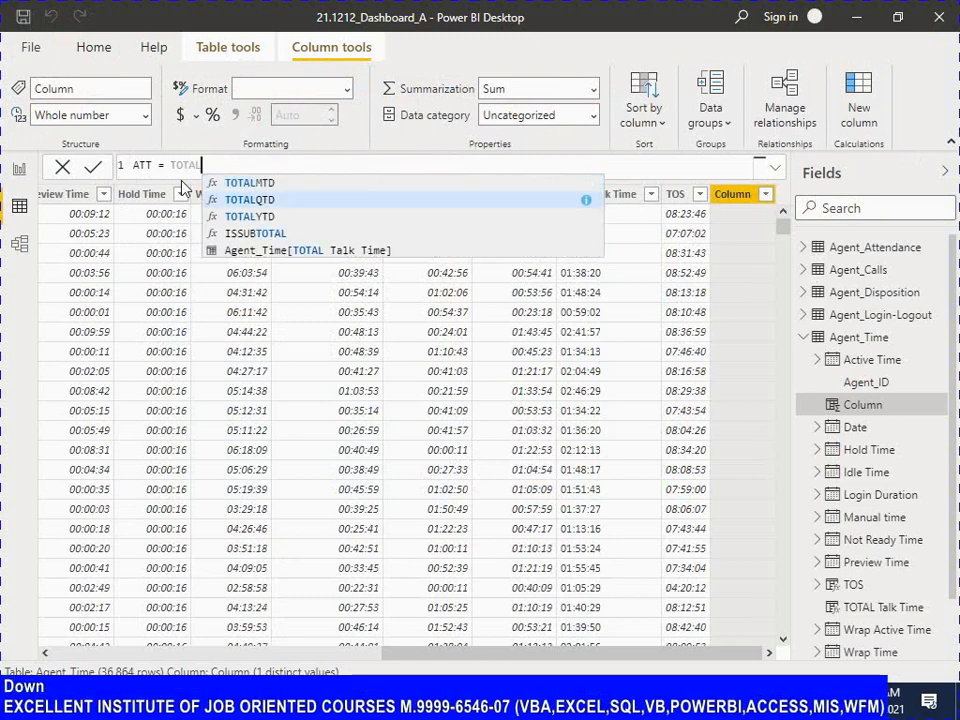
key("Tab")
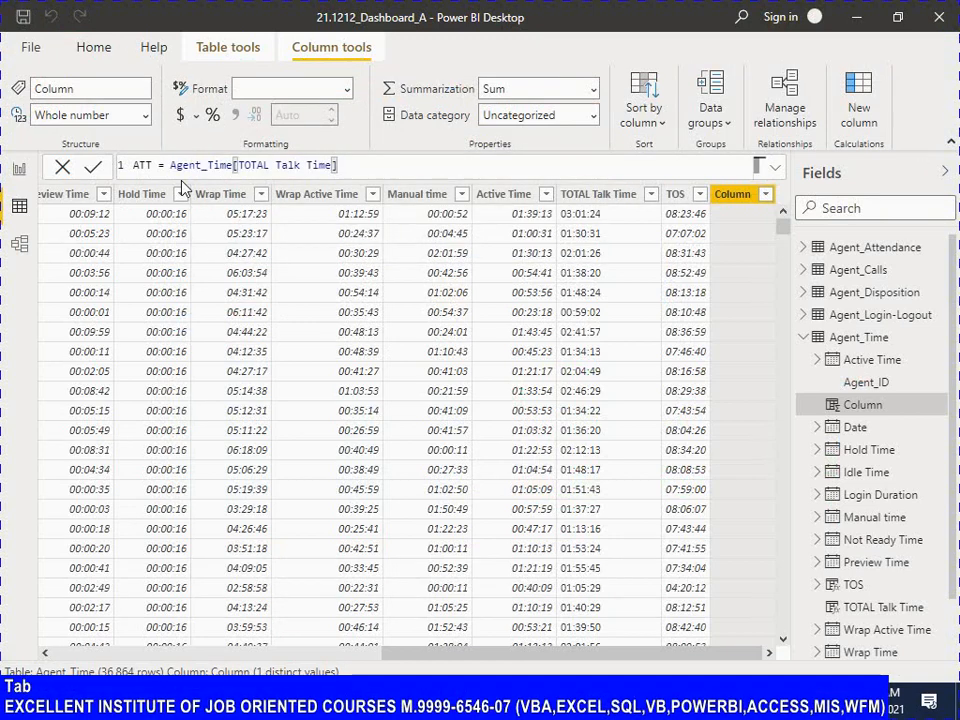
key("Right")
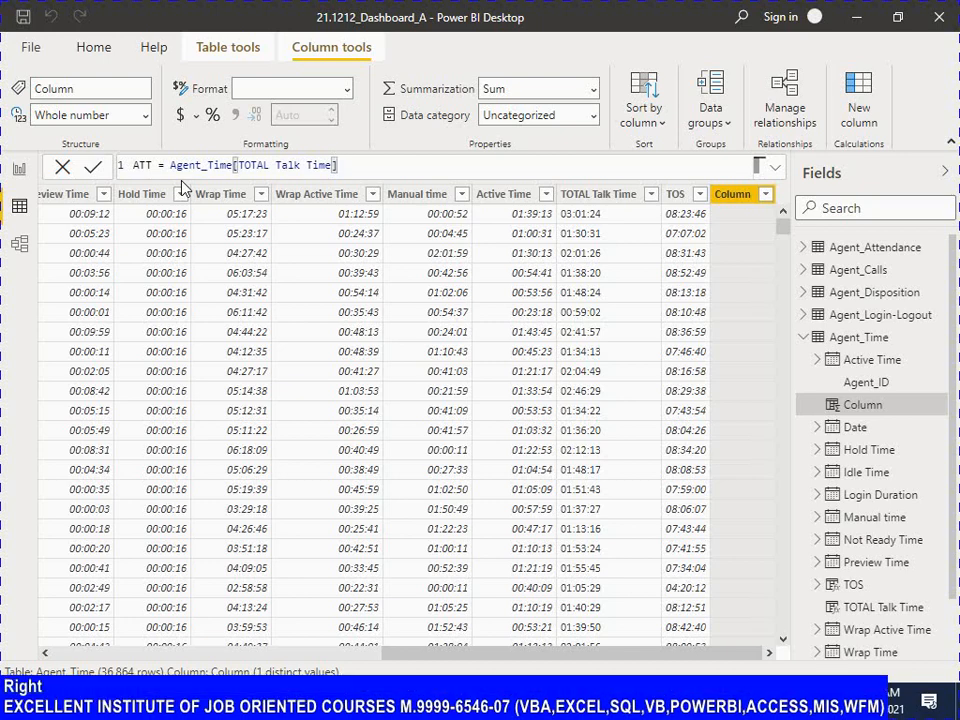
type("/")
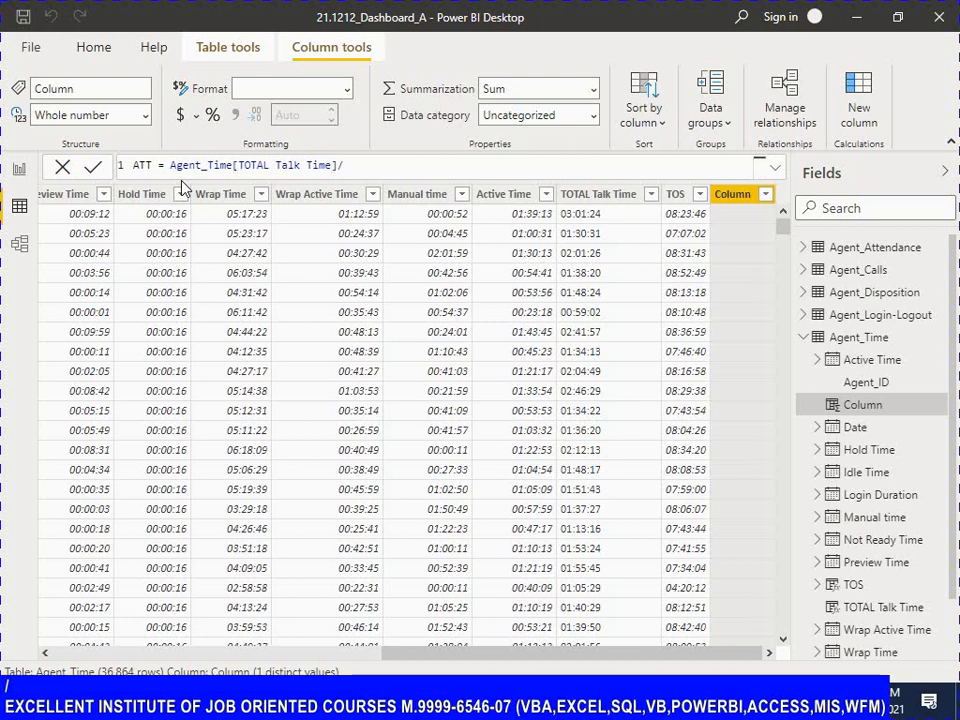
Check ATT's second component in Excel, and try to enter the Contact column as the divisor in the ATT formula in Power BI Desktop
key("alt+Tab")
key("Right")
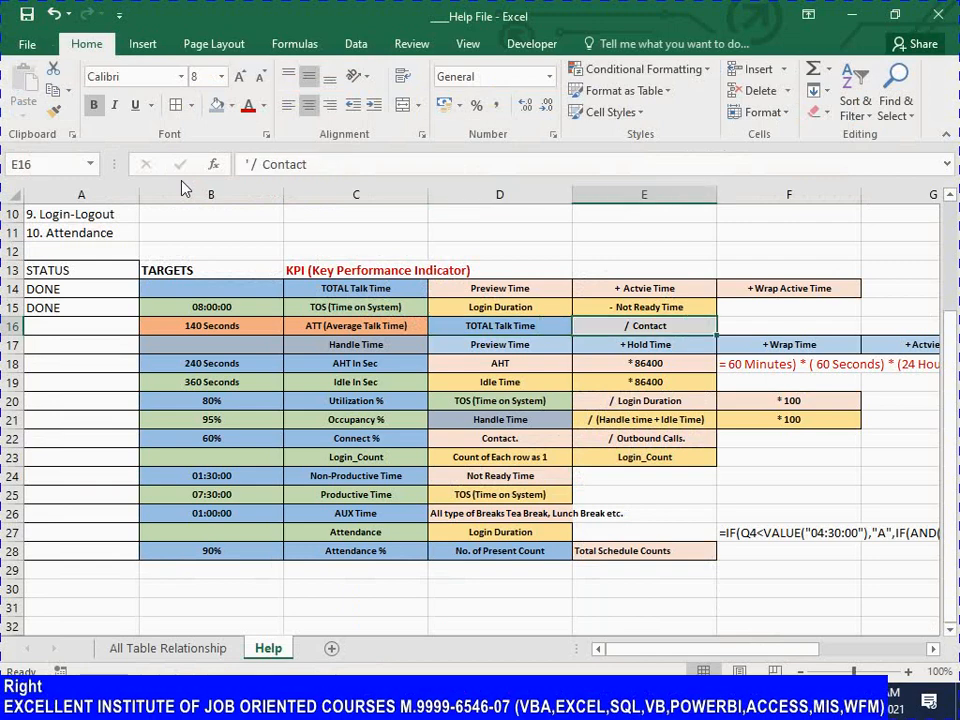
key("alt+Tab")
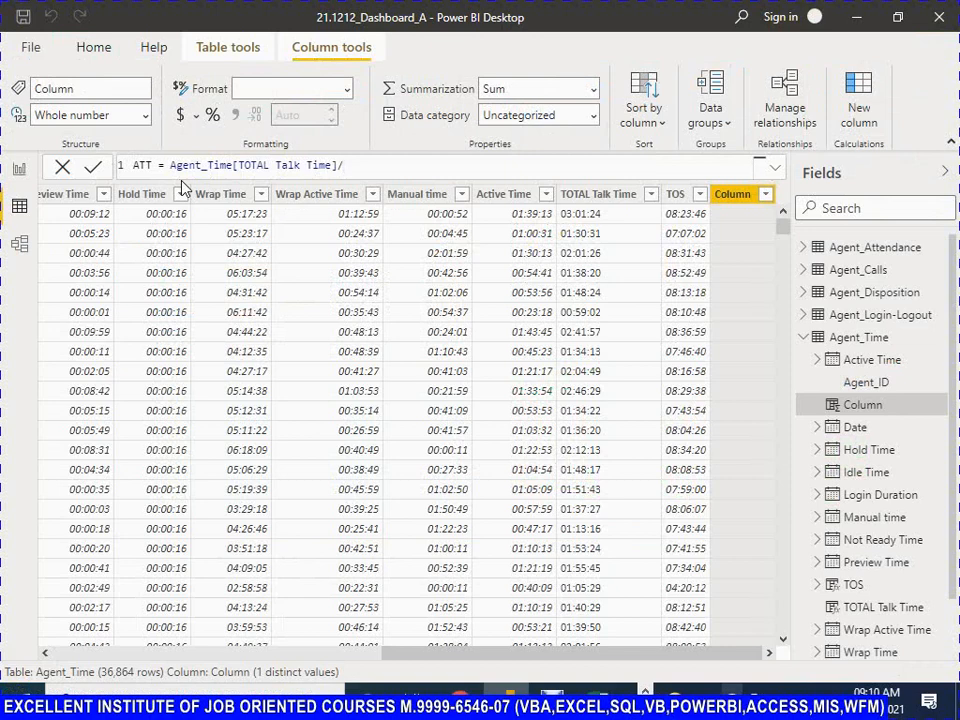
type("CON")
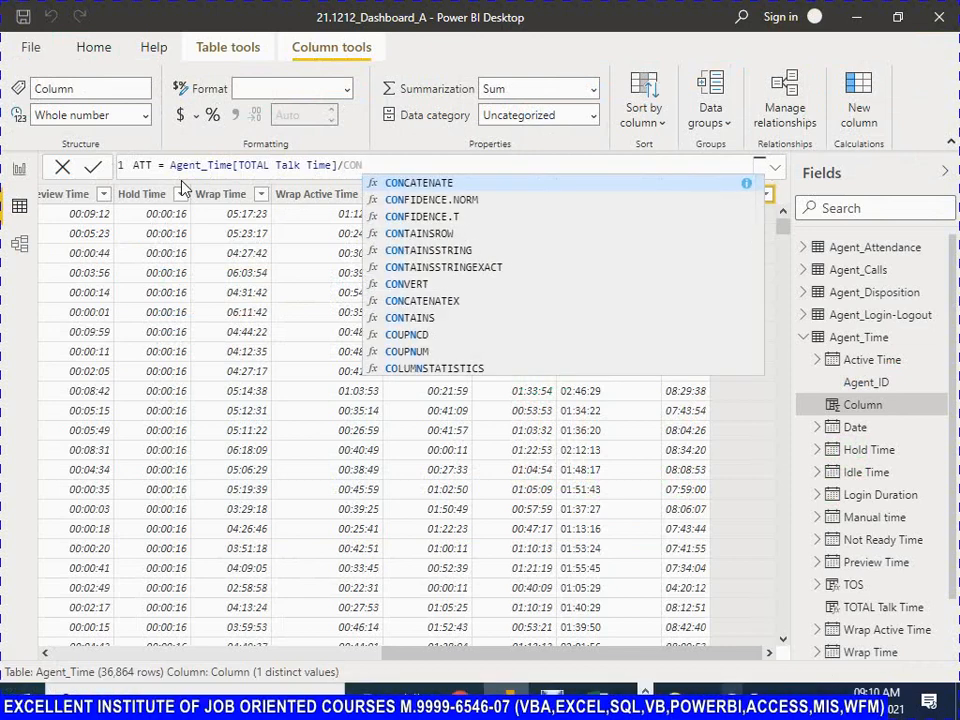
type("T")
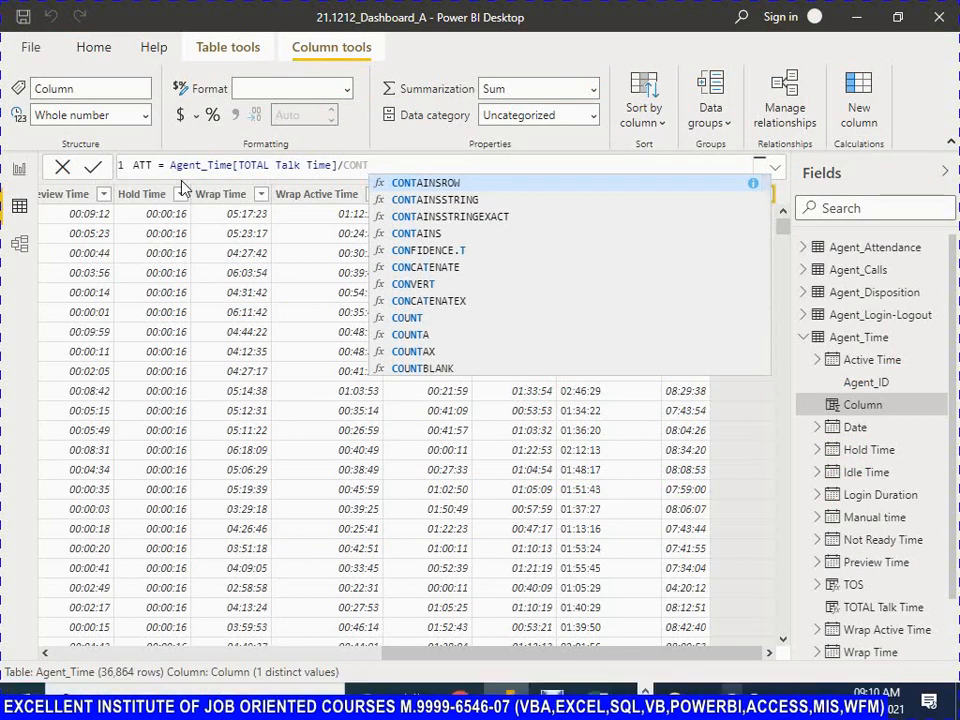
Remove the partial divisor CONT and the division sign from the end of the ATT formula
key("shift+Left")
key("shift+Left")
key("shift+Left")
key("shift+Left")
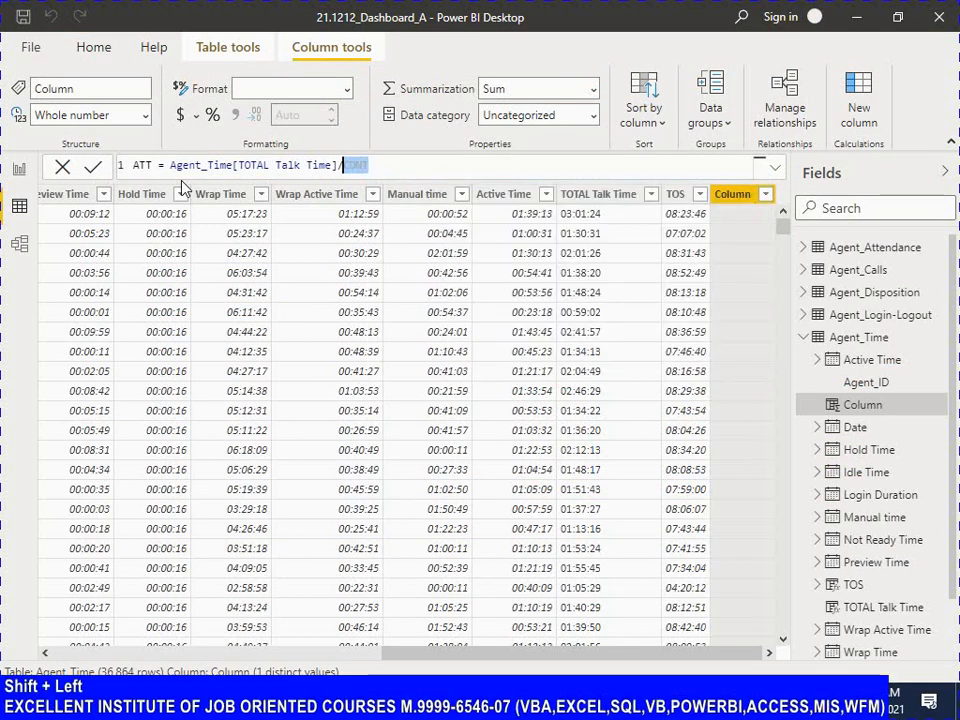
key("shift+Left")
key("Delete")
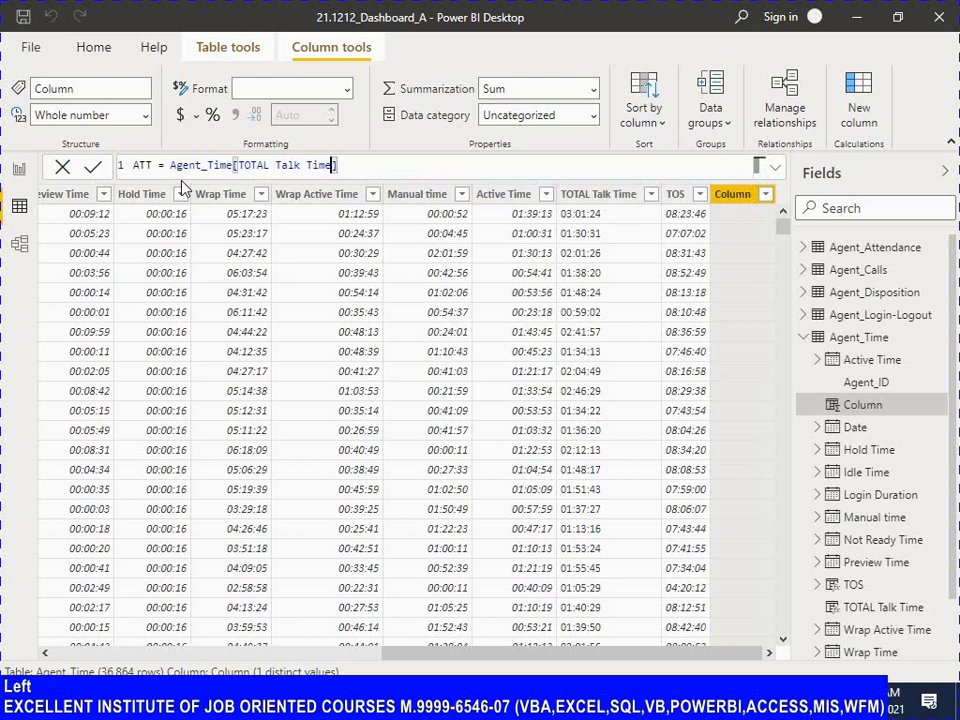
Insert DEVIDE( before Agent_Time[TOTAL Talk Time] in the ATT formula
key("shift+Left")
key("shift+Left")
key("shift+Left")
key("shift+Left")
key("Left")
key("Left")
key("Left")
key("Left")
key("Left")
key("Left")
key("Left")
key("Left")
key("Left")
key("Left")
key("Left")
key("Left")
key("Left")
key("Left")
key("Left")
key("Left")
key("Left")
key("Left")
key("Left")
key("Left")
key("Right")
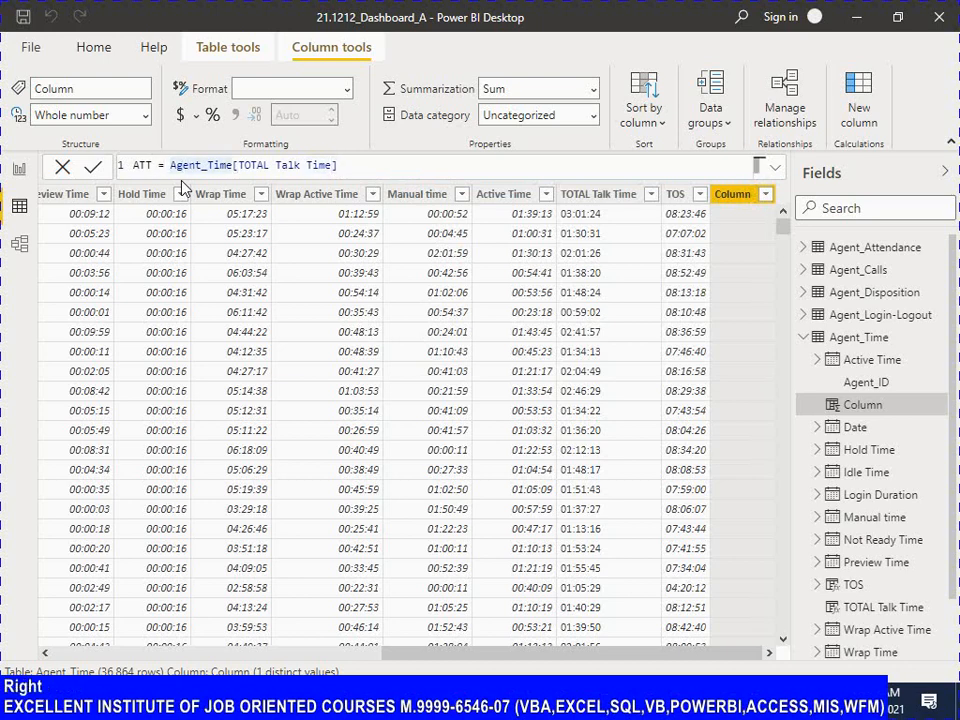
key("ctrl+shift+Right")
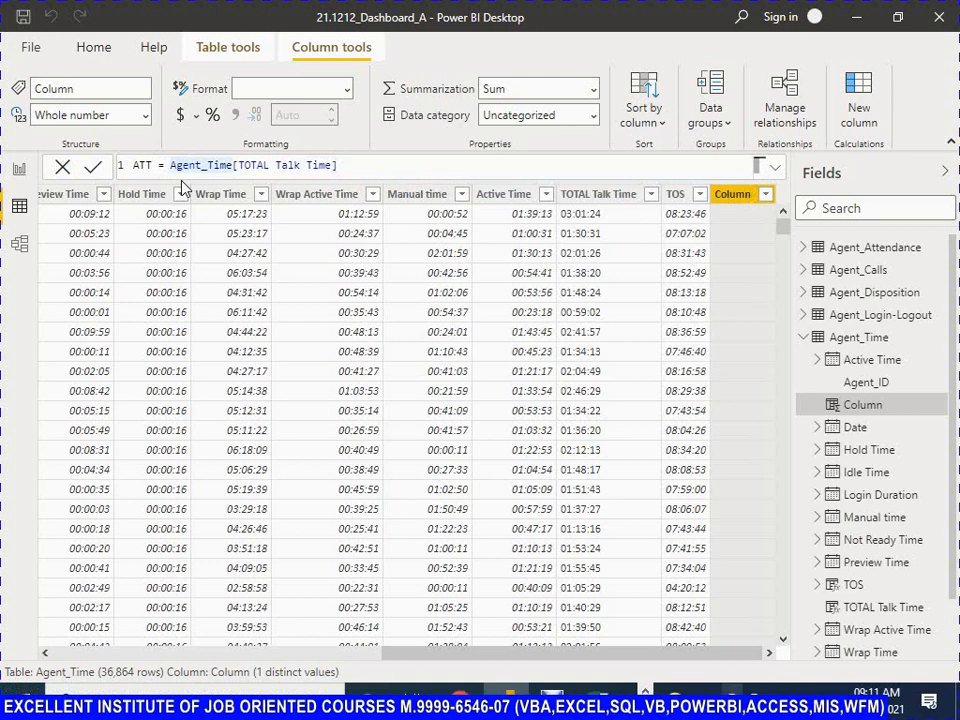
type("DEVI")
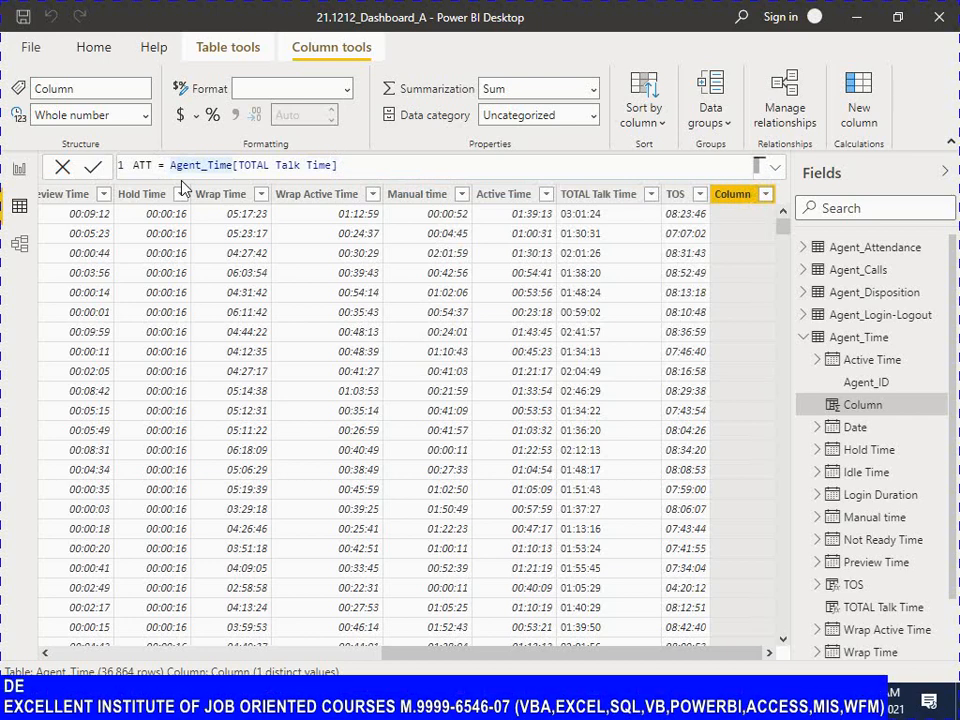
type("DEVID")
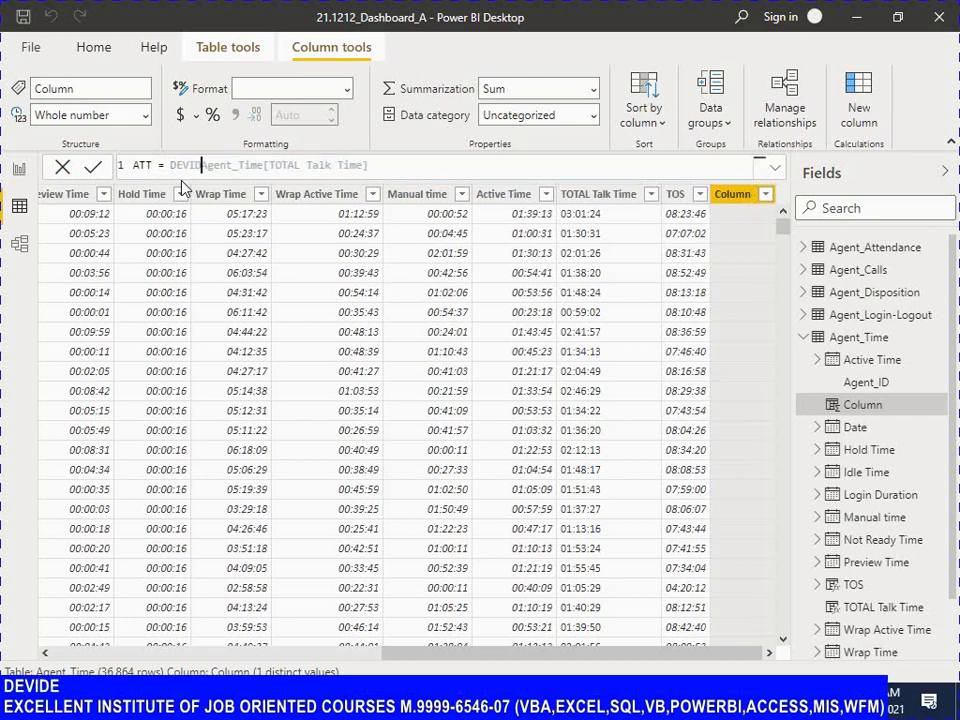
type("(")
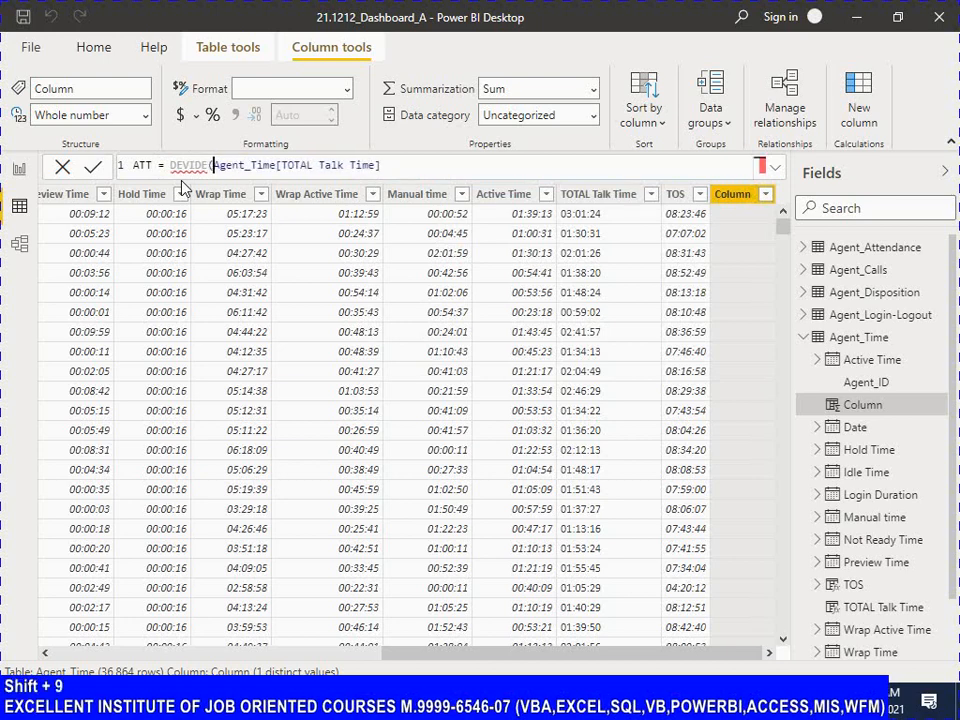
Correct the misspelled function name in the ATT formula to DIVIDE and re-enter its opening parenthesis
key("Left")
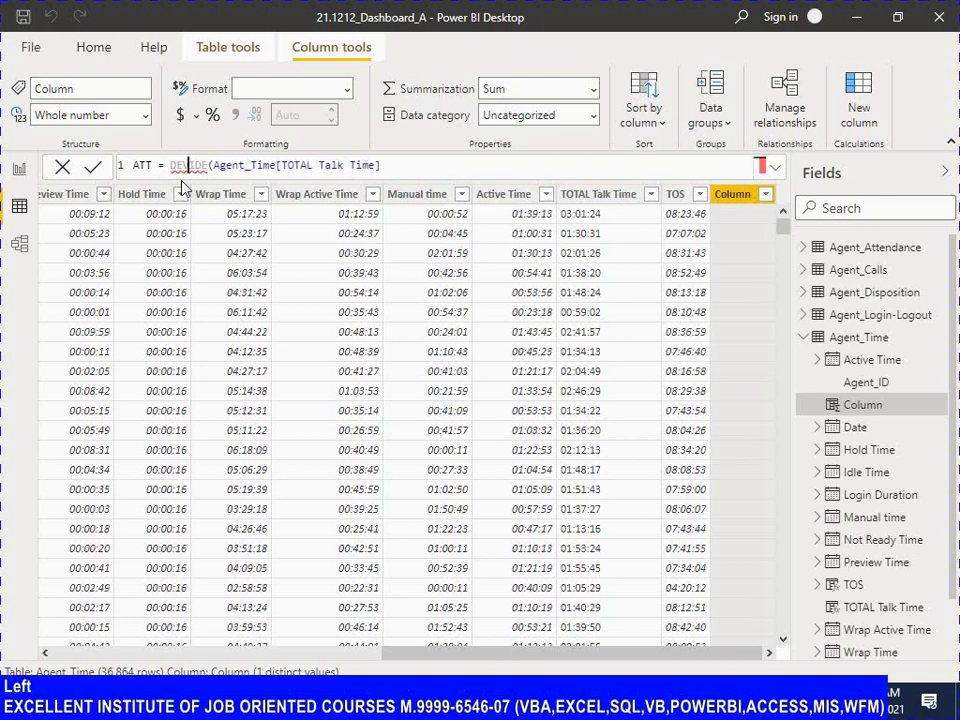
key("Left")
key("Delete")
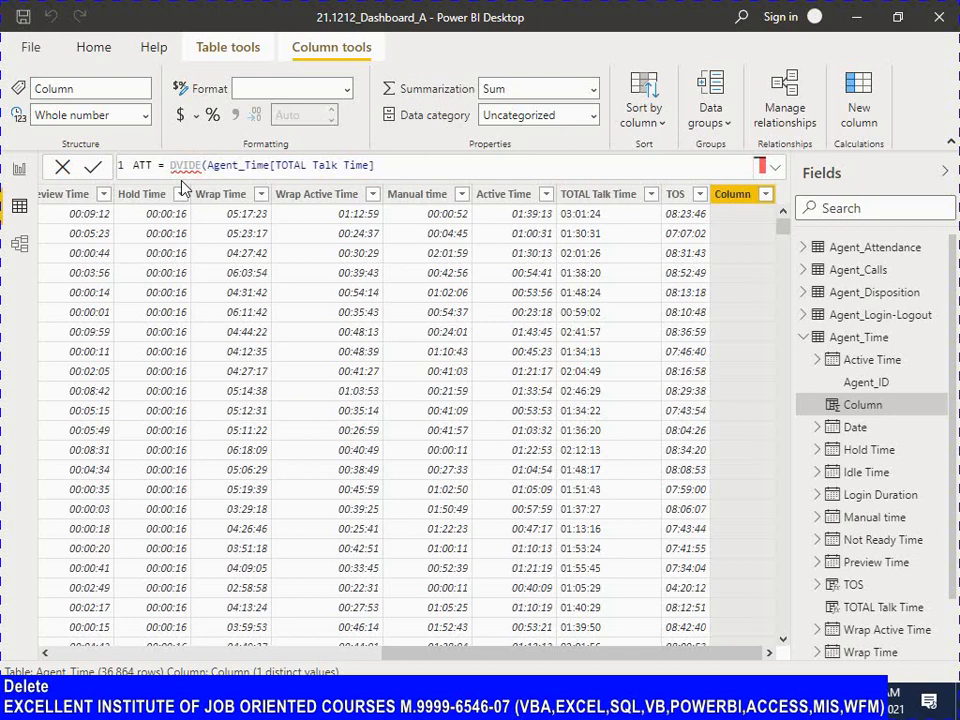
type("I")
key("Right")
key("Right")
key("Right")
key("Right")
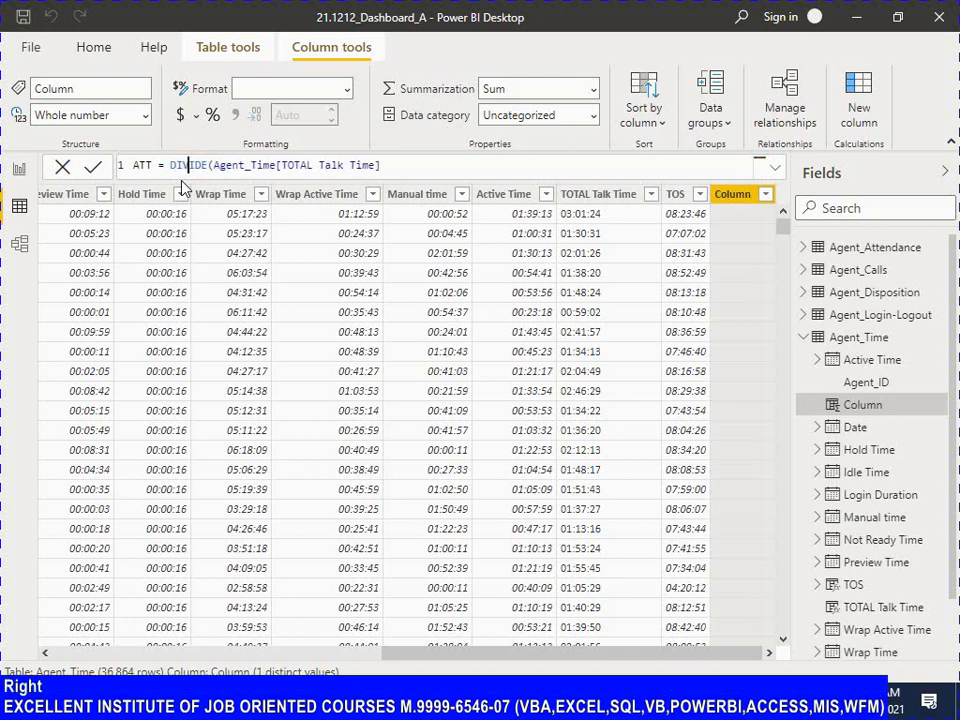
key("Delete")
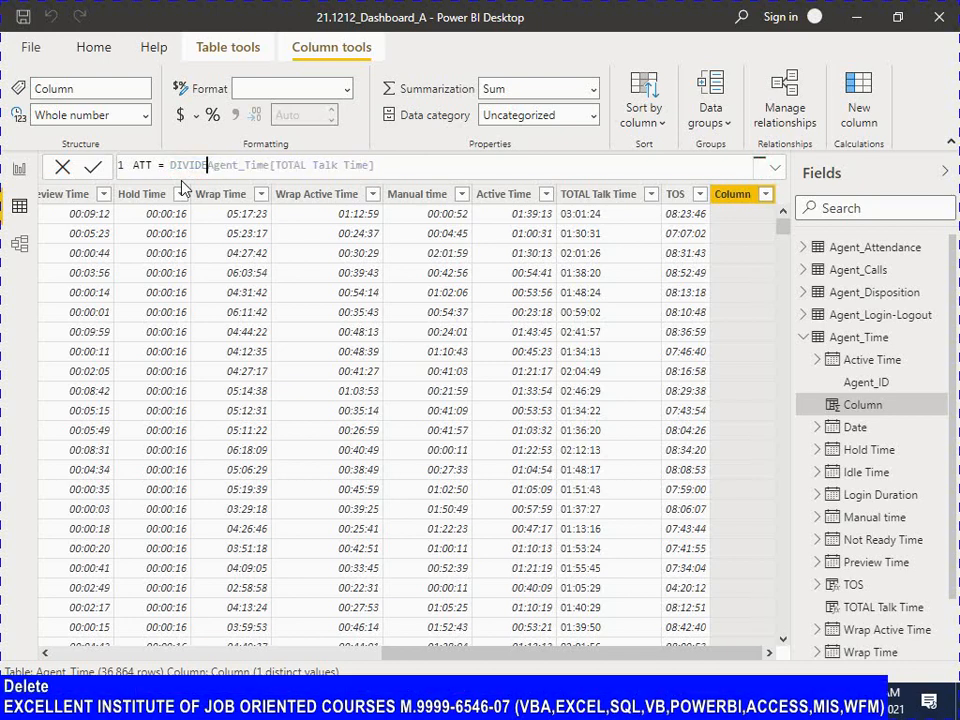
type("(")
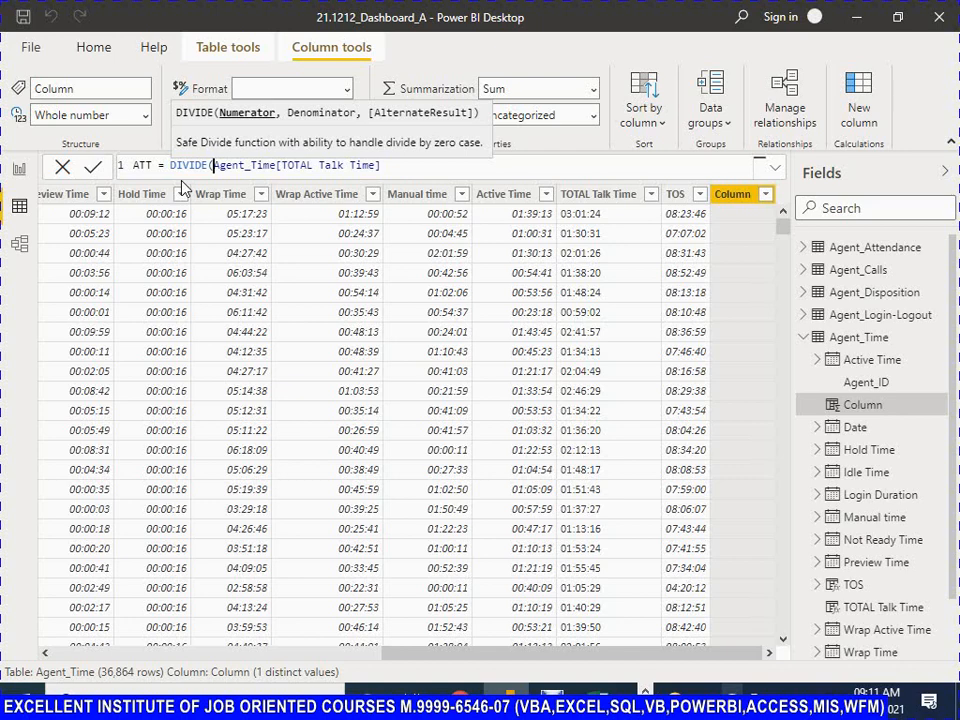
Try to enter the Contact column as DIVIDE's denominator, and discard the unfinished ATT column
key("End")
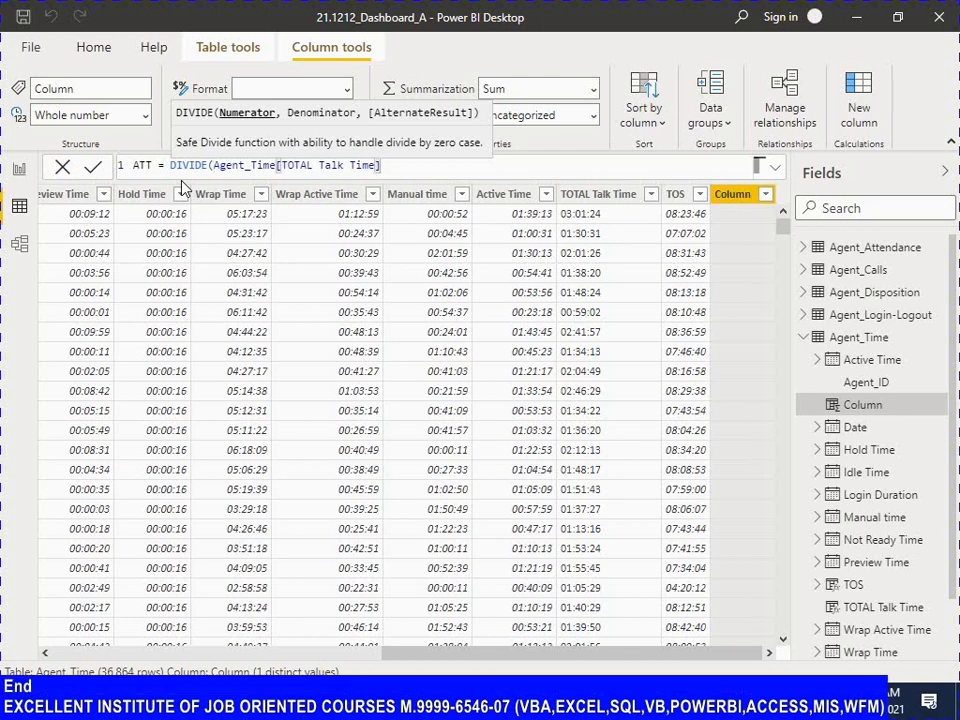
type(",")
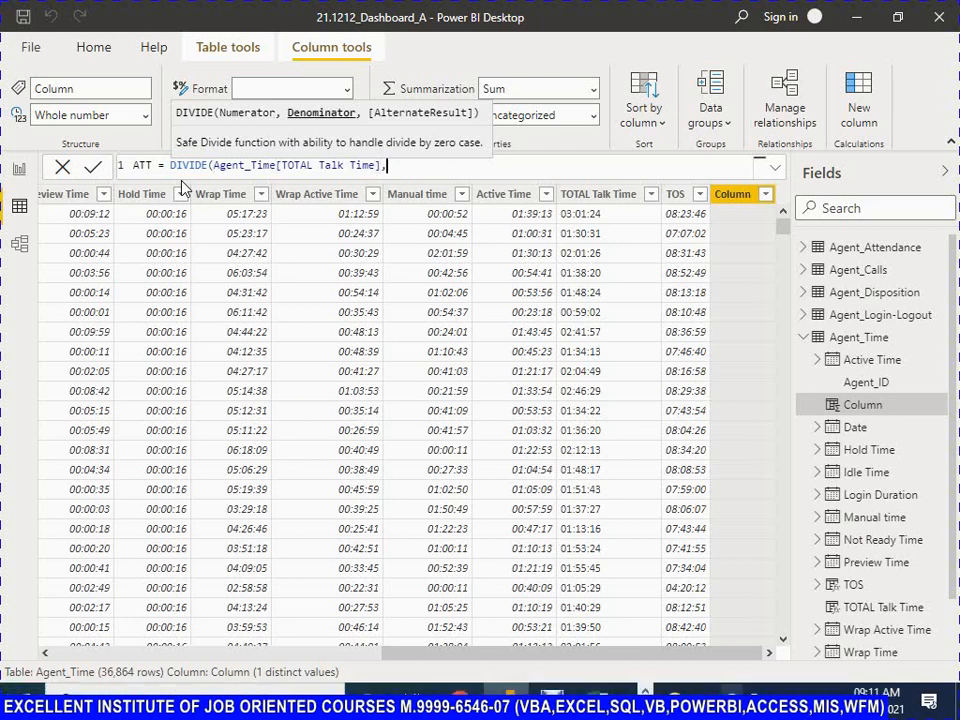
type("CON")
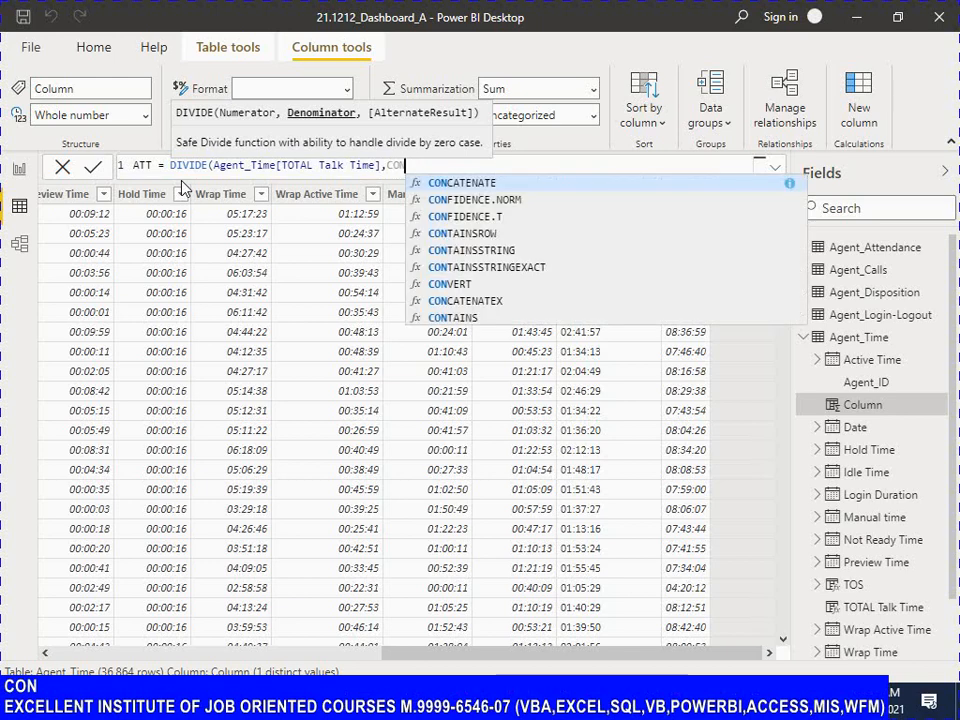
type("TA")
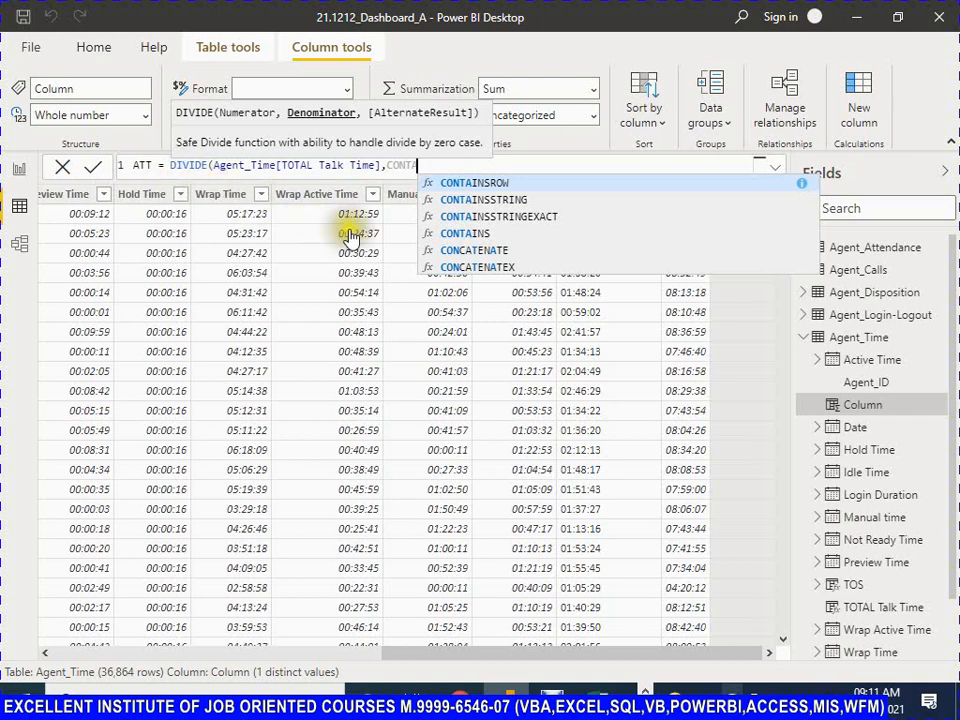
key("Escape")
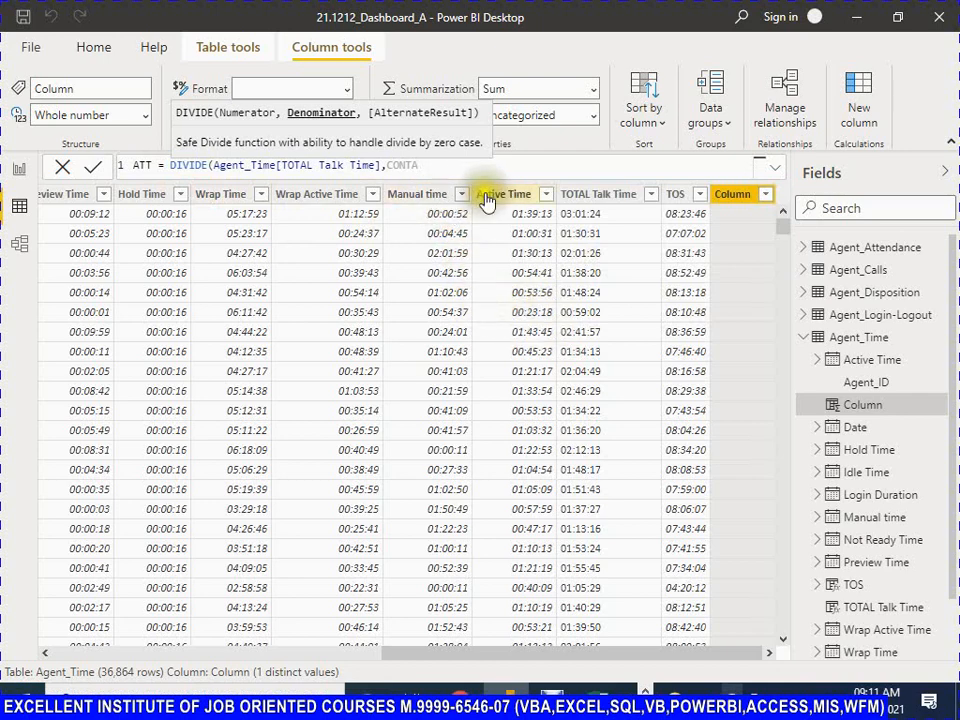
key("Escape")
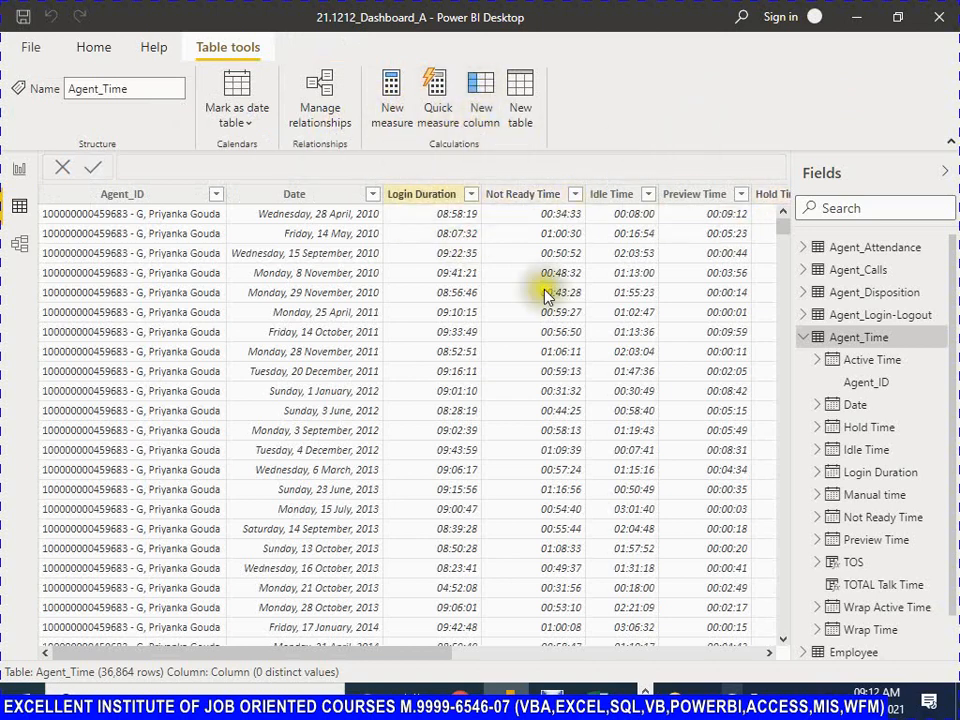
Review the last columns of the Agent_Time table against the ATT definition in Excel, and return to Power BI Desktop
left_click_drag(392, 654, 760, 648)
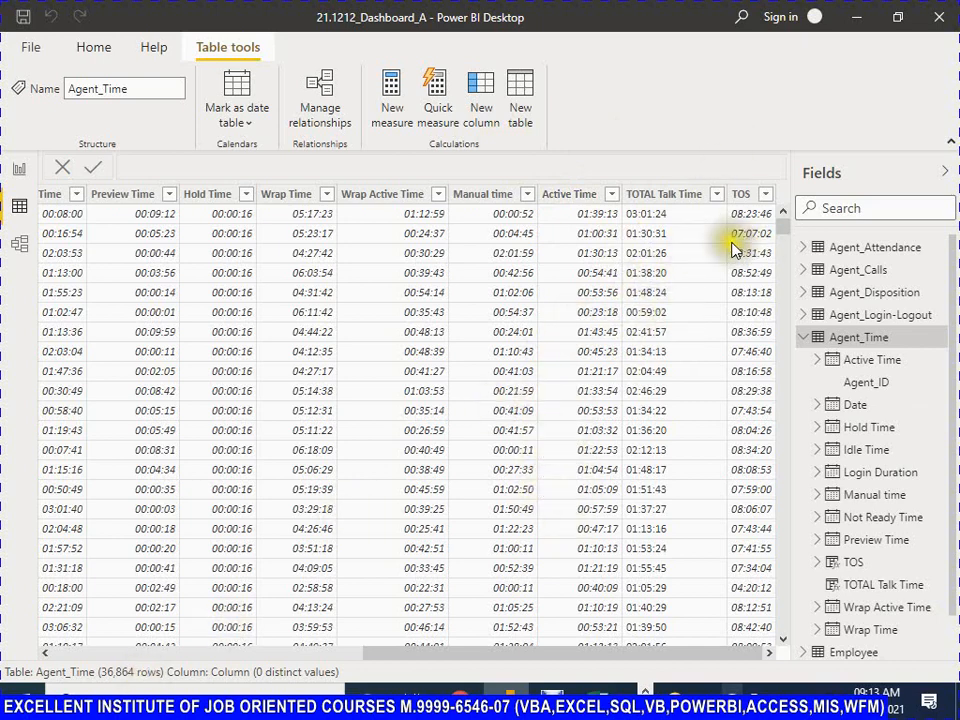
key("alt+Tab")
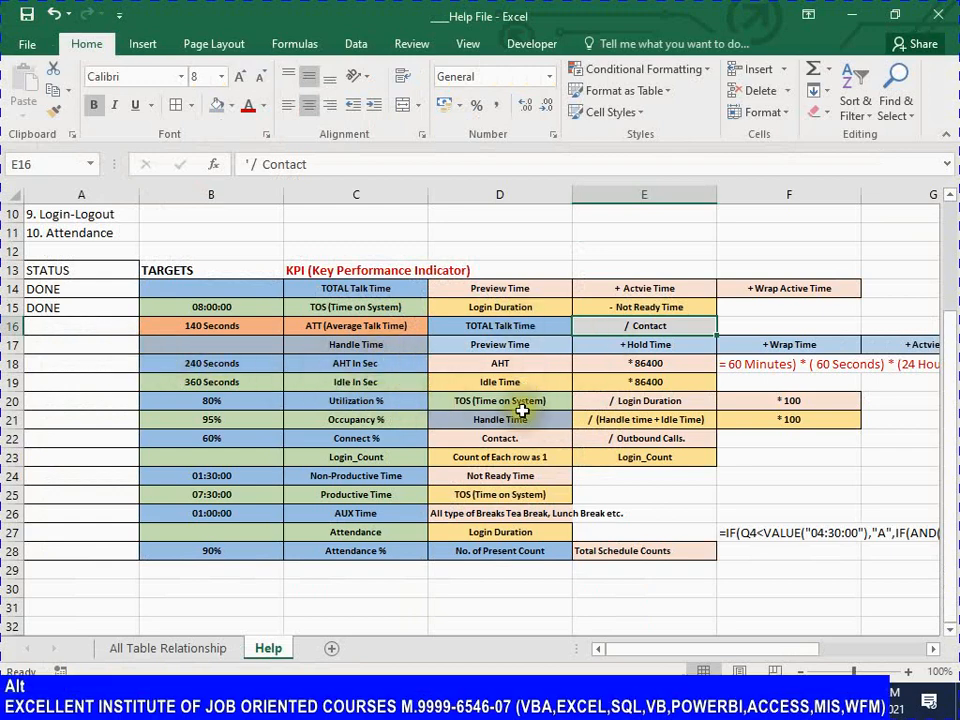
key("alt+Tab")
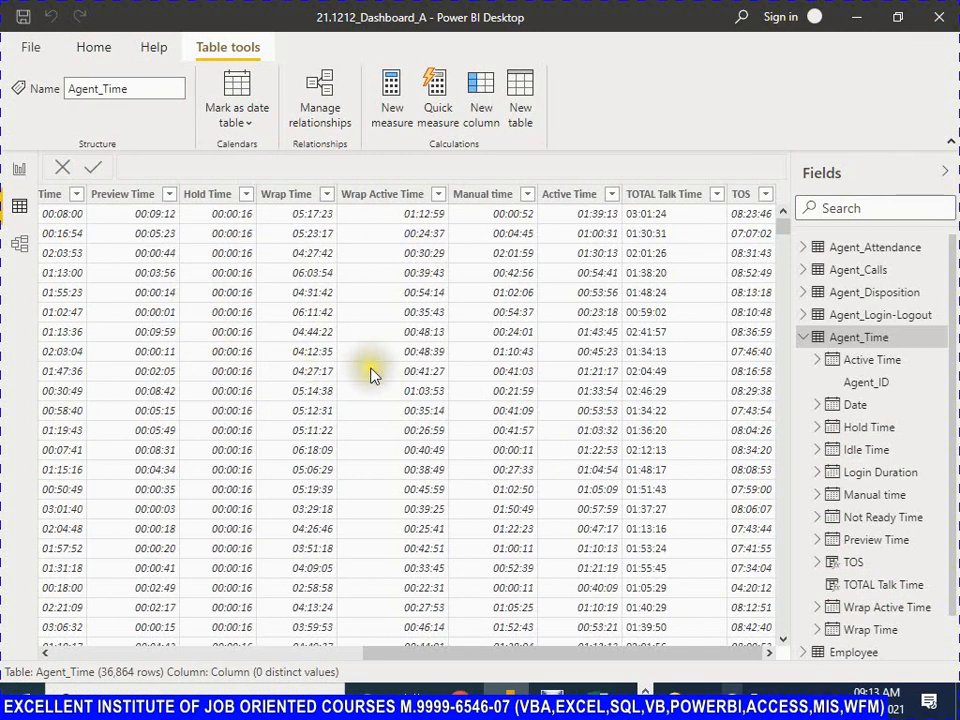
Add a table visual showing Agent_ID from Agent_Time to the Dashboard report page, enlarged to nearly fill the page
left_click(18, 170)
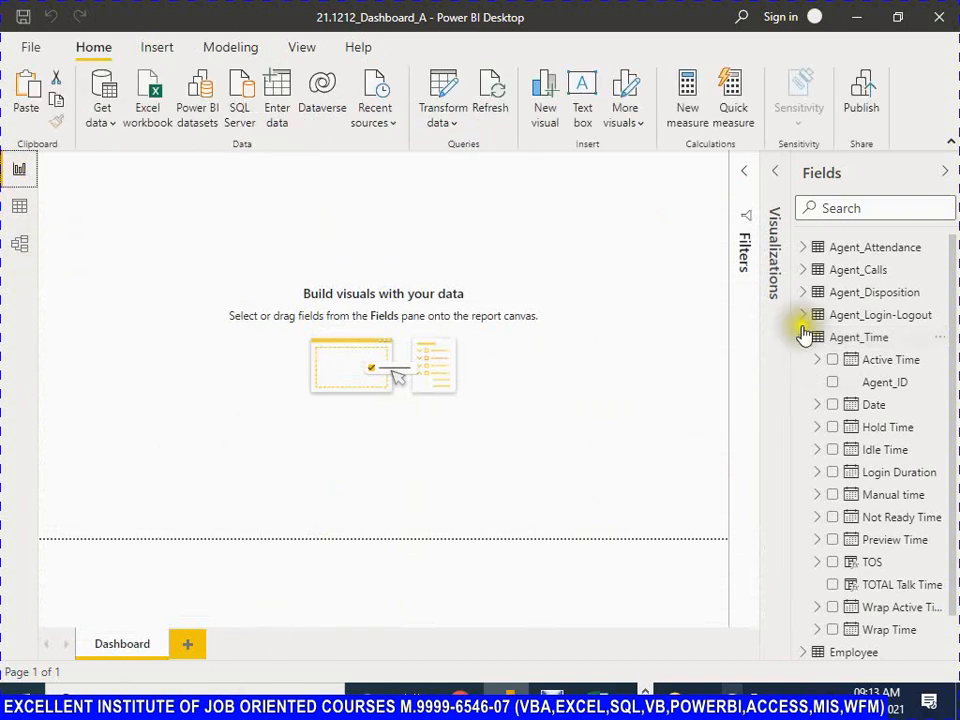
left_click(776, 268)
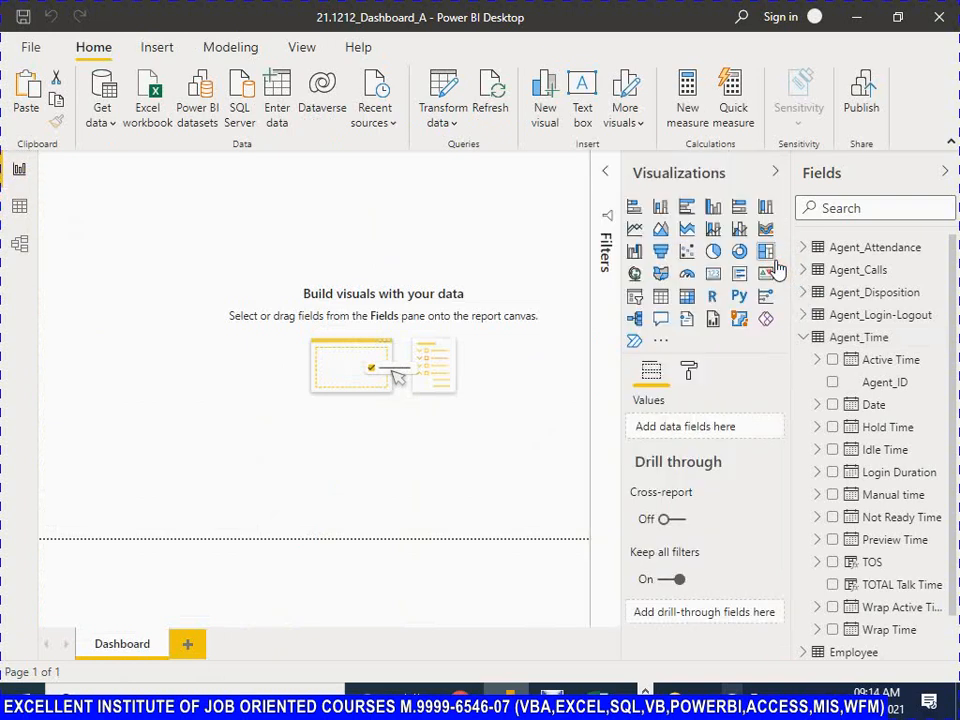
left_click(661, 298)
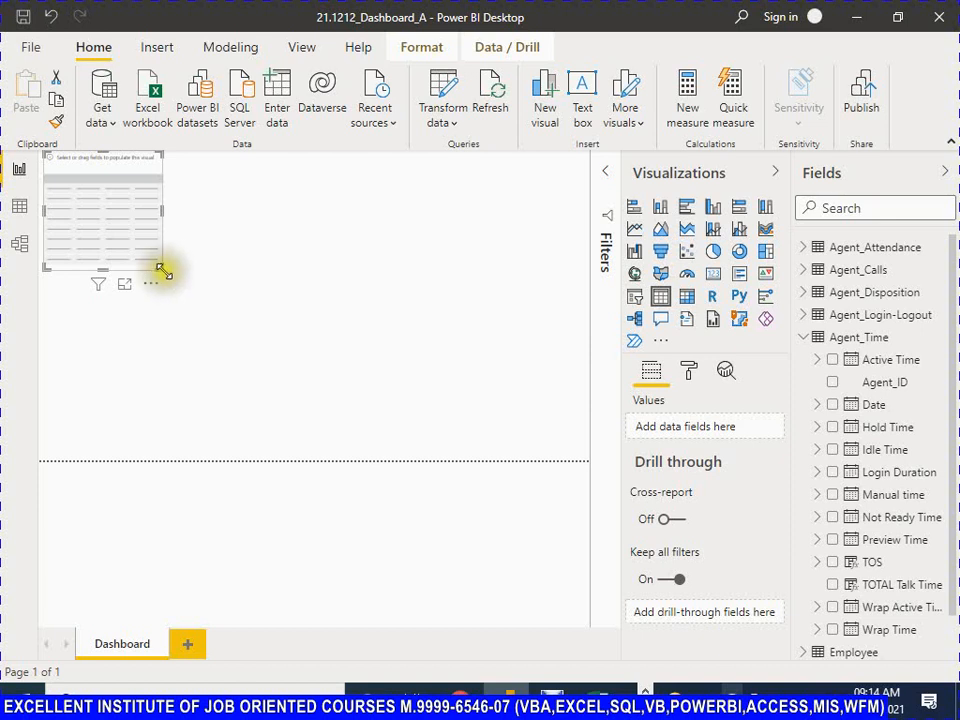
left_click_drag(161, 268, 564, 462)
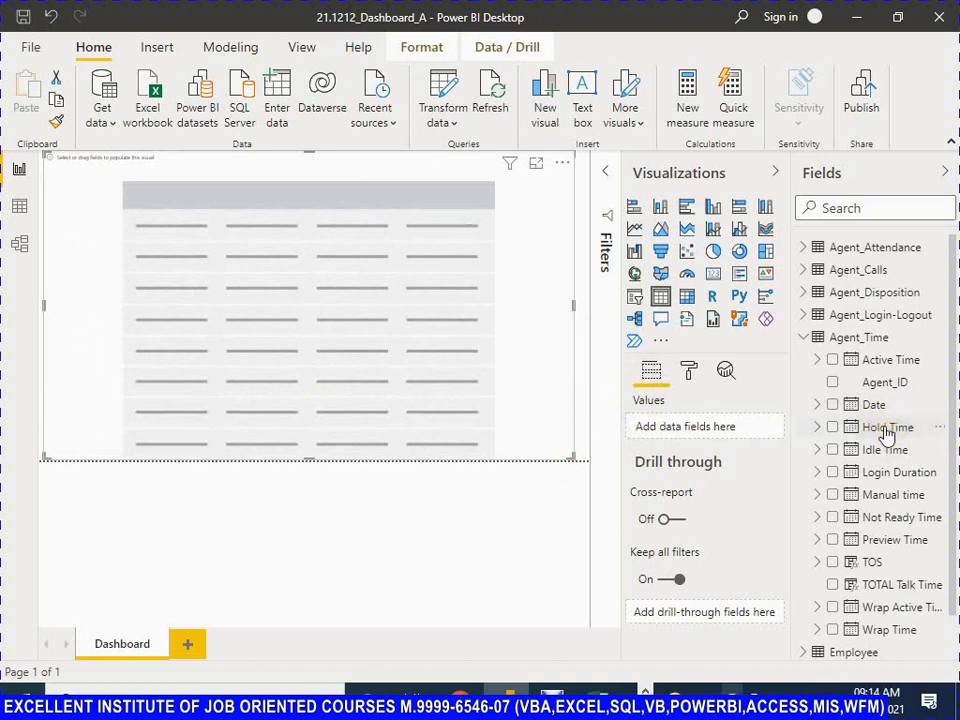
left_click(833, 385)
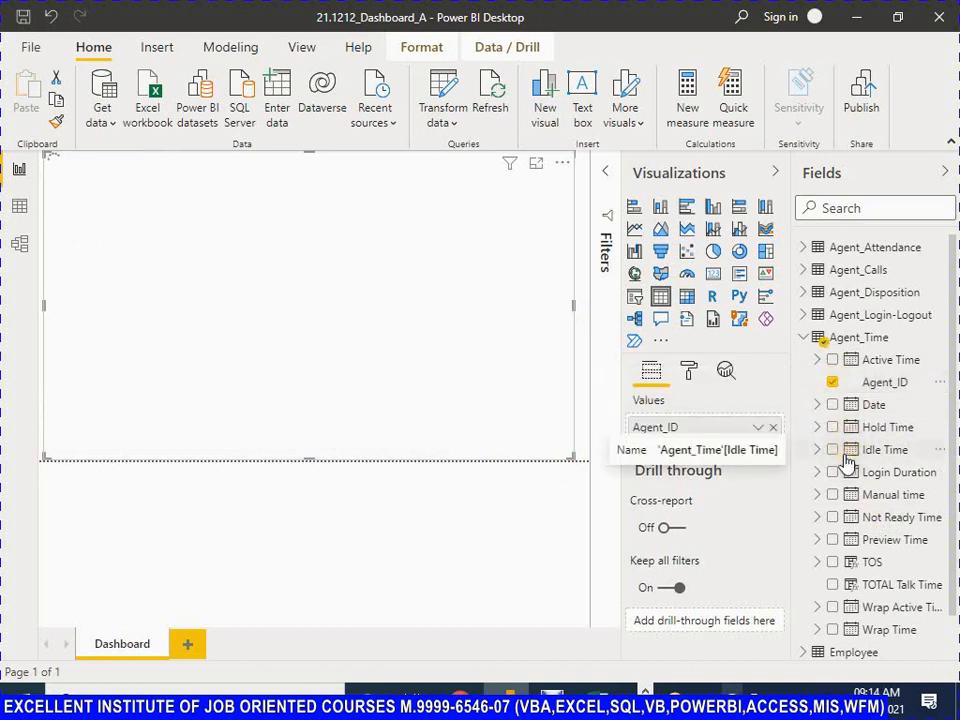
Check ATT's two components in Excel, and add TOTAL Talk Time from Agent_Time to the table visual in Power BI Desktop
key("alt+Tab")
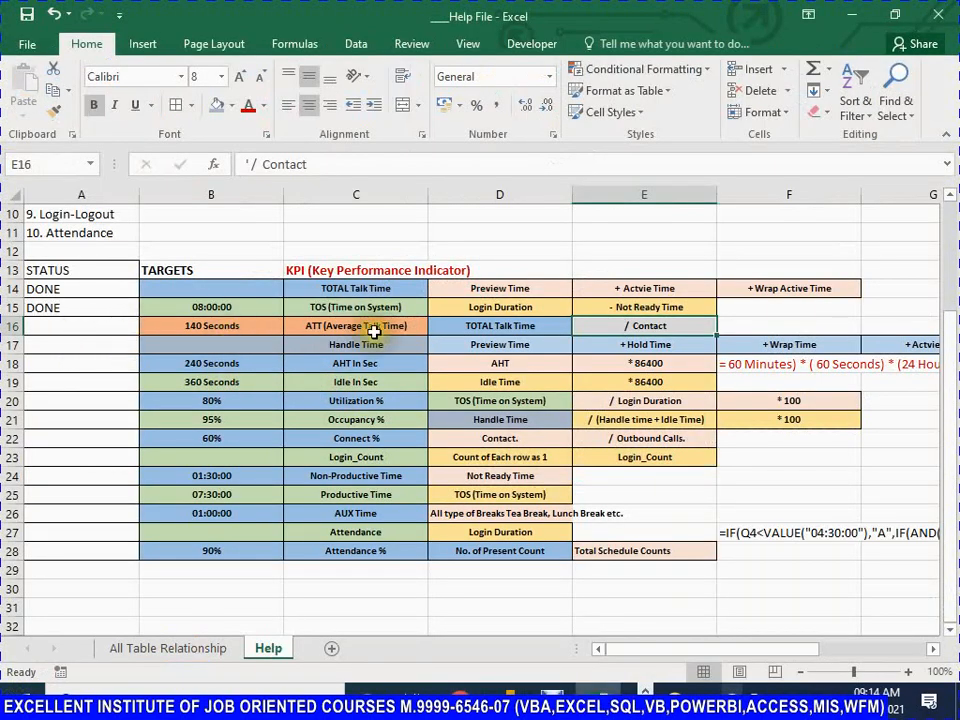
left_click(515, 331)
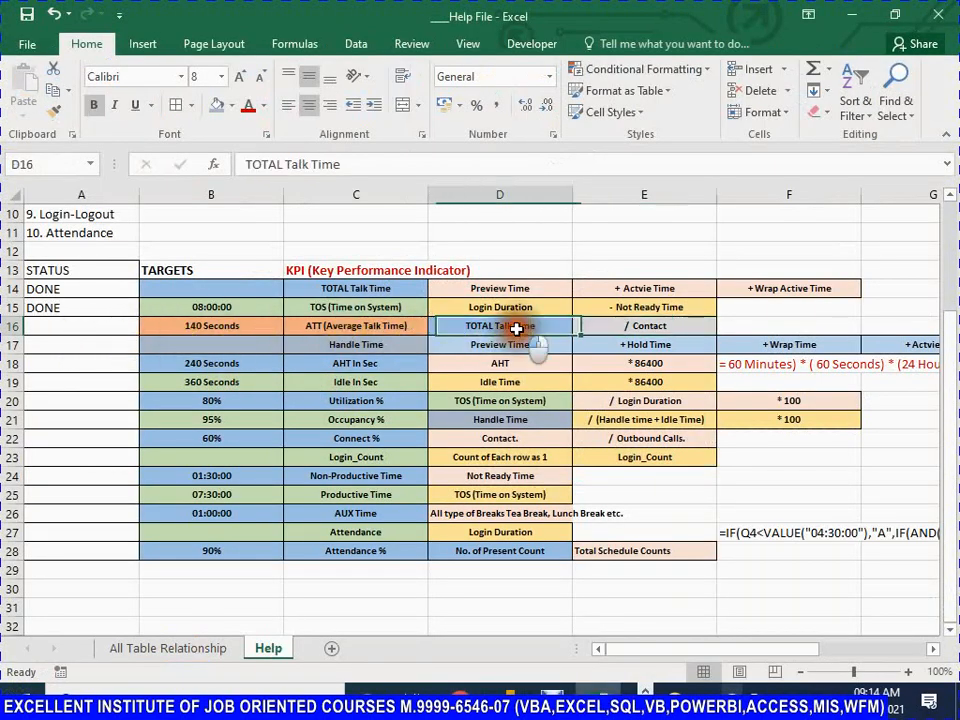
left_click(638, 328)
key("alt+Tab")
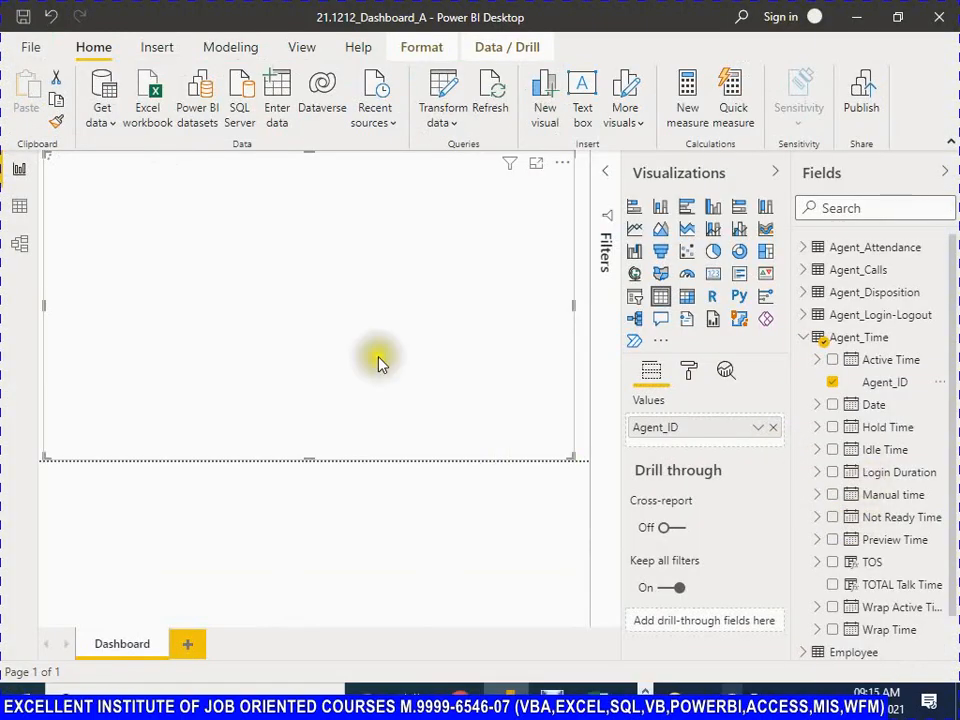
left_click(833, 585)
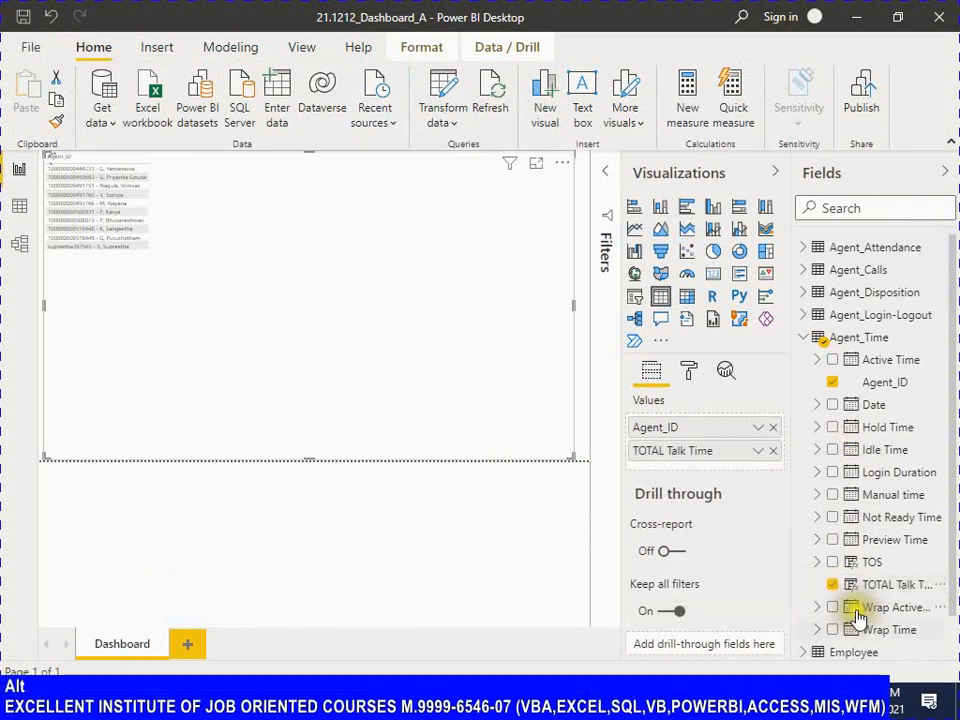
Recheck the ATT formula, TOTAL Talk Time divided by Contact, on the Excel Help sheet, and return to Power BI Desktop
key("alt+Tab")
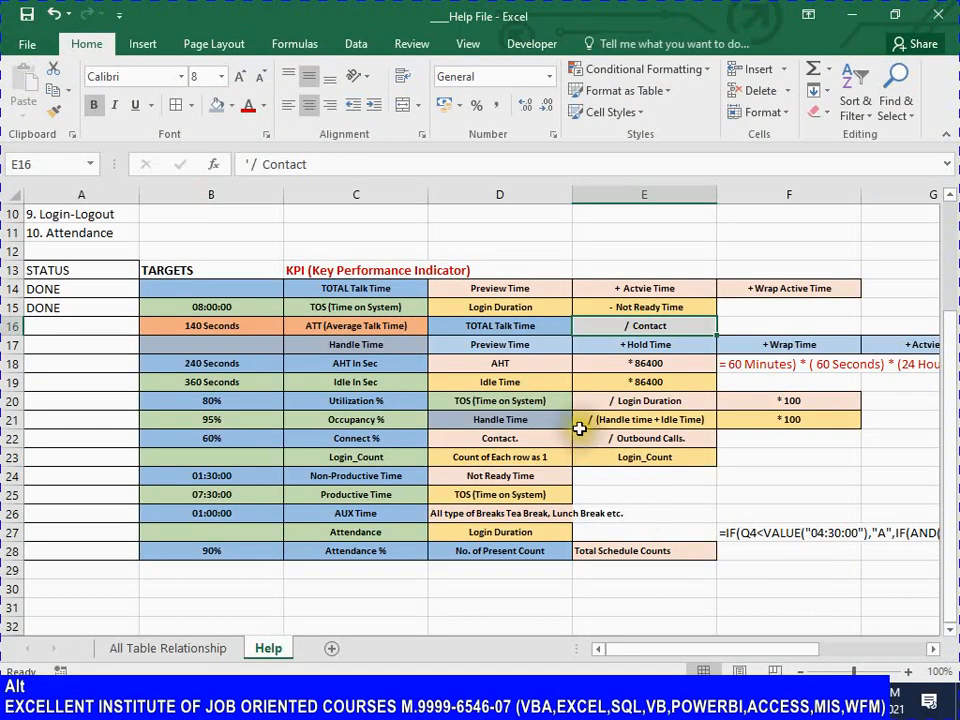
key("Tab")
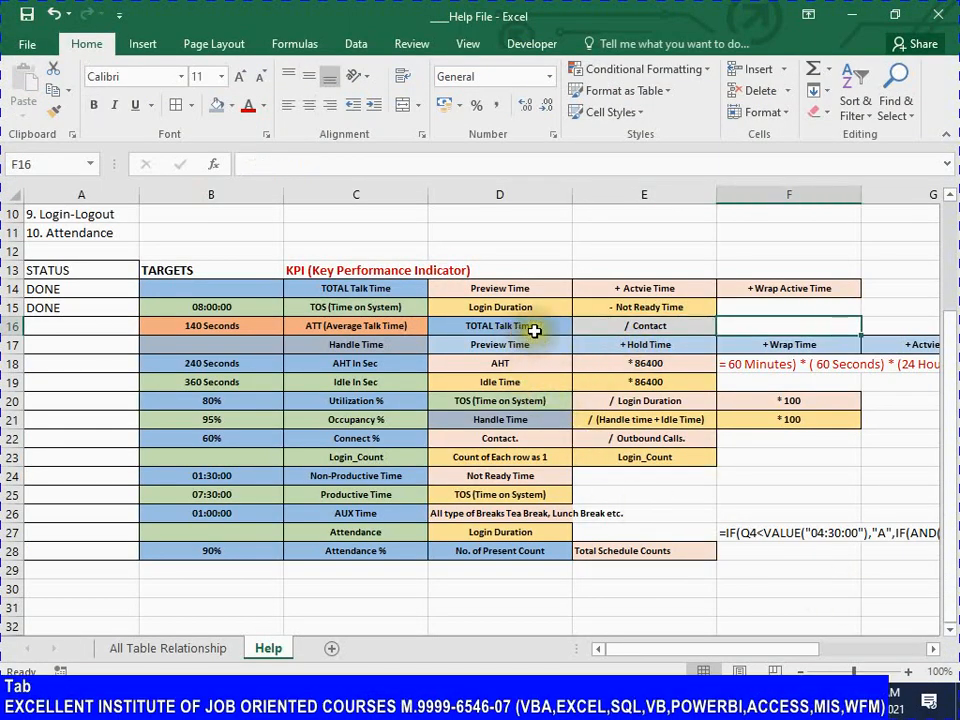
left_click(546, 328)
left_click(575, 332)
key("alt+Tab")
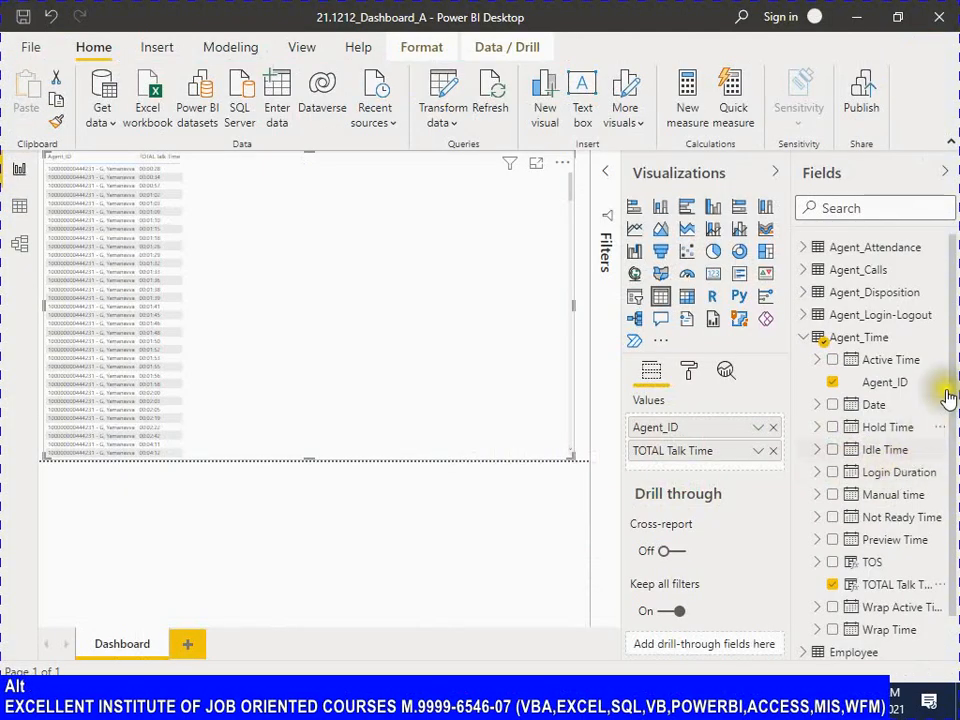
Add Contact from Agent_Calls to the table visual, and widen its Agent_ID and TOTAL Talk Time columns slightly
left_click_drag(953, 345, 948, 245)
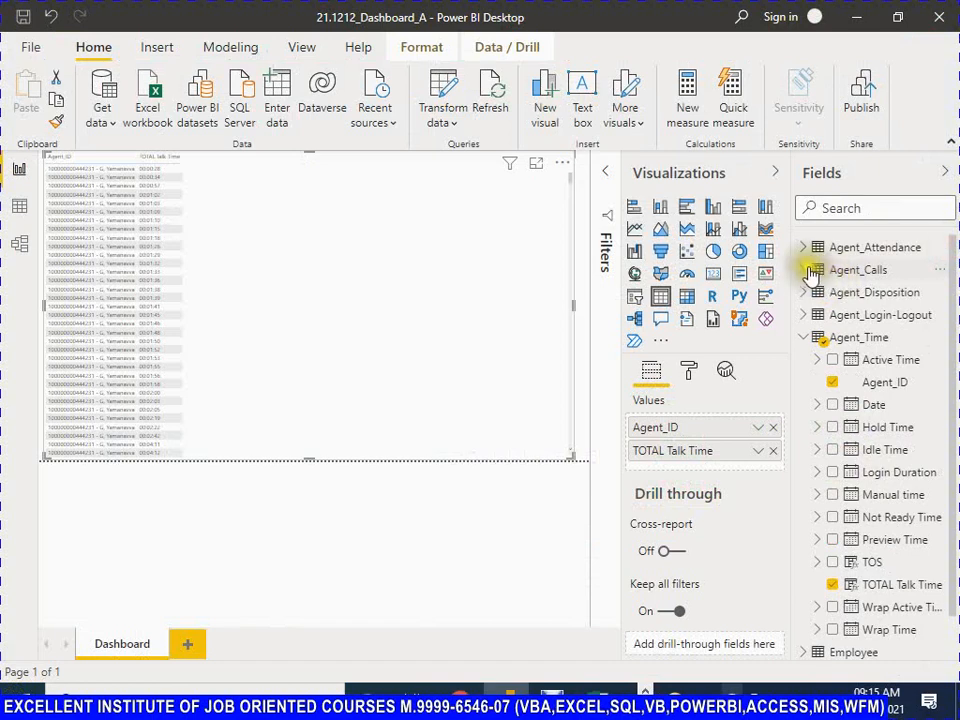
left_click(805, 272)
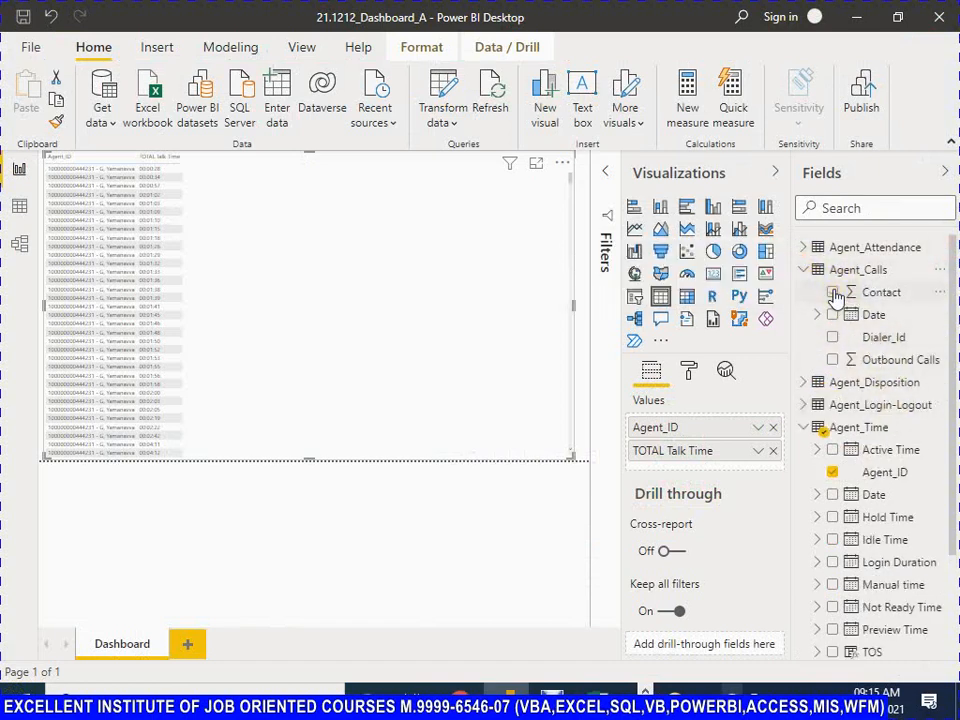
left_click(833, 293)
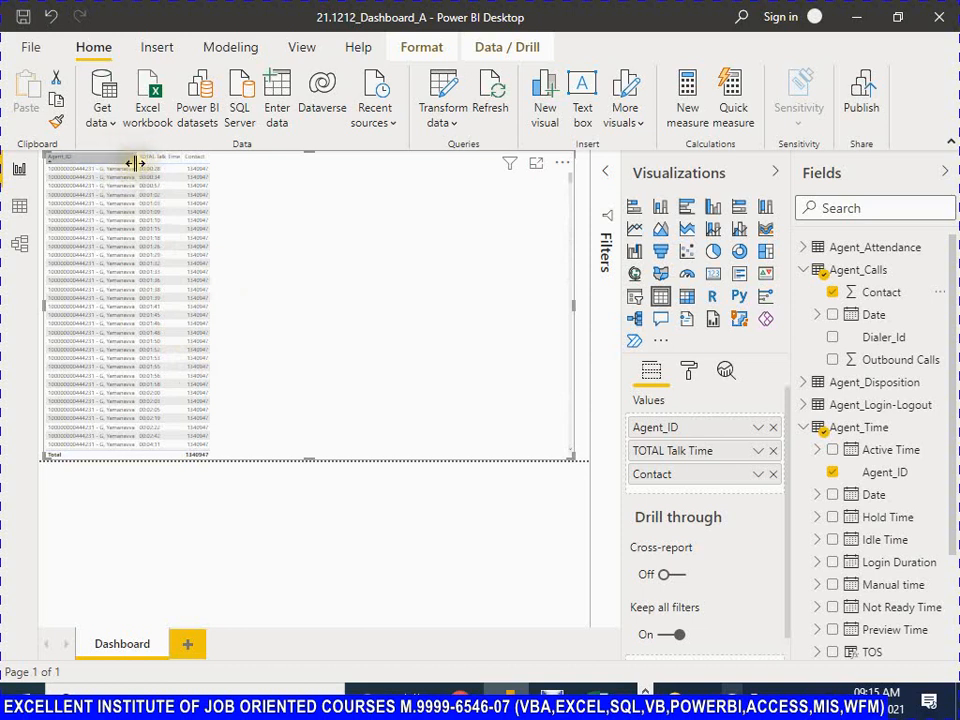
left_click_drag(136, 161, 165, 170)
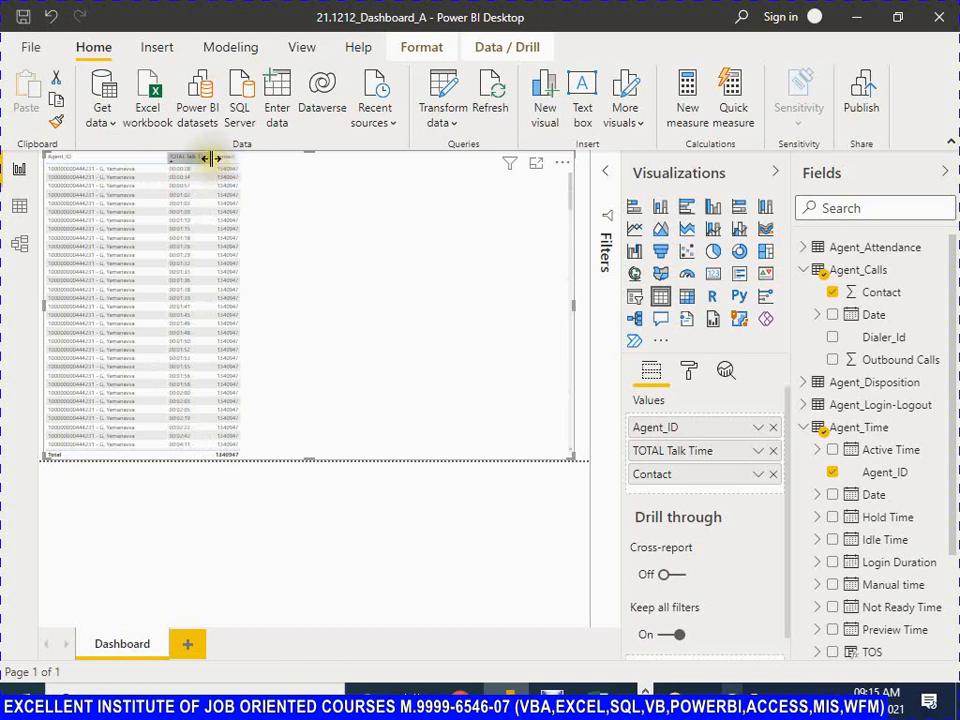
left_click_drag(211, 158, 248, 178)
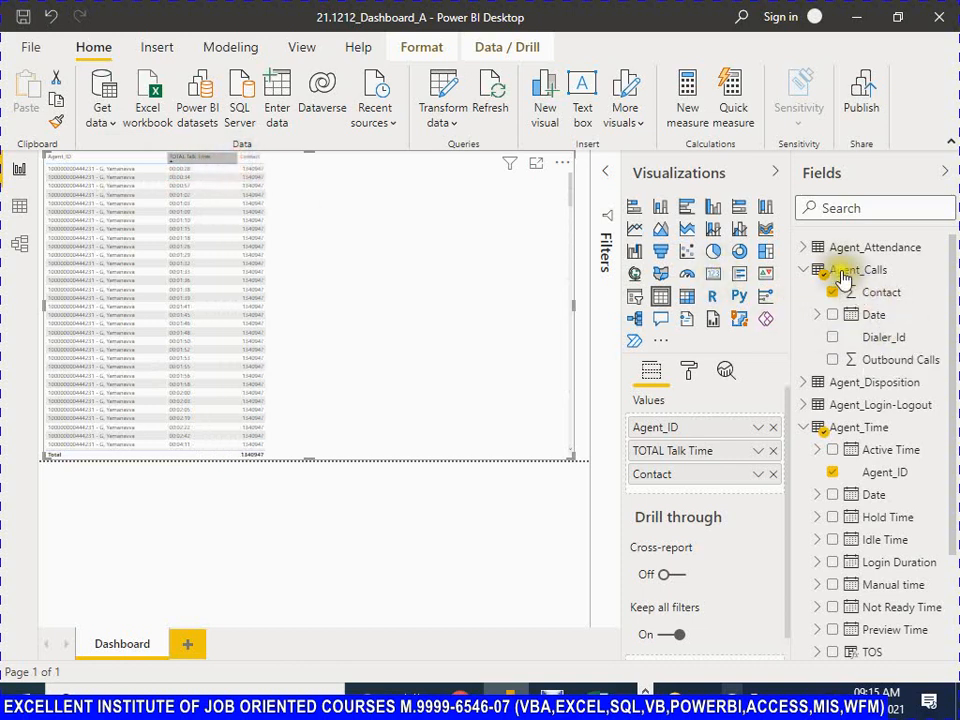
mouse_move(843, 277)
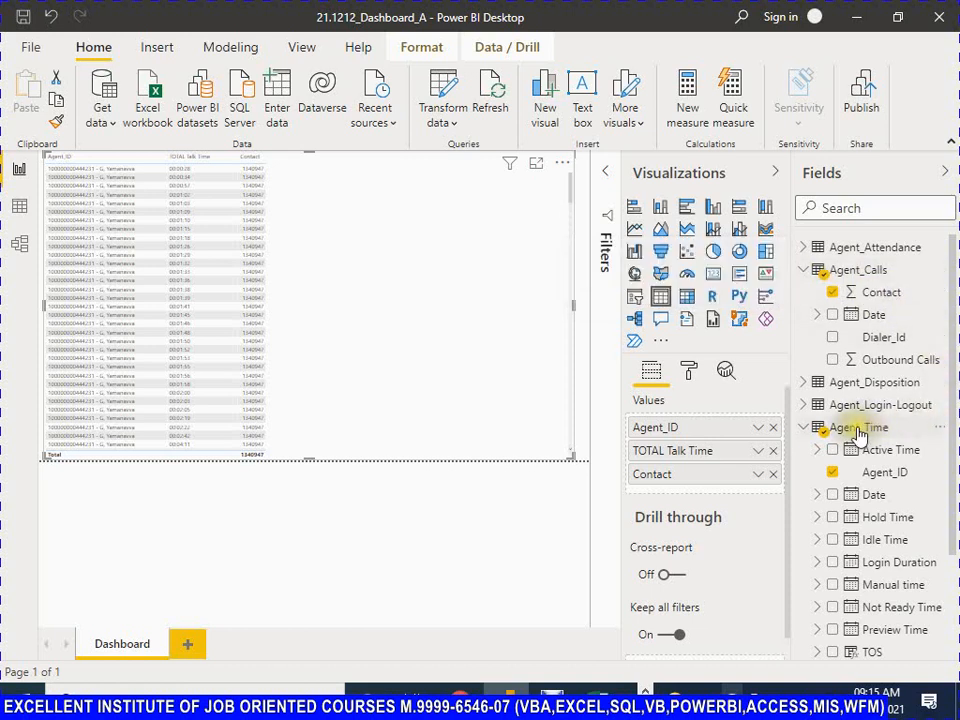
mouse_move(858, 435)
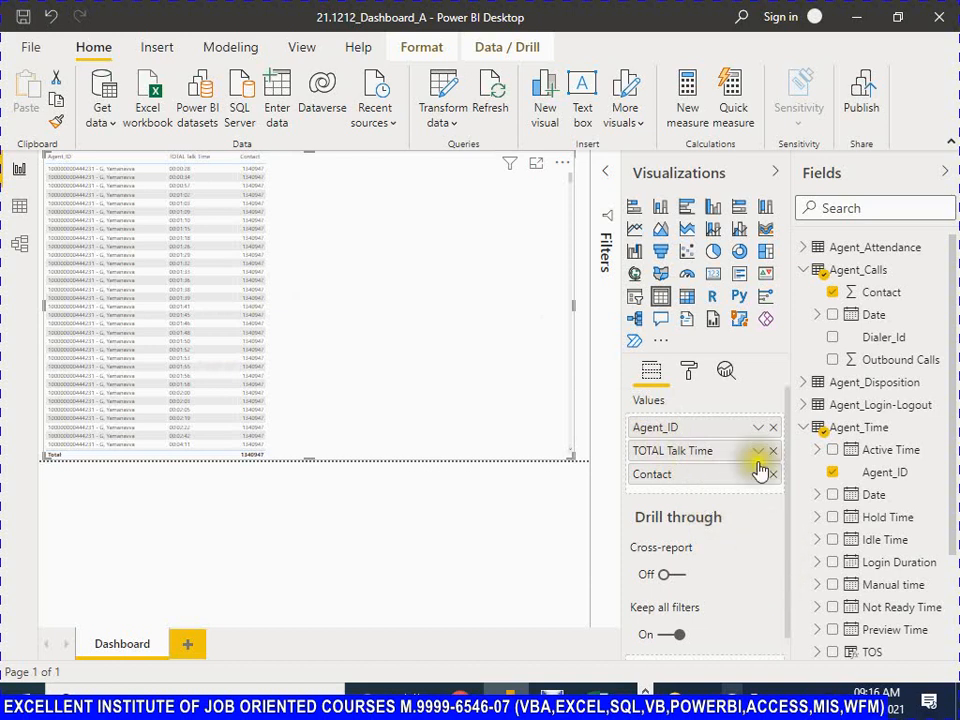
Set the text size of the table visual's column headers to 18 pt
left_click(688, 370)
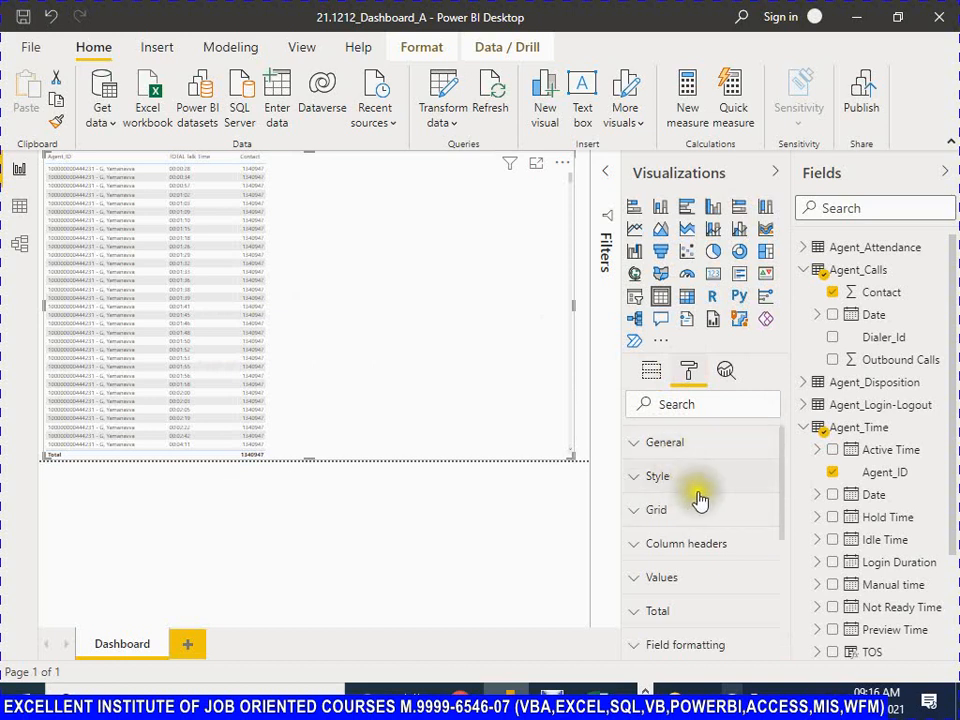
left_click(639, 444)
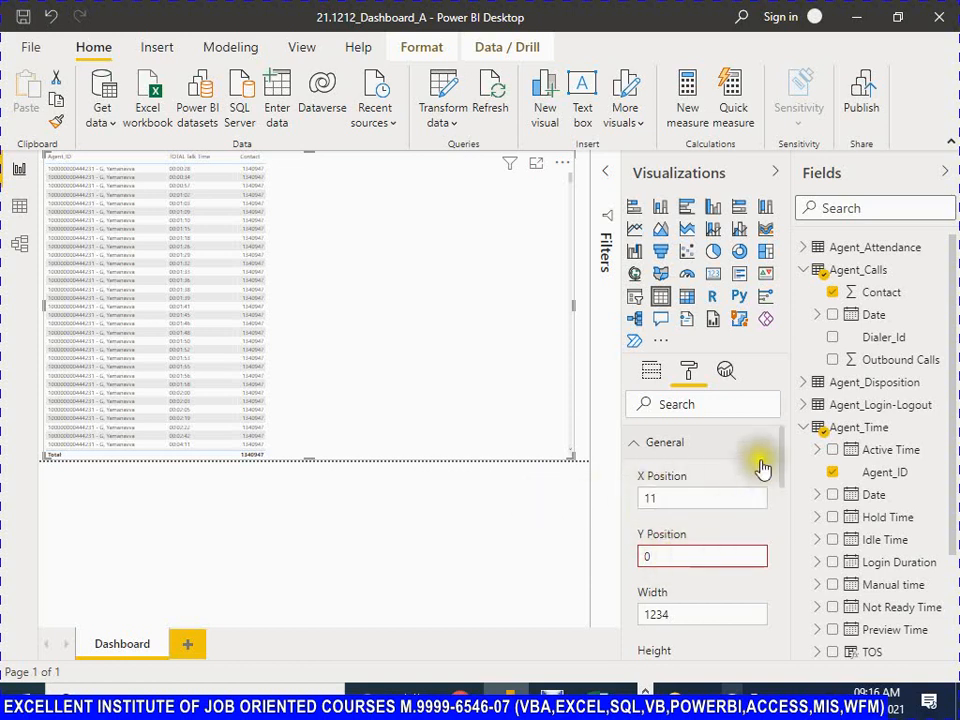
left_click_drag(785, 457, 782, 580)
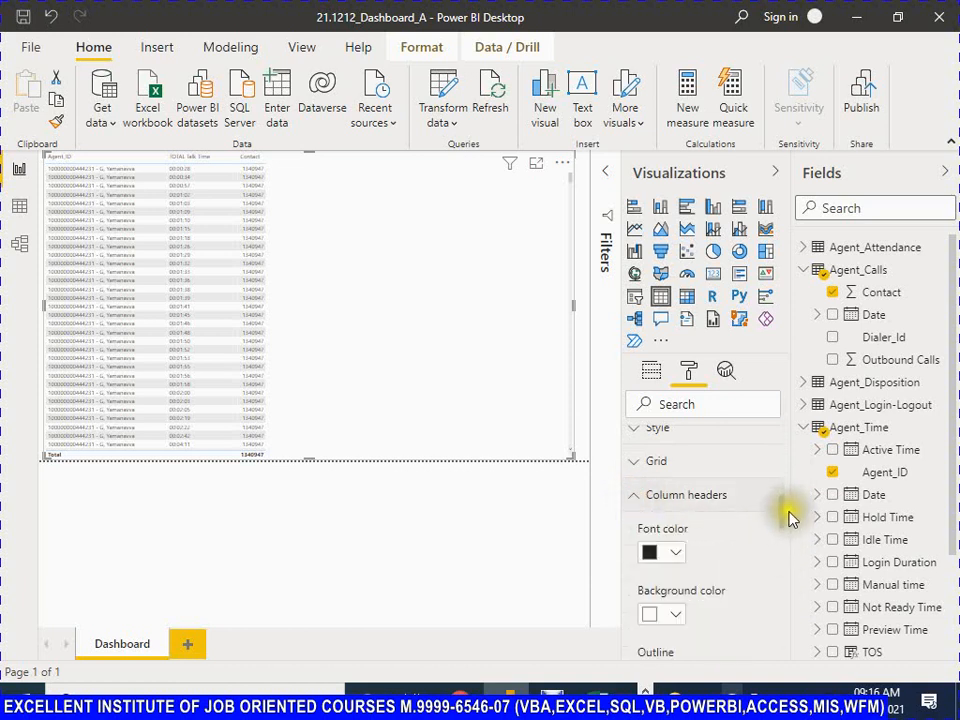
scroll(784, 540, "down", 3)
scroll(784, 545, "down", 5)
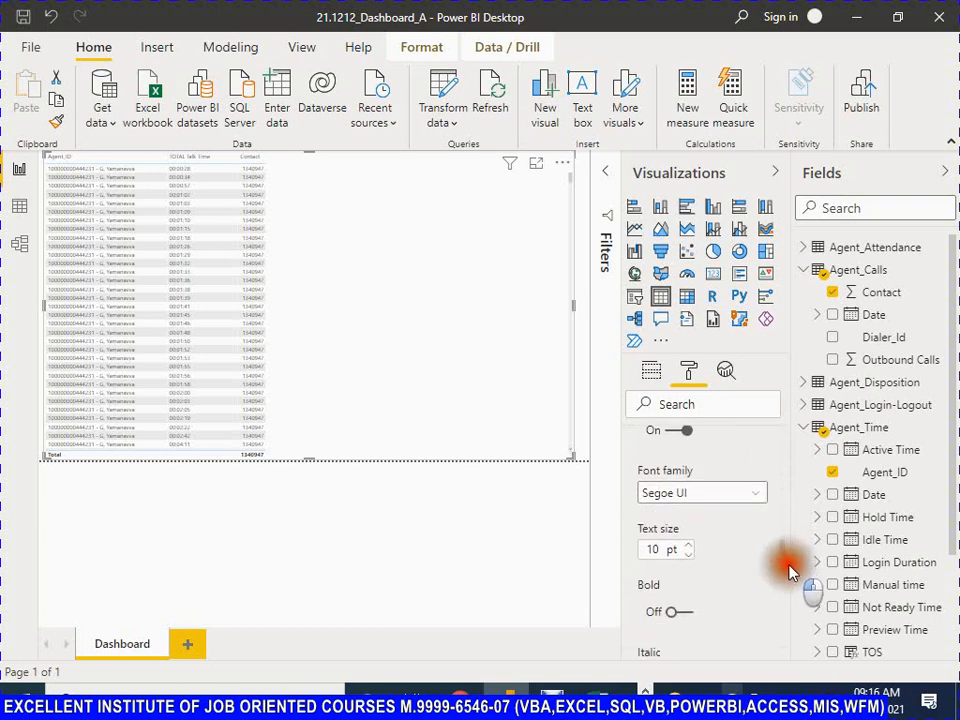
left_click(685, 512)
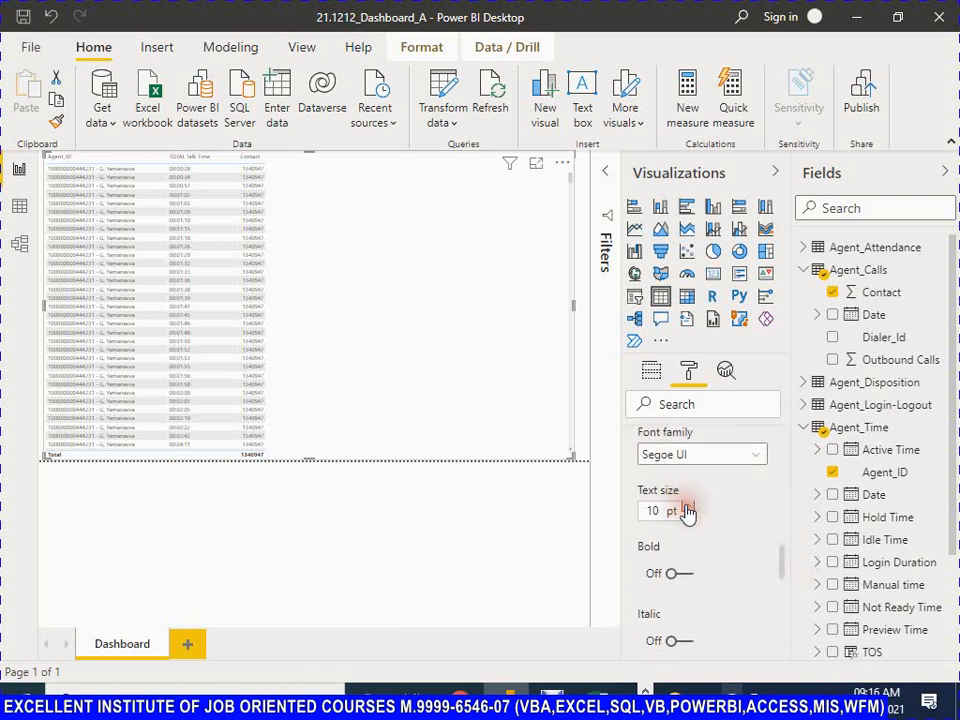
left_click(686, 507)
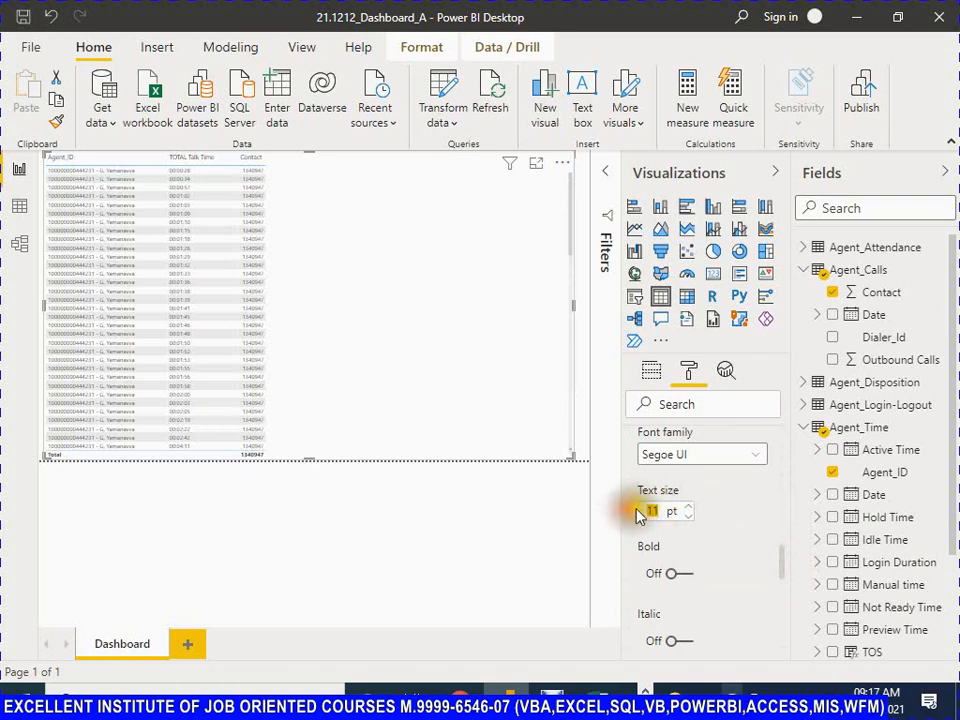
type("18")
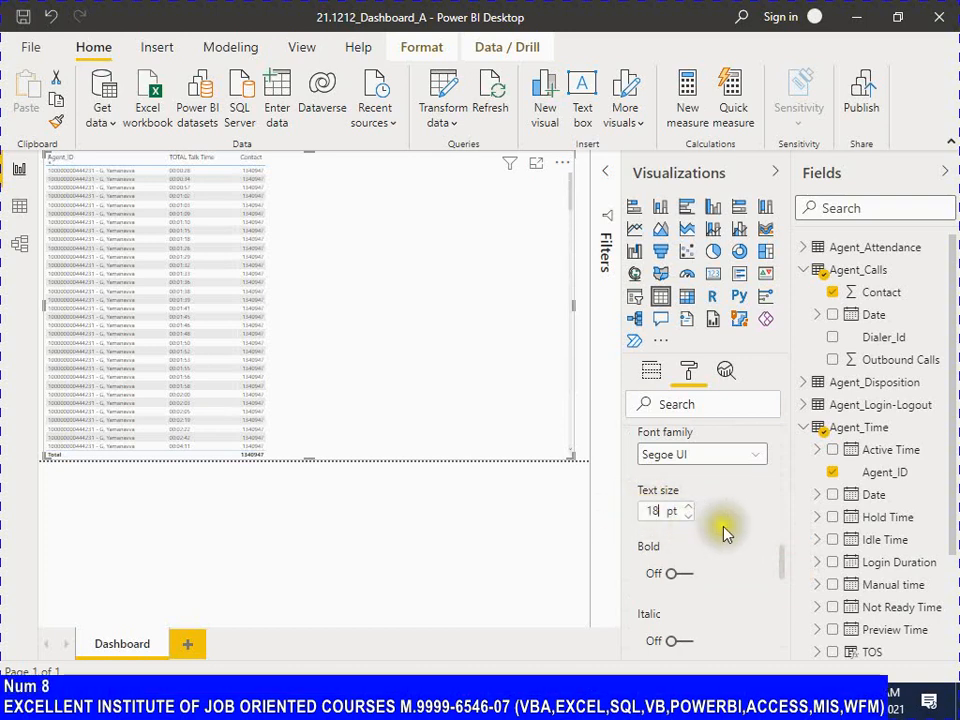
left_click(727, 534)
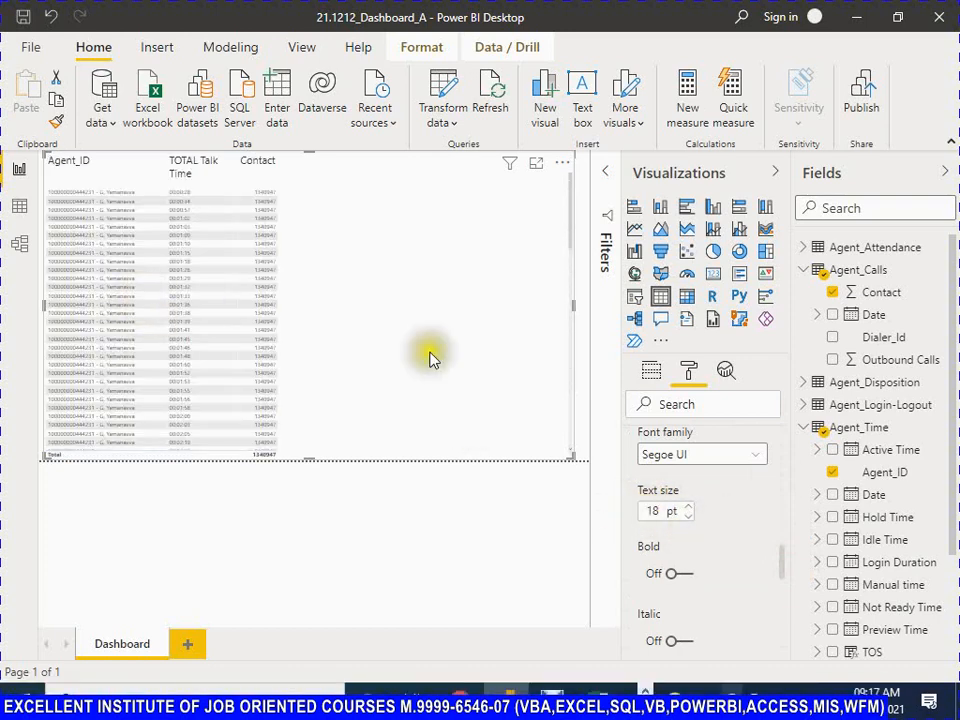
Set the text size of the table visual's values to 16 pt
scroll(785, 568, "down", 5)
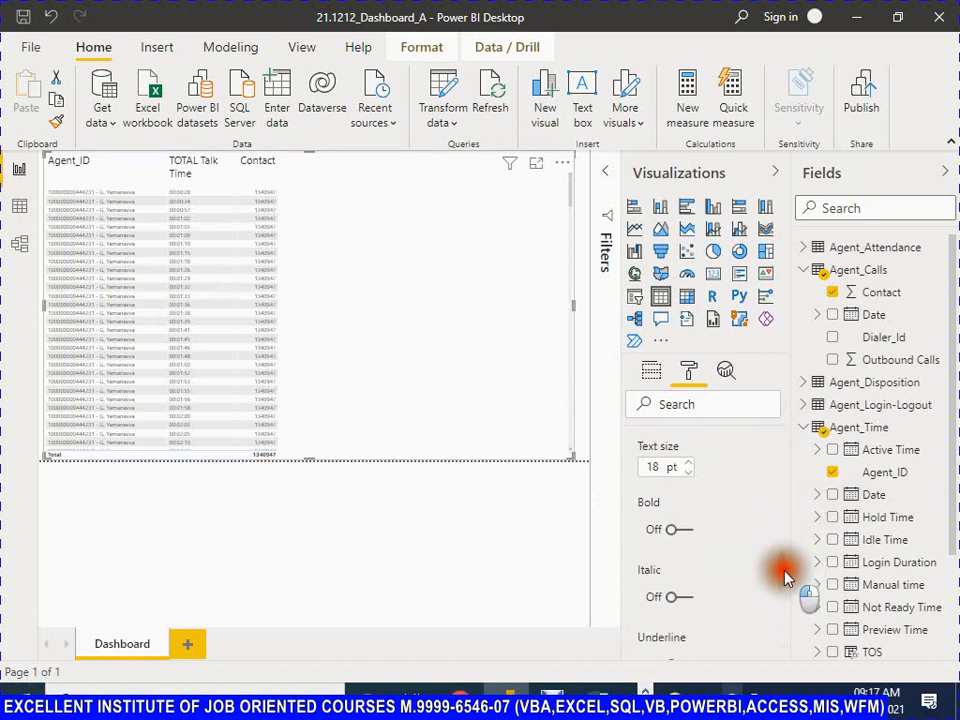
scroll(787, 612, "down", 2)
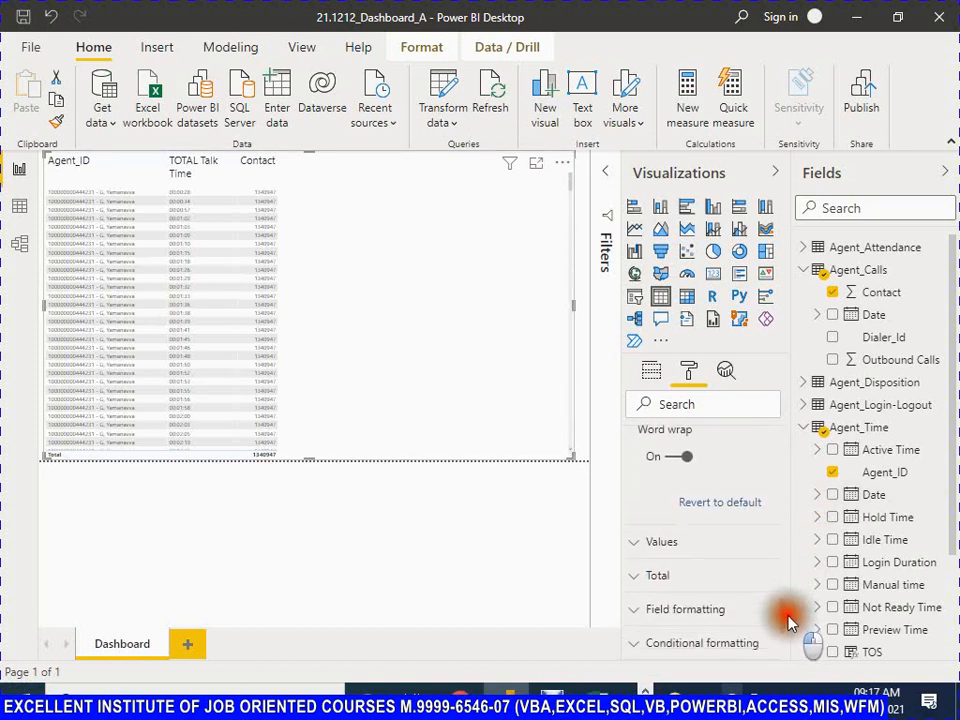
left_click(636, 542)
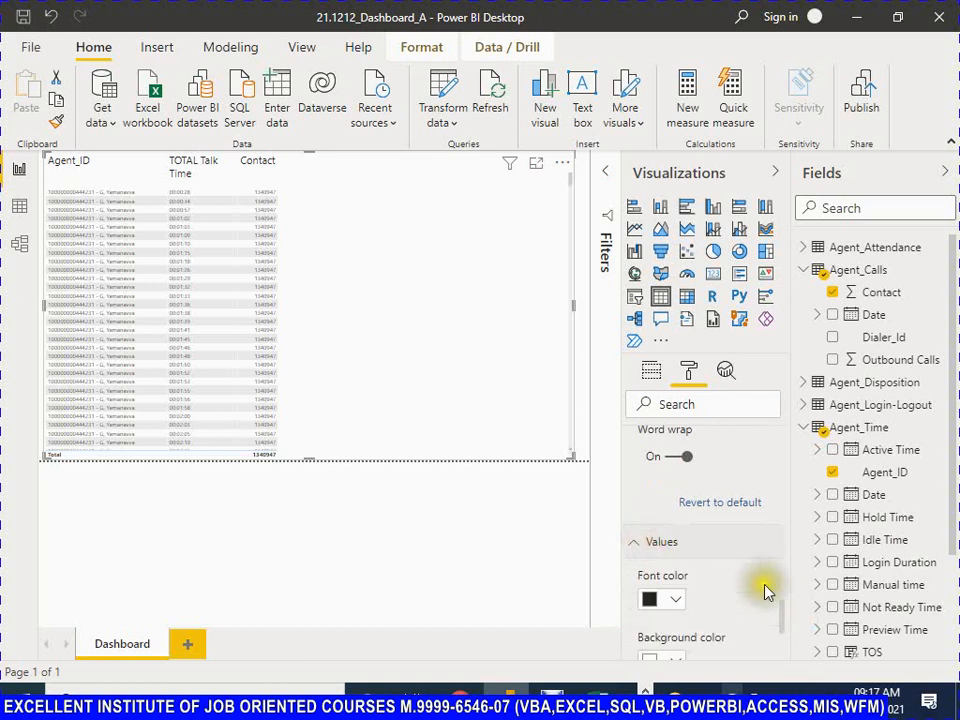
scroll(783, 620, "down", 3)
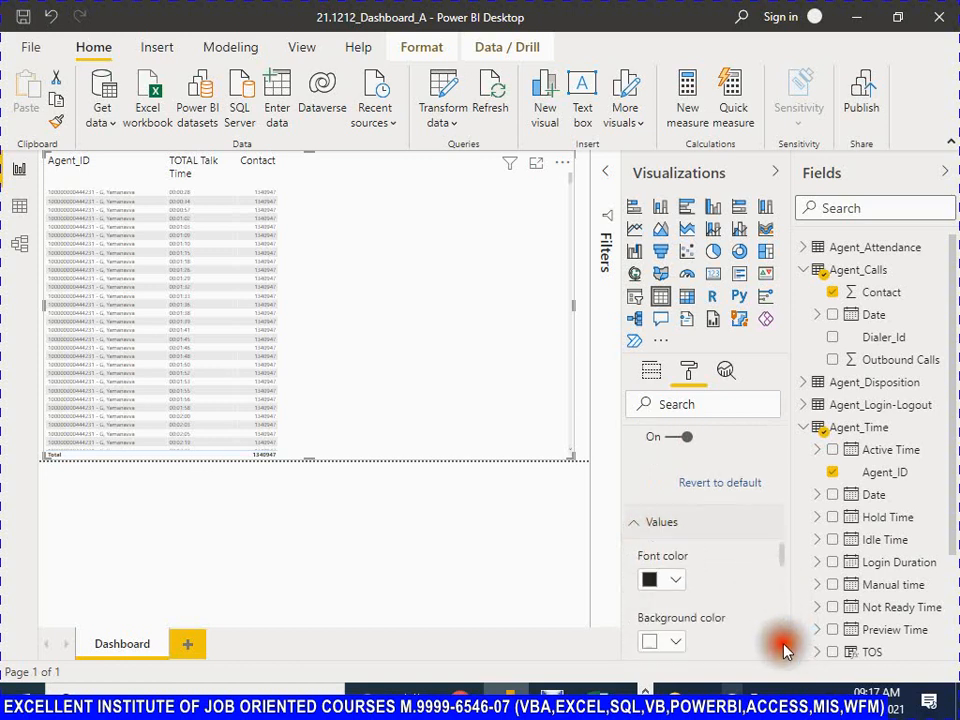
scroll(785, 610, "down", 5)
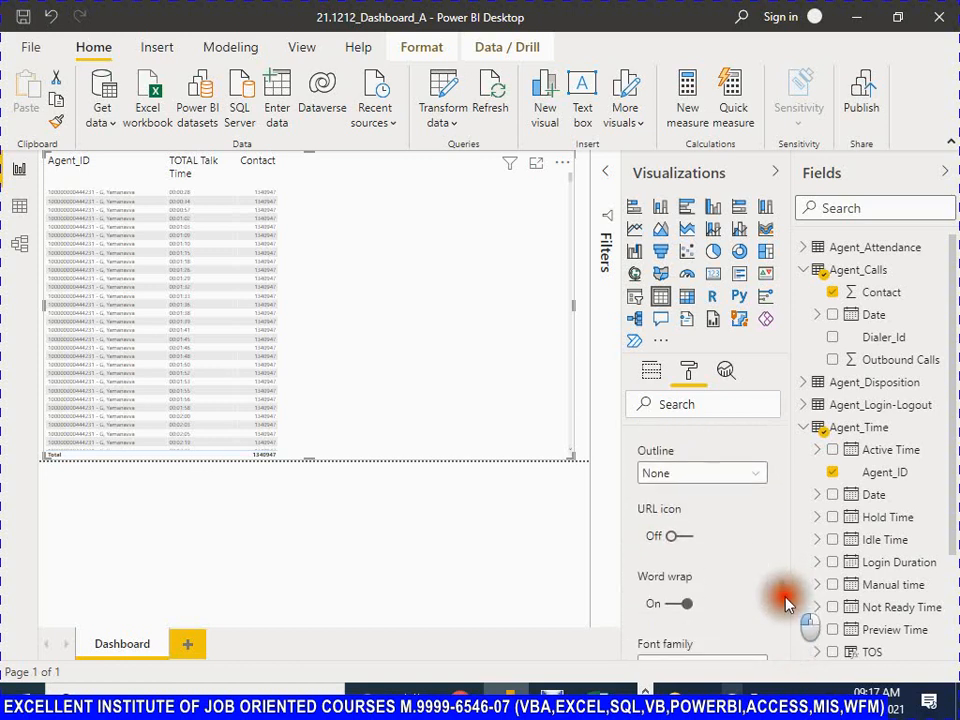
scroll(787, 612, "down", 1)
double_click(654, 618)
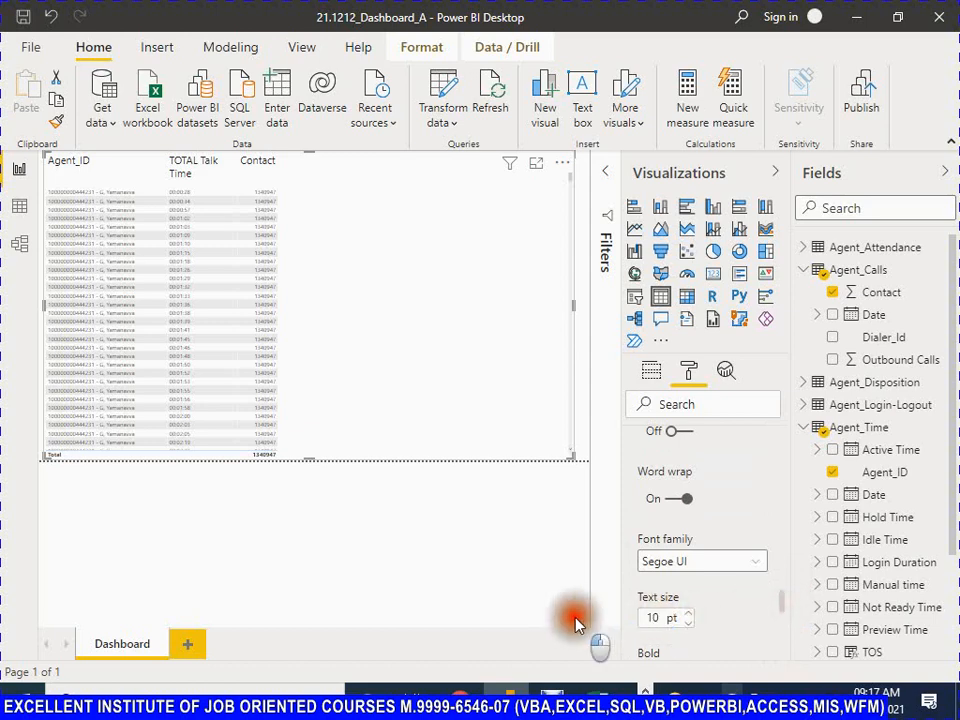
type("16")
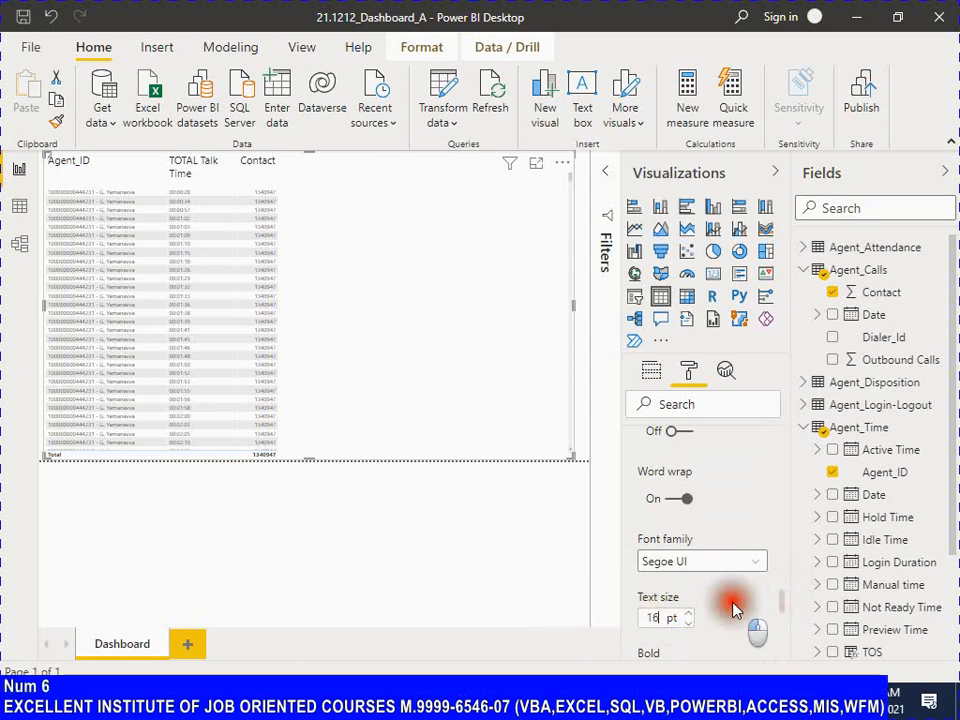
key("Return")
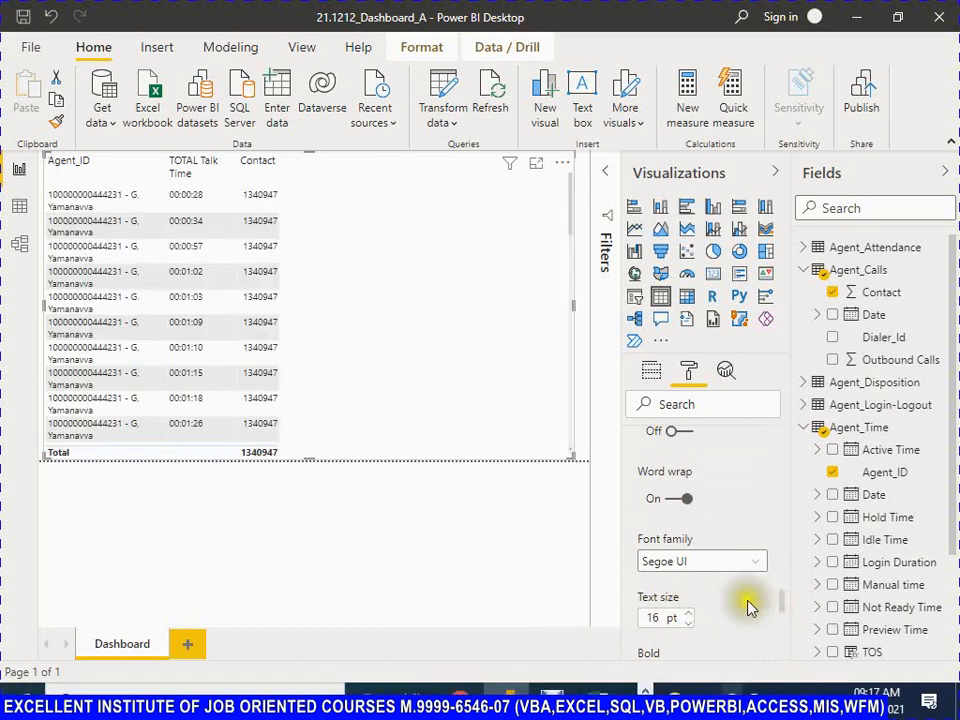
Set the text size of the table visual's total row to 18 pt
left_click_drag(785, 604, 781, 639)
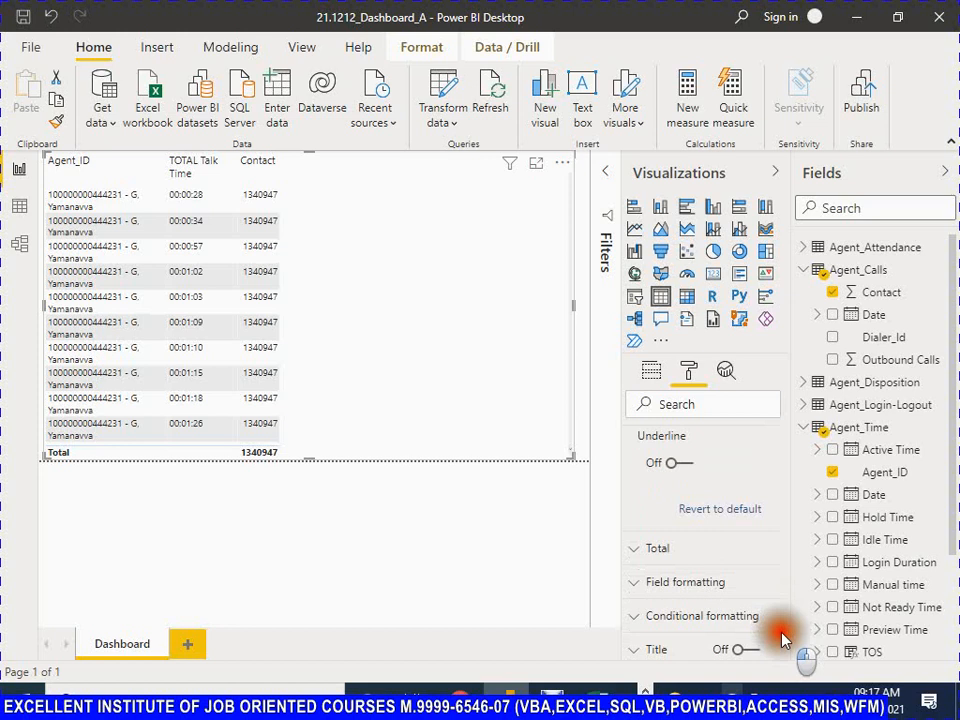
left_click(651, 551)
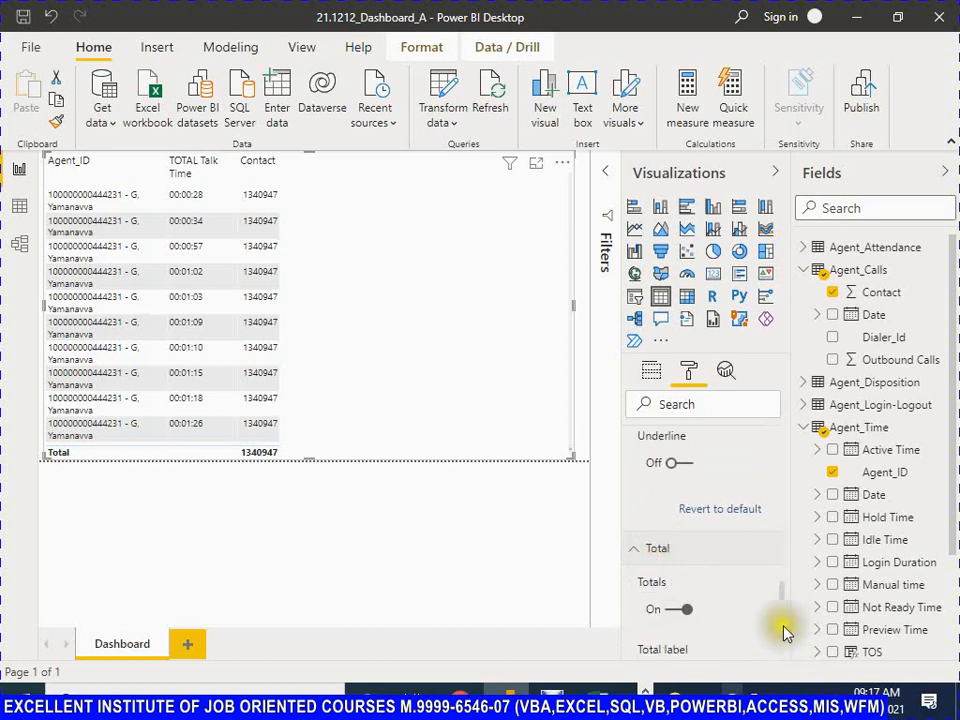
left_click_drag(784, 591, 784, 626)
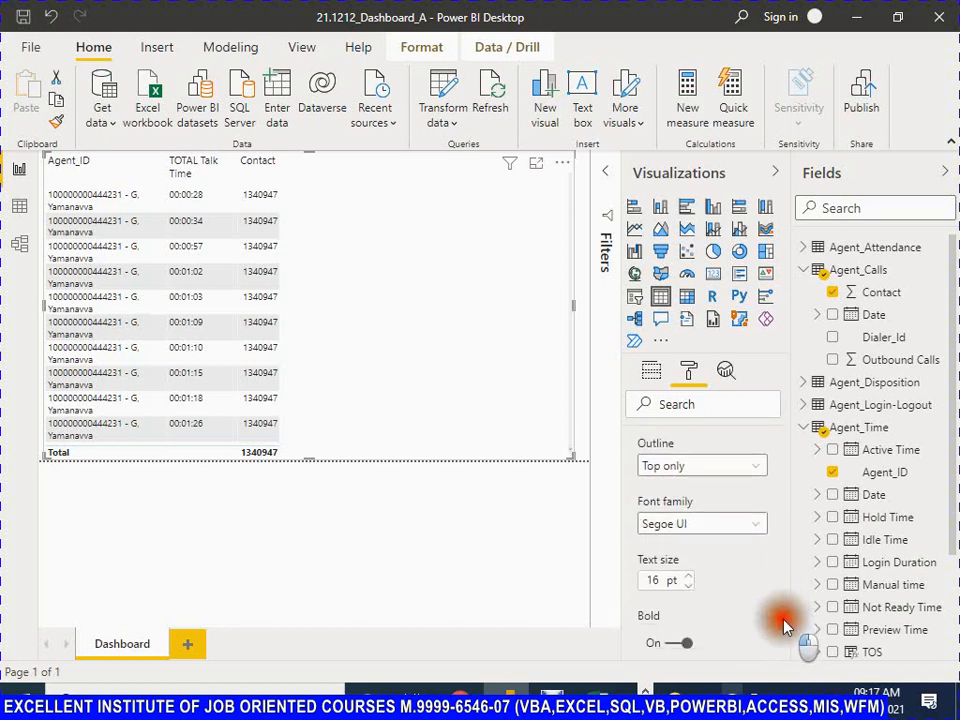
left_click(661, 558)
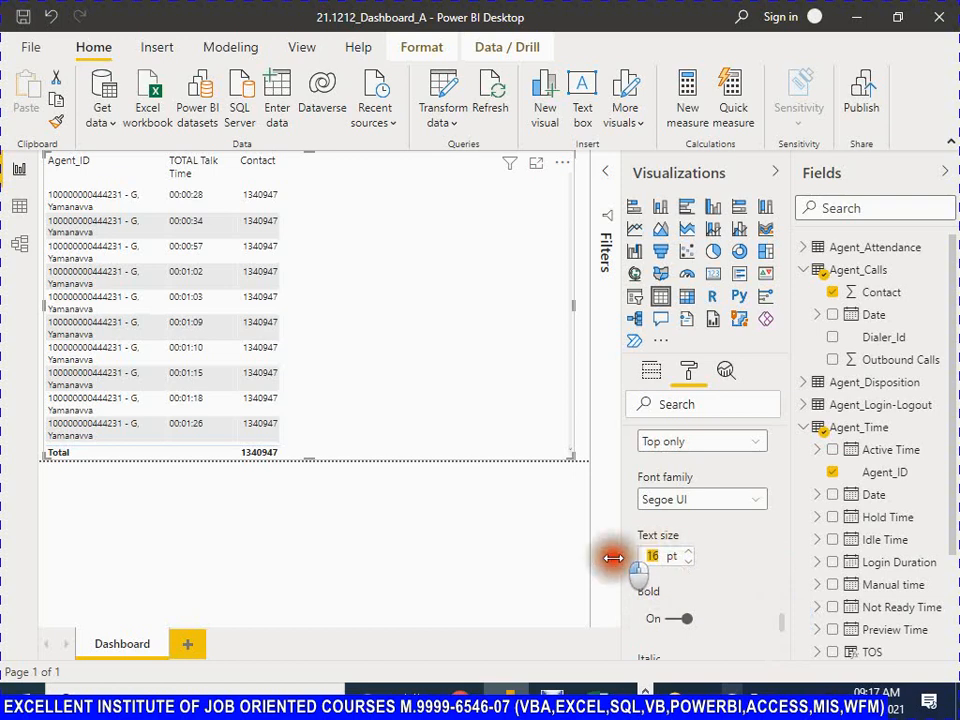
type("18")
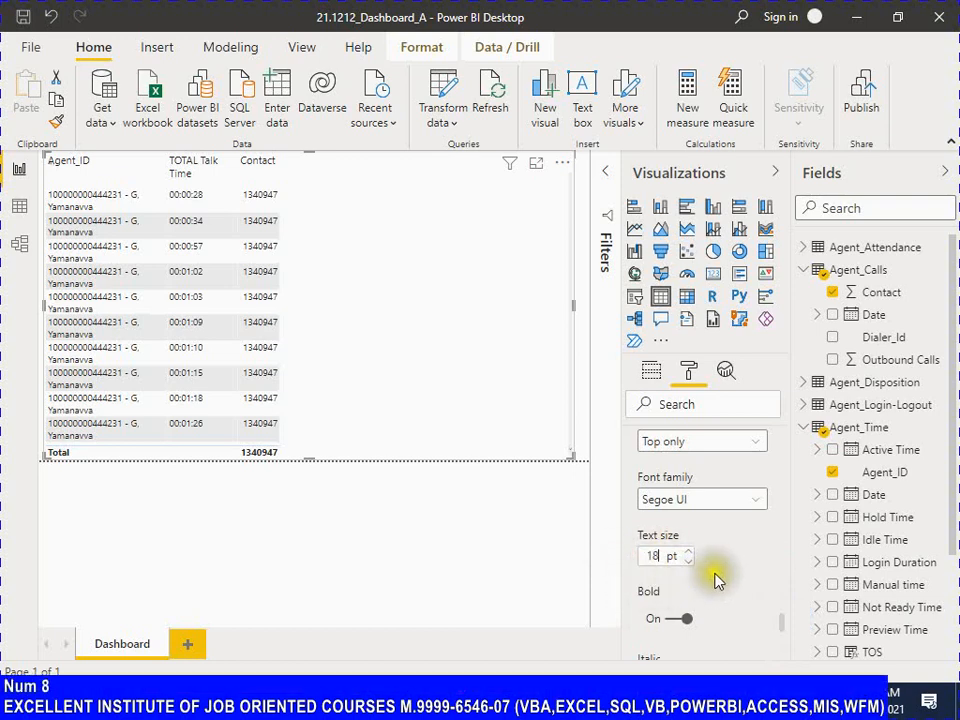
left_click(735, 570)
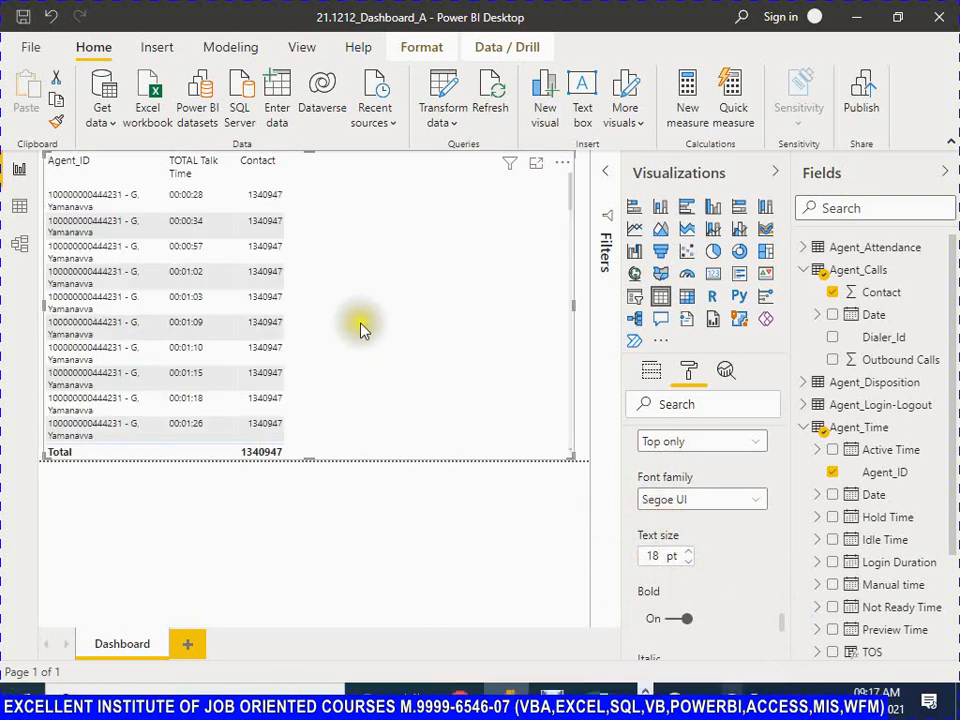
Widen the TOTAL Talk Time and Agent_ID columns of the table visual so their text fits on one line
left_click(262, 328)
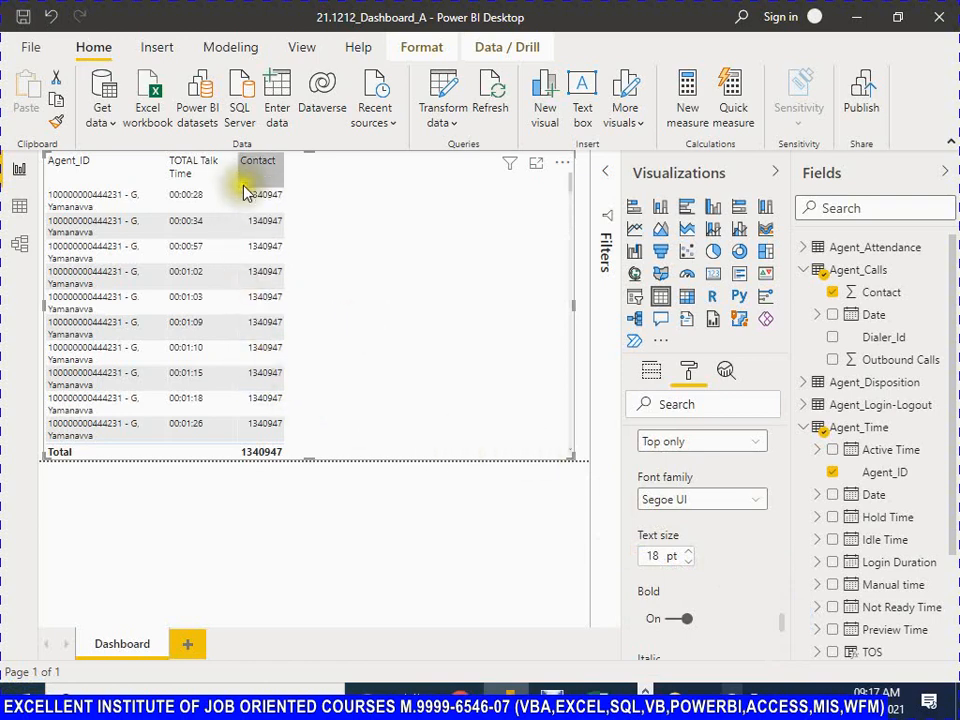
left_click_drag(236, 167, 321, 167)
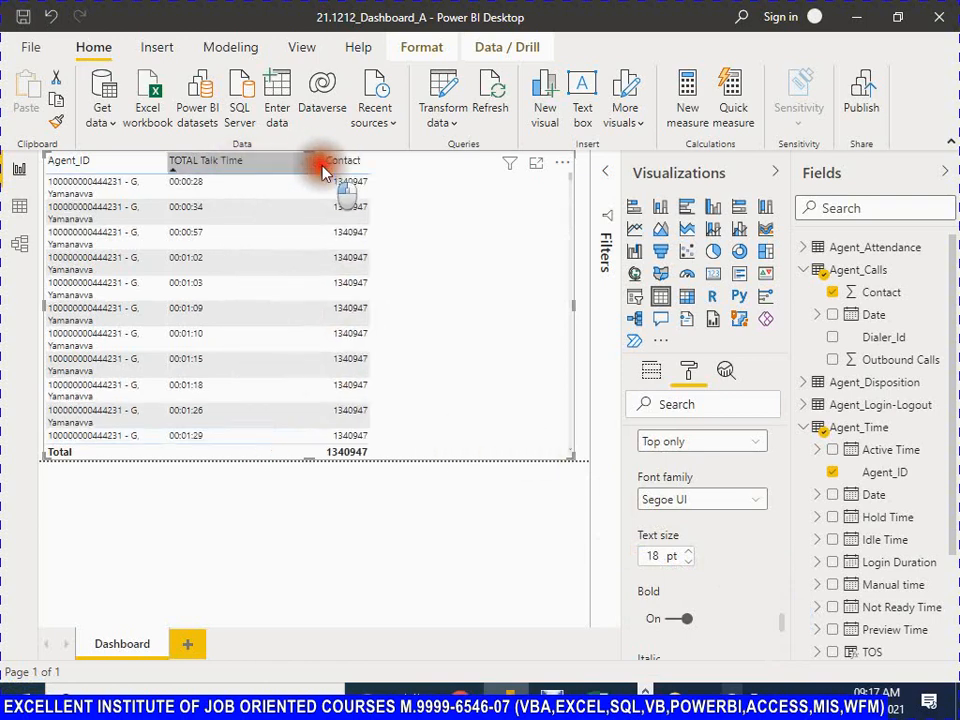
left_click(166, 170)
left_click_drag(166, 170, 238, 167)
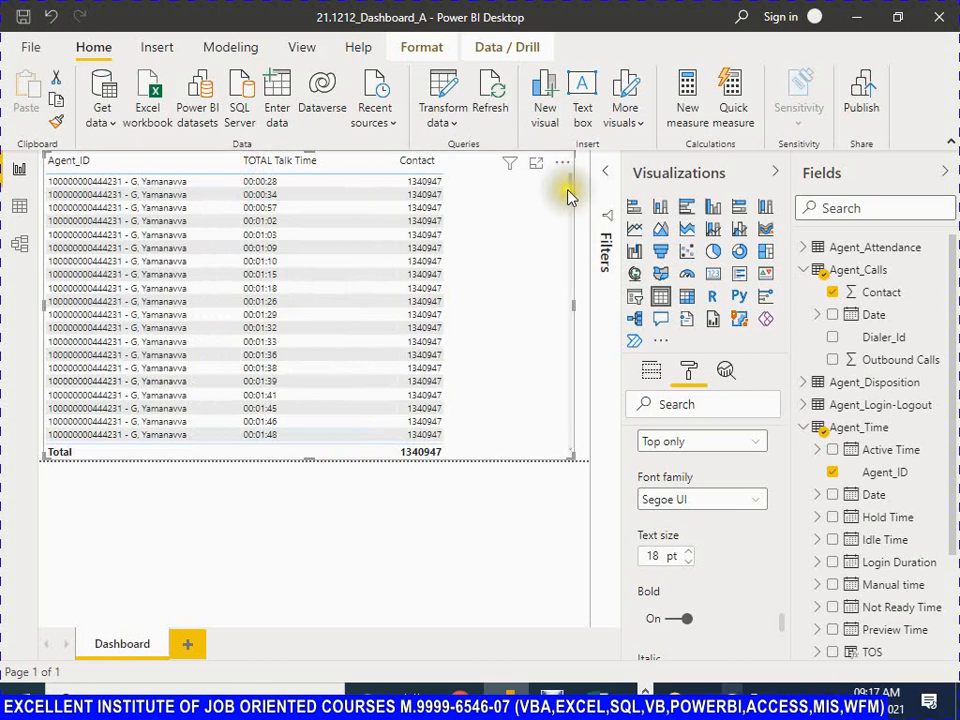
Lower the table visual's upper edge to leave empty space above it and sort its rows by Contact in descending order
left_click(309, 155)
left_click_drag(309, 152, 306, 218)
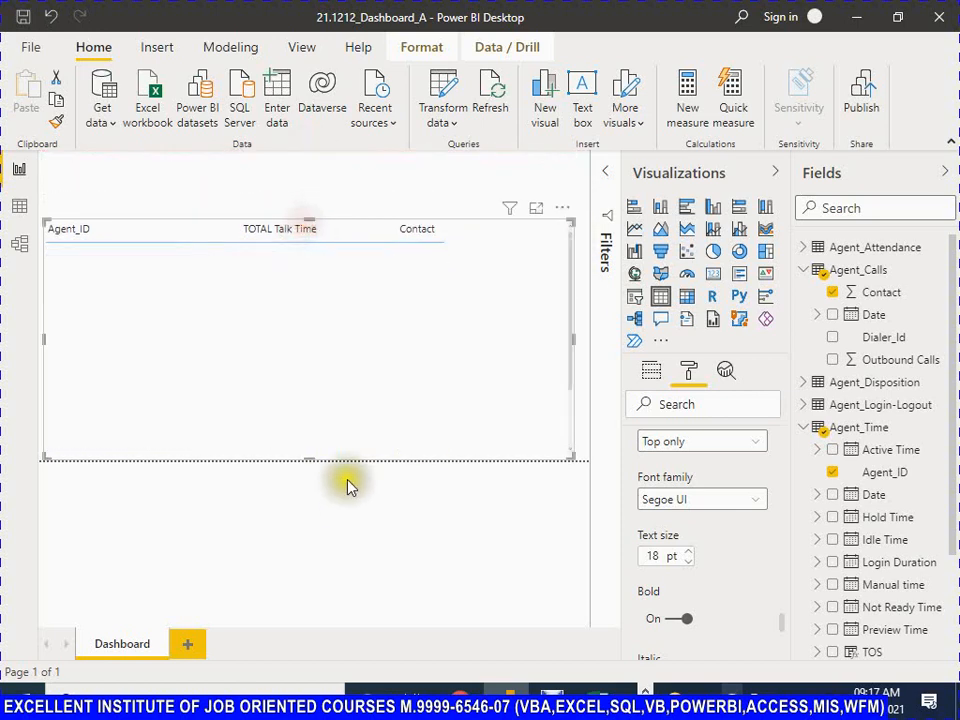
left_click(266, 236)
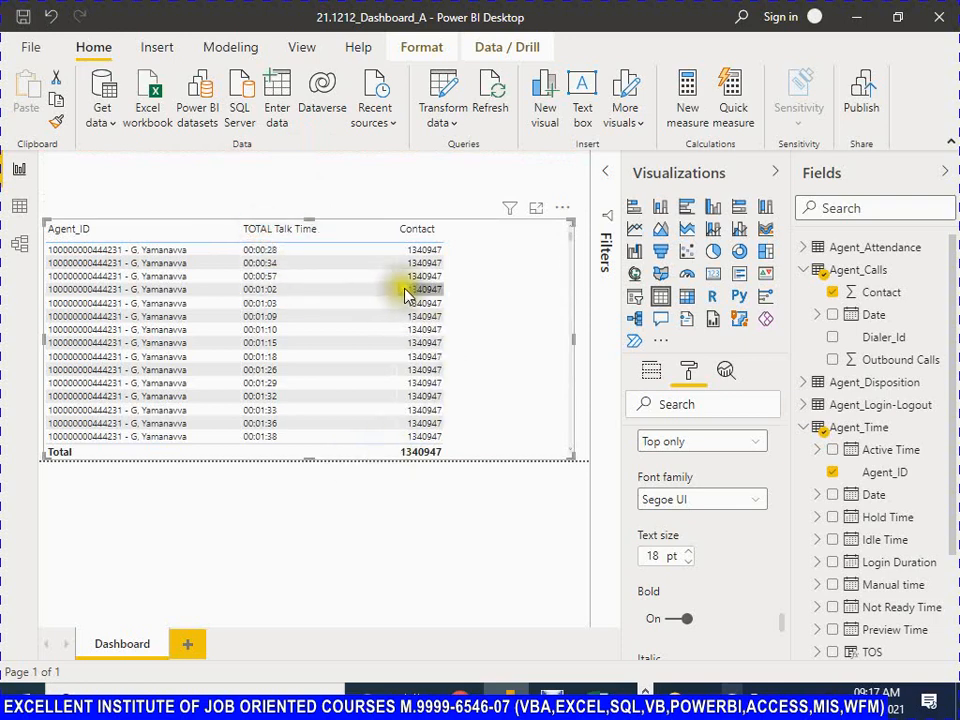
left_click(420, 238)
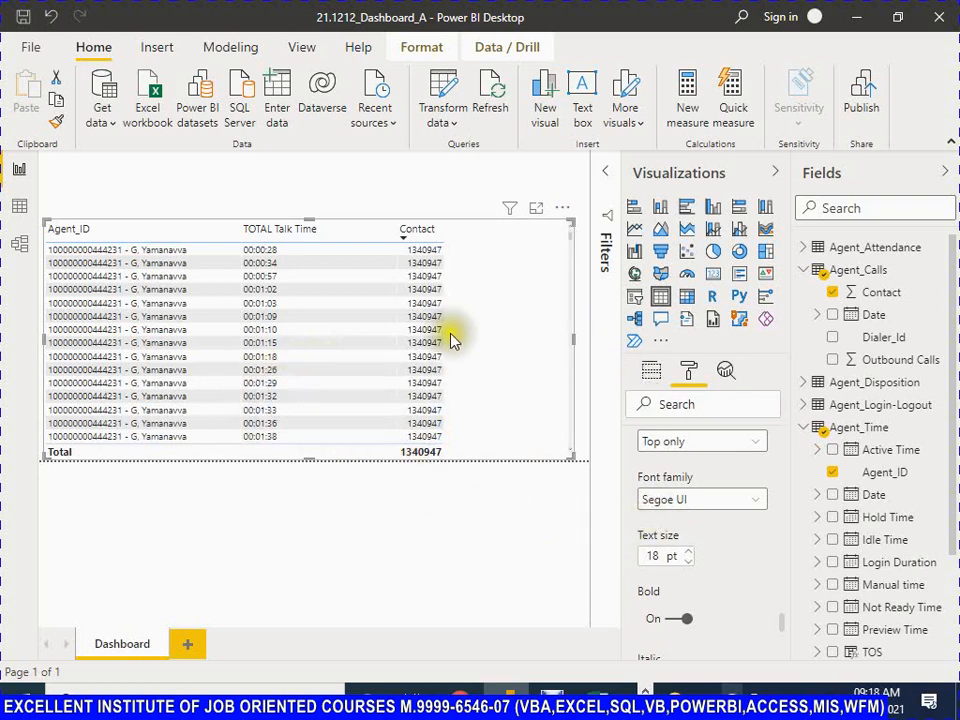
left_click(122, 178)
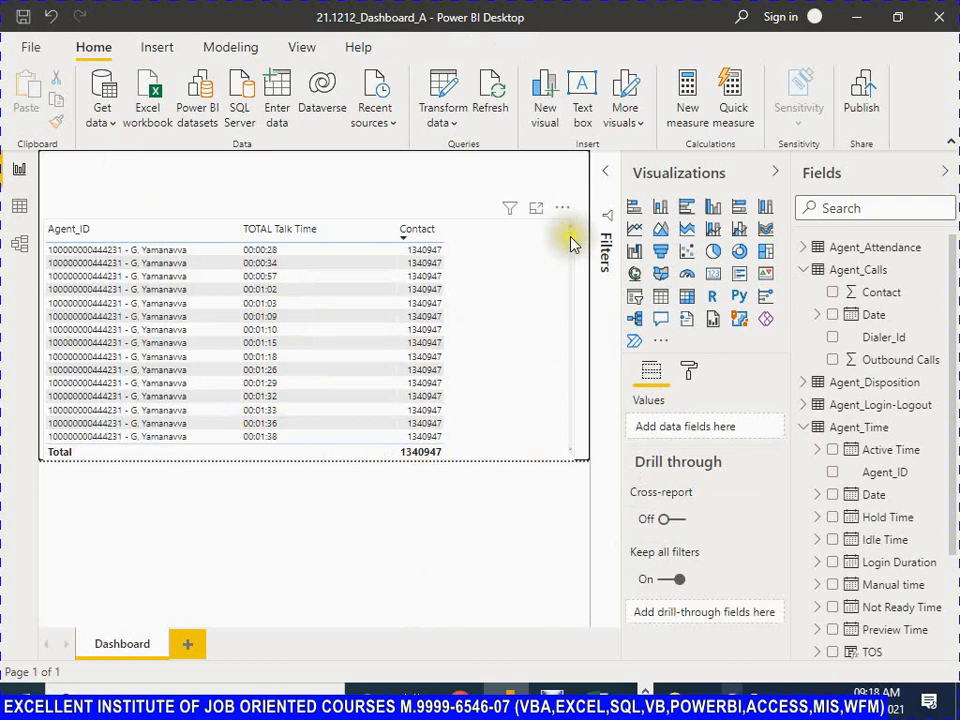
mouse_move(572, 243)
left_mouse_down()
mouse_move(572, 328)
mouse_move(570, 235)
left_mouse_up()
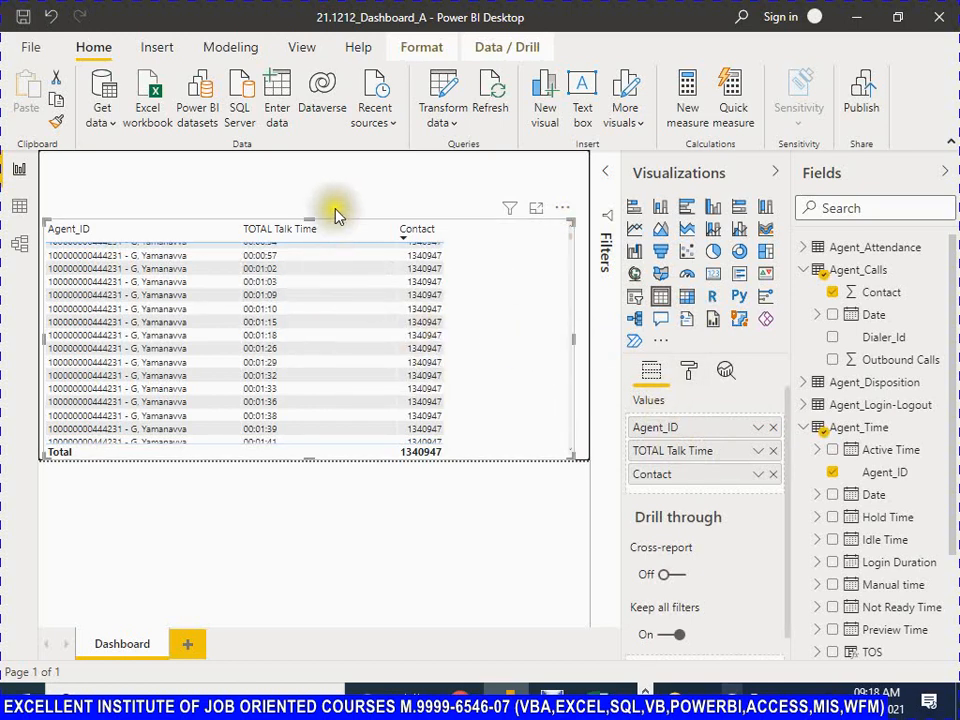
Create a new measure and go to its name in the formula for editing
left_click(687, 100)
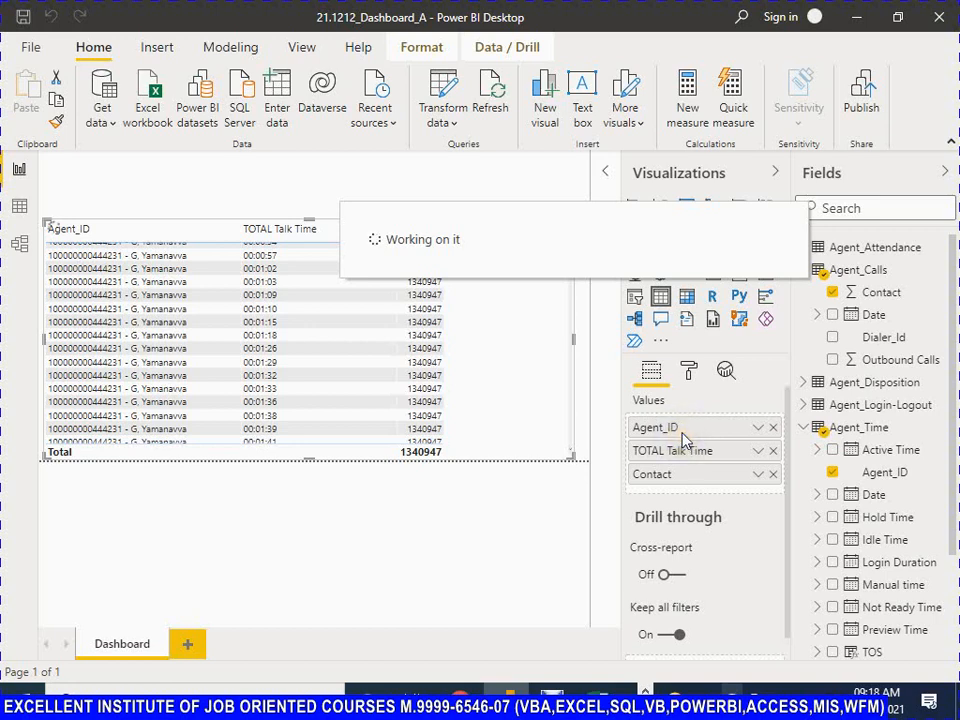
left_click(418, 364)
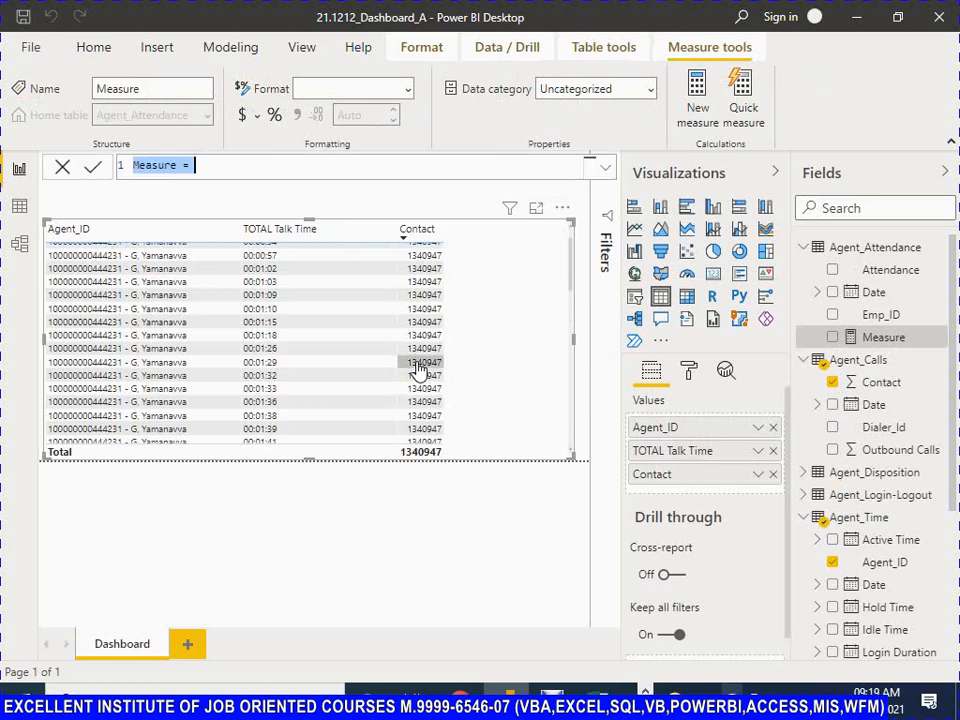
left_click(172, 165)
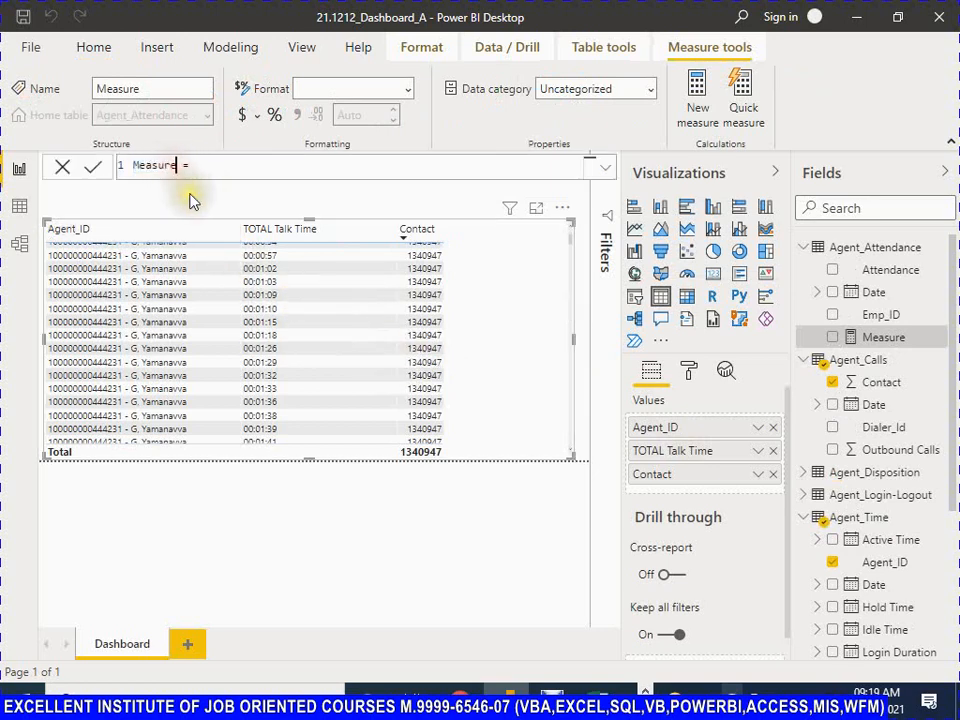
Switch to the Excel Help File, examine the target and components of ATT (Average Talk Time) in row 16, and return to Power BI
key("alt+Tab")
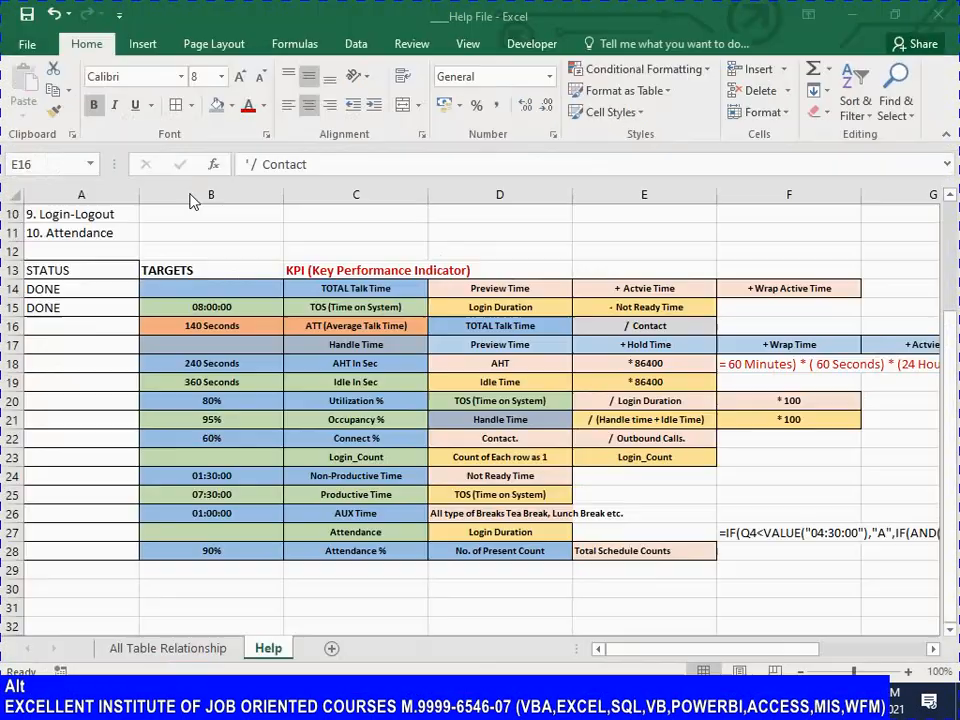
key("Left")
key("Left")
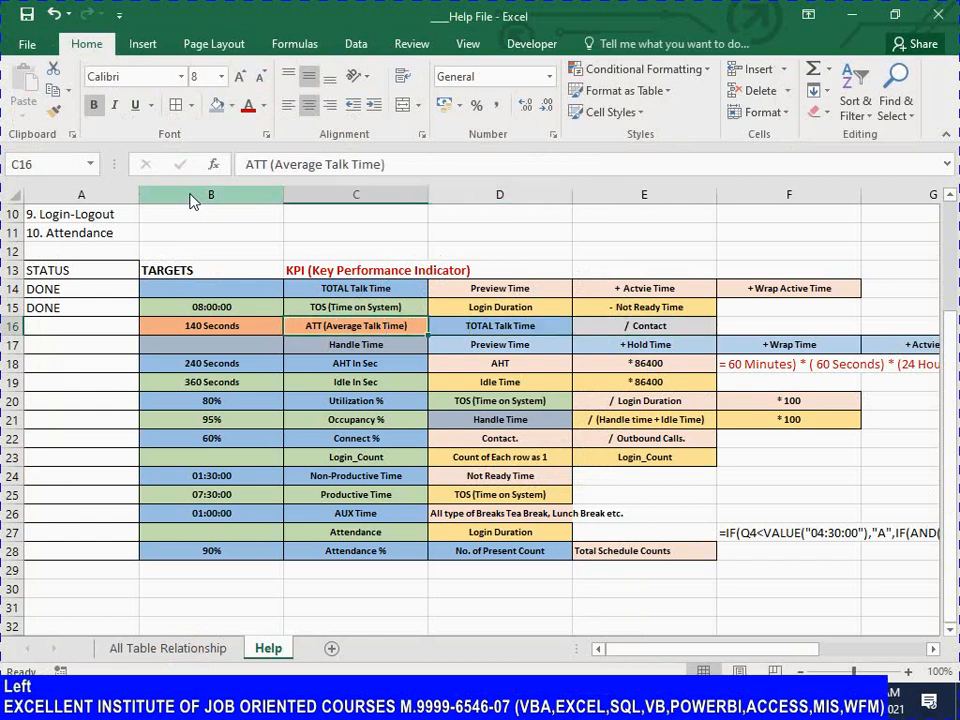
key("Right")
key("Right")
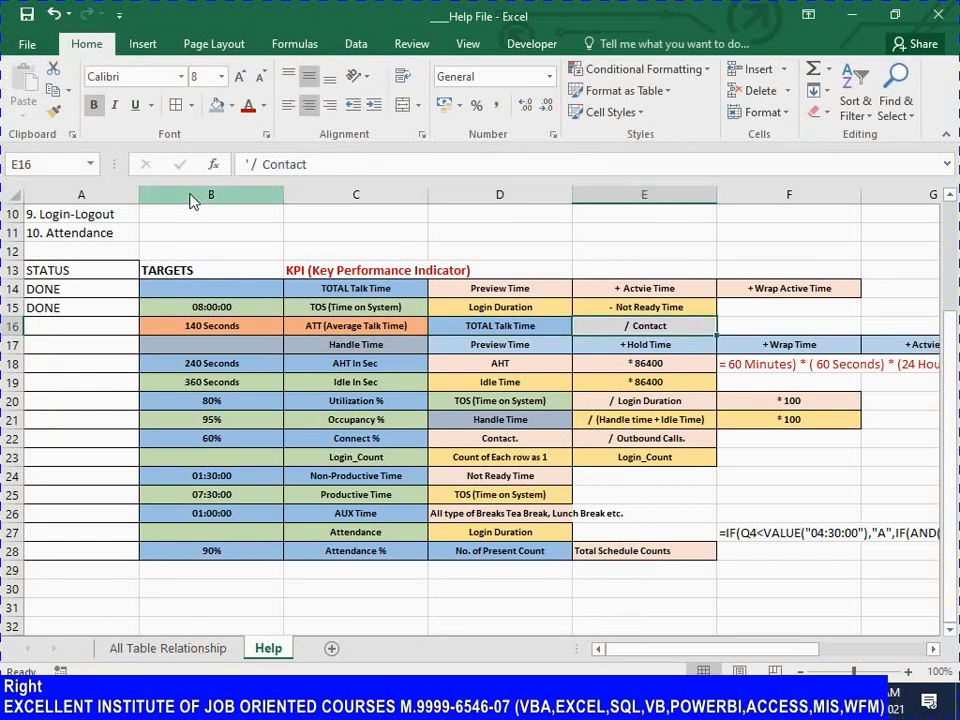
key("Left")
key("Left")
key("Left")
key("Left")
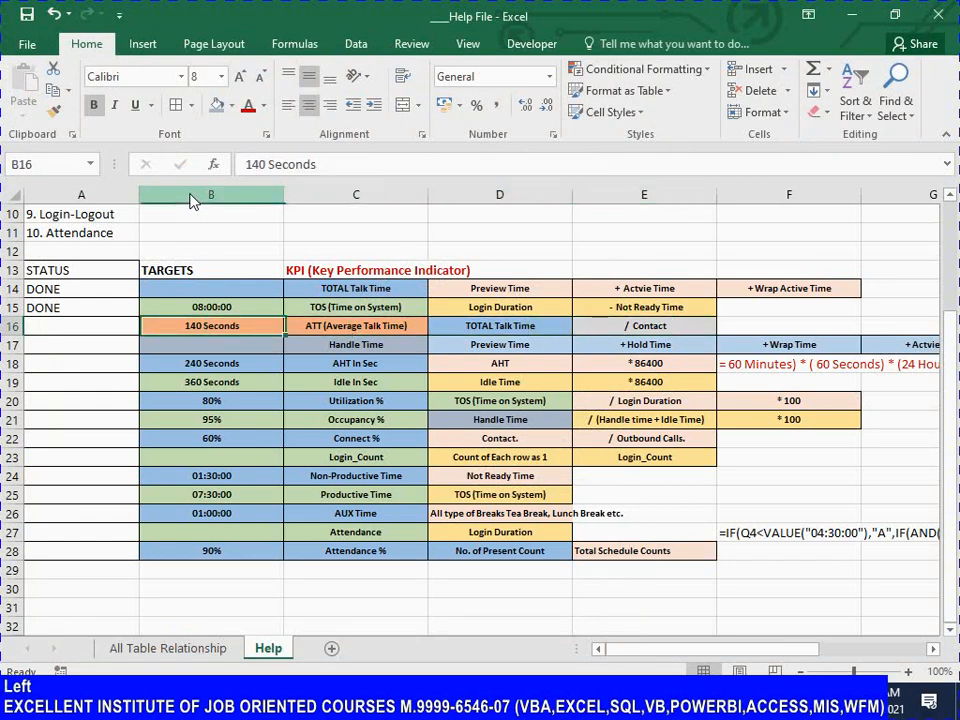
key("alt+Tab")
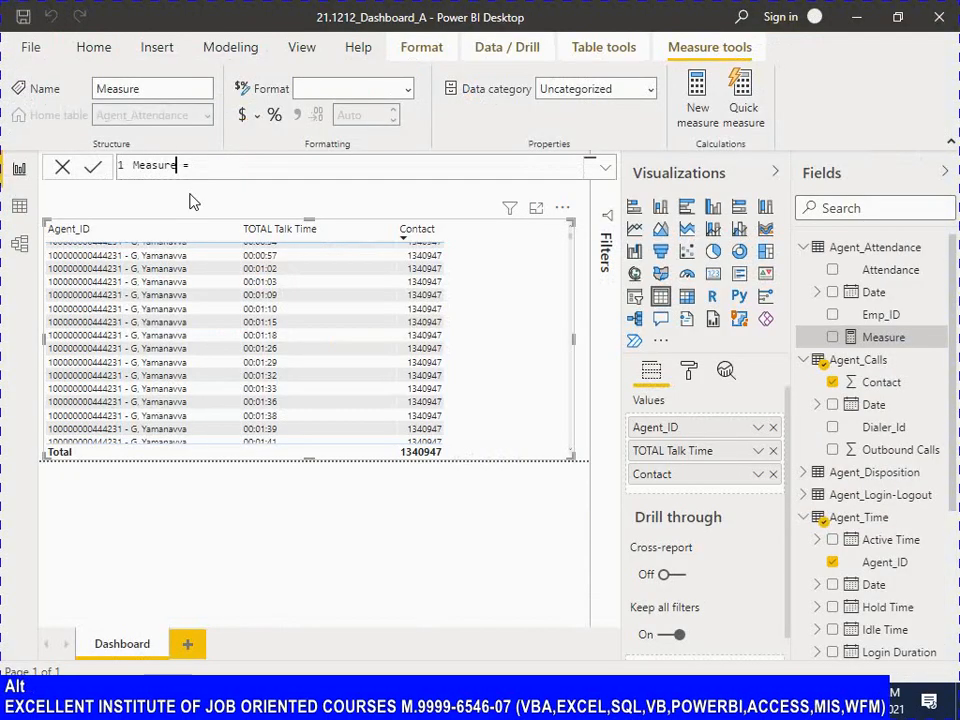
Name the new measure ATT_M in its formula
key("ctrl+shift")
key("ctrl+shift+Left")
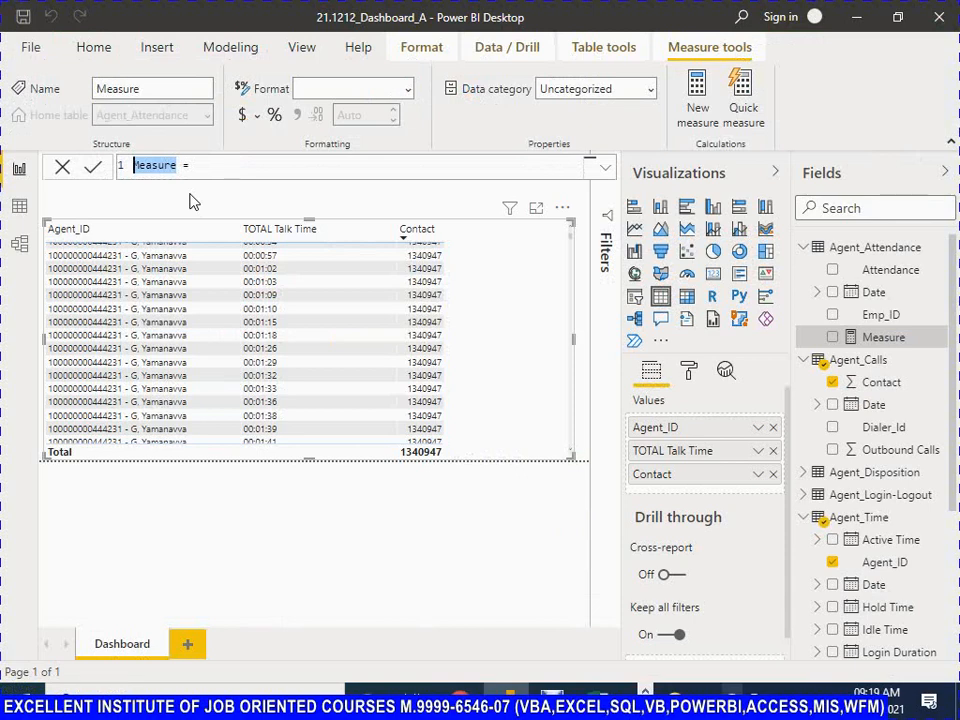
type("att")
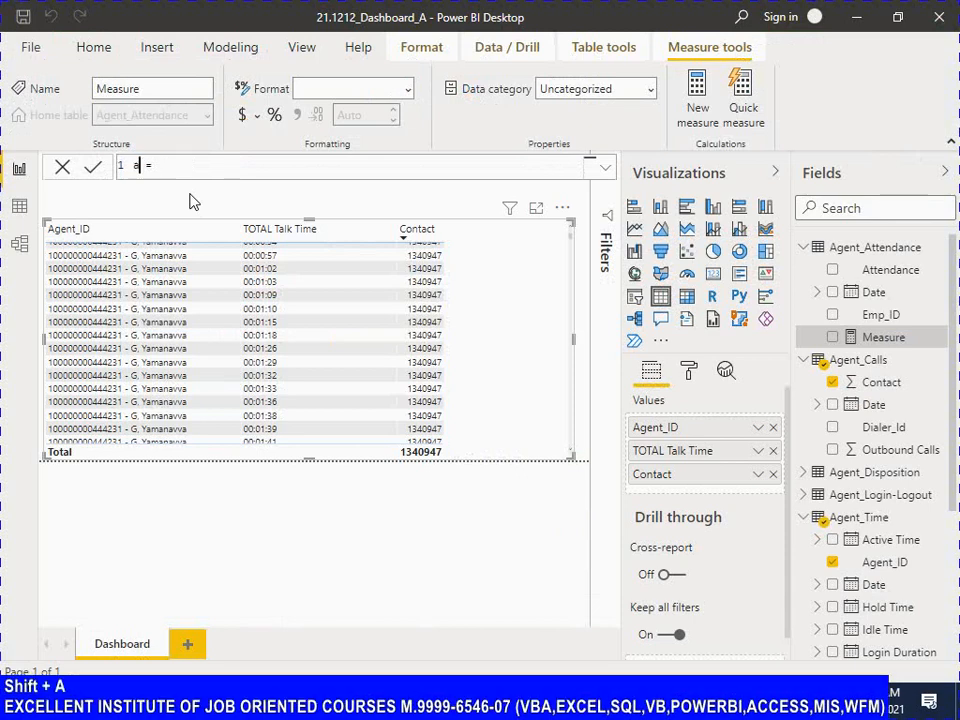
key("BackSpace")
key("BackSpace")
key("BackSpace")
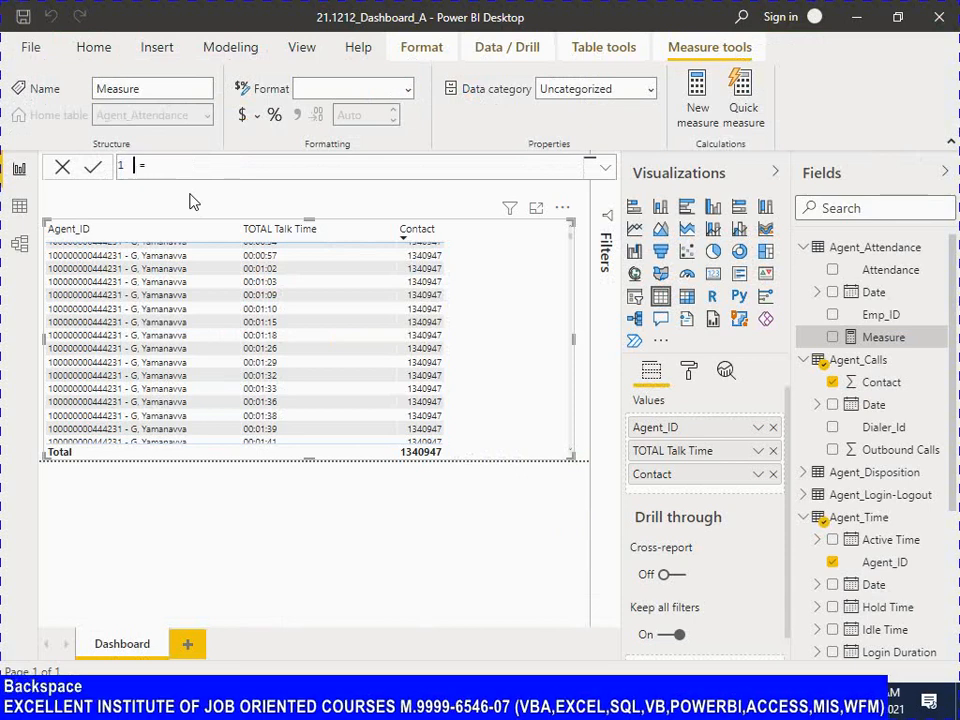
key("Caps_Lock")
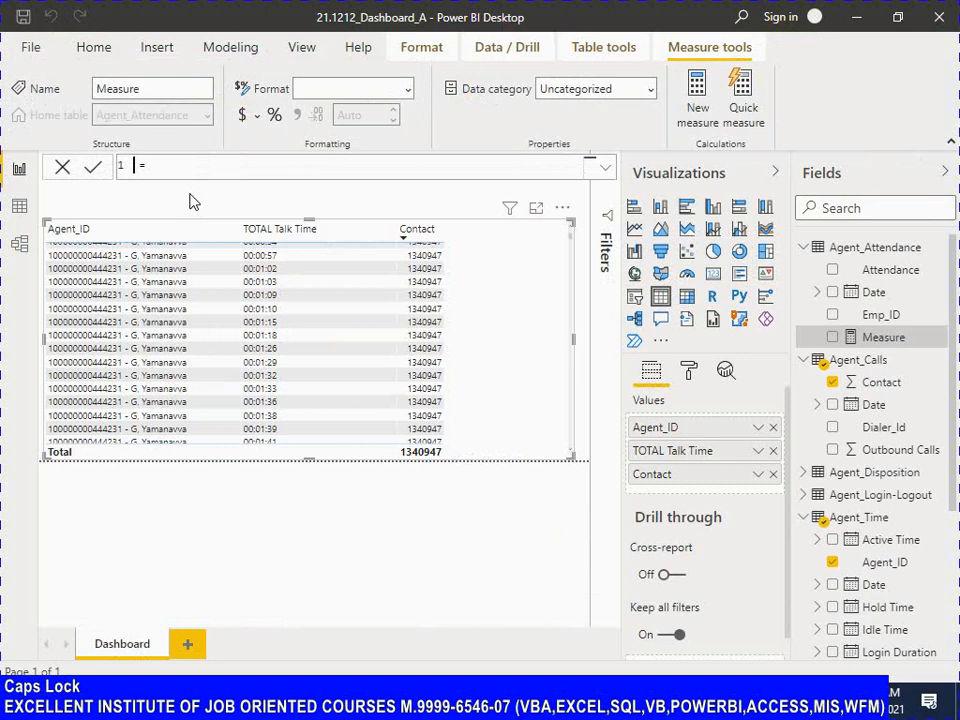
type("STT")
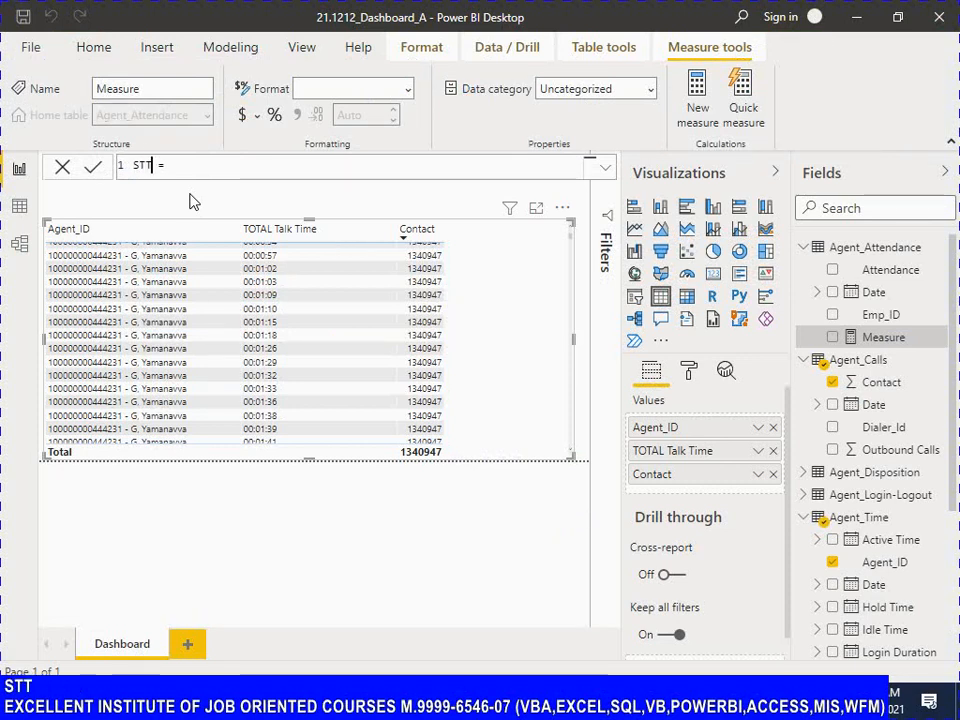
key("BackSpace")
key("BackSpace")
type("A")
key("BackSpace")
key("BackSpace")
type("A")
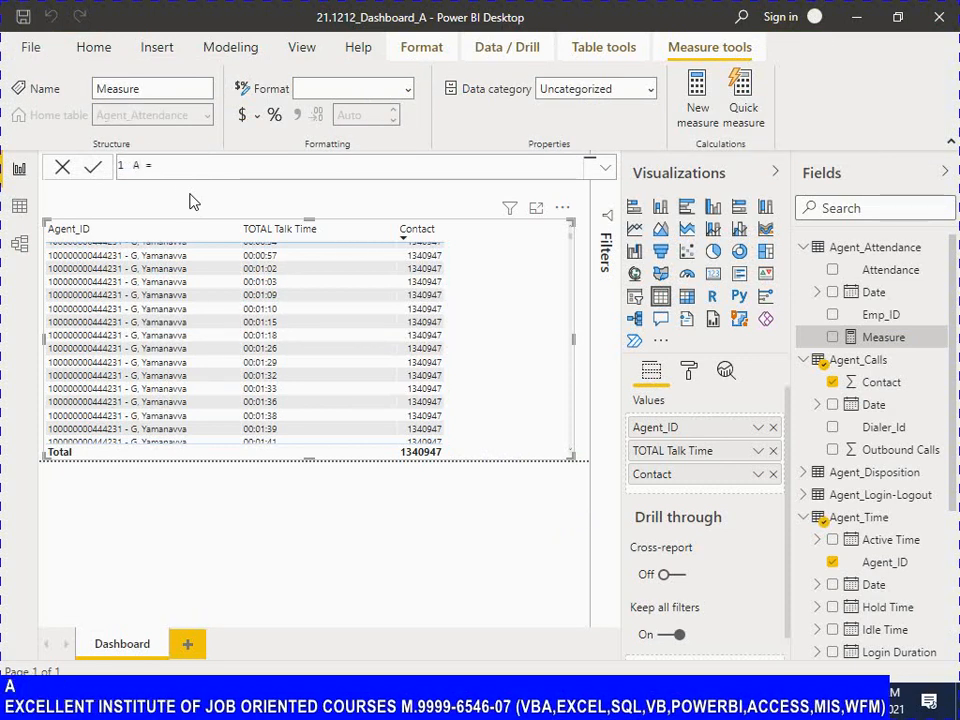
type("TT_")
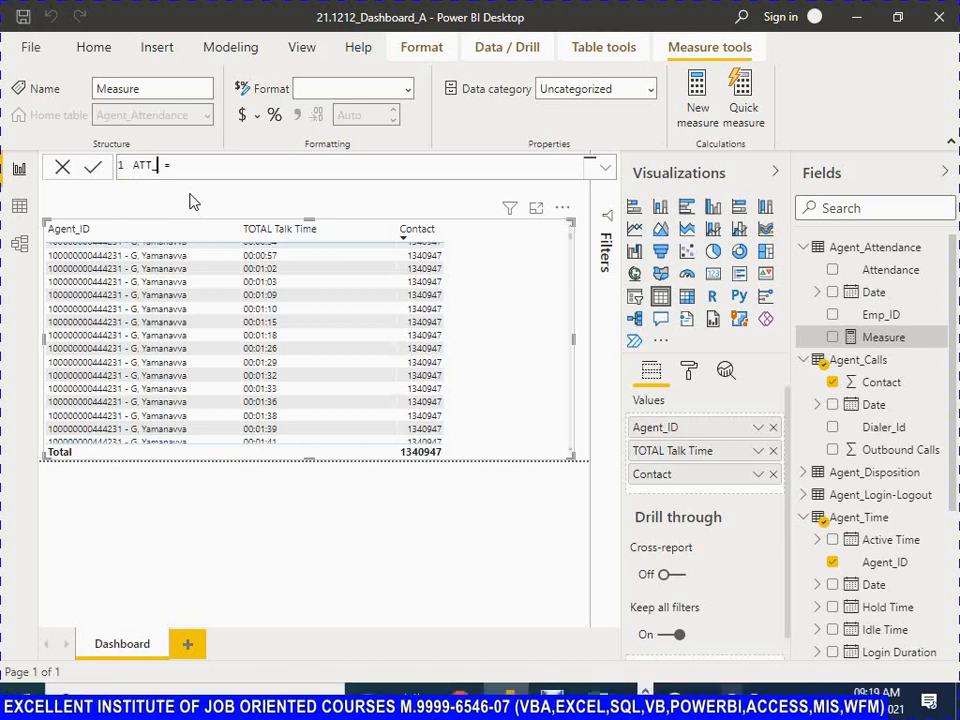
type("M")
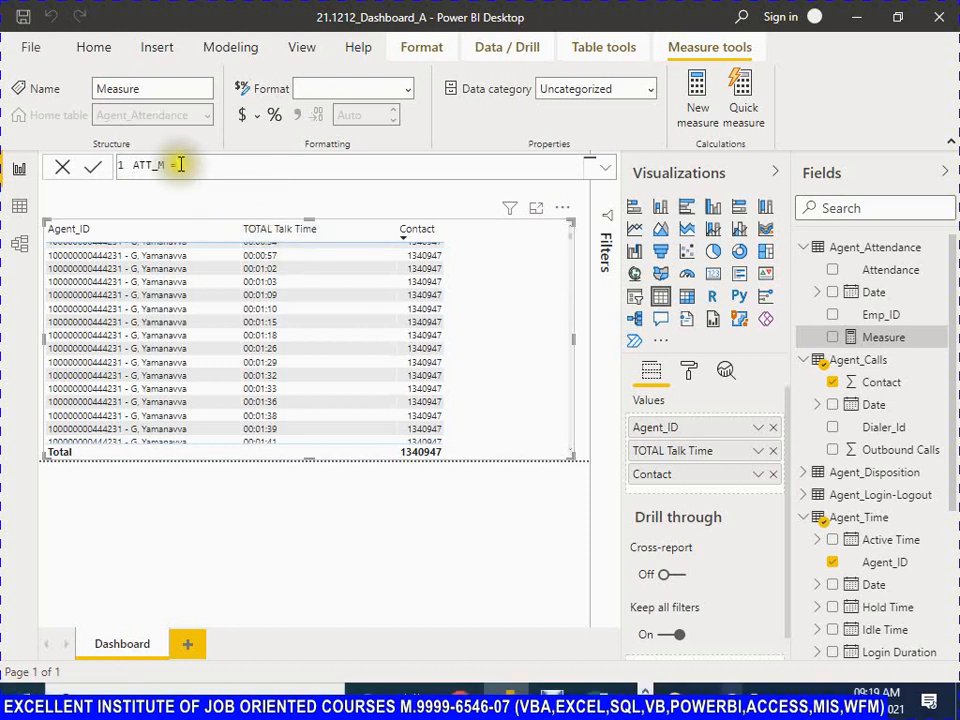
Enter SUM(Agent_Time[TOTAL Talk Time]) as the first part of the ATT_M formula
left_click(189, 164)
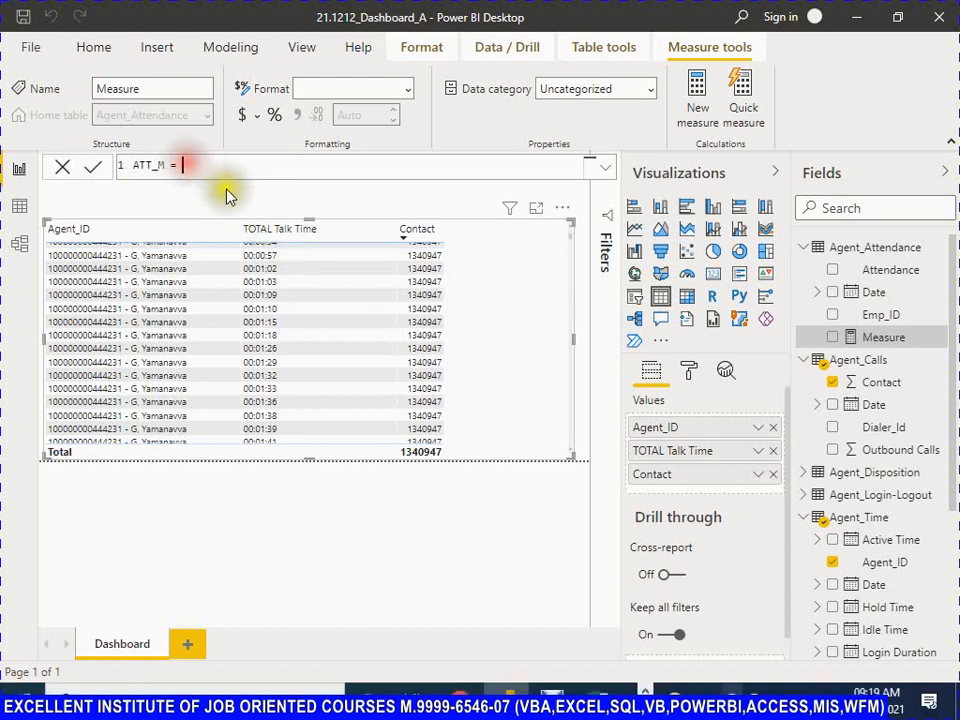
type("SUM")
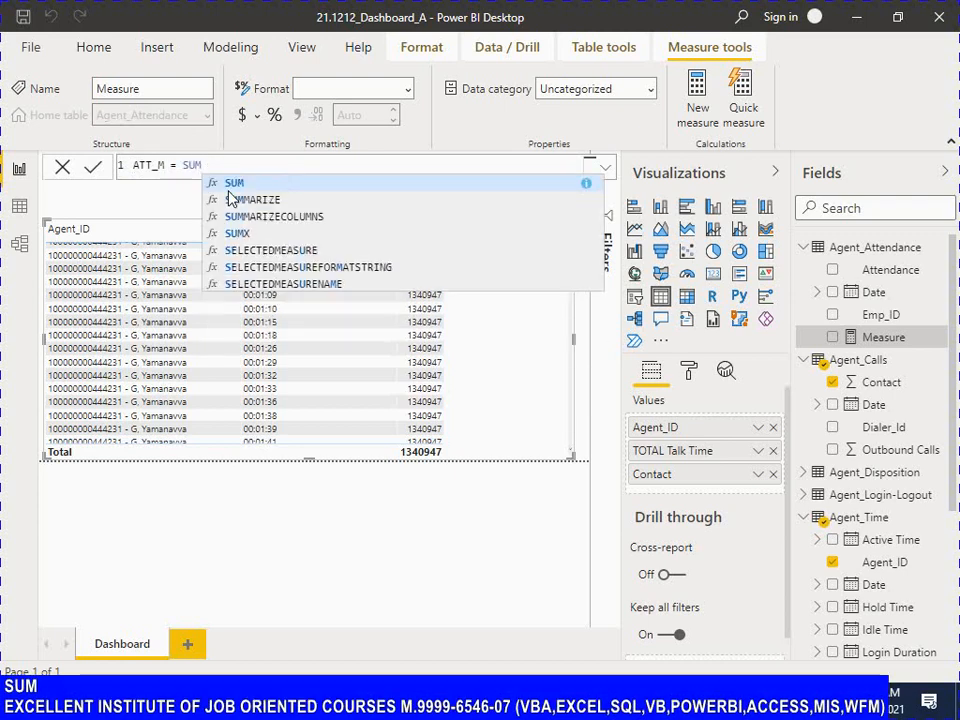
key("Tab")
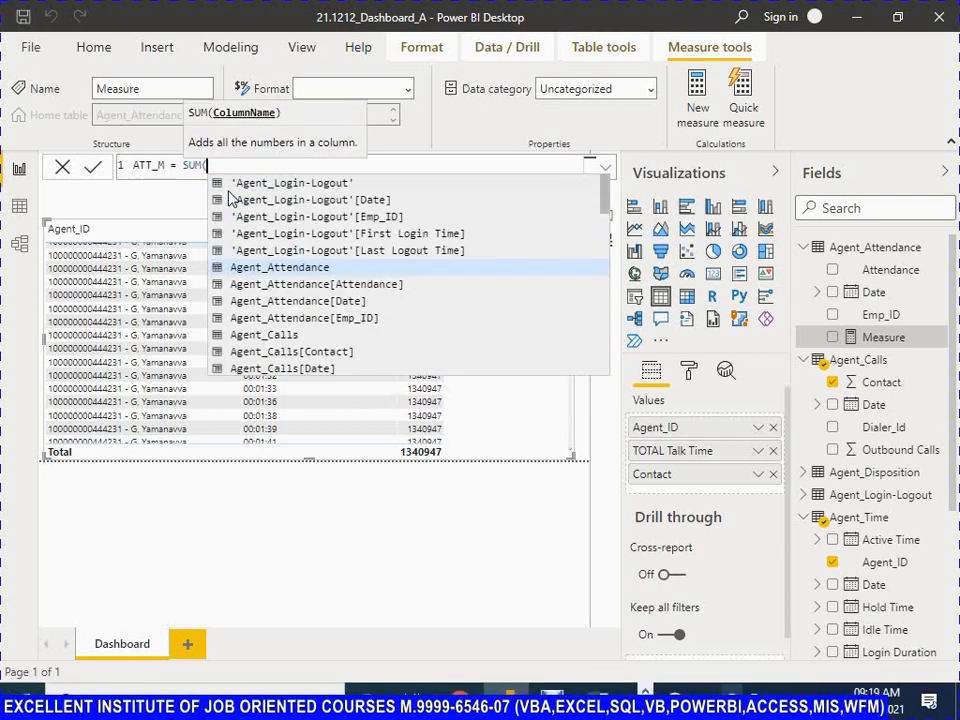
type("TOP")
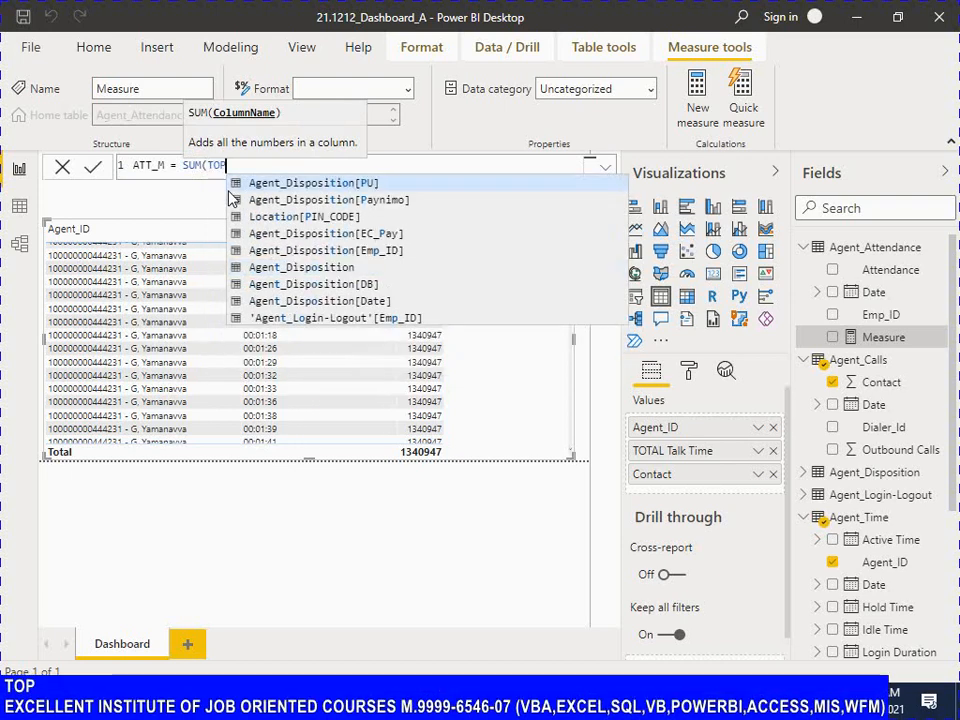
key("BackSpace")
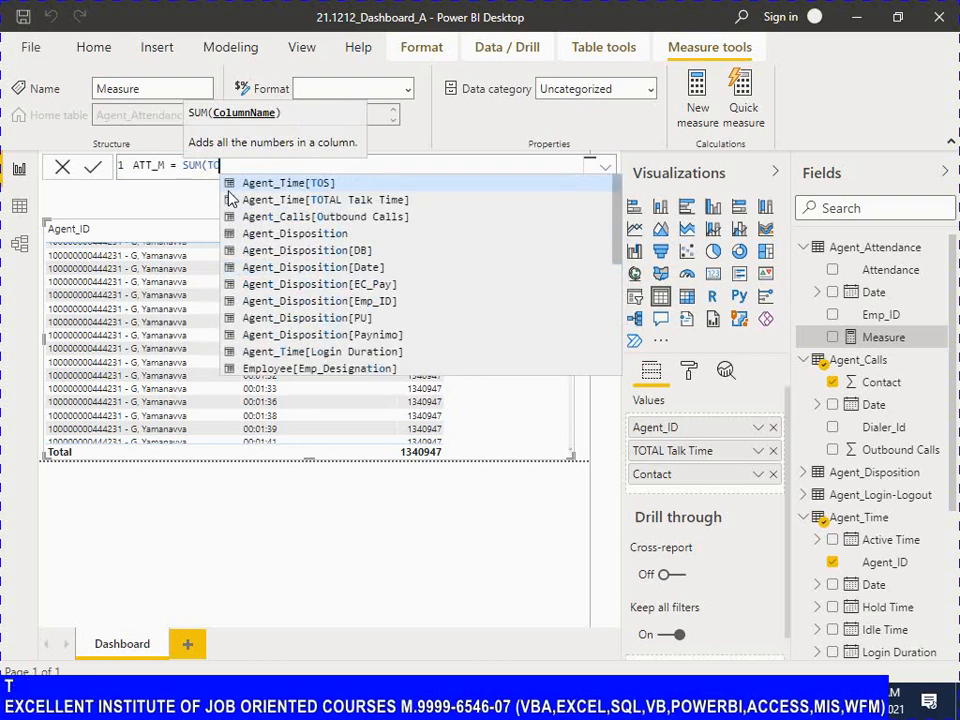
type("TO")
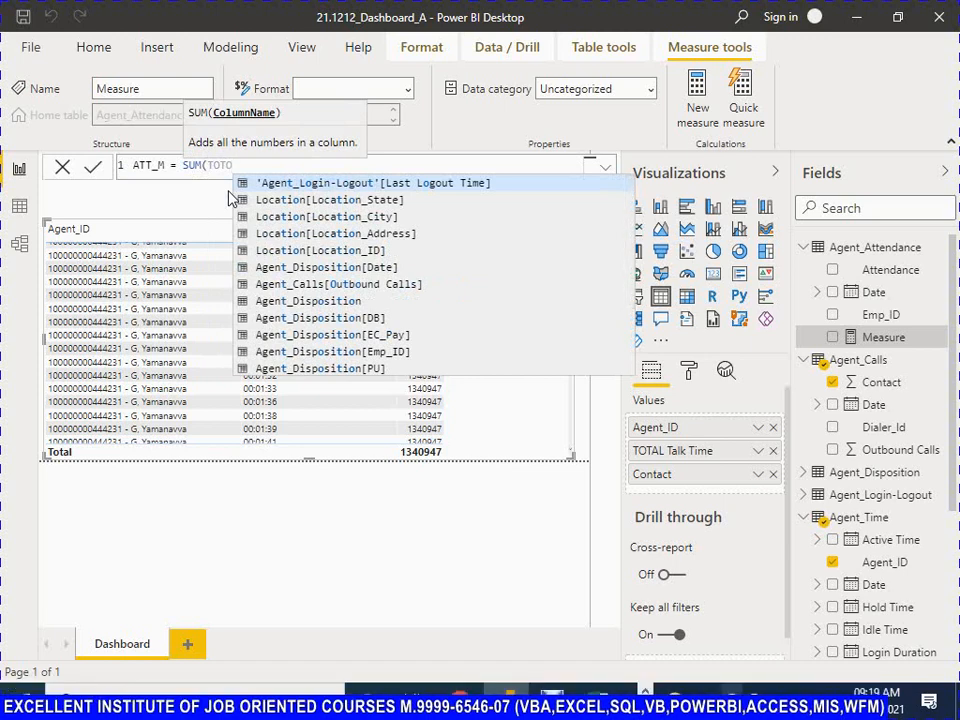
key("BackSpace")
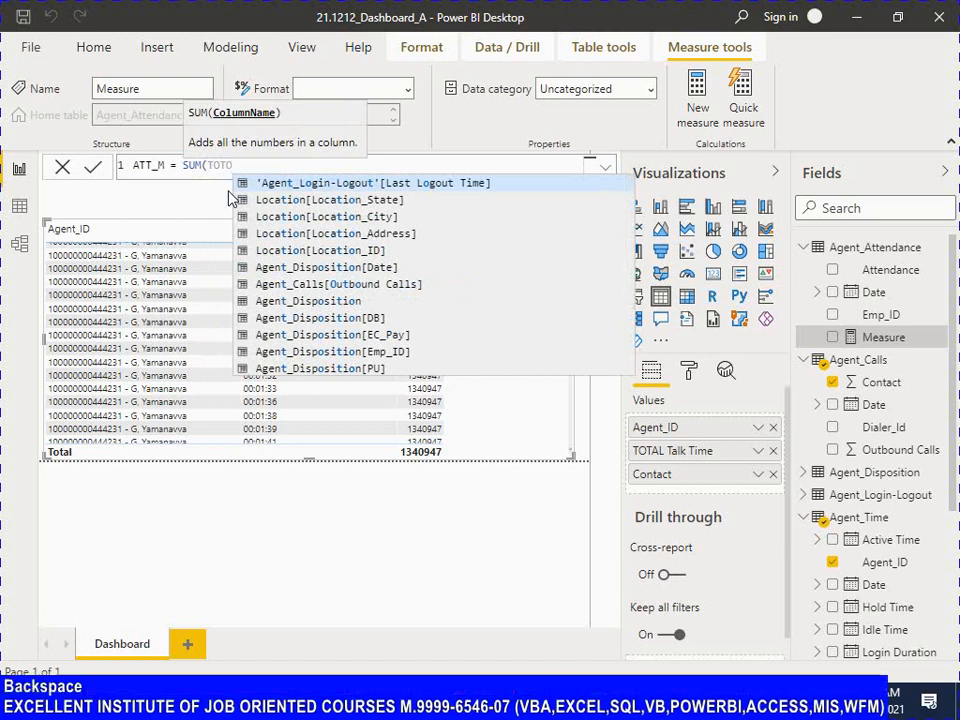
type("A")
key("Tab")
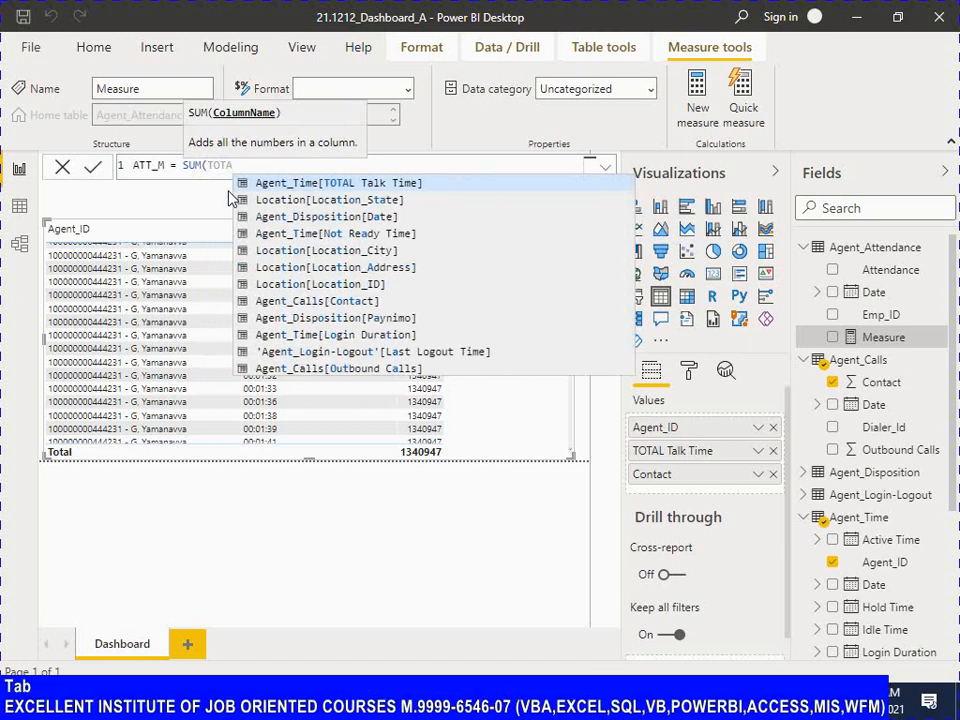
key("Right")
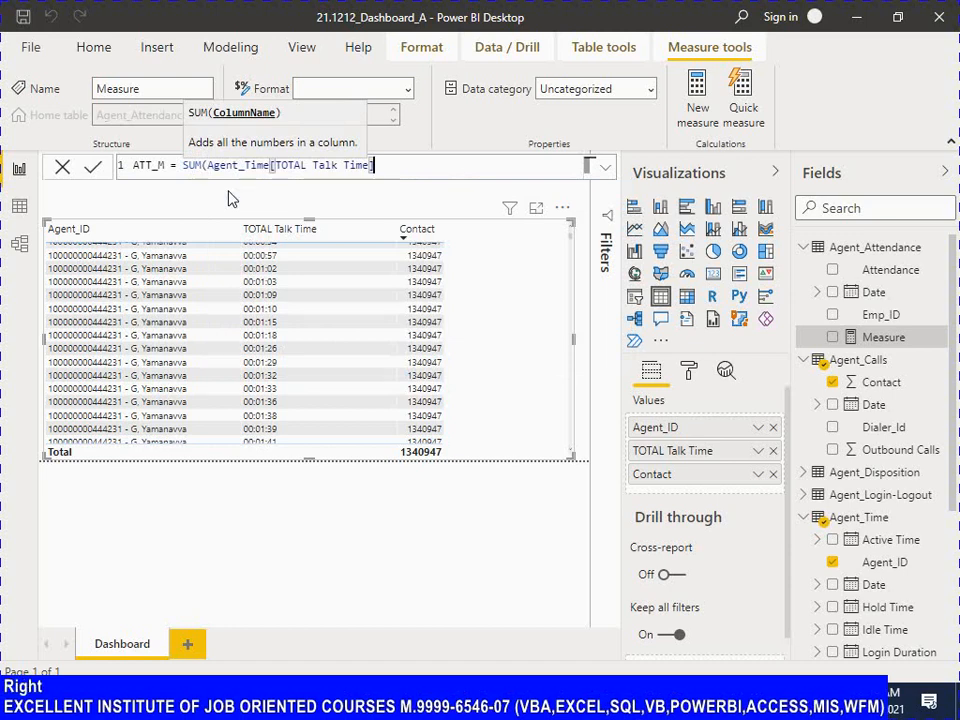
type(")")
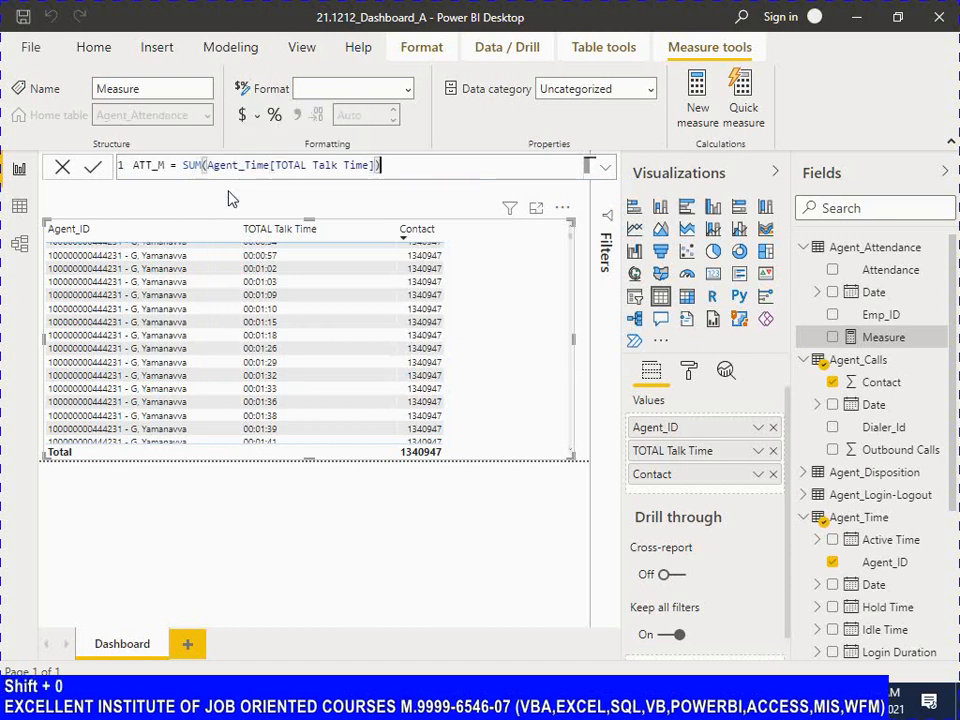
Try dividing the TOTAL Talk Time sum by CONTACT in the ATT_M formula, and clear the unfinished divisor
key("Right")
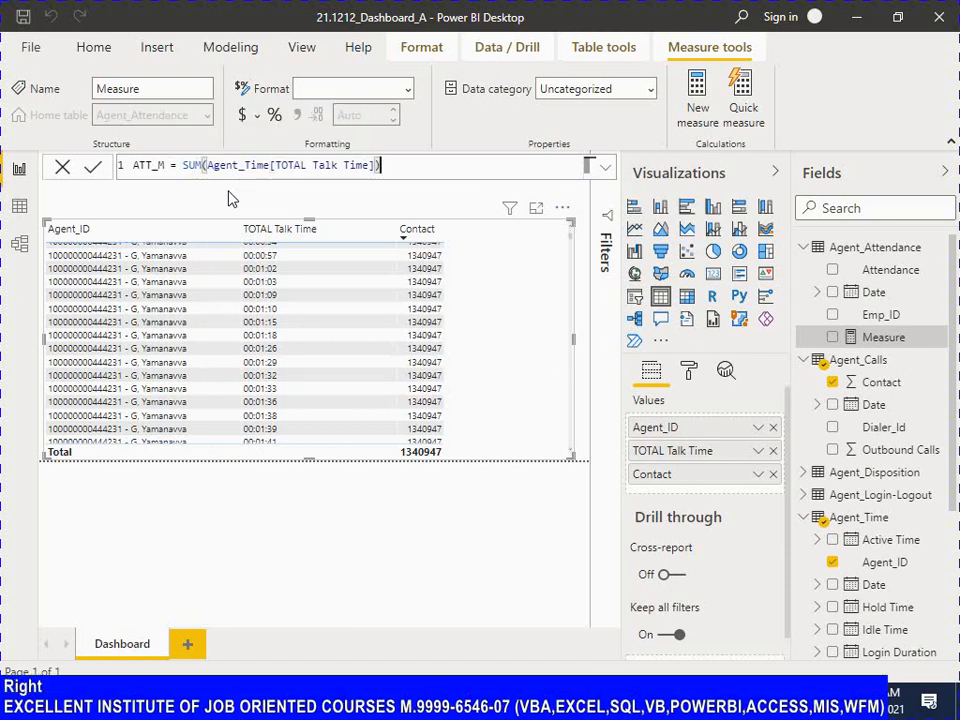
type("/")
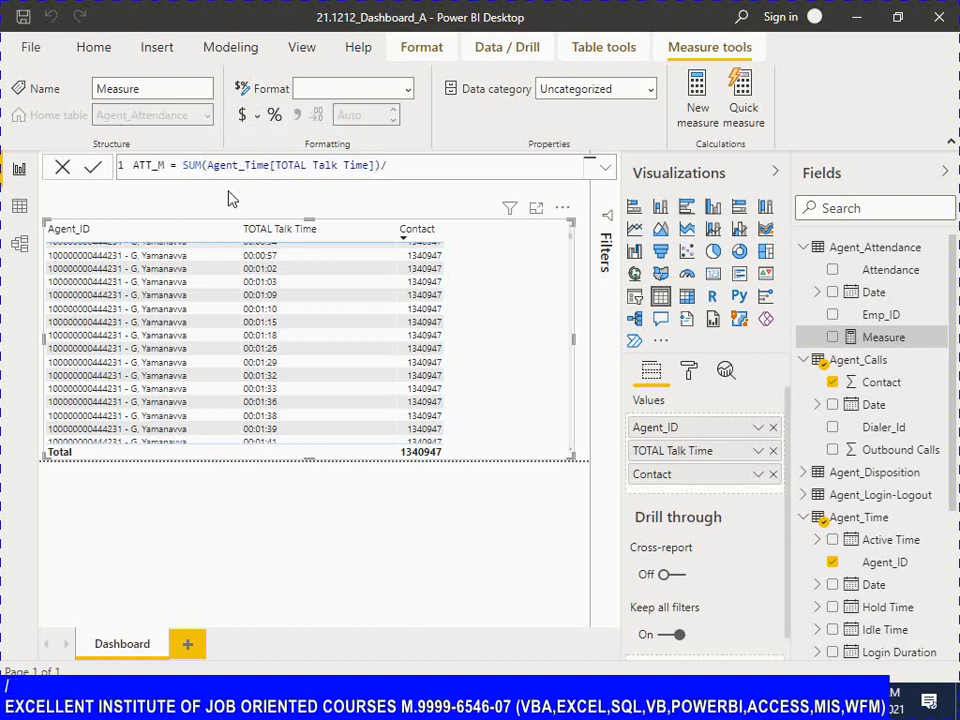
type("CON")
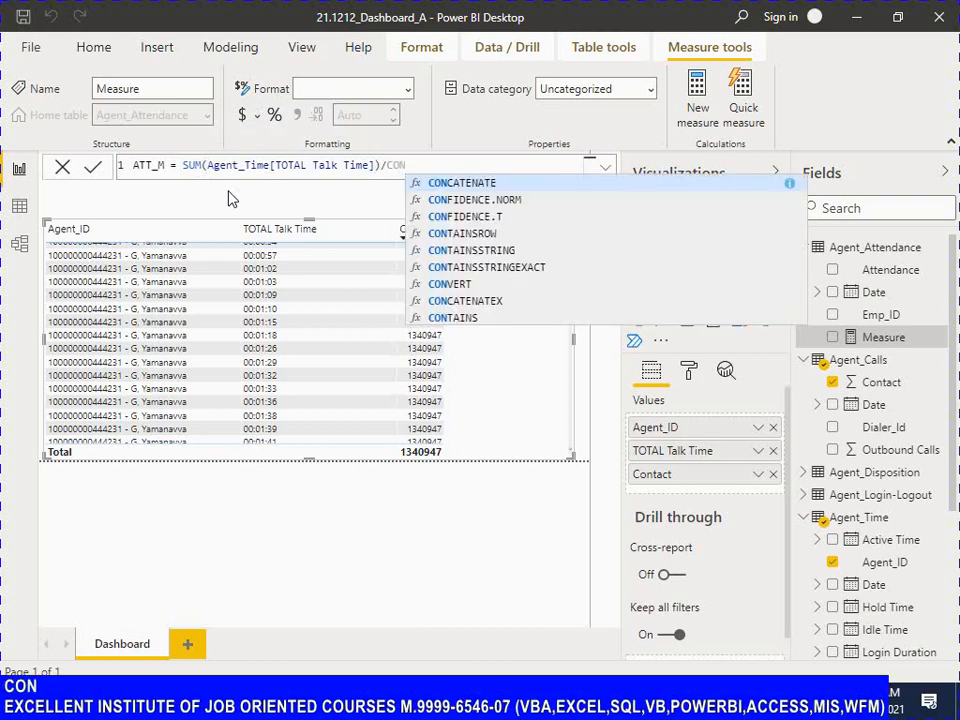
type("TA")
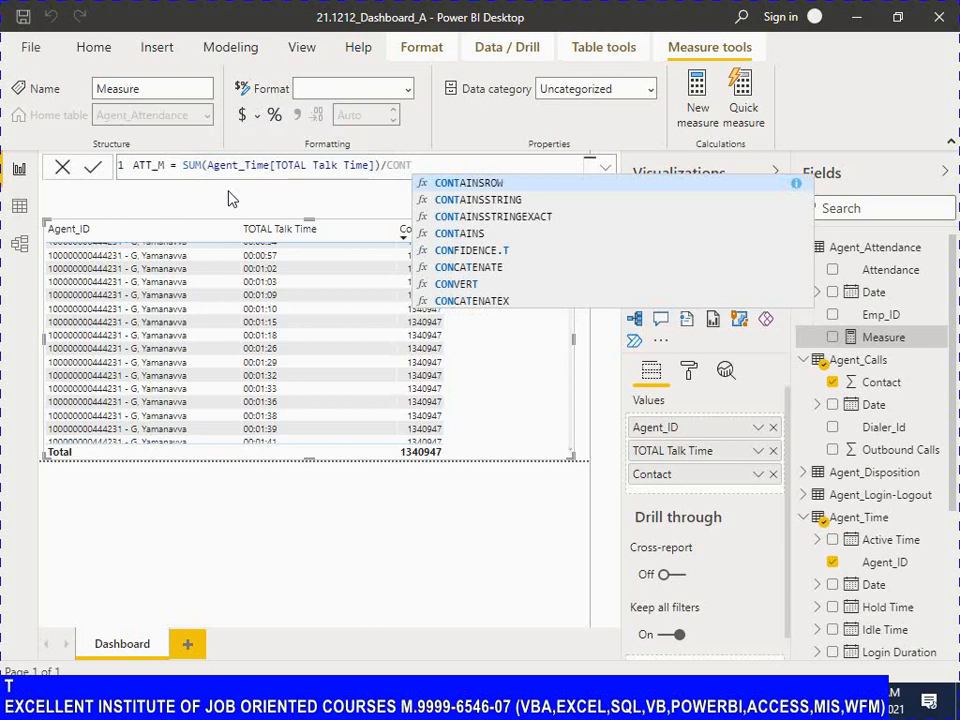
type("C")
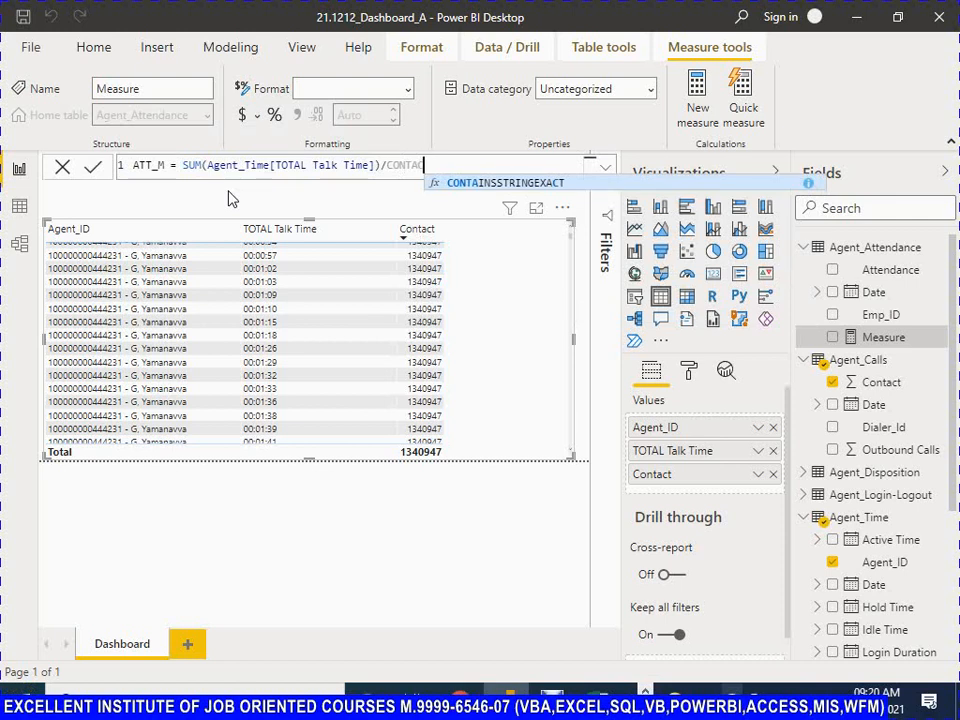
key("BackSpace")
key("BackSpace")
key("BackSpace")
key("BackSpace")
key("BackSpace")
key("BackSpace")
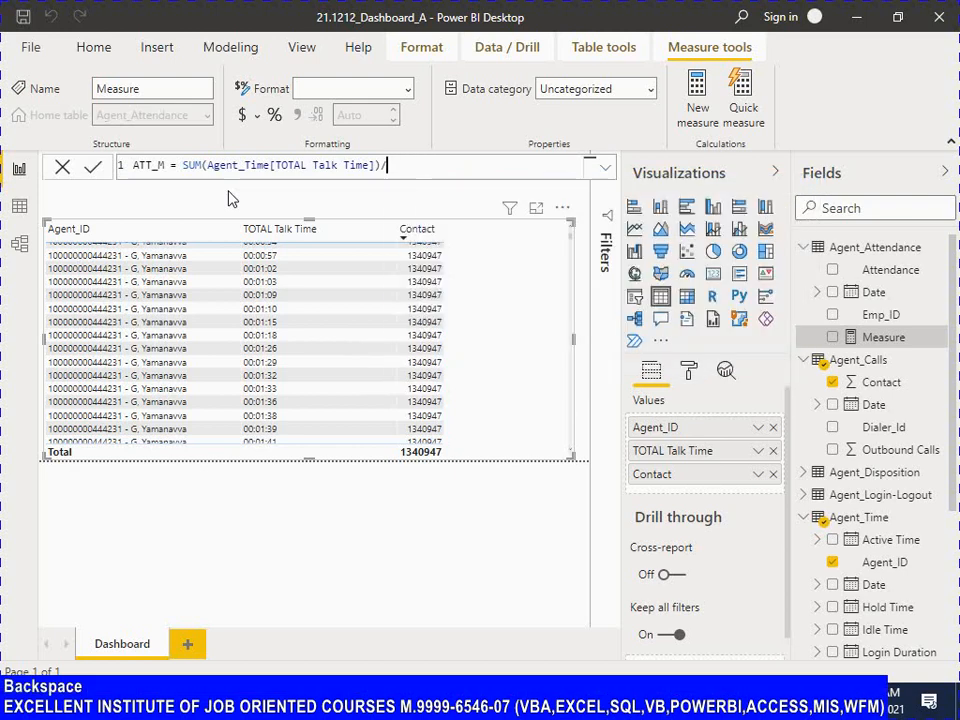
Try AGENT as the start of the divisor in the ATT_M formula and clear it again
type("AGENT")
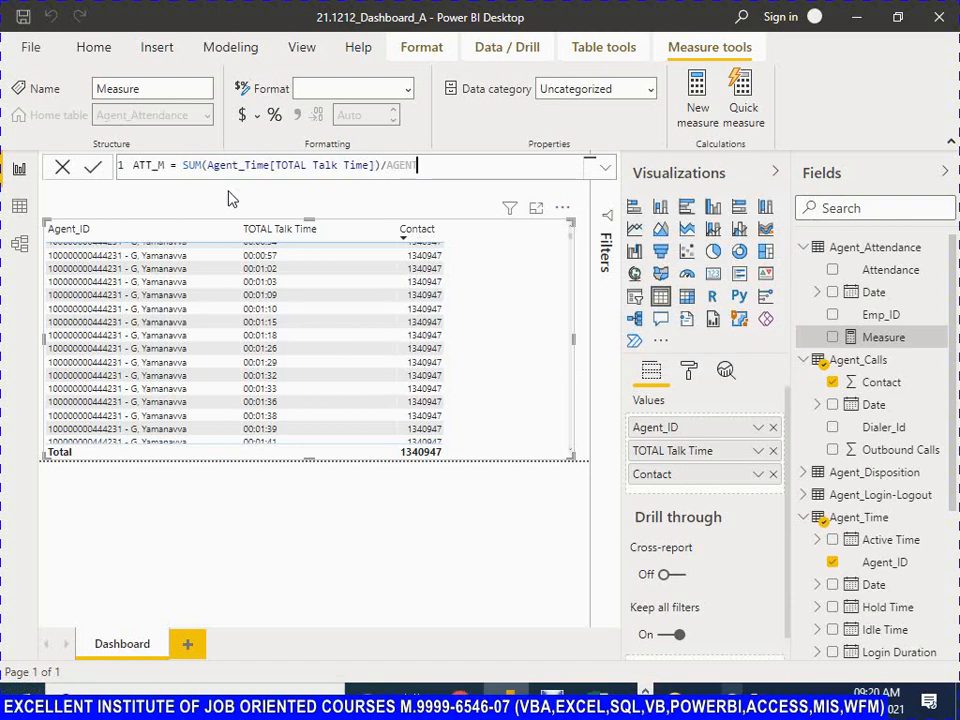
key("BackSpace")
key("BackSpace")
key("BackSpace")
key("BackSpace")
key("BackSpace")
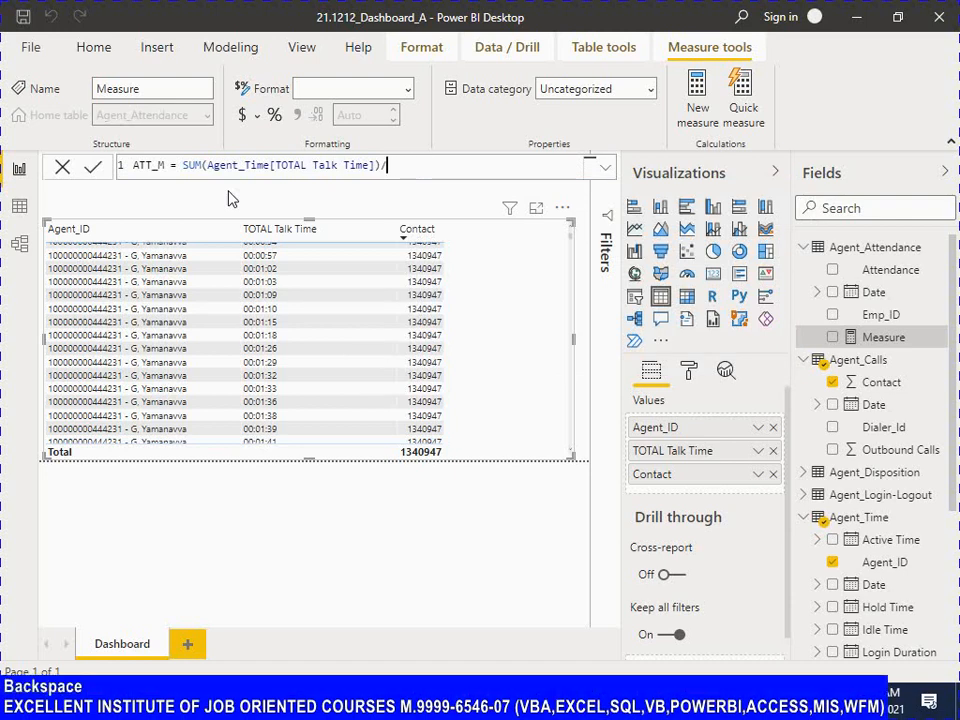
Insert the DIVIDE function in front of SUM(Agent_Time[TOTAL Talk Time]) in the ATT_M formula
key("Left")
key("Left")
key("Left")
key("Left")
key("Left")
key("Left")
key("Left")
key("Left")
key("Left")
key("Left")
key("Left")
key("Left")
key("Left")
key("Left")
key("Left")
key("Left")
key("Left")
key("Left")
key("Left")
key("Left")
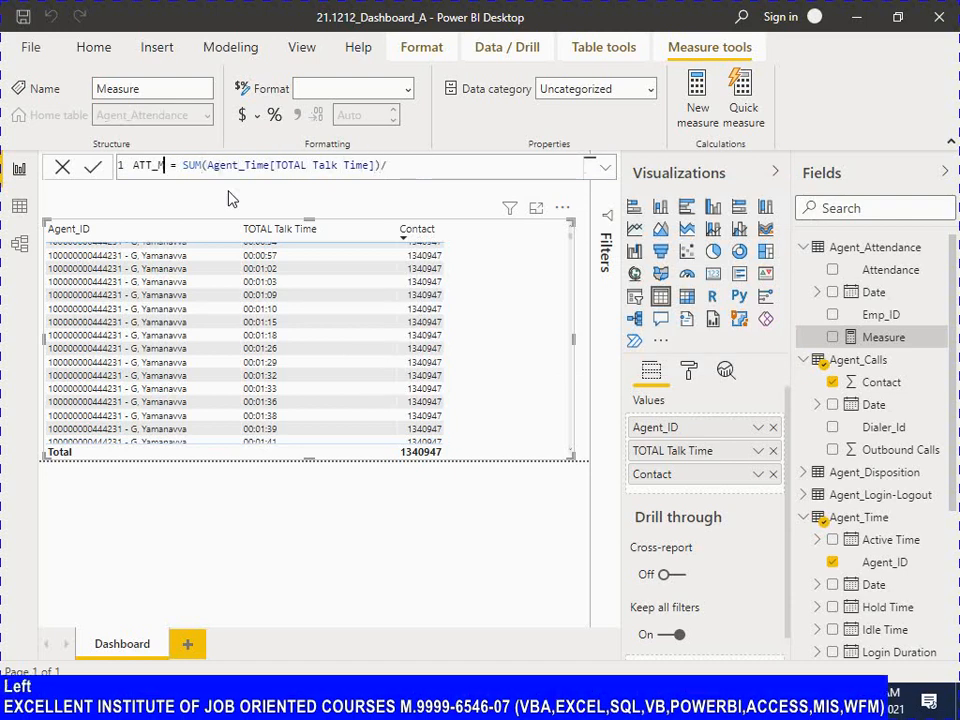
key("Right")
key("Right")
key("Right")
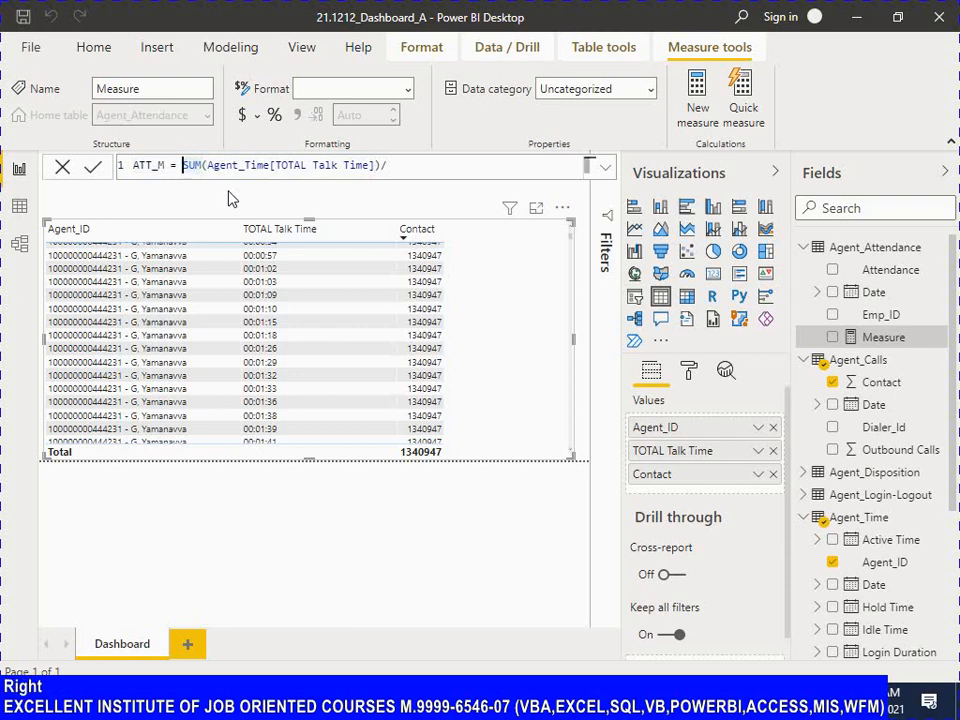
key("space")
key("Left")
type("DE")
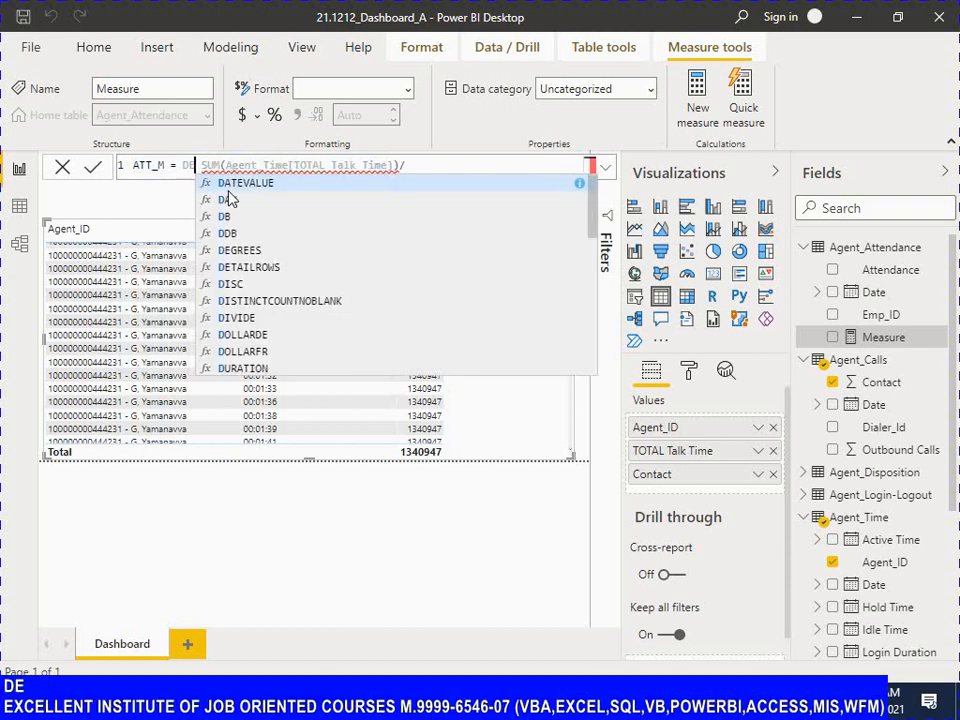
type("VI")
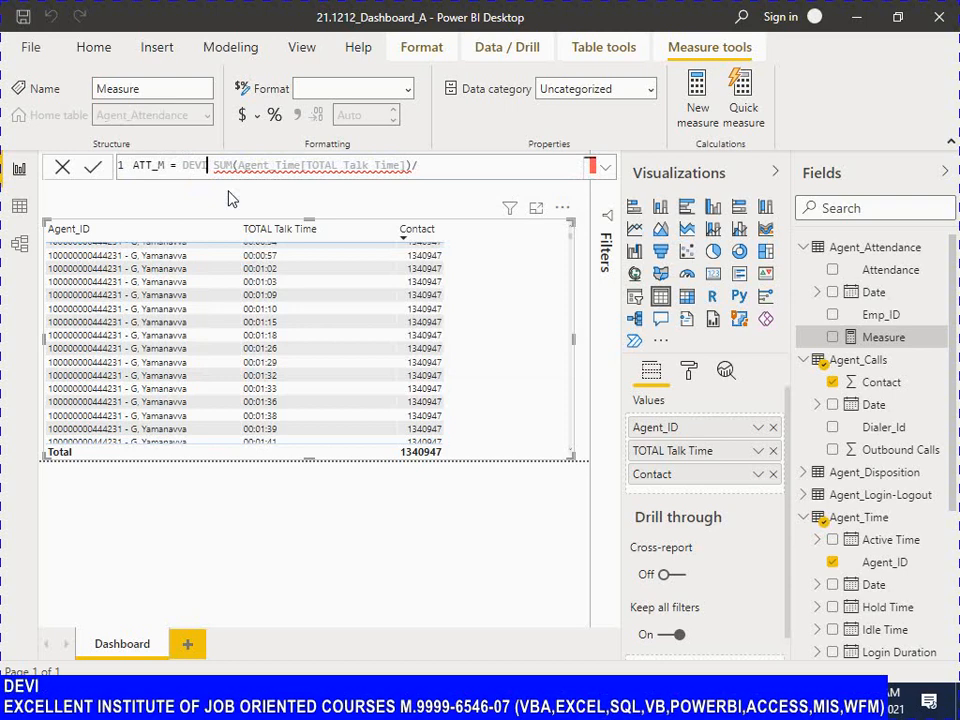
key("BackSpace")
key("BackSpace")
key("BackSpace")
type("VI")
key("BackSpace")
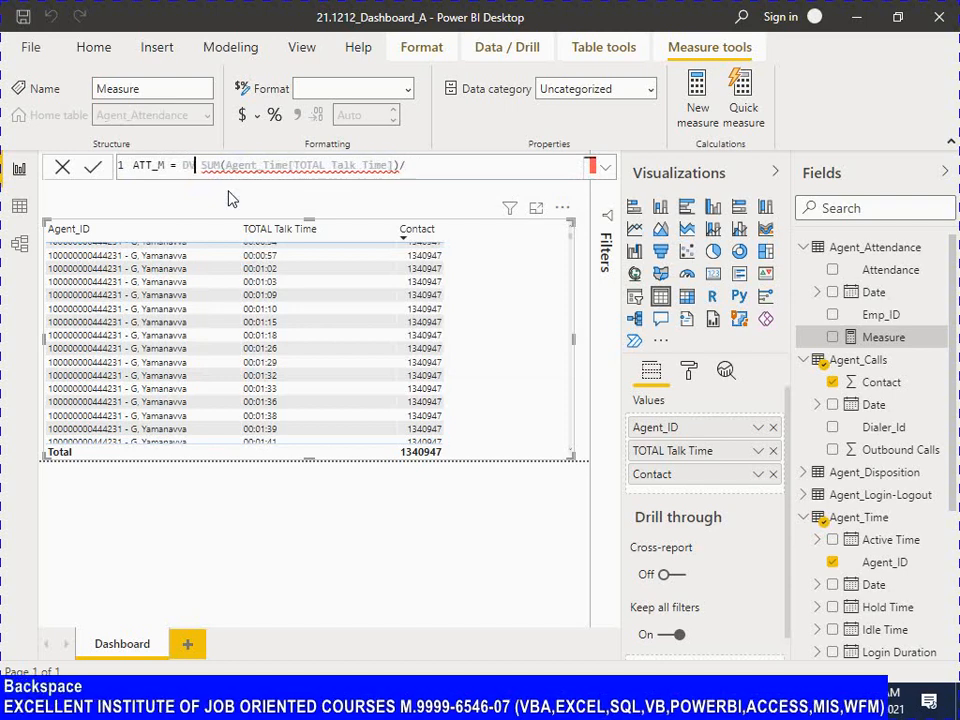
key("BackSpace")
type("IVI")
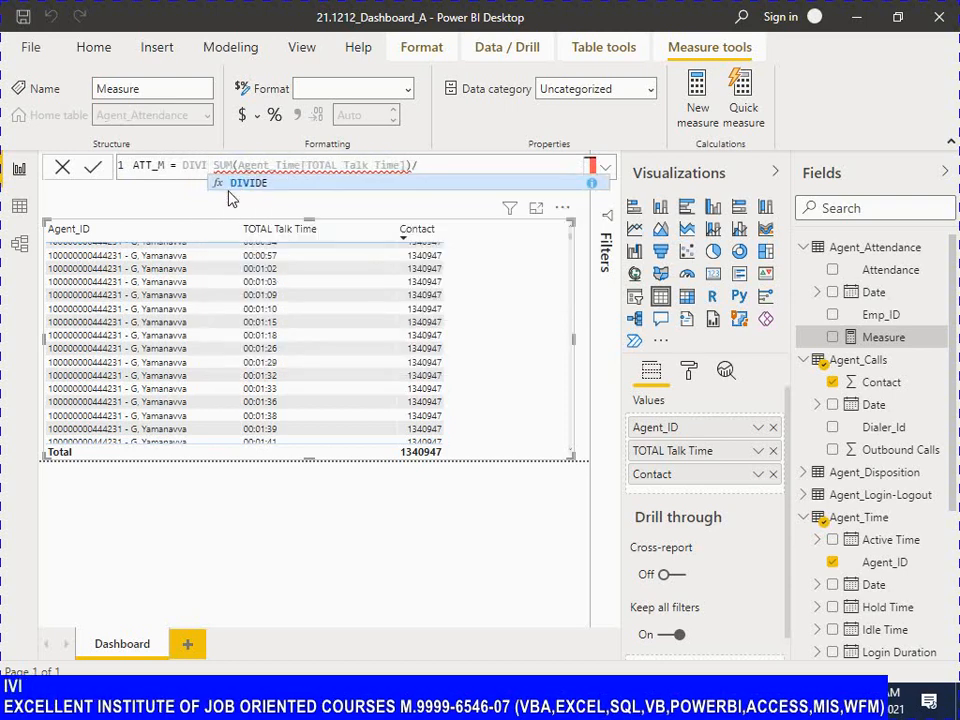
key("Tab")
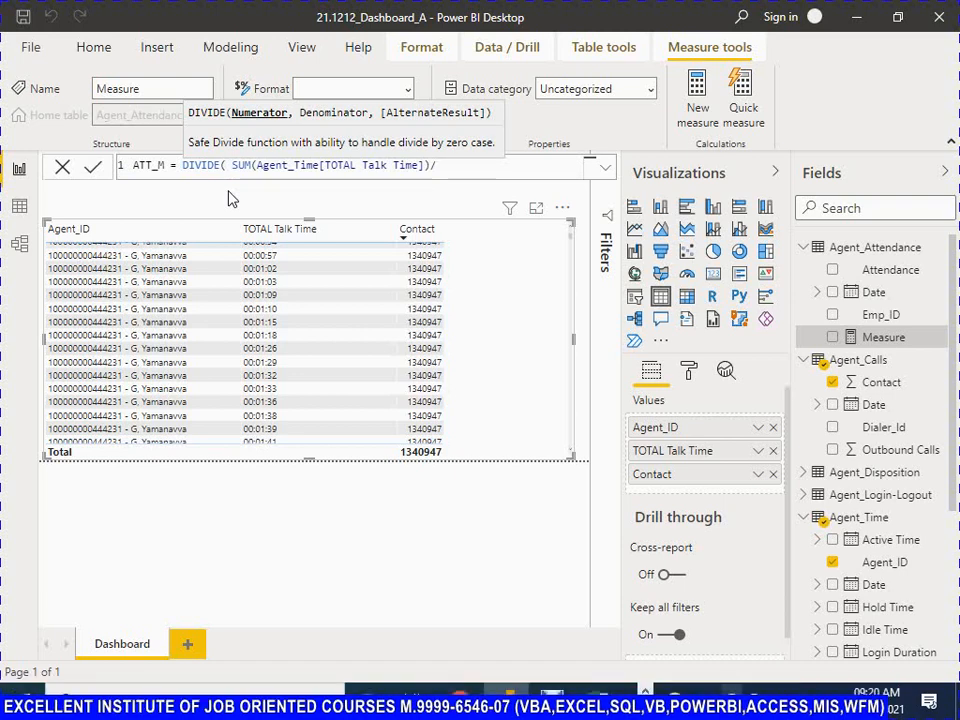
key("Delete")
key("End")
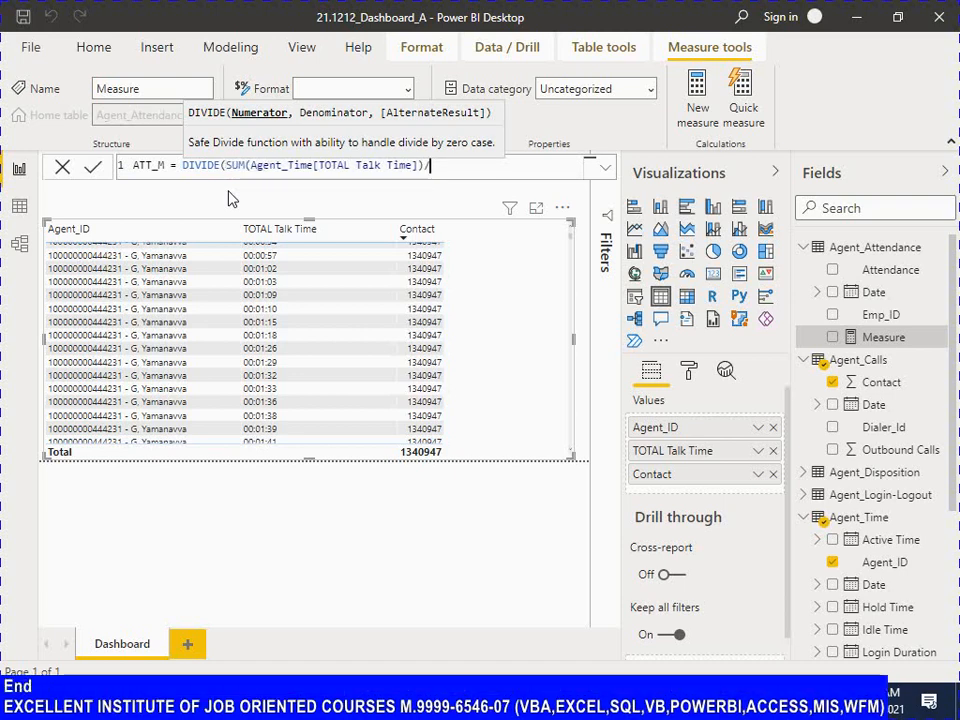
Enter CONTACT as the divisor after the slash and close the DIVIDE bracket
type("CON")
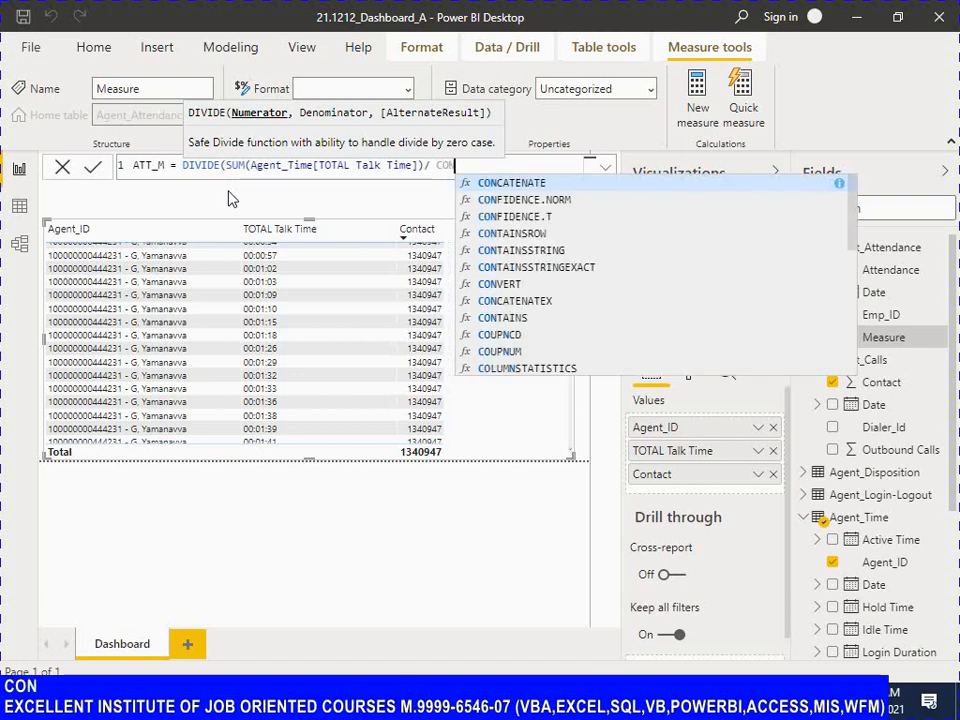
type("TACT")
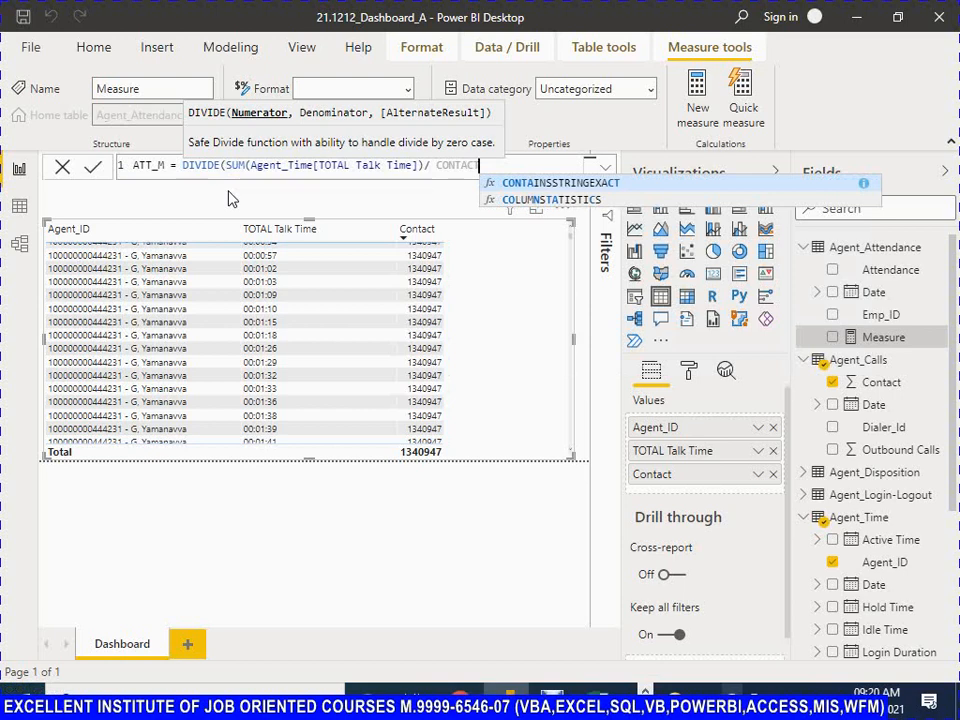
type(")")
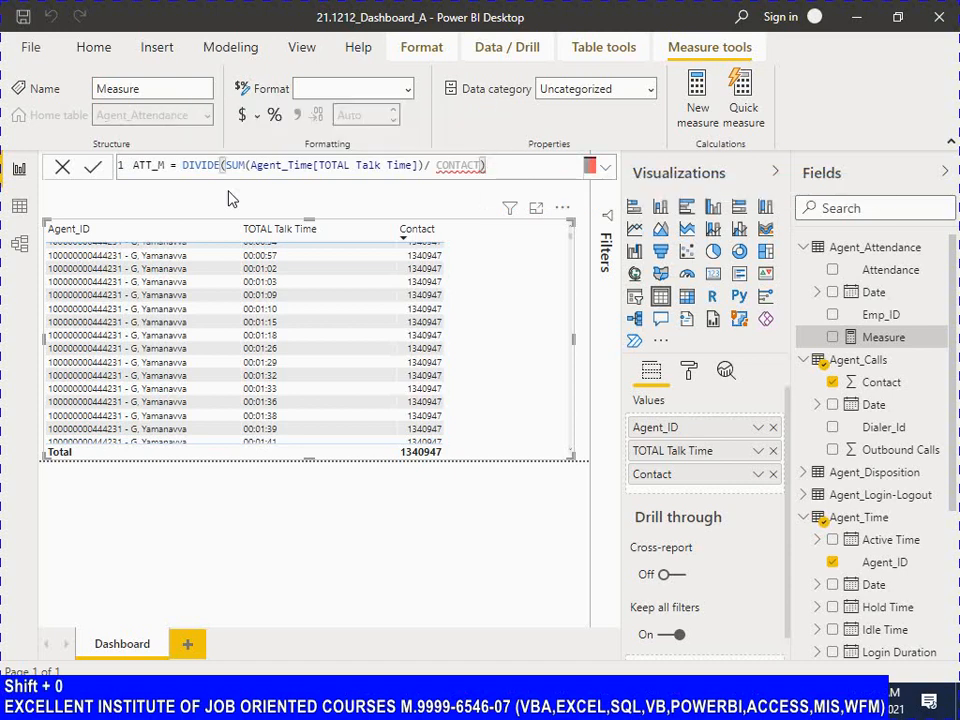
Replace CONTACT with AGENT as the divisor inside the DIVIDE formula
key("Left")
key("ctrl+shift+Left")
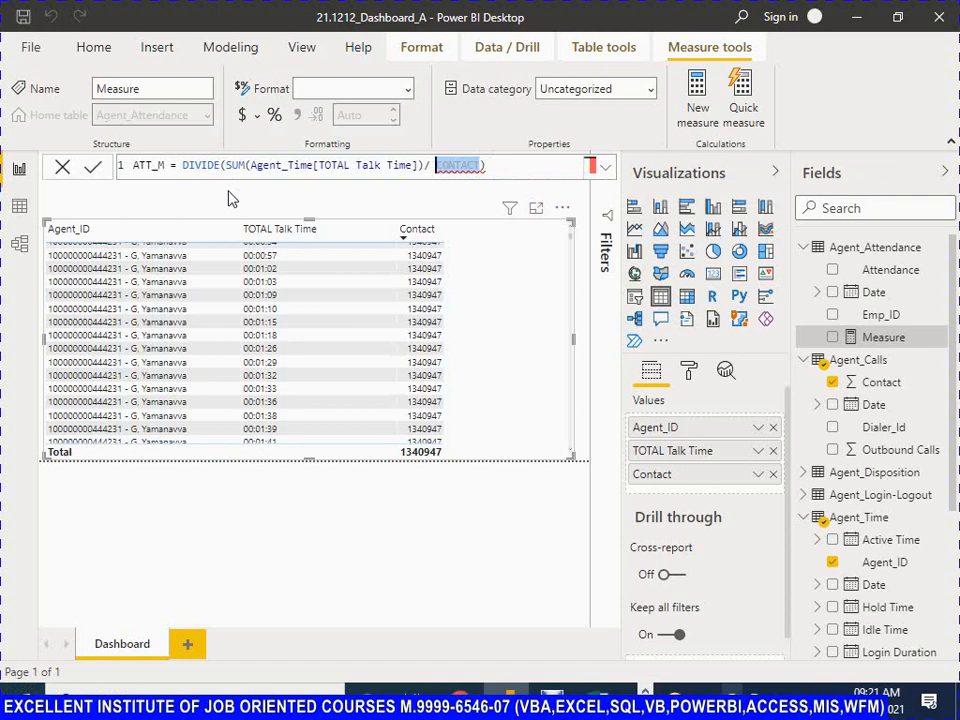
key("Left")
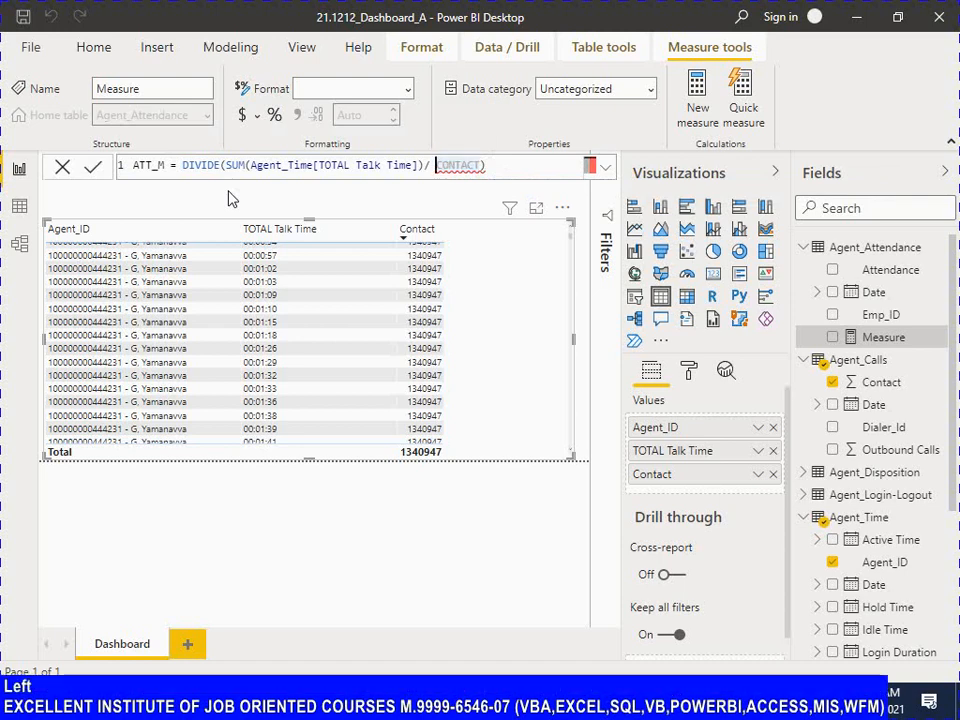
key("shift+Right")
key("shift+Right")
key("shift+Right")
key("shift+Right")
key("shift+Right")
key("shift+Right")
key("shift+Right")
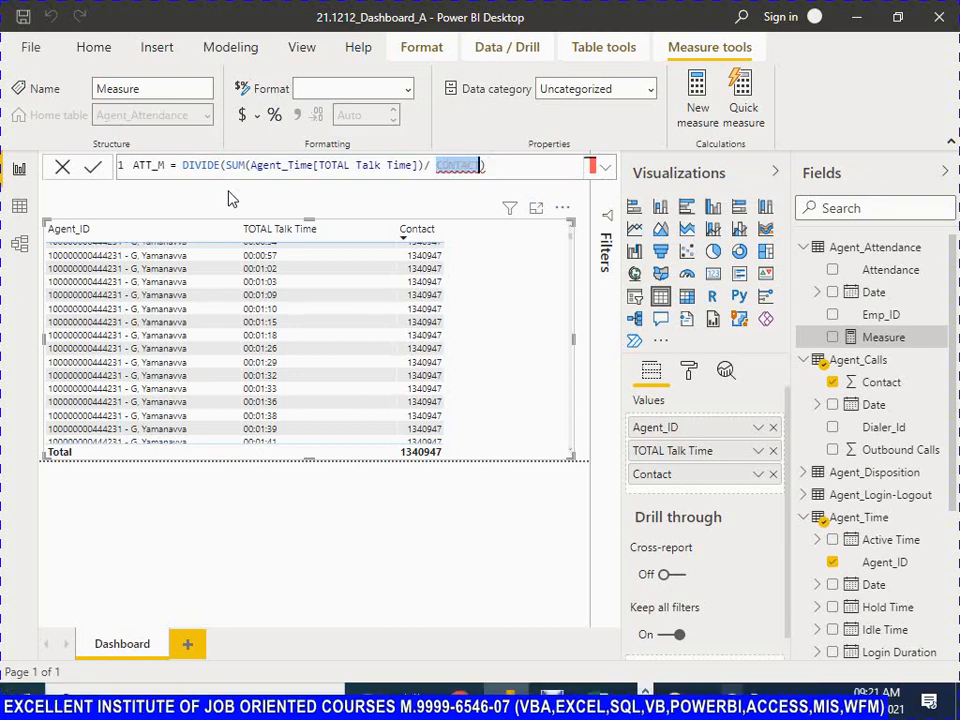
type("AGENT")
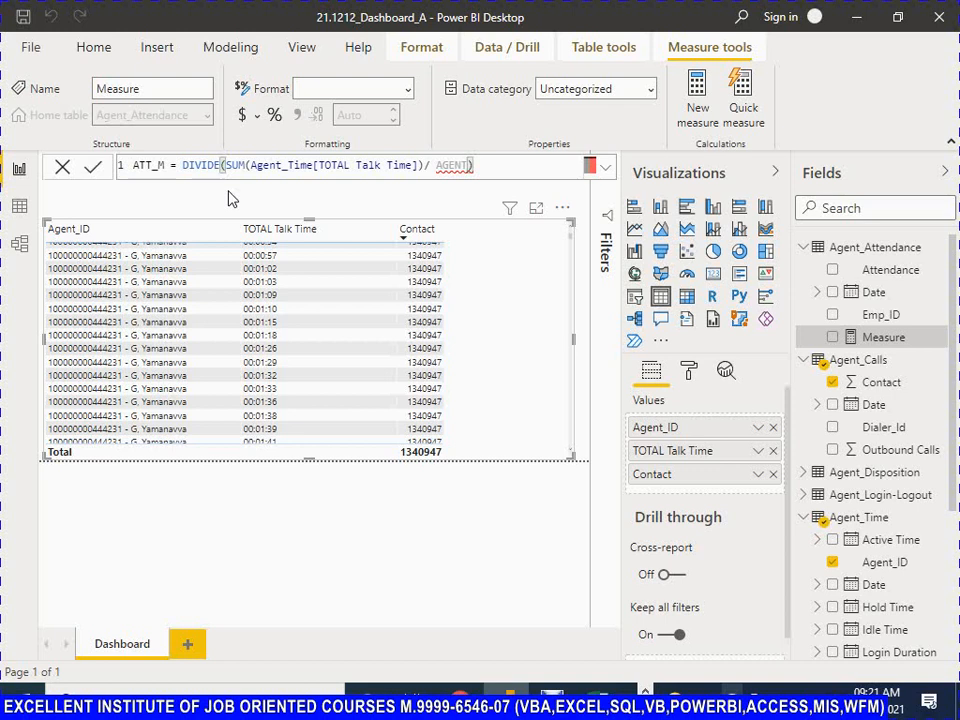
key("Home")
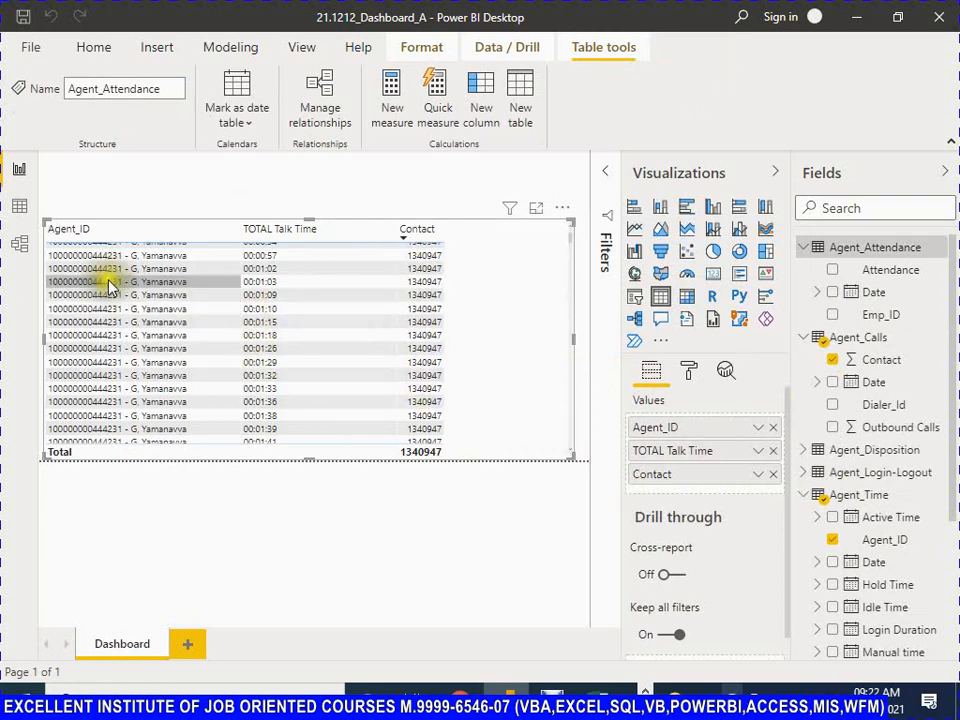
Switch to the Excel Help File and enter "Will check later" as the status of ATT (Average Talk Time) in A16
key("alt+Tab")
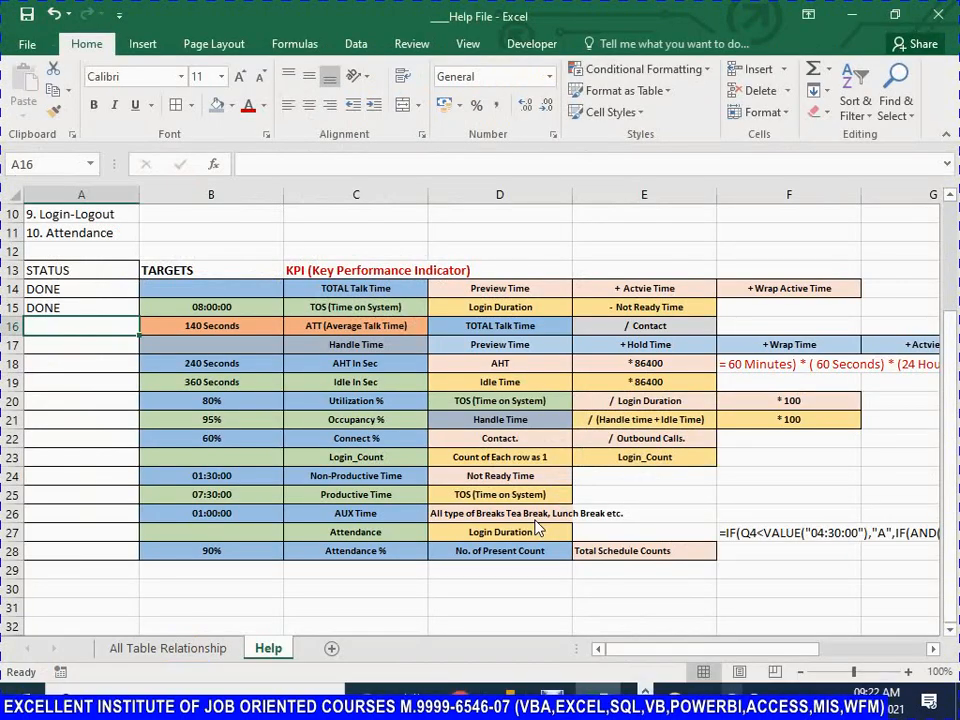
key("shift")
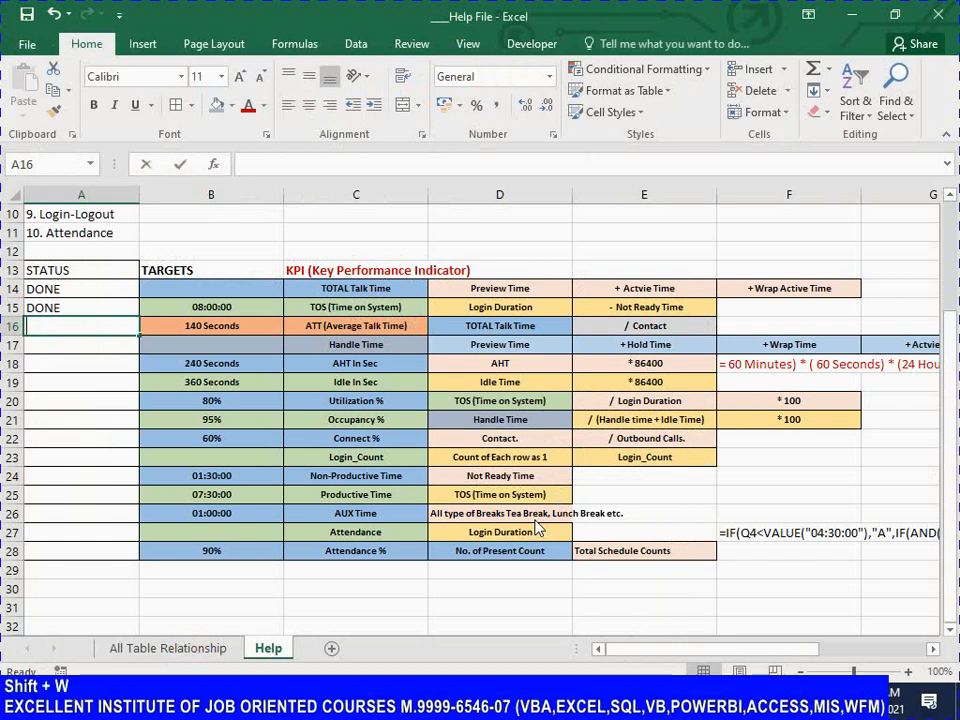
type("Will che")
key("BackSpace")
key("BackSpace")
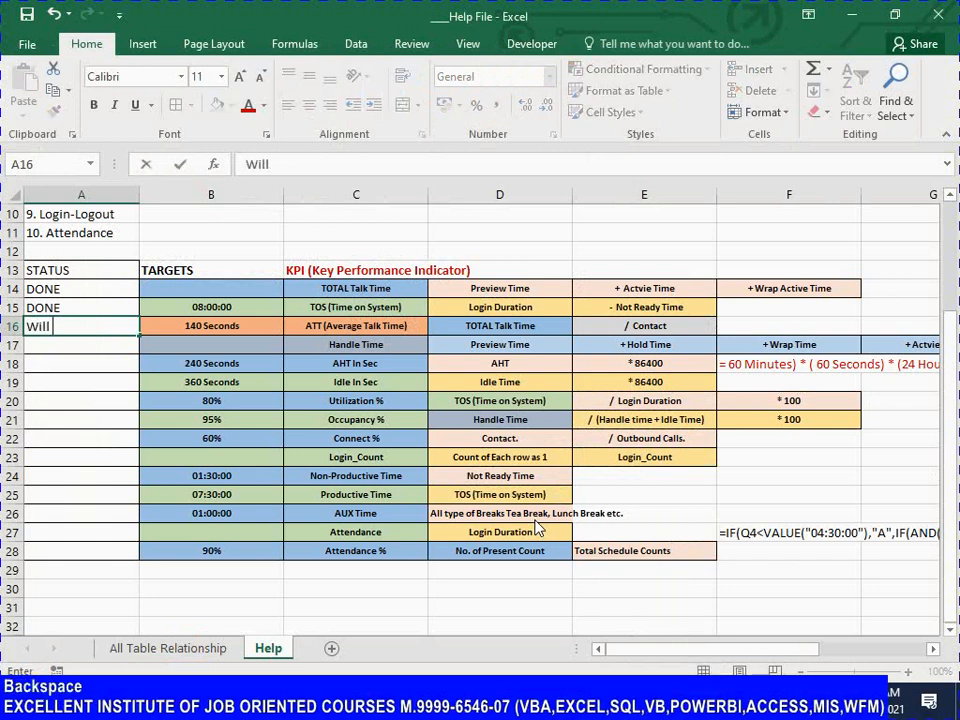
type("check later")
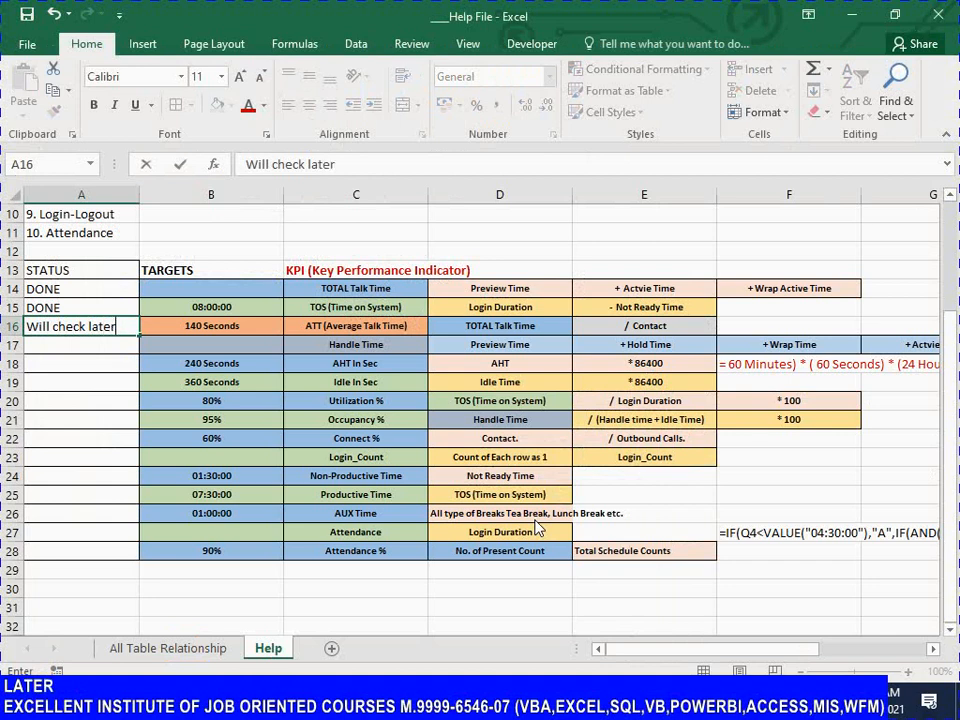
key("Return")
key("Up")
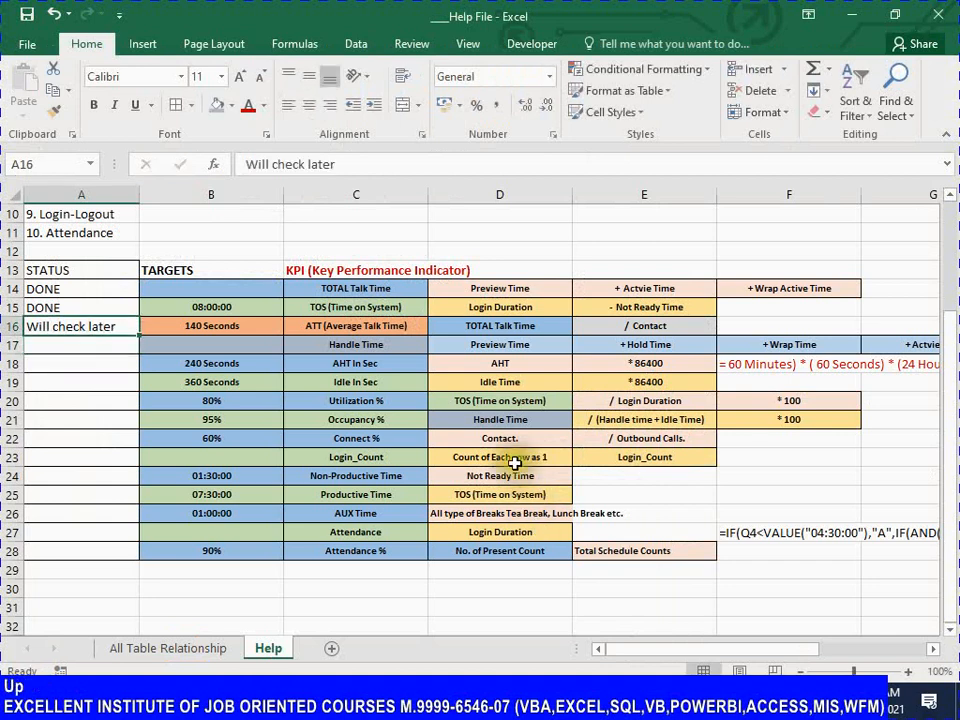
Fill the ATT status cell A16 with the standard orange color
left_click(231, 105)
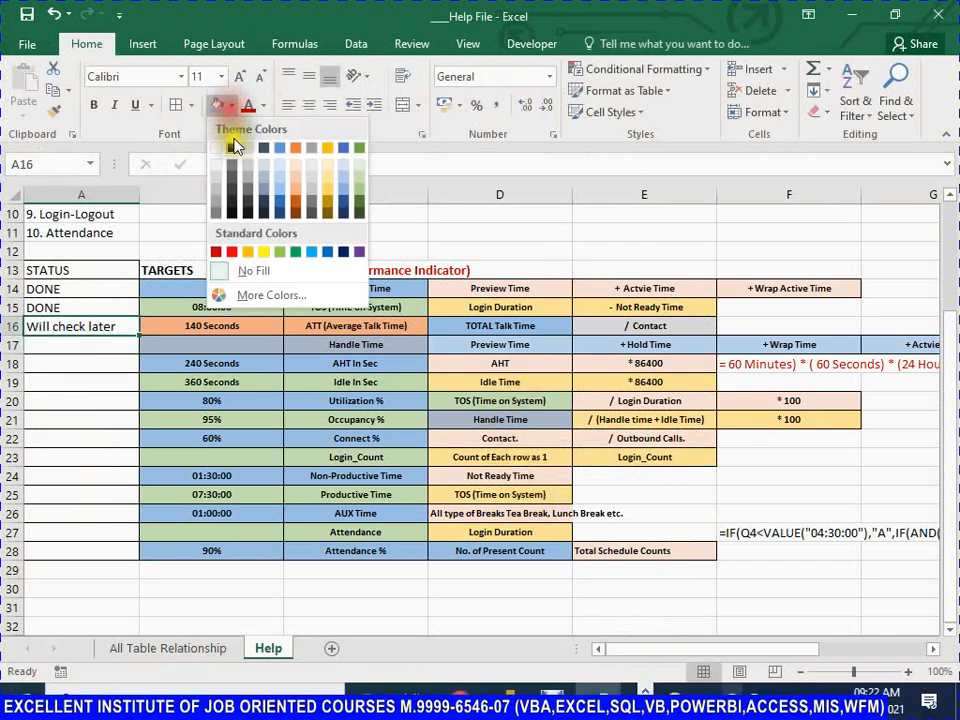
left_click(248, 255)
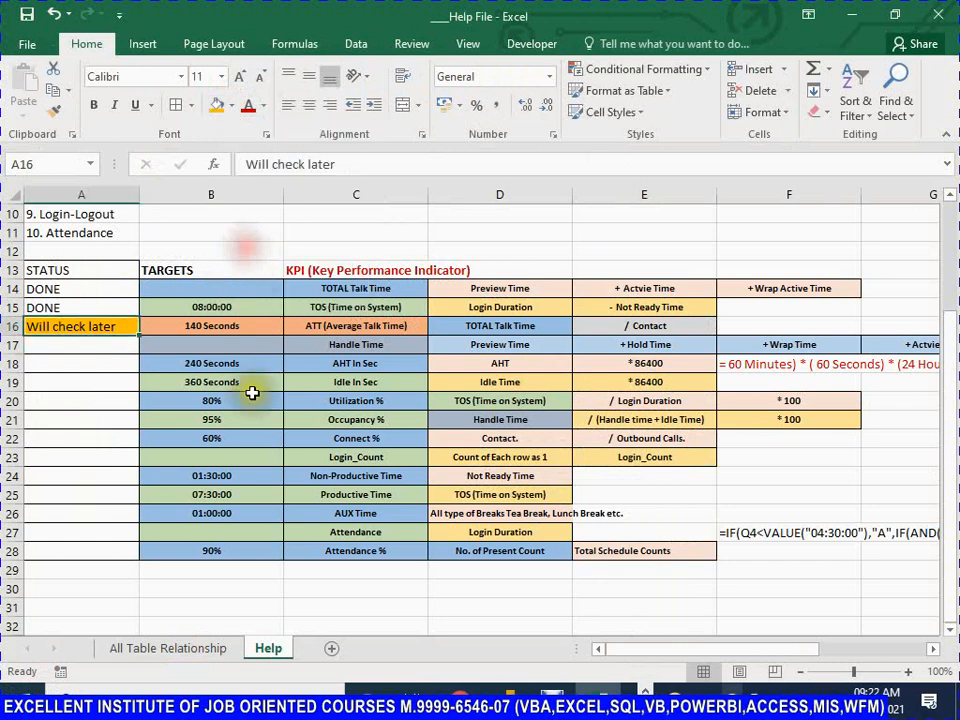
key("F2")
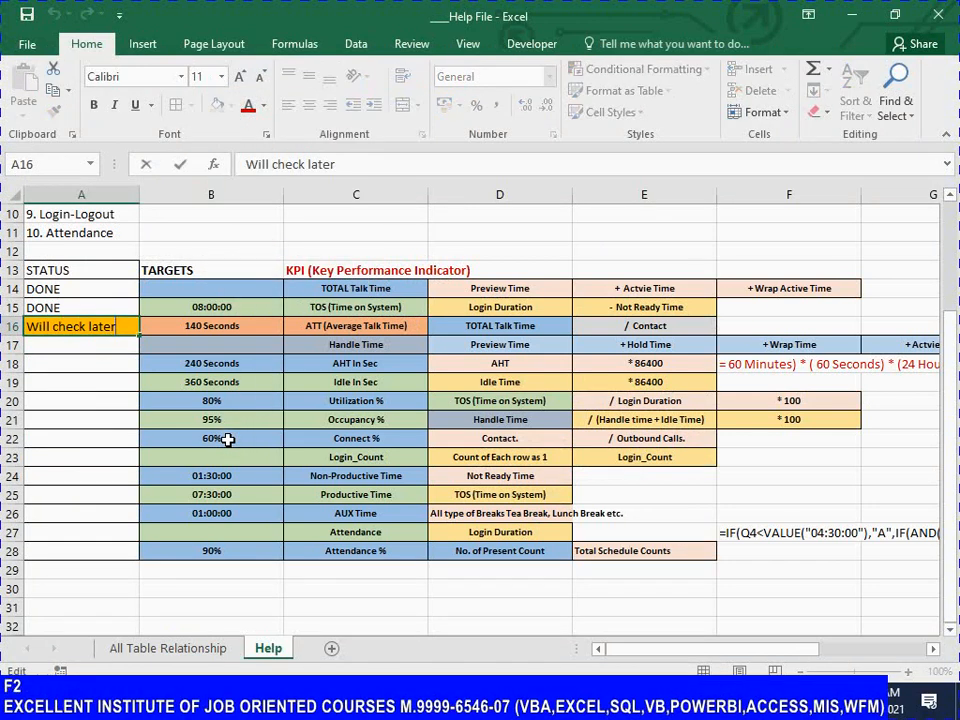
key("Escape")
Examine the components of the Handle Time KPI across row 17 of the Help sheet
key("Down")
key("Right")
key("Right")
key("Right")
key("Right")
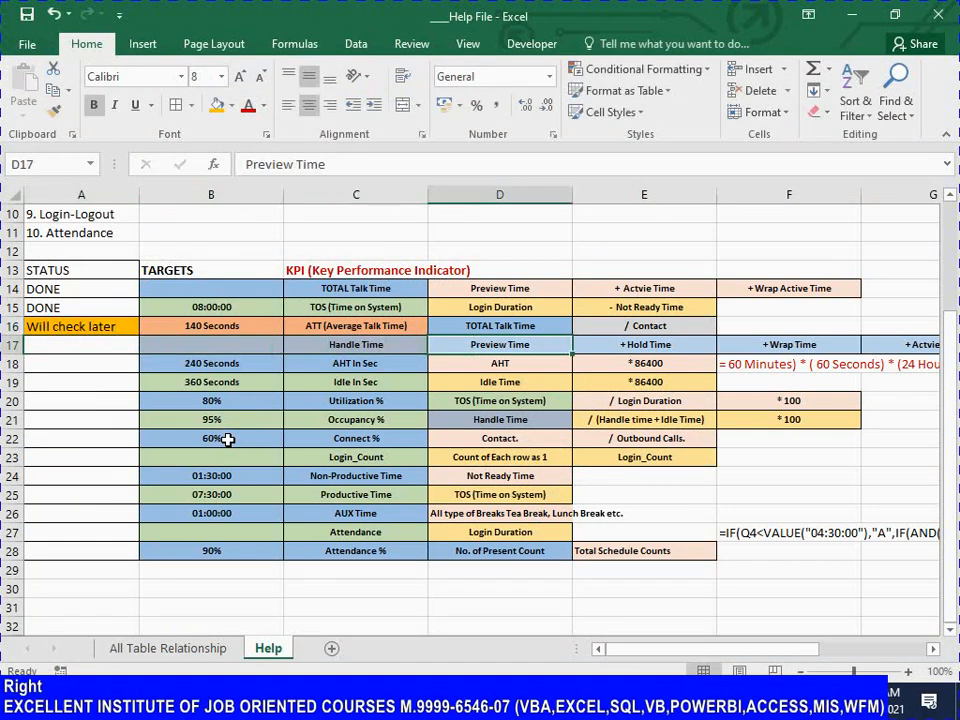
key("Right")
key("Right")
key("Right")
key("Left")
key("Left")
key("Left")
key("Left")
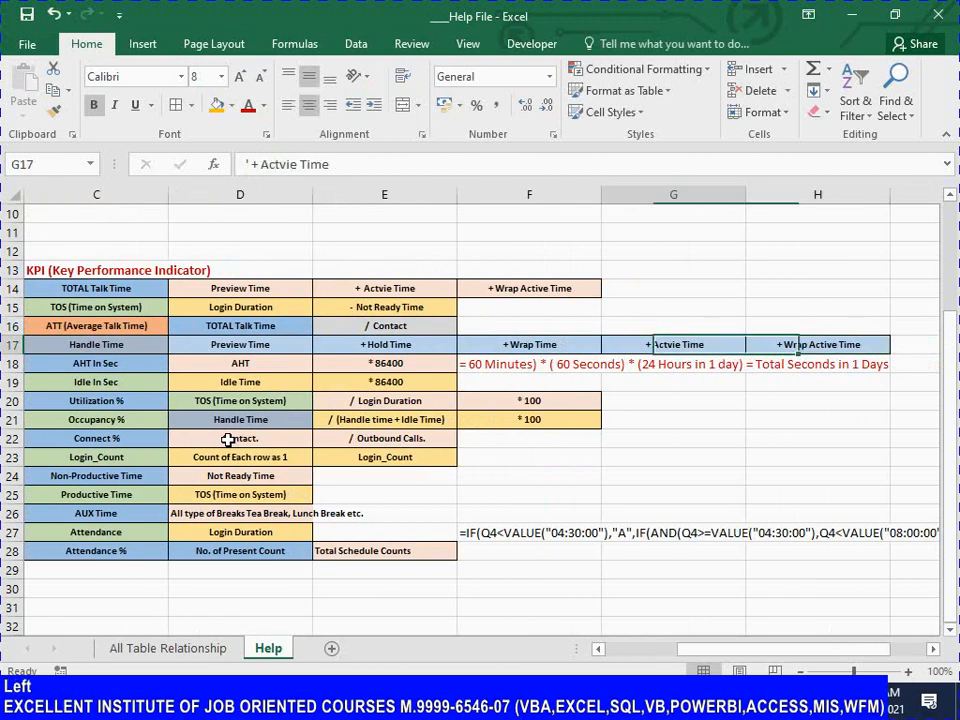
key("Left")
key("Left")
key("Left")
key("Right")
key("Right")
key("Right")
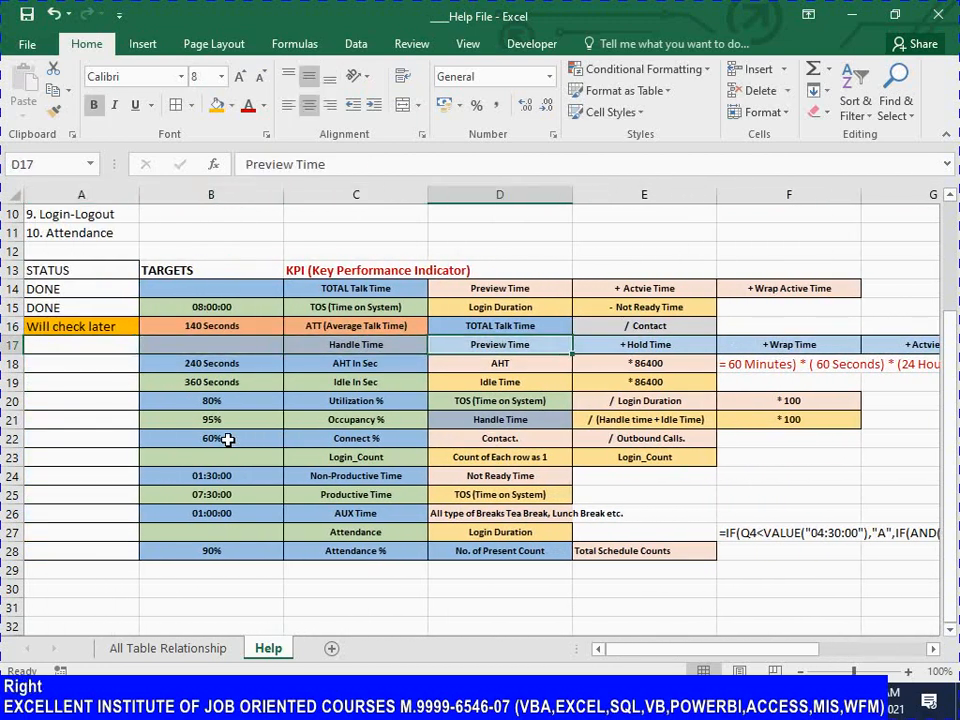
Return to the Handle Time status cell A17 and save the Help File workbook
key("Left")
key("ctrl+Left")
key("ctrl+s")
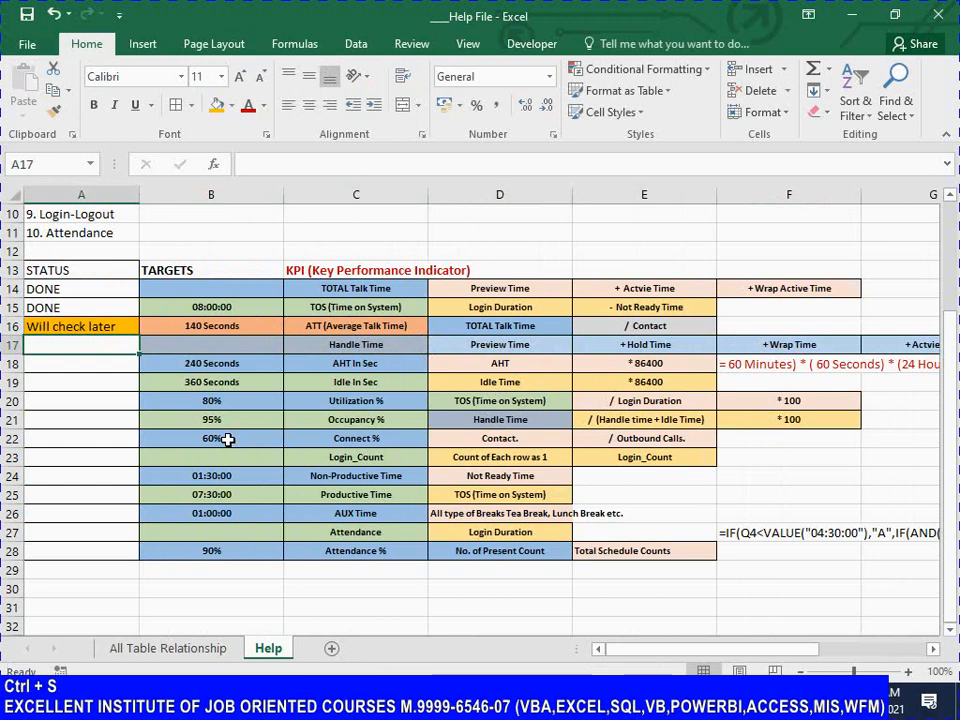
Review the components that make up Handle Time across row 17 of the Help sheet
key("Right")
key("Right")
key("Right")
key("shift+Right")
key("shift+Right")
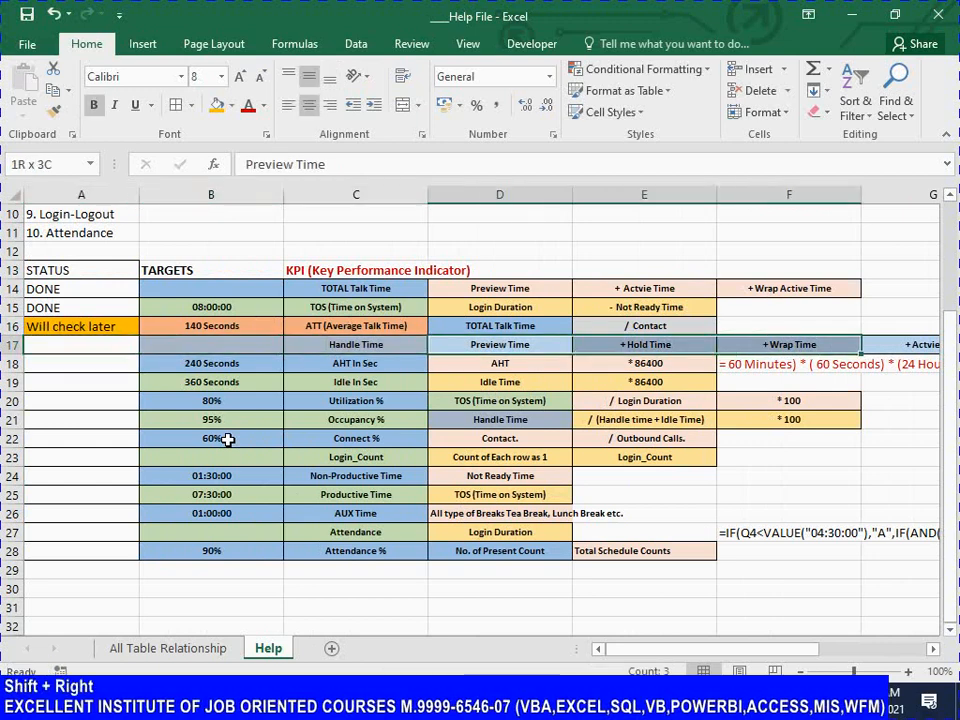
key("shift+Right")
key("shift+Right")
key("shift+Left")
key("ctrl+Left")
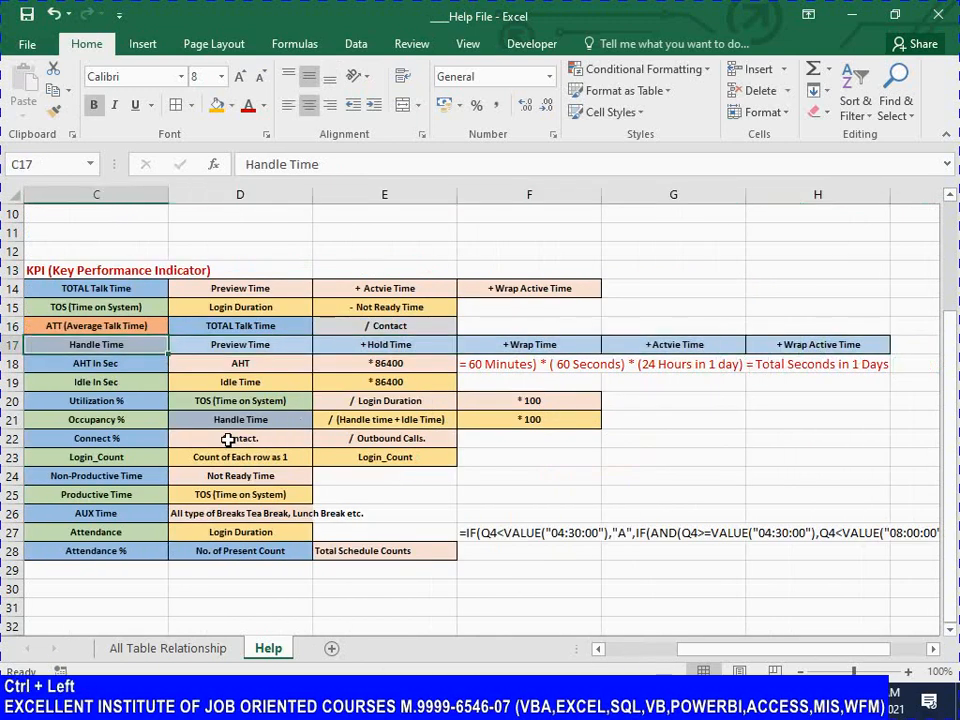
key("ctrl+Left")
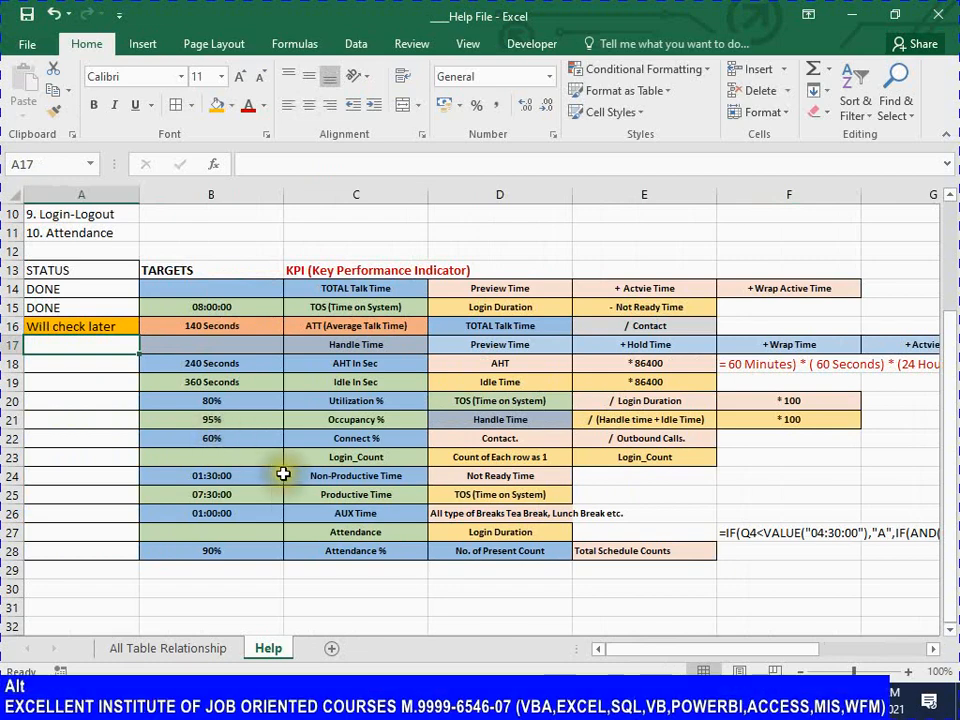
Switch to Power BI Desktop and add a new calculated column to the Agent_Time table in Data view
key("alt+Tab")
left_click(429, 254)
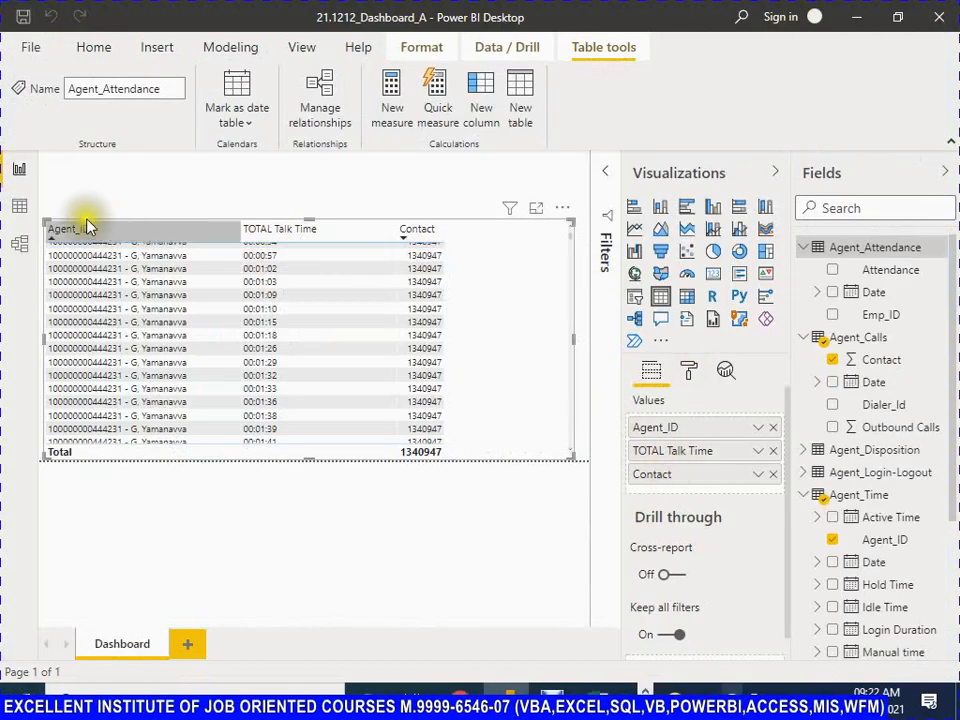
left_click(20, 207)
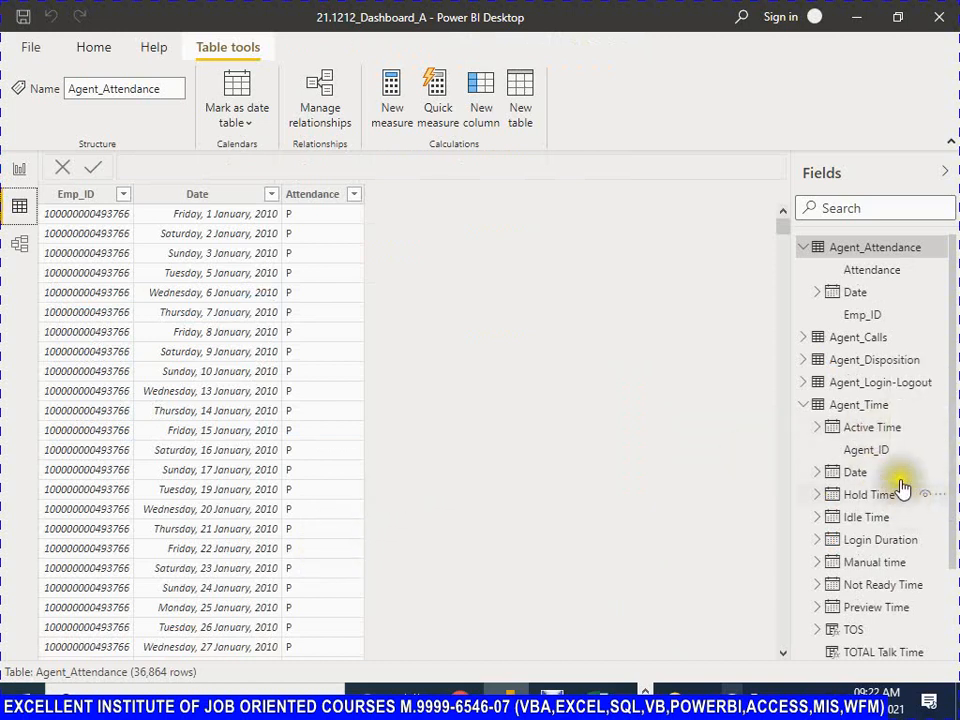
left_click(857, 405)
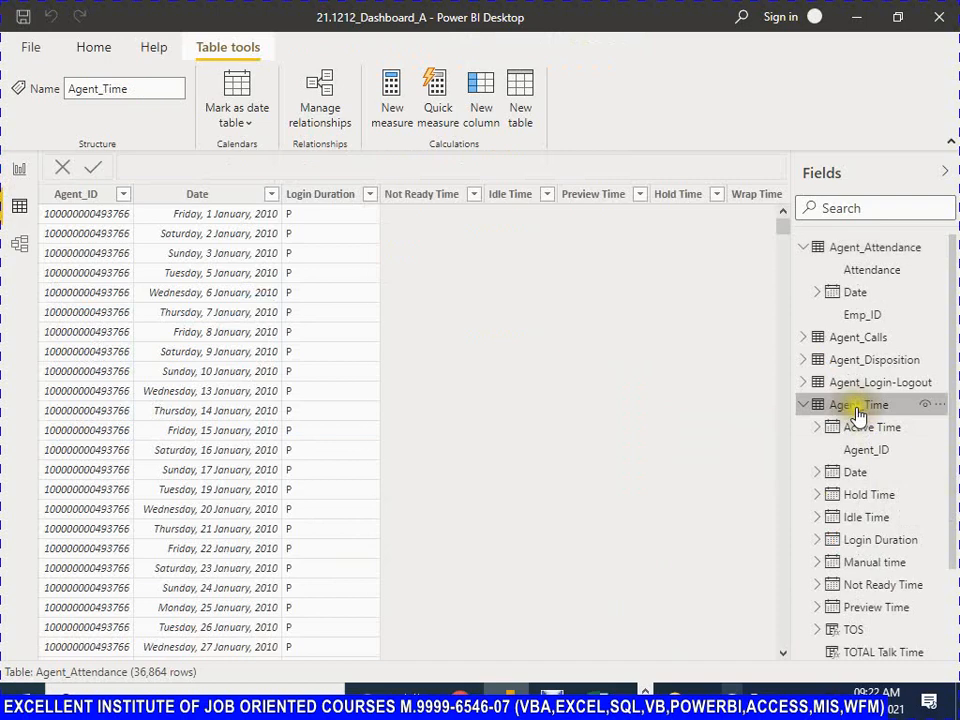
right_click(857, 407)
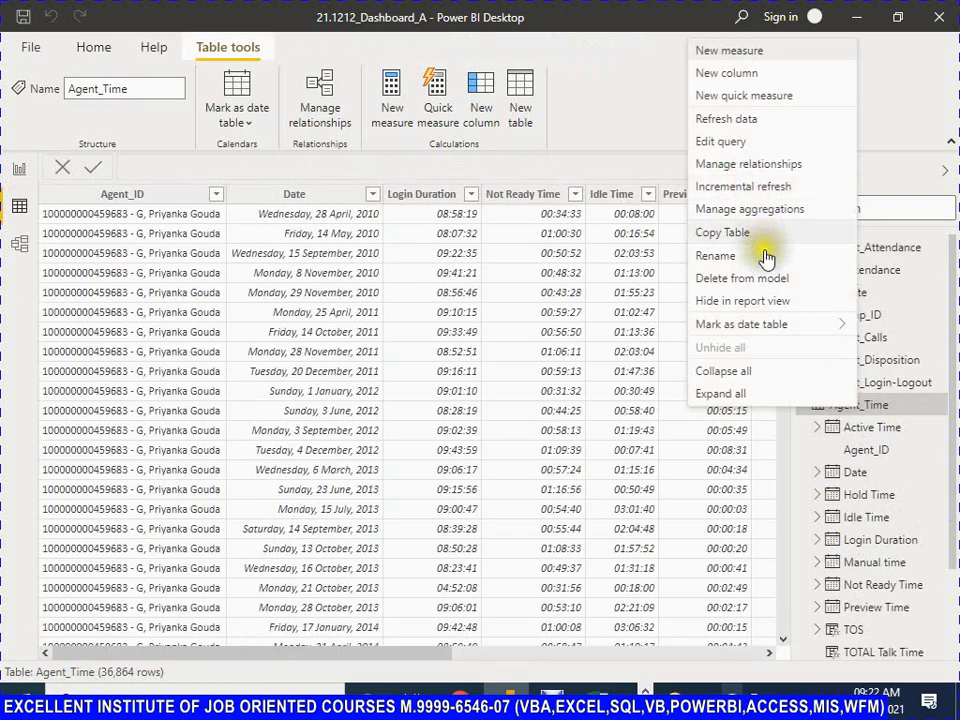
left_click(729, 75)
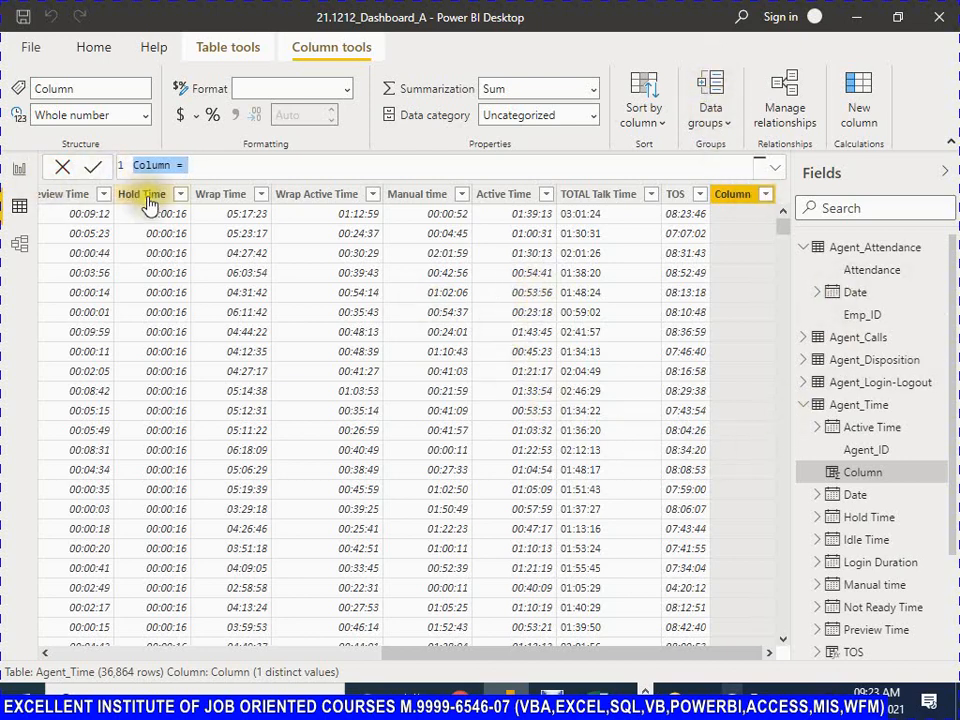
Name the new calculated column "Handle Time" in its formula
key("alt+Tab")
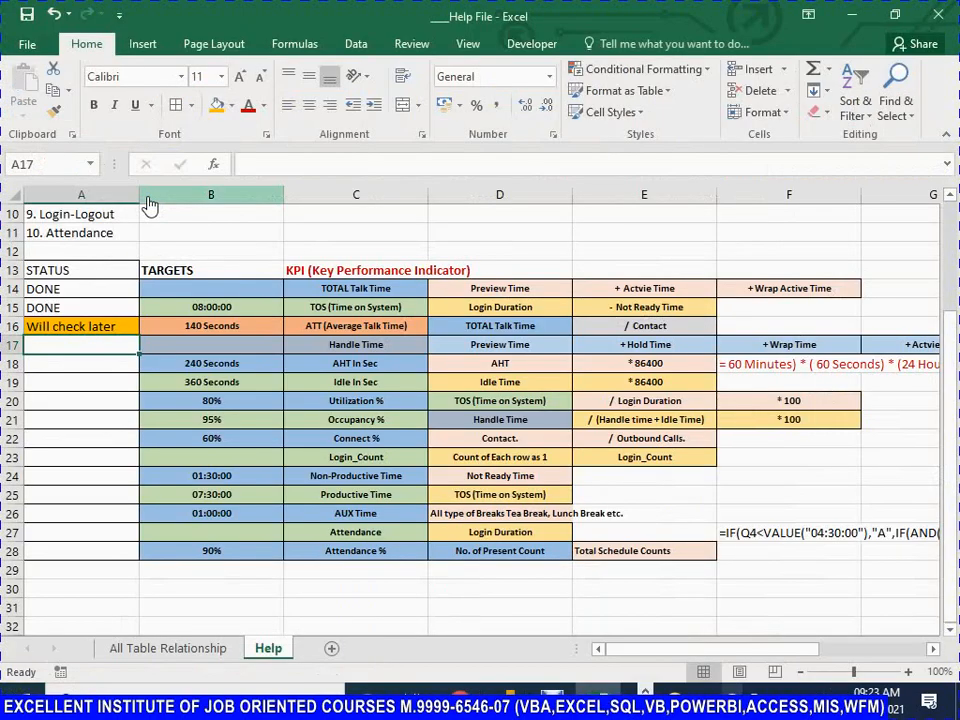
key("alt+Tab")
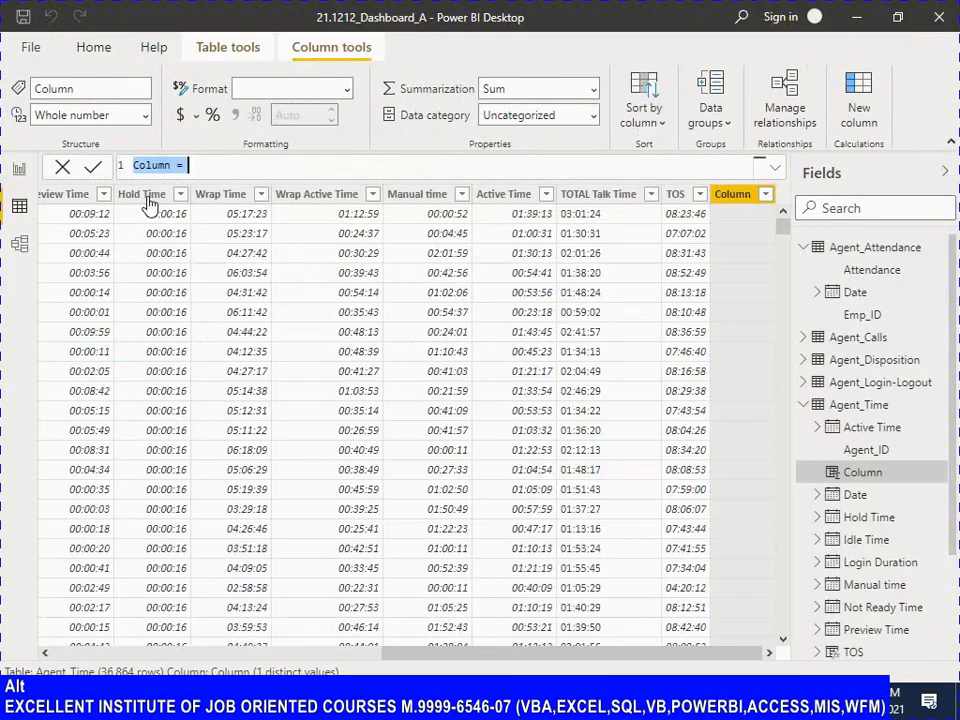
key("Left")
key("ctrl+shift+Right")
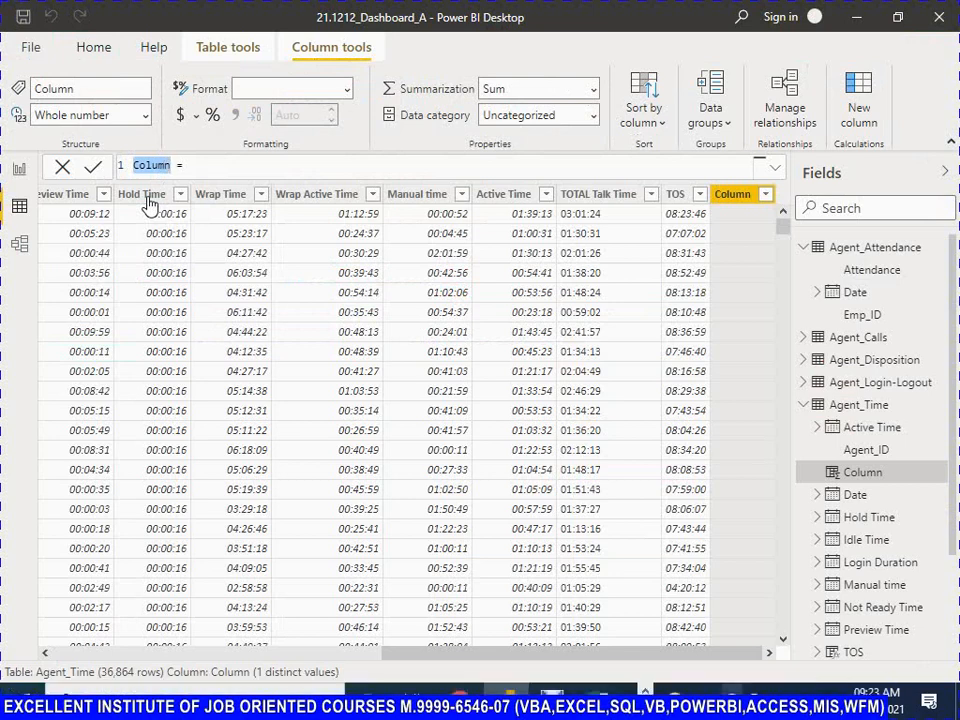
type("H")
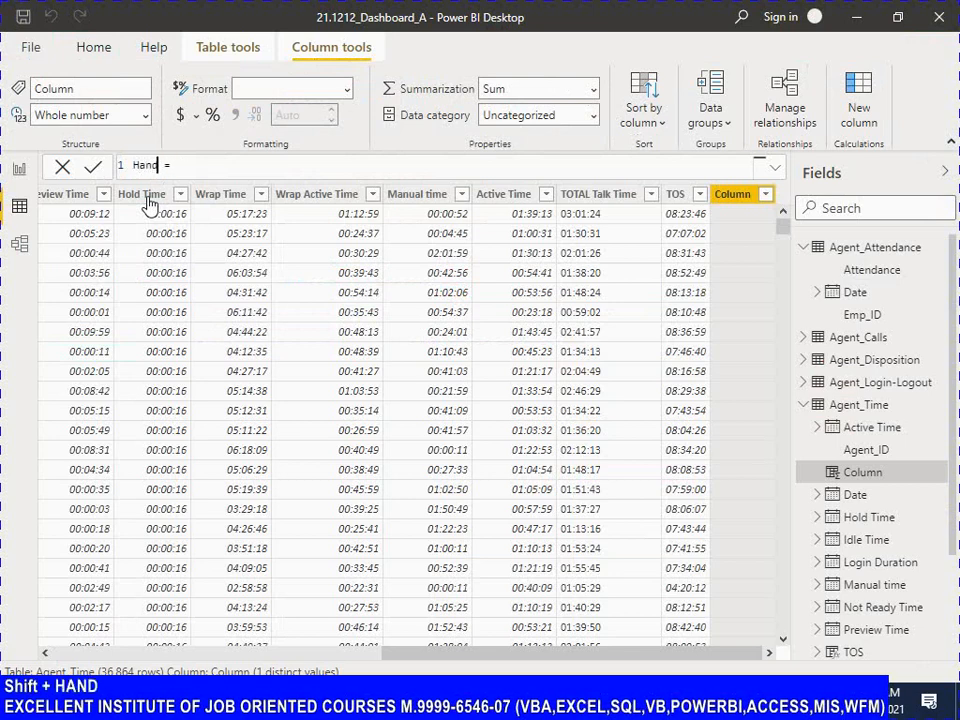
type("andle ")
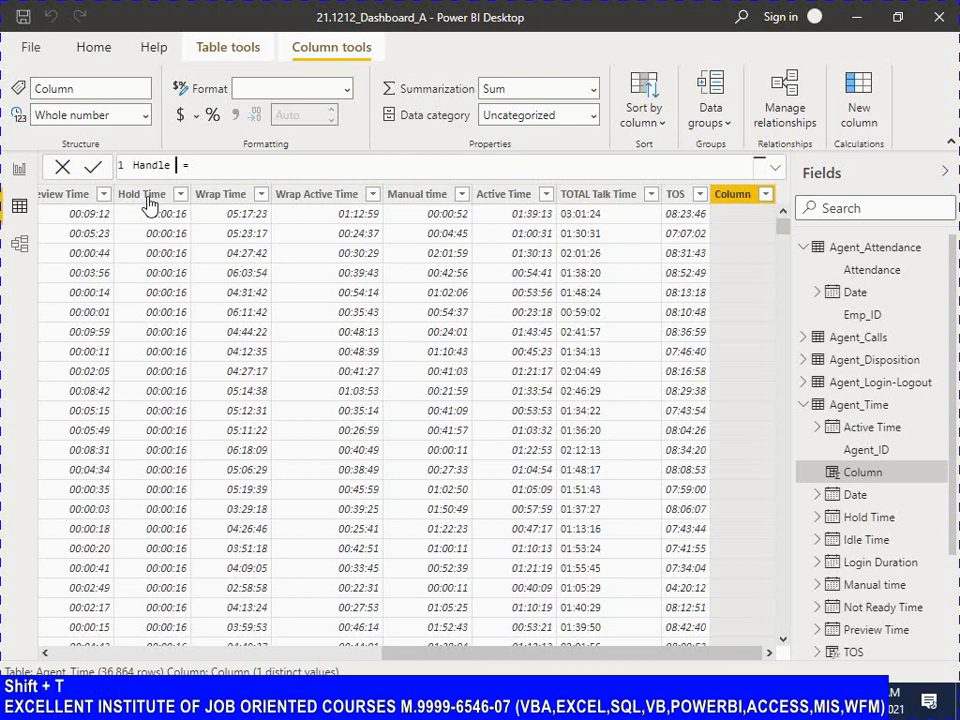
type("Time")
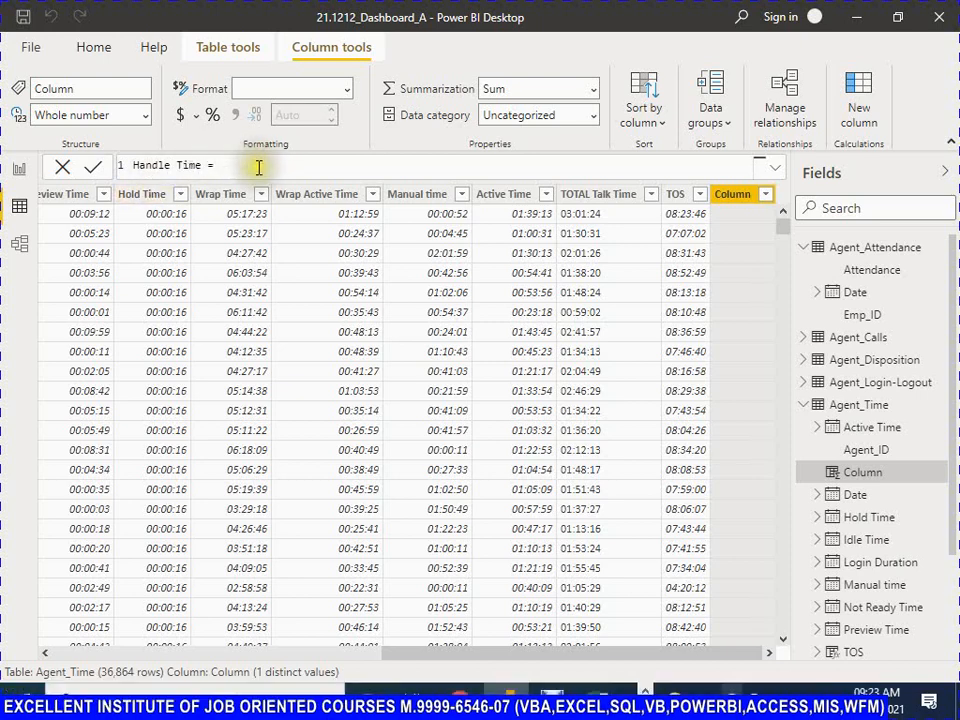
Check the first Handle Time component in the Help File and start the formula with Agent_Time[Preview Time]+
key("alt+Tab")
key("Tab")
key("Tab")
key("Tab")
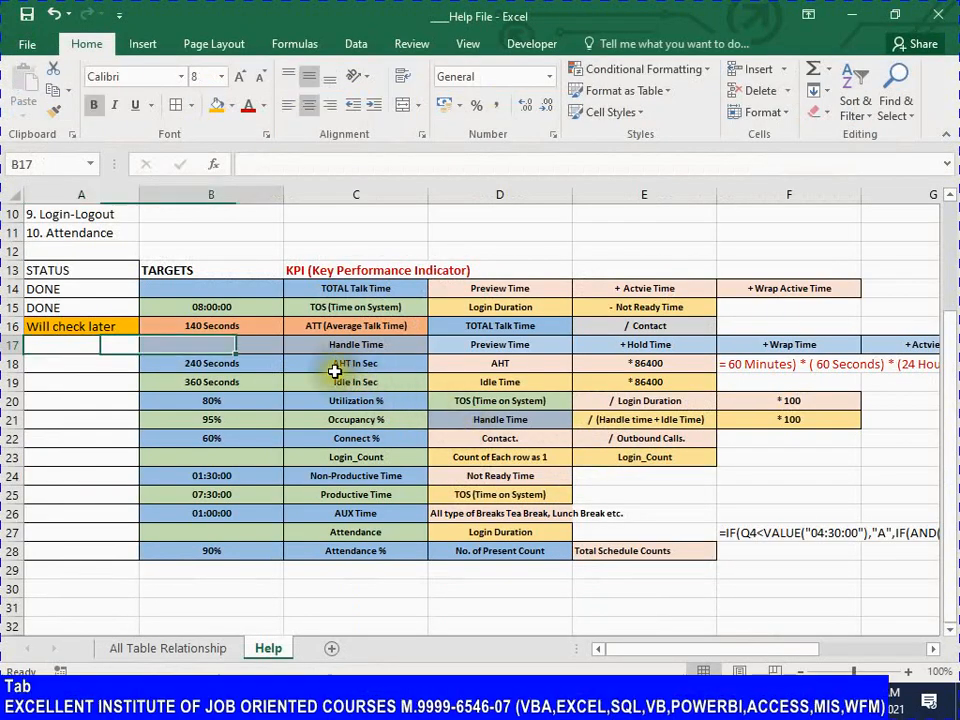
key("alt+Tab")
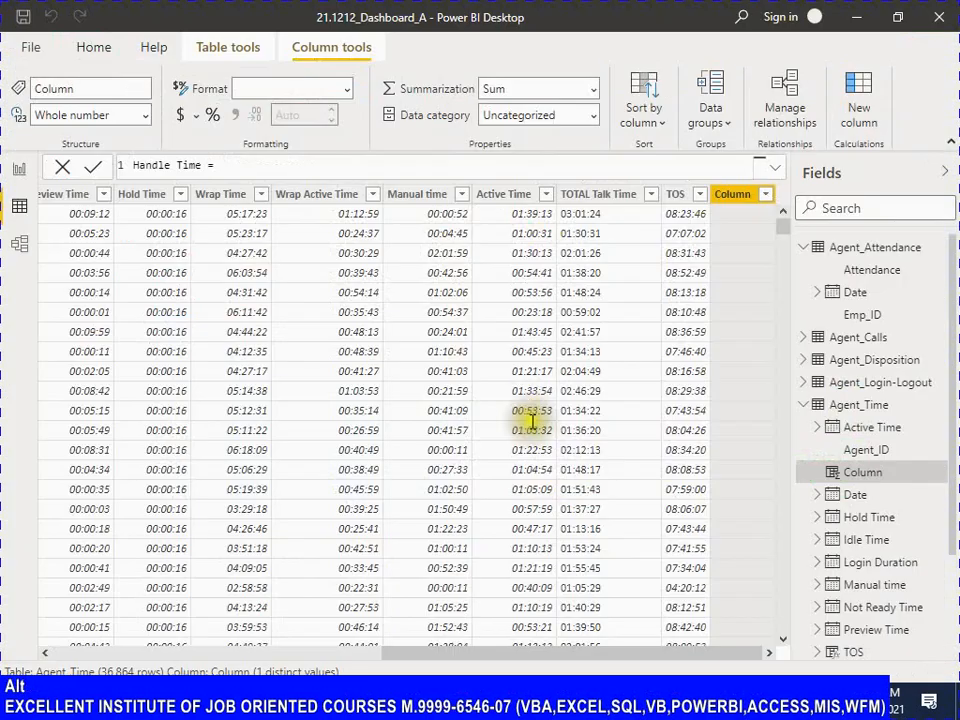
type("pre")
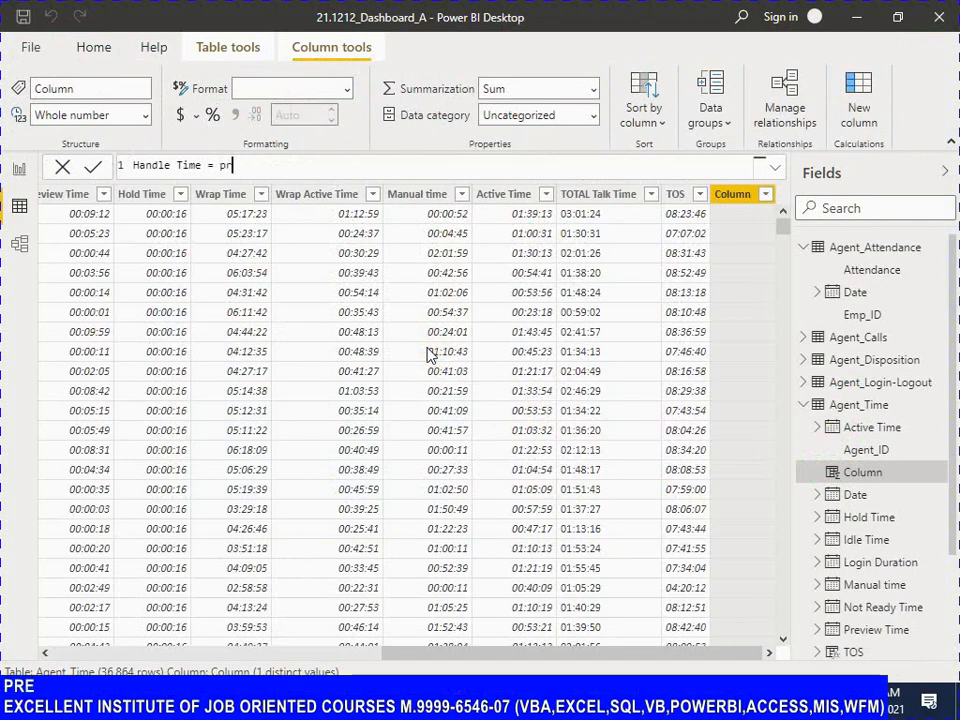
key("Down")
key("Down")
key("Down")
key("Down")
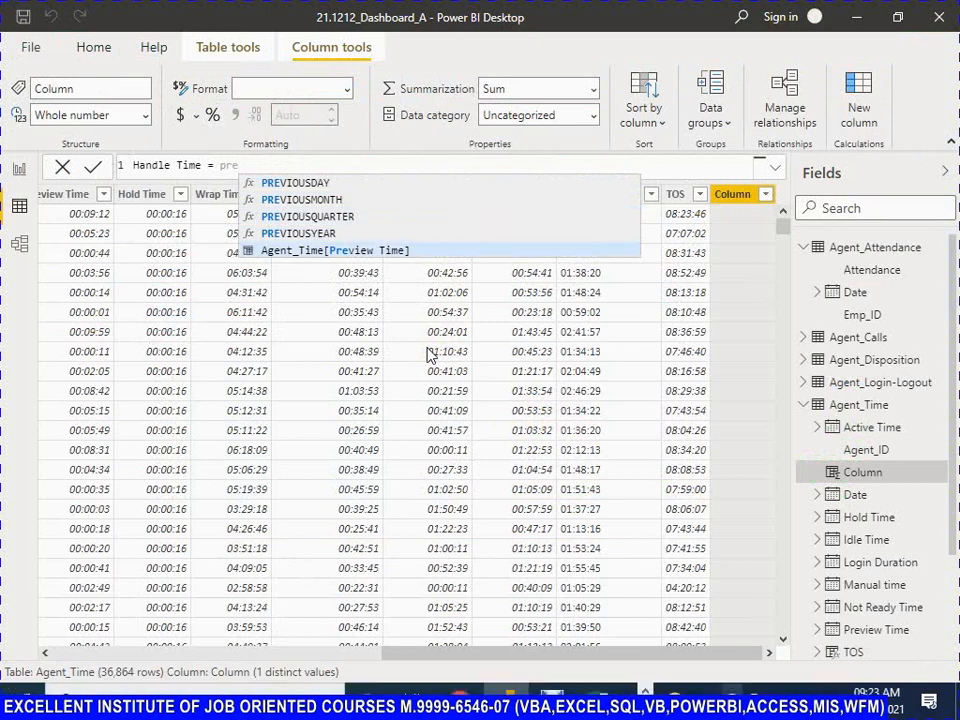
key("Tab")
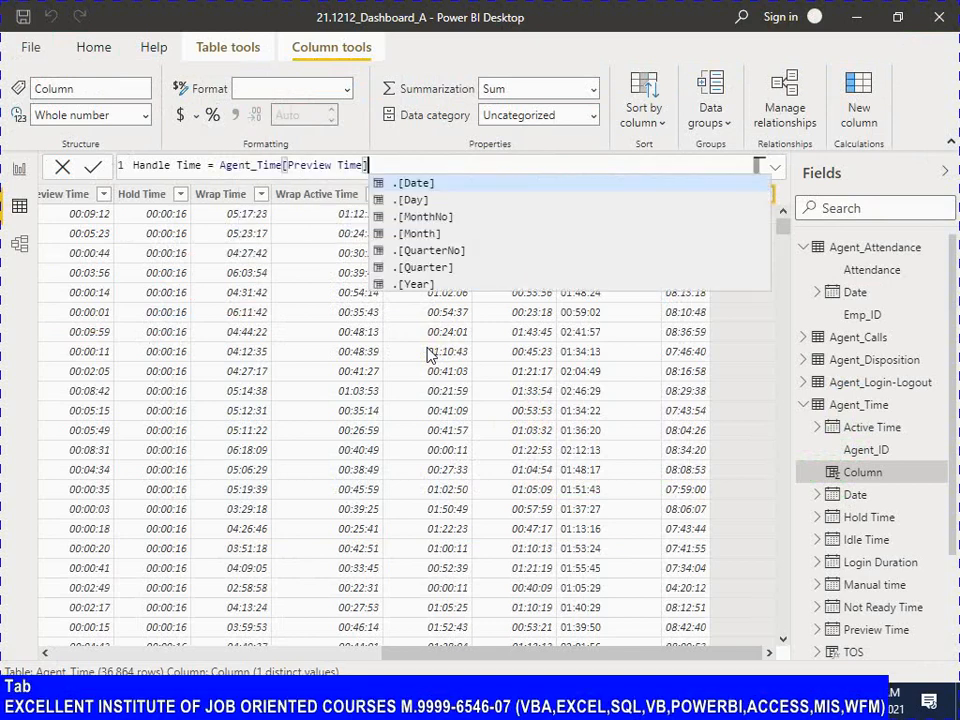
type("-")
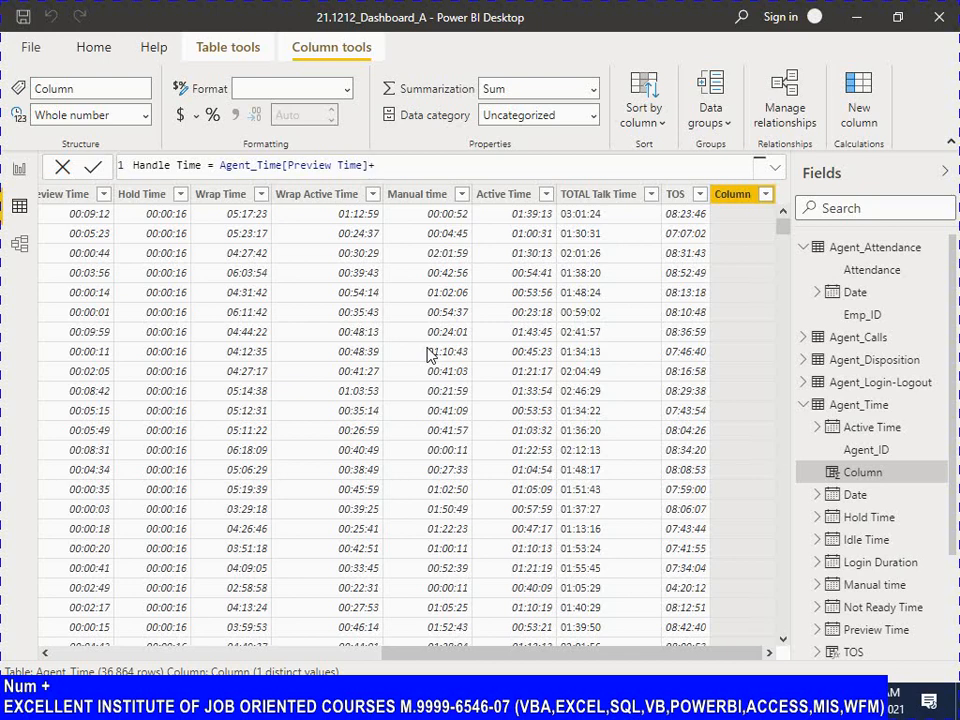
Look up the next component in the Help File and append Agent_Time[Hold Time]+ to the Handle Time formula
key("alt+Tab")
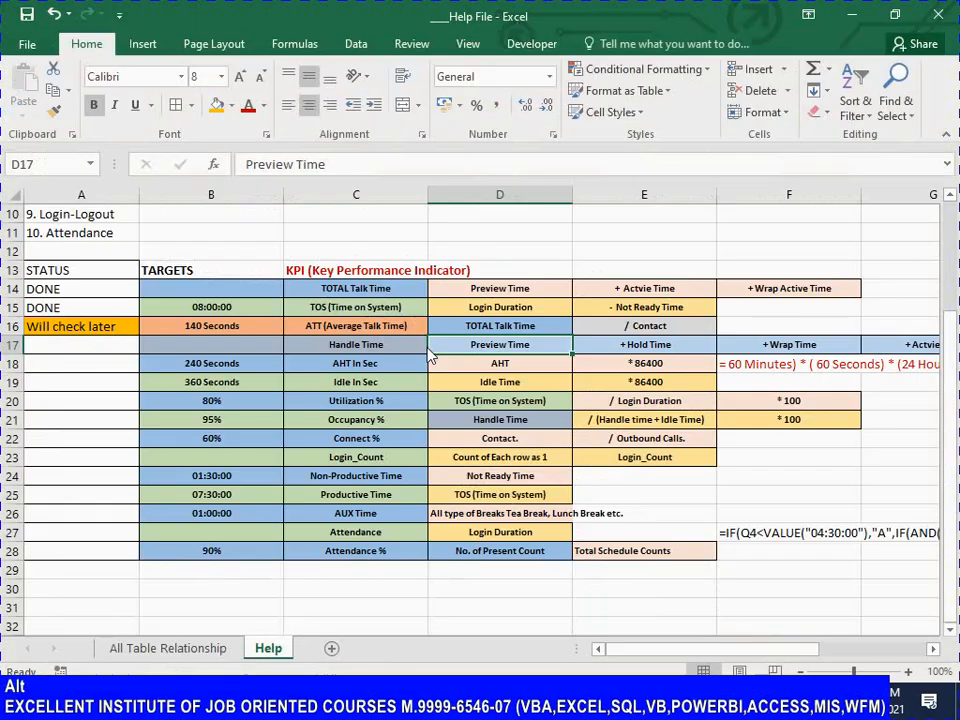
key("Right")
key("Left")
key("Left")
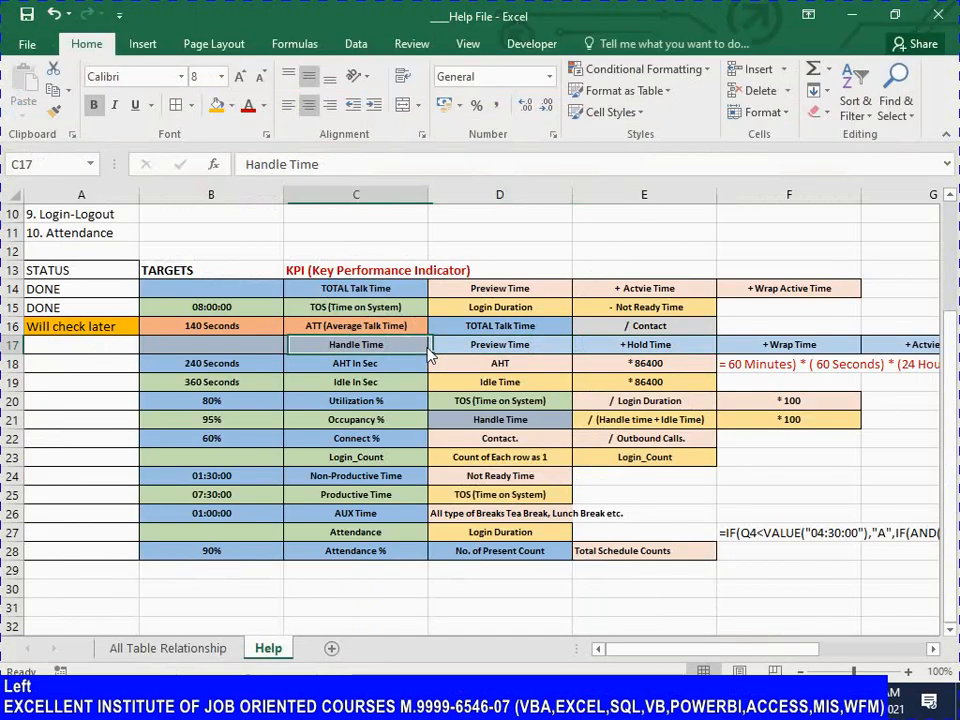
key("Right")
key("Right")
key("alt+Tab")
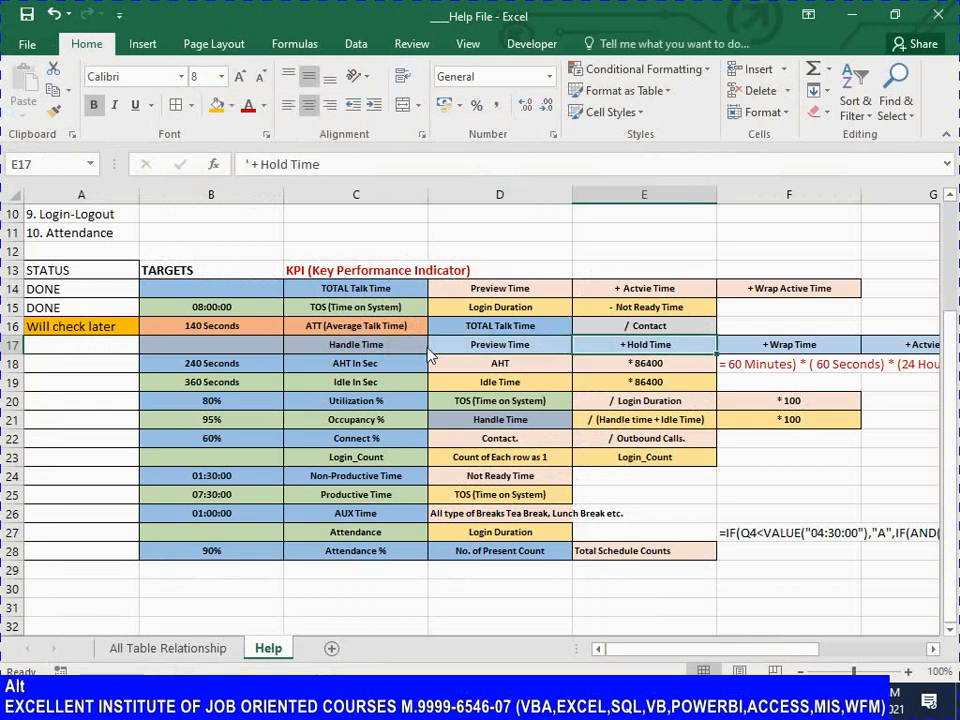
type("hold")
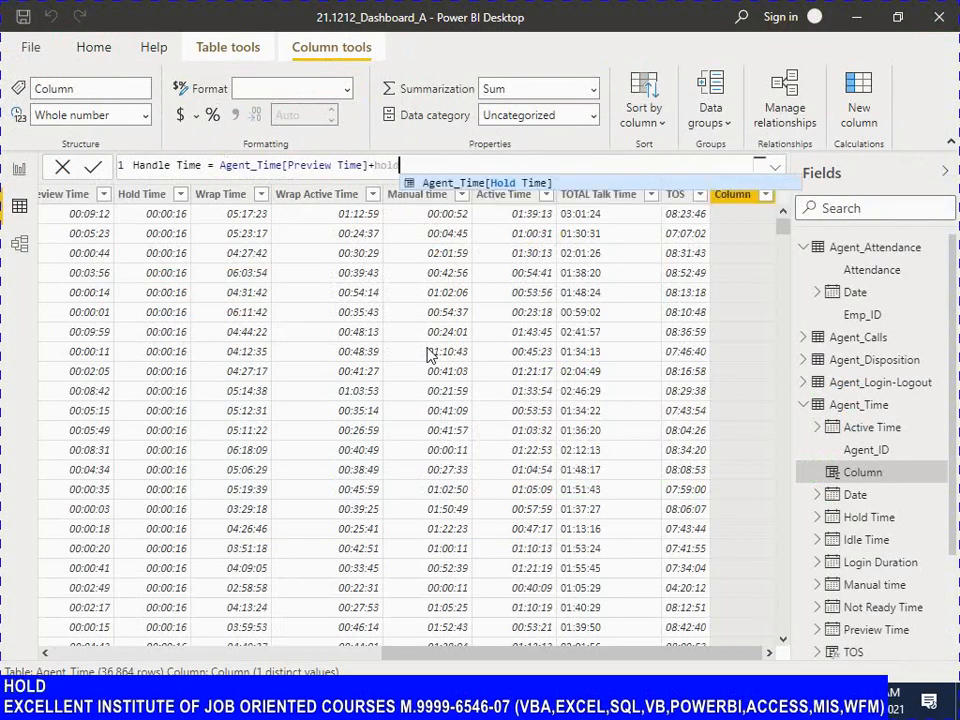
key("Down")
key("Tab")
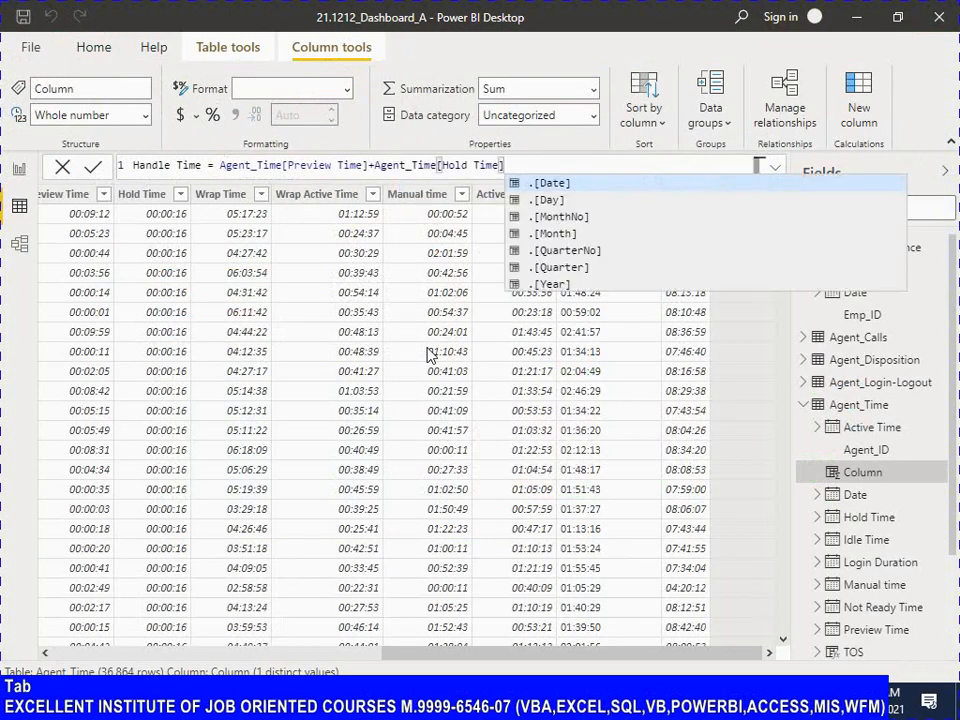
type("+")
Check the third component in the Help File and append Agent_Time[Wrap Time] to the Handle Time formula
key("alt+Tab")
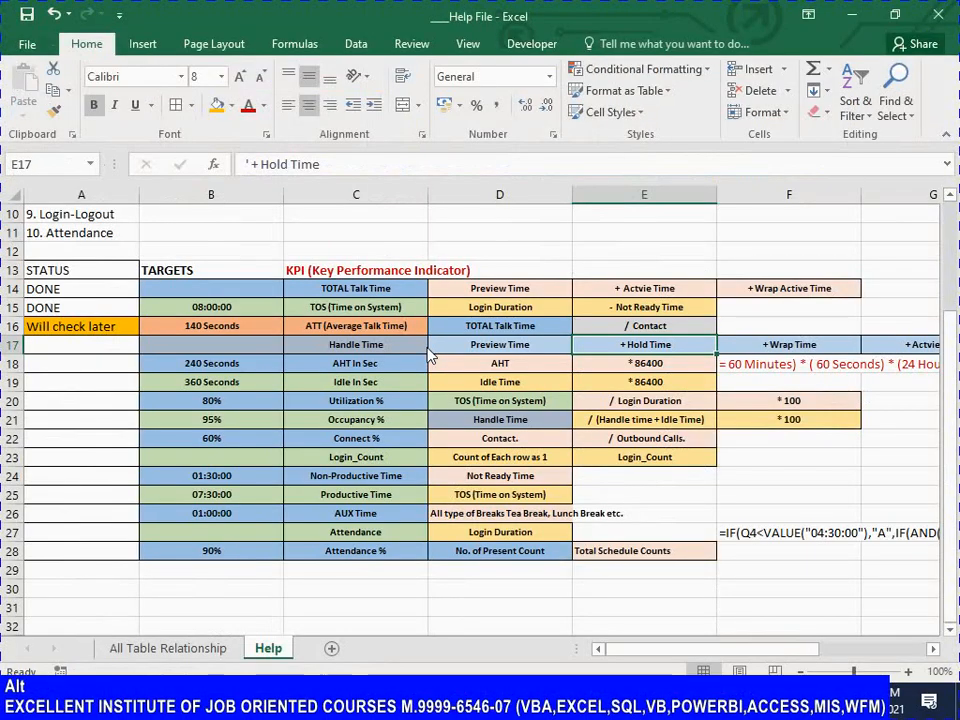
key("Right")
key("Right")
key("Left")
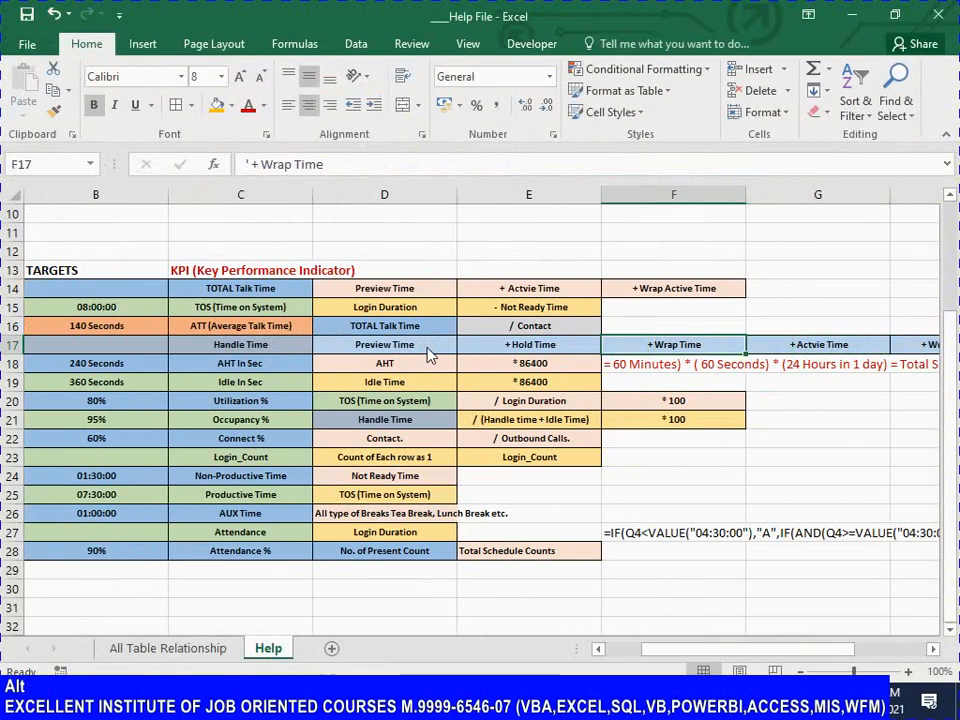
key("alt+Tab")
type("wrap")
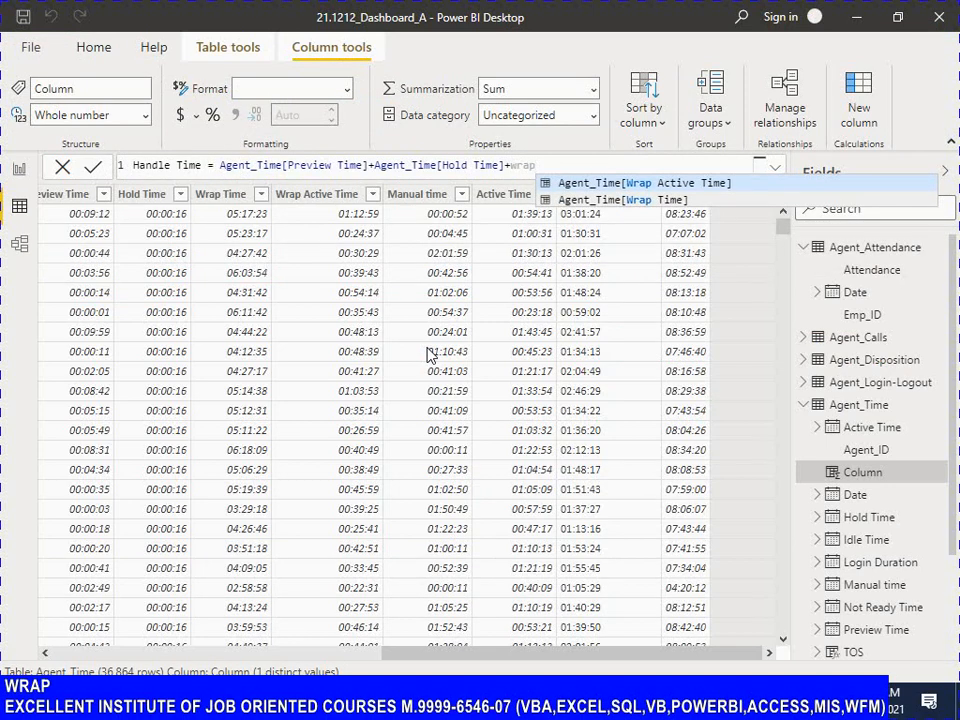
key("Down")
key("Tab")
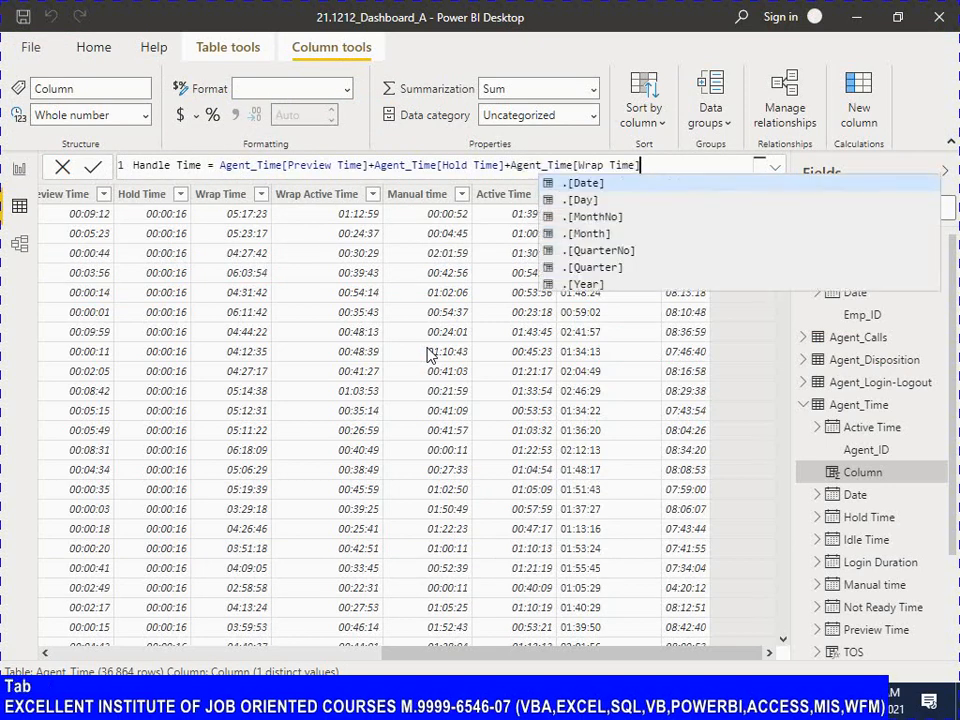
Check the remaining Handle Time components in the Help File and append +Agent_Time[Active Time]+ to the Handle Time formula in Power BI
key("alt+Tab")
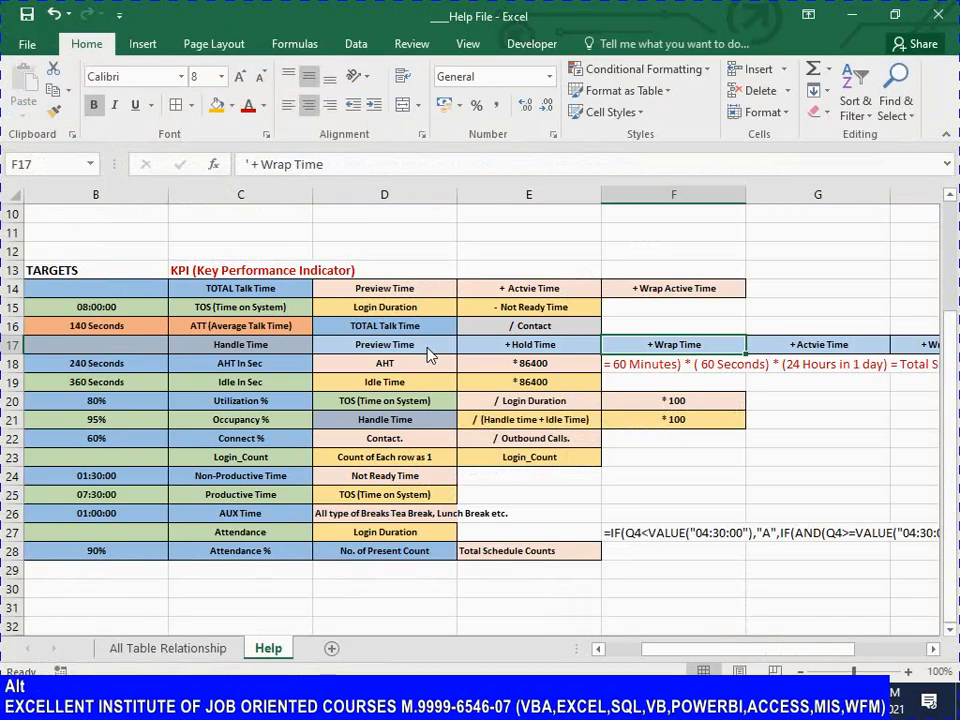
key("Right")
key("Right")
key("Right")
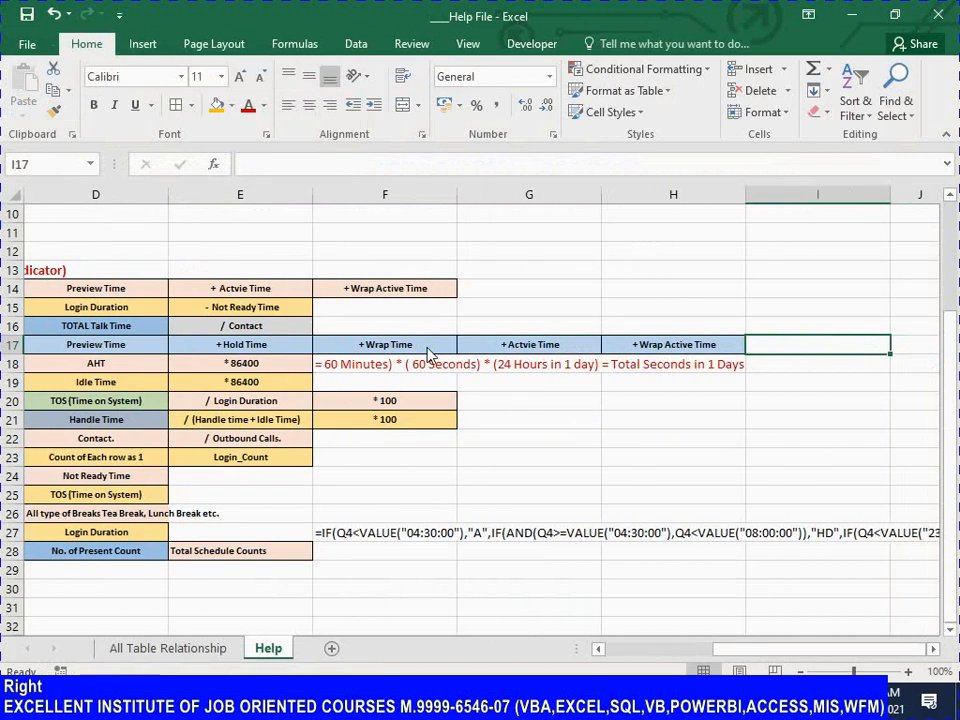
key("Left")
key("Left")
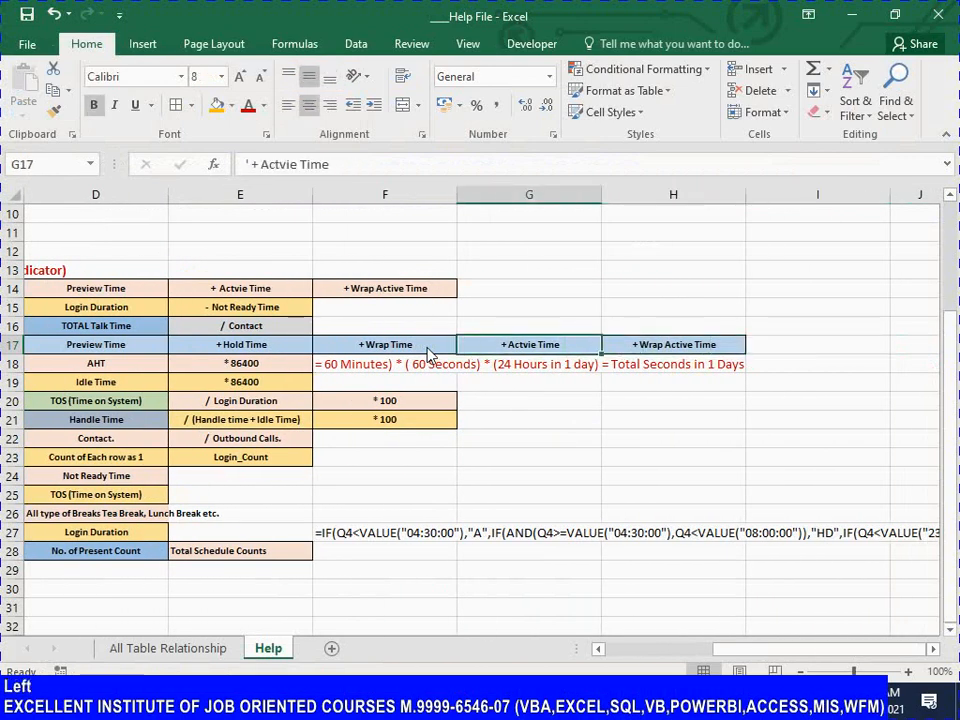
key("alt+Tab")
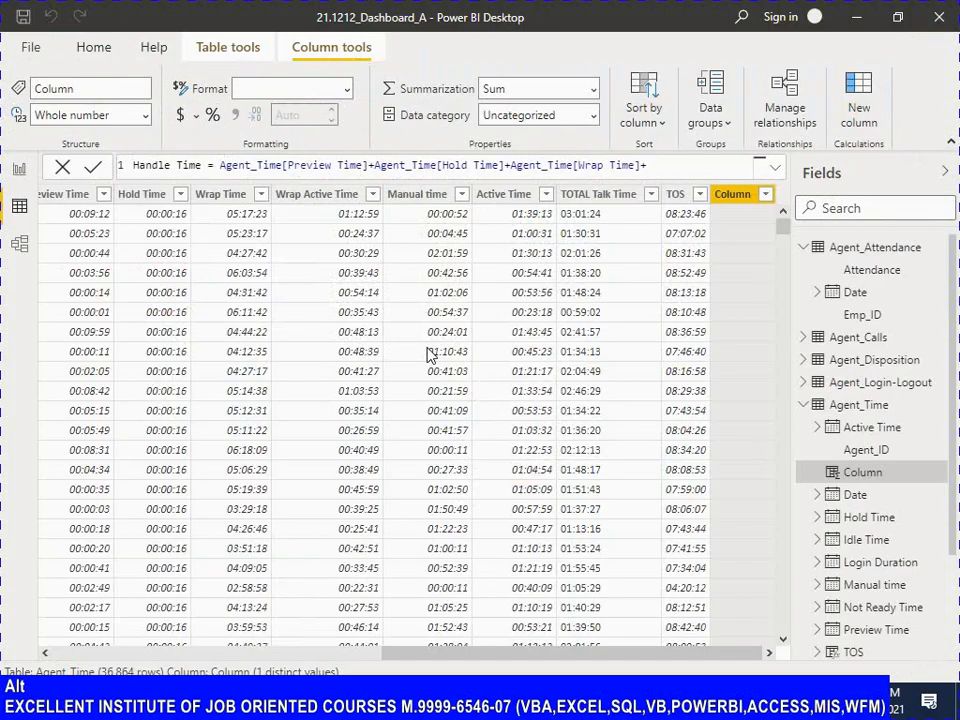
type("acti")
key("Down")
key("Down")
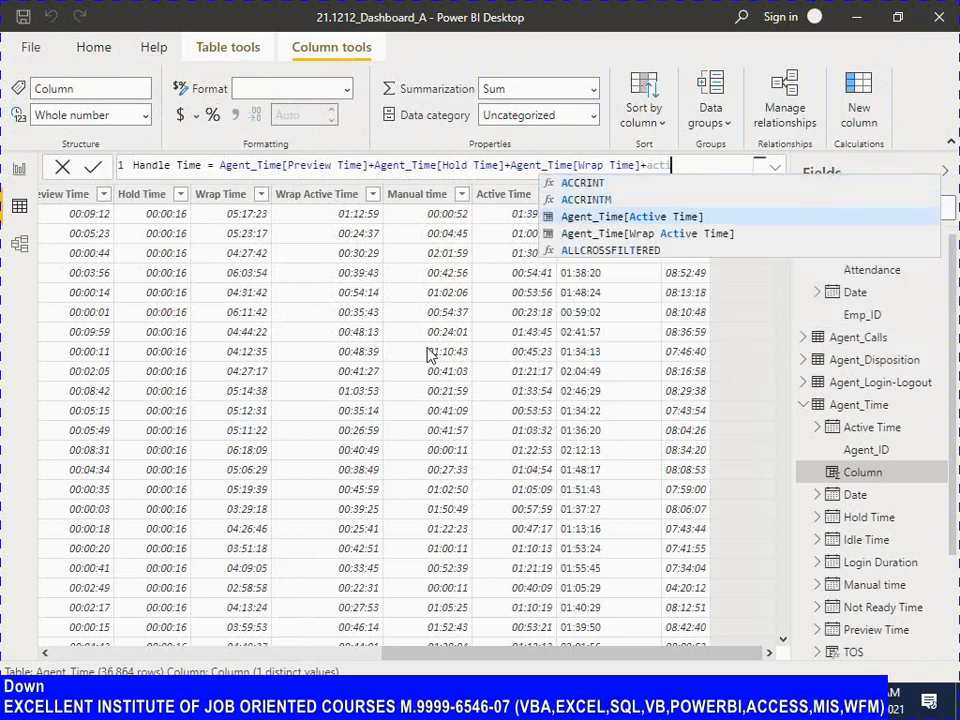
key("Tab")
type("+")
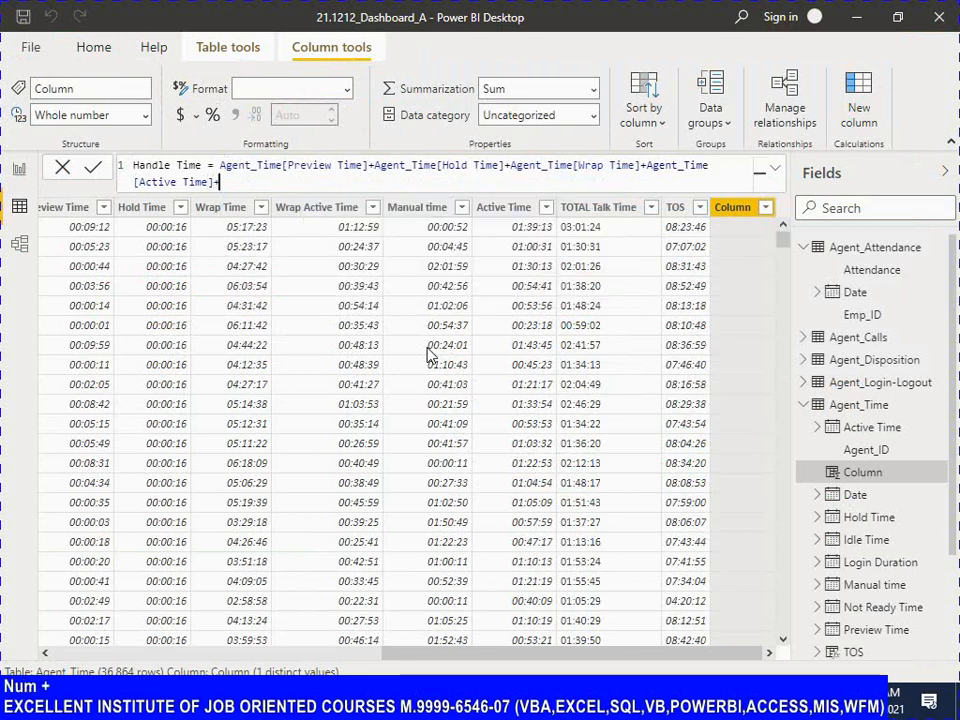
Complete the Handle Time formula with Agent_Time[Wrap Active Time] and commit the calculated column
type("acti")
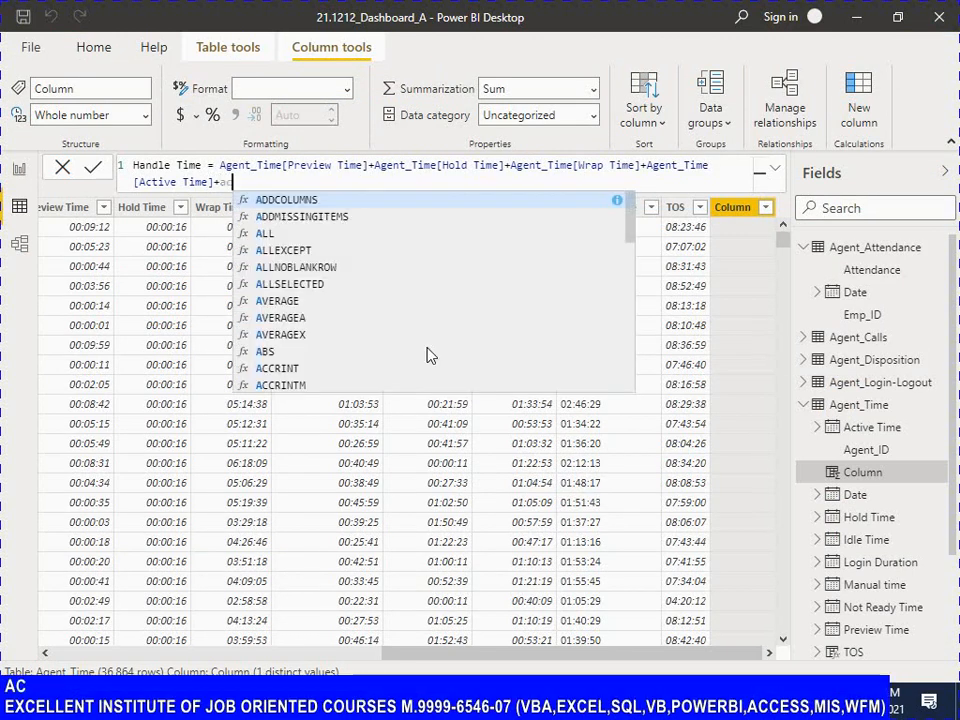
key("Down")
key("Down")
key("Down")
key("Down")
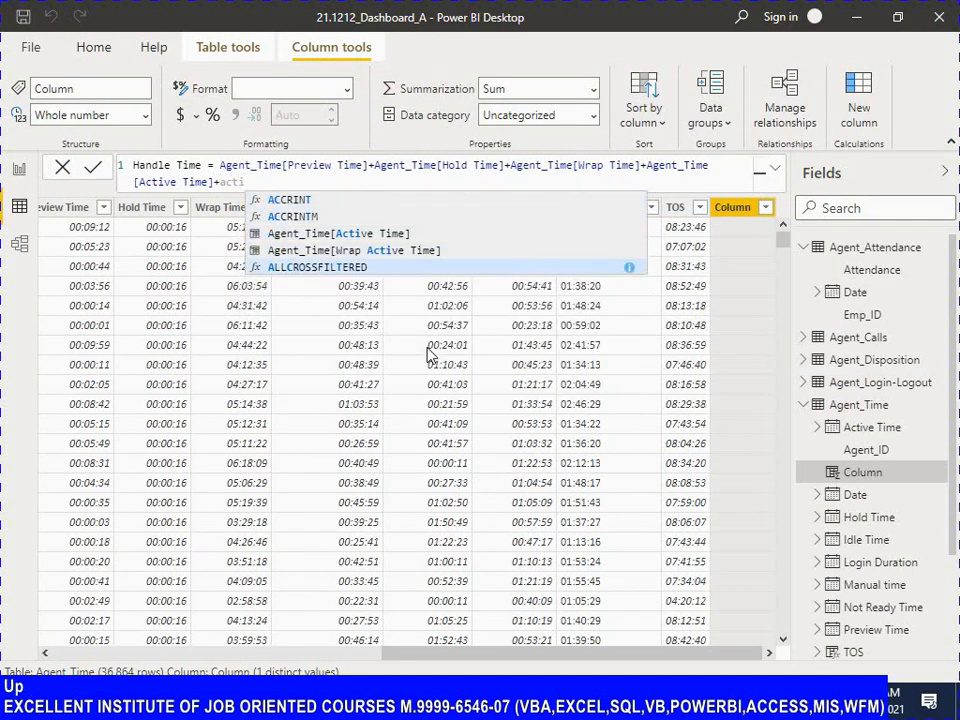
key("Up")
key("Tab")
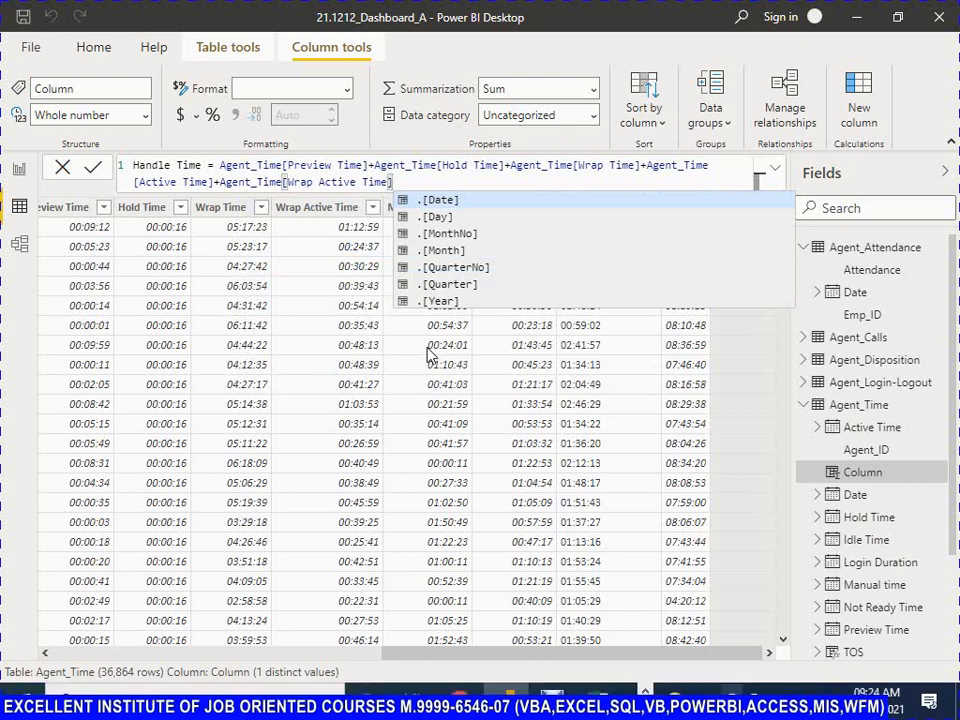
left_click(92, 167)
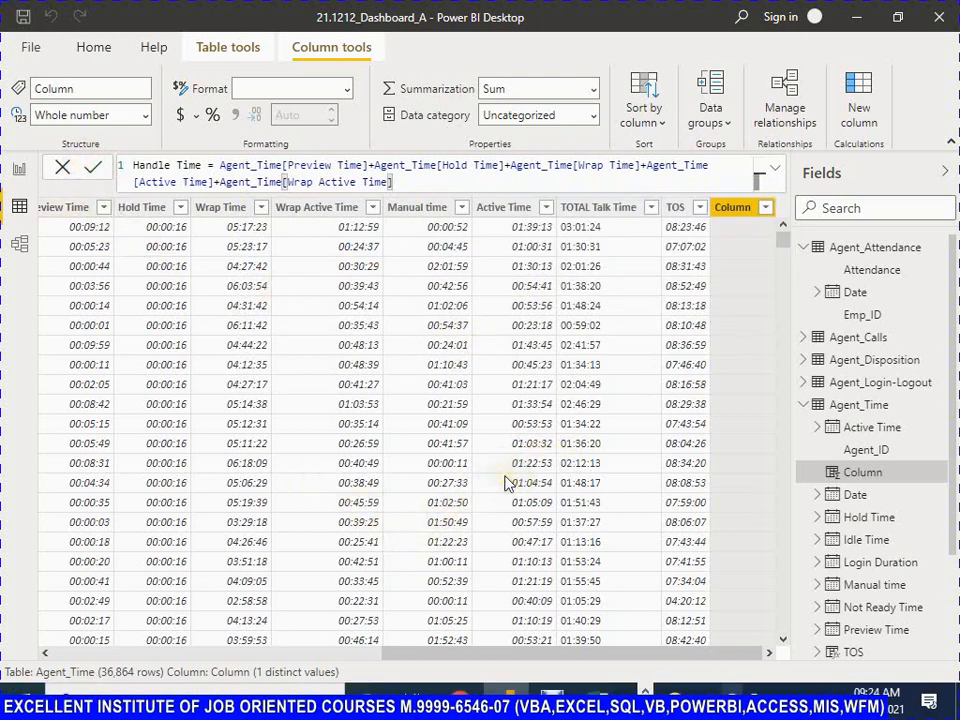
key("Return")
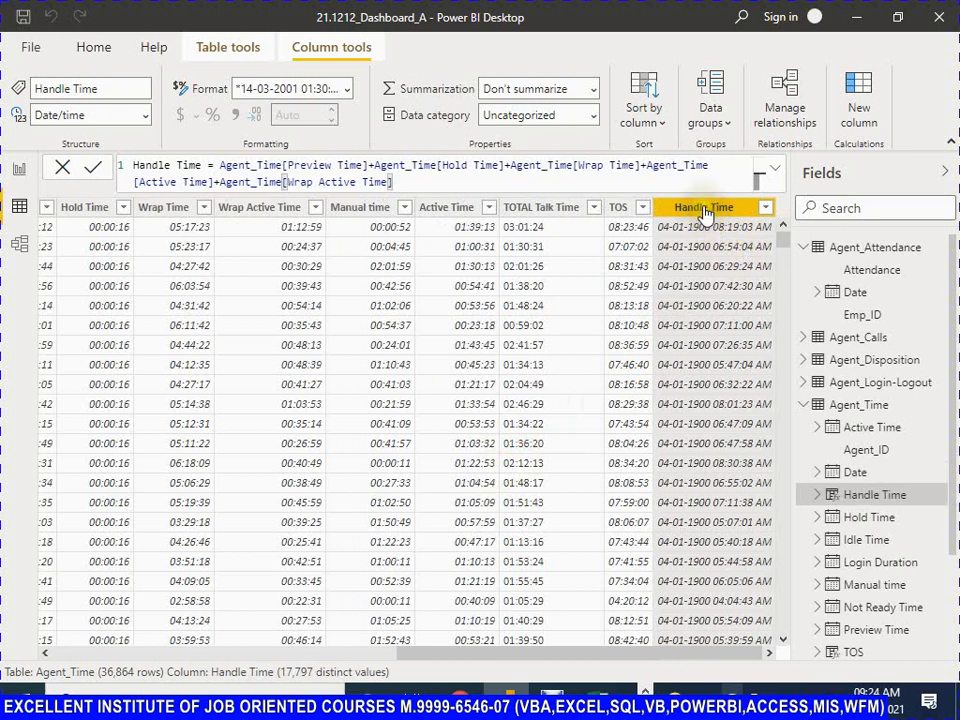
Format the Handle Time column as the time format 13:30:55 (hh:nn:ss)
left_click(346, 89)
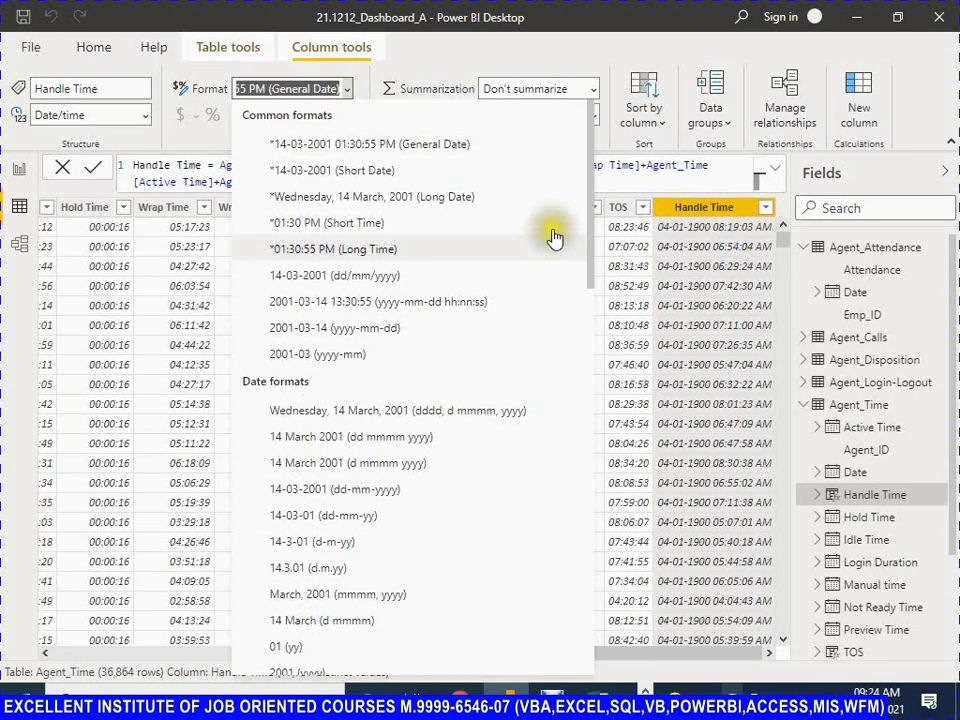
left_click_drag(594, 184, 615, 681)
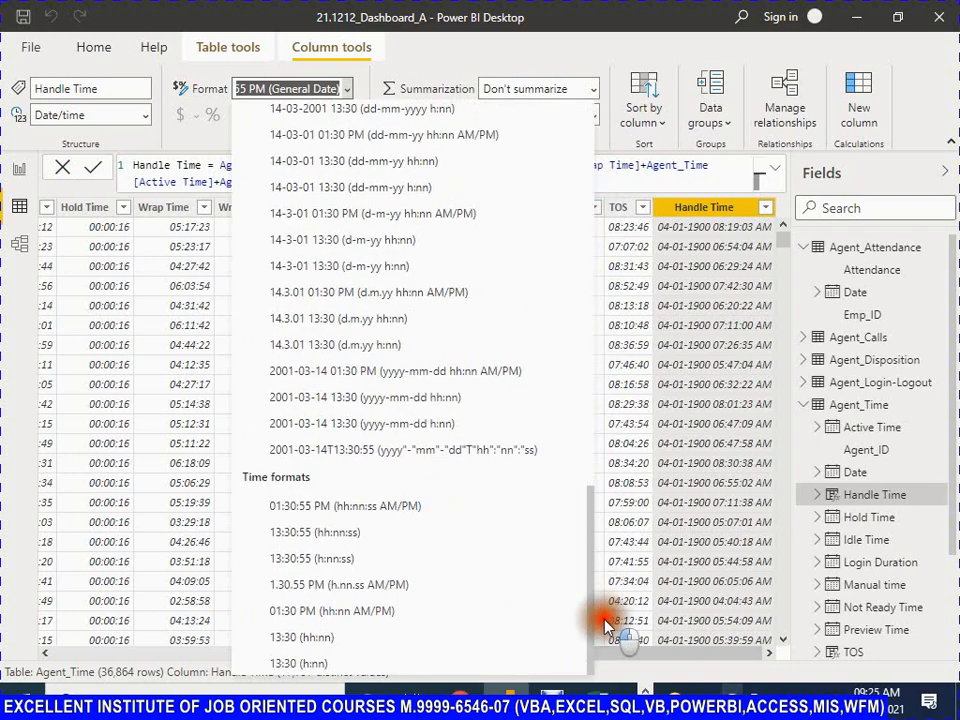
left_click(324, 598)
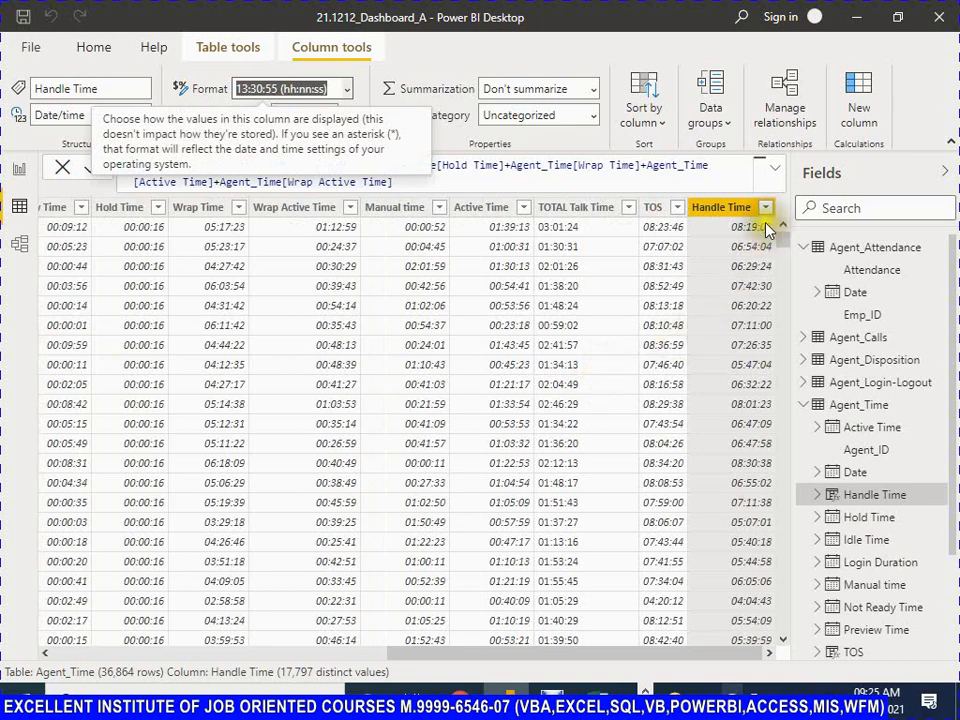
Switch to the Excel Help File, enter DONE as the status of the Handle Time row, and save the workbook
key("alt")
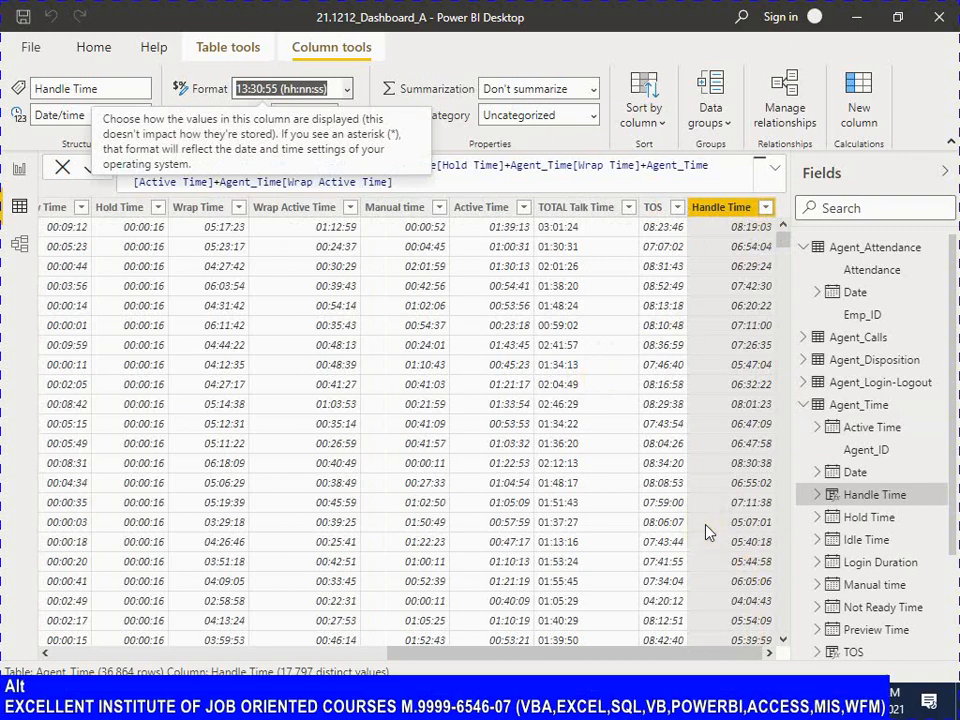
key("alt+Tab")
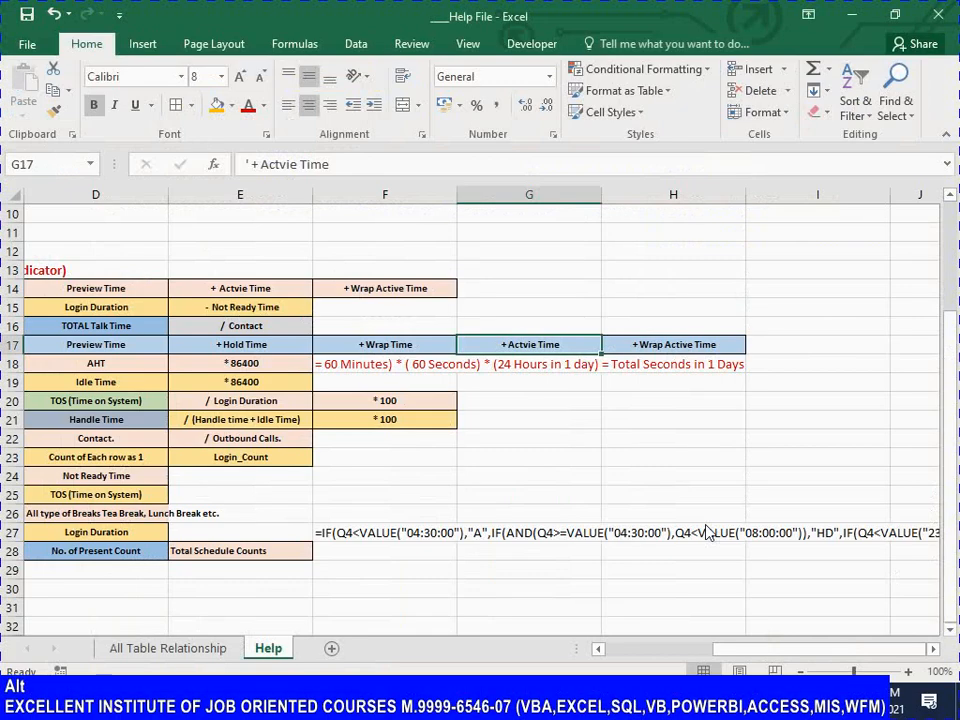
key("Left")
key("ctrl+Left")
key("ctrl+Left")
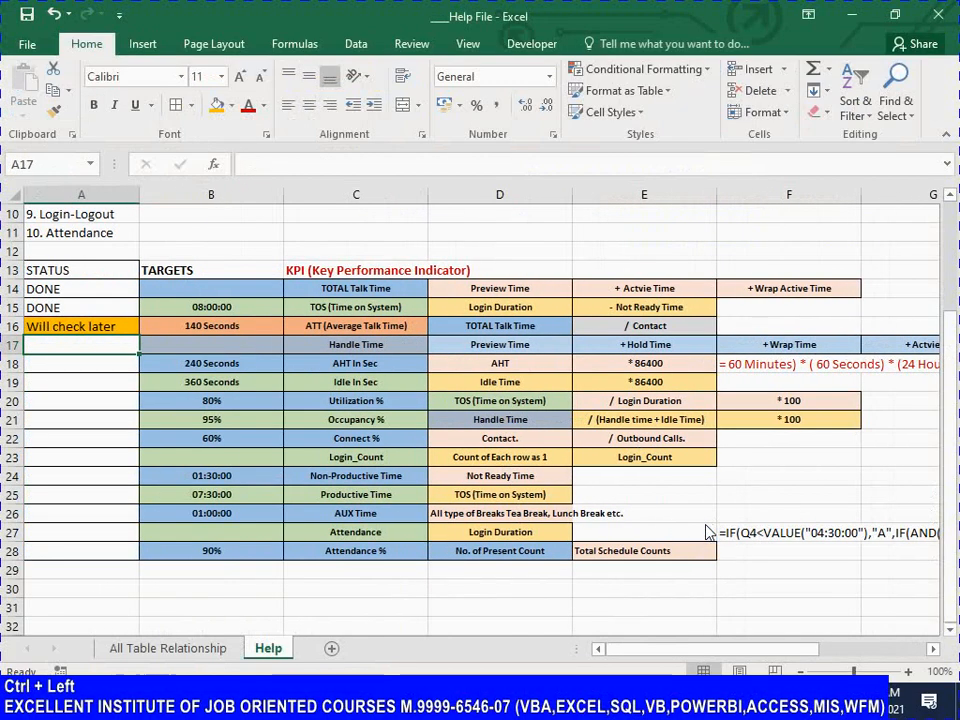
key("Caps_Lock")
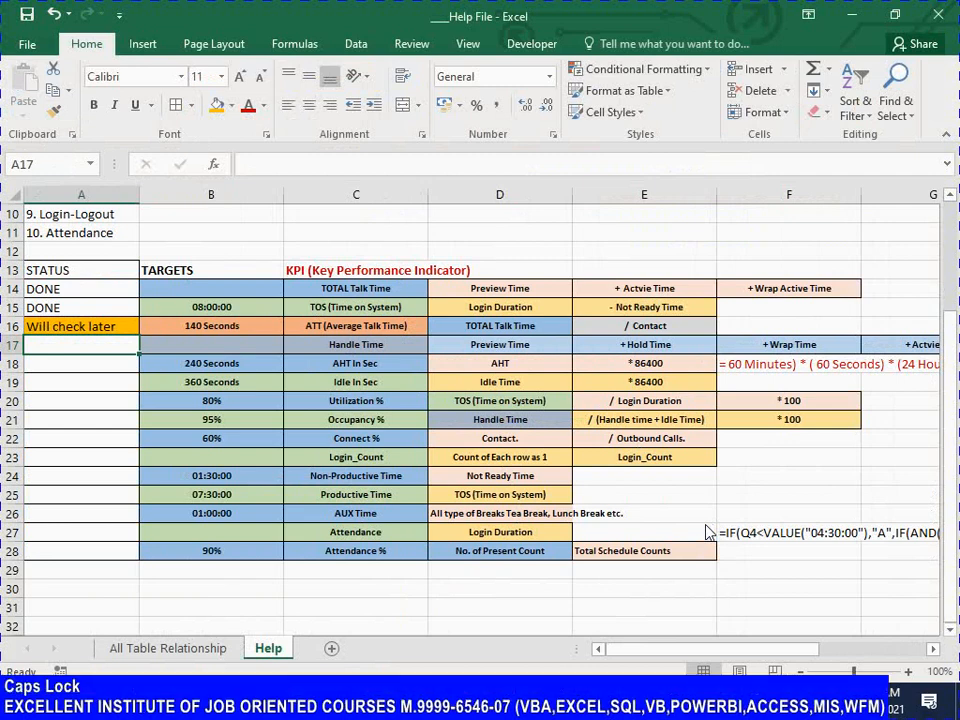
type("DONE")
key("Return")
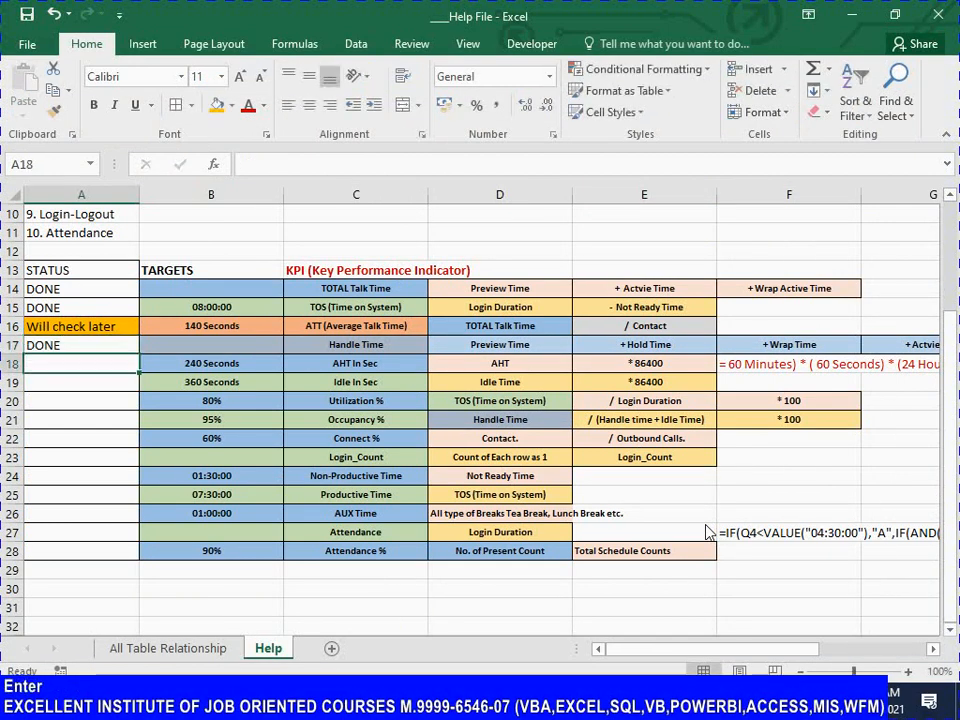
key("ctrl+s")
Copy the Handle Time name cell C17 over the AHT entry in D18 of the AHT In Sec row and save the workbook
key("Right")
key("Right")
key("Right")
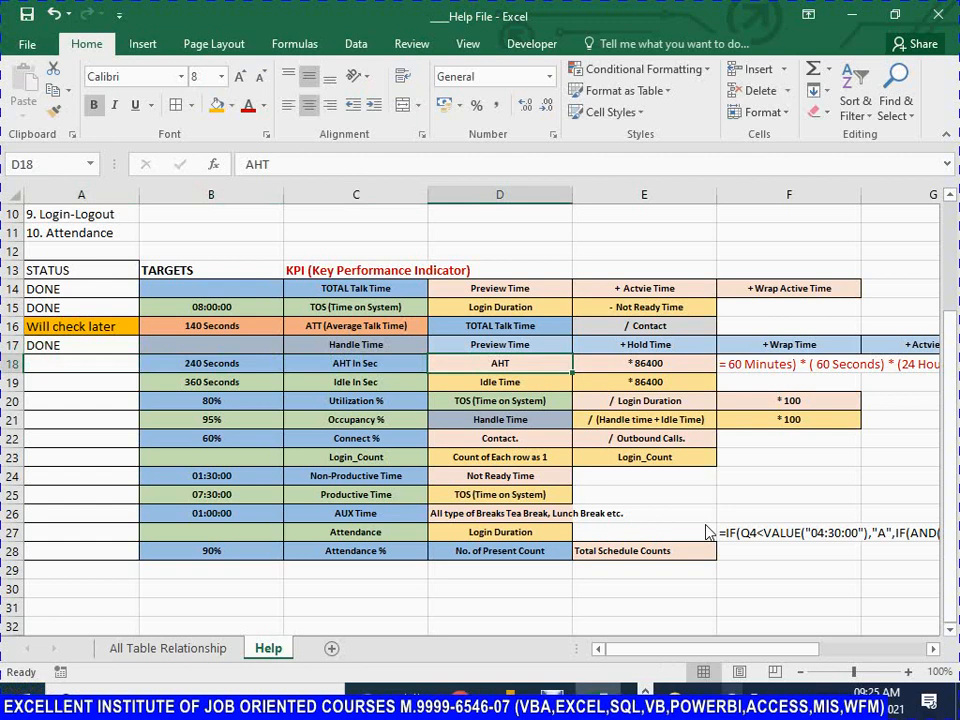
key("Up")
key("Left")
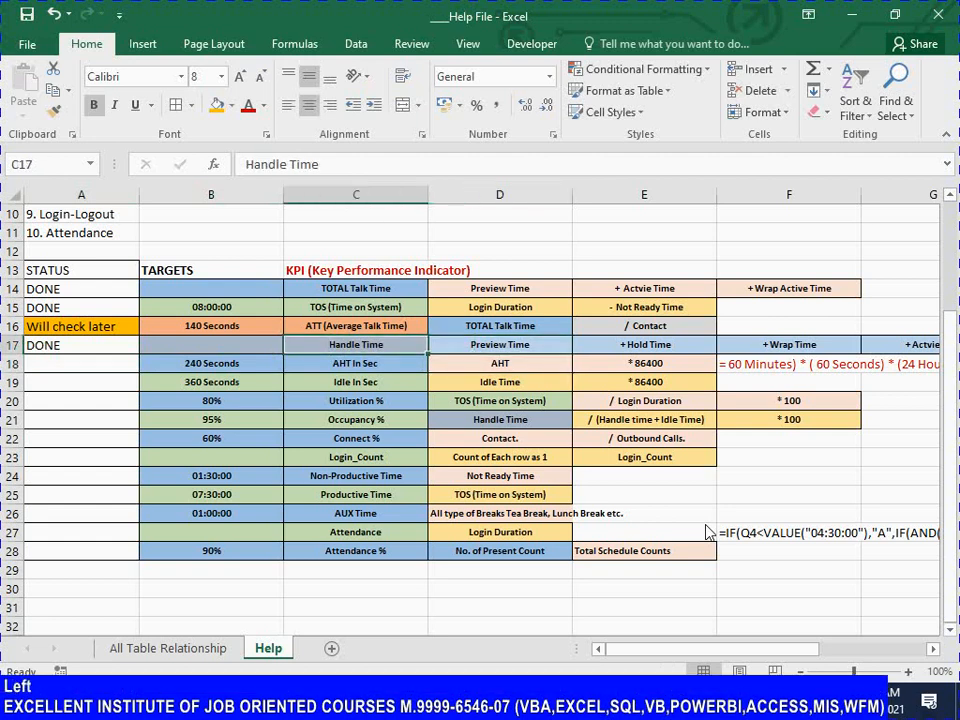
key("ctrl+c")
key("Down")
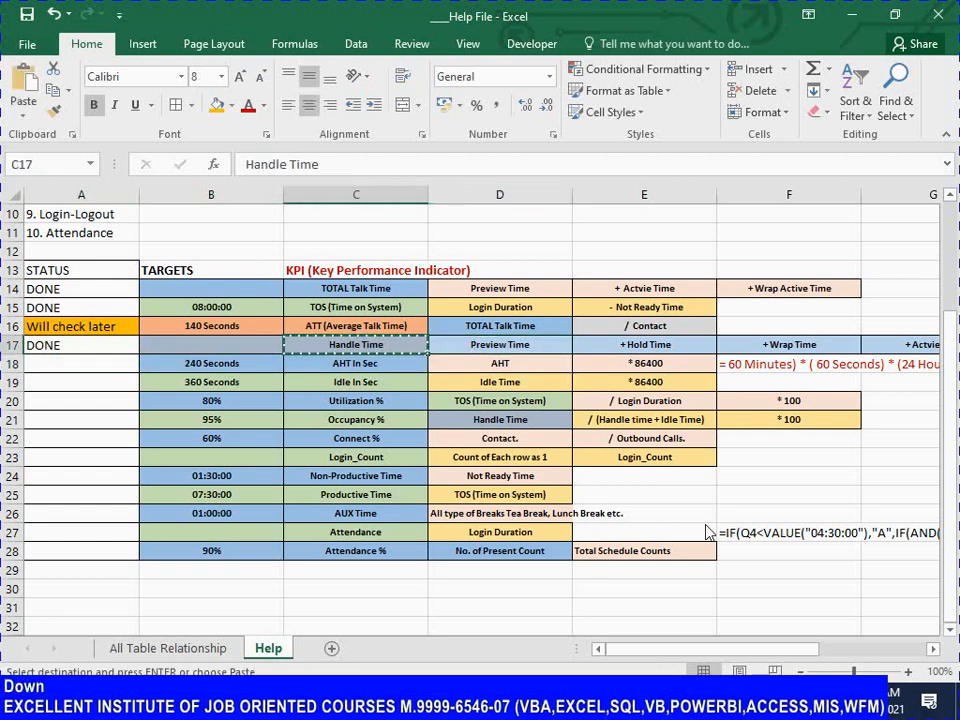
key("Right")
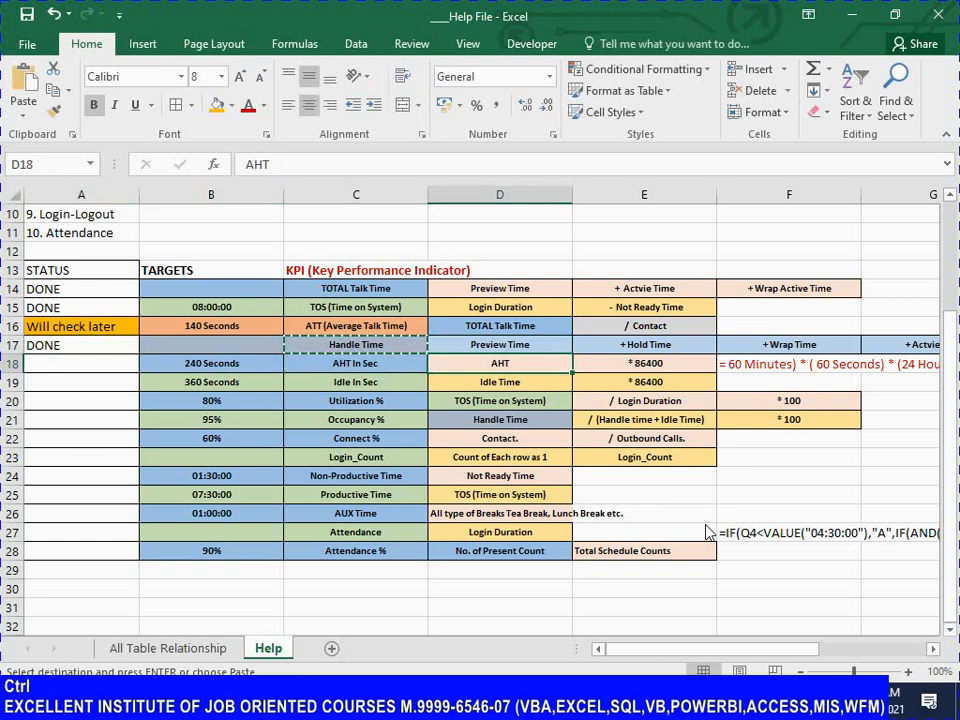
key("ctrl+v")
key("Escape")
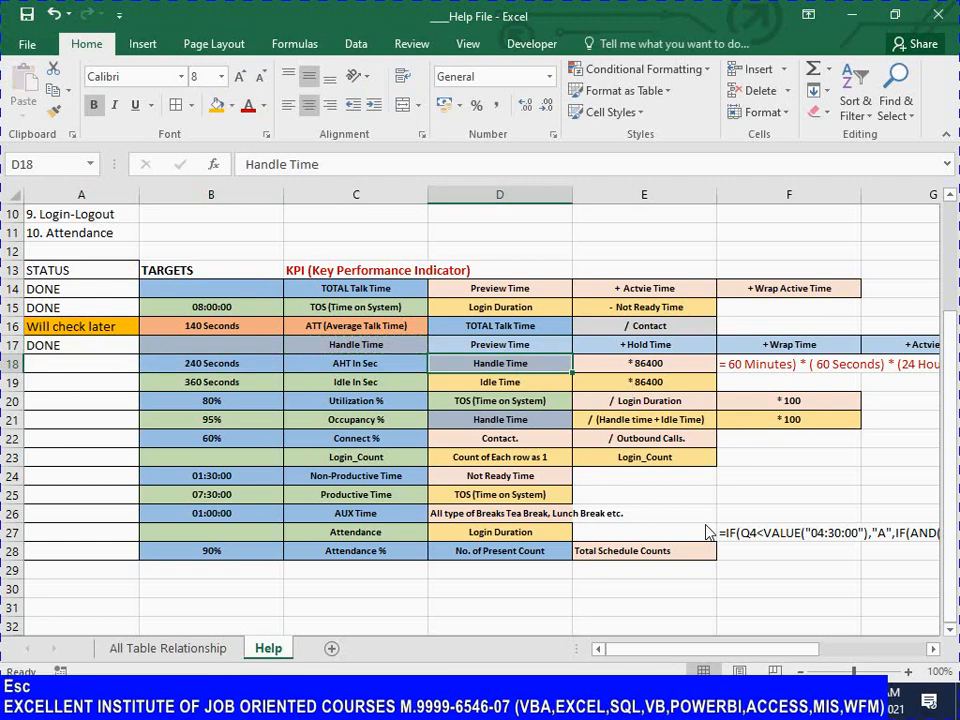
key("Right")
key("ctrl")
key("Left")
key("ctrl+Left")
key("ctrl+Left")
key("ctrl+s")
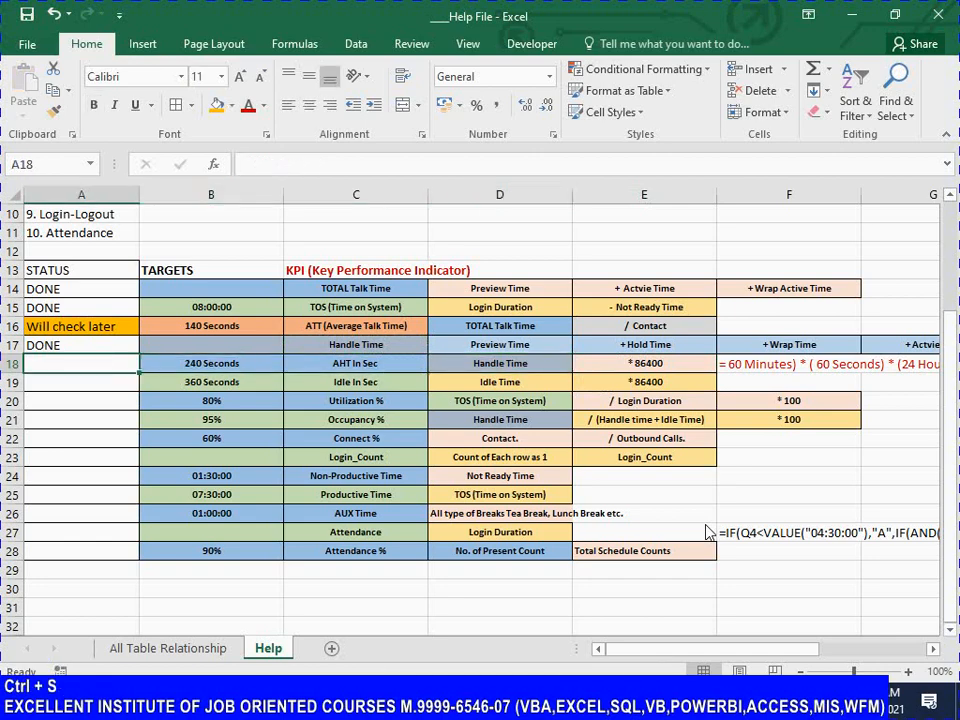
Check the AHT In Sec definition in row 18, then switch to Power BI and add a new calculated column to Agent_Time
key("Tab")
key("Tab")
key("Tab")
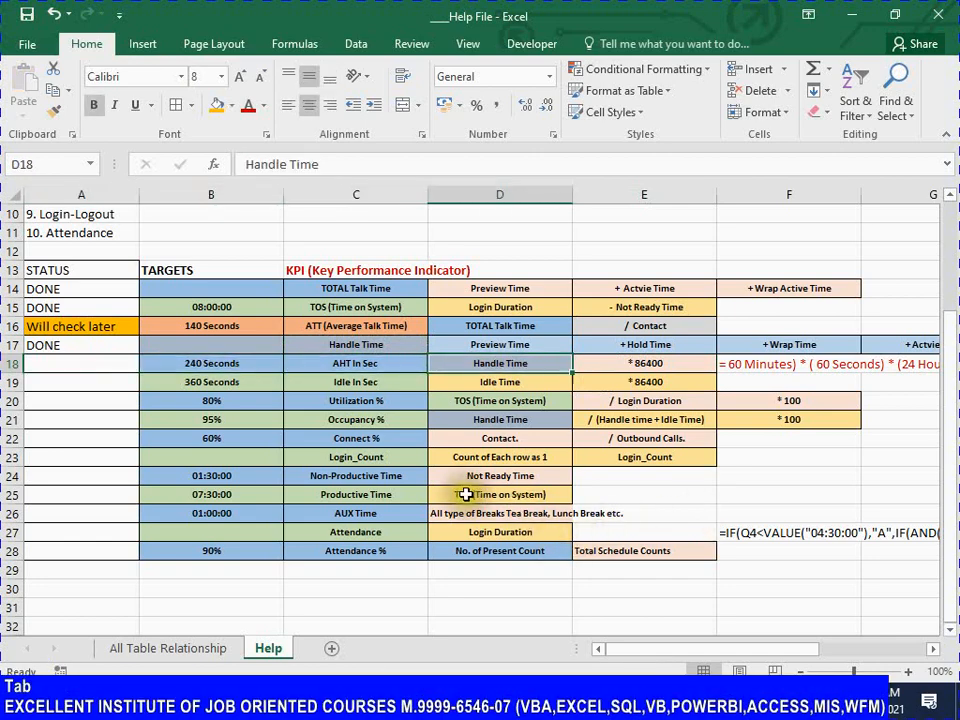
key("alt+Tab")
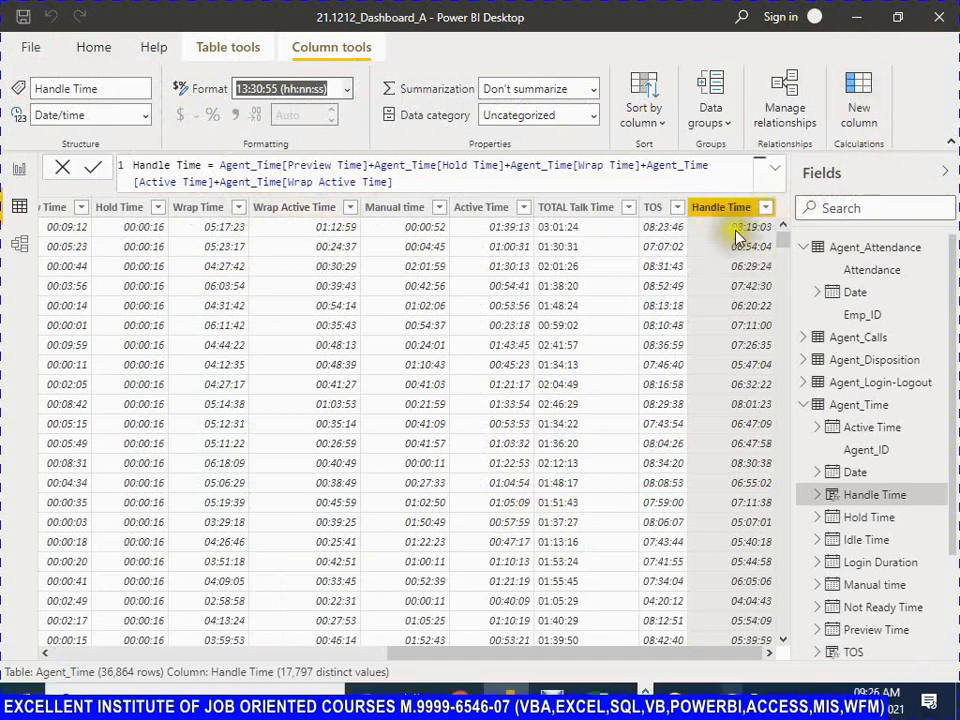
left_click(855, 92)
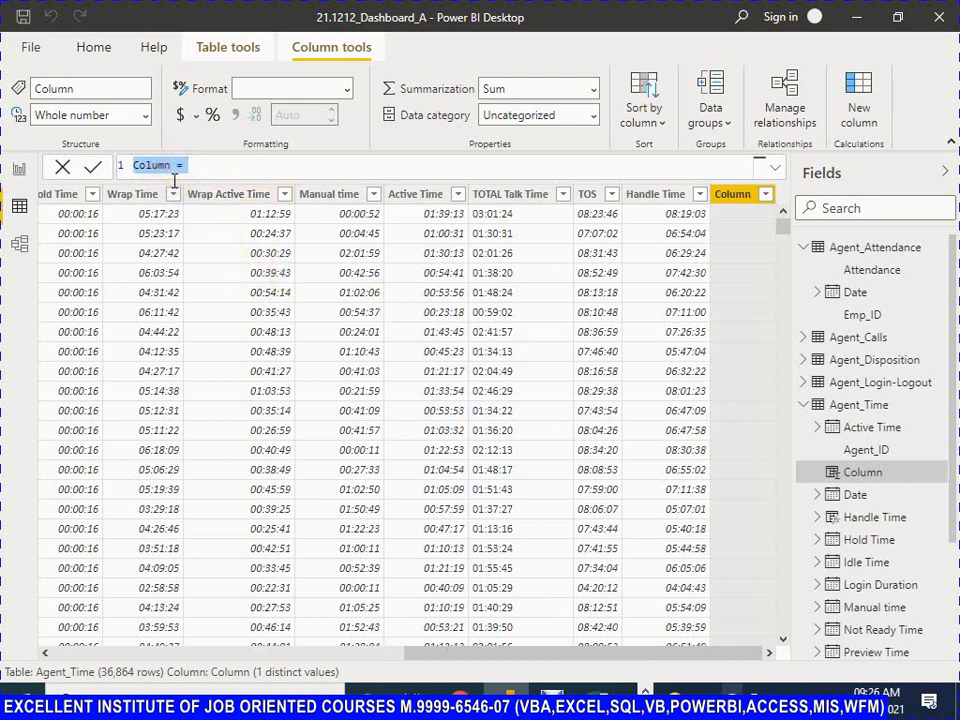
Name the new calculated column "AHT (In Sec)" in its formula
key("Left")
key("Left")
key("Left")
key("Left")
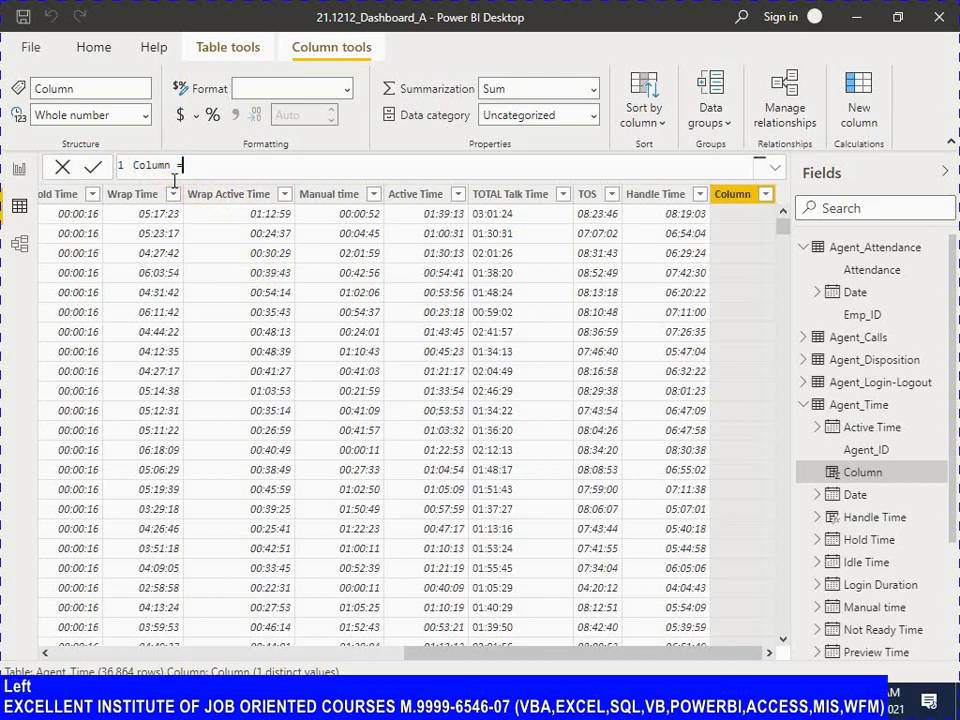
key("Right")
key("ctrl+shift+Left")
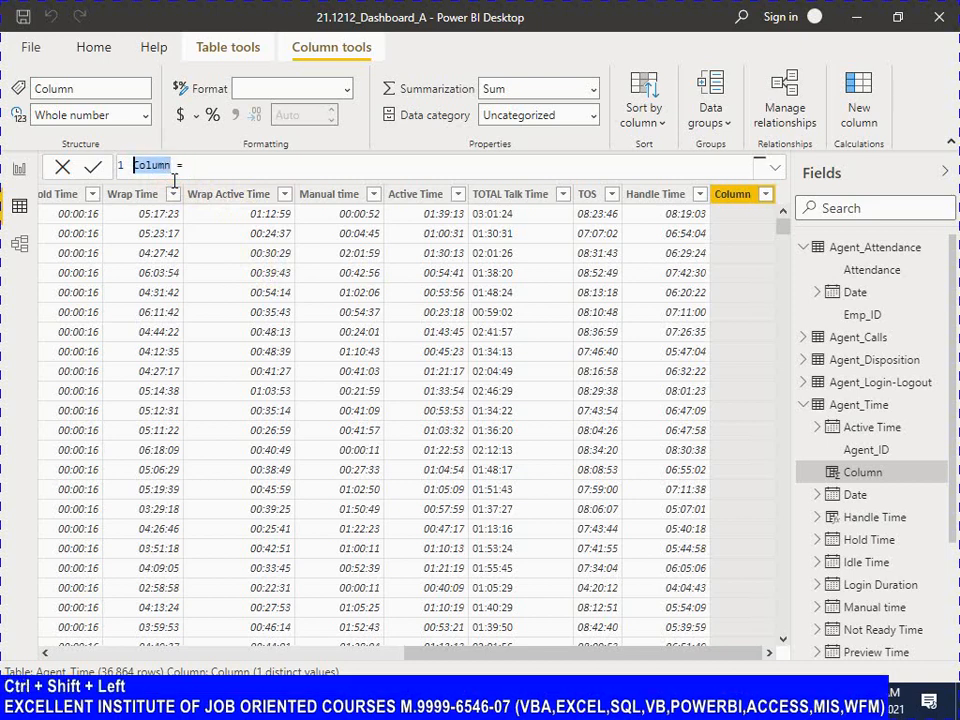
type("AHT IN")
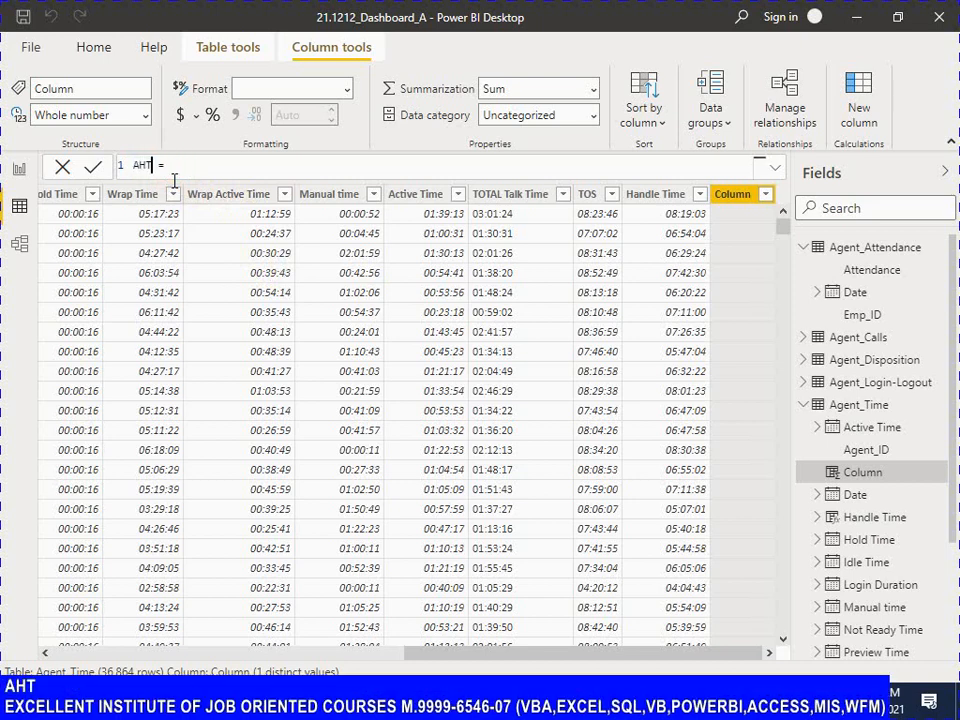
key("BackSpace")
key("BackSpace")
key("BackSpace")
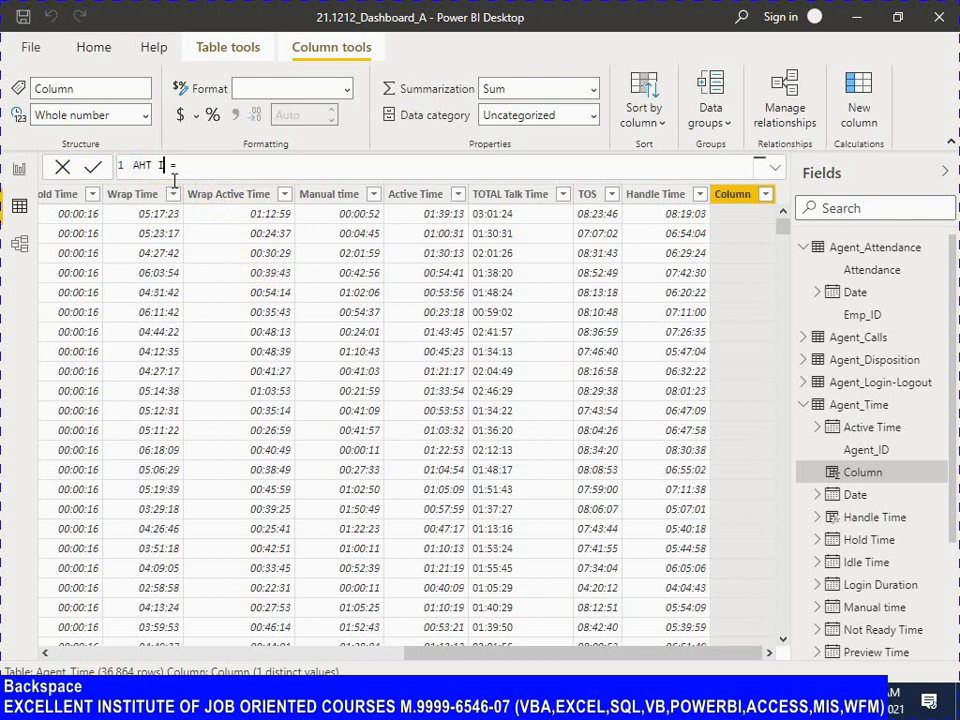
type("(In")
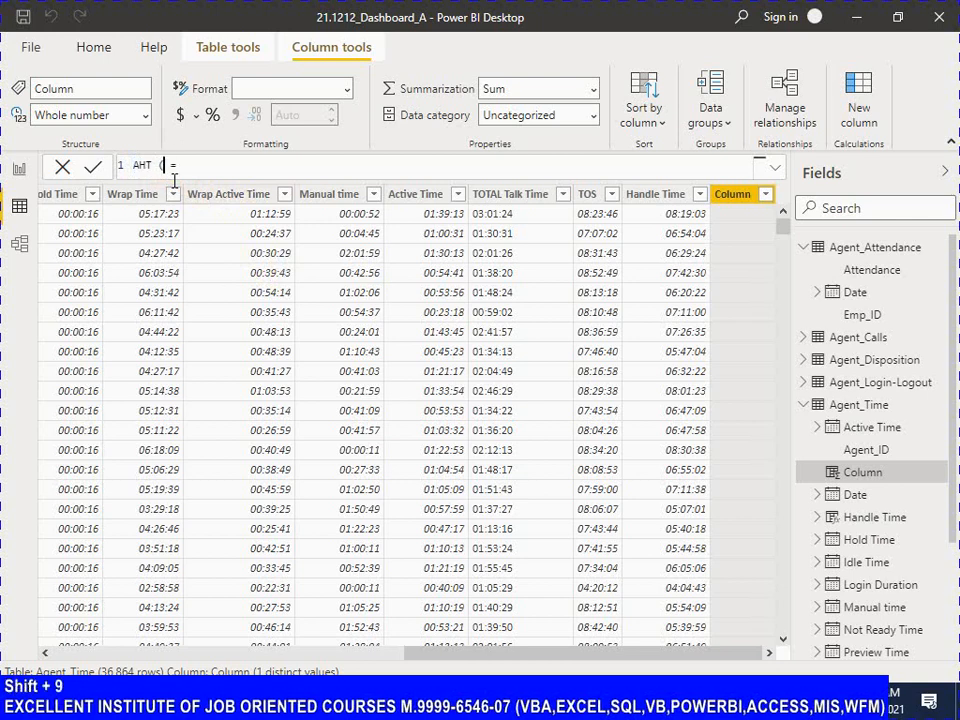
type(" Secs")
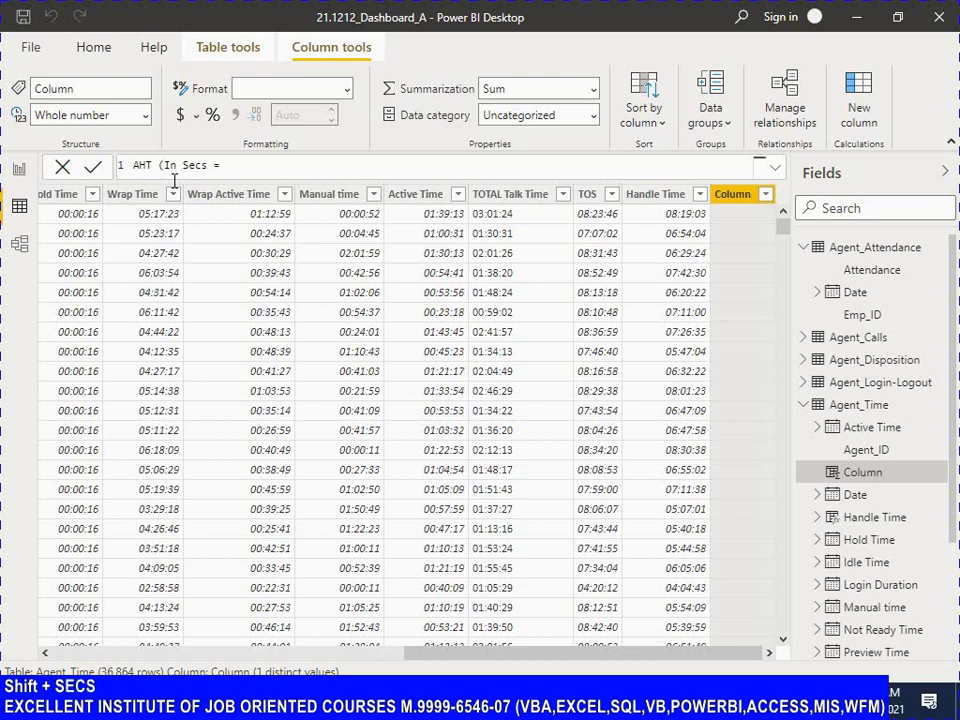
key("BackSpace")
type(")")
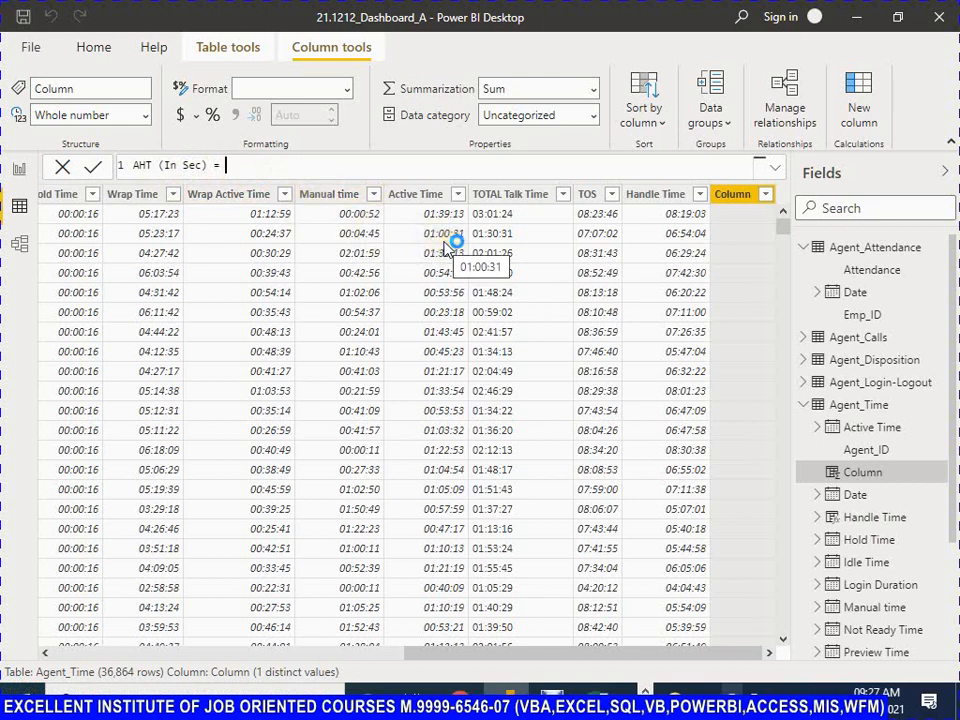
Complete the AHT (In Sec) formula as Agent_Time[Handle Time]*86400, commit it, and save the report
type("h")
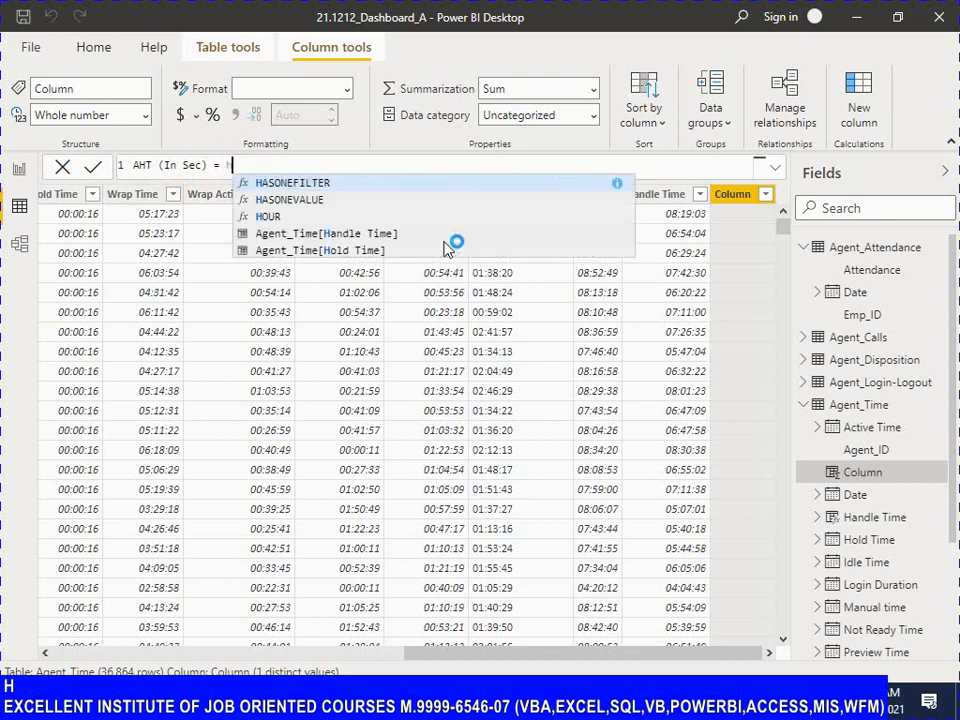
type("and")
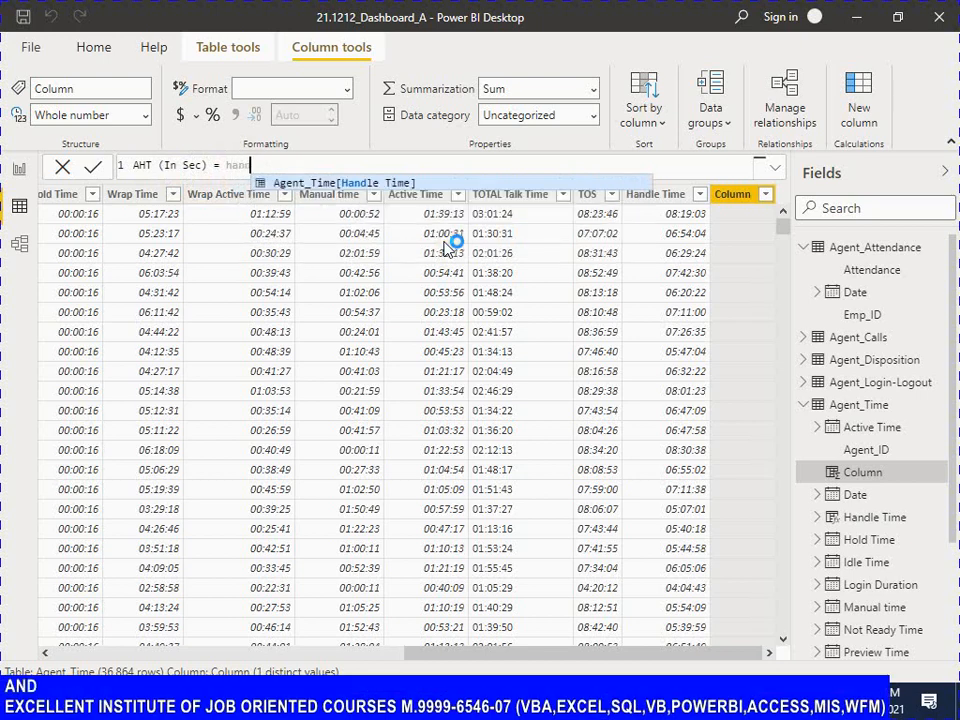
key("Tab")
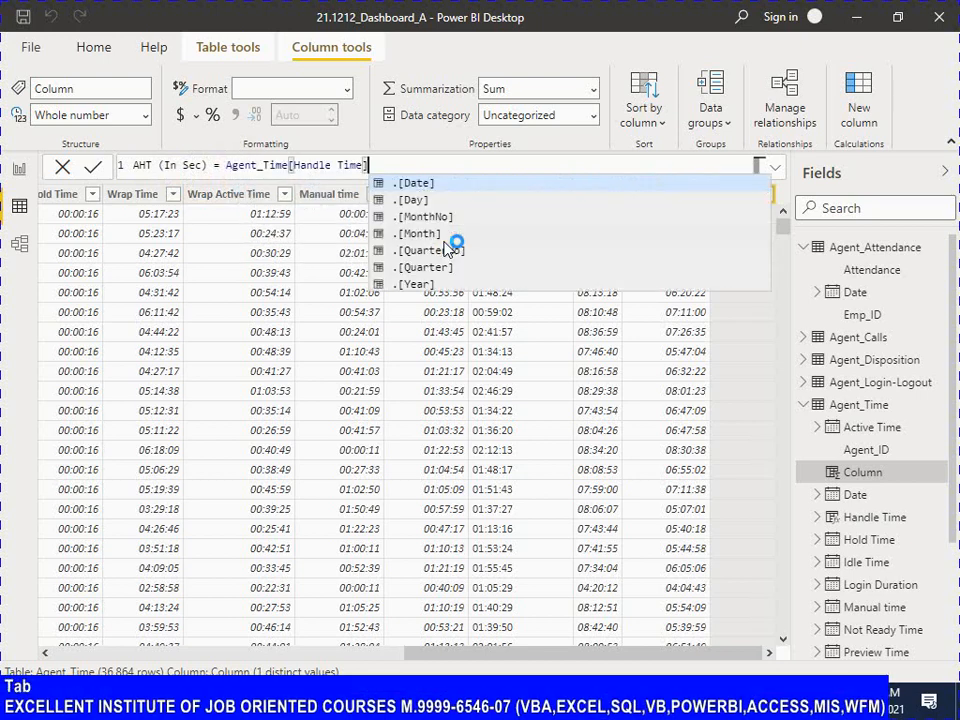
type("*")
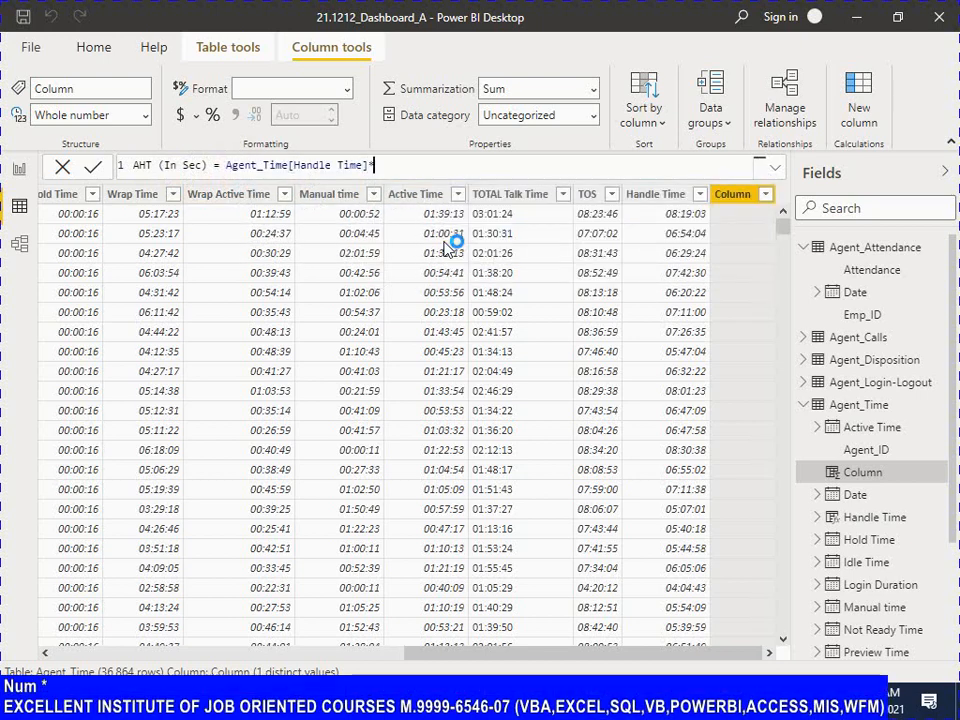
type("86400")
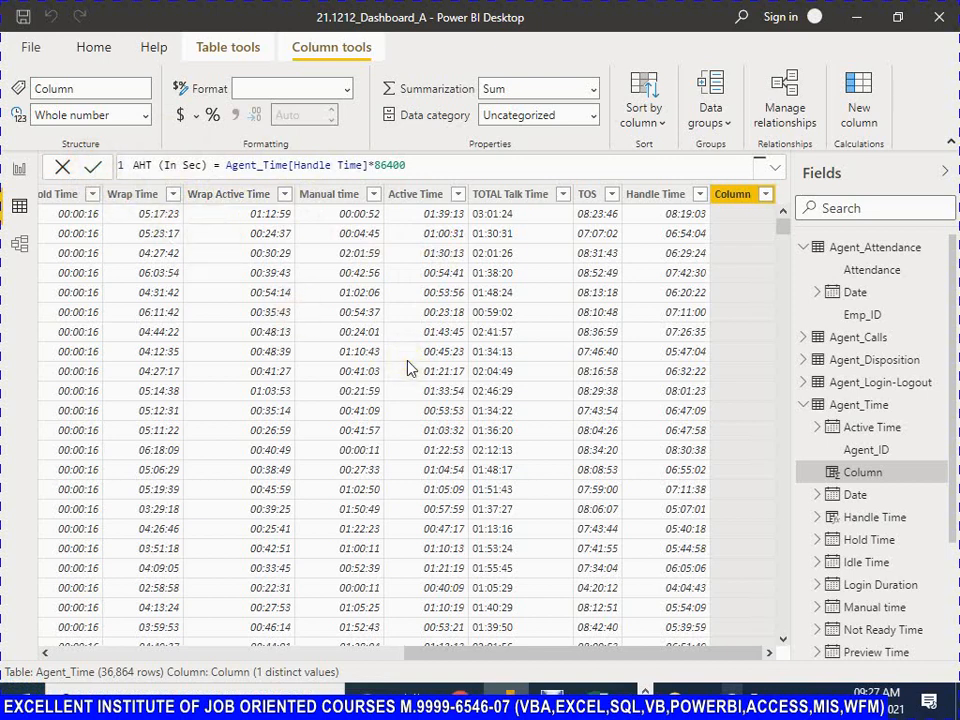
key("Return")
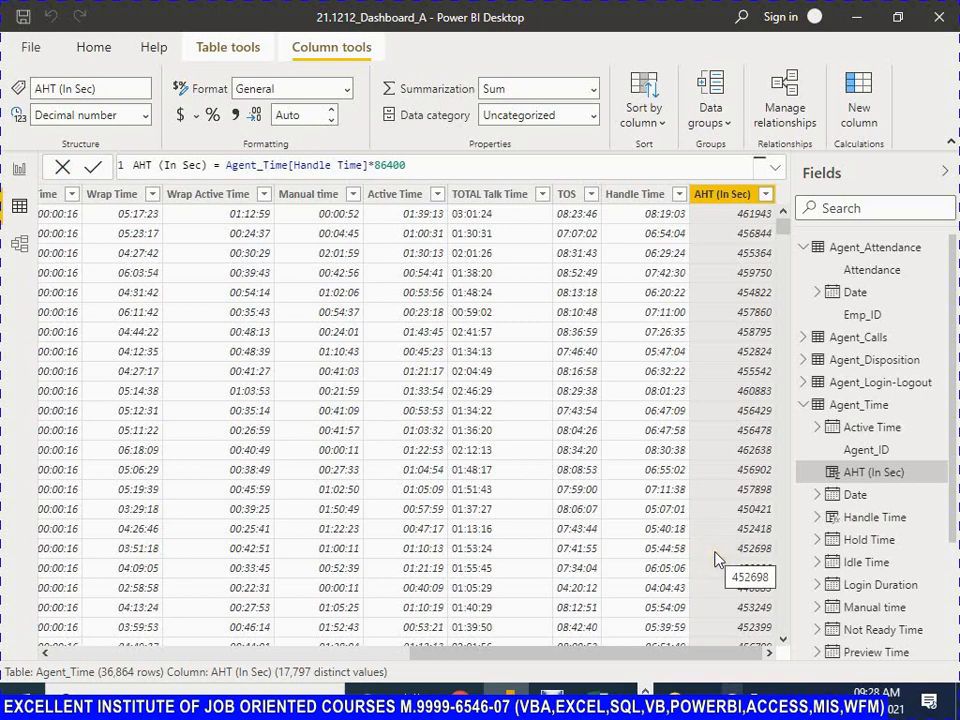
left_click(668, 657)
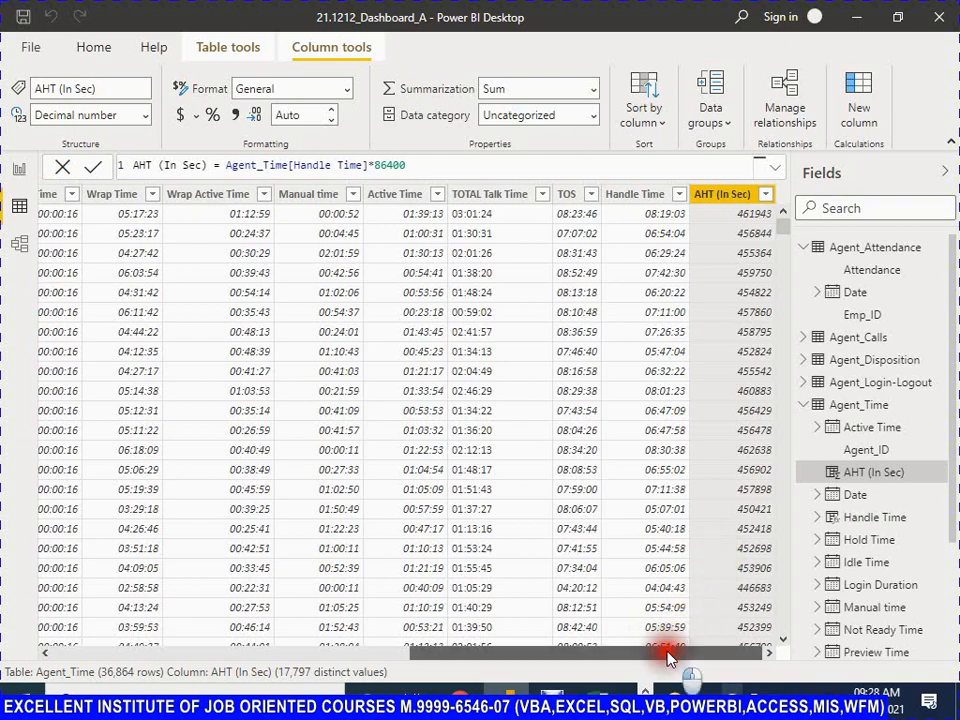
left_click_drag(668, 657, 726, 651)
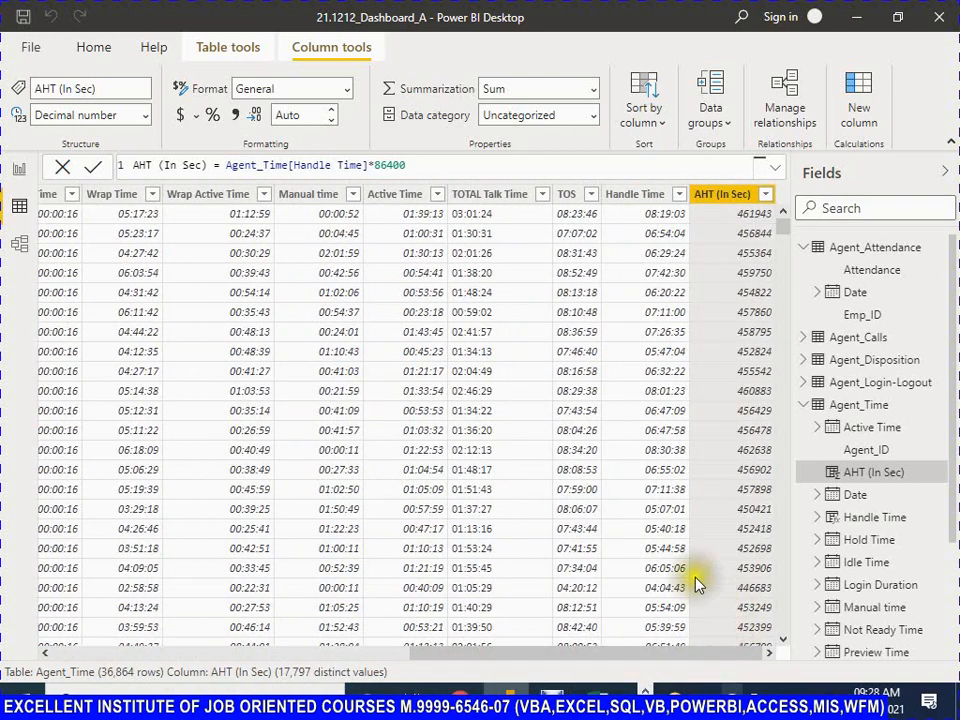
key("ctrl")
key("ctrl+s")
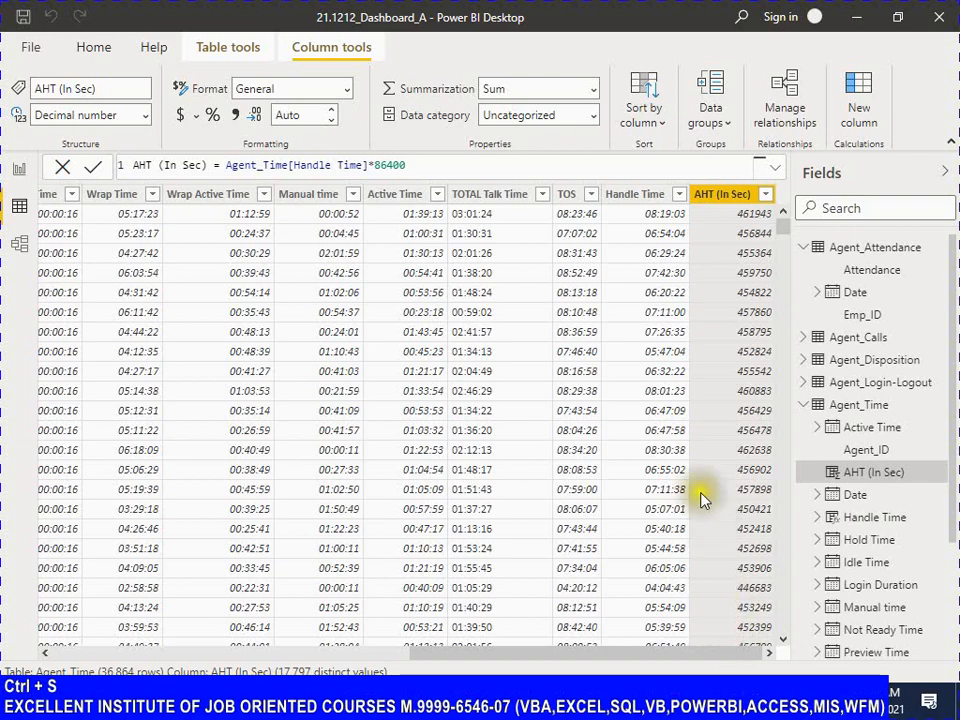
Switch to the Excel Help File, fill DONE into the status of the AHT In Sec row, and save the workbook
key("alt+Tab")
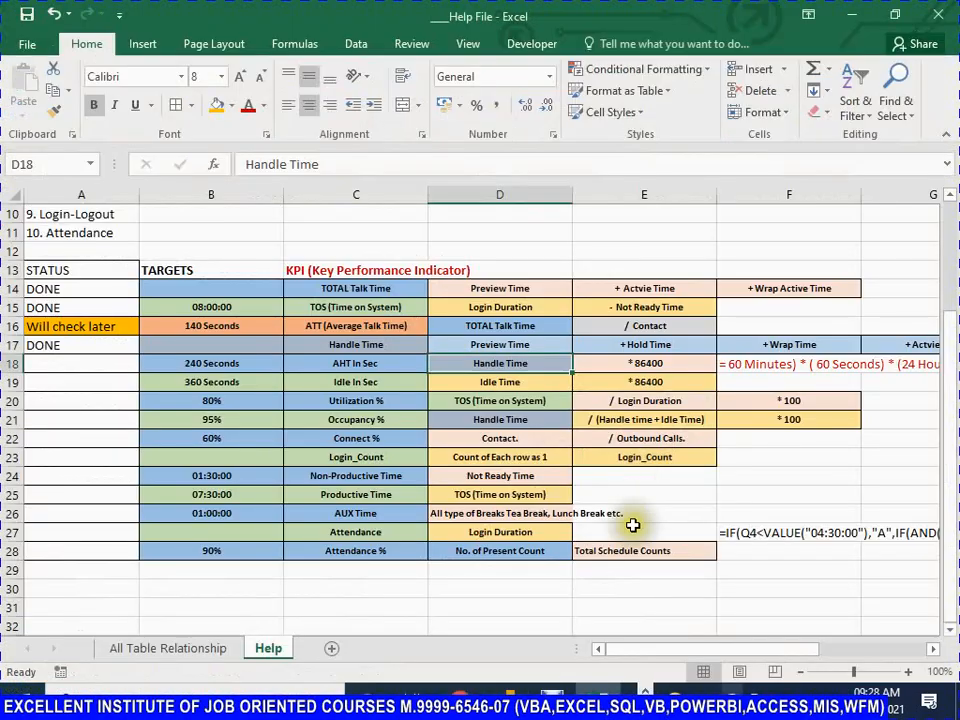
key("Tab")
key("Tab")
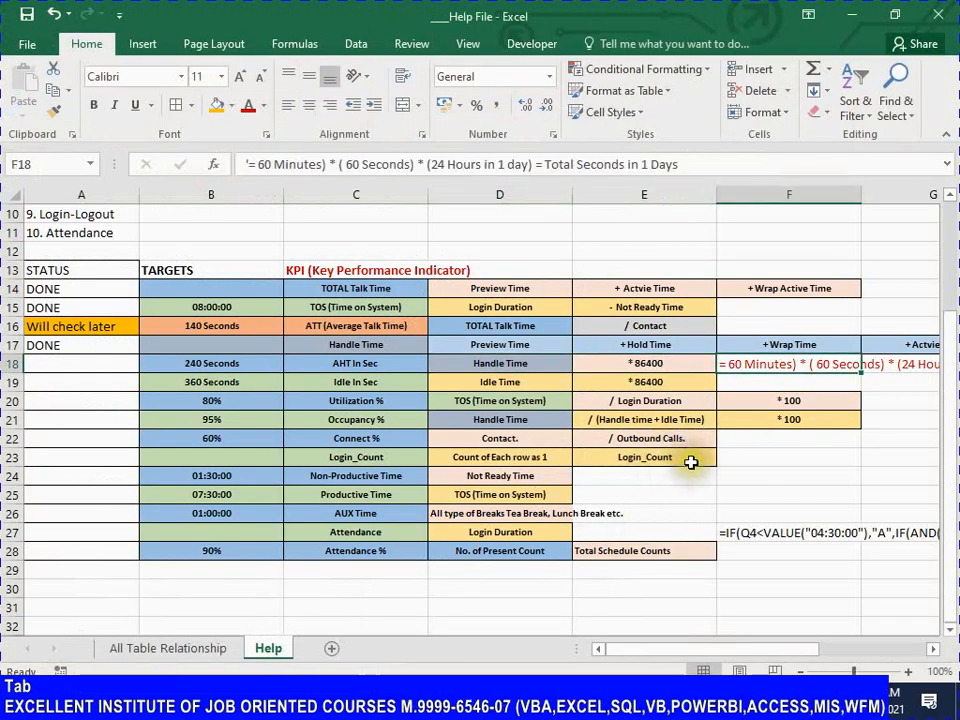
key("shift+Tab")
key("shift+Tab")
key("shift+Tab")
key("shift+Tab")
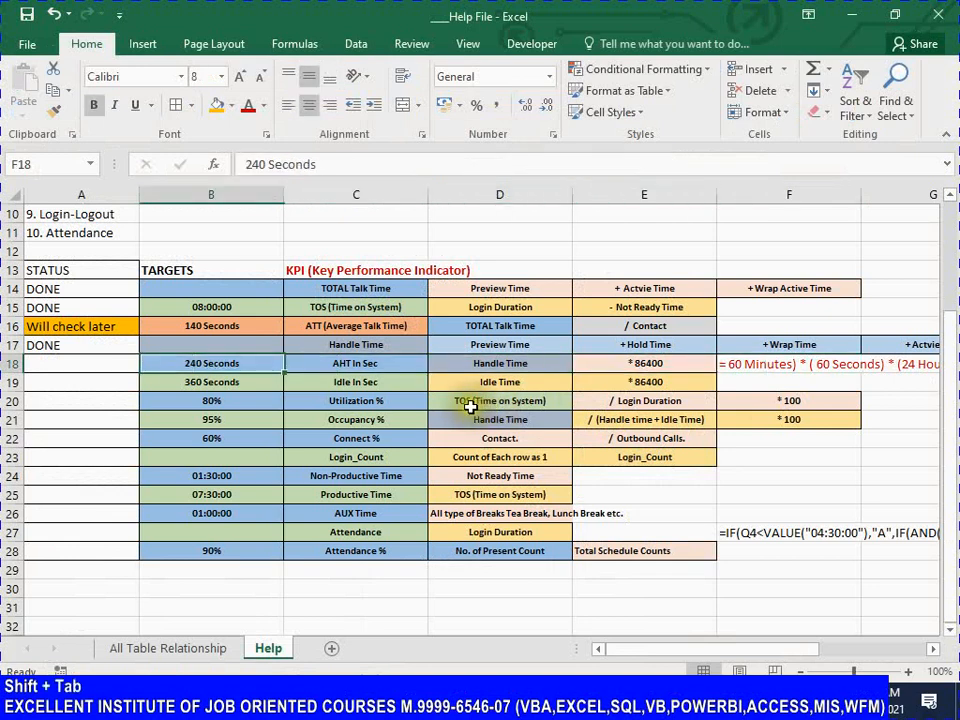
left_click(233, 388)
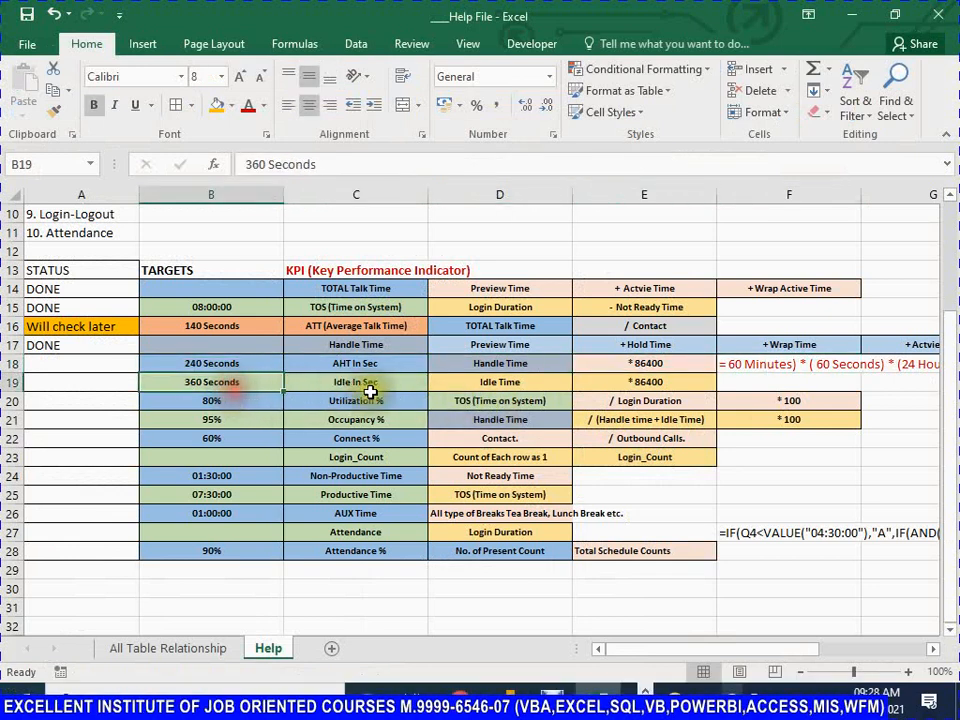
left_click(385, 385)
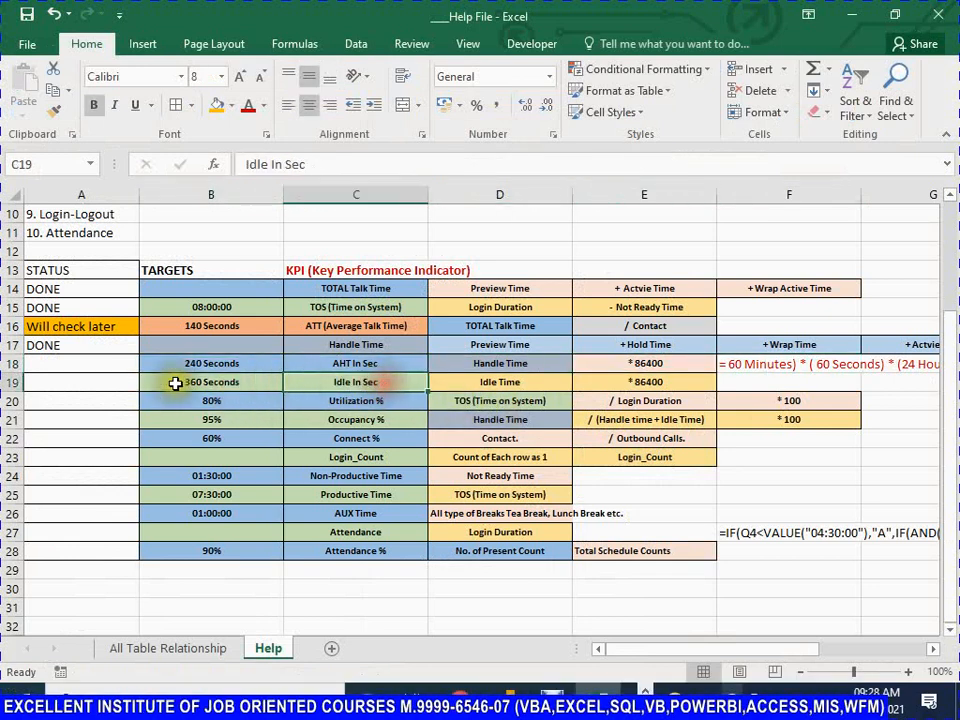
left_click(78, 368)
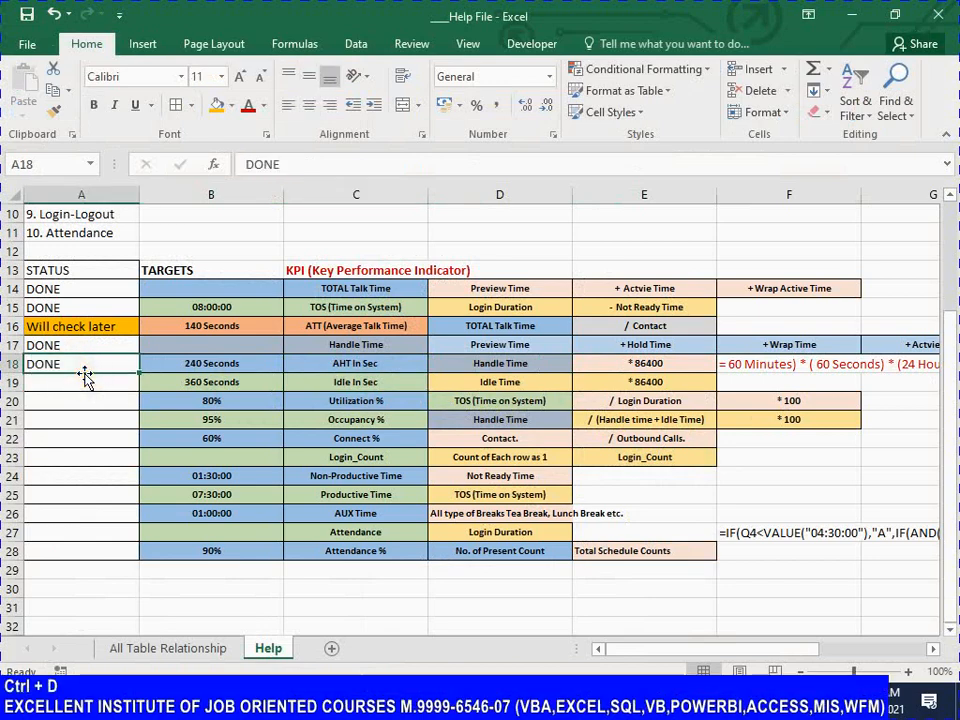
left_click(85, 376)
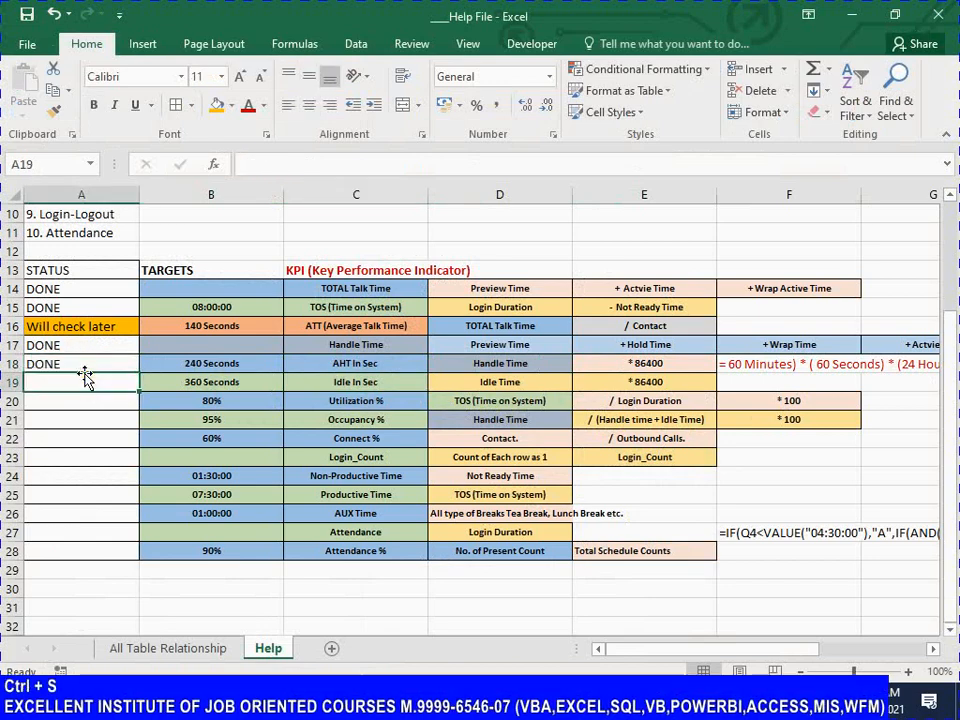
Switch to Power BI and add a new calculated column named "Idle (In Sec)" to Agent_Time
key("alt+Tab")
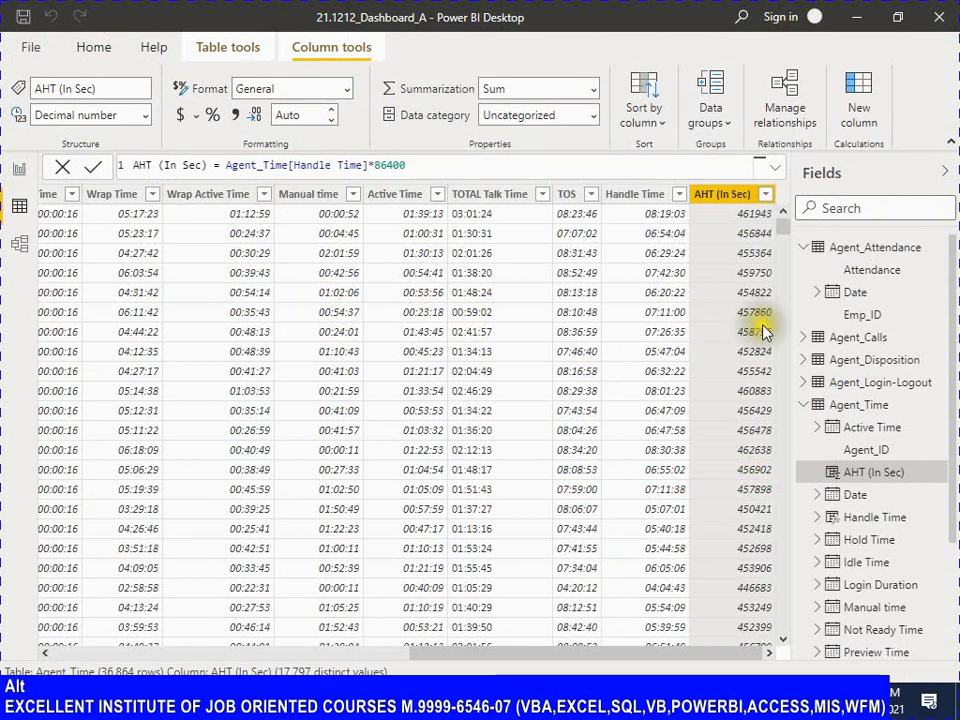
left_click(862, 105)
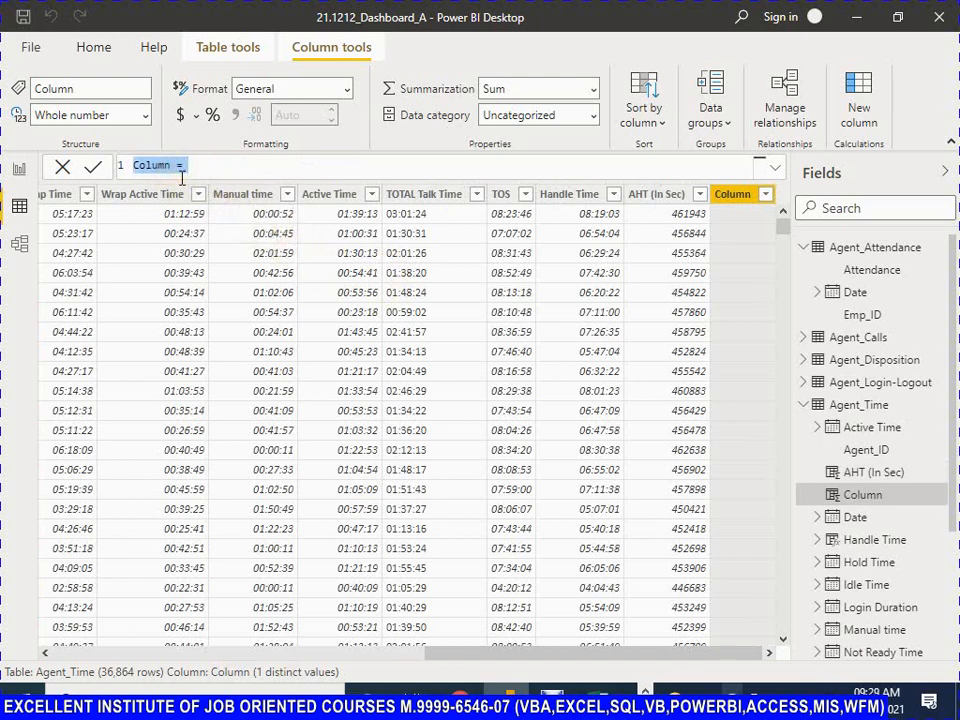
key("Left")
key("ctrl+shift+Right")
key("shift+Left")
key("shift+Right")
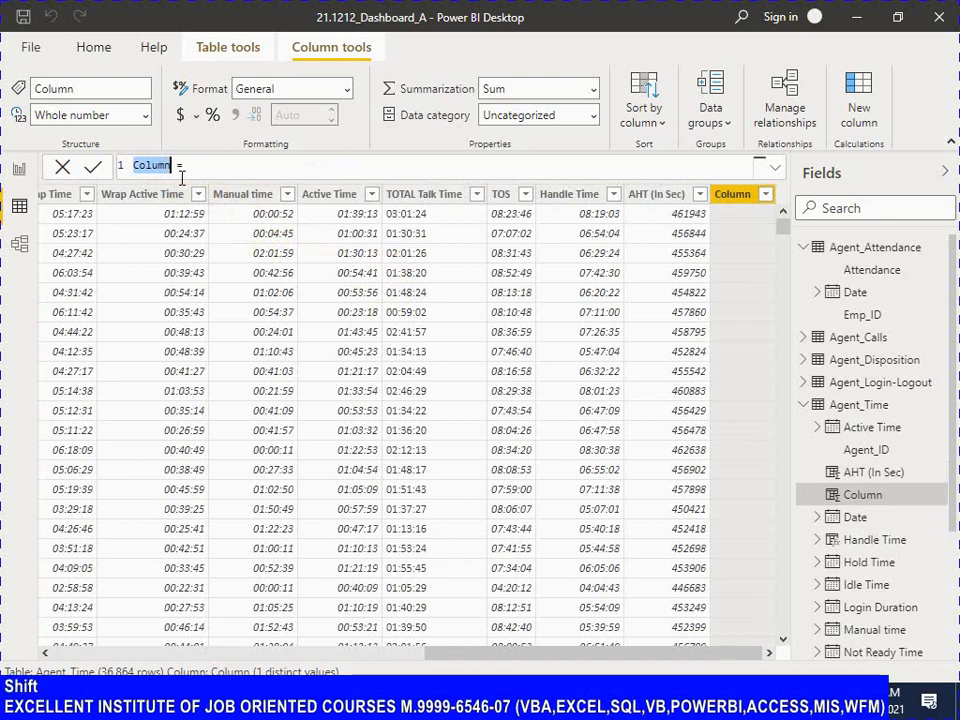
type("Ide")
key("BackSpace")
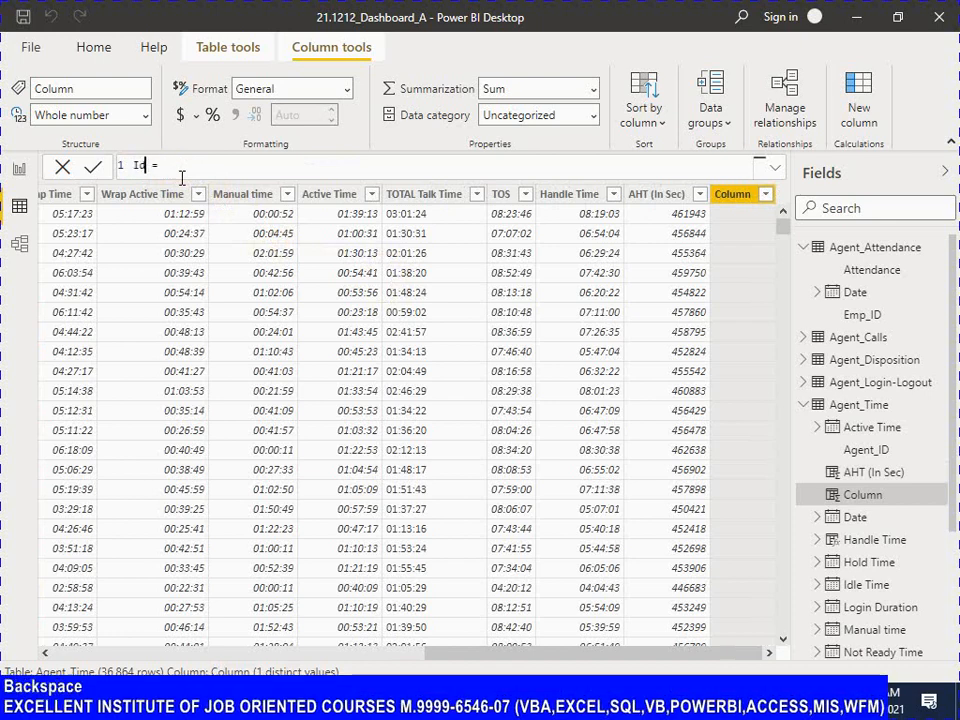
type("le ")
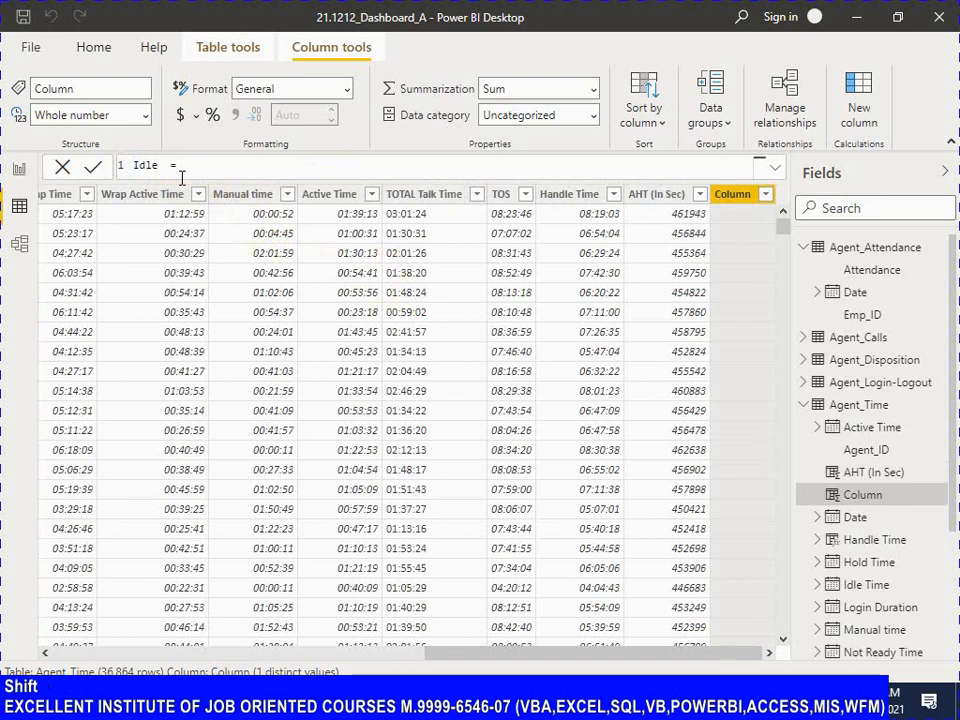
type("(In SDe")
key("BackSpace")
key("BackSpace")
type("ec ")
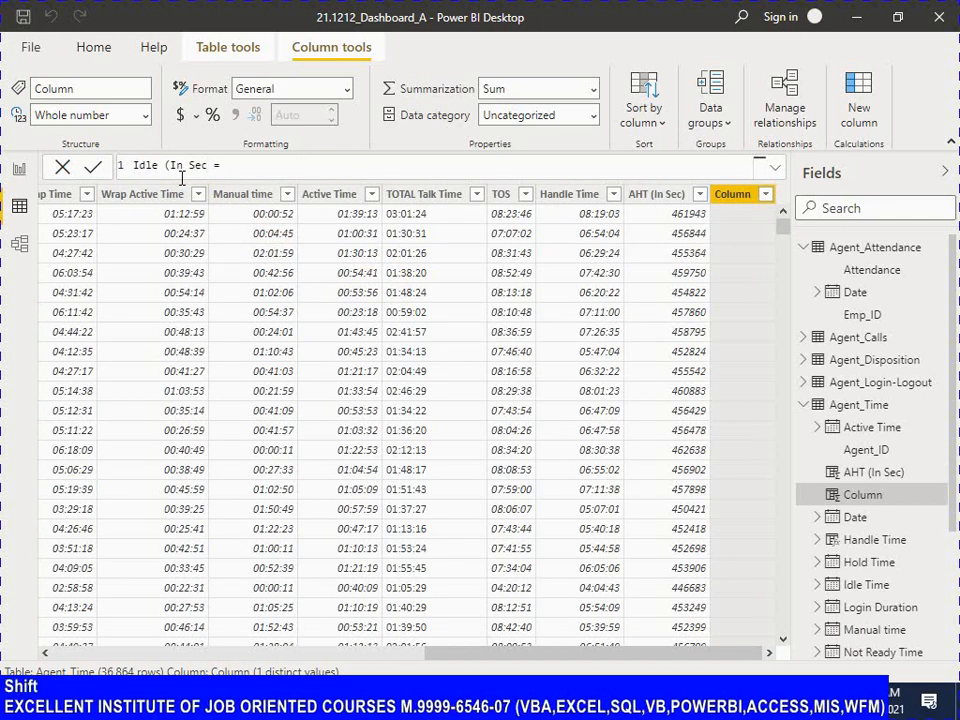
type(")")
Define the Idle (In Sec) column as Agent_Time[Idle Time] * 86400 and commit the formula
left_click(240, 165)
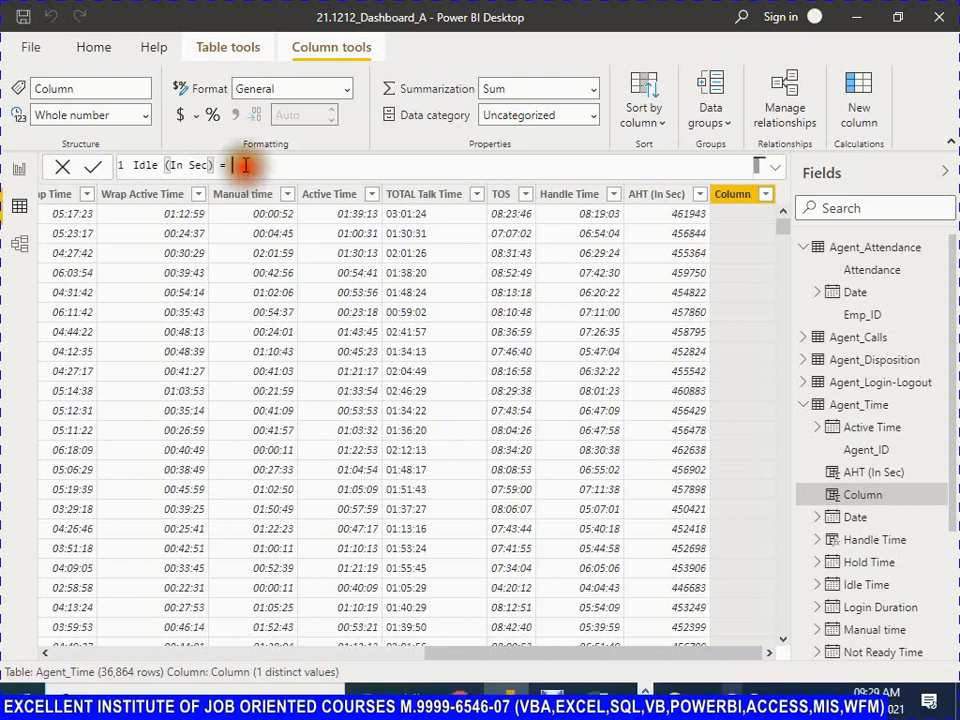
type("idl")
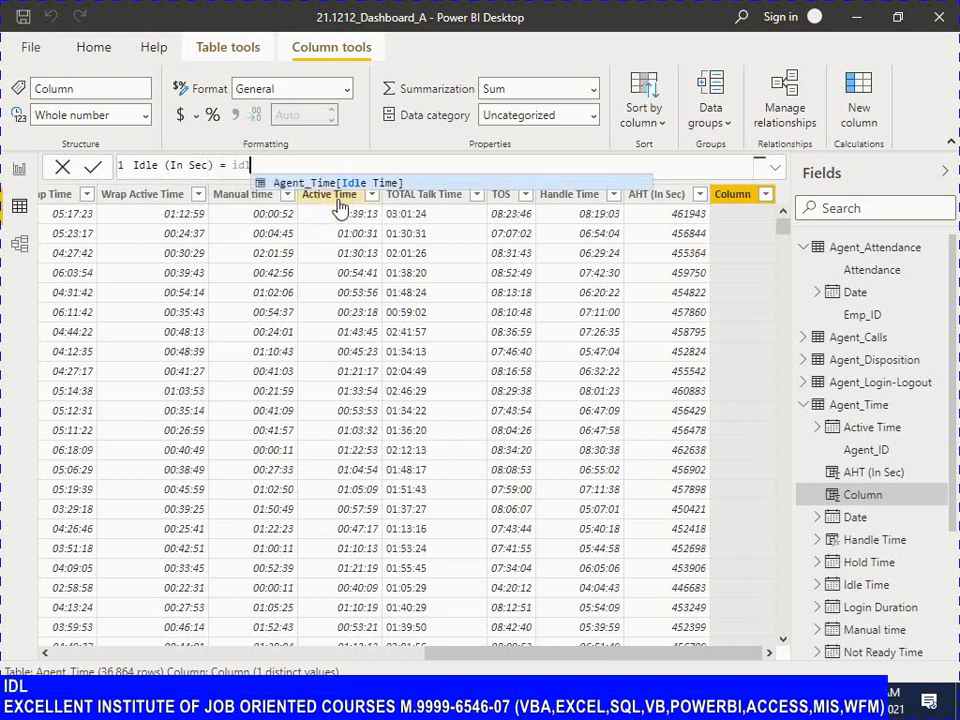
key("Tab")
type("* ")
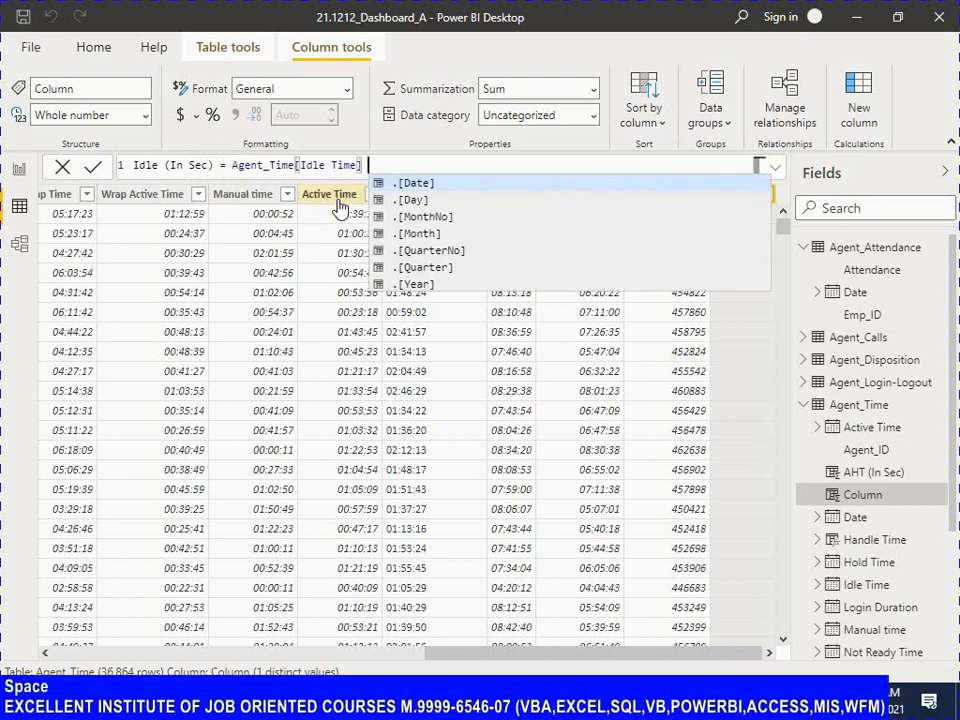
type("86")
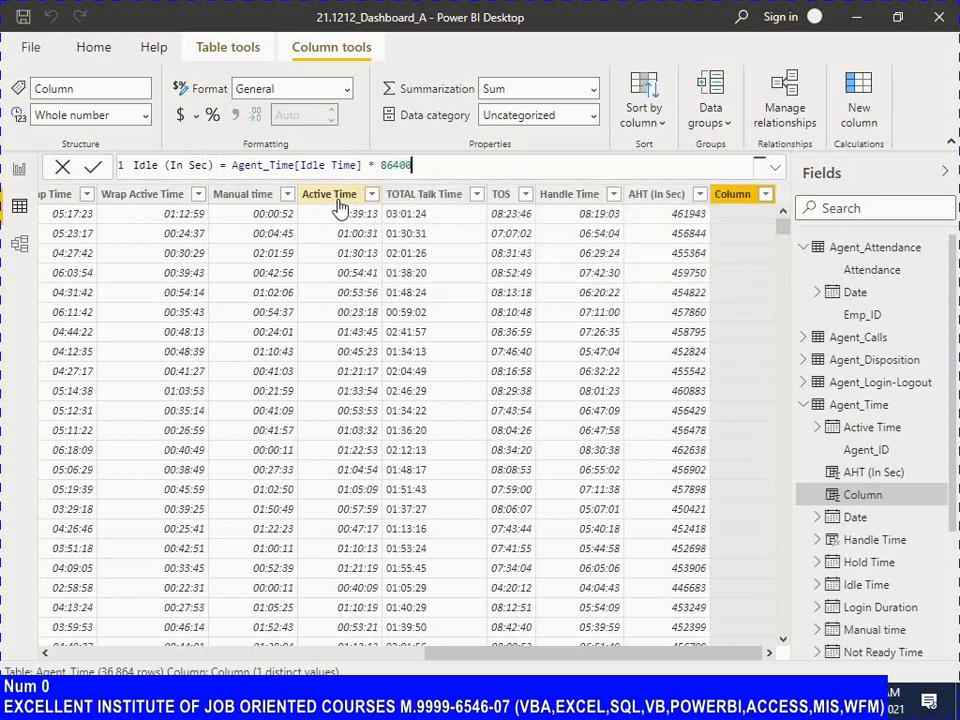
type("400")
left_click(90, 167)
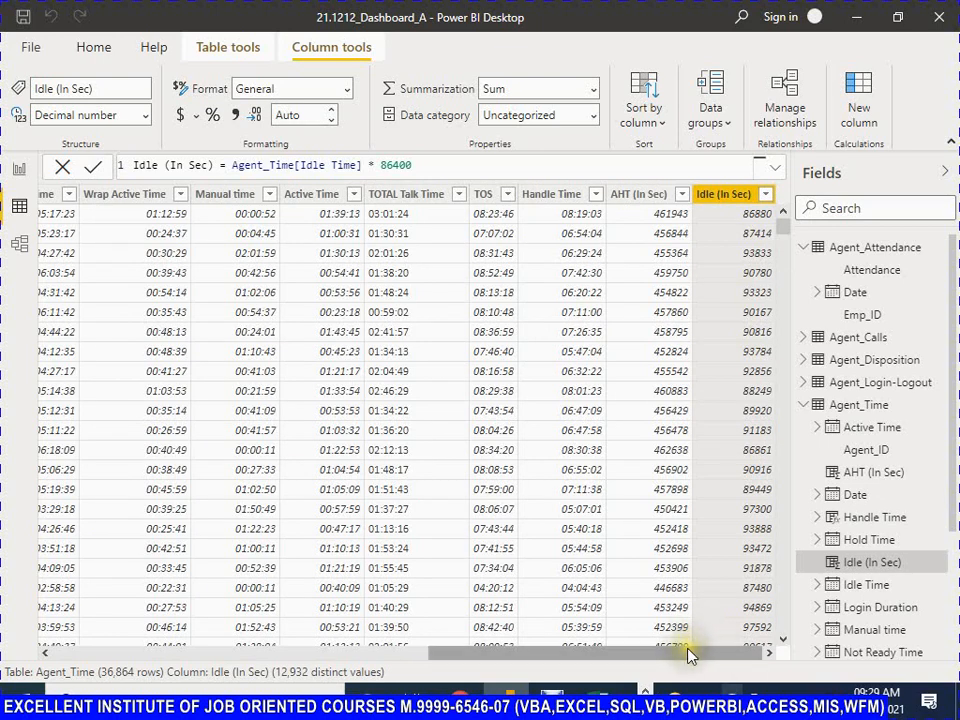
Compare the Idle (In Sec) values with the source Idle Time column across the Agent_Time table
left_click(641, 657)
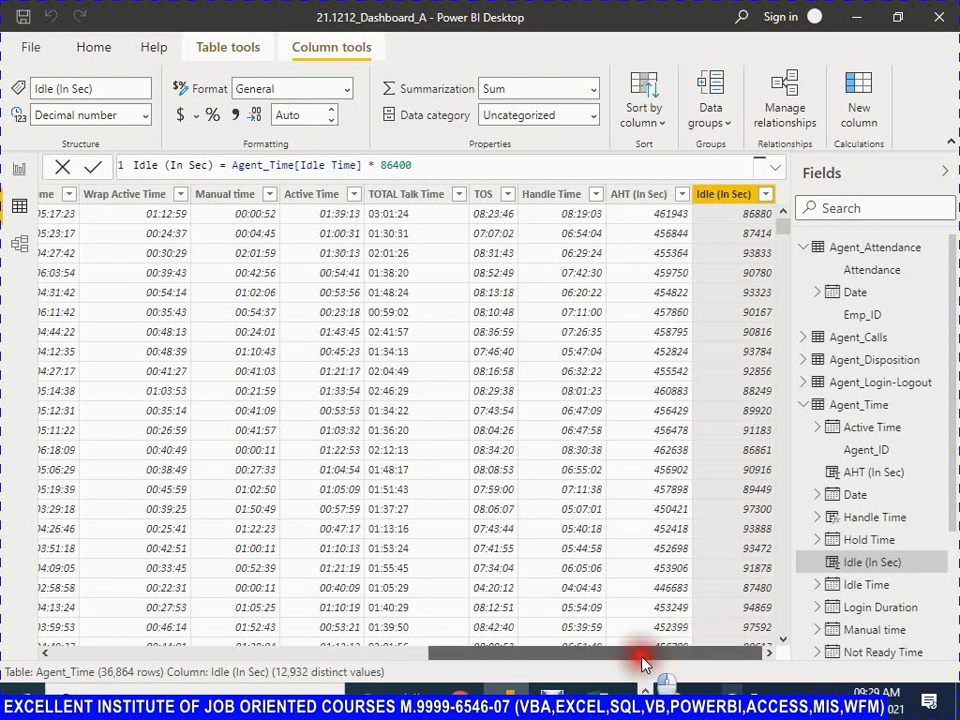
left_click_drag(641, 660, 474, 678)
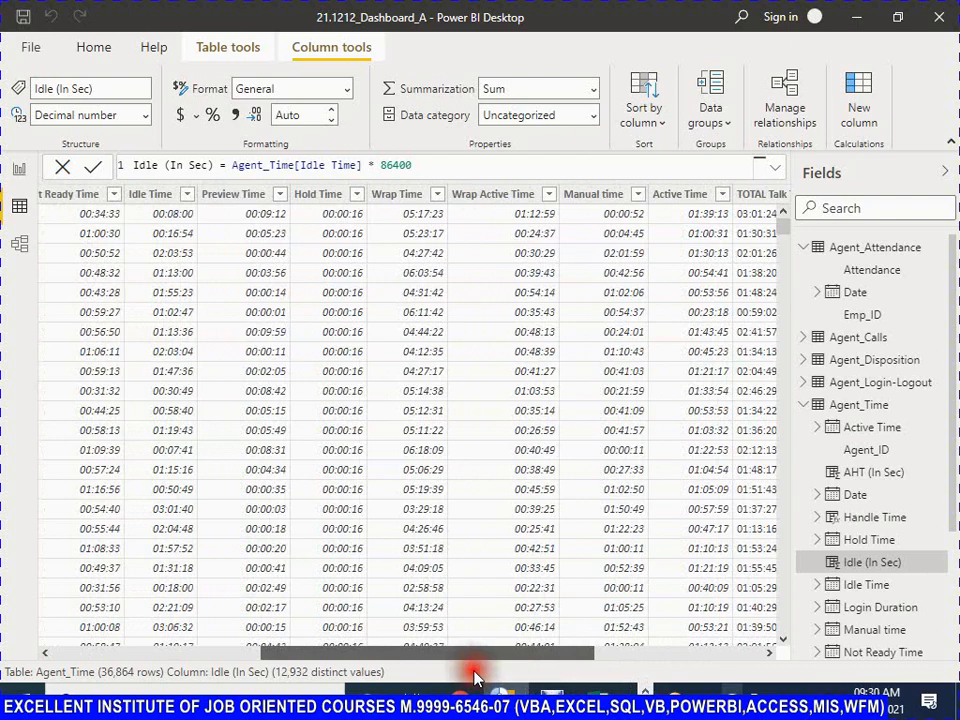
mouse_move(474, 678)
left_mouse_down()
mouse_move(754, 681)
mouse_move(483, 680)
left_mouse_up()
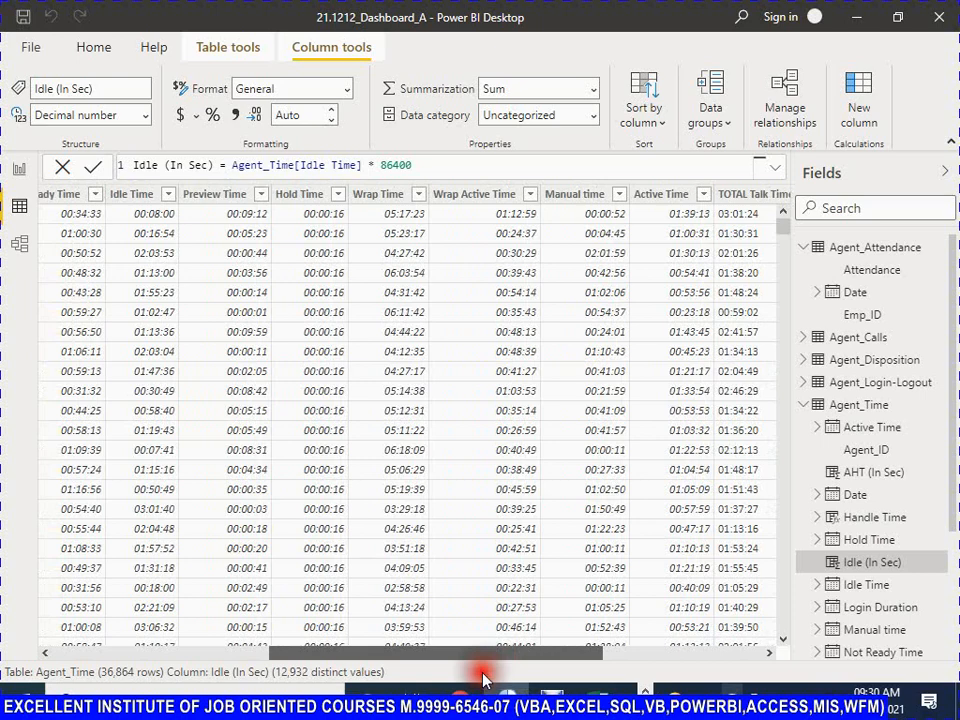
left_click_drag(483, 680, 481, 680)
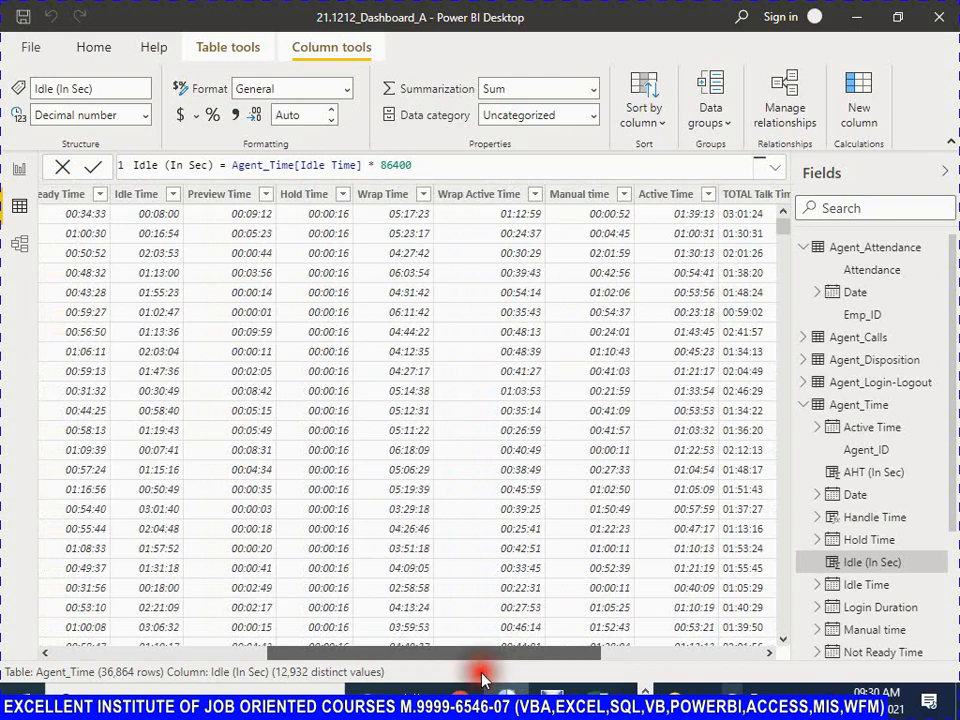
left_click_drag(481, 680, 652, 678)
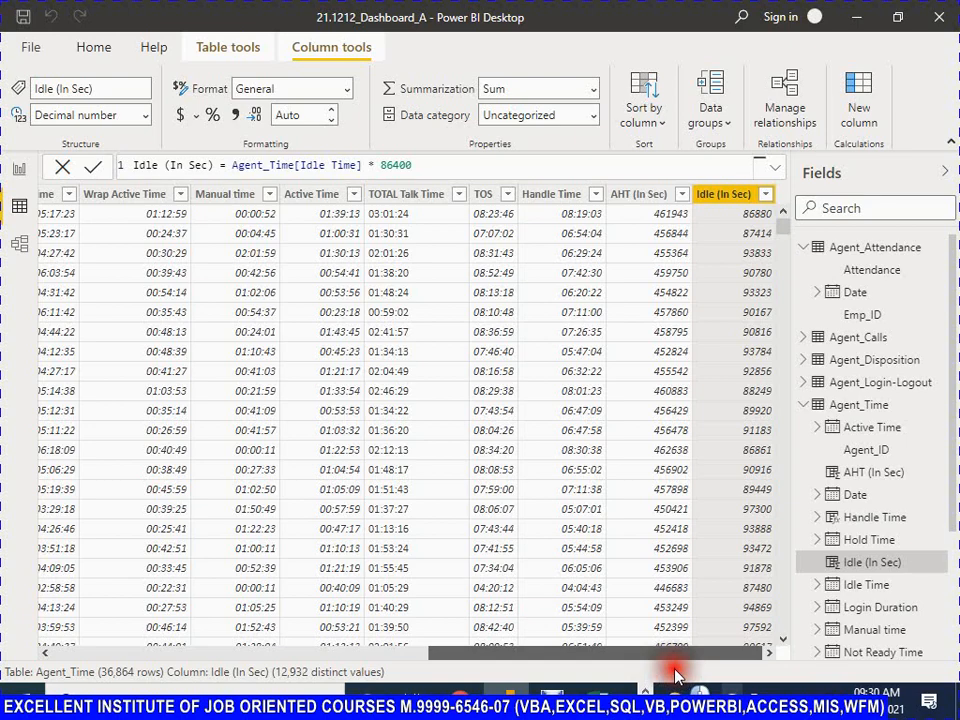
left_click_drag(655, 678, 322, 688)
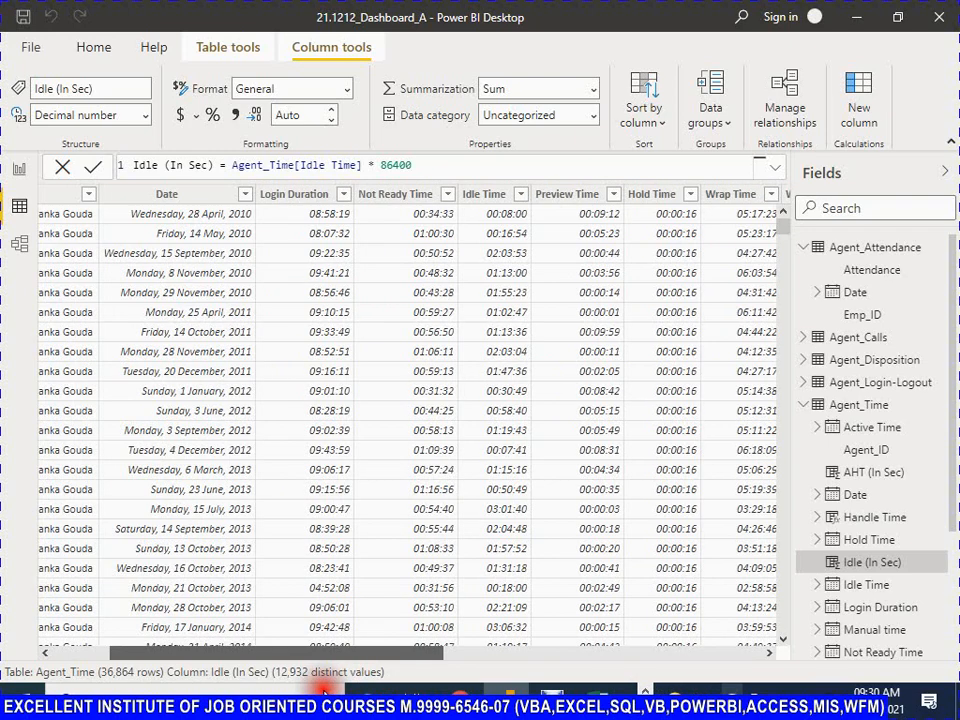
left_click_drag(323, 688, 326, 669)
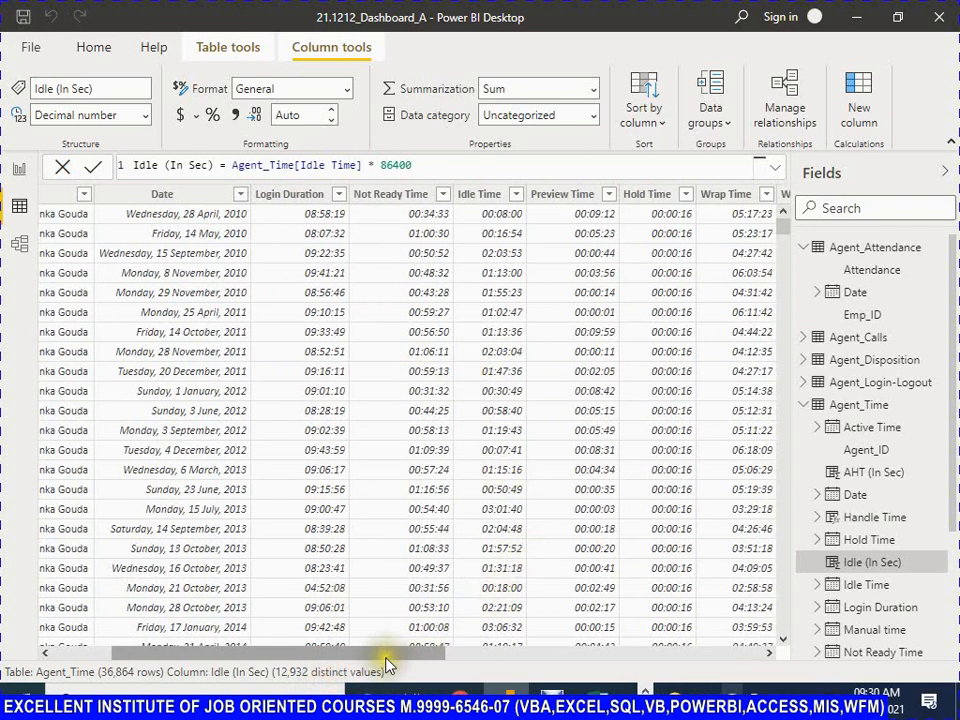
left_click_drag(386, 665, 390, 625)
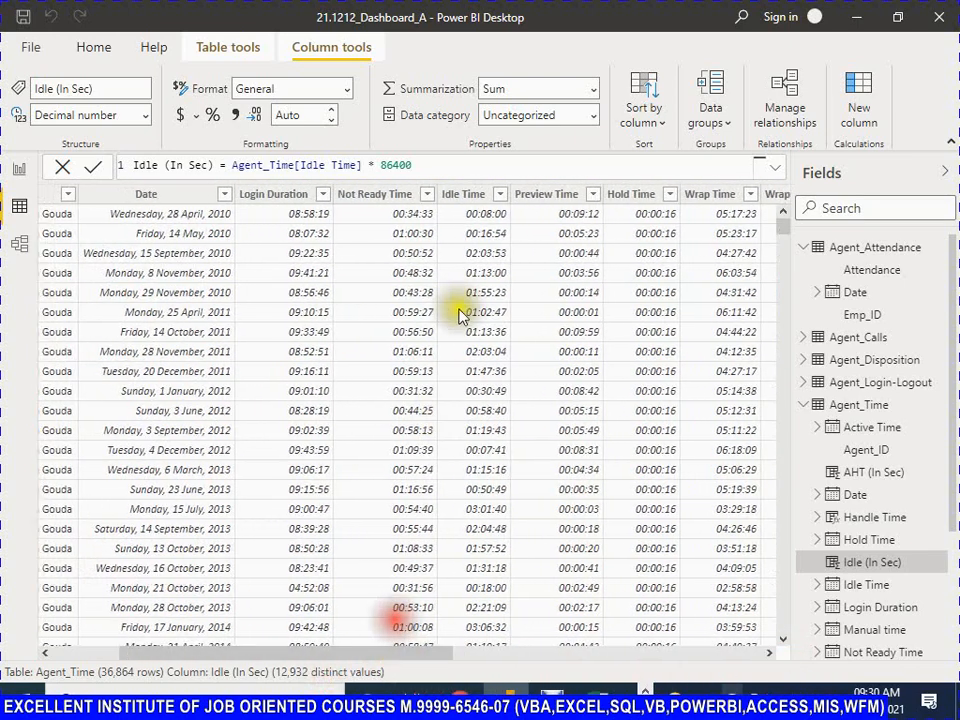
Select the first Idle Time entry in Agent_Time and check it against the Idle (In Sec) value in the same row
left_click(484, 212)
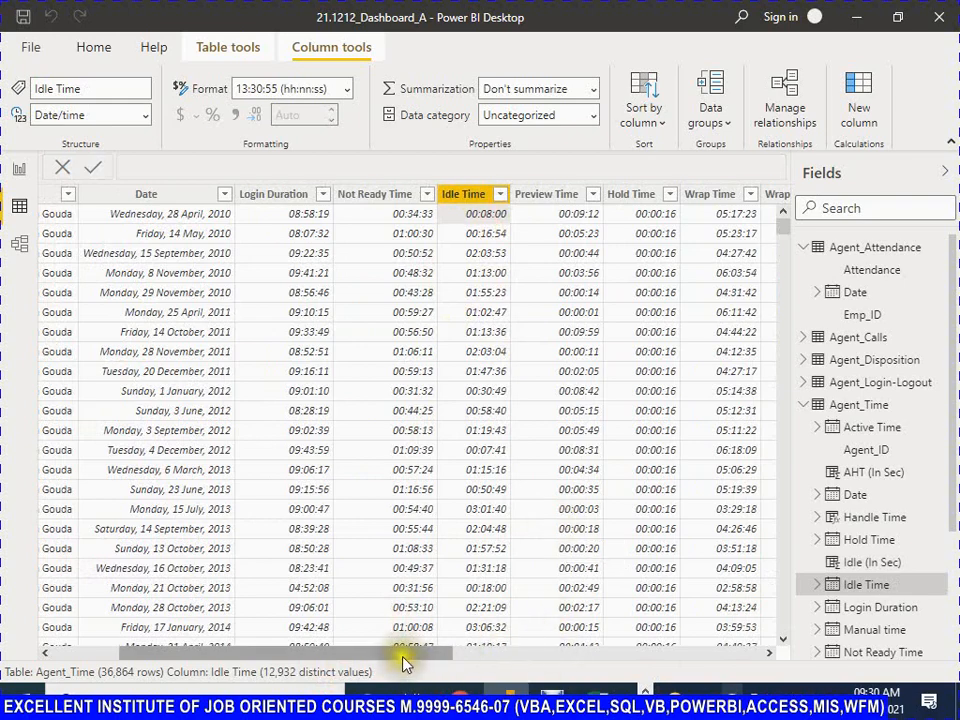
left_click_drag(403, 652, 781, 652)
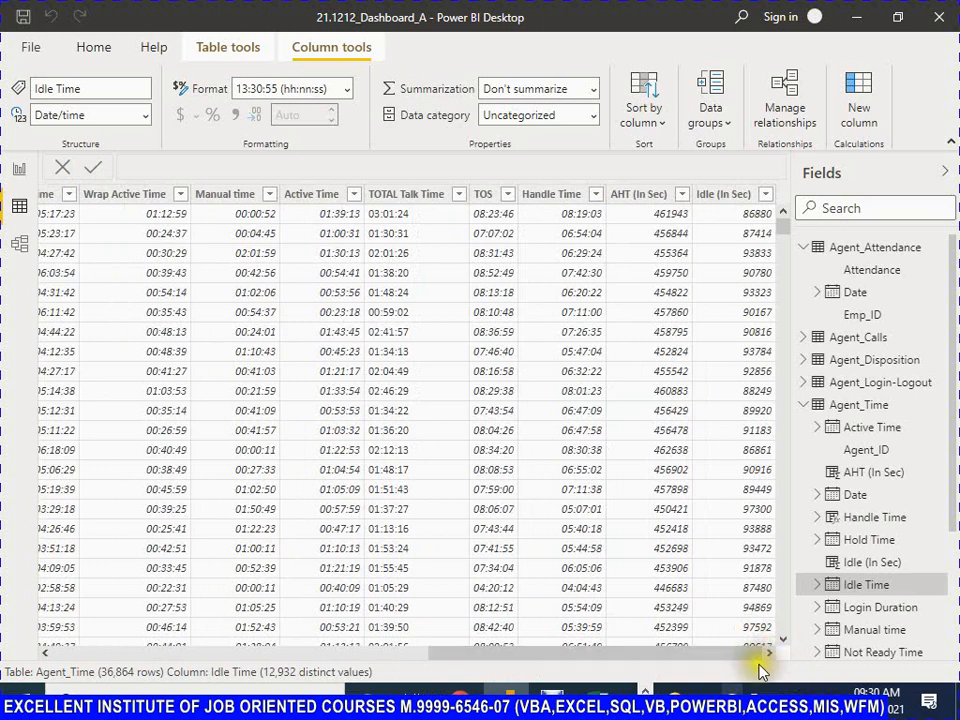
left_click(690, 665)
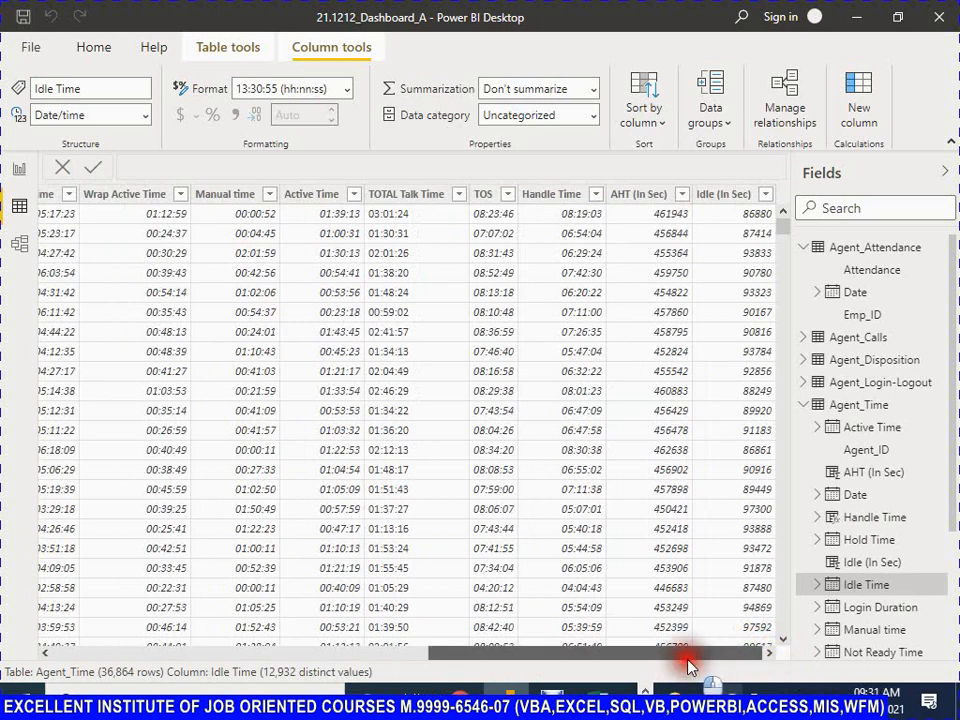
left_click_drag(690, 665, 314, 652)
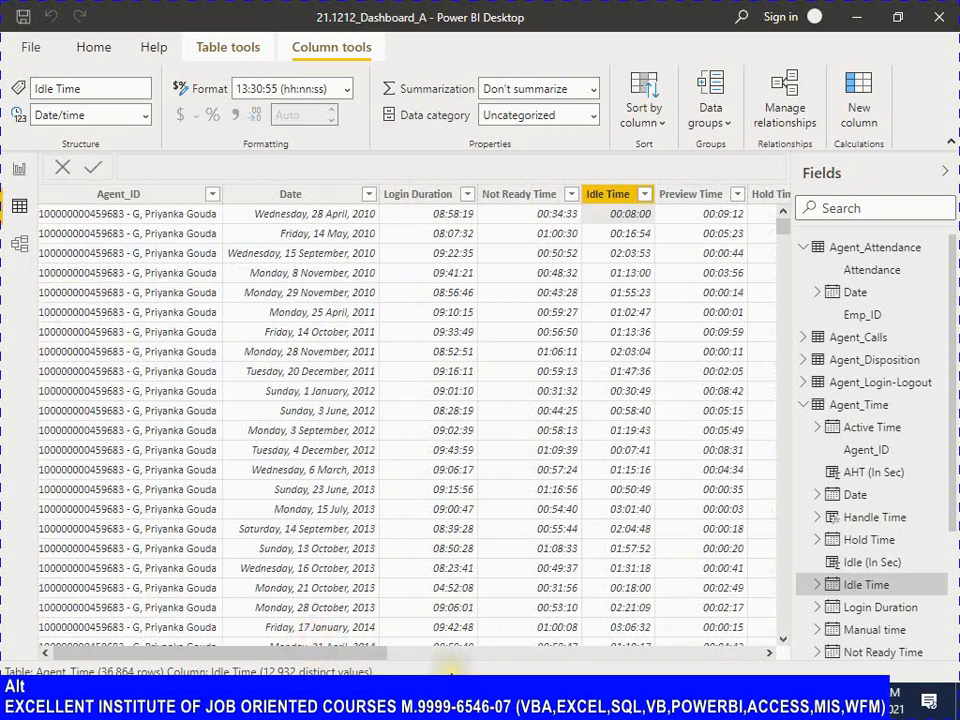
Switch to the Excel Help File, fill DONE into the status of the Idle In Sec row, and save the workbook
key("alt+Tab")
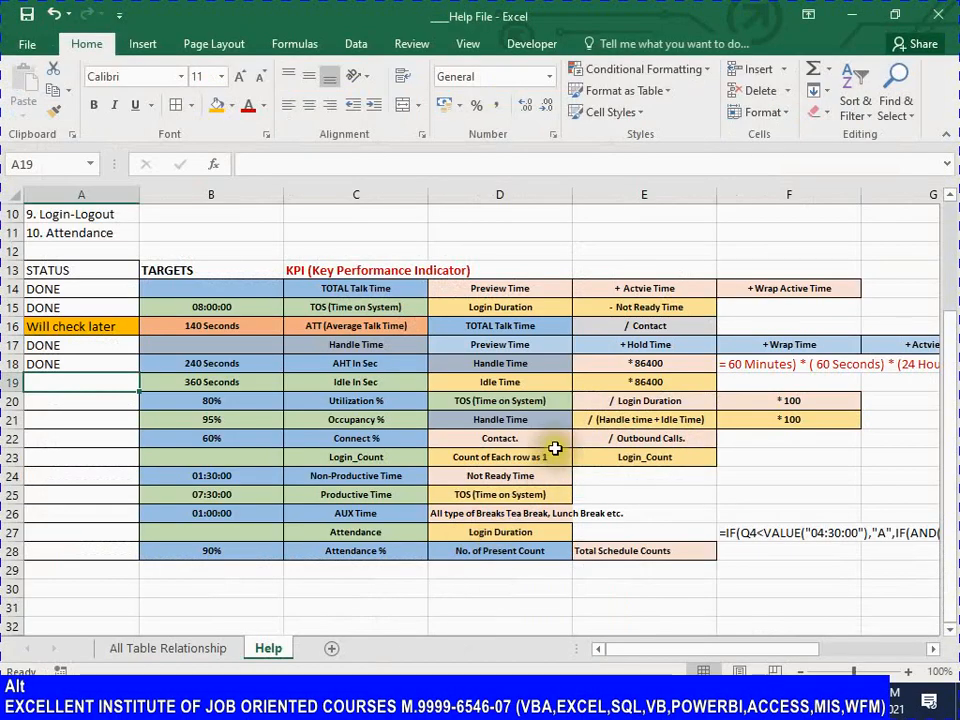
key("ctrl+s")
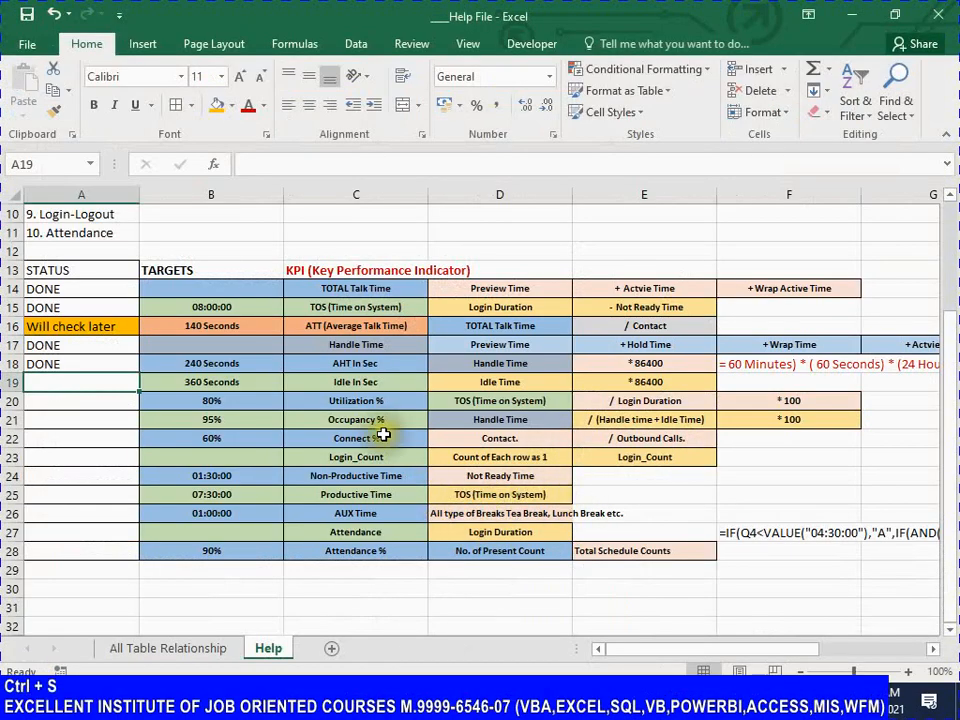
left_click(276, 387)
left_click(371, 386)
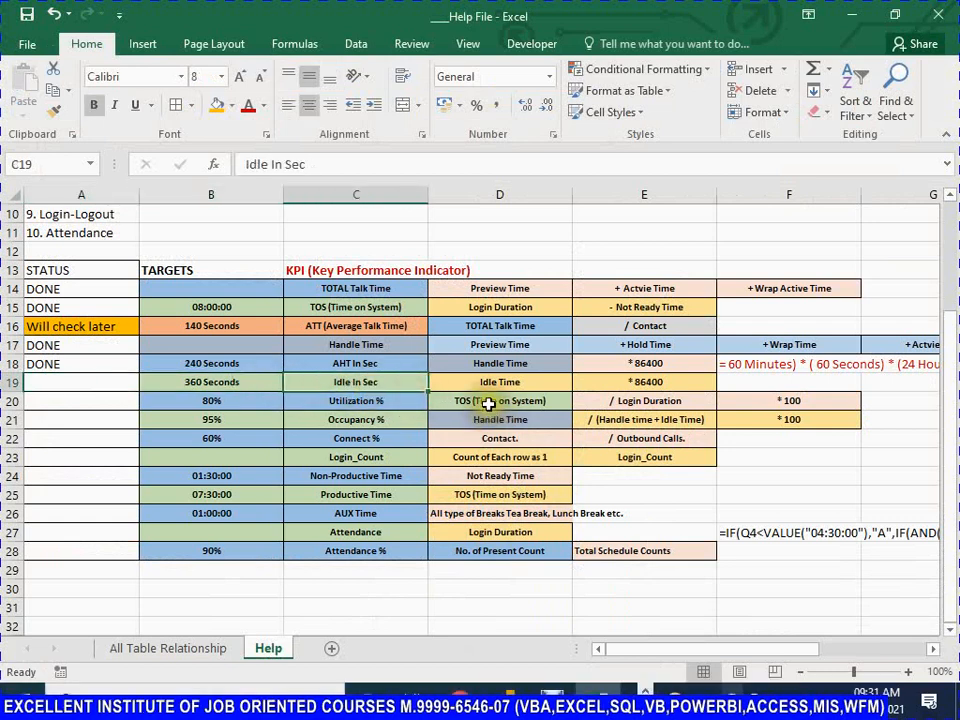
left_click(488, 404)
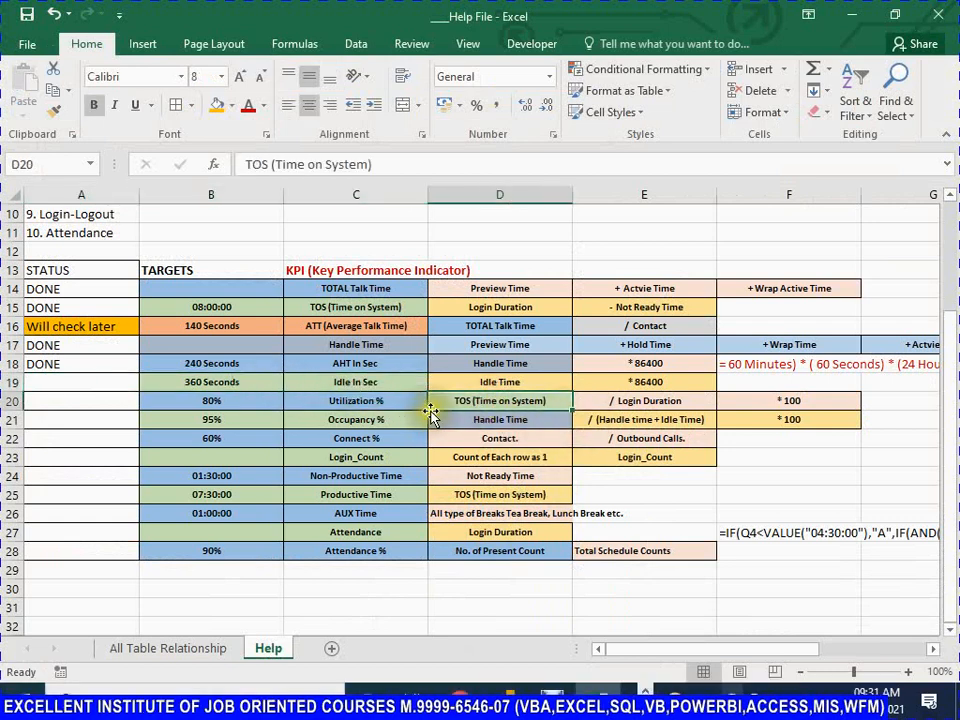
left_click(302, 403)
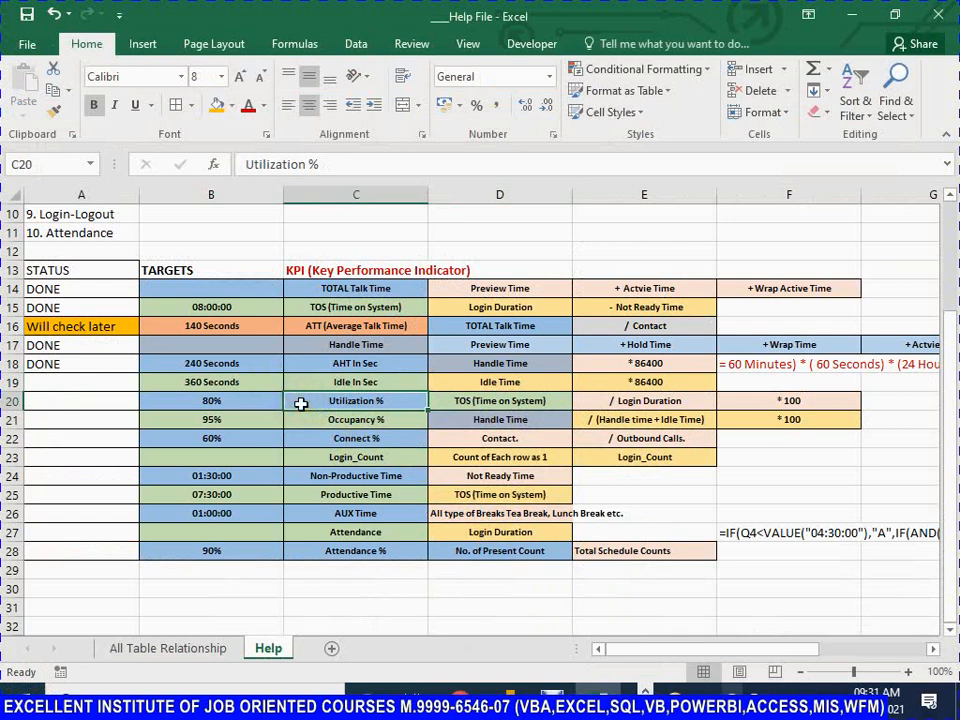
key("ctrl+Left")
key("Up")
key("Left")
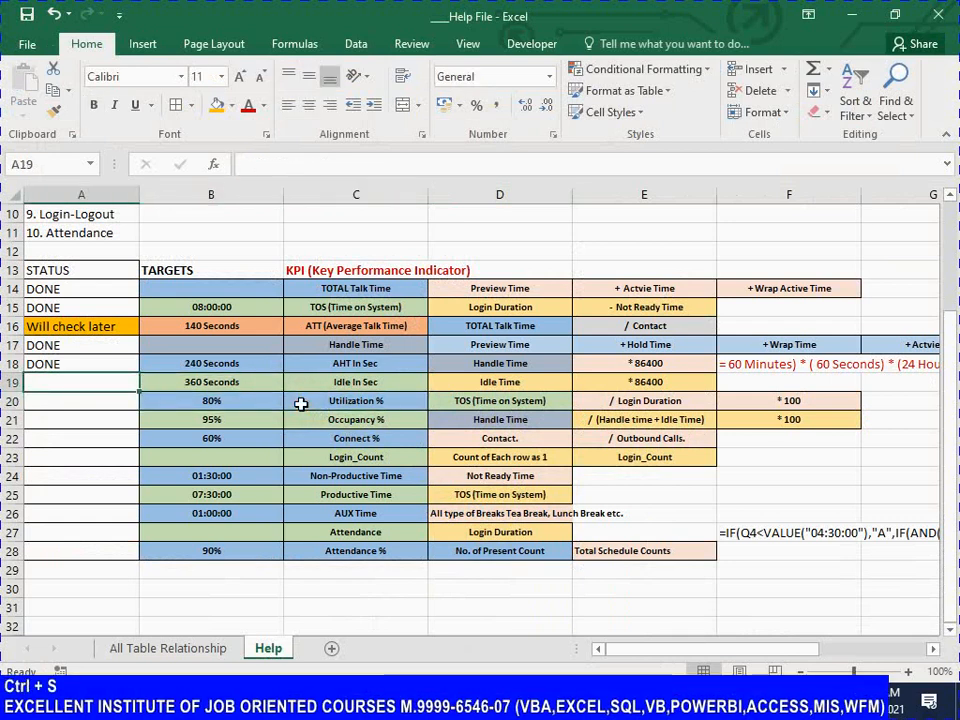
key("ctrl+d")
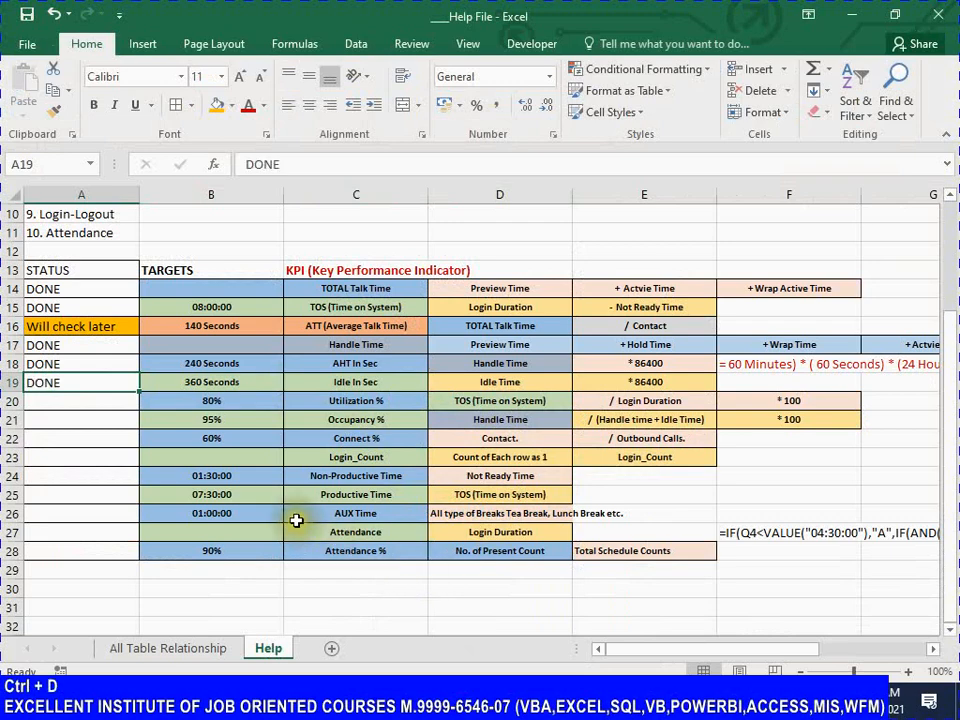
key("ctrl+s")
Review the KPI table A14:F28 in the Help File, and save the report in Power BI
key("alt+Tab")
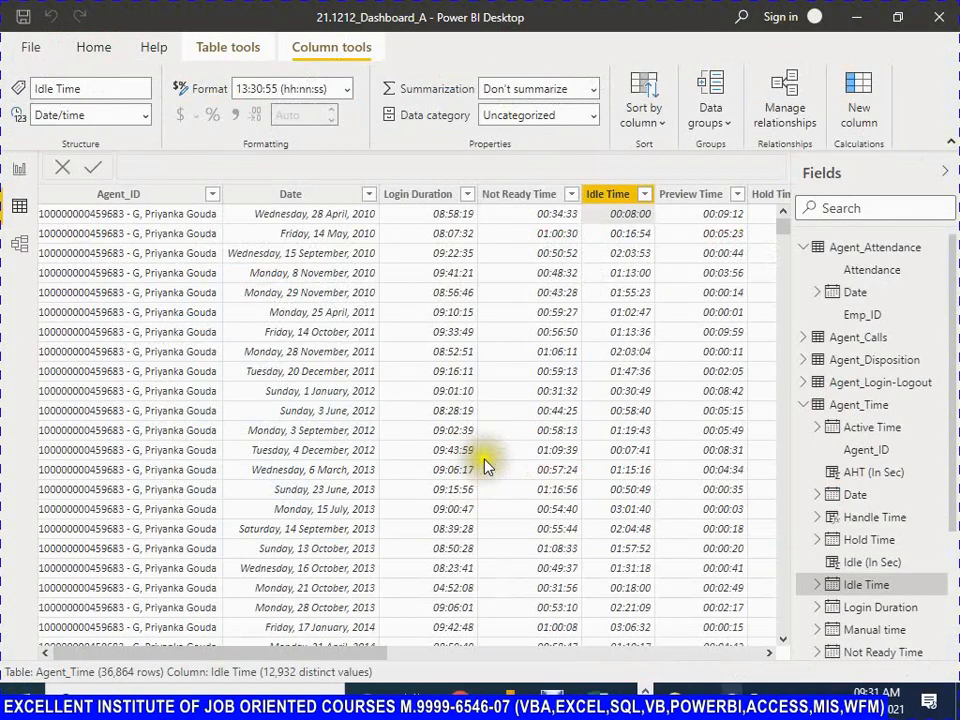
key("alt+Tab")
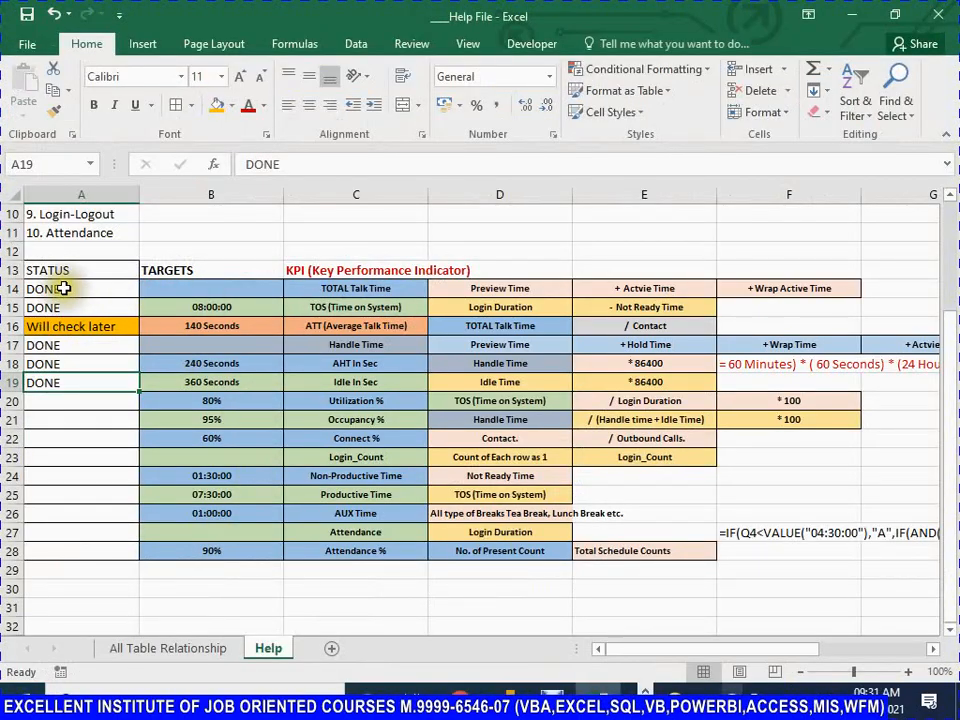
left_click_drag(63, 288, 737, 541)
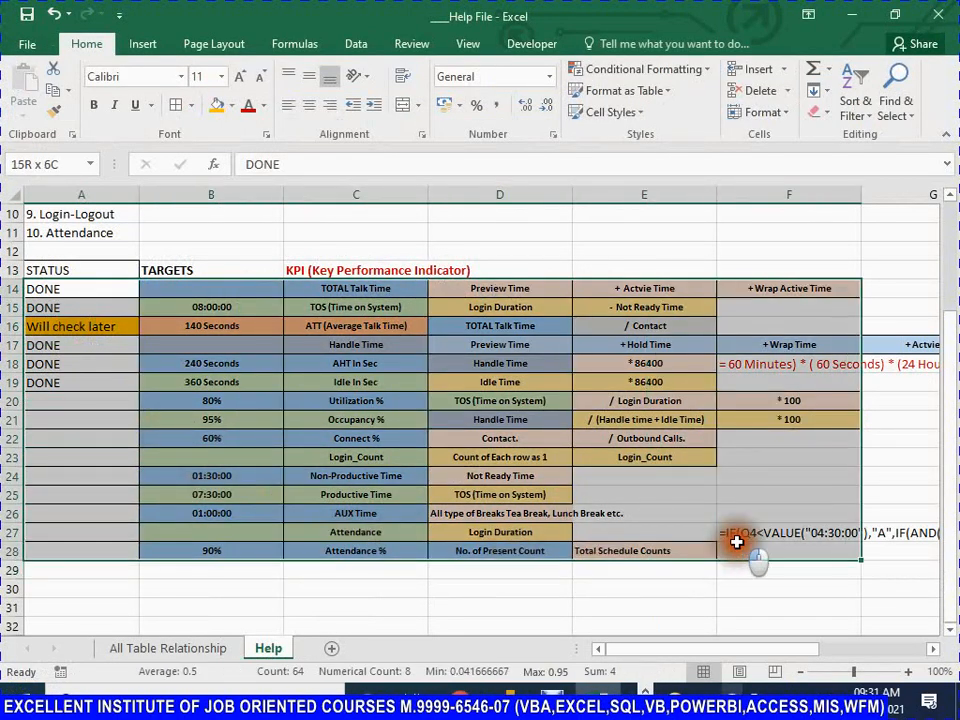
key("alt+Tab")
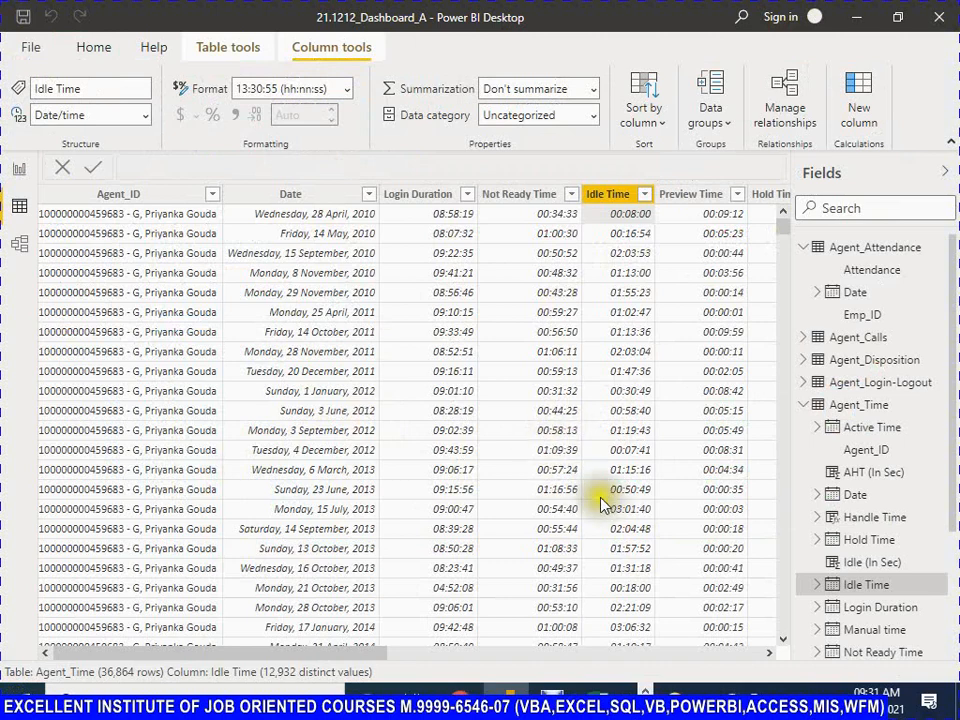
key("ctrl+s")
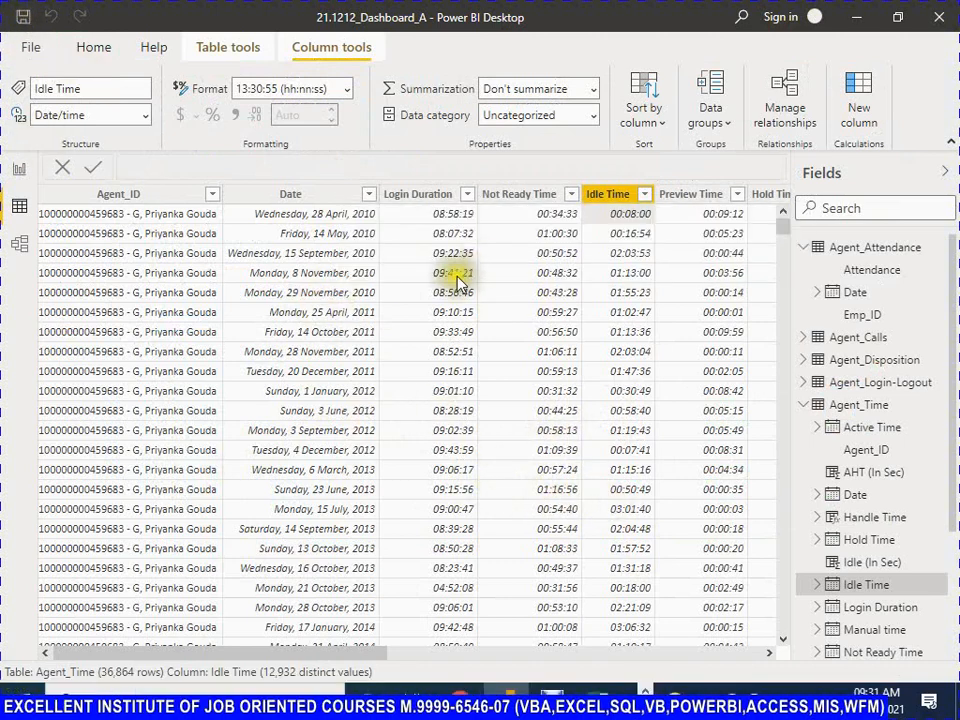
key("alt")
key("alt+Tab")
key("alt+Tab")
key("alt+Tab")
key("alt+Tab")
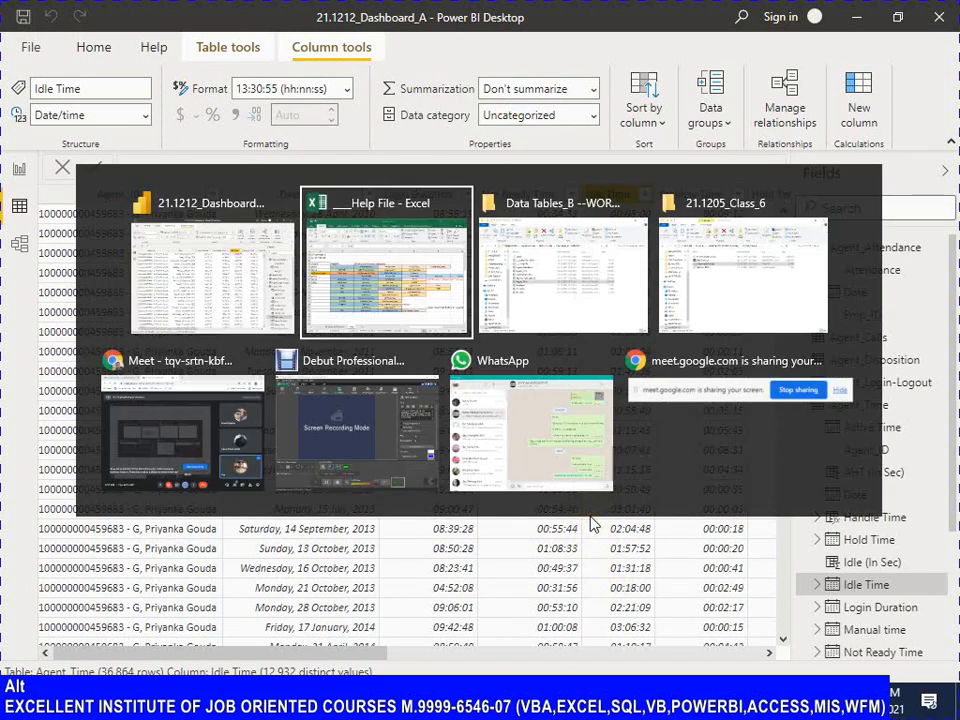
key("alt+Tab")
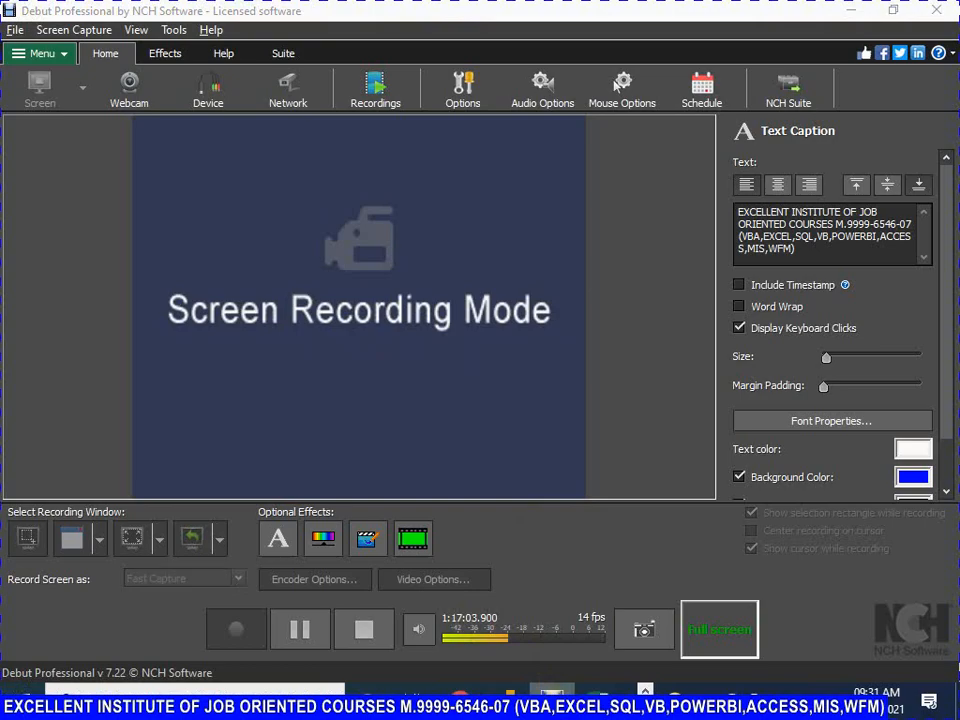
left_click(552, 695)
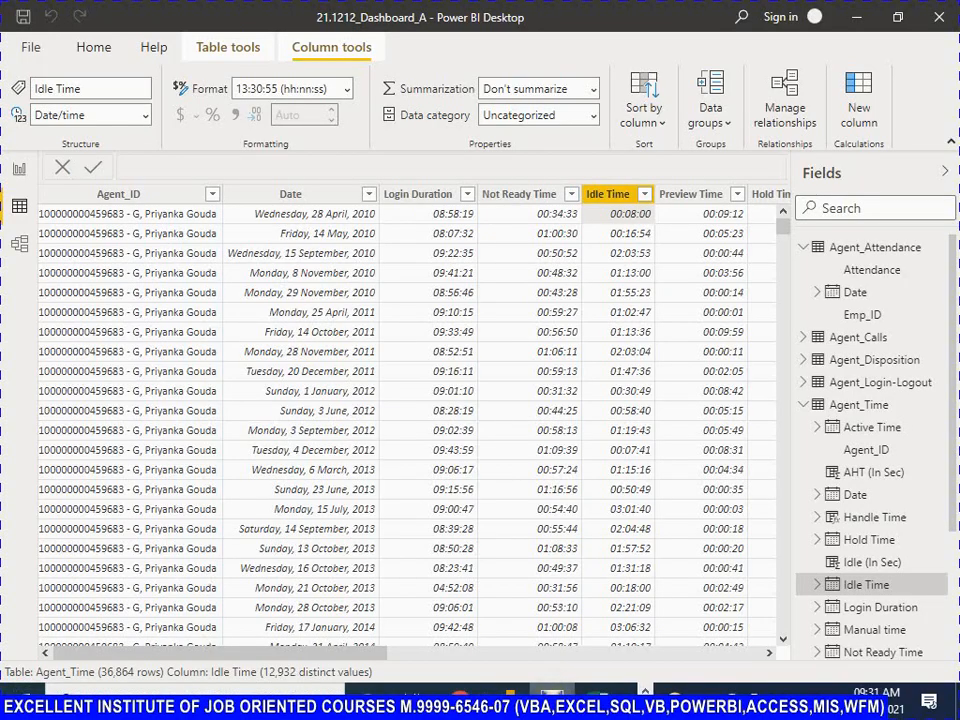